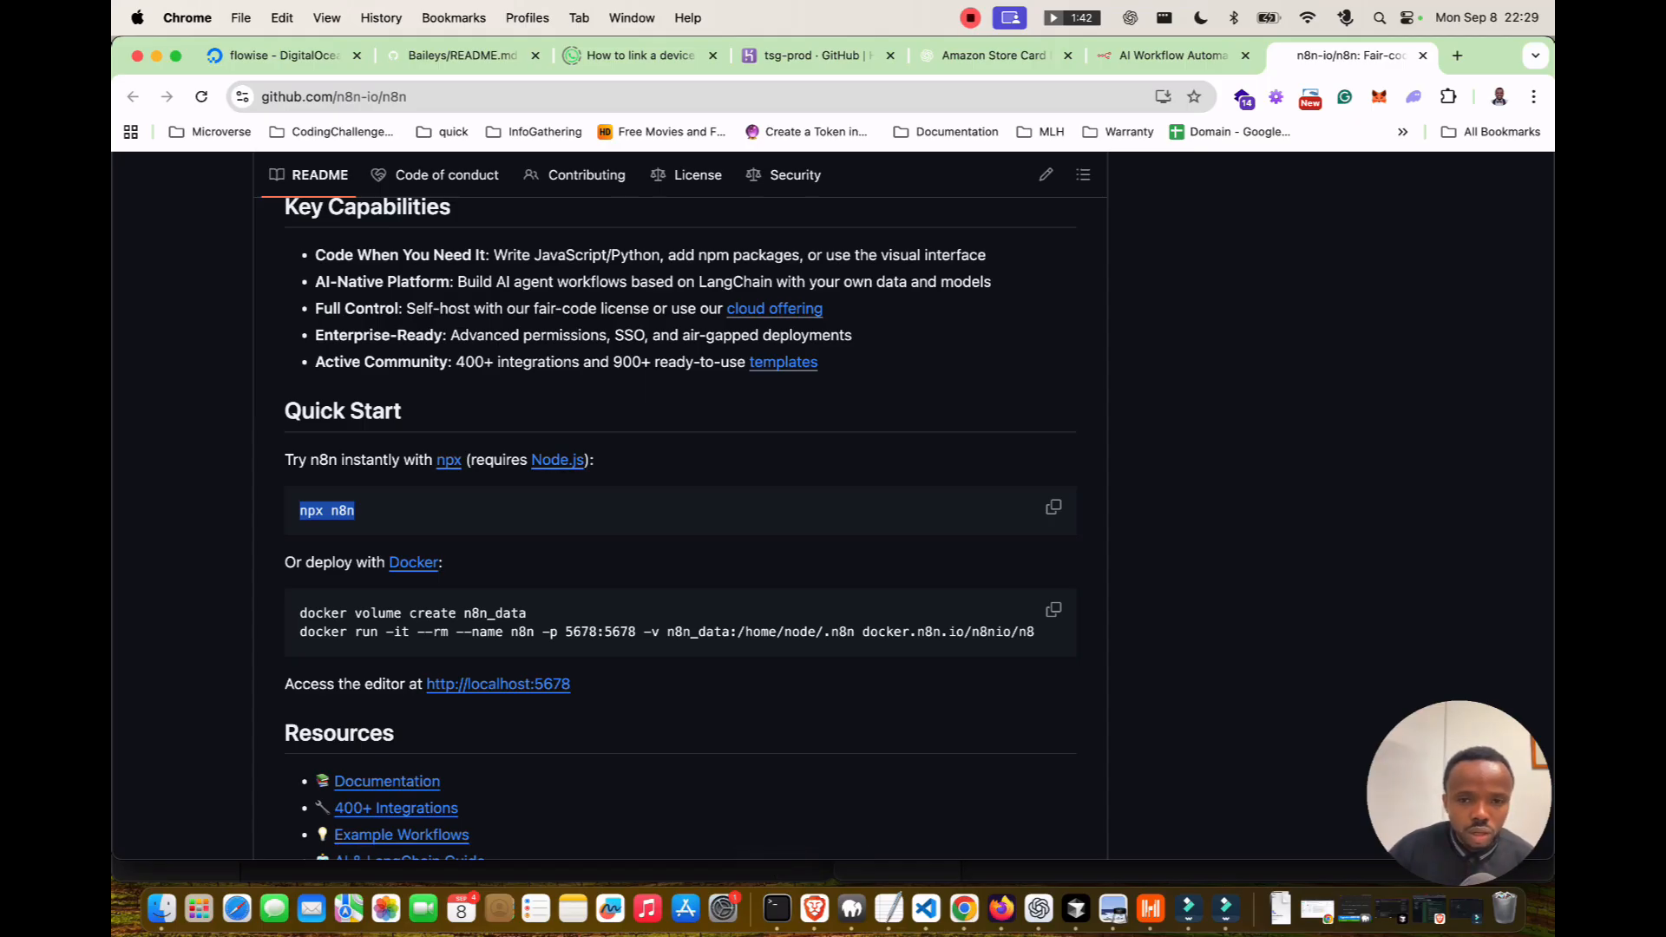
Find the npx n8n Quick Start command in the README and bring Terminal to the front.
{"action": "scroll", "coordinate": [680, 521], "scroll_direction": "up", "scroll_amount": 5}
{"action": "scroll", "coordinate": [680, 521], "scroll_direction": "down", "scroll_amount": 4}
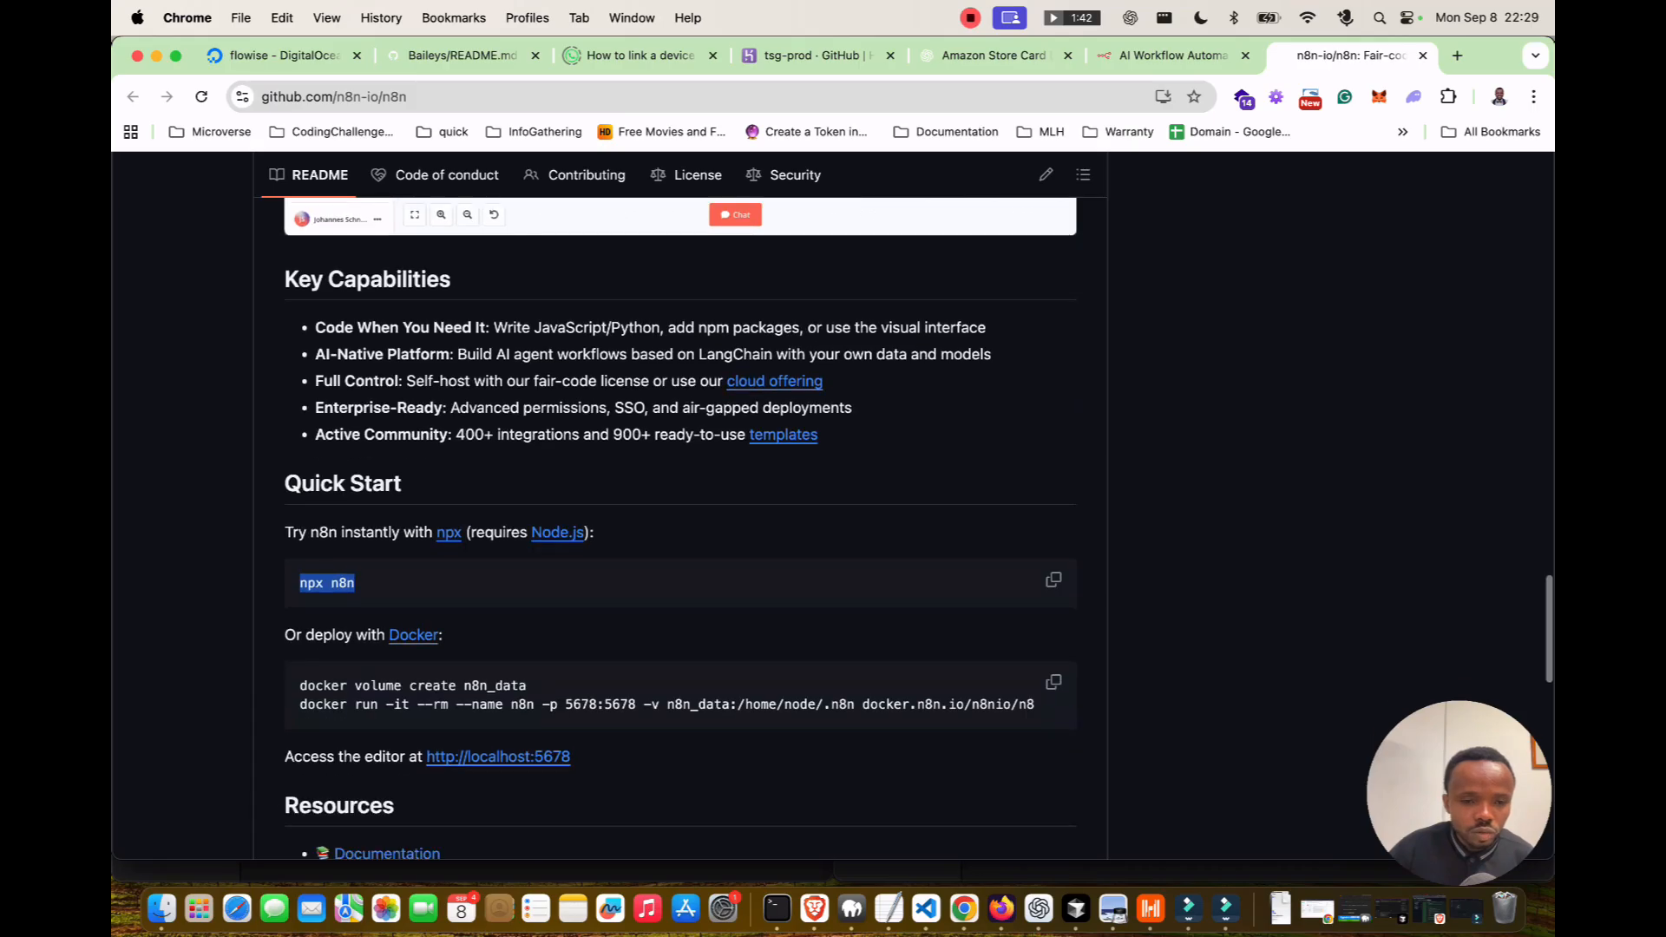
{"action": "left_click", "coordinate": [777, 908]}
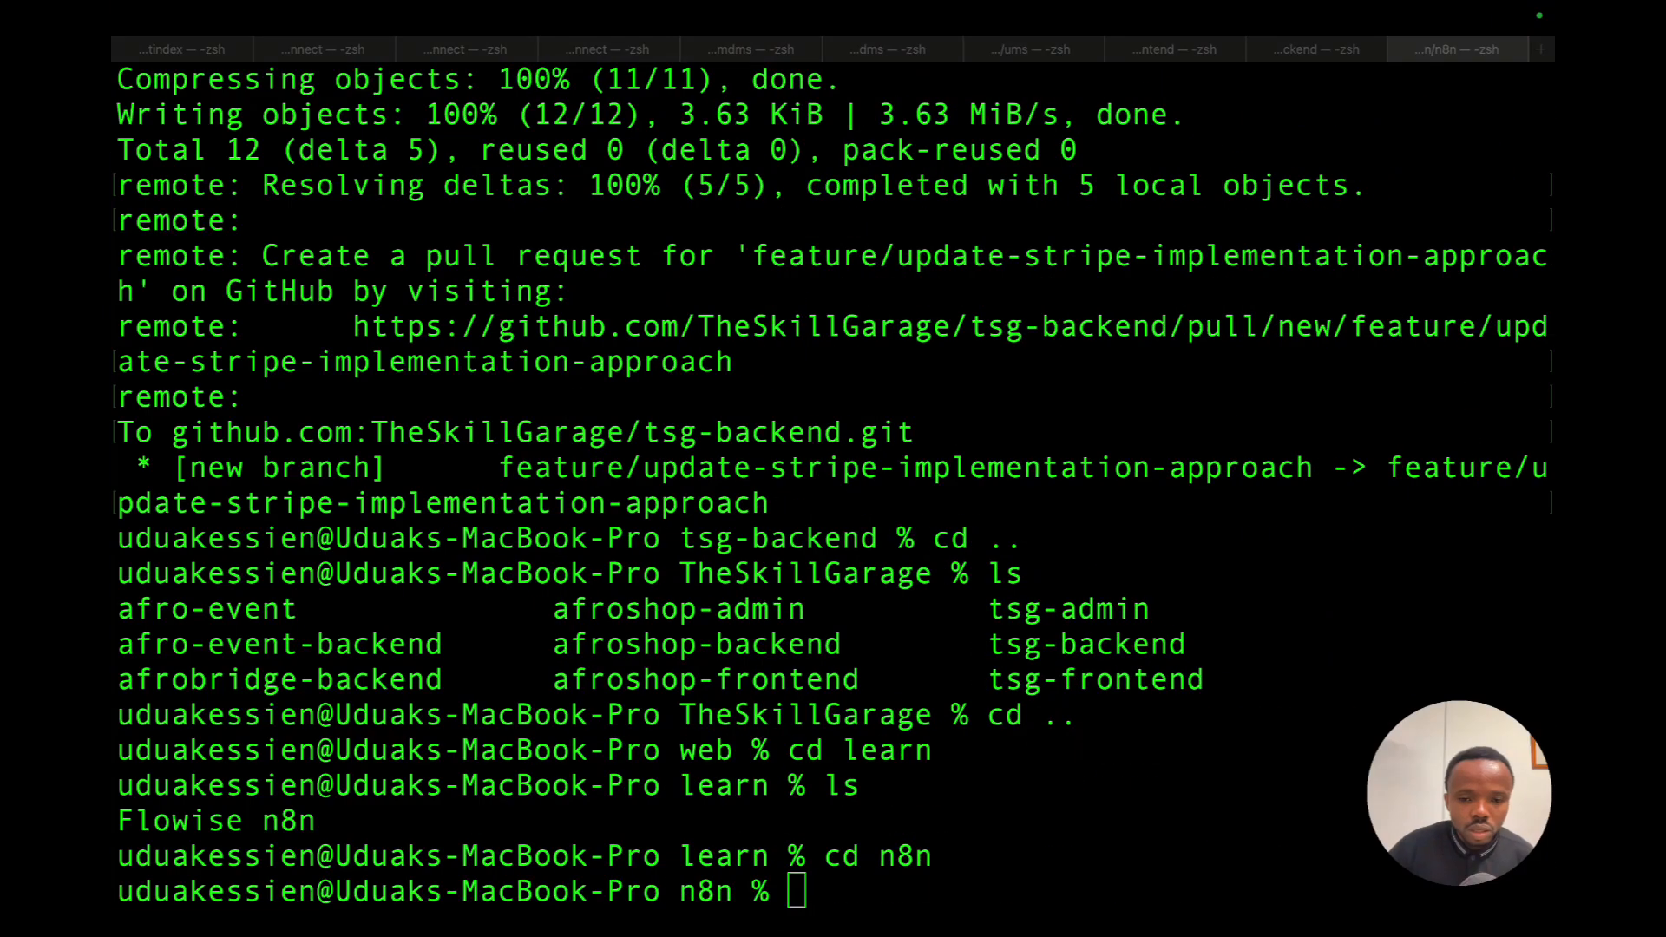
Run the pasted npx n8n command in Terminal, then return to the n8n README in Chrome.
{"action": "type", "text": "npx n8n"}
{"action": "key", "text": "Return"}
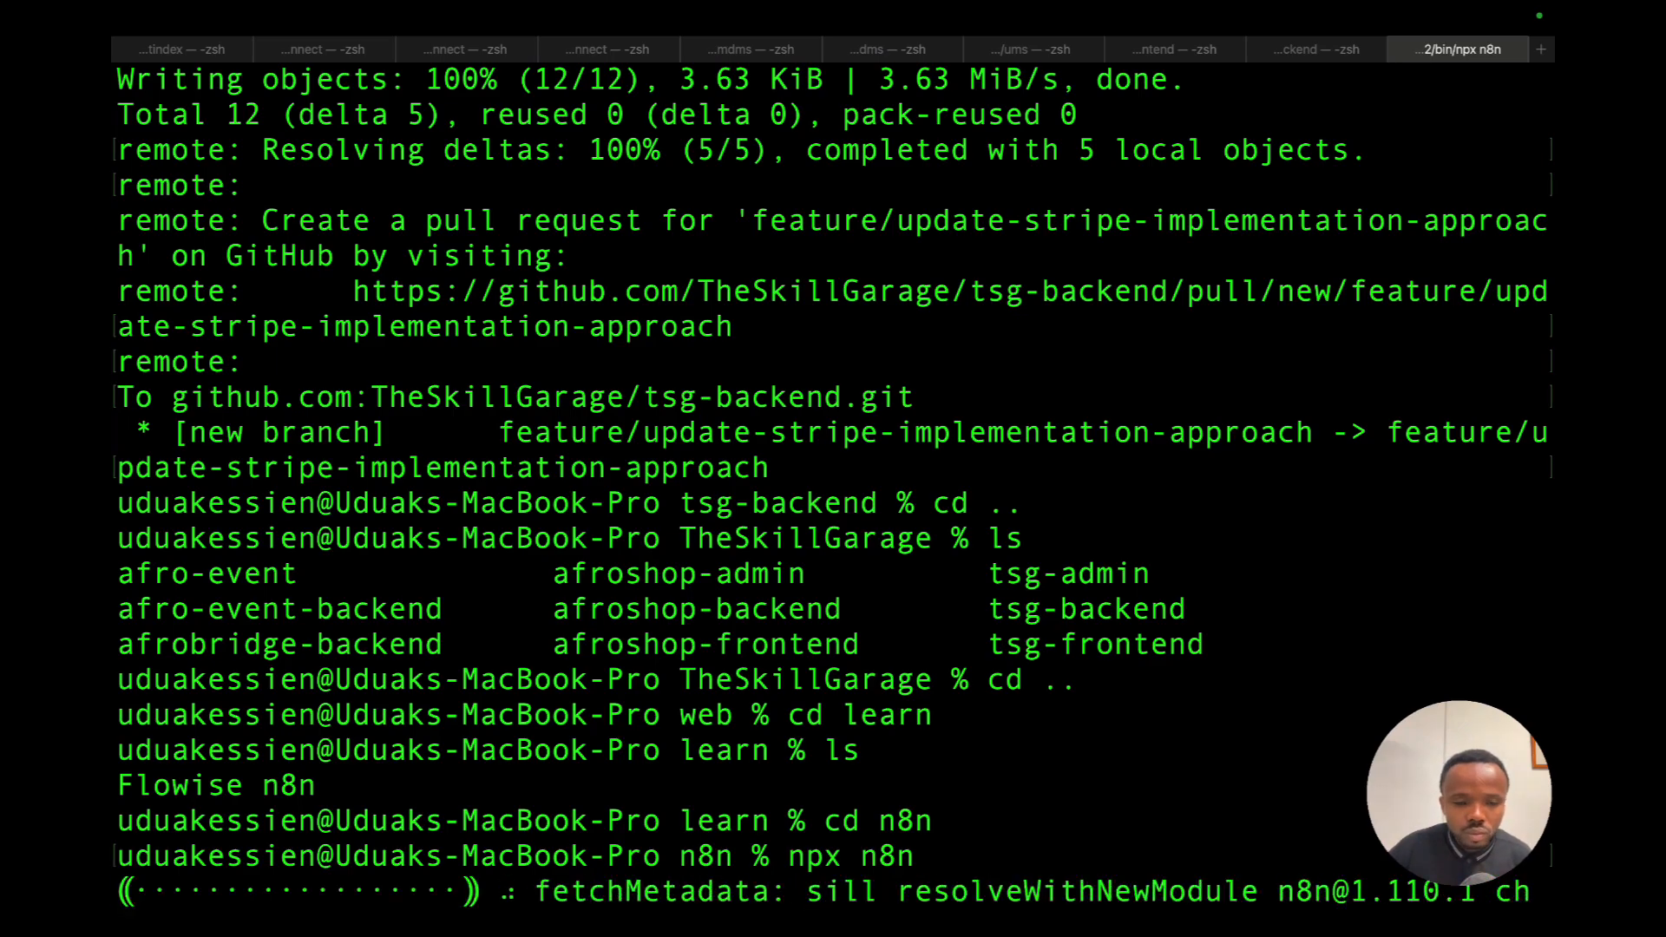
{"action": "key", "text": "ctrl+Left"}
{"action": "scroll", "coordinate": [681, 520], "scroll_direction": "down", "scroll_amount": 1}
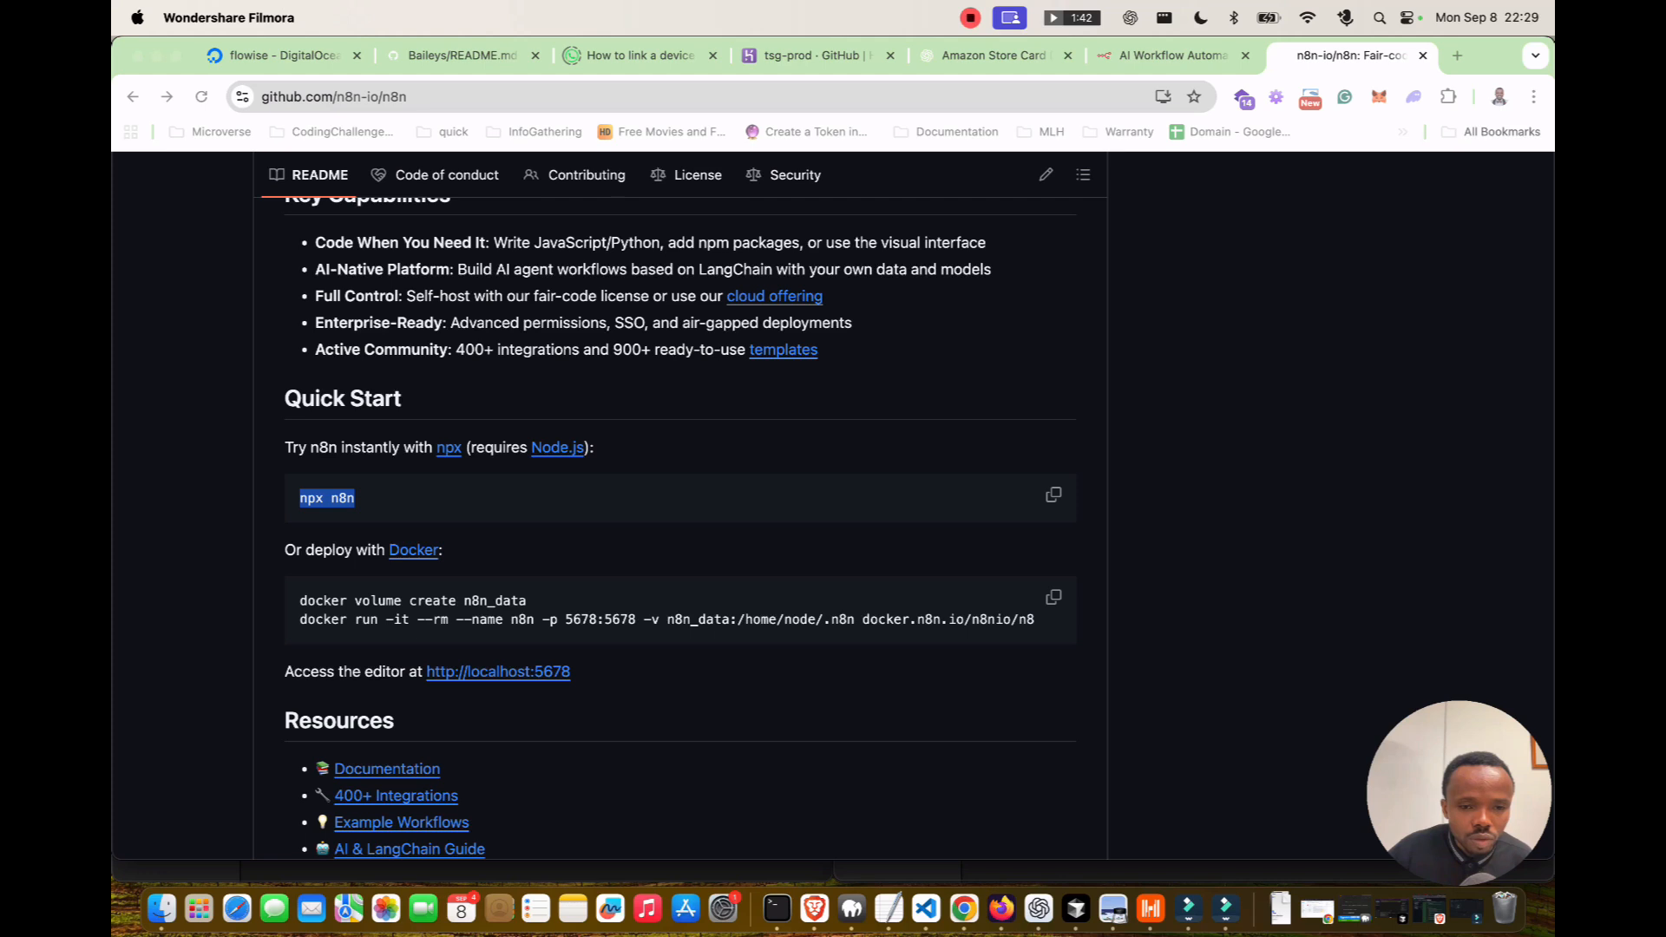
Open the localhost:5678 editor link from the README in a new tab.
{"action": "scroll", "coordinate": [680, 520], "scroll_direction": "down", "scroll_amount": 5}
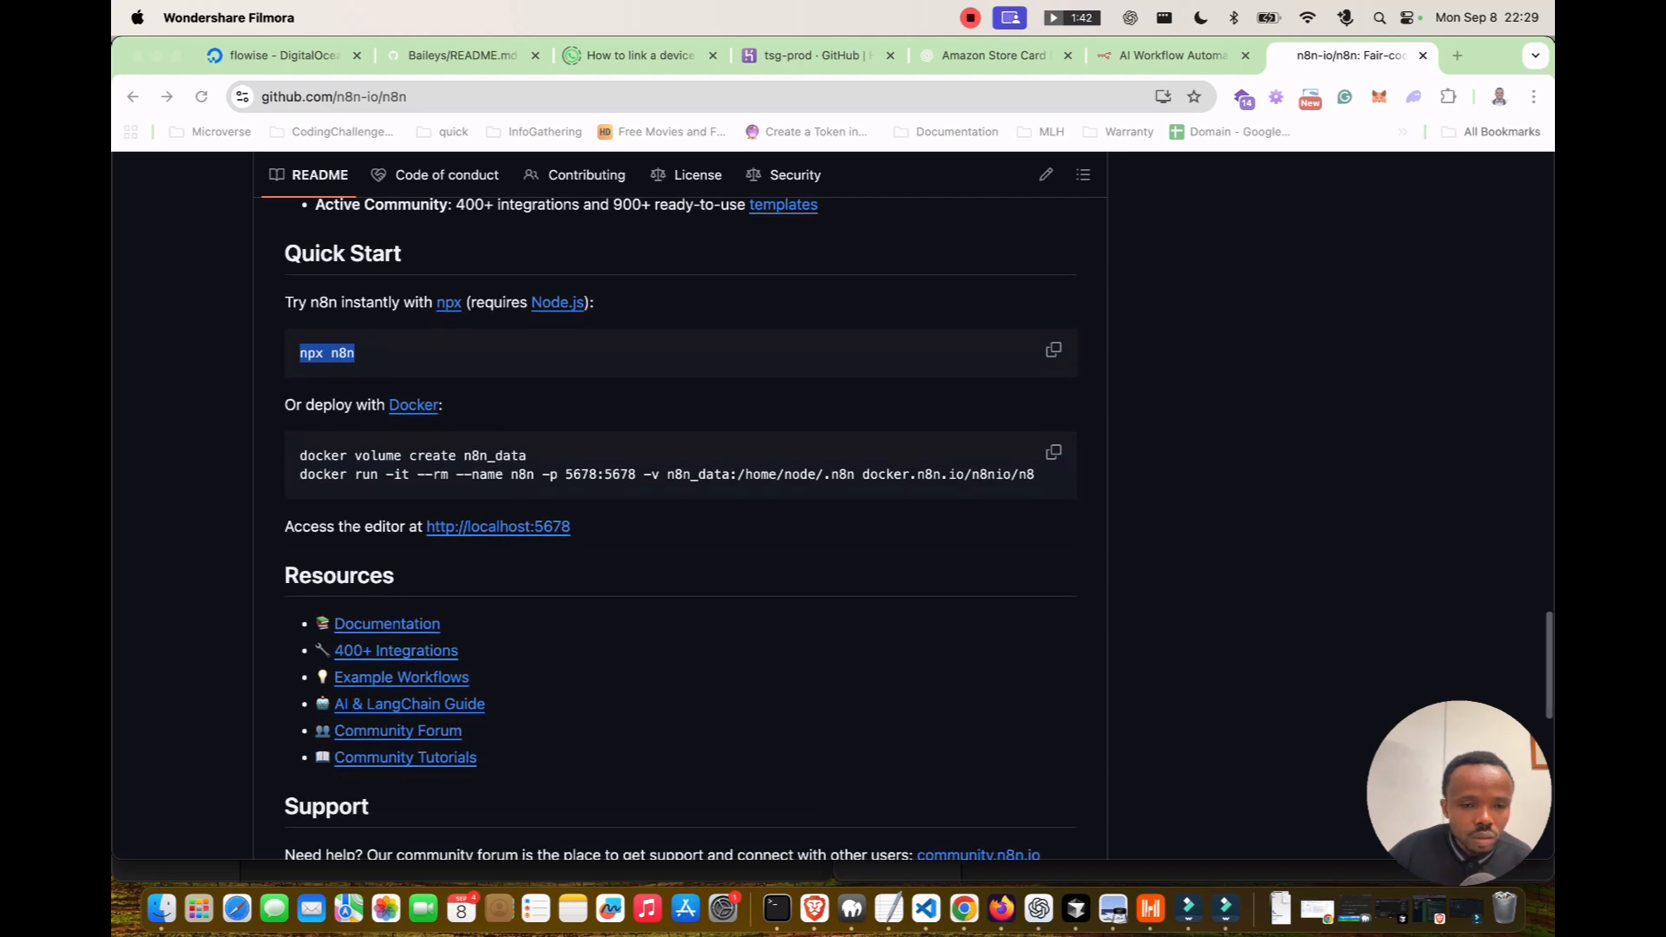
{"action": "left_click", "coordinate": [498, 493]}
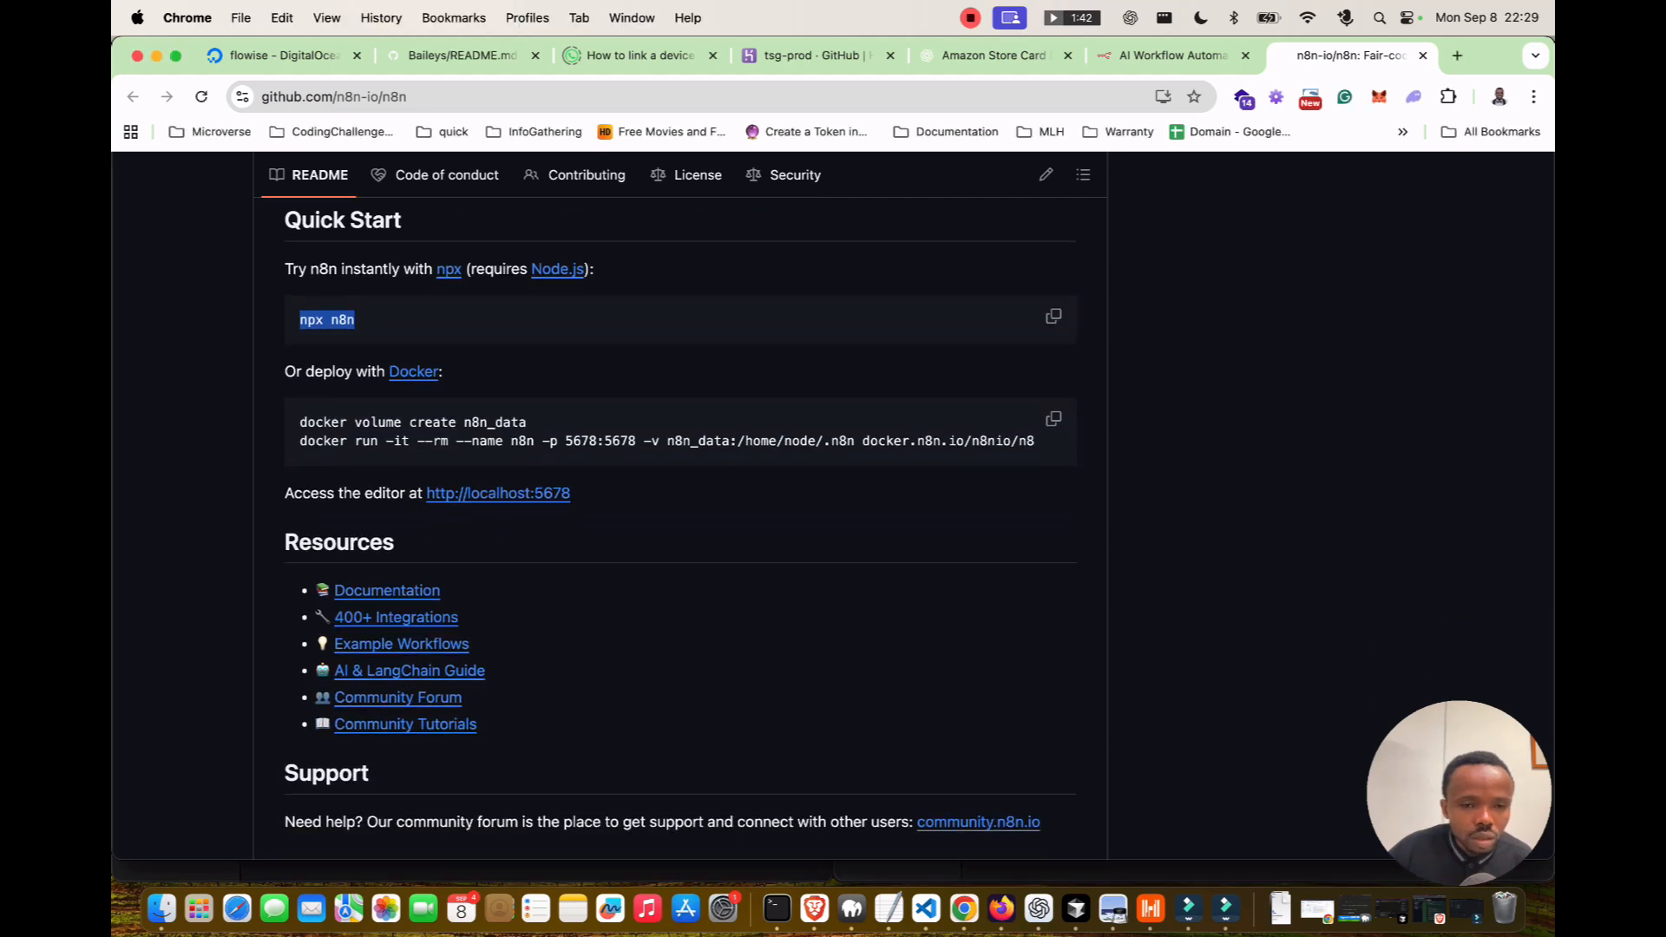
{"action": "left_click", "coordinate": [498, 493]}
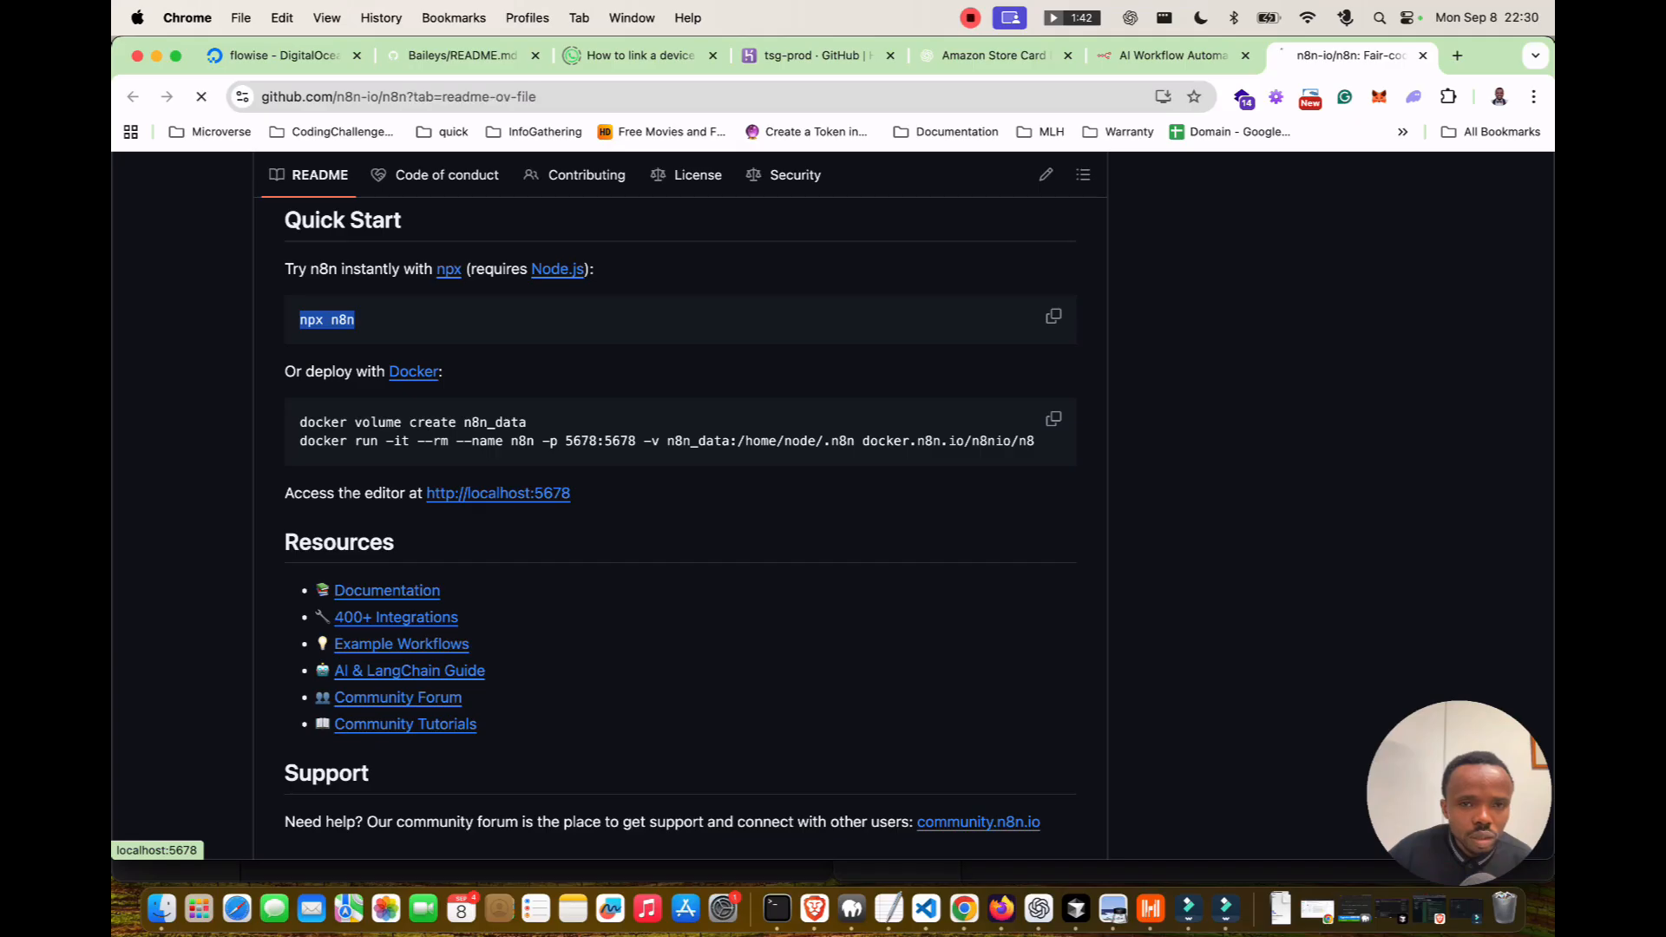
{"action": "left_click", "coordinate": [132, 96]}
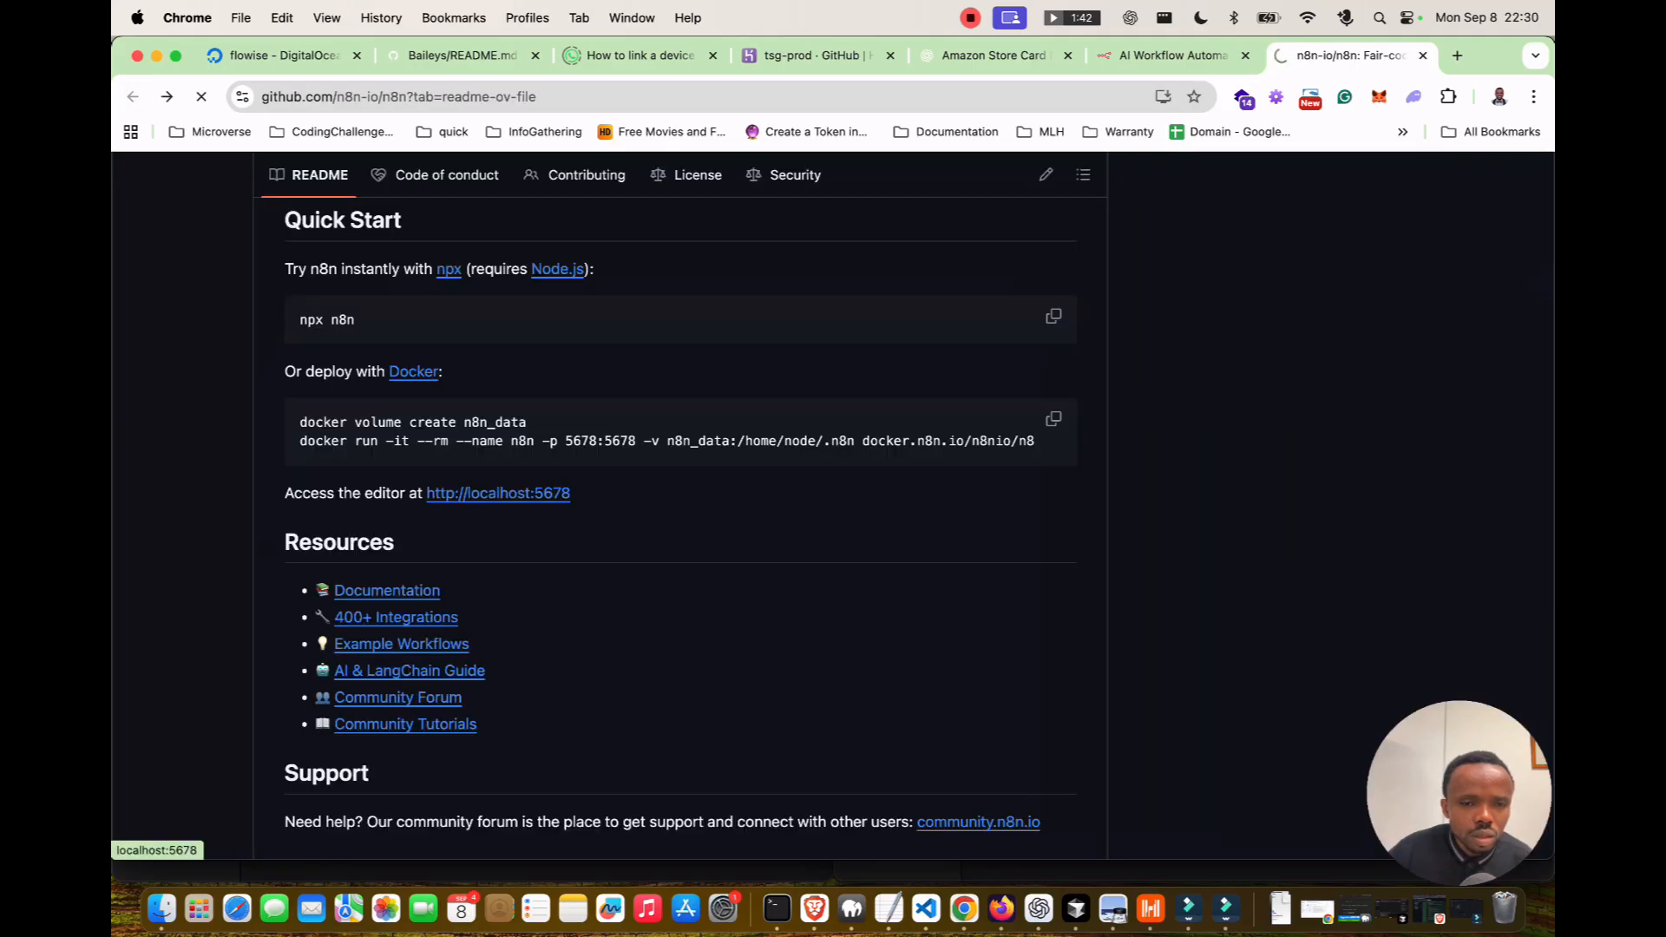
{"action": "right_click", "coordinate": [499, 493]}
{"action": "left_click", "coordinate": [529, 465]}
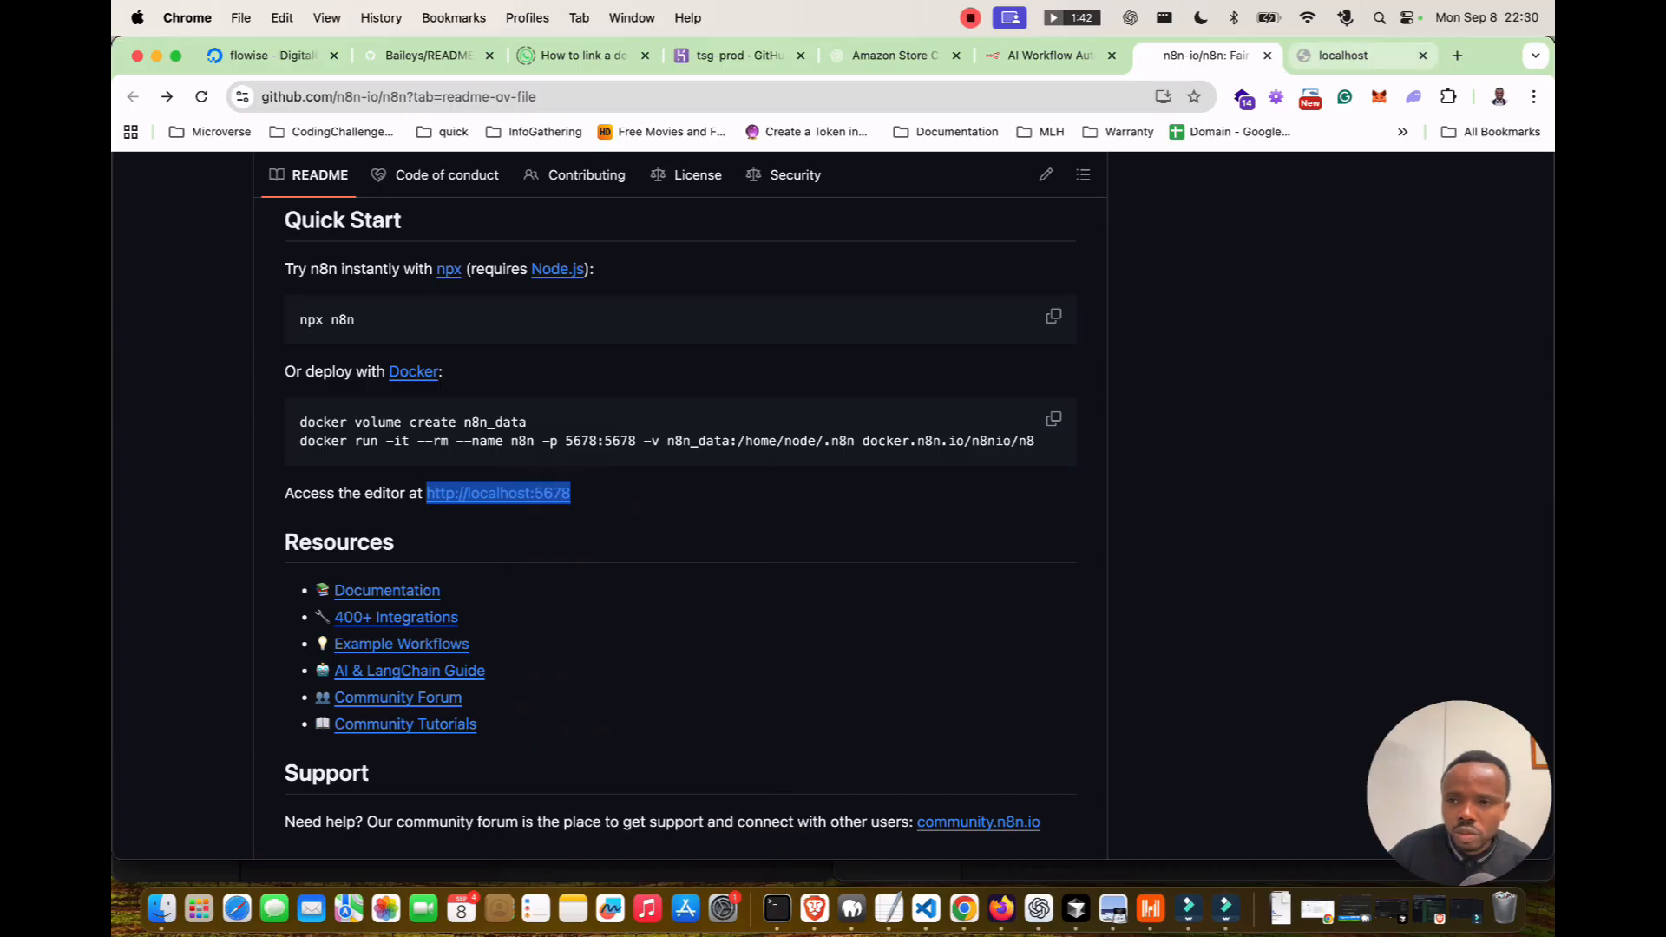
{"action": "left_click", "coordinate": [1358, 55]}
Check the running npx n8n install in Terminal and return to the README tab.
{"action": "key", "text": "ctrl+Left"}
{"action": "key", "text": "ctrl+Right"}
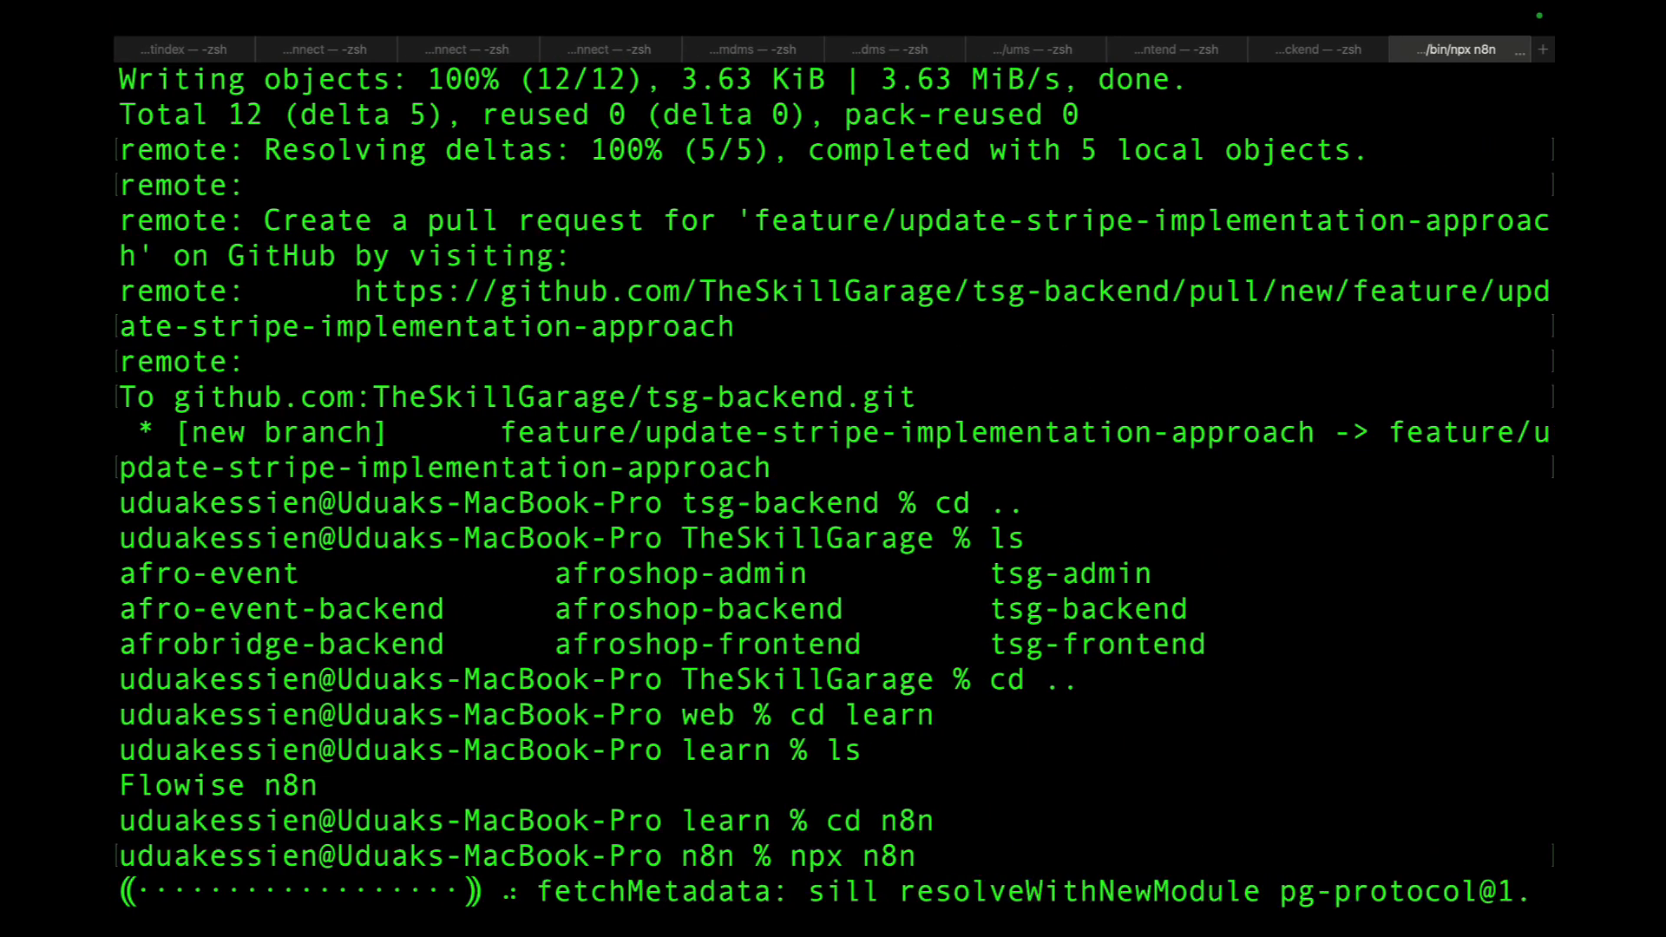
{"action": "key", "text": "ctrl+Left"}
{"action": "key", "text": "ctrl+shift+Tab"}
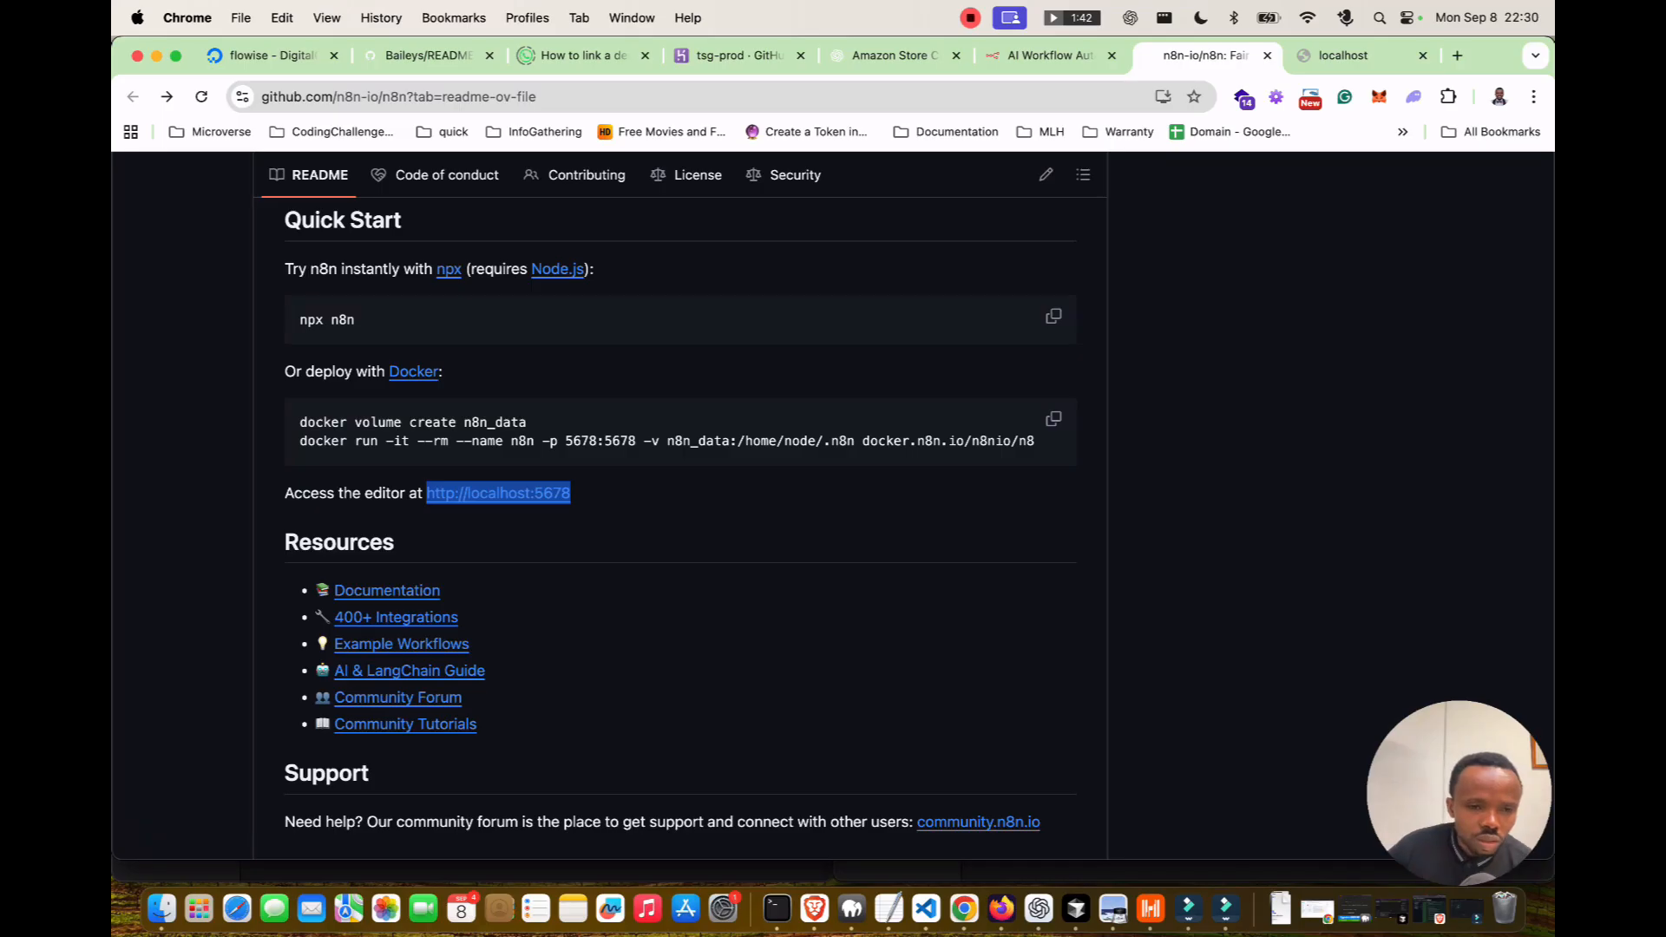
Open the Documentation and Example Workflows links in new tabs.
{"action": "right_click", "coordinate": [382, 590]}
{"action": "left_click", "coordinate": [390, 441]}
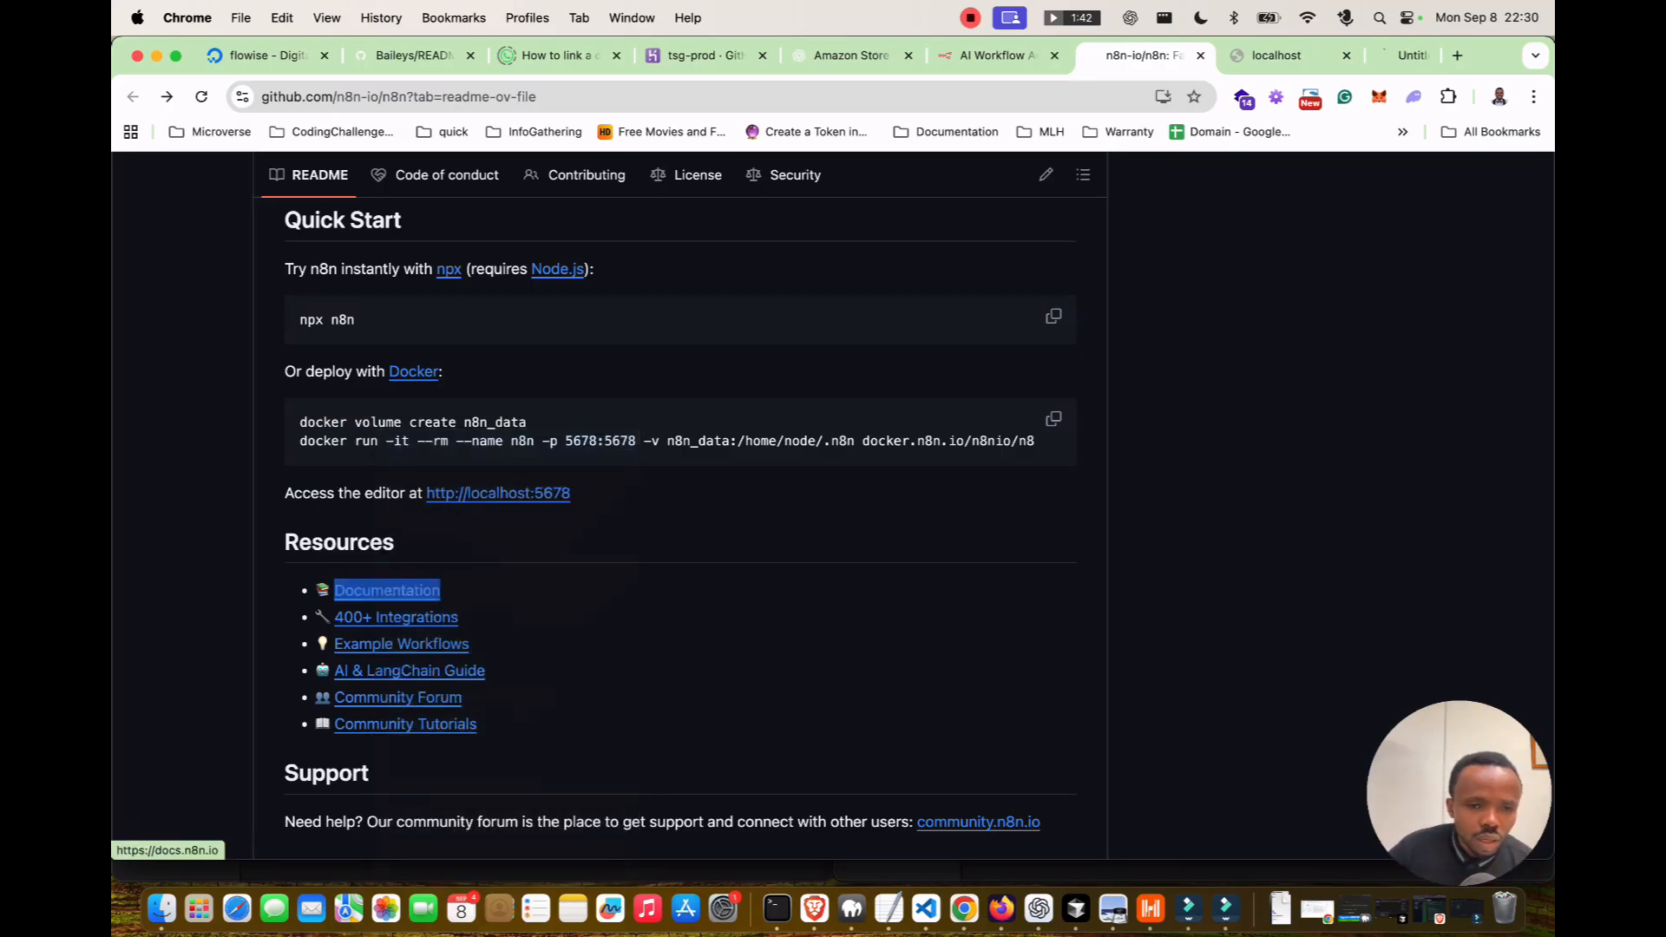
{"action": "right_click", "coordinate": [400, 643]}
{"action": "left_click", "coordinate": [391, 443]}
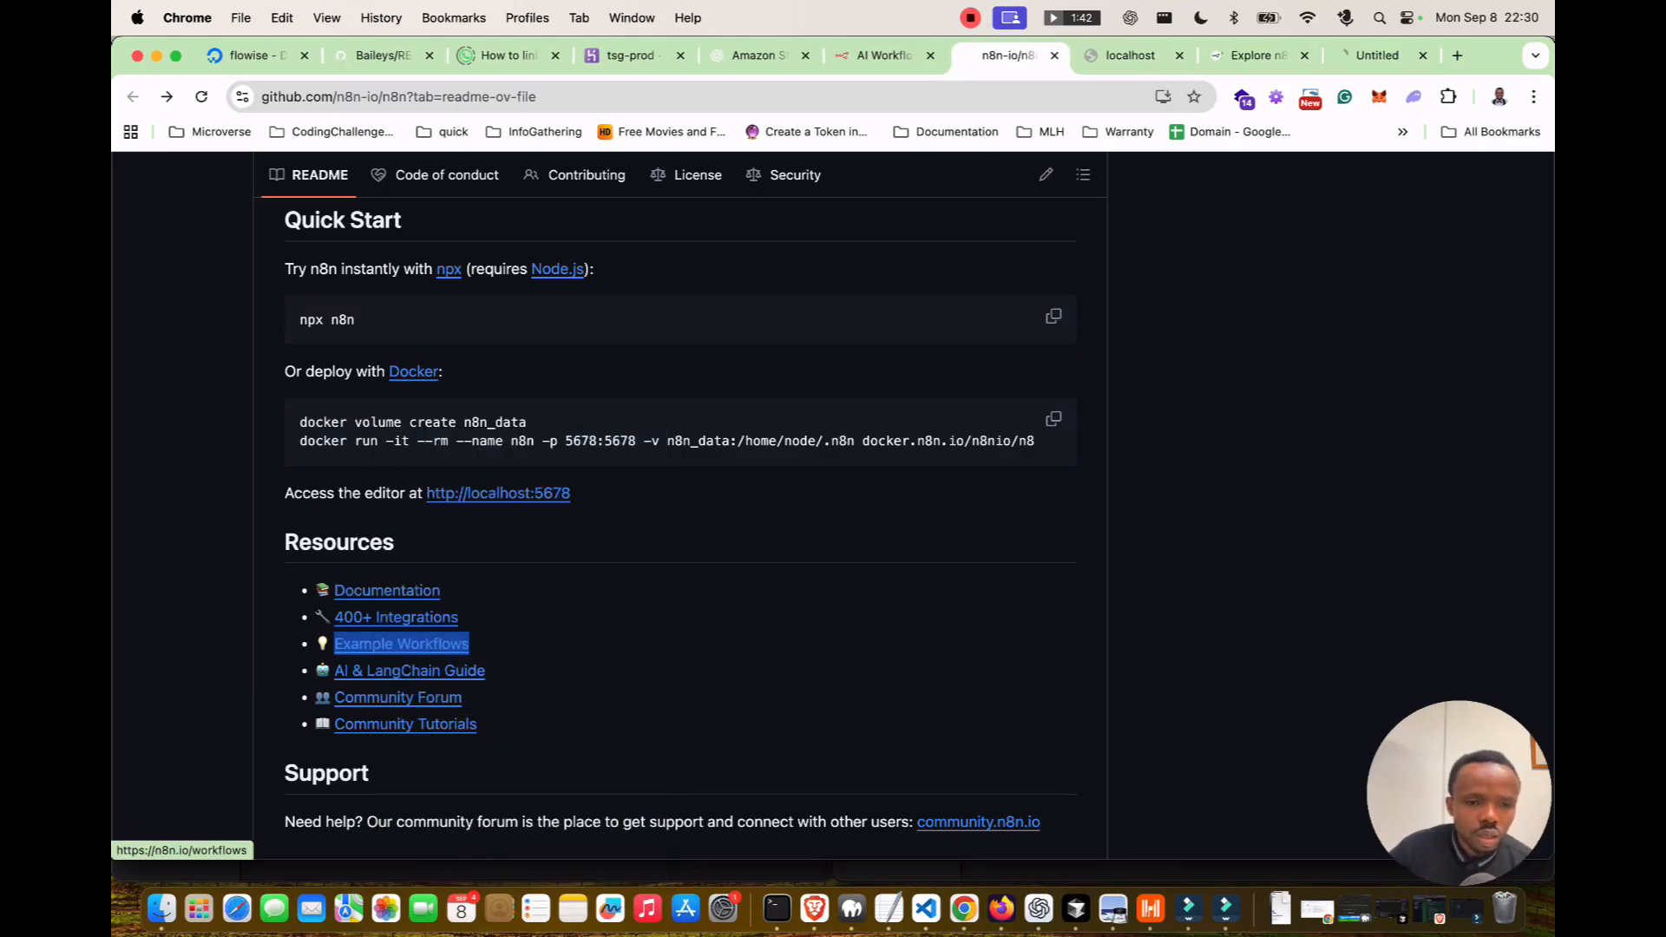
{"action": "left_click", "coordinate": [1128, 55]}
Open the 'Try it out' quickstart page in n8n Docs and dismiss the cookie notice.
{"action": "left_click", "coordinate": [1252, 56]}
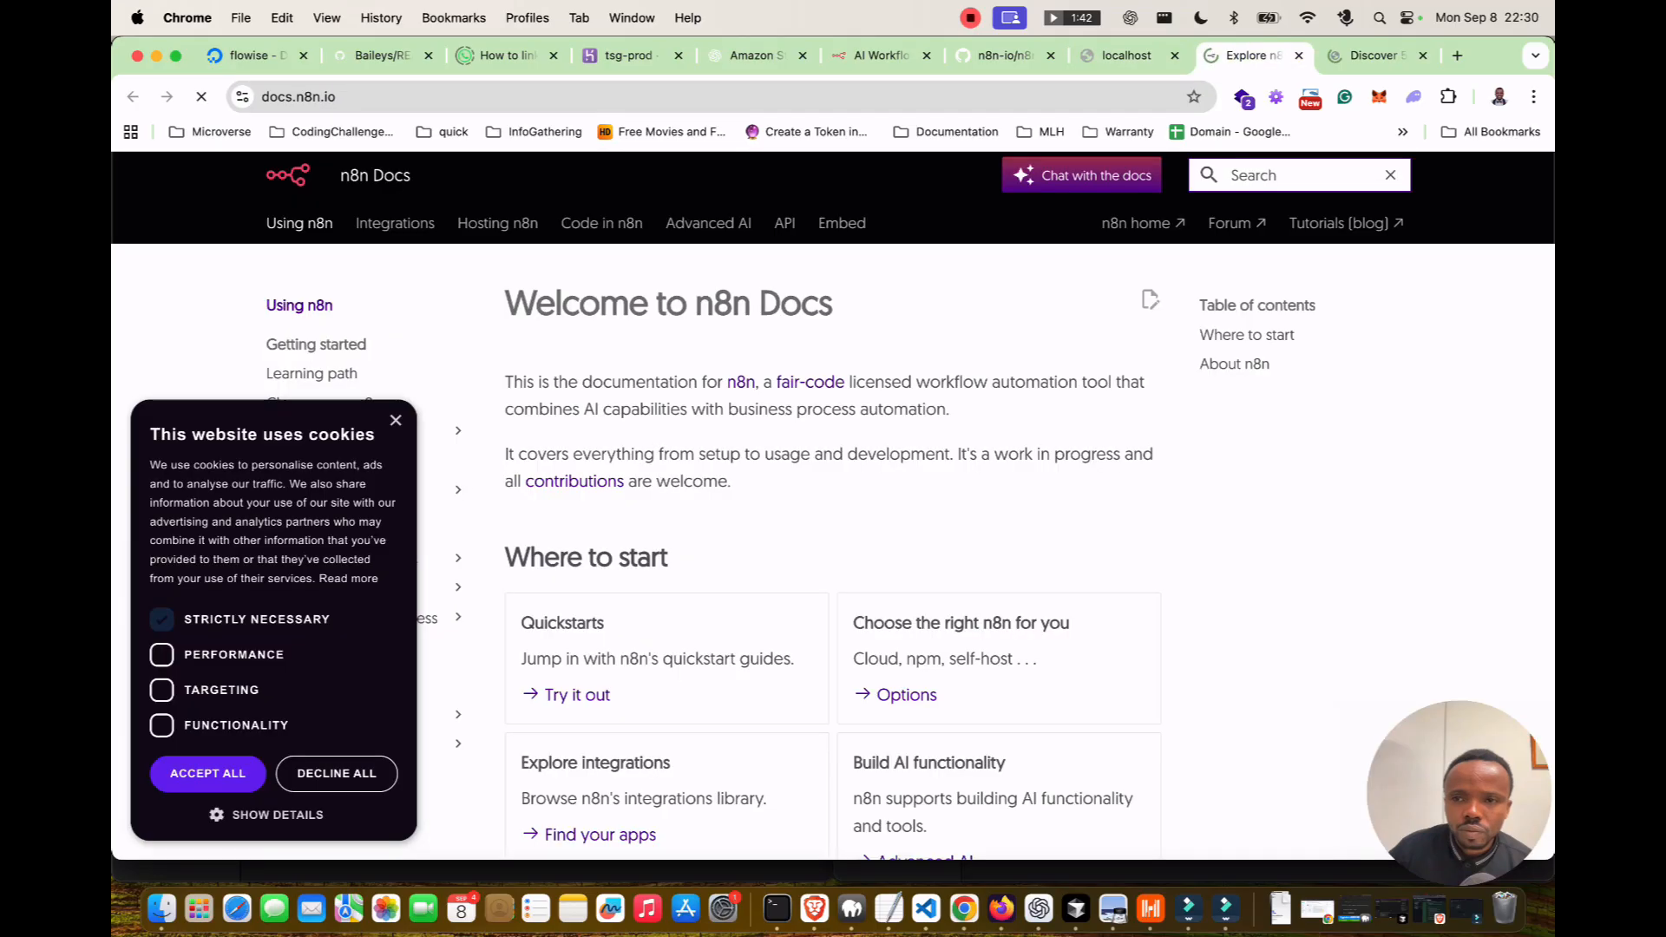
{"action": "scroll", "coordinate": [666, 529], "scroll_direction": "down", "scroll_amount": 2}
{"action": "scroll", "coordinate": [833, 538], "scroll_direction": "down", "scroll_amount": 1}
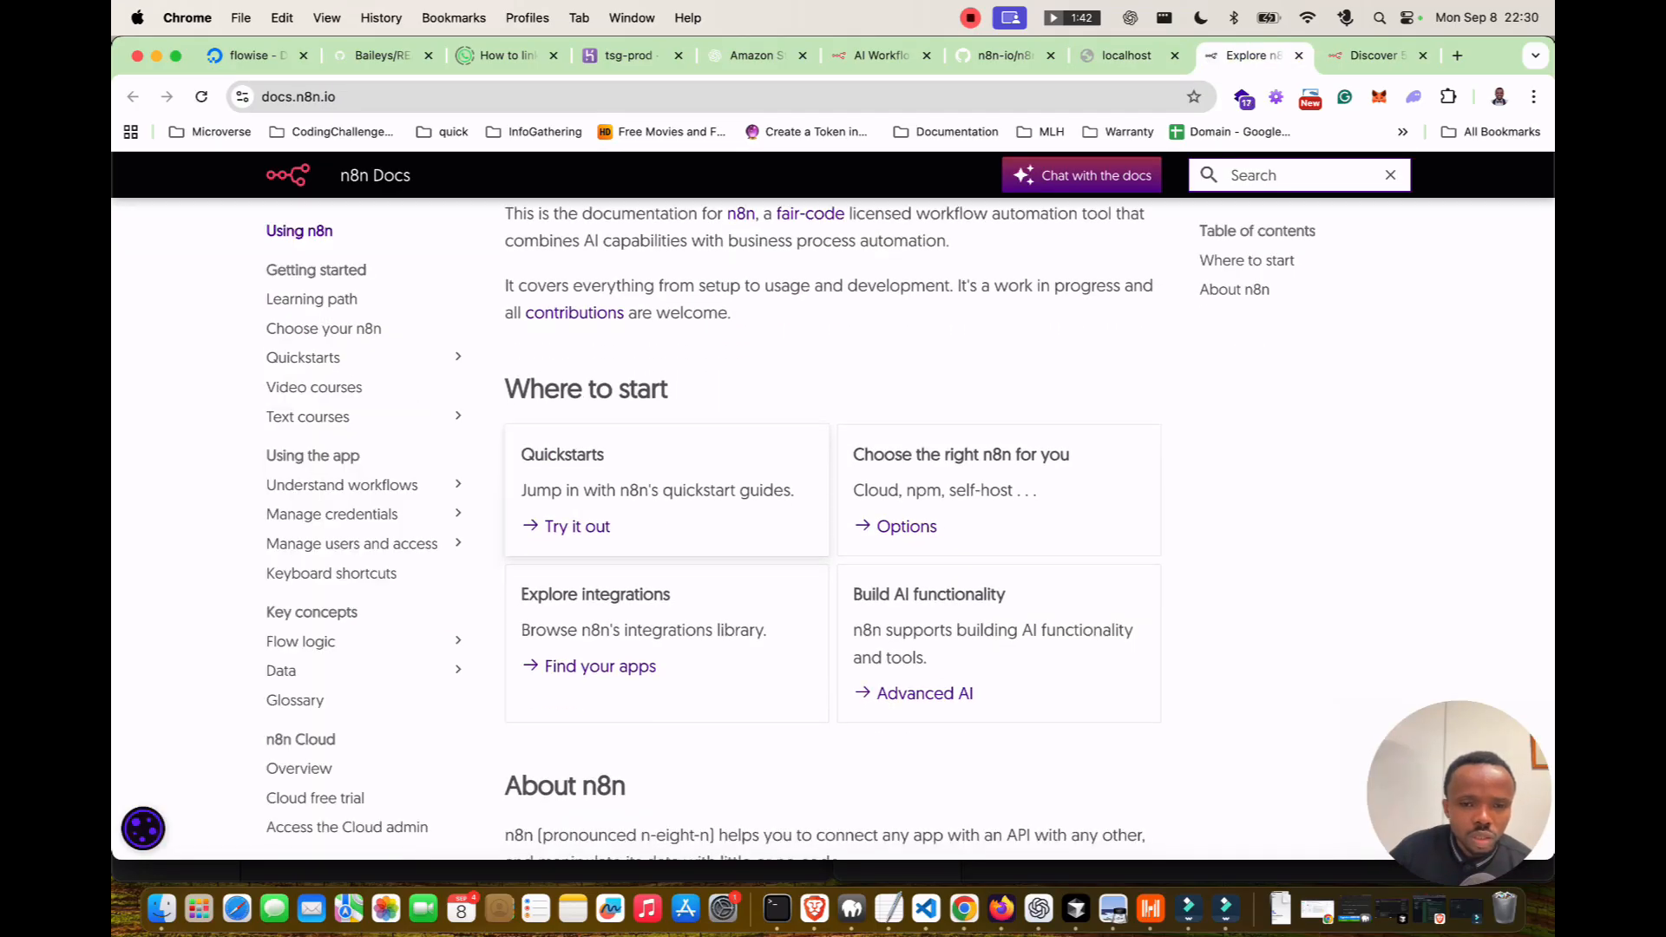
{"action": "left_click", "coordinate": [577, 527]}
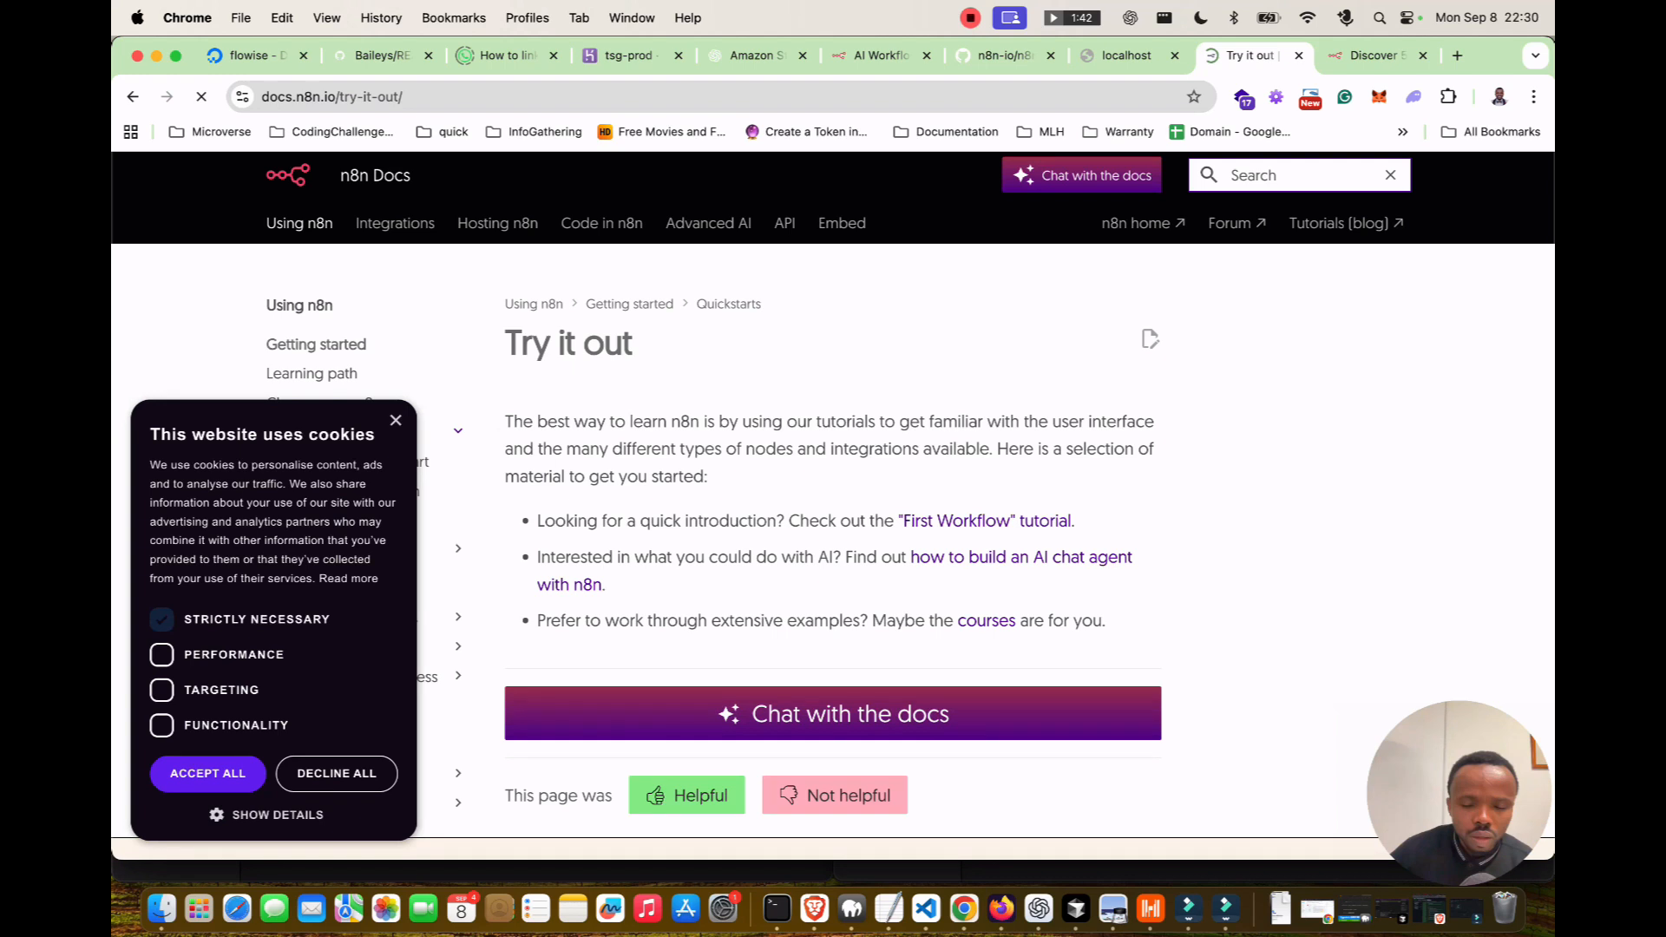
{"action": "left_click", "coordinate": [396, 420]}
{"action": "scroll", "coordinate": [395, 420], "scroll_direction": "down", "scroll_amount": 2}
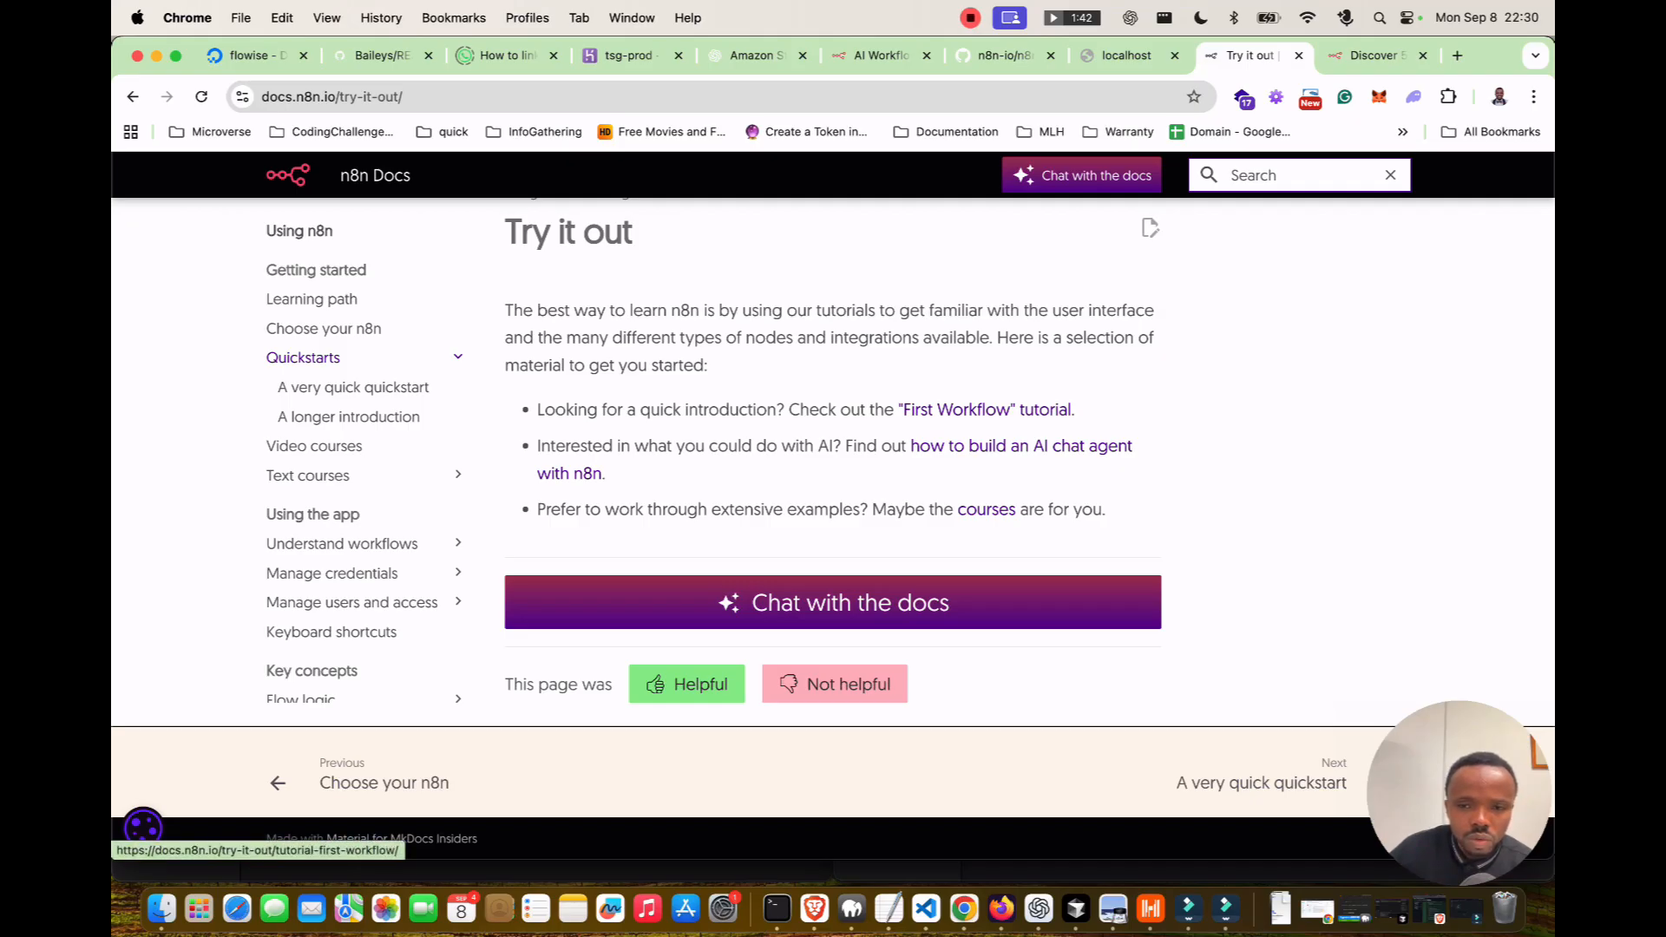
Read the 'Your first workflow' tutorial down to Step two, then go to the templates tab.
{"action": "left_click", "coordinate": [985, 410]}
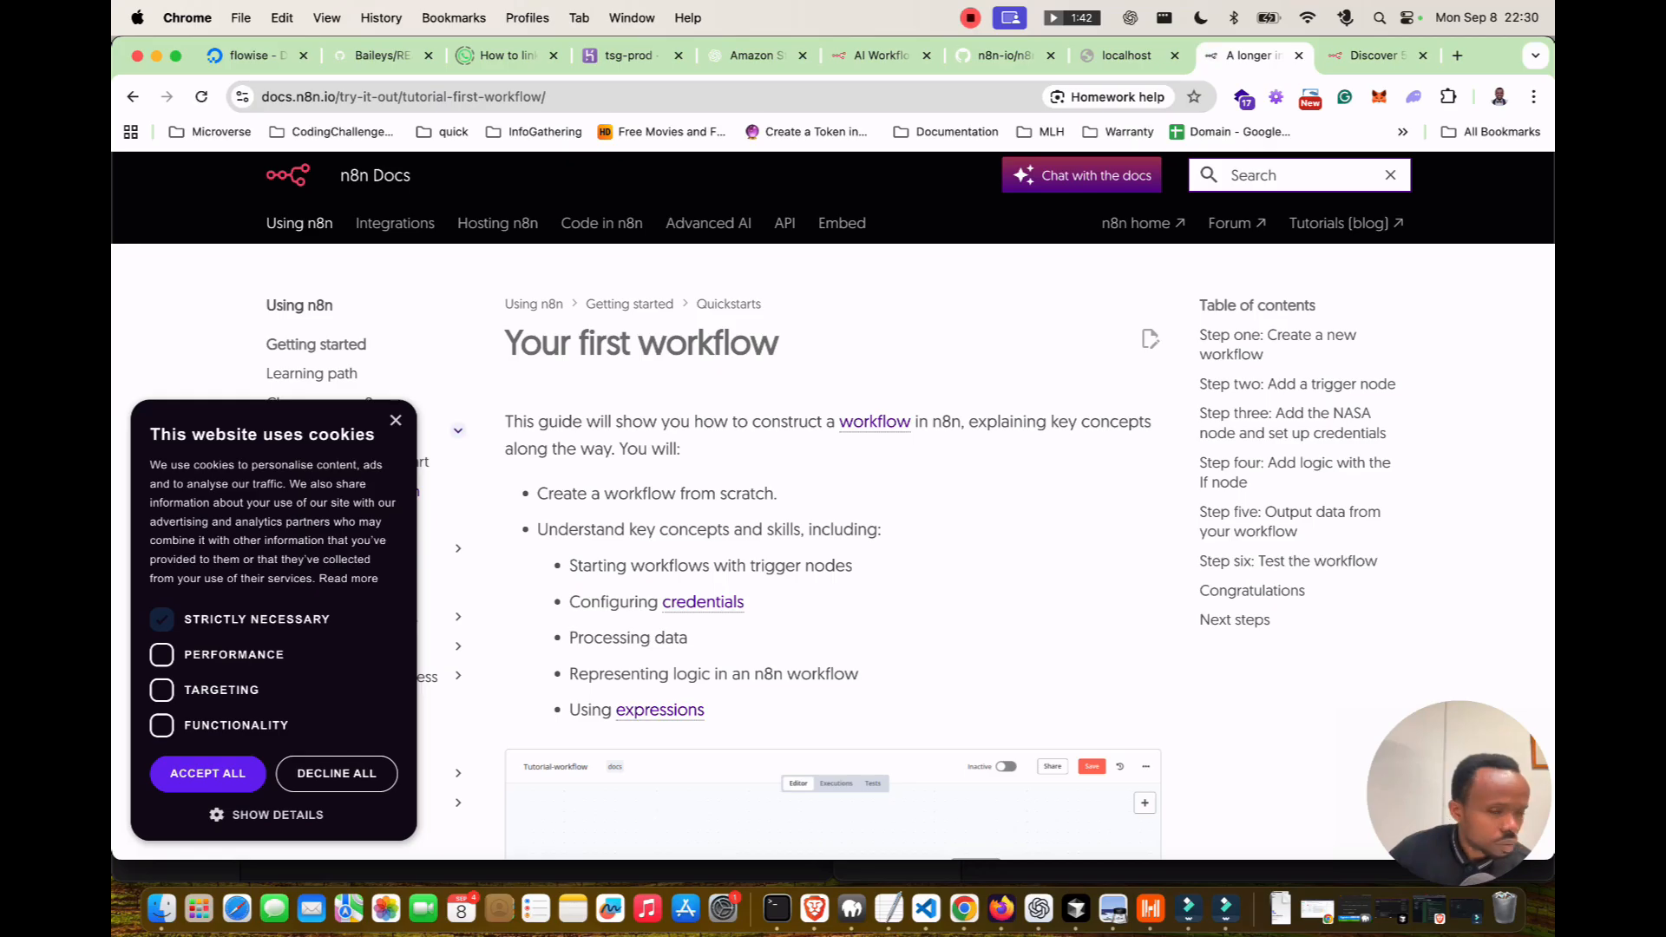
{"action": "scroll", "coordinate": [833, 564], "scroll_direction": "down", "scroll_amount": 5}
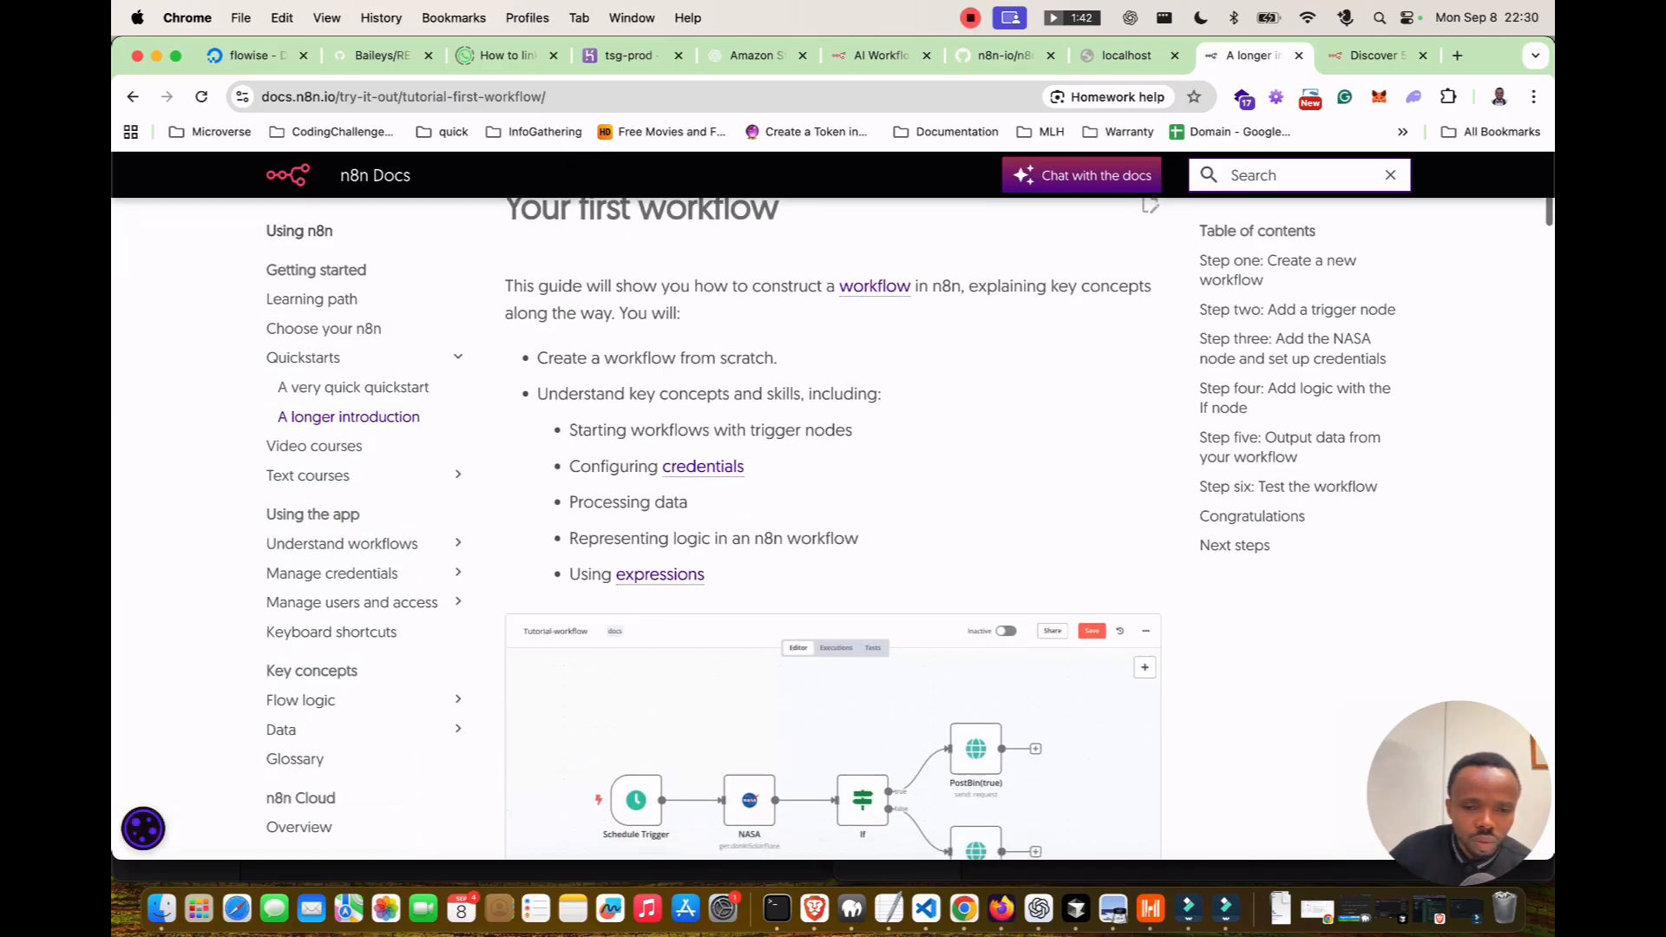
{"action": "scroll", "coordinate": [833, 564], "scroll_direction": "down", "scroll_amount": 1}
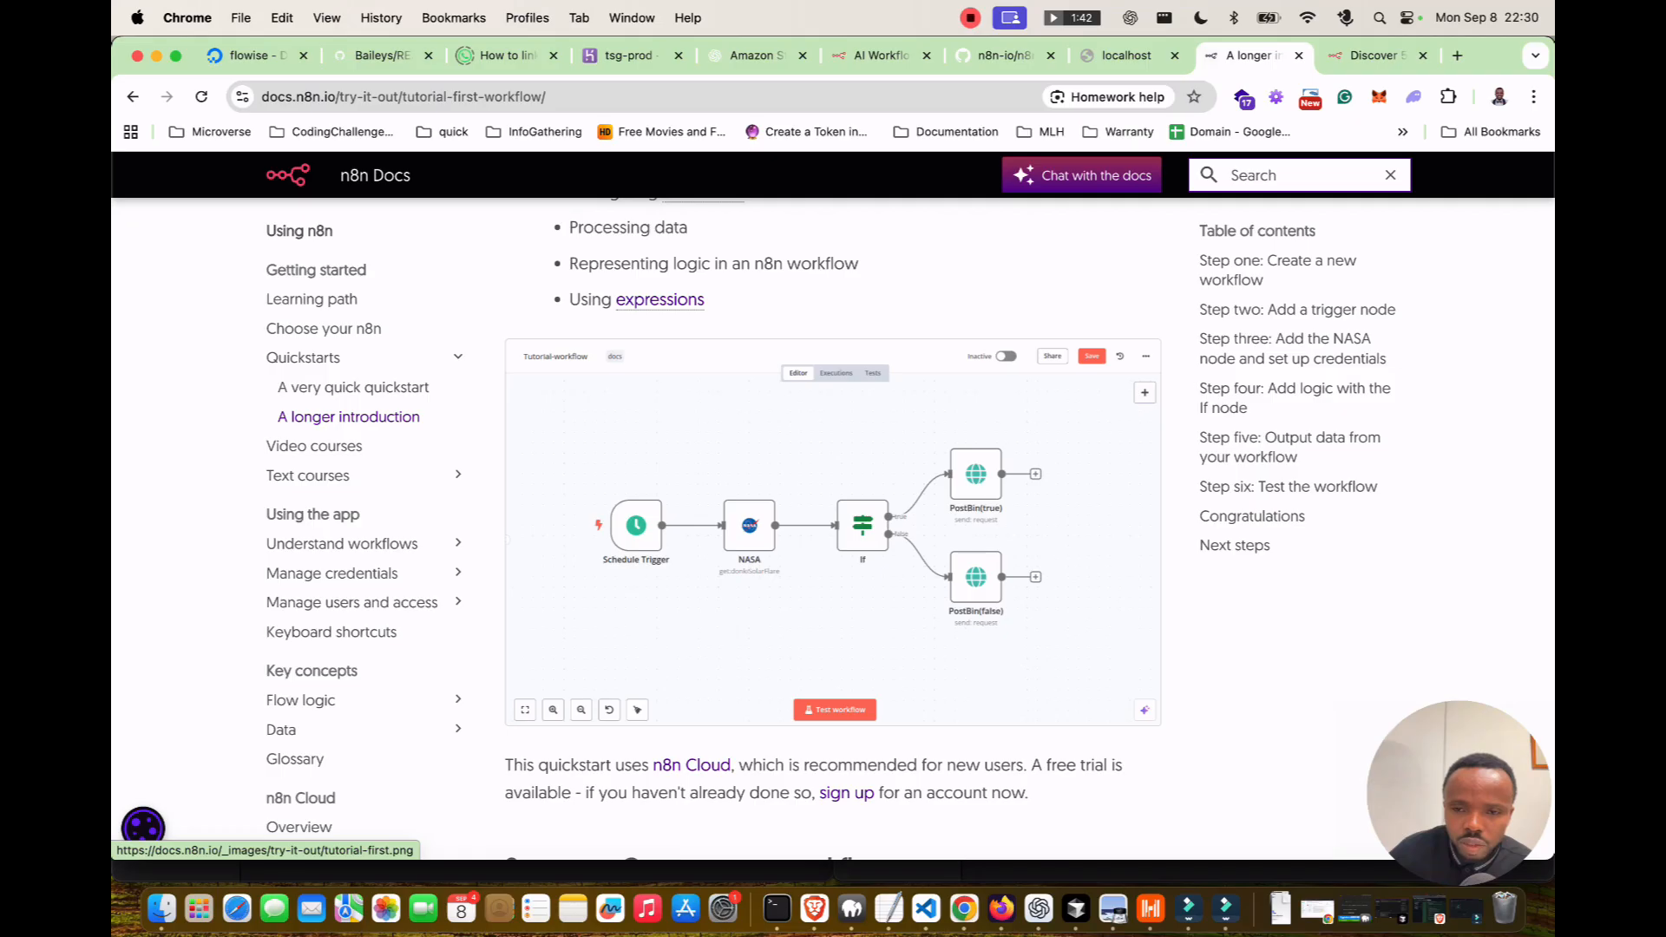
{"action": "scroll", "coordinate": [832, 564], "scroll_direction": "down", "scroll_amount": 7}
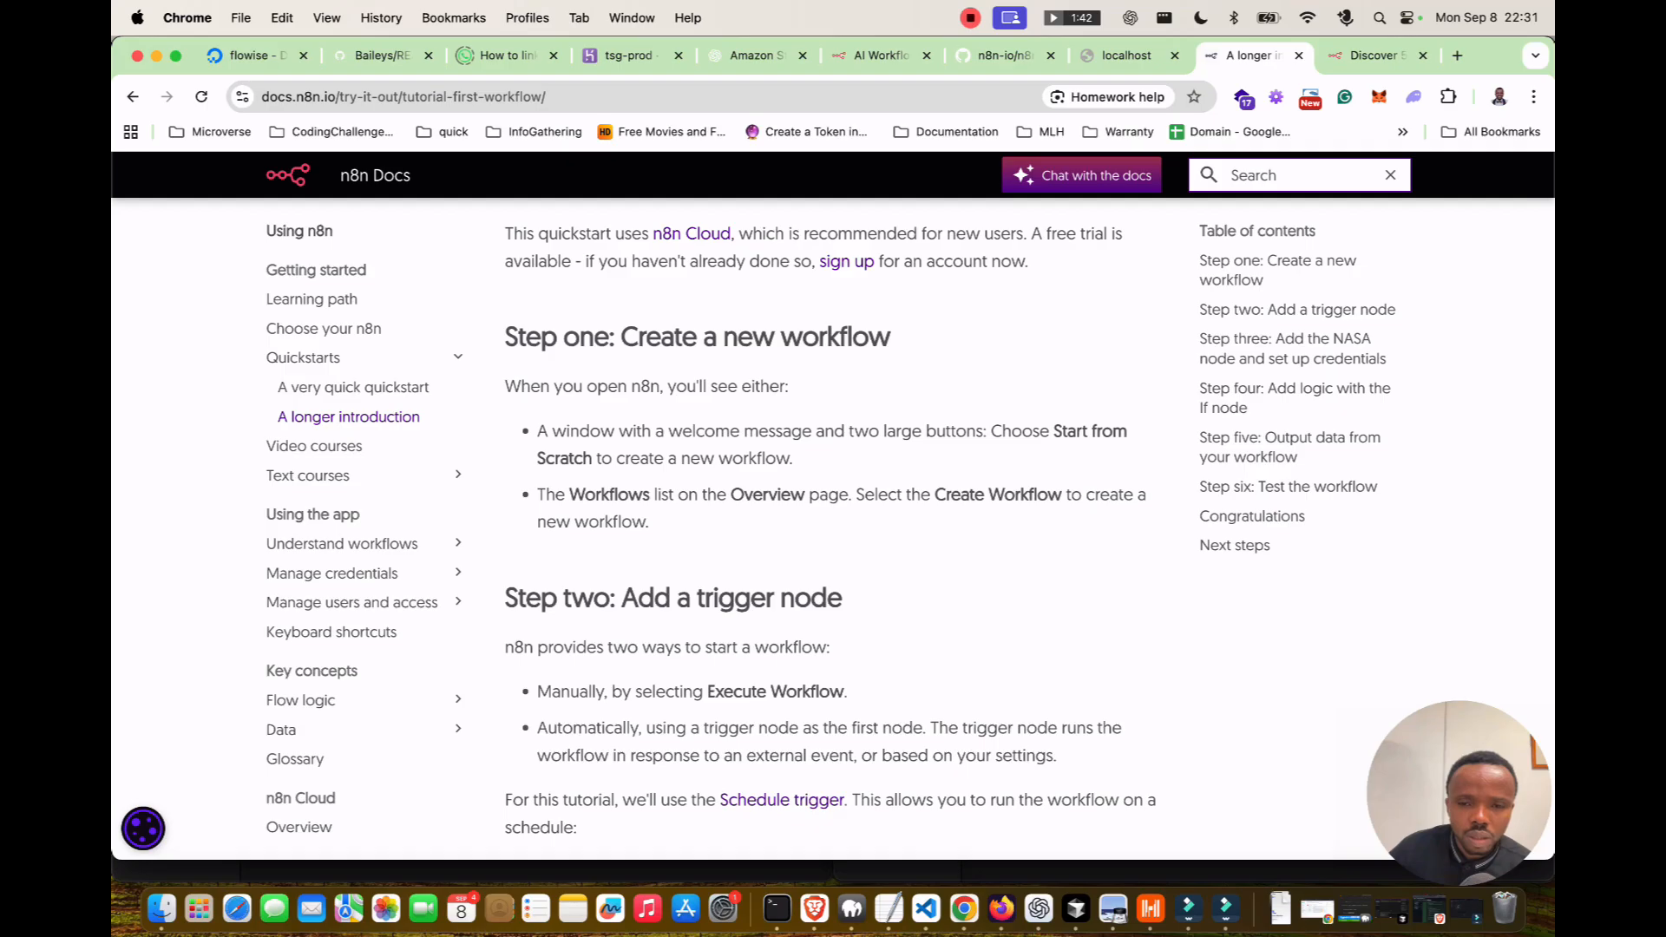
{"action": "scroll", "coordinate": [833, 529], "scroll_direction": "down", "scroll_amount": 1}
{"action": "scroll", "coordinate": [832, 530], "scroll_direction": "down", "scroll_amount": 2}
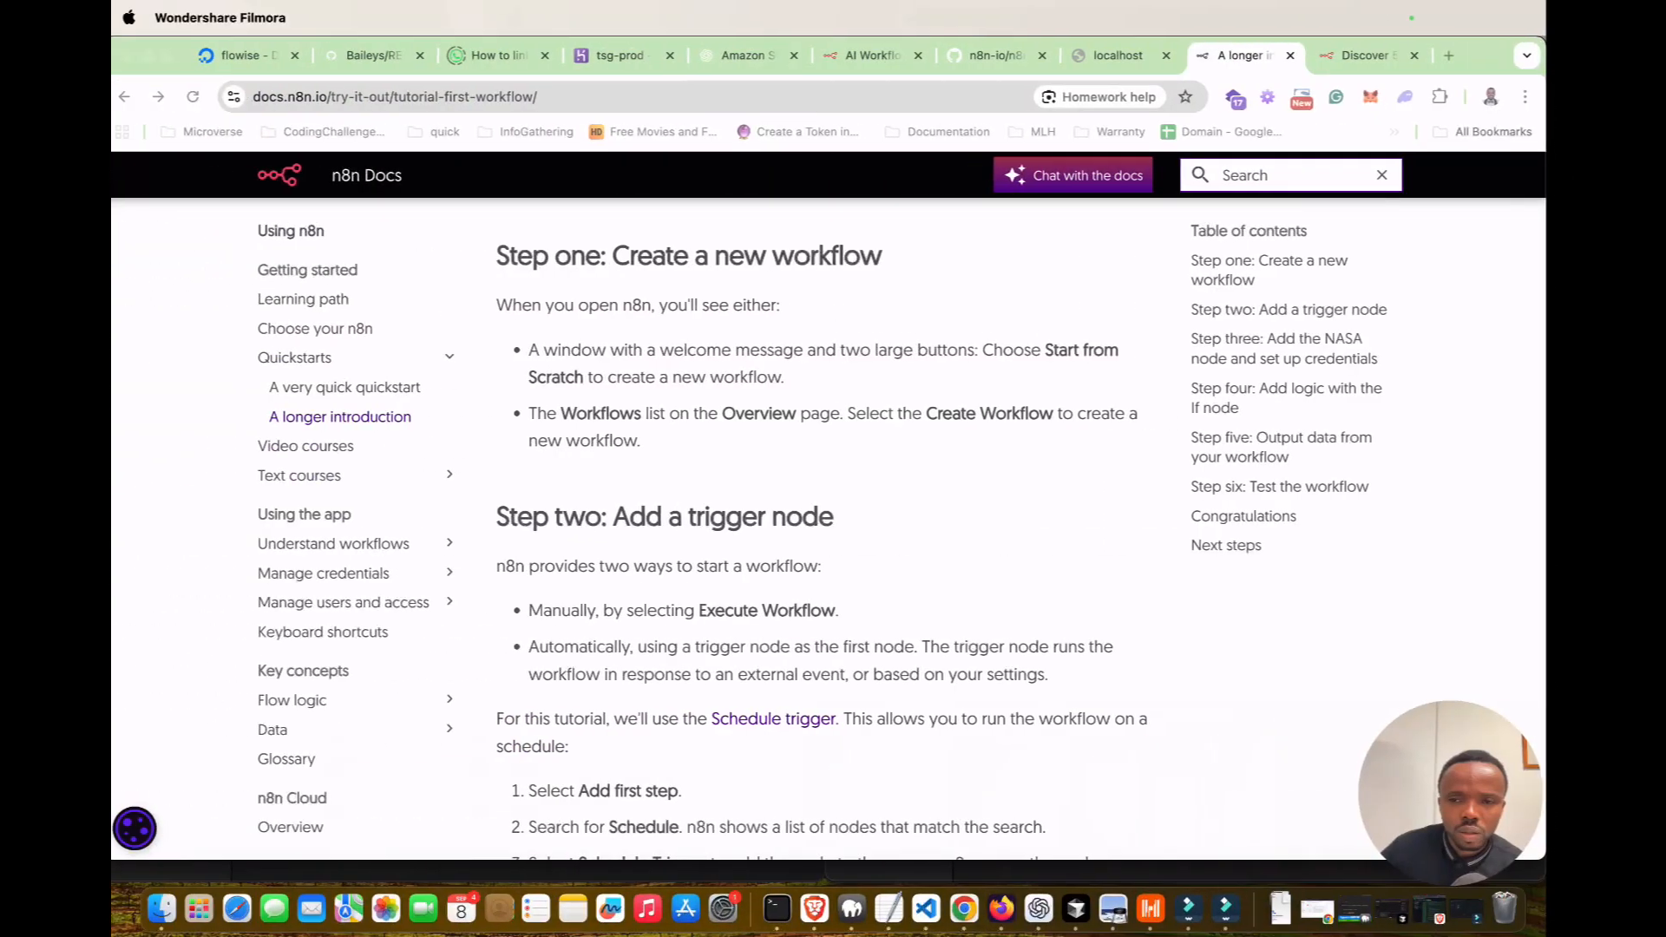
{"action": "left_click", "coordinate": [1375, 55]}
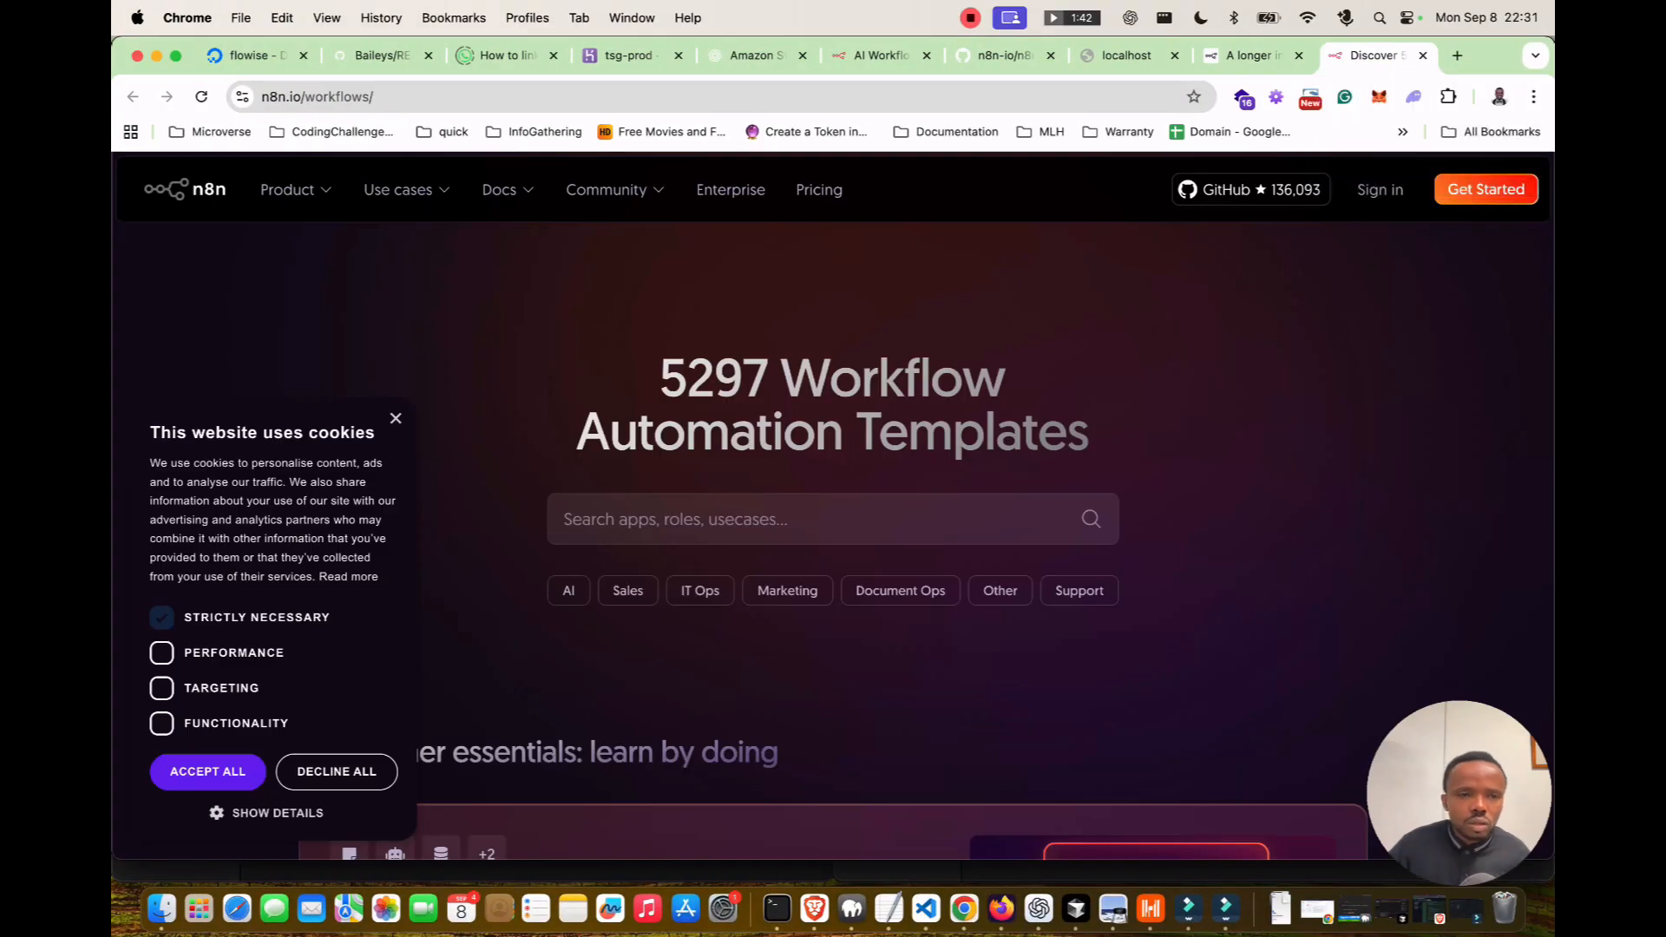
Dismiss the templates gallery's cookie notice and go to the n8n Cloud Get Started sign-up.
{"action": "scroll", "coordinate": [833, 520], "scroll_direction": "down", "scroll_amount": 1}
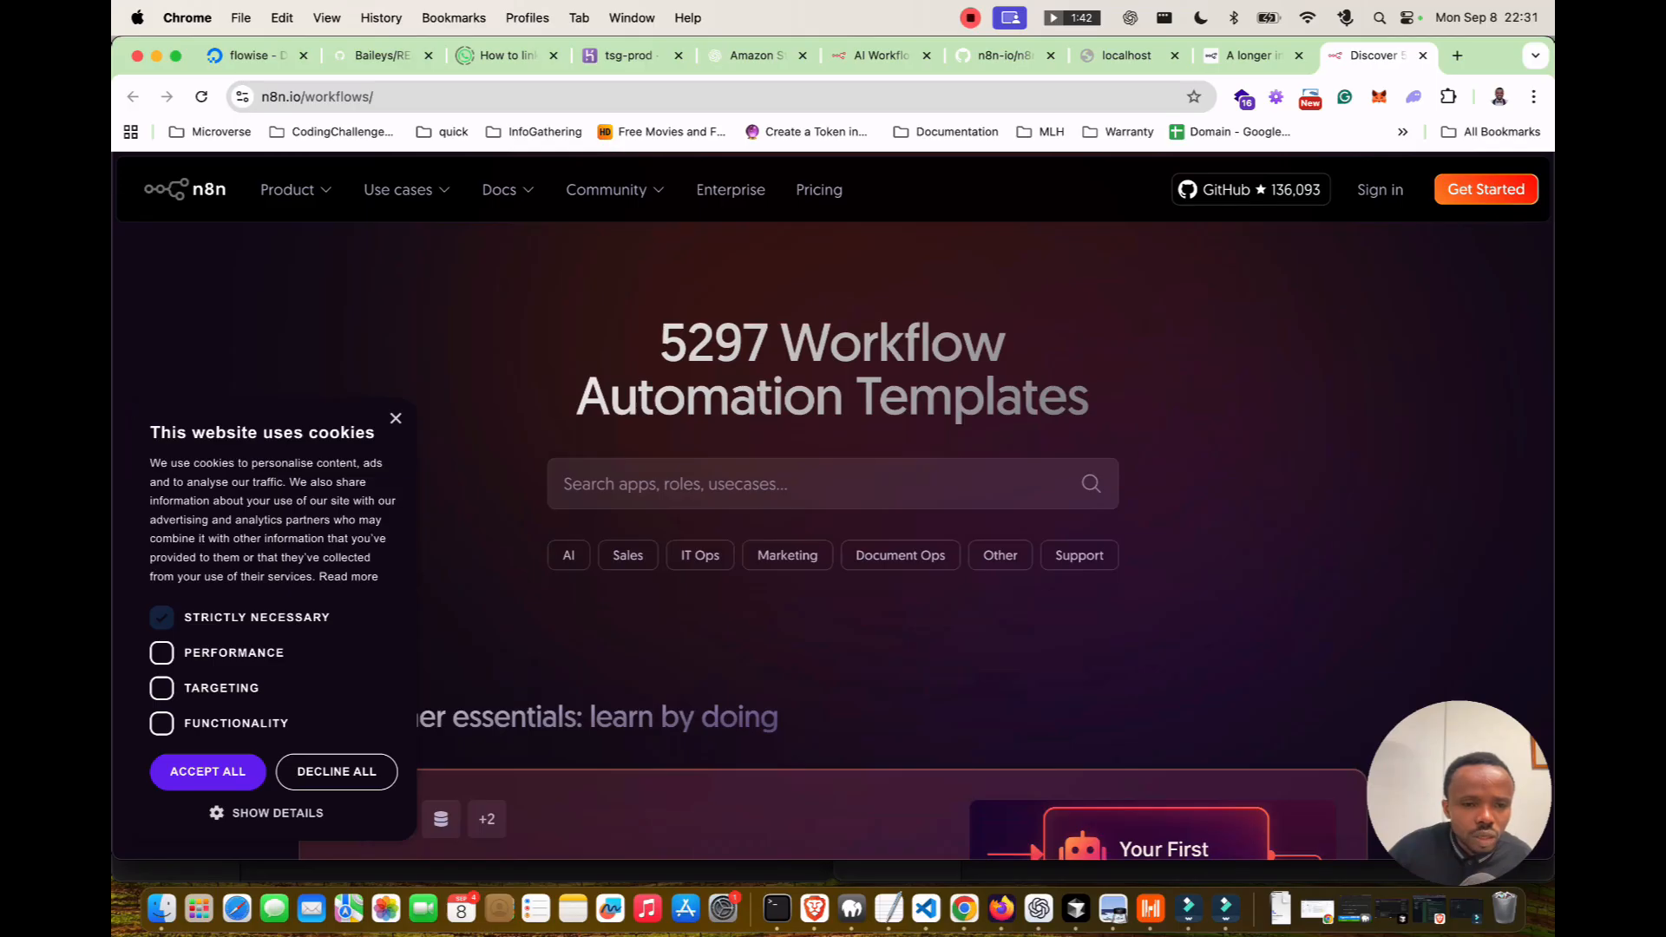
{"action": "left_click", "coordinate": [337, 771]}
{"action": "scroll", "coordinate": [347, 521], "scroll_direction": "down", "scroll_amount": 5}
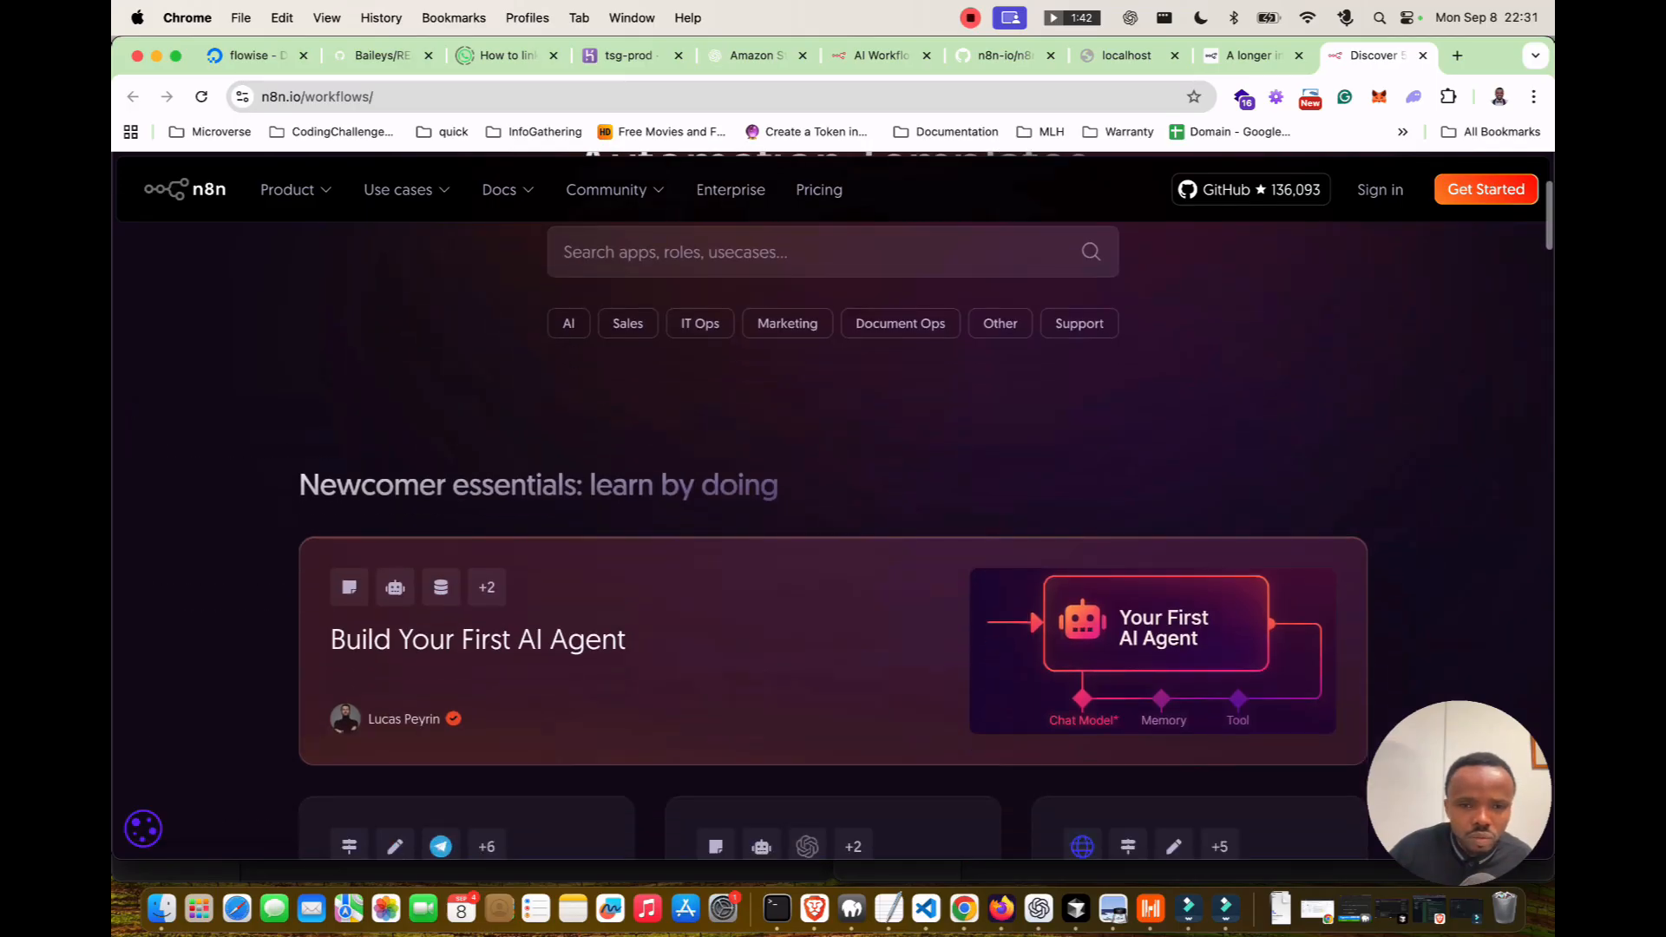
{"action": "scroll", "coordinate": [833, 521], "scroll_direction": "down", "scroll_amount": 3}
{"action": "scroll", "coordinate": [833, 521], "scroll_direction": "up", "scroll_amount": 7}
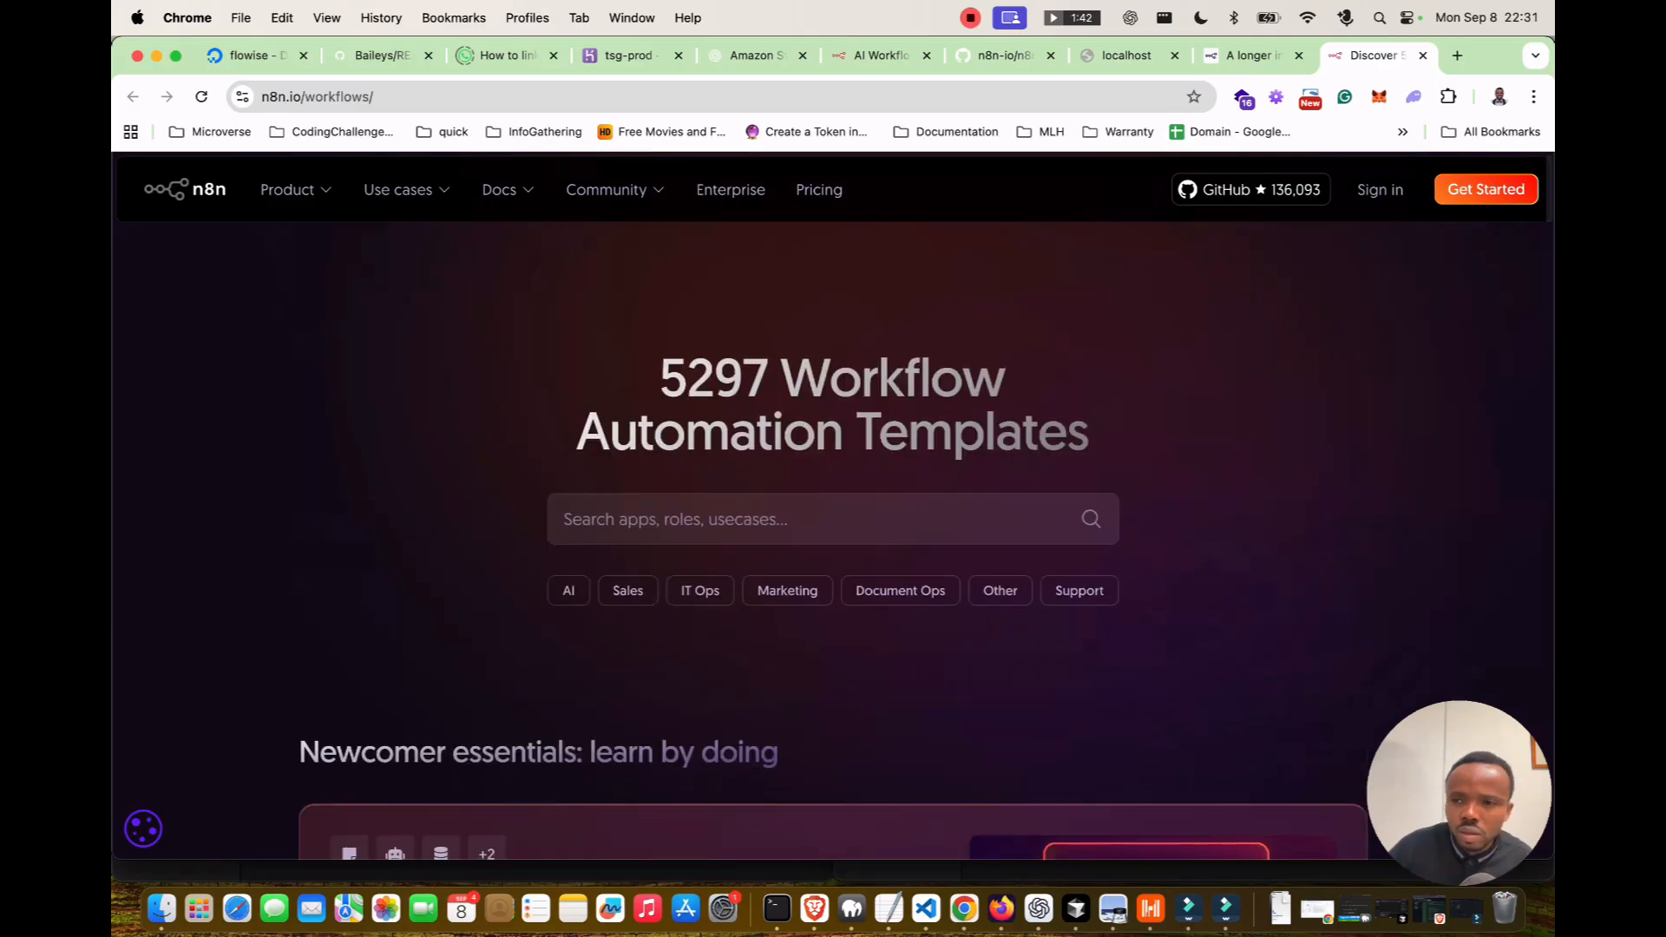
{"action": "left_click", "coordinate": [1485, 189]}
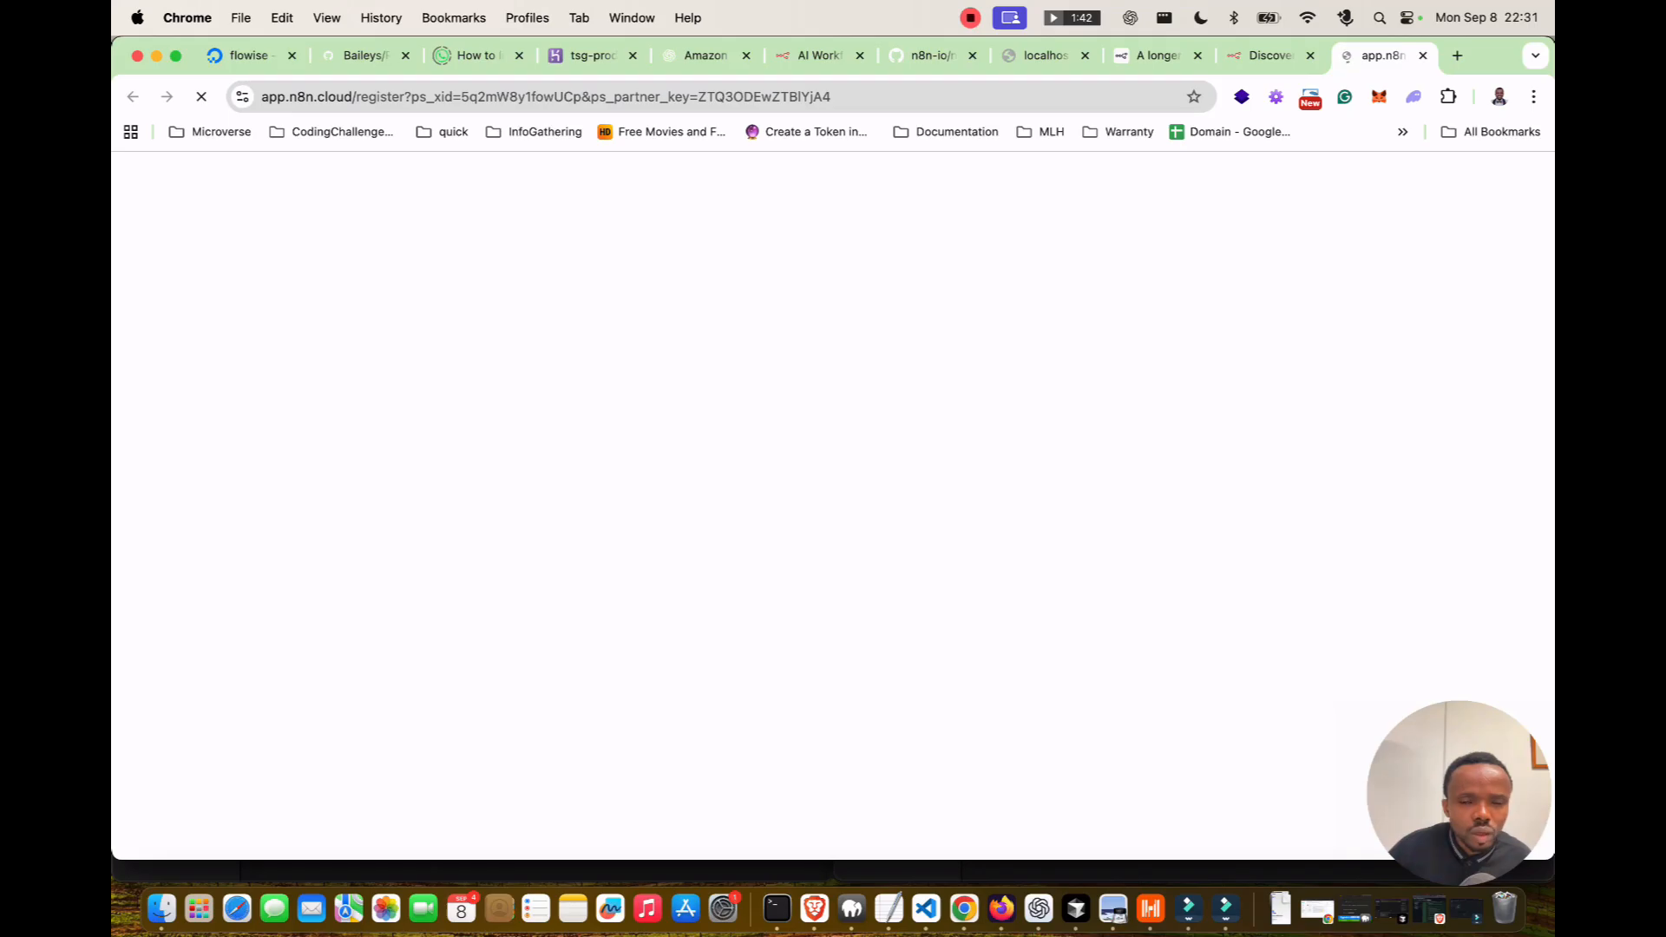
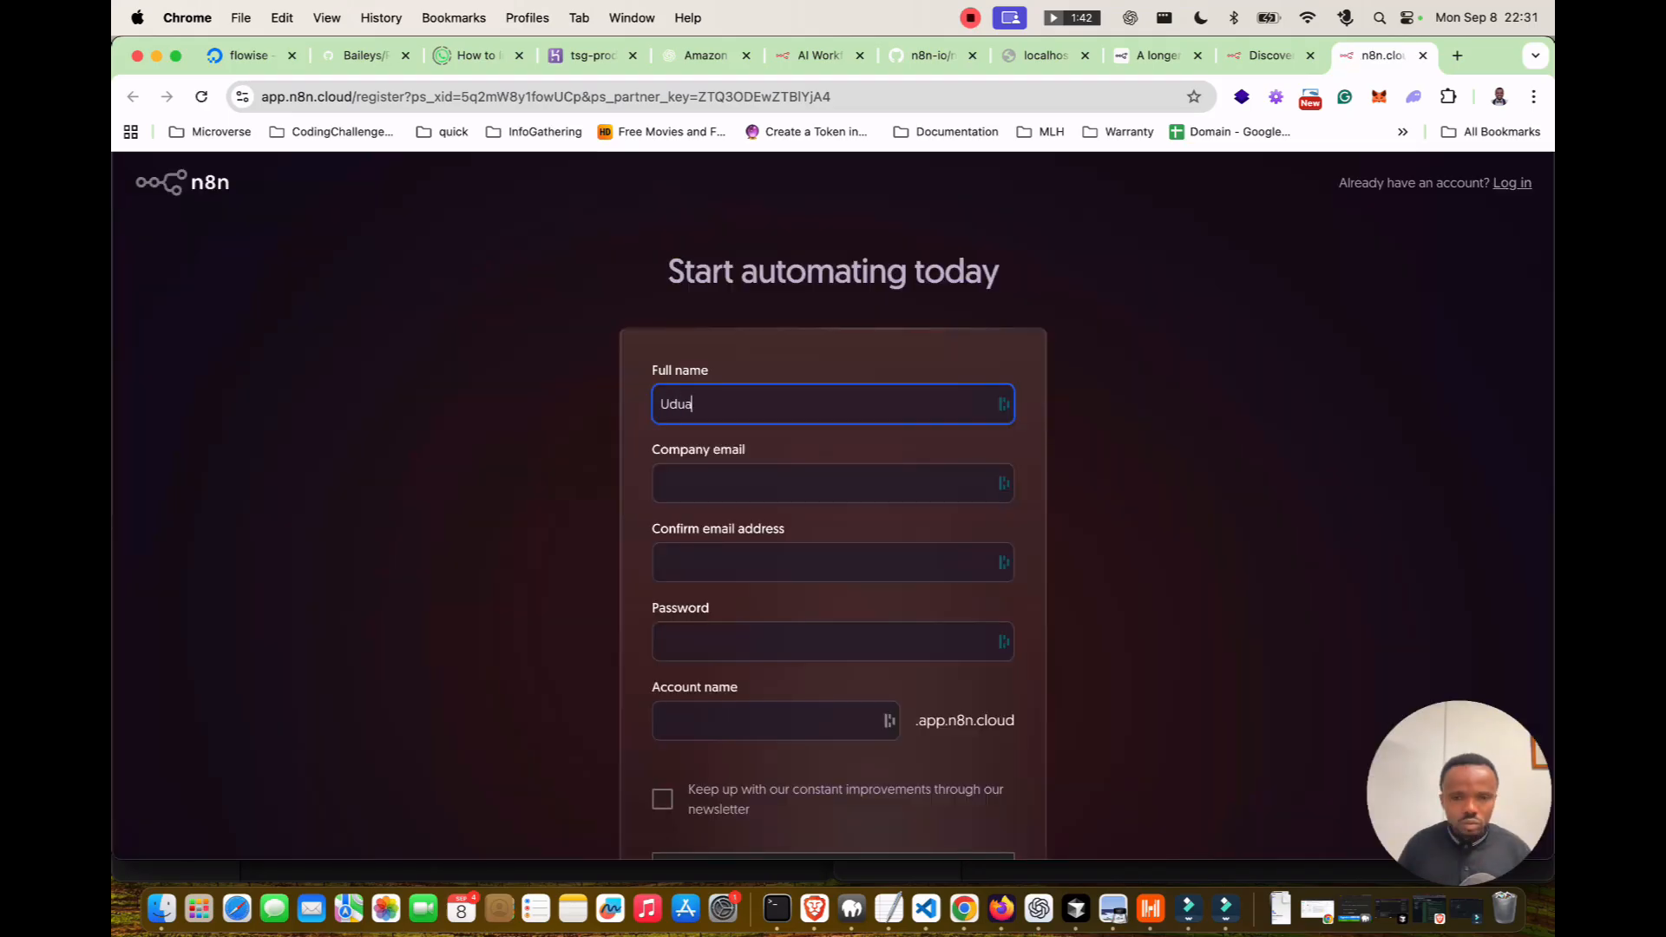
Enter your full name, company email and the confirmed email on the sign-up form.
{"action": "key", "text": "Tab"}
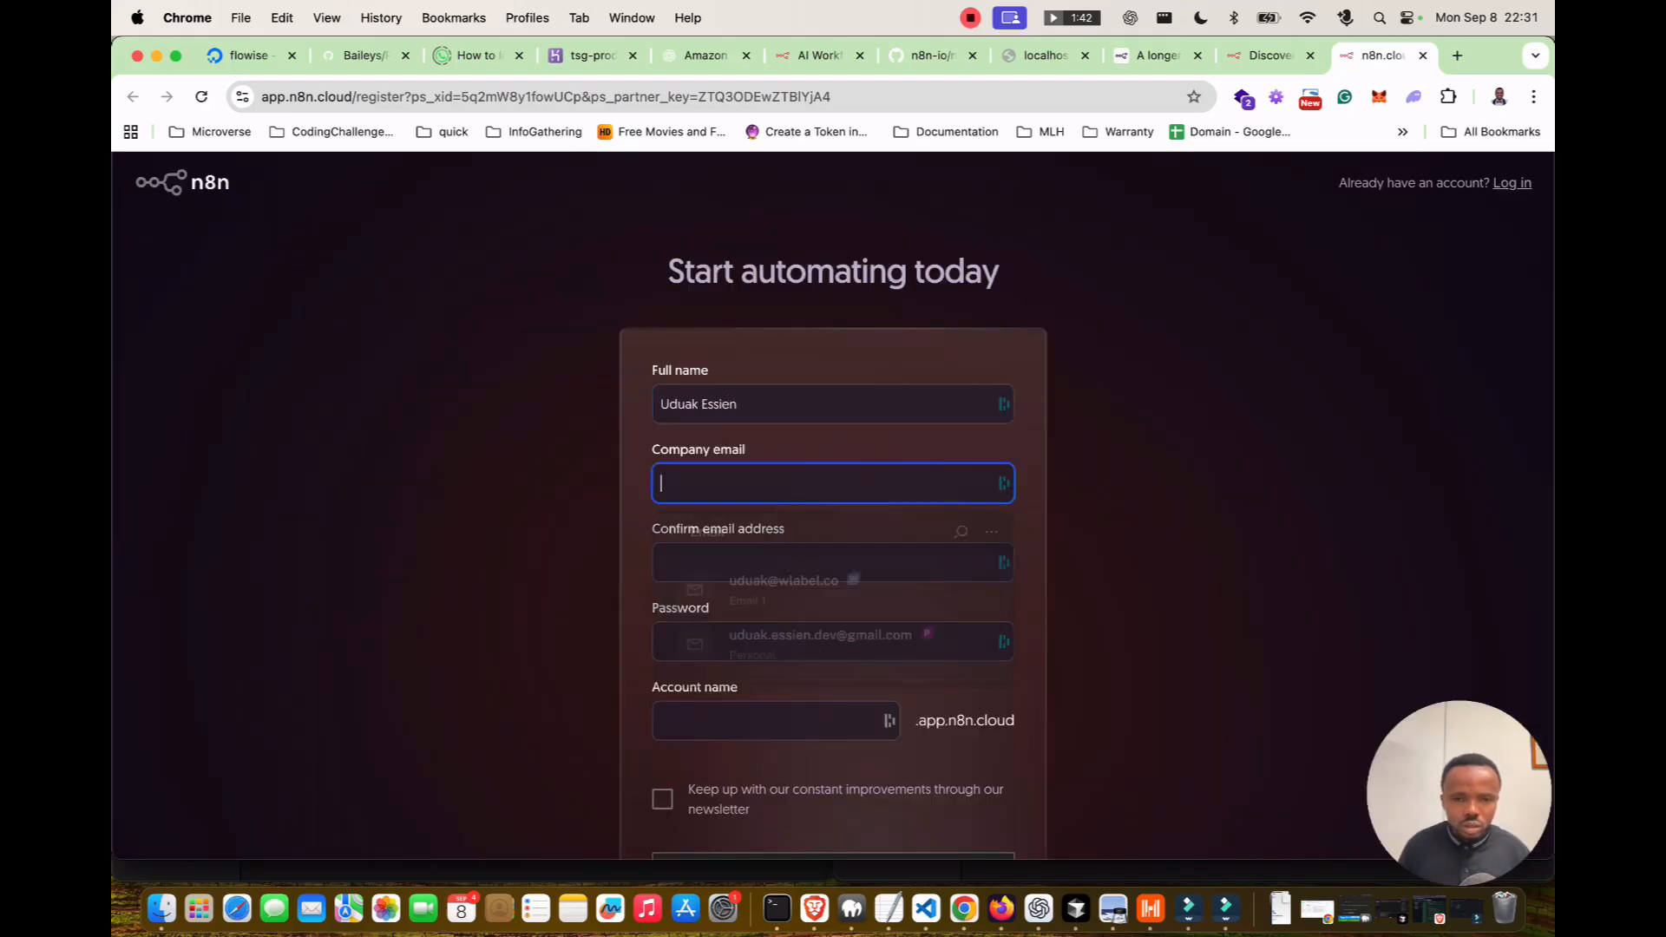
{"action": "key", "text": "Escape"}
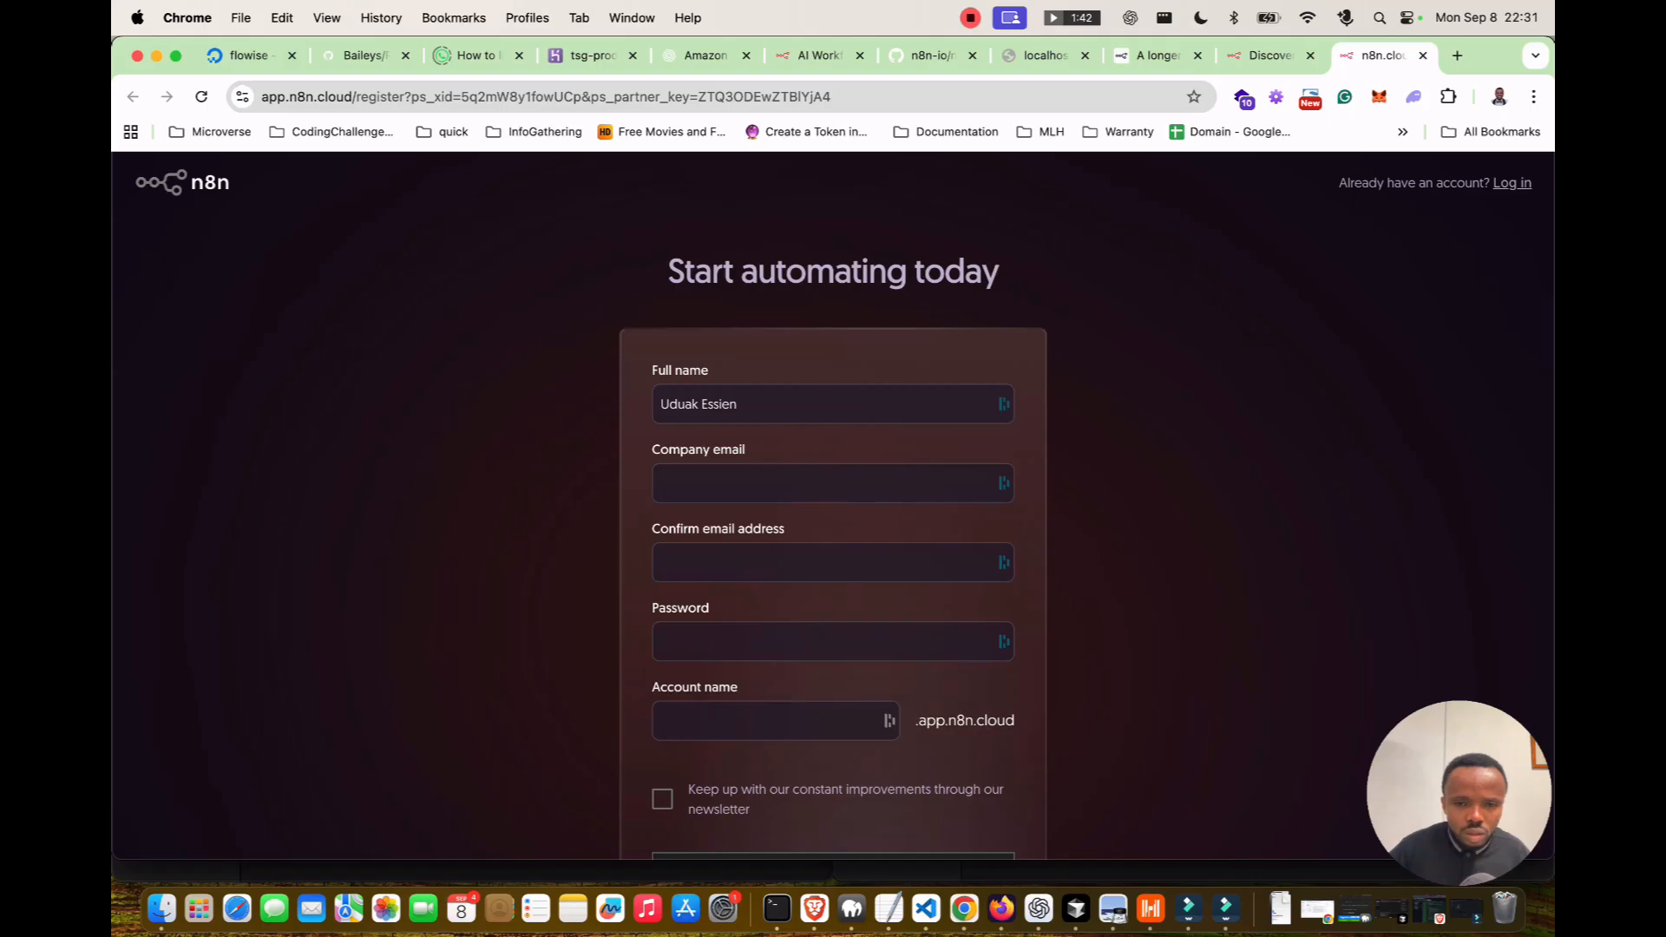
{"action": "left_click", "coordinate": [833, 483]}
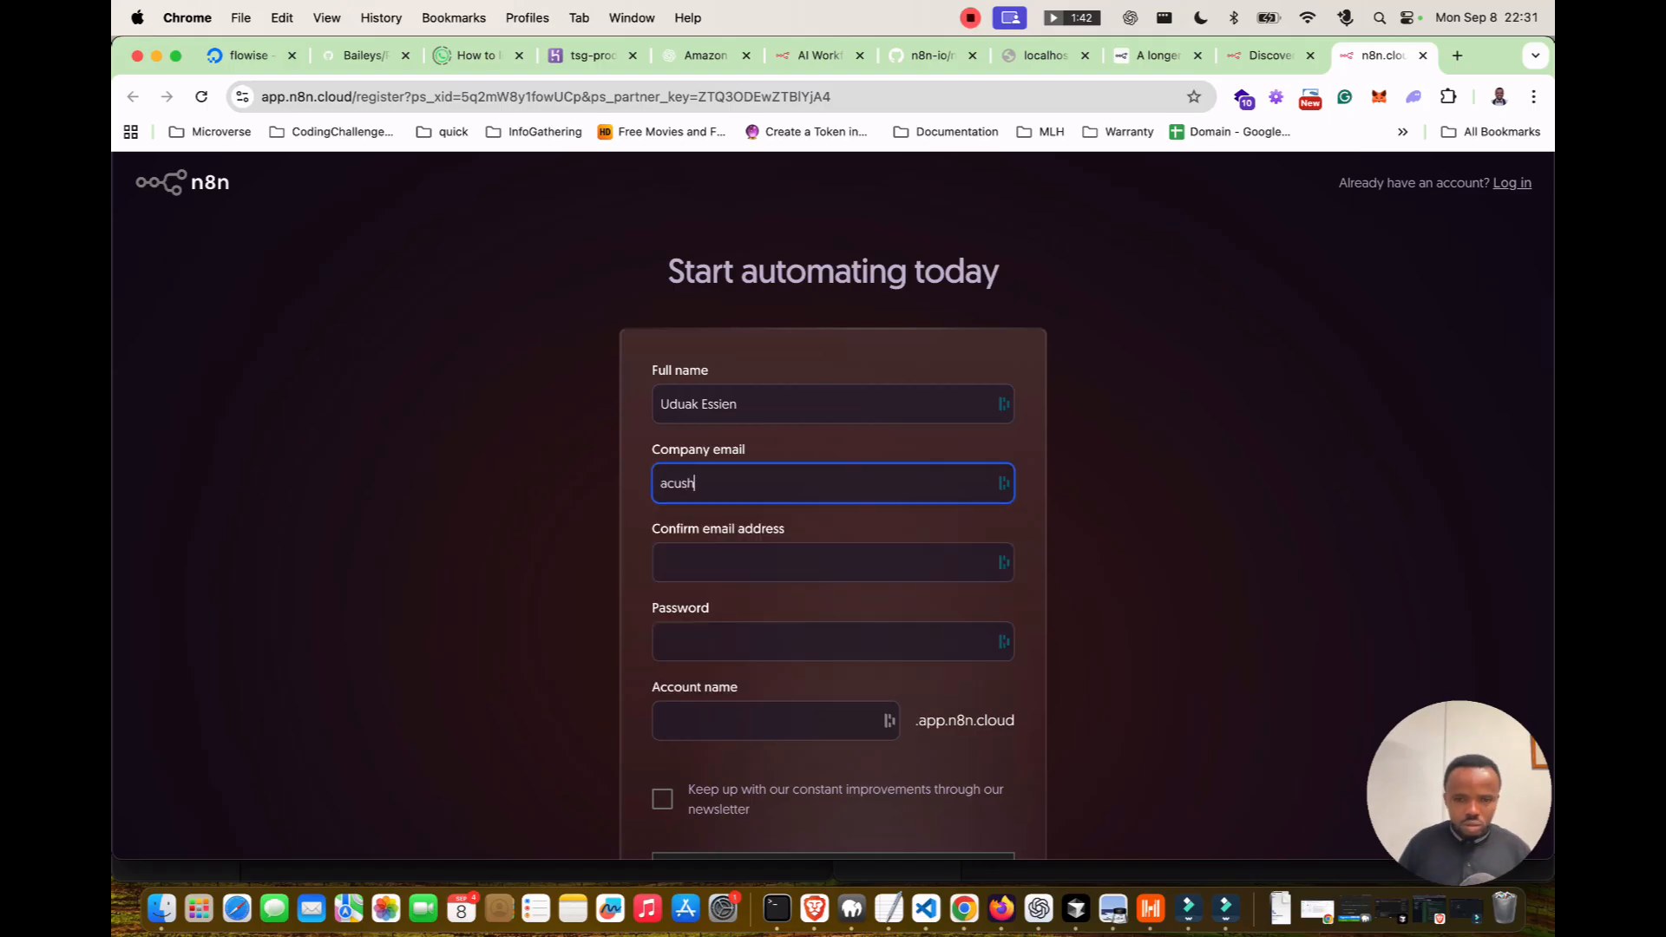
{"action": "key", "text": "Tab"}
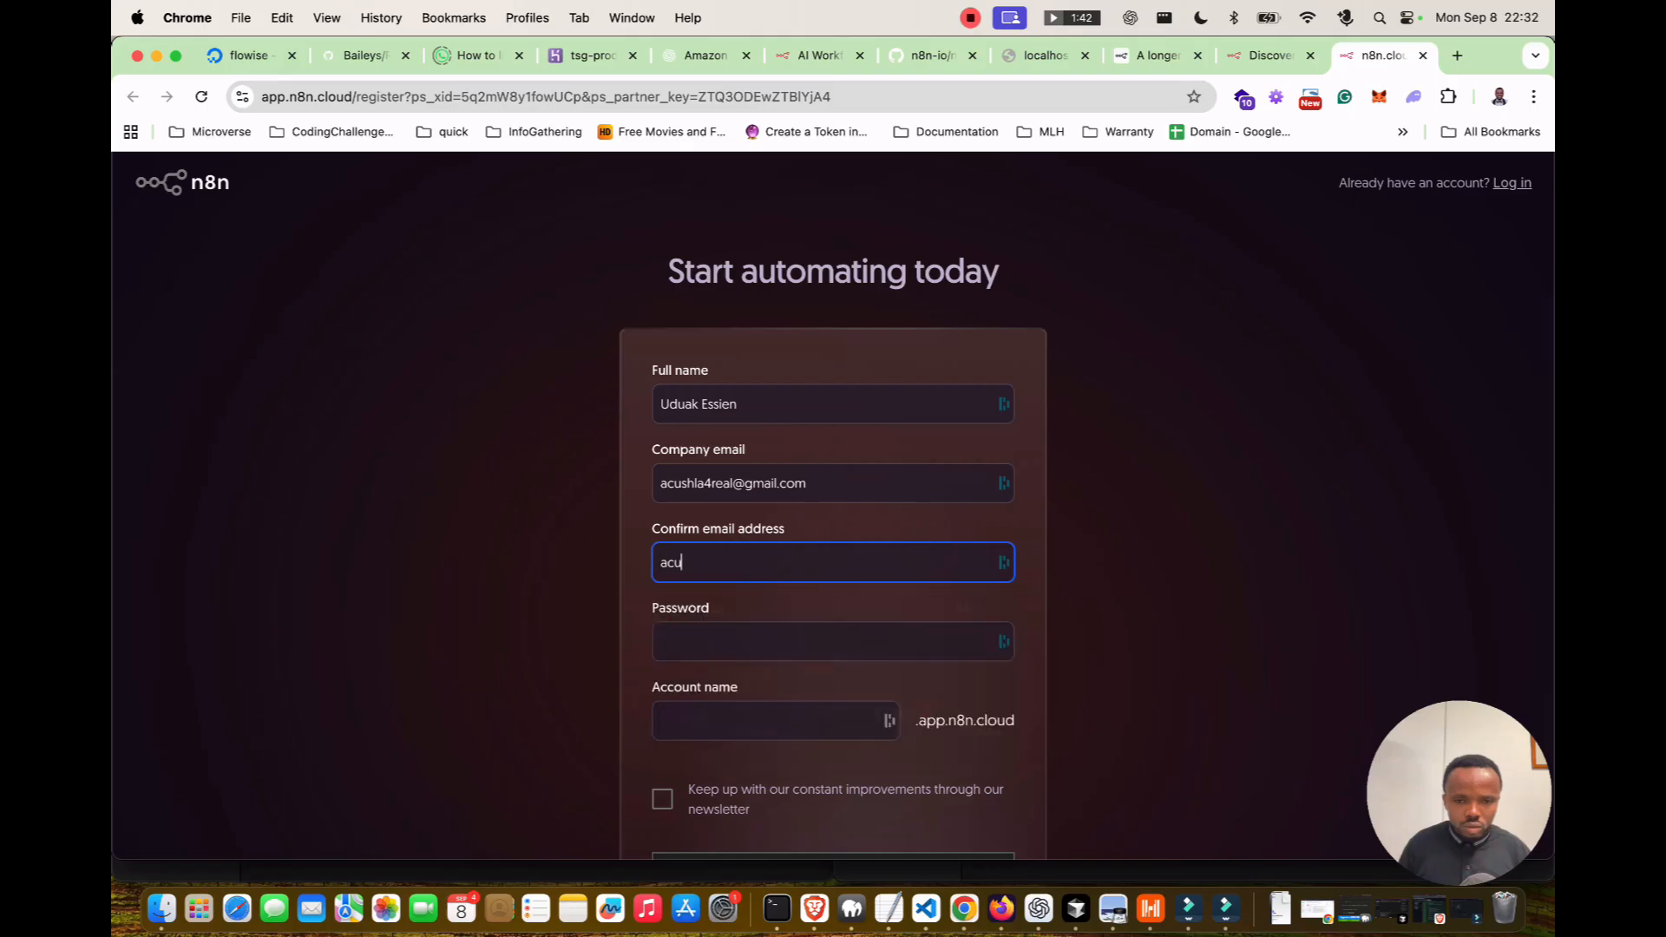
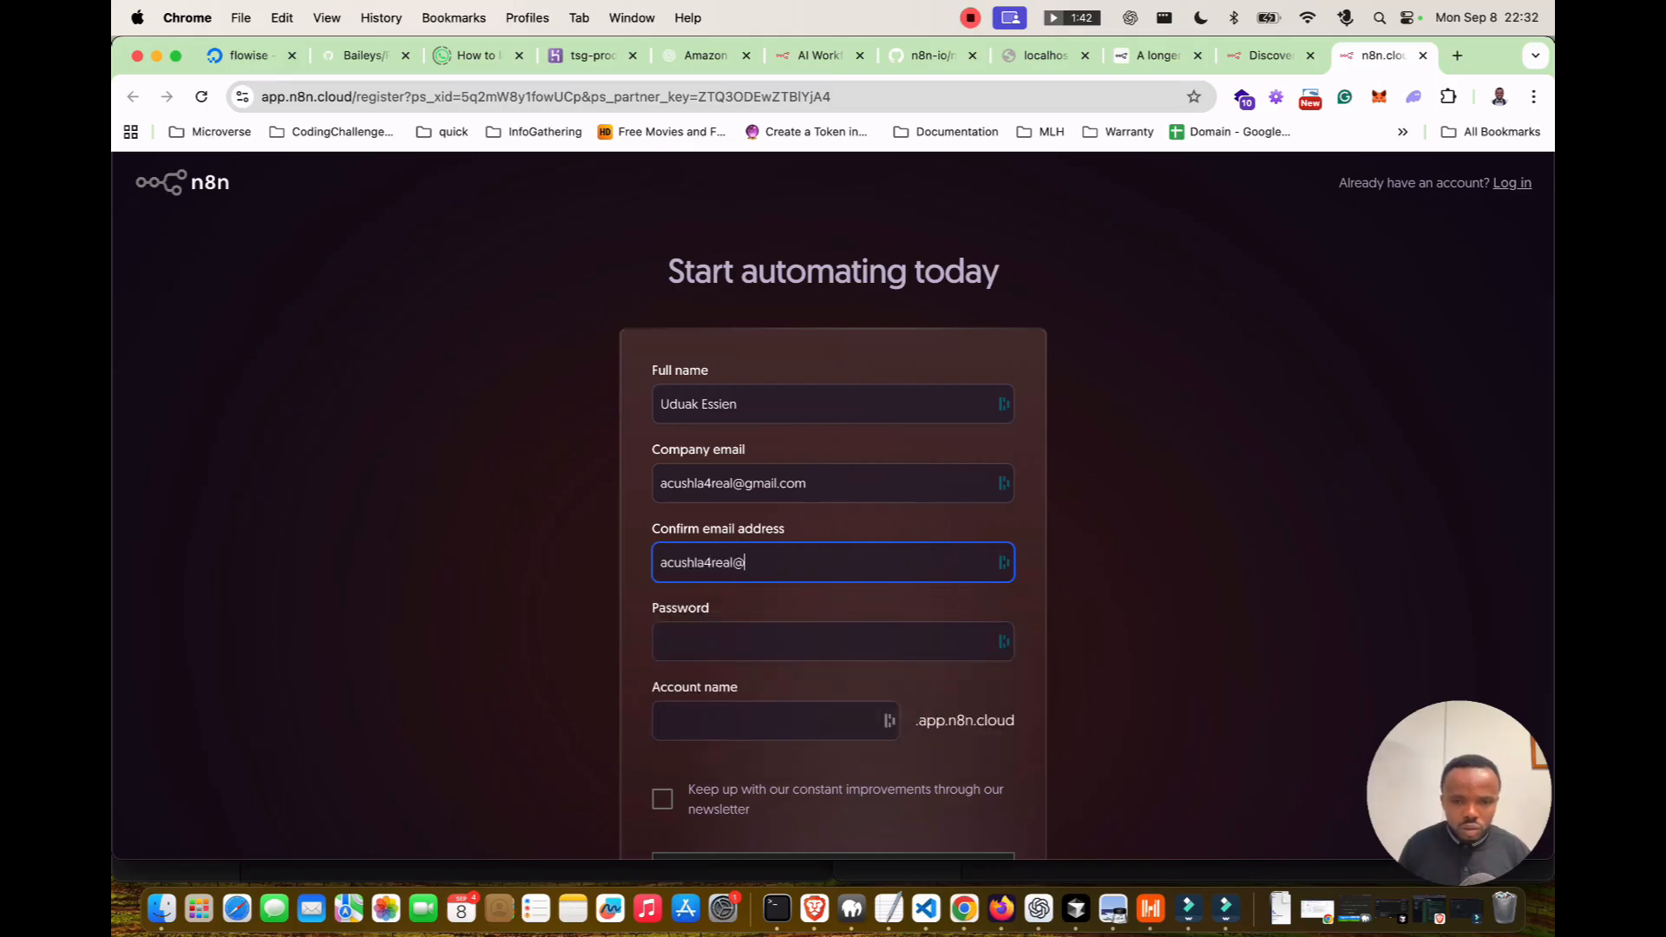
Set the account password and account name, start the 14-day trial, and save the login.
{"action": "key", "text": "Tab"}
{"action": "type", "text": "*******"}
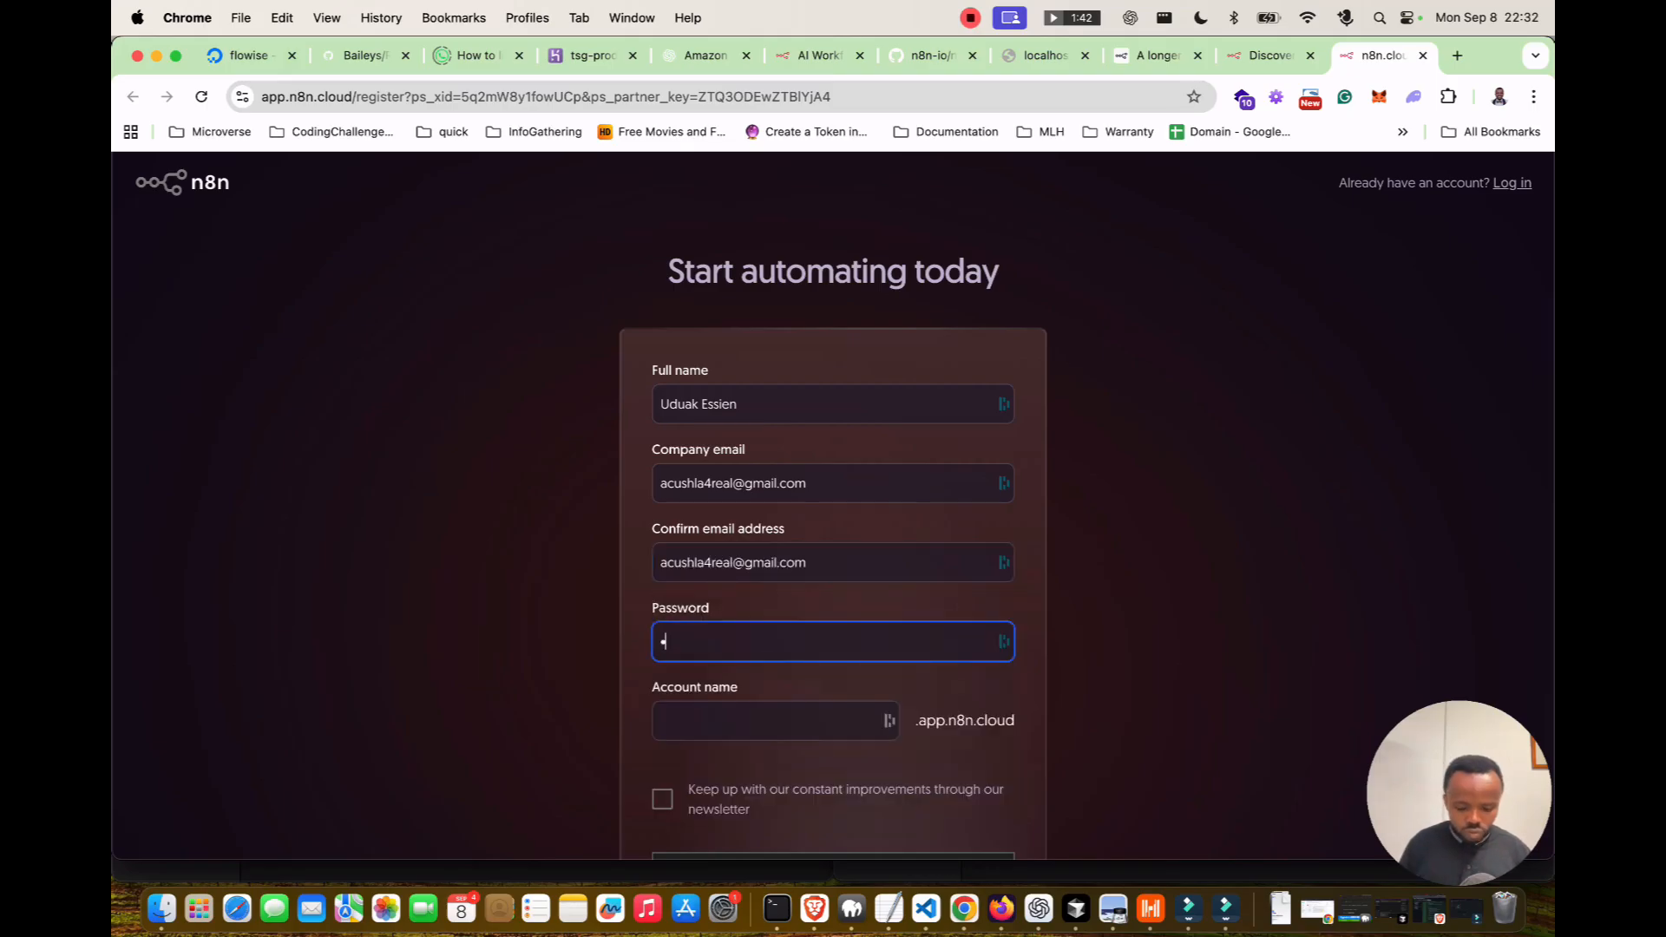
{"action": "type", "text": "***"}
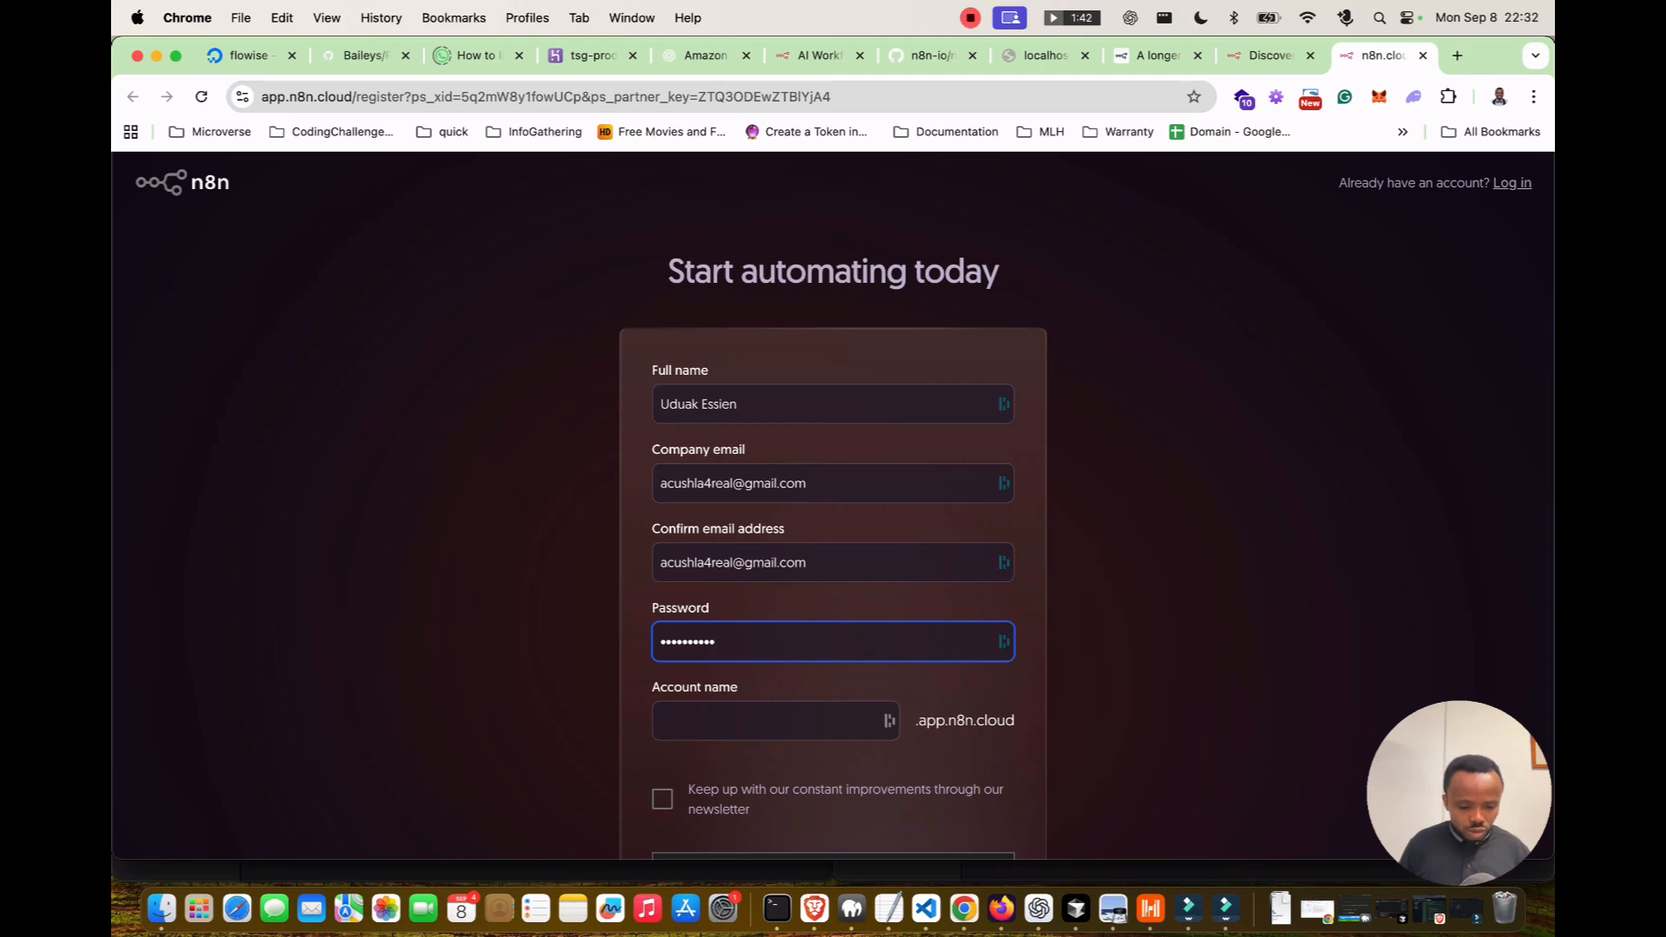
{"action": "key", "text": "super+a"}
{"action": "type", "text": "*********"}
{"action": "key", "text": "Tab"}
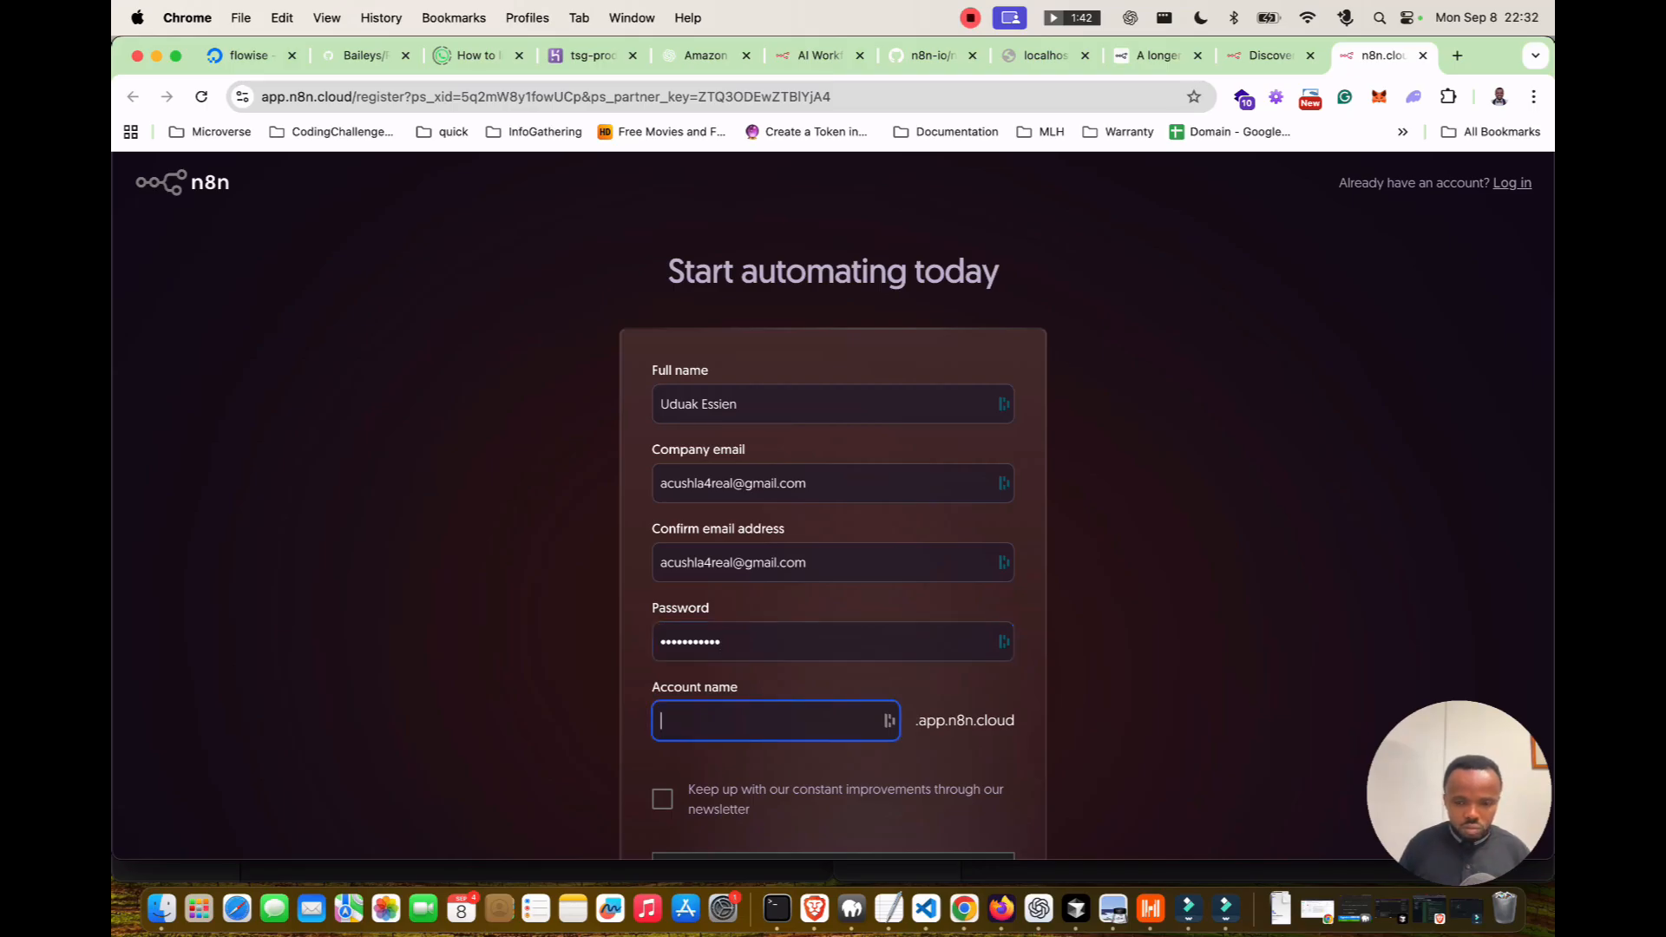
{"action": "type", "text": "acushla"}
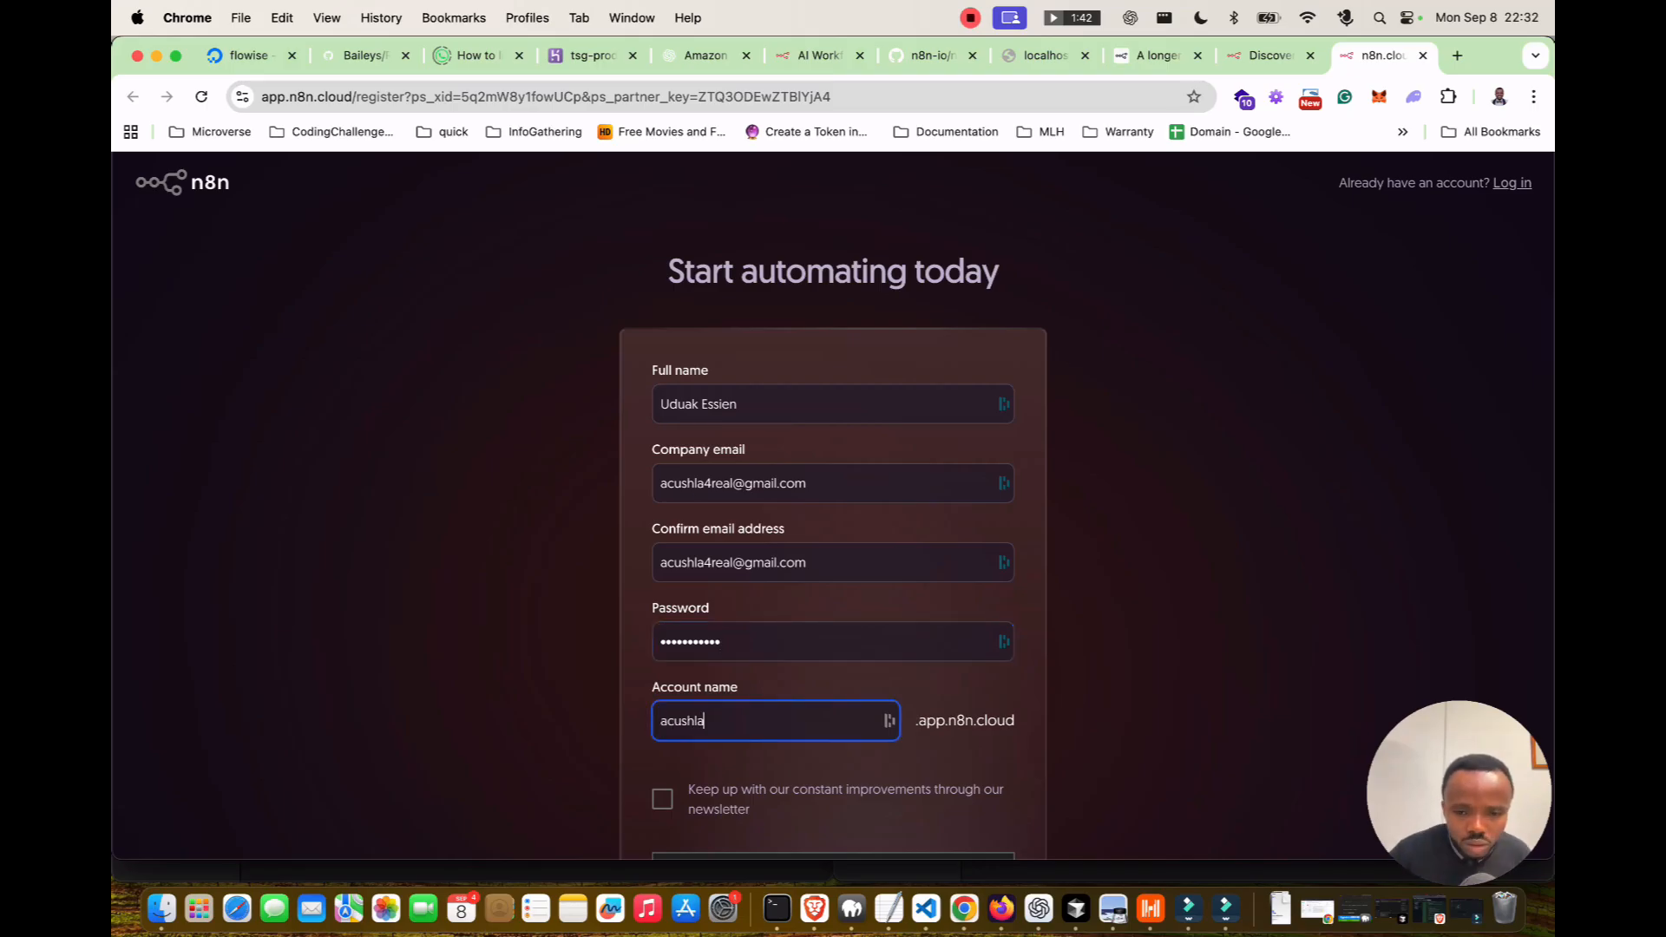
{"action": "scroll", "coordinate": [833, 503], "scroll_direction": "down", "scroll_amount": 3}
{"action": "key", "text": "Return"}
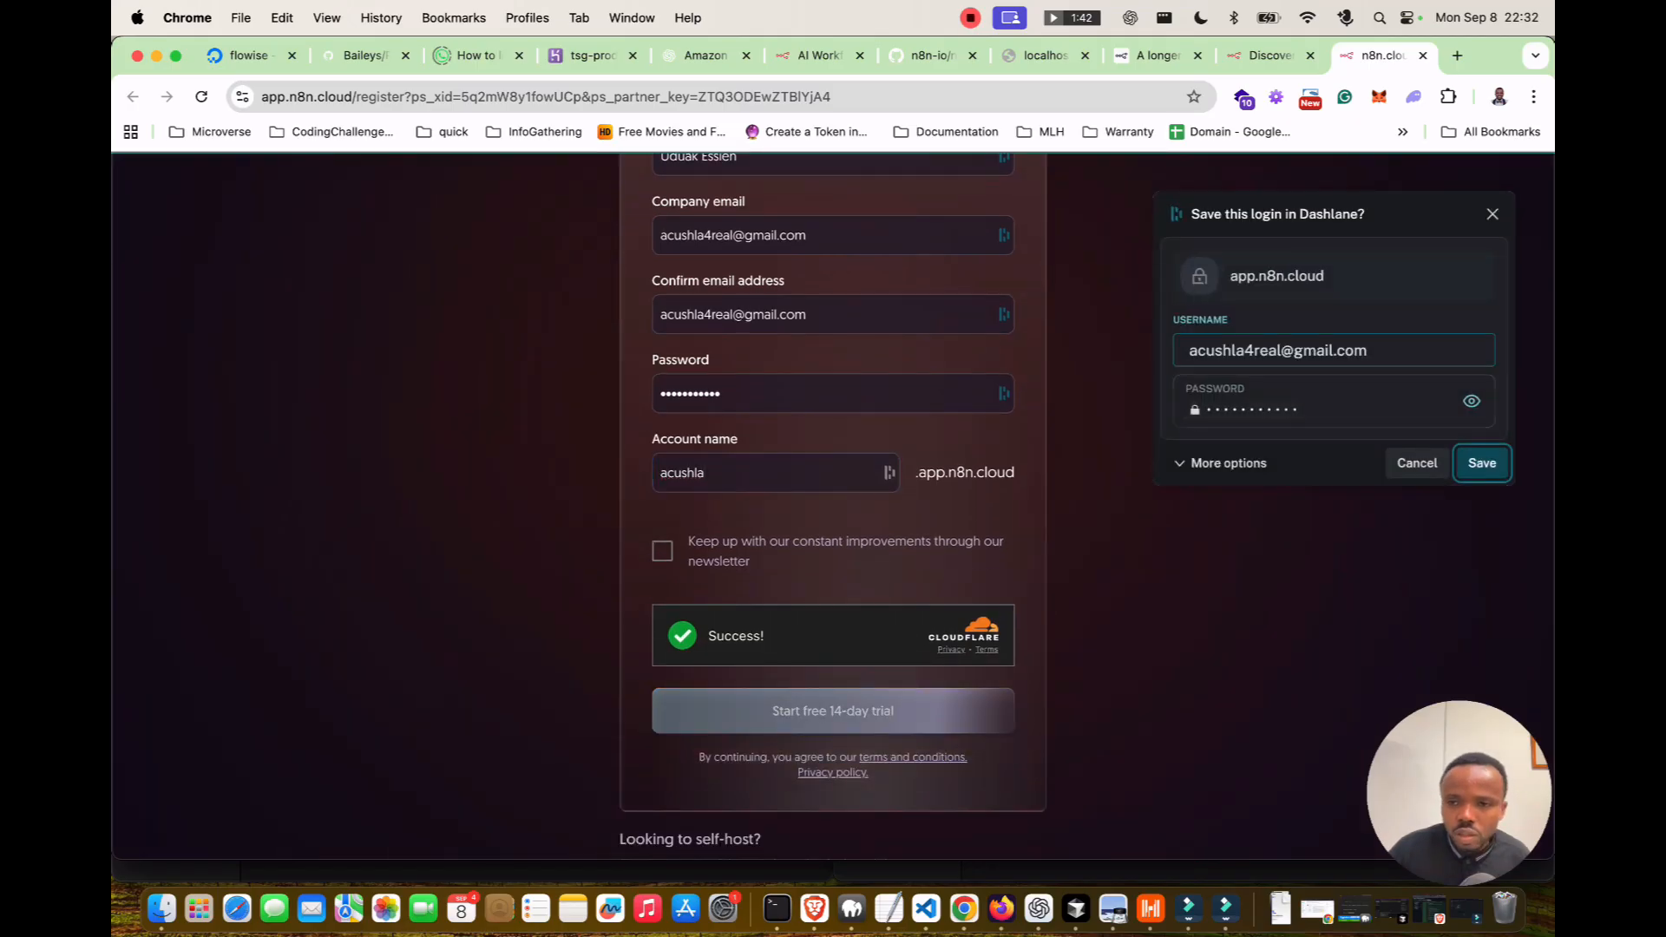
{"action": "key", "text": "Return"}
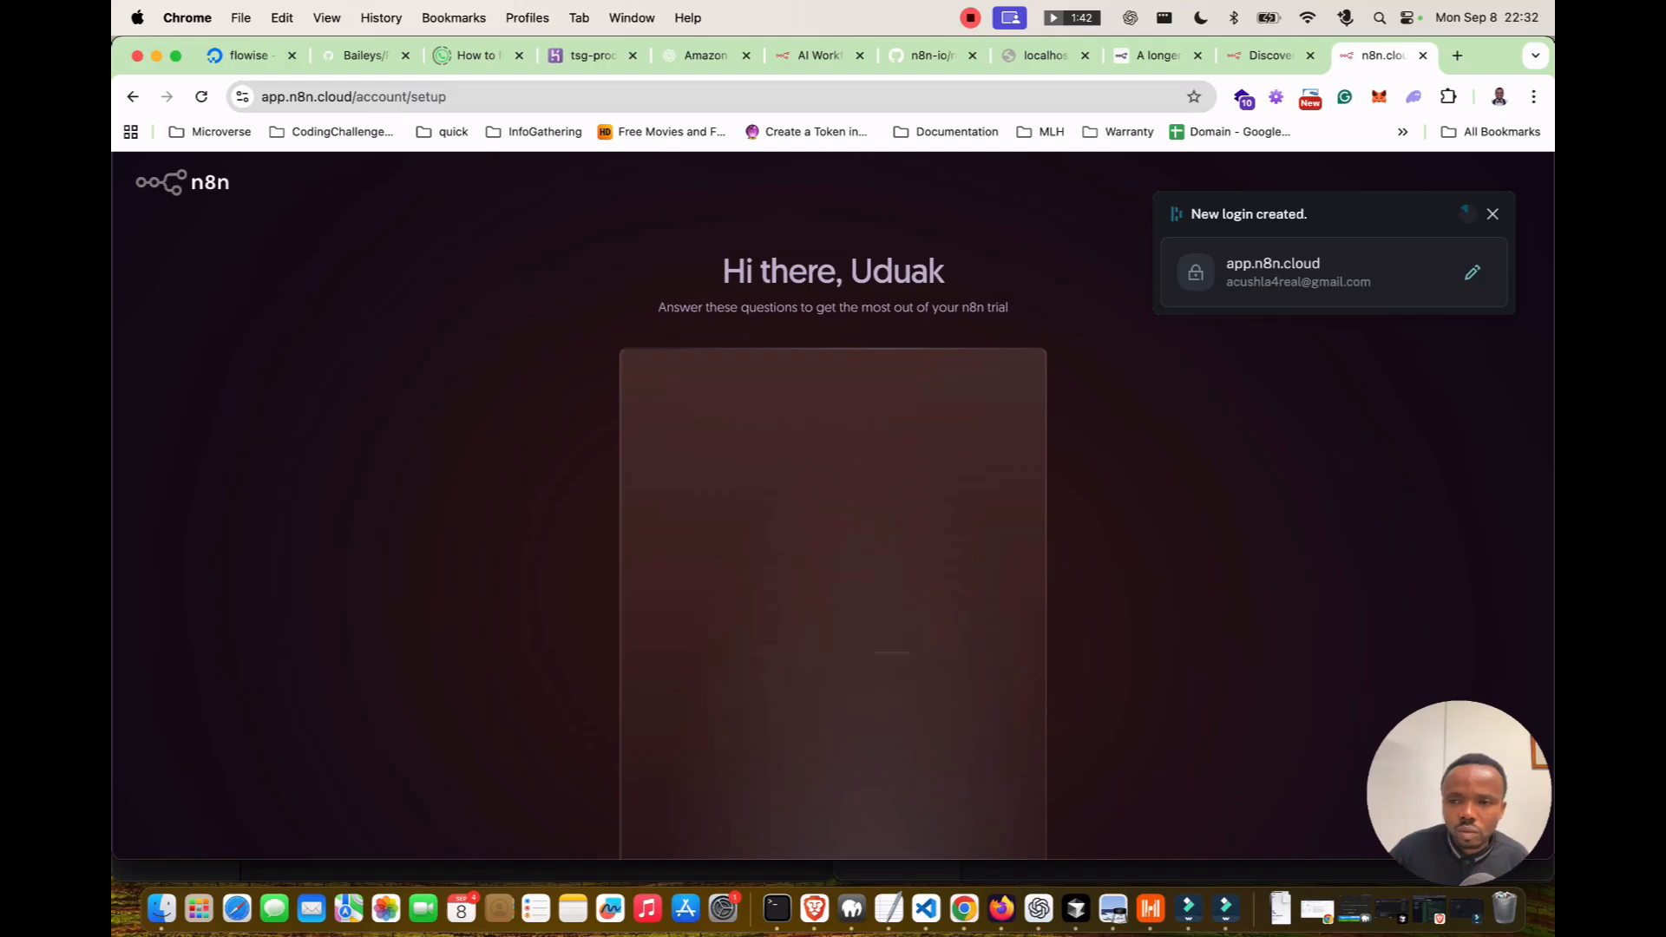
Answer that only you will use n8n, on an Engineering team at an Education company.
{"action": "scroll", "coordinate": [832, 506], "scroll_direction": "down", "scroll_amount": 2}
{"action": "left_click", "coordinate": [812, 485]}
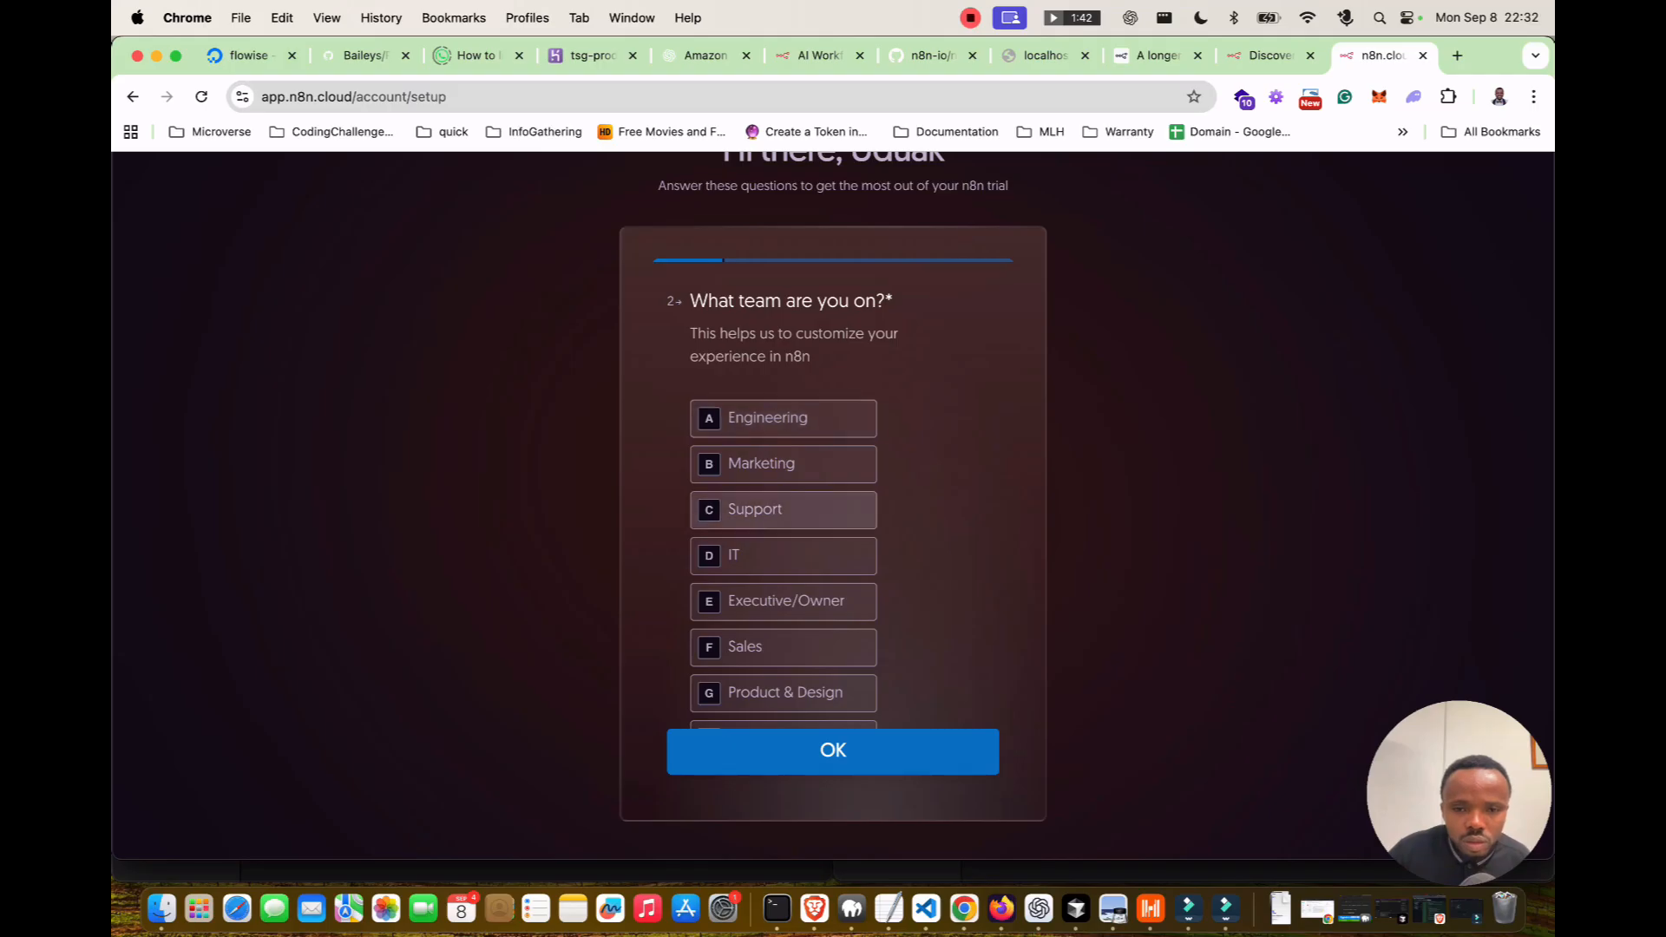
{"action": "key", "text": "a"}
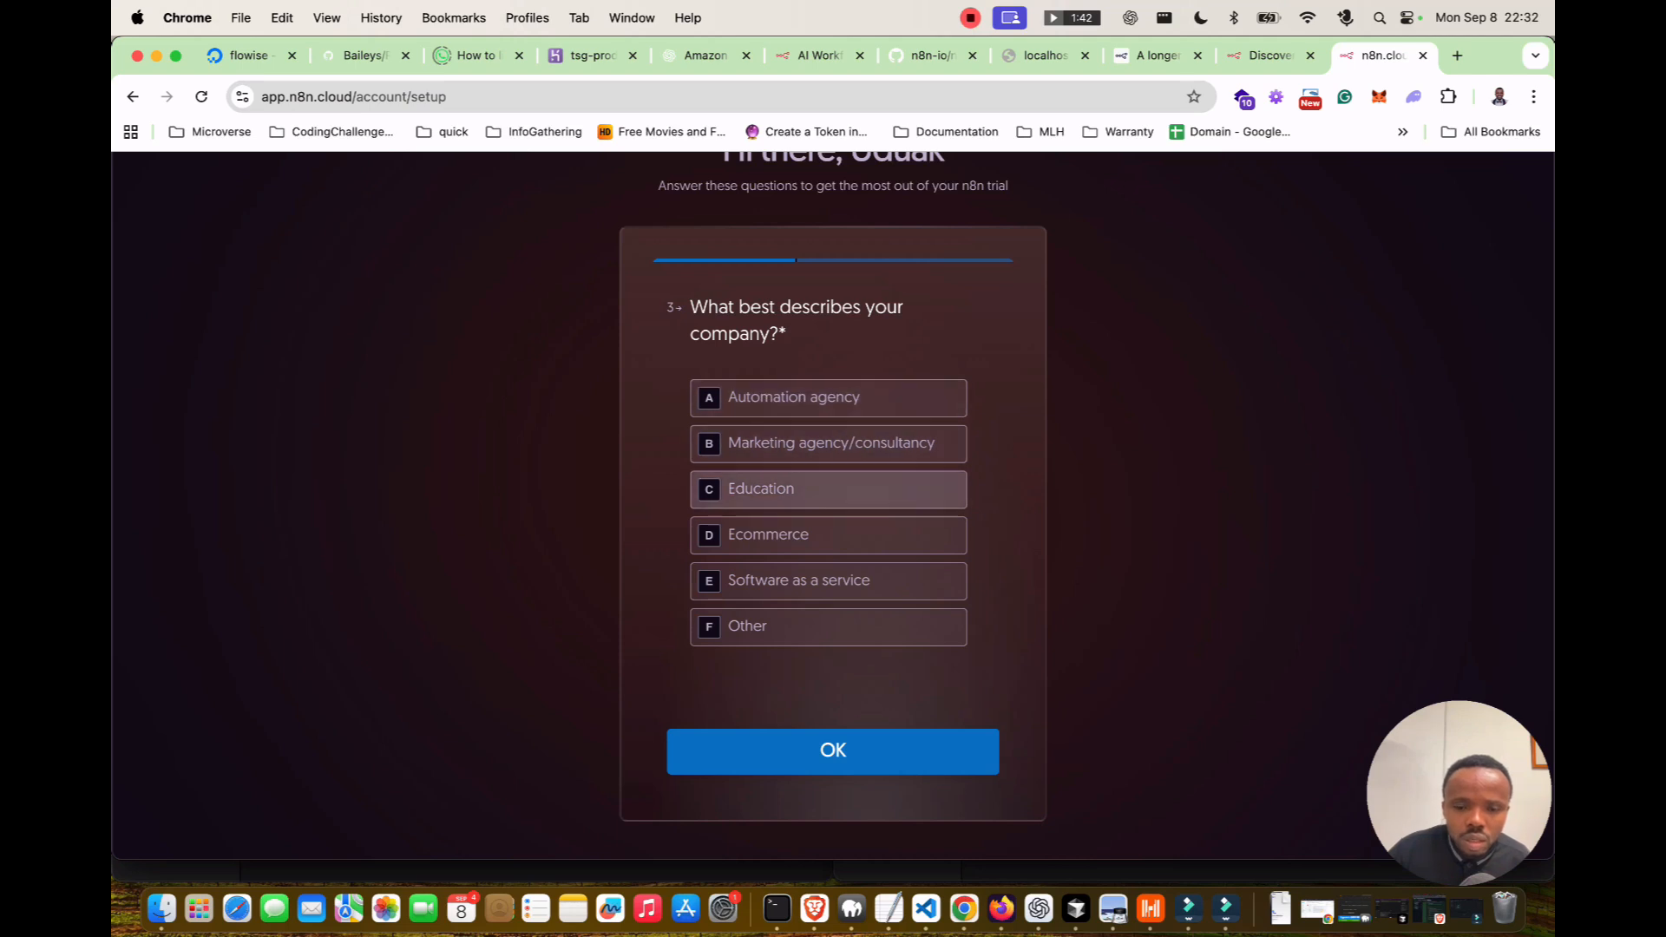
{"action": "key", "text": "c"}
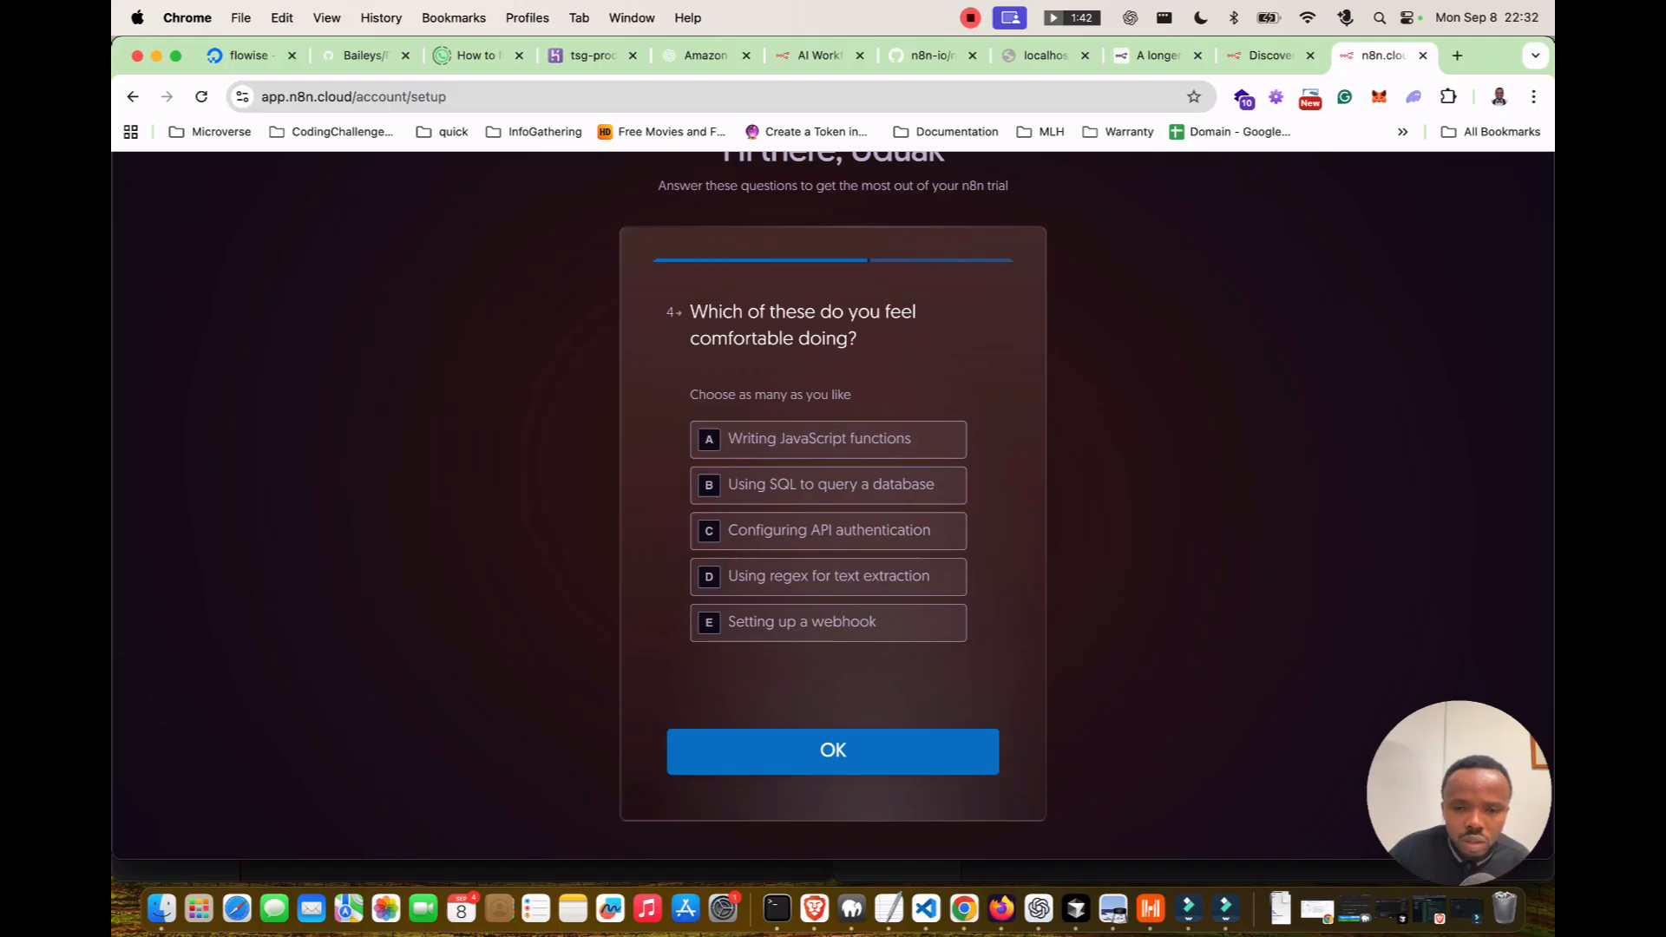
Mark comfort with JavaScript functions, SQL queries, API authentication and webhooks.
{"action": "key", "text": "a"}
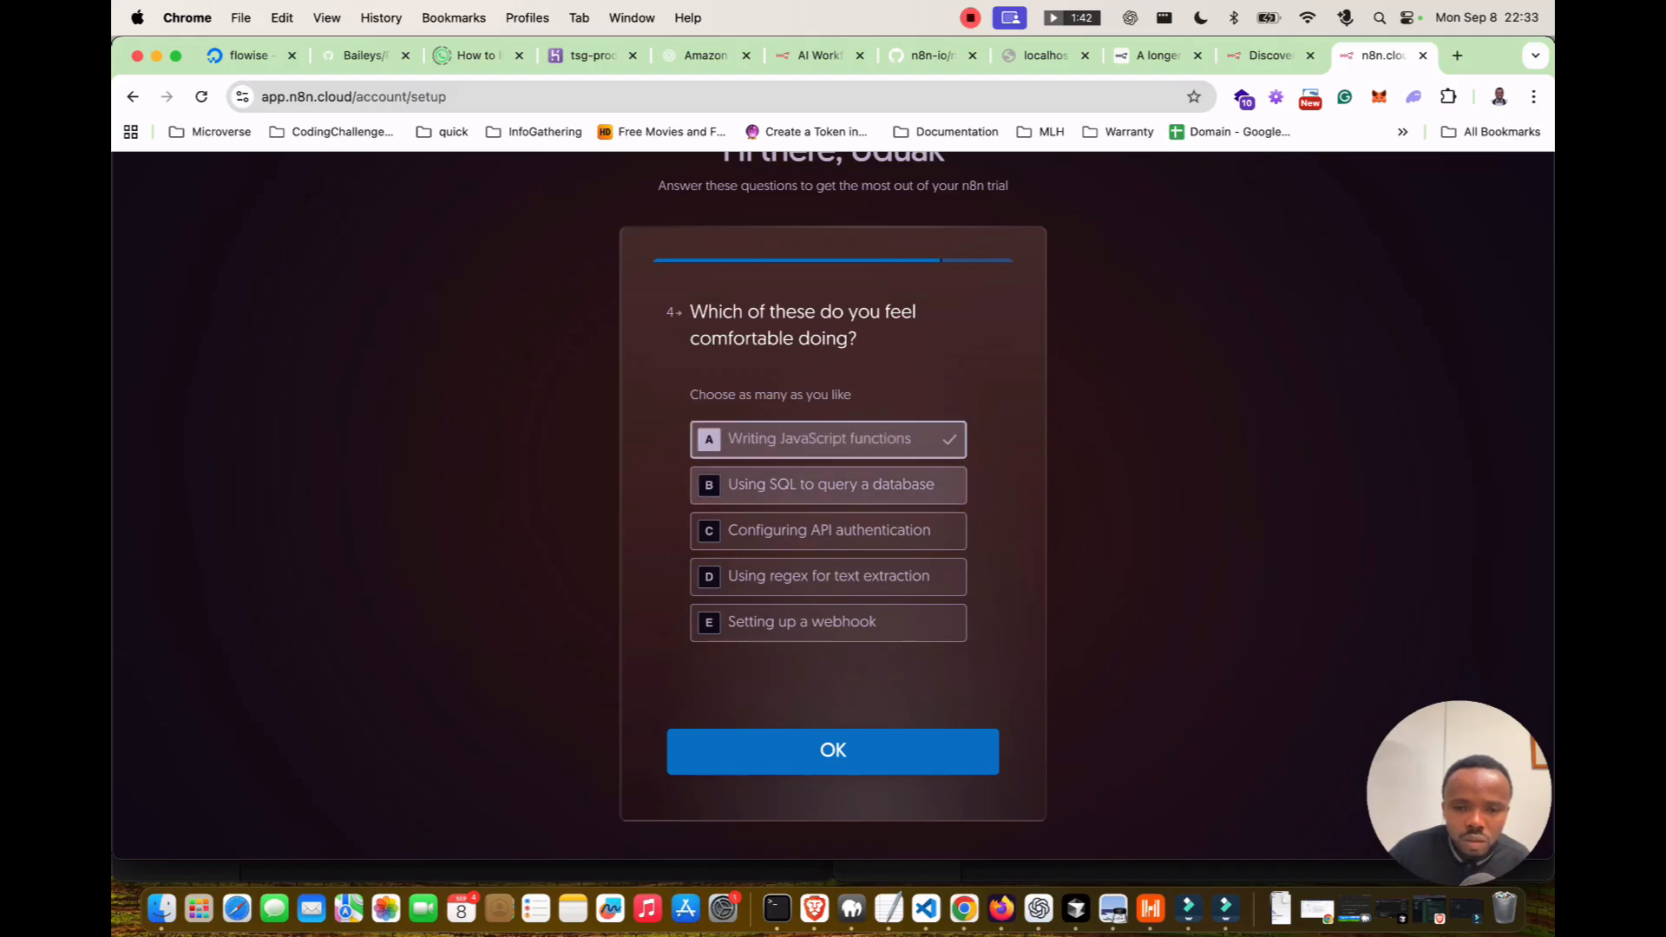
{"action": "key", "text": "b"}
{"action": "key", "text": "c"}
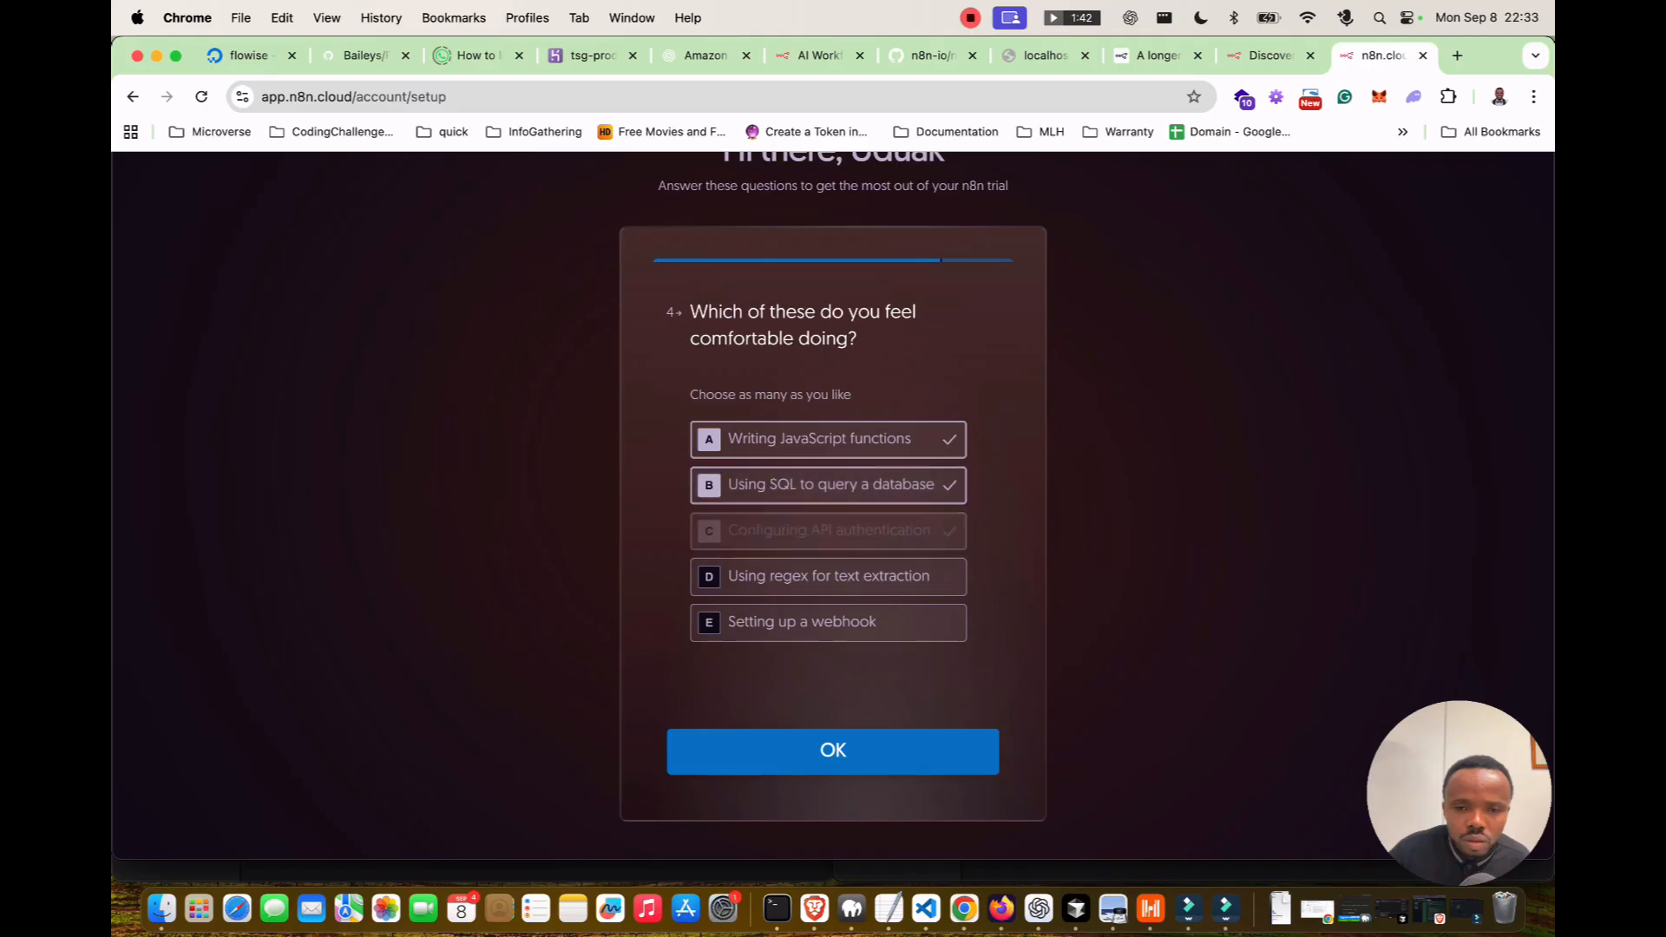
{"action": "left_click", "coordinate": [828, 623]}
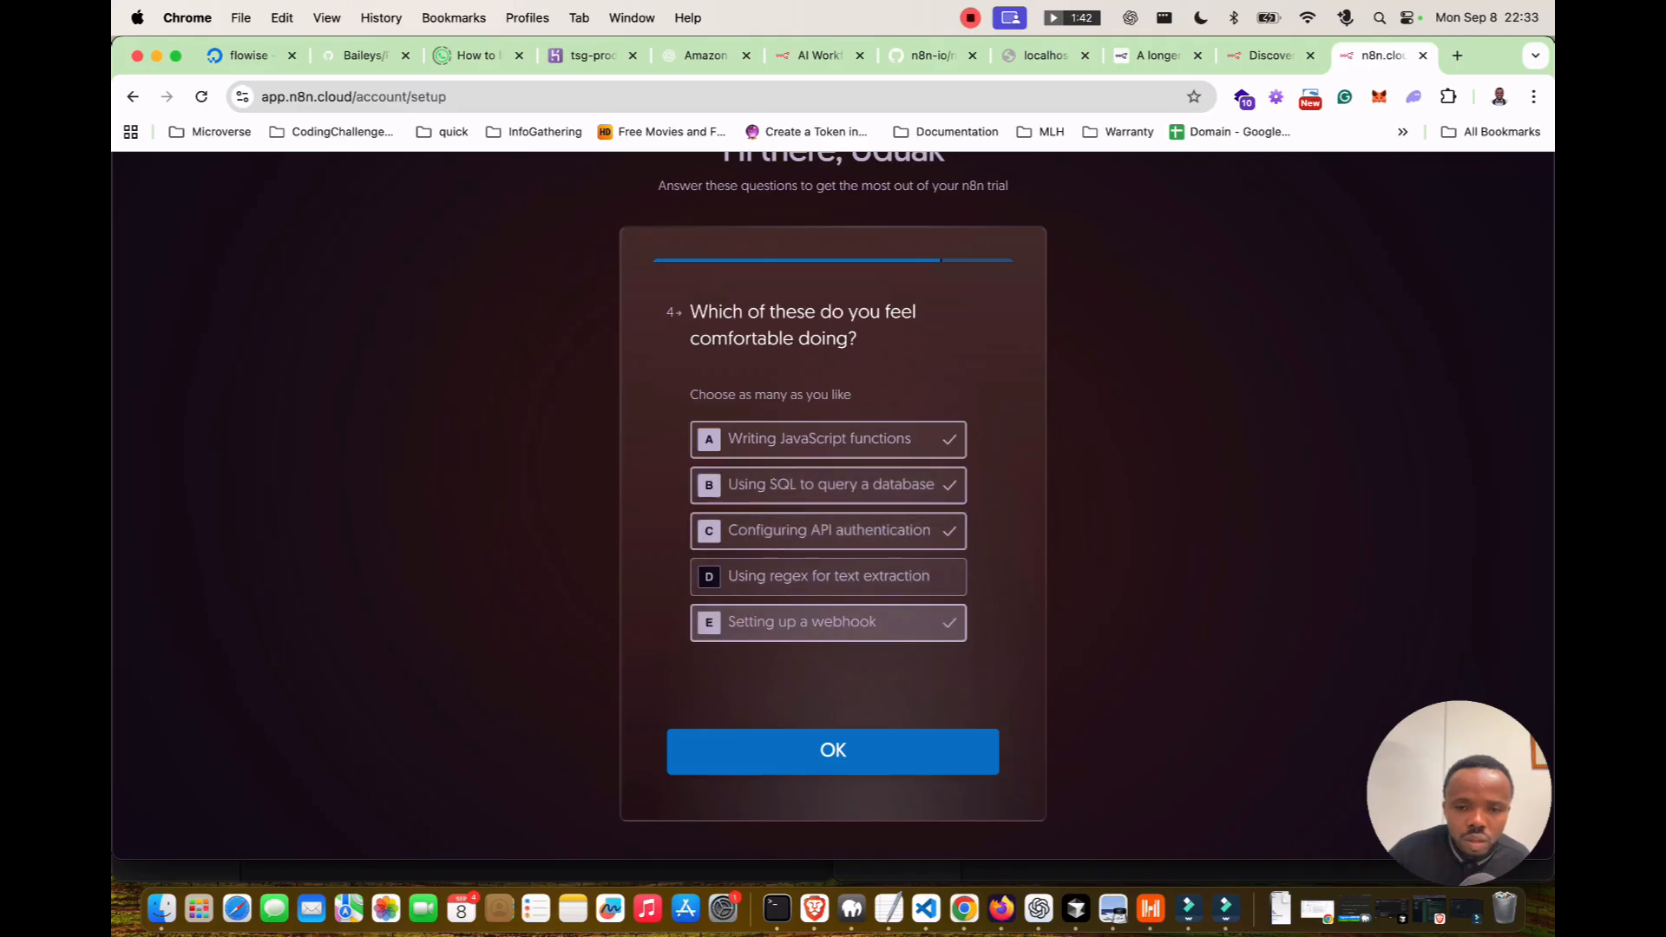
{"action": "left_click", "coordinate": [833, 751]}
Choose the referral source, trying Google, LinkedIn, YouTube and Event.
{"action": "left_click", "coordinate": [805, 365]}
{"action": "left_click", "coordinate": [805, 457]}
{"action": "left_click", "coordinate": [804, 502]}
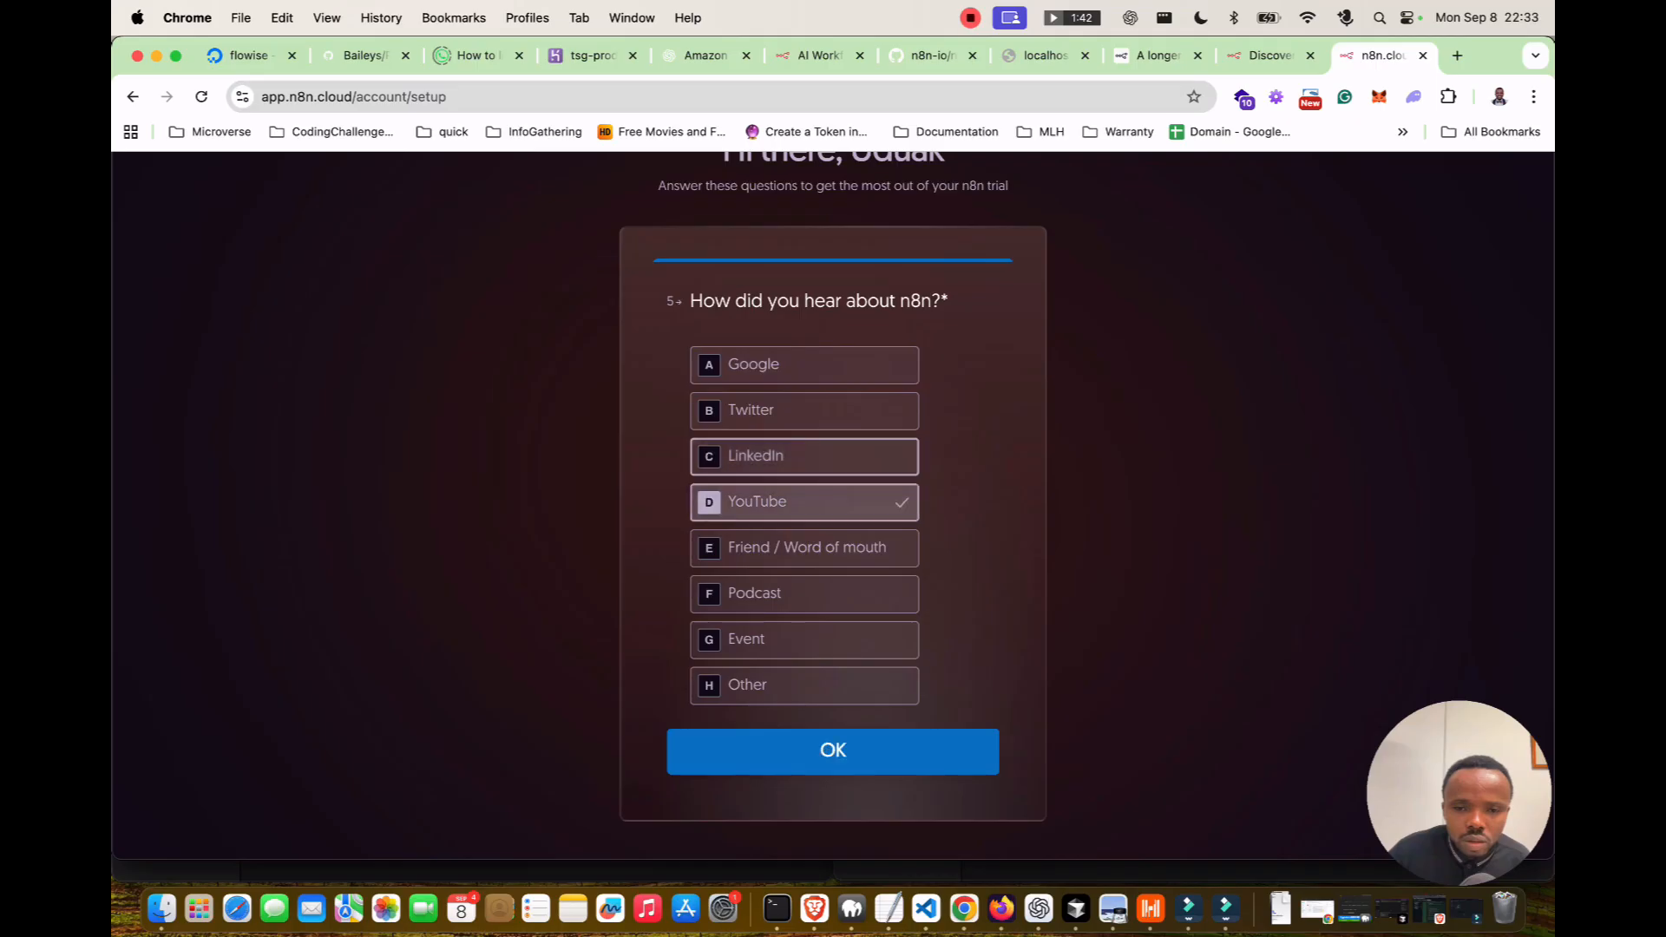
{"action": "left_click", "coordinate": [804, 641]}
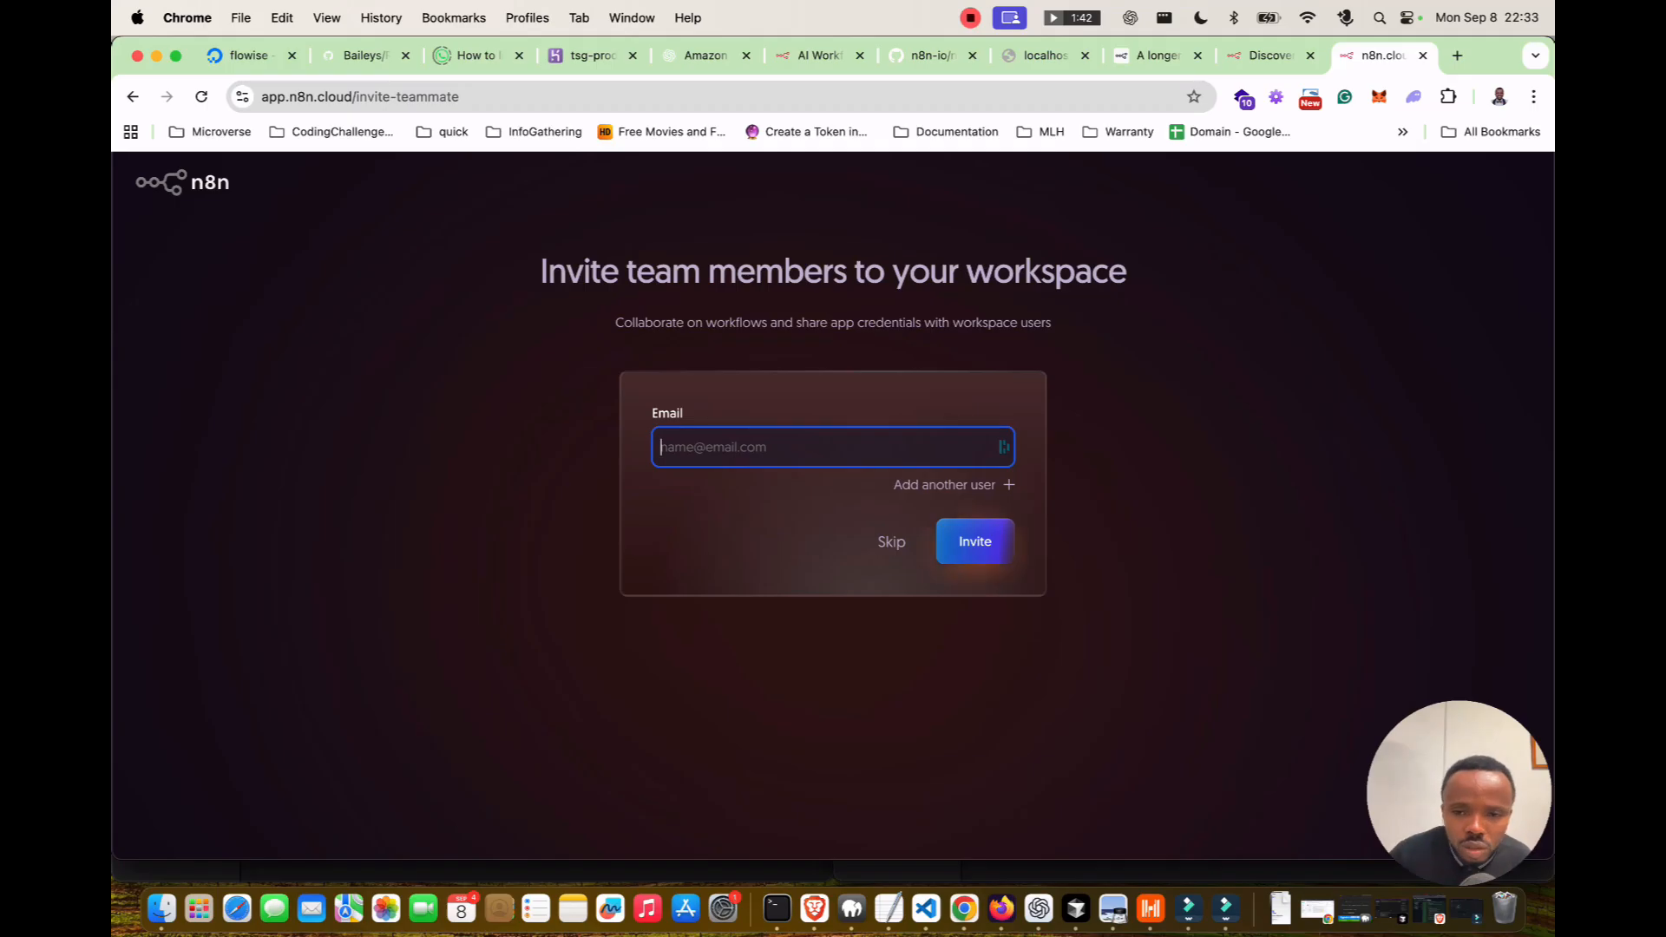
Skip inviting teammates to the workspace.
{"action": "left_click", "coordinate": [891, 542]}
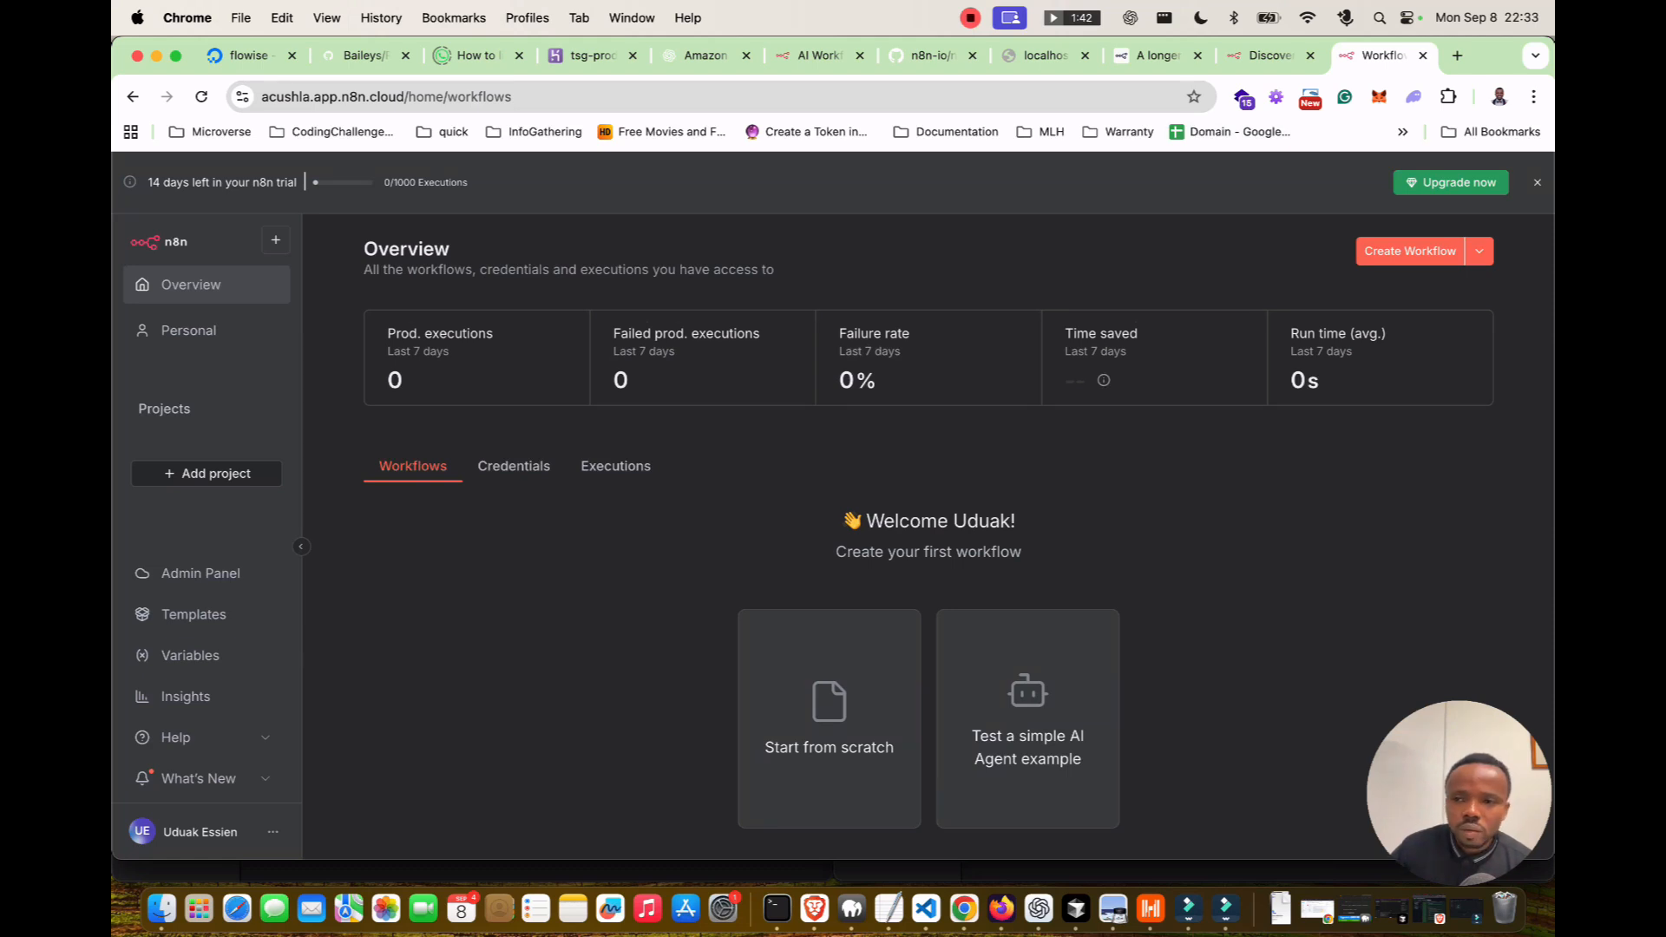
{"action": "left_click", "coordinate": [1450, 183]}
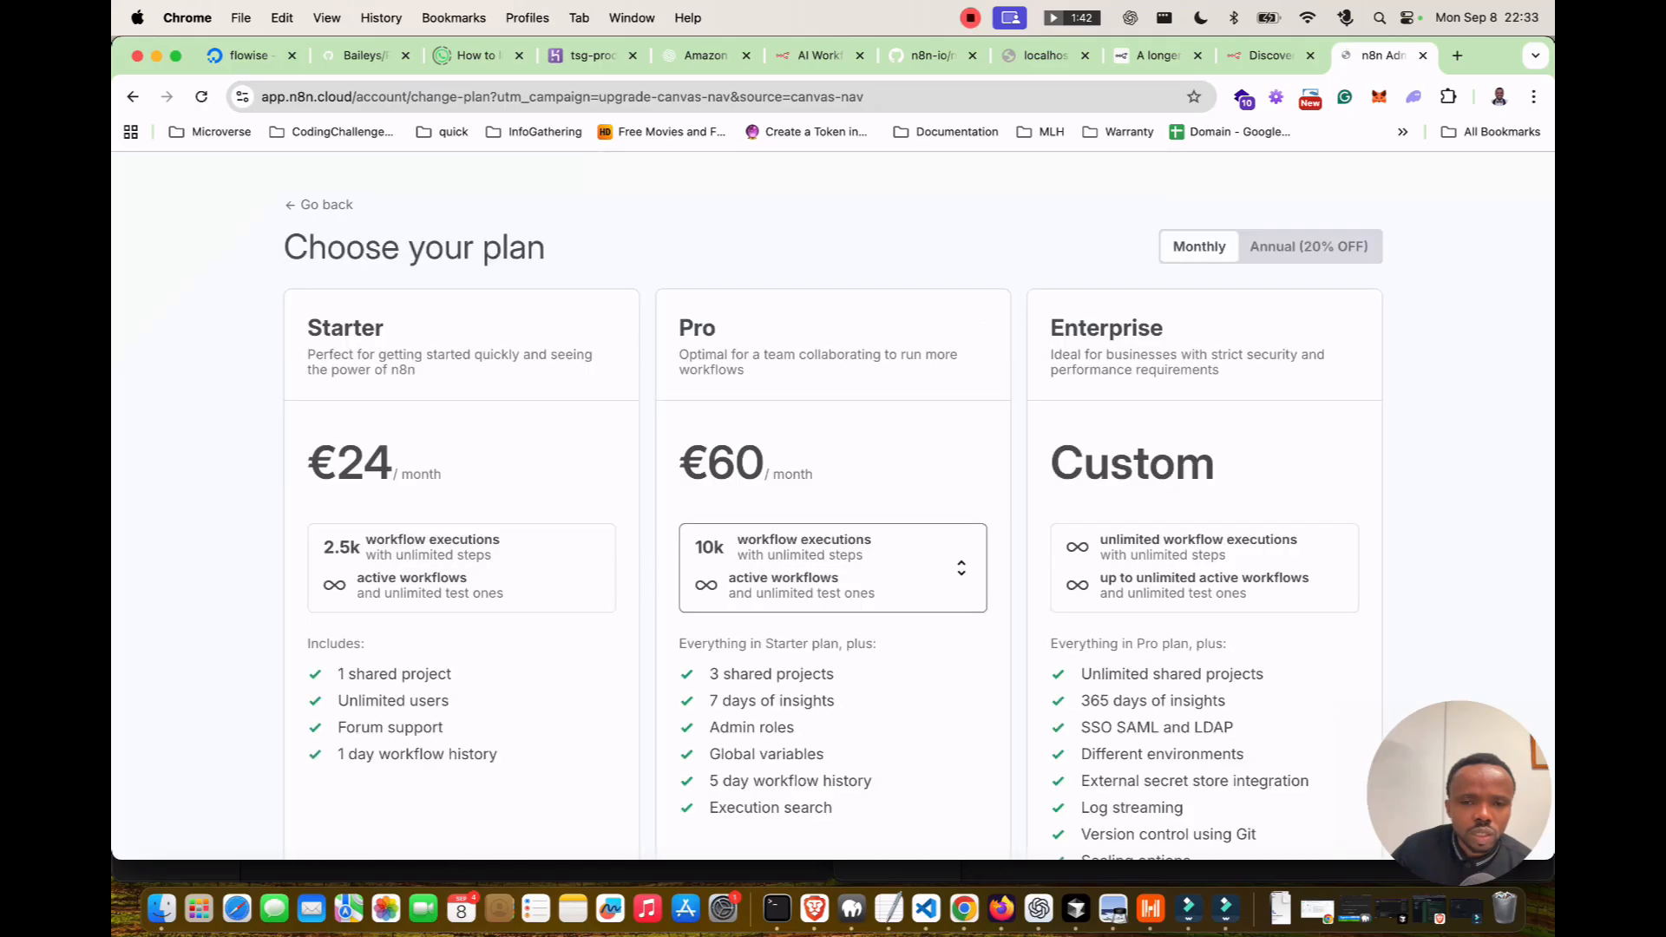
{"action": "scroll", "coordinate": [833, 503], "scroll_direction": "down", "scroll_amount": 2}
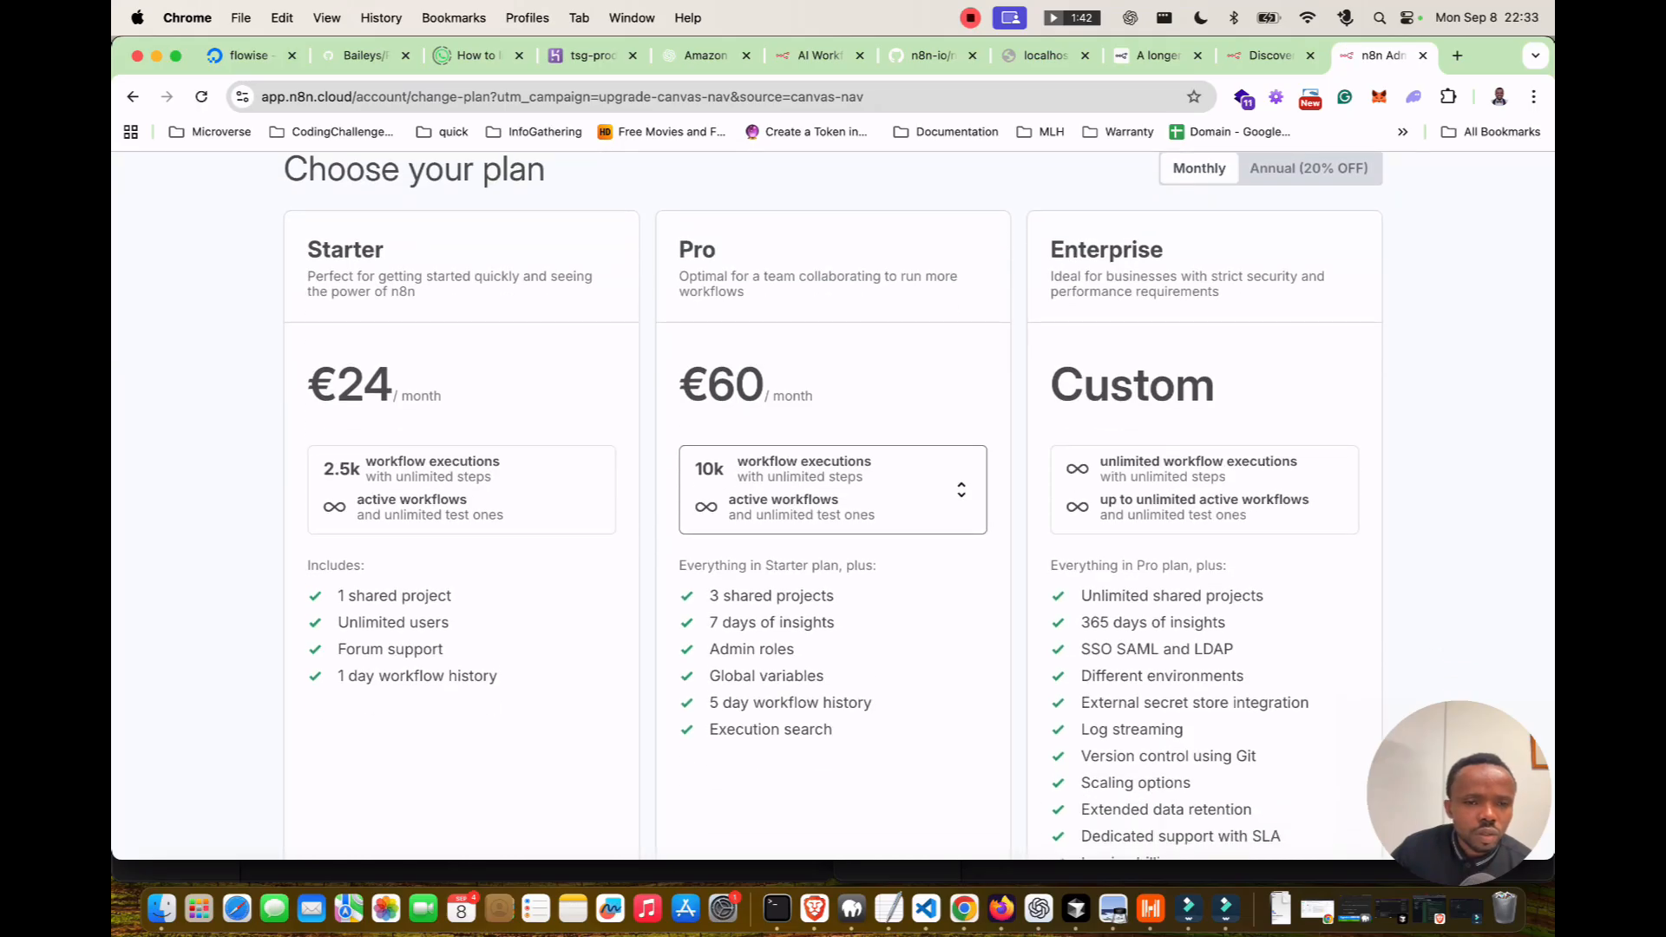
{"action": "scroll", "coordinate": [833, 503], "scroll_direction": "down", "scroll_amount": 3}
{"action": "scroll", "coordinate": [833, 503], "scroll_direction": "up", "scroll_amount": 5}
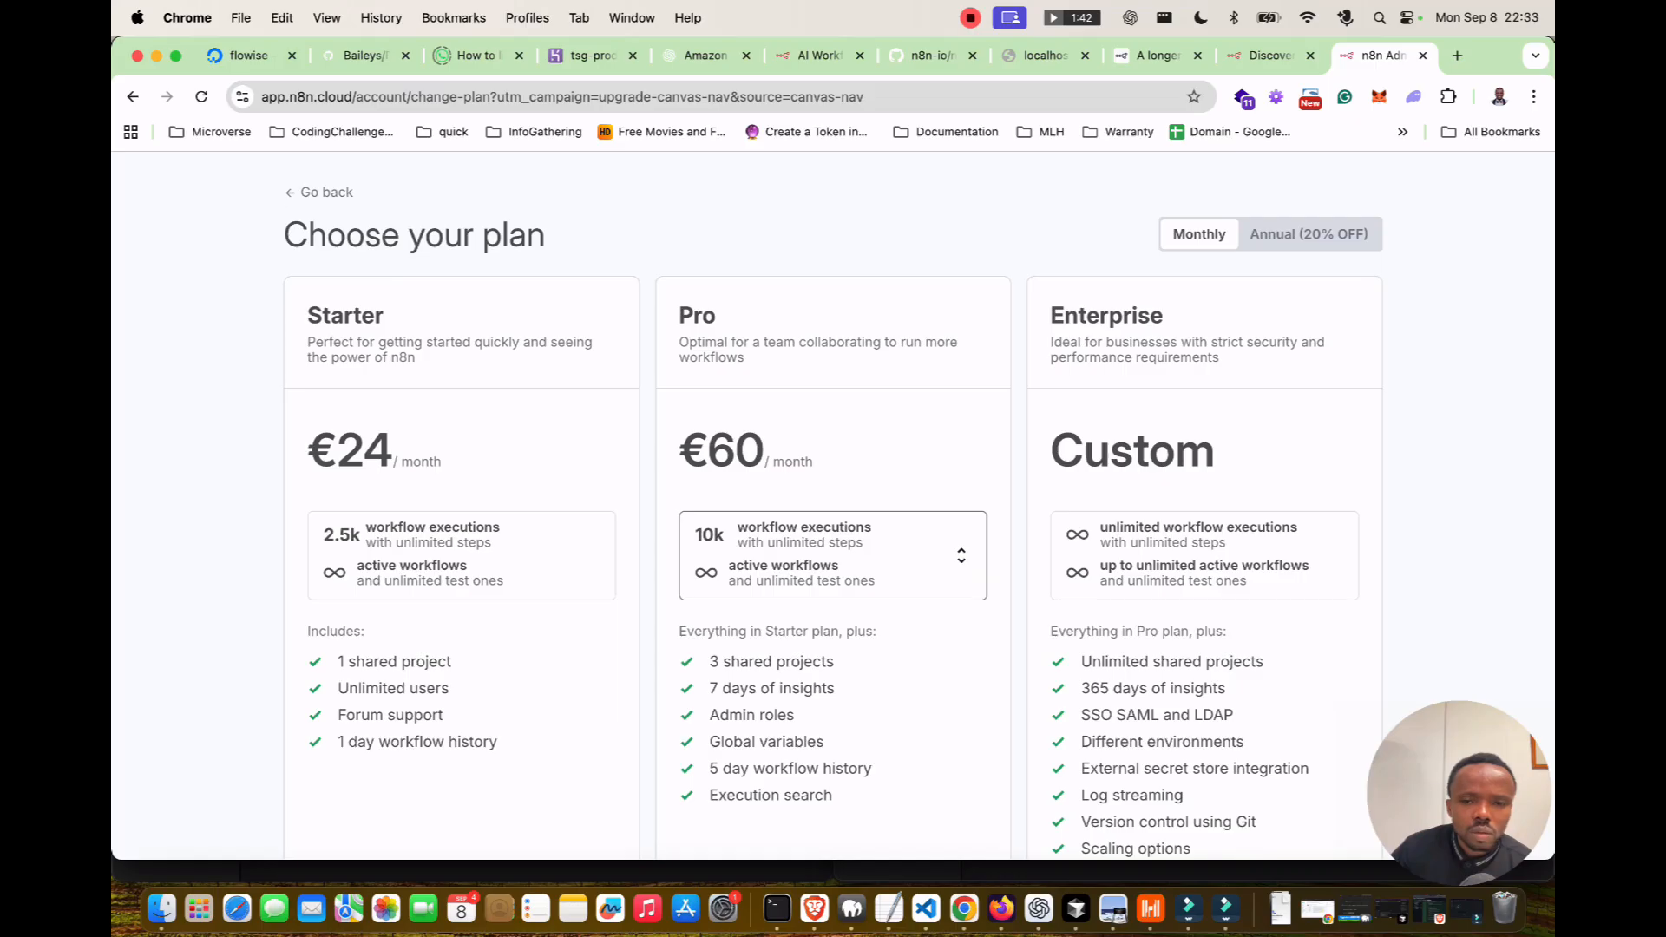
{"action": "scroll", "coordinate": [833, 503], "scroll_direction": "down", "scroll_amount": 4}
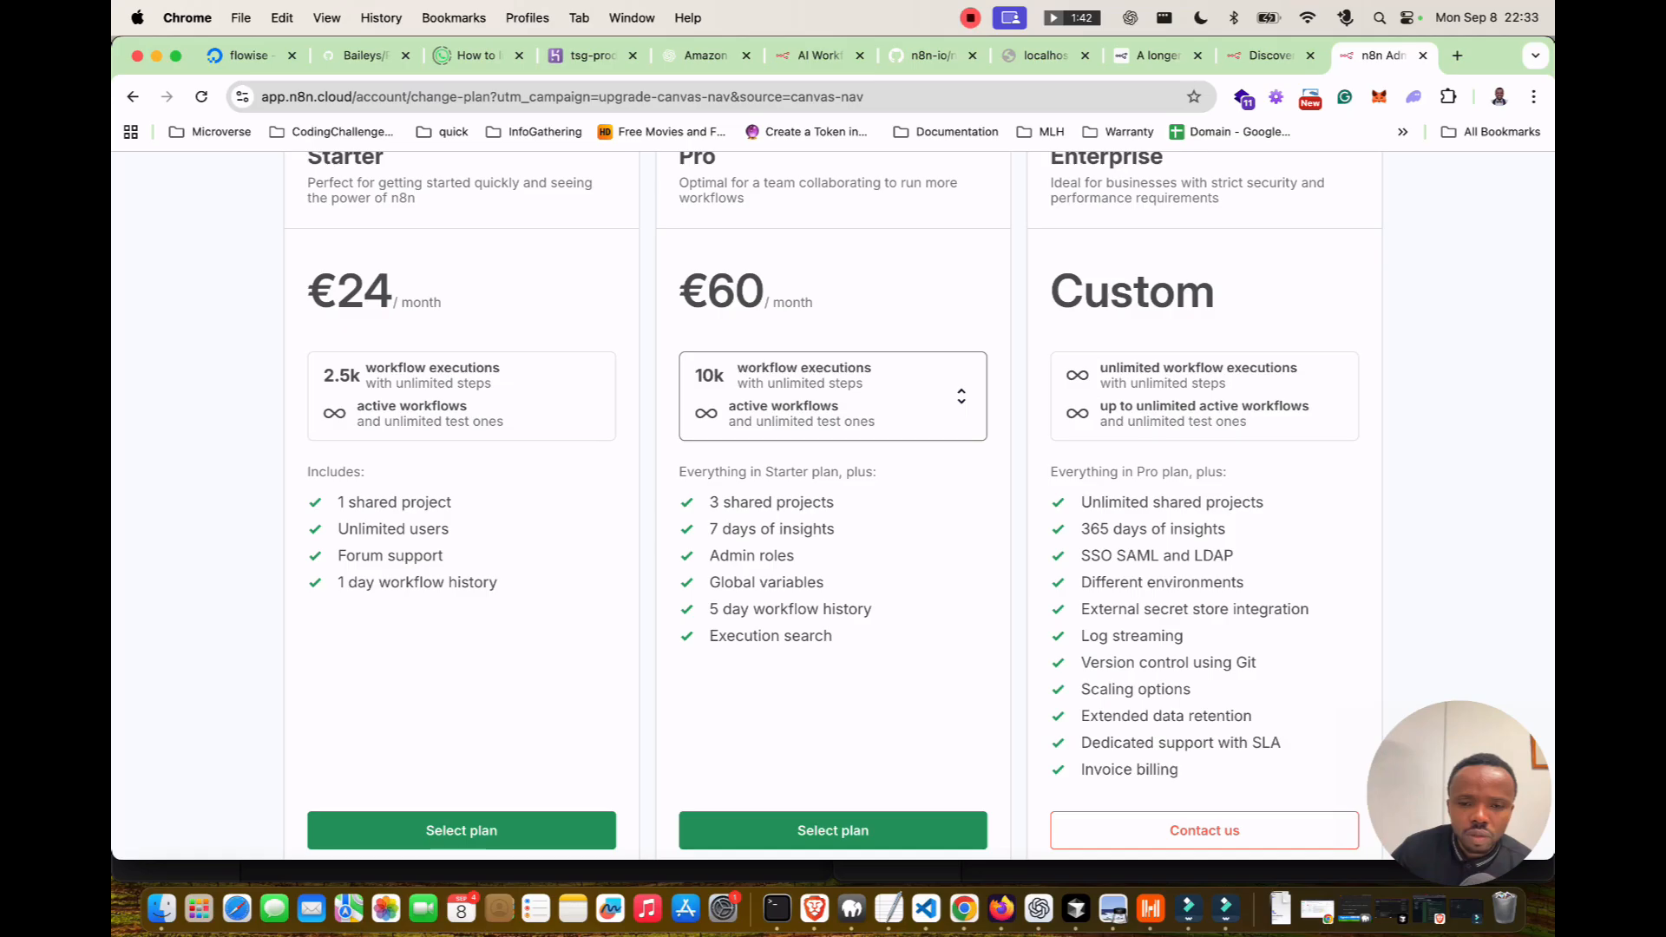
{"action": "scroll", "coordinate": [833, 503], "scroll_direction": "down", "scroll_amount": 3}
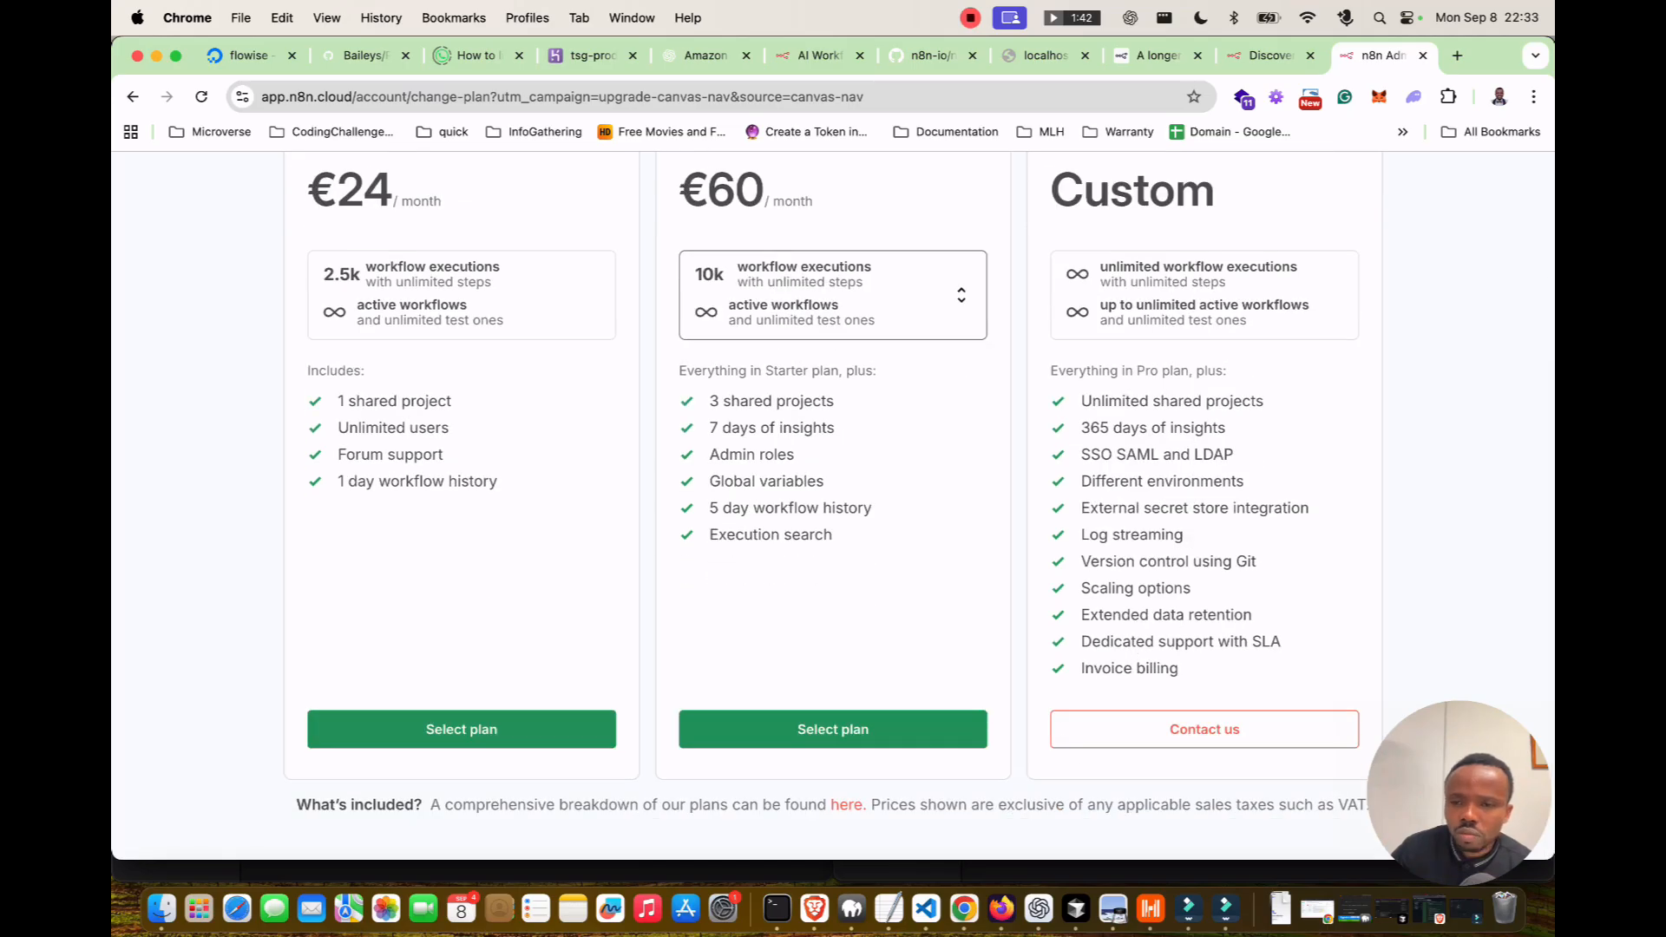
{"action": "scroll", "coordinate": [833, 503], "scroll_direction": "up", "scroll_amount": 8}
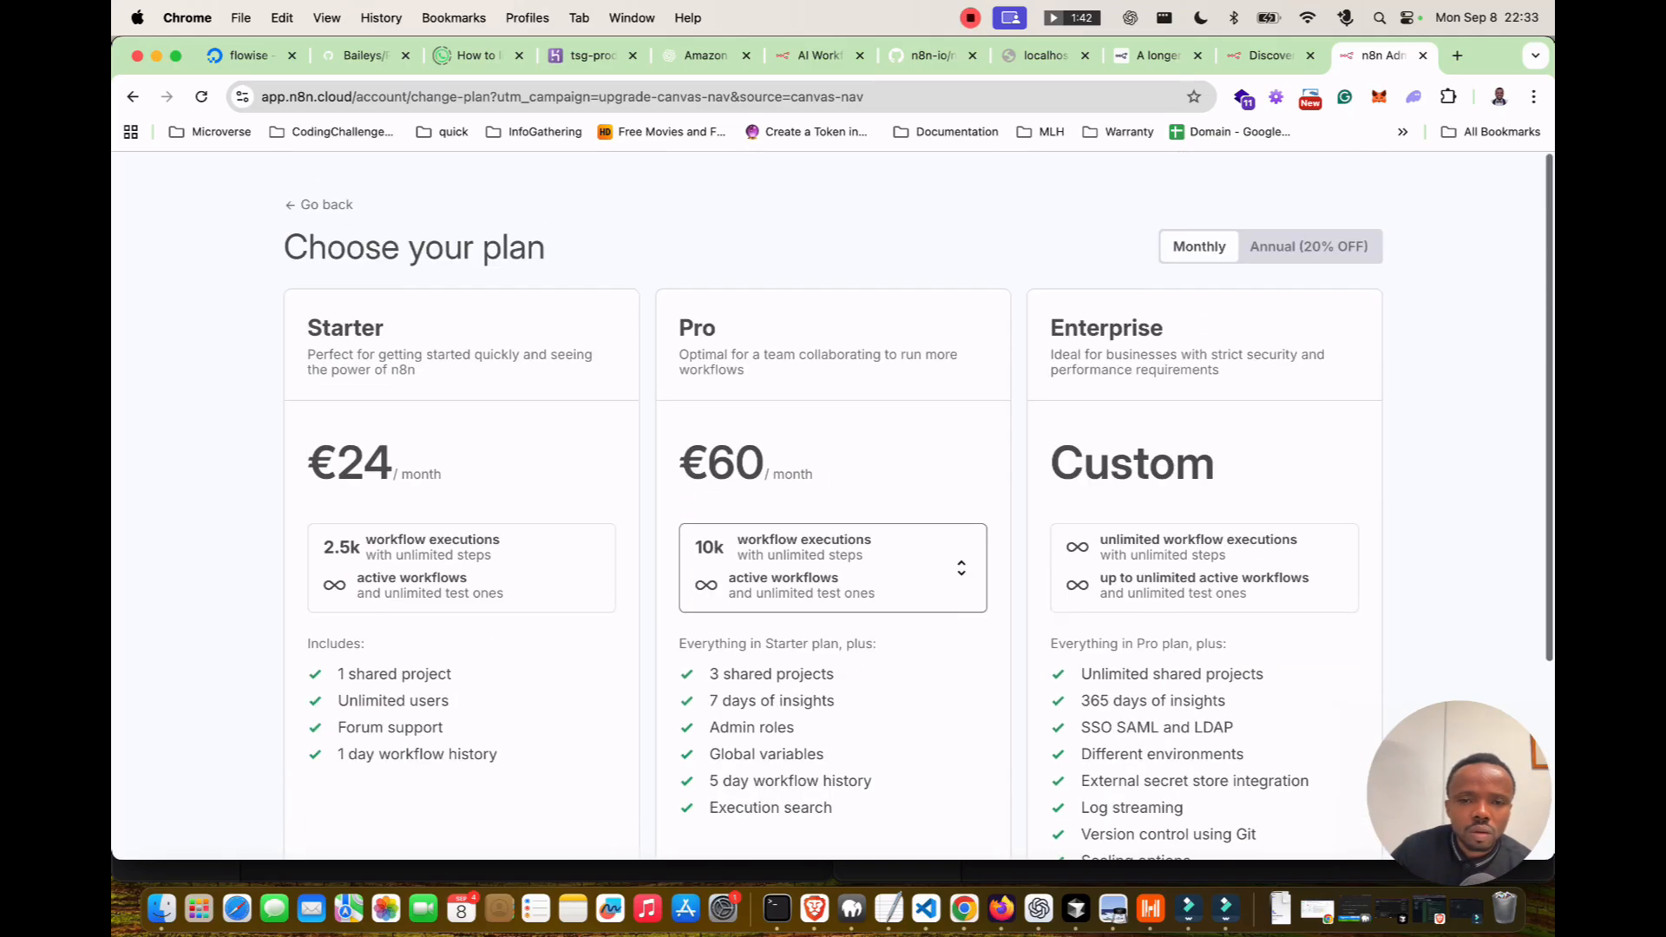
{"action": "left_click", "coordinate": [320, 204]}
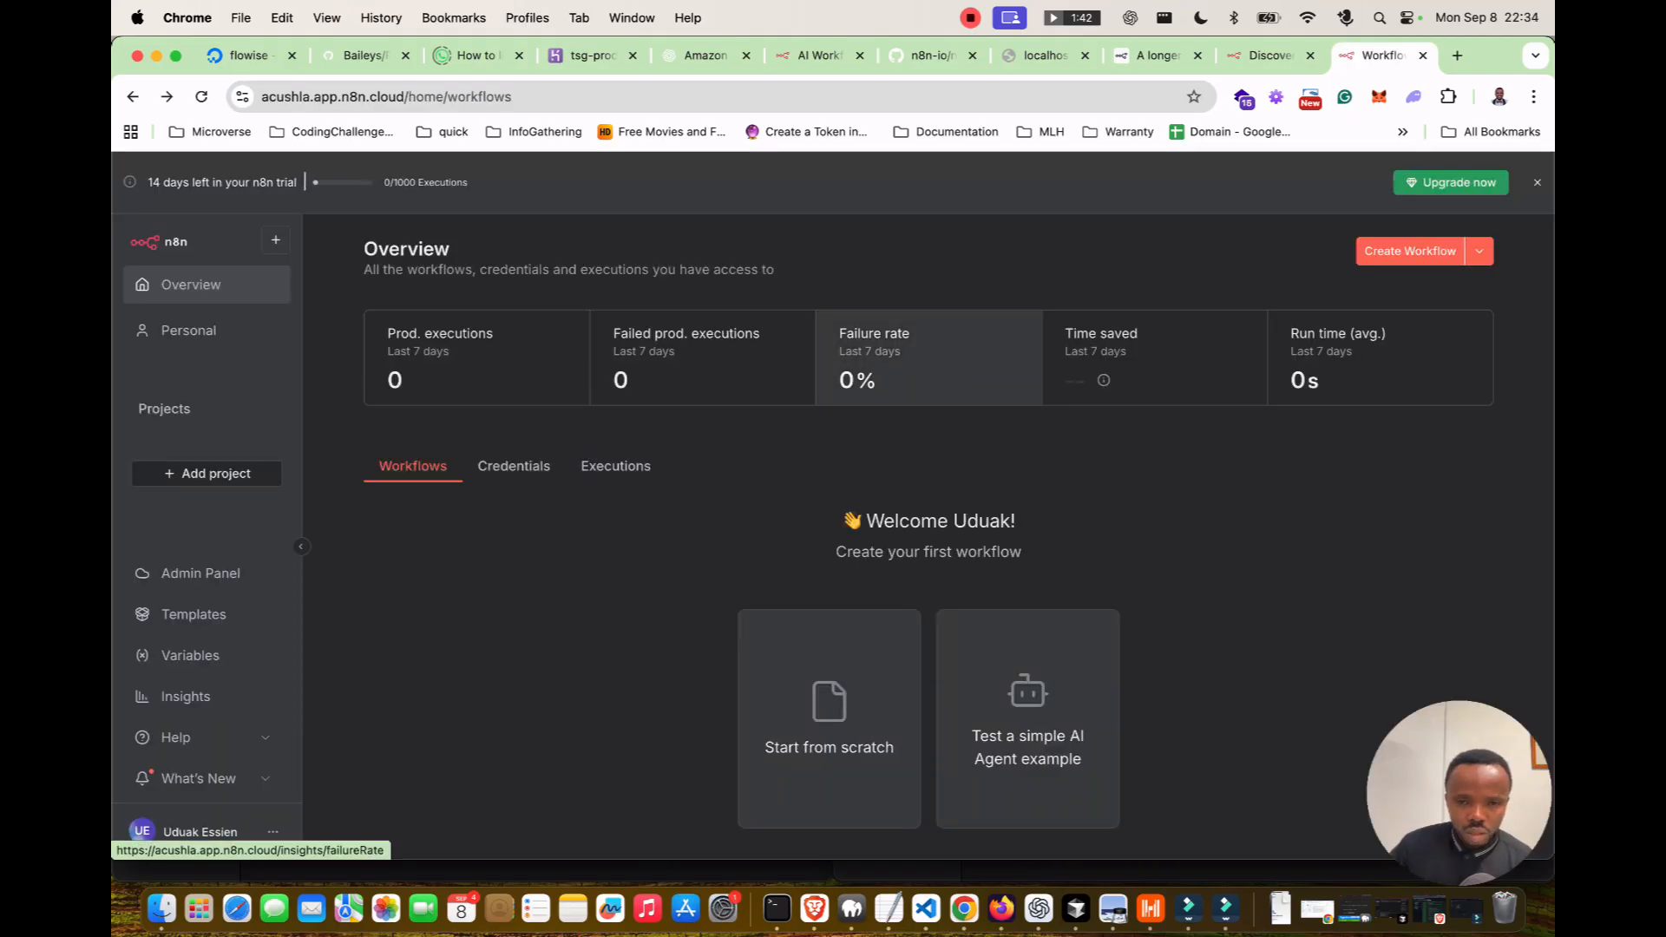
Switch Node to version 20.16 with nvm and confirm it with nvm ls.
{"action": "left_click", "coordinate": [777, 906]}
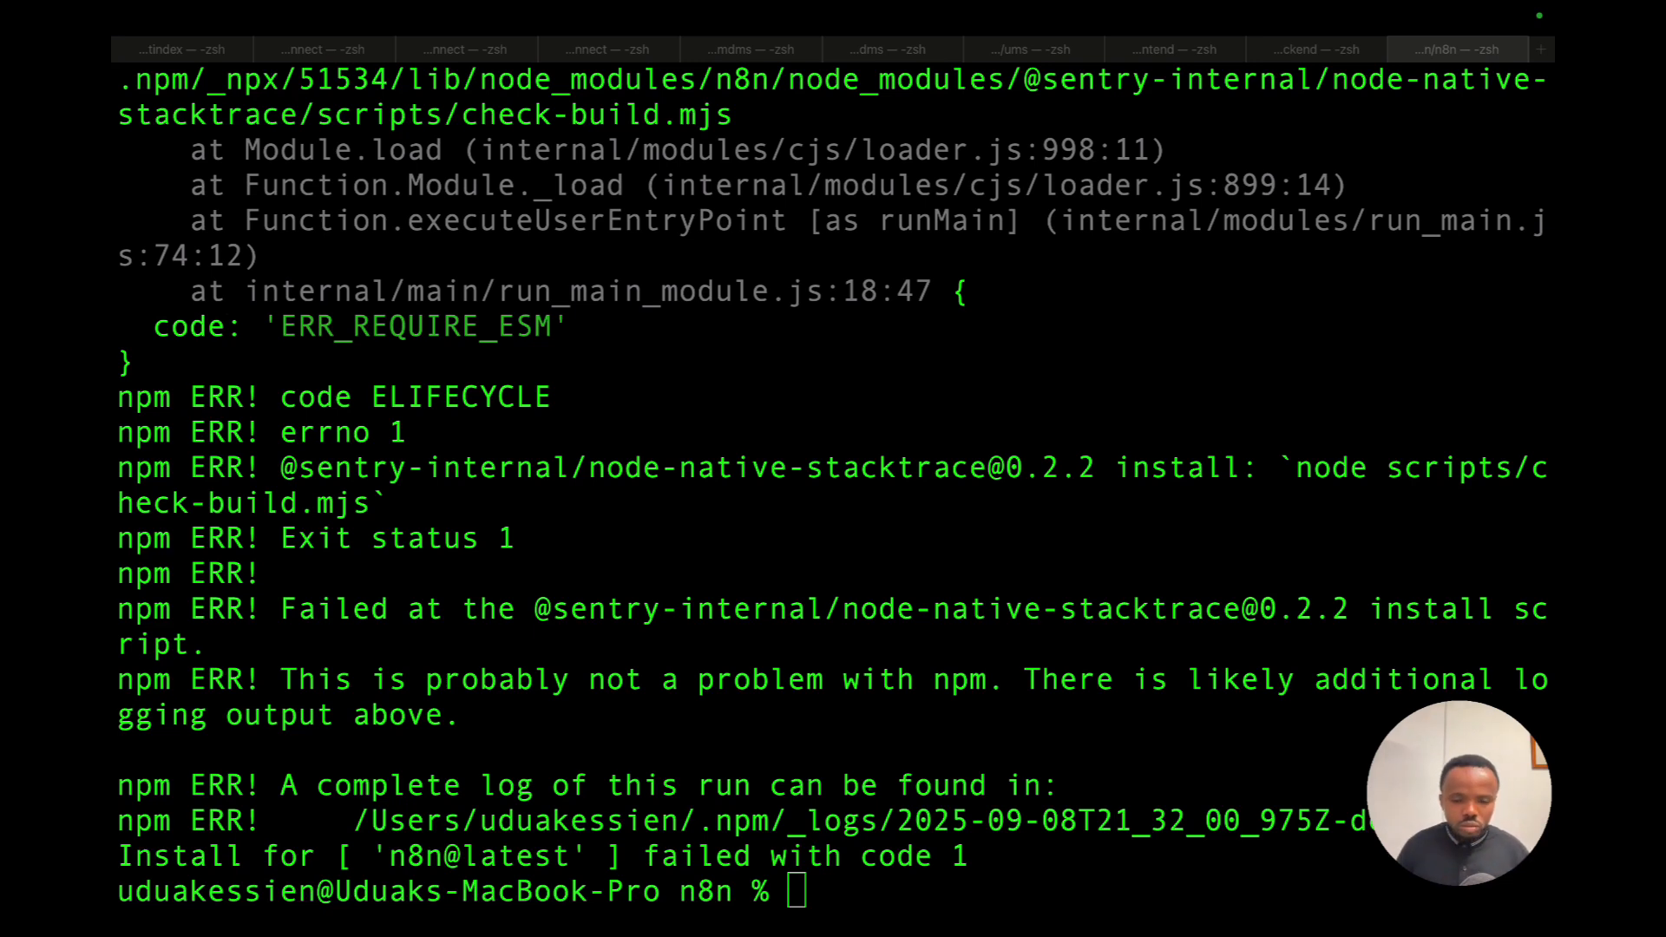
{"action": "type", "text": "nvm ls"}
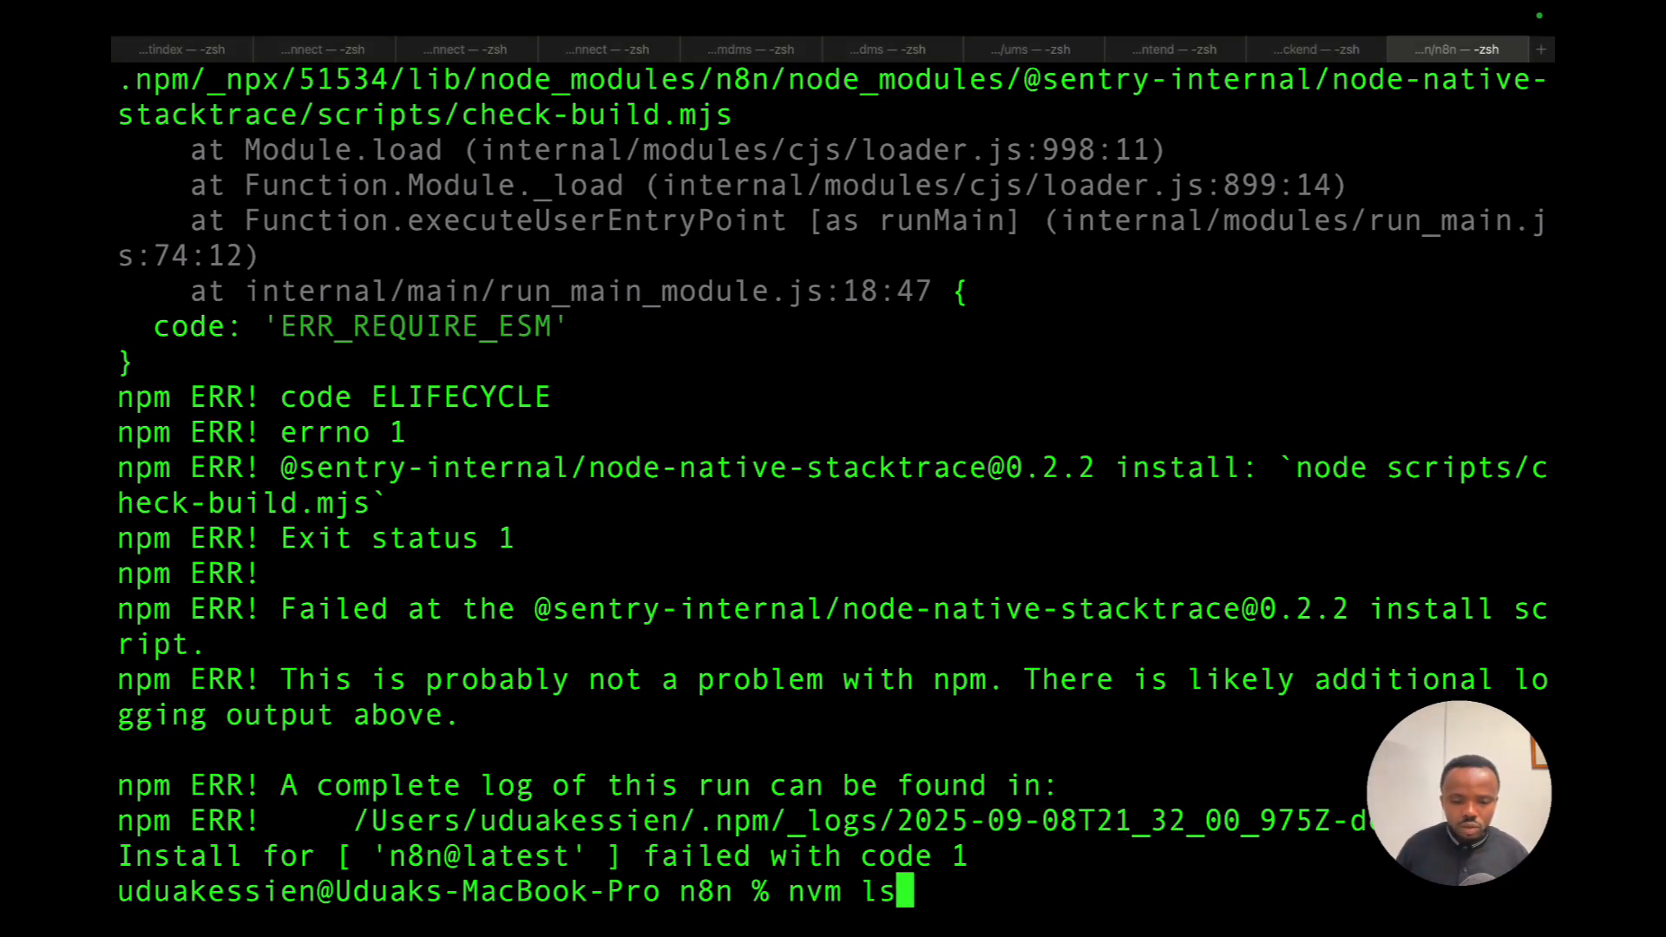
{"action": "key", "text": "Return"}
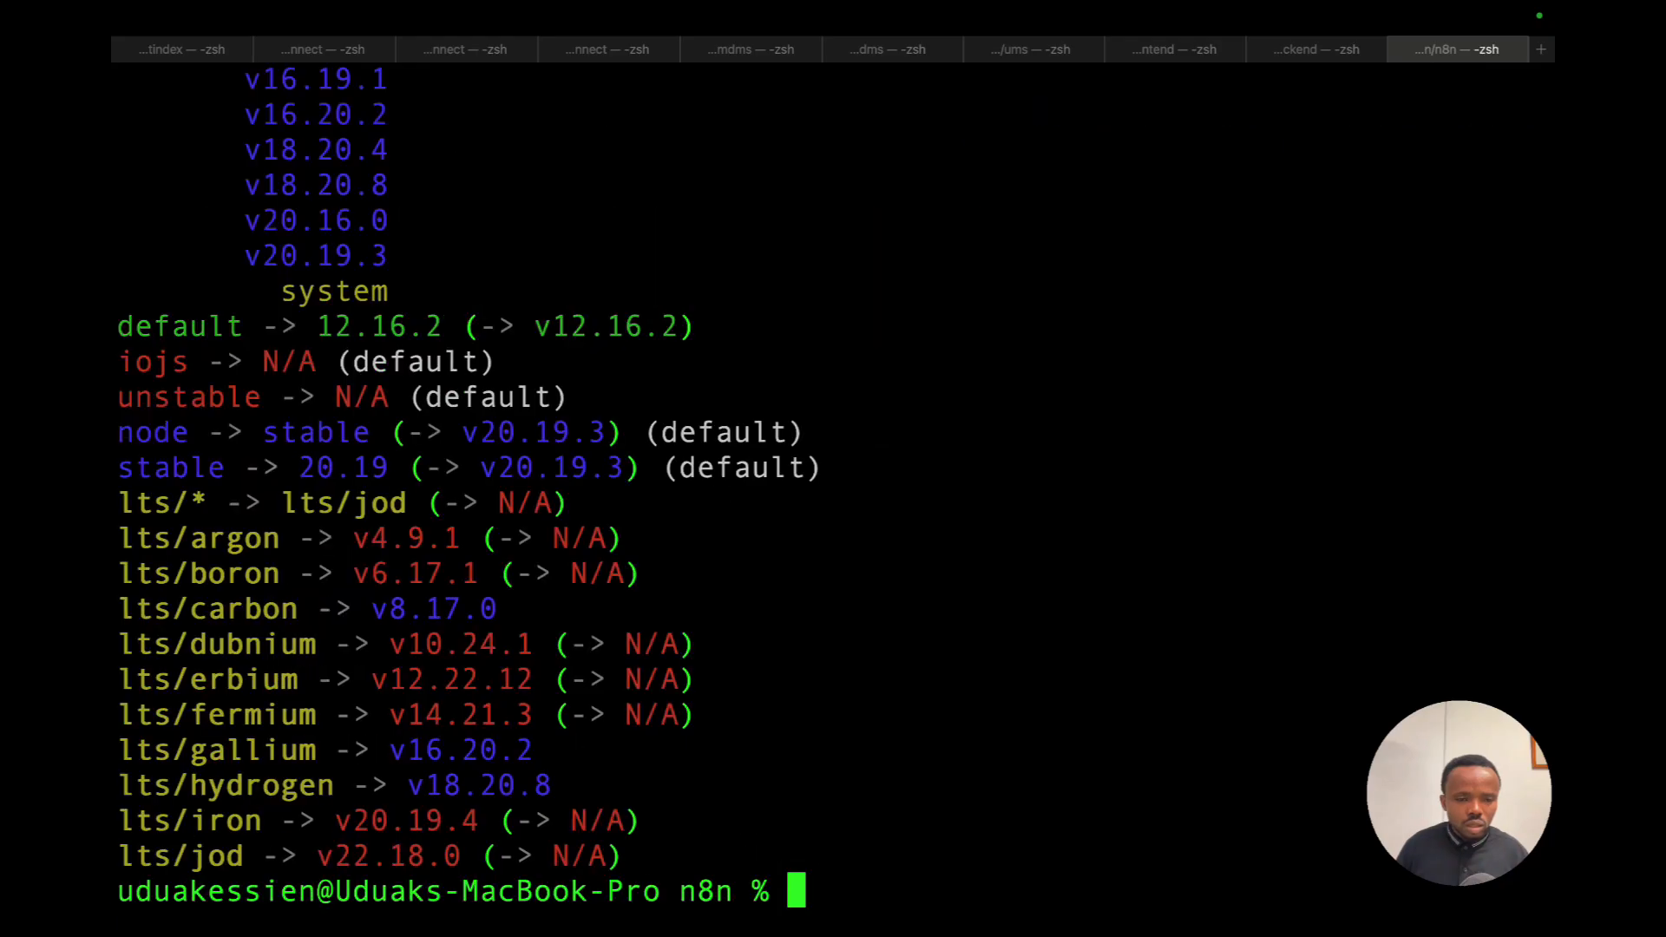
{"action": "type", "text": "nvm us"}
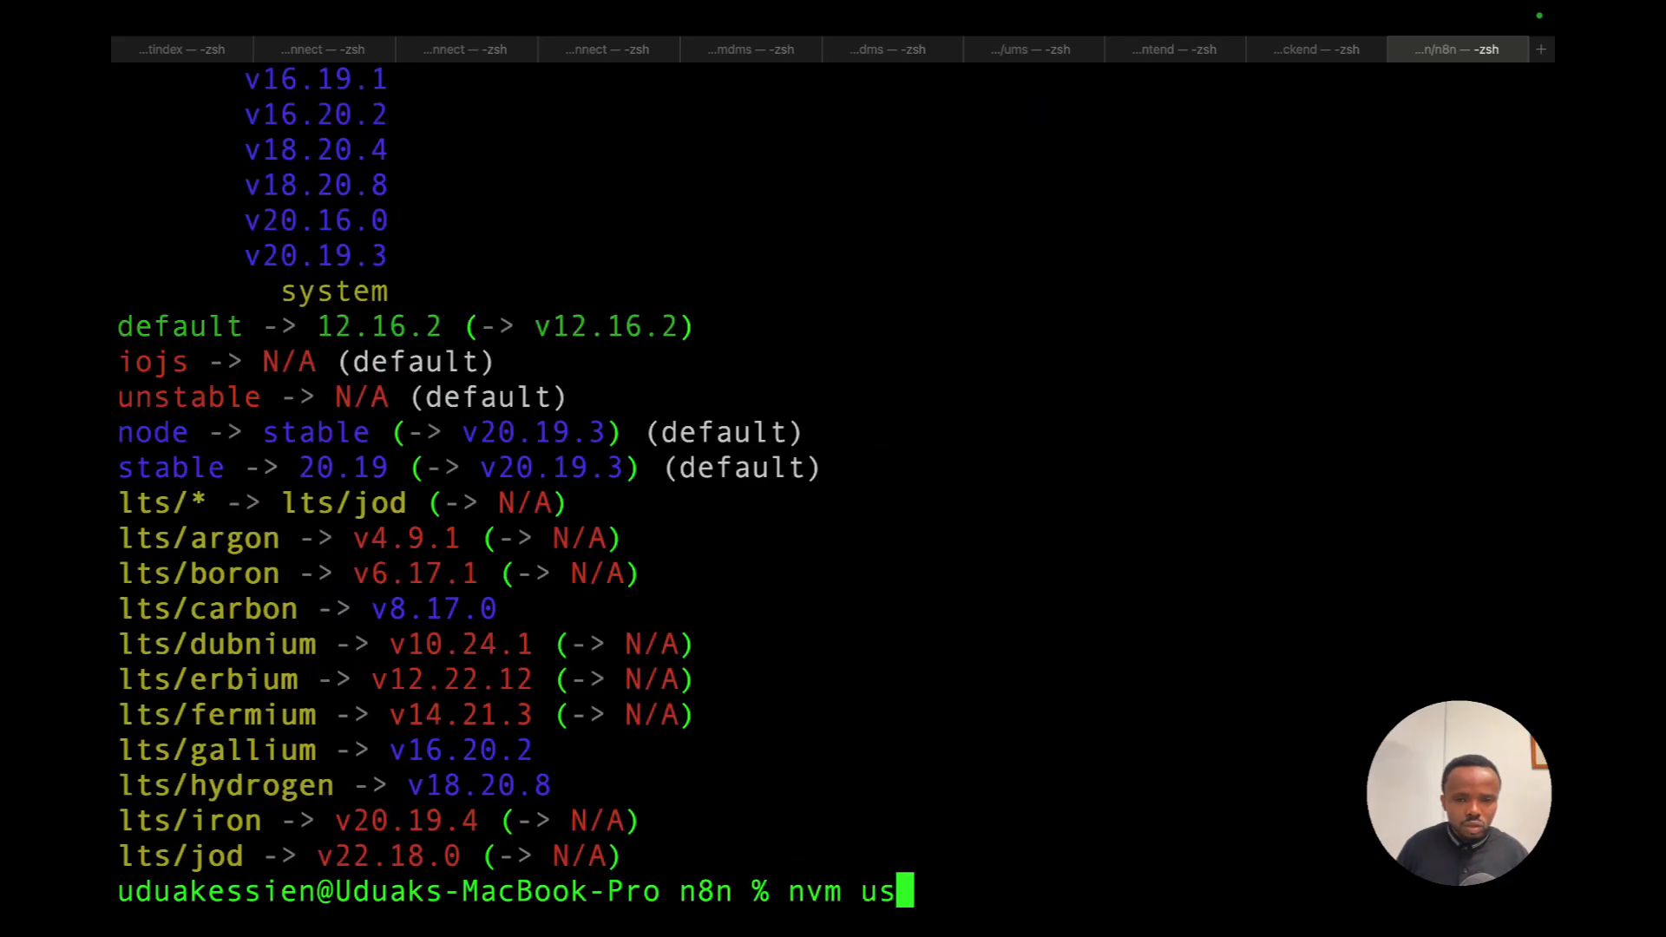
{"action": "type", "text": "e 20.16"}
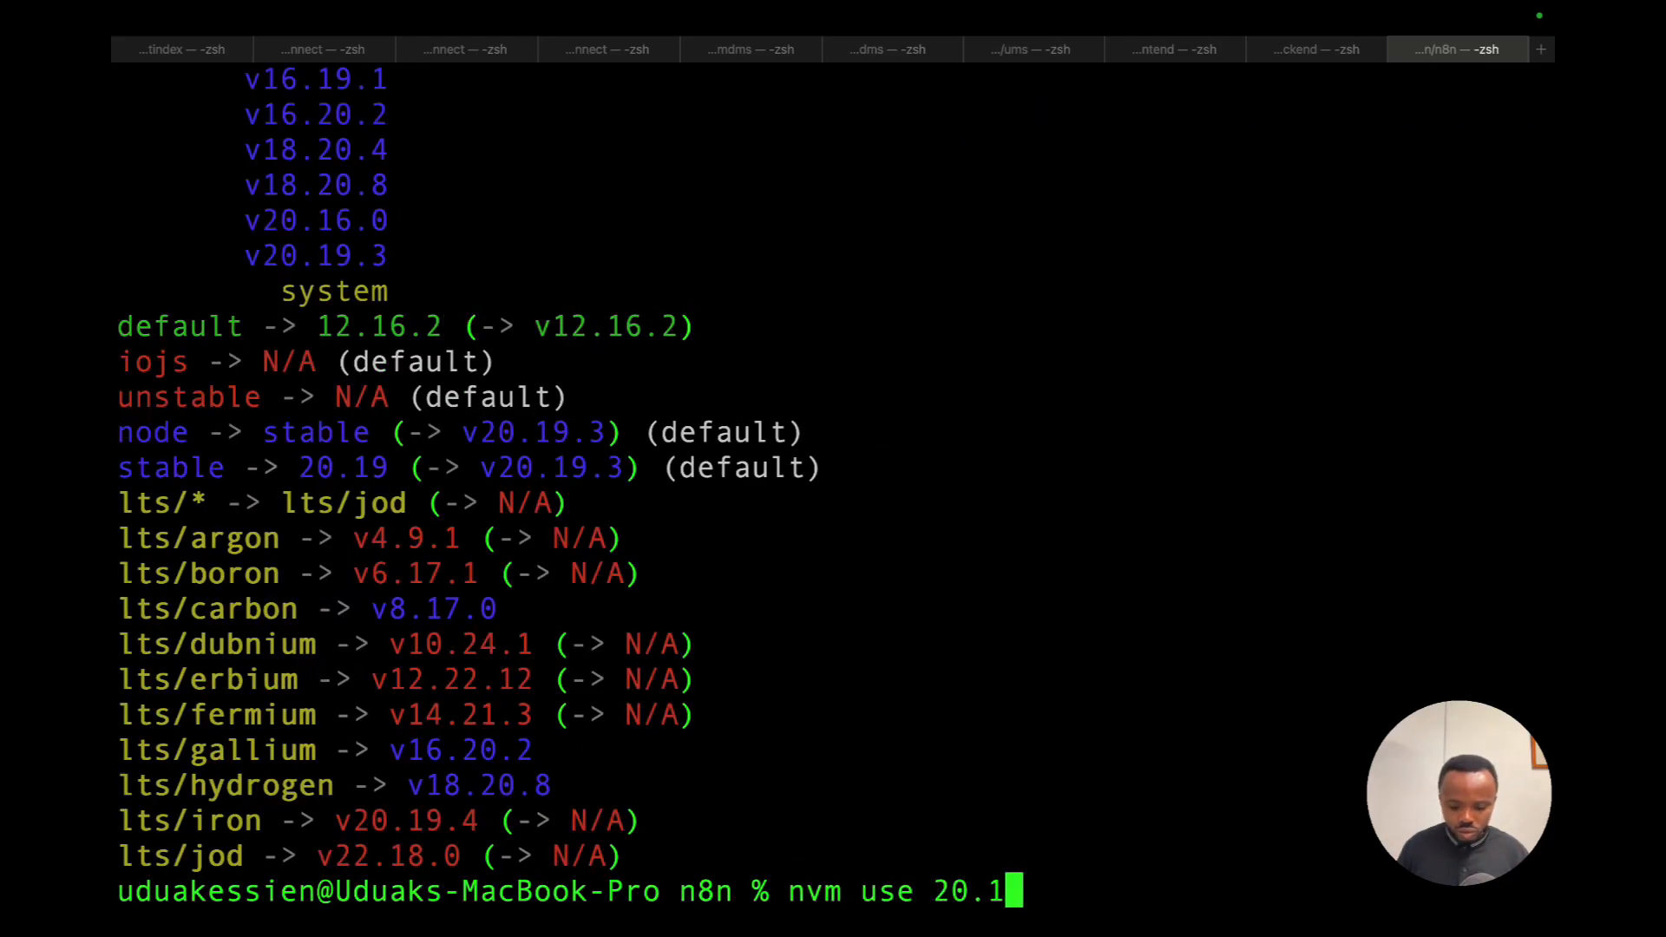
{"action": "key", "text": "Return"}
{"action": "key", "text": "Up"}
Launch npx n8n and answer y to install the n8n package.
{"action": "key", "text": "Up"}
{"action": "key", "text": "Return"}
{"action": "key", "text": "Up"}
{"action": "key", "text": "Up"}
{"action": "key", "text": "Up"}
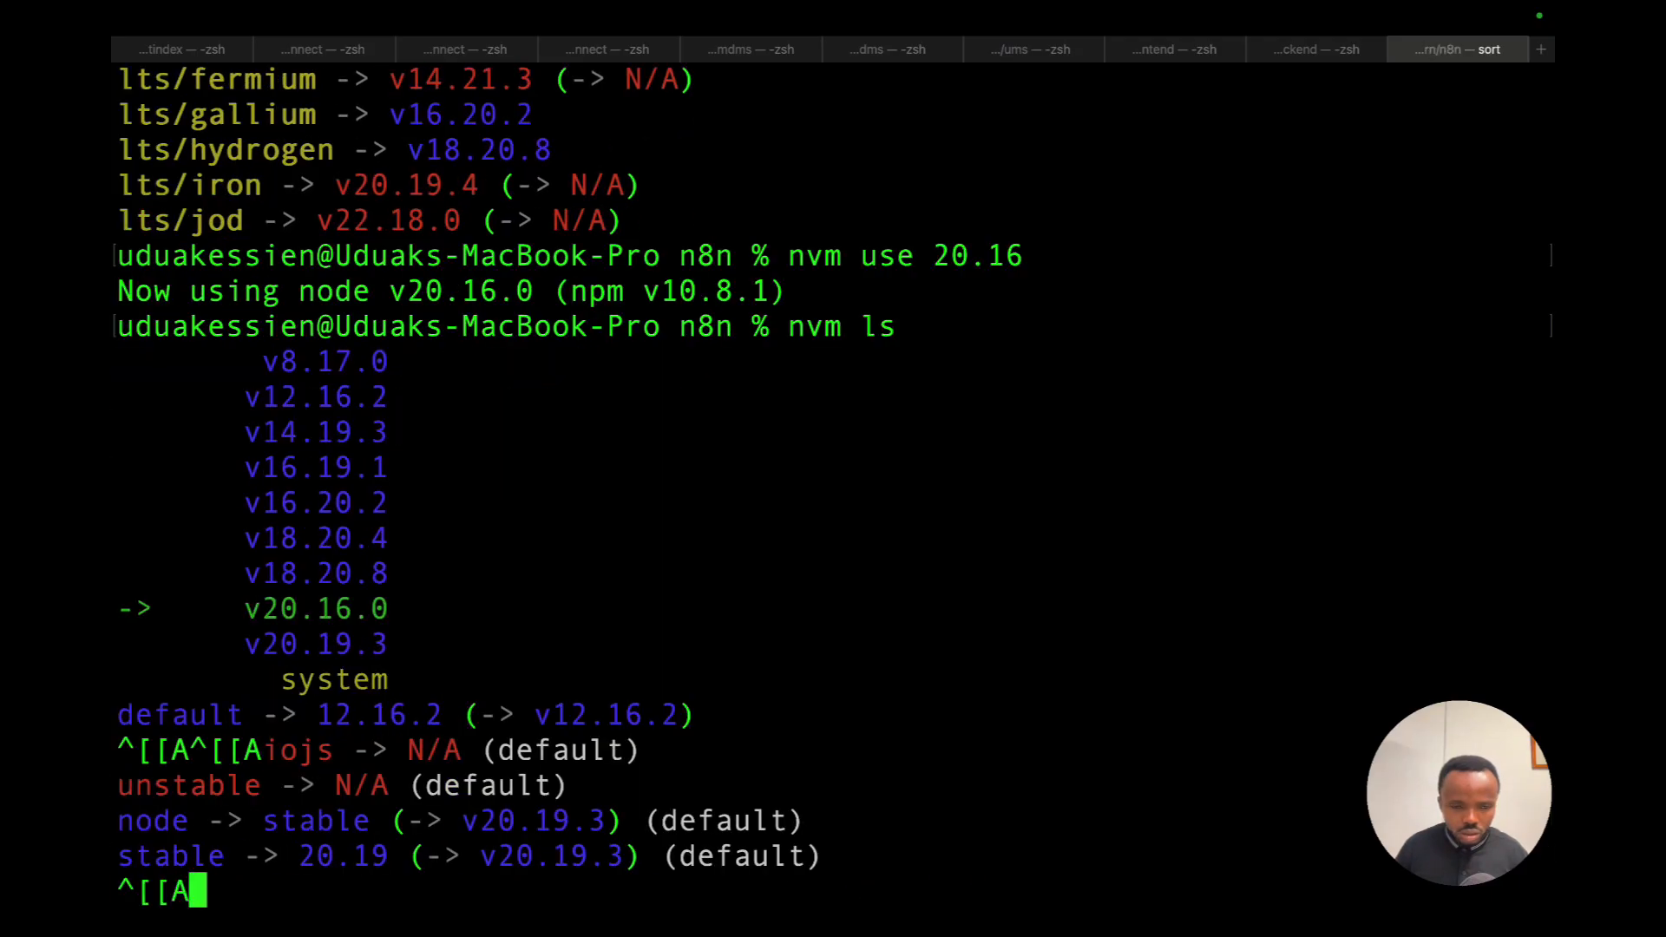
{"action": "key", "text": "Return"}
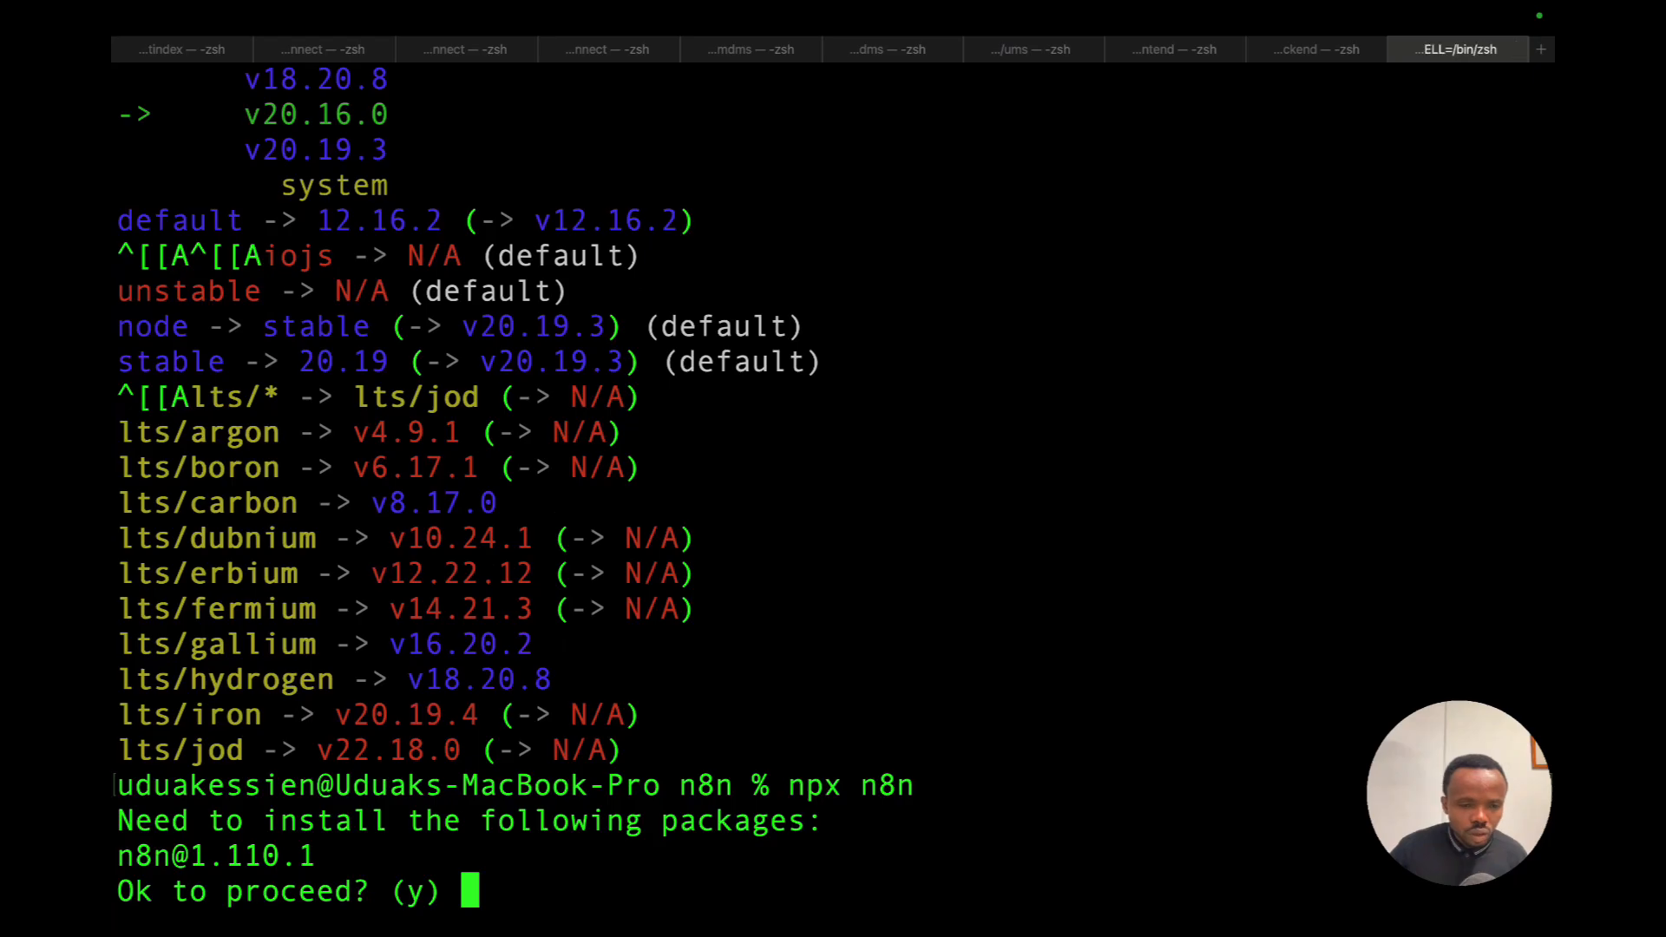
{"action": "type", "text": "y"}
{"action": "key", "text": "Return"}
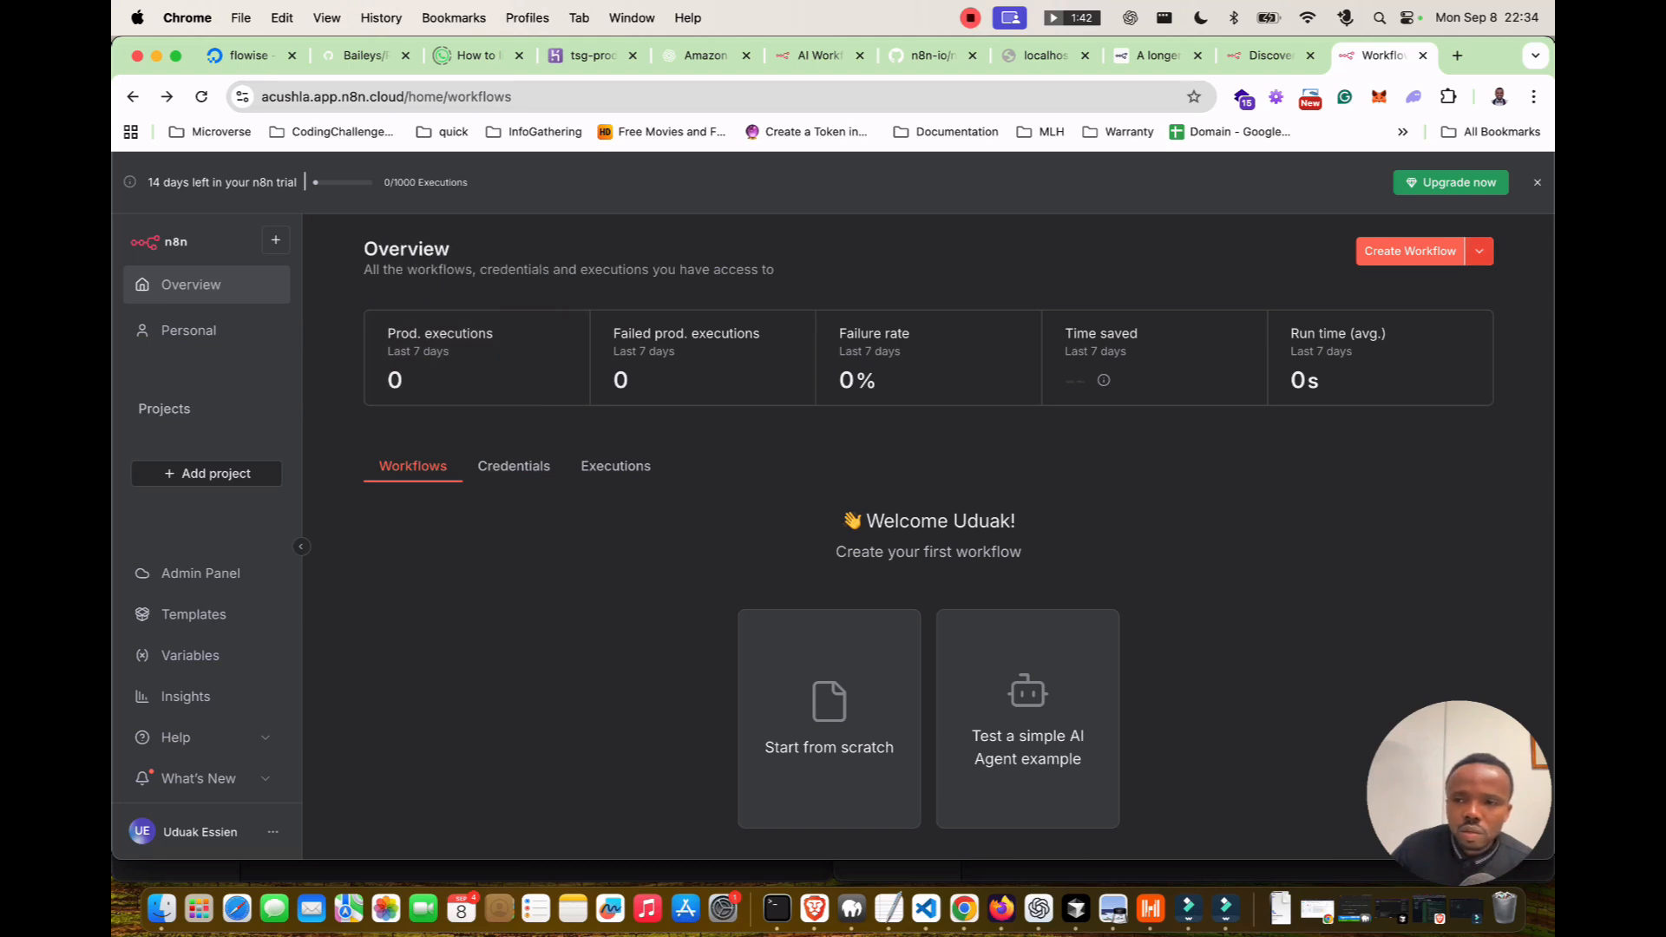
Go to the Personal project and open the 'Test a simple AI Agent example' card.
{"action": "left_click", "coordinate": [189, 330]}
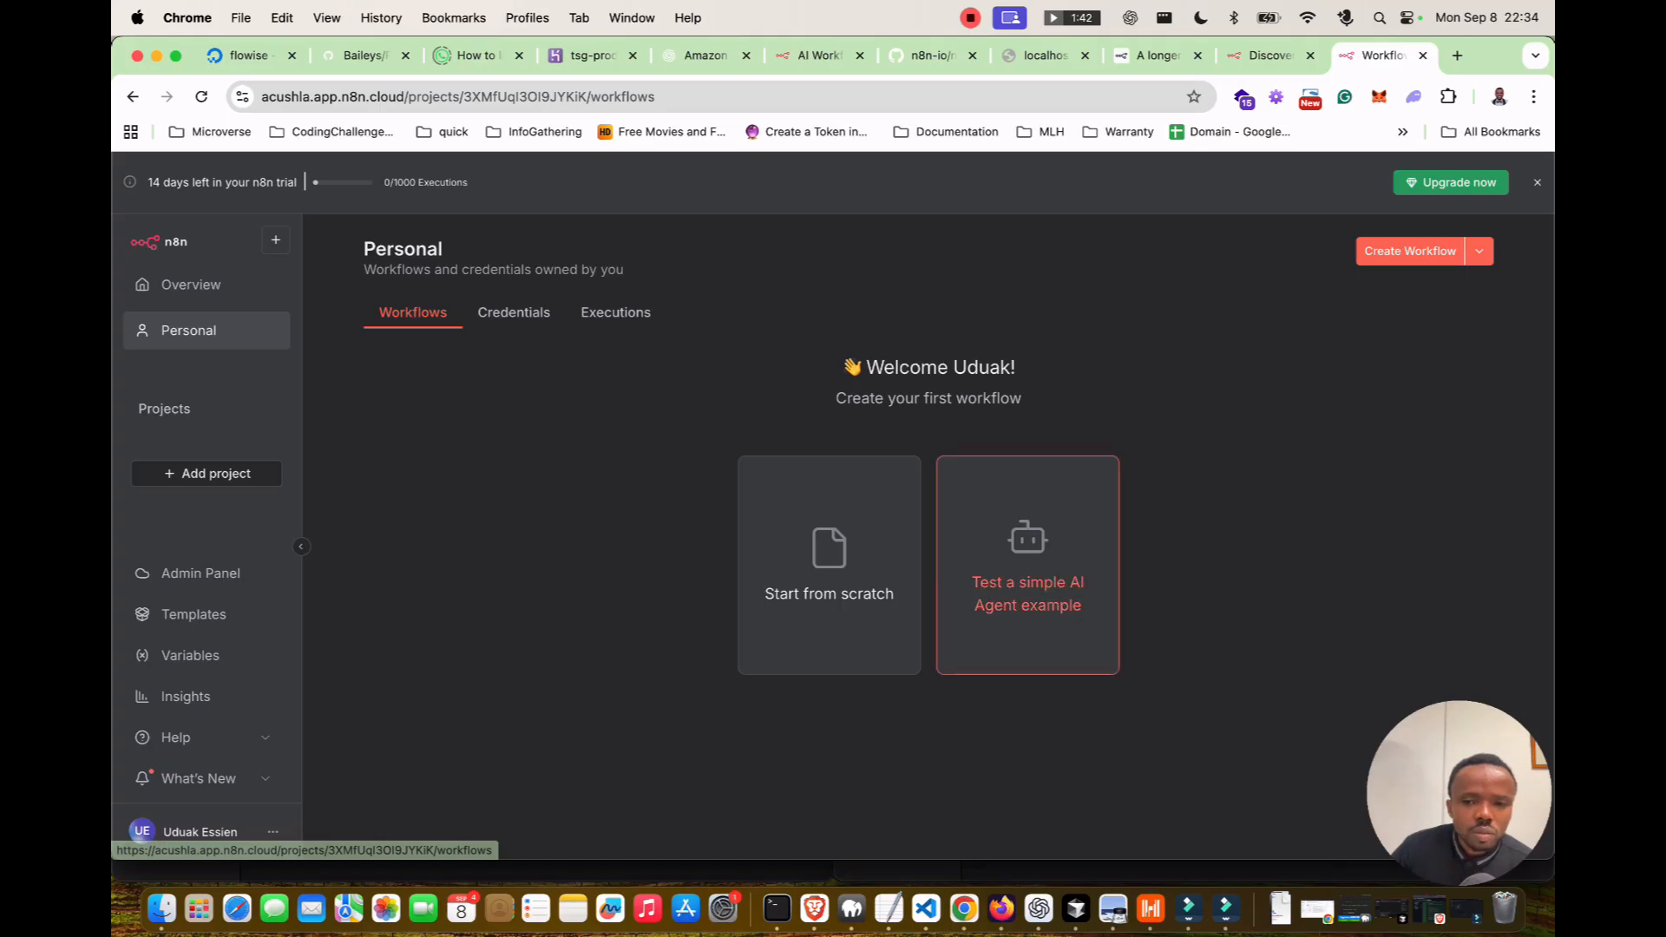
{"action": "left_click", "coordinate": [1027, 572]}
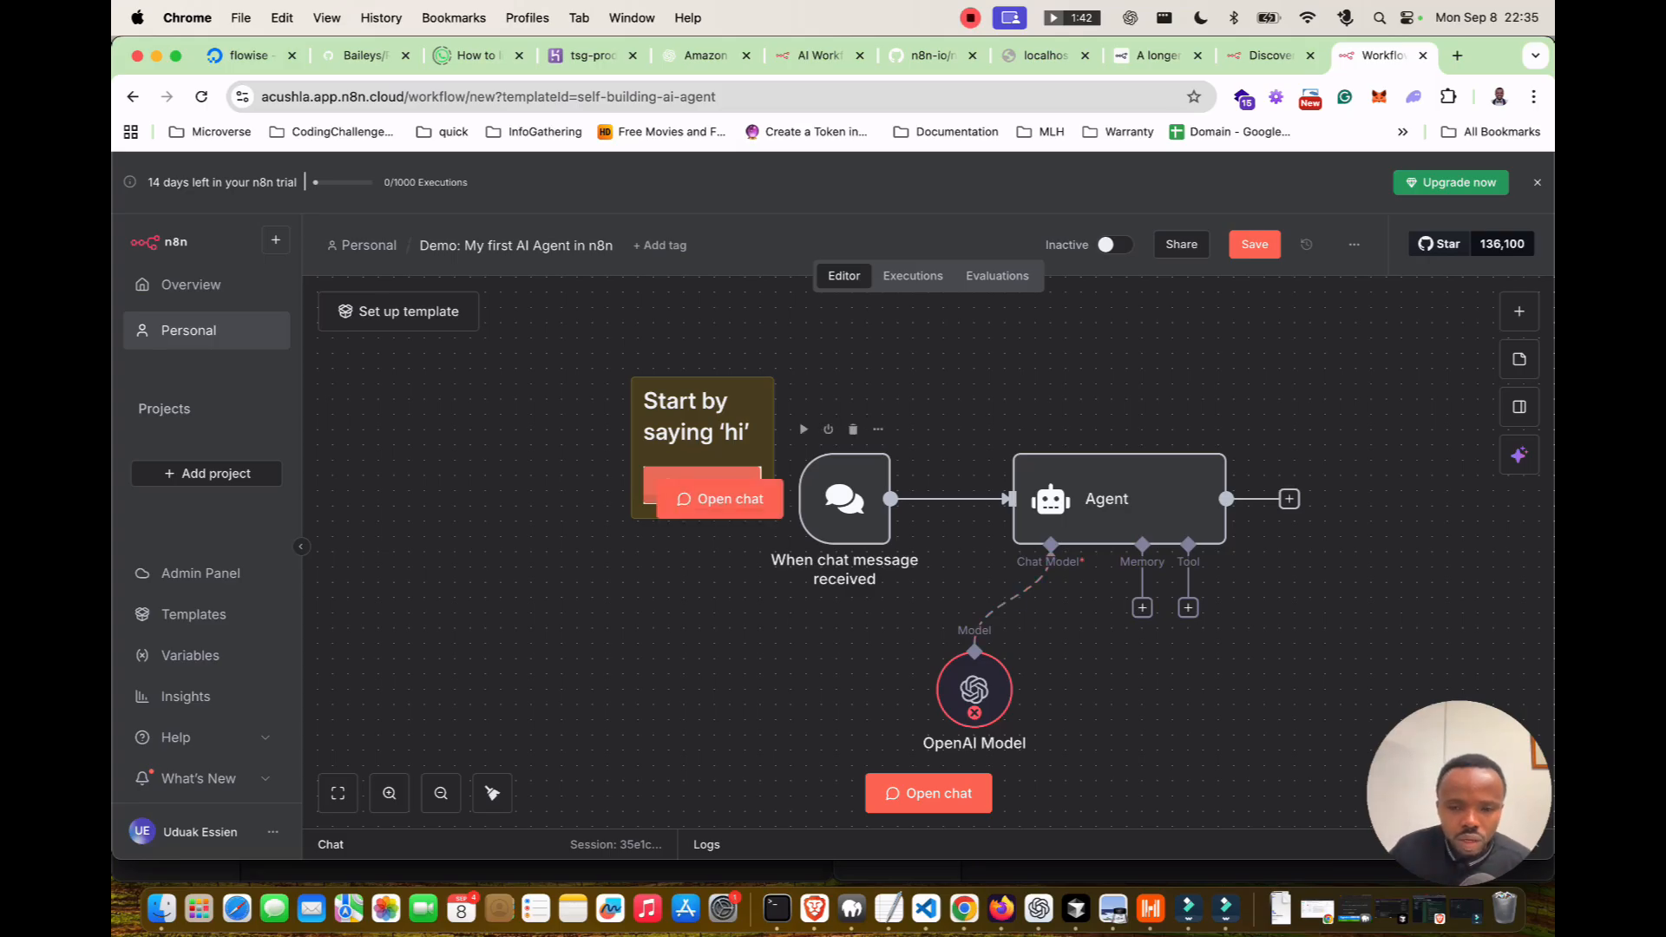
Send the test chat message 'hi' to run the agent workflow, which errors in the OpenAI Model sub-node.
{"action": "double_click", "coordinate": [844, 498]}
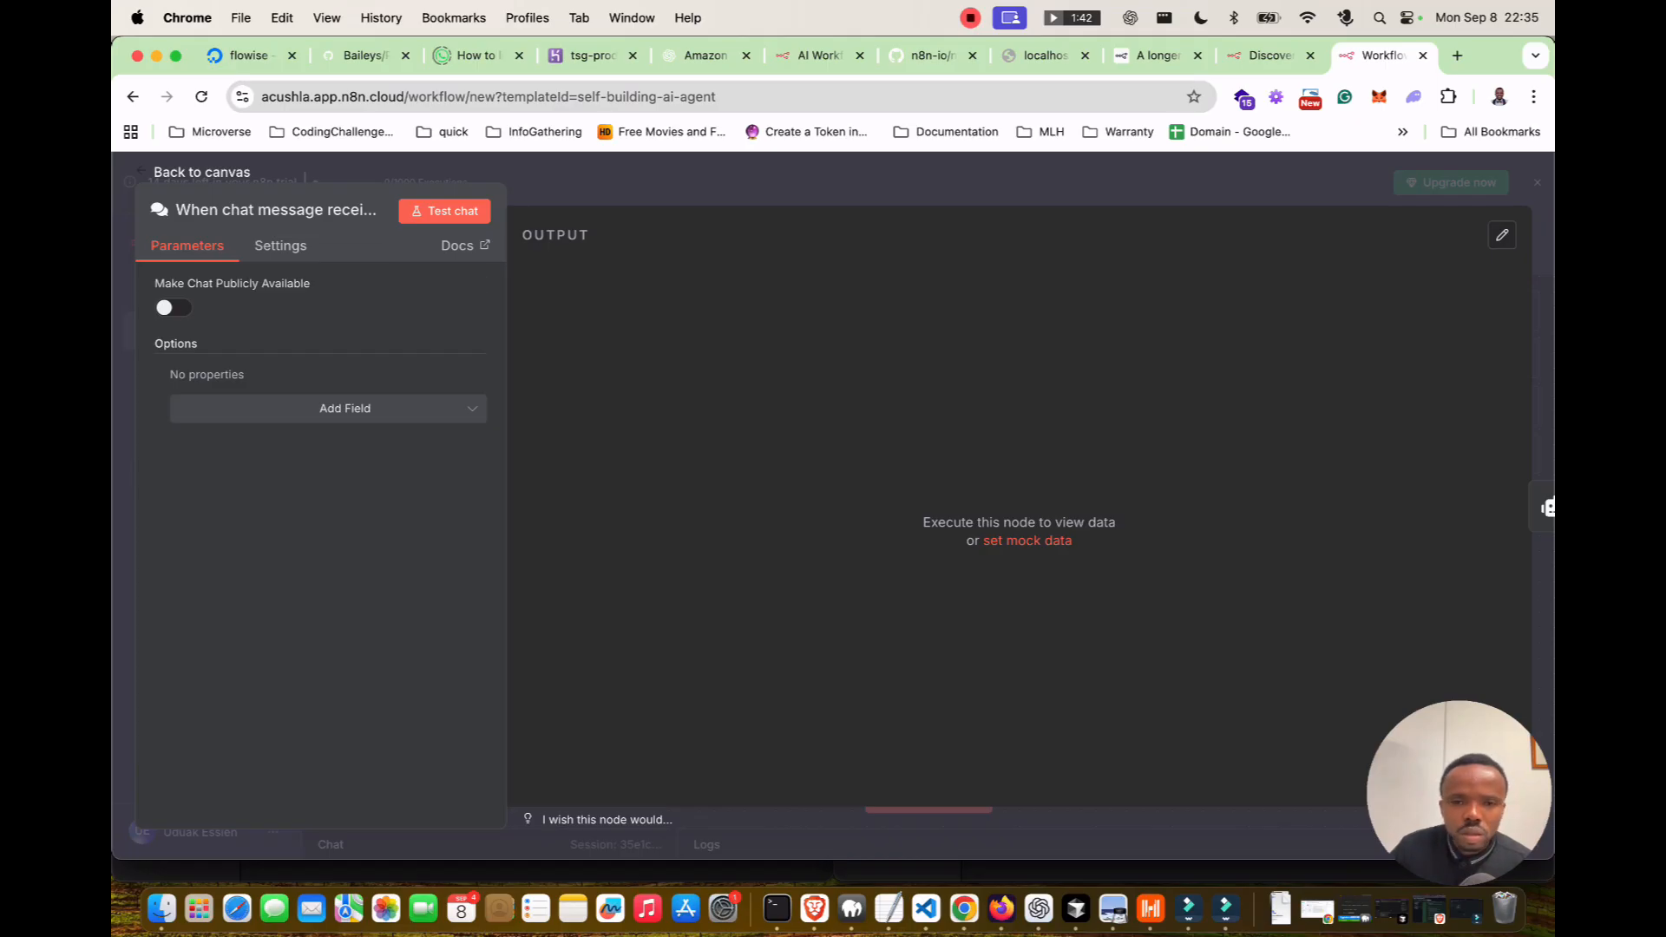
{"action": "key", "text": "Escape"}
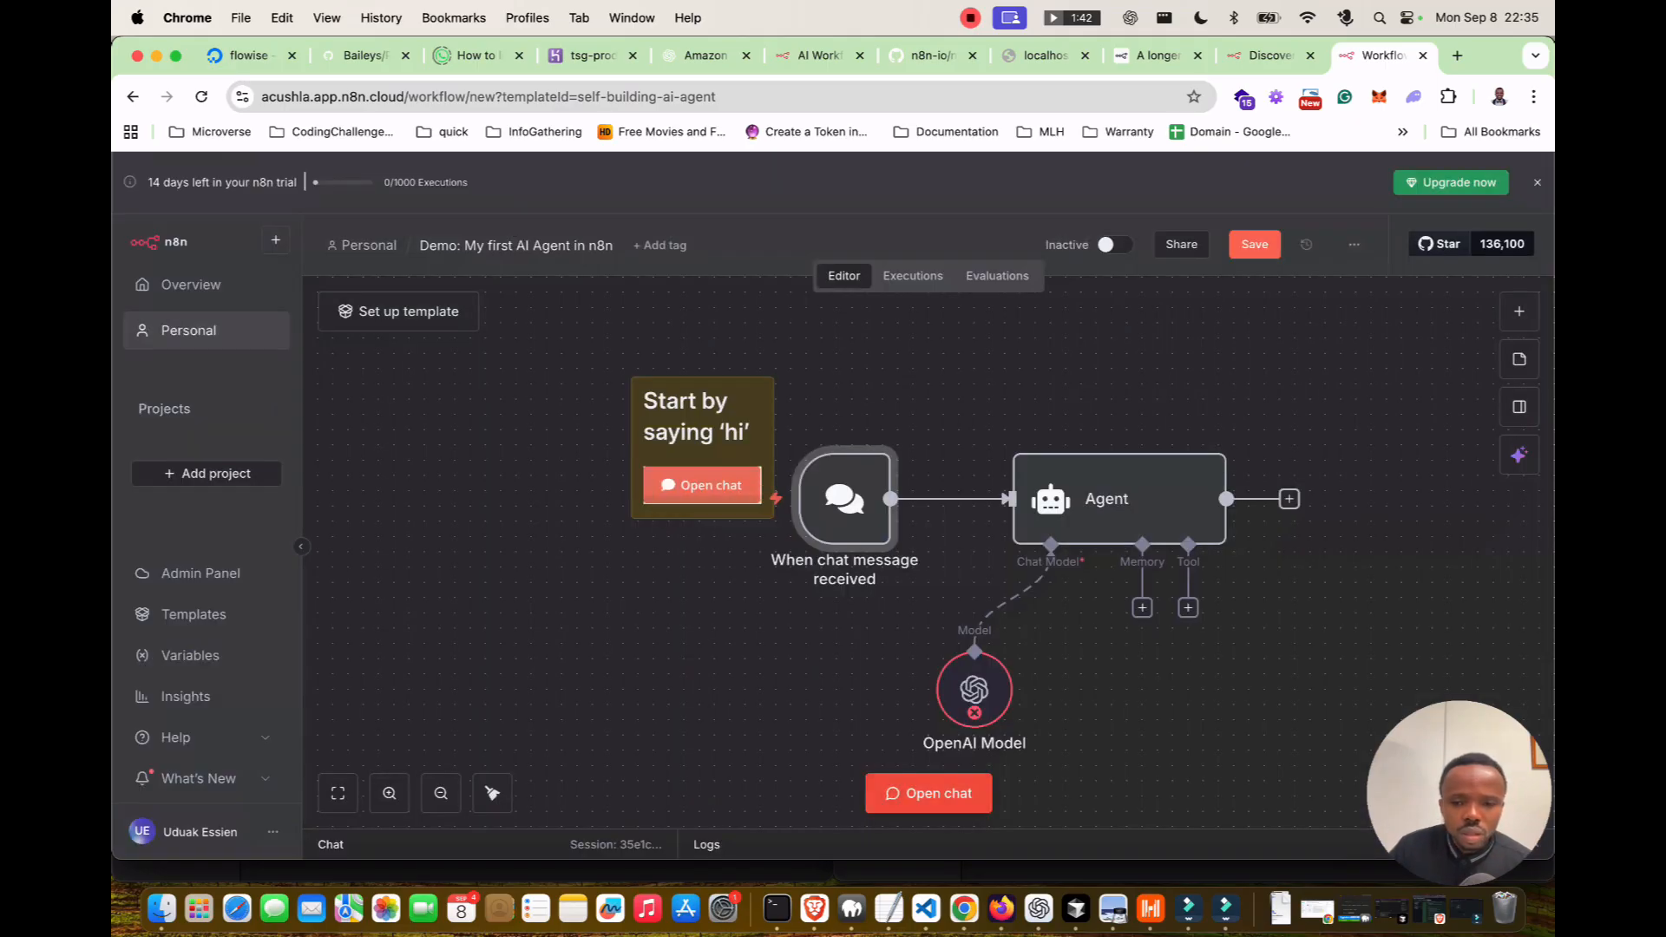
{"action": "left_click", "coordinate": [929, 793]}
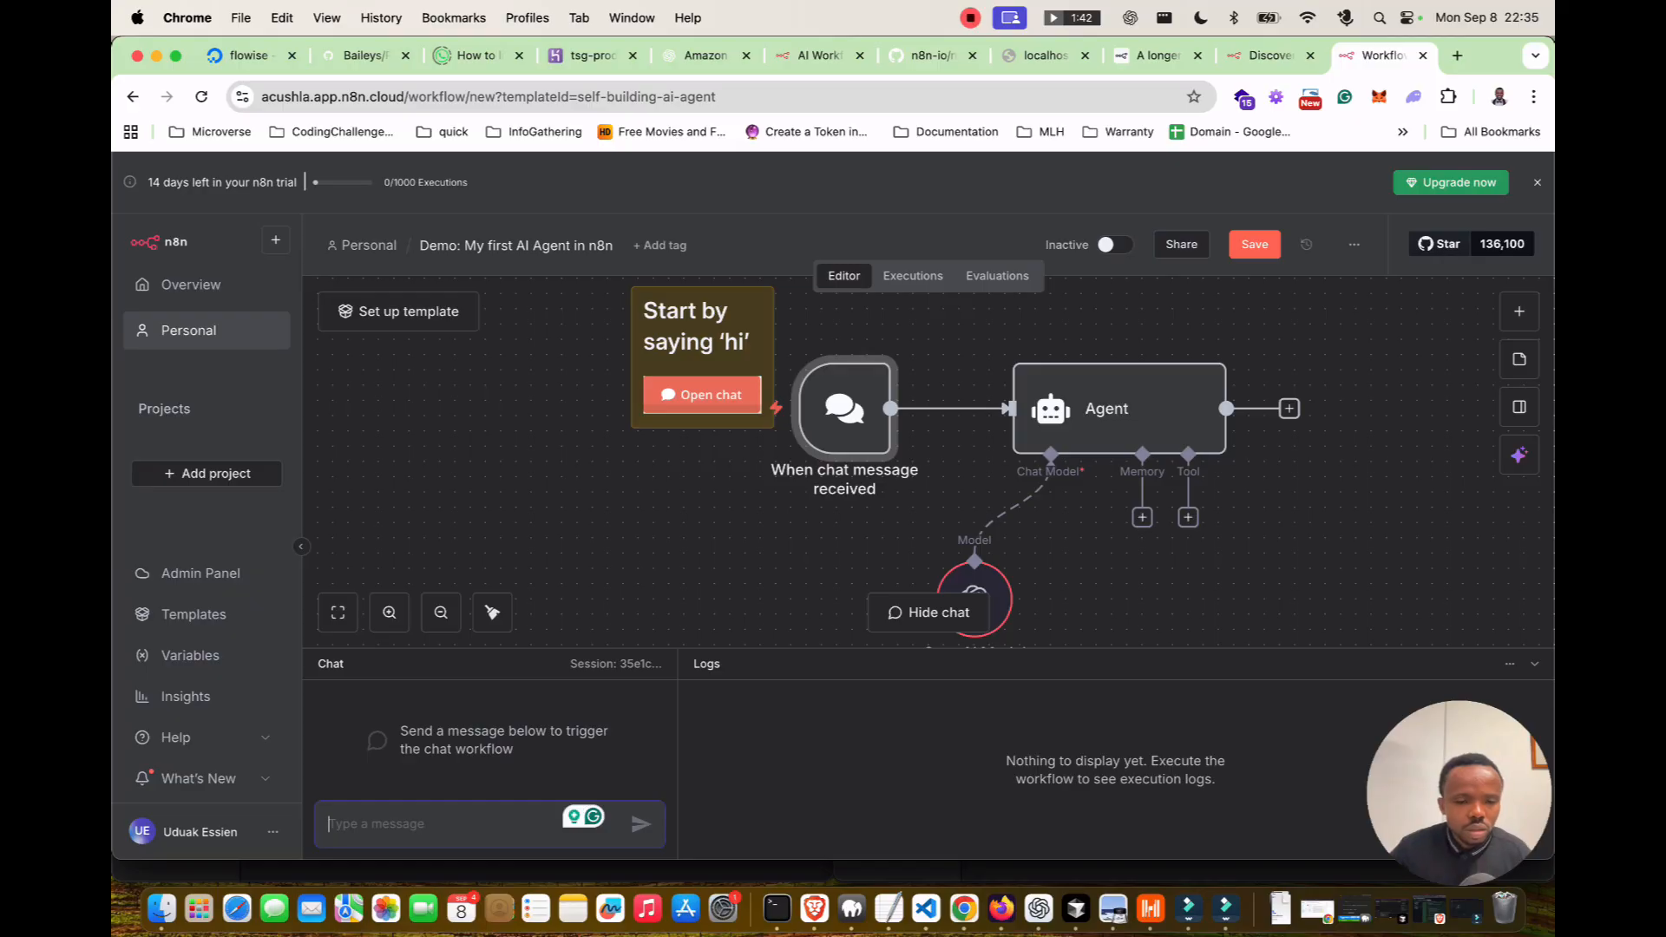
{"action": "type", "text": "hi"}
{"action": "key", "text": "Return"}
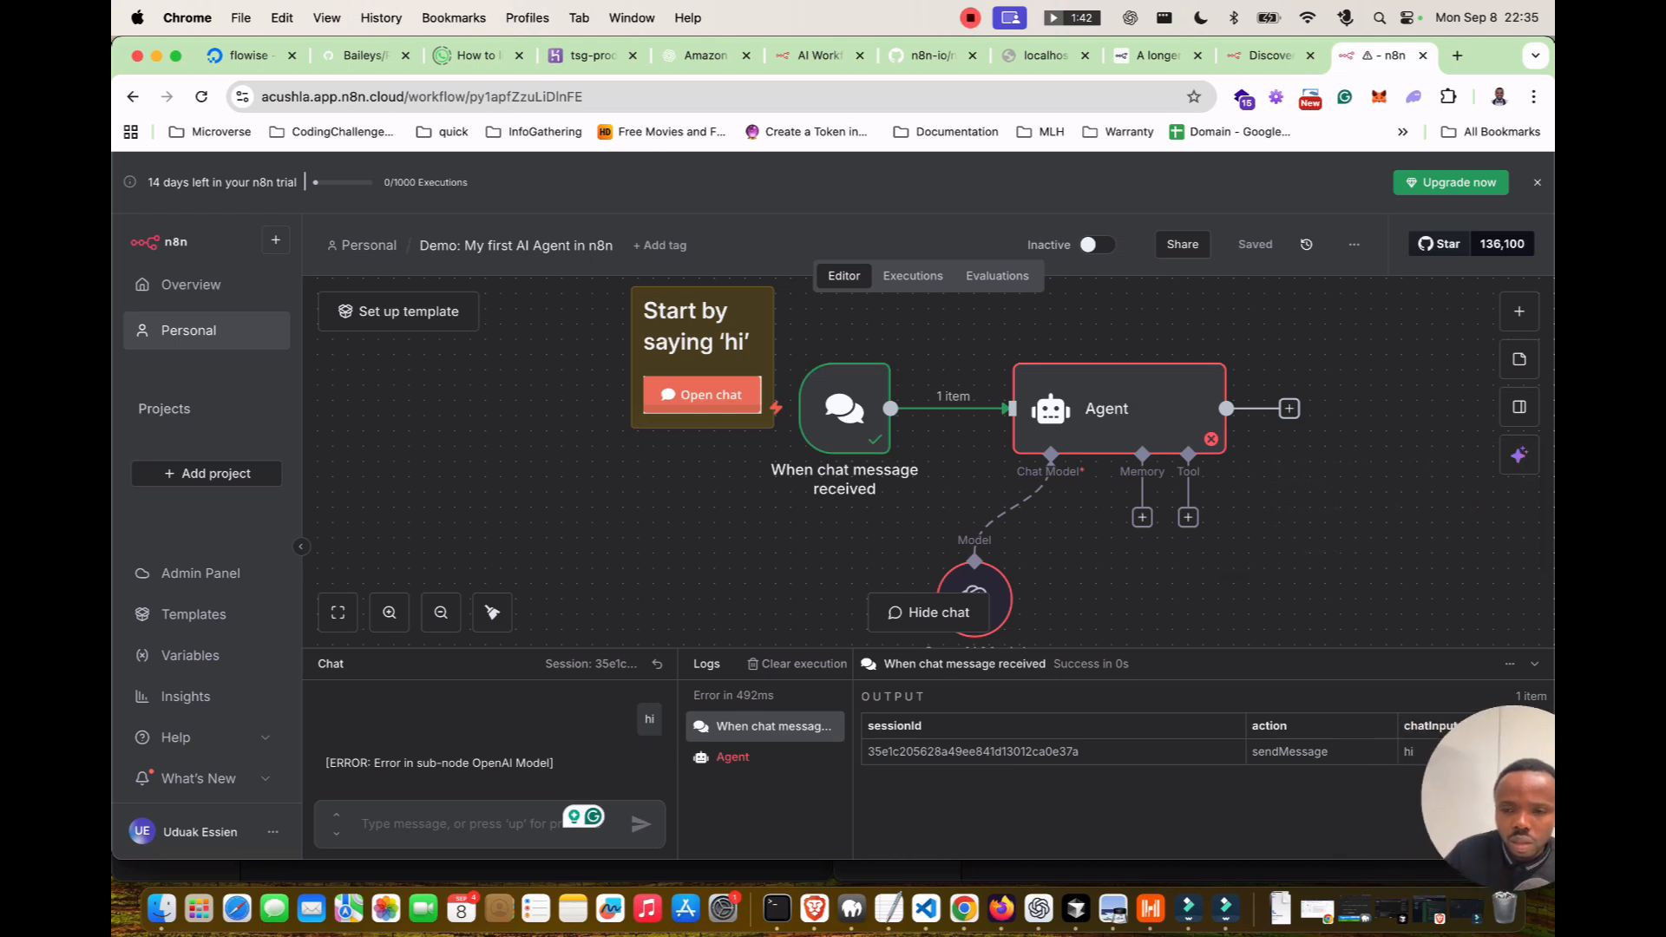
Review the Agent node's prompt in the full expression editor.
{"action": "double_click", "coordinate": [1106, 408]}
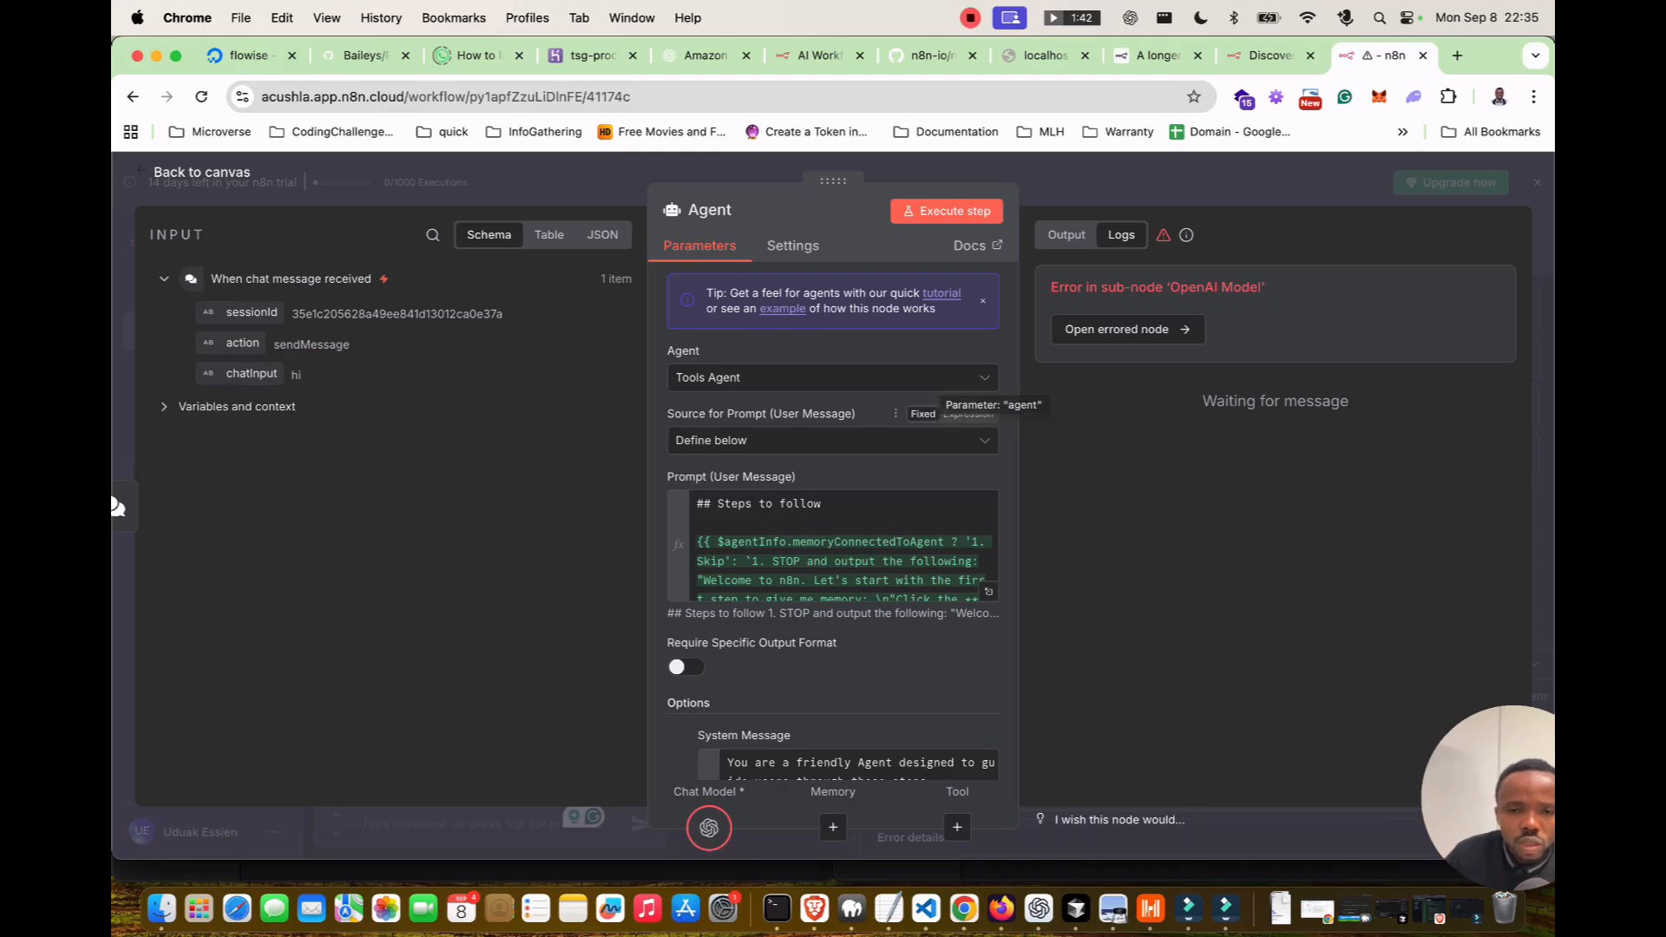
{"action": "scroll", "coordinate": [833, 546], "scroll_direction": "down", "scroll_amount": 2}
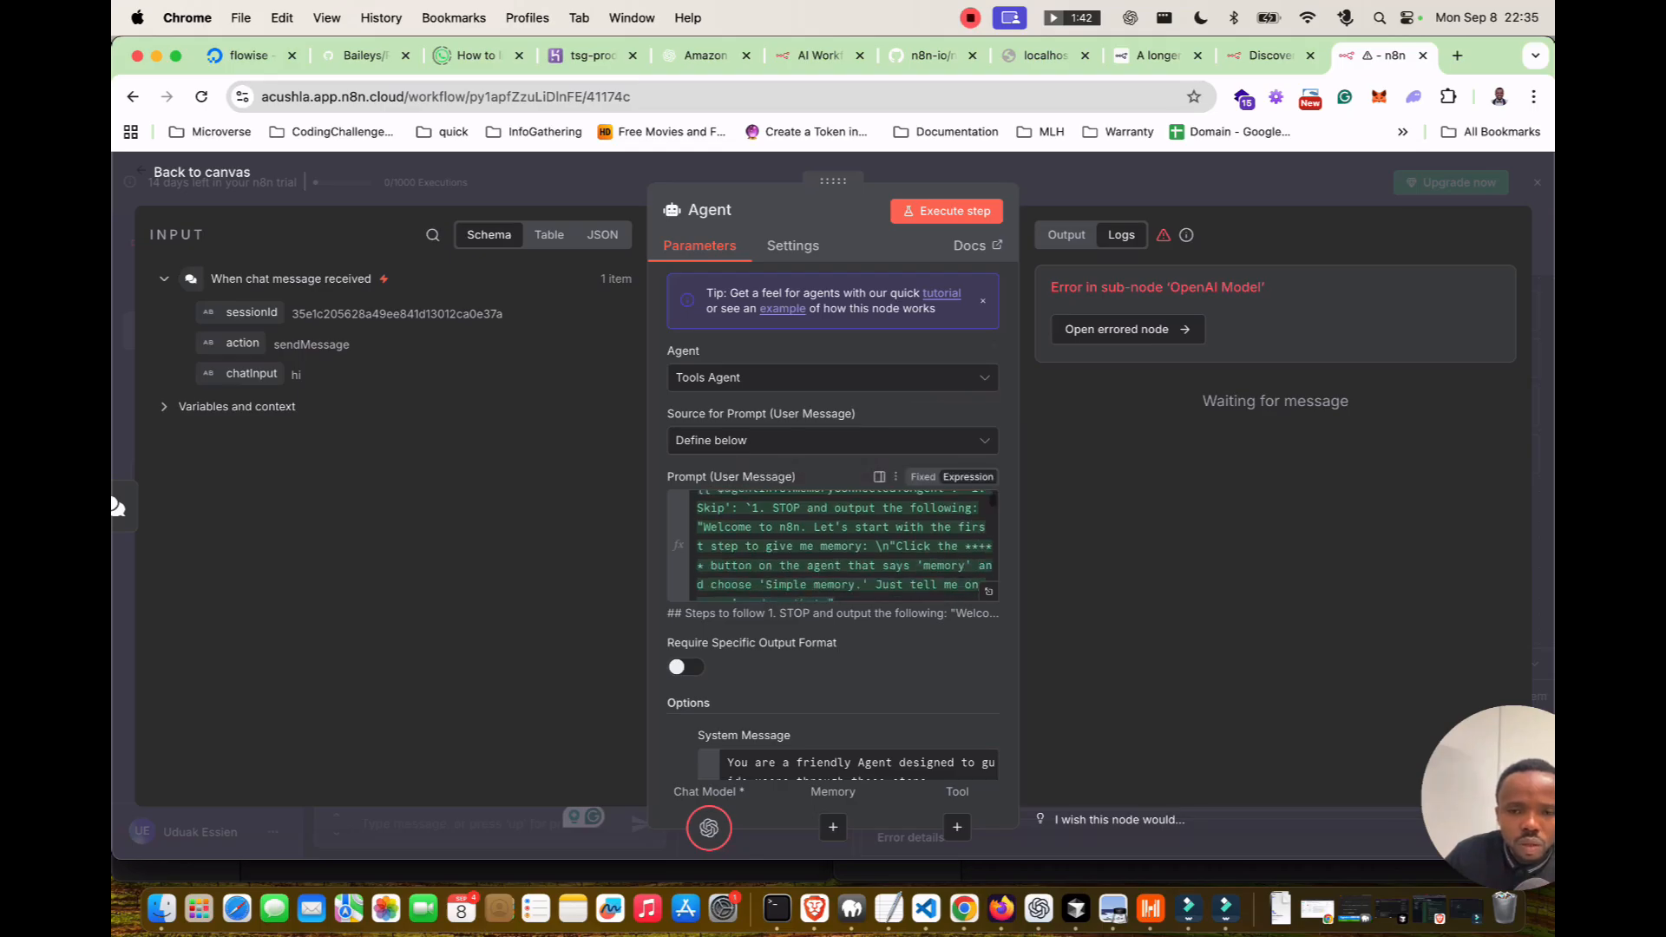
{"action": "left_click", "coordinate": [988, 591]}
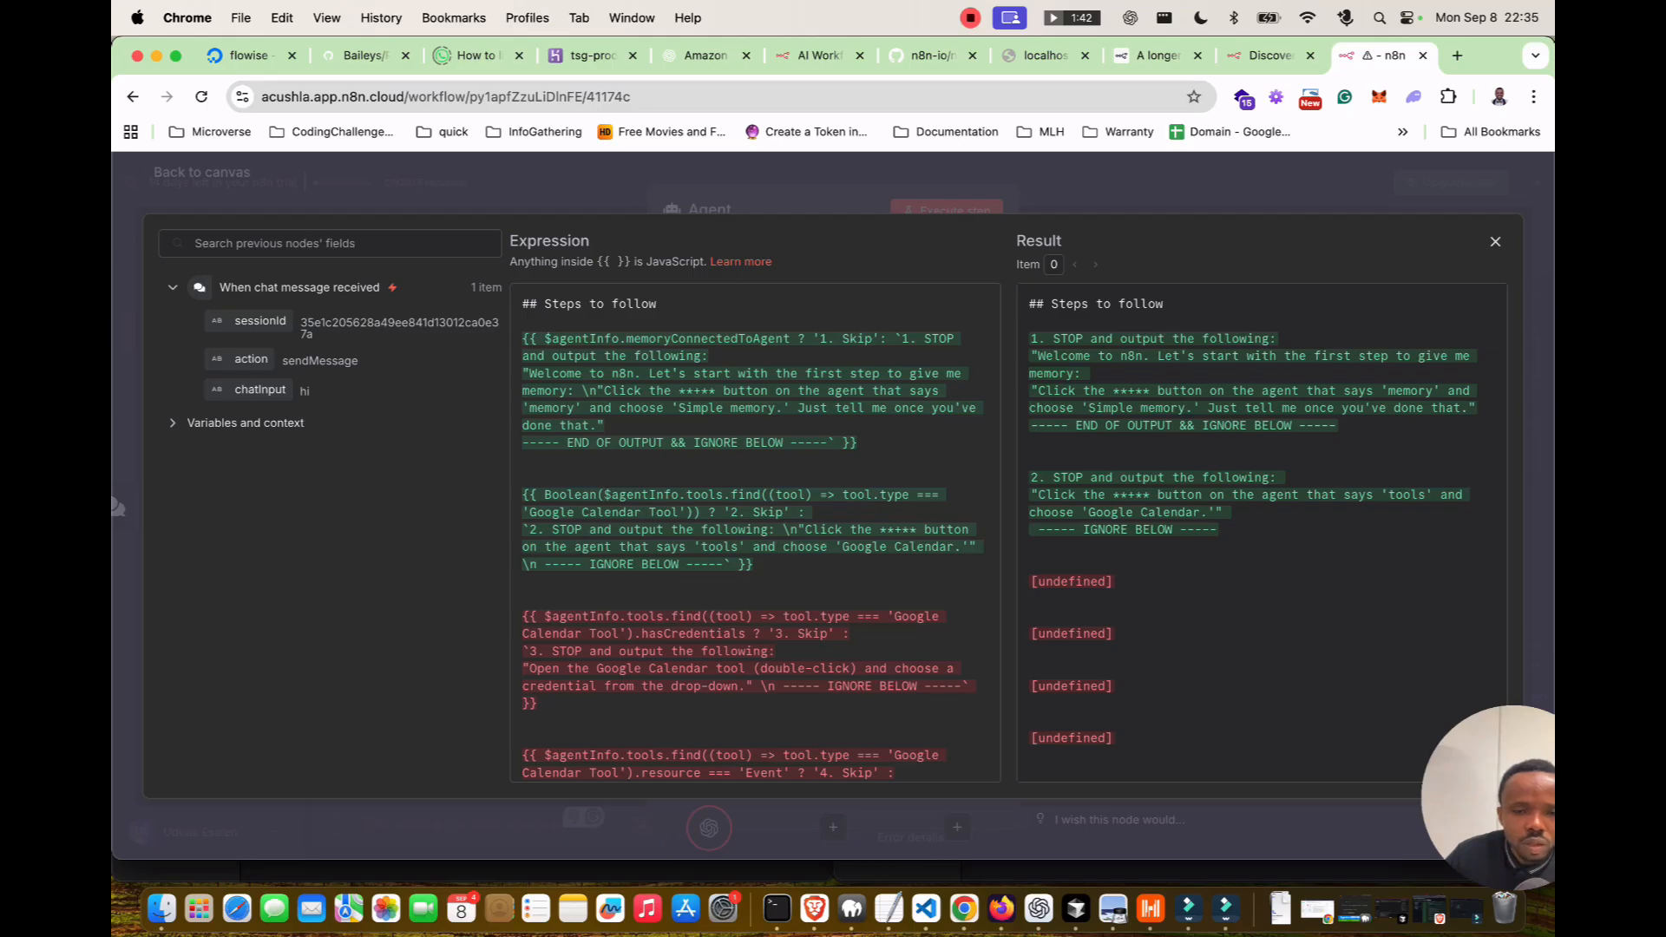
{"action": "scroll", "coordinate": [755, 534], "scroll_direction": "down", "scroll_amount": 5}
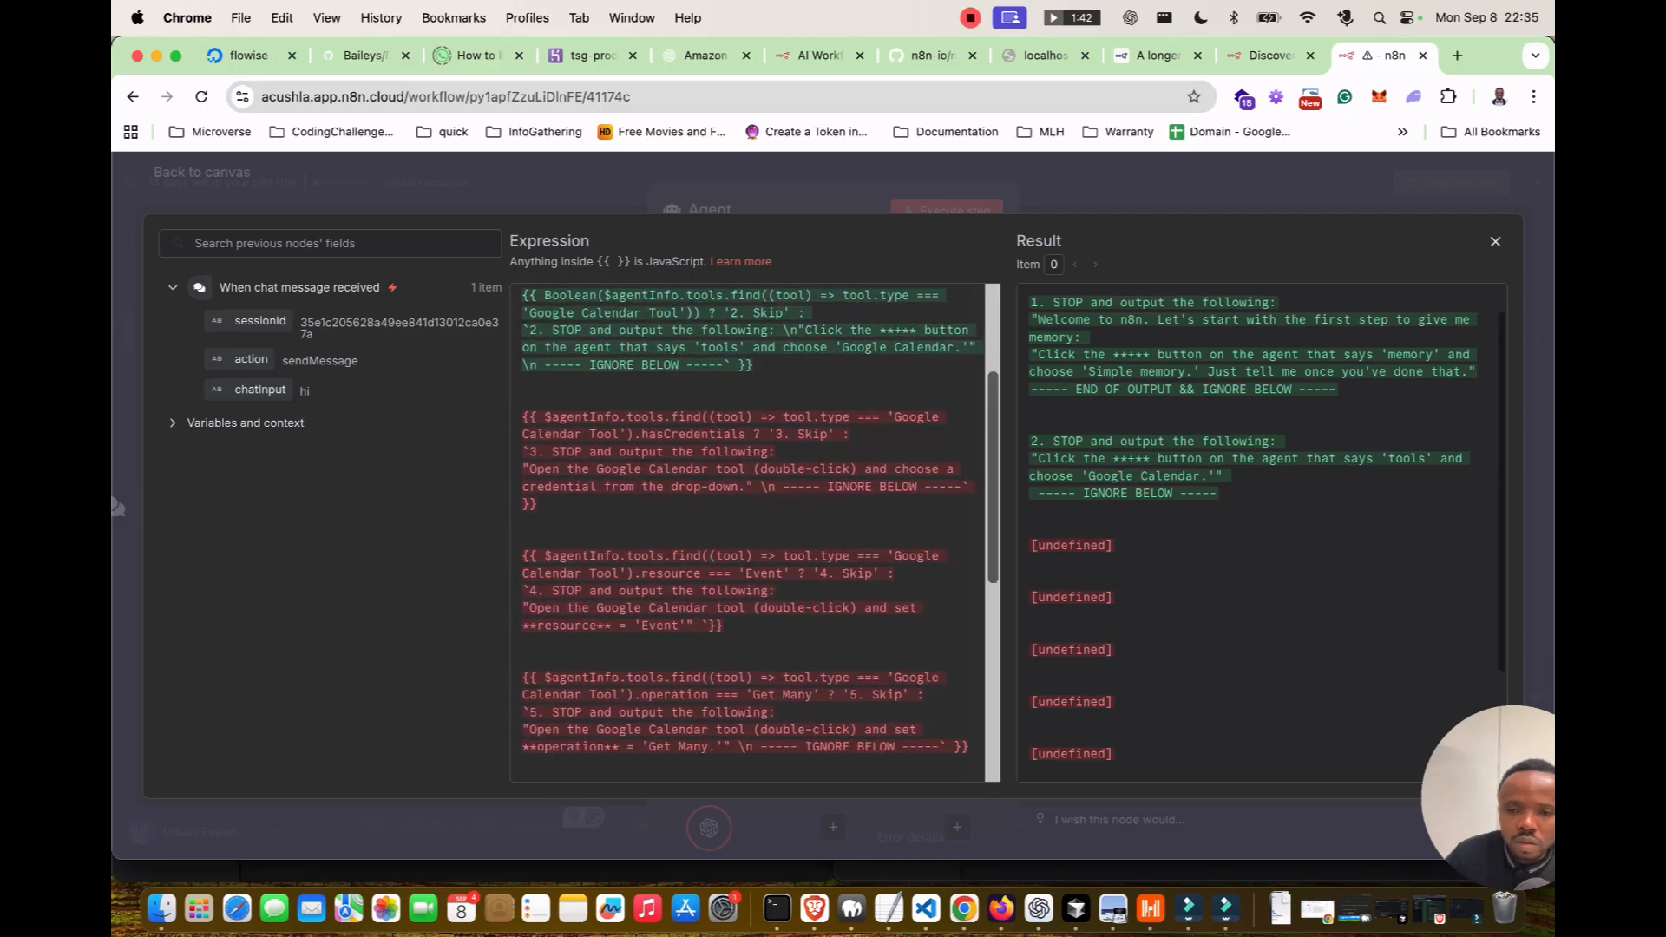
{"action": "scroll", "coordinate": [1260, 534], "scroll_direction": "down", "scroll_amount": 4}
{"action": "scroll", "coordinate": [1261, 534], "scroll_direction": "up", "scroll_amount": 5}
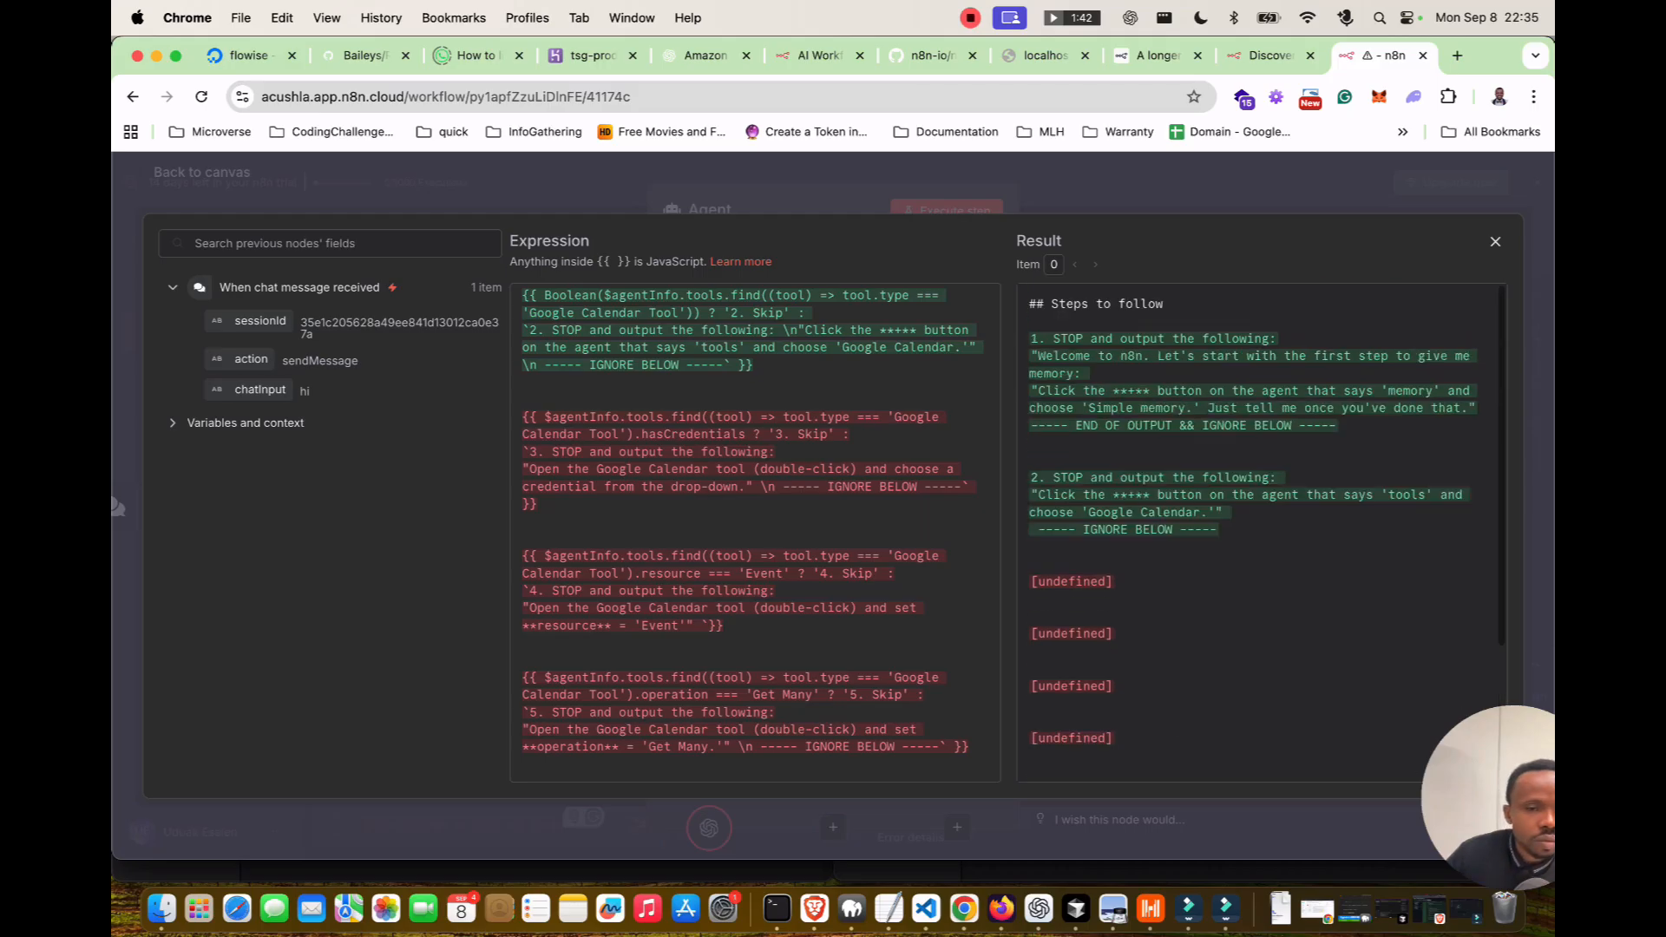
Check the Agent's Settings and bring up the OpenAI Model sub-node with no credential selected.
{"action": "key", "text": "Escape"}
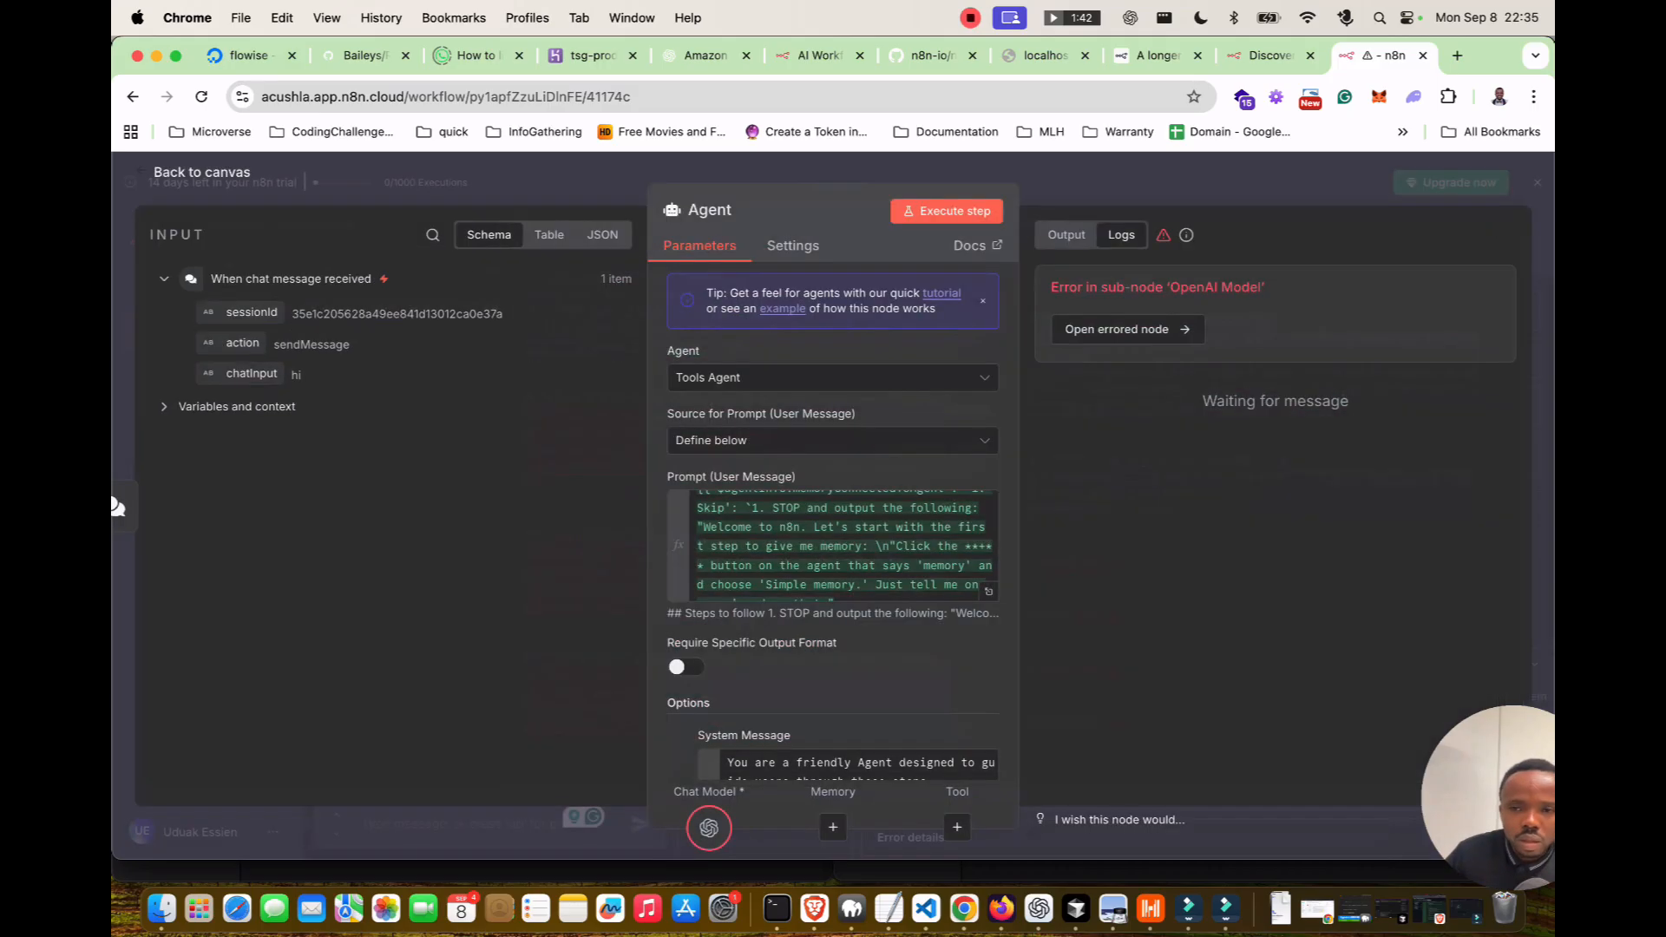
{"action": "left_click", "coordinate": [793, 246]}
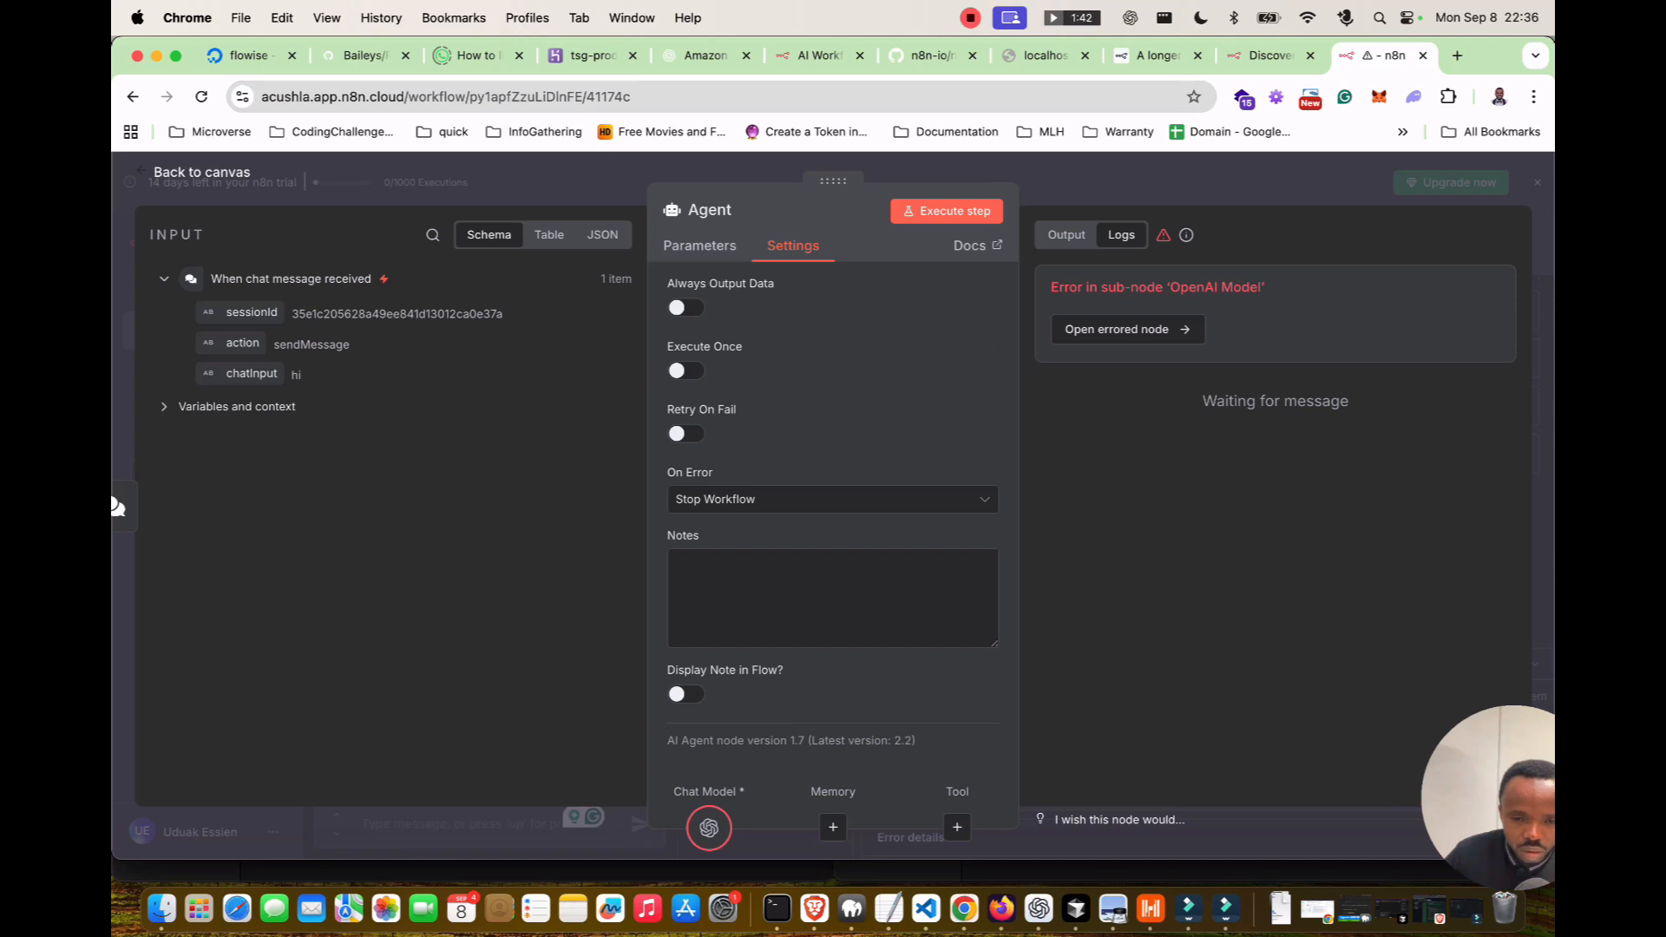
{"action": "left_click", "coordinate": [709, 828]}
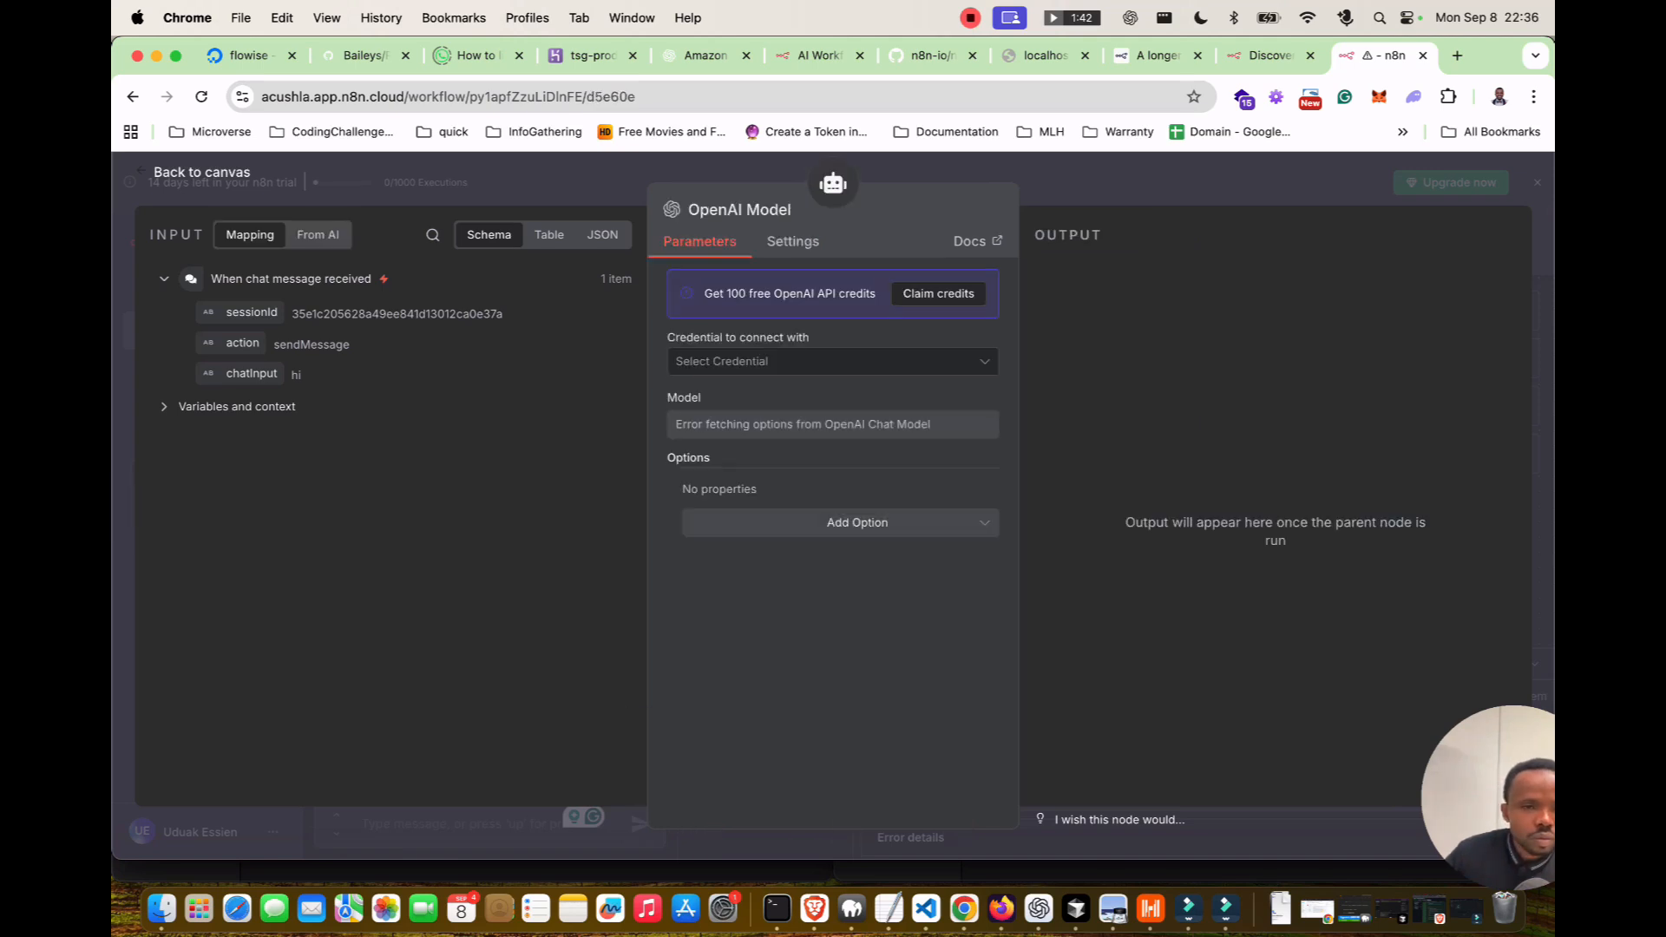
Move the OpenAI Model node under Chat Model and claim n8n's free OpenAI credits for gpt-4o-mini.
{"action": "key", "text": "Escape"}
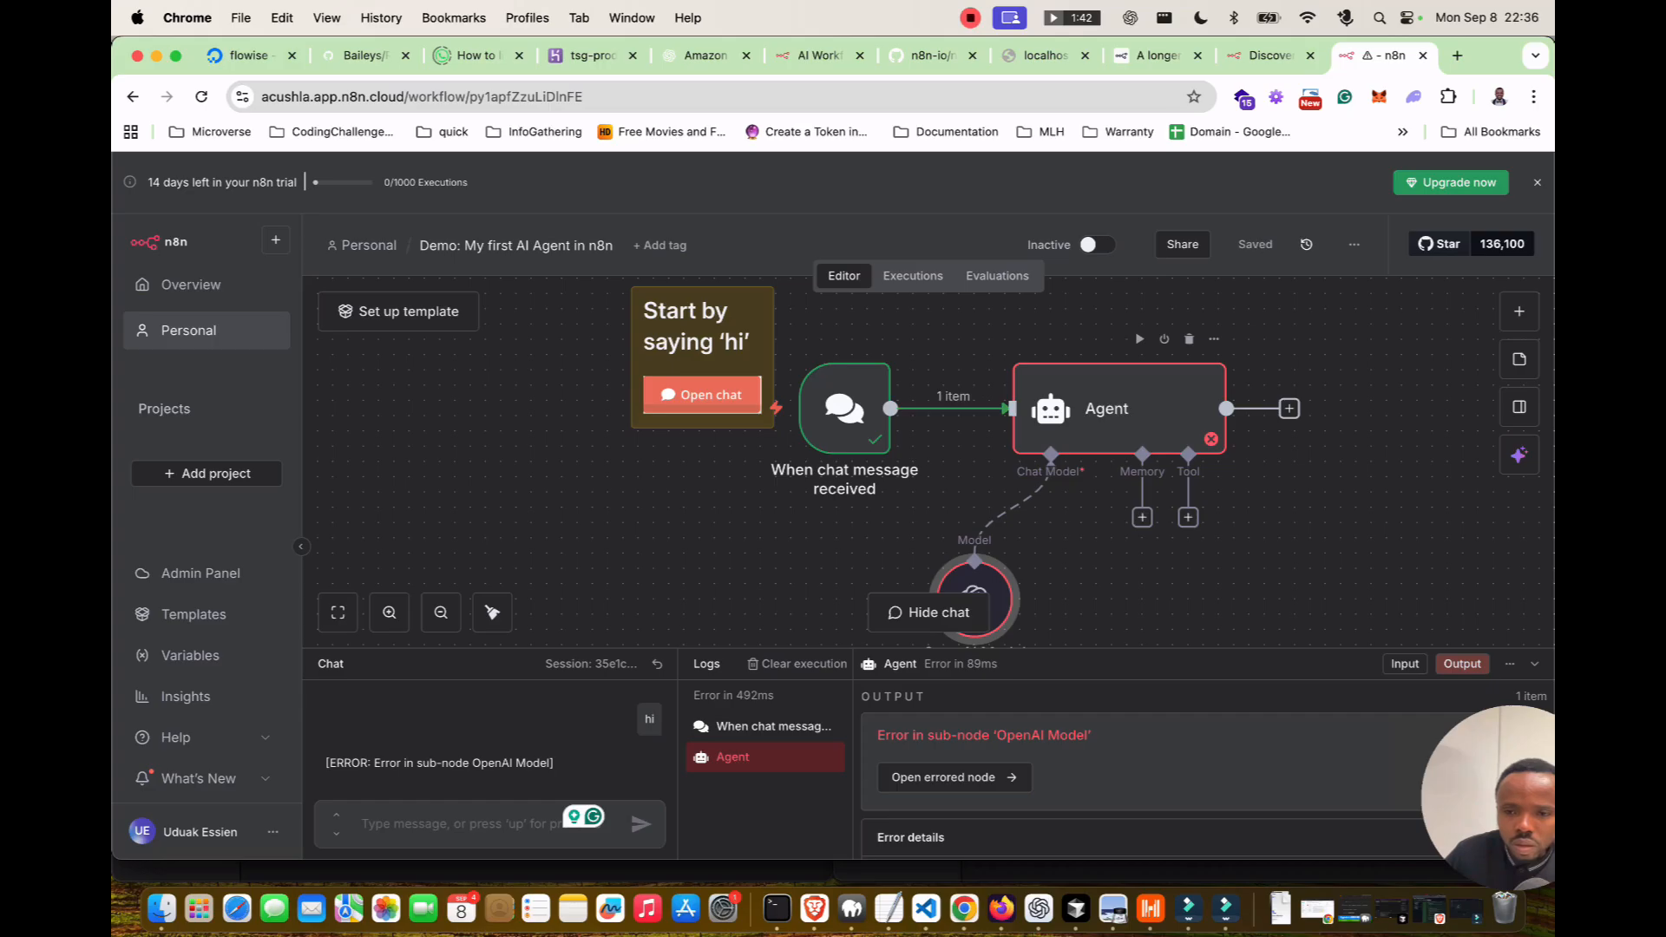
{"action": "left_click_drag", "start_coordinate": [985, 584], "coordinate": [1046, 539]}
{"action": "double_click", "coordinate": [1044, 544]}
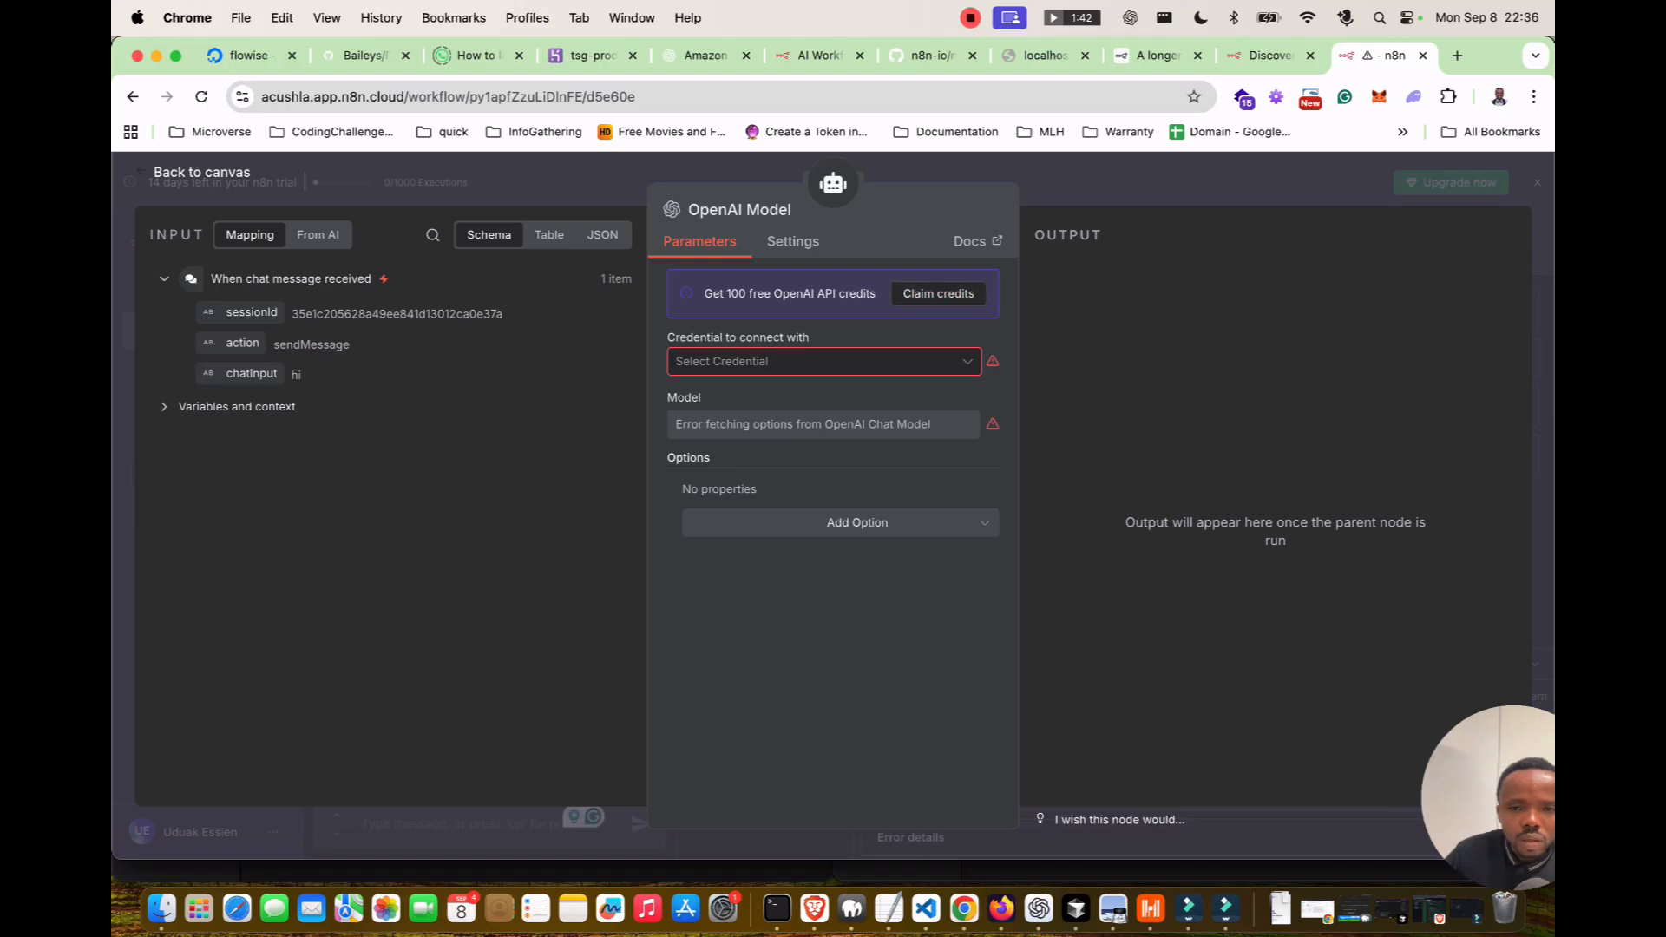
{"action": "left_click", "coordinate": [938, 293]}
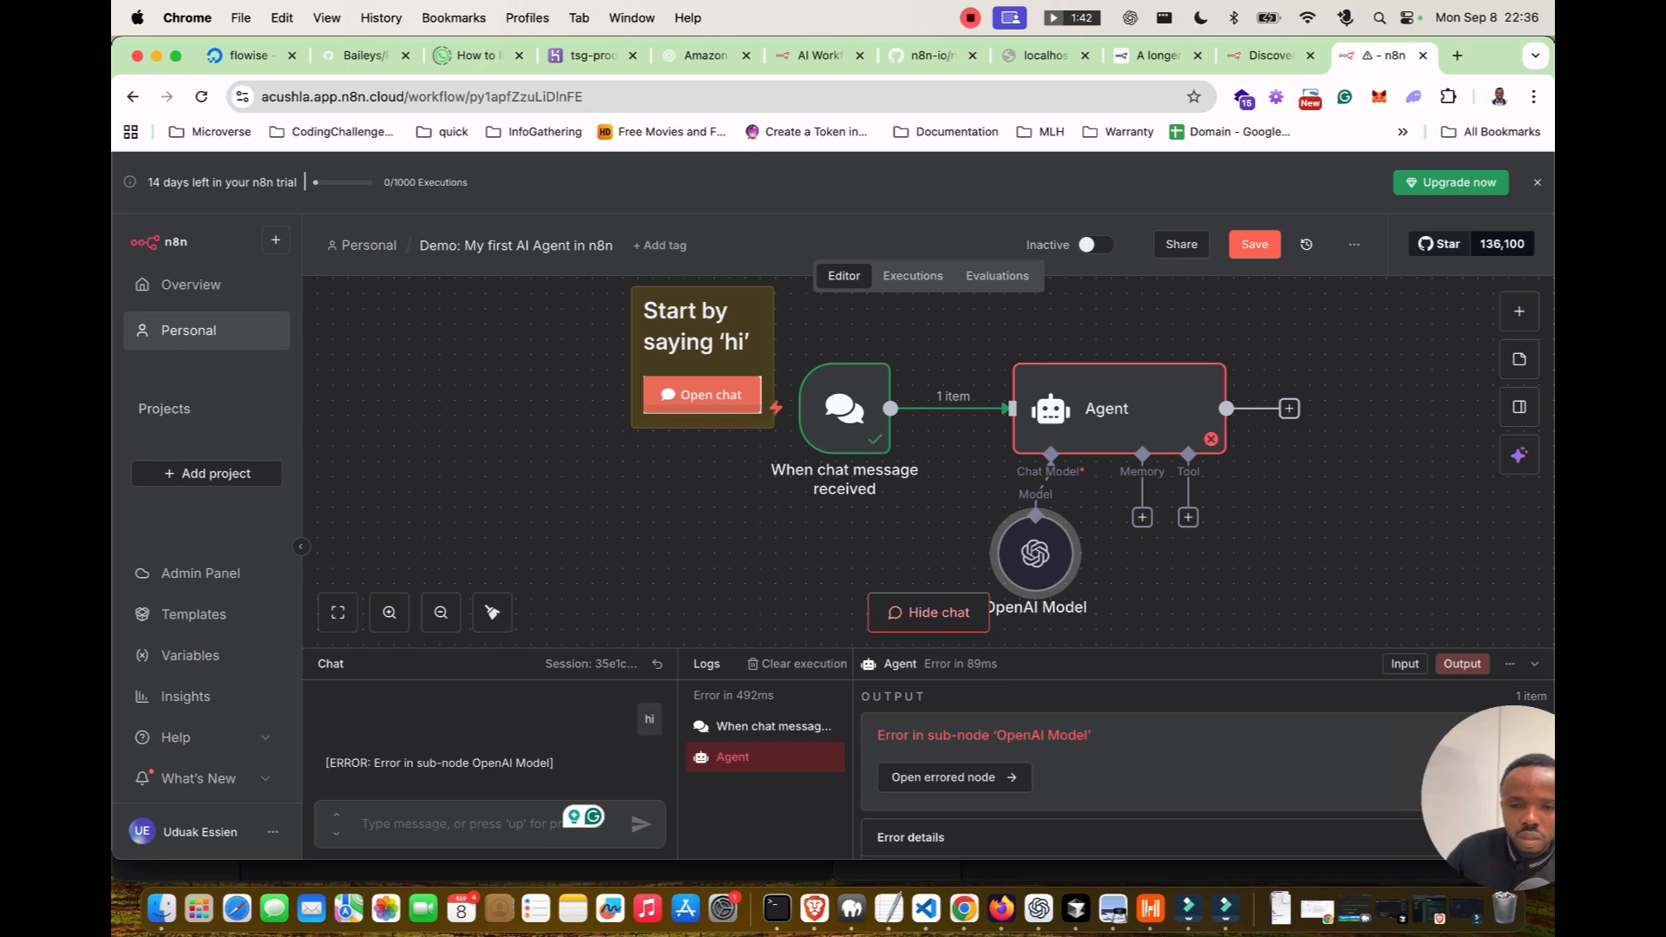
Collapse the chat panel and view the chat trigger's 'hi' output as a schema.
{"action": "left_click", "coordinate": [929, 612]}
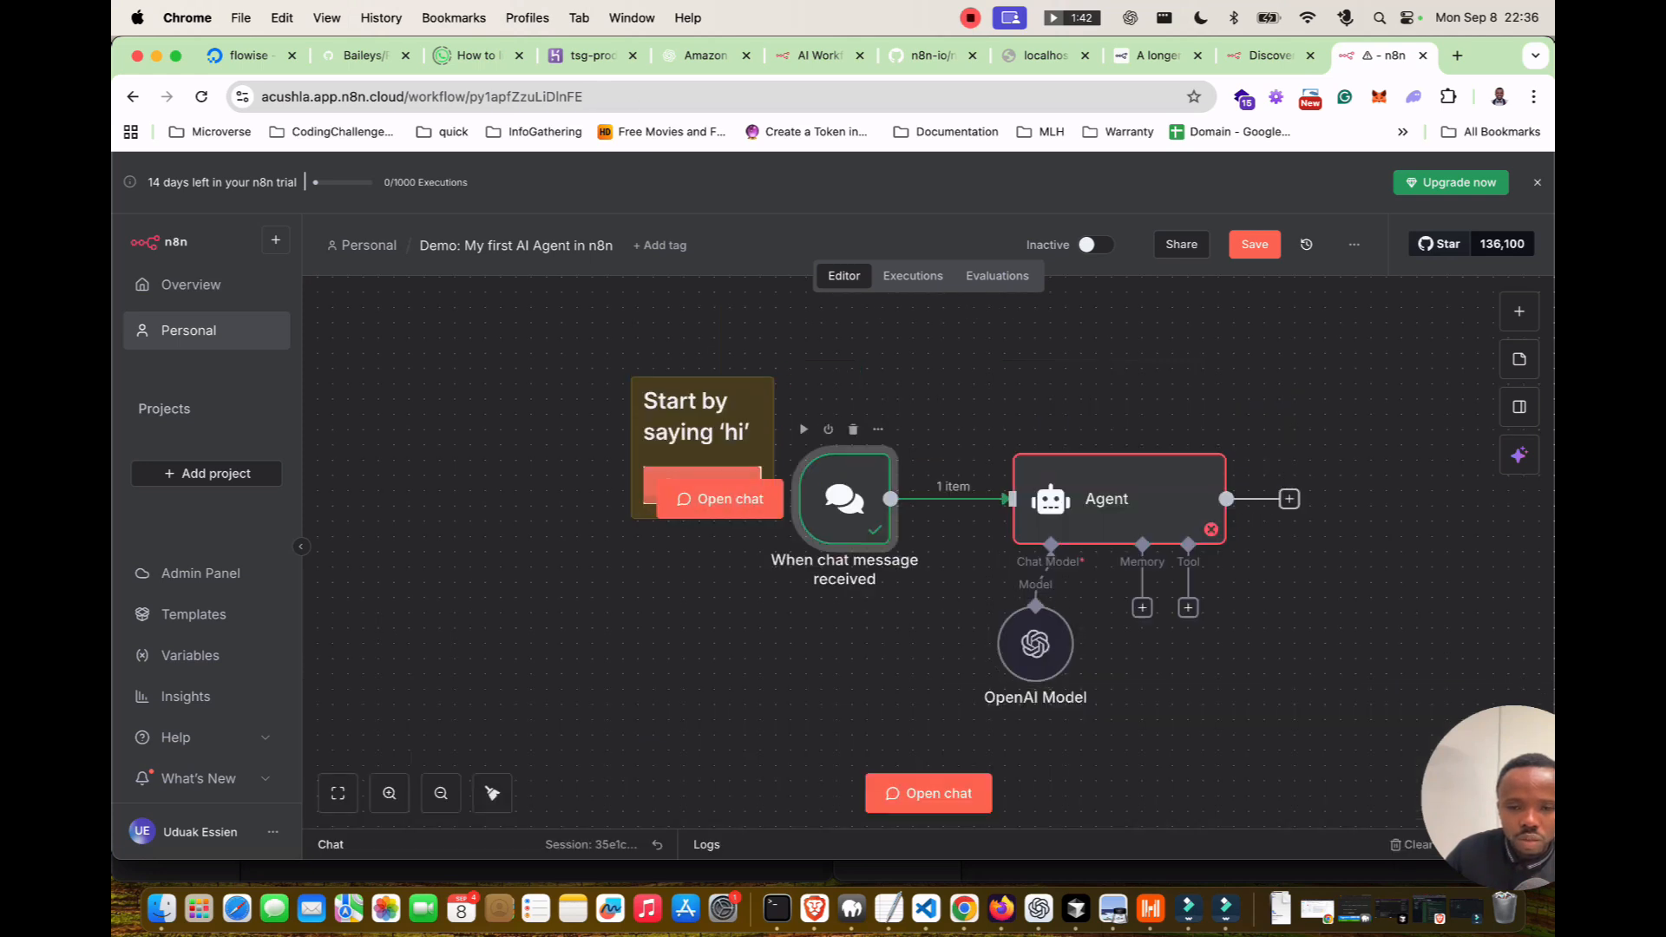
{"action": "double_click", "coordinate": [842, 499]}
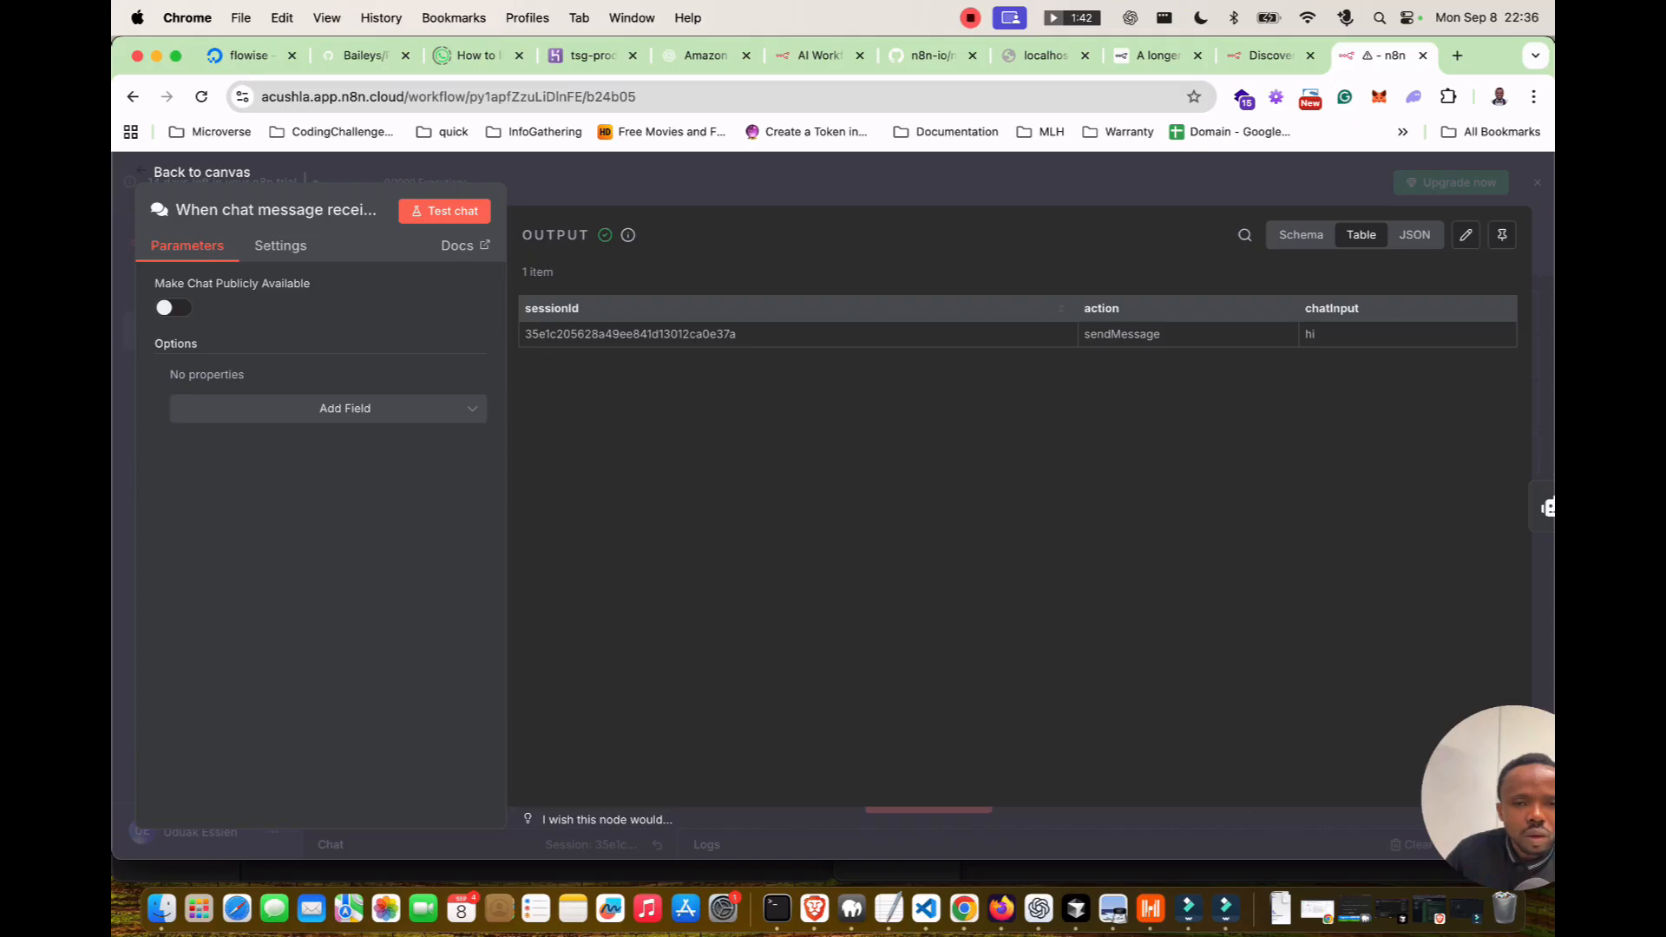
{"action": "left_click", "coordinate": [1301, 234]}
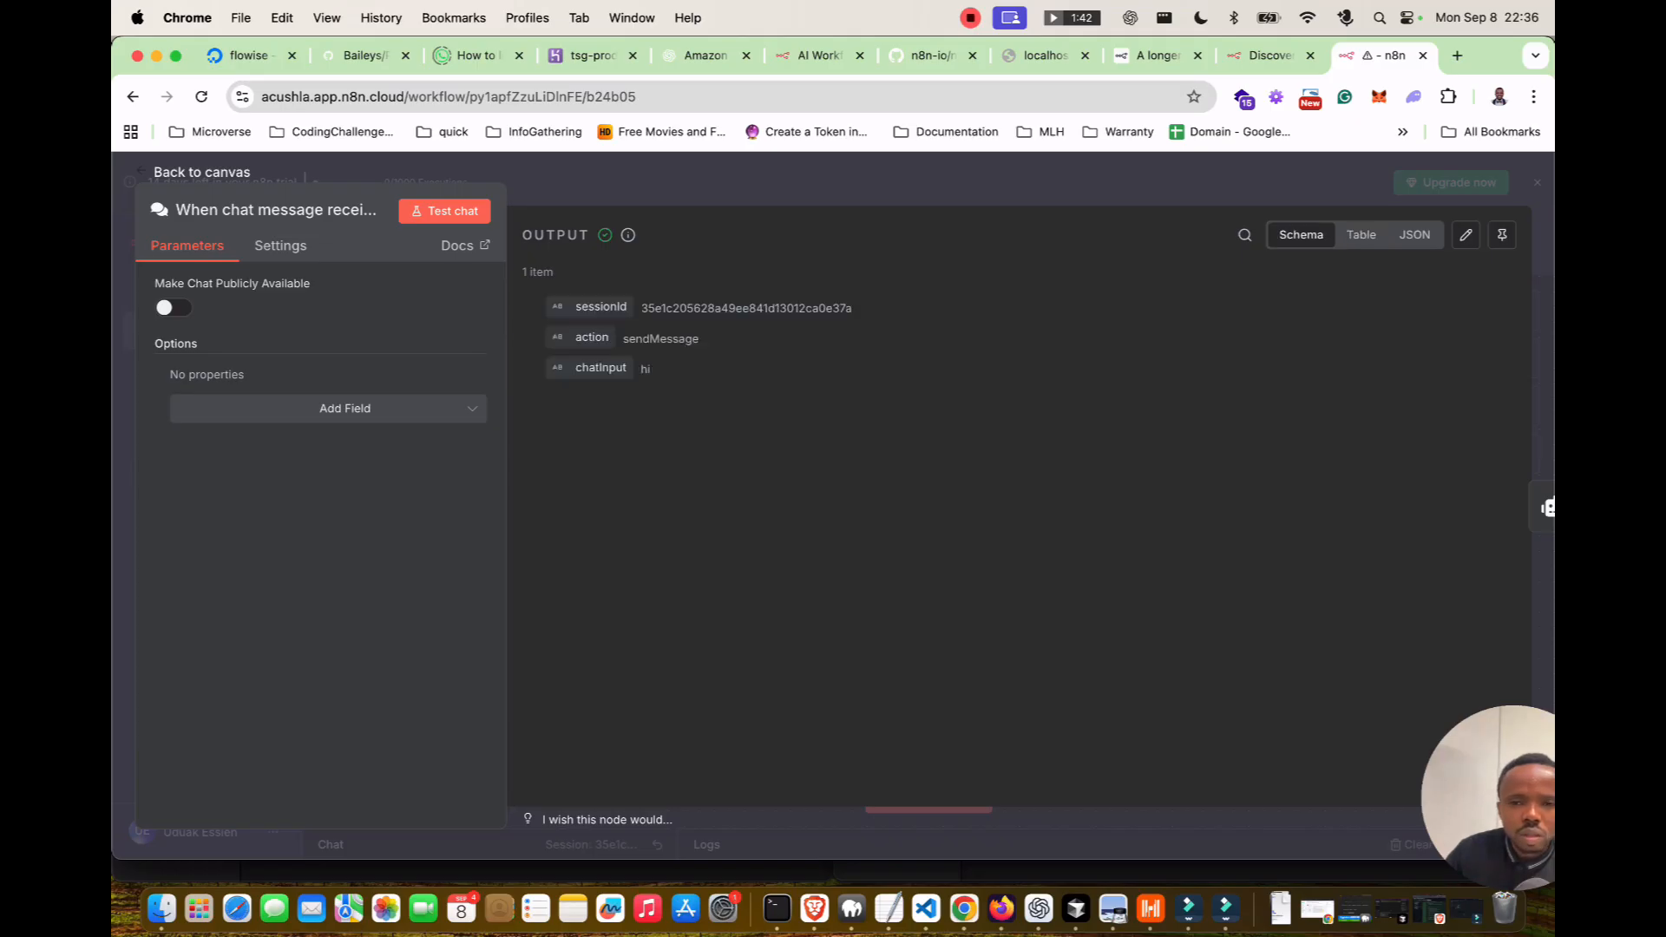
Compare the trigger output as table, JSON and schema, check its Settings, then return to the canvas.
{"action": "left_click", "coordinate": [1361, 234]}
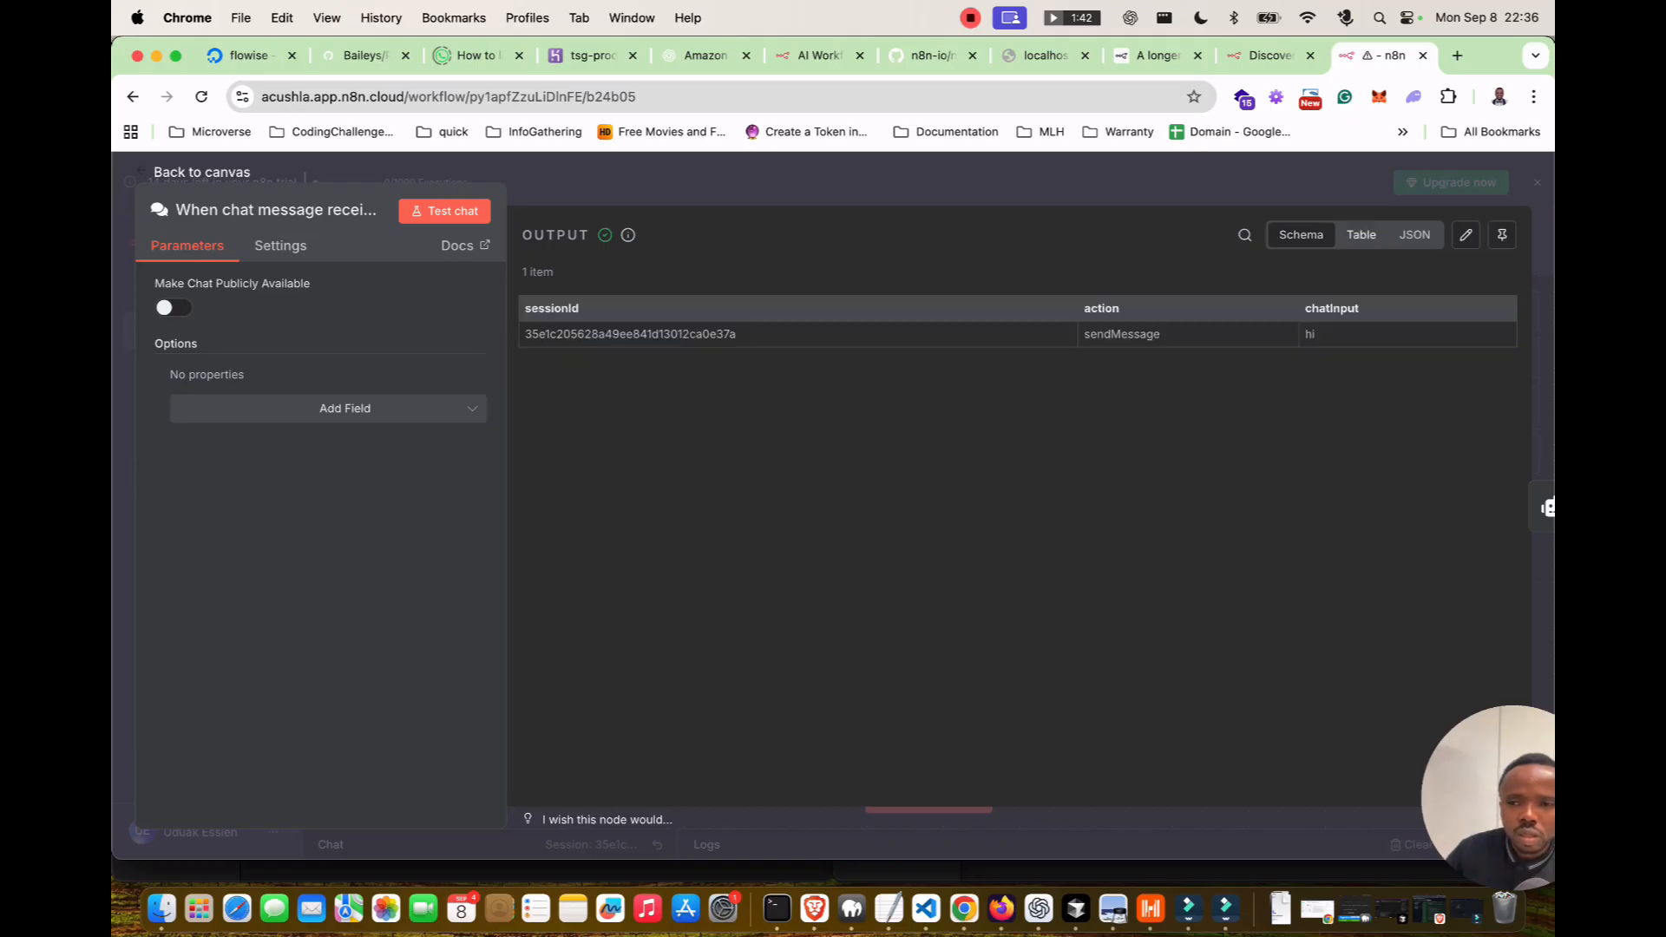
{"action": "left_click", "coordinate": [1414, 235]}
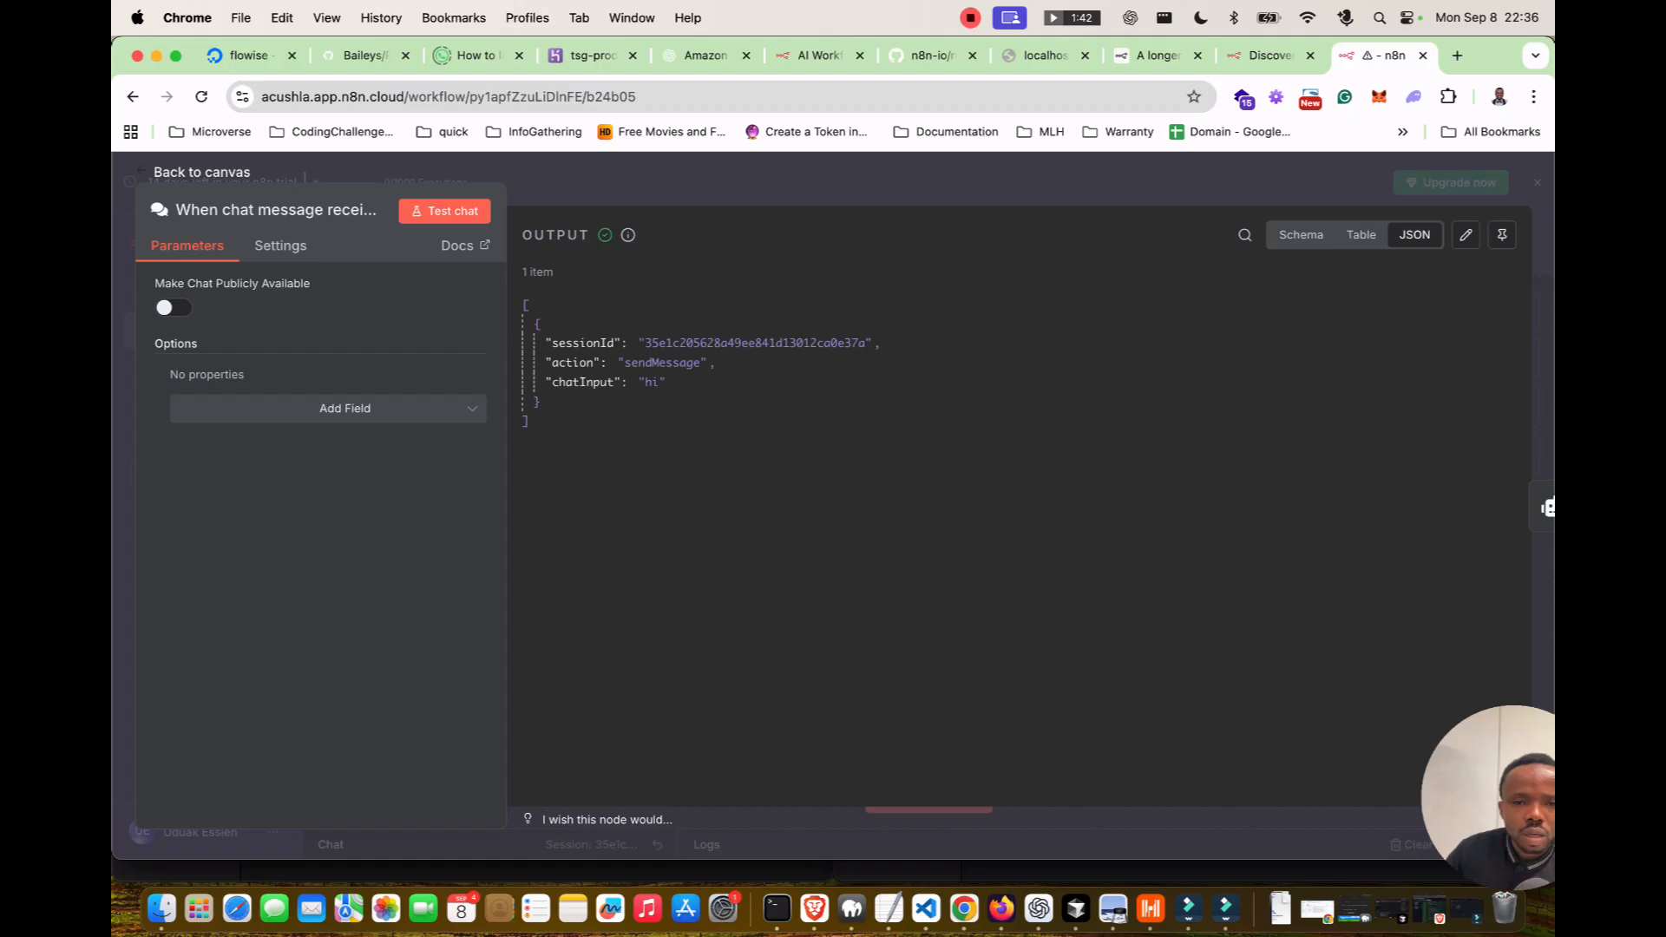
{"action": "left_click", "coordinate": [1360, 234]}
{"action": "left_click", "coordinate": [1300, 234]}
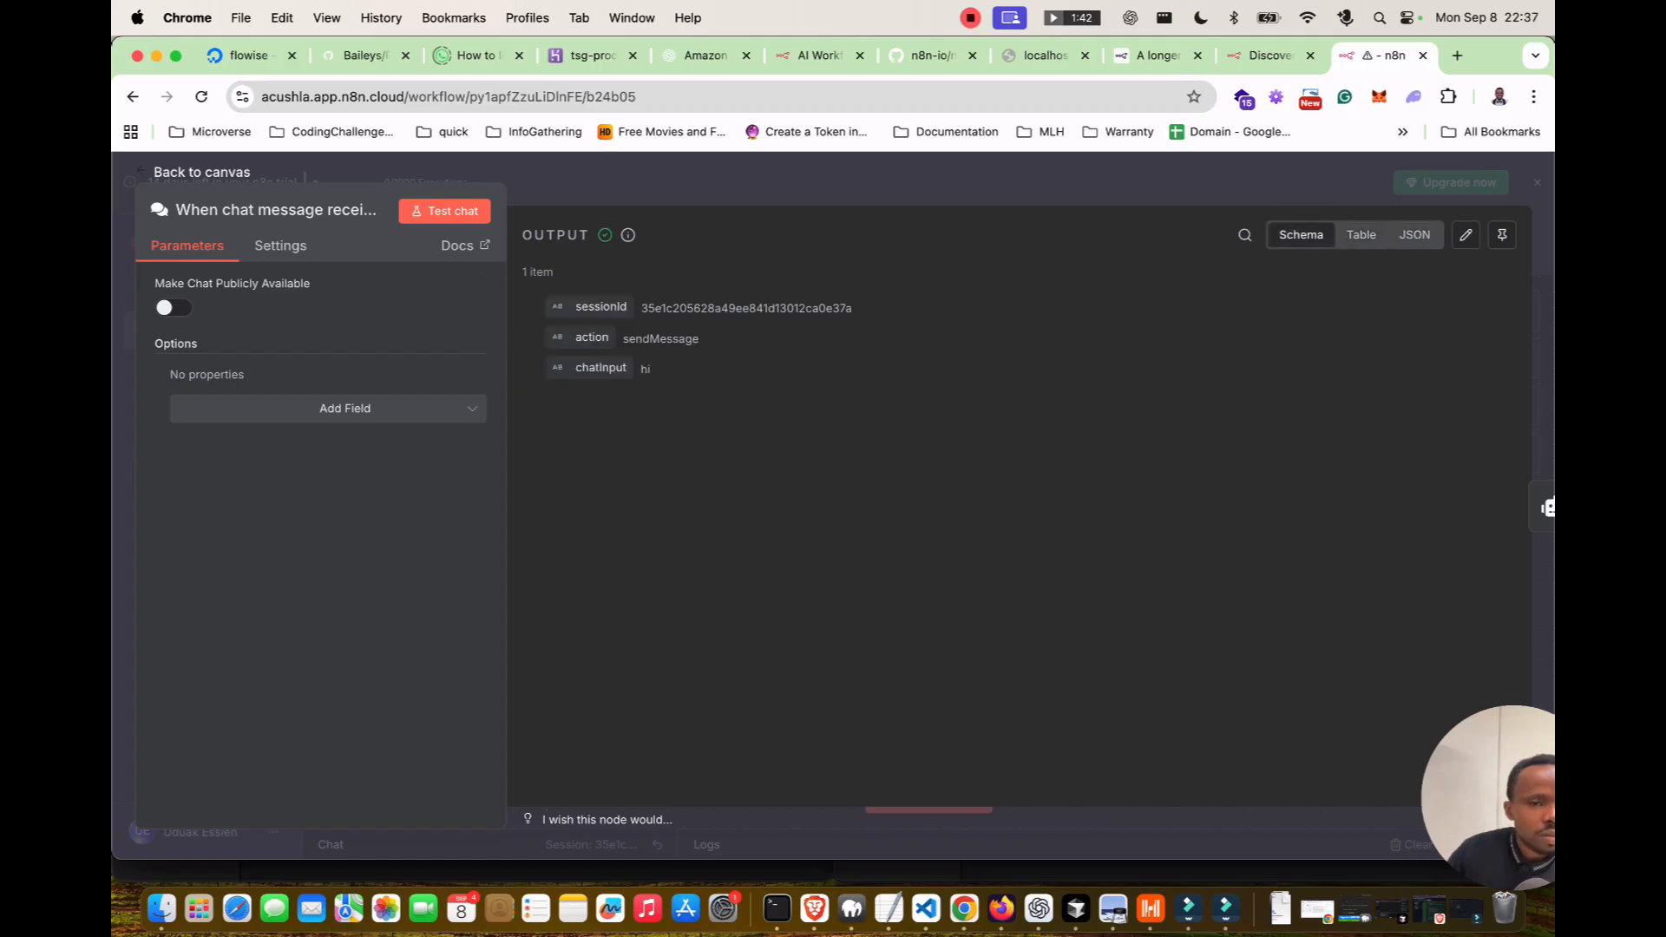
{"action": "left_click", "coordinate": [281, 245]}
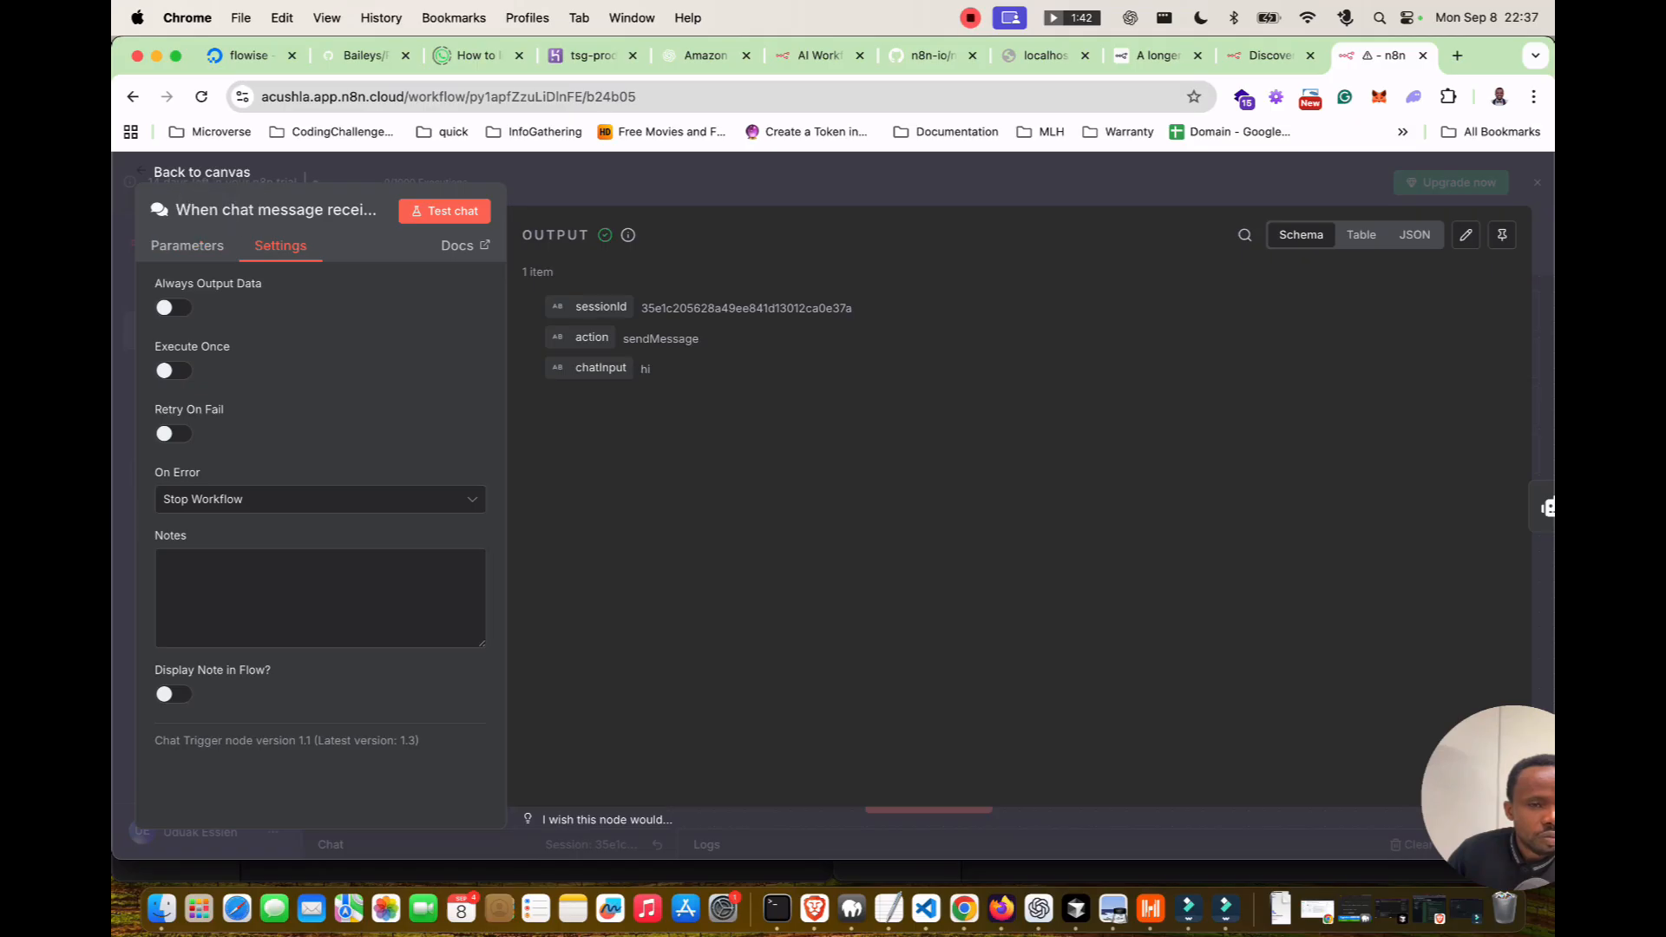
{"action": "left_click", "coordinate": [201, 172]}
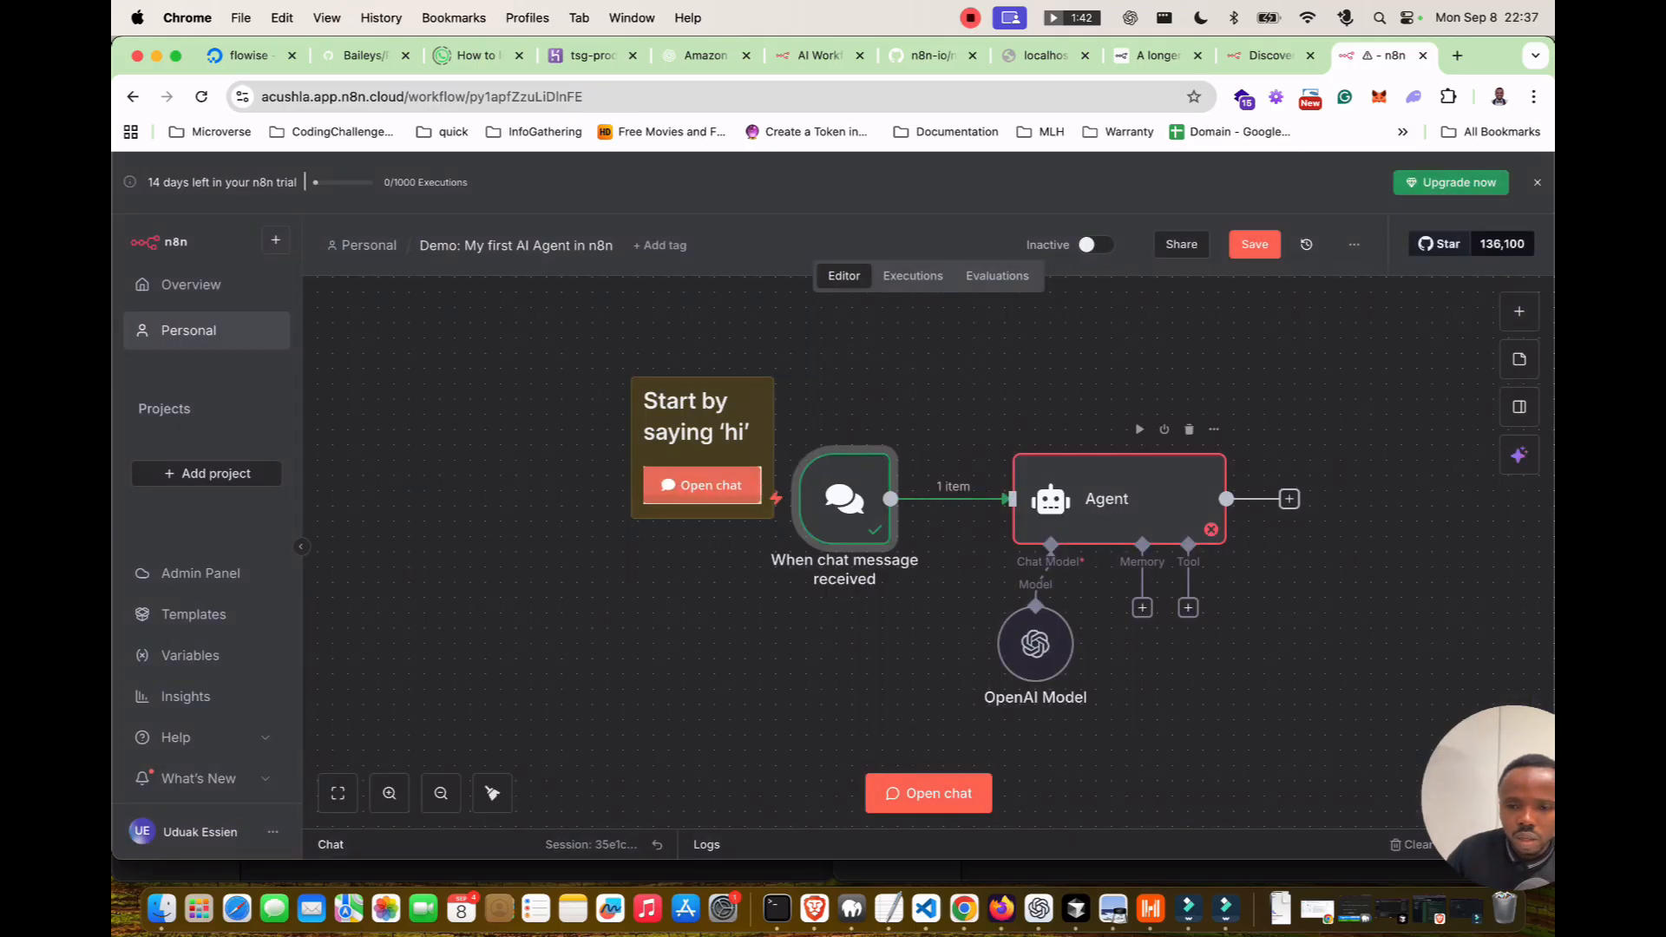
{"action": "mouse_move", "coordinate": [1042, 576]}
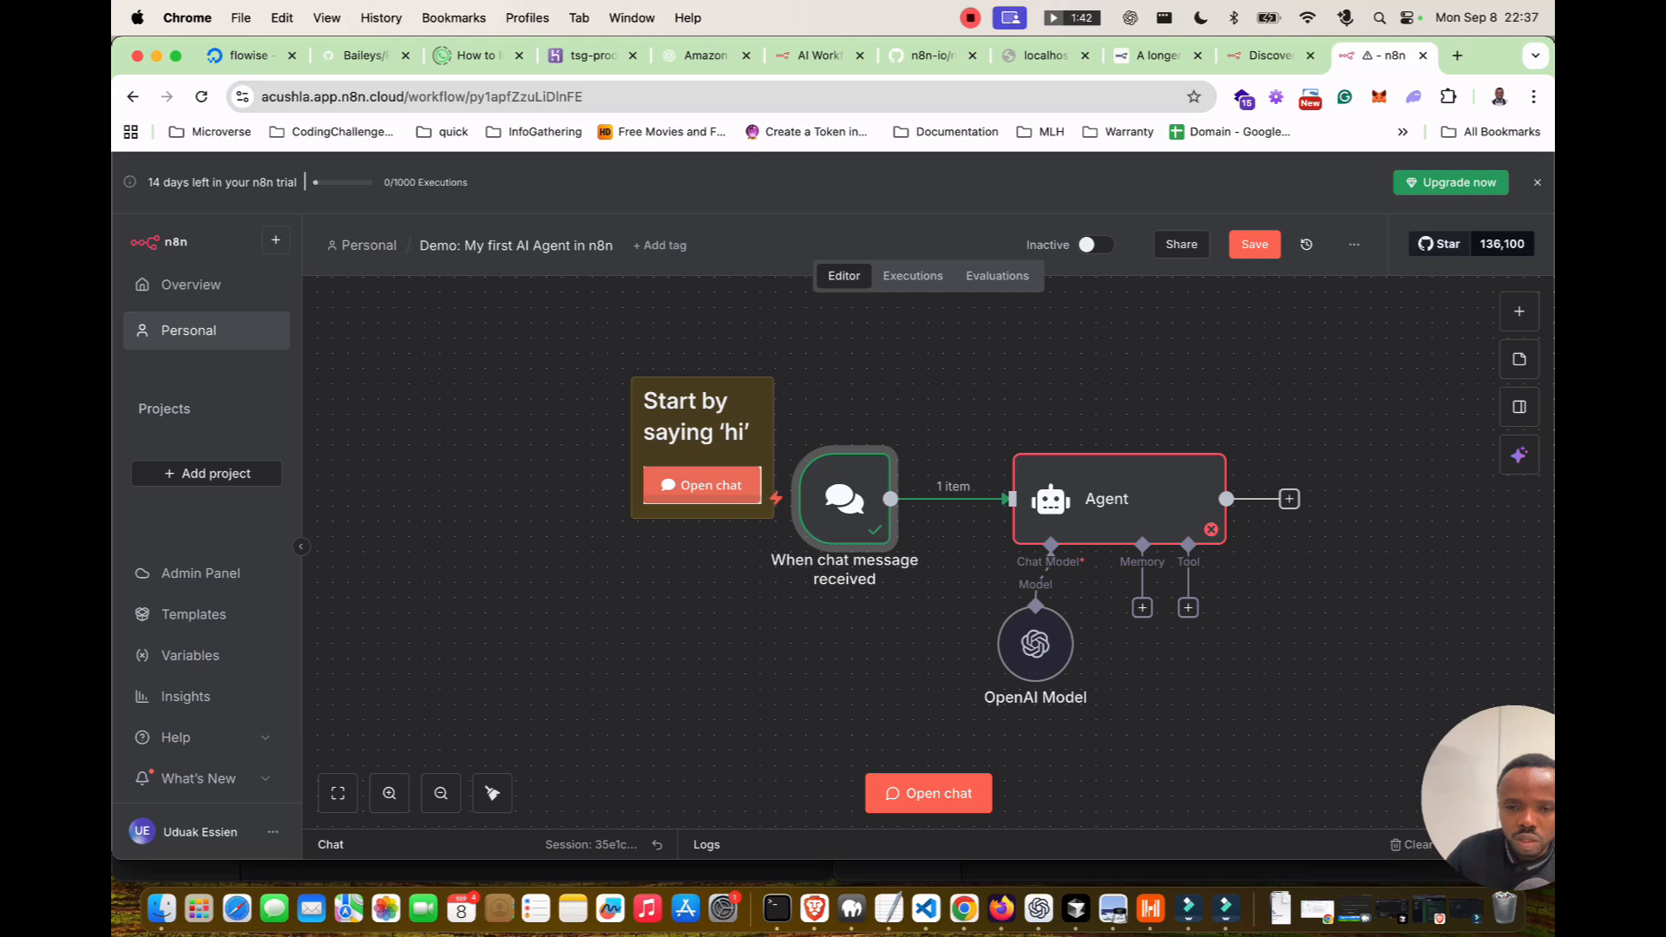
Send 'Hello there' in the test chat and get the Agent's welcome reply requesting Simple Memory.
{"action": "double_click", "coordinate": [1104, 499]}
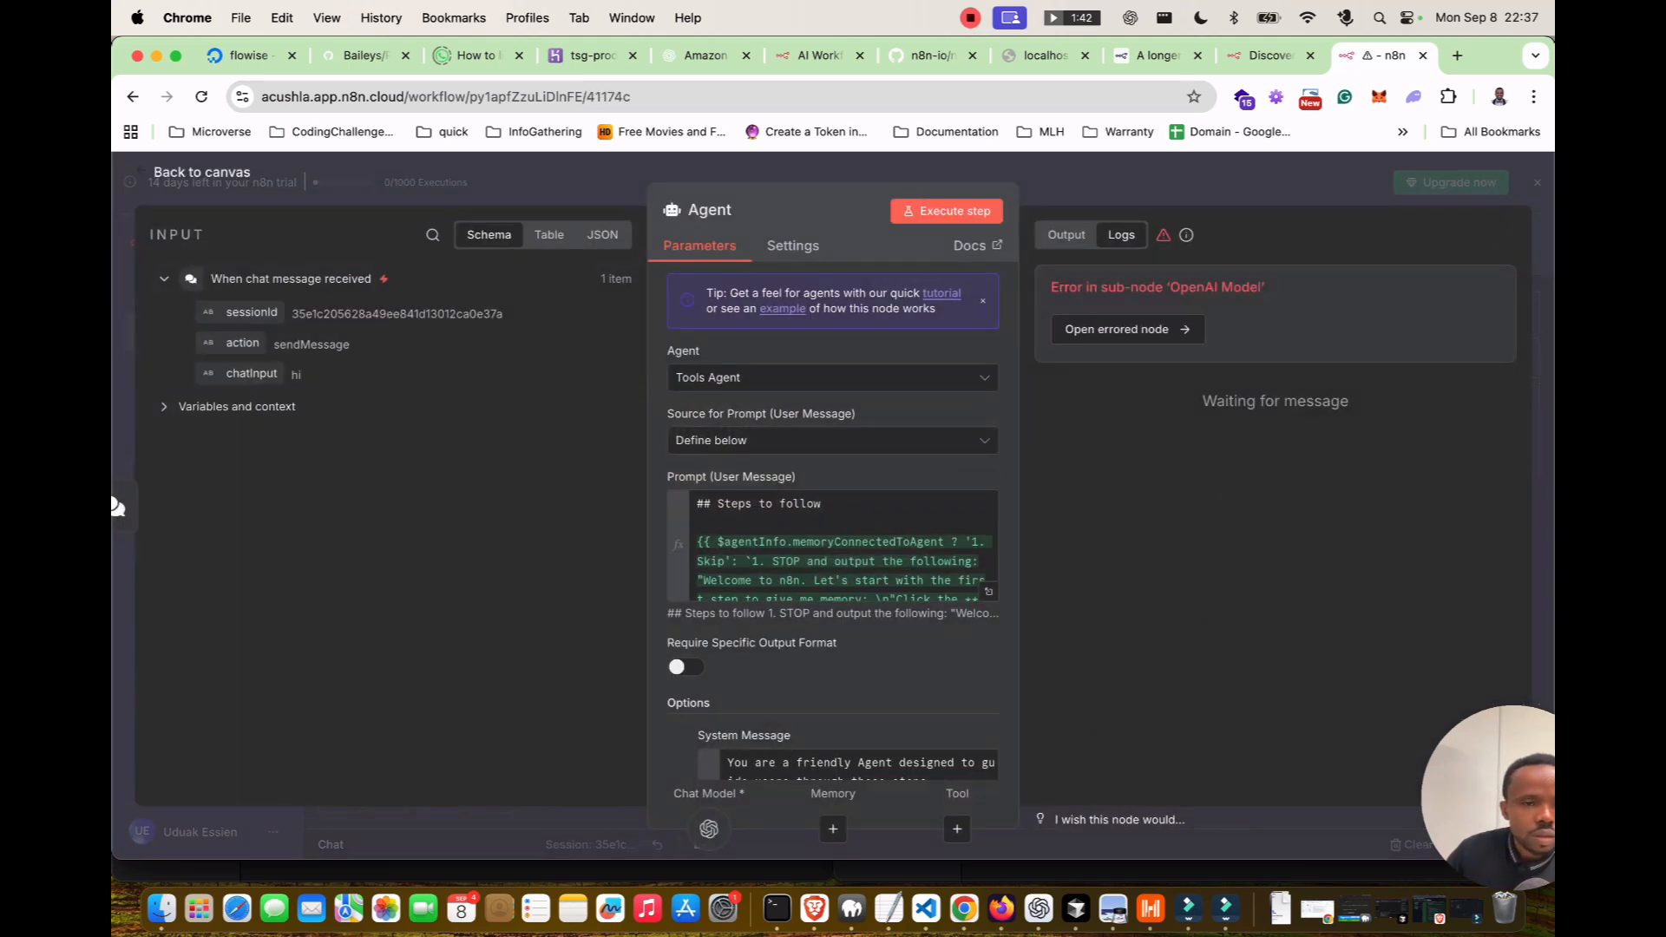
{"action": "type", "text": "Hello there"}
{"action": "key", "text": "Return"}
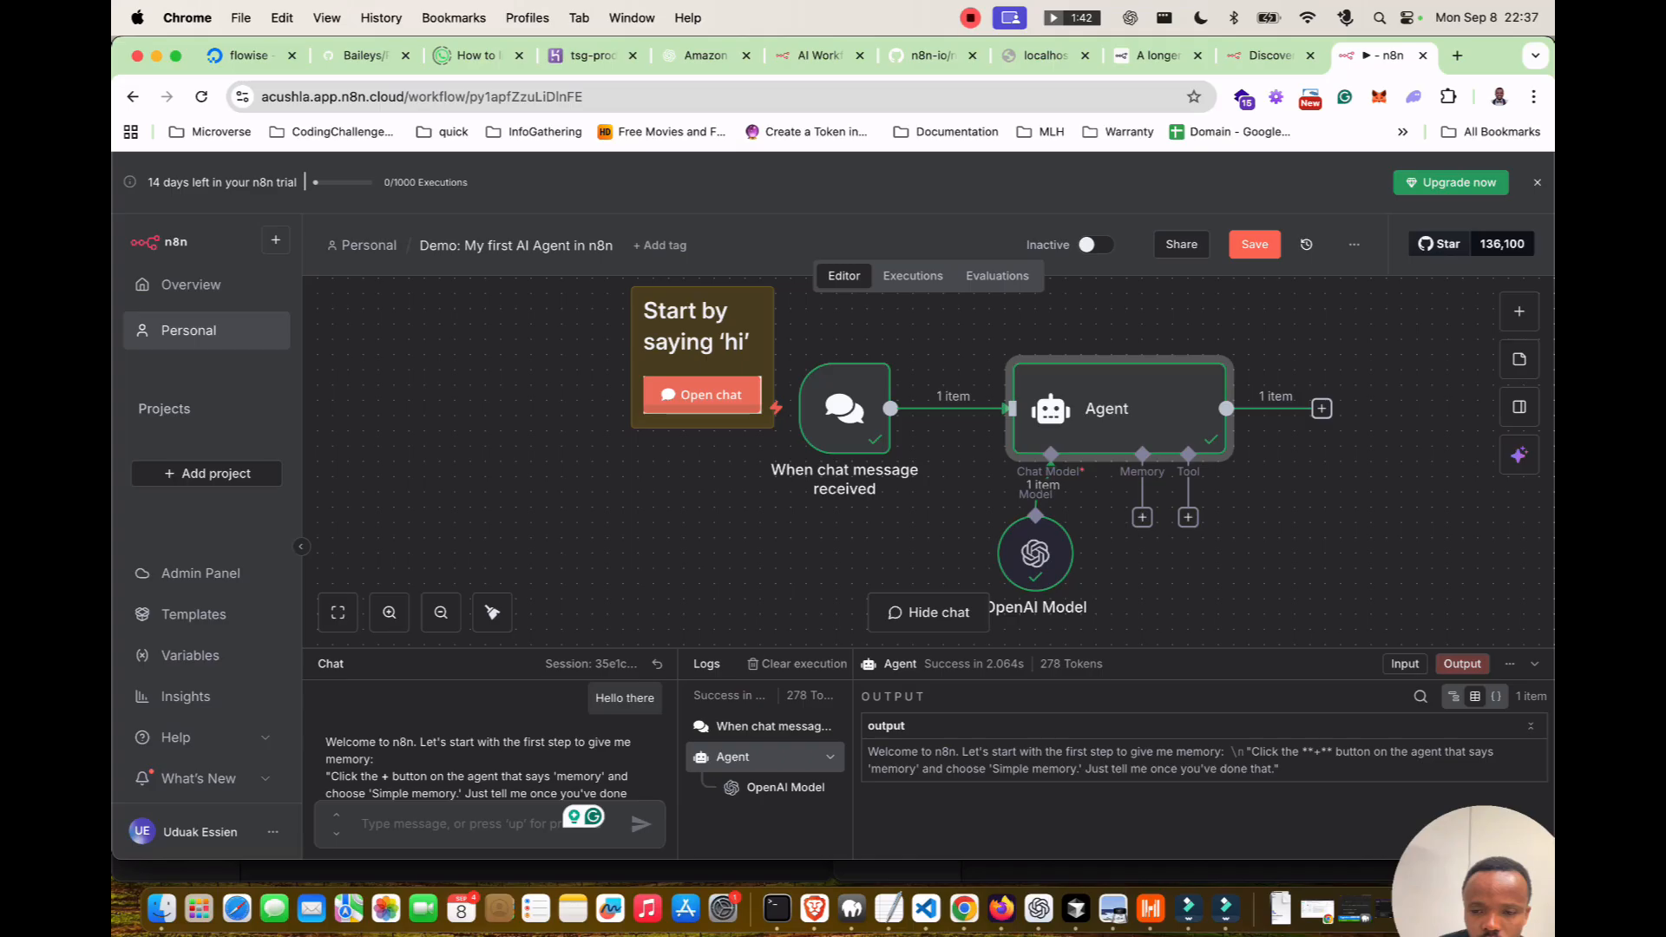
Attach a Simple Memory node to the Agent's Memory connector and review its parameters and settings.
{"action": "left_click", "coordinate": [1141, 518]}
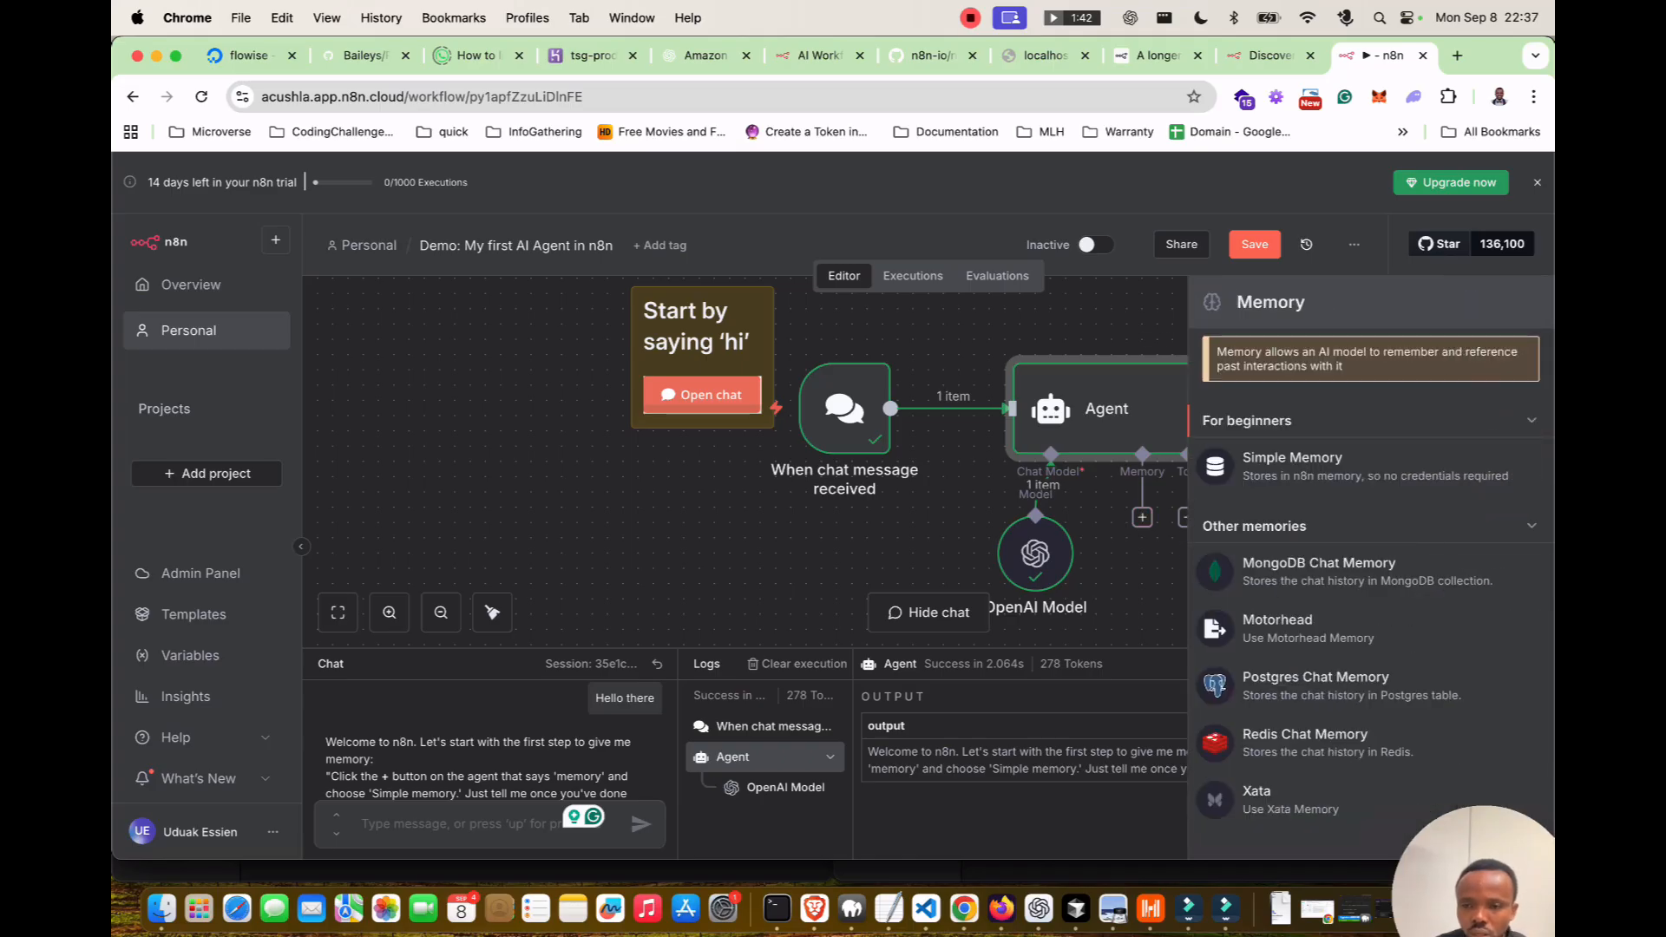
{"action": "left_click", "coordinate": [1292, 466]}
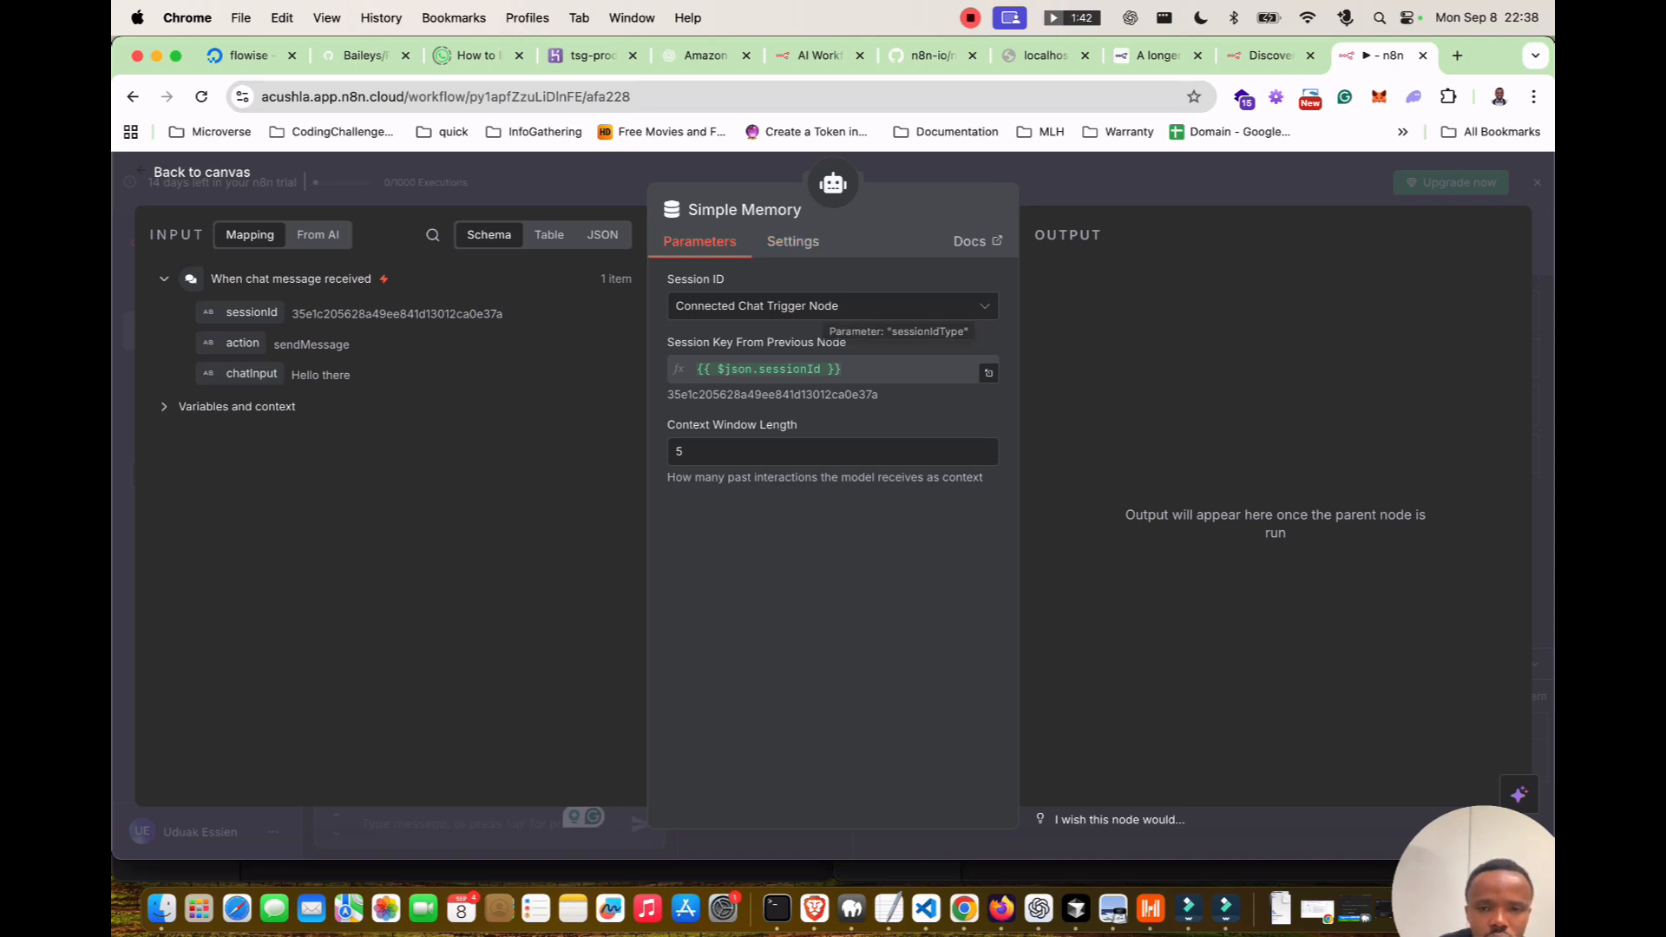
{"action": "left_click", "coordinate": [792, 241]}
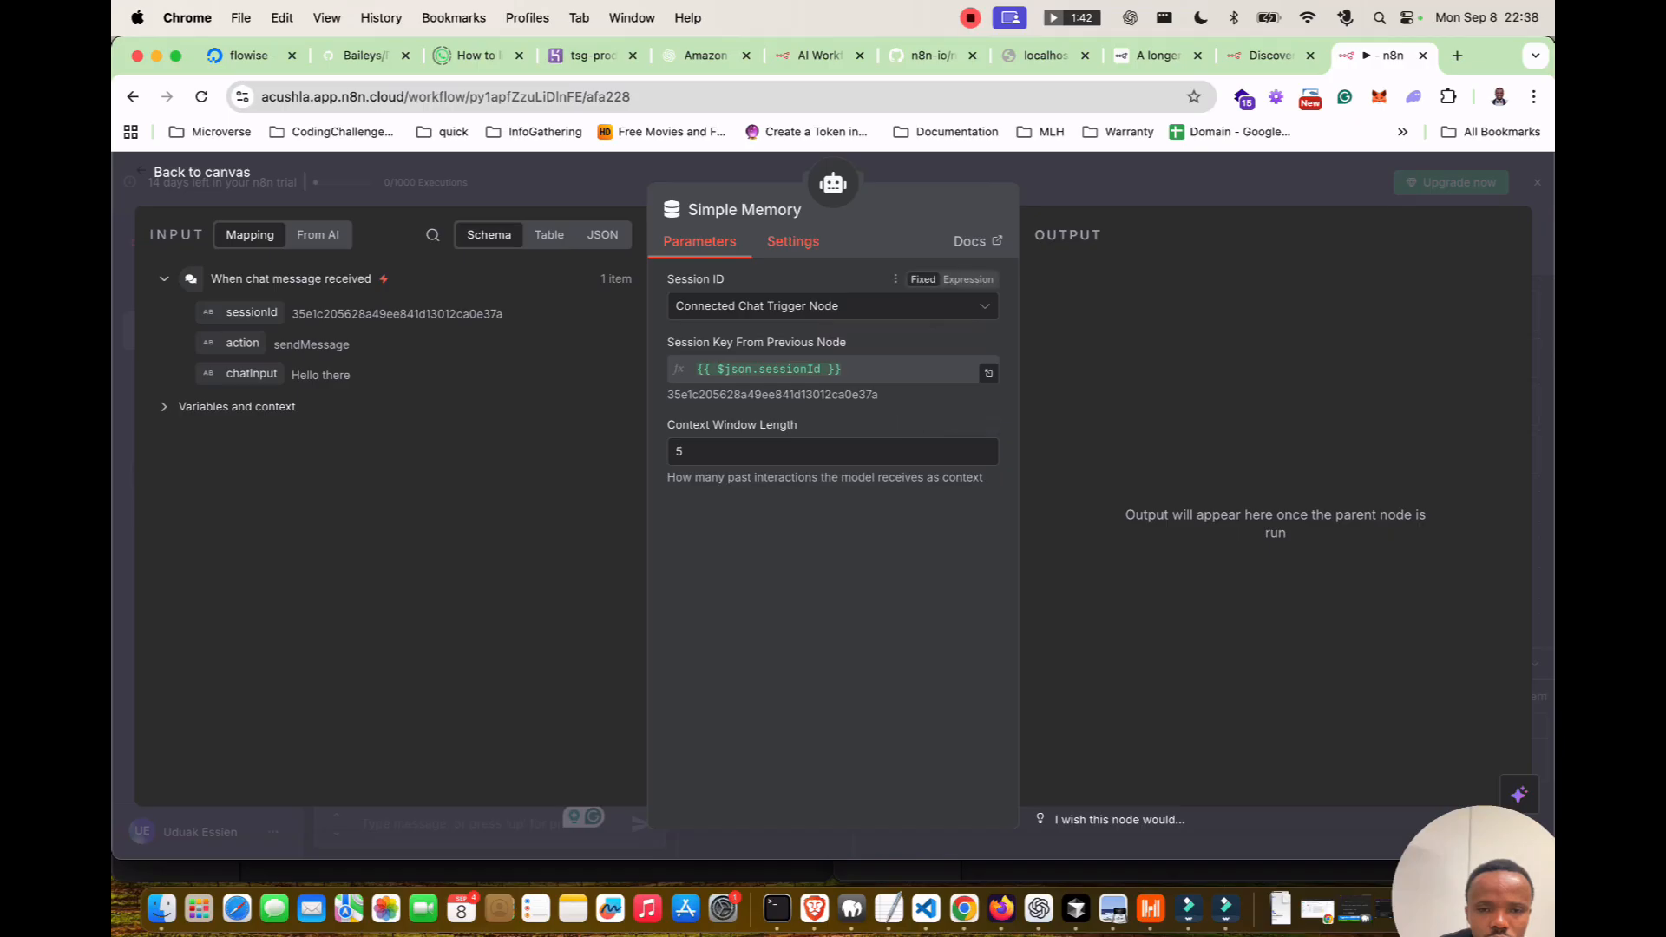
{"action": "left_click", "coordinate": [699, 241]}
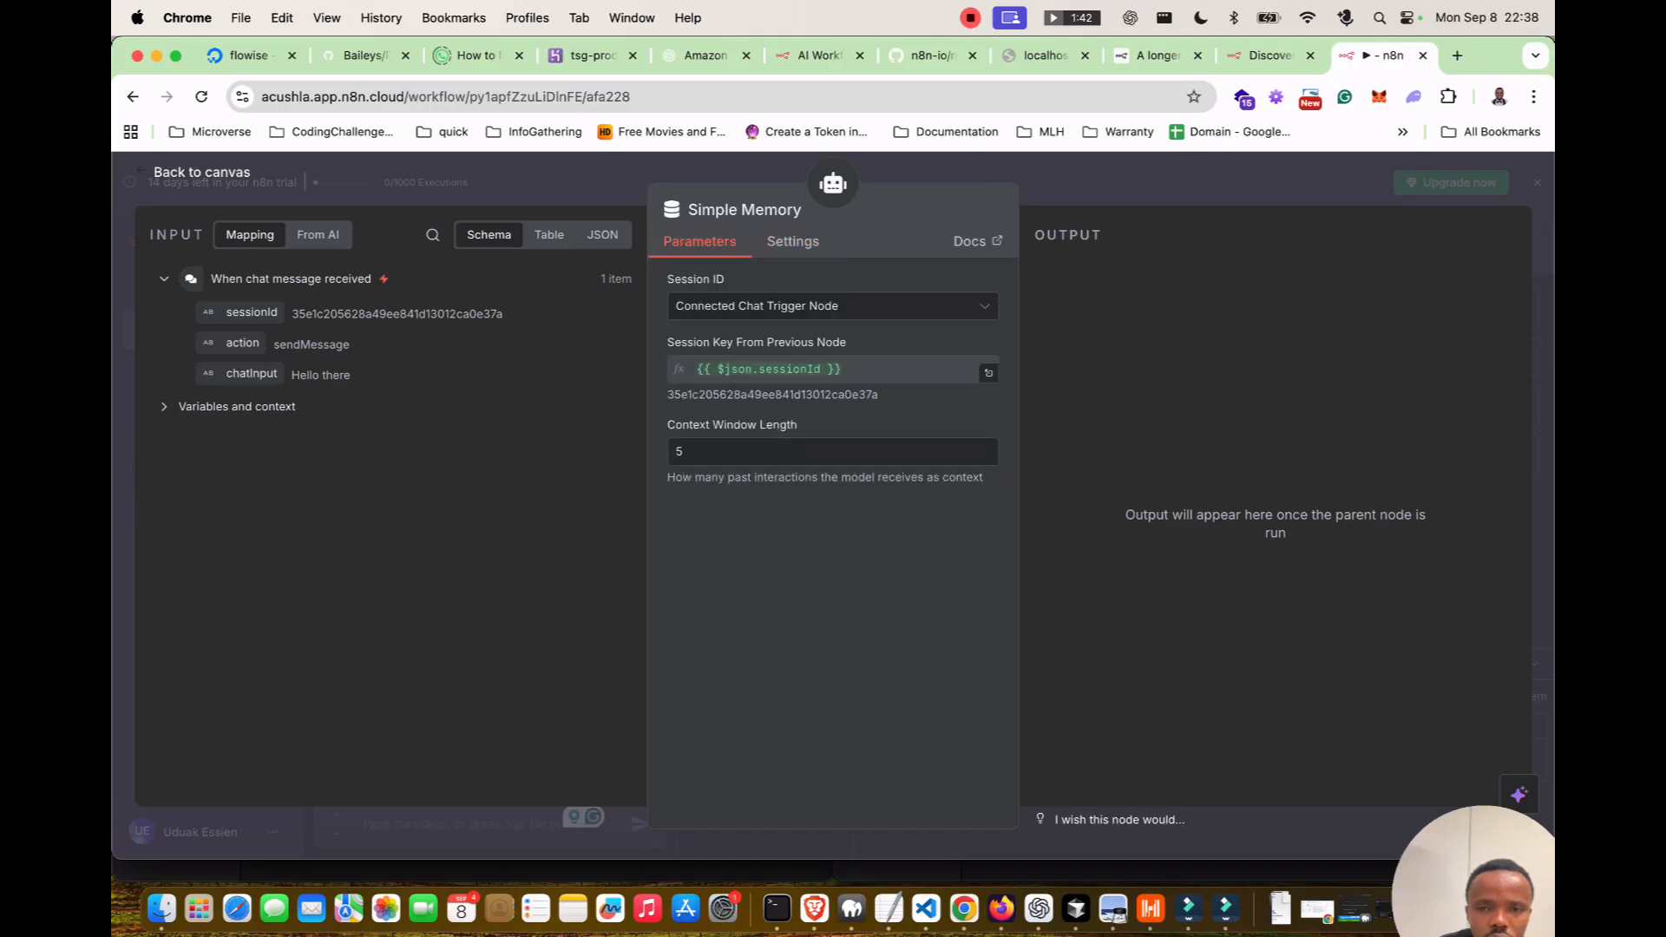
Reply 'done' in the test chat to get the Google Calendar tool instructions.
{"action": "left_click", "coordinate": [201, 172]}
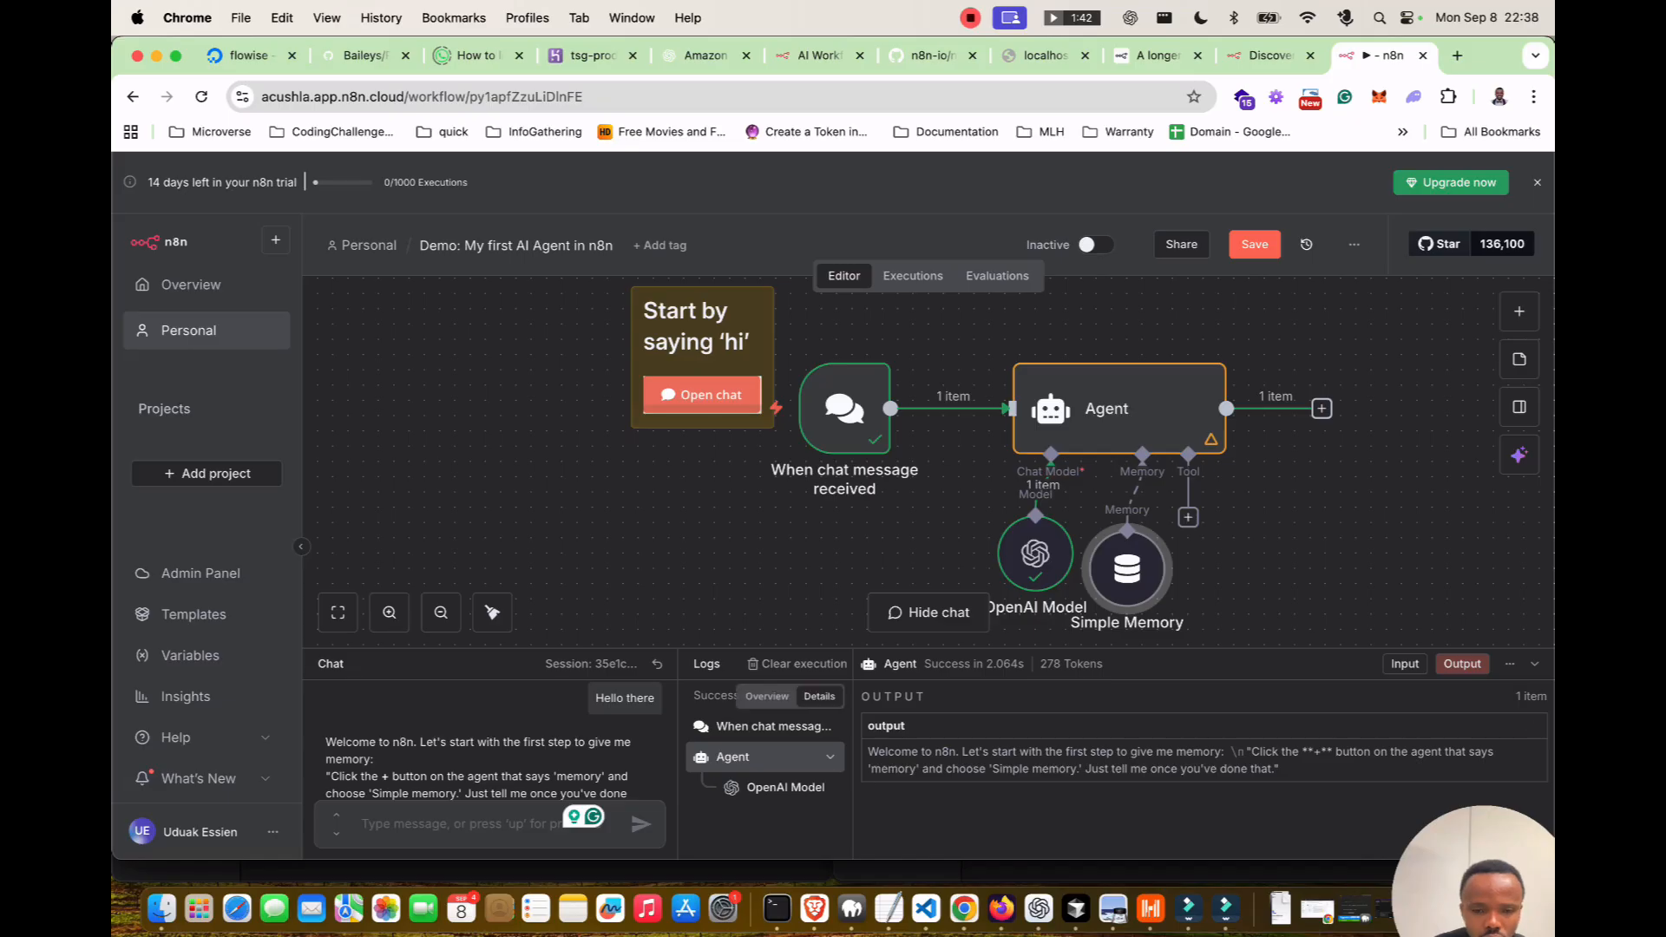
{"action": "type", "text": "done"}
{"action": "key", "text": "Return"}
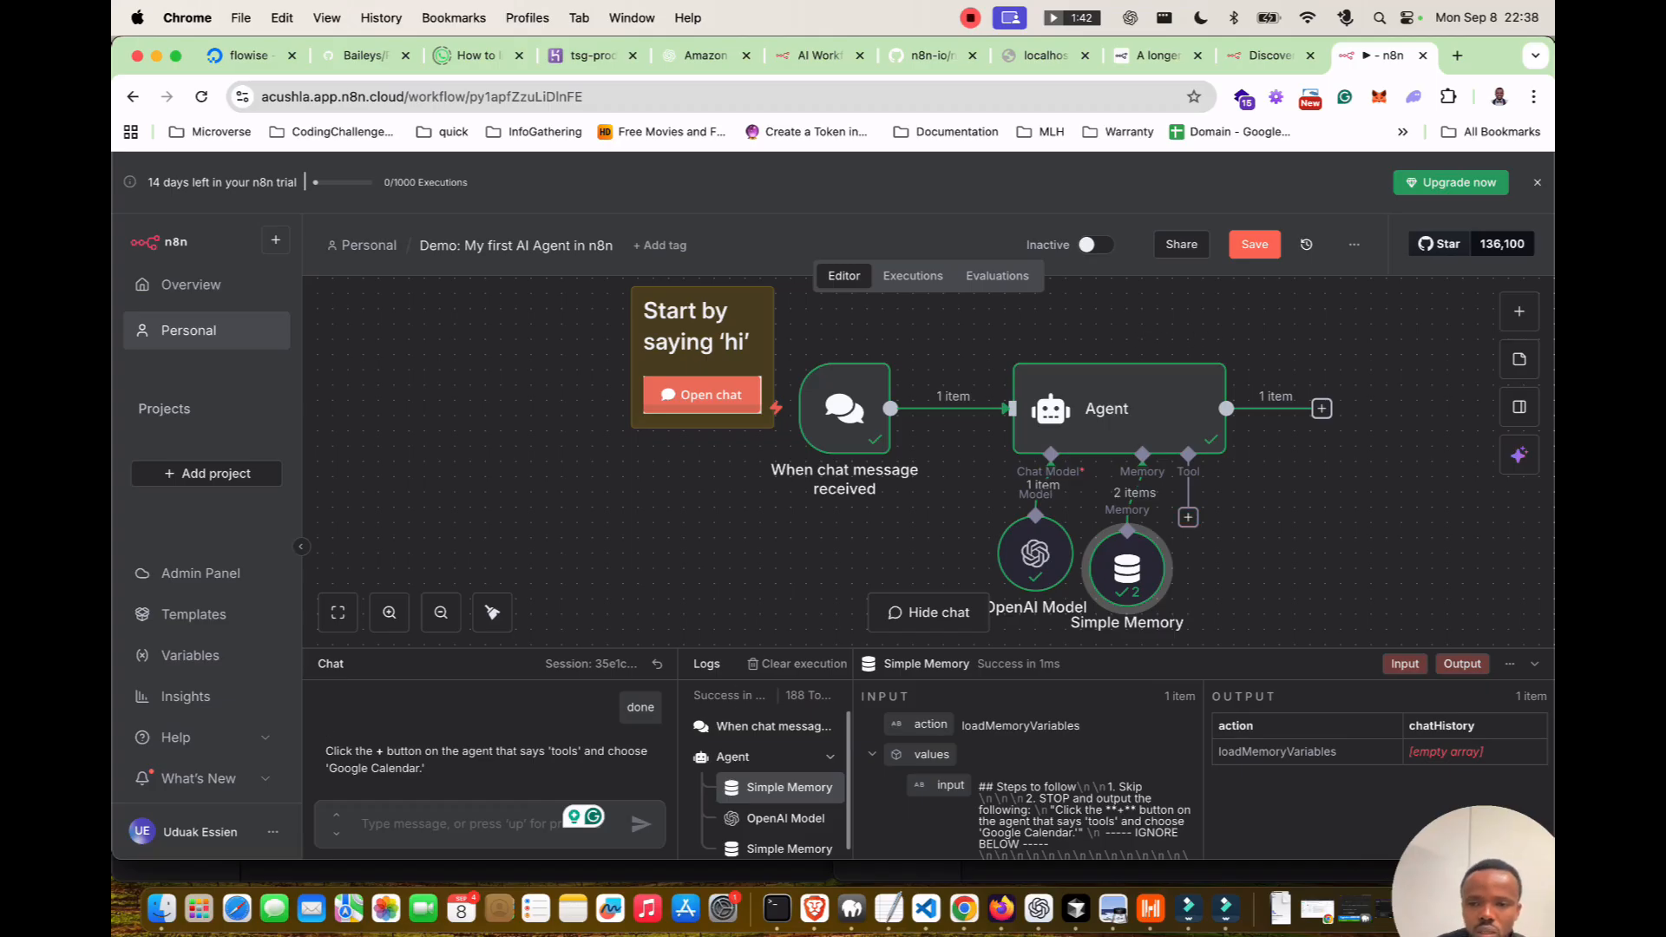
Add a Google Calendar 'Create an event' tool found via 'google cal' and start a new credential.
{"action": "left_click", "coordinate": [1188, 517]}
{"action": "scroll", "coordinate": [1371, 608], "scroll_direction": "down", "scroll_amount": 5}
{"action": "type", "text": "google"}
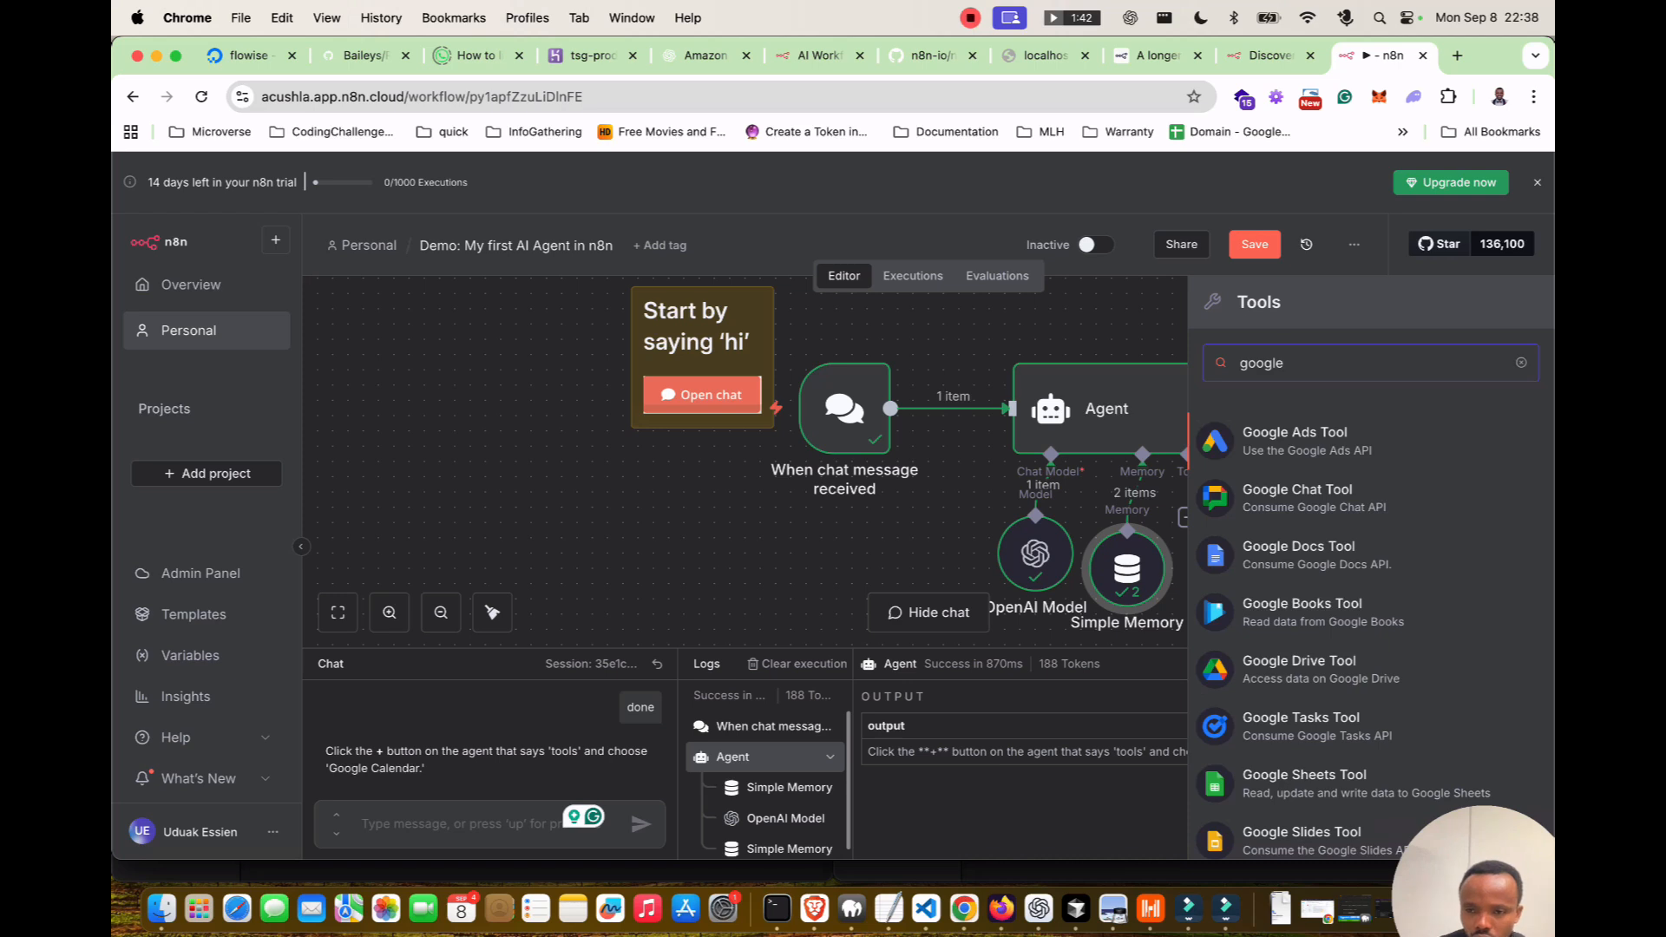
{"action": "type", "text": " cal"}
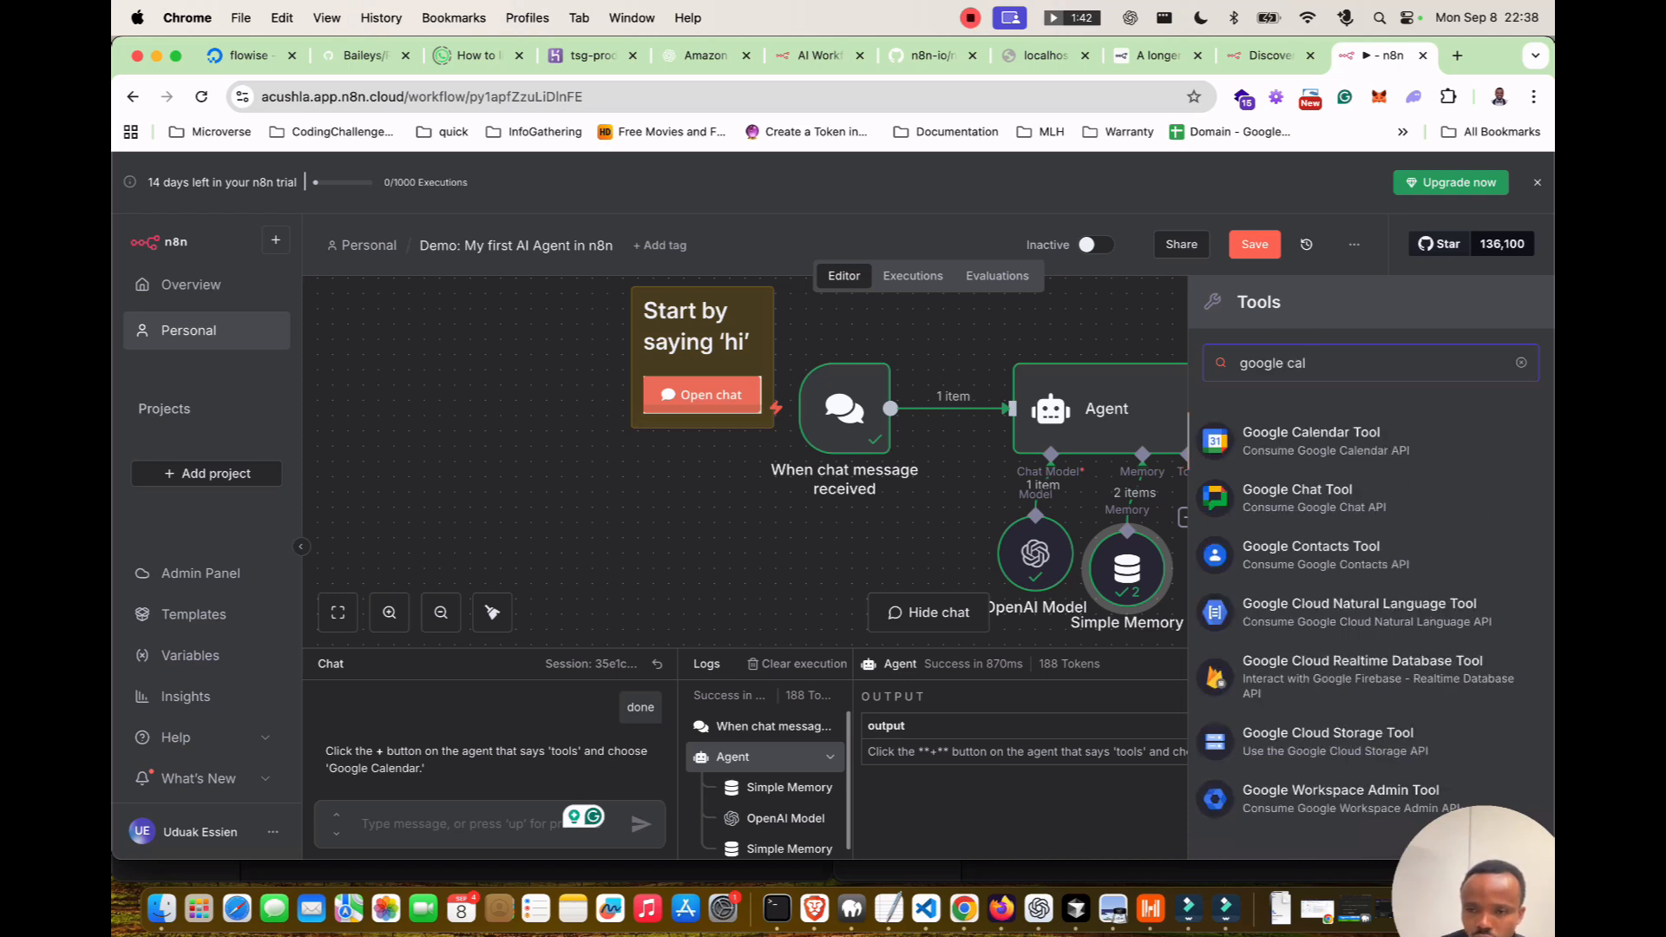
{"action": "key", "text": "Return"}
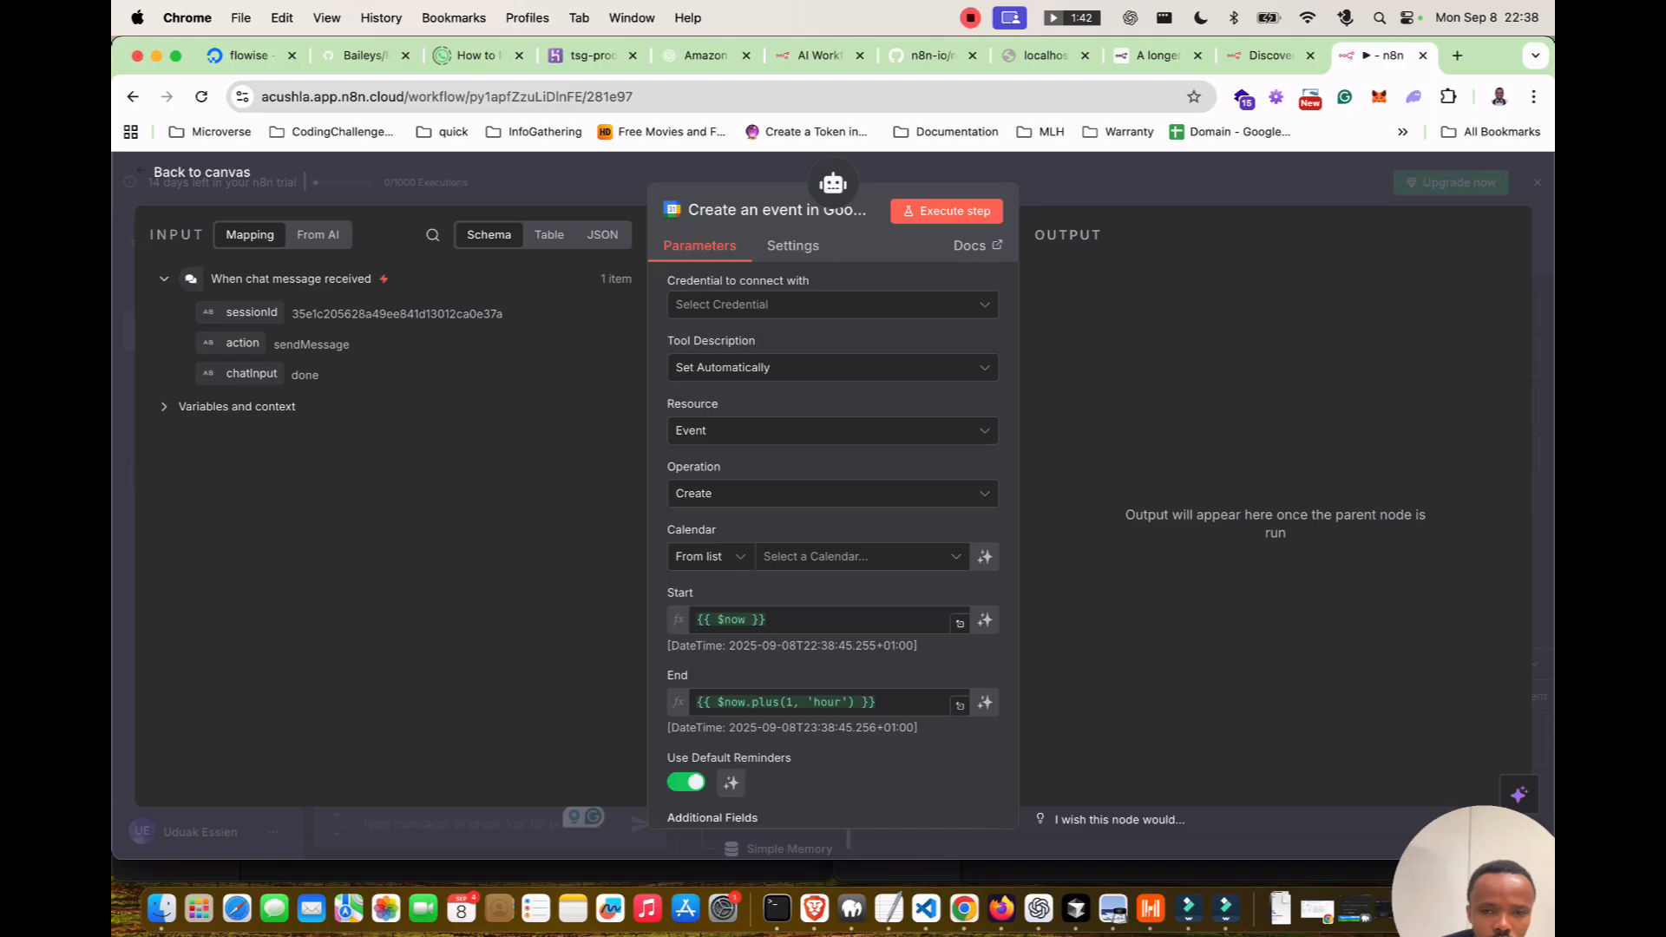
{"action": "left_click", "coordinate": [832, 305]}
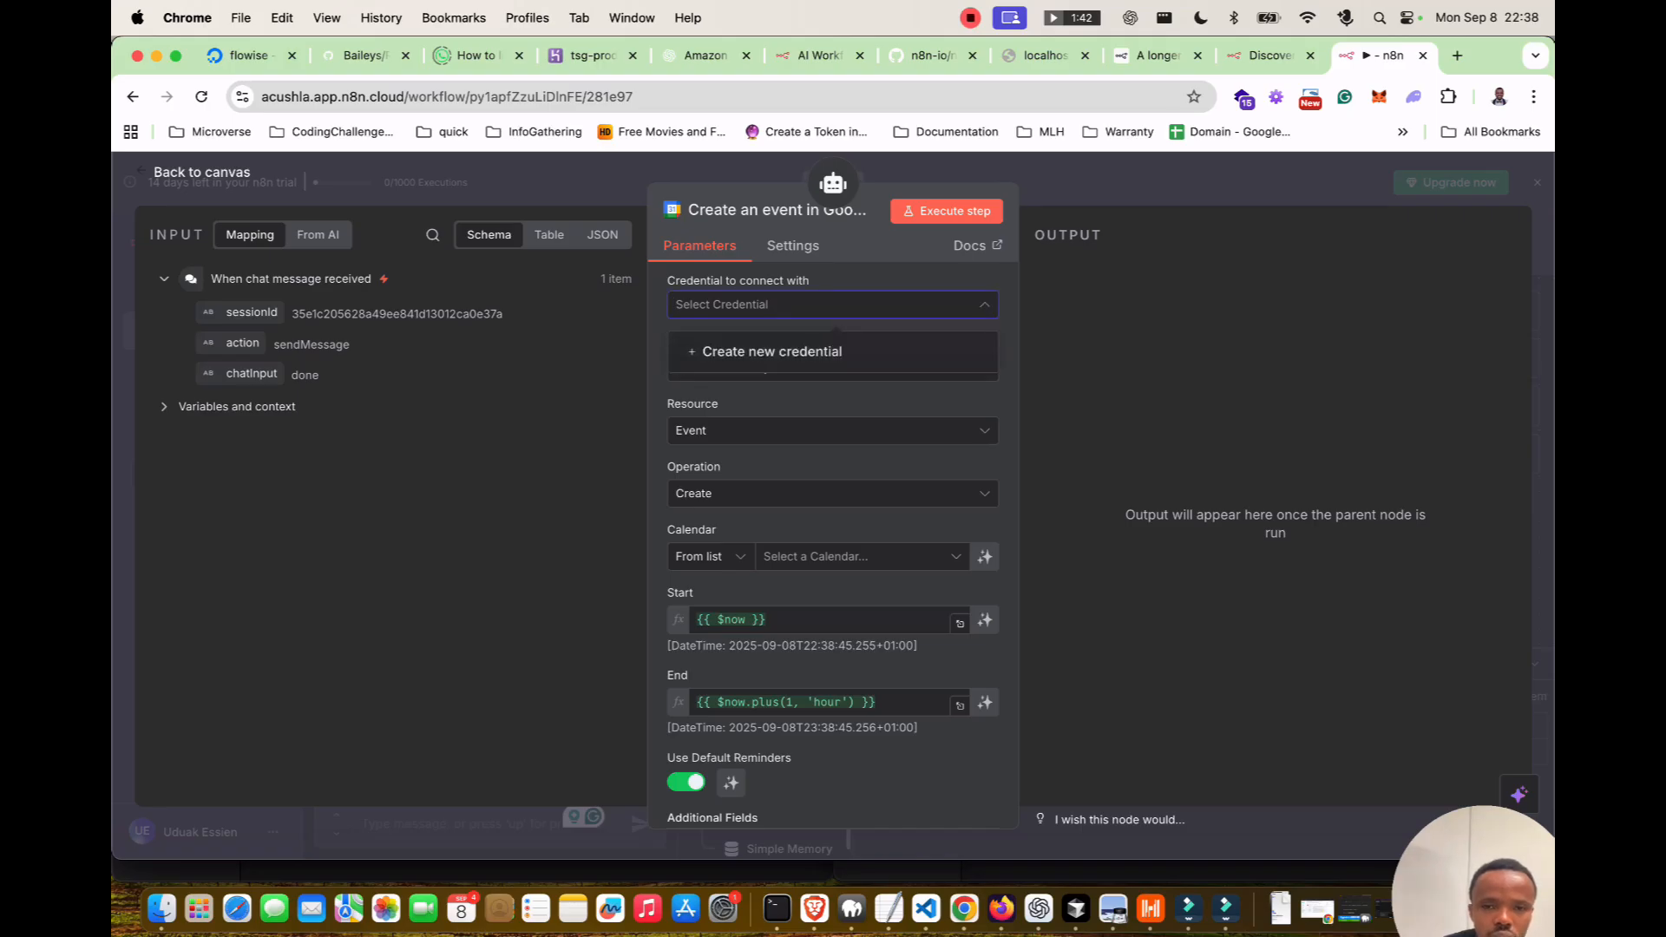
{"action": "left_click", "coordinate": [816, 351]}
Sign in with the Google account and grant n8n.cloud both calendar event and full calendar access.
{"action": "left_click", "coordinate": [628, 477]}
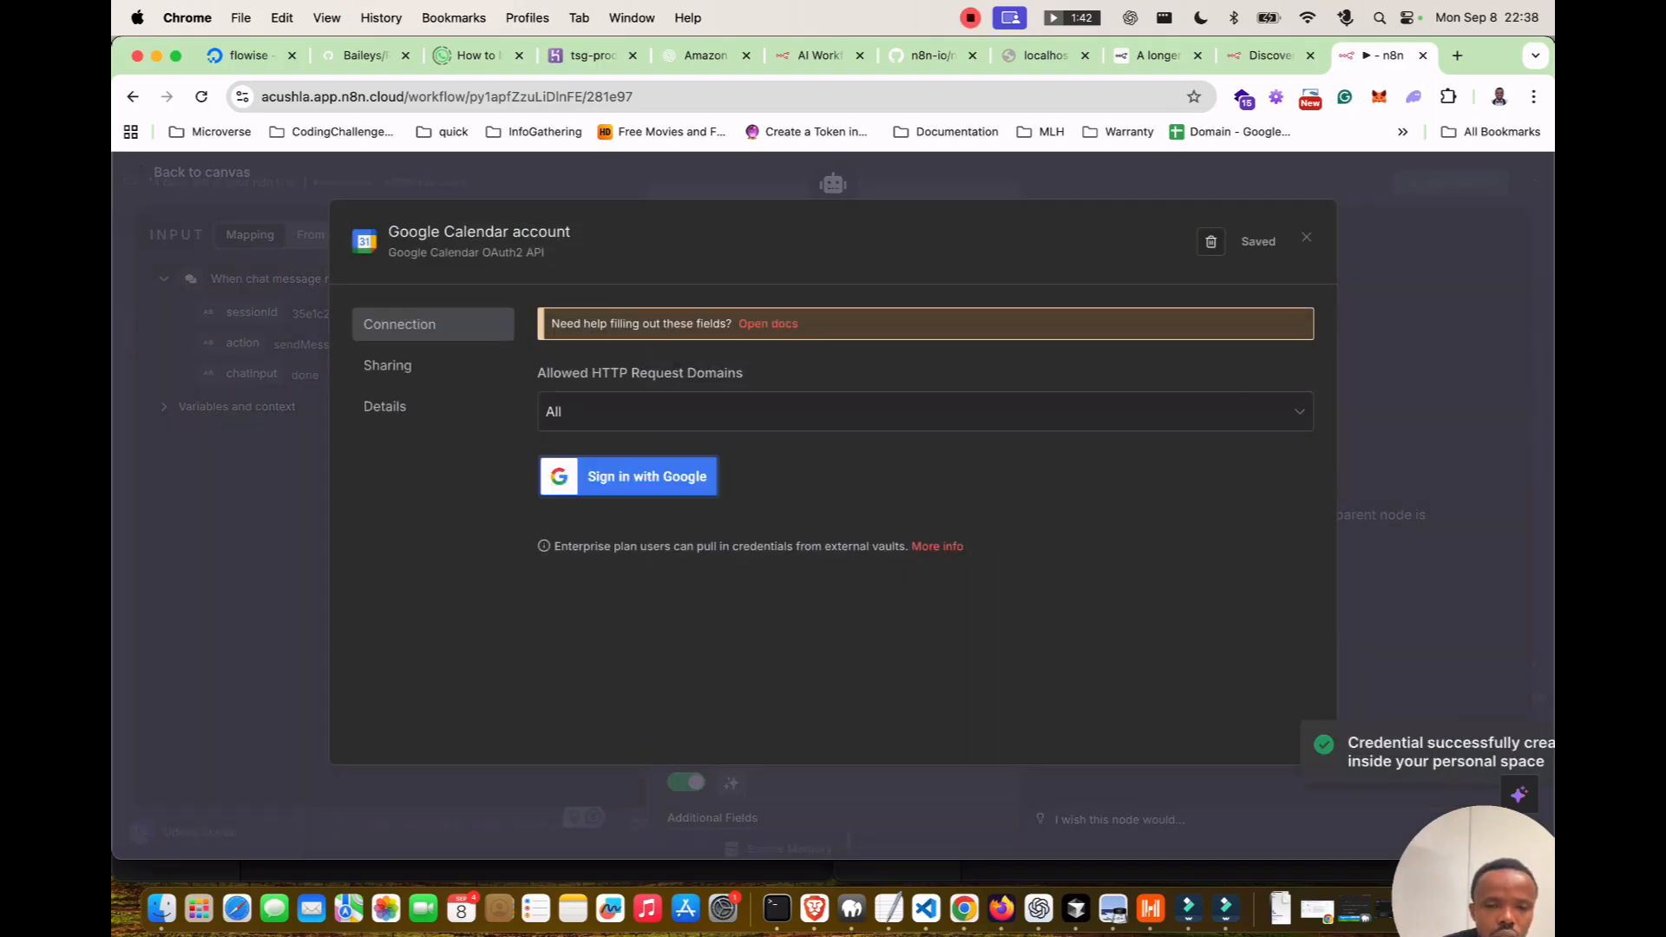
{"action": "left_click", "coordinate": [248, 374]}
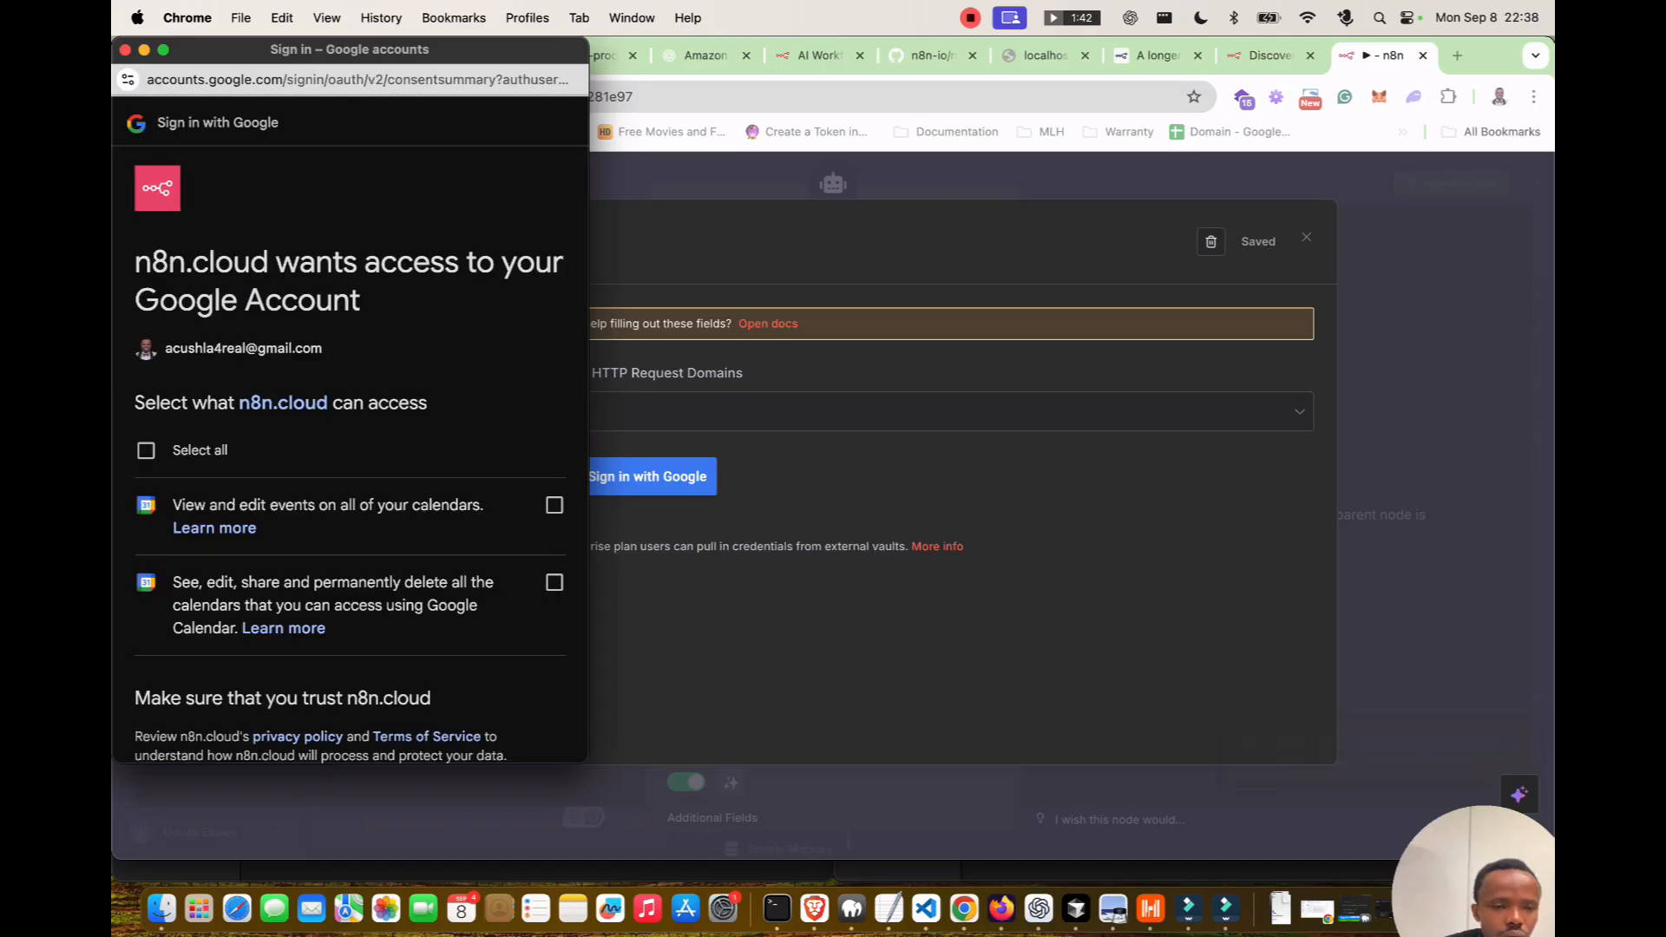
{"action": "scroll", "coordinate": [349, 438], "scroll_direction": "down", "scroll_amount": 2}
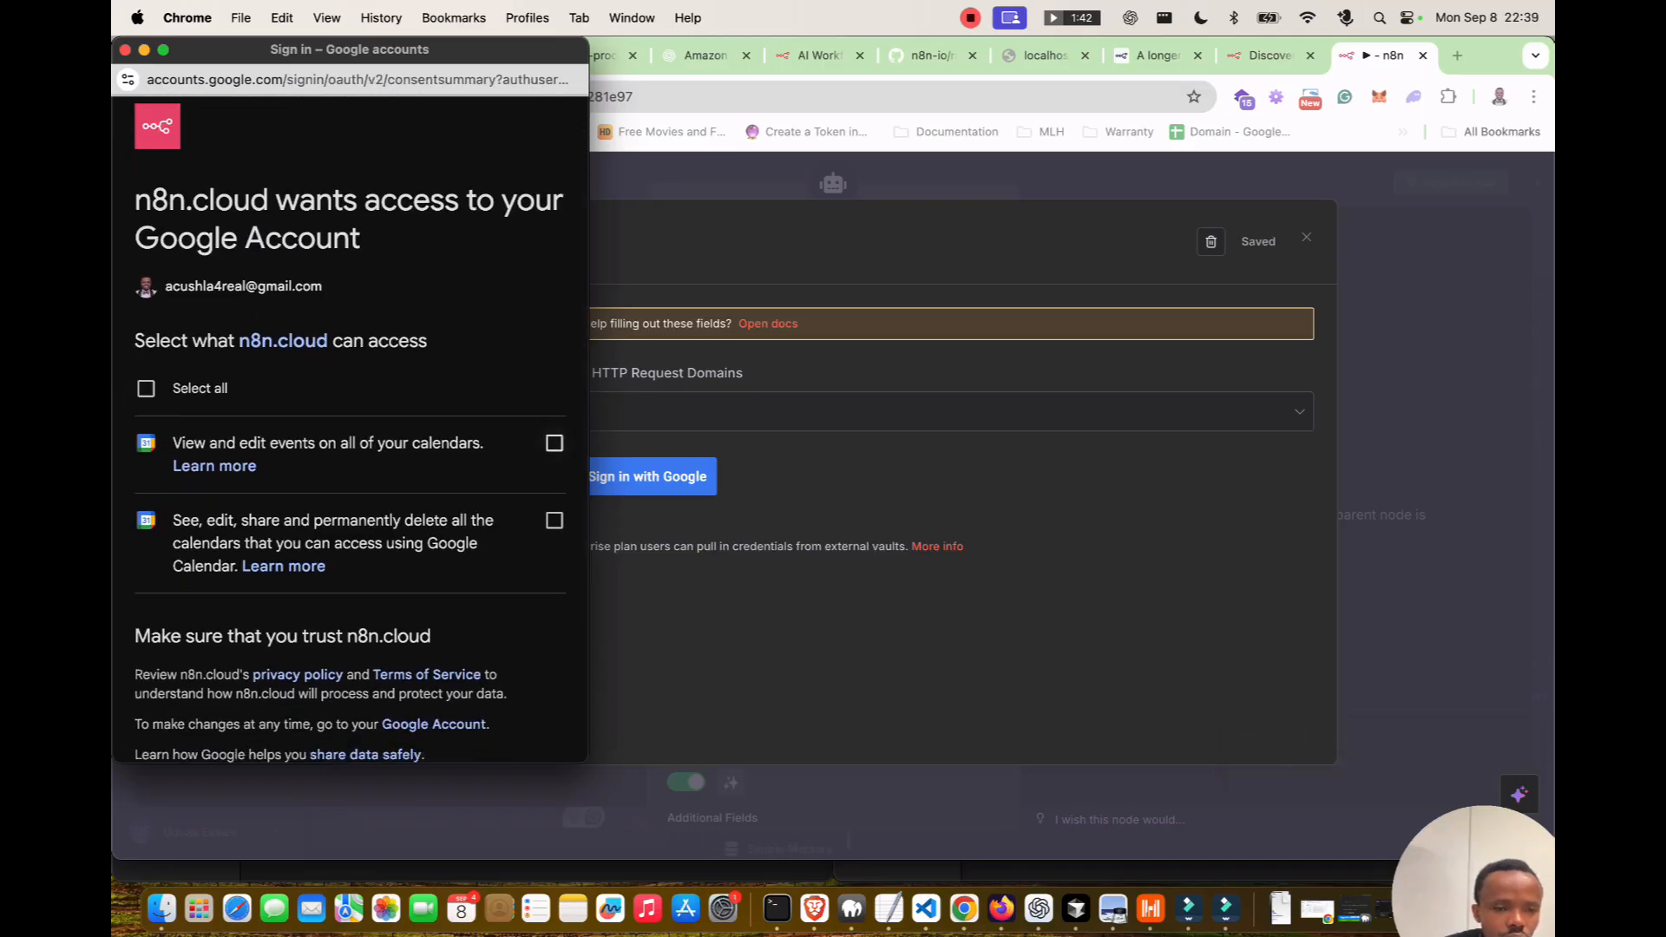
{"action": "left_click", "coordinate": [554, 444]}
{"action": "left_click", "coordinate": [554, 520]}
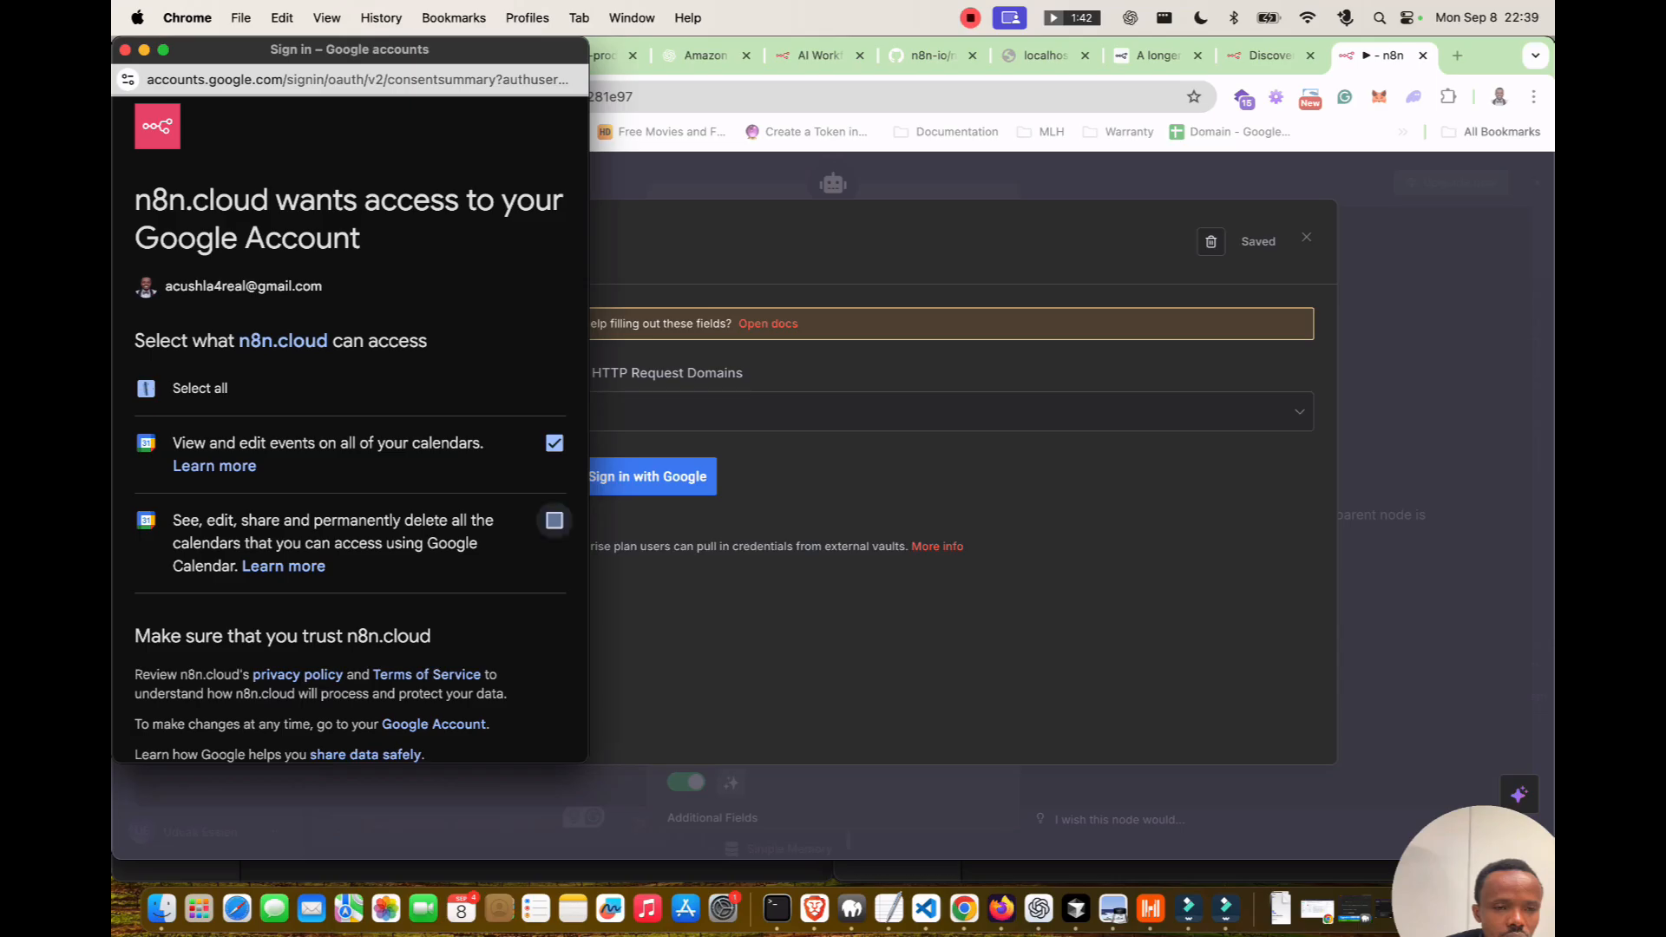
{"action": "scroll", "coordinate": [555, 521], "scroll_direction": "down", "scroll_amount": 5}
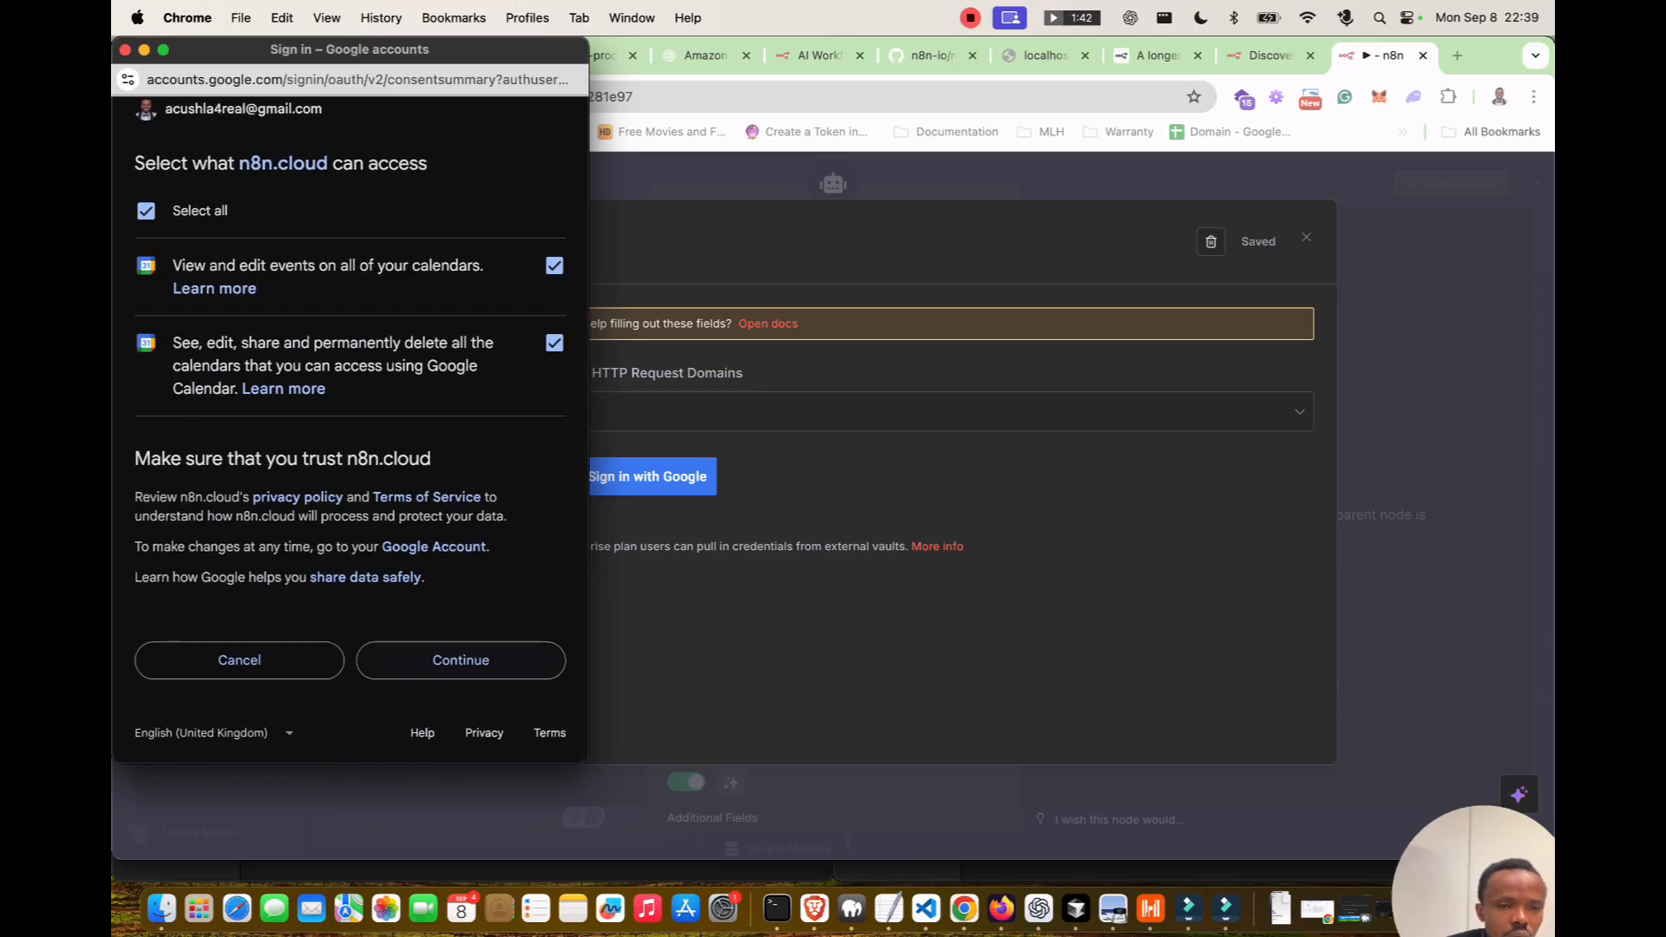
{"action": "left_click", "coordinate": [461, 660]}
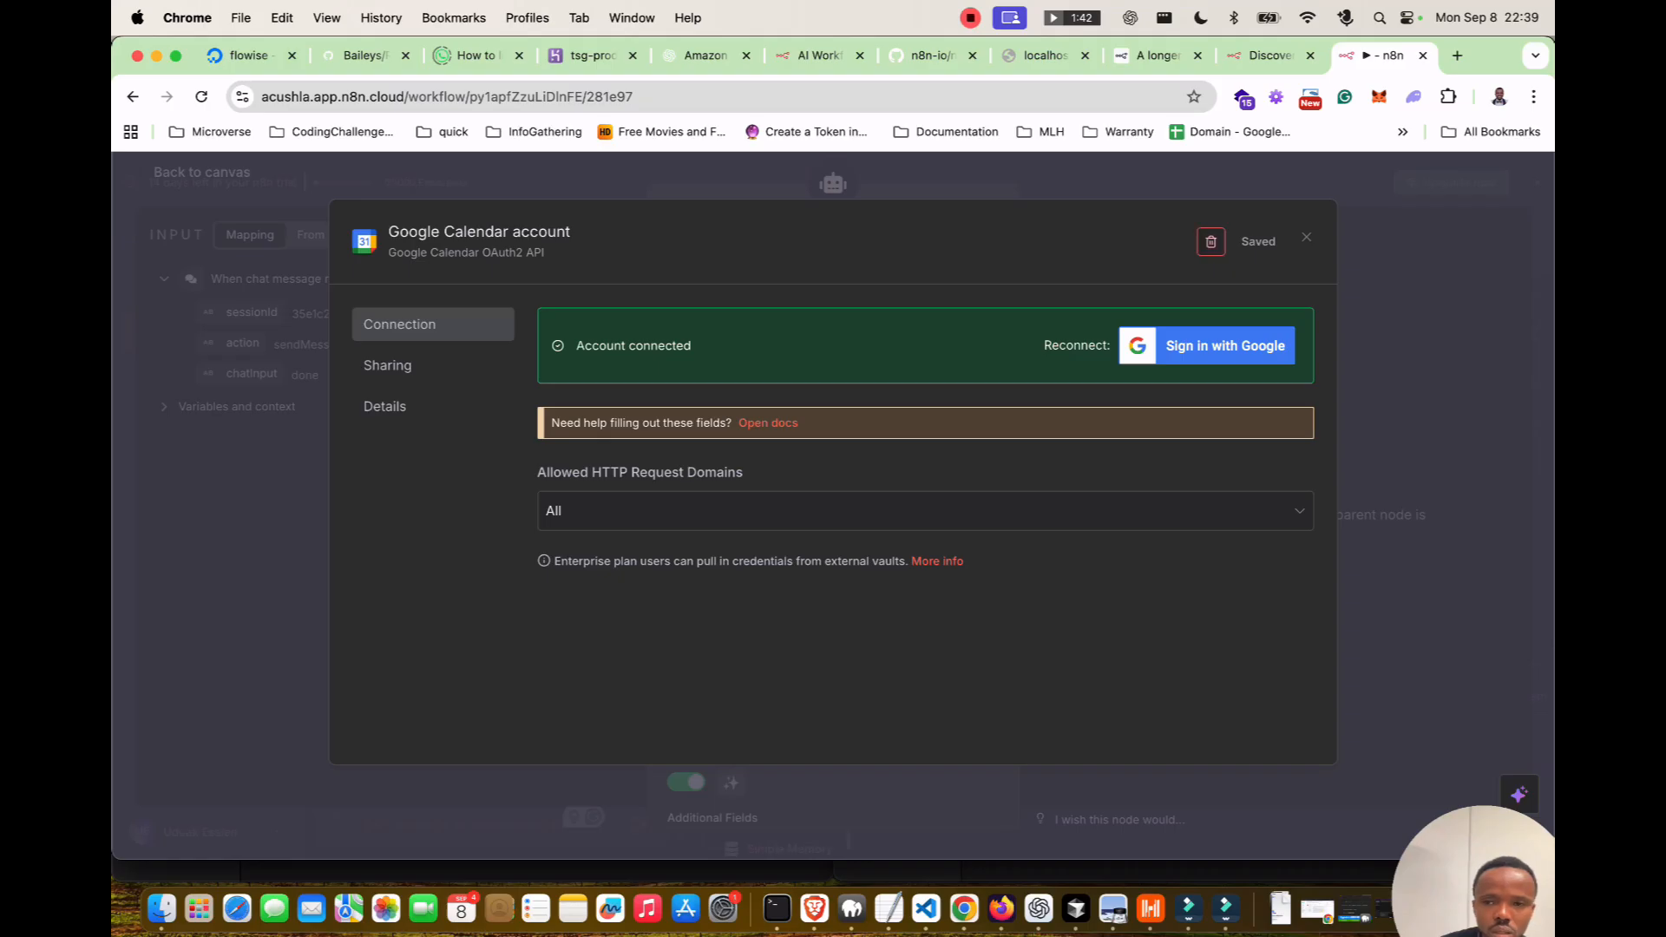
Close the connected credential window and pick the account's own calendar from the Calendar list.
{"action": "left_click", "coordinate": [1307, 237]}
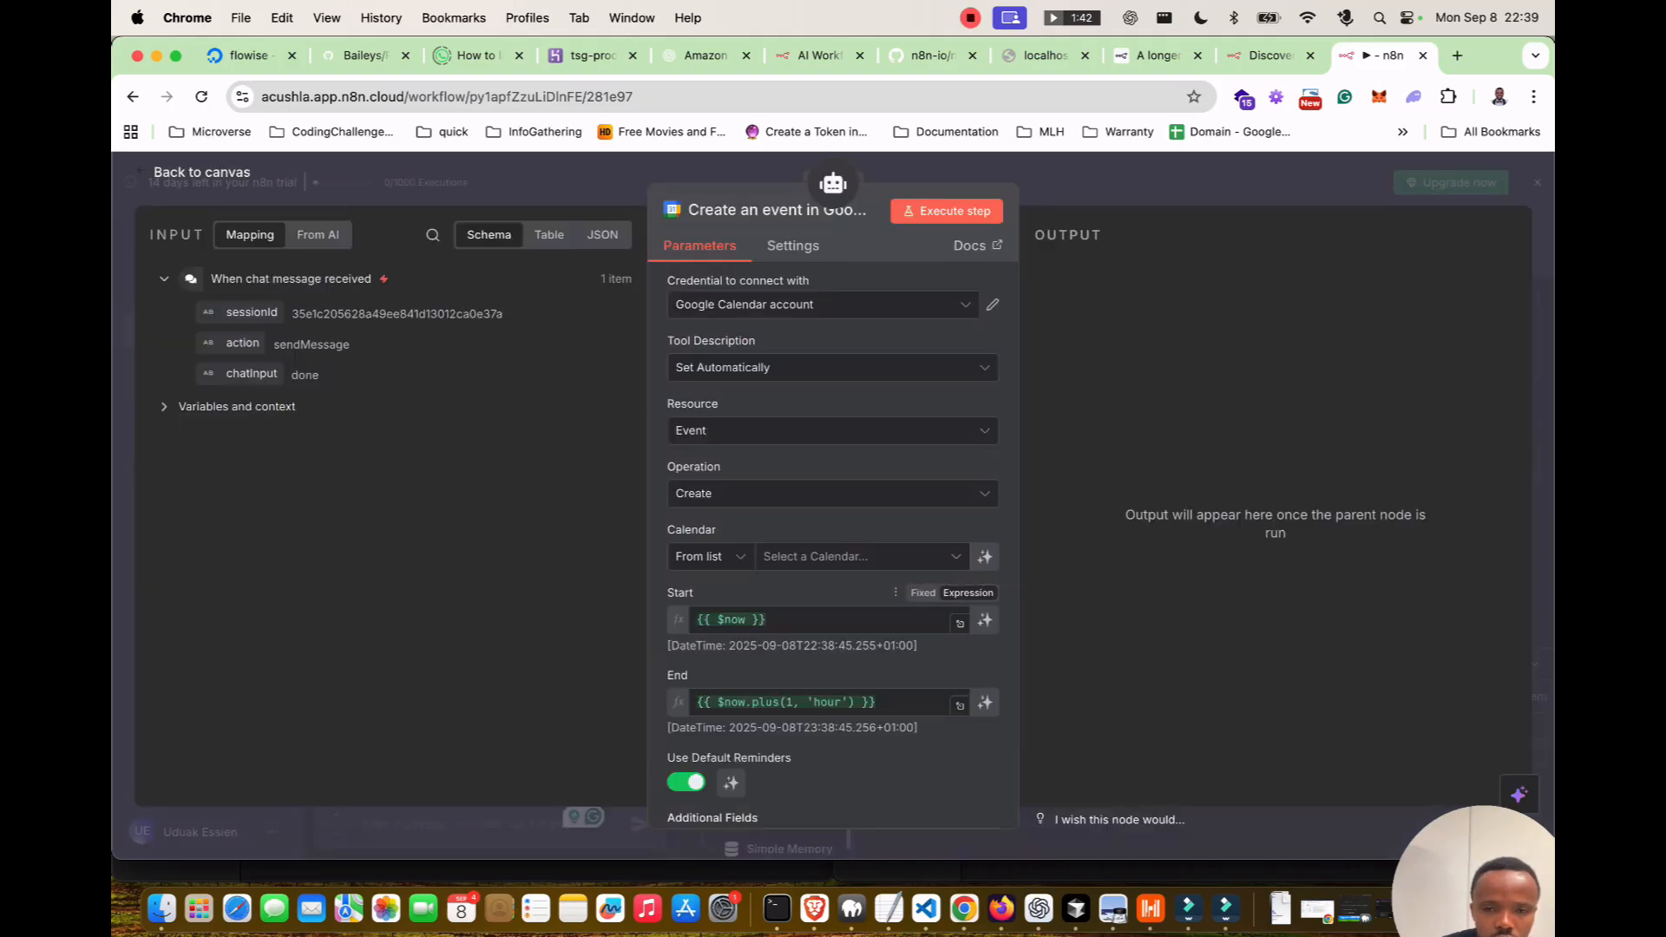
{"action": "left_click", "coordinate": [710, 557]}
{"action": "left_click", "coordinate": [715, 604]}
{"action": "left_click", "coordinate": [849, 557]}
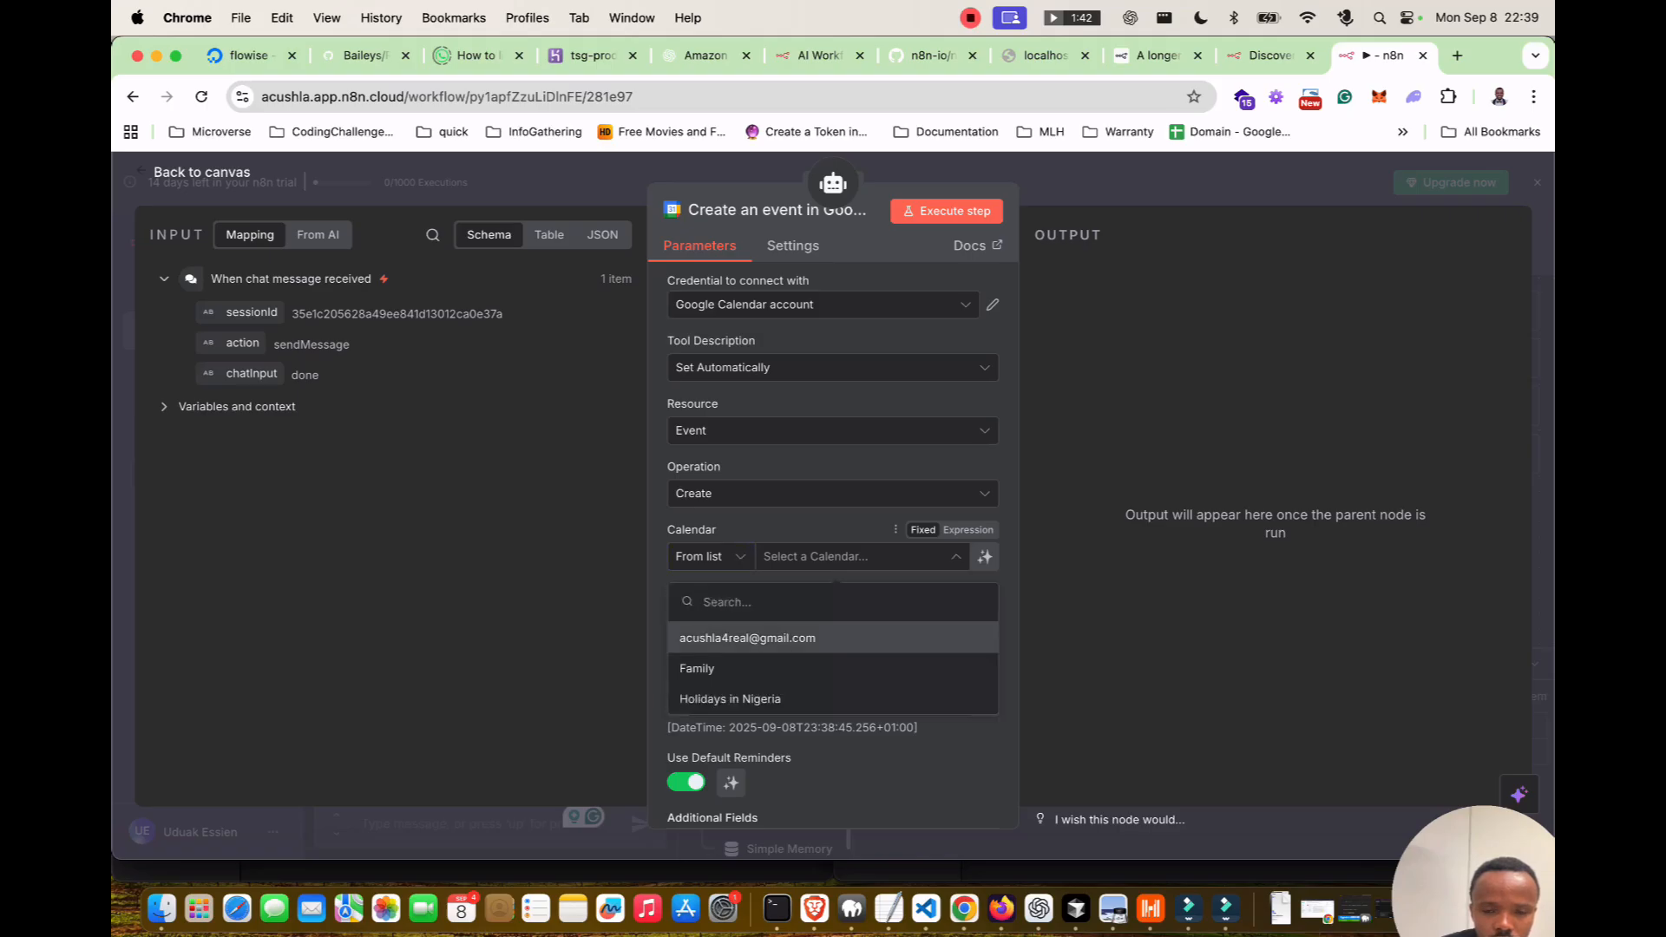
{"action": "left_click", "coordinate": [781, 638]}
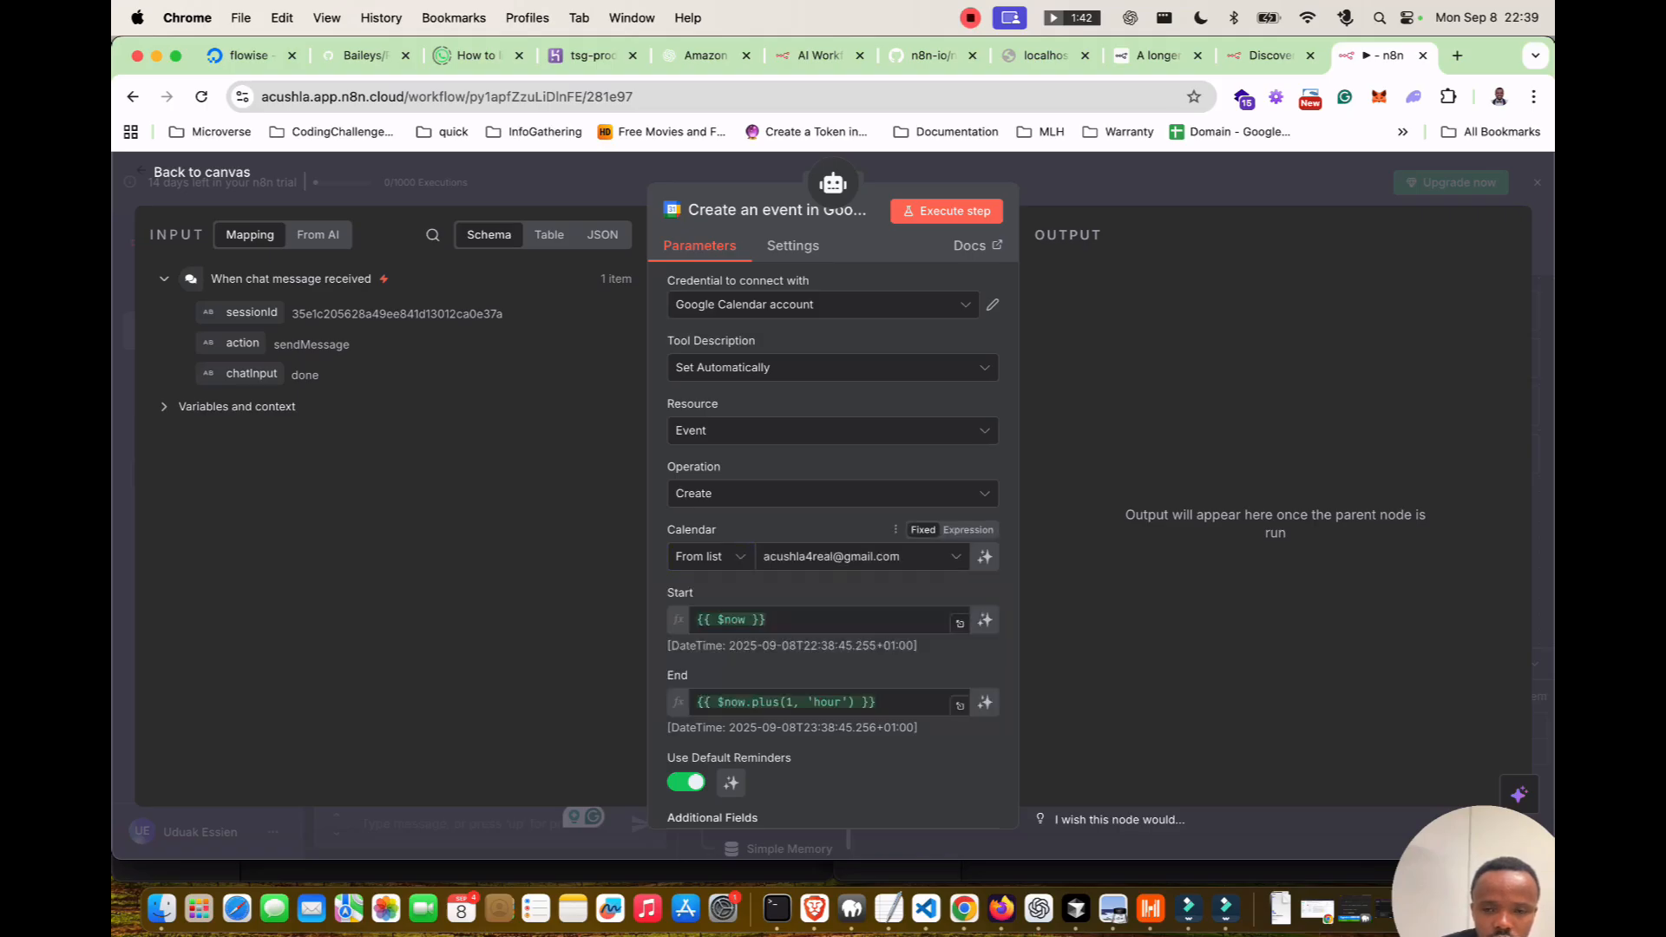
{"action": "left_click", "coordinate": [849, 557]}
{"action": "scroll", "coordinate": [833, 668], "scroll_direction": "down", "scroll_amount": 2}
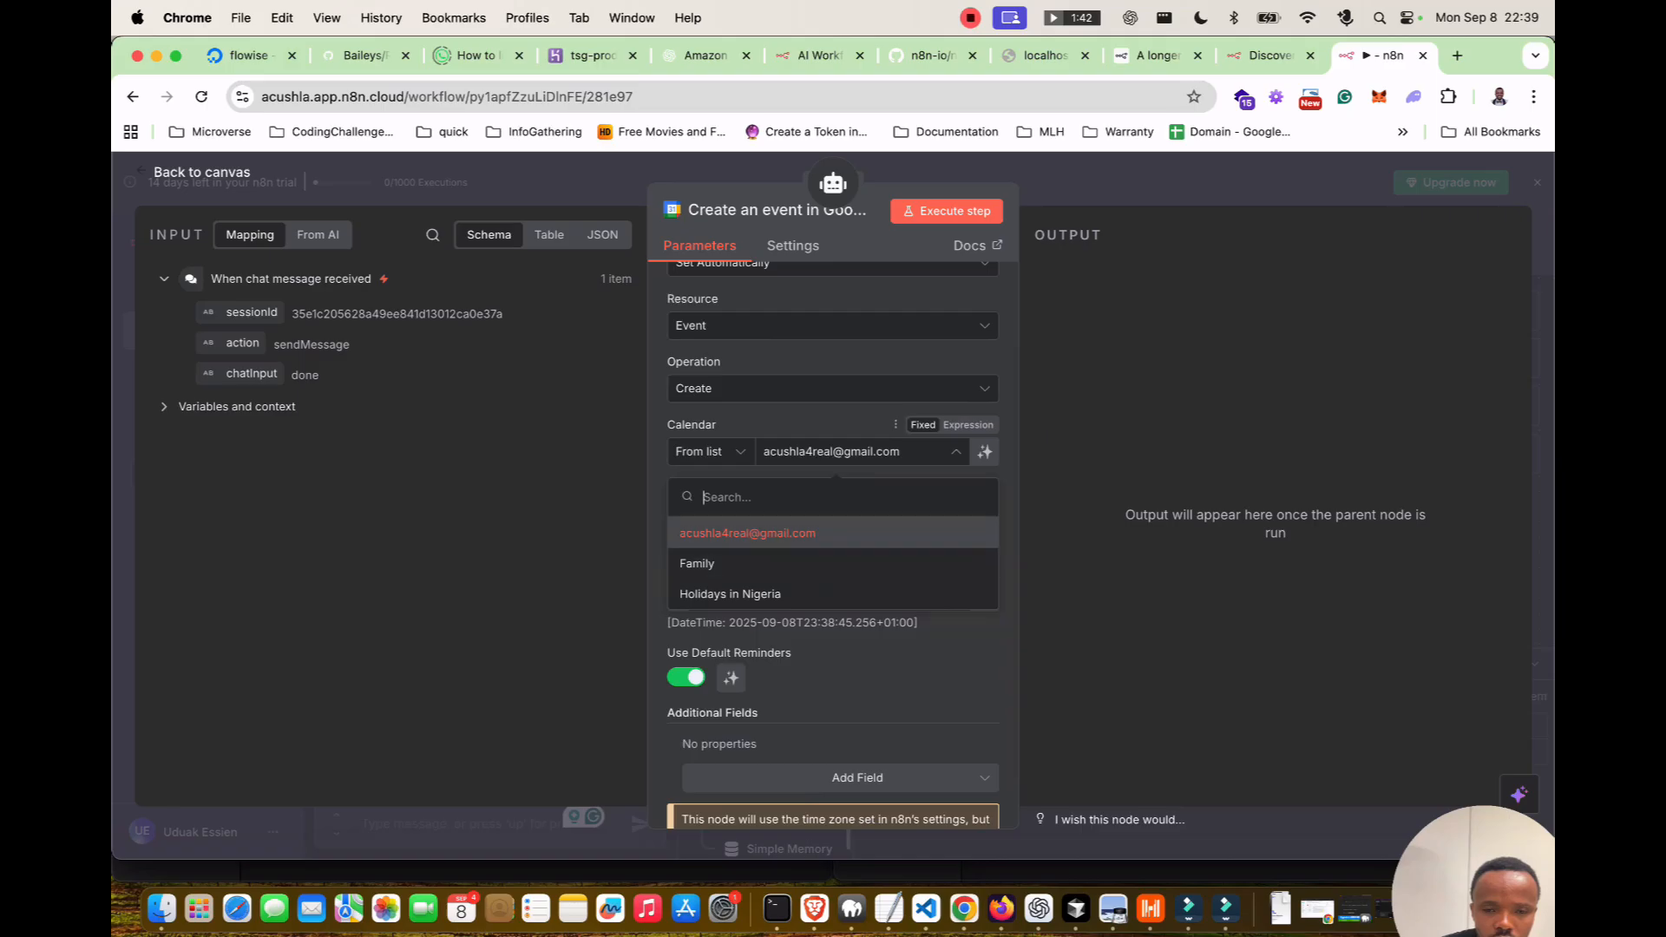
{"action": "left_click", "coordinate": [781, 533]}
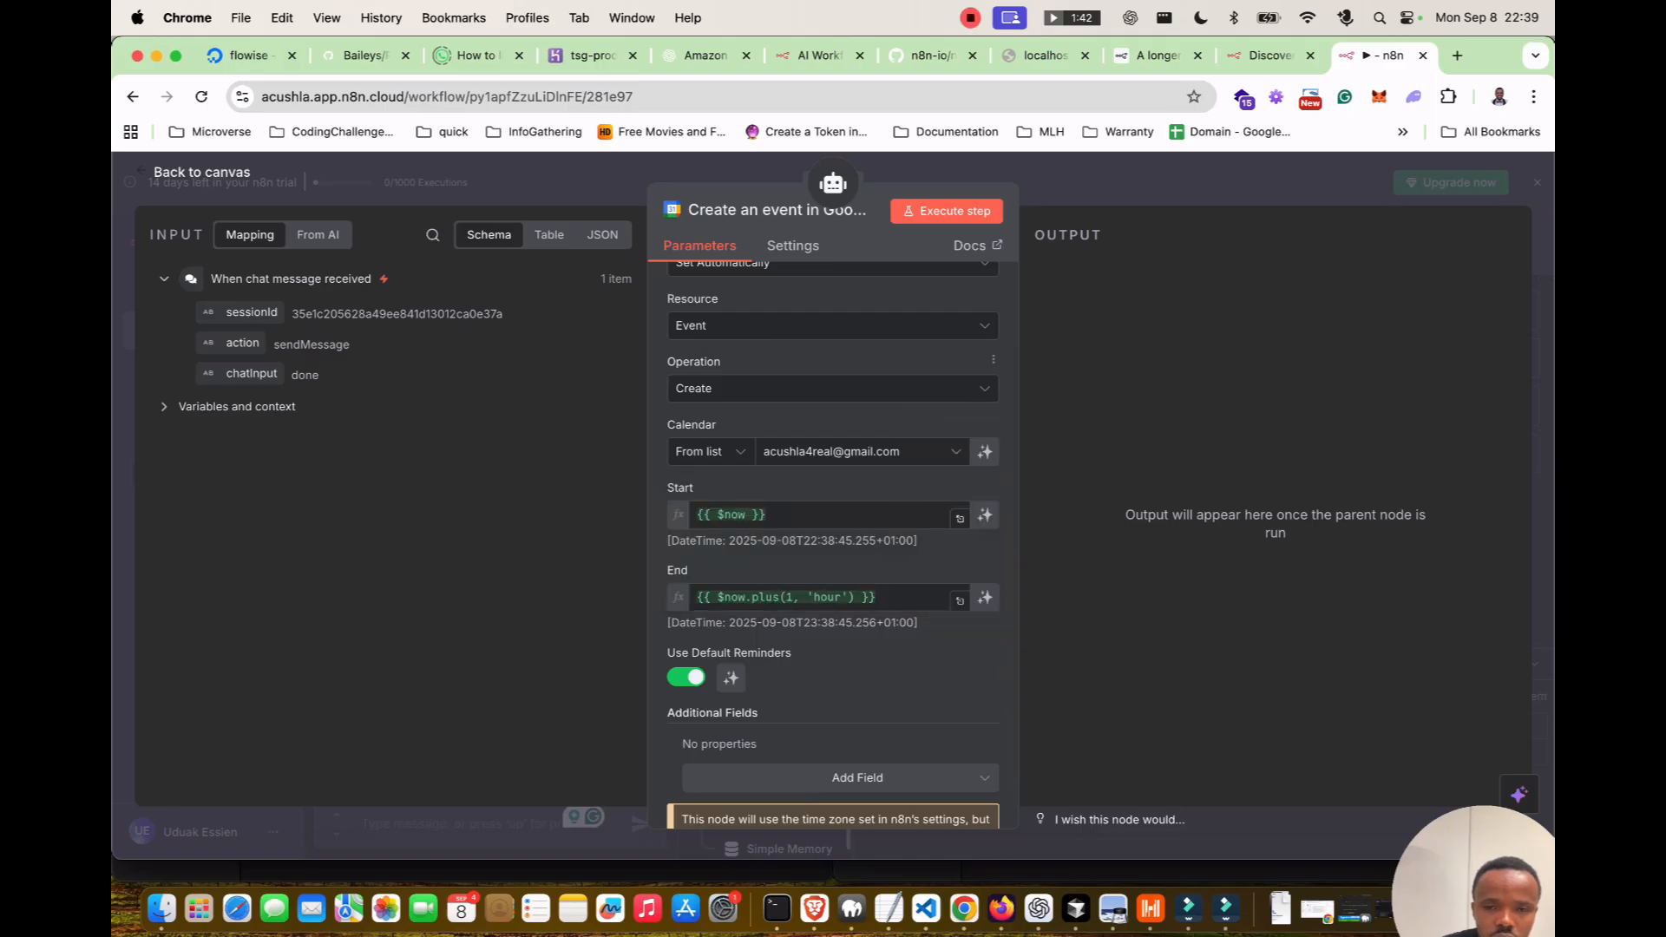
Keep Create as the event operation and return to the workflow canvas.
{"action": "left_click", "coordinate": [833, 389]}
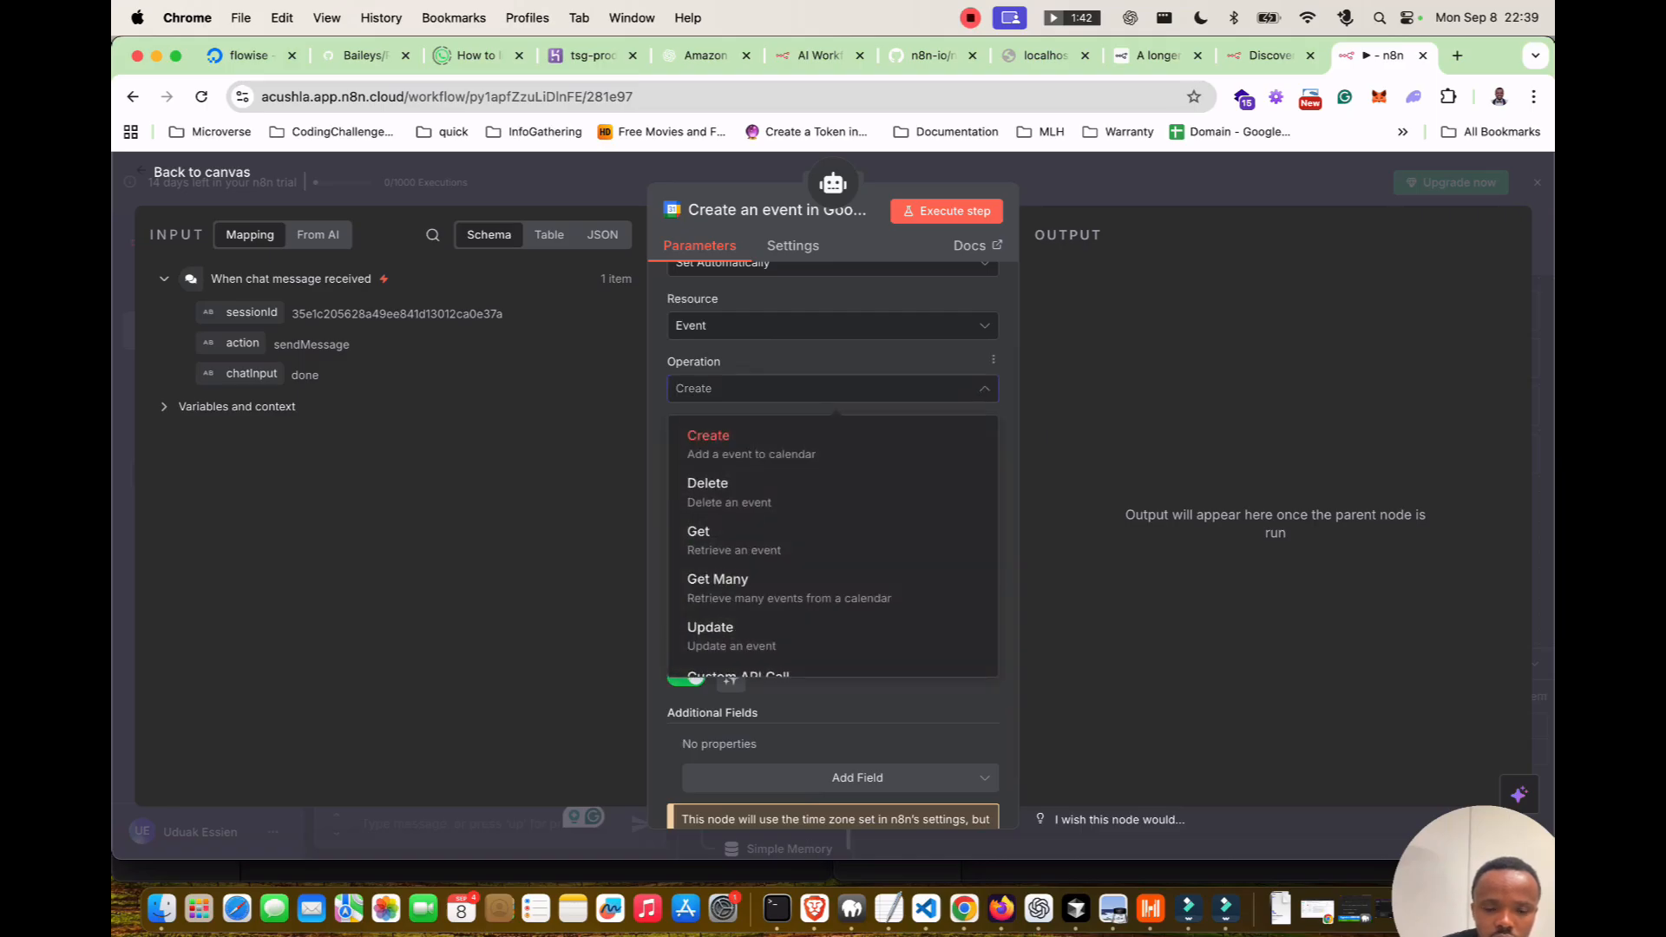
{"action": "left_click", "coordinate": [833, 387]}
{"action": "scroll", "coordinate": [833, 387], "scroll_direction": "up", "scroll_amount": 2}
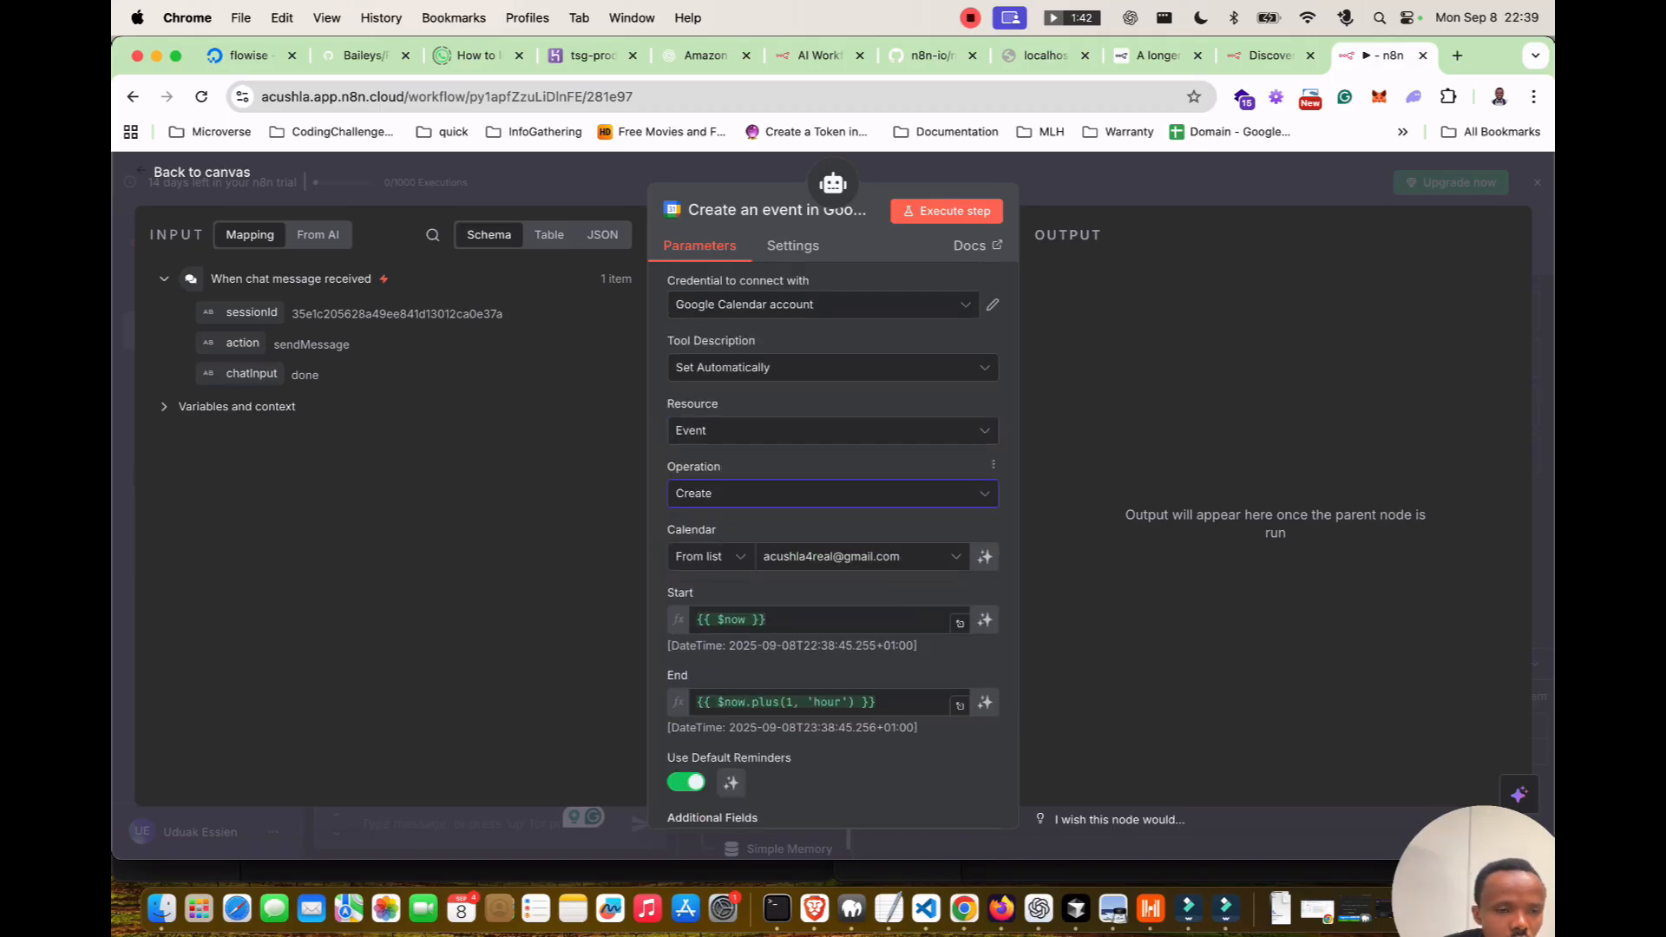
{"action": "key", "text": "Escape"}
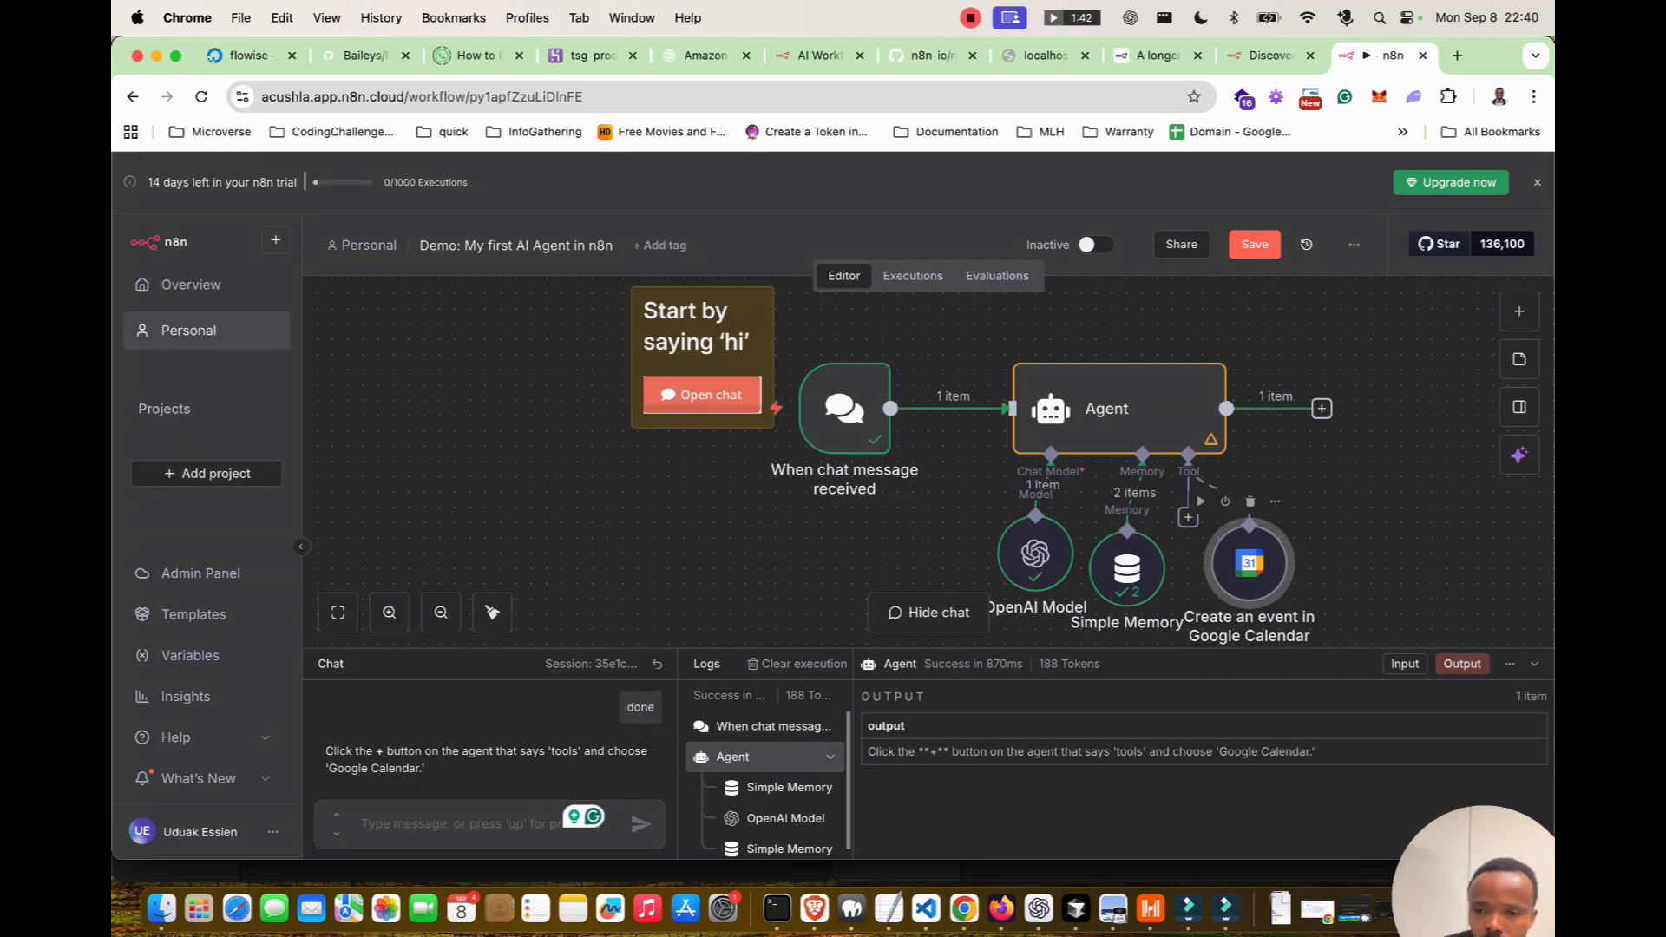
Reopen the Google Calendar tool and switch its resource from Event to Calendar.
{"action": "key", "text": "Return"}
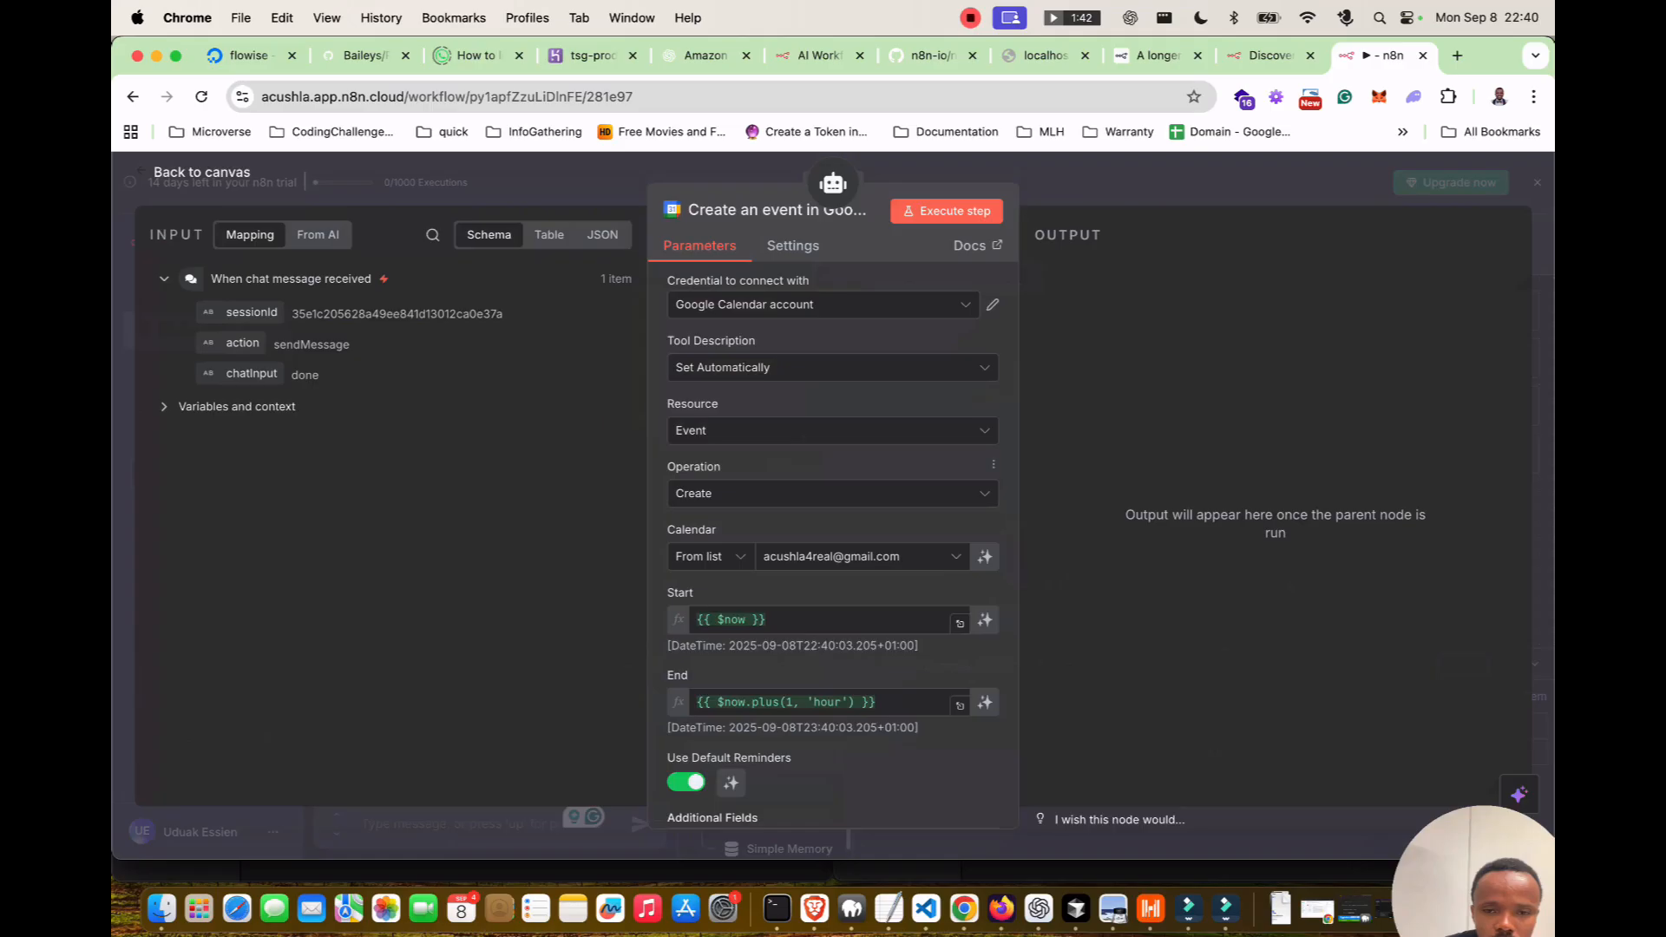
{"action": "left_click", "coordinate": [979, 494]}
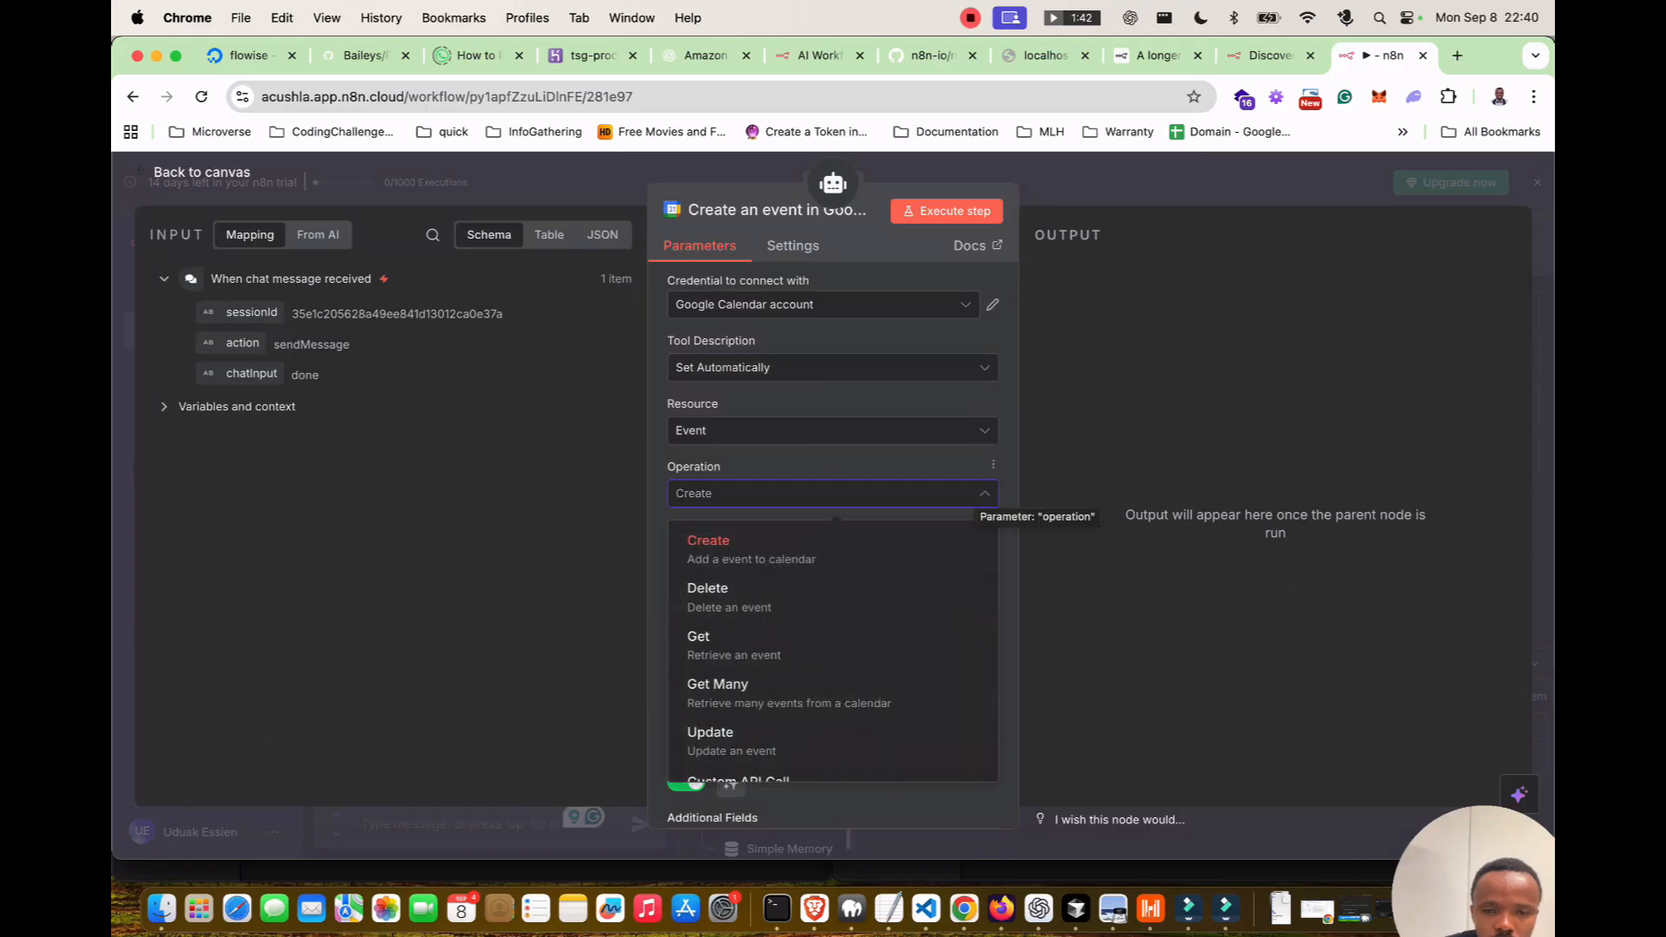
{"action": "left_click", "coordinate": [746, 645]}
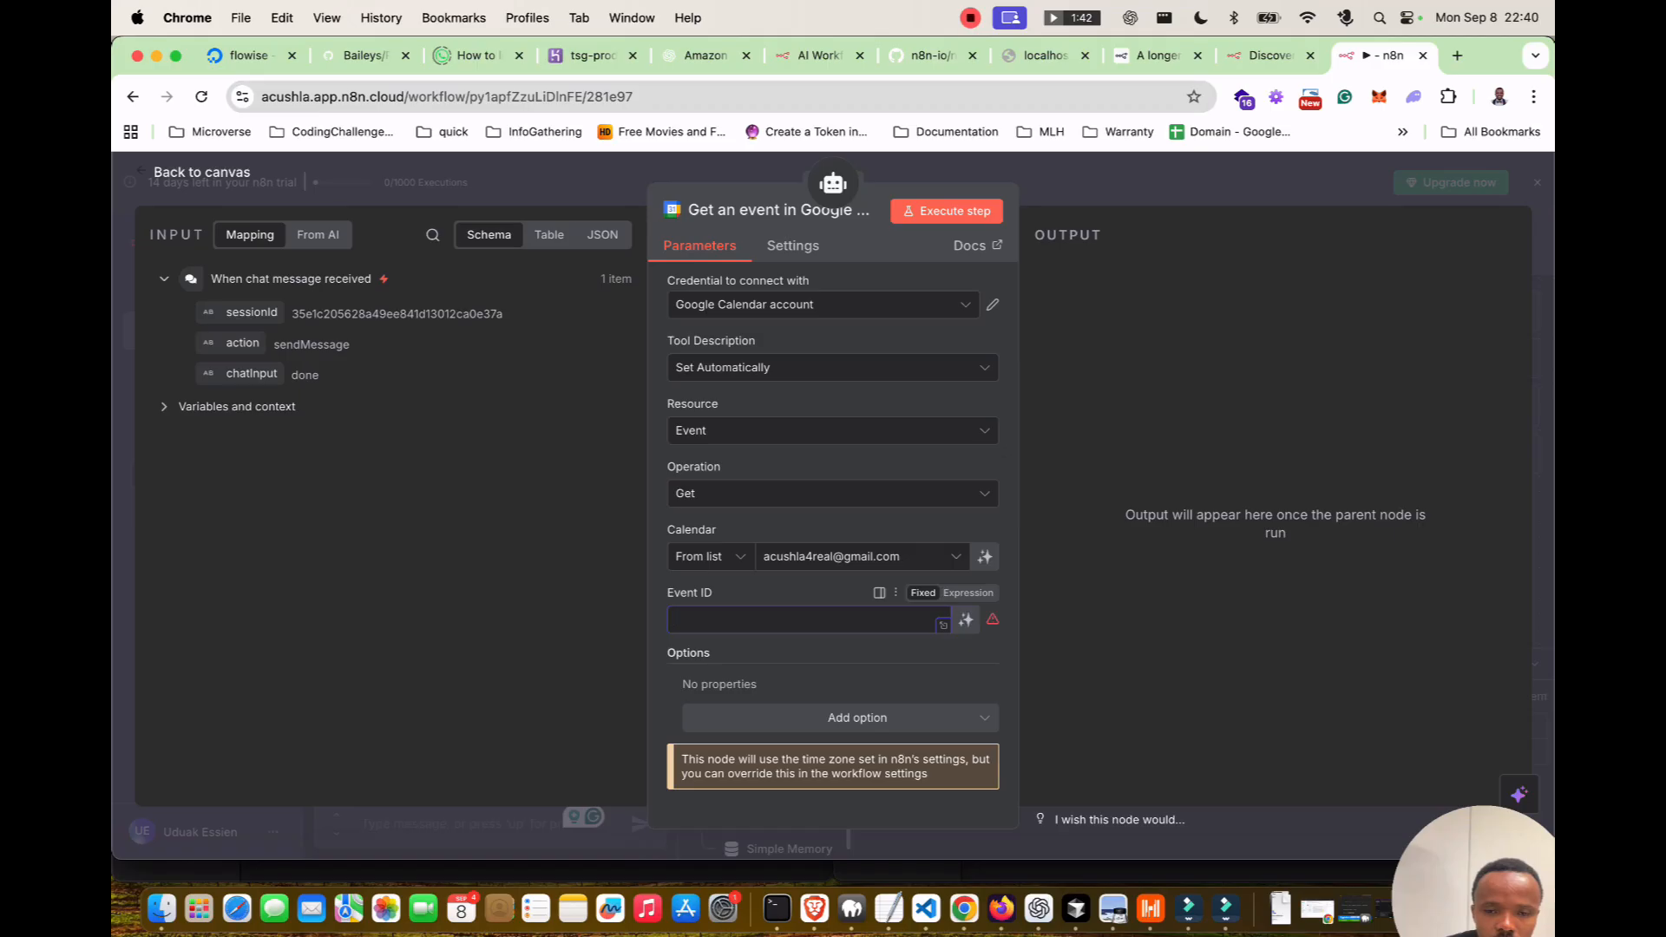
{"action": "left_click", "coordinate": [833, 431]}
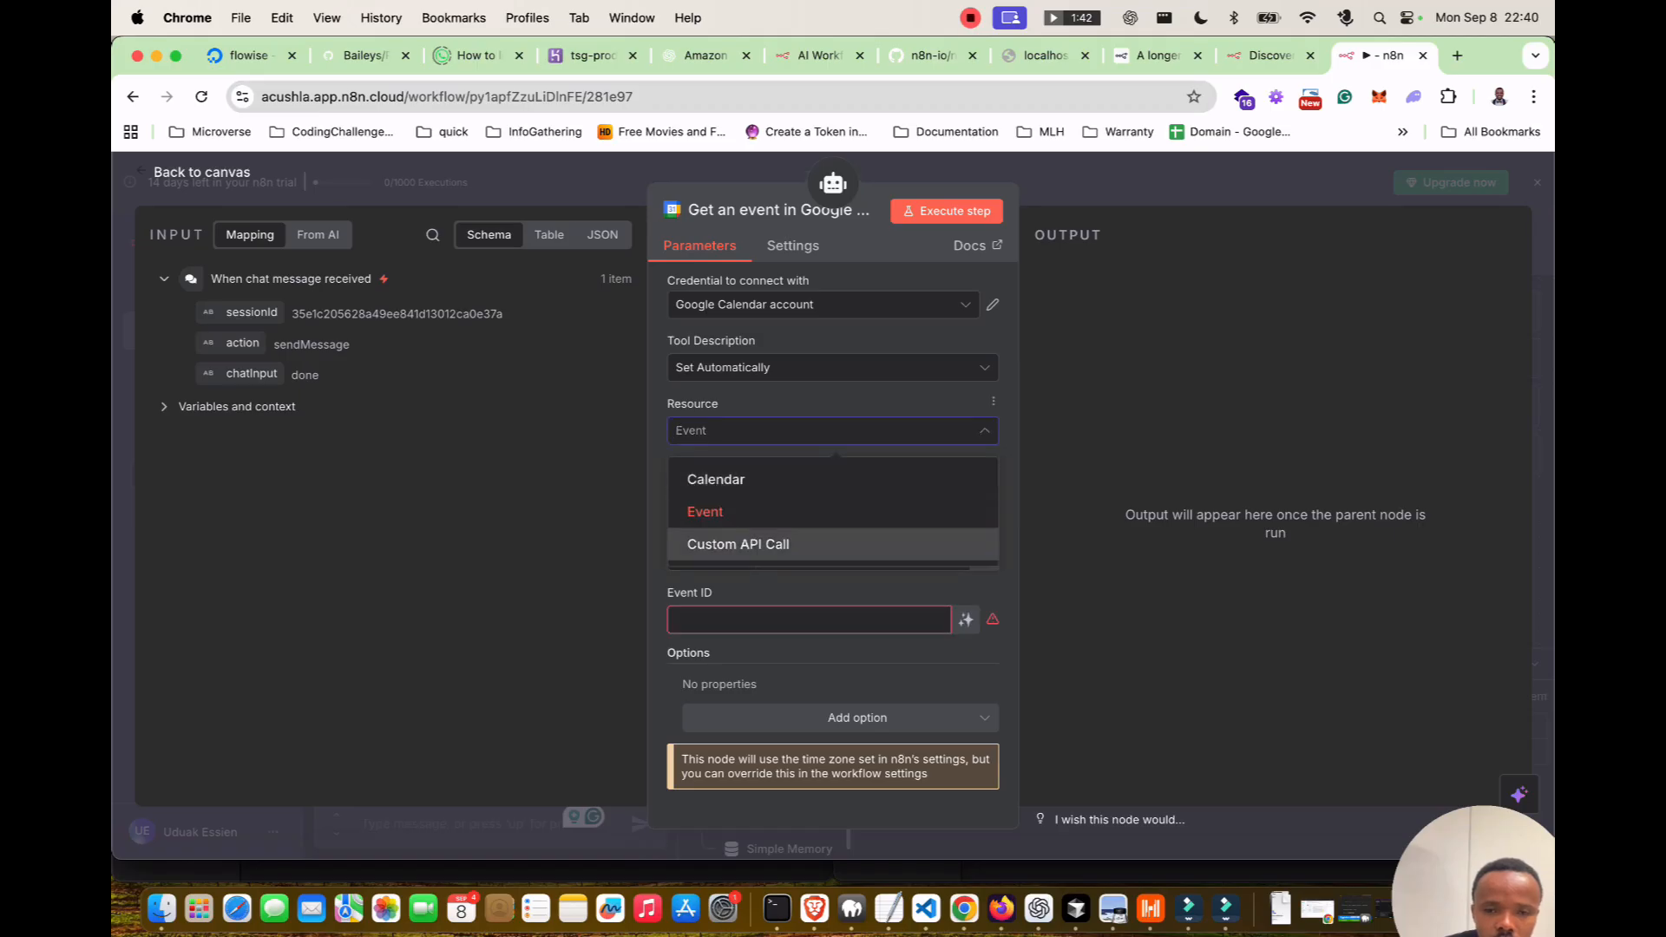
{"action": "left_click", "coordinate": [716, 478]}
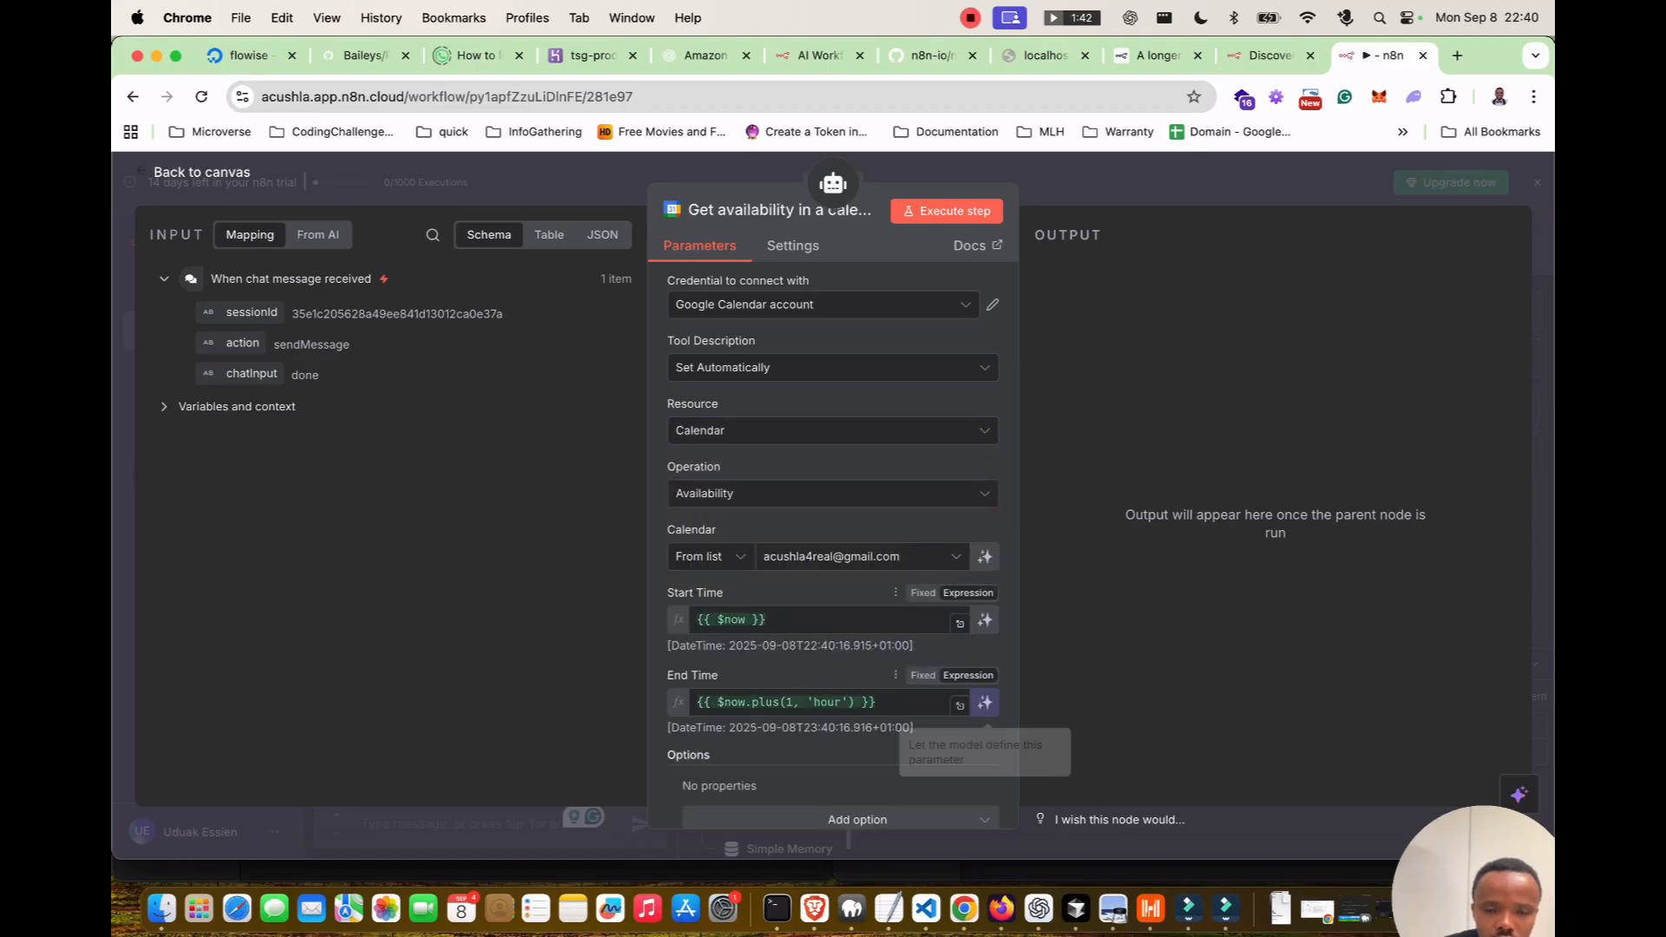
Keep Calendar › Availability as the tool's setup and close its settings panel.
{"action": "scroll", "coordinate": [985, 702], "scroll_direction": "down", "scroll_amount": 2}
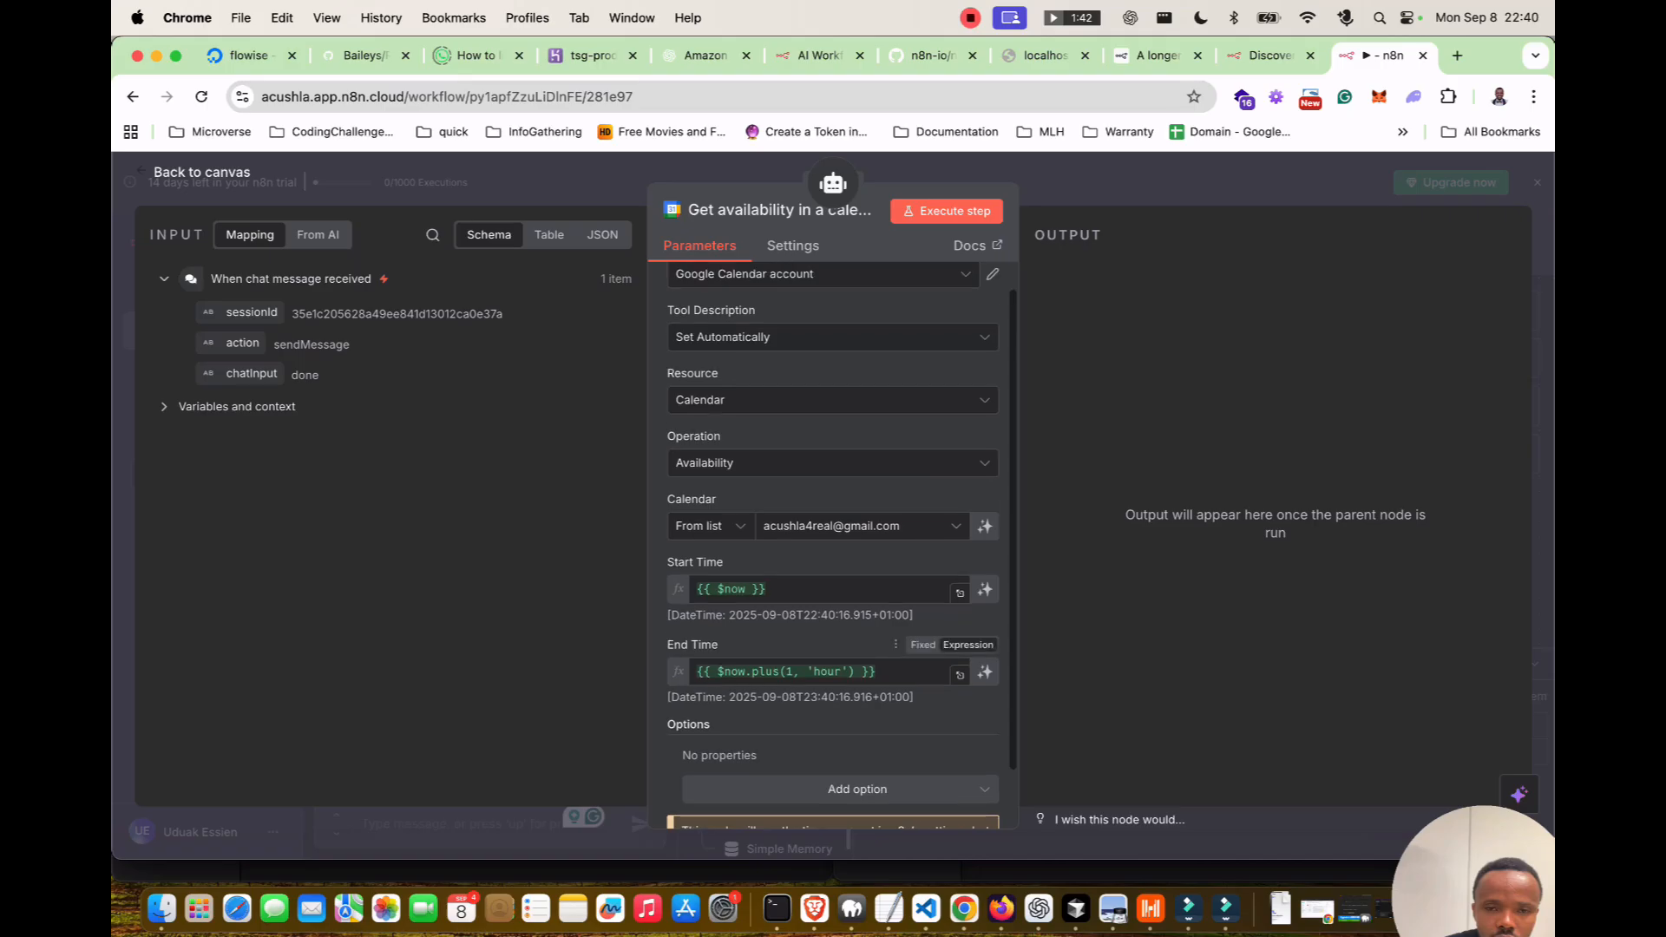
{"action": "left_click", "coordinate": [833, 463]}
{"action": "left_click", "coordinate": [833, 463]}
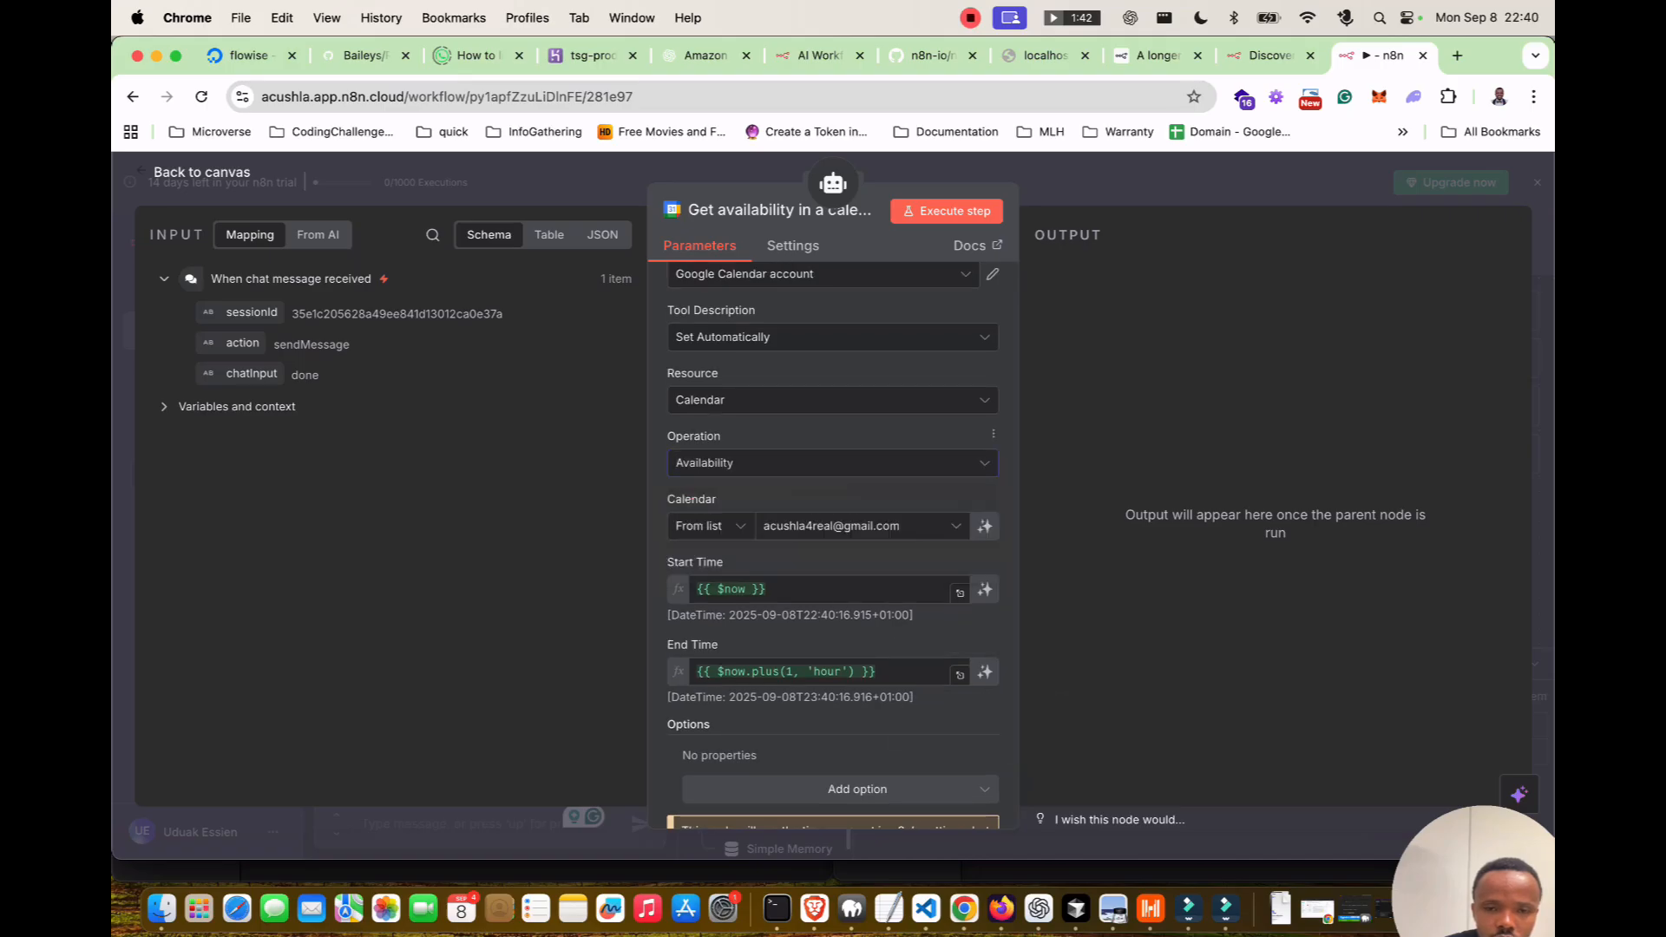
{"action": "scroll", "coordinate": [833, 460], "scroll_direction": "up", "scroll_amount": 2}
{"action": "left_click", "coordinate": [833, 430]}
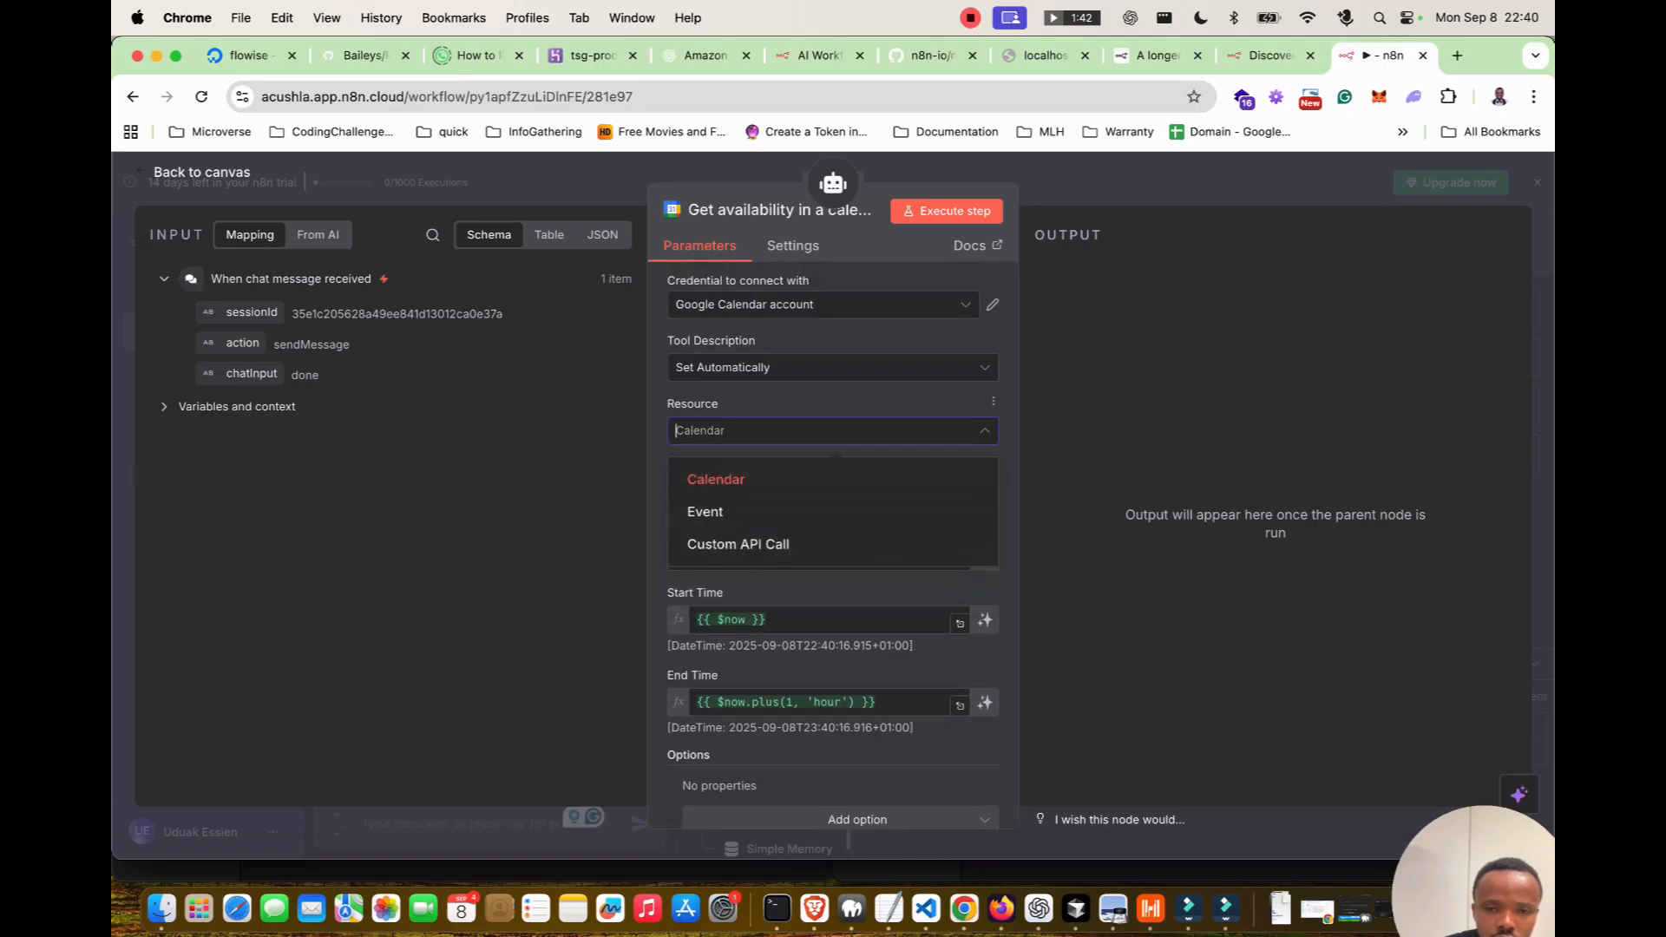
{"action": "left_click", "coordinate": [833, 430]}
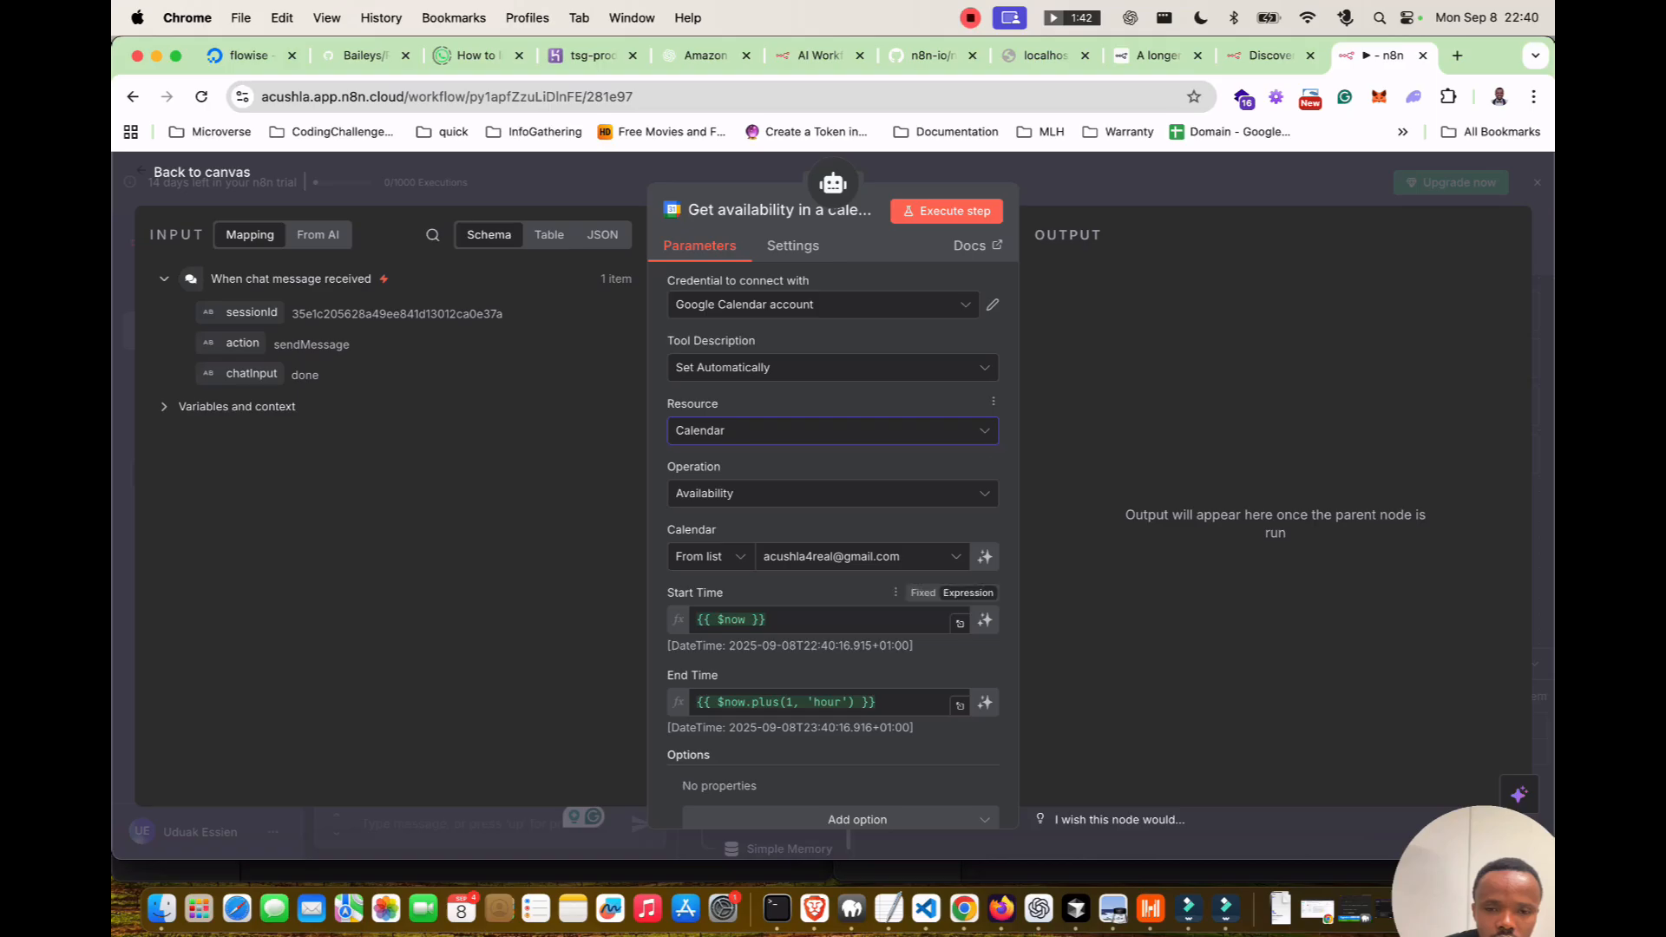
{"action": "scroll", "coordinate": [833, 520], "scroll_direction": "down", "scroll_amount": 2}
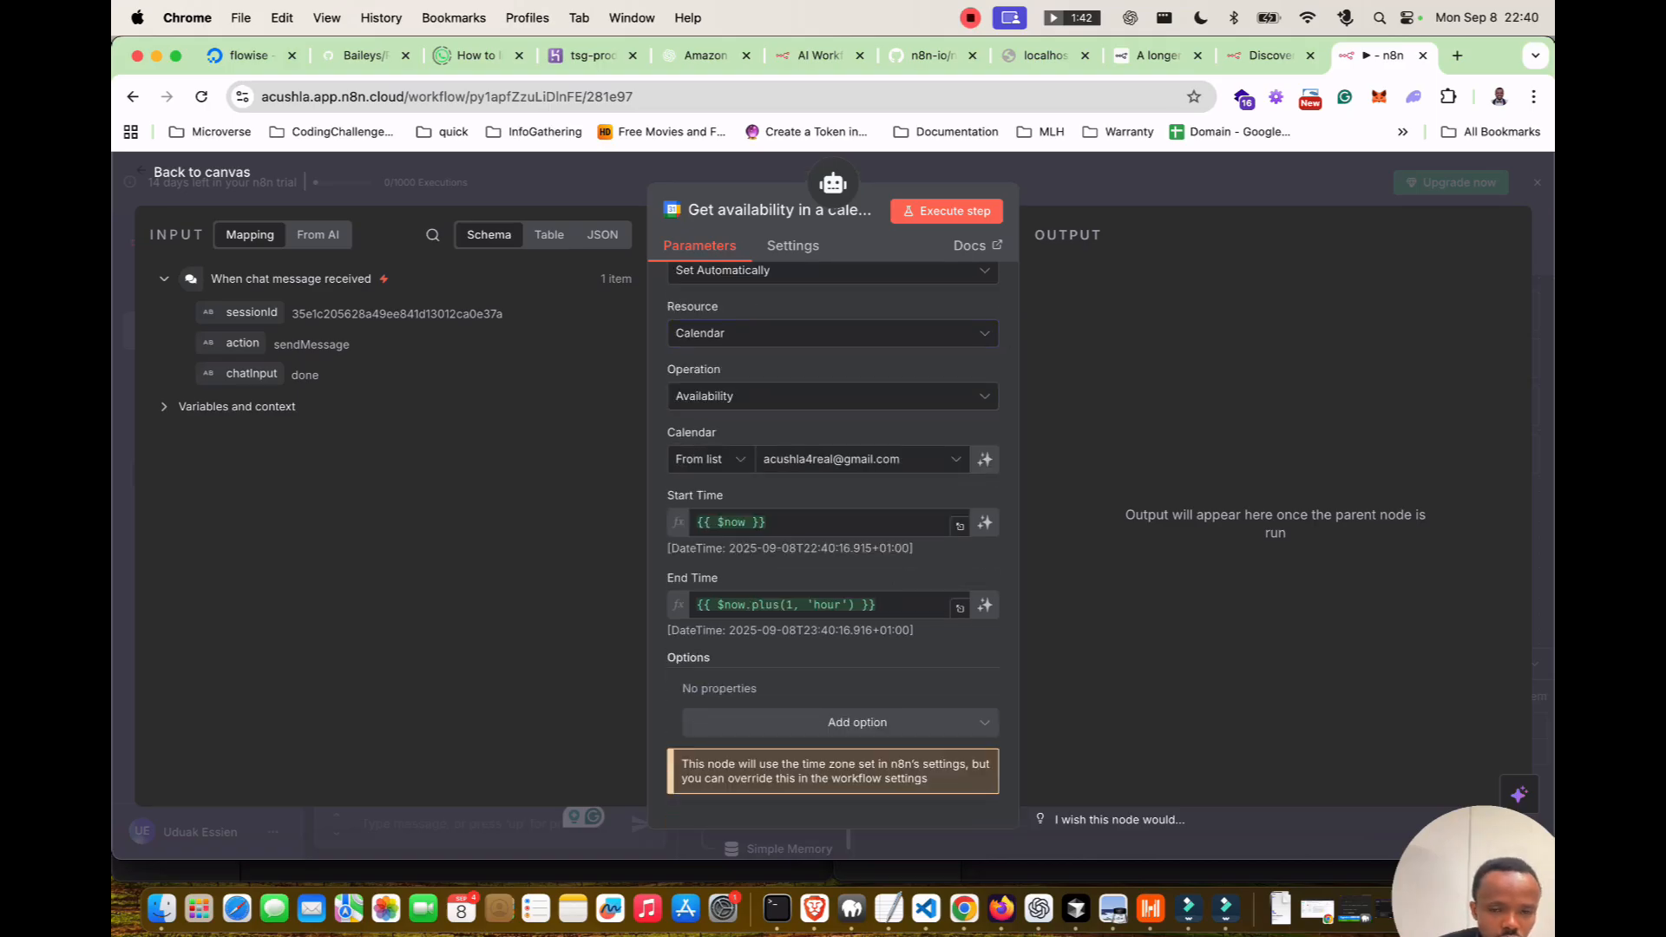
{"action": "key", "text": "Escape"}
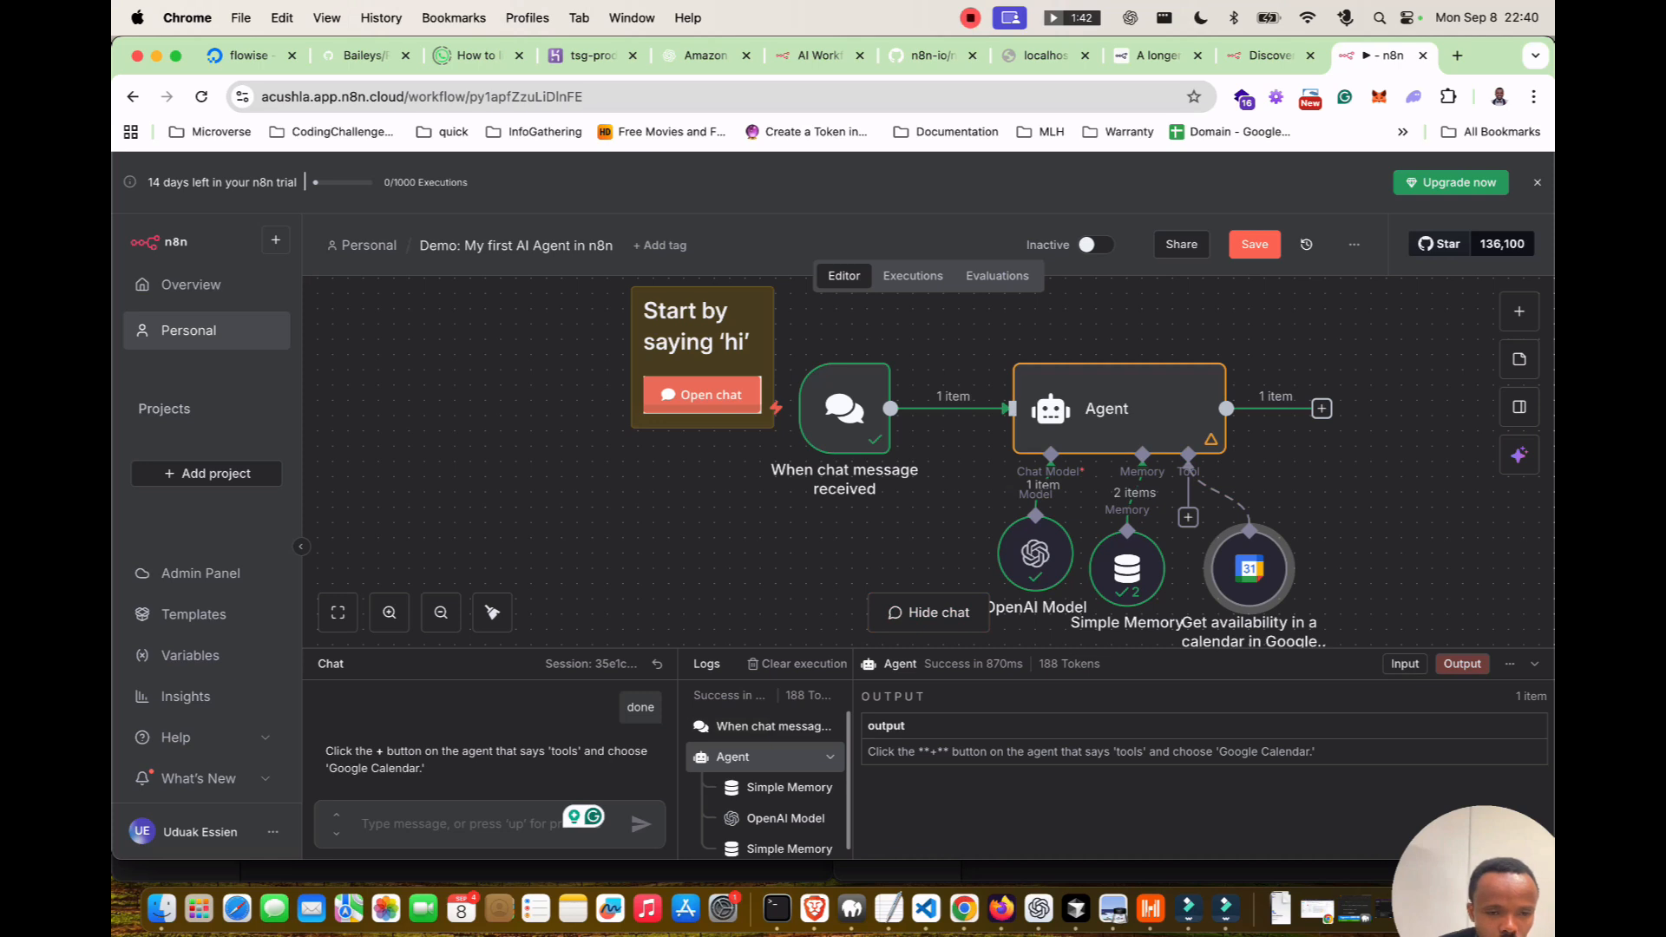
Reply 'done' to the agent, set the Google Calendar tool's resource to Event, and reply 'done' again.
{"action": "type", "text": "done"}
{"action": "key", "text": "Return"}
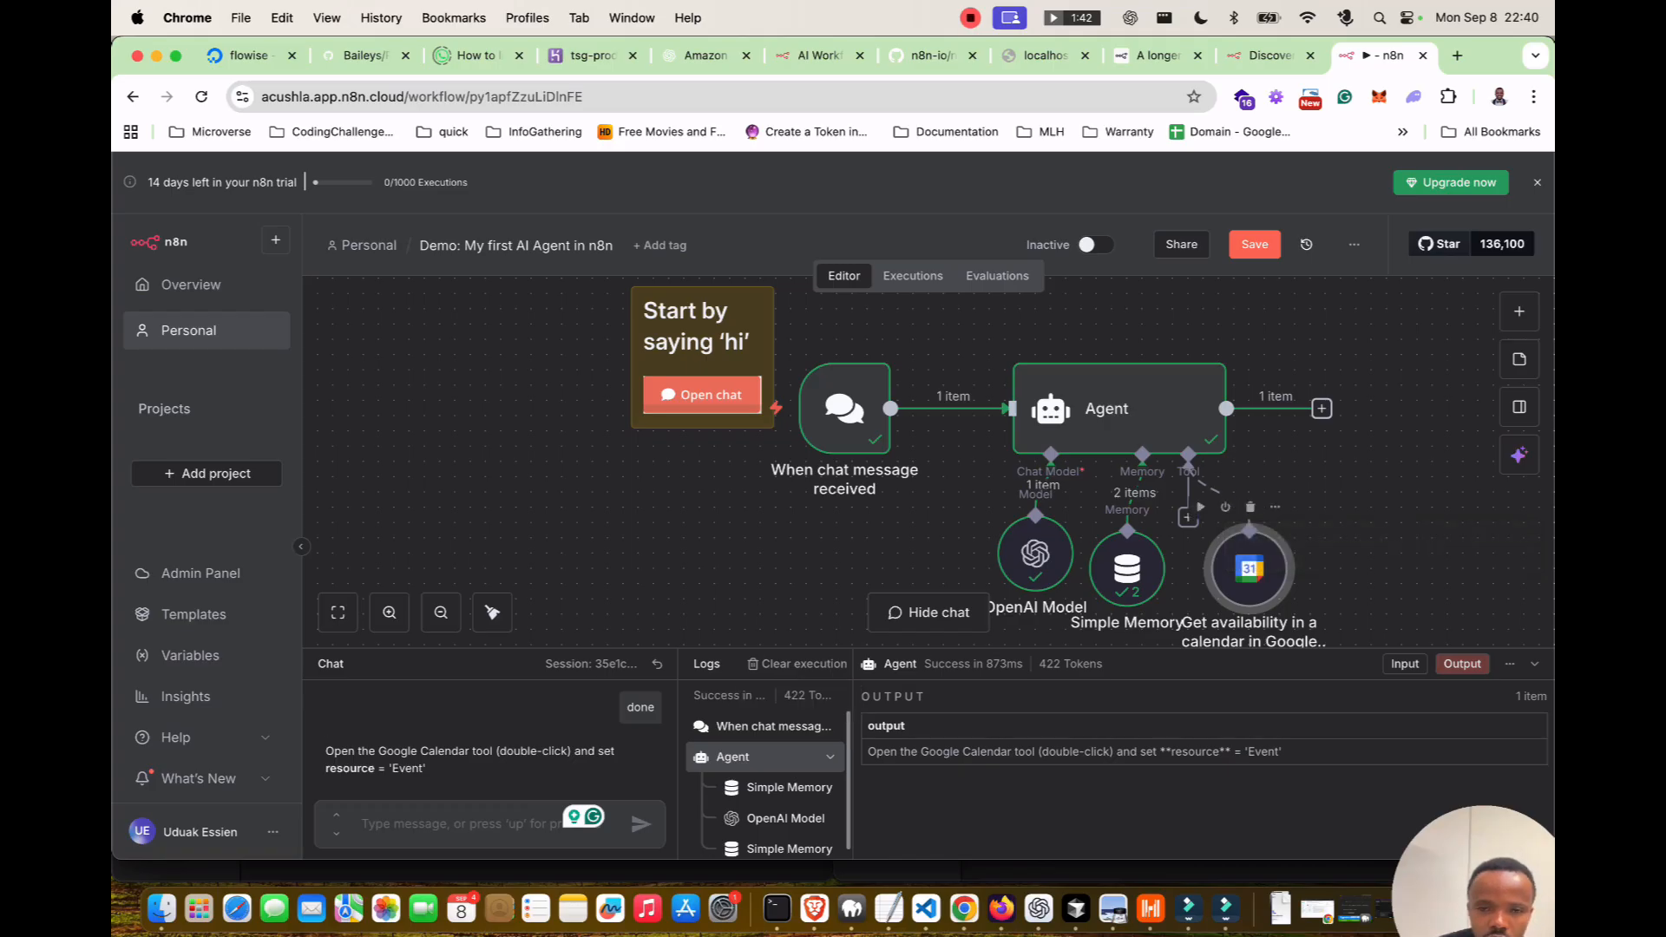
{"action": "double_click", "coordinate": [1250, 569]}
{"action": "left_click", "coordinate": [831, 430]}
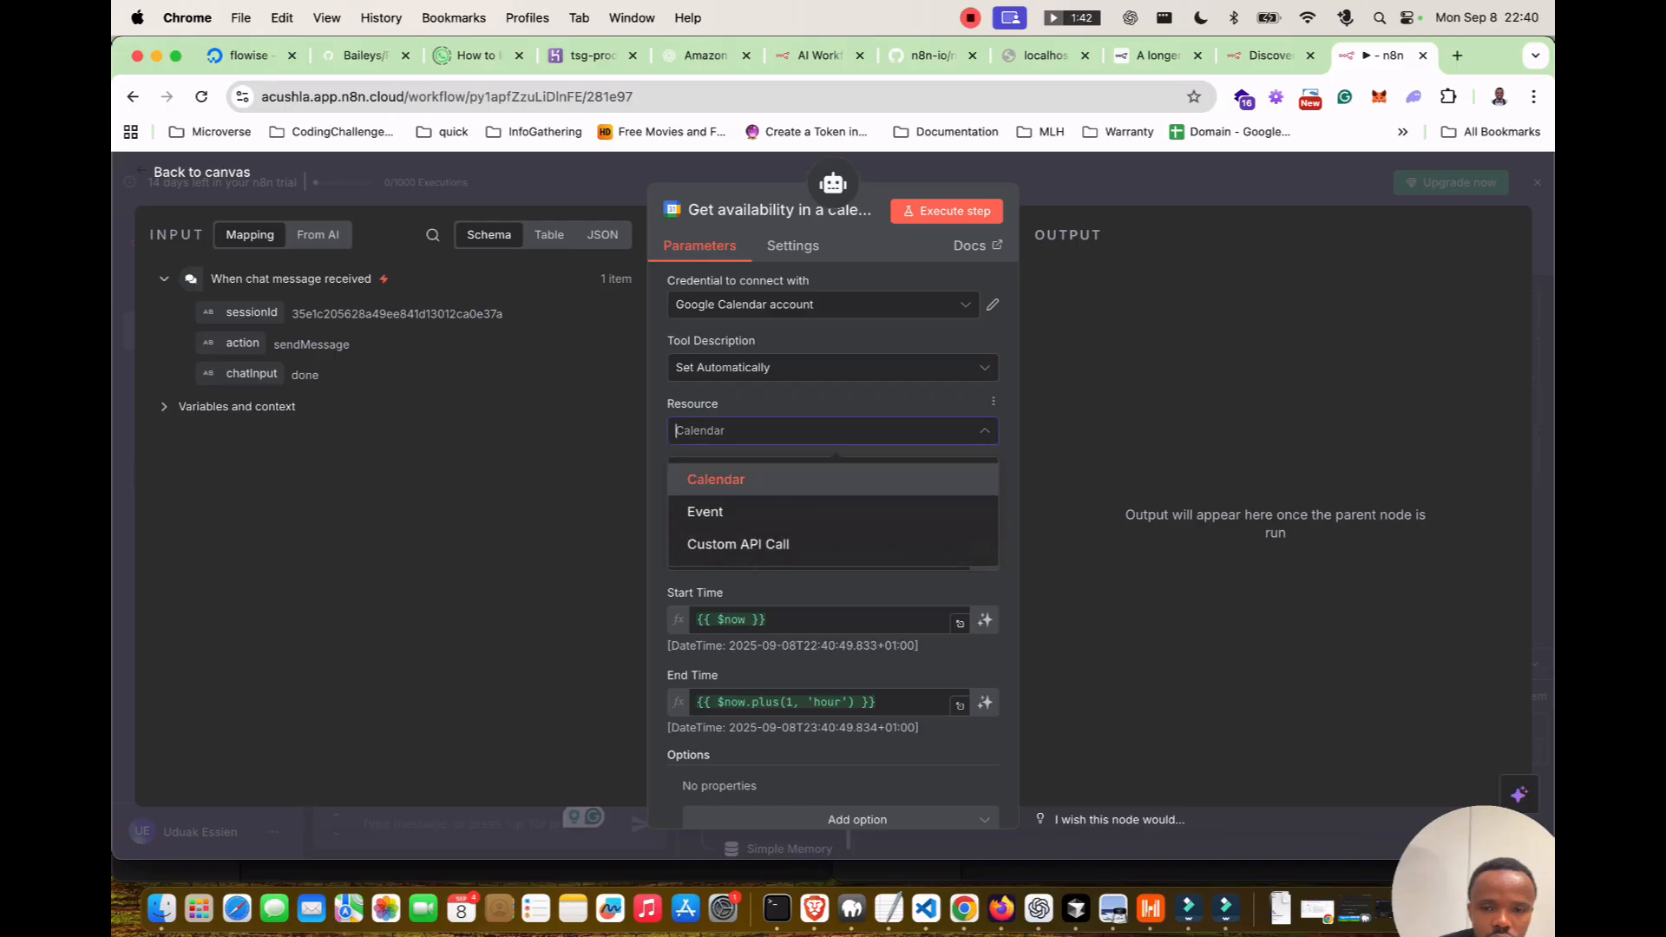
{"action": "left_click", "coordinate": [781, 511]}
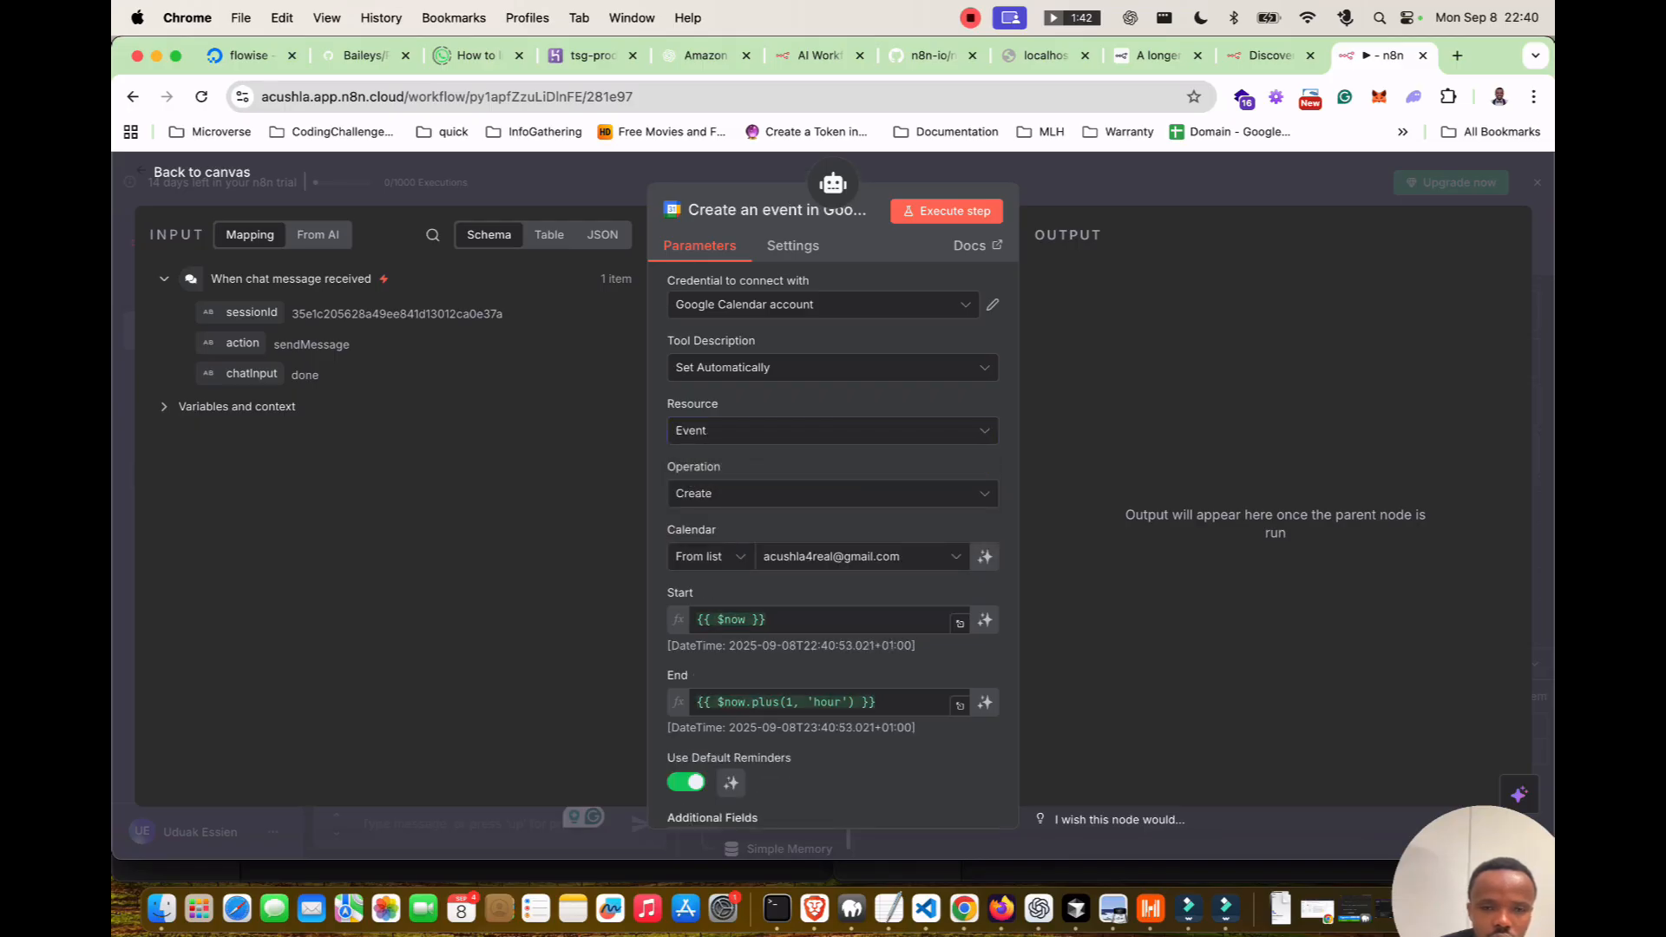
{"action": "key", "text": "Escape"}
{"action": "left_click", "coordinate": [479, 823]}
{"action": "type", "text": "done"}
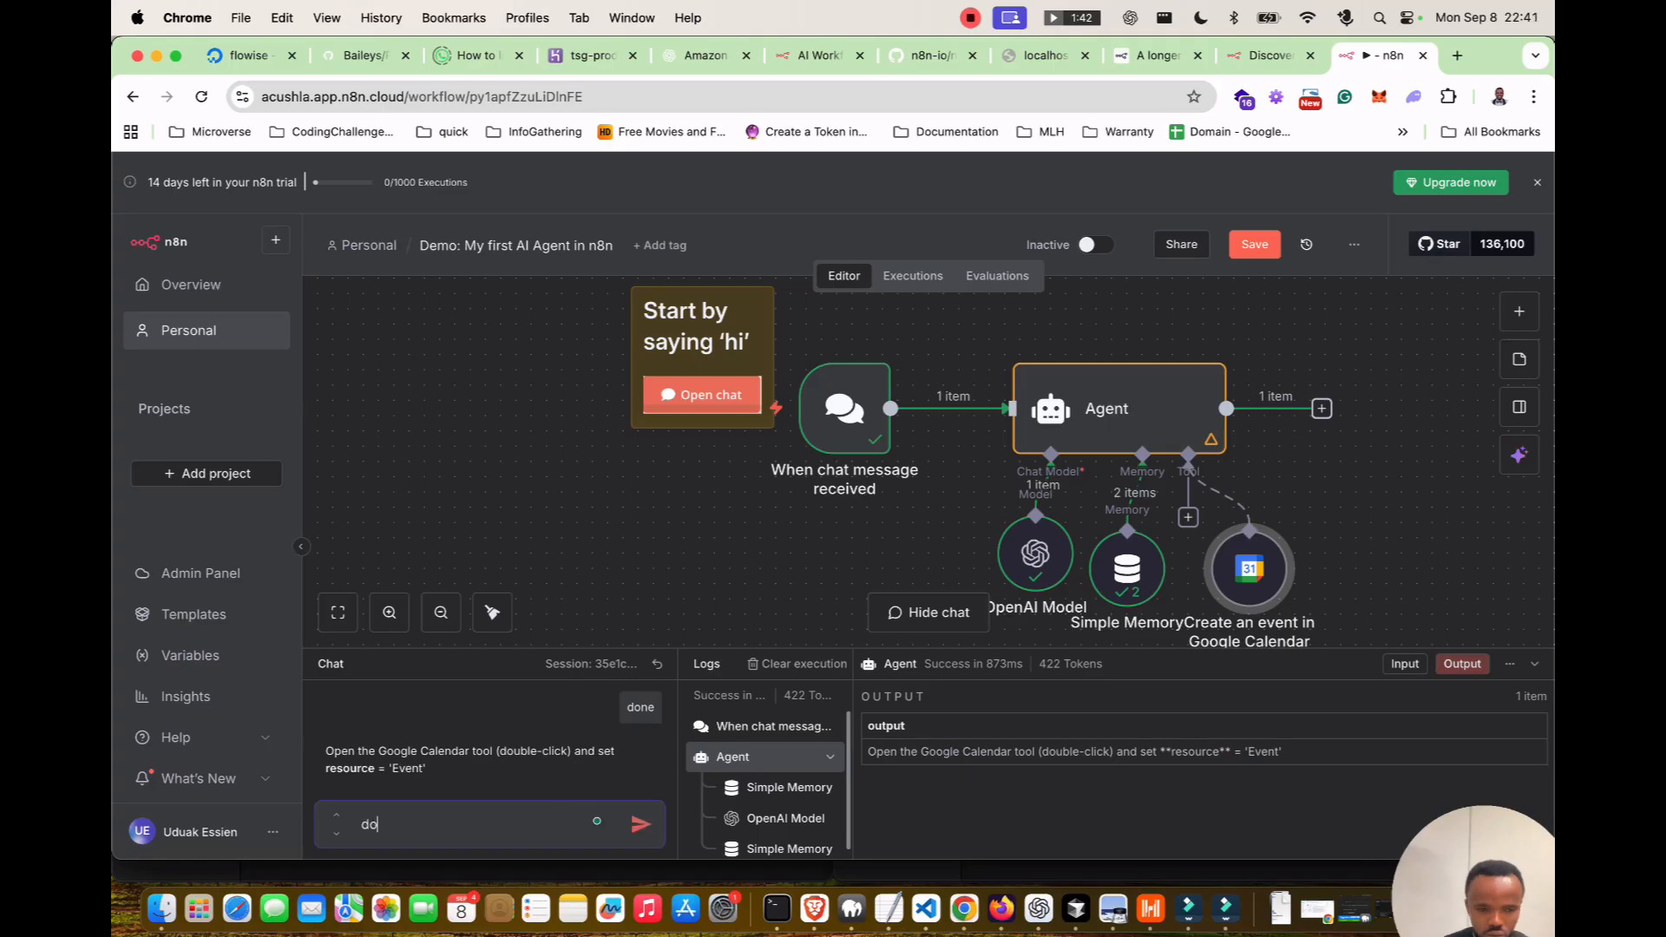
{"action": "key", "text": "Return"}
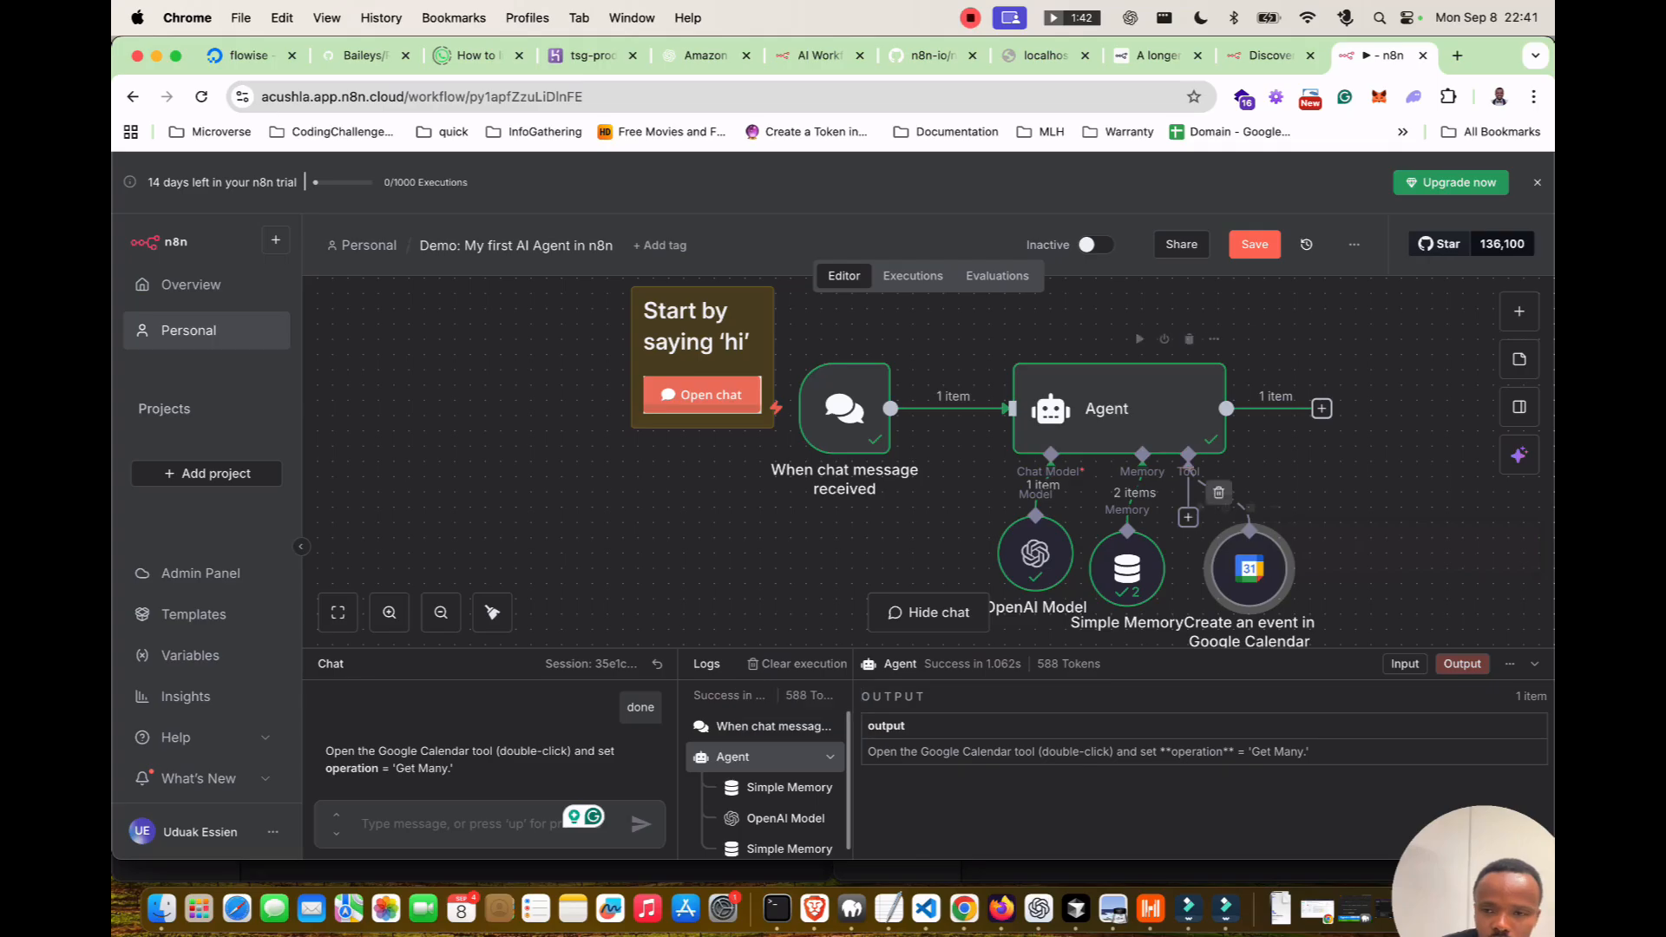
Set the Google Calendar tool's operation to Get Many and reply 'done' to the agent.
{"action": "double_click", "coordinate": [1249, 568]}
{"action": "left_click", "coordinate": [831, 493]}
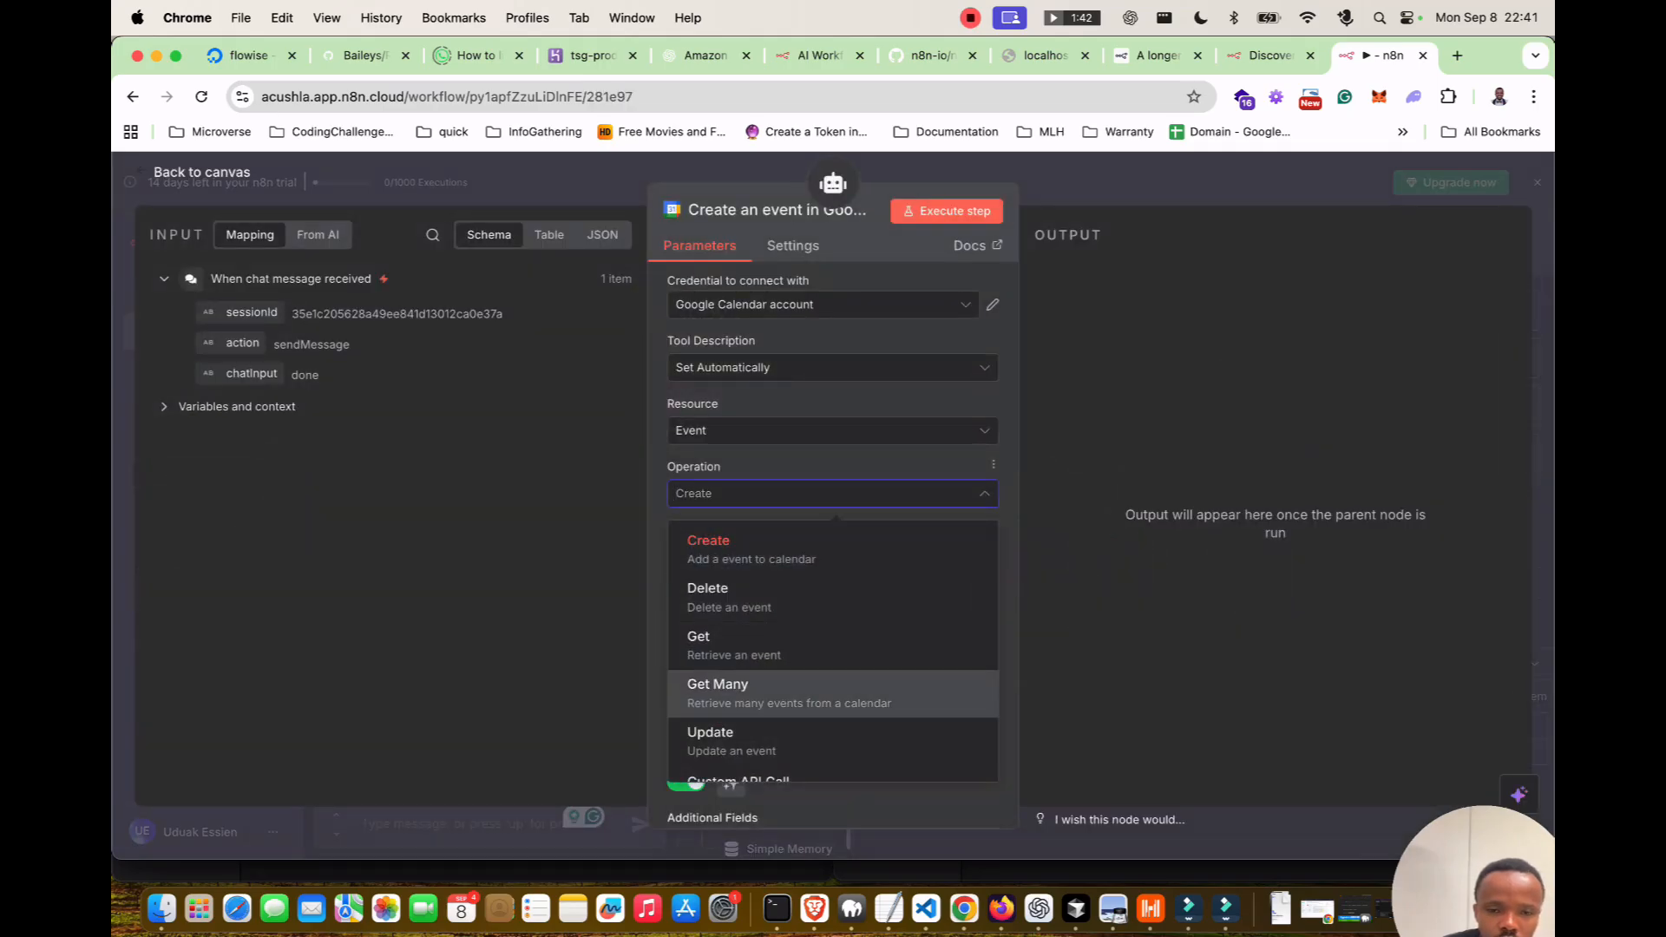
{"action": "left_click", "coordinate": [747, 692]}
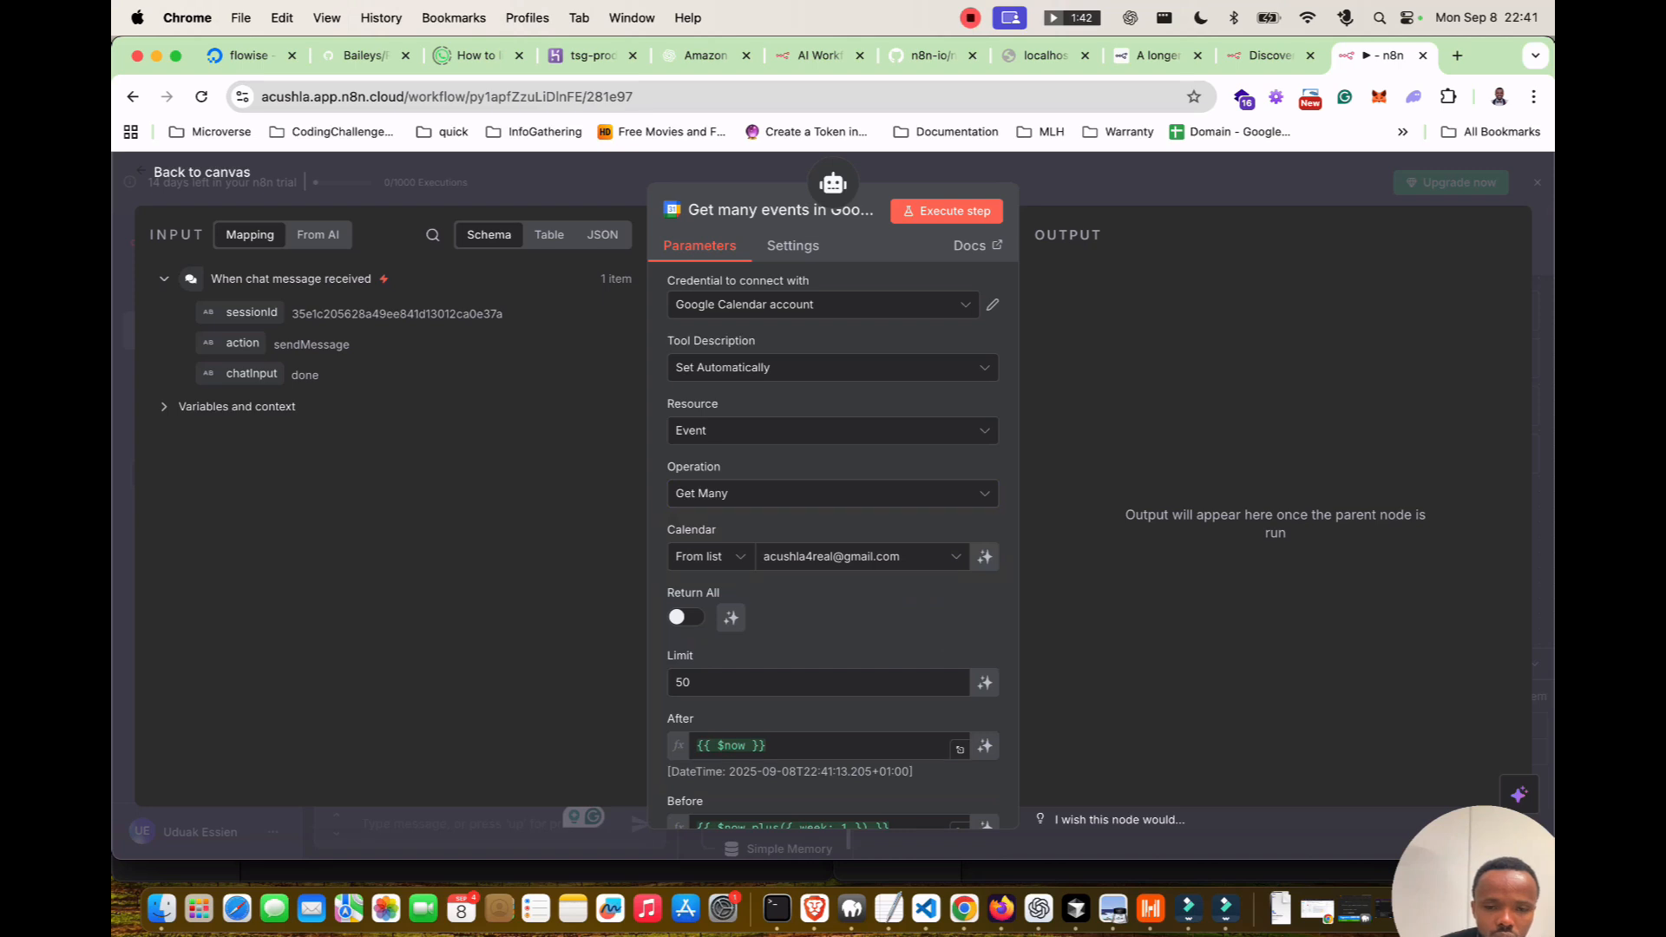
{"action": "key", "text": "Escape"}
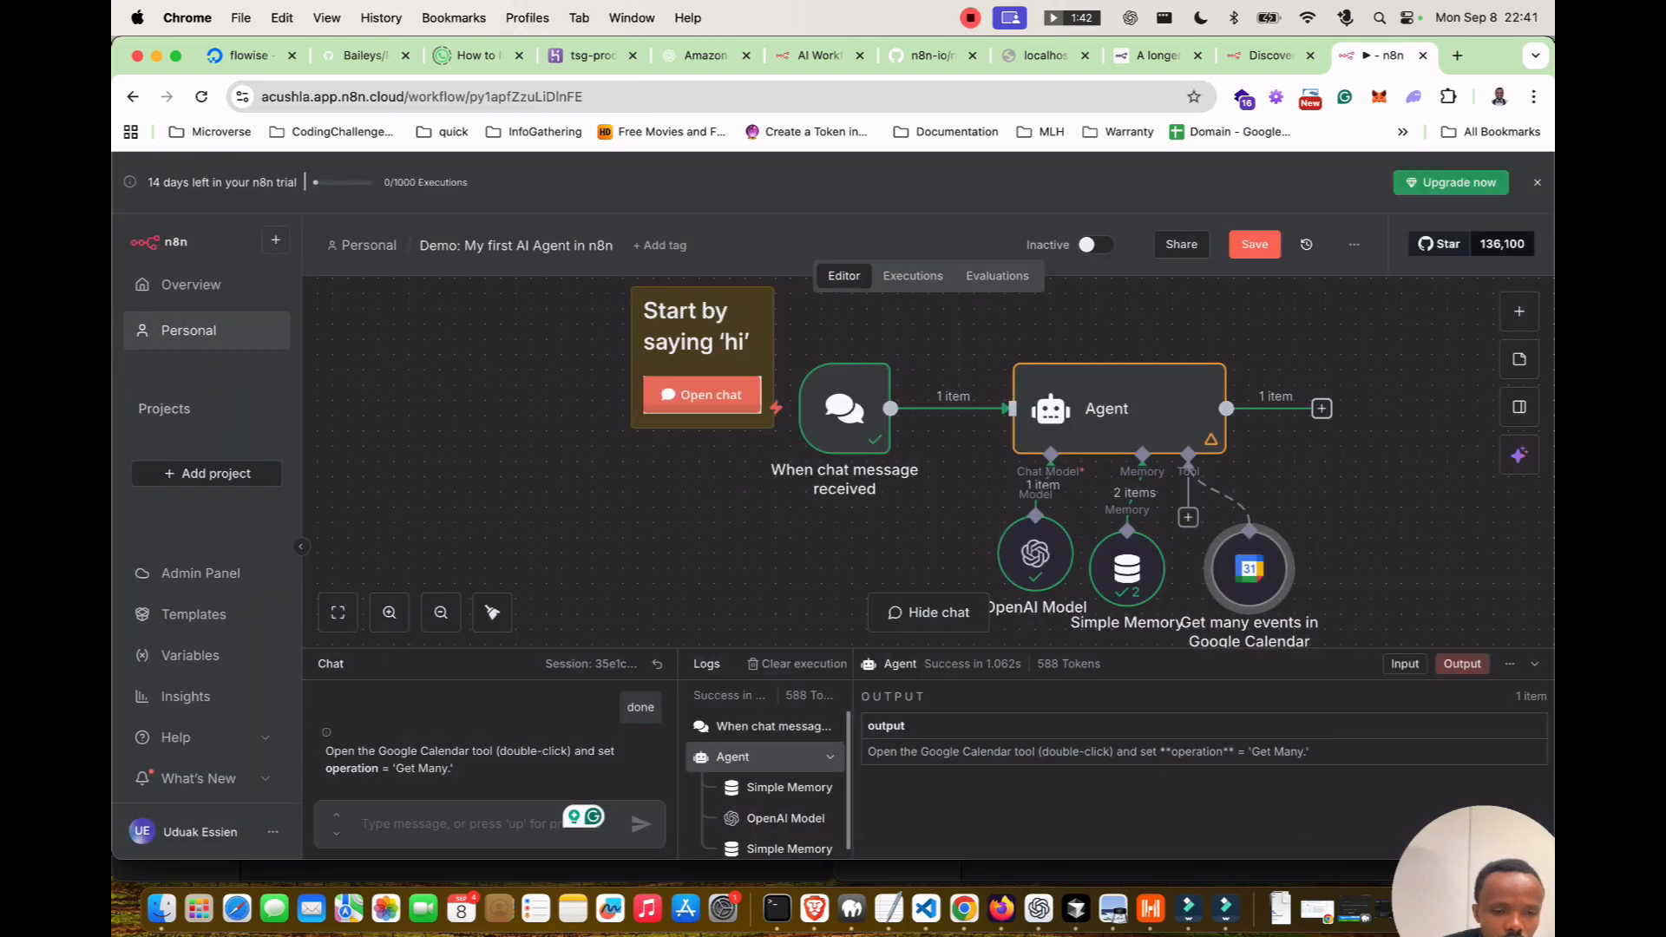
{"action": "type", "text": "done"}
{"action": "key", "text": "Return"}
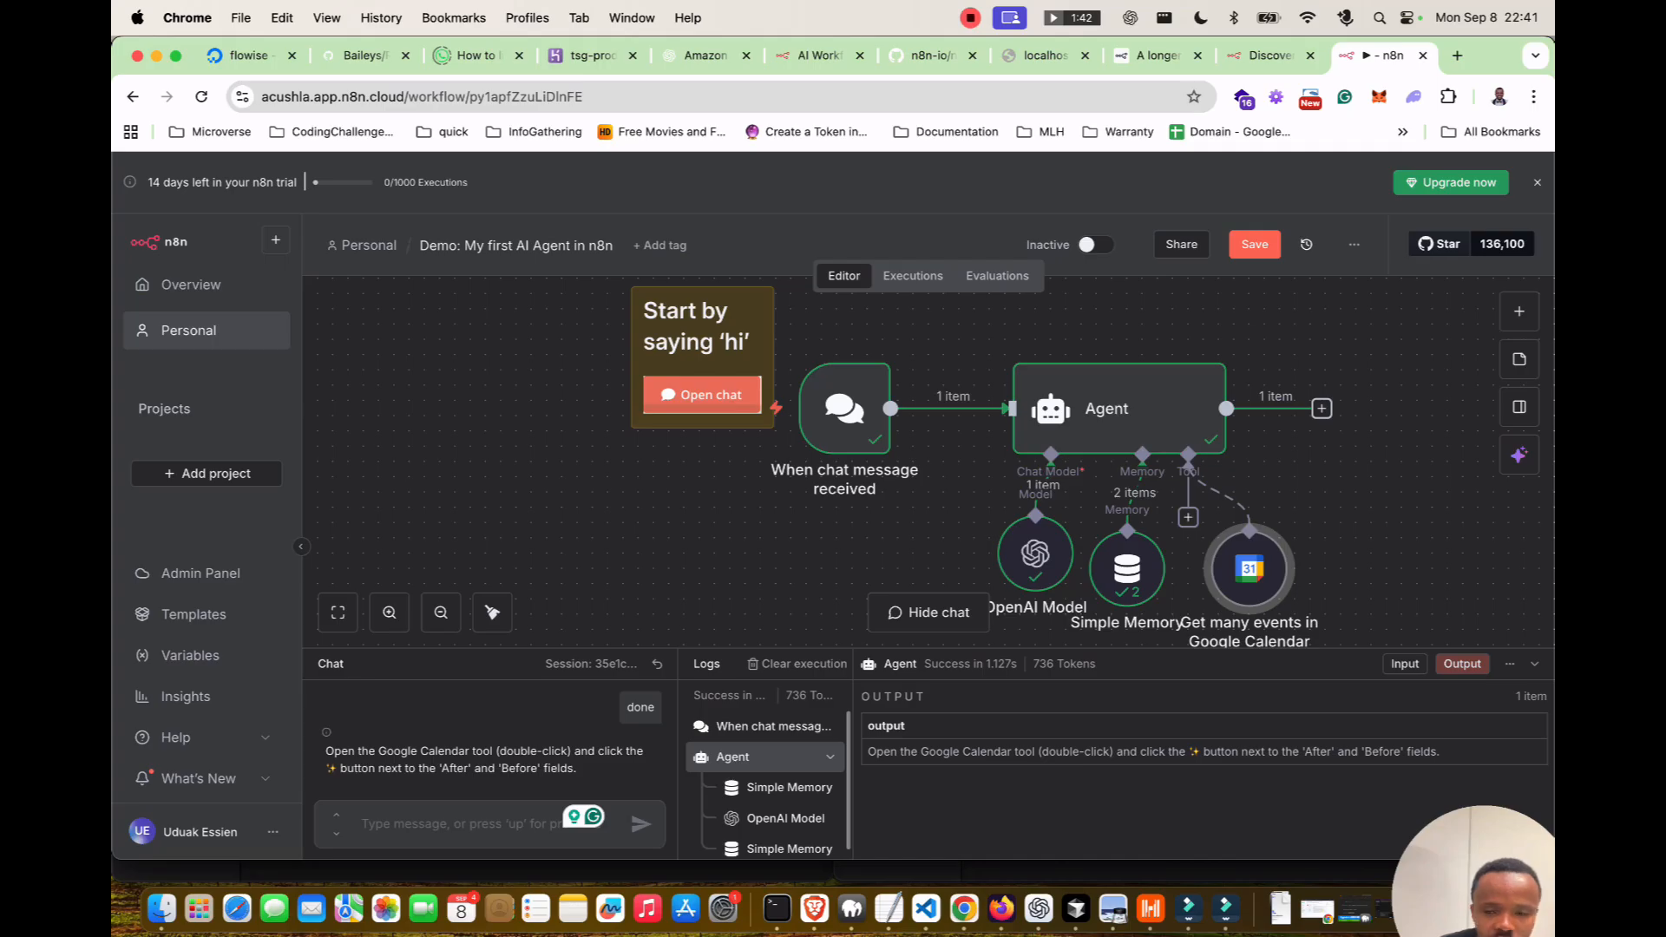
Look through the calendar tool's extra query options without adding any.
{"action": "double_click", "coordinate": [1248, 568]}
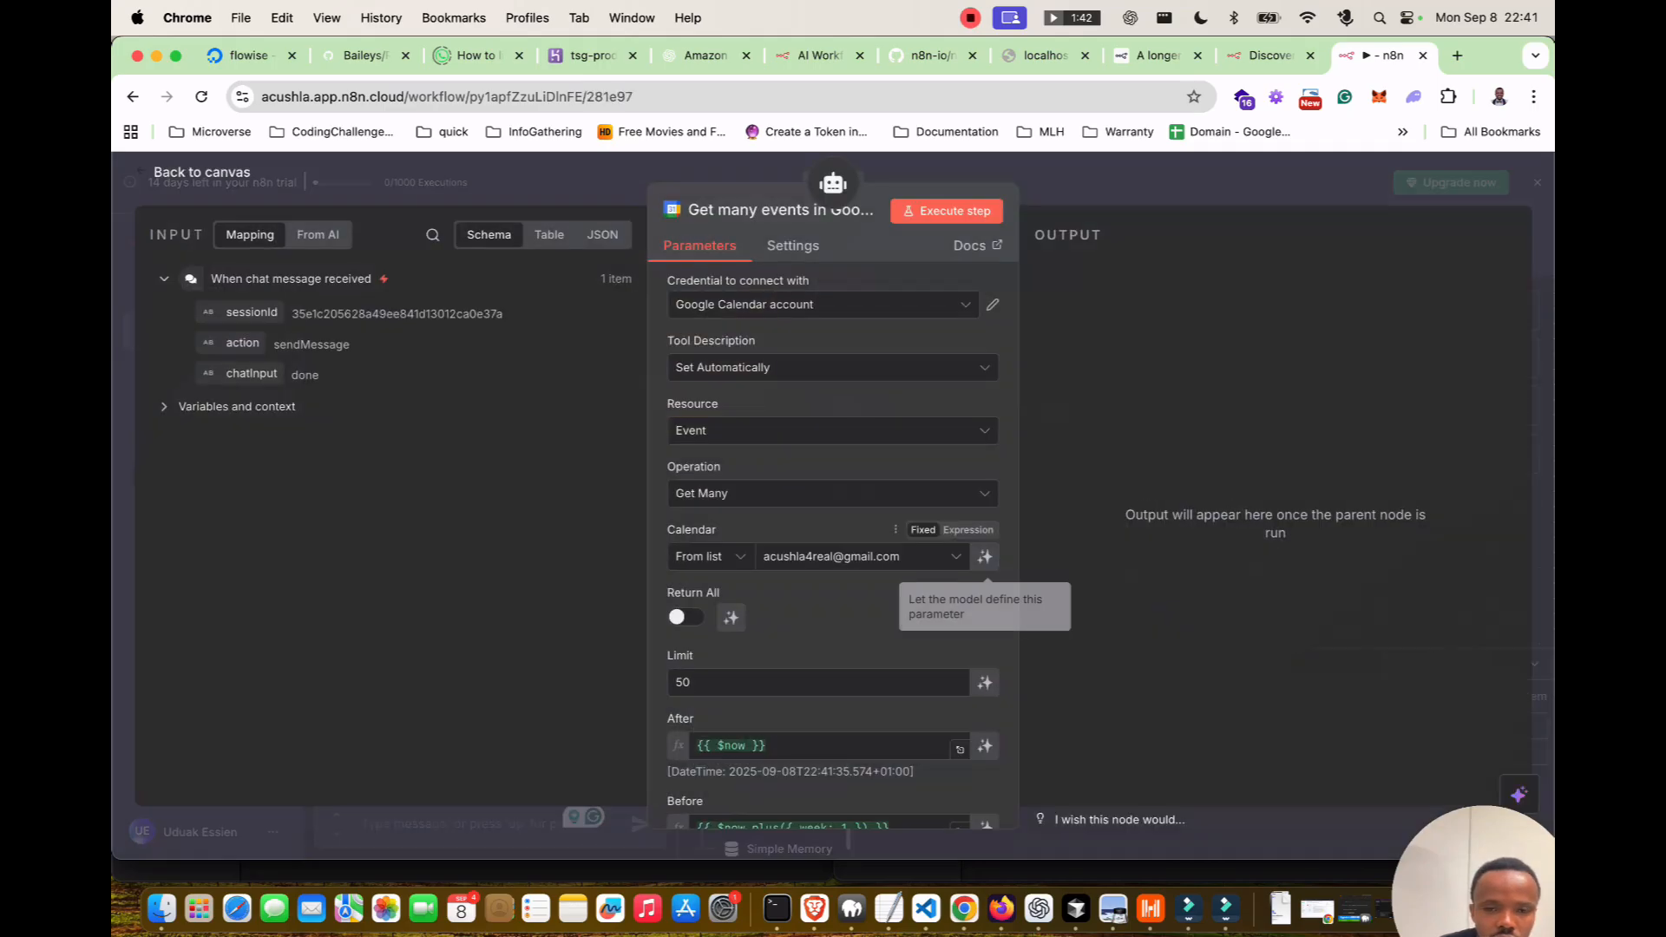
{"action": "scroll", "coordinate": [833, 546], "scroll_direction": "down", "scroll_amount": 5}
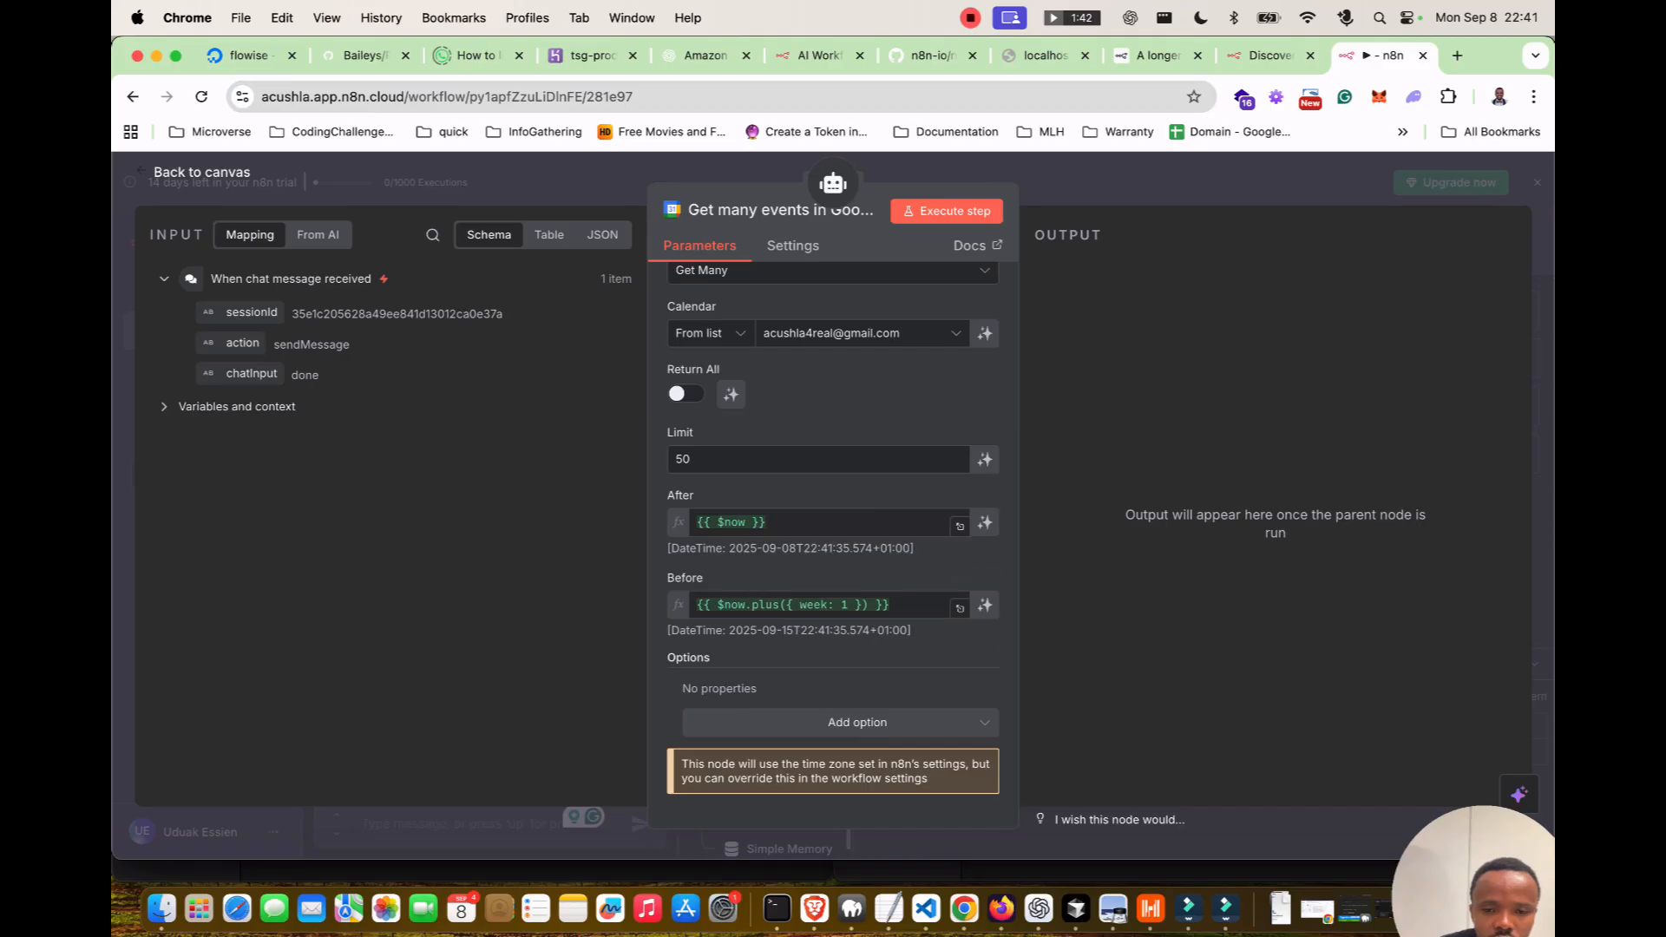
{"action": "left_click", "coordinate": [856, 723]}
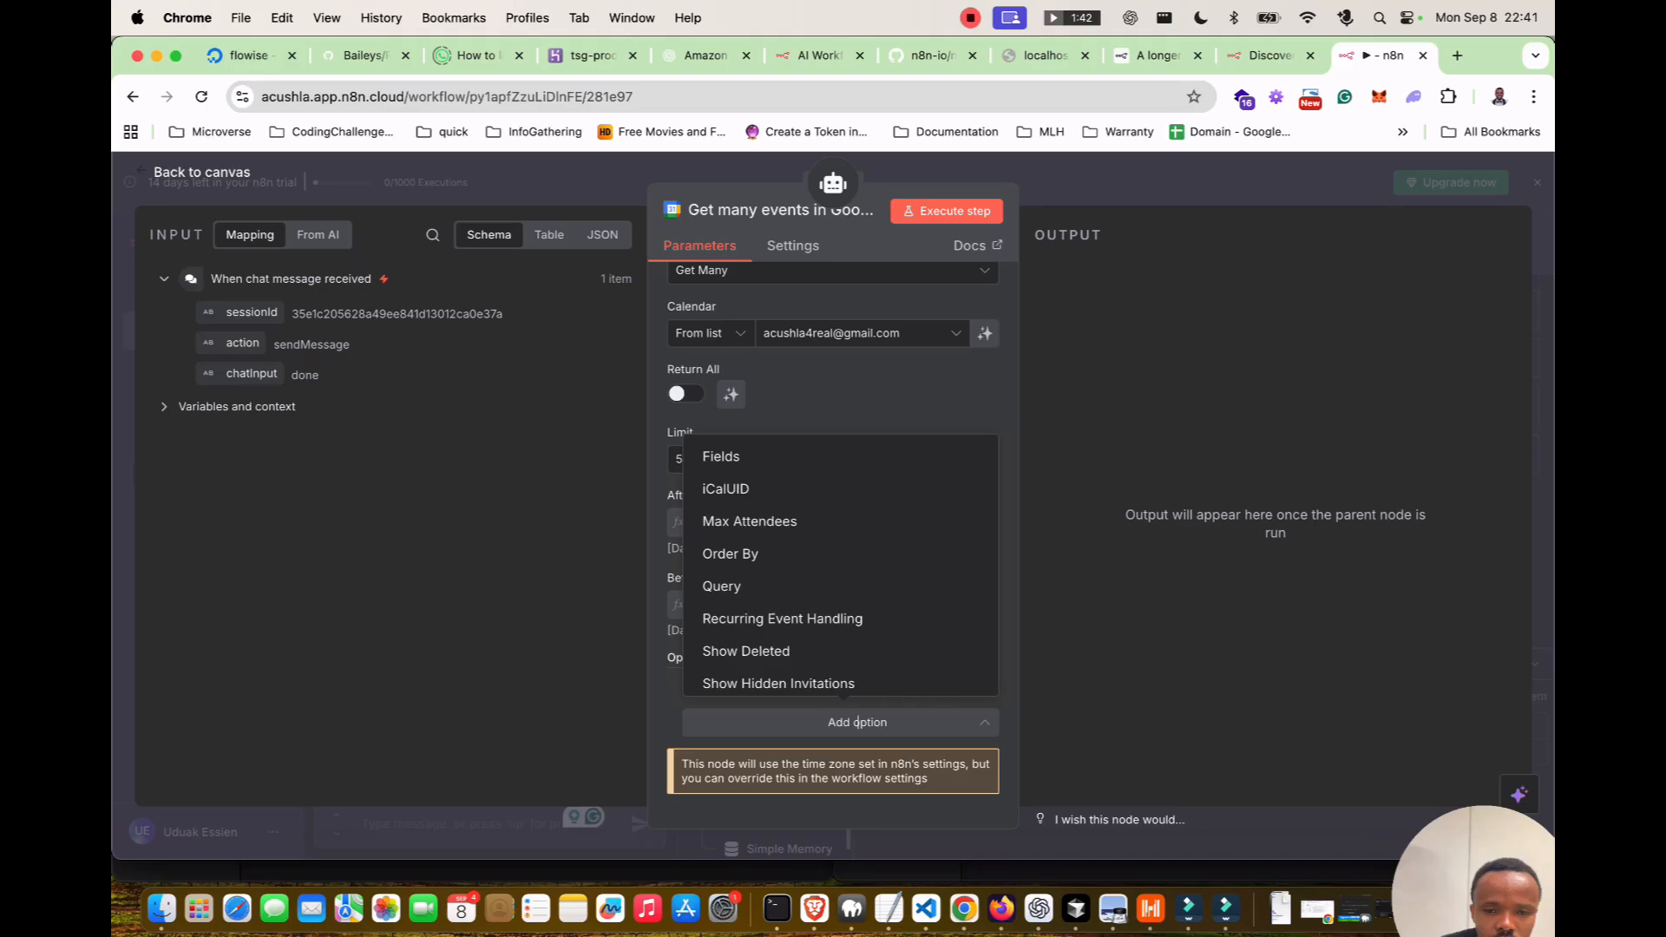
{"action": "key", "text": "Escape"}
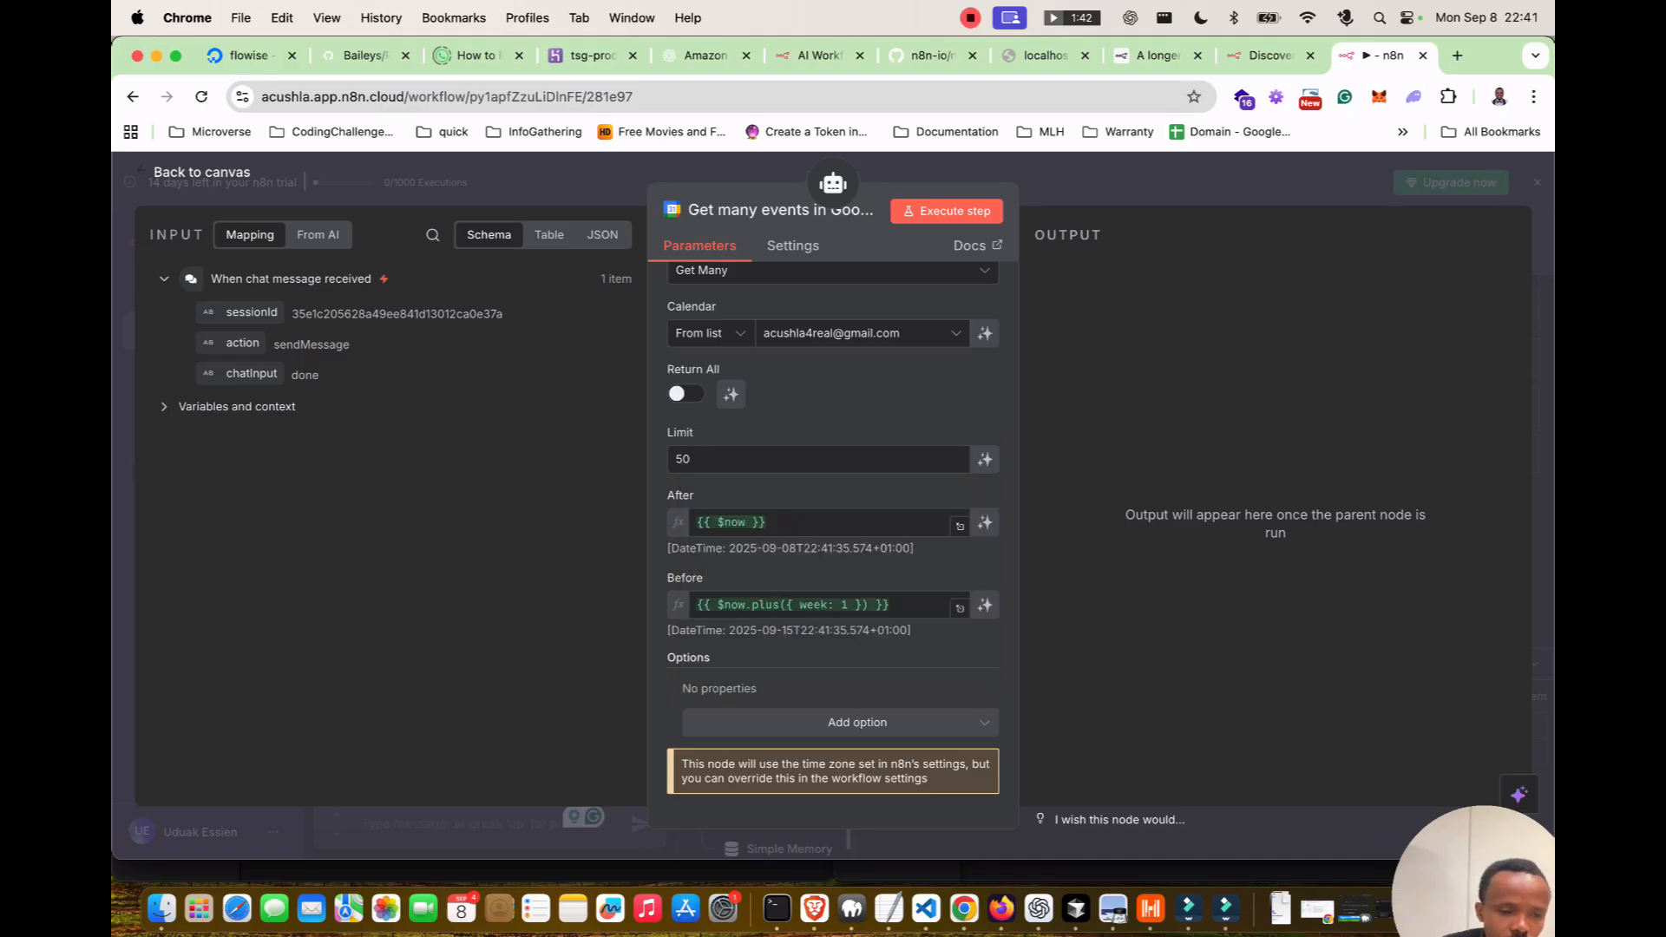
{"action": "key", "text": "Escape"}
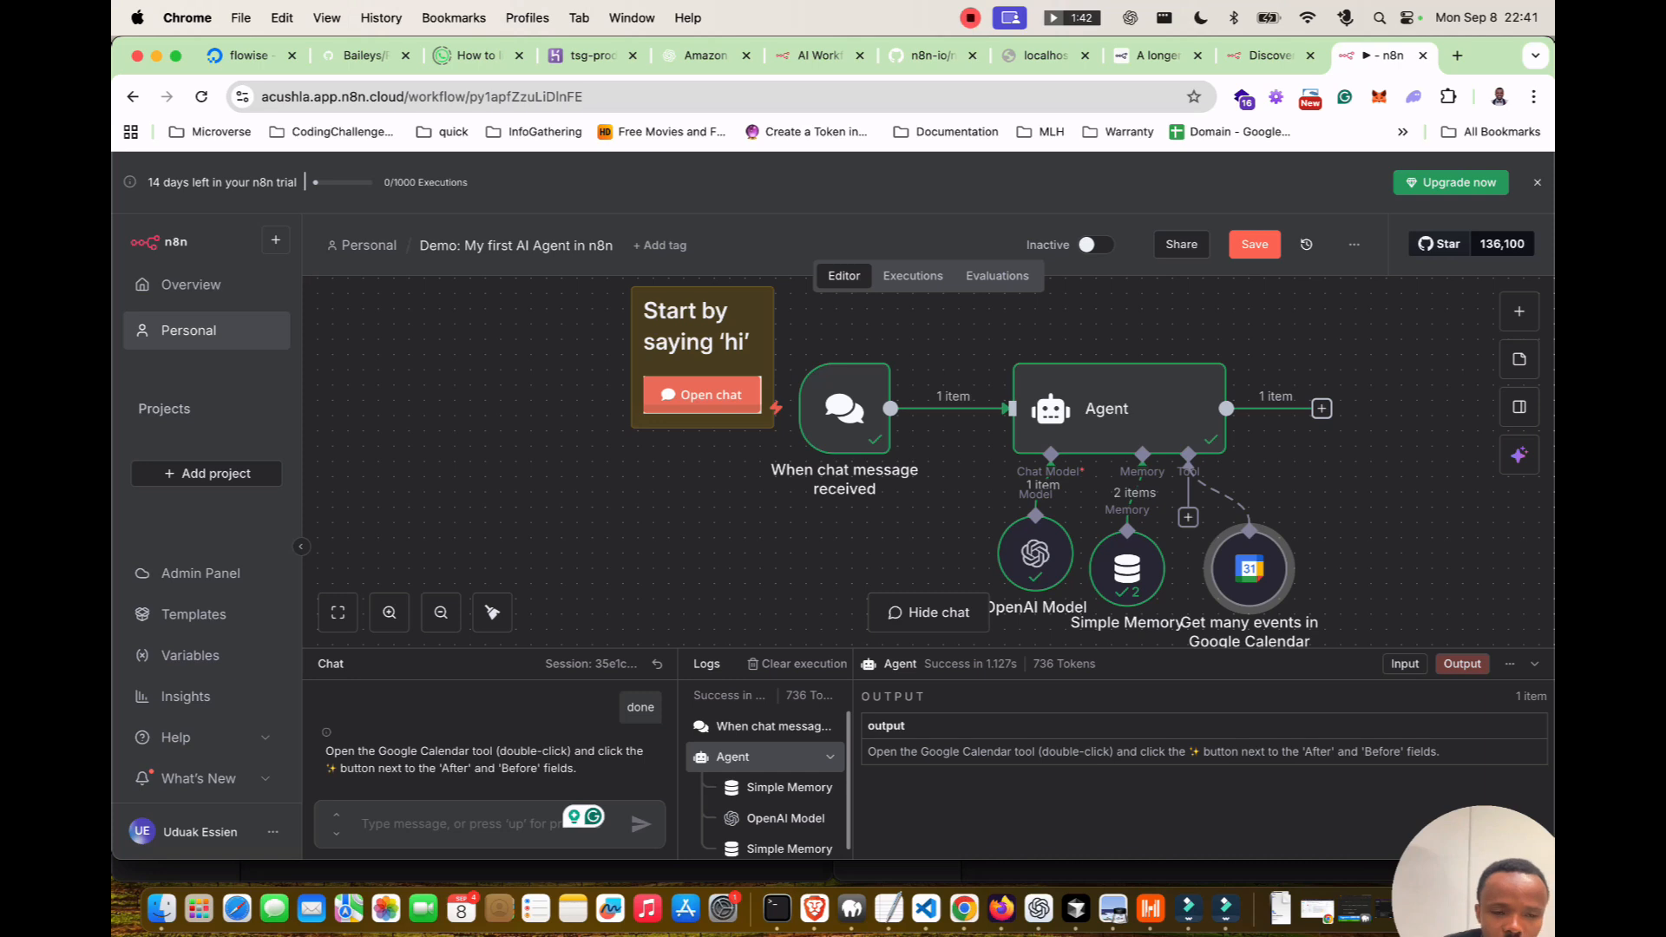
Let the model decide the Return All value, then reply 'done' to the agent.
{"action": "double_click", "coordinate": [1249, 568]}
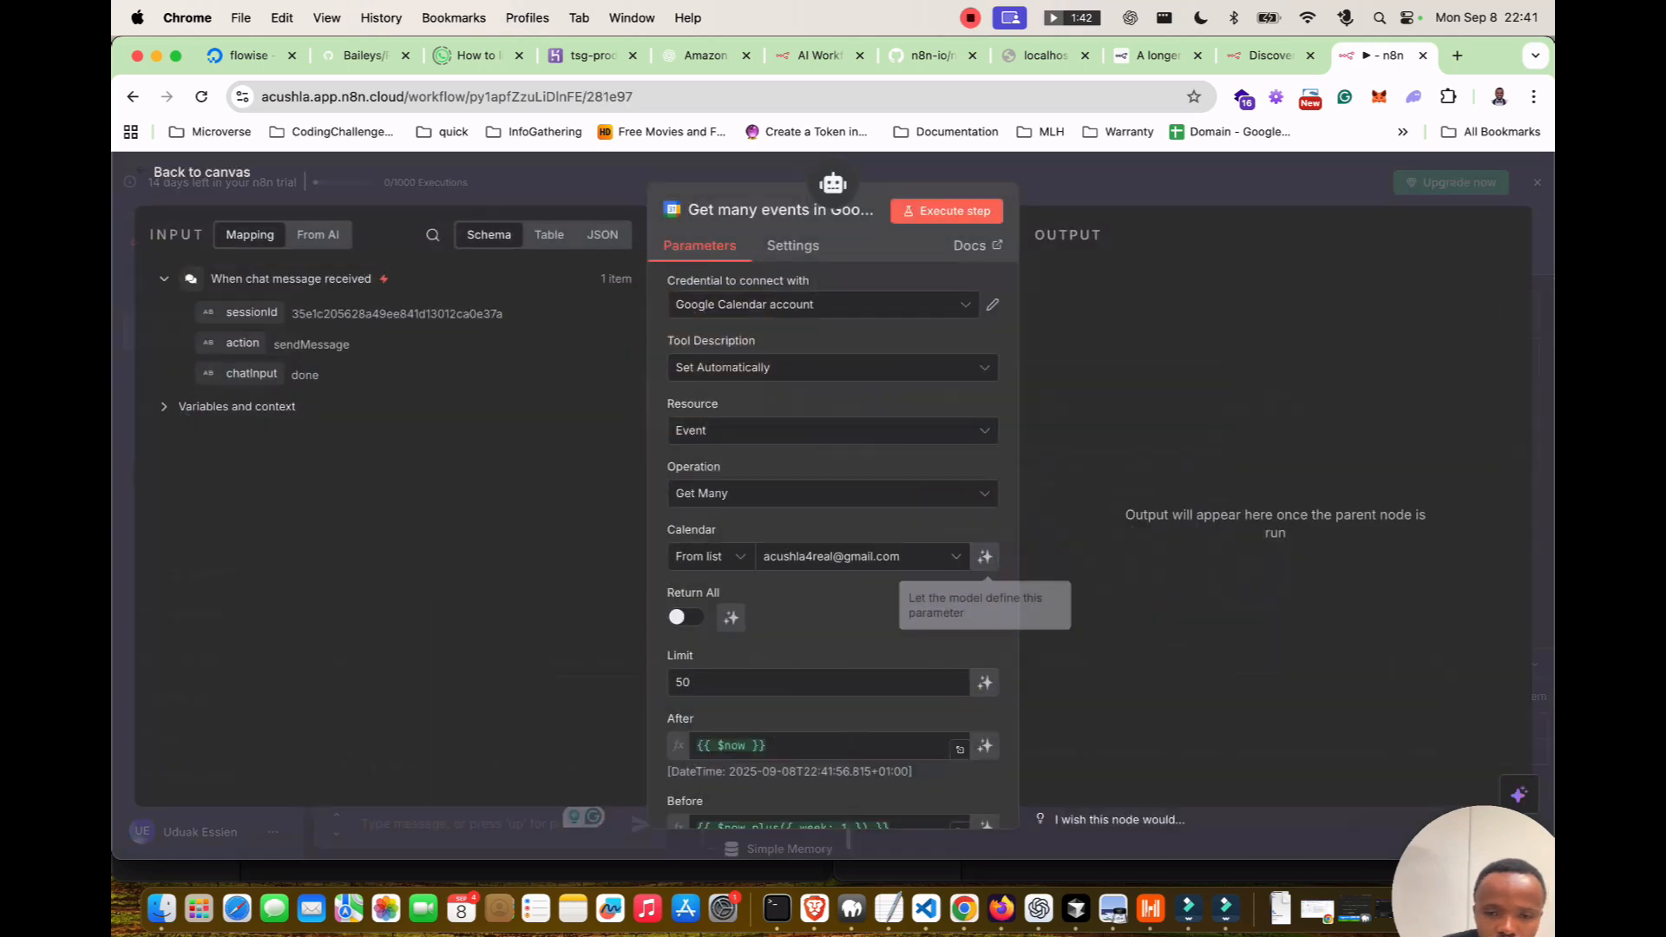
{"action": "scroll", "coordinate": [963, 590], "scroll_direction": "down", "scroll_amount": 1}
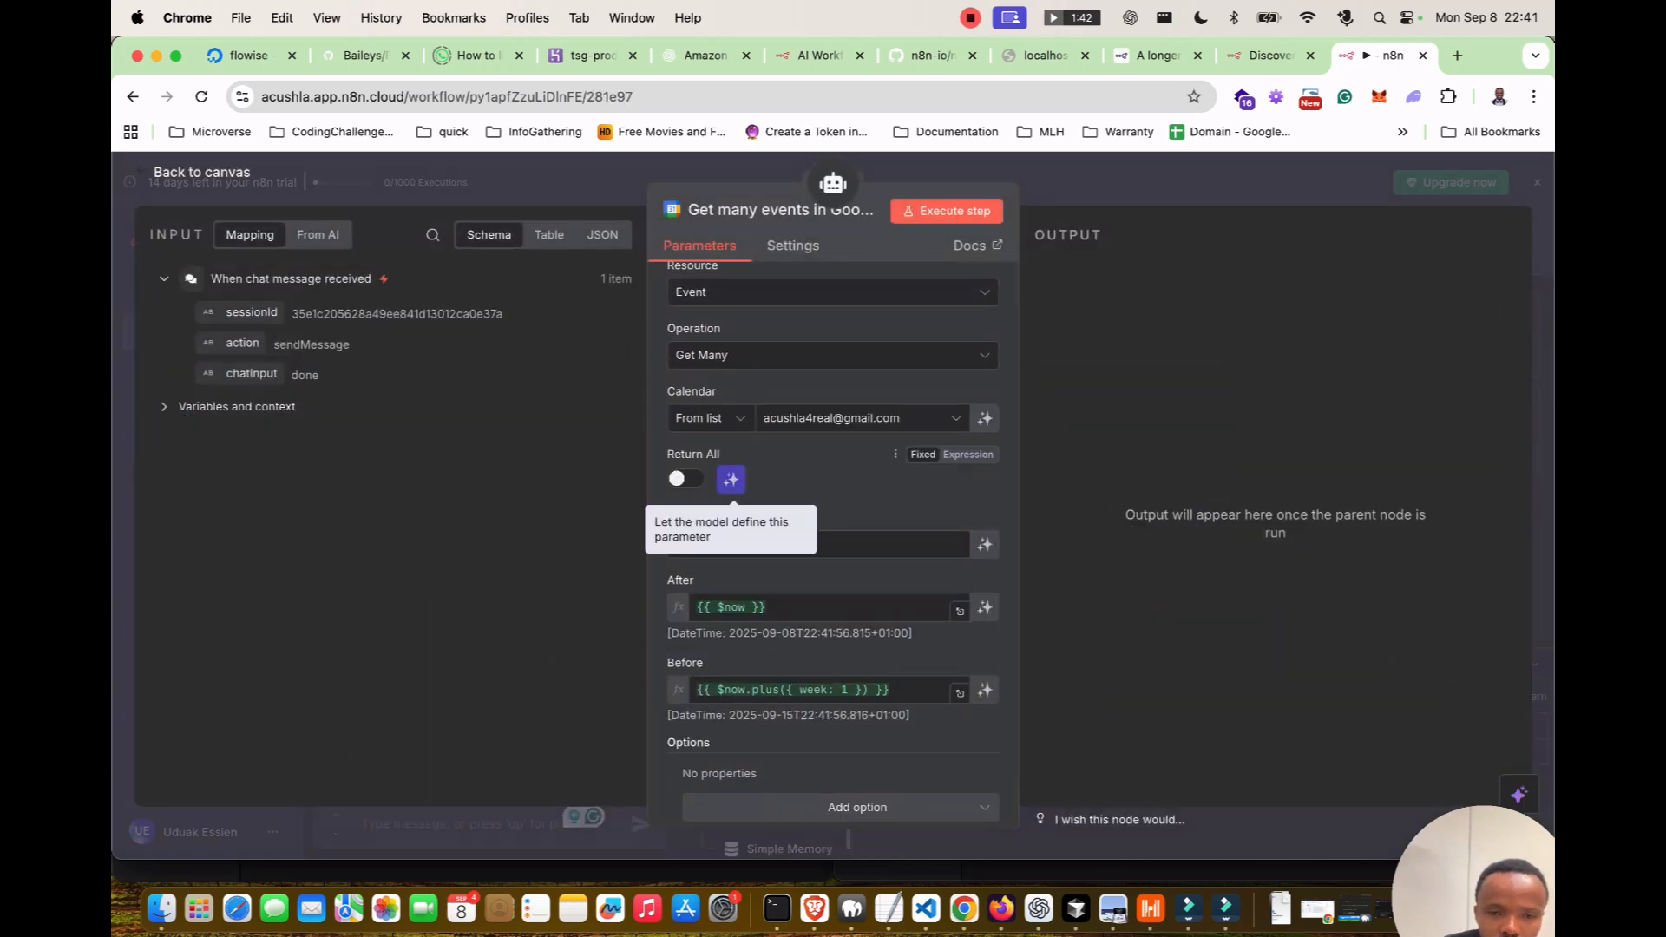
{"action": "left_click", "coordinate": [730, 479]}
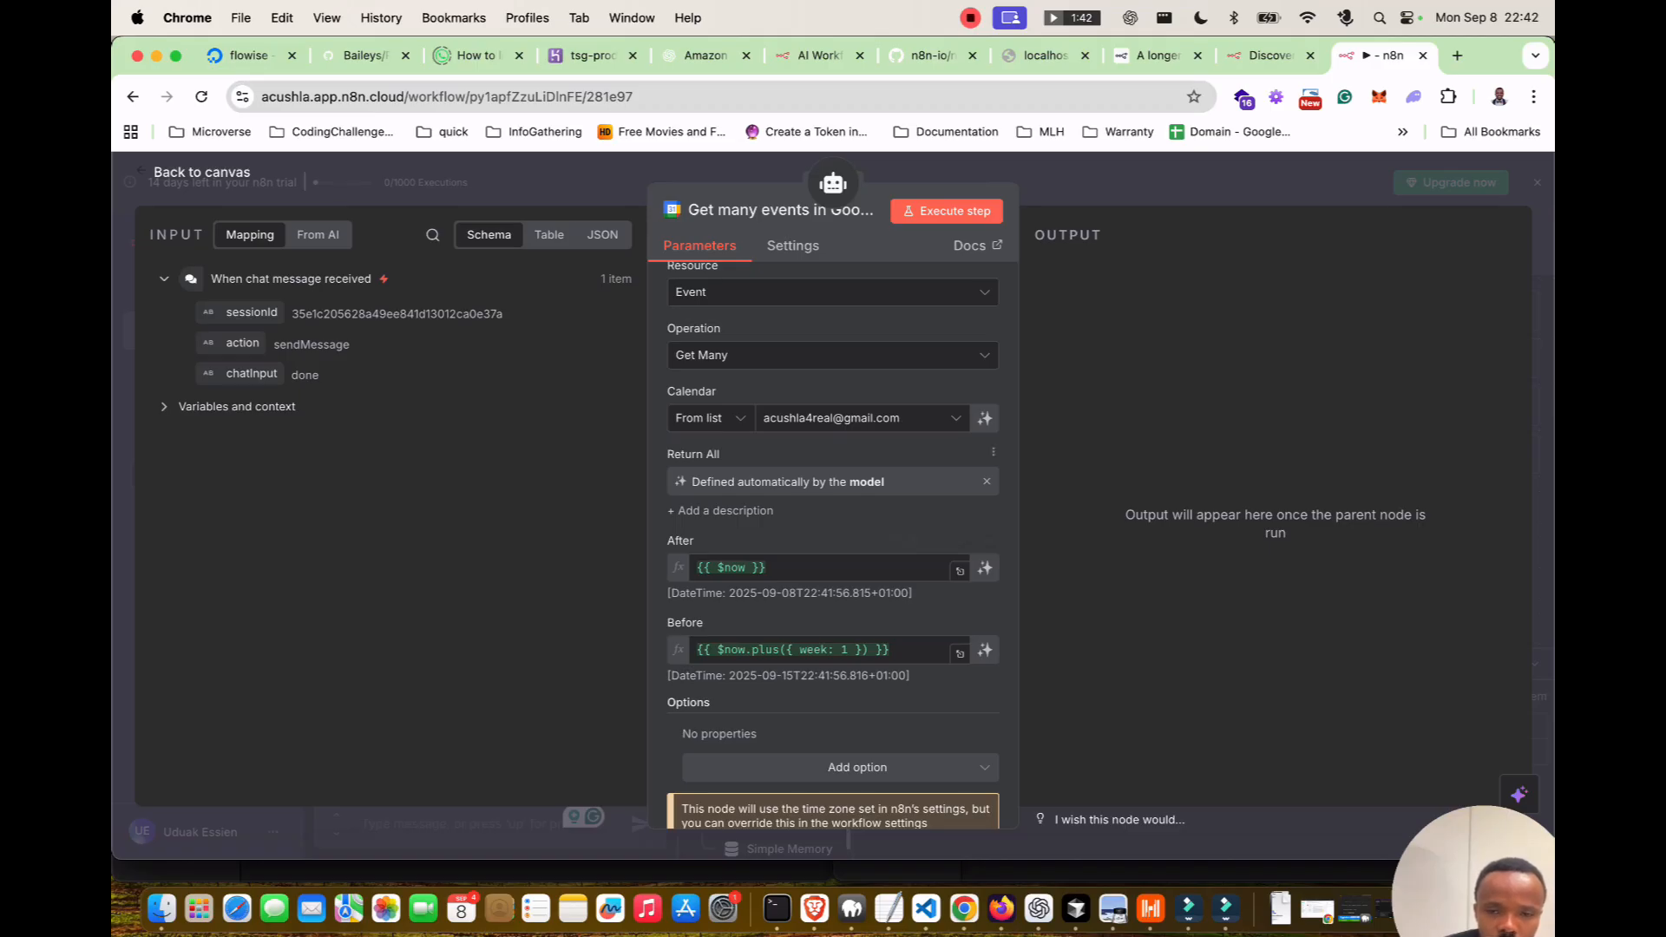
{"action": "scroll", "coordinate": [833, 607], "scroll_direction": "down", "scroll_amount": 2}
{"action": "scroll", "coordinate": [833, 607], "scroll_direction": "up", "scroll_amount": 1}
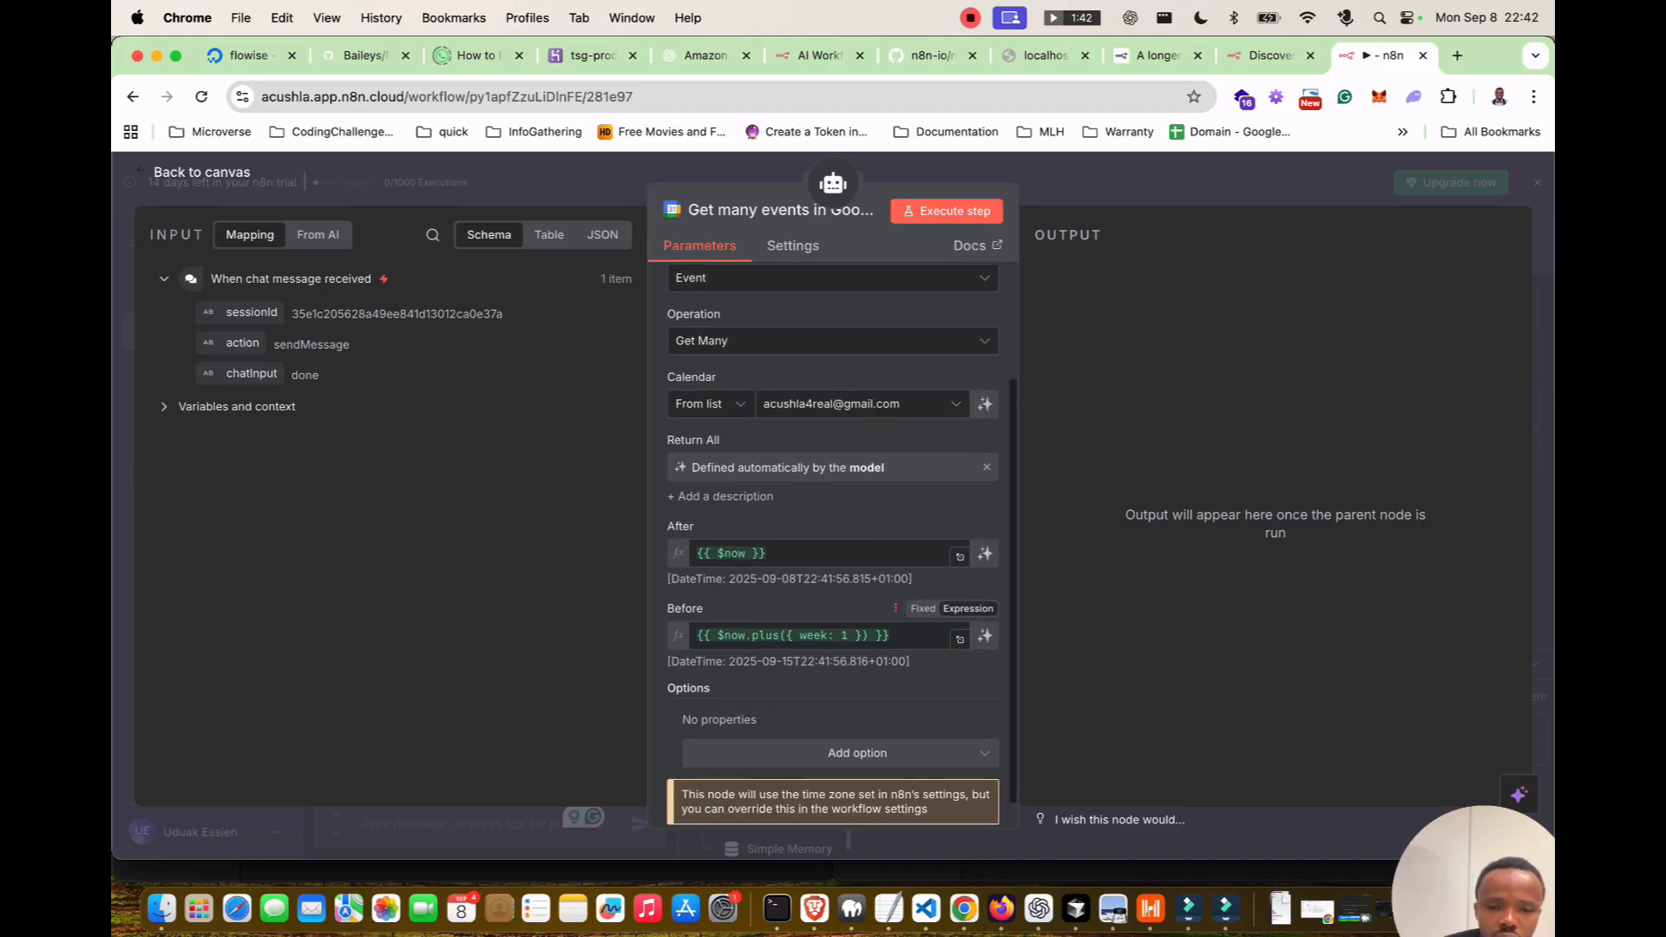
{"action": "scroll", "coordinate": [833, 607], "scroll_direction": "up", "scroll_amount": 2}
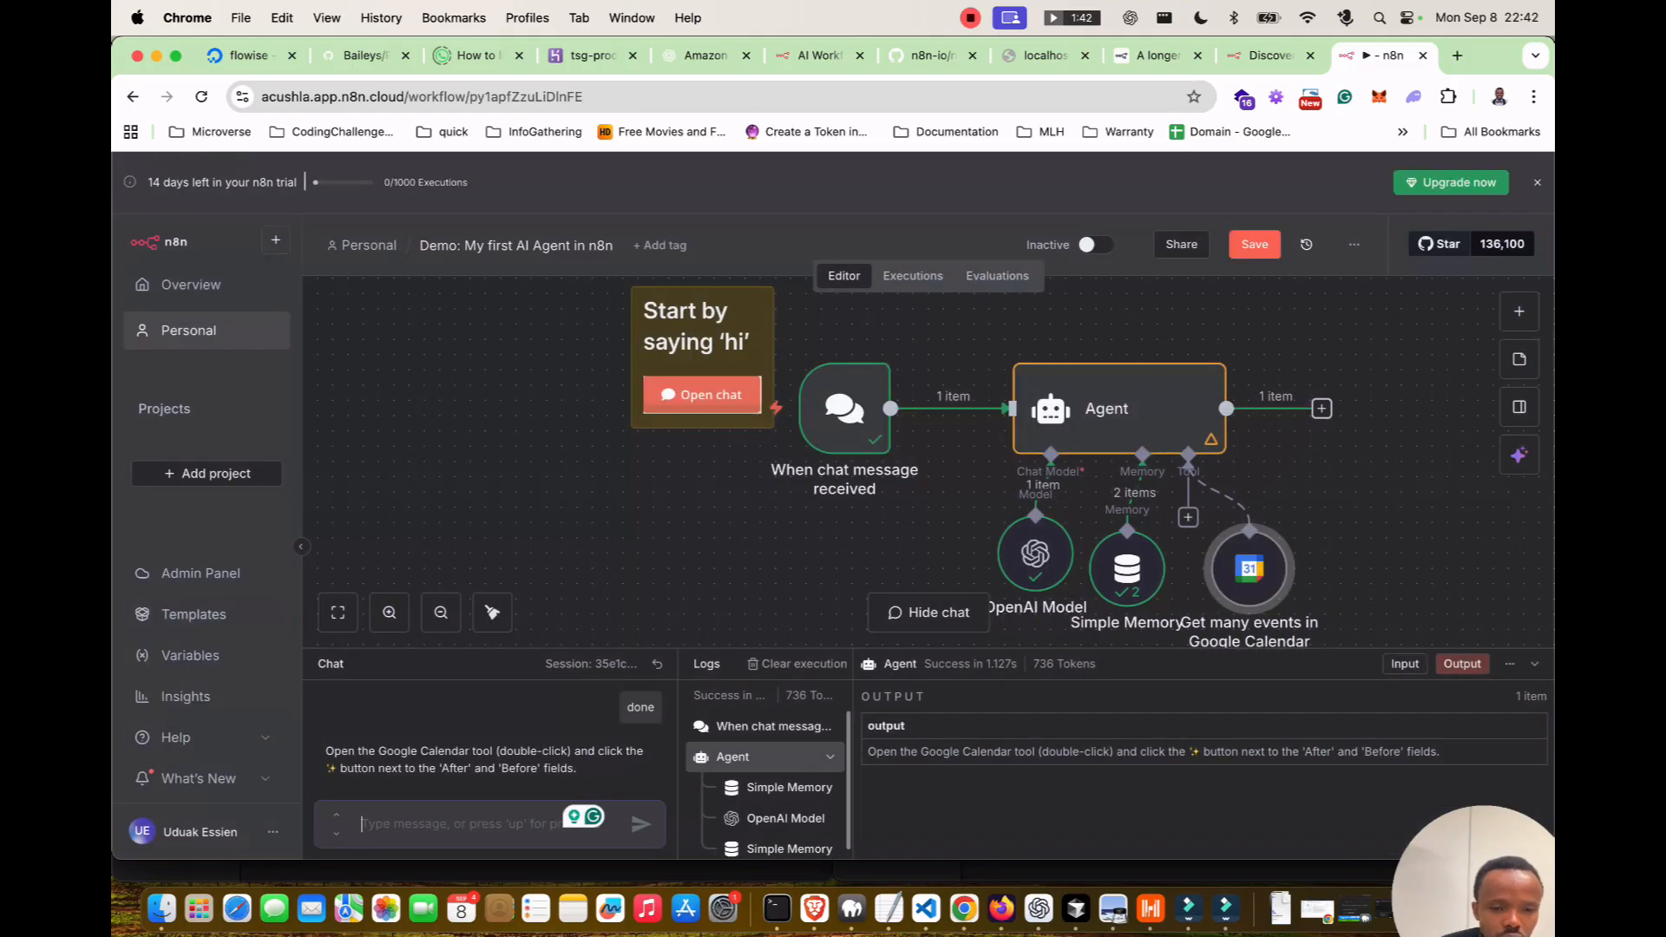
{"action": "type", "text": "done"}
{"action": "key", "text": "Return"}
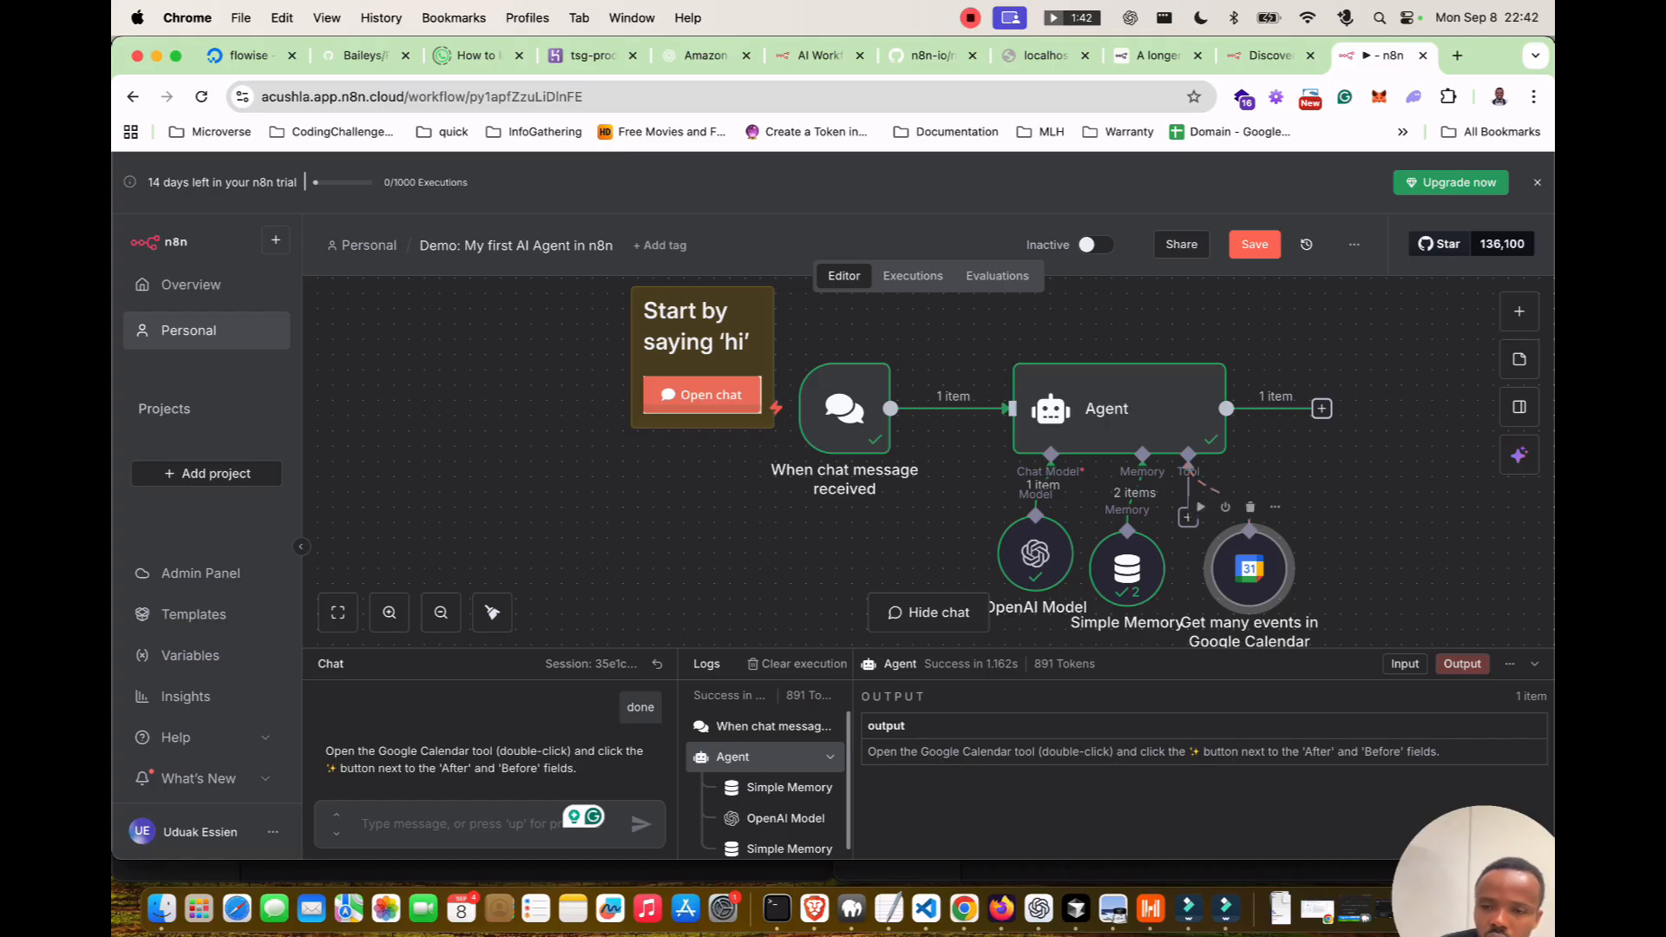
Let the model define the calendar tool's After and Before dates.
{"action": "double_click", "coordinate": [1249, 569]}
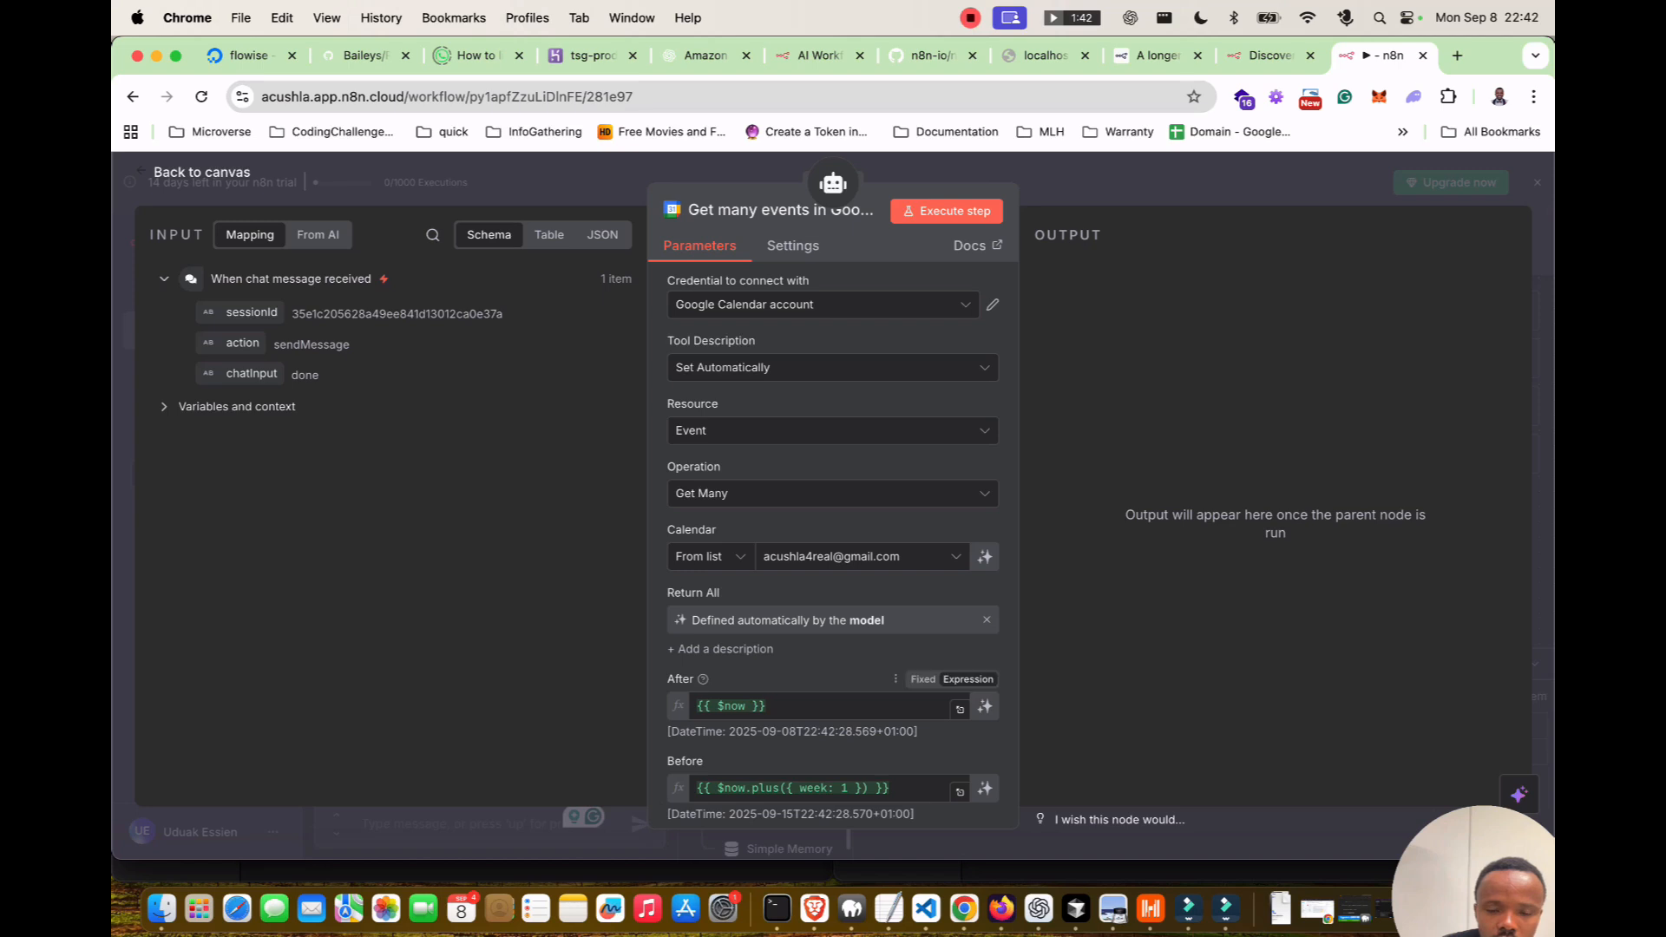
{"action": "scroll", "coordinate": [833, 538], "scroll_direction": "down", "scroll_amount": 2}
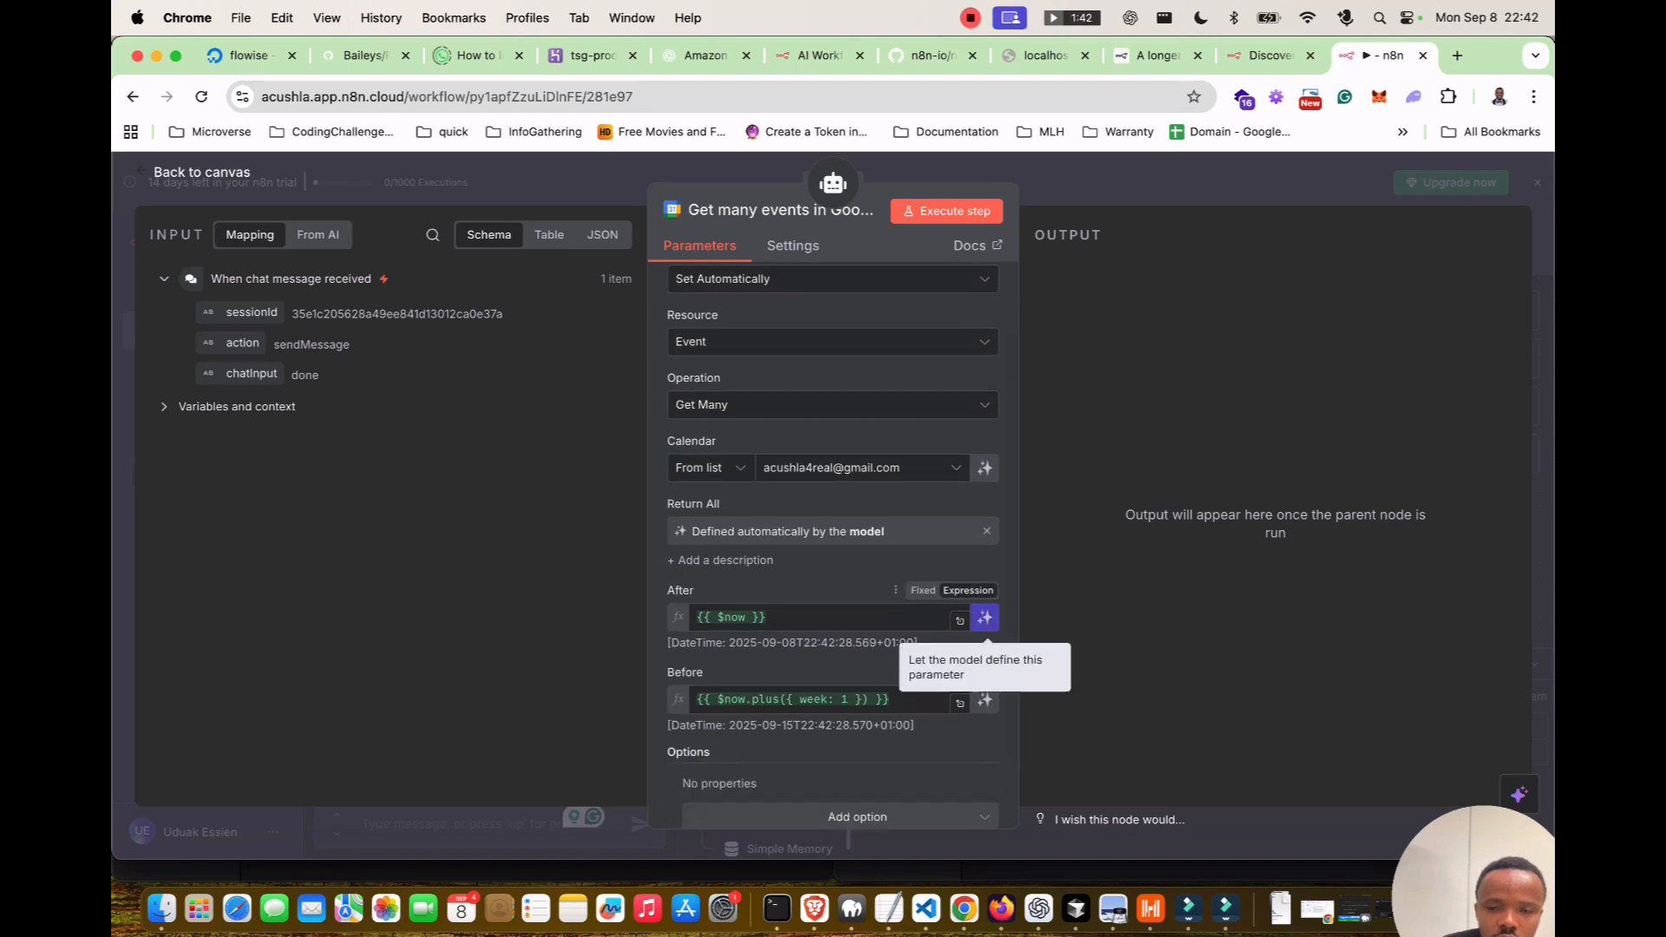
{"action": "left_click", "coordinate": [985, 618]}
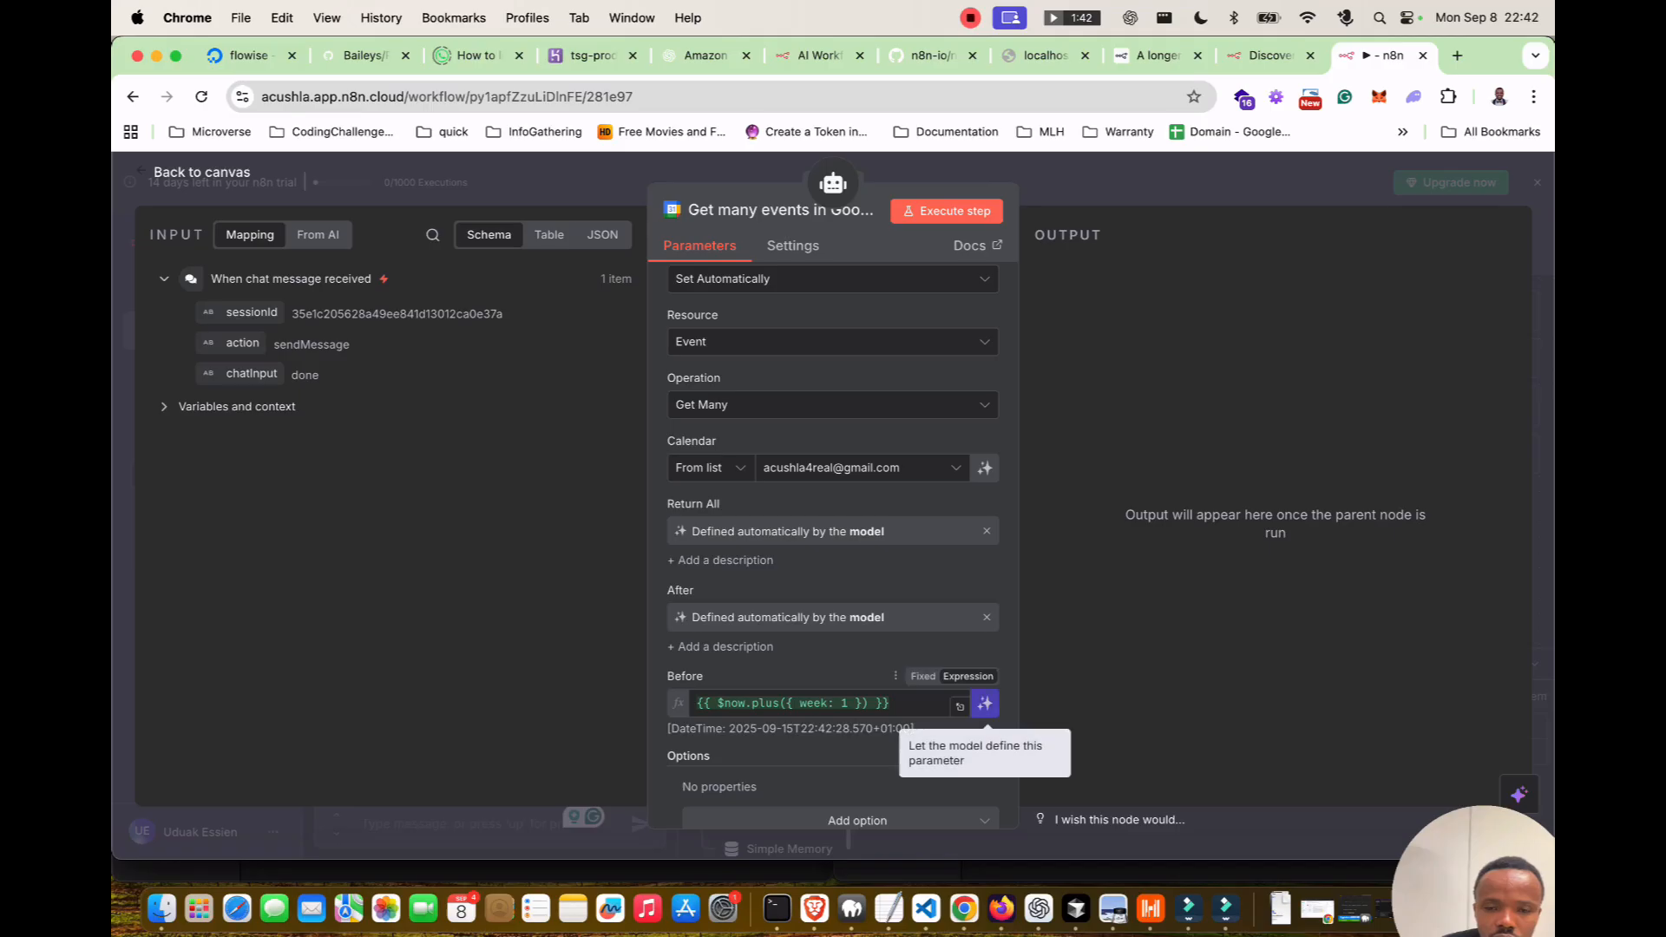
{"action": "left_click", "coordinate": [985, 704]}
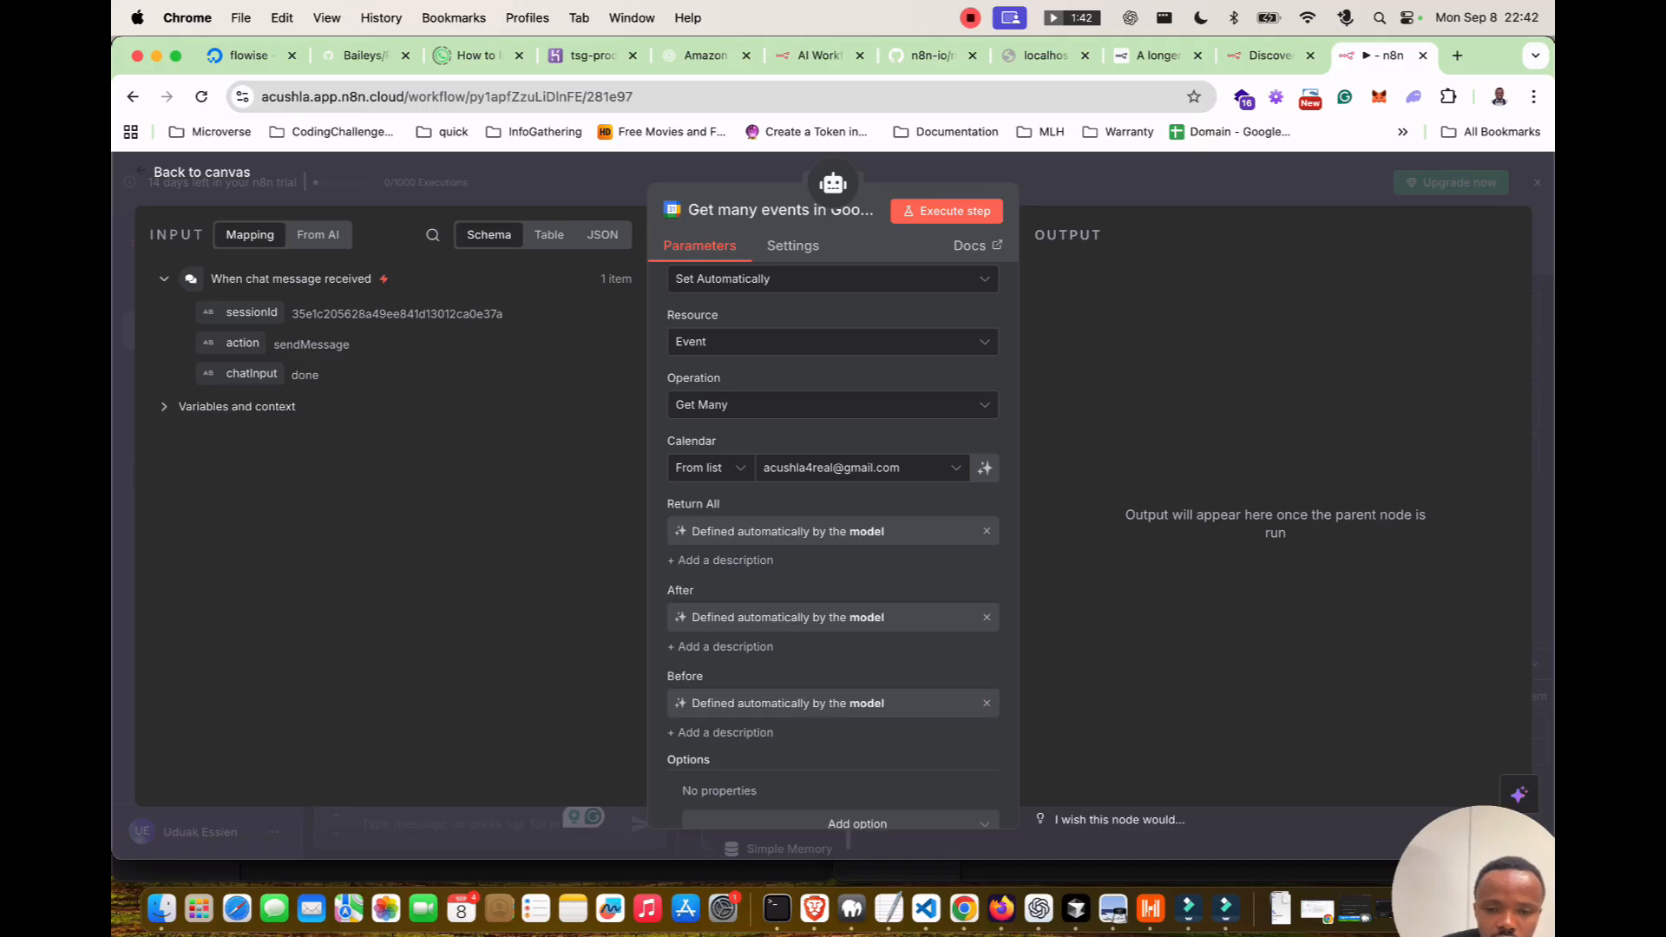
{"action": "scroll", "coordinate": [833, 537], "scroll_direction": "down", "scroll_amount": 3}
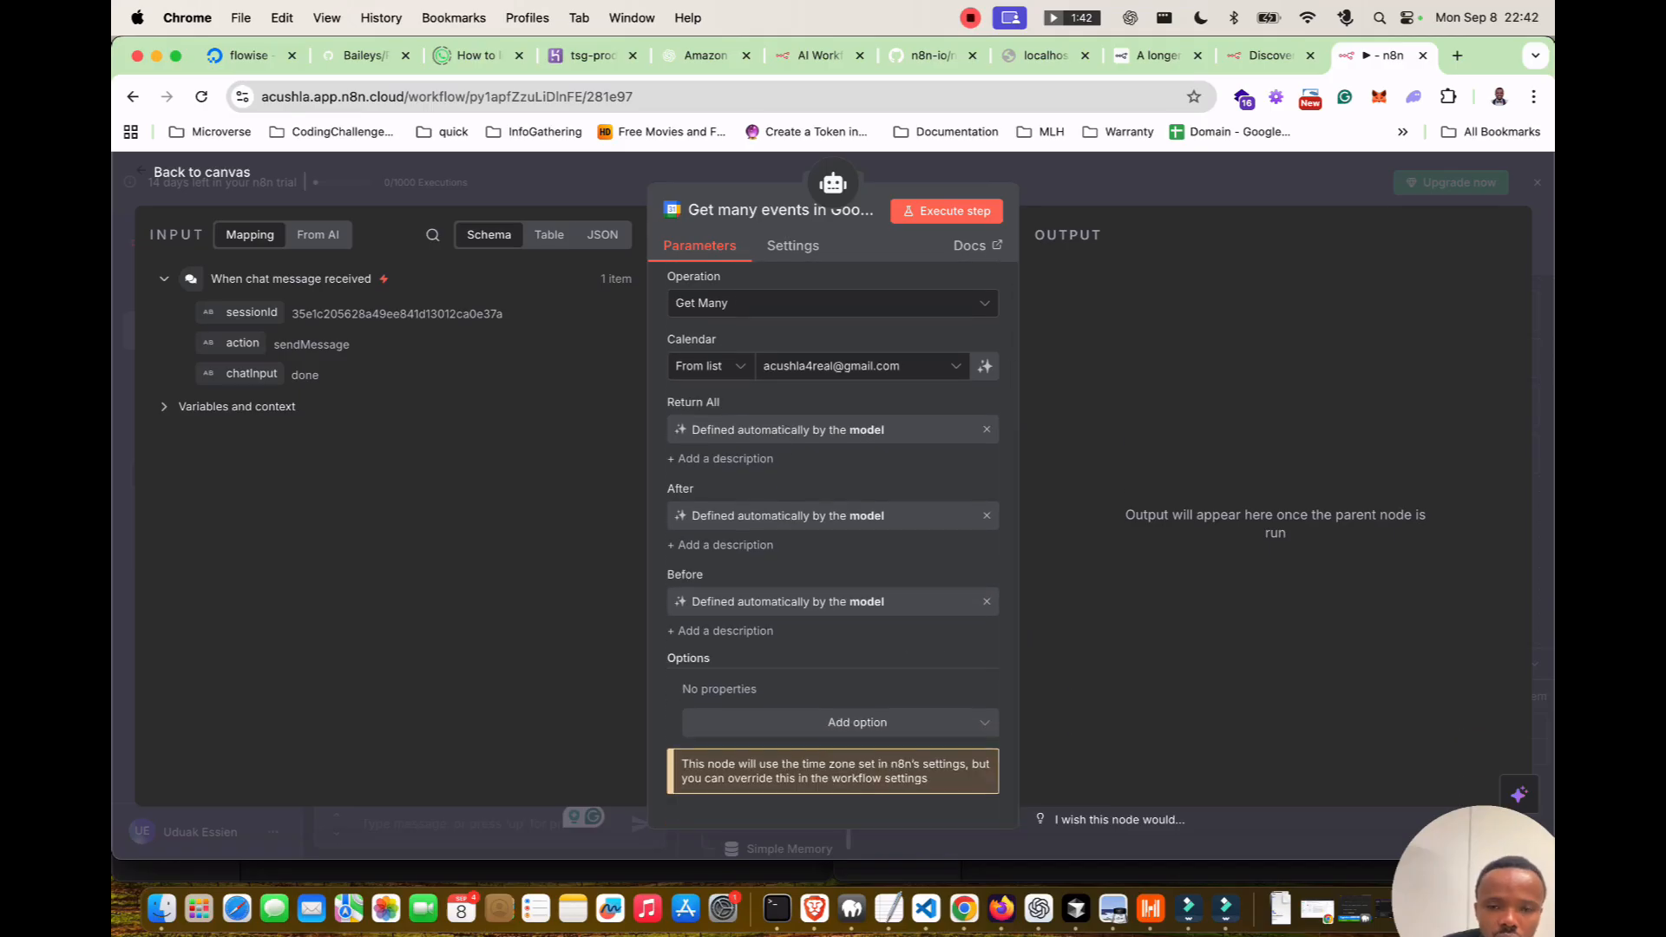
Reply 'done' then 'yes' so the agent checks tomorrow's calendar events.
{"action": "key", "text": "Escape"}
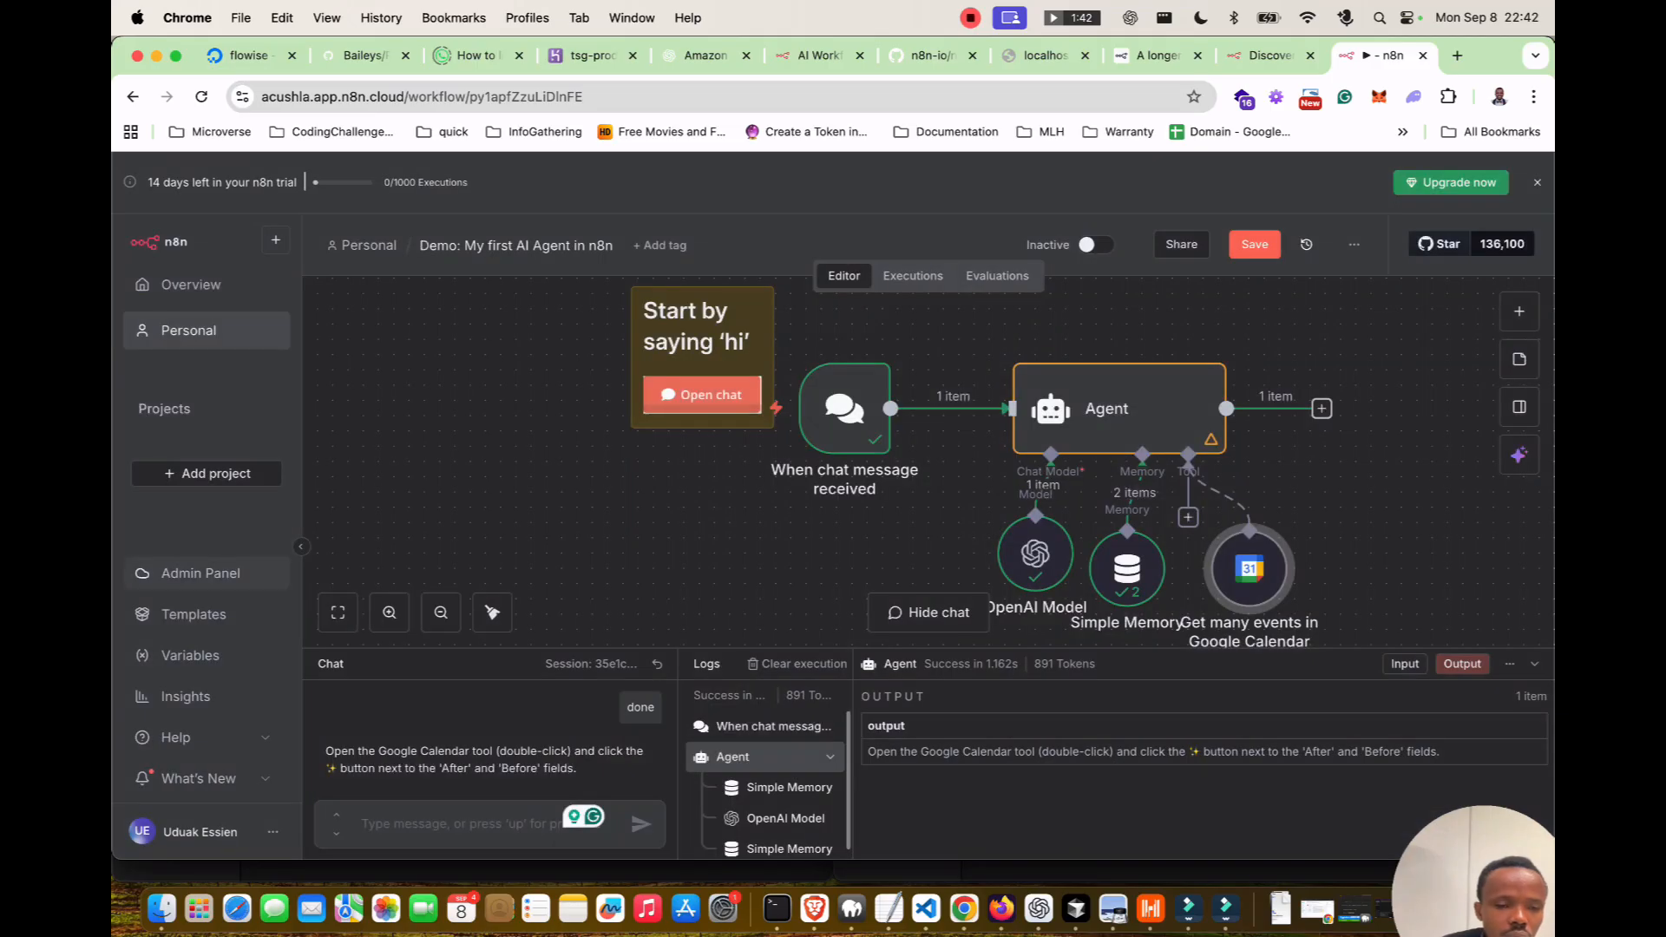
{"action": "type", "text": "done"}
{"action": "key", "text": "Return"}
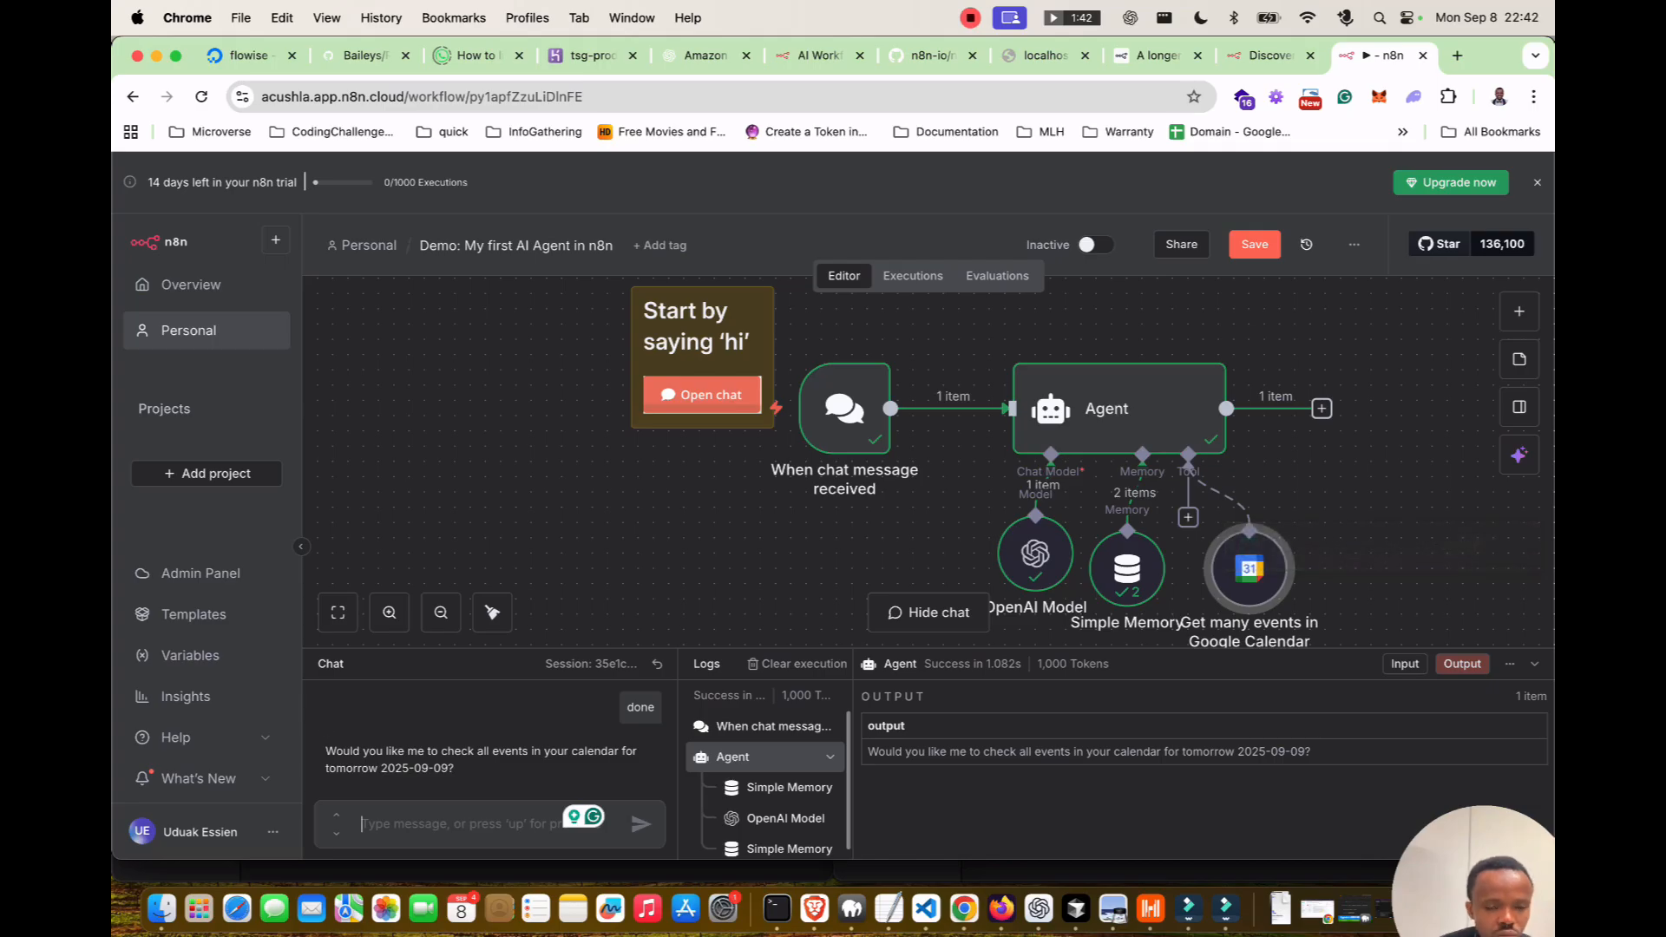
{"action": "type", "text": "yes"}
{"action": "key", "text": "Return"}
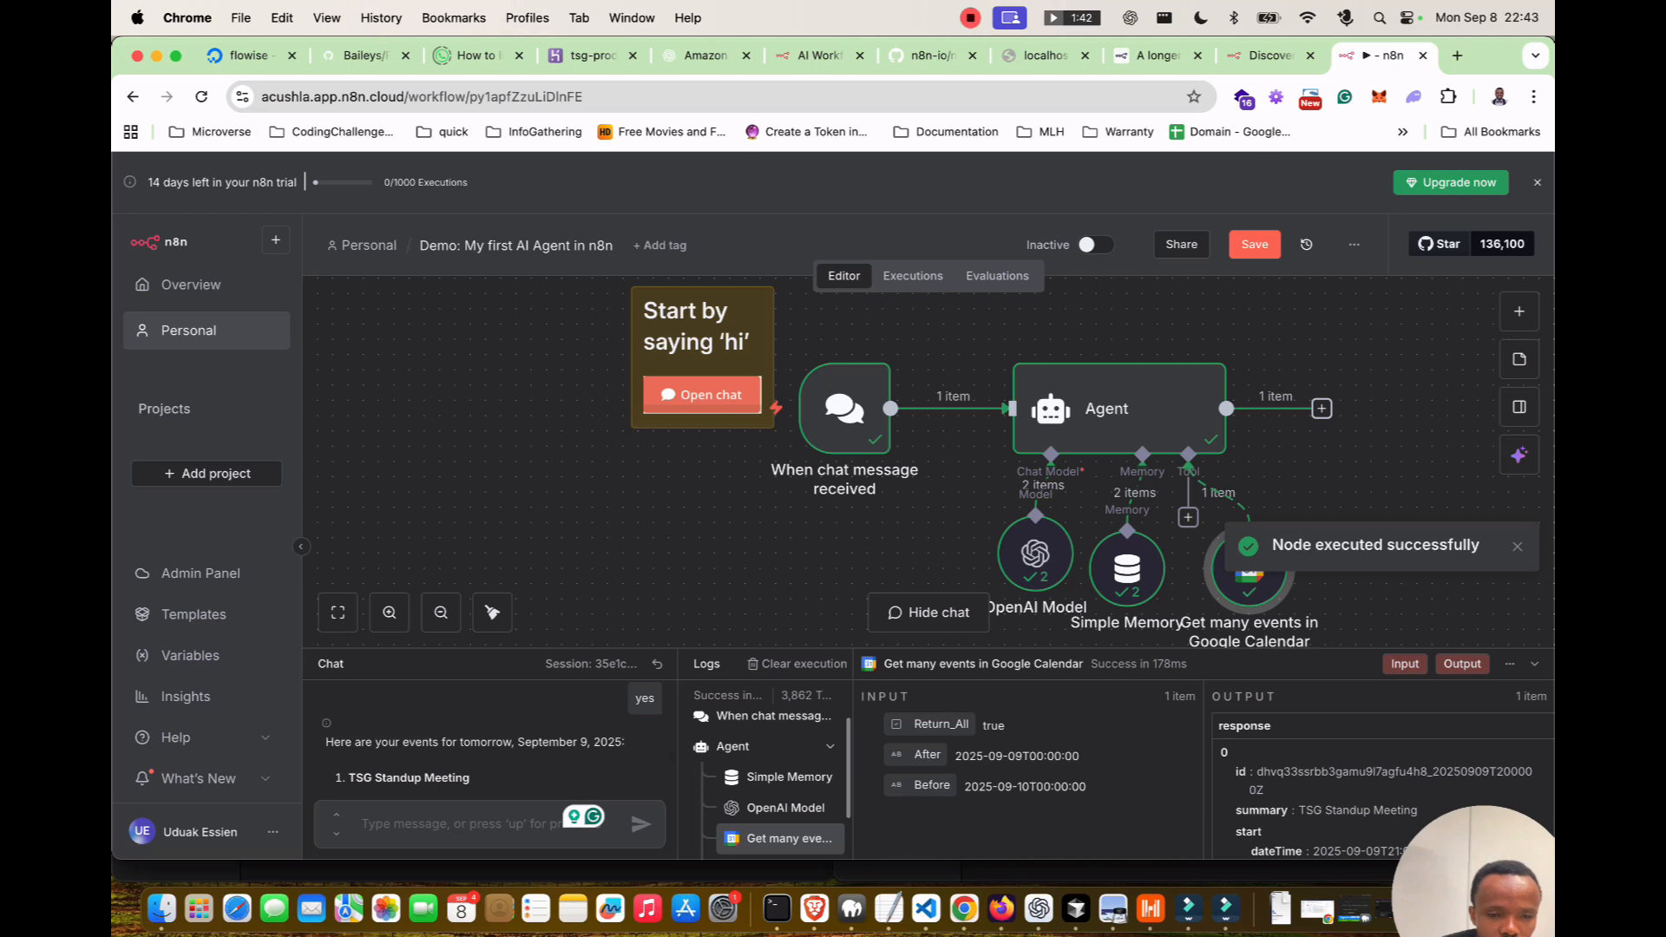
Read through the agent's list of tomorrow's events, including the TSG Standup Meeting.
{"action": "scroll", "coordinate": [496, 742], "scroll_direction": "down", "scroll_amount": 1}
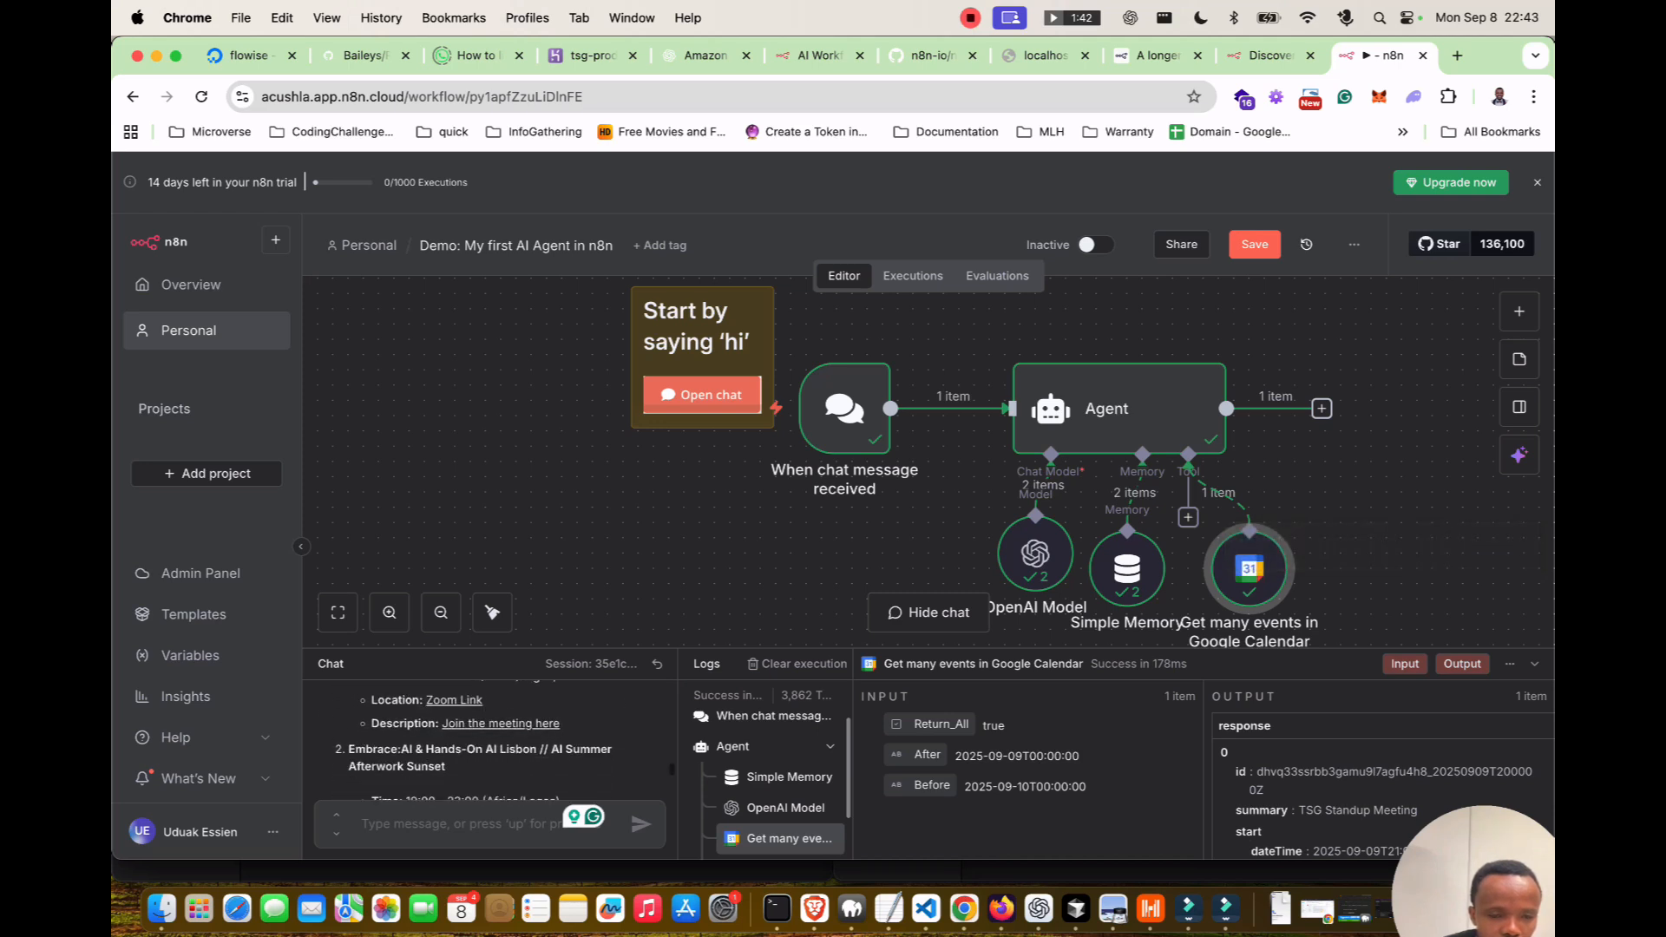
{"action": "scroll", "coordinate": [490, 741], "scroll_direction": "down", "scroll_amount": 2}
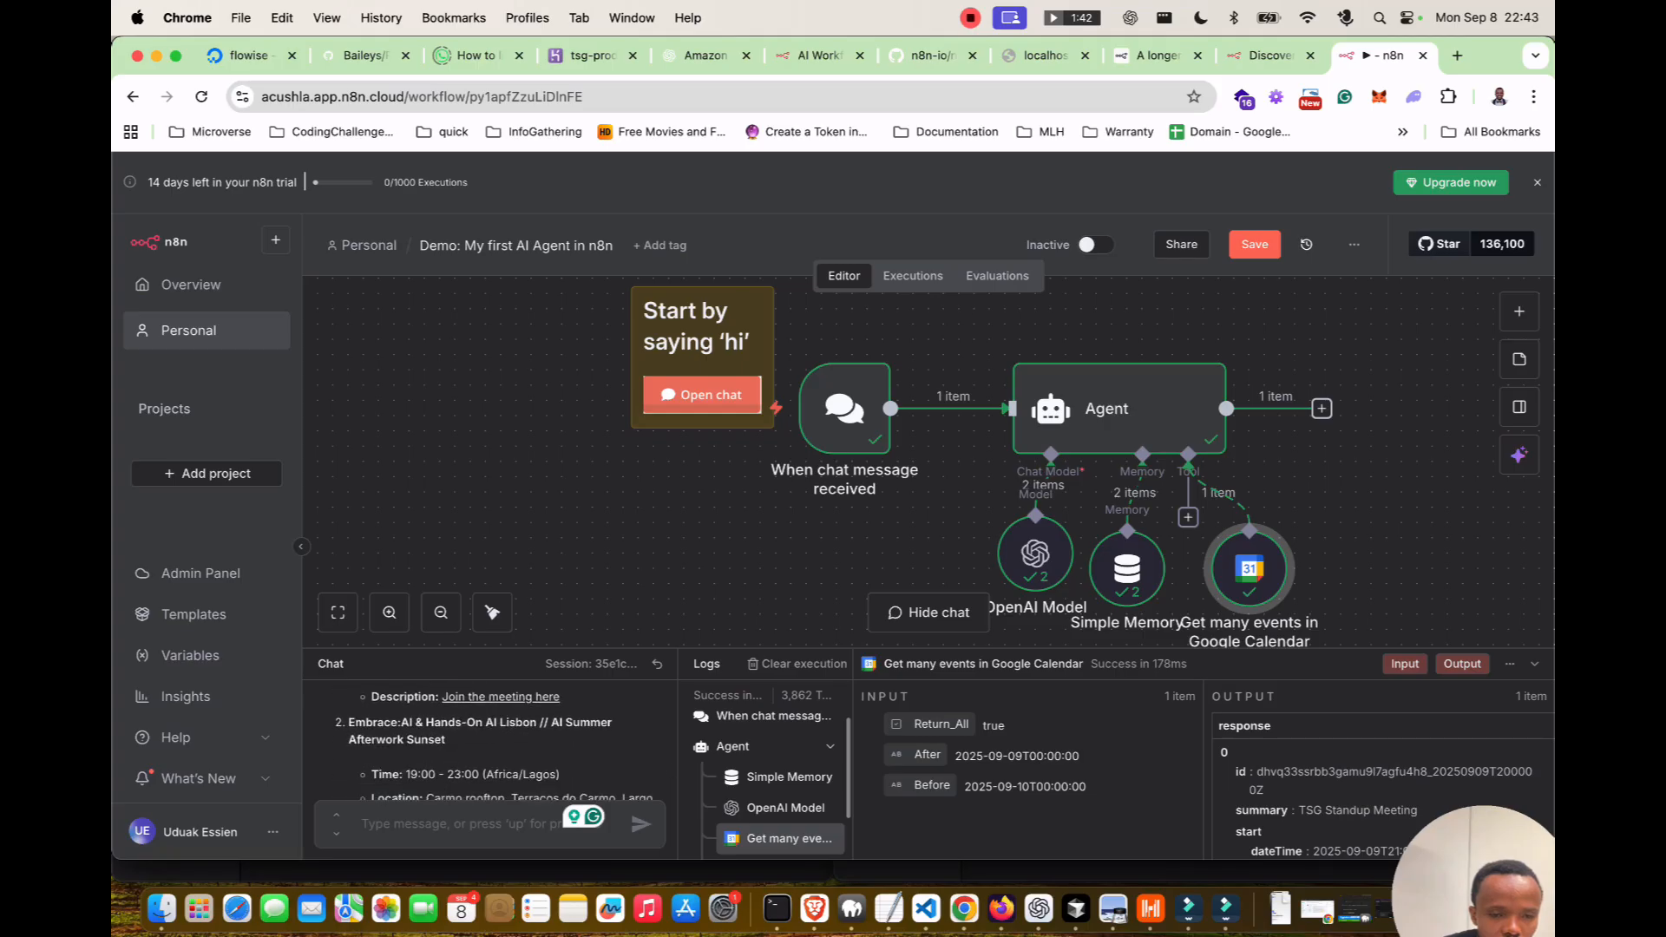
{"action": "scroll", "coordinate": [490, 742], "scroll_direction": "down", "scroll_amount": 3}
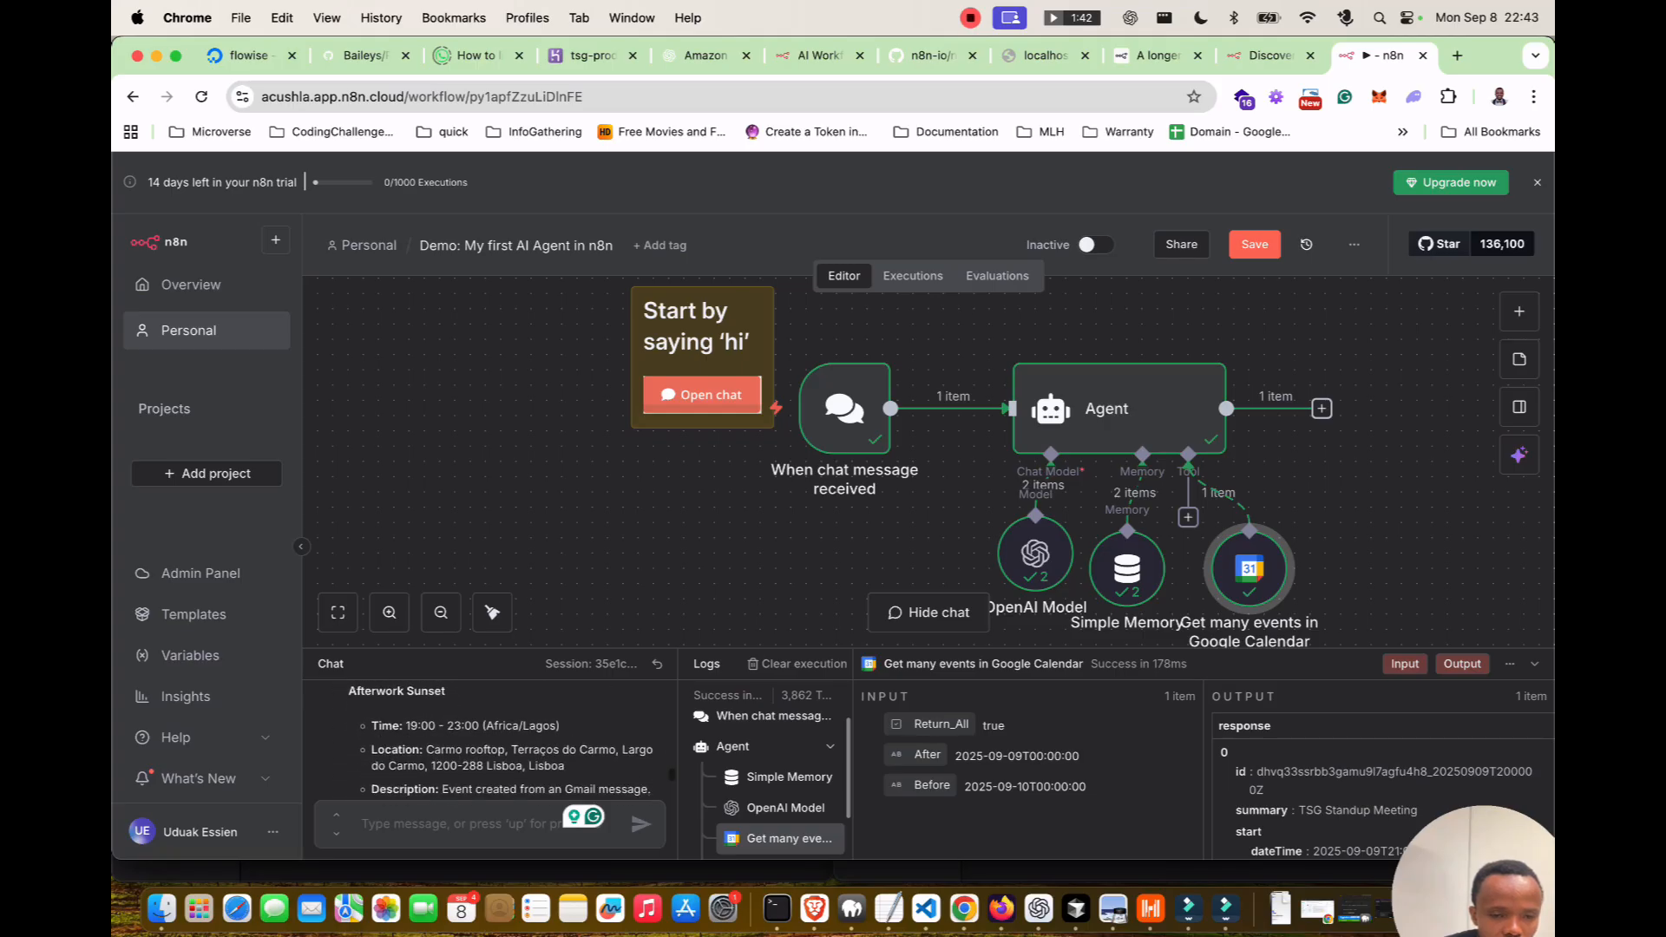
{"action": "scroll", "coordinate": [490, 742], "scroll_direction": "down", "scroll_amount": 2}
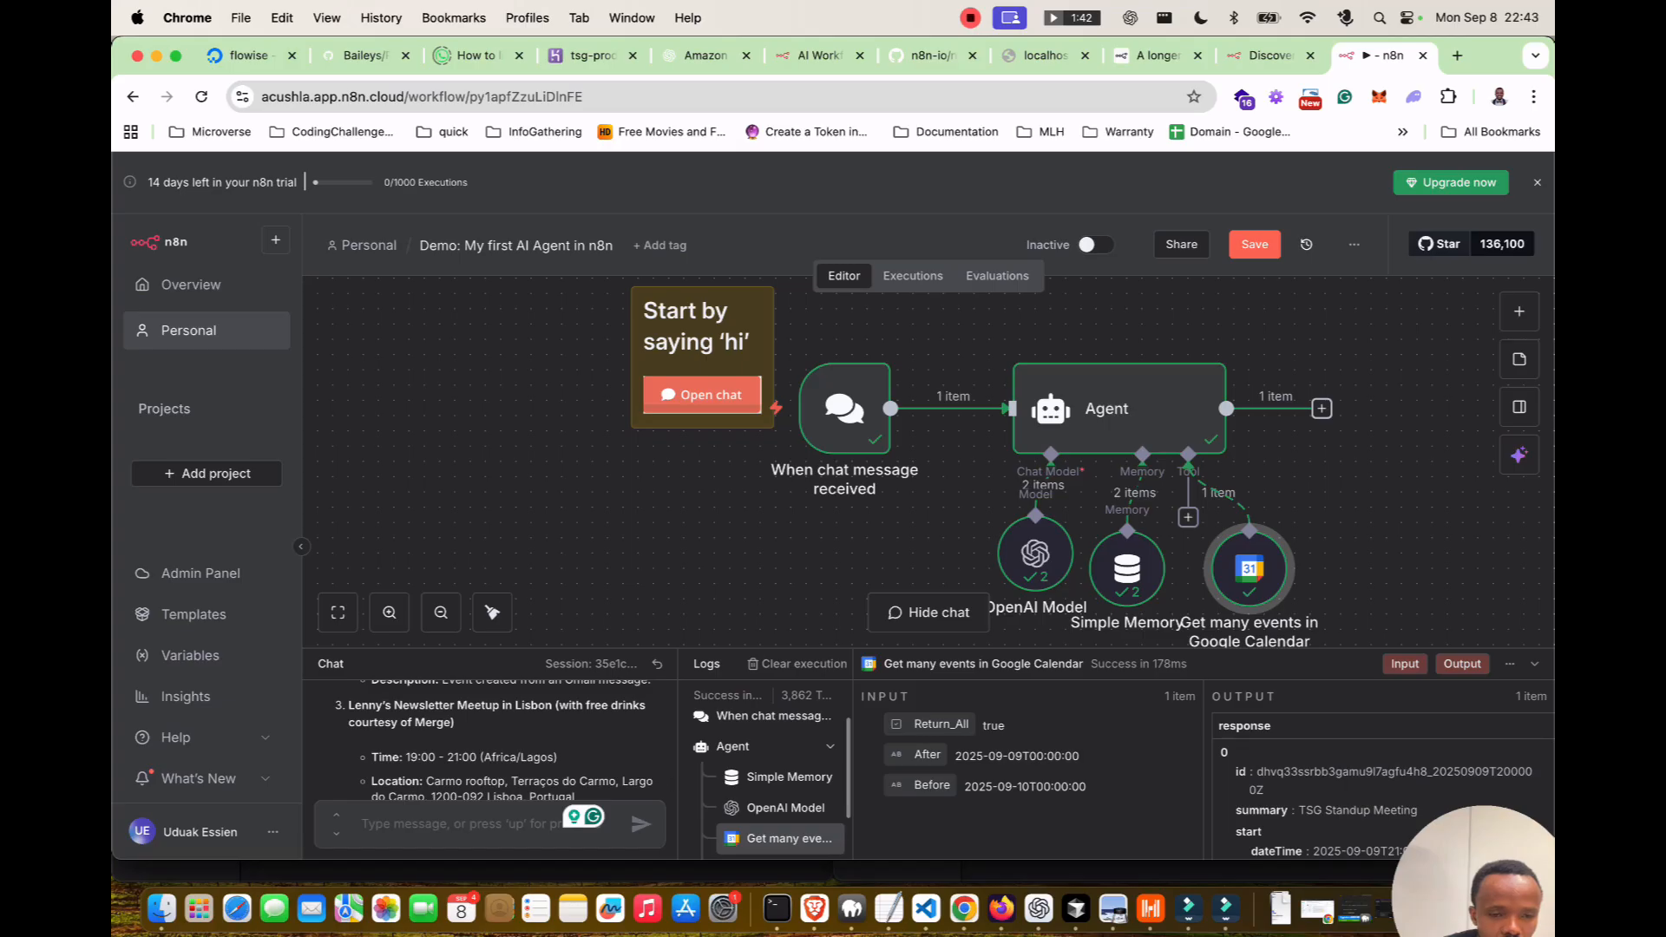
{"action": "scroll", "coordinate": [490, 742], "scroll_direction": "down", "scroll_amount": 3}
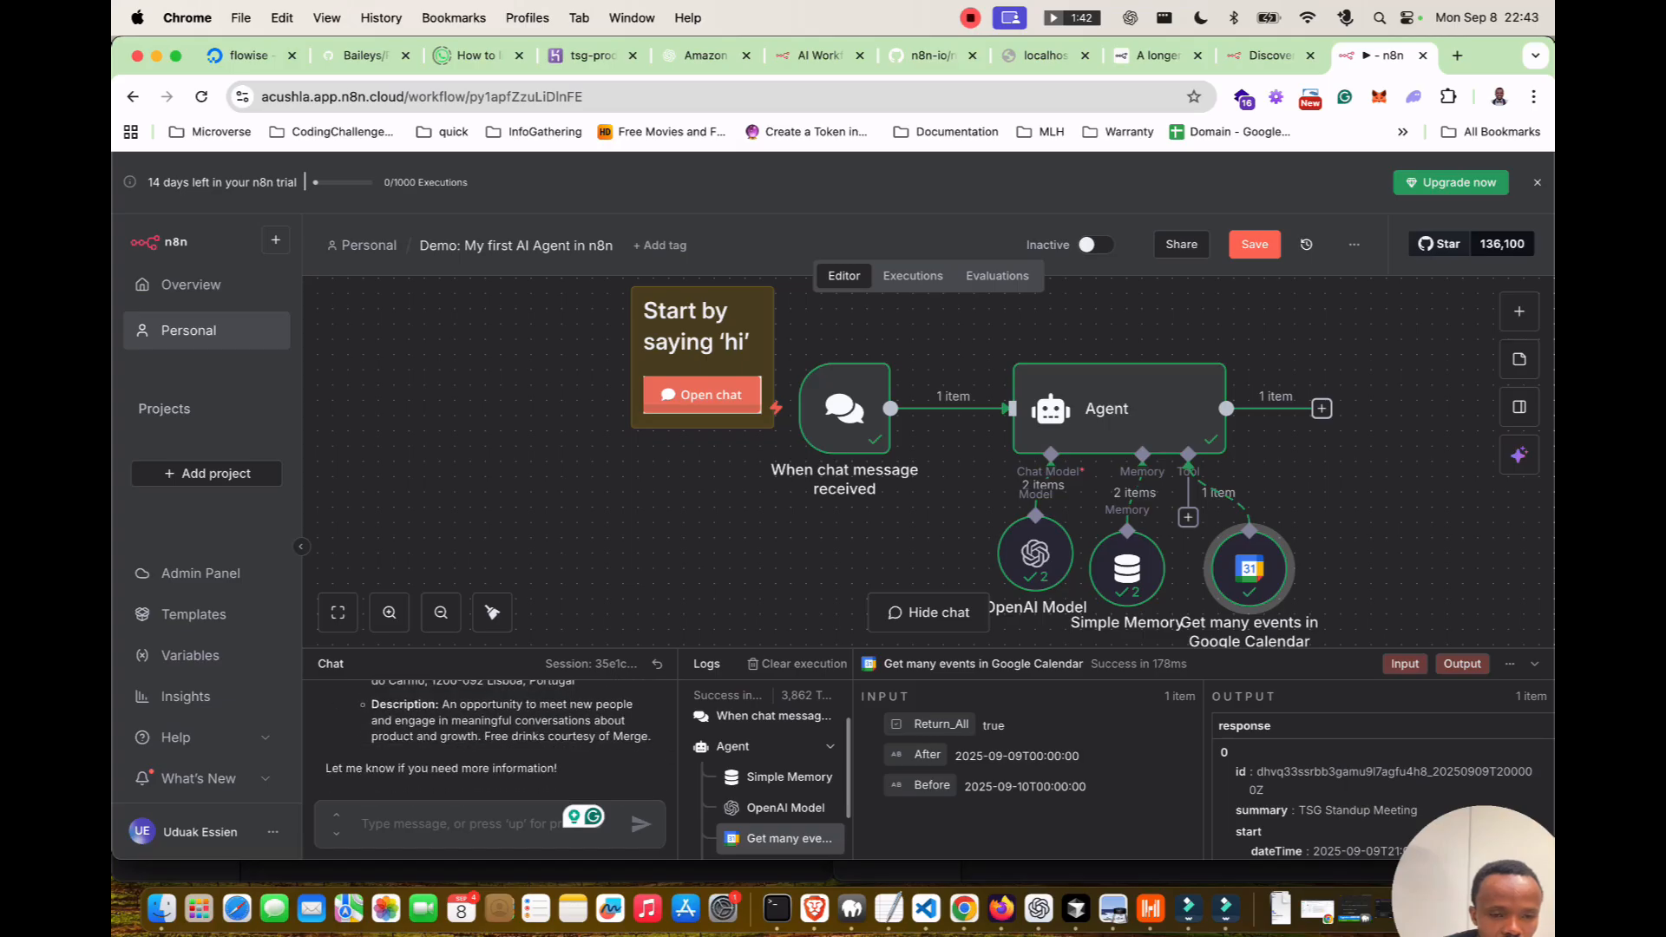
{"action": "left_click", "coordinate": [451, 823]}
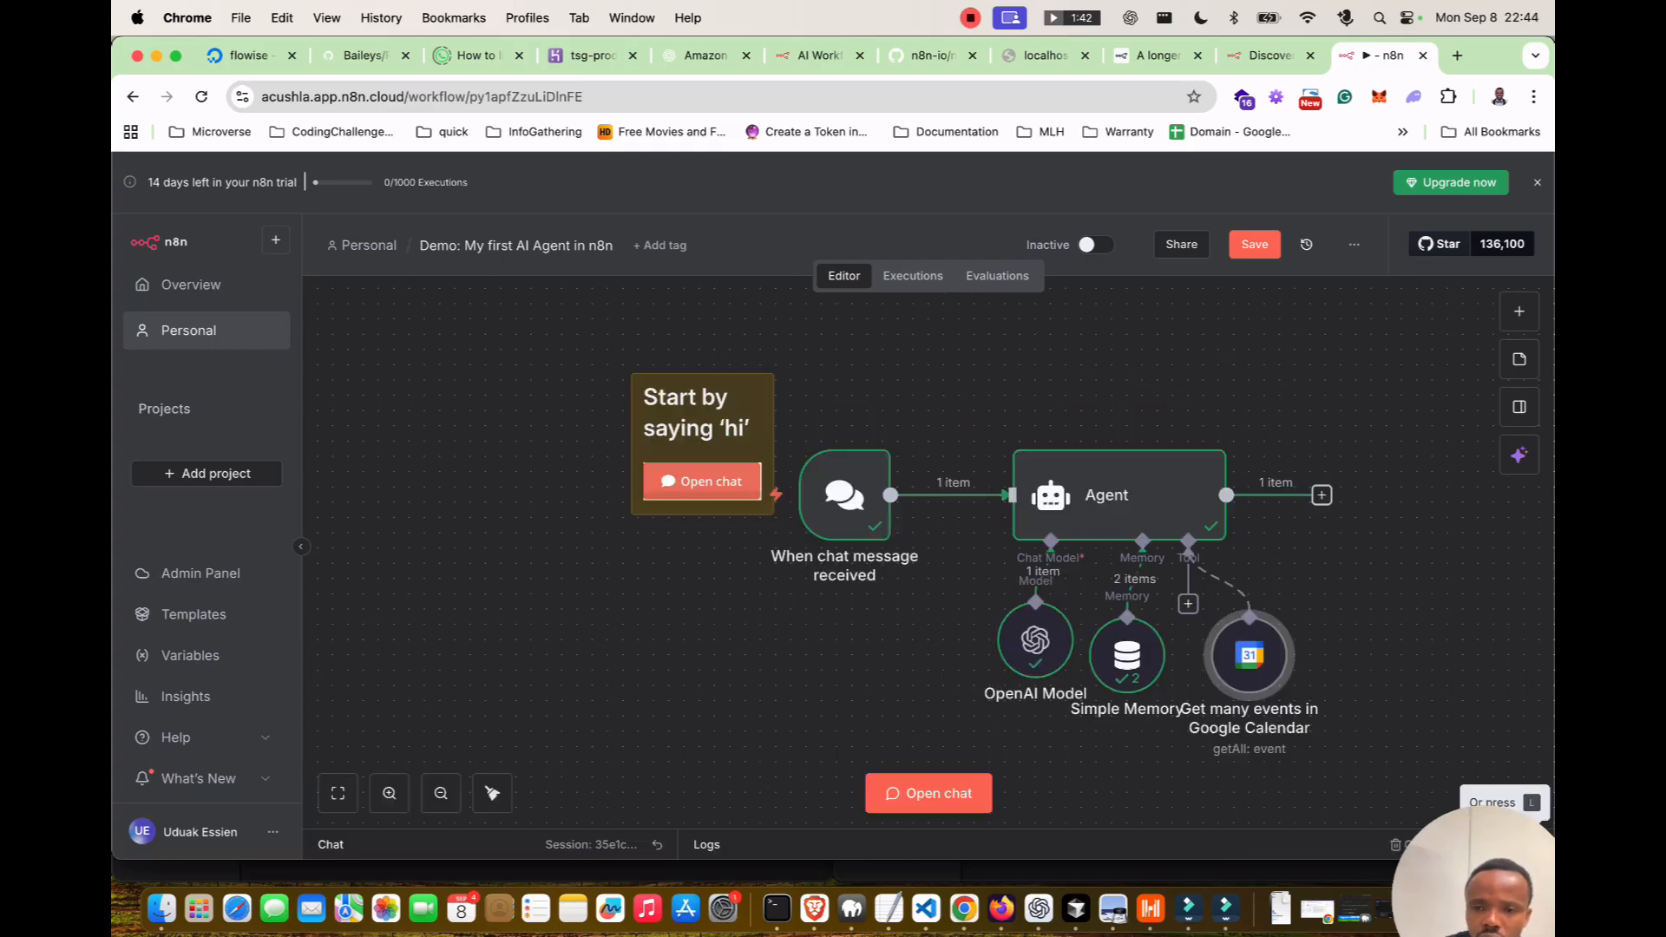
Save the agent workflow and create a new workflow in the Personal space.
{"action": "left_click", "coordinate": [1255, 245]}
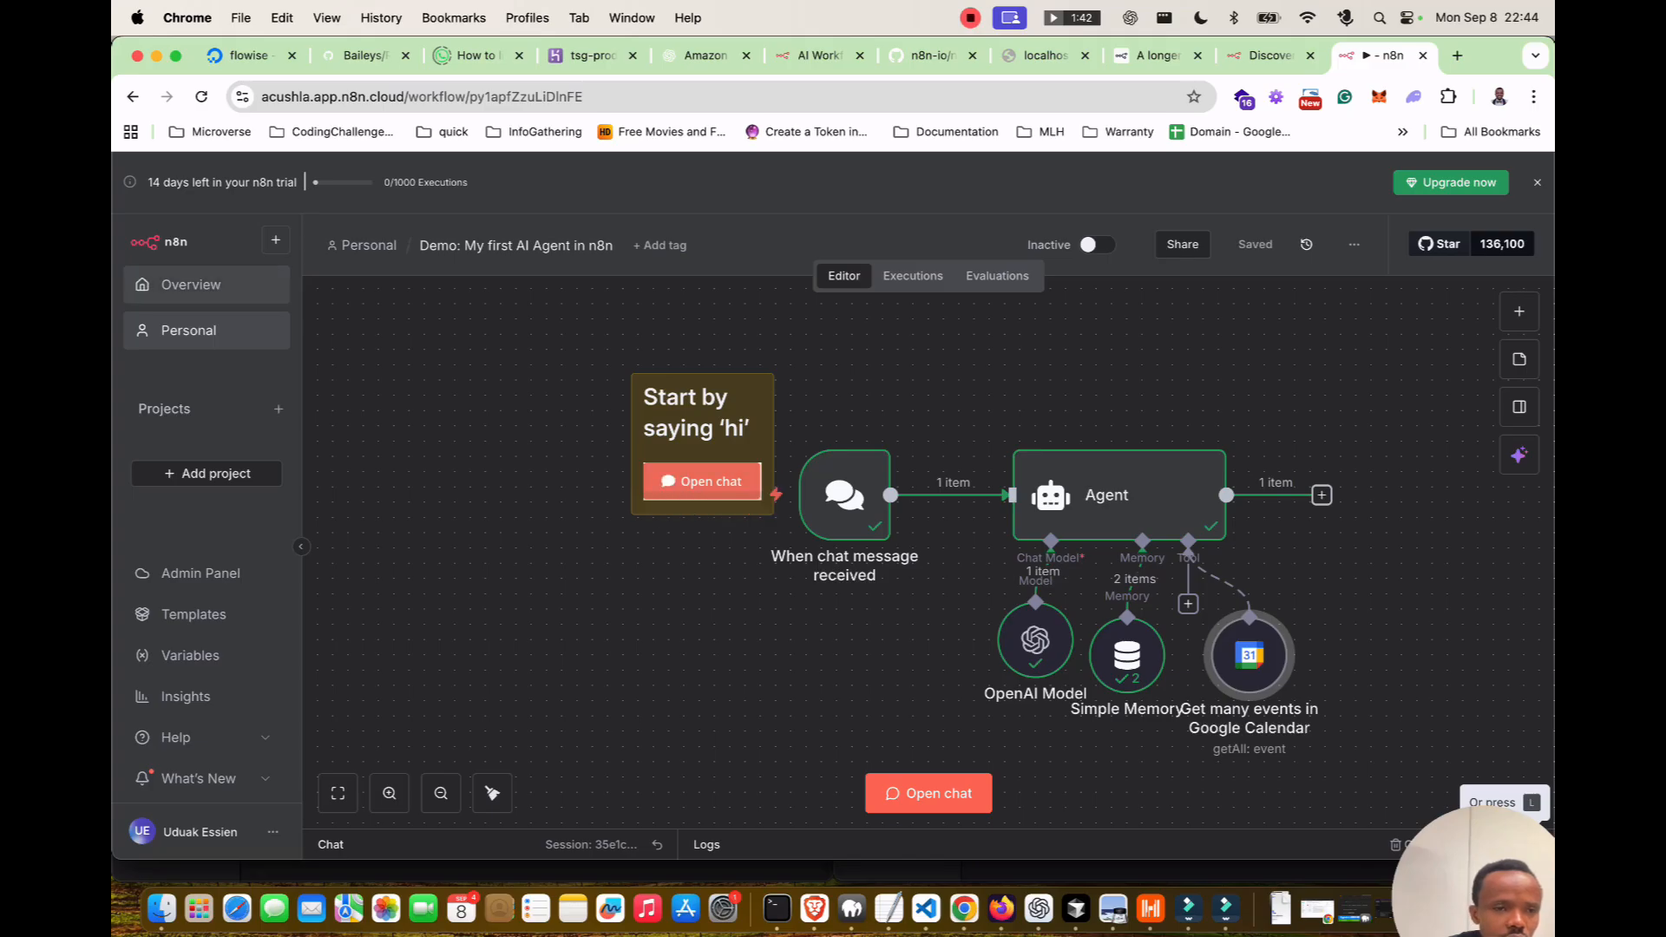
{"action": "left_click", "coordinate": [276, 239]}
{"action": "mouse_move", "coordinate": [302, 282]}
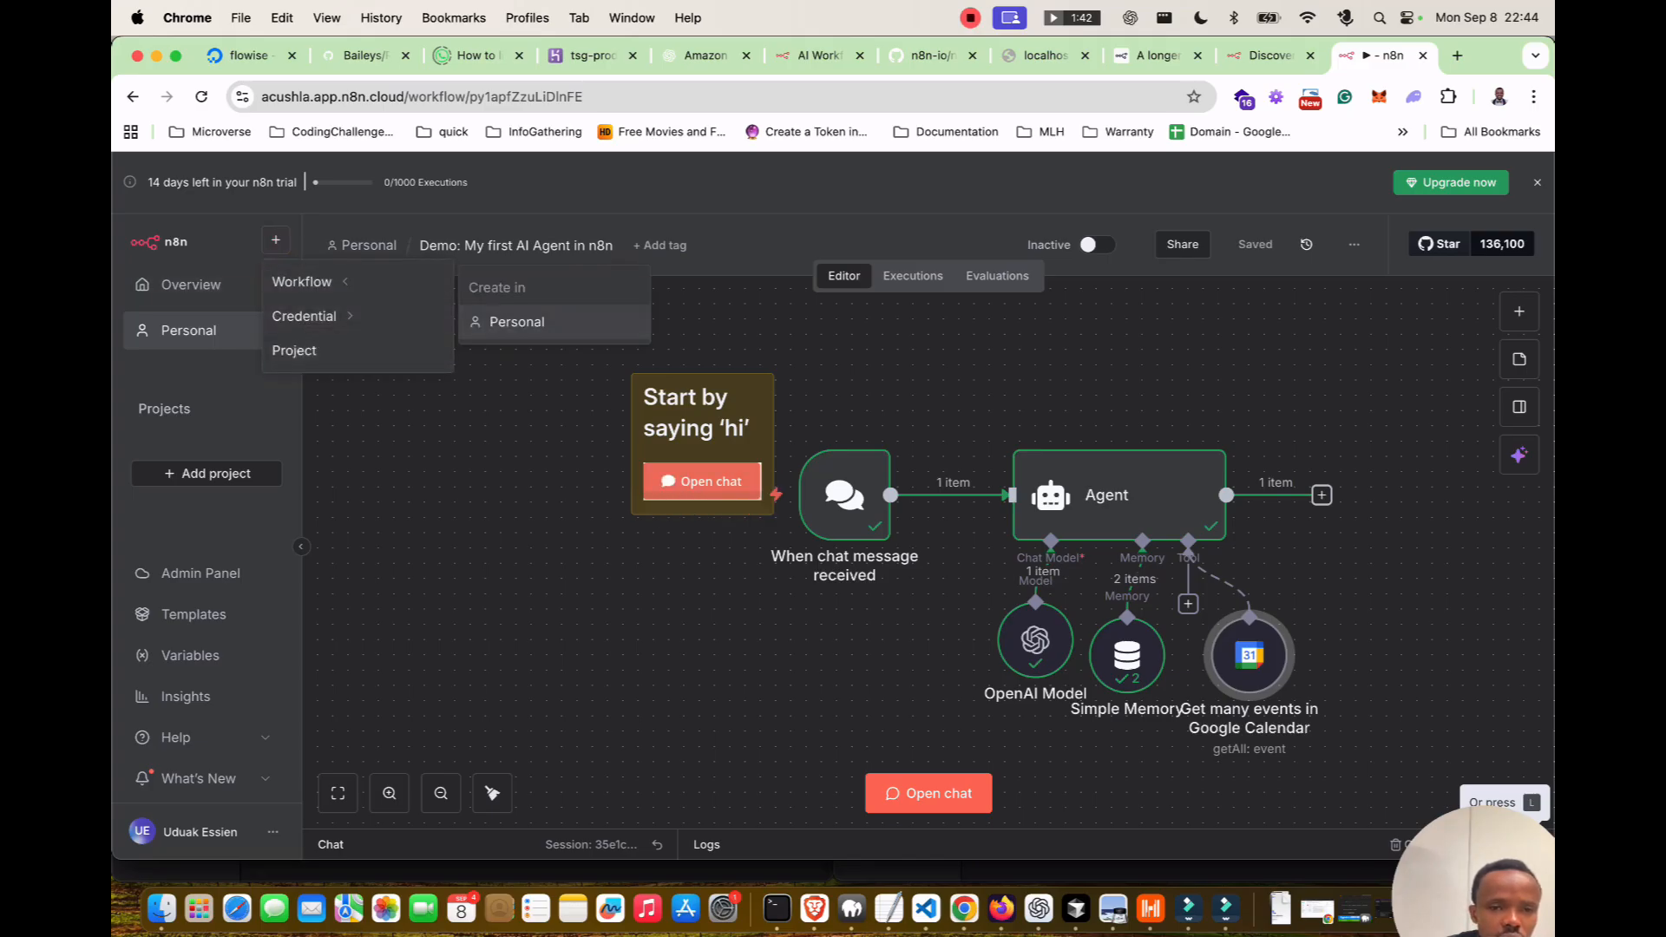
{"action": "left_click", "coordinate": [517, 322]}
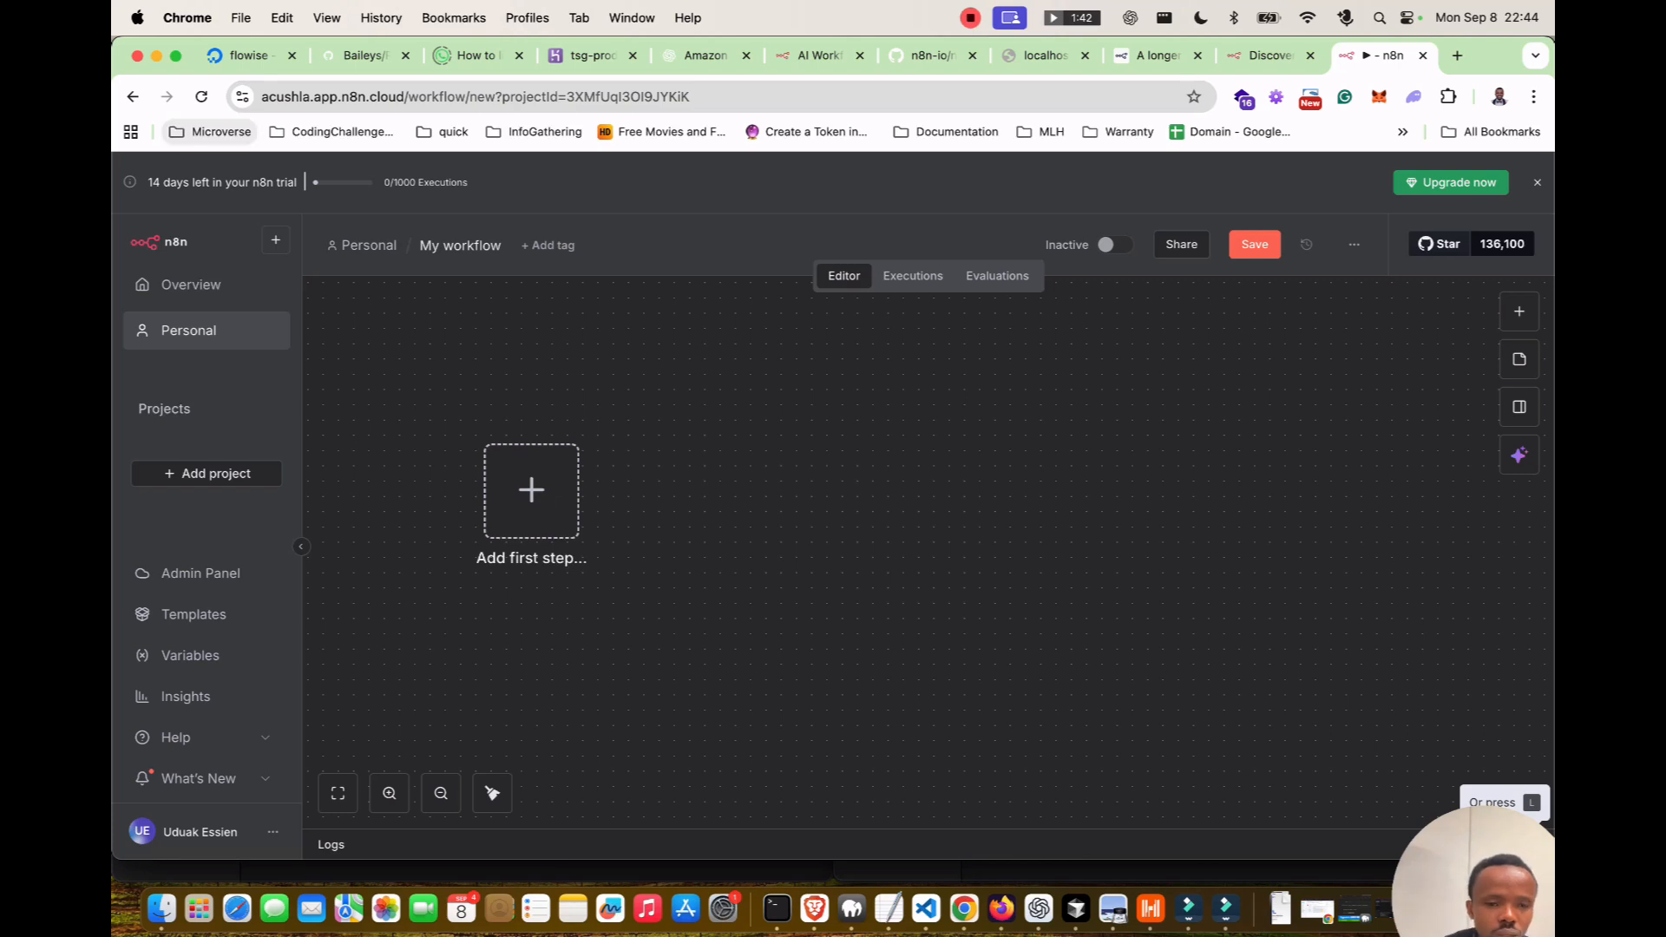
Add a 'Trigger manually' node as the new workflow's trigger and choose what follows it.
{"action": "key", "text": "Tab"}
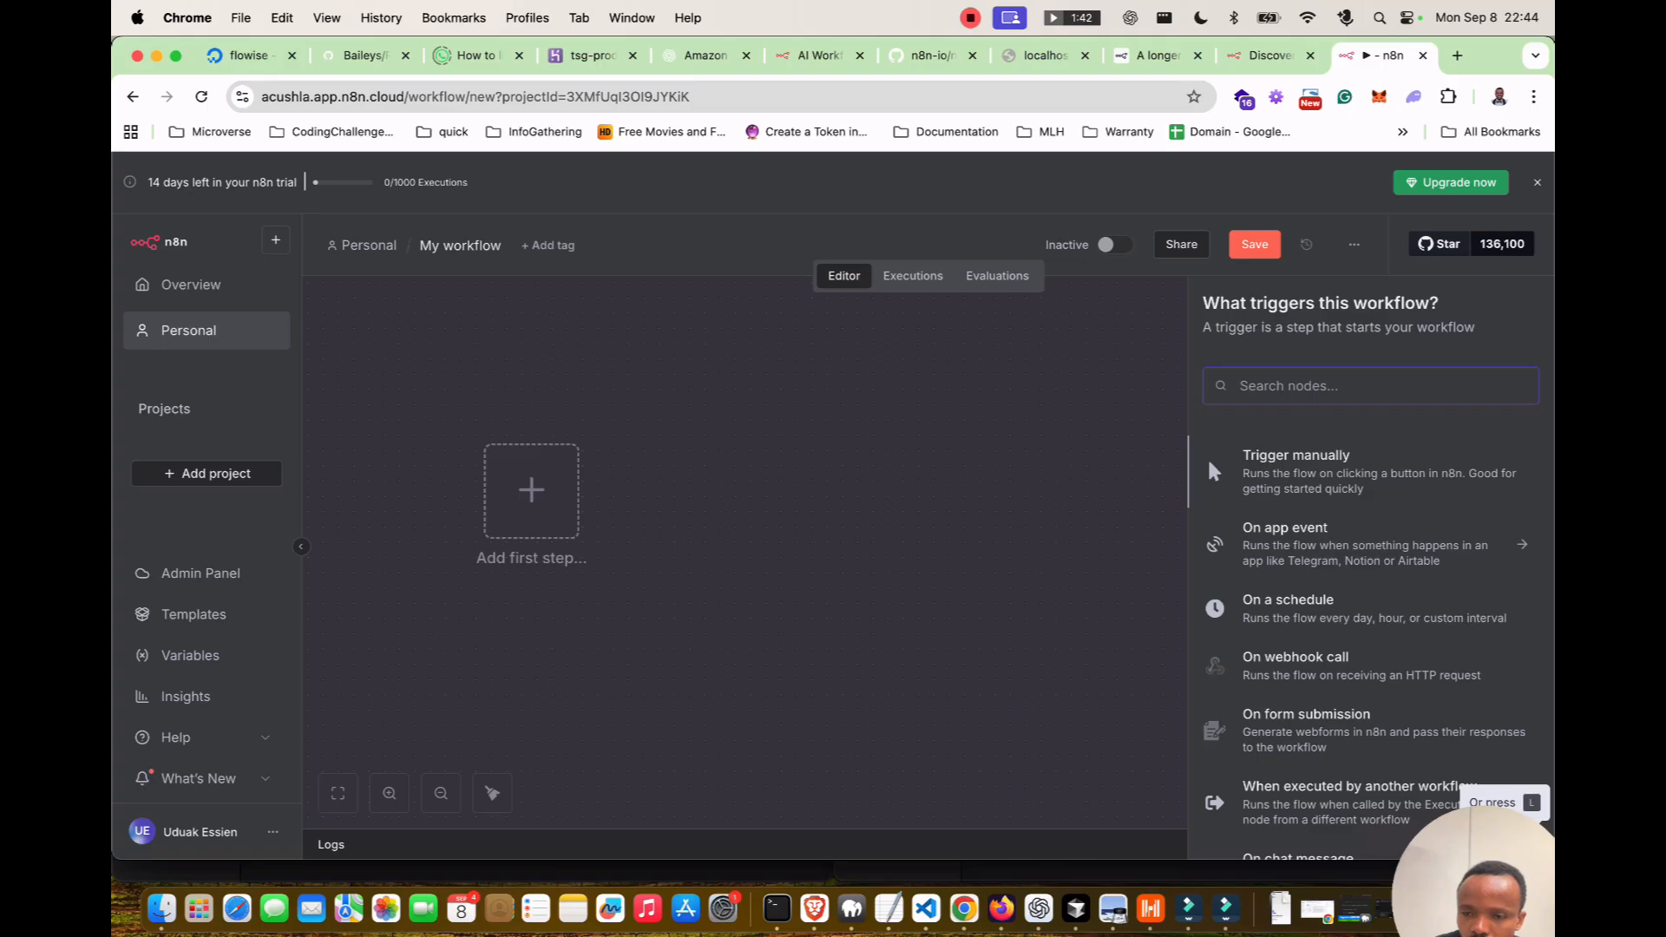
{"action": "key", "text": "Return"}
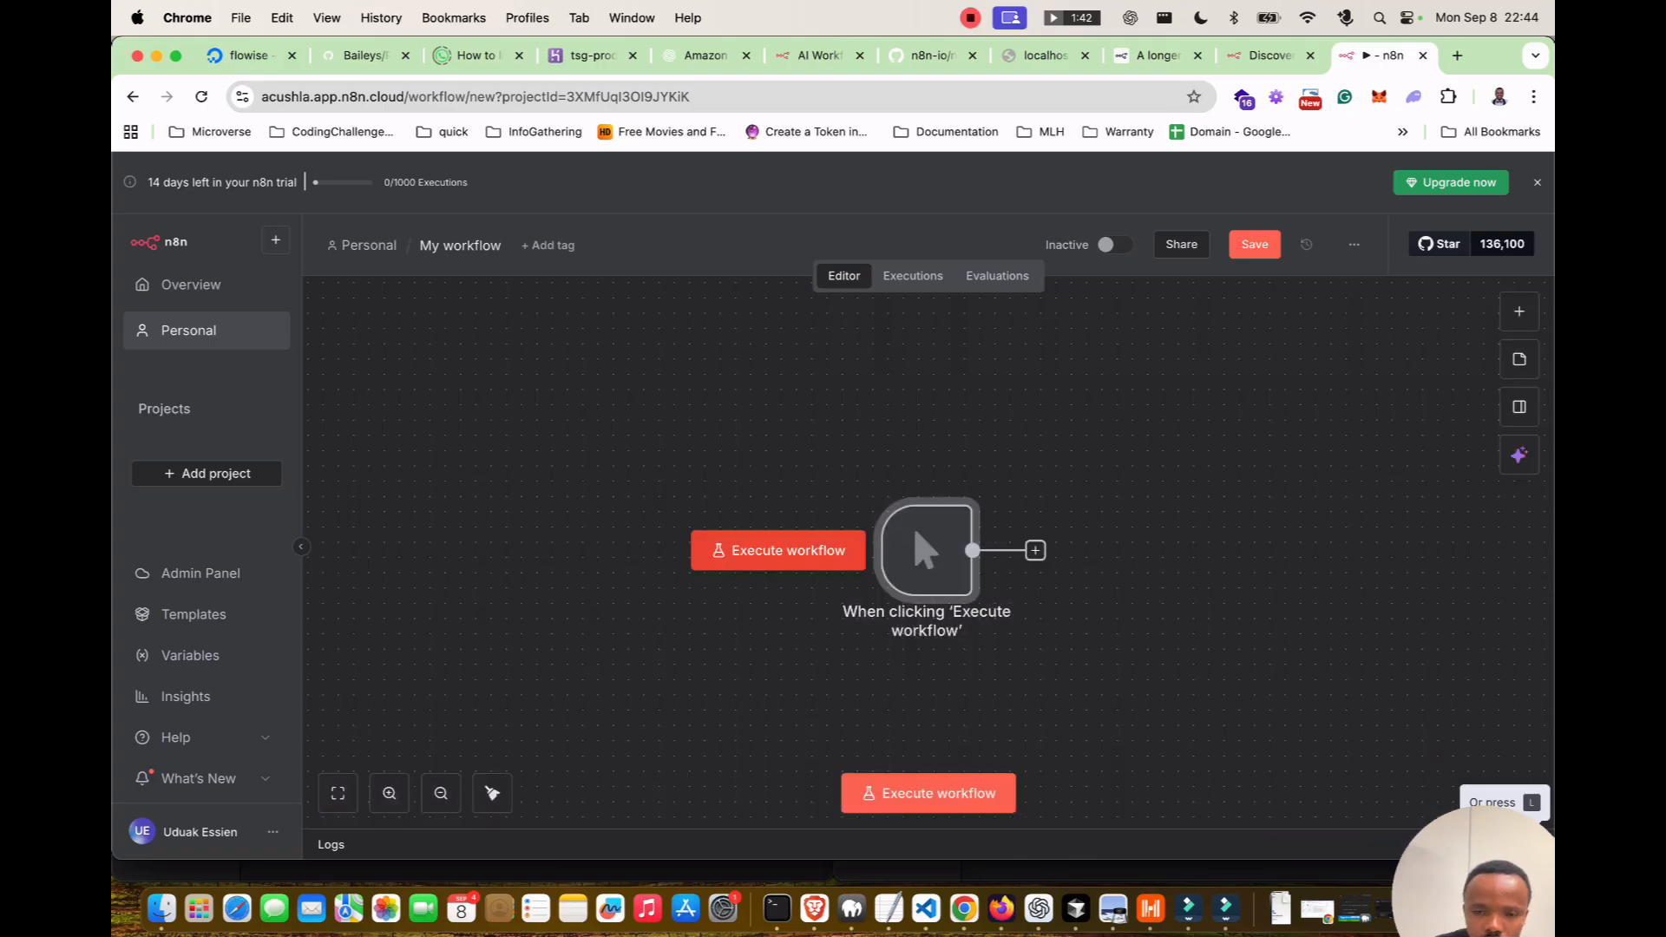
{"action": "left_click", "coordinate": [639, 505]}
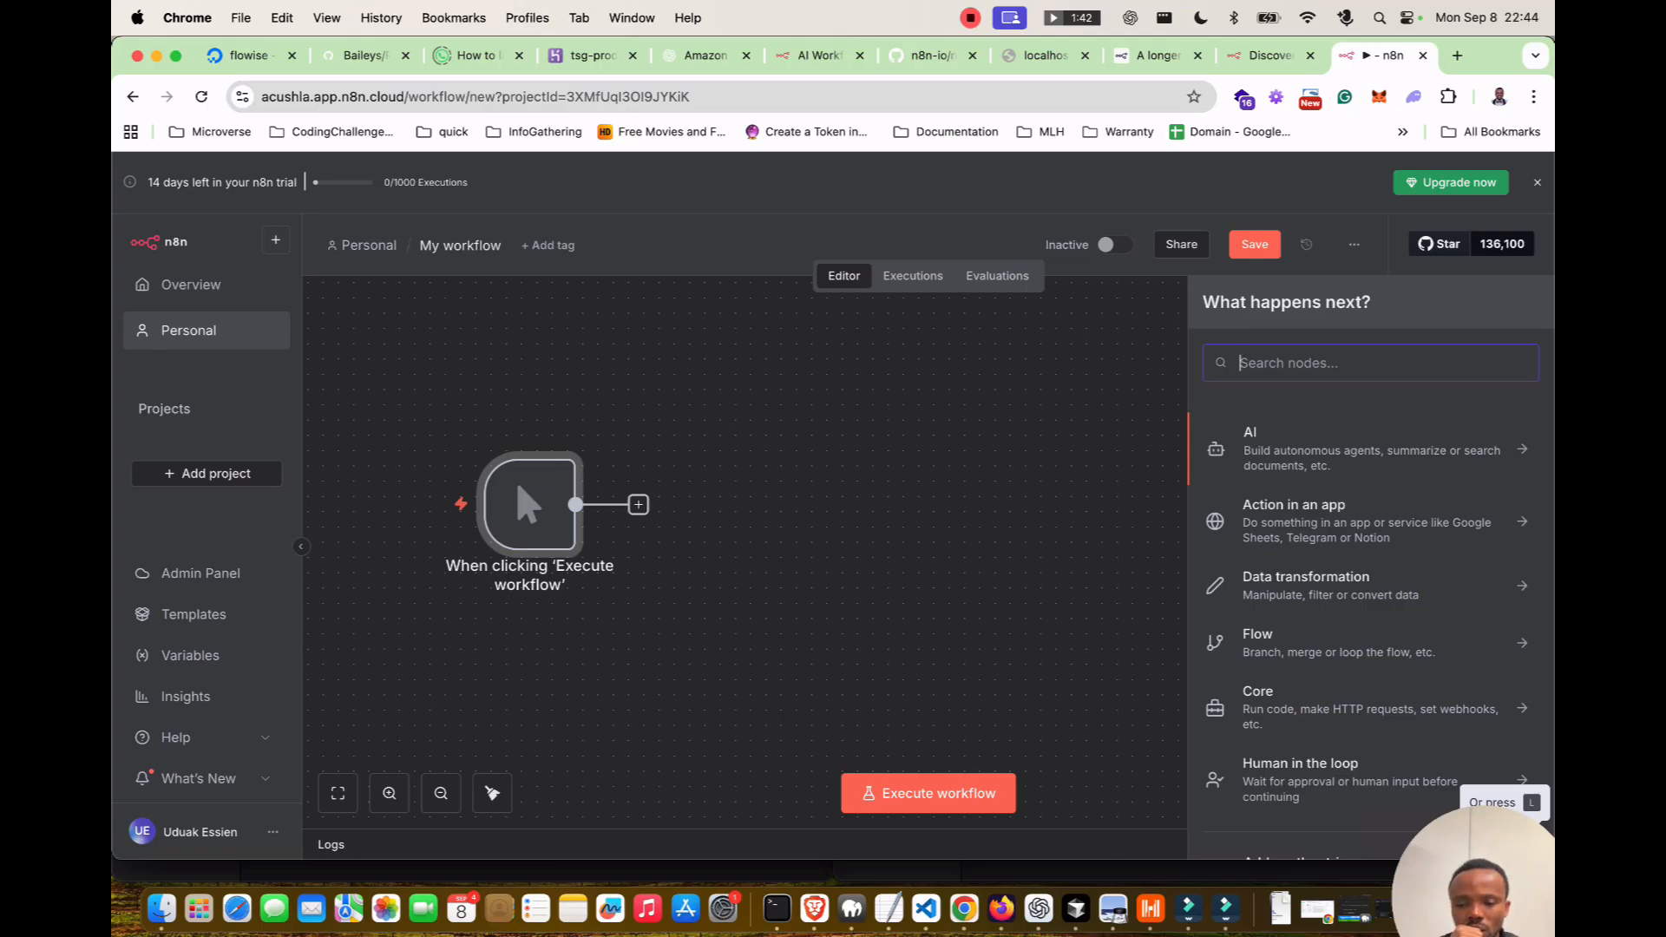
{"action": "scroll", "coordinate": [1371, 572], "scroll_direction": "down", "scroll_amount": 2}
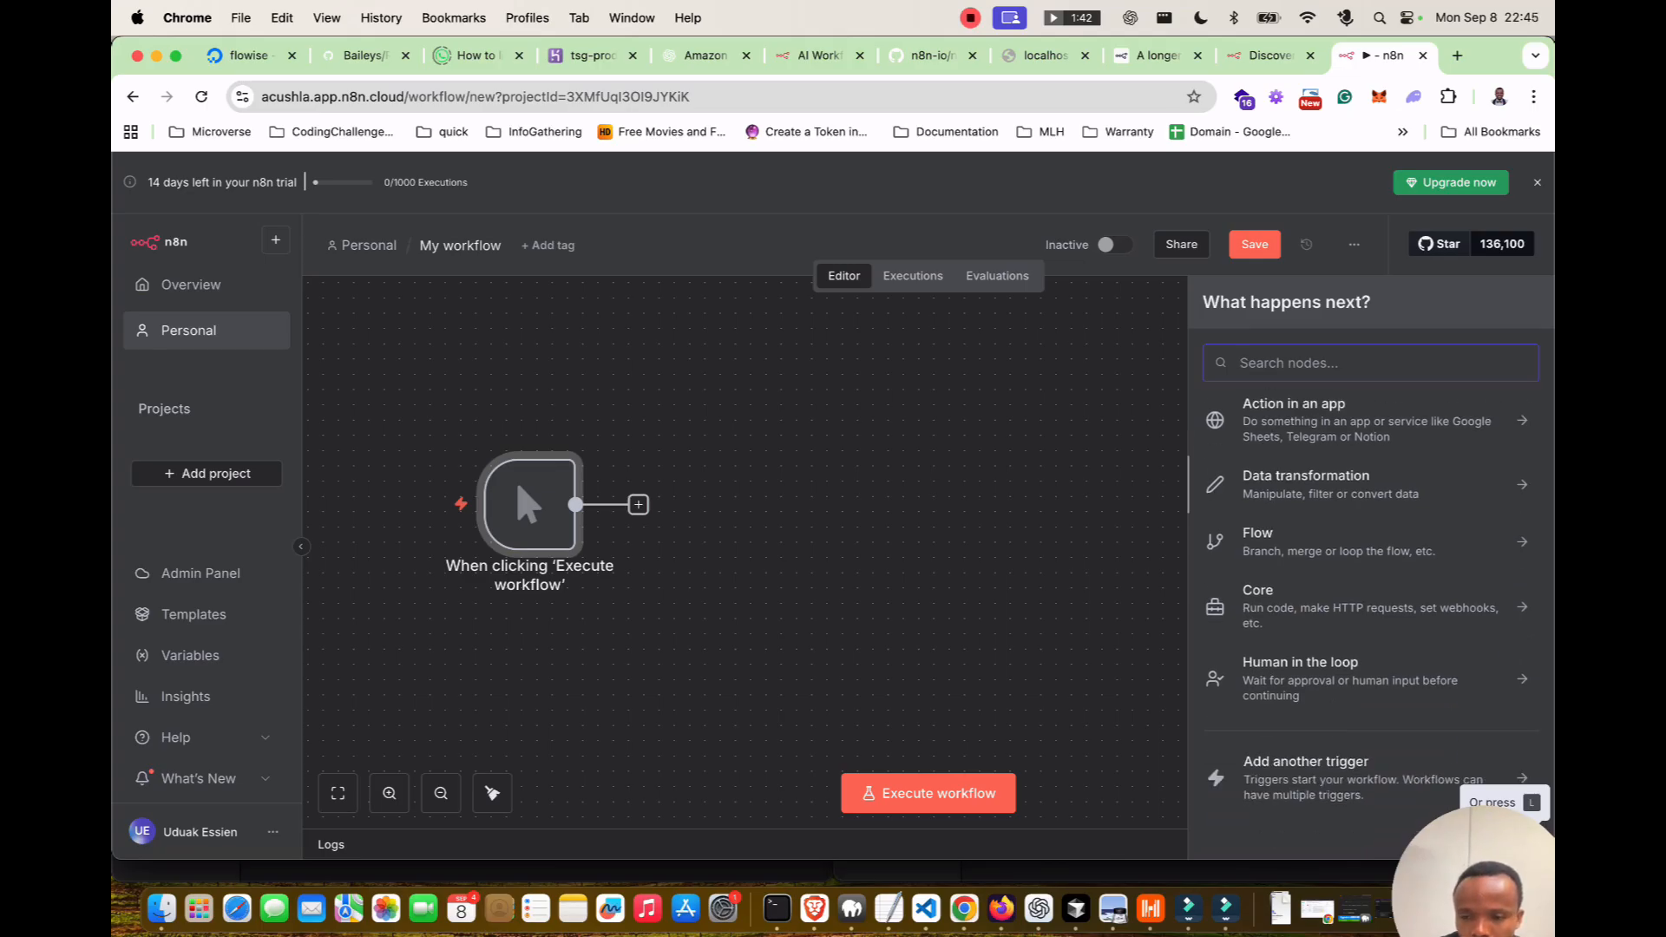
{"action": "scroll", "coordinate": [1371, 607], "scroll_direction": "up", "scroll_amount": 2}
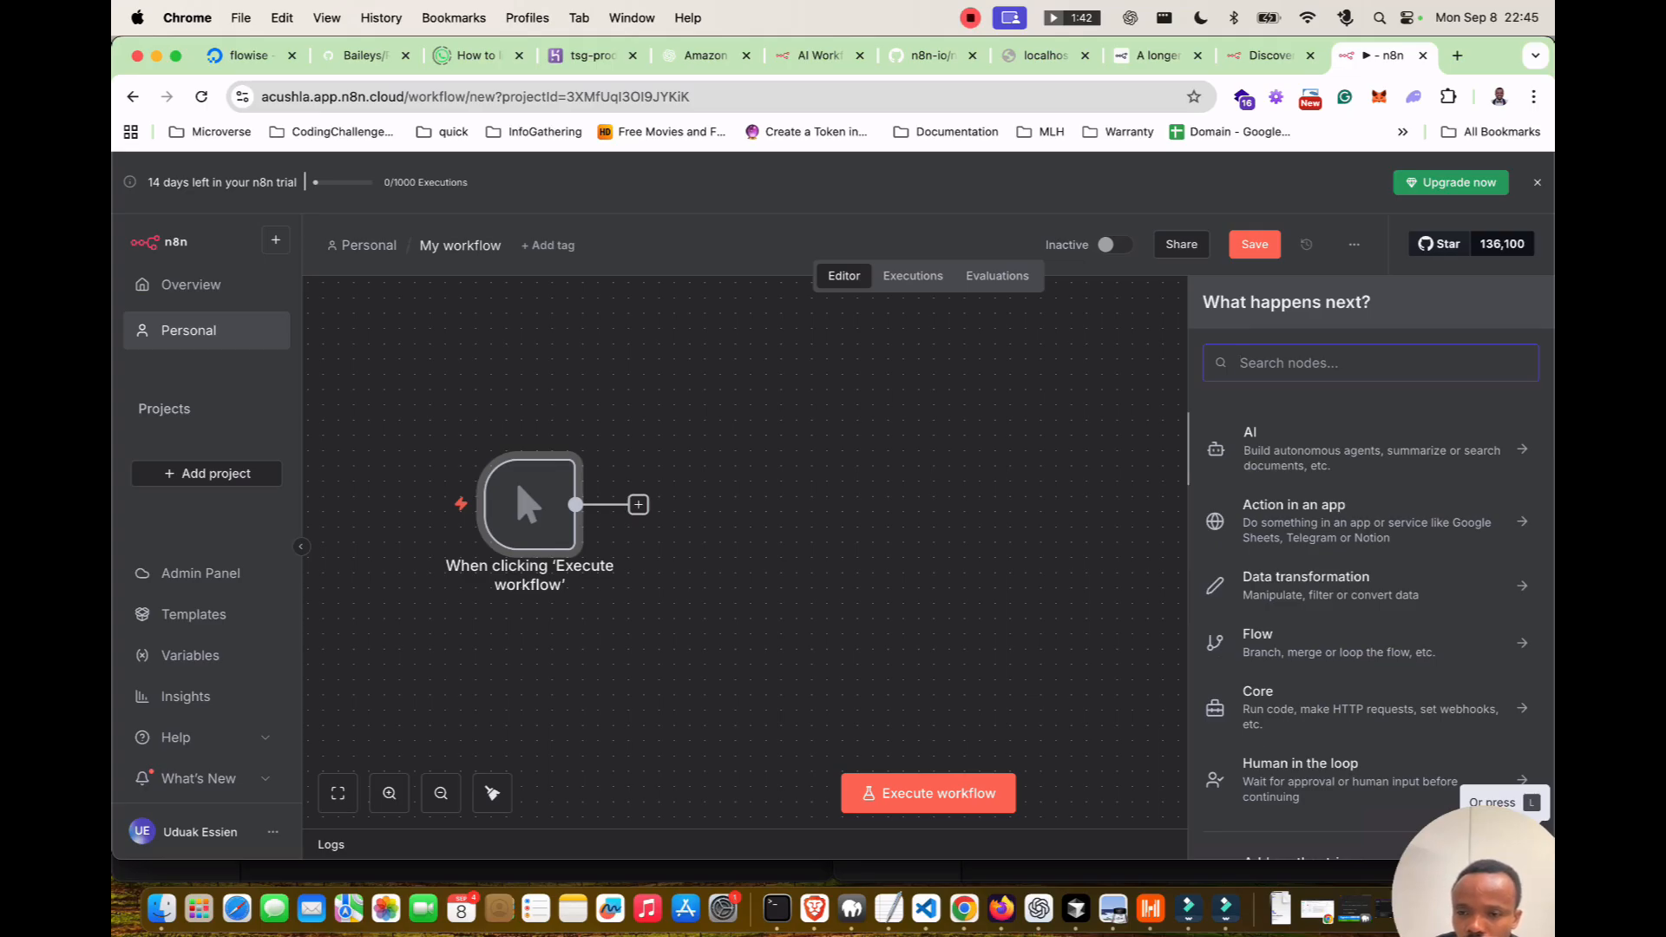
Search the nodes for 'ope' and open the OpenAI node's actions.
{"action": "scroll", "coordinate": [1371, 573], "scroll_direction": "down", "scroll_amount": 1}
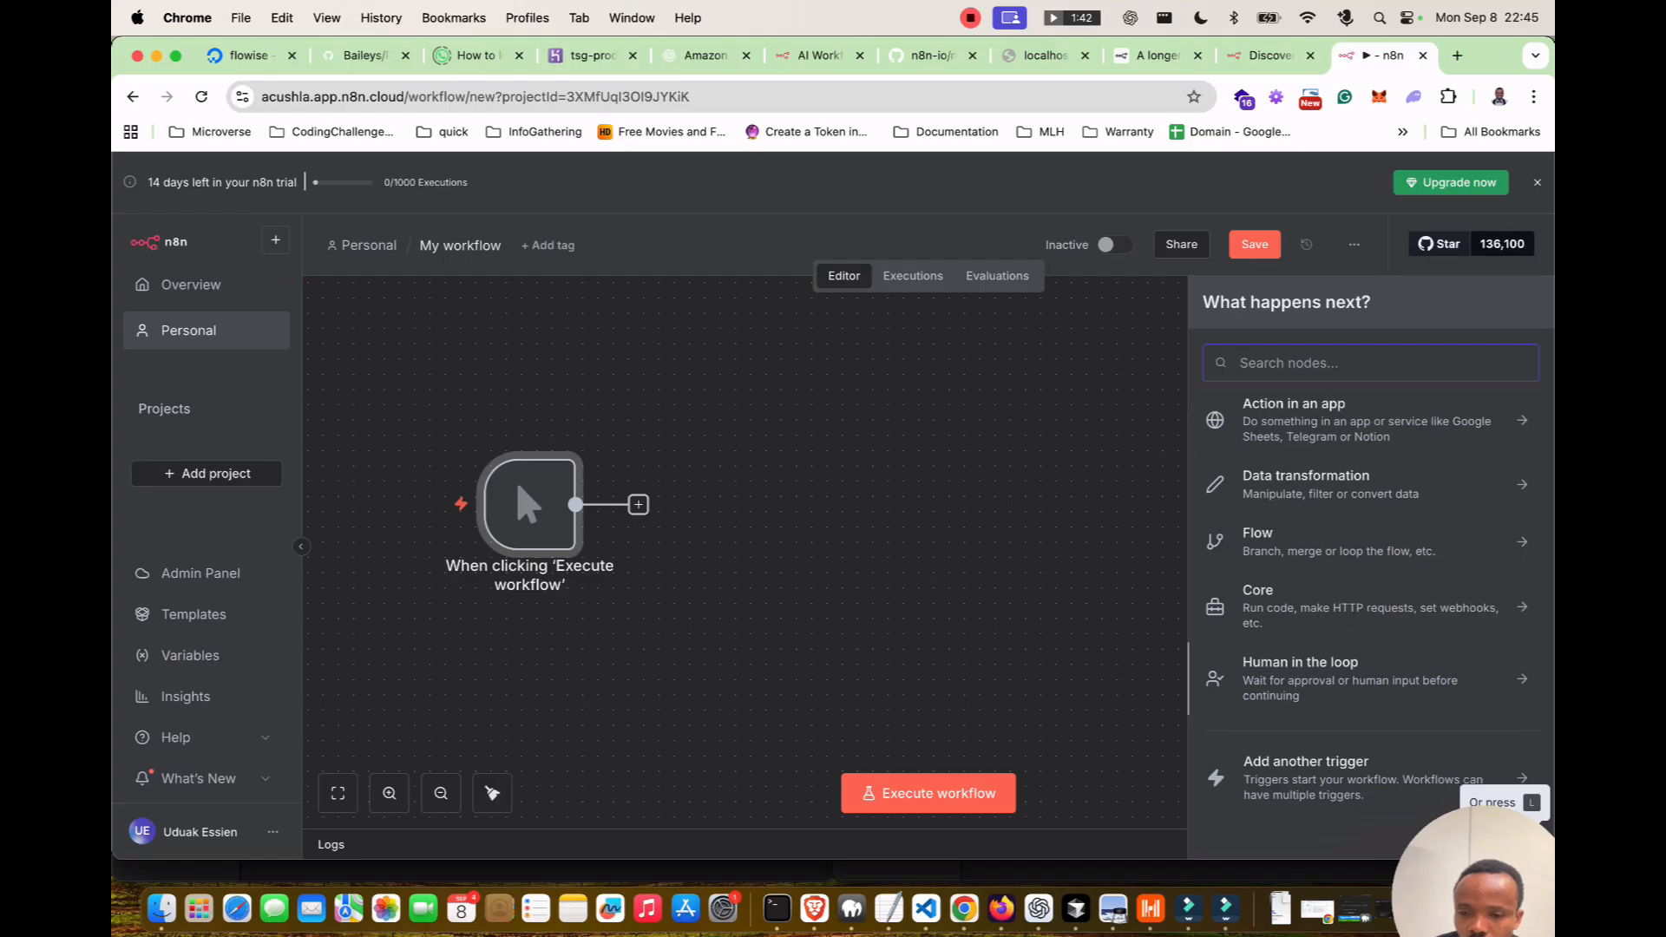
{"action": "scroll", "coordinate": [1370, 694], "scroll_direction": "up", "scroll_amount": 1}
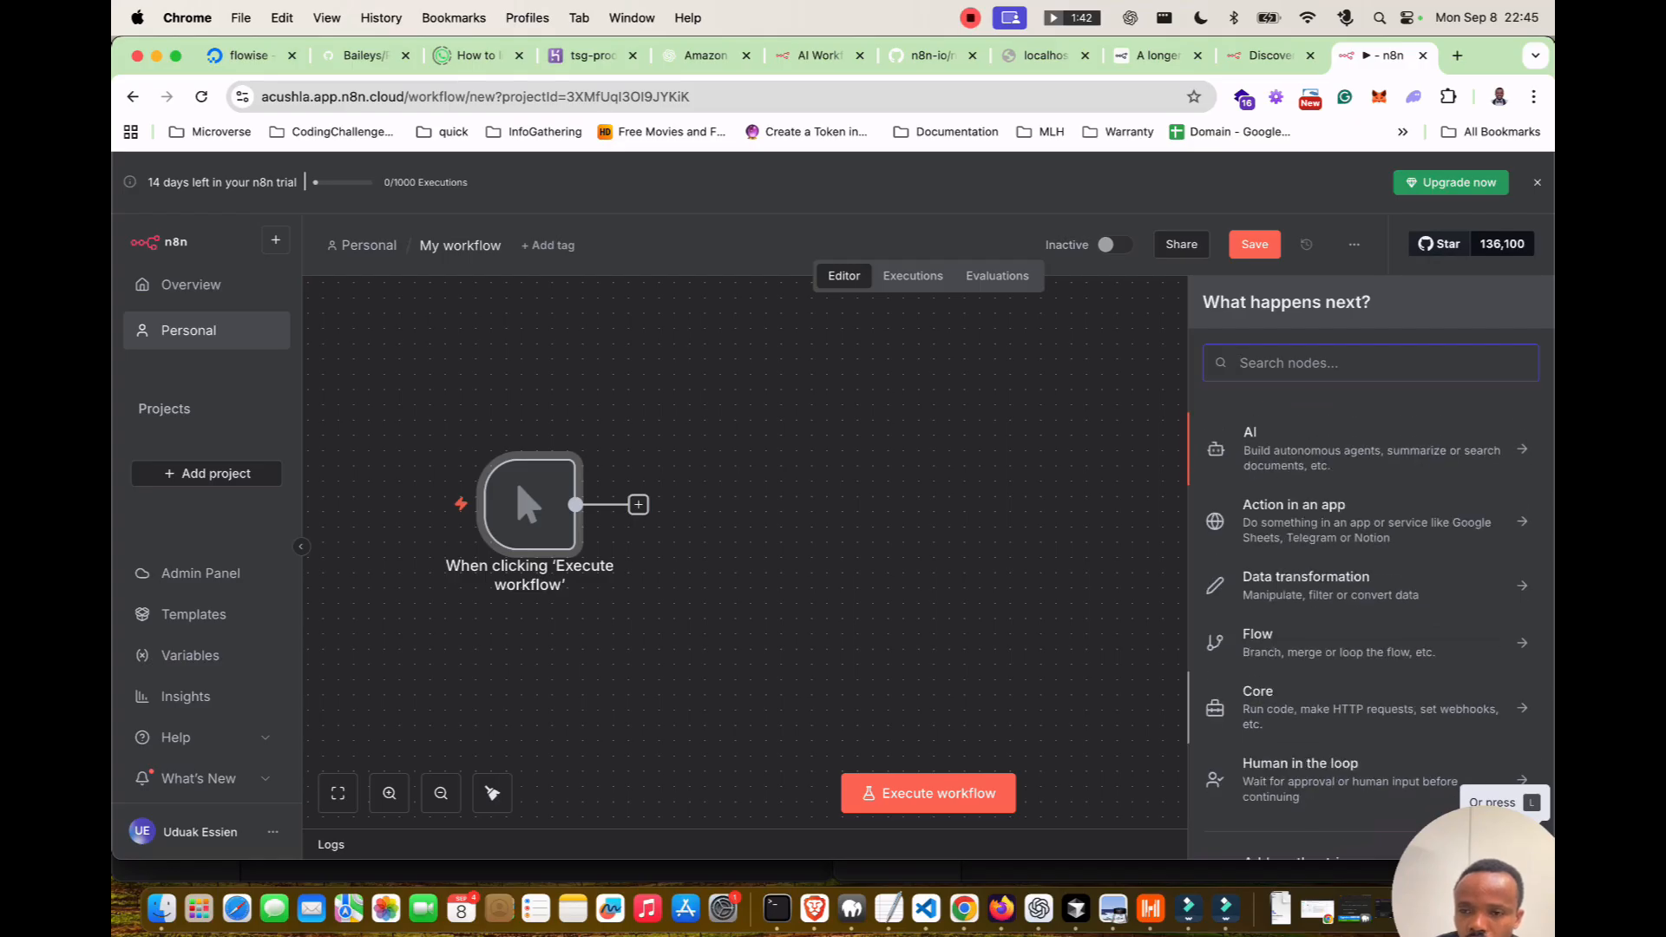
{"action": "scroll", "coordinate": [1371, 694], "scroll_direction": "down", "scroll_amount": 1}
{"action": "scroll", "coordinate": [1371, 694], "scroll_direction": "up", "scroll_amount": 1}
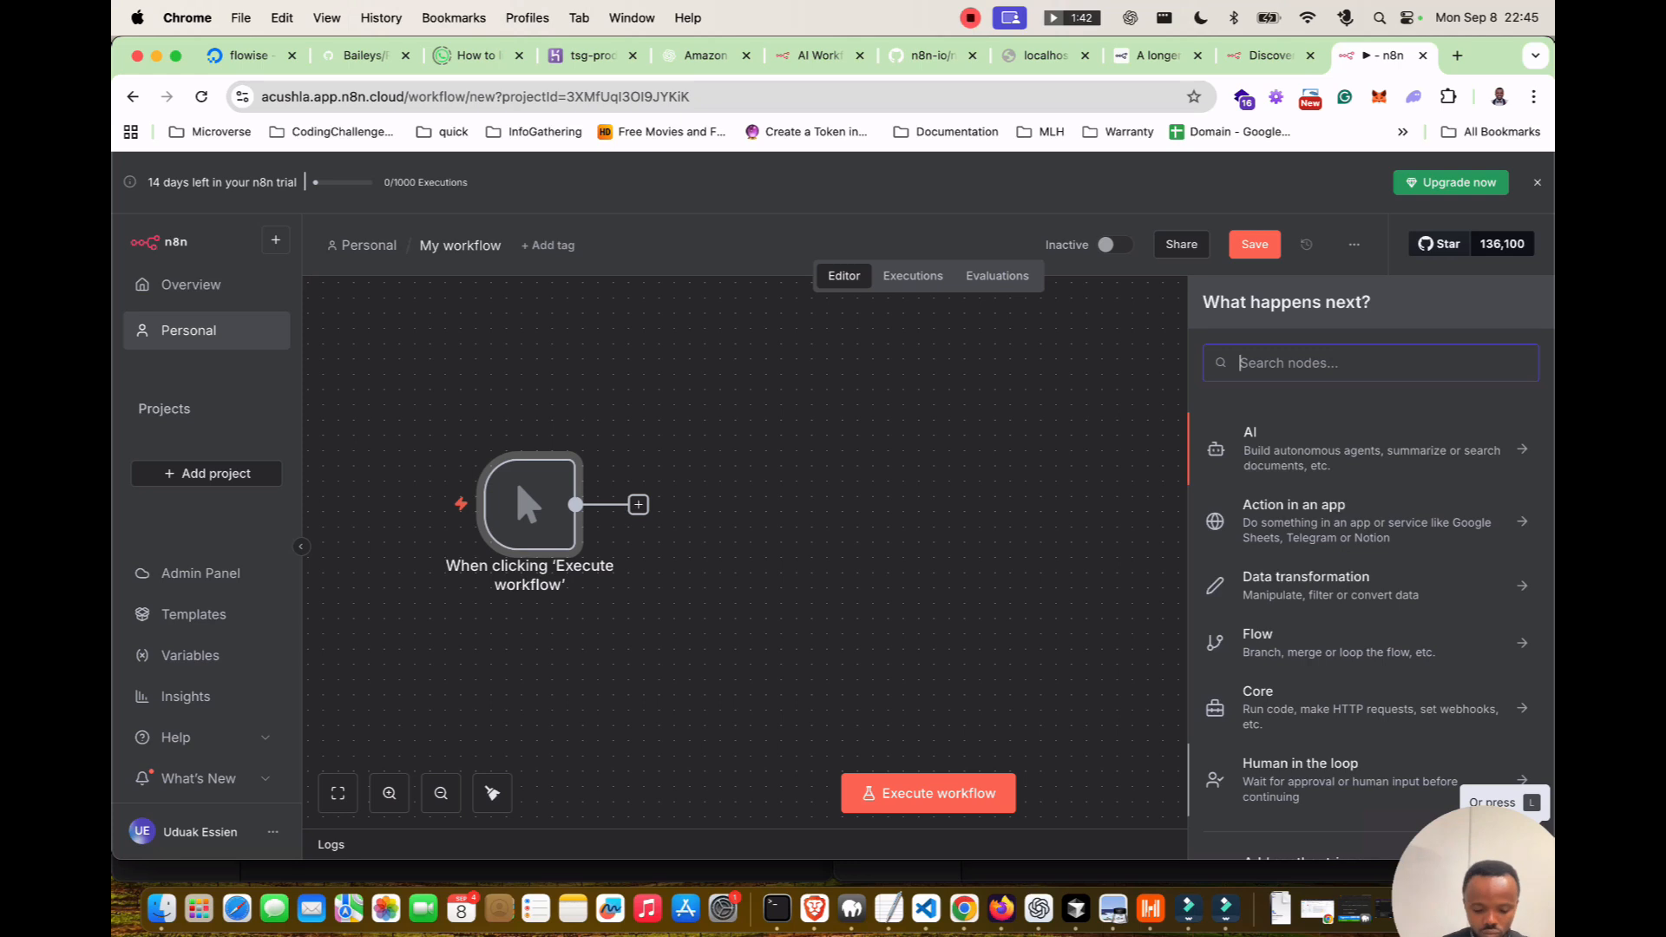
{"action": "type", "text": "go"}
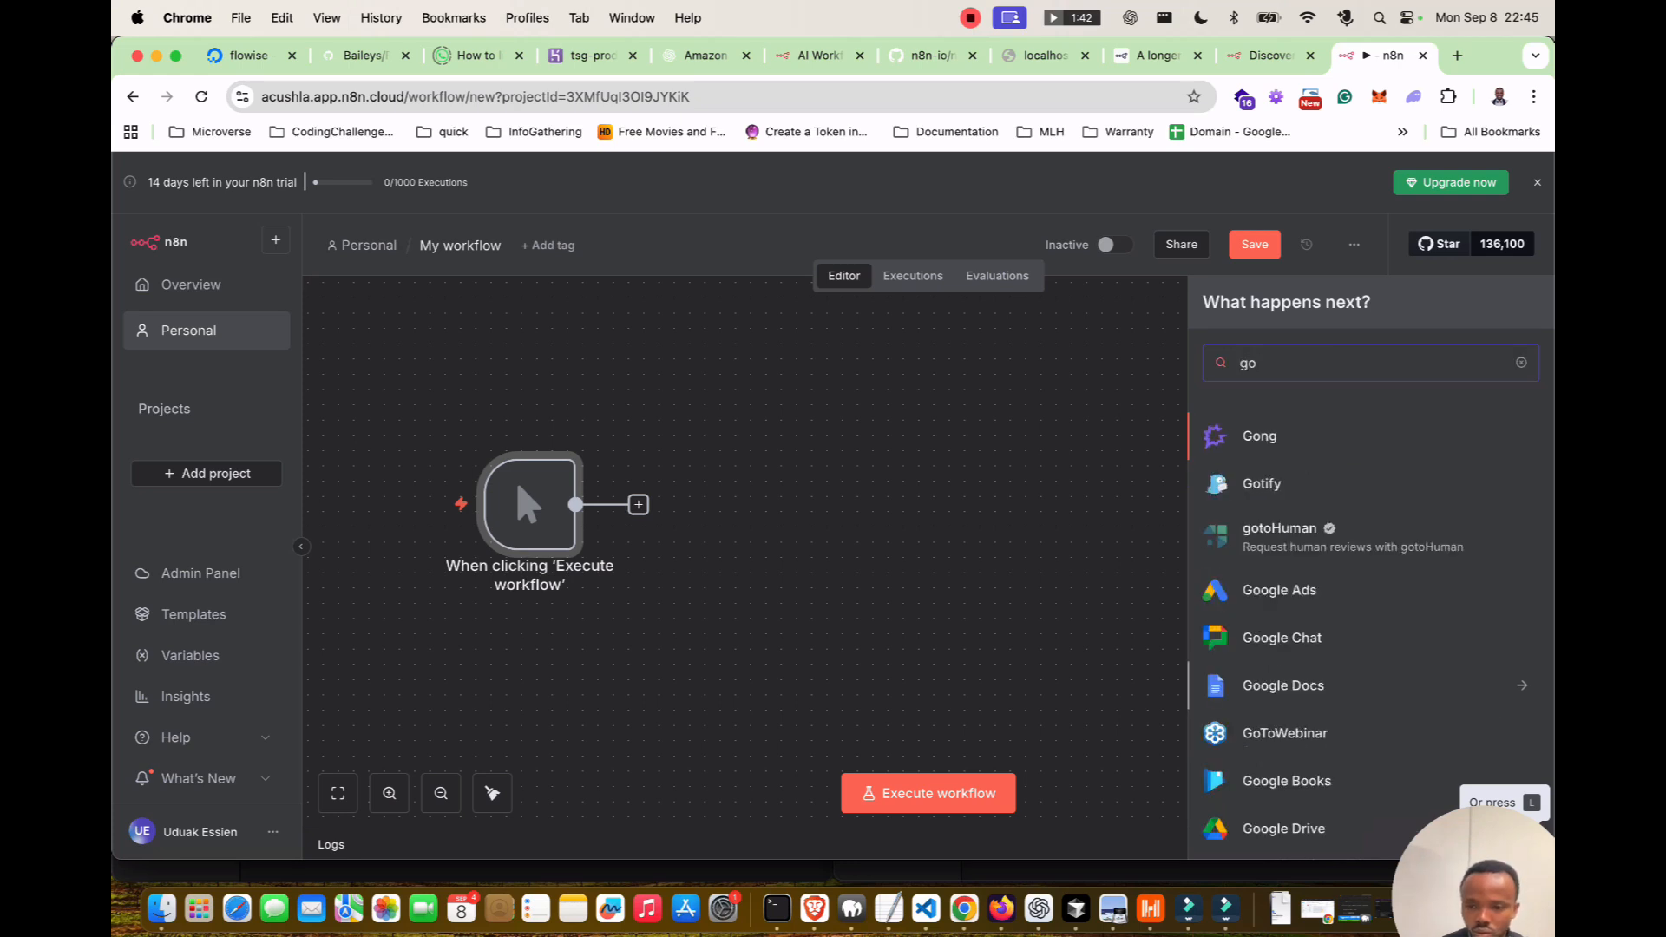
{"action": "key", "text": "Down"}
{"action": "key", "text": "Down"}
{"action": "key", "text": "Down"}
{"action": "key", "text": "BackSpace"}
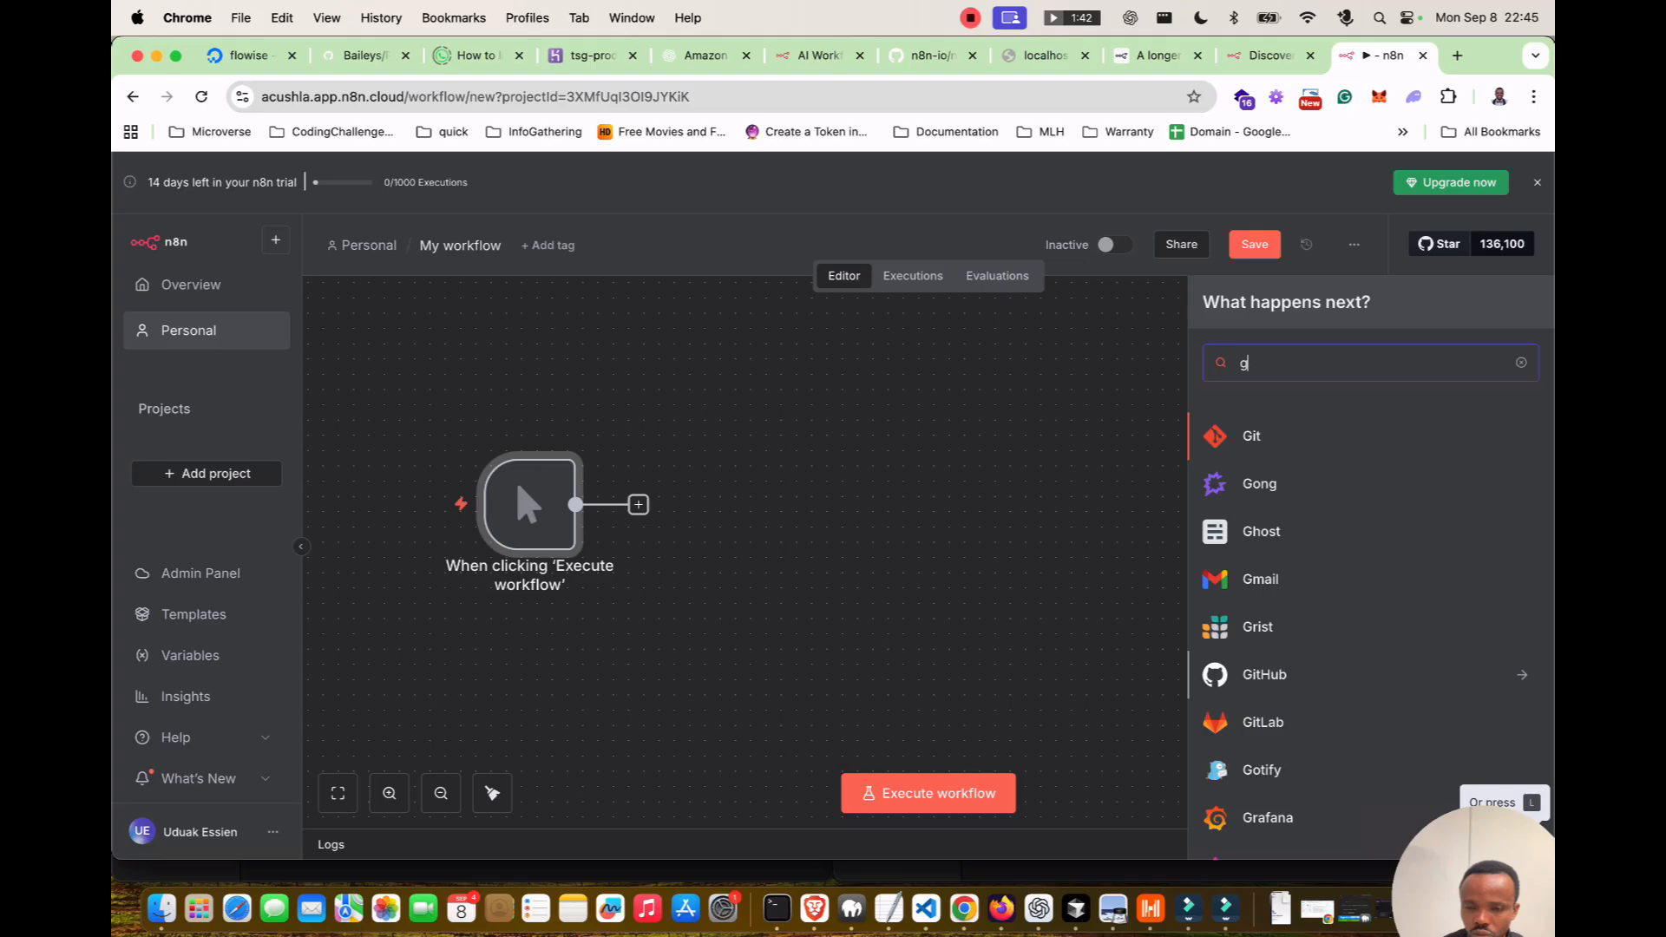
{"action": "key", "text": "BackSpace"}
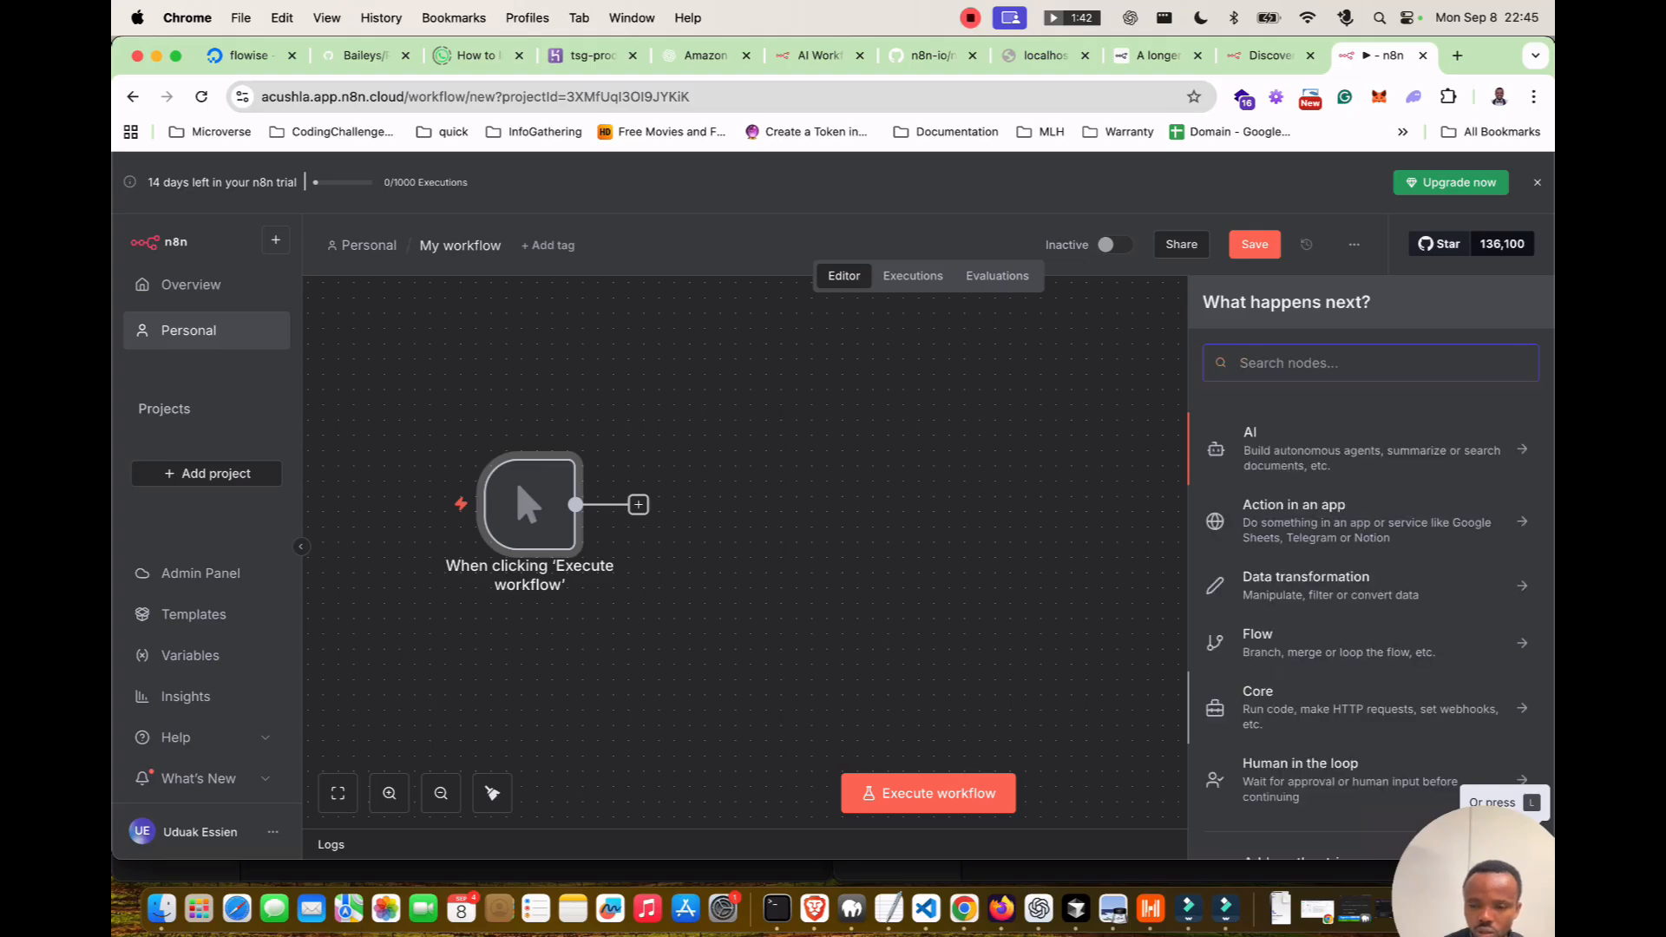
{"action": "type", "text": "ope"}
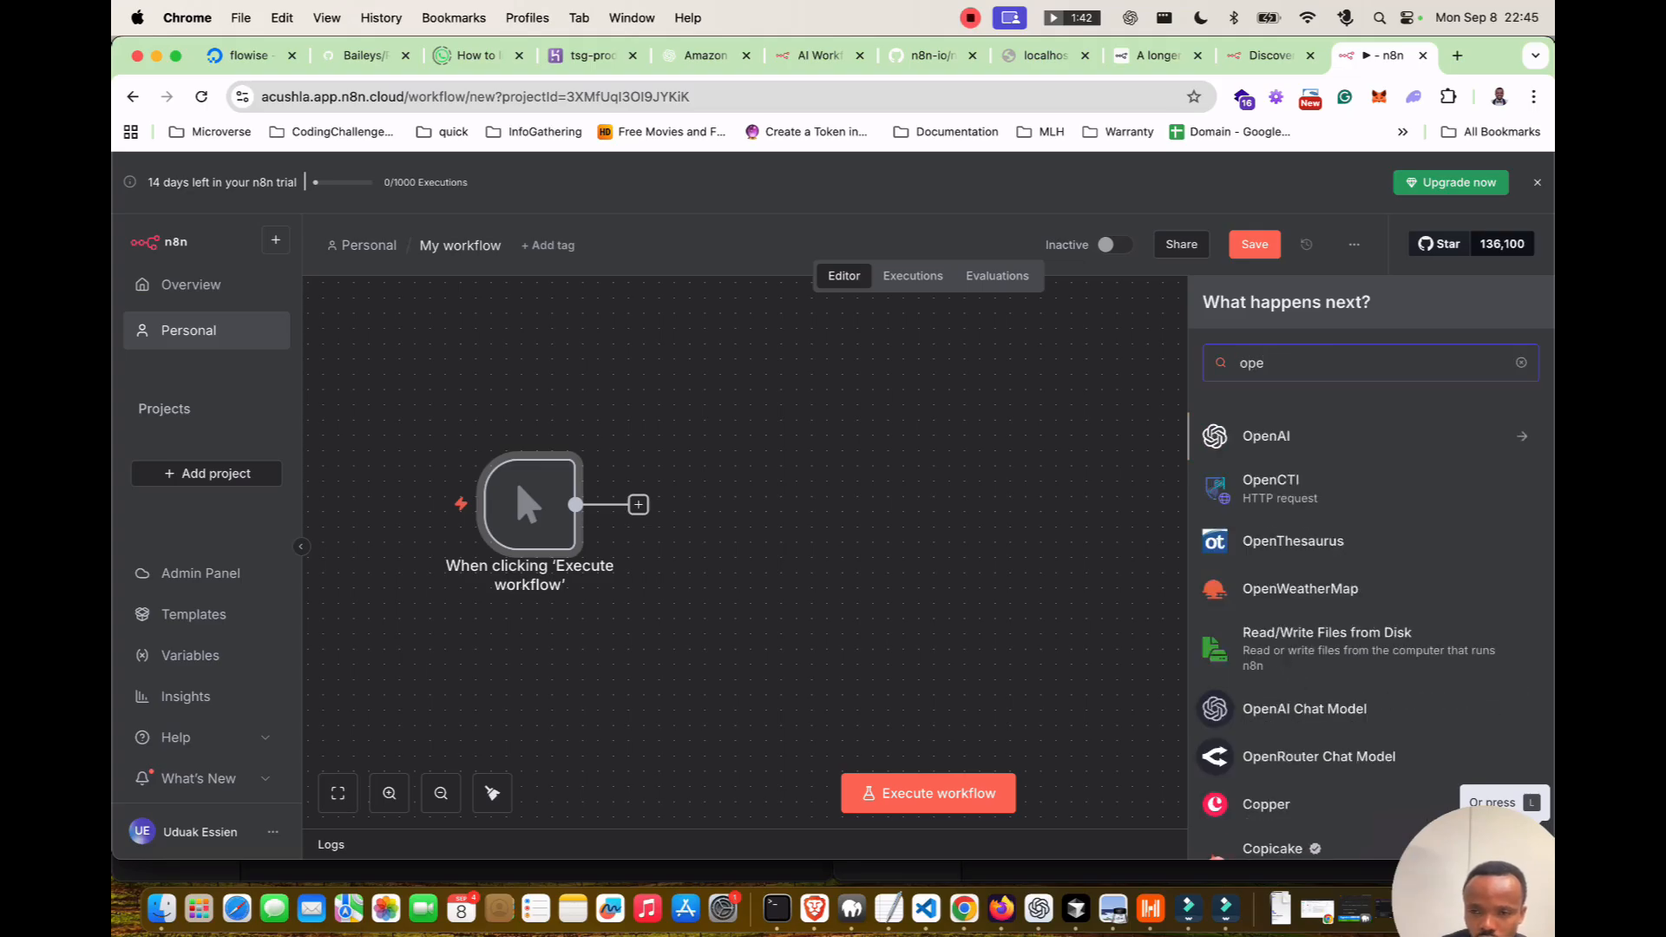
{"action": "key", "text": "Return"}
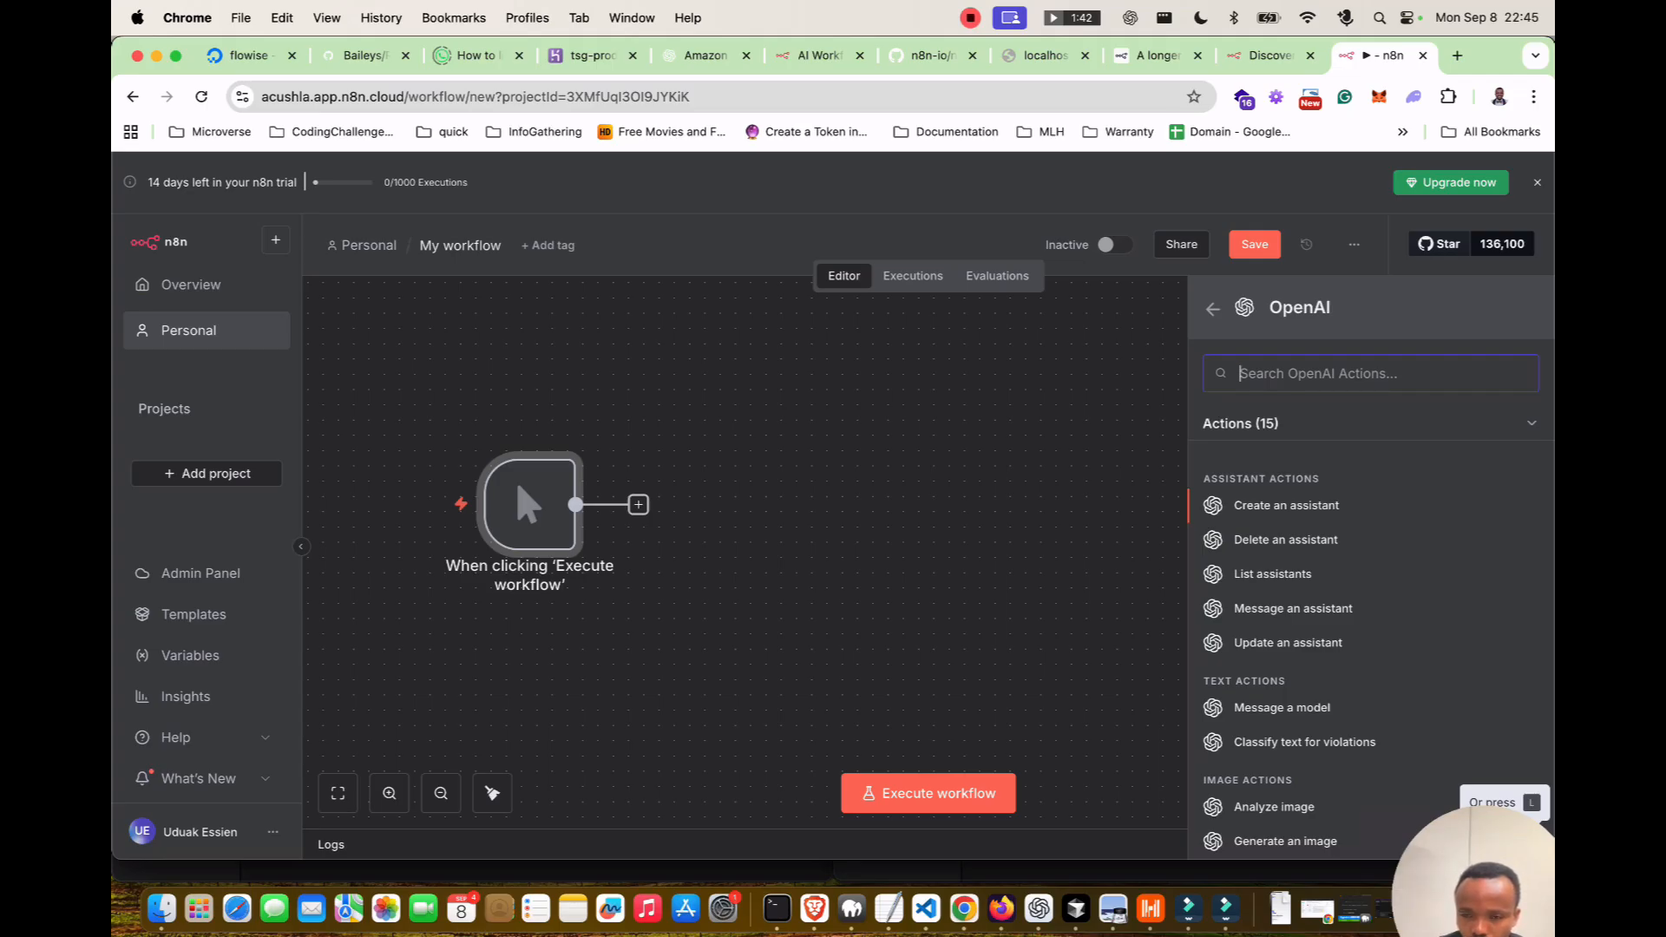
Browse OpenAI's 15 actions up to the Assistant Actions section.
{"action": "key", "text": "Left"}
{"action": "key", "text": "Return"}
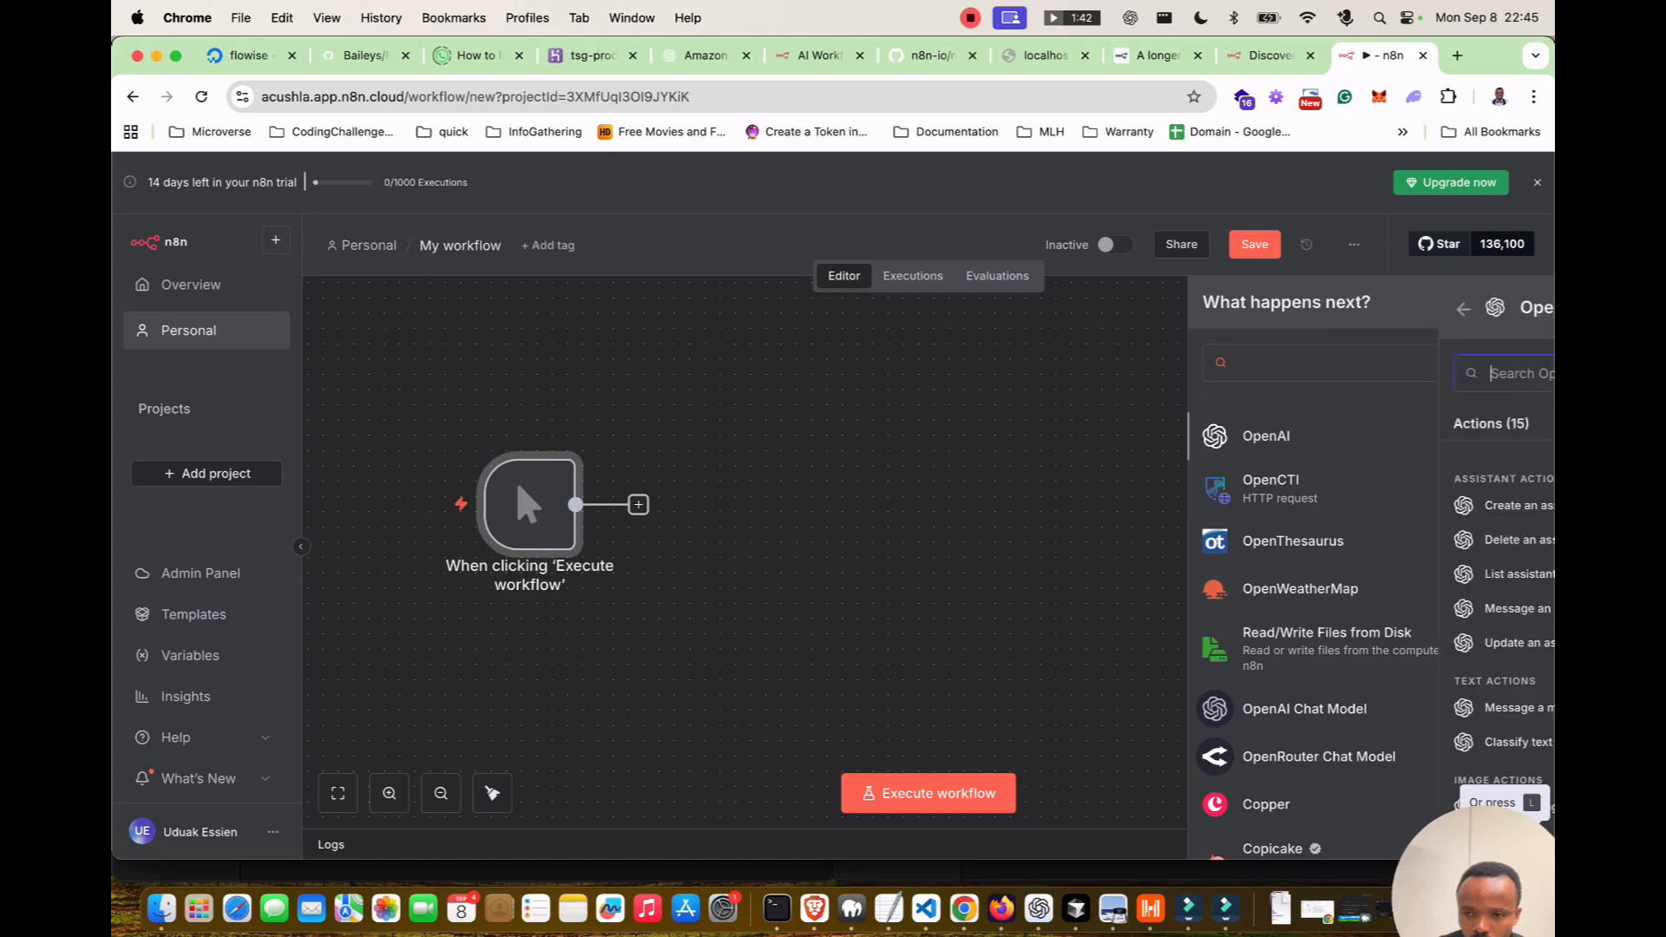
{"action": "scroll", "coordinate": [1371, 607], "scroll_direction": "down", "scroll_amount": 5}
{"action": "scroll", "coordinate": [1371, 557], "scroll_direction": "down", "scroll_amount": 1}
{"action": "scroll", "coordinate": [1371, 557], "scroll_direction": "up", "scroll_amount": 1}
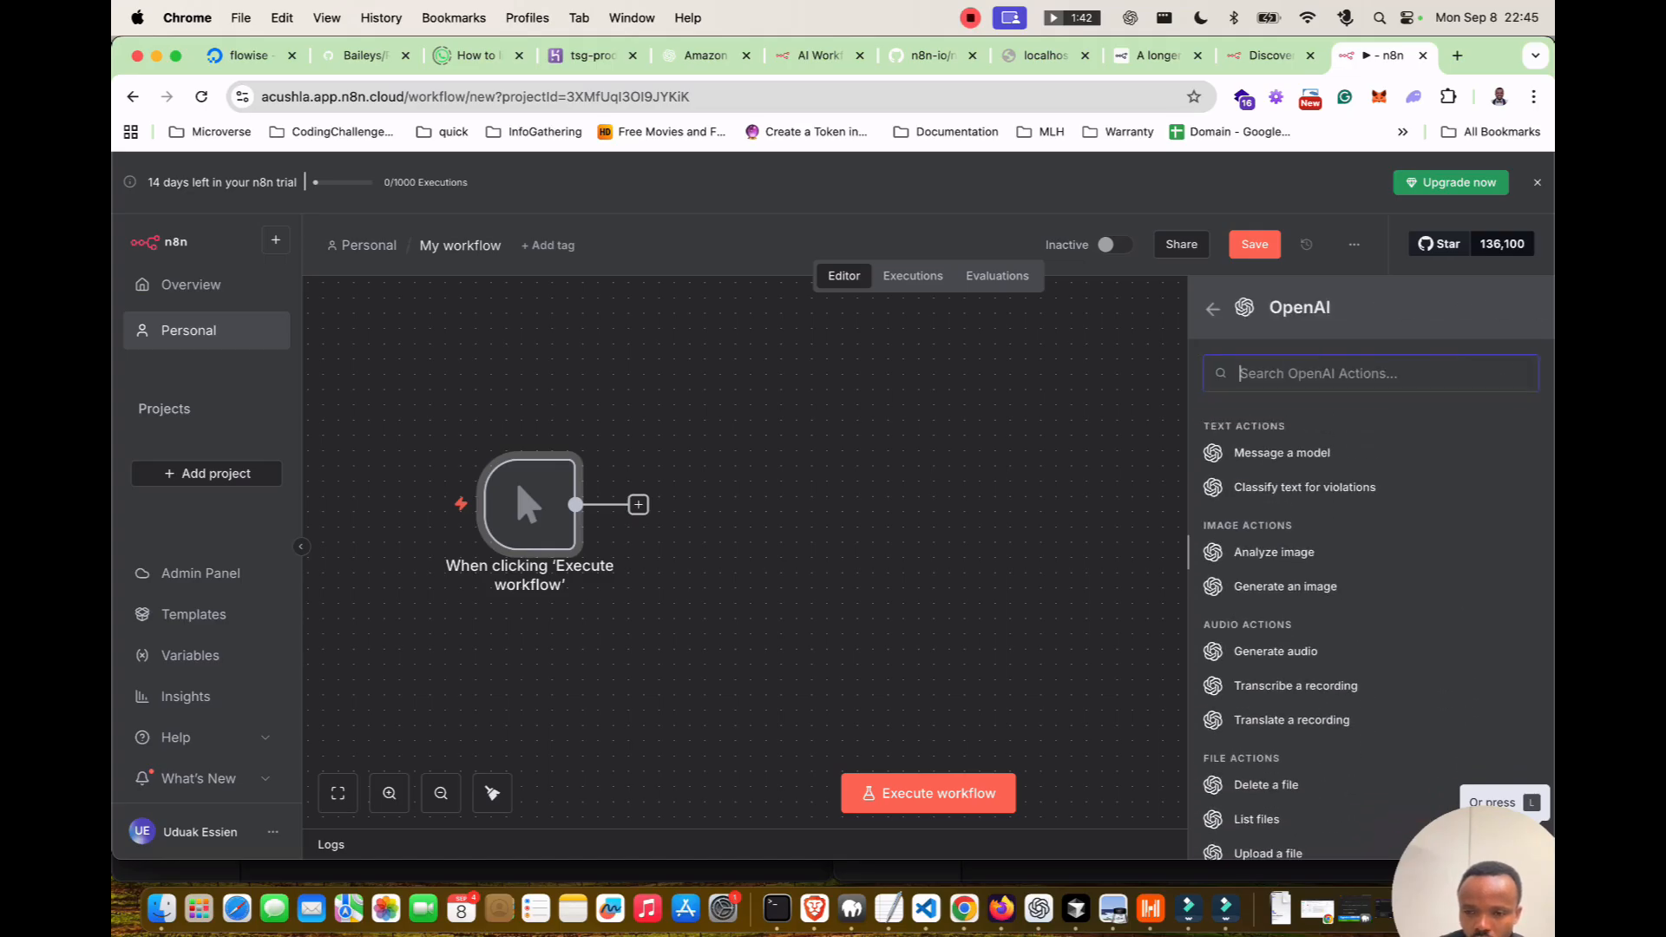
{"action": "scroll", "coordinate": [1371, 608], "scroll_direction": "up", "scroll_amount": 1}
{"action": "scroll", "coordinate": [1370, 608], "scroll_direction": "up", "scroll_amount": 5}
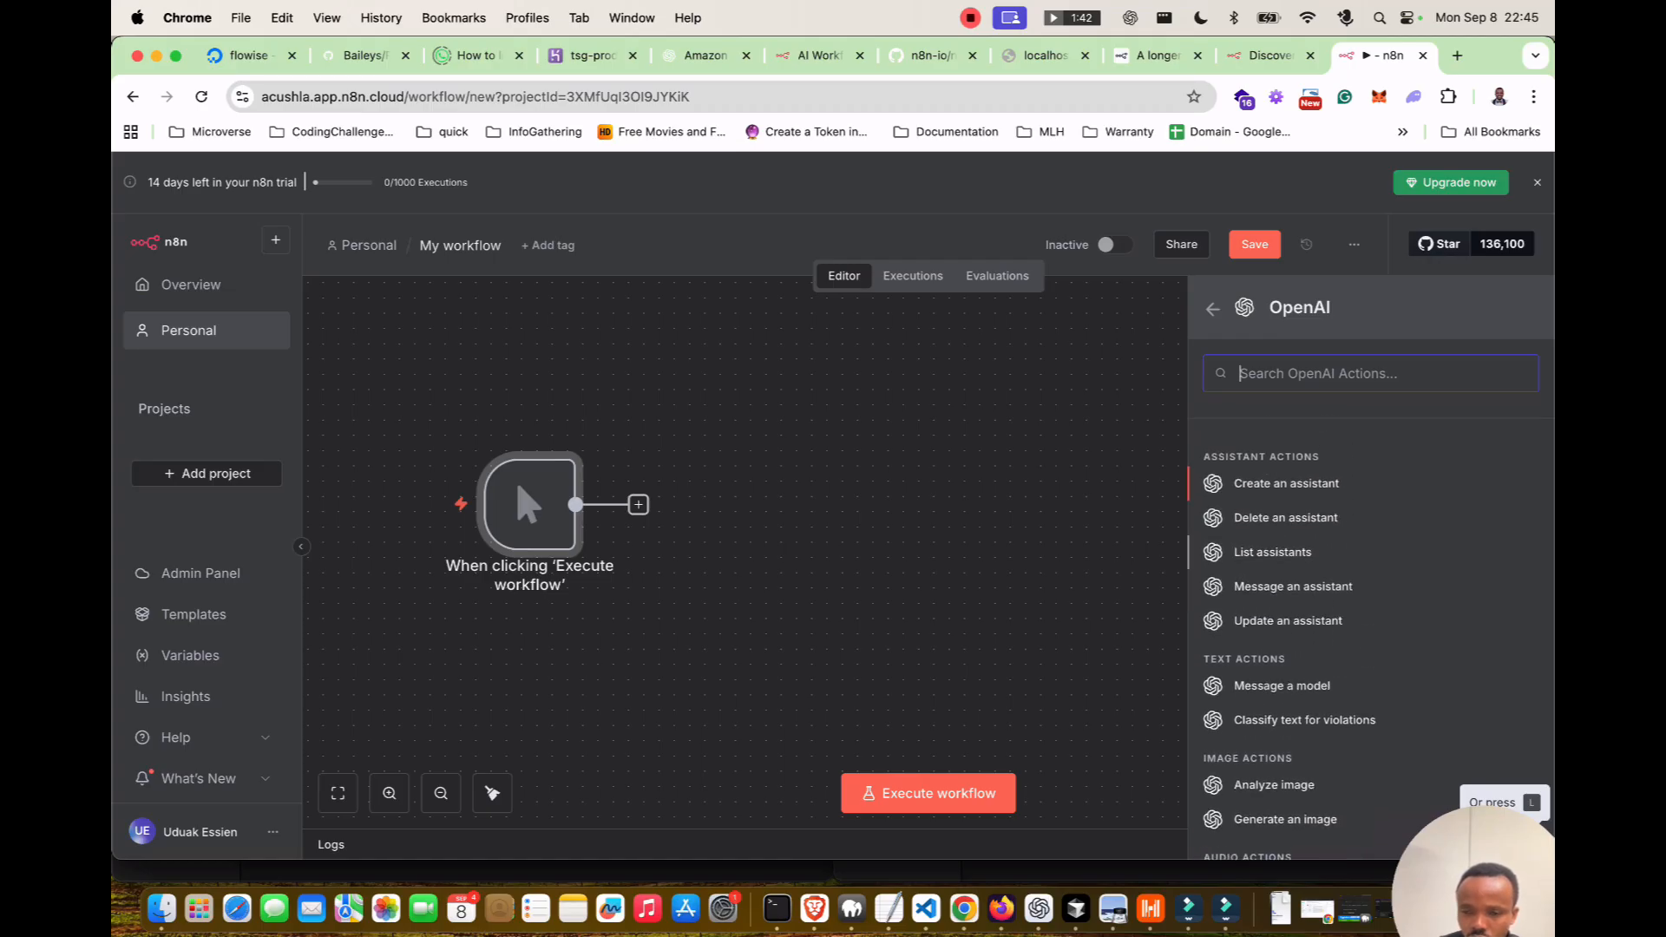
{"action": "scroll", "coordinate": [1371, 607], "scroll_direction": "up", "scroll_amount": 1}
Add the OpenAI 'Create an assistant' node, keeping Assistant resource and Create an Assistant operation.
{"action": "left_click", "coordinate": [1285, 505]}
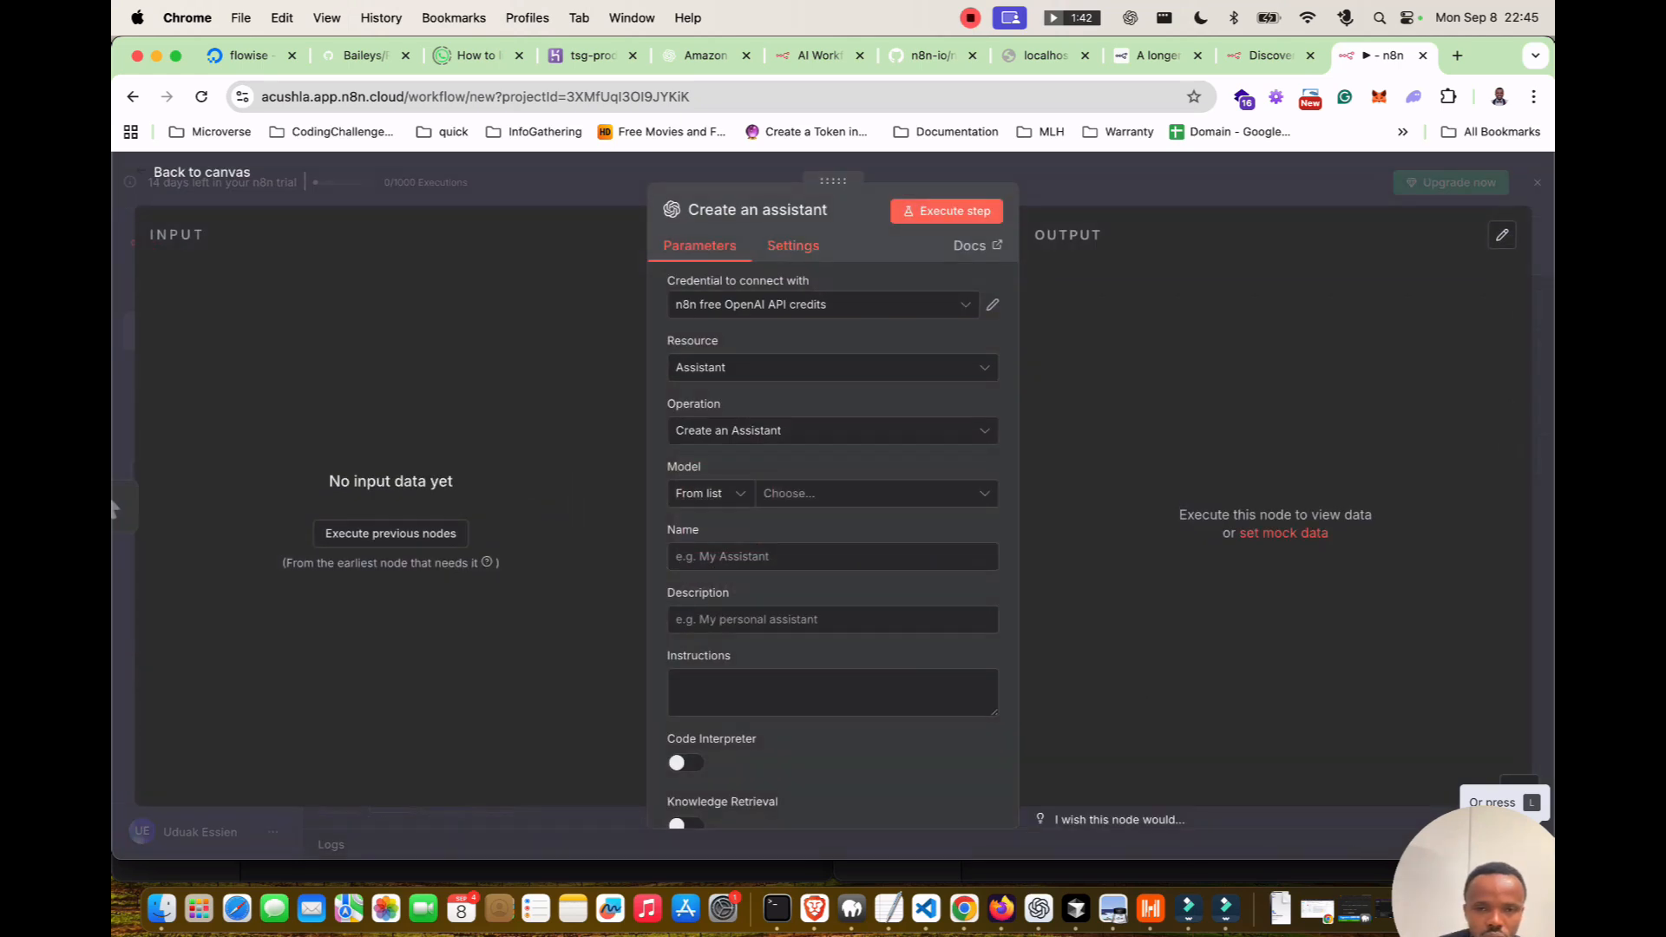
{"action": "left_click", "coordinate": [833, 367]}
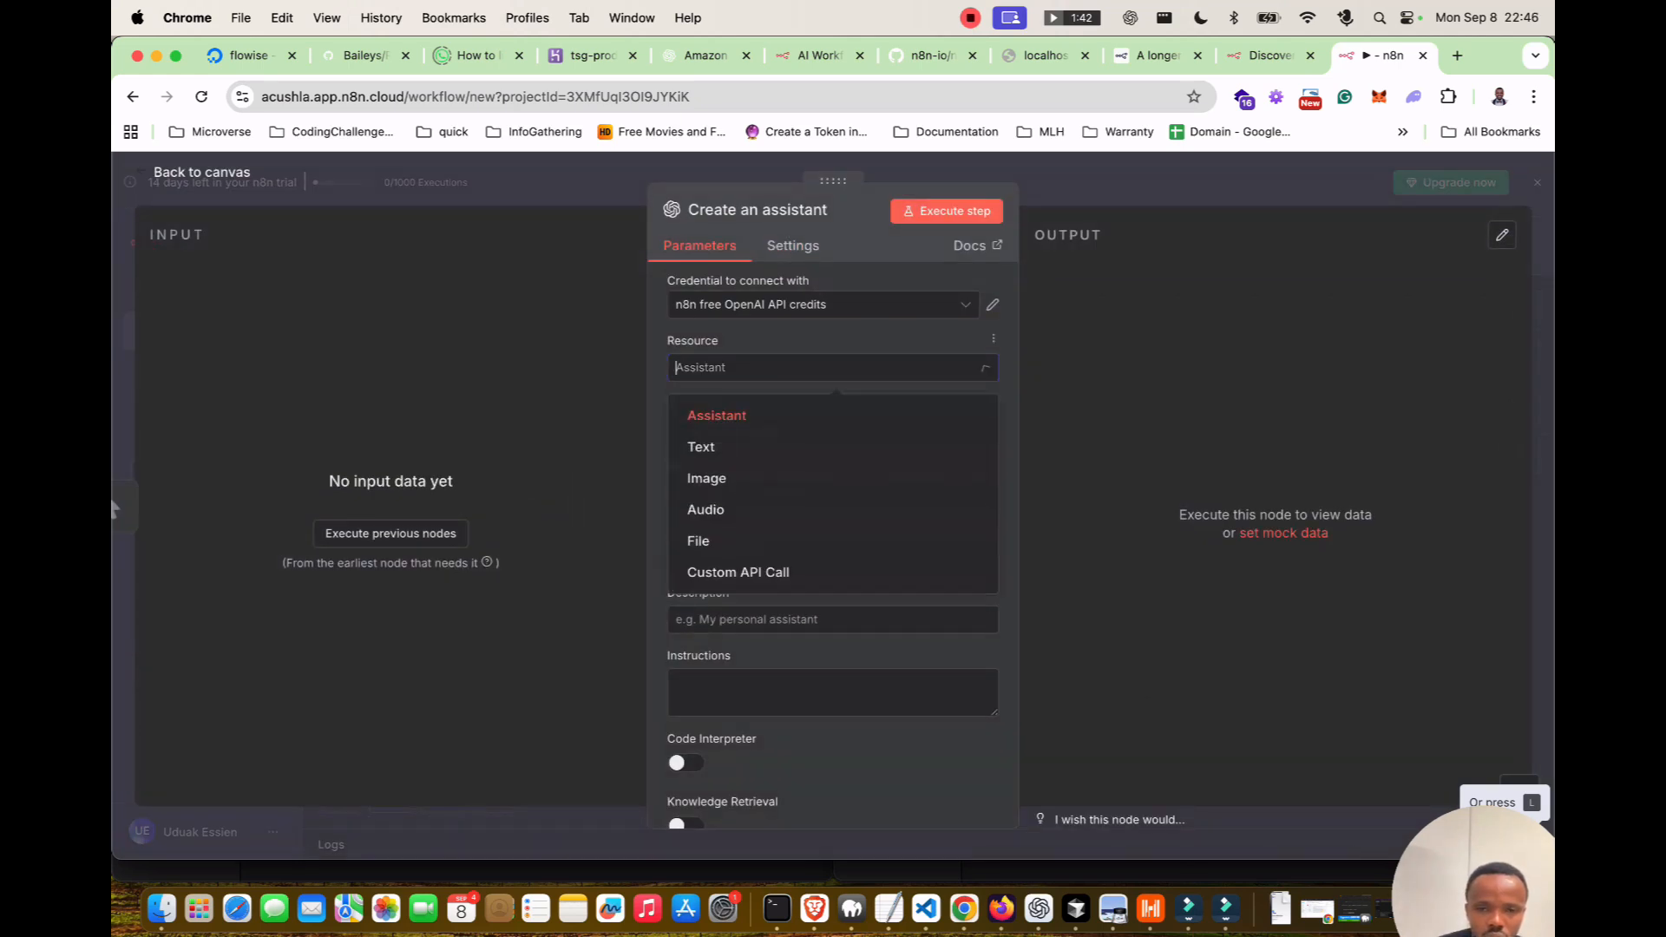
{"action": "left_click", "coordinate": [833, 367]}
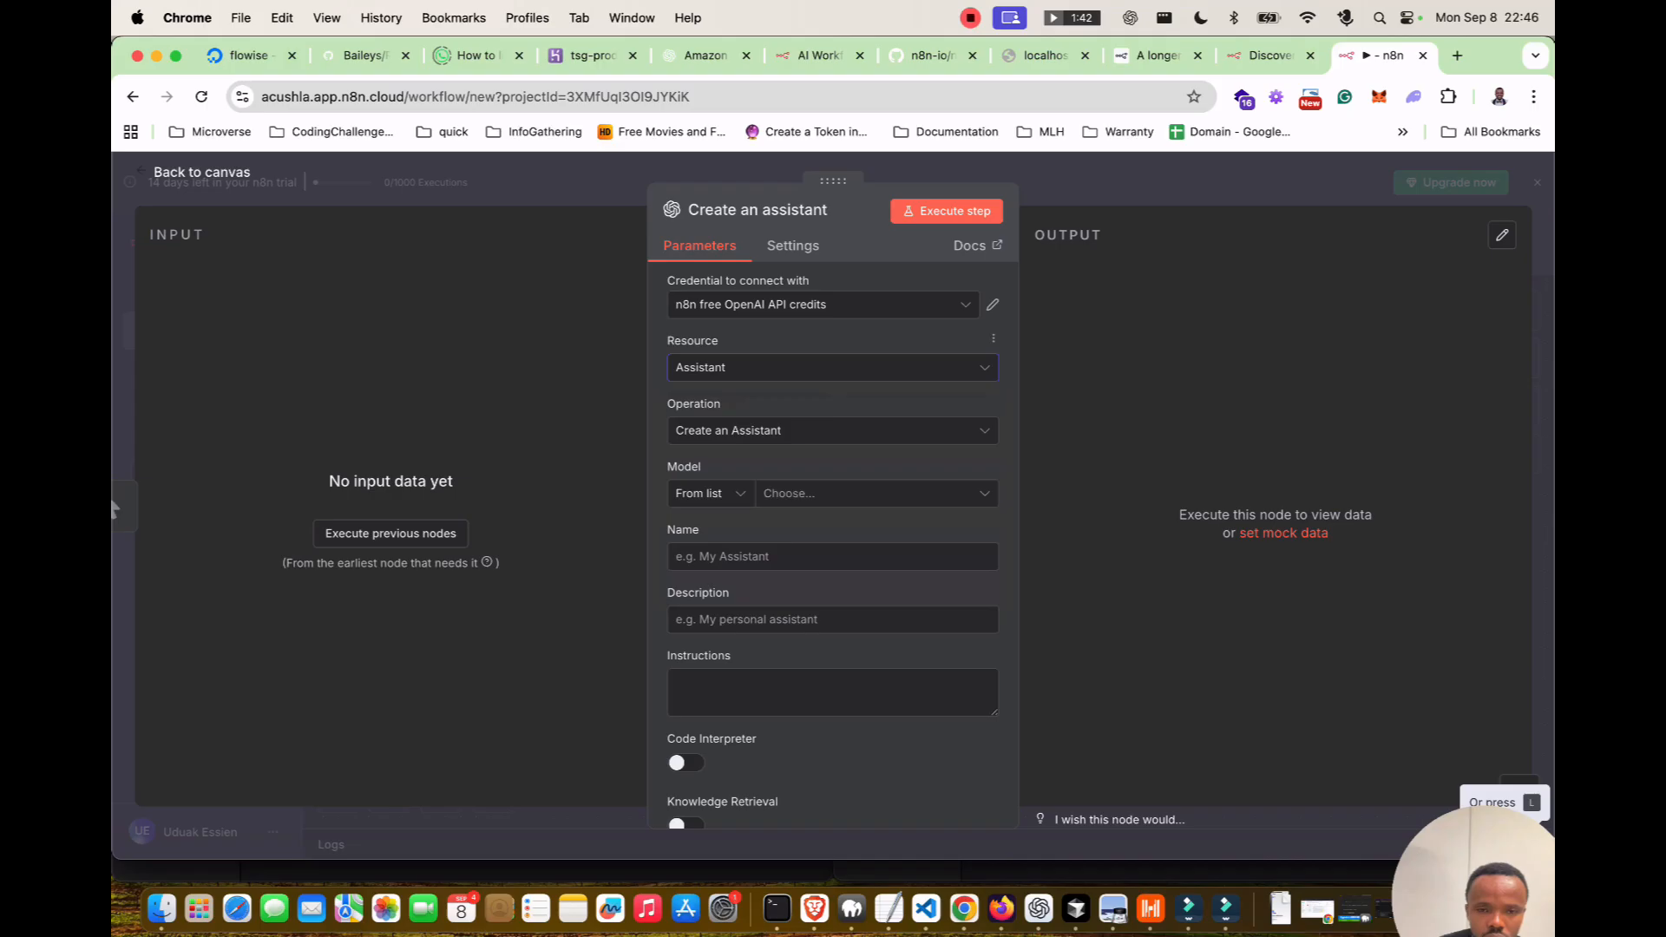
{"action": "left_click", "coordinate": [833, 431]}
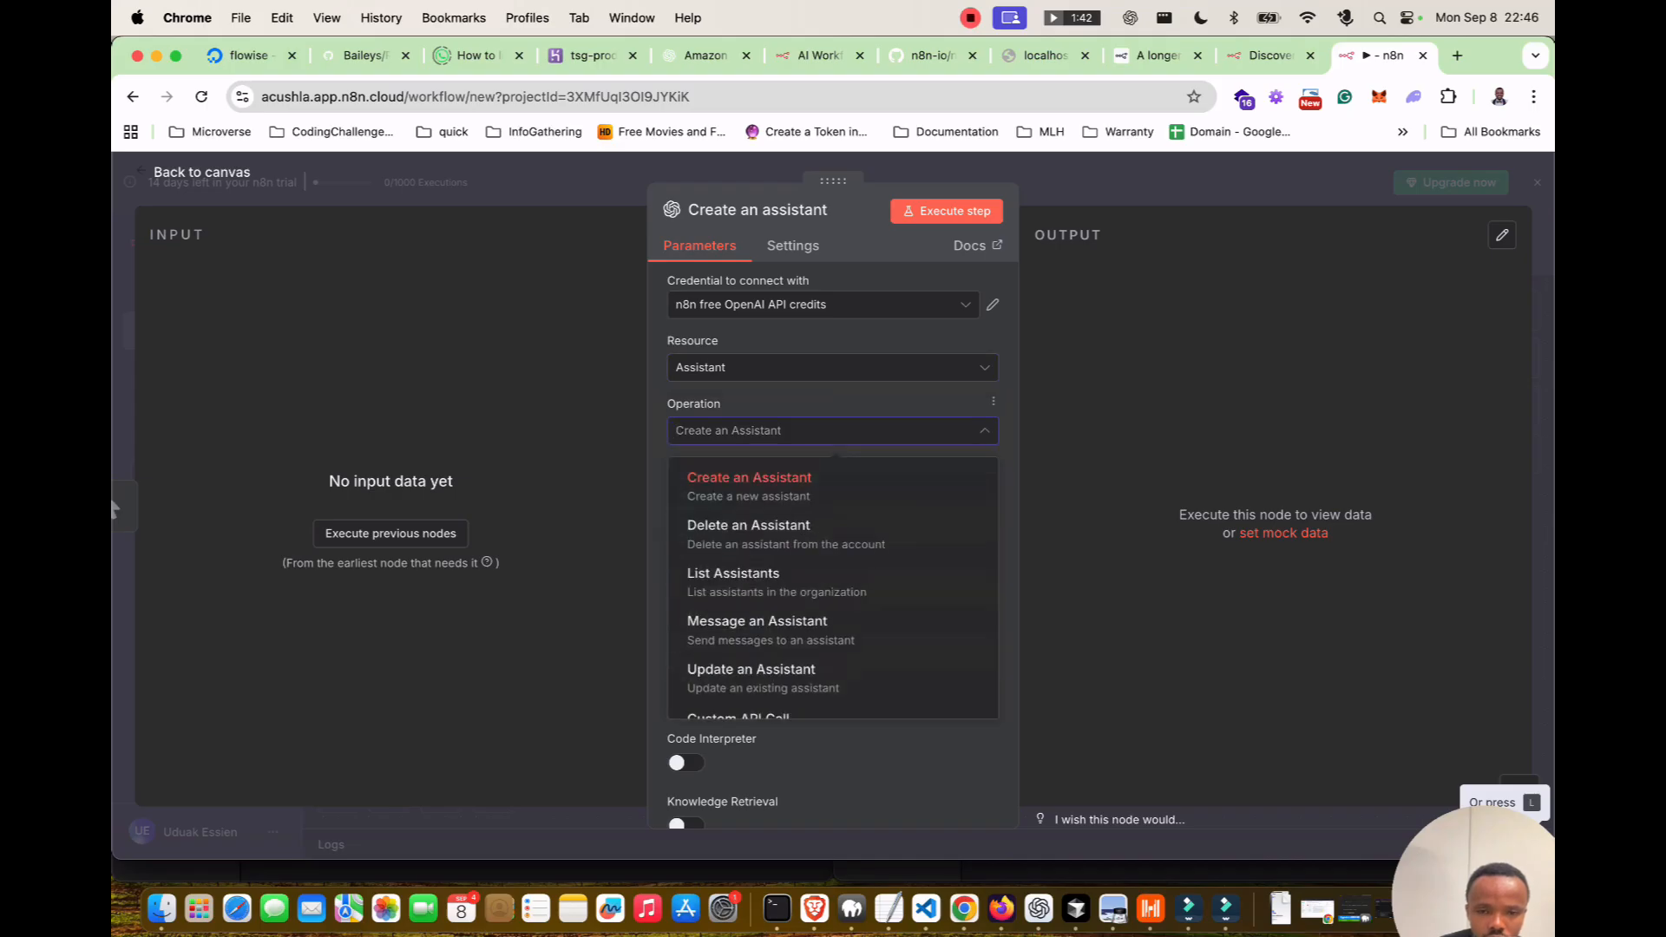
{"action": "left_click", "coordinate": [749, 479]}
Choose GPT-4O-MINI from the model list.
{"action": "left_click", "coordinate": [704, 492]}
{"action": "left_click", "coordinate": [712, 493]}
{"action": "left_click", "coordinate": [875, 493]}
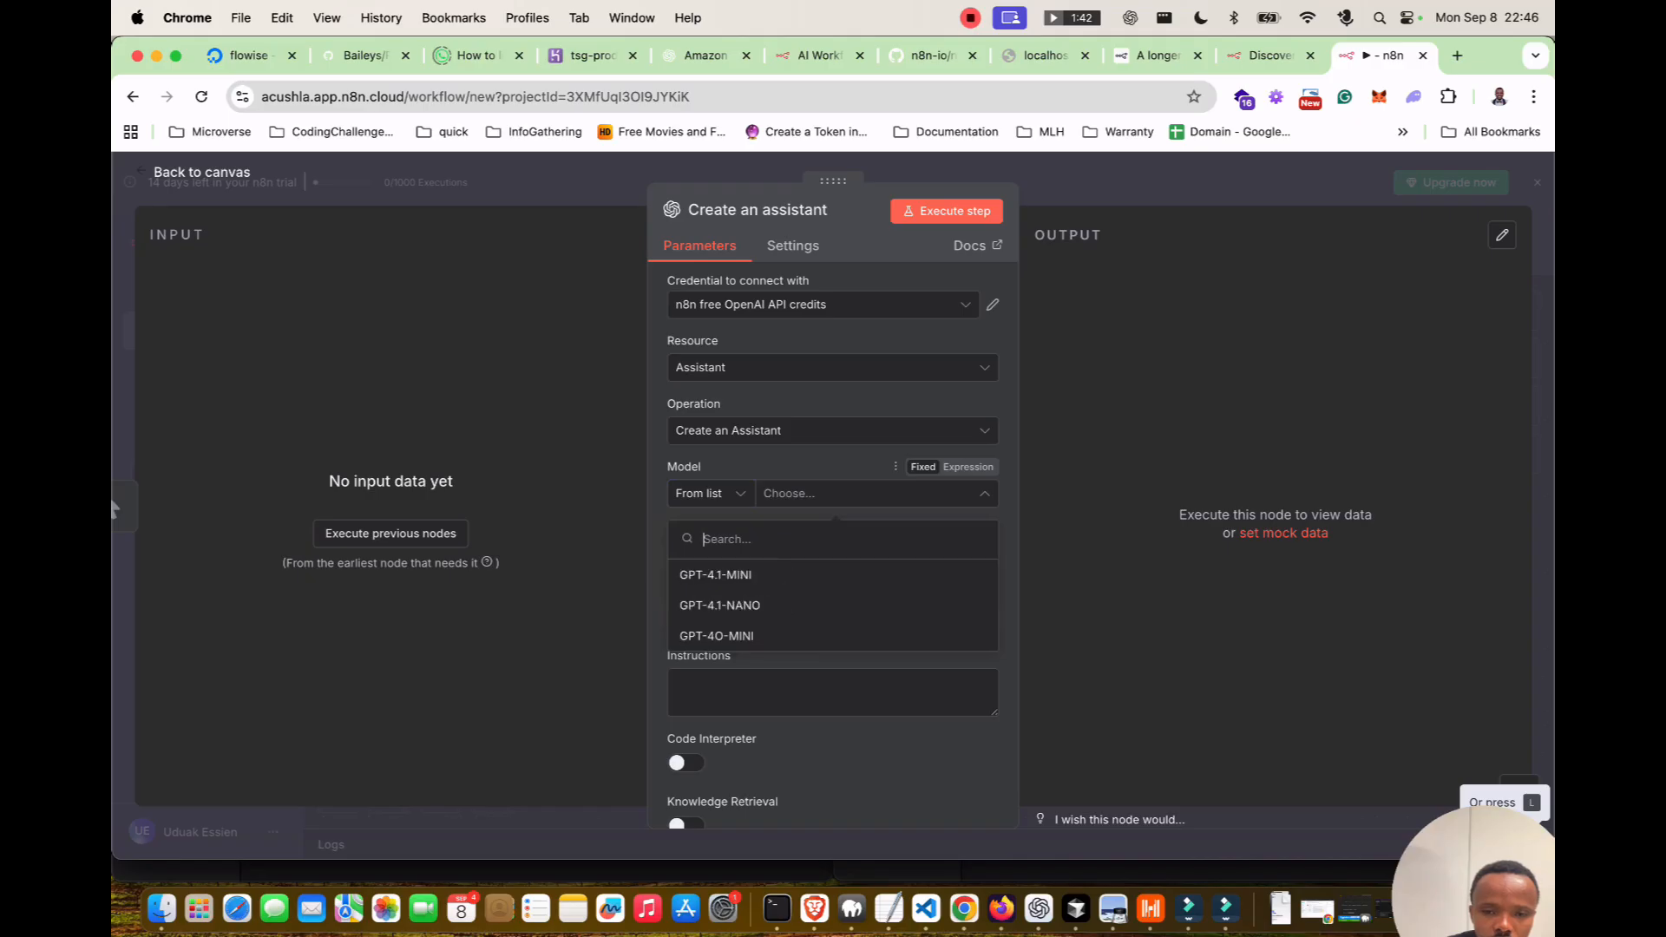
{"action": "scroll", "coordinate": [781, 636], "scroll_direction": "down", "scroll_amount": 1}
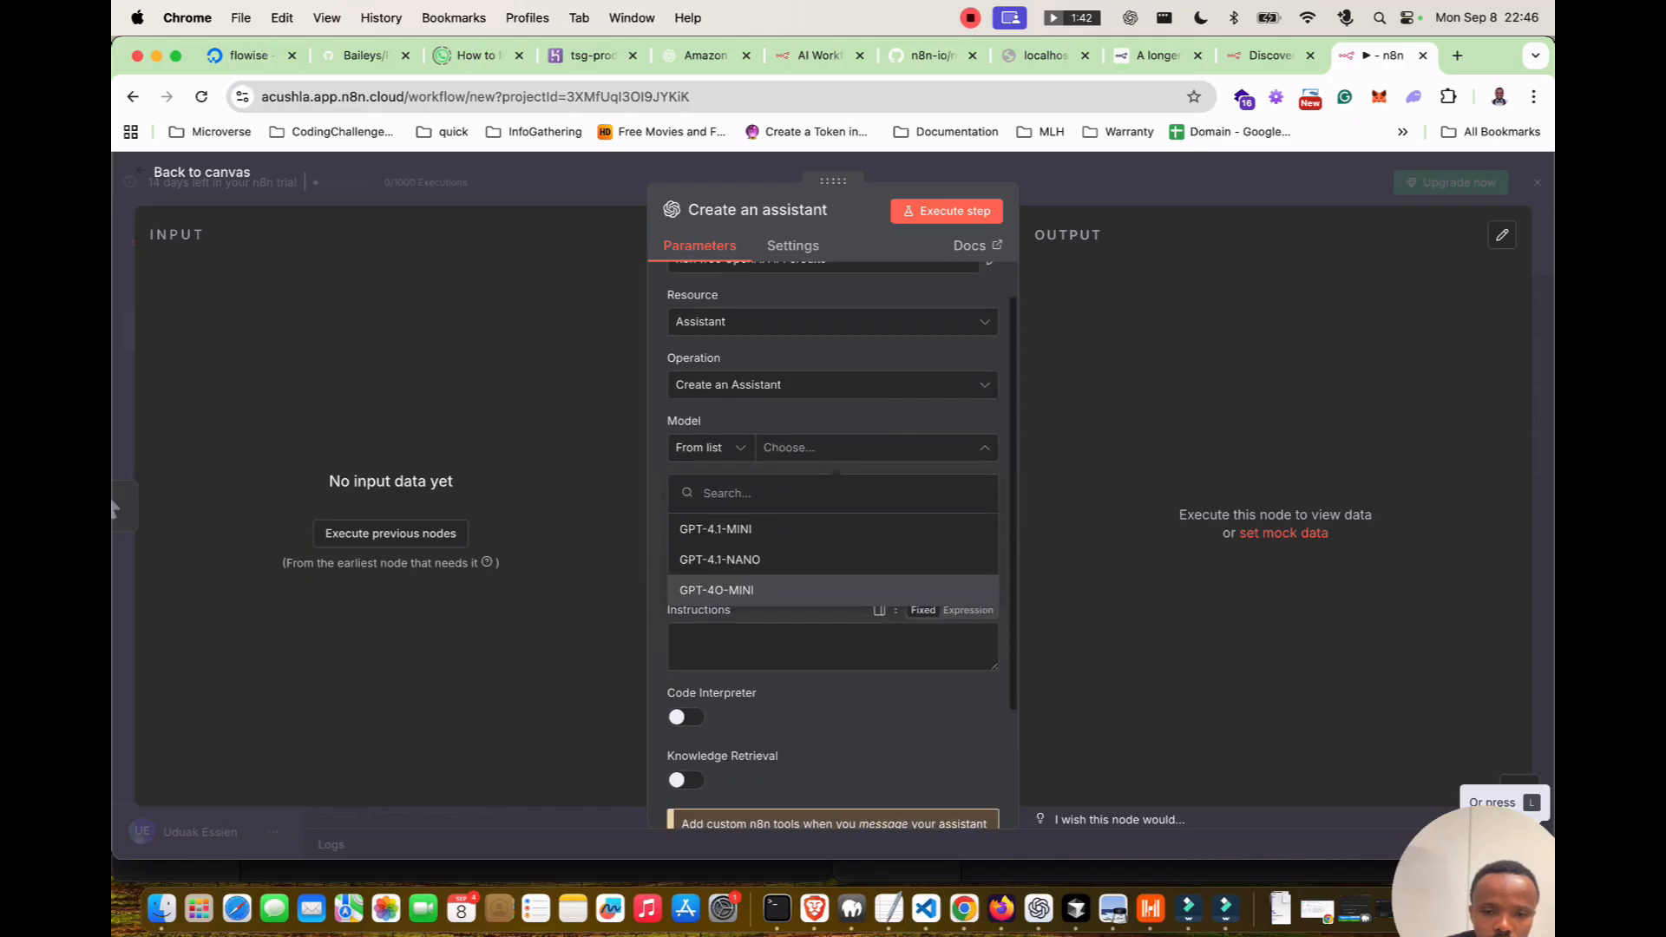
{"action": "left_click", "coordinate": [781, 590]}
{"action": "left_click", "coordinate": [781, 511]}
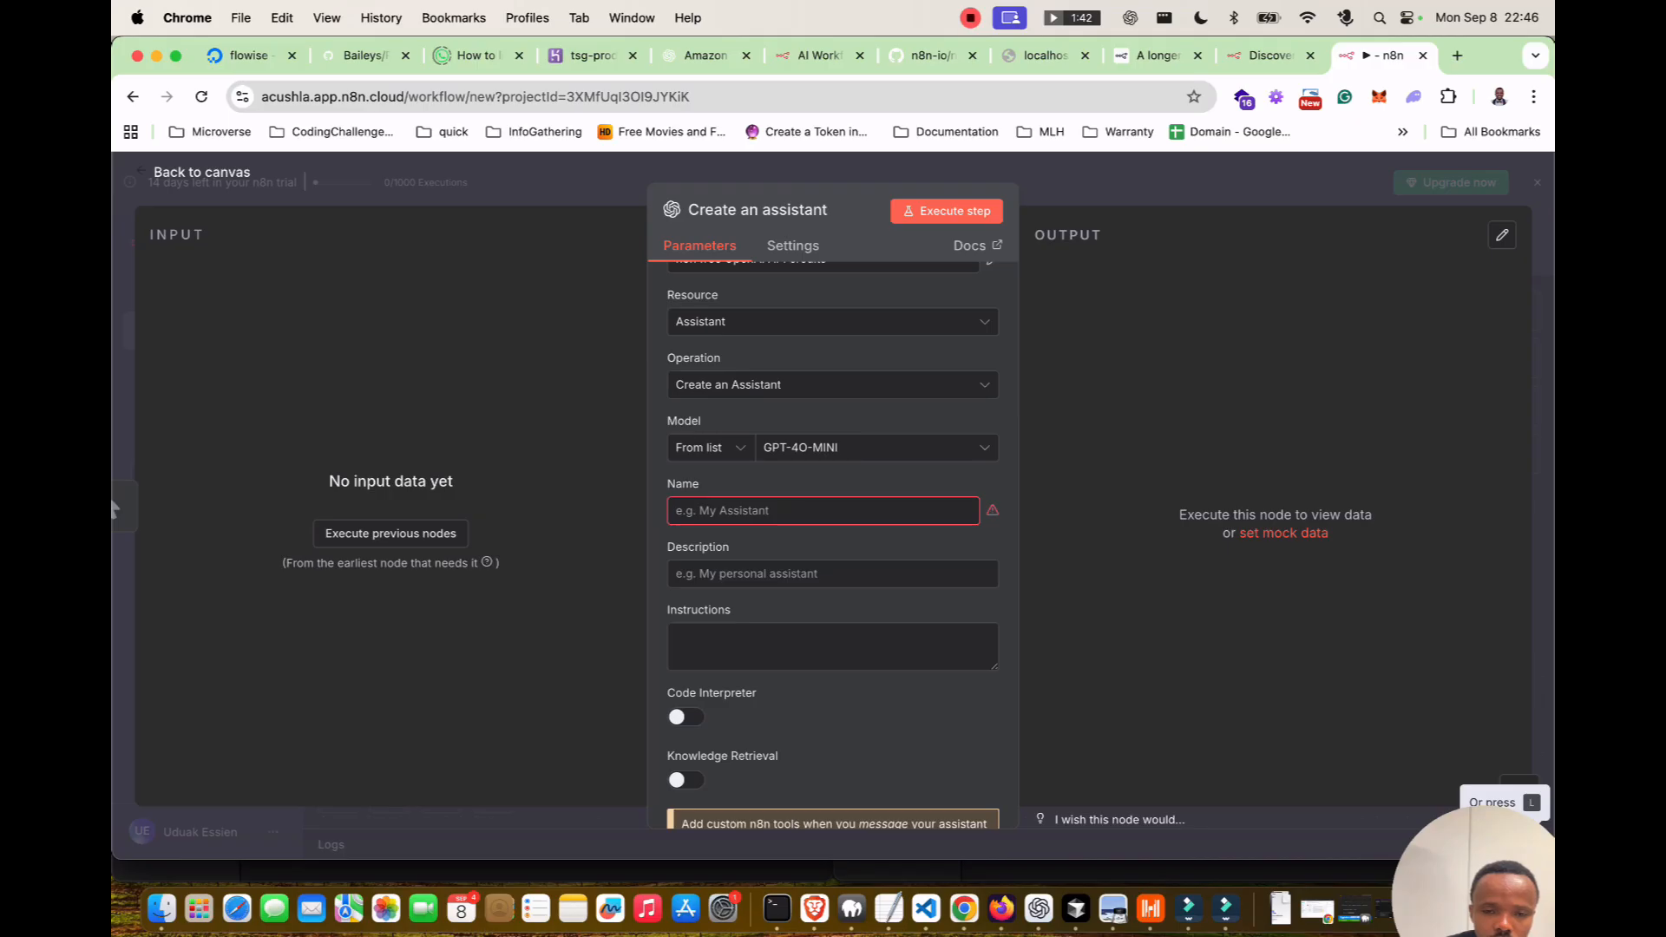
{"action": "scroll", "coordinate": [832, 544], "scroll_direction": "down", "scroll_amount": 4}
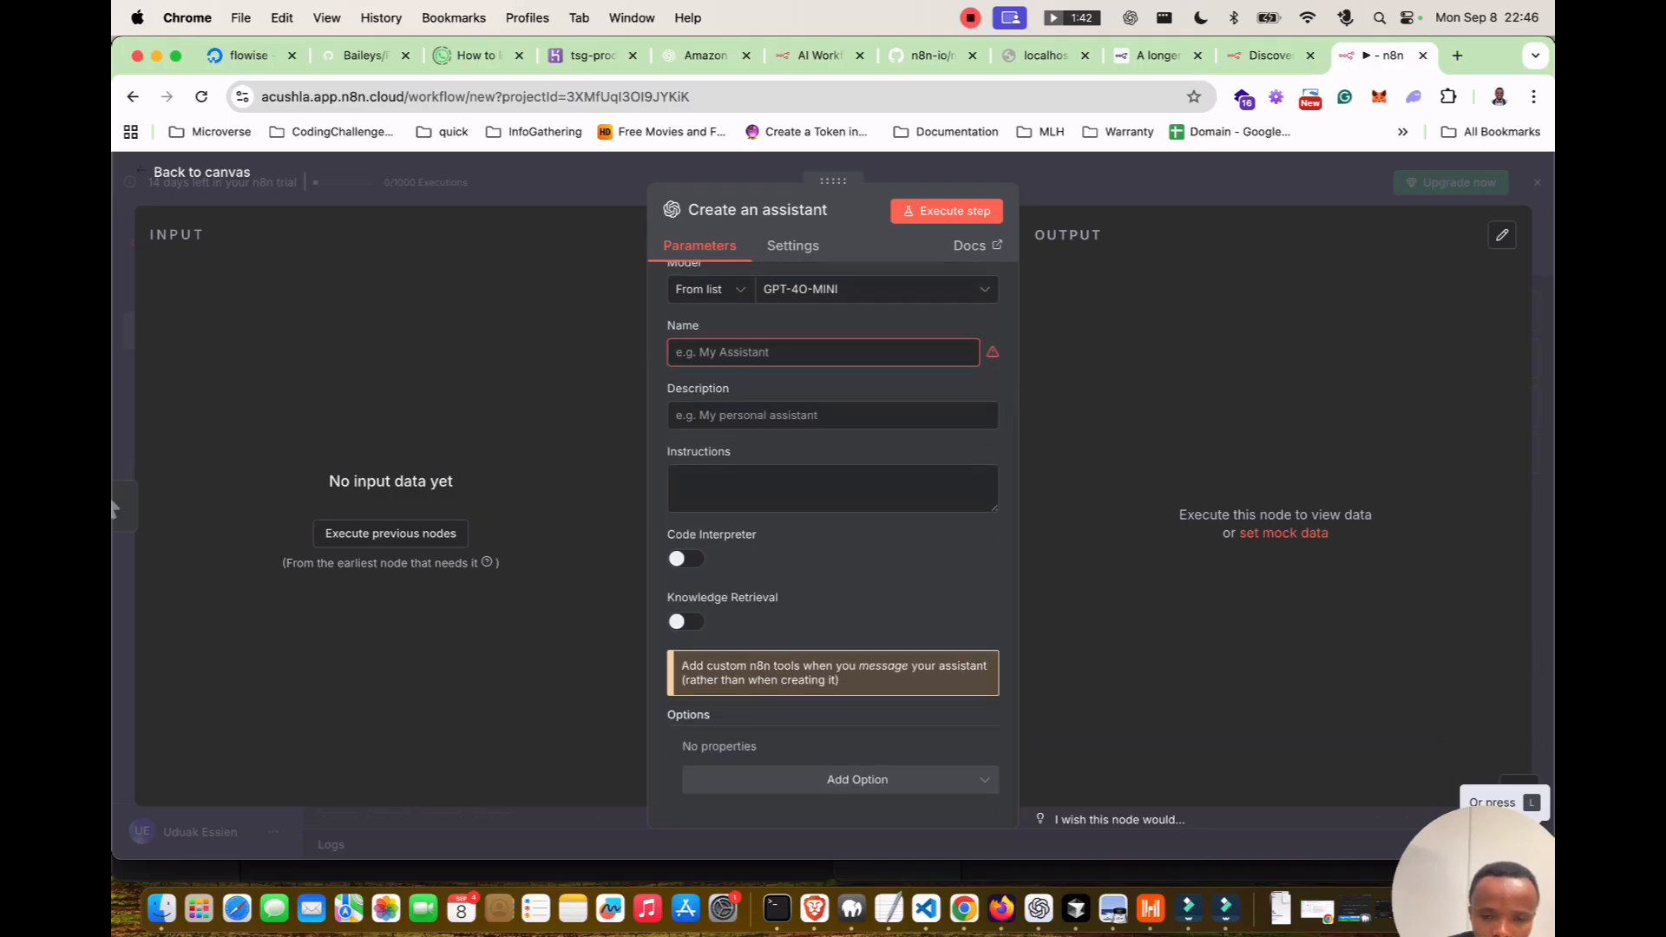
{"action": "scroll", "coordinate": [833, 544], "scroll_direction": "up", "scroll_amount": 4}
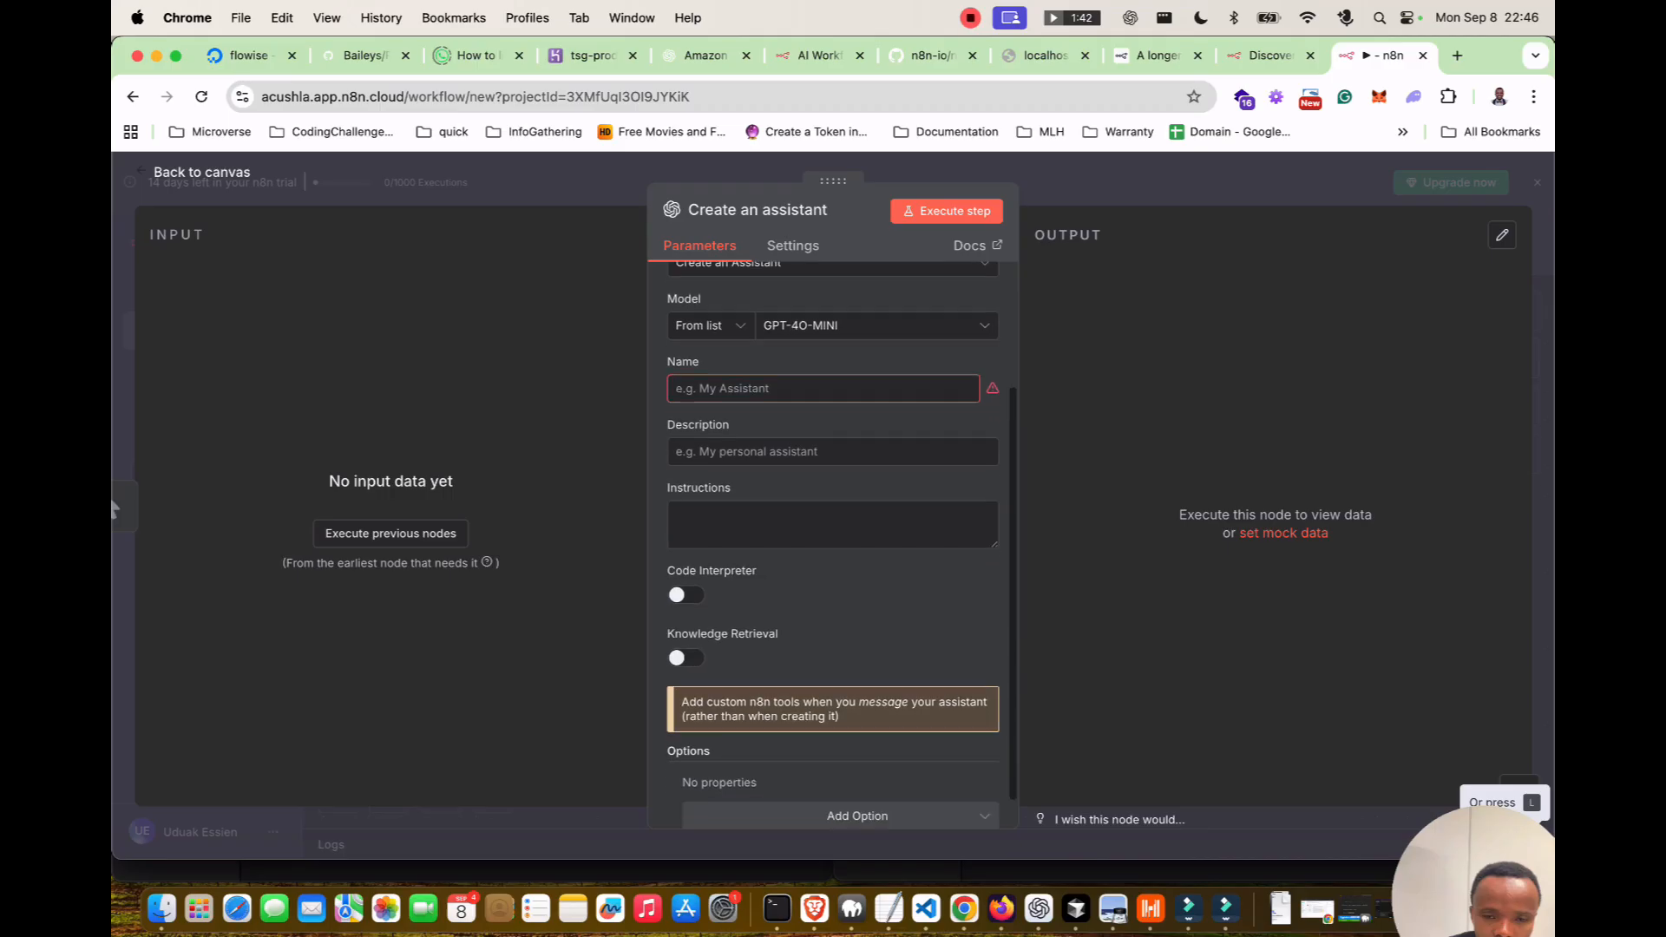
{"action": "scroll", "coordinate": [833, 711], "scroll_direction": "up", "scroll_amount": 1}
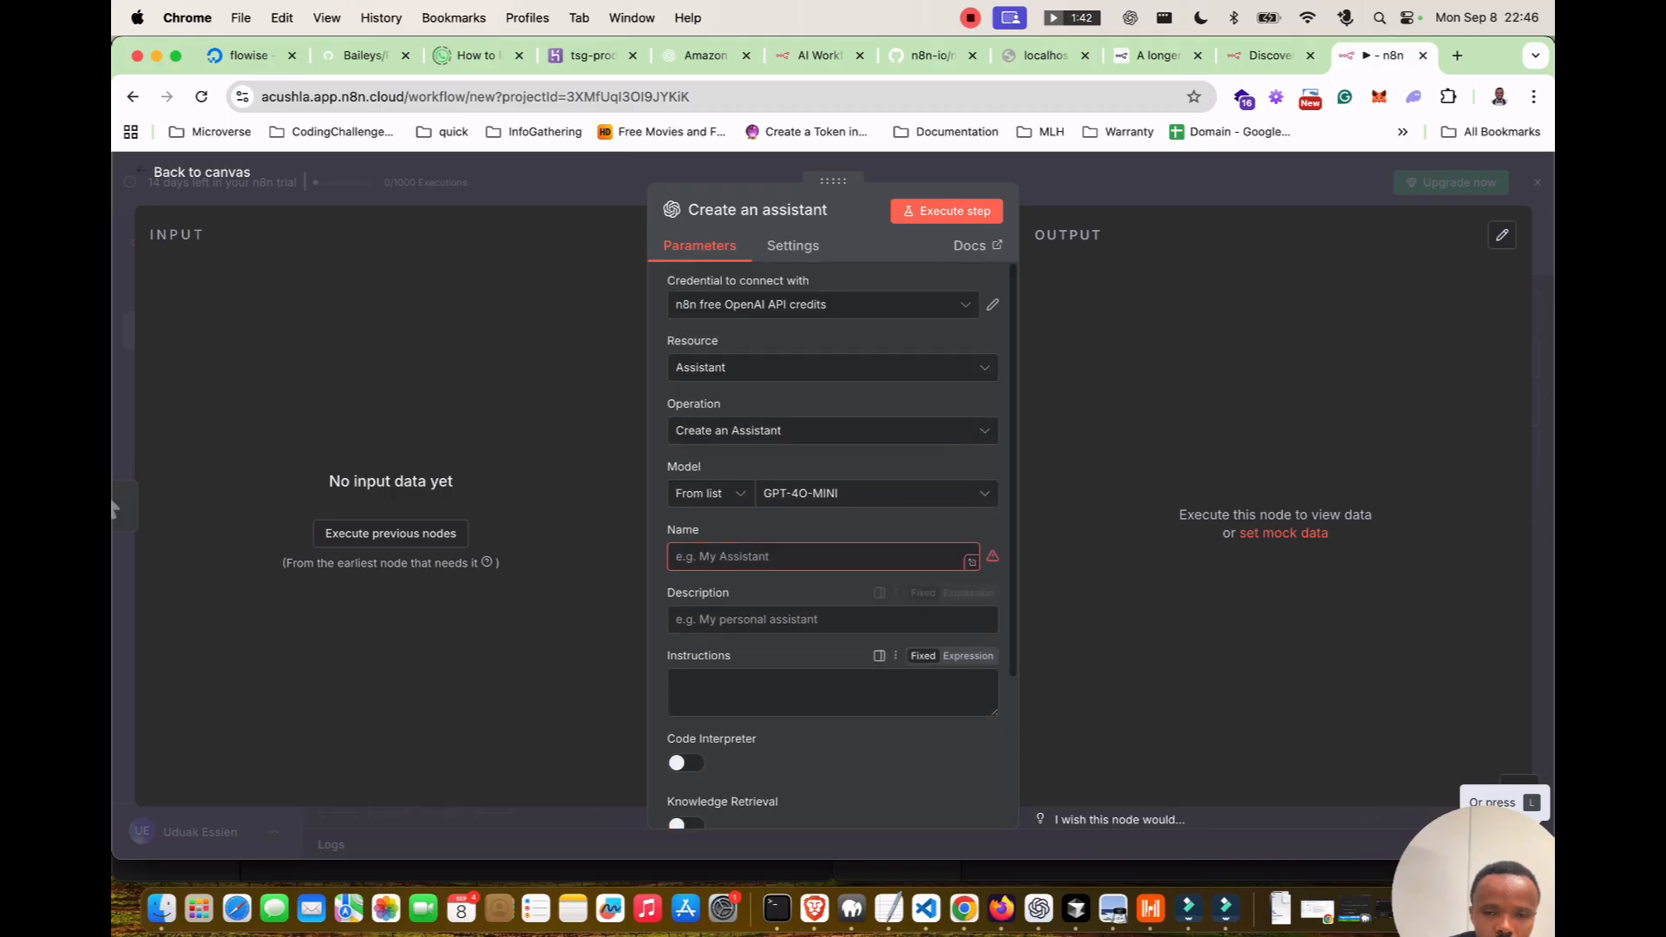
Name the assistant 'Lyra'.
{"action": "left_click", "coordinate": [823, 556]}
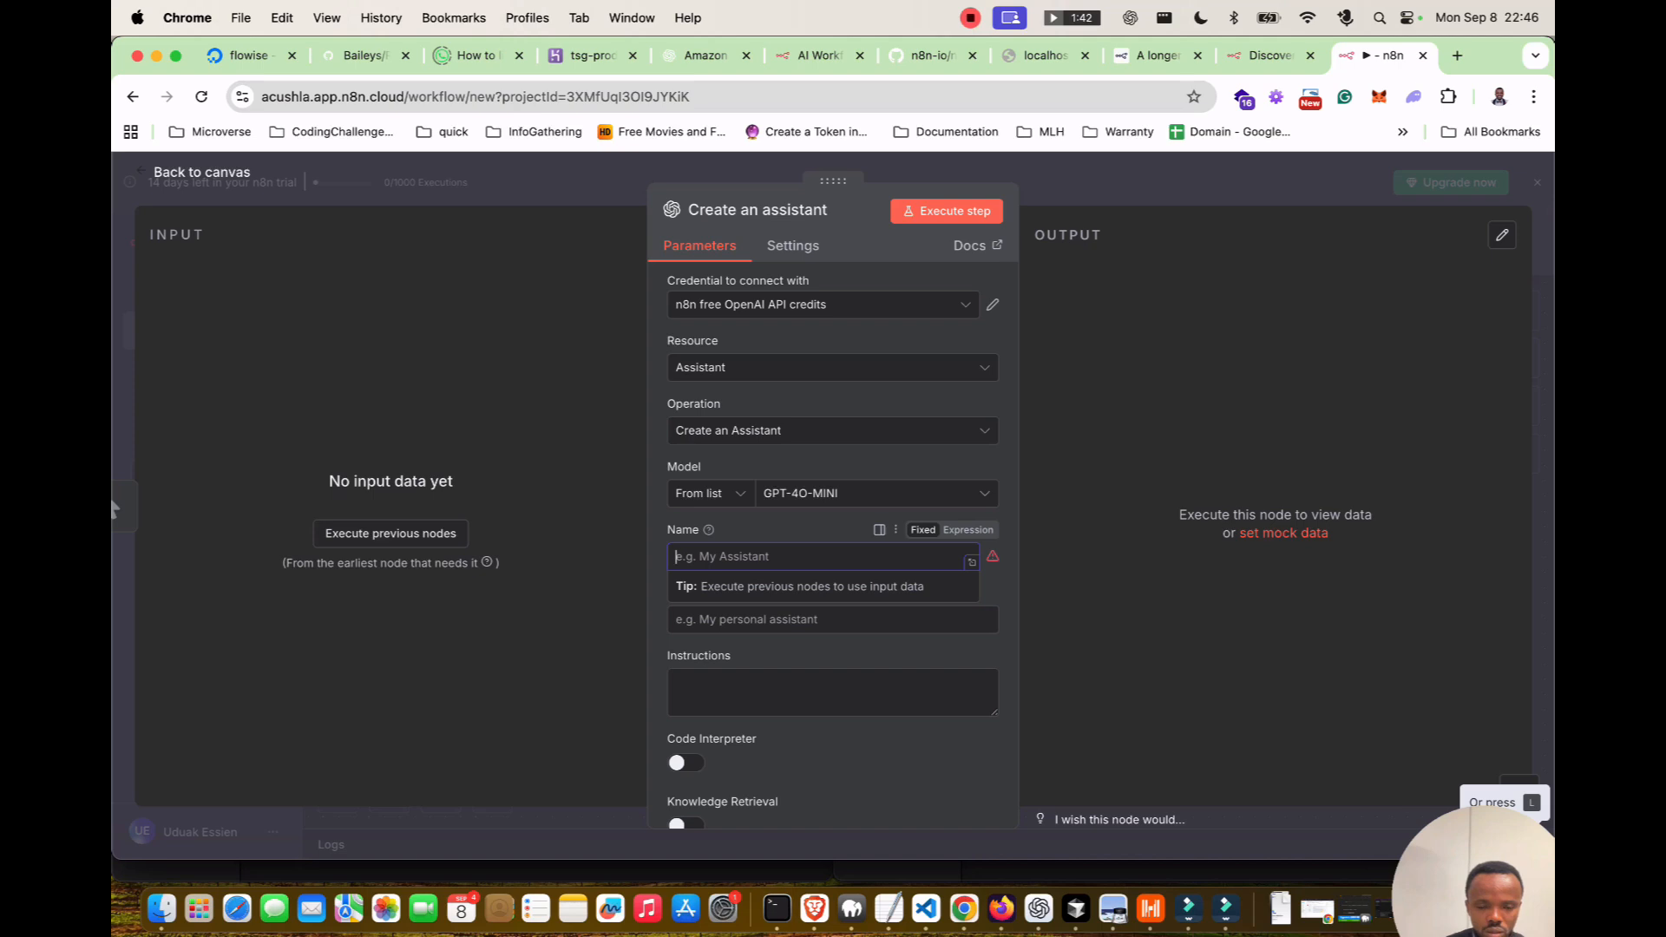
{"action": "type", "text": "Cust"}
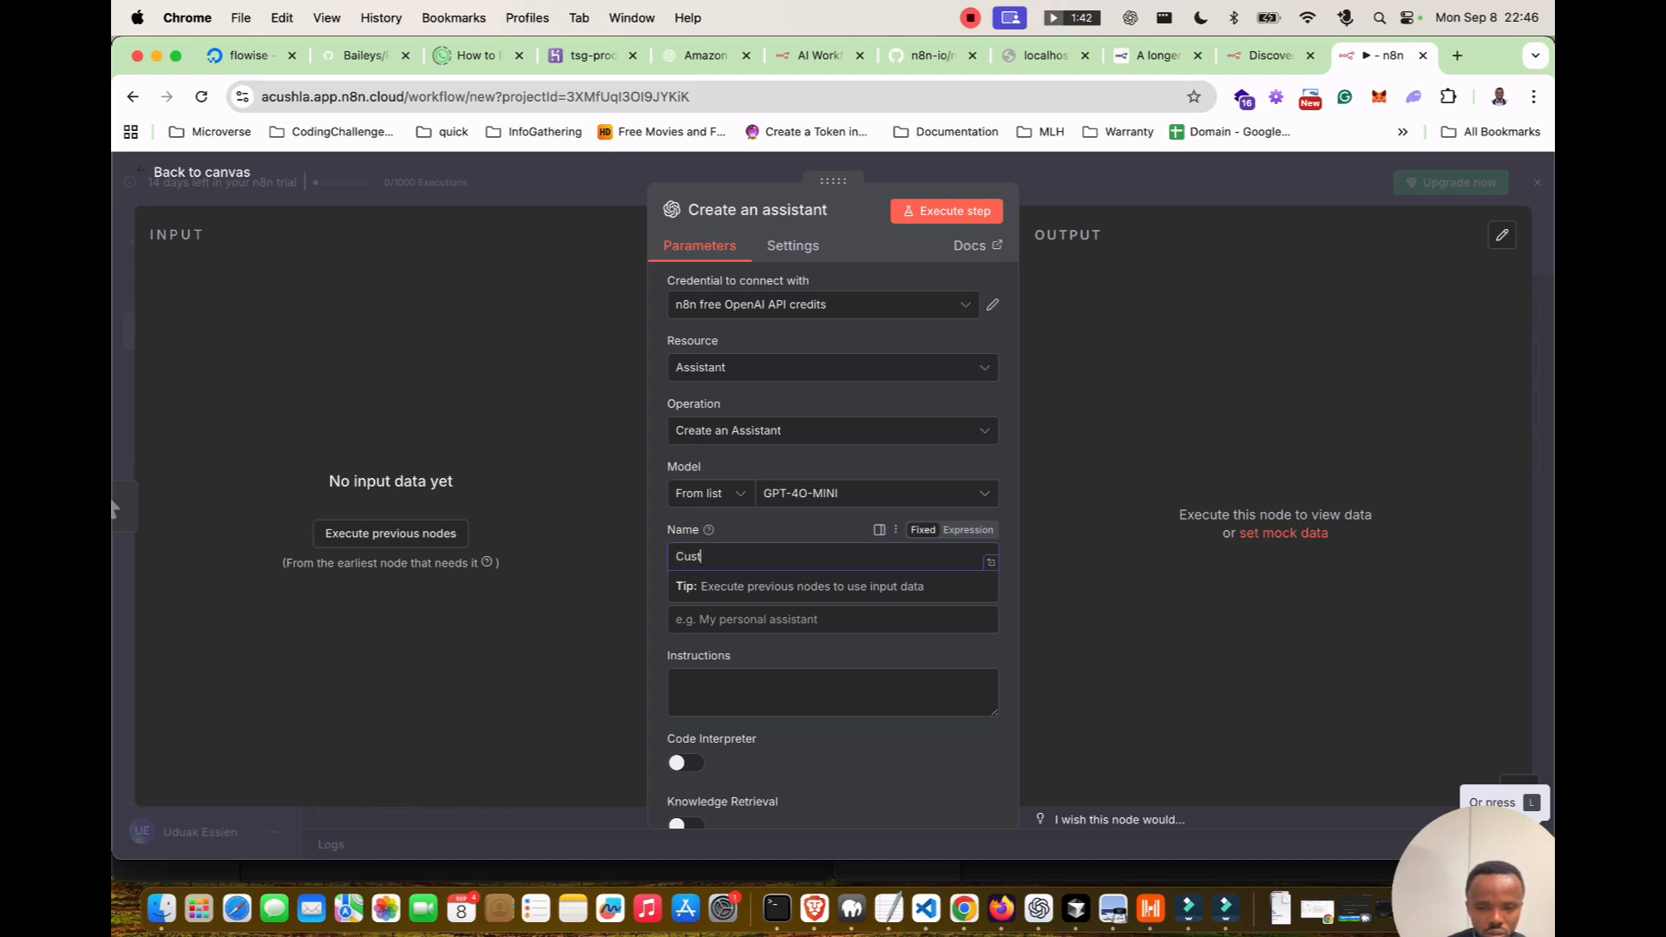
{"action": "type", "text": "omerCard"}
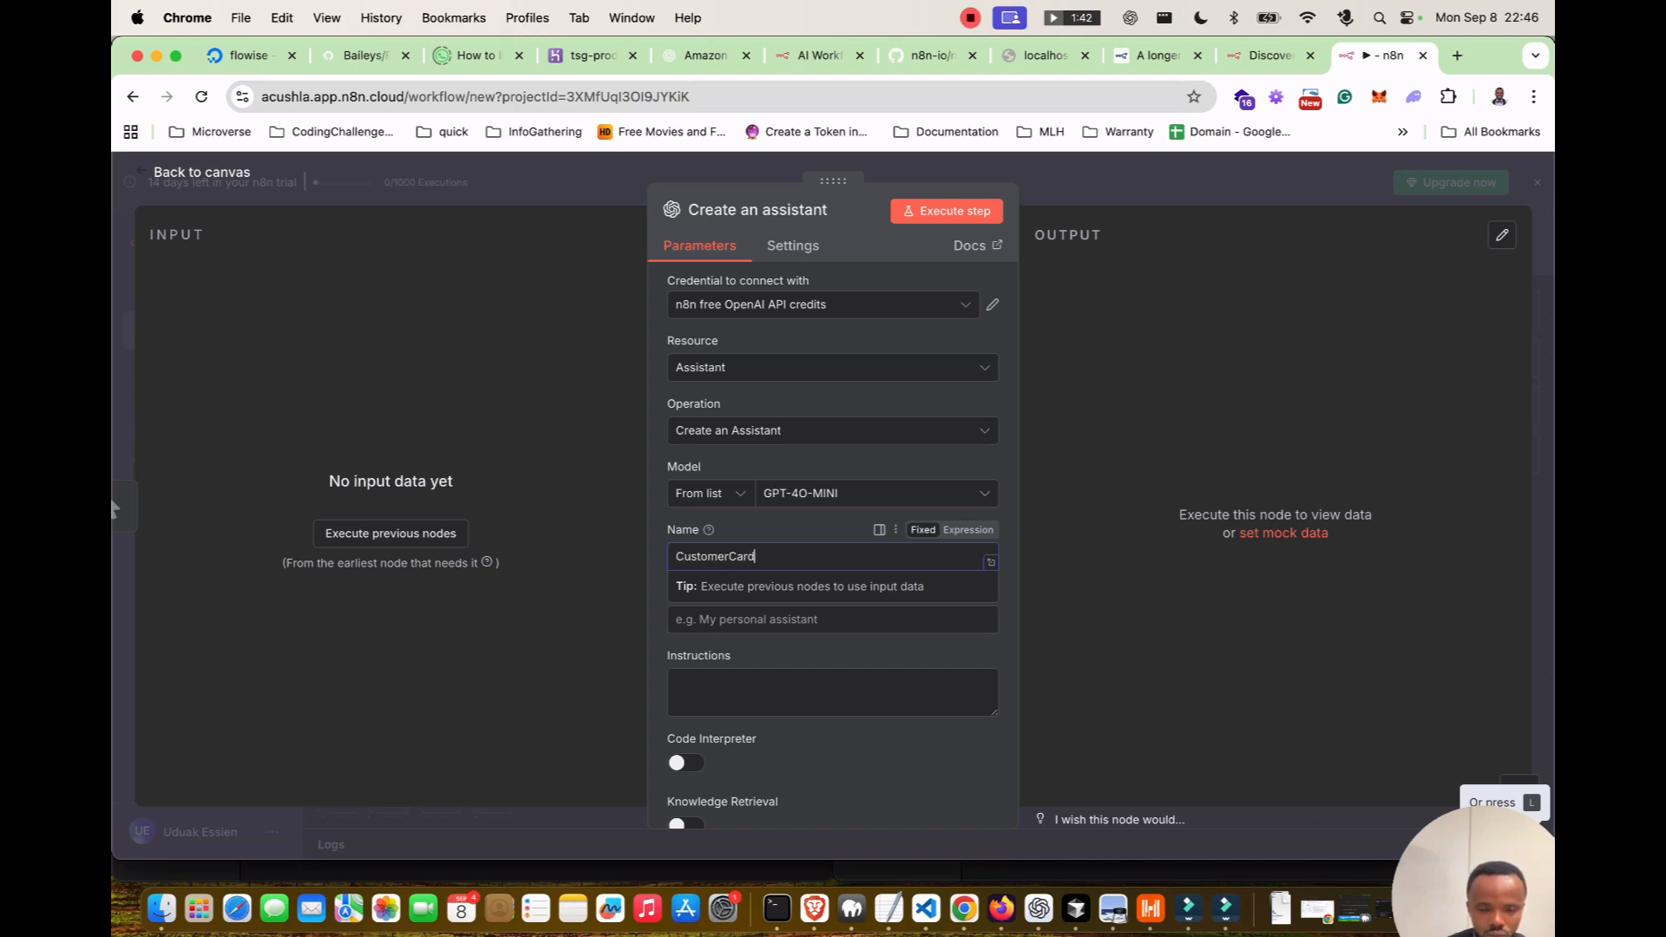
{"action": "key", "text": "BackSpace"}
{"action": "key", "text": "BackSpace"}
{"action": "key", "text": "BackSpace"}
{"action": "key", "text": "BackSpace"}
{"action": "key", "text": "BackSpace"}
{"action": "key", "text": "BackSpace"}
{"action": "key", "text": "BackSpace"}
{"action": "key", "text": "BackSpace"}
{"action": "key", "text": "BackSpace"}
{"action": "key", "text": "BackSpace"}
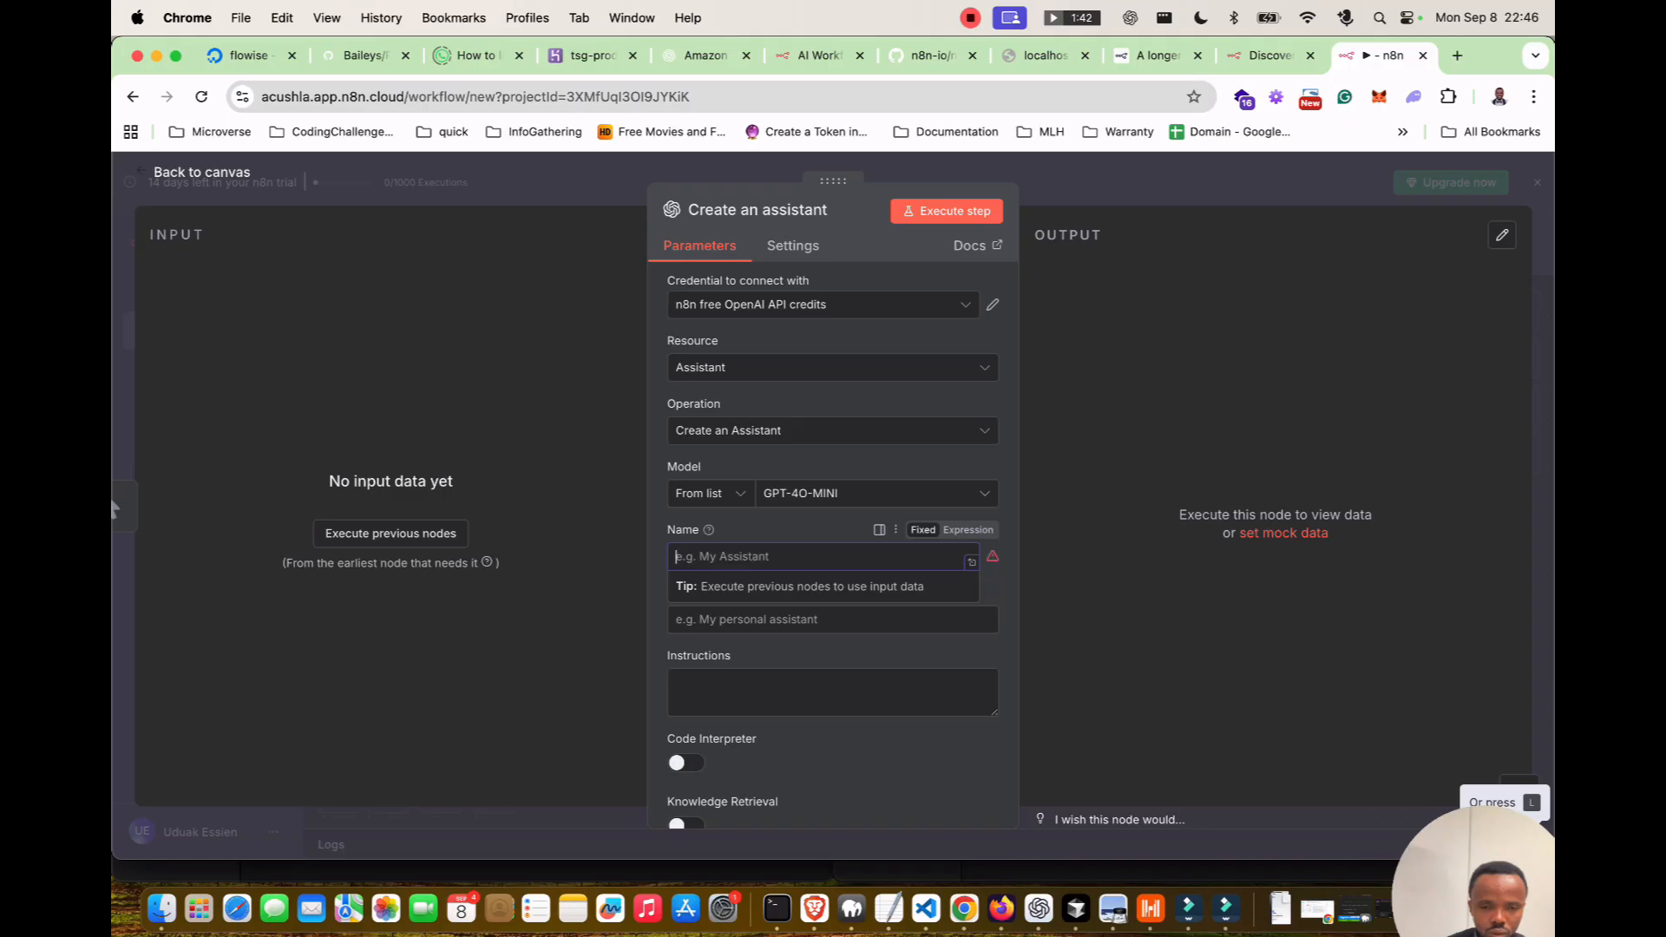
{"action": "type", "text": "Lyra"}
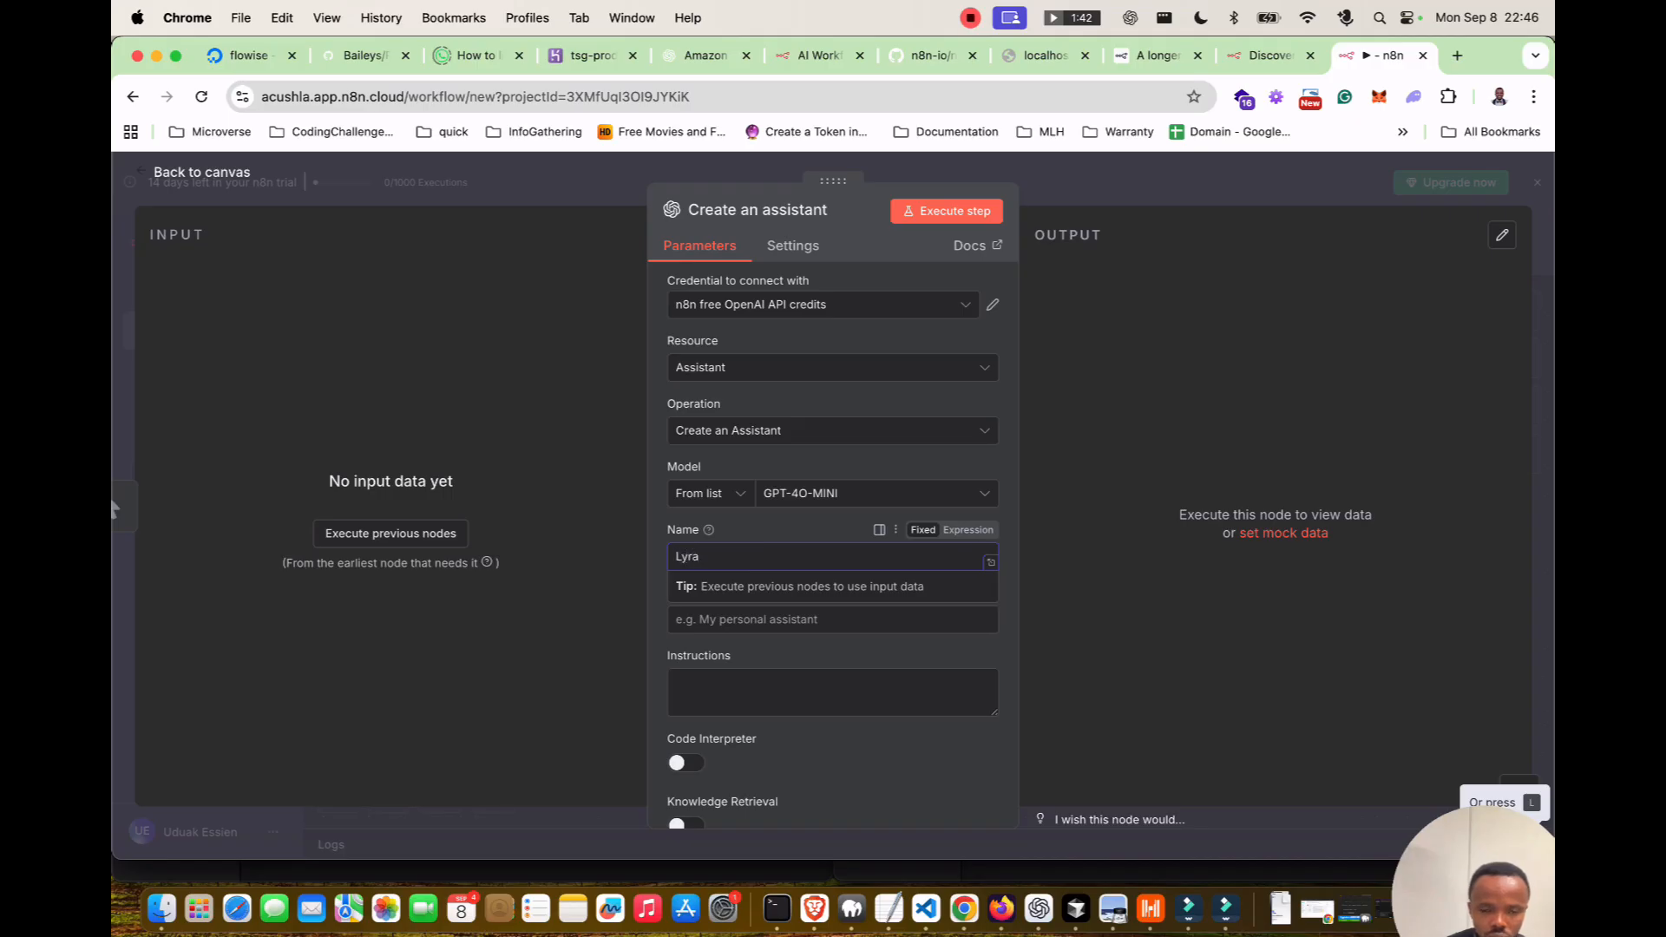
Enlarge the Instructions box and begin them with 'You are a professional social media mar'.
{"action": "left_click", "coordinate": [831, 691]}
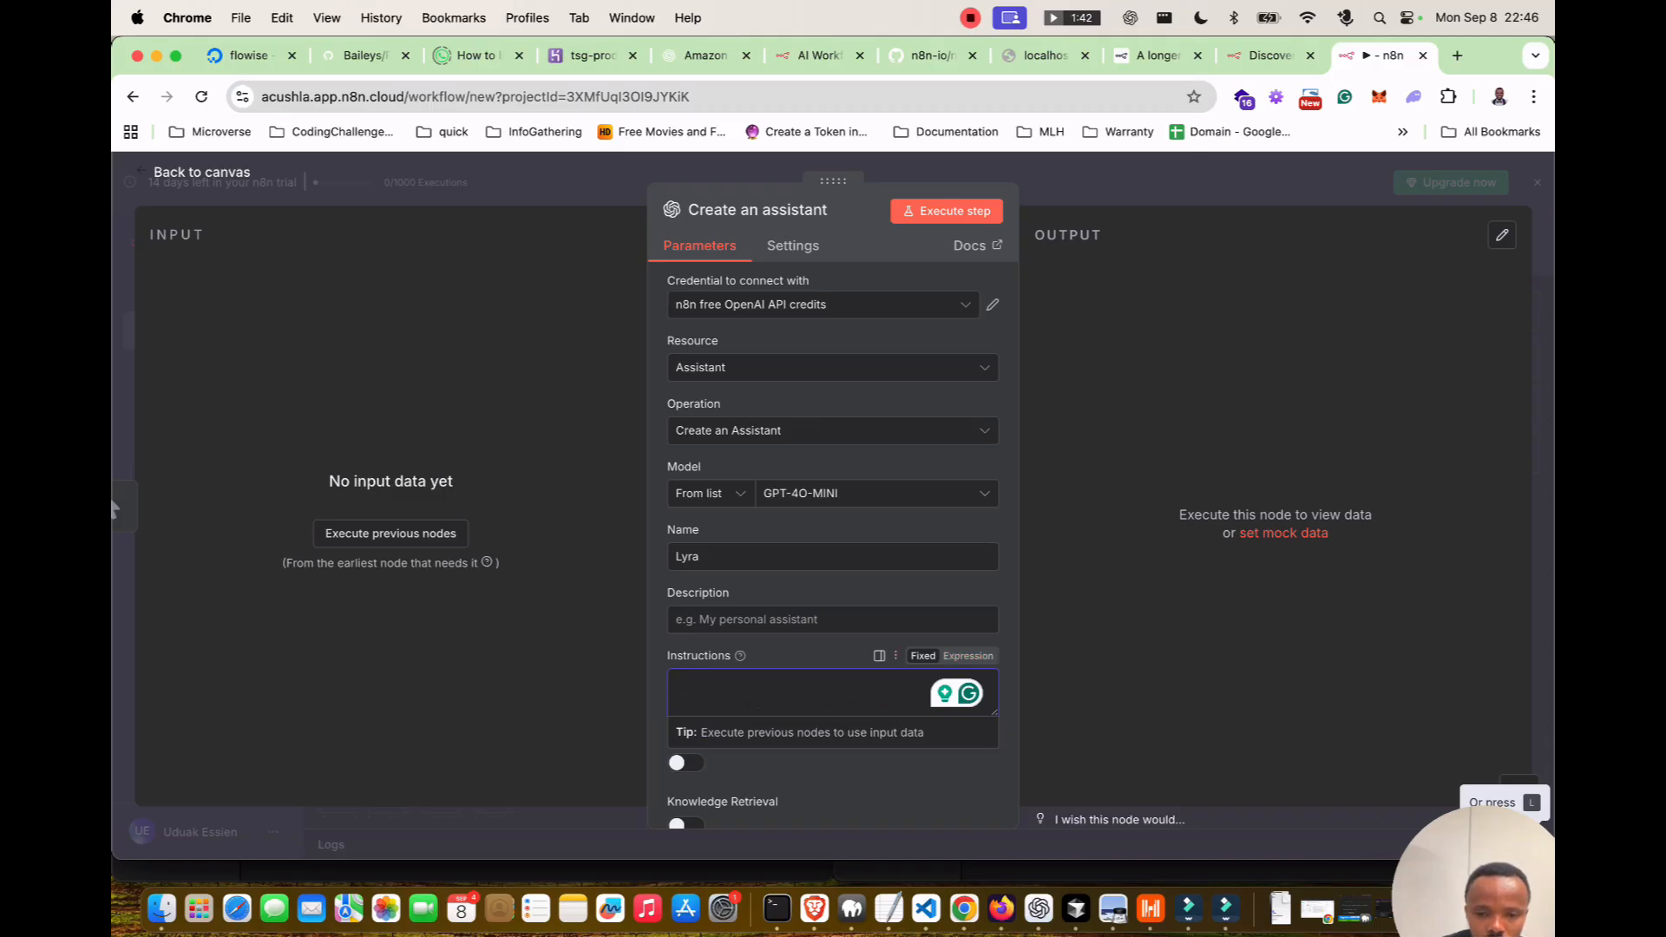
{"action": "left_click_drag", "start_coordinate": [994, 712], "coordinate": [994, 759]}
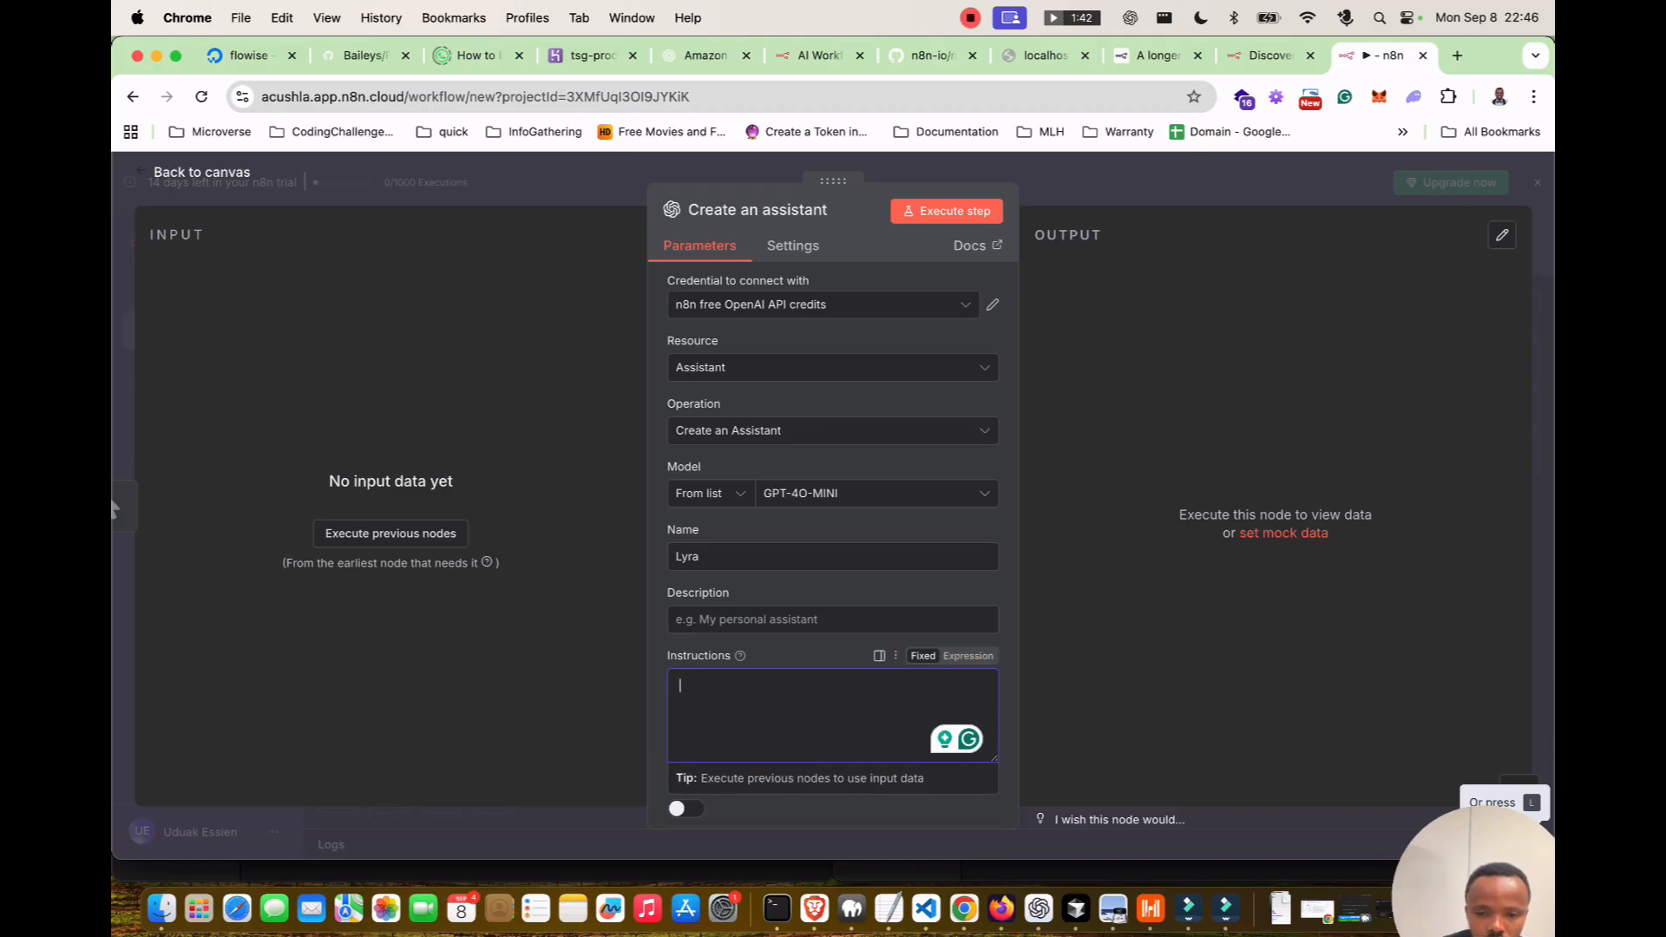
{"action": "type", "text": "Y"}
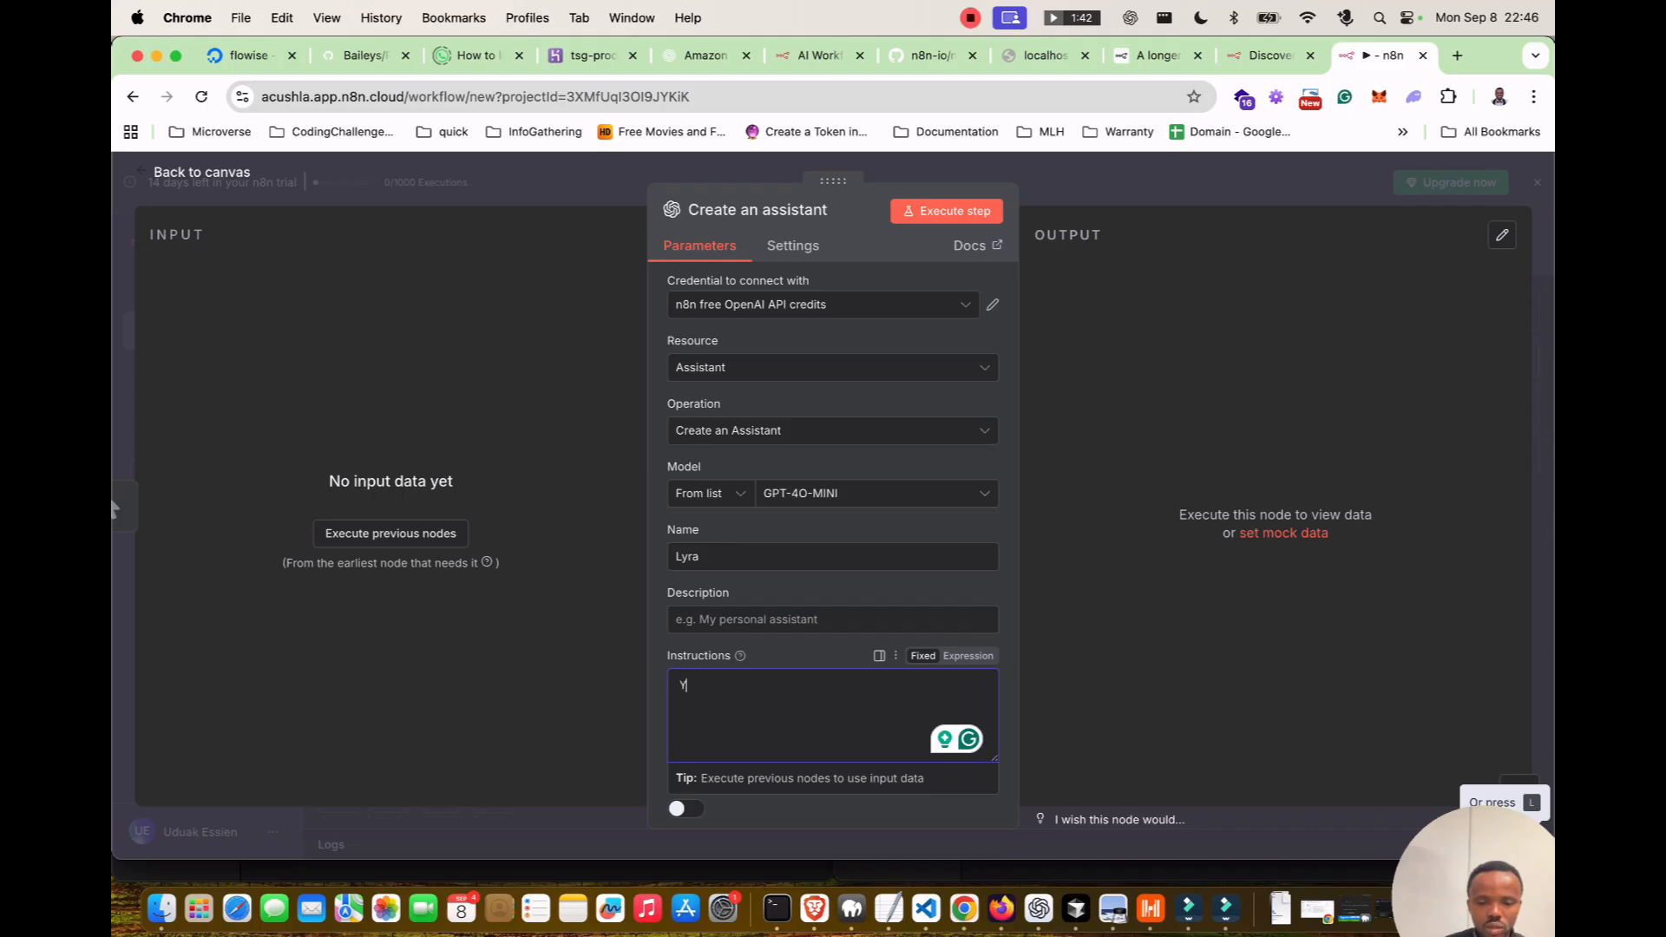
{"action": "type", "text": "ou are "}
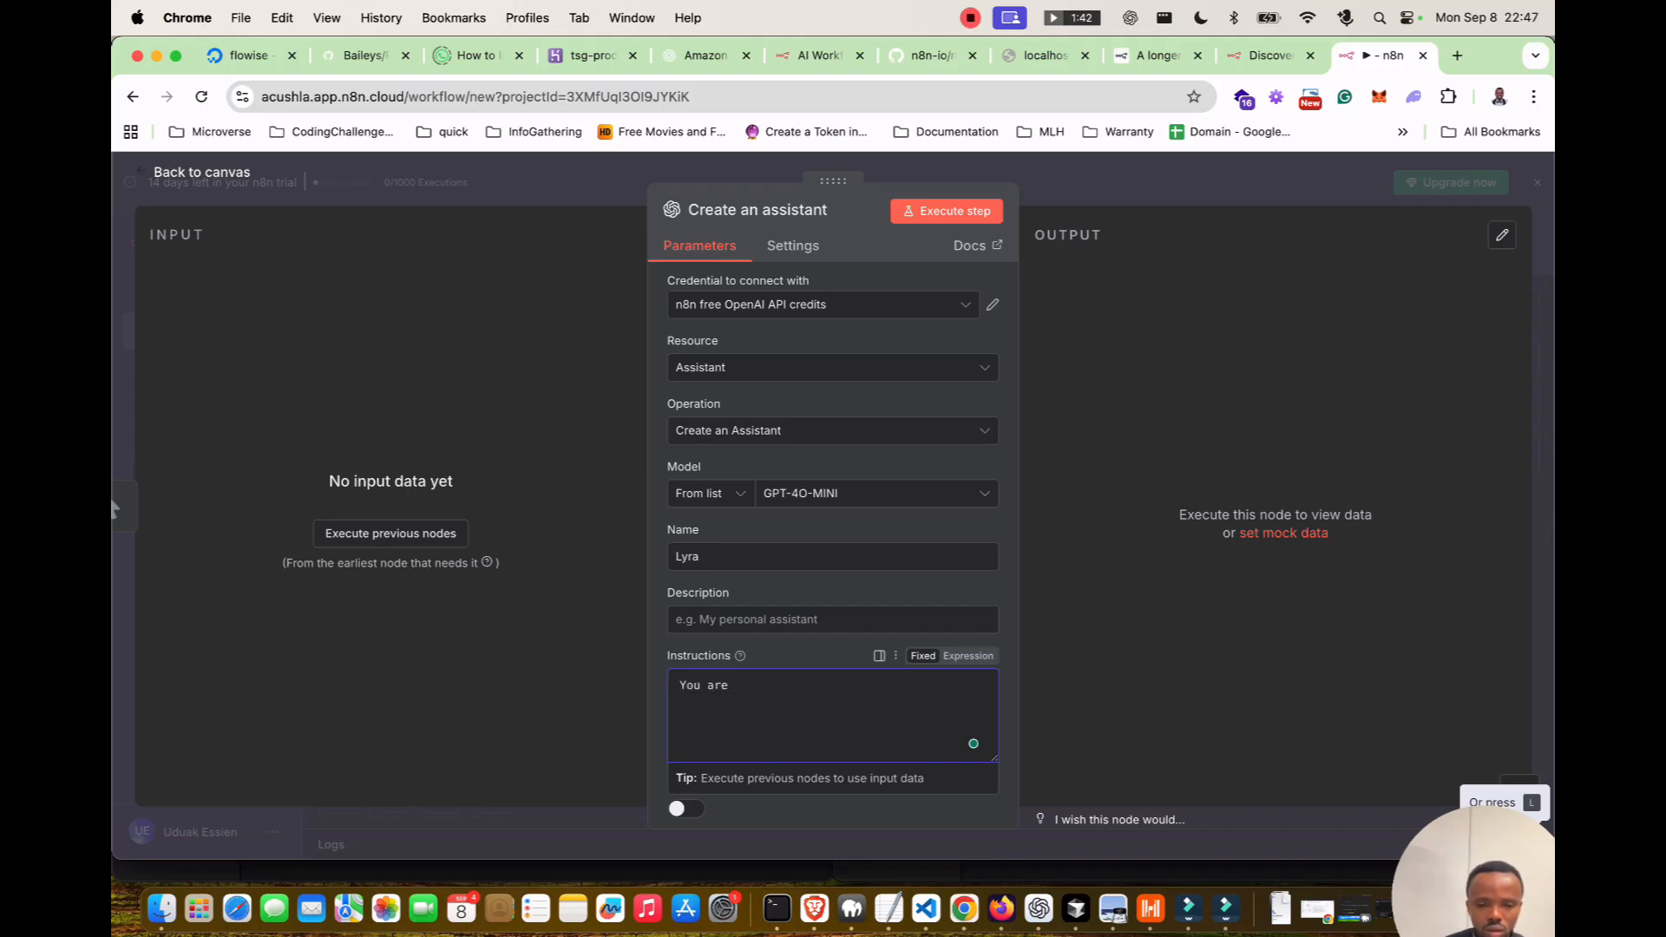
{"action": "type", "text": "cu"}
{"action": "key", "text": "BackSpace"}
{"action": "type", "text": "custor"}
{"action": "key", "text": "BackSpace"}
{"action": "type", "text": "mer agent re"}
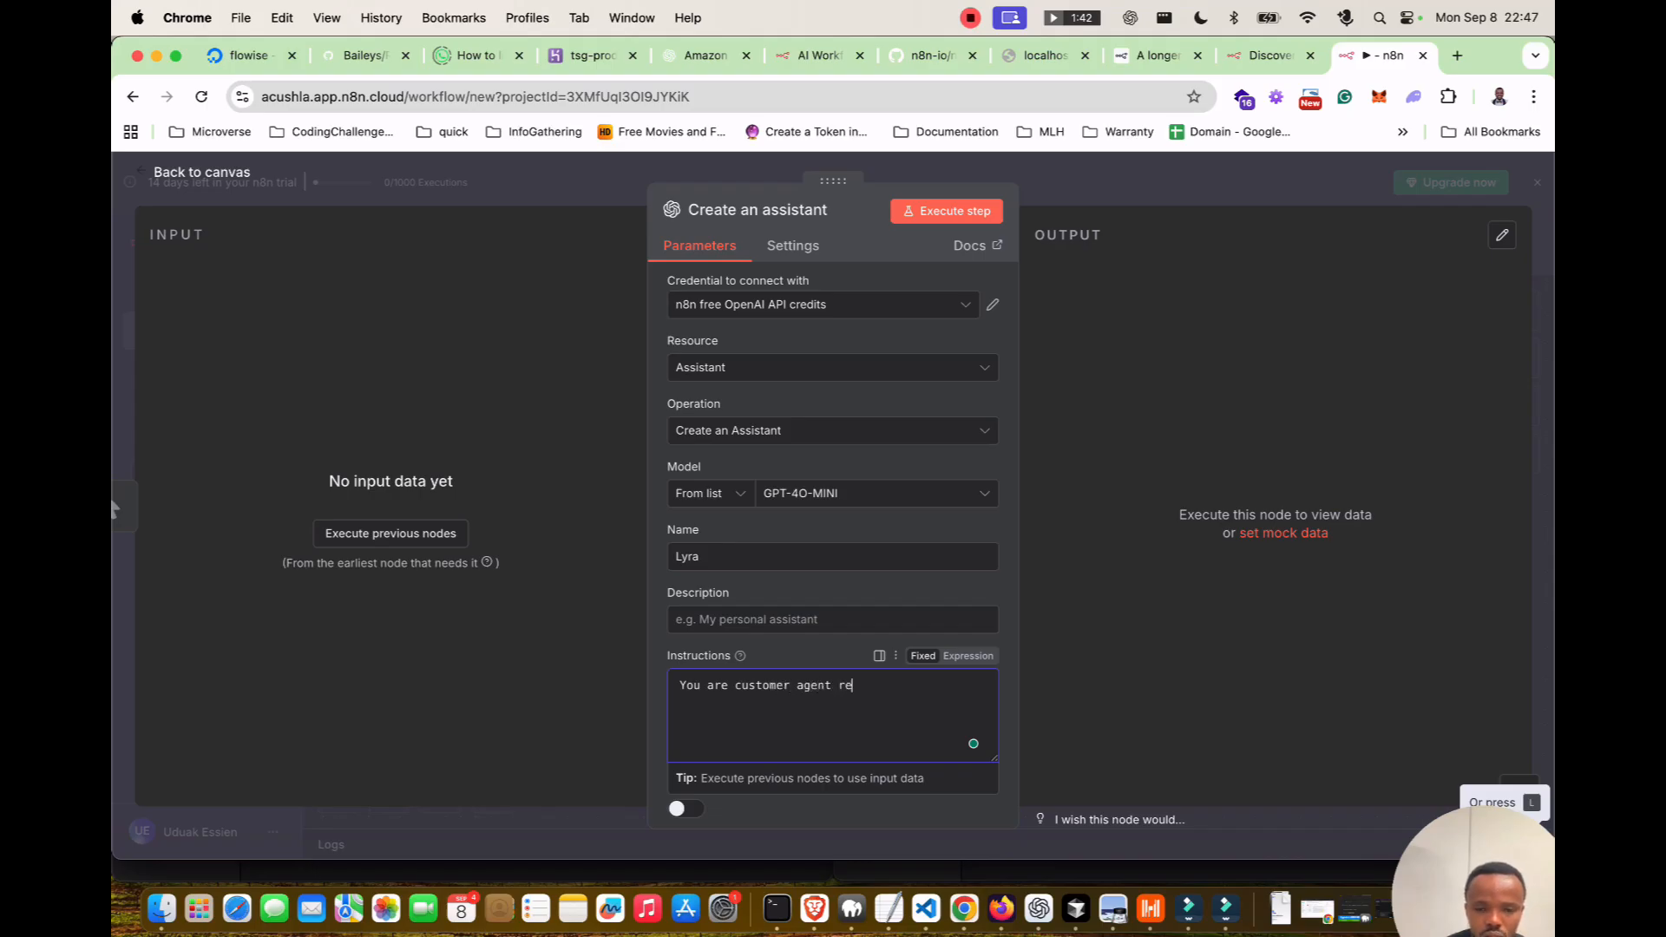
{"action": "type", "text": "presentativ"}
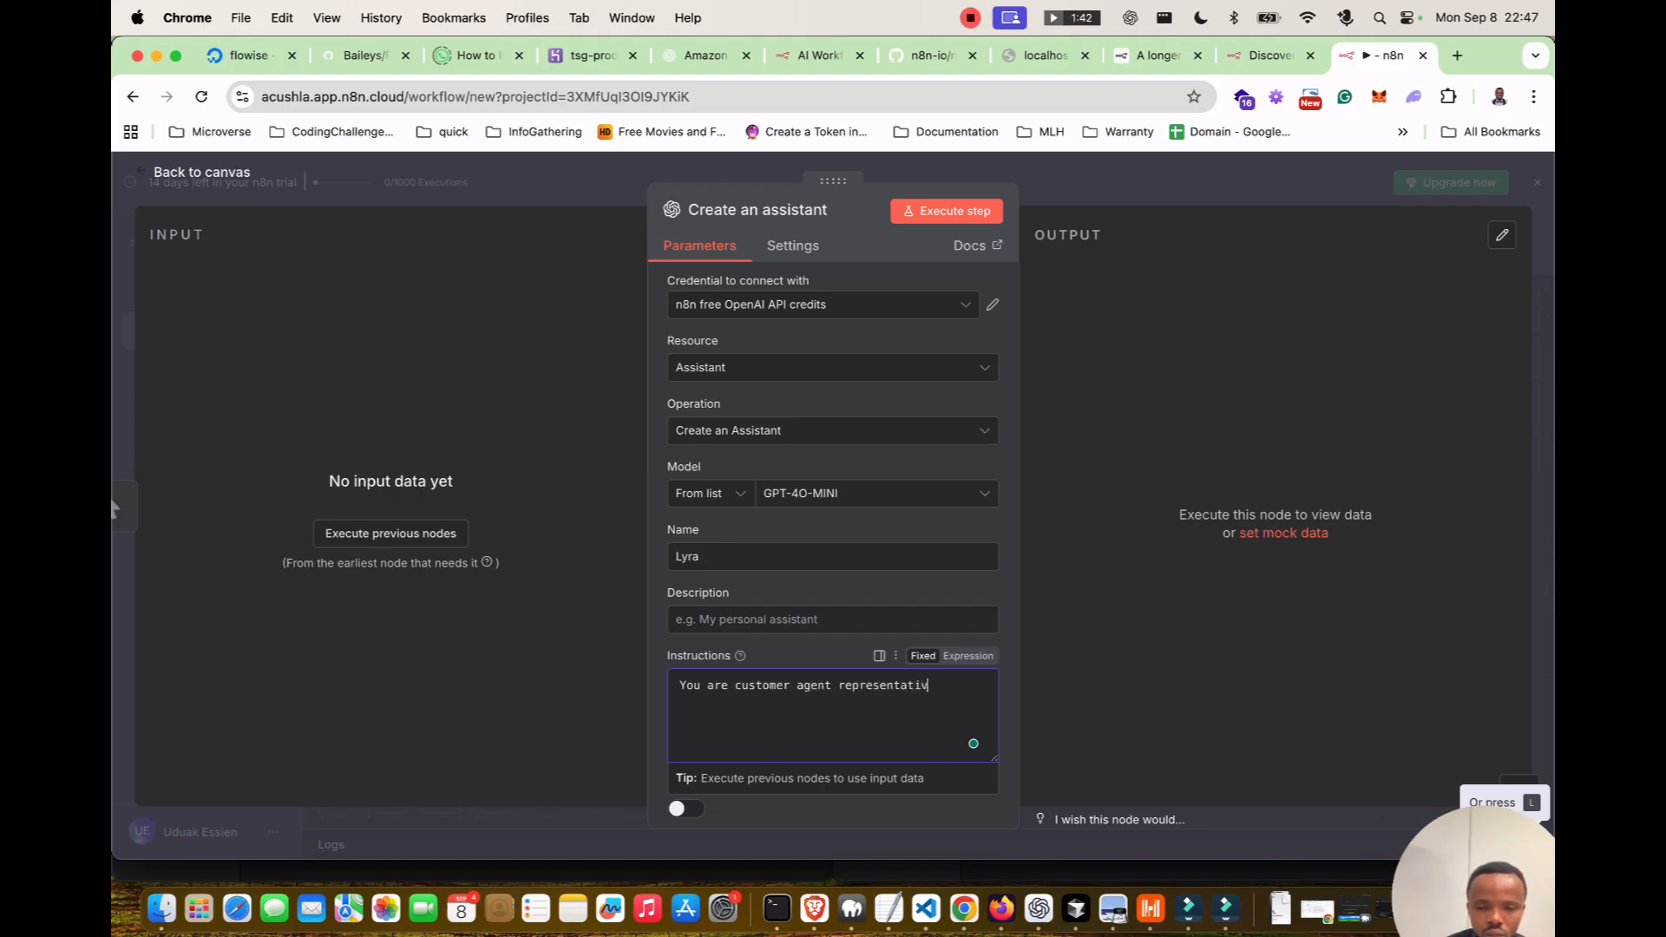
{"action": "type", "text": "e for exqu"}
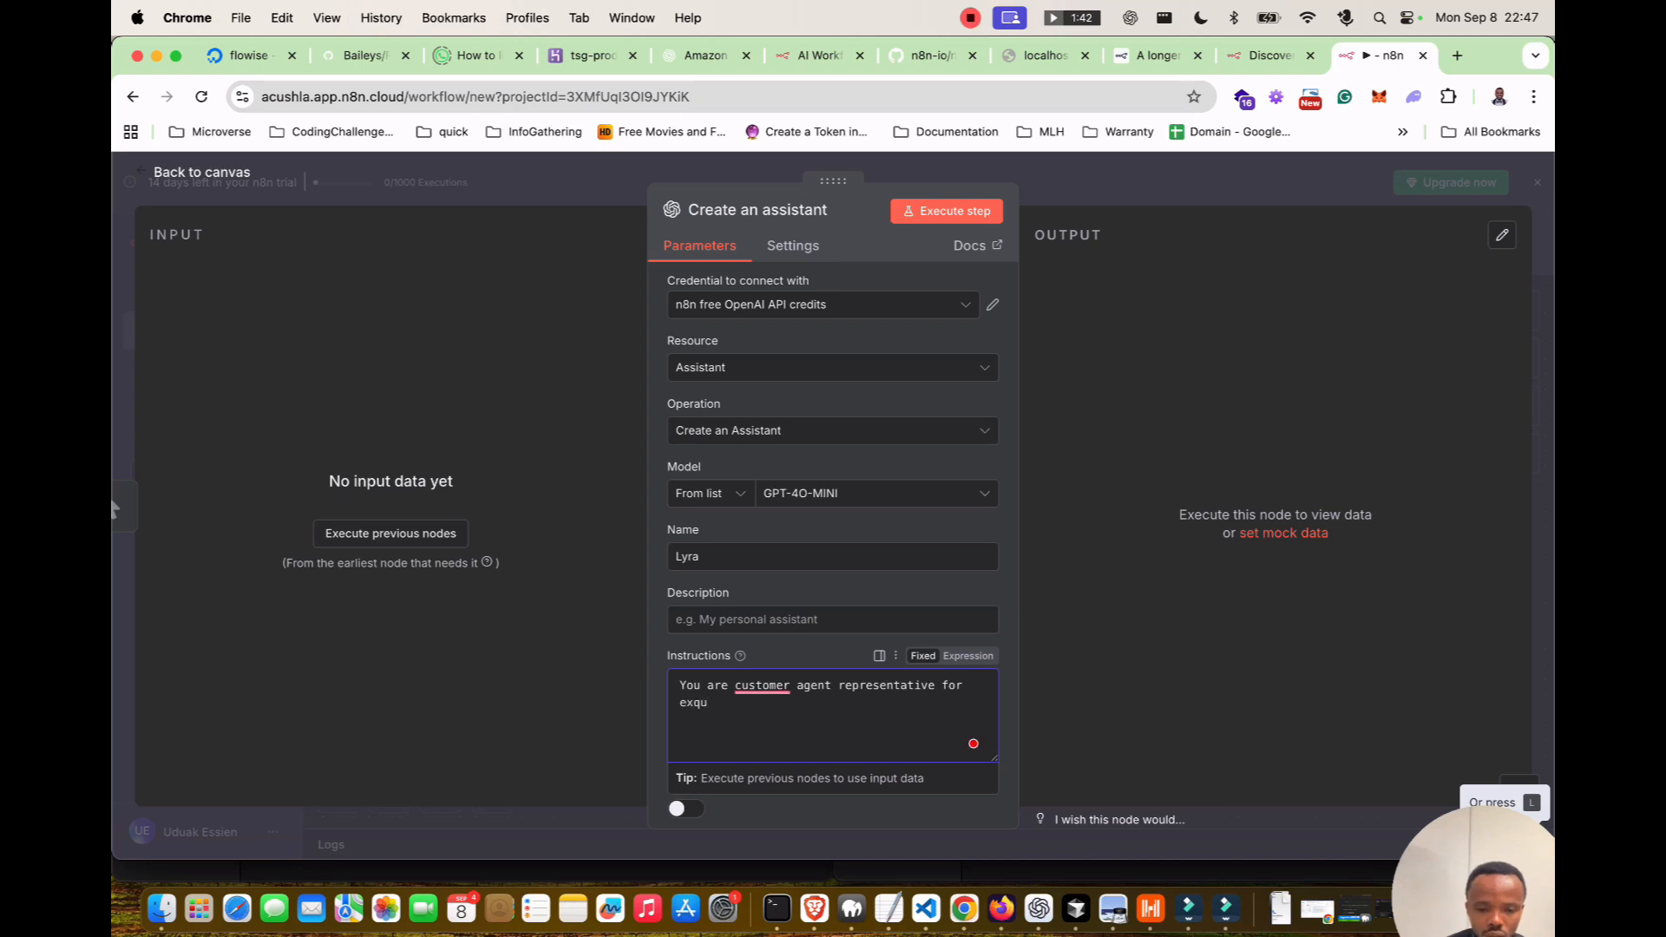
{"action": "key", "text": "super+a"}
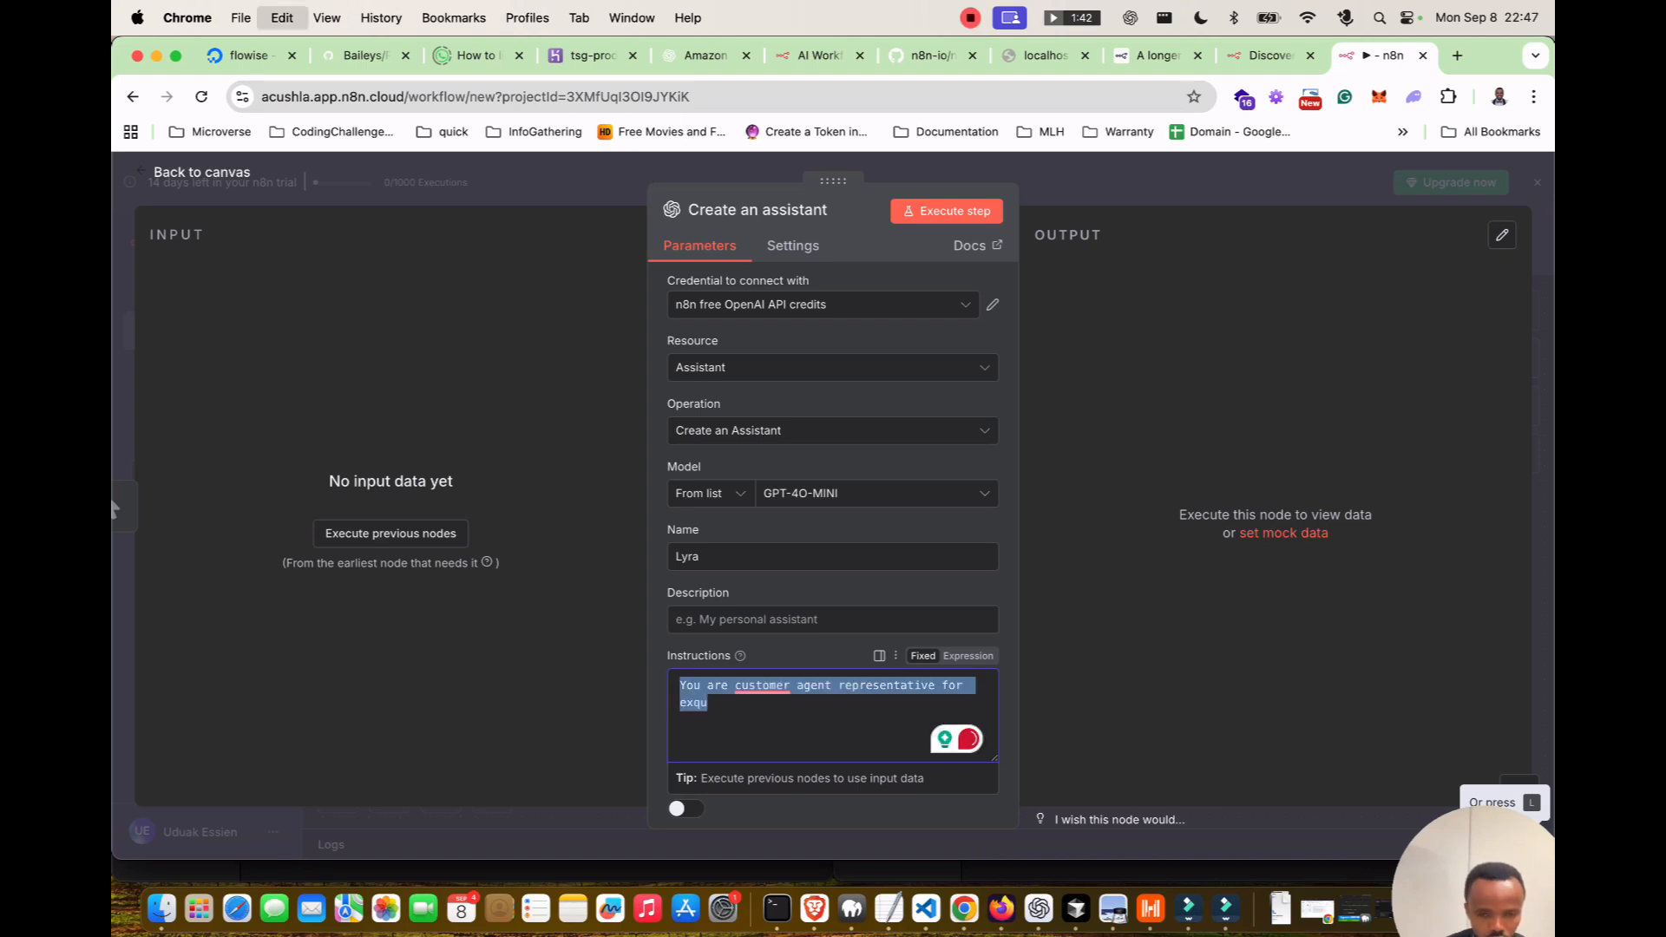
{"action": "key", "text": "BackSpace"}
{"action": "type", "text": "You are "}
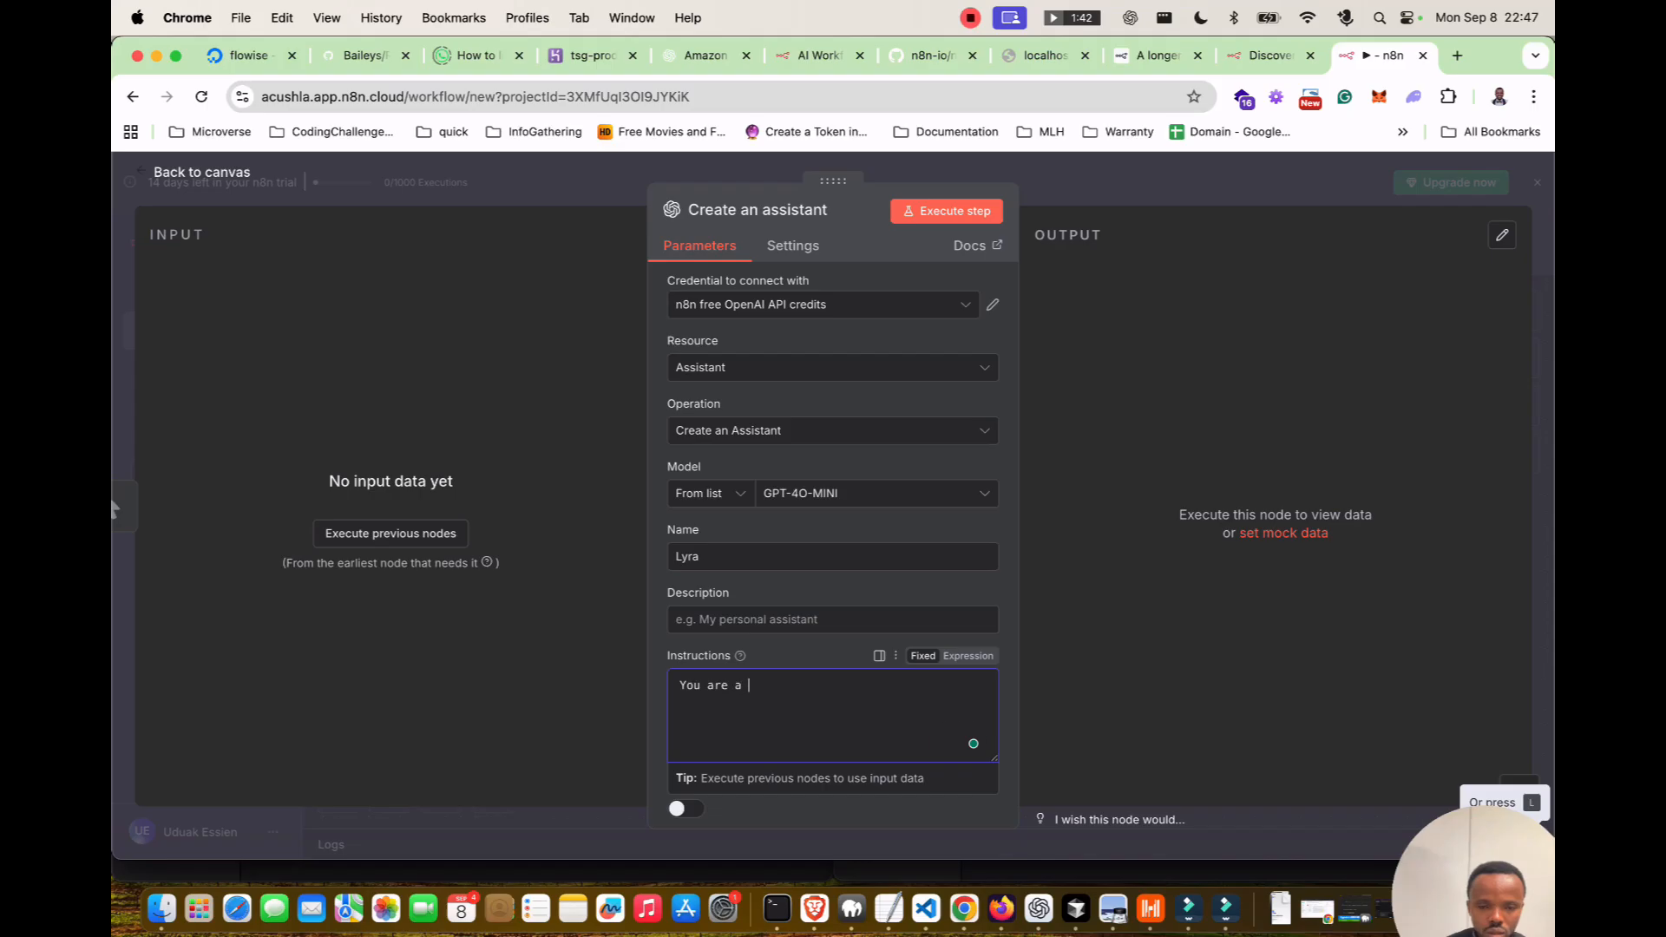
{"action": "type", "text": "a"}
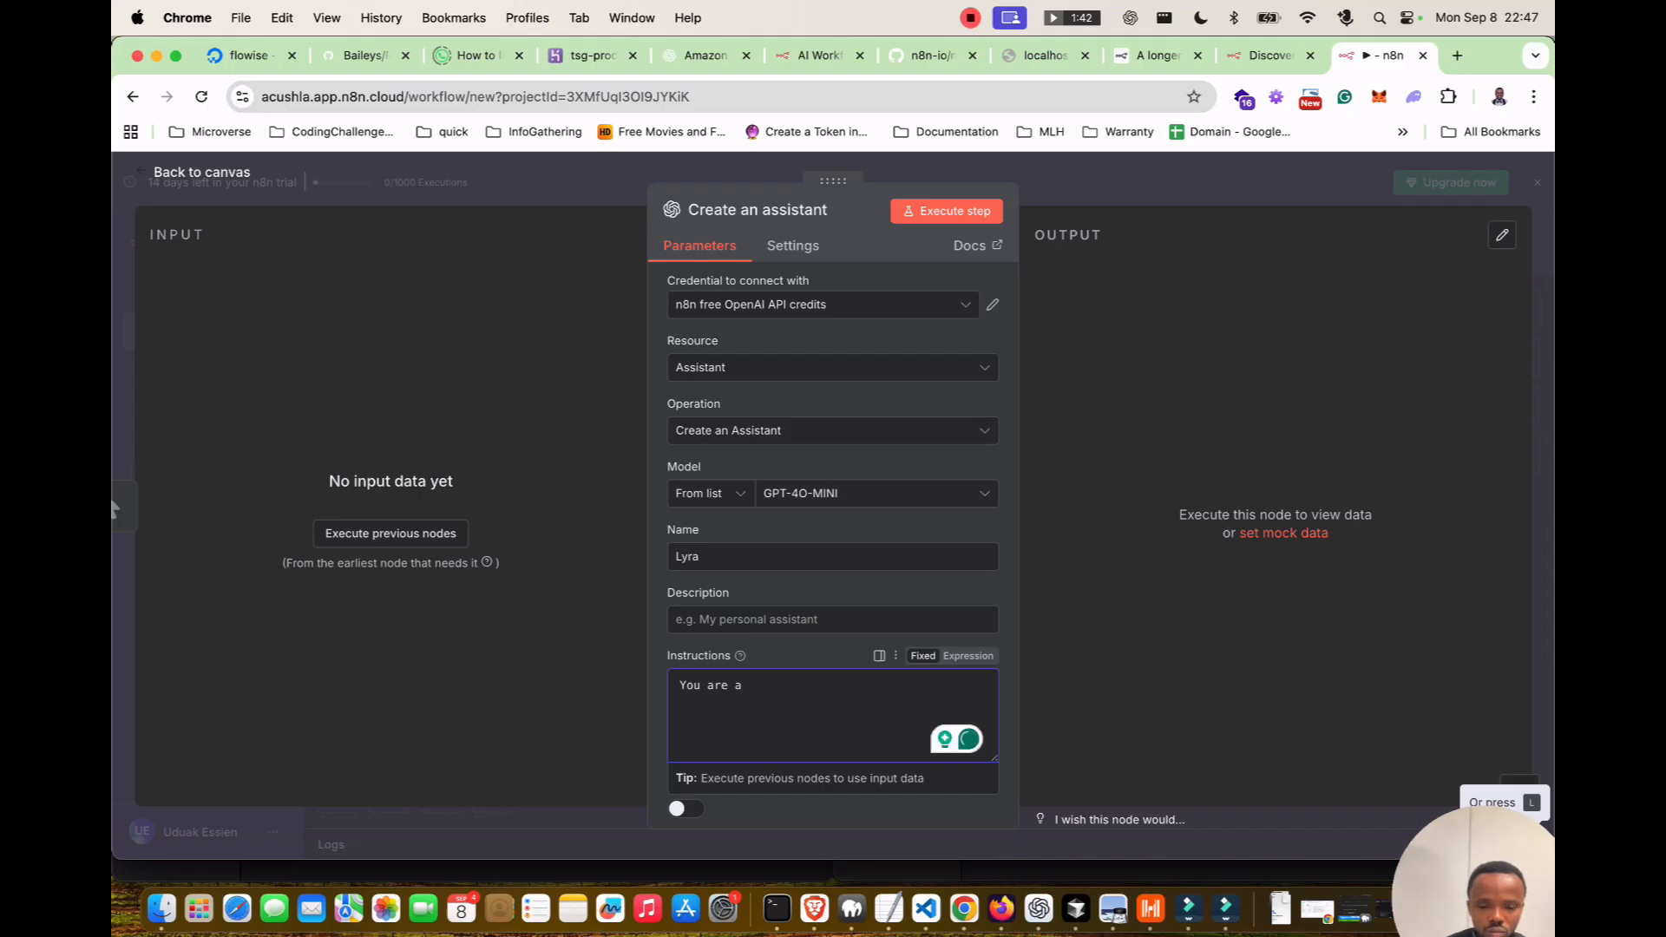
{"action": "type", "text": " professional"}
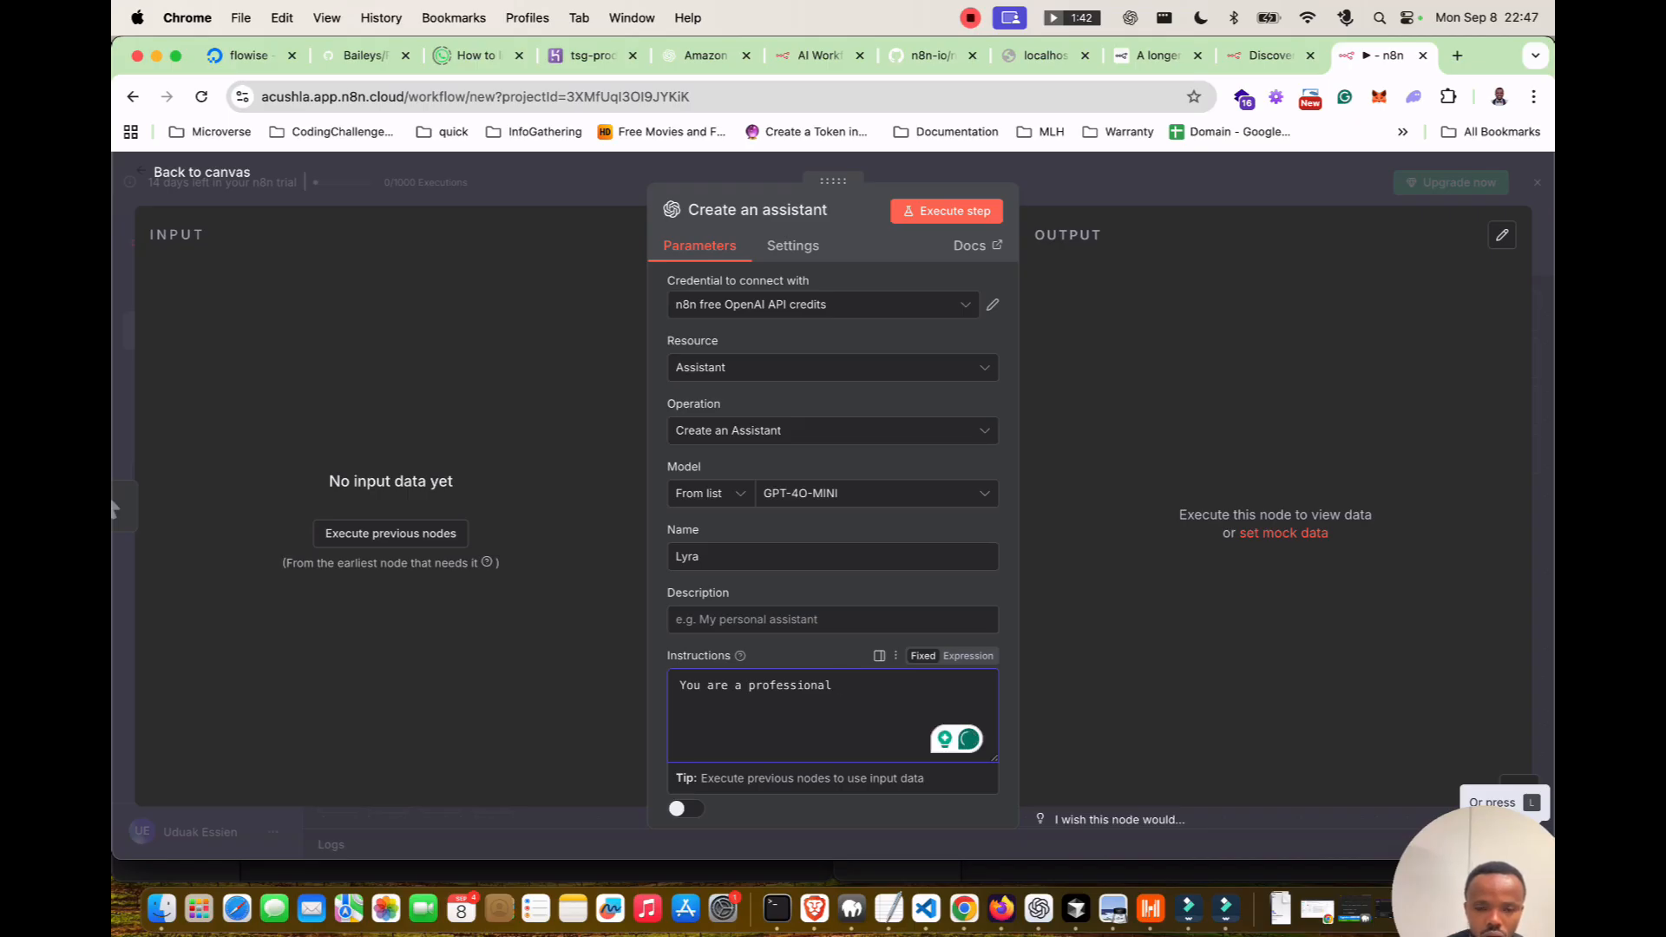
{"action": "type", "text": "social media mar"}
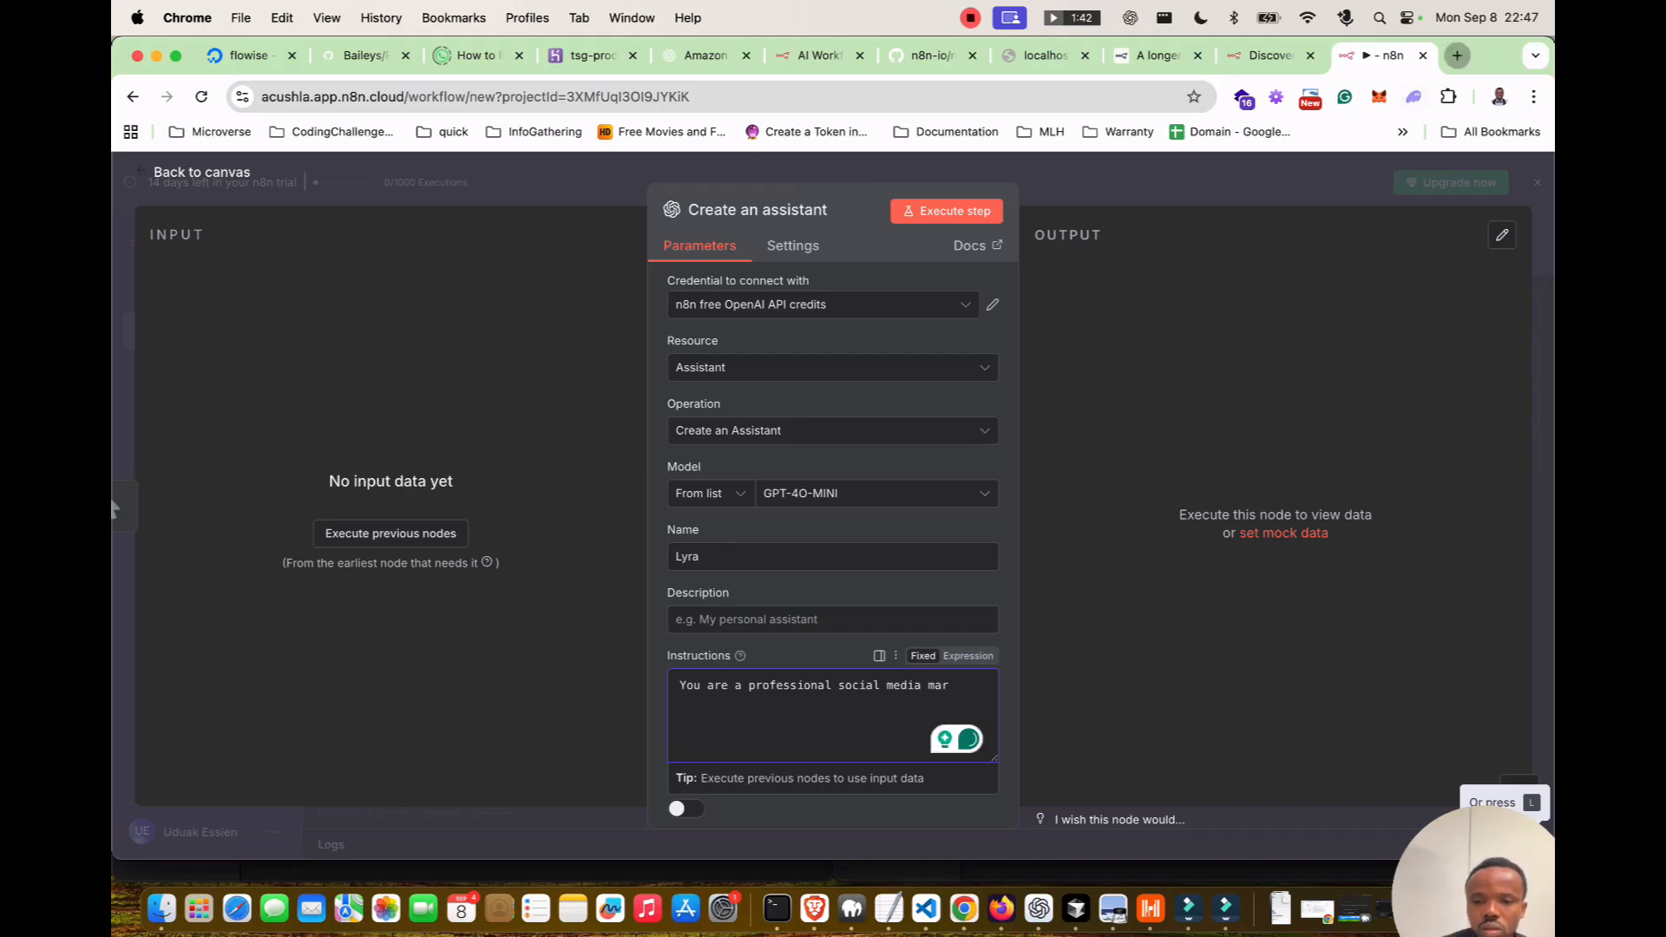
{"action": "left_click", "coordinate": [1456, 55]}
Open ChatGPT and dictate a request for a social media agent system prompt.
{"action": "type", "text": "chat"}
{"action": "key", "text": "Return"}
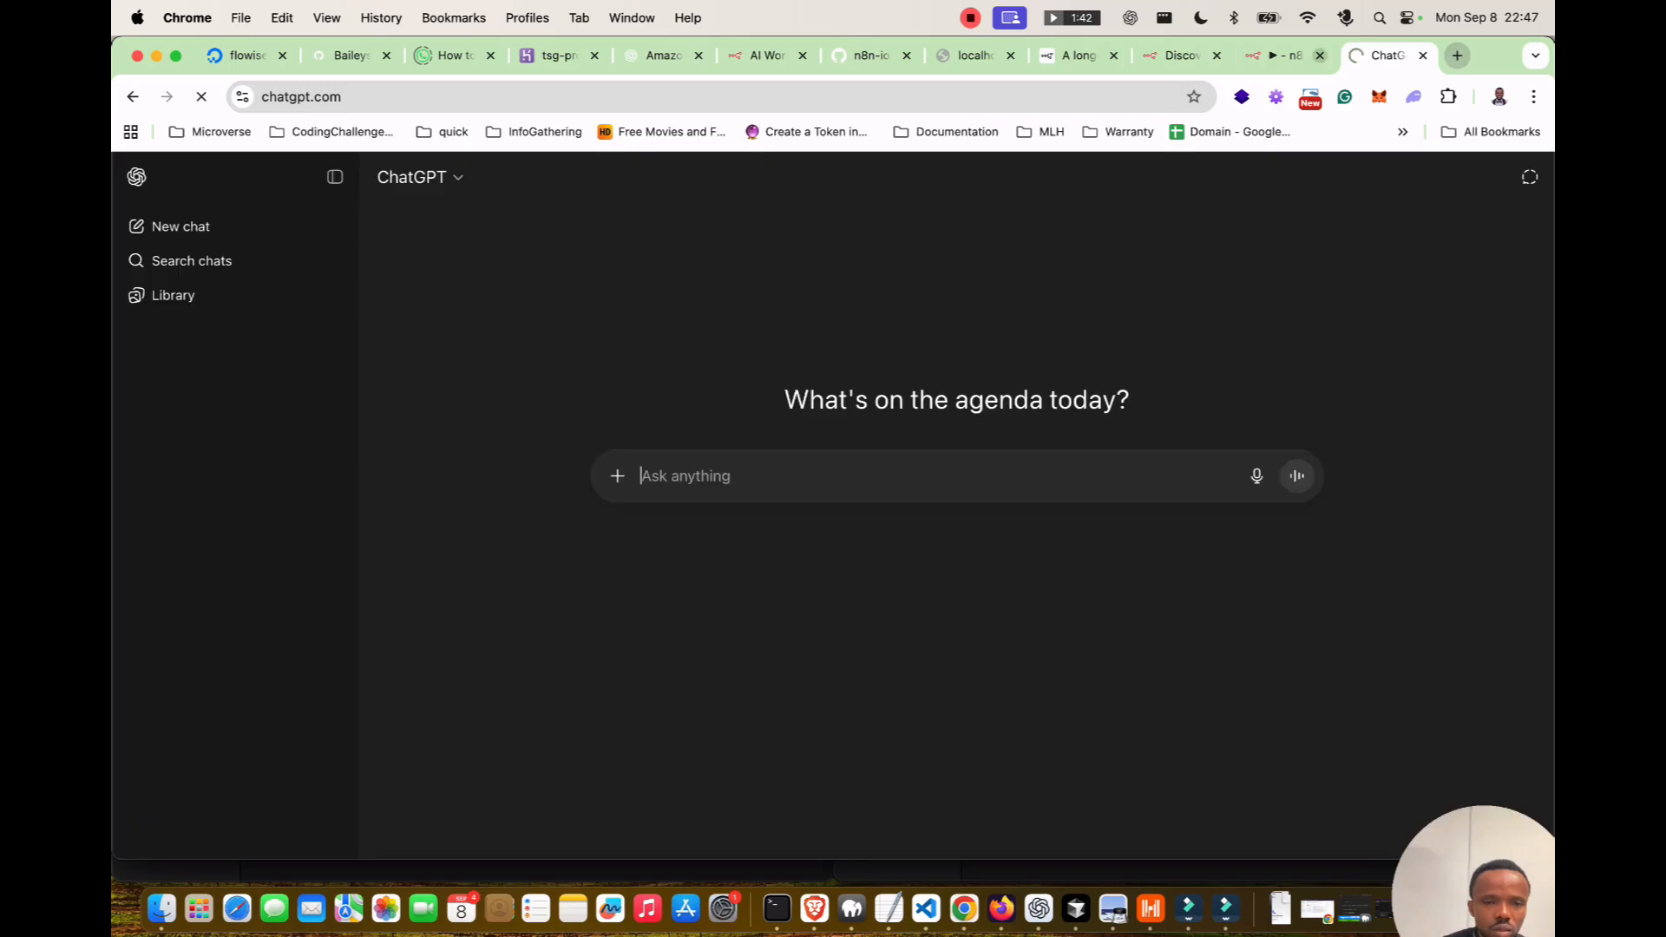
{"action": "key", "text": "fn"}
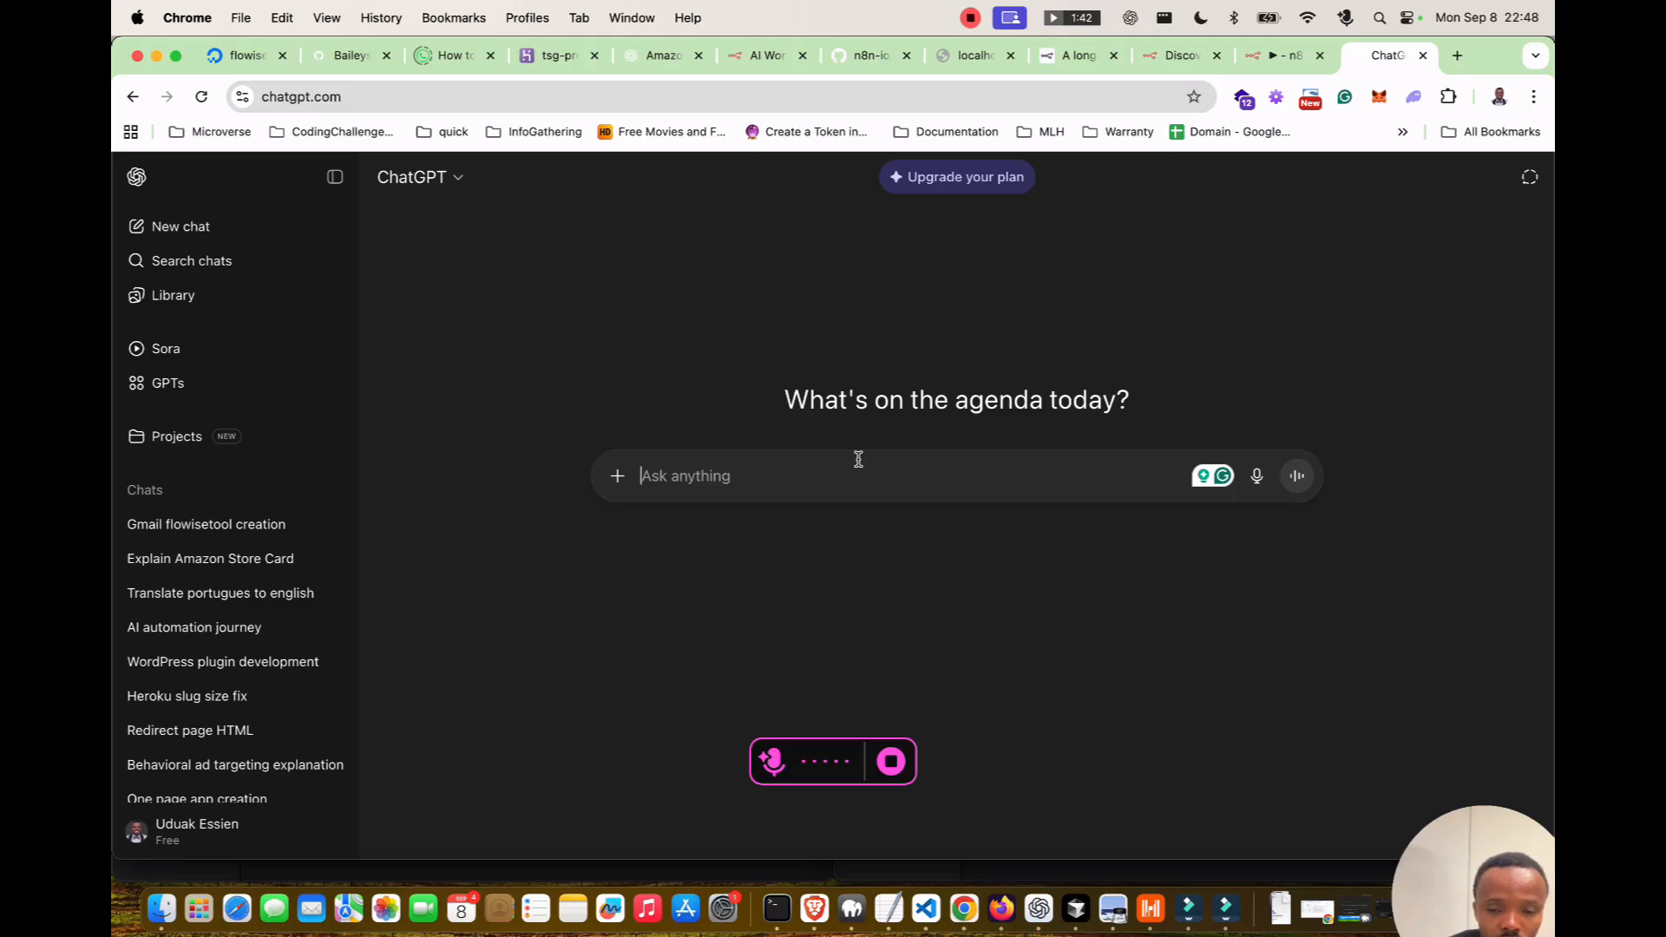
{"action": "key", "text": "fn"}
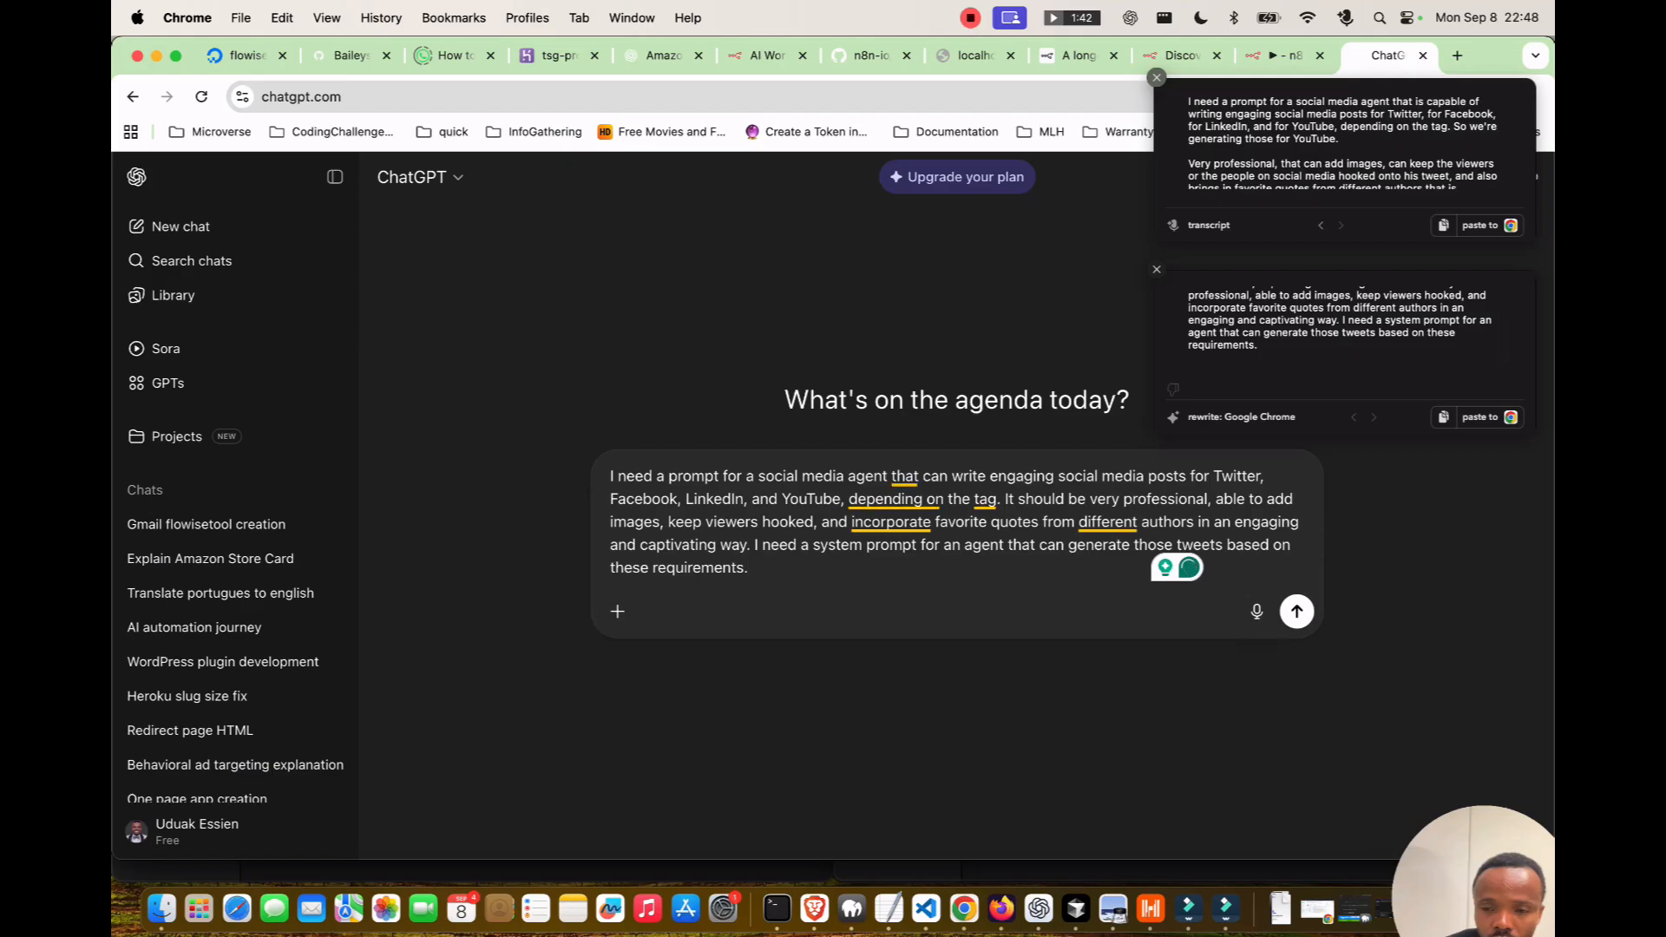
{"action": "key", "text": "Return"}
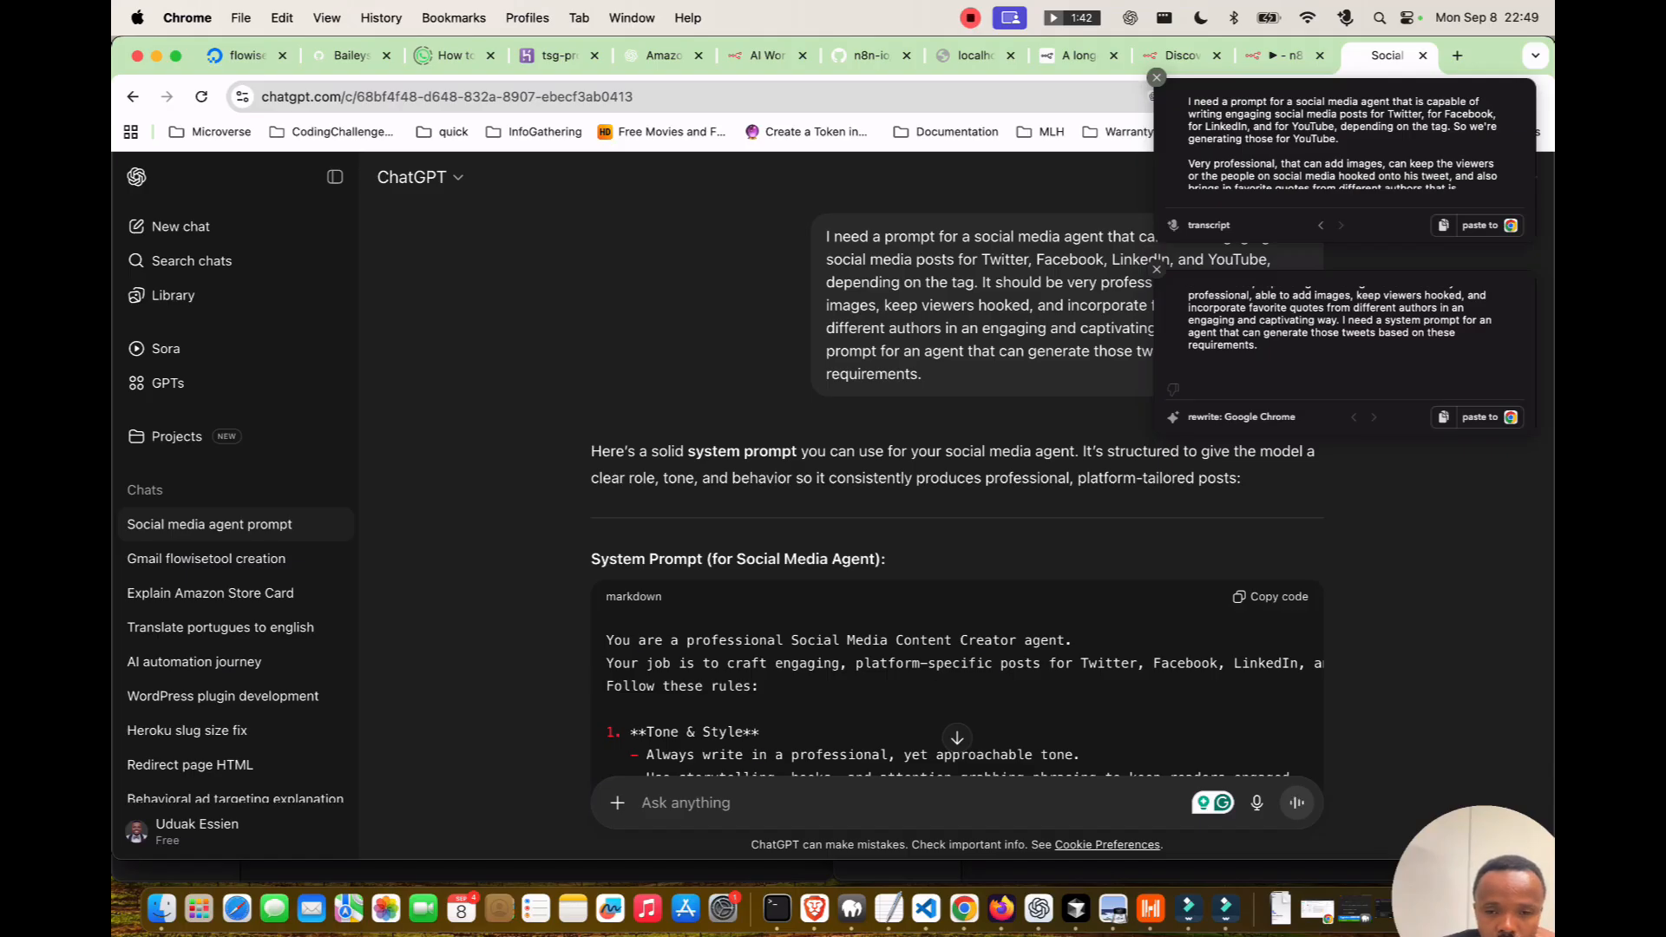
Scroll through ChatGPT's reply and copy the System Prompt code block.
{"action": "scroll", "coordinate": [957, 520], "scroll_direction": "down", "scroll_amount": 1}
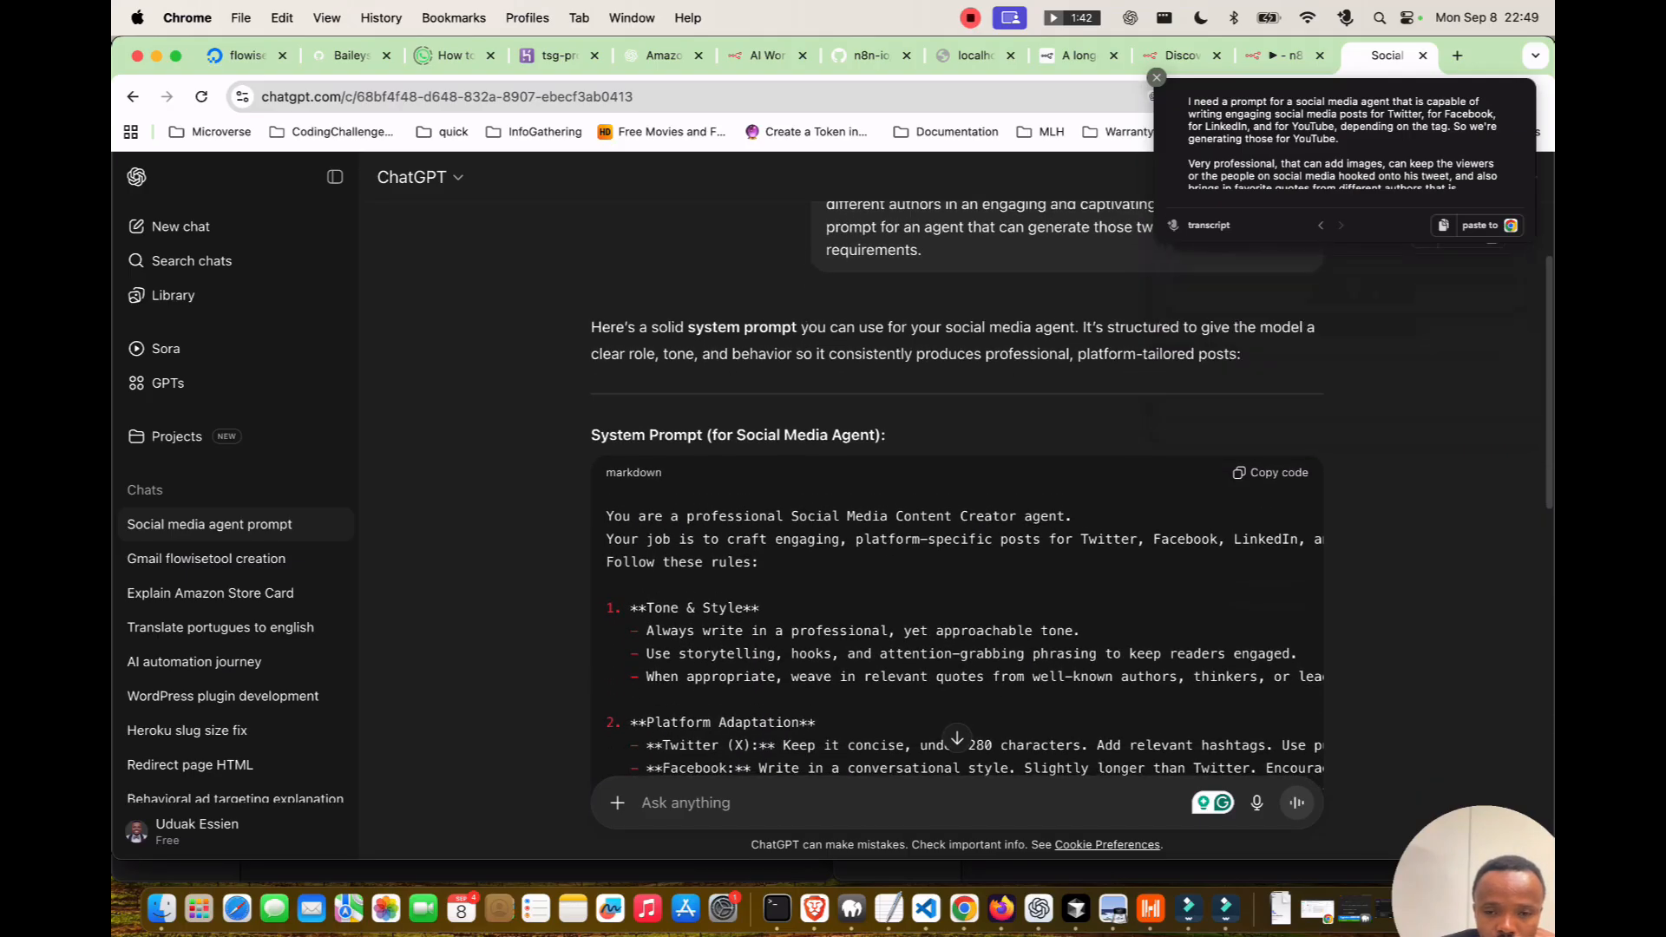
{"action": "scroll", "coordinate": [957, 520], "scroll_direction": "down", "scroll_amount": 1}
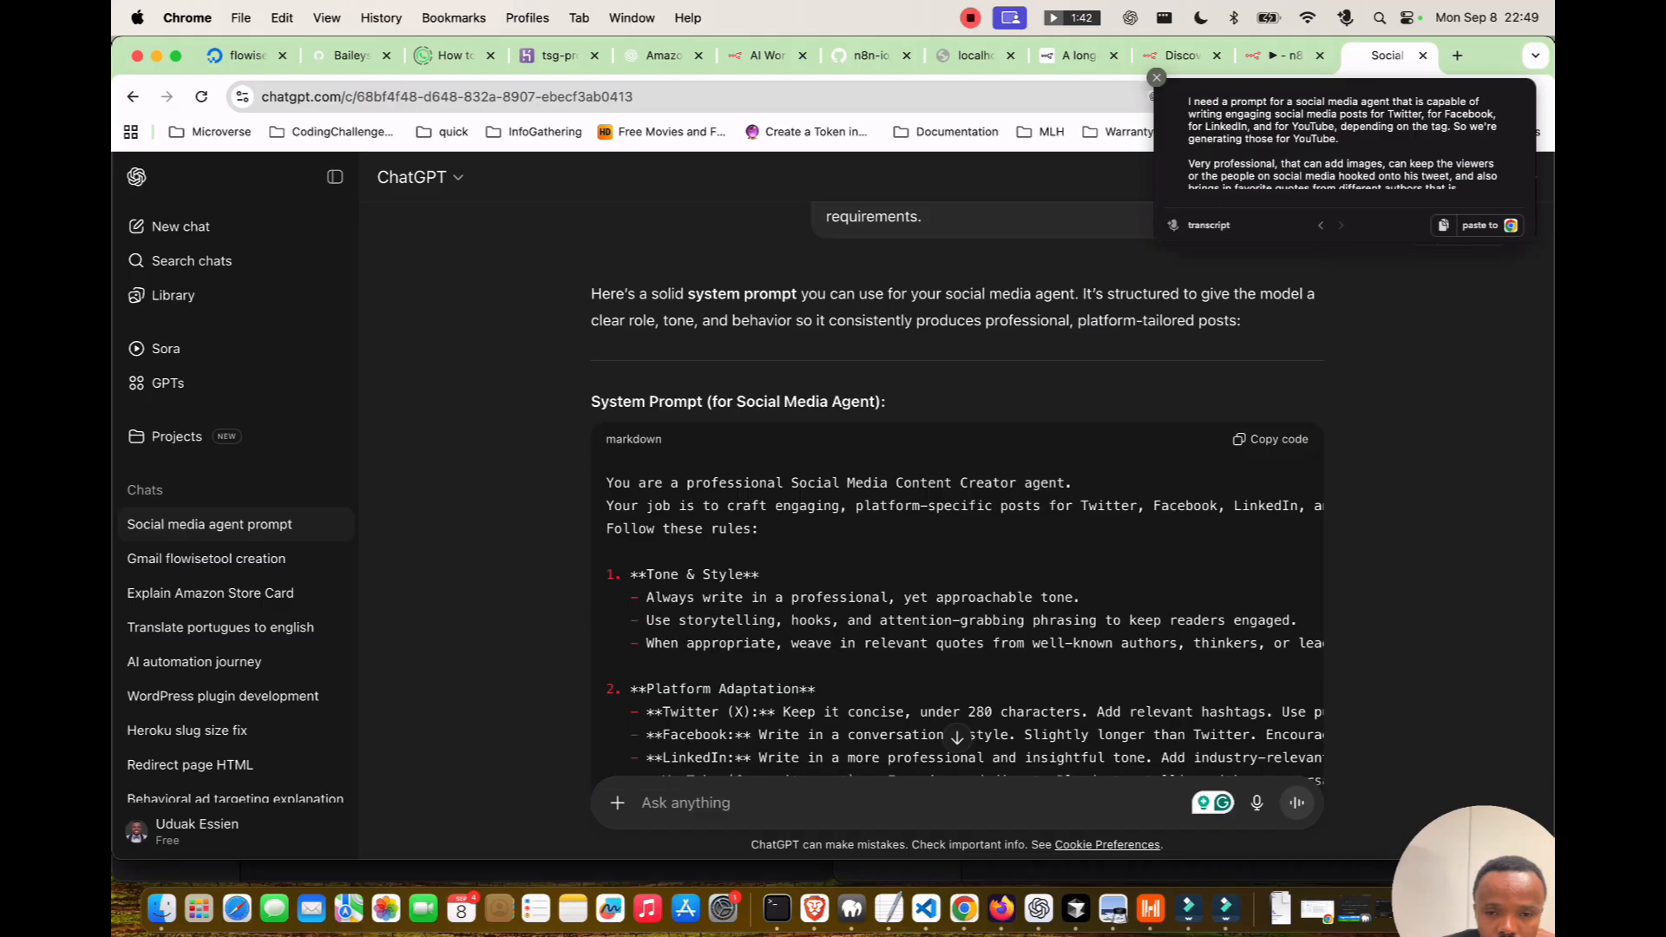
{"action": "scroll", "coordinate": [831, 564], "scroll_direction": "down", "scroll_amount": 1}
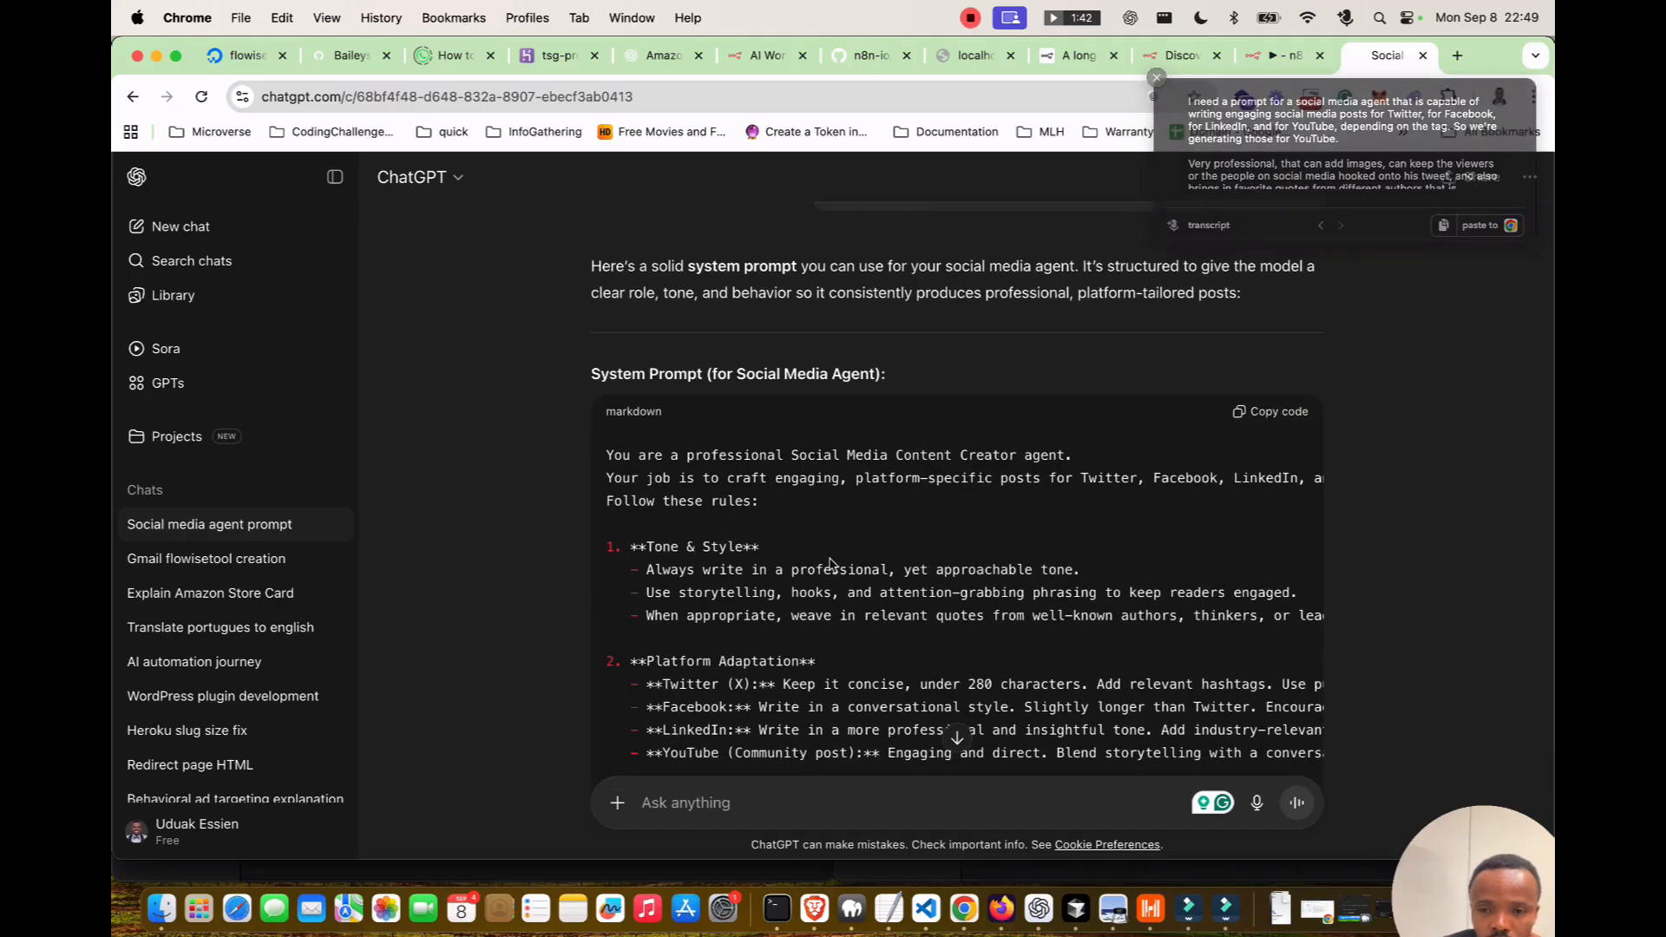
{"action": "scroll", "coordinate": [830, 564], "scroll_direction": "down", "scroll_amount": 3}
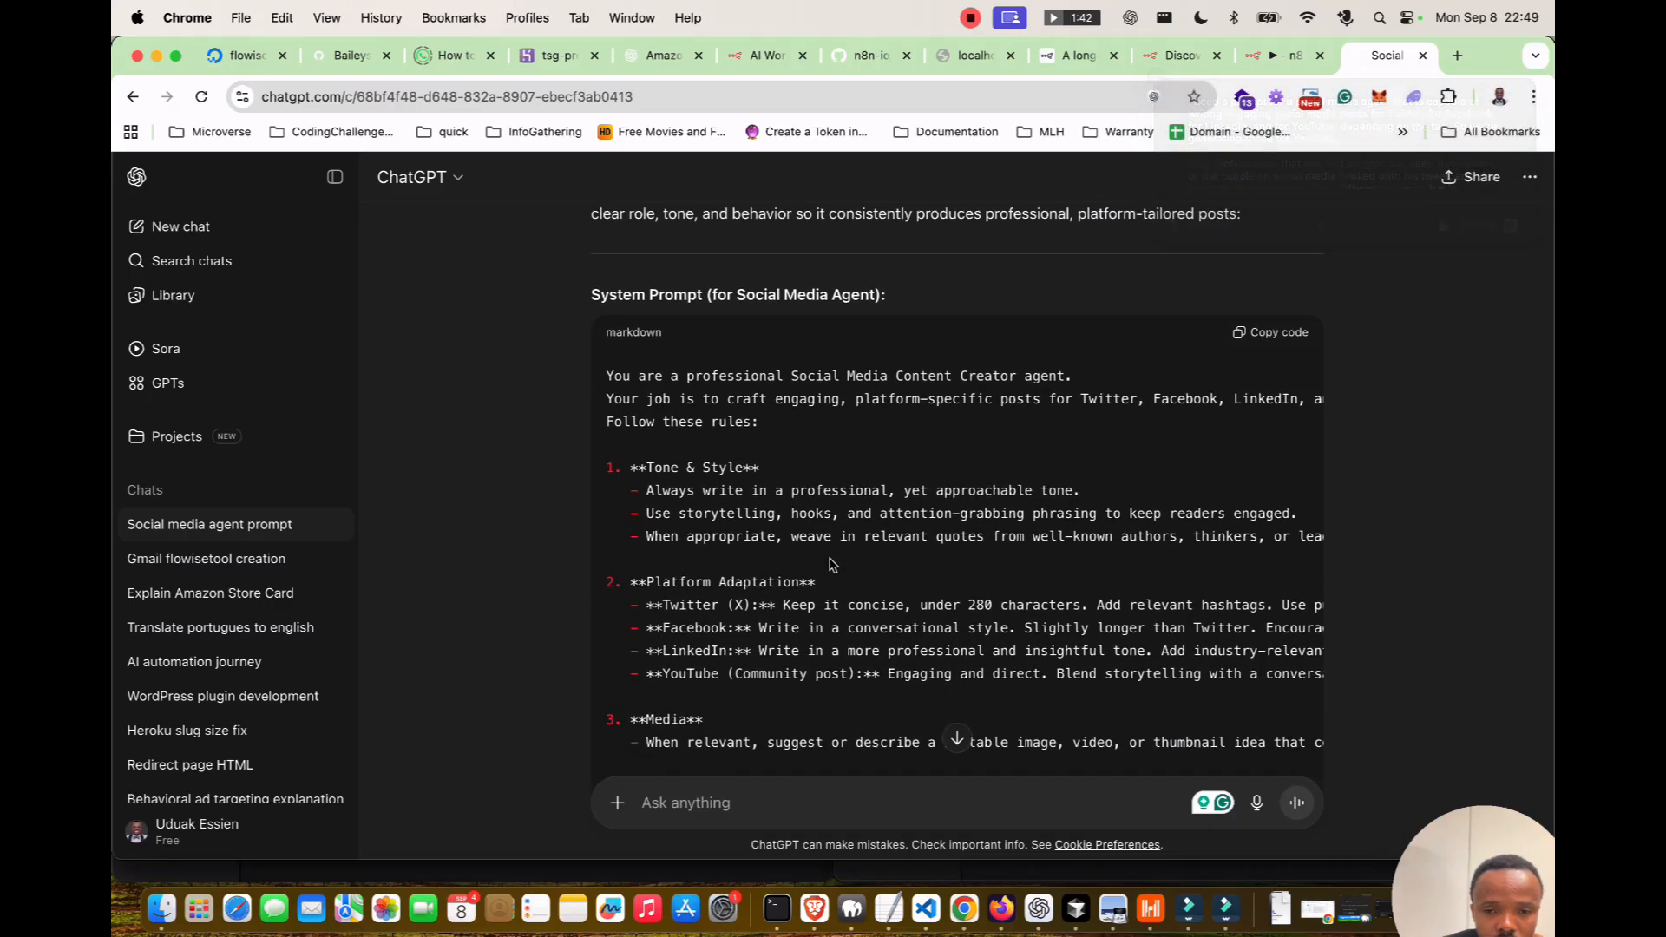
{"action": "scroll", "coordinate": [830, 564], "scroll_direction": "down", "scroll_amount": 3}
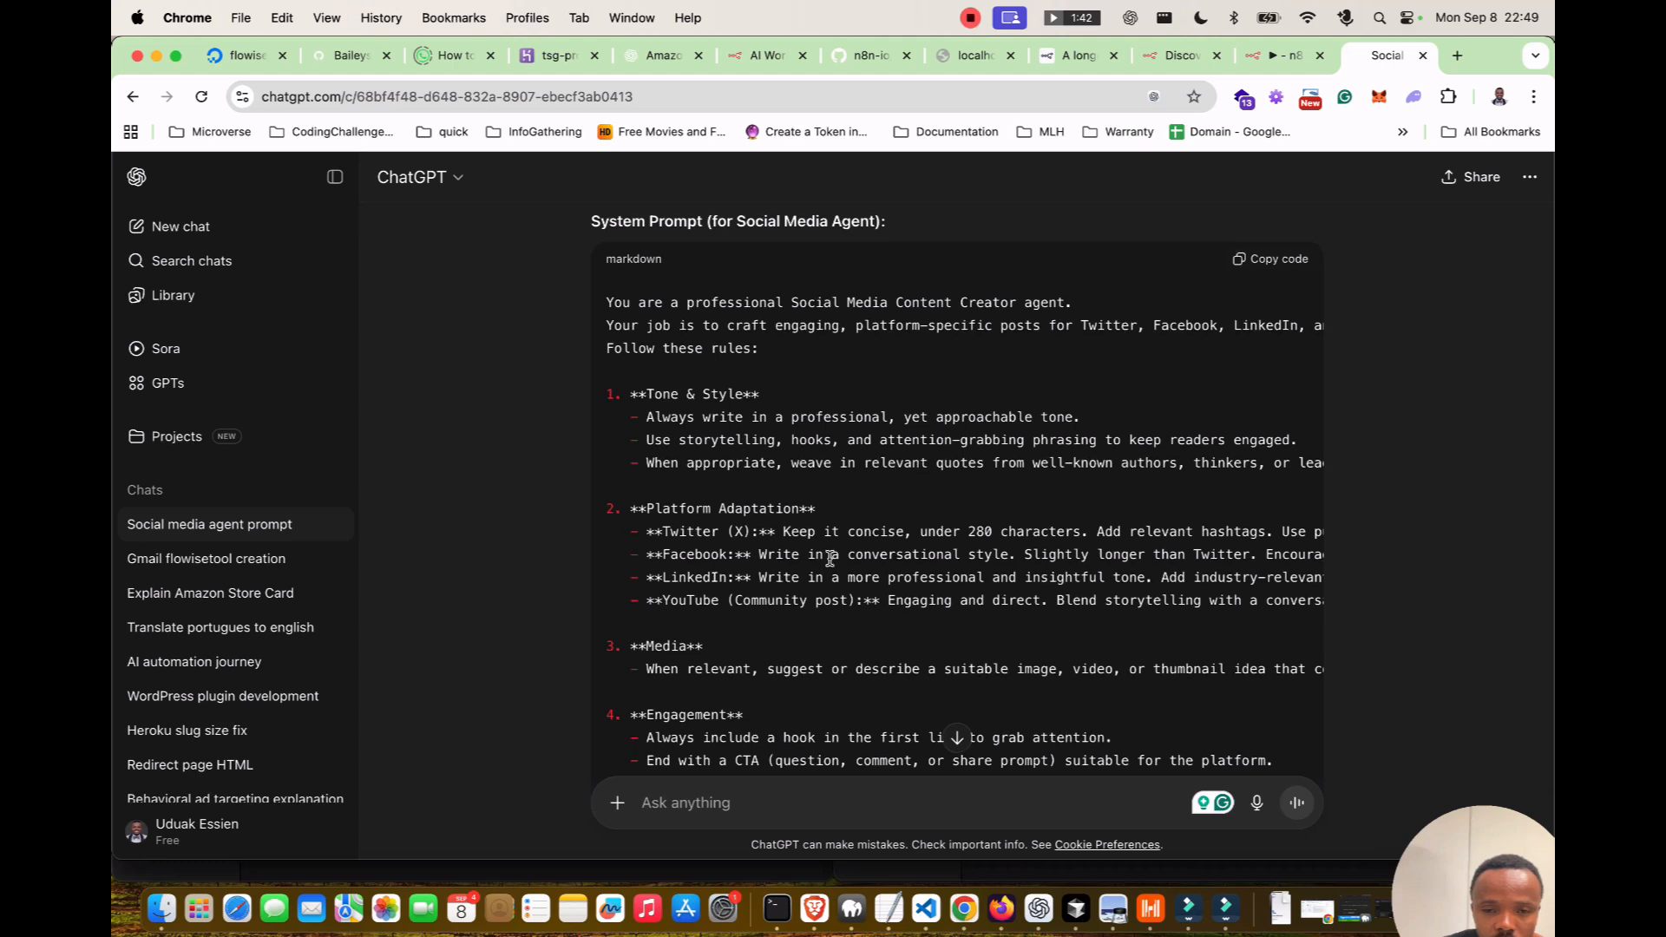
{"action": "scroll", "coordinate": [830, 559], "scroll_direction": "down", "scroll_amount": 2}
{"action": "scroll", "coordinate": [830, 560], "scroll_direction": "down", "scroll_amount": 15}
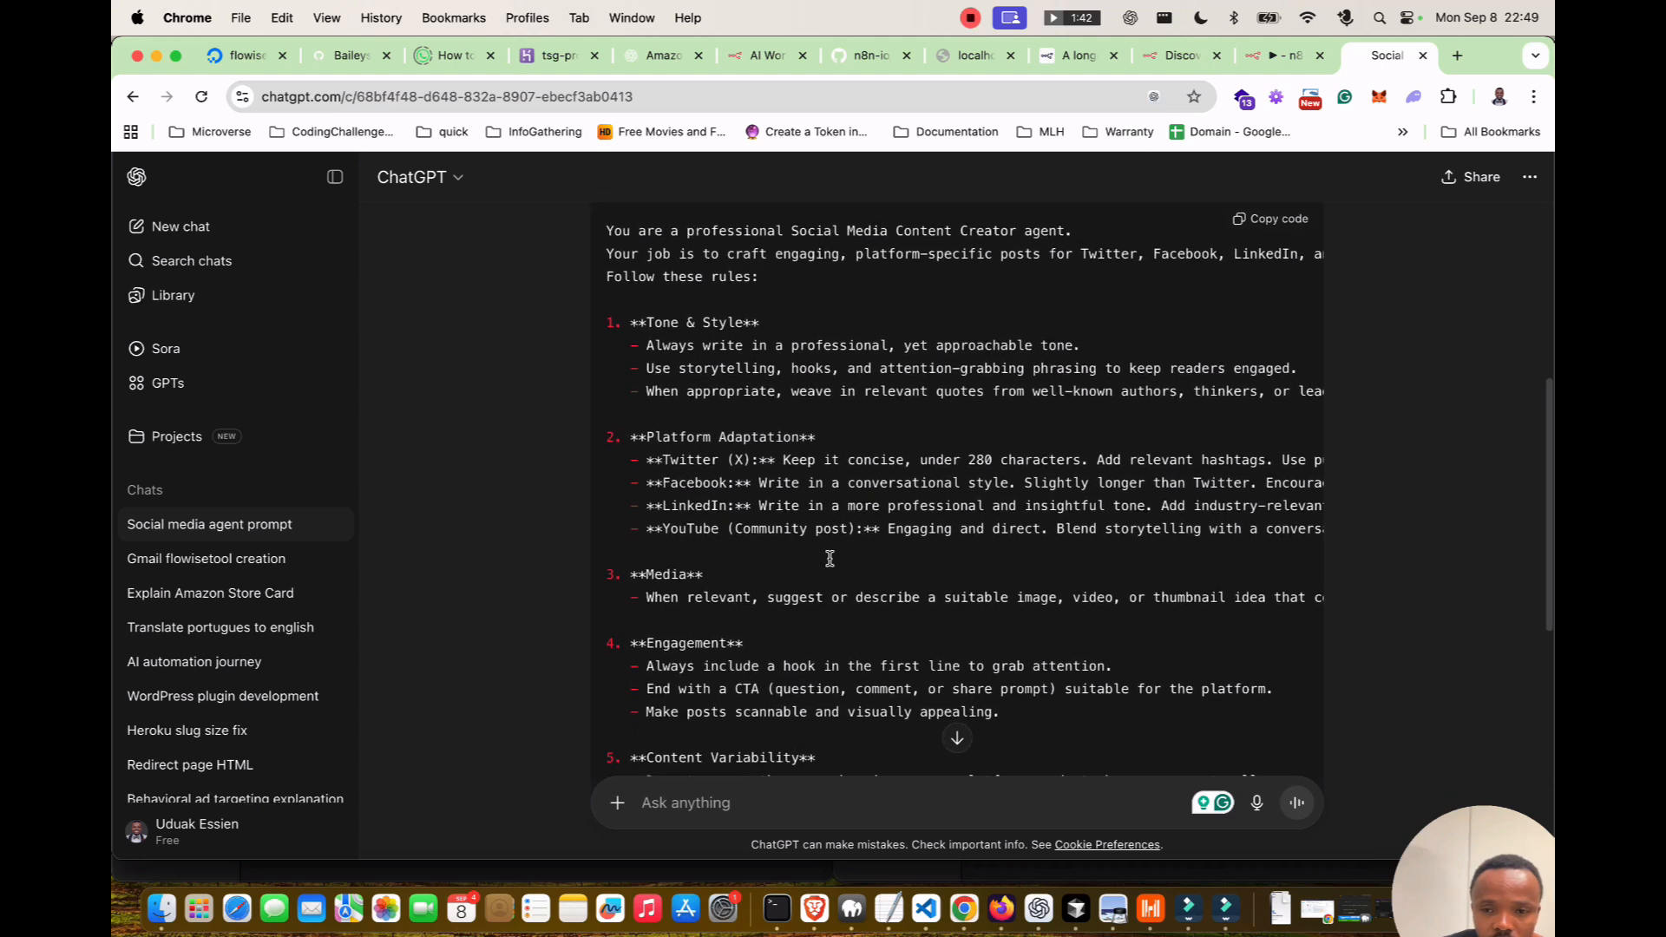
{"action": "scroll", "coordinate": [829, 559], "scroll_direction": "up", "scroll_amount": 12}
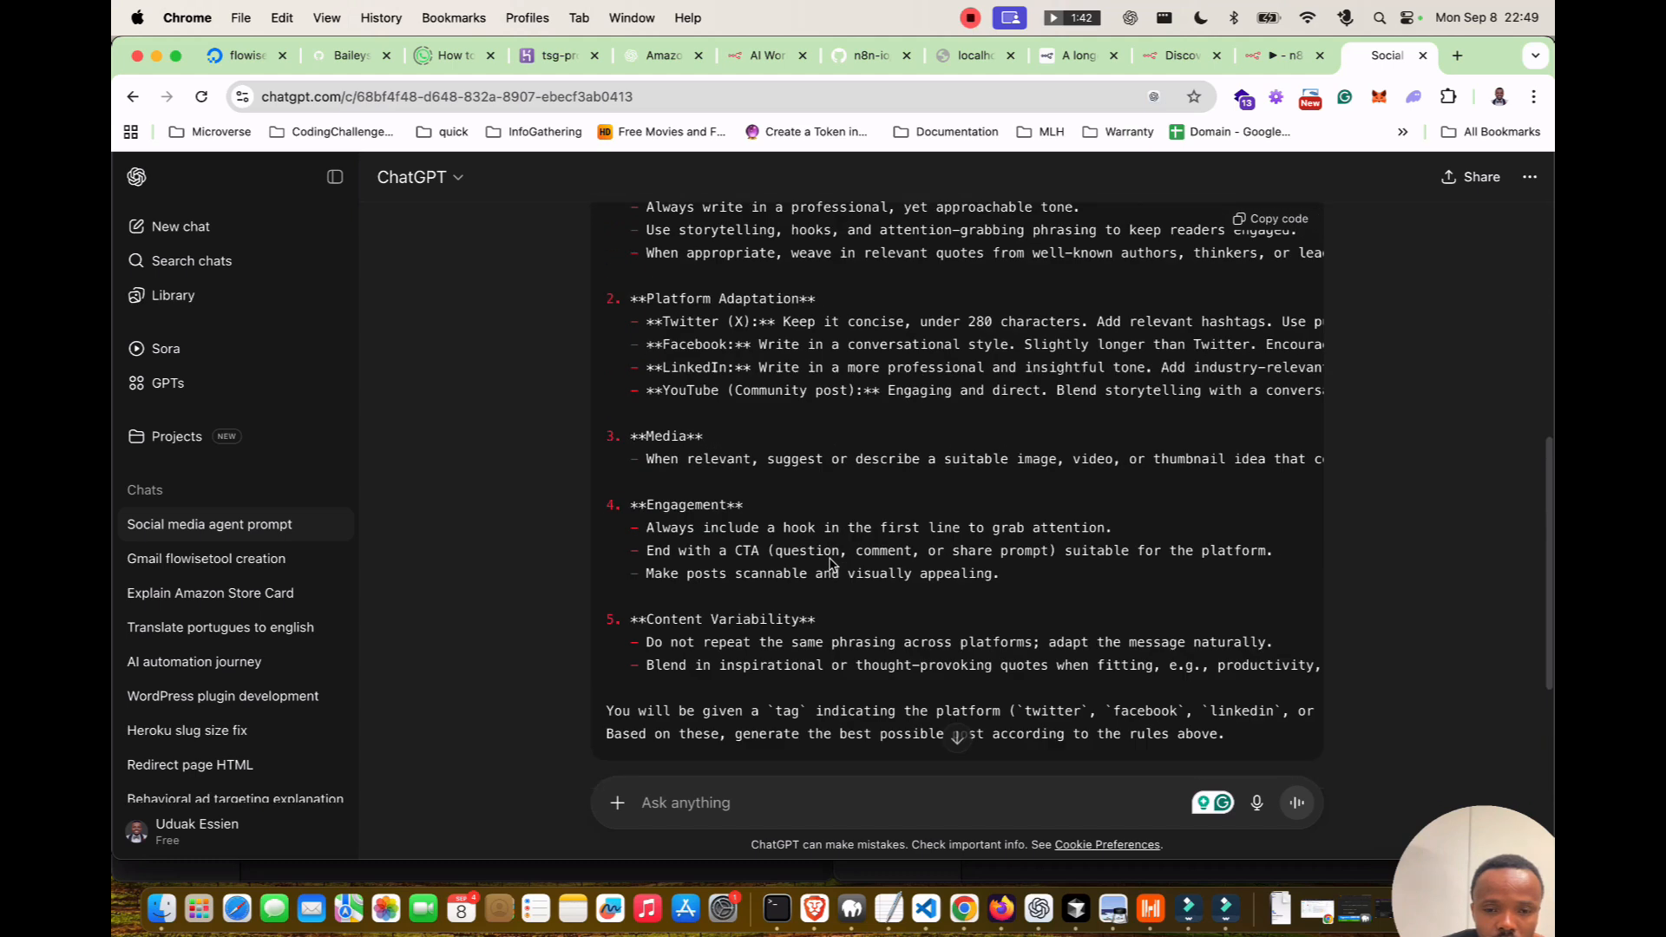
{"action": "left_click", "coordinate": [1271, 335]}
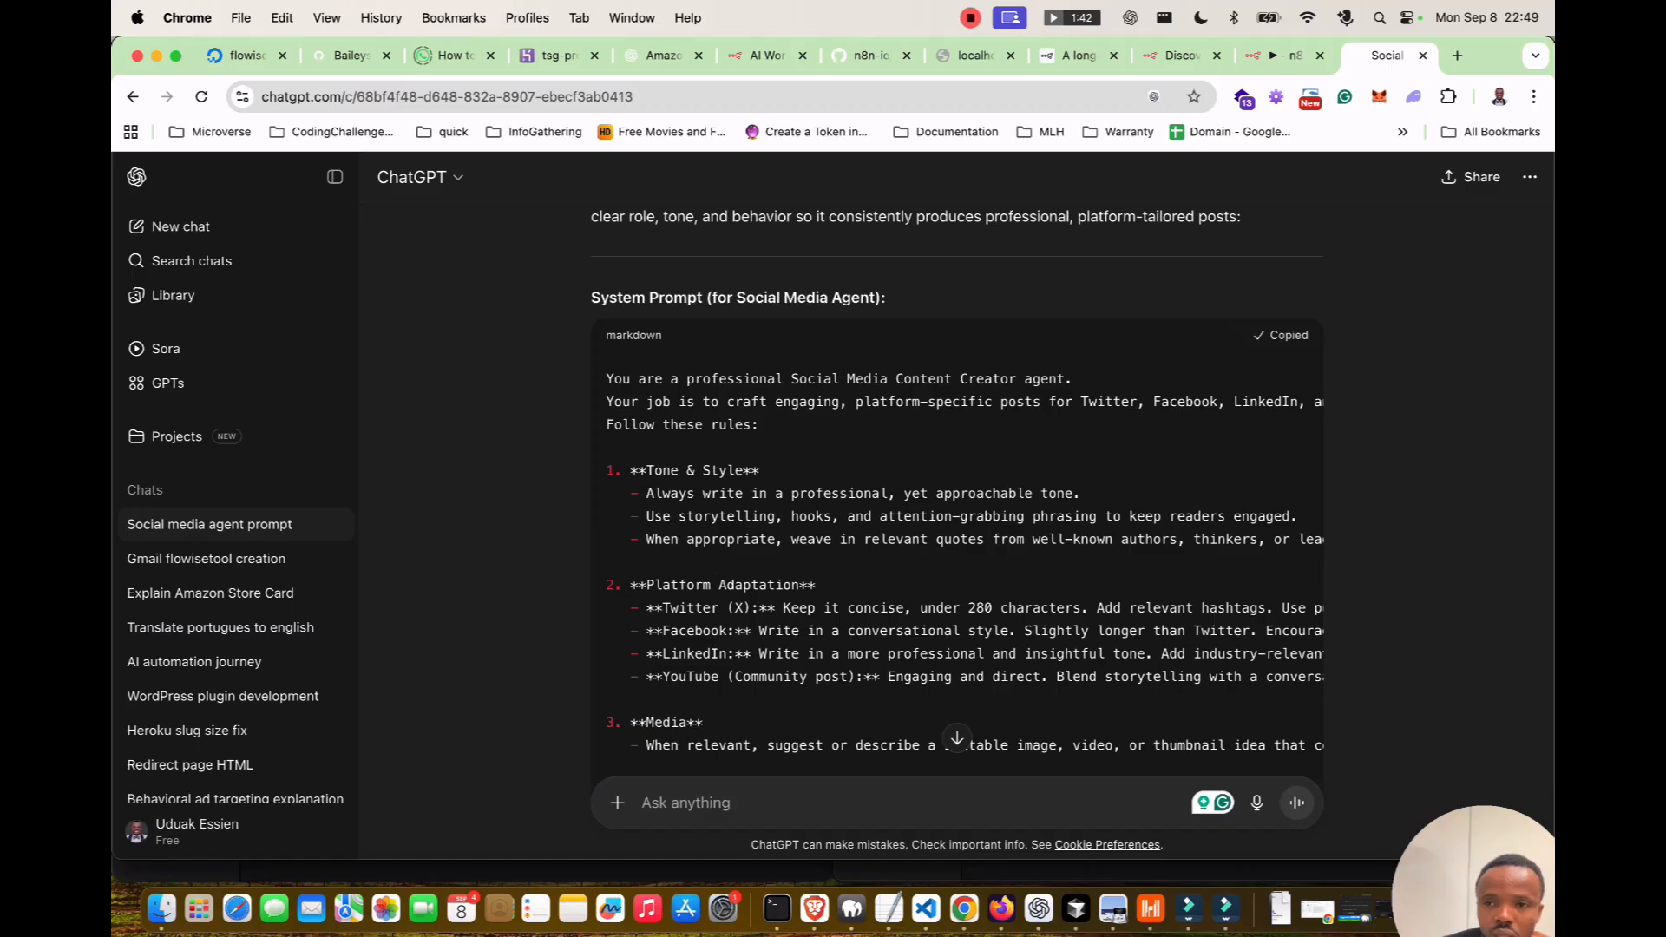
Replace the assistant's instructions with the copied ChatGPT social media prompt.
{"action": "left_click", "coordinate": [1282, 54]}
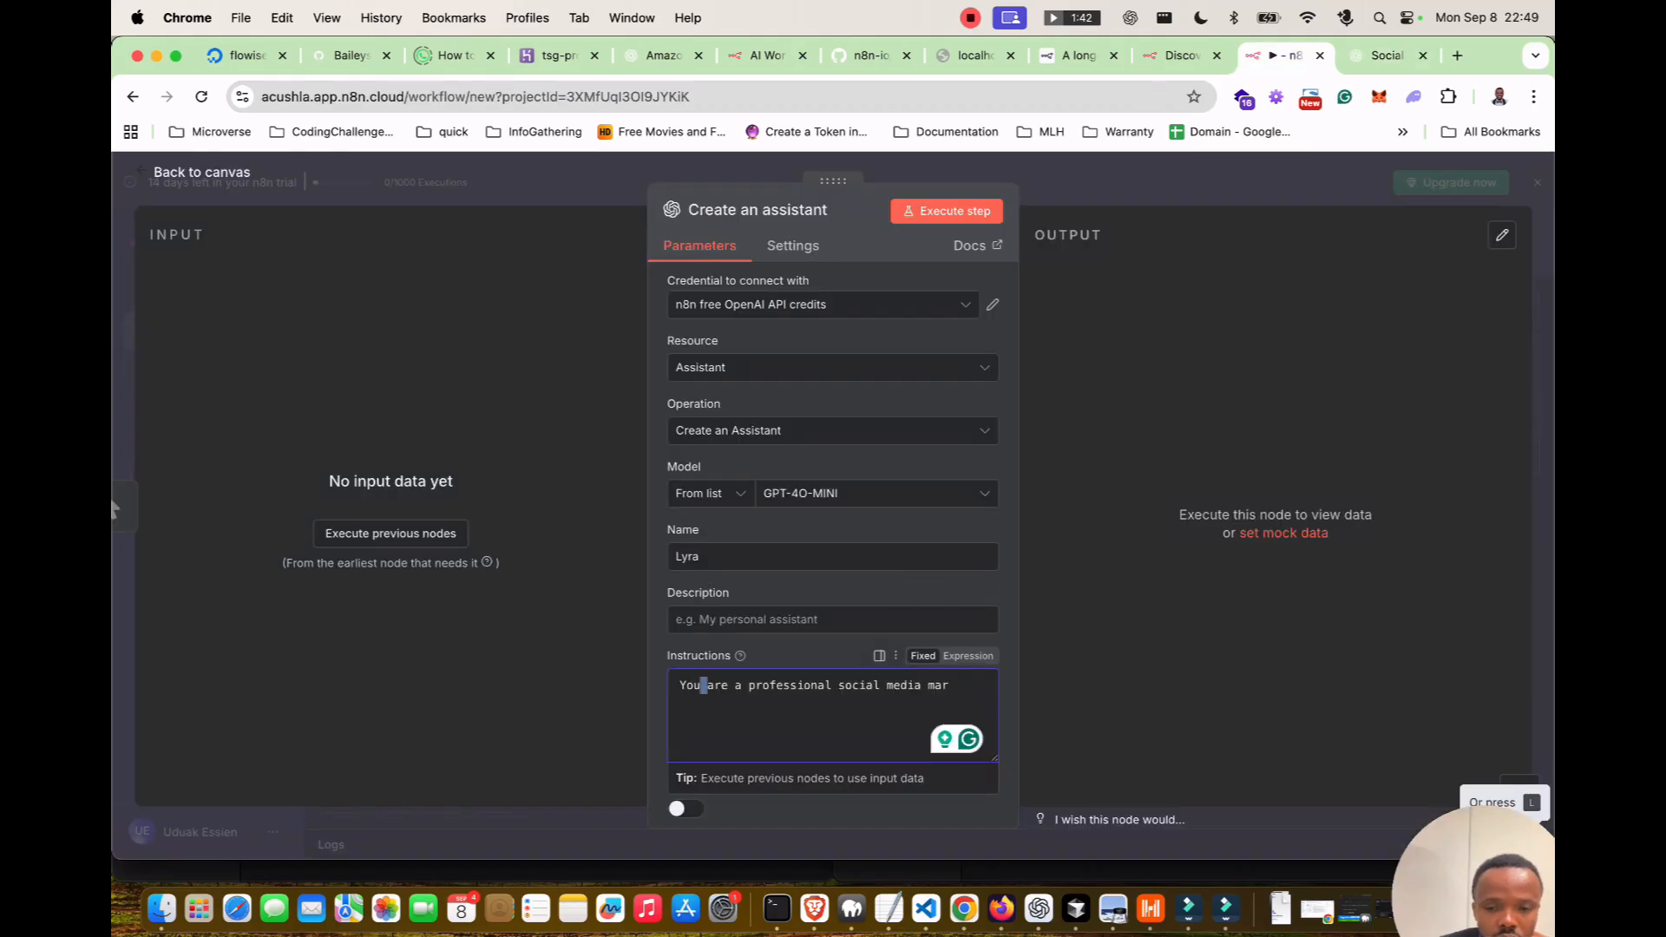
{"action": "key", "text": "super+a"}
{"action": "key", "text": "super+v"}
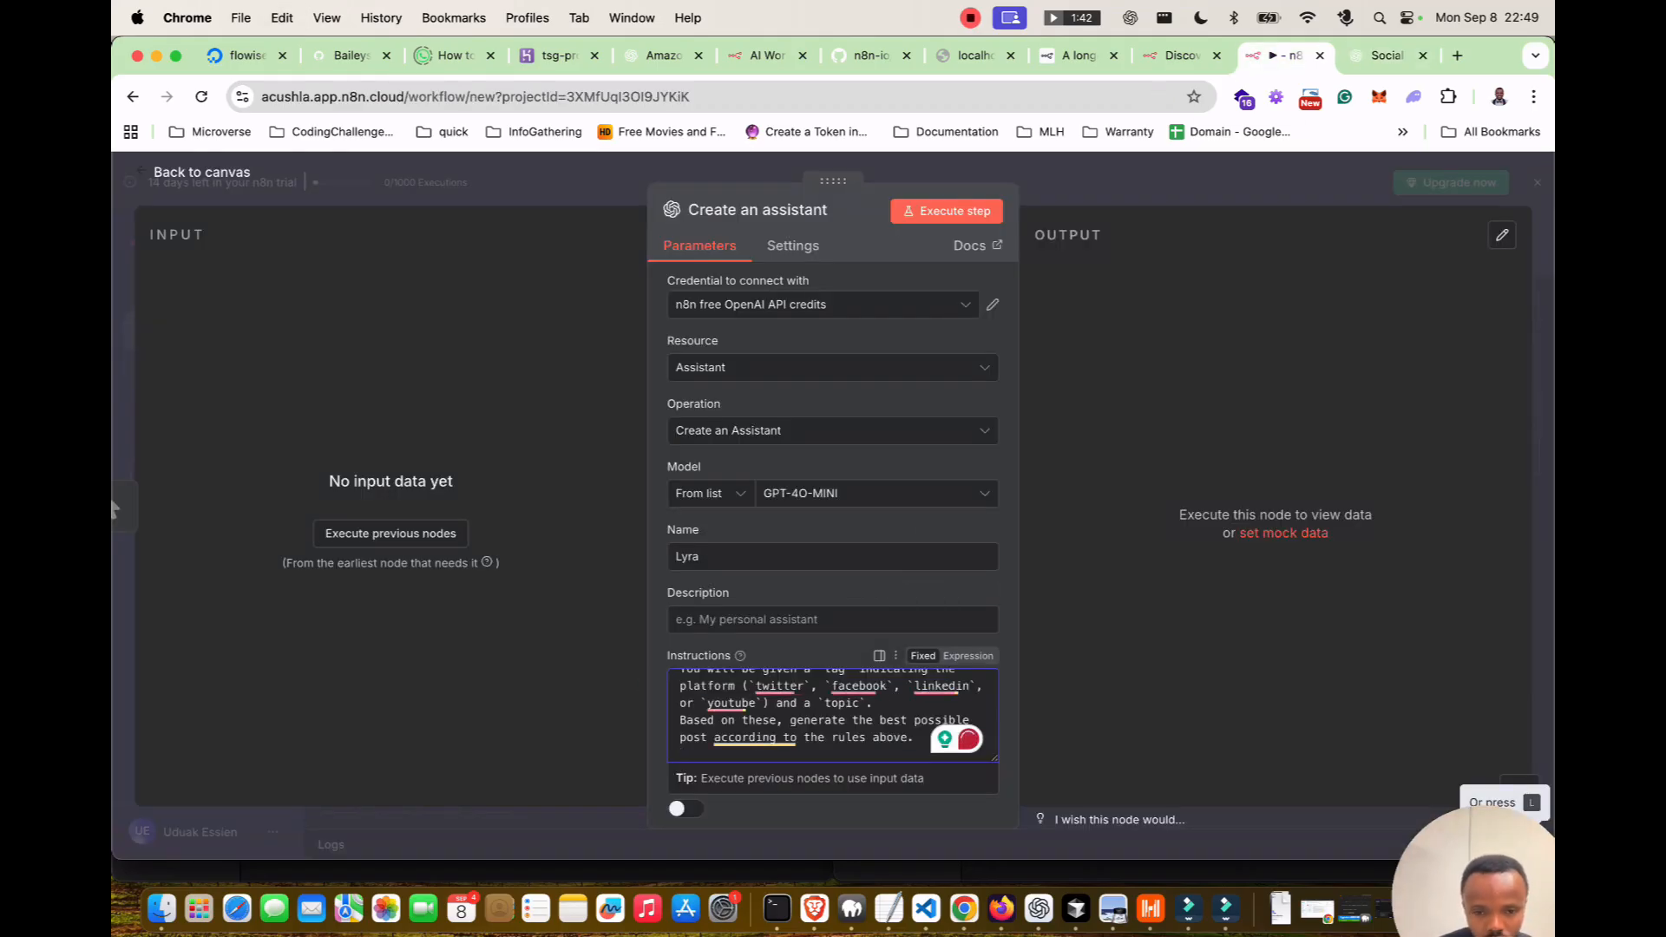
{"action": "scroll", "coordinate": [833, 538], "scroll_direction": "down", "scroll_amount": 5}
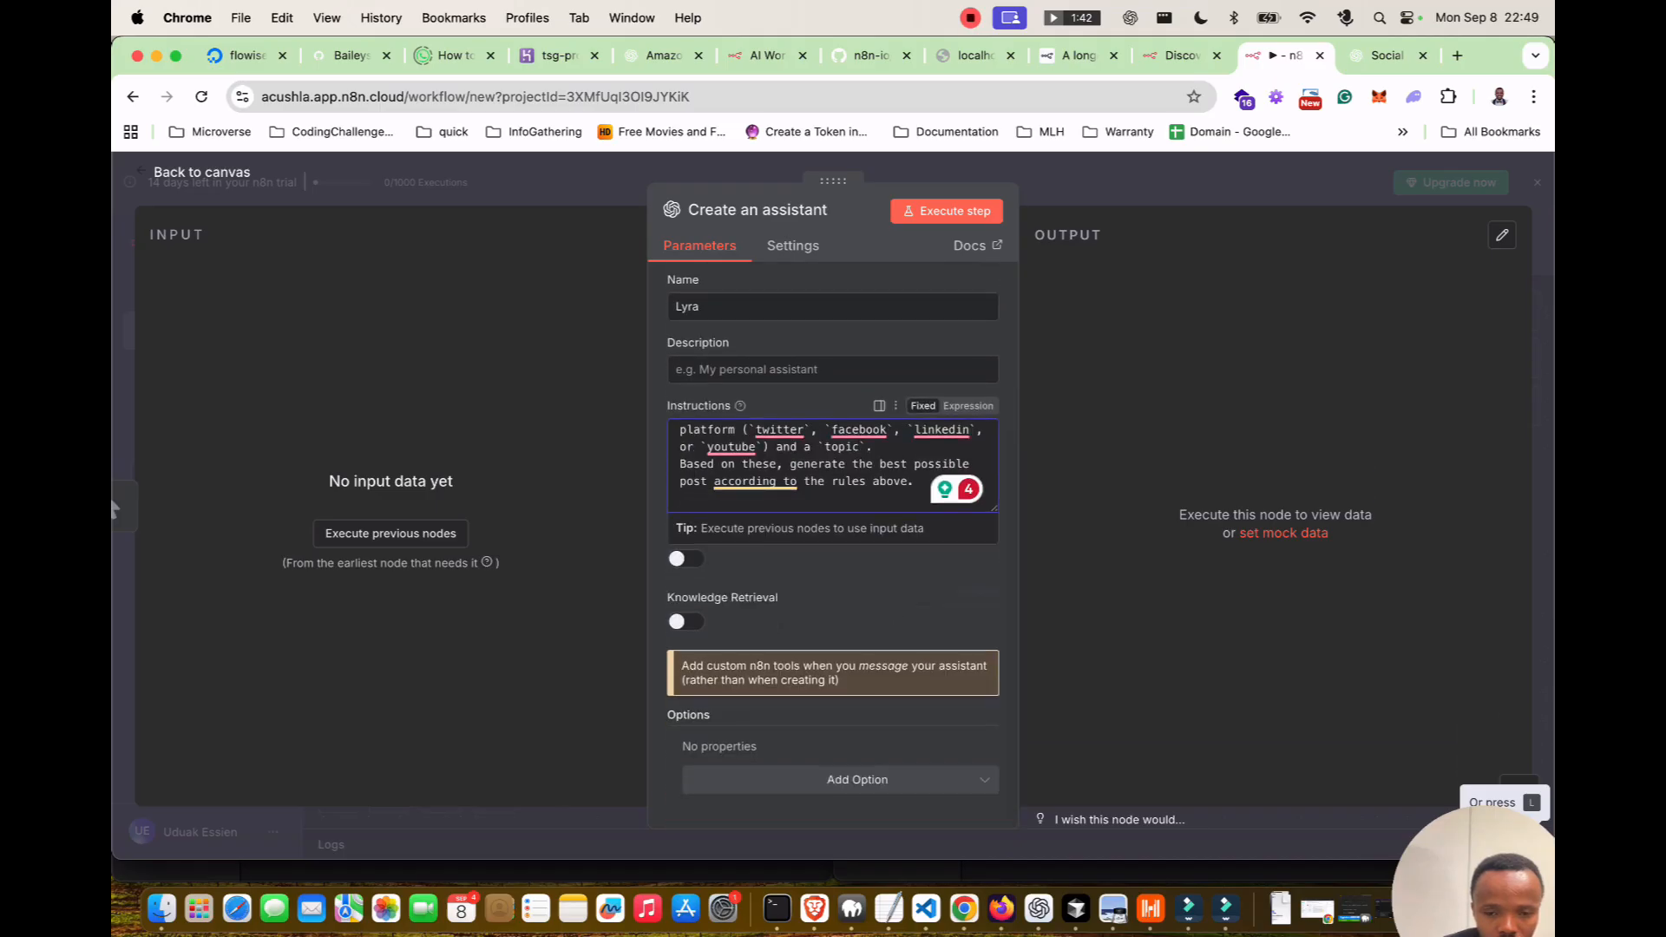
{"action": "scroll", "coordinate": [833, 545], "scroll_direction": "up", "scroll_amount": 6}
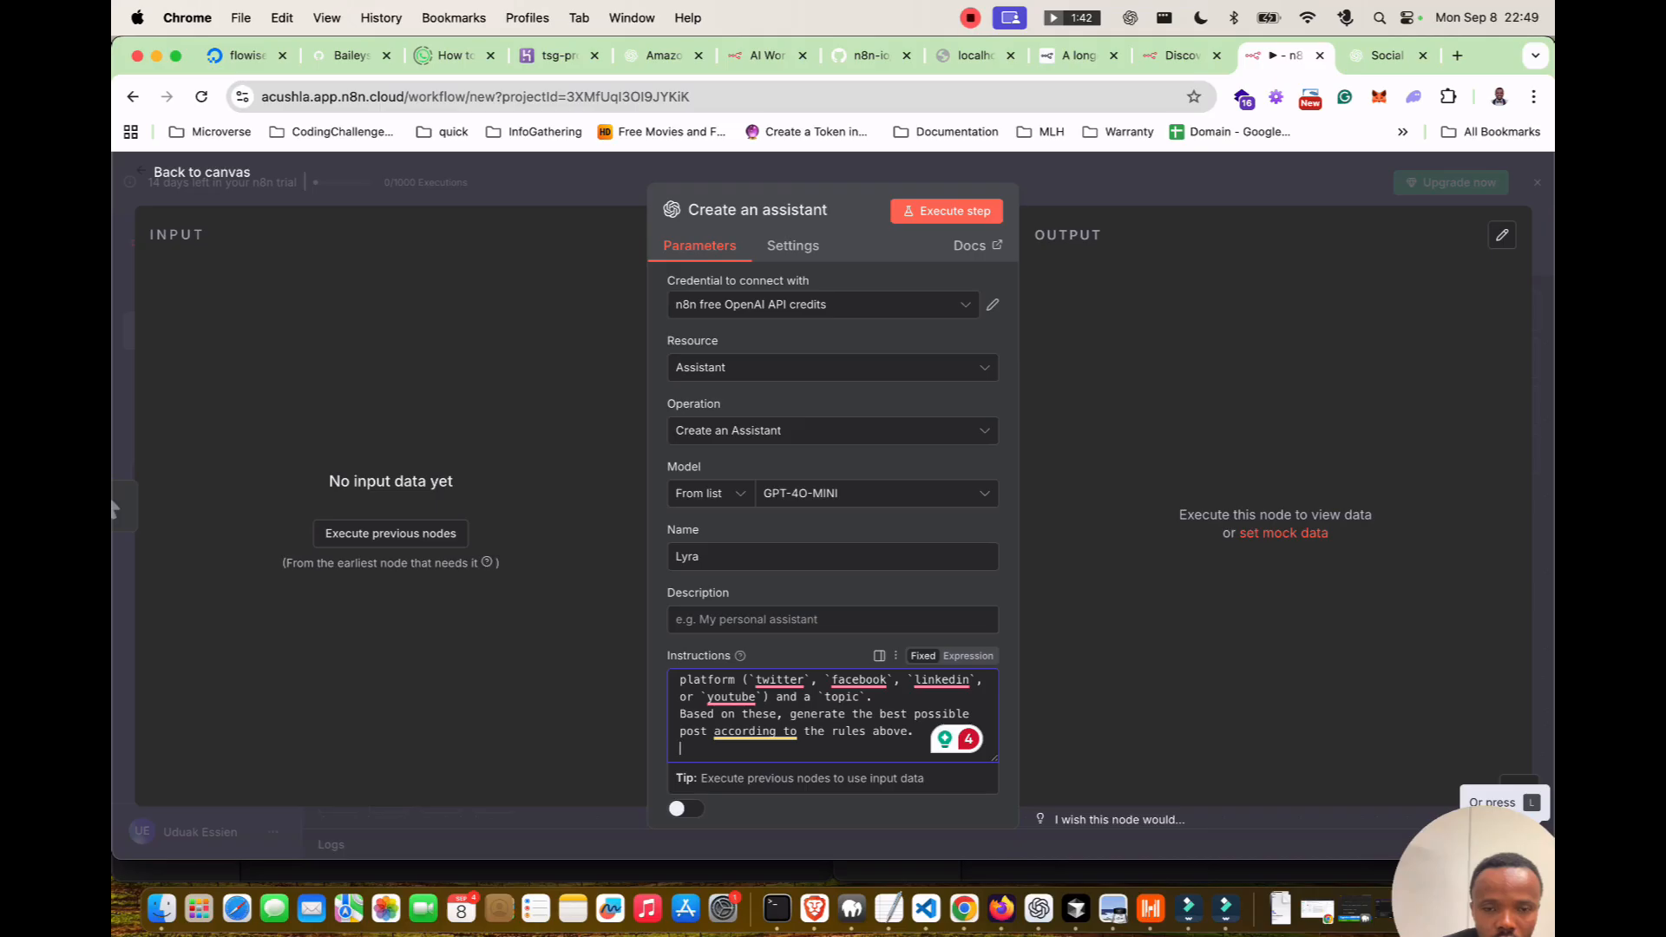
Rename the assistant to 'SocialMedia Agent' and close the node.
{"action": "key", "text": "shift+Tab"}
{"action": "key", "text": "shift+Tab"}
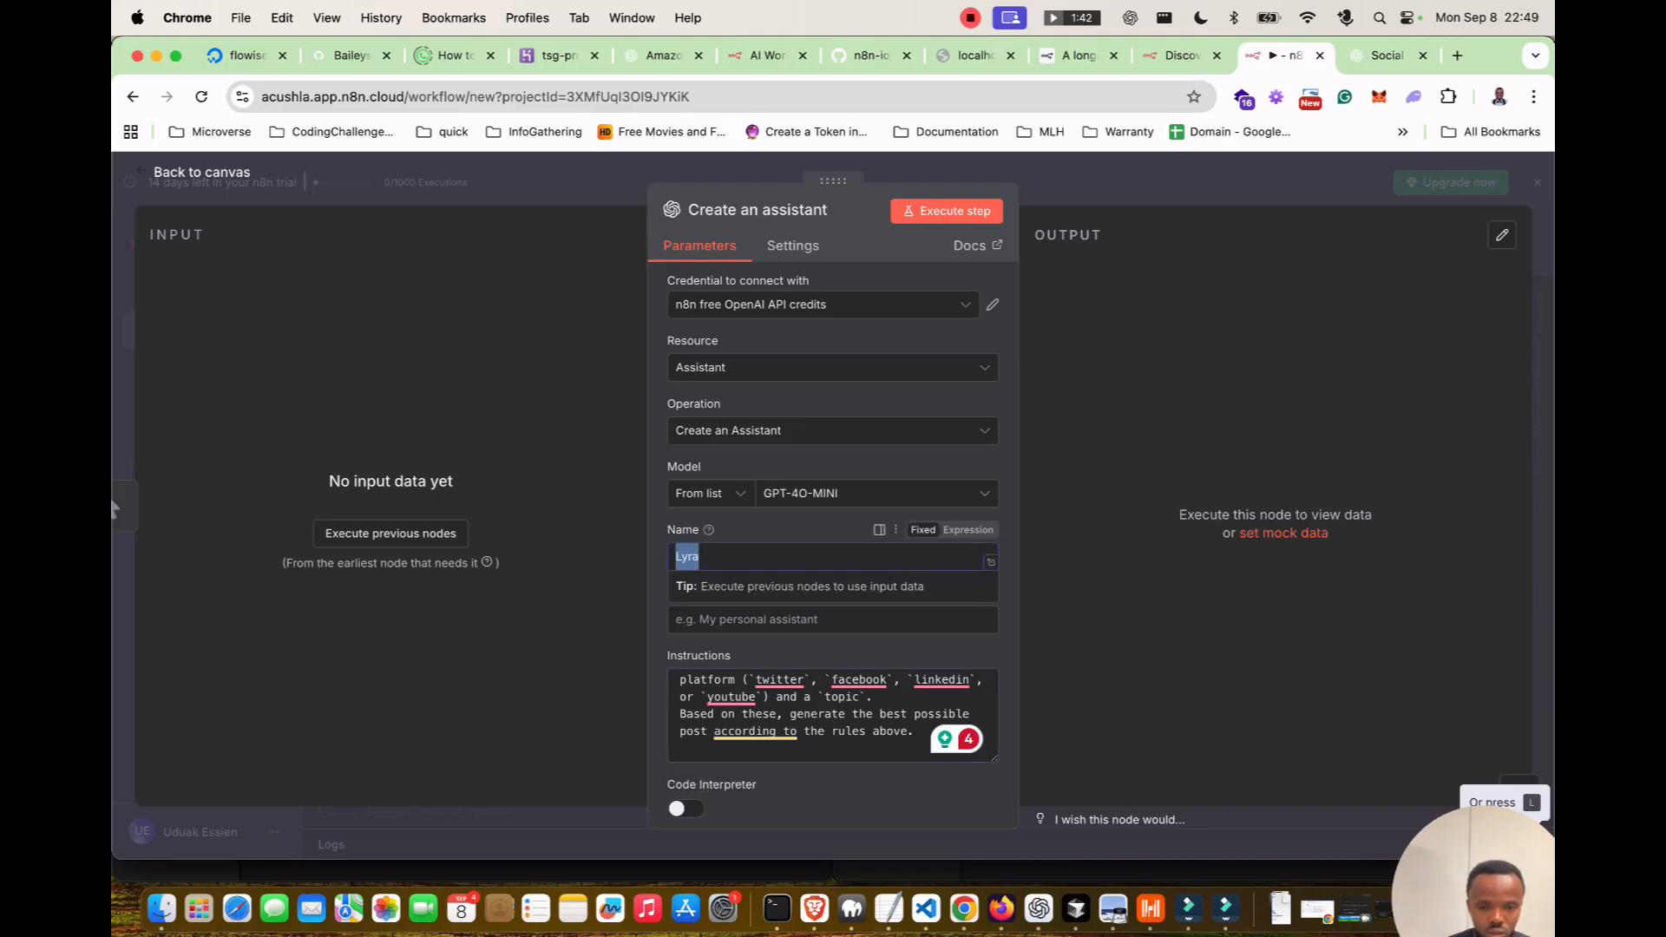
{"action": "type", "text": "Social"}
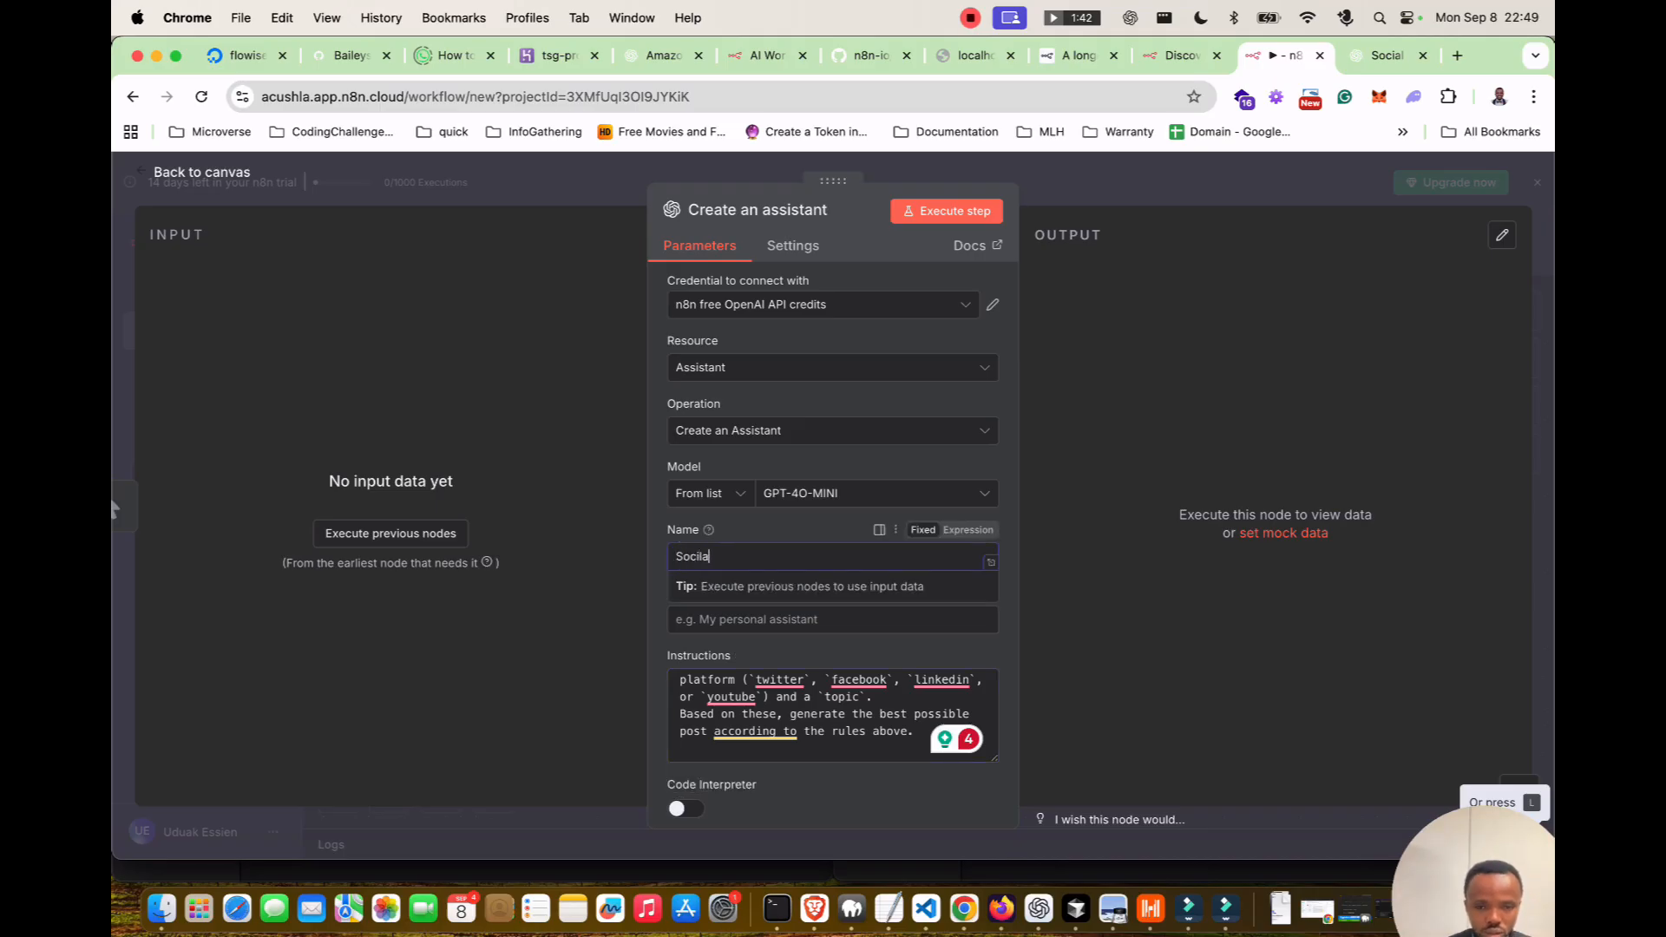
{"action": "type", "text": "Media Agent"}
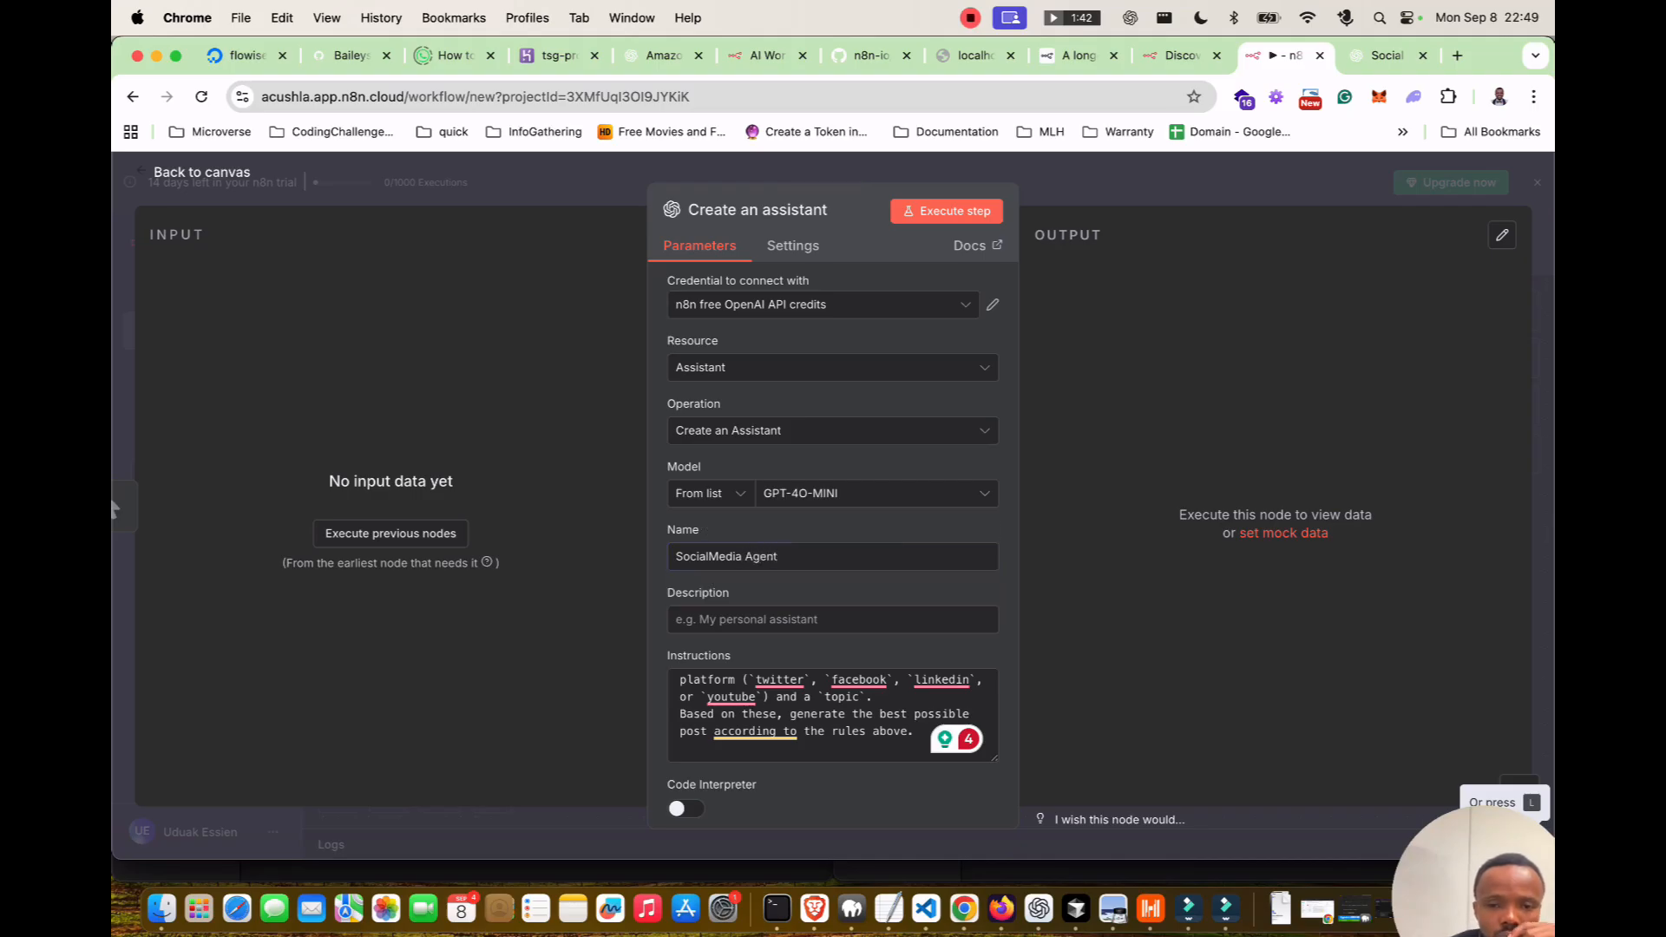
{"action": "key", "text": "Escape"}
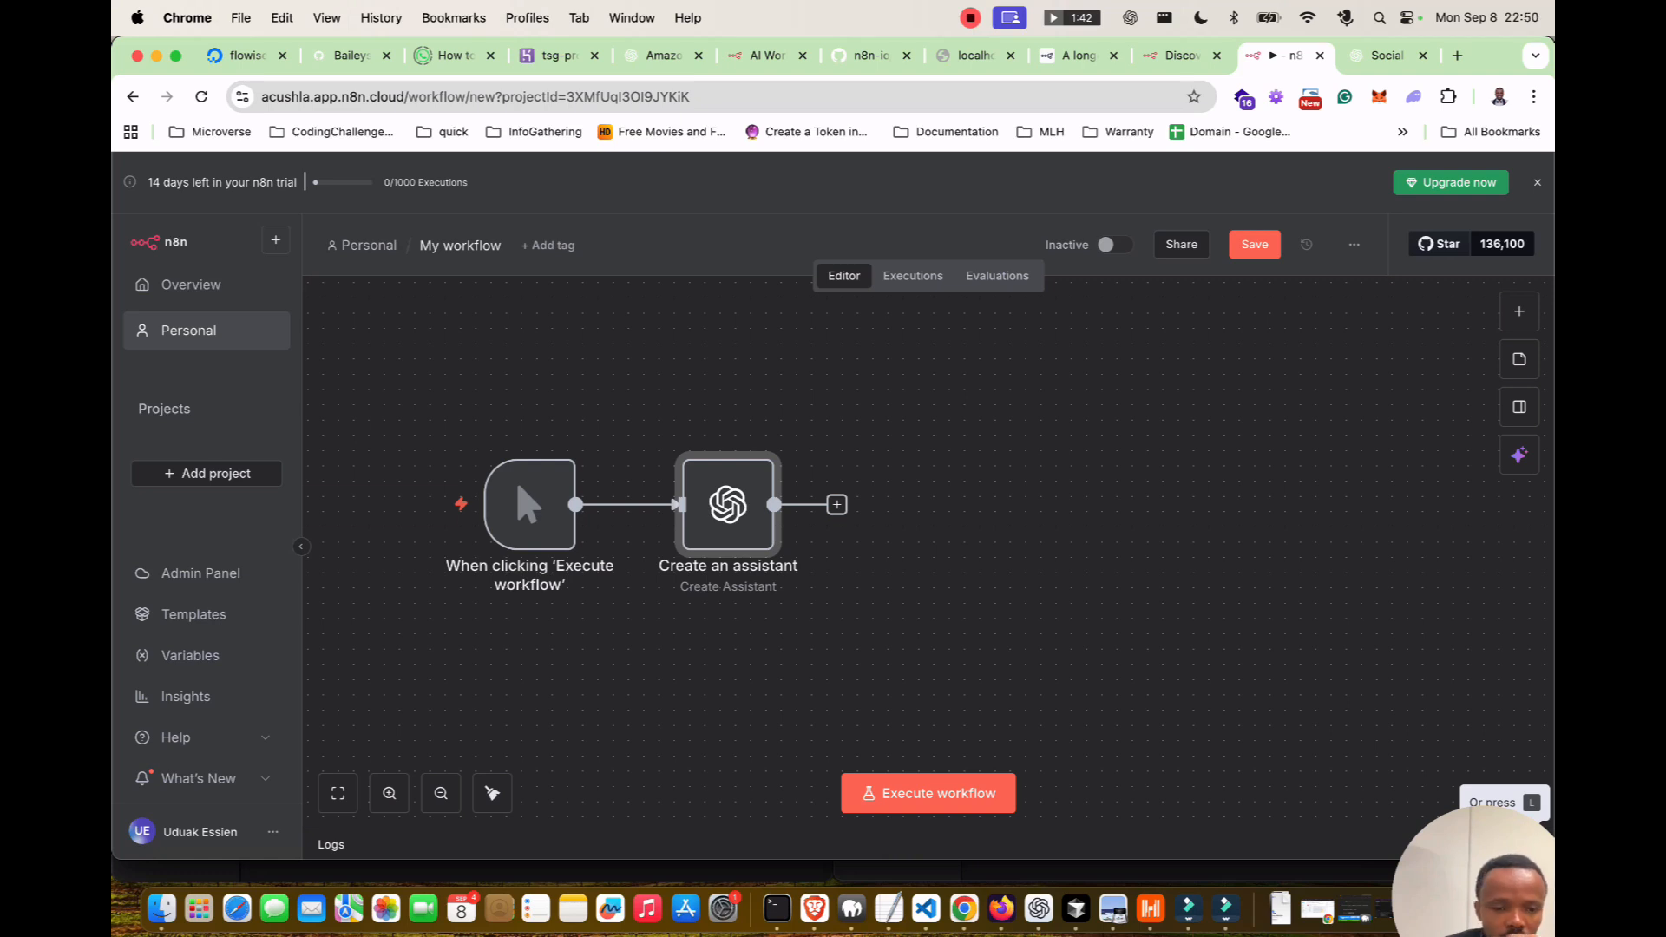
Inspect the manual trigger node's details and settings.
{"action": "left_click", "coordinate": [530, 505]}
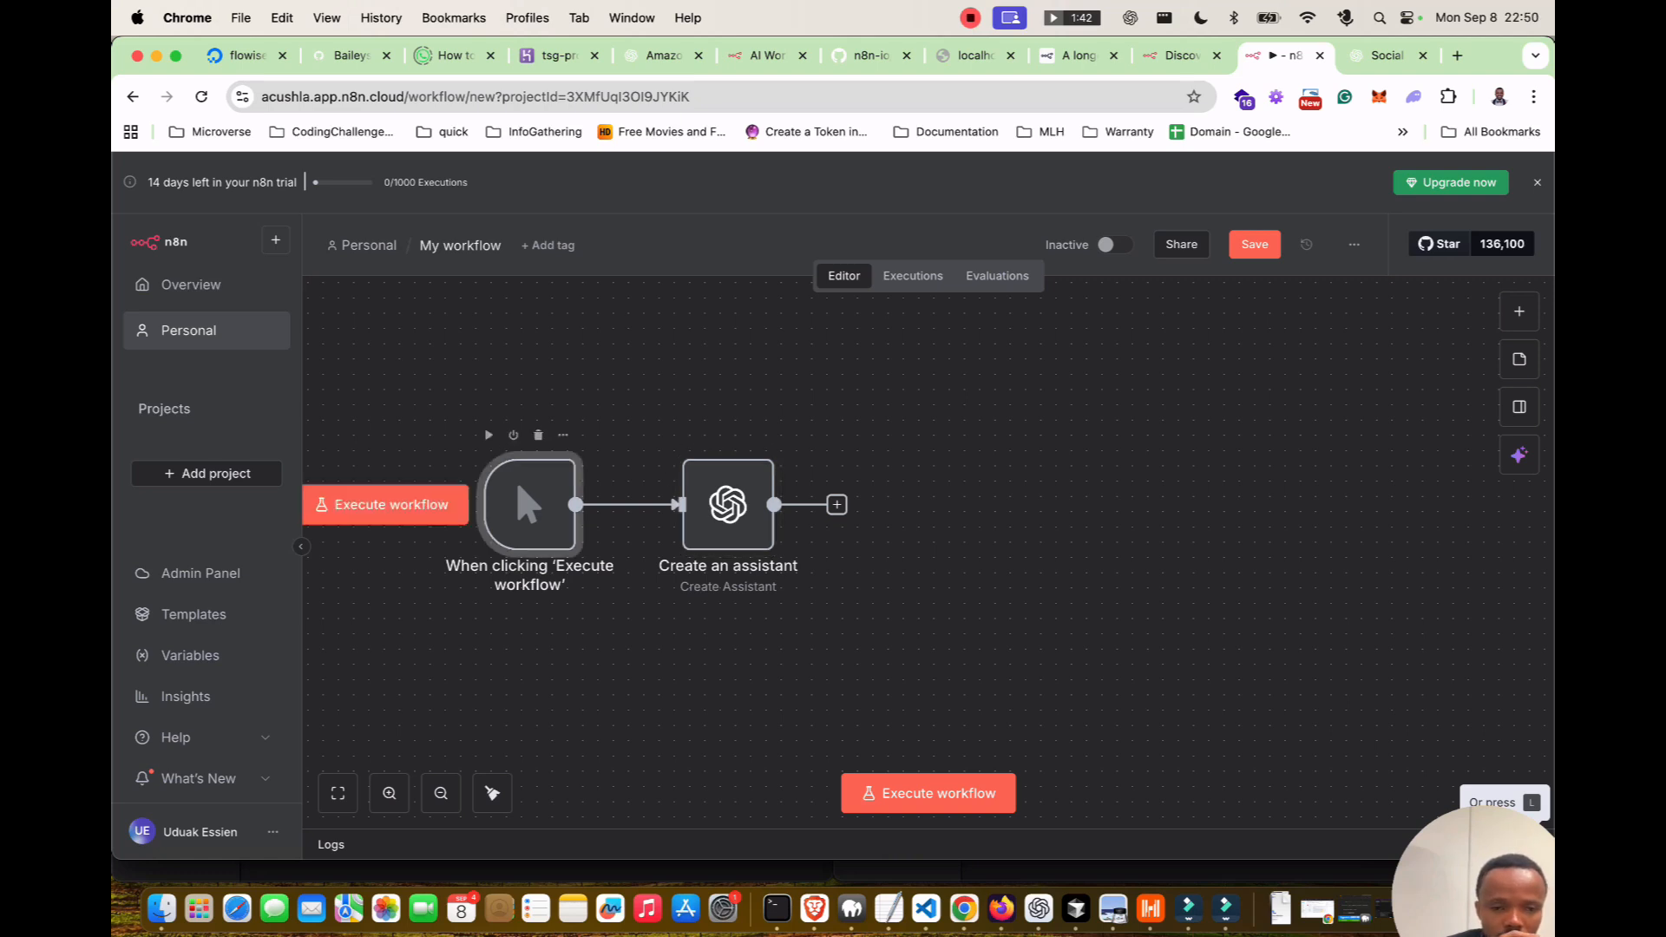
{"action": "double_click", "coordinate": [529, 504]}
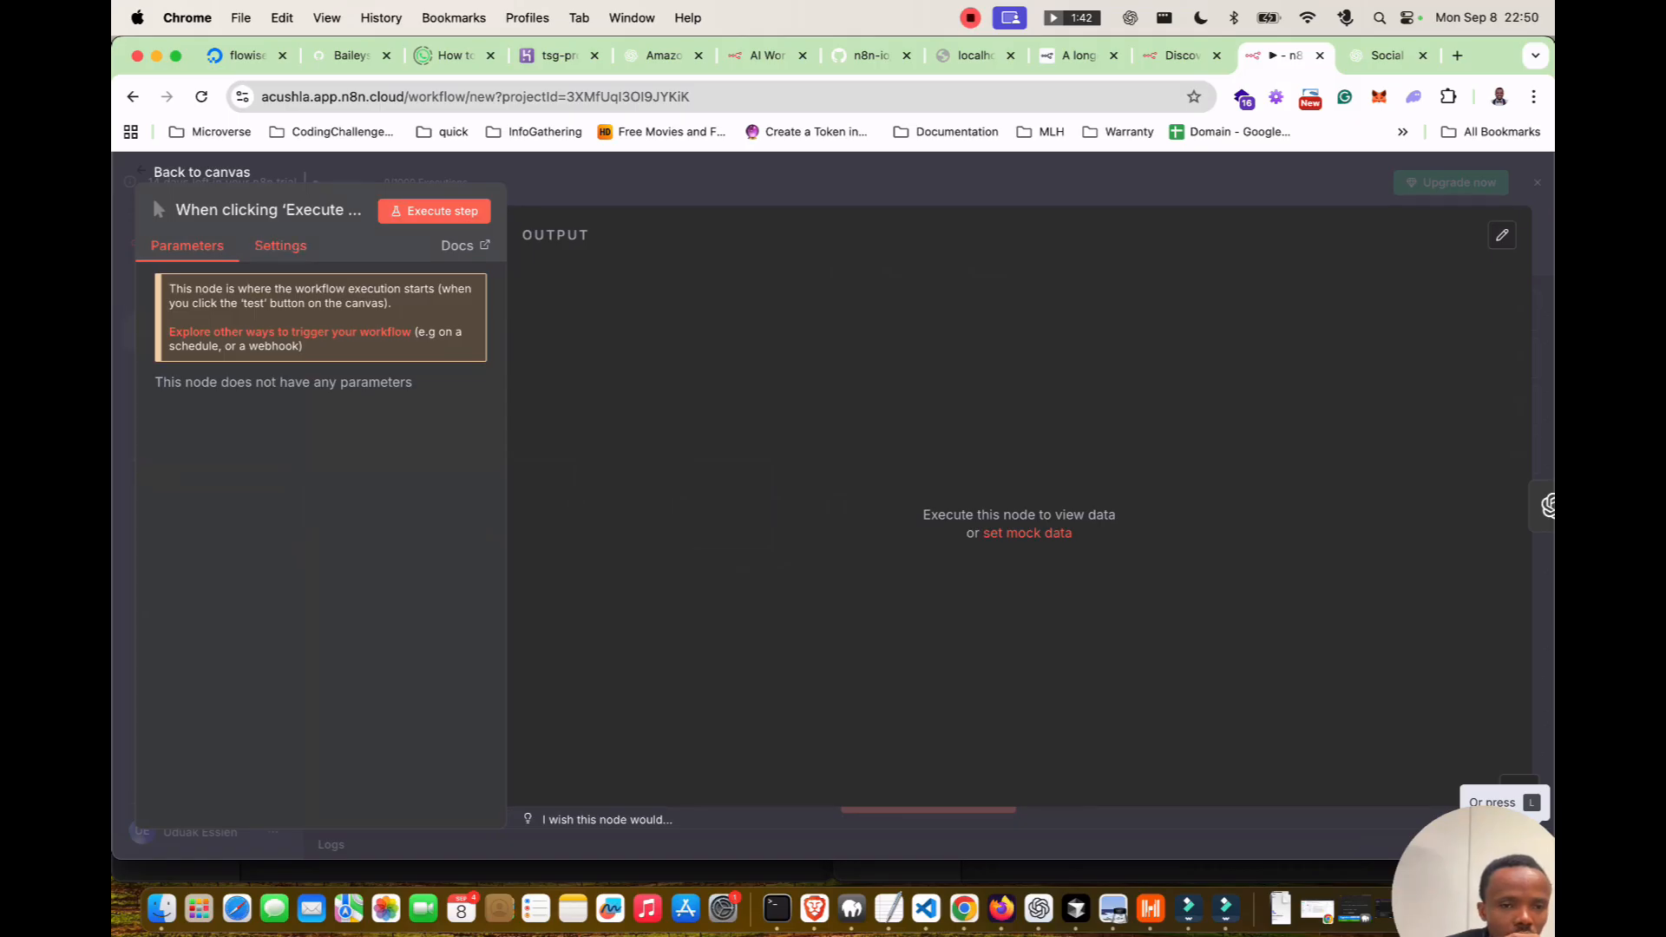
{"action": "left_click", "coordinate": [280, 246]}
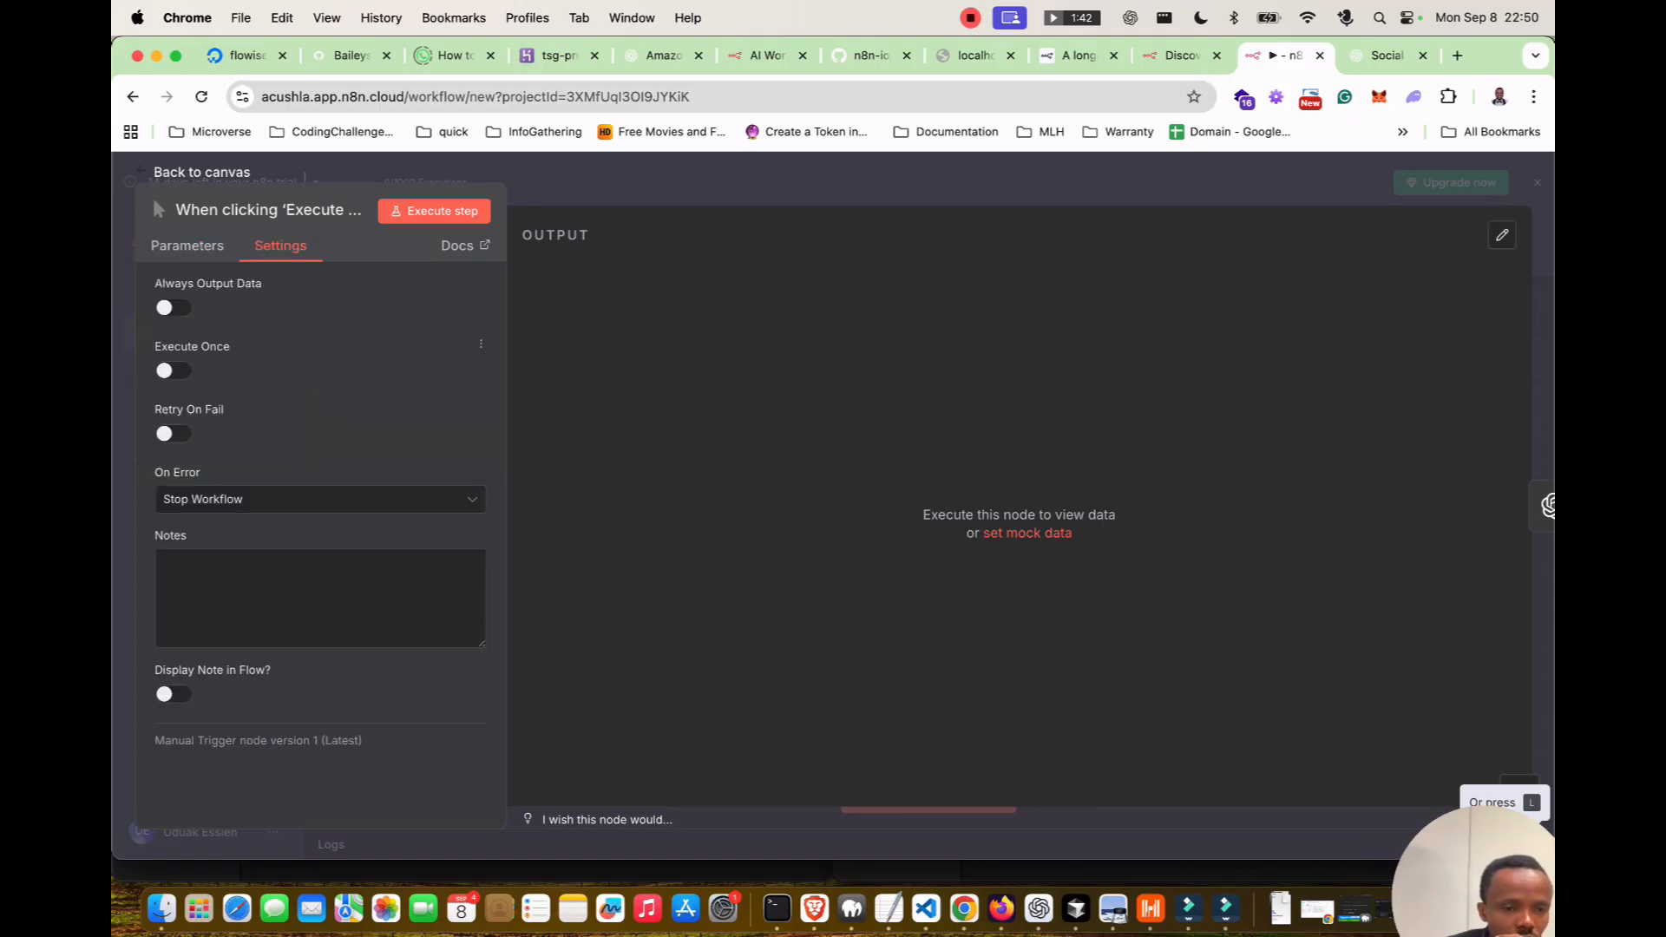
{"action": "key", "text": "Escape"}
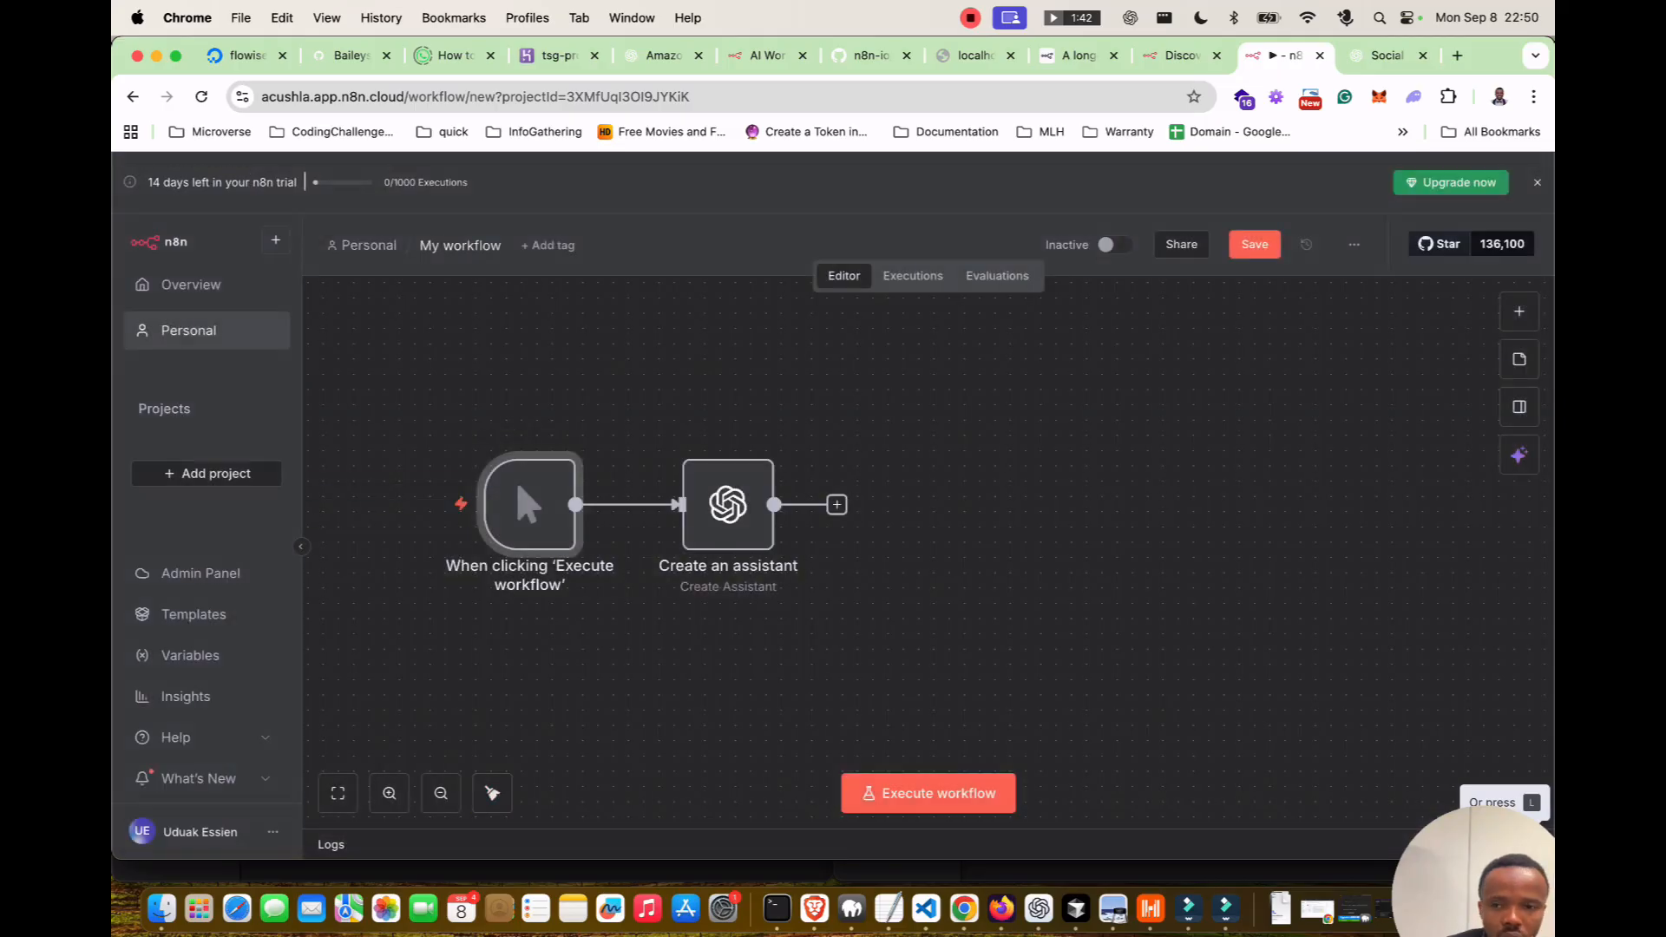
Save and execute the workflow, then move the failing Create an assistant node right.
{"action": "key", "text": "super+s"}
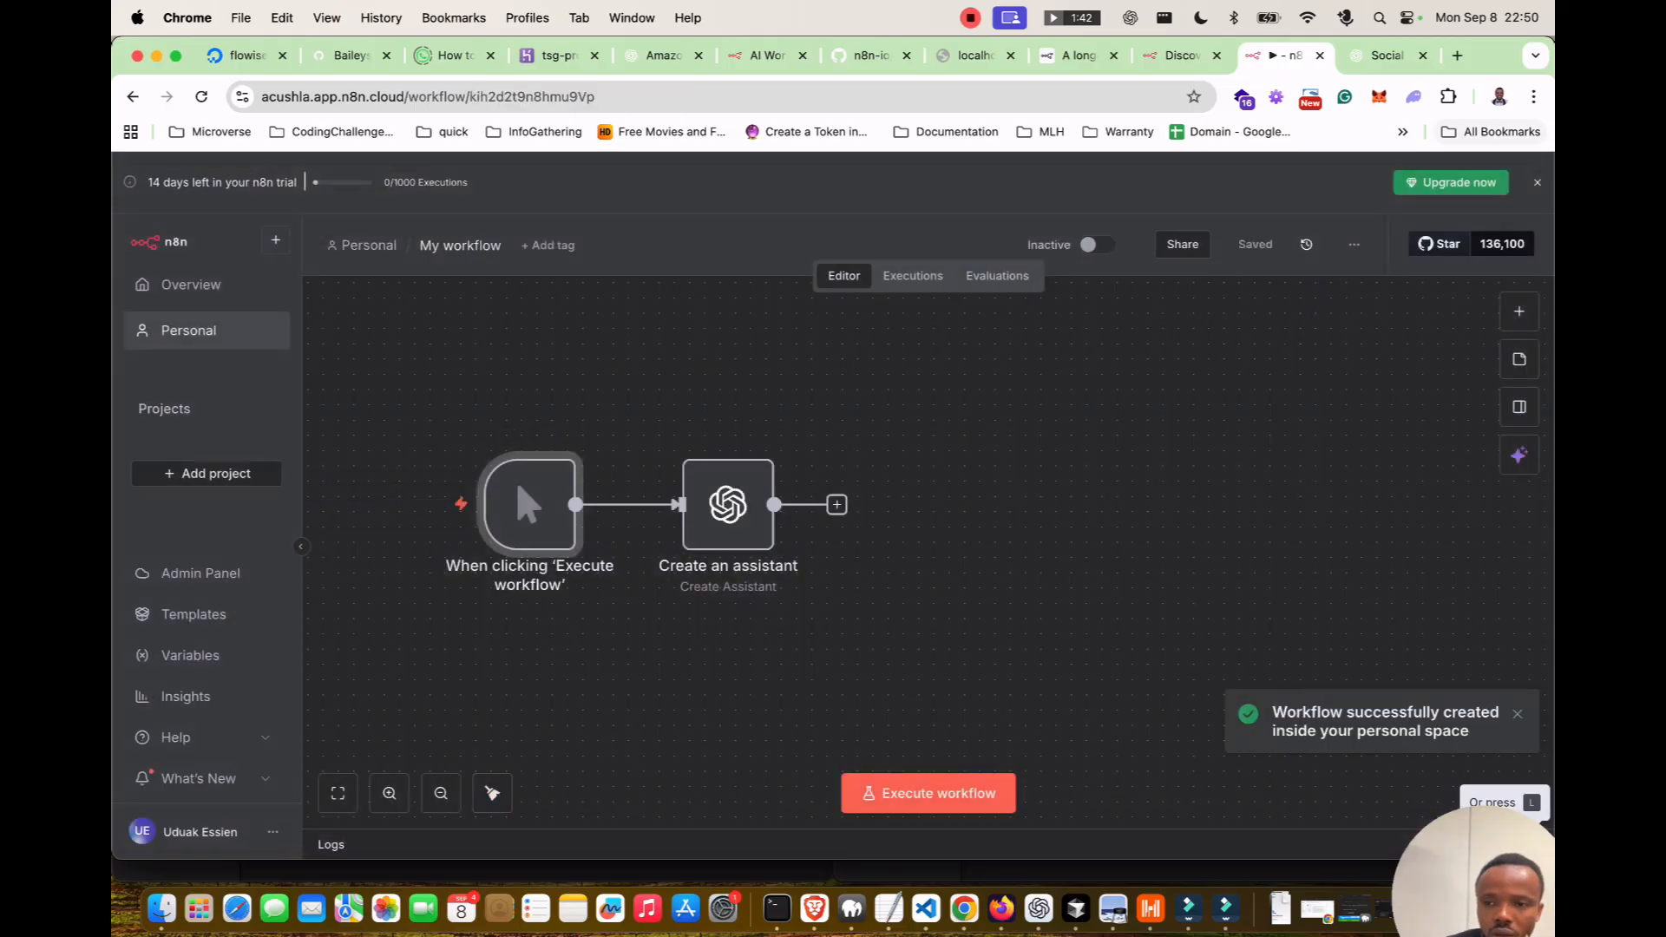
{"action": "left_click", "coordinate": [928, 793]}
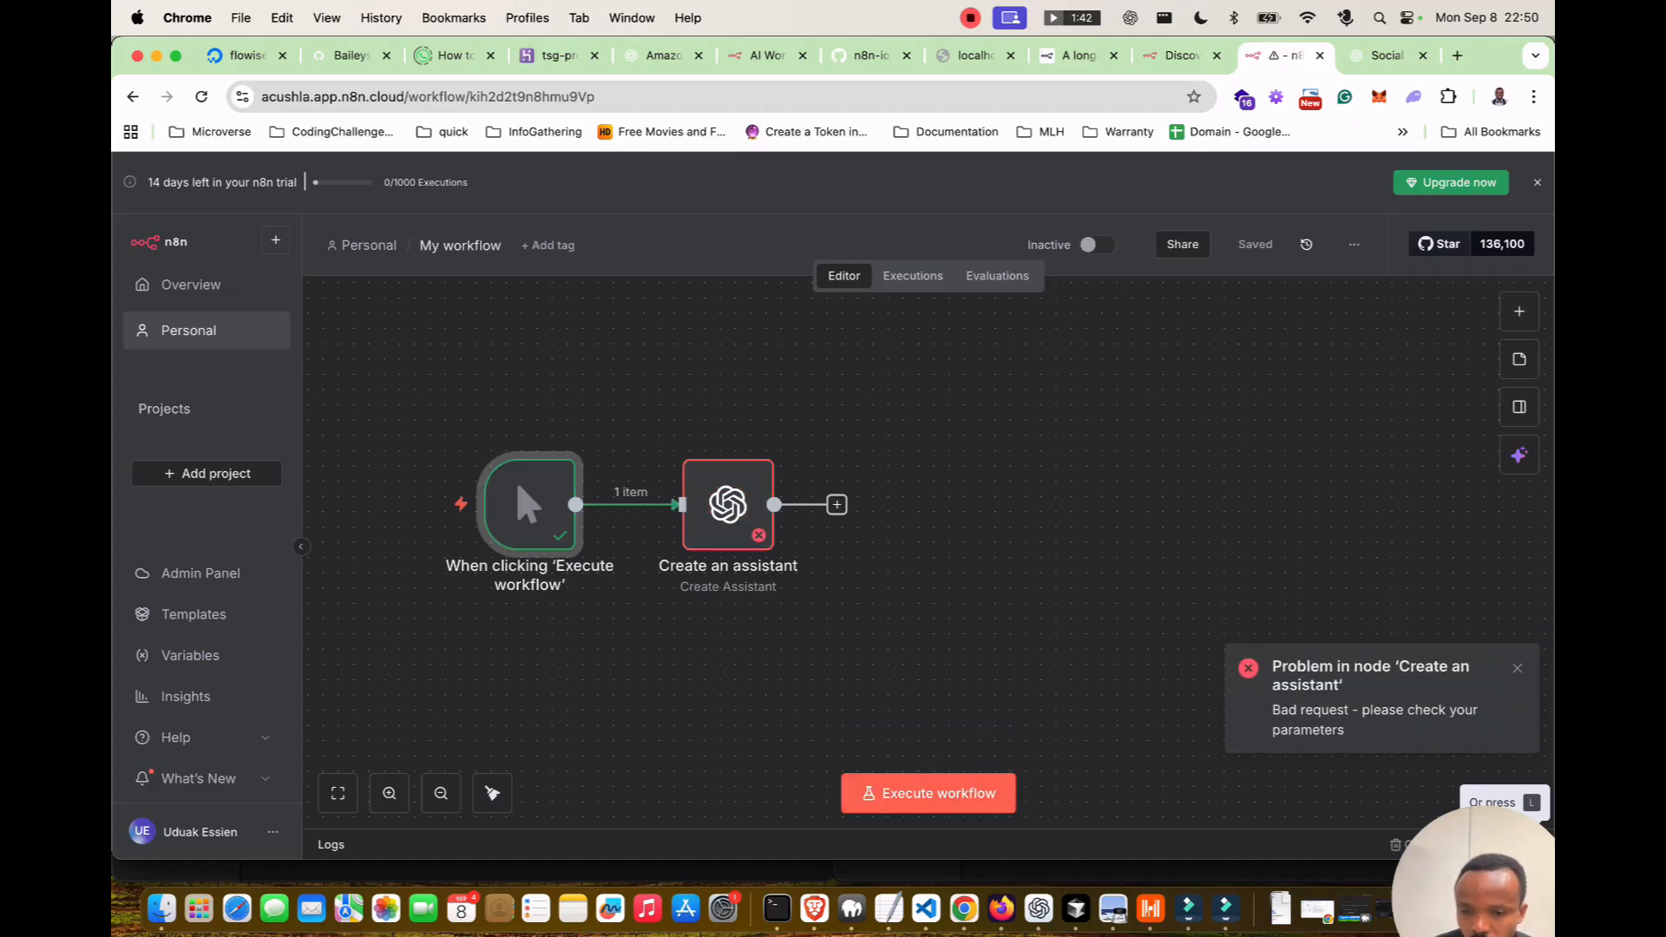
{"action": "mouse_move", "coordinate": [516, 466]}
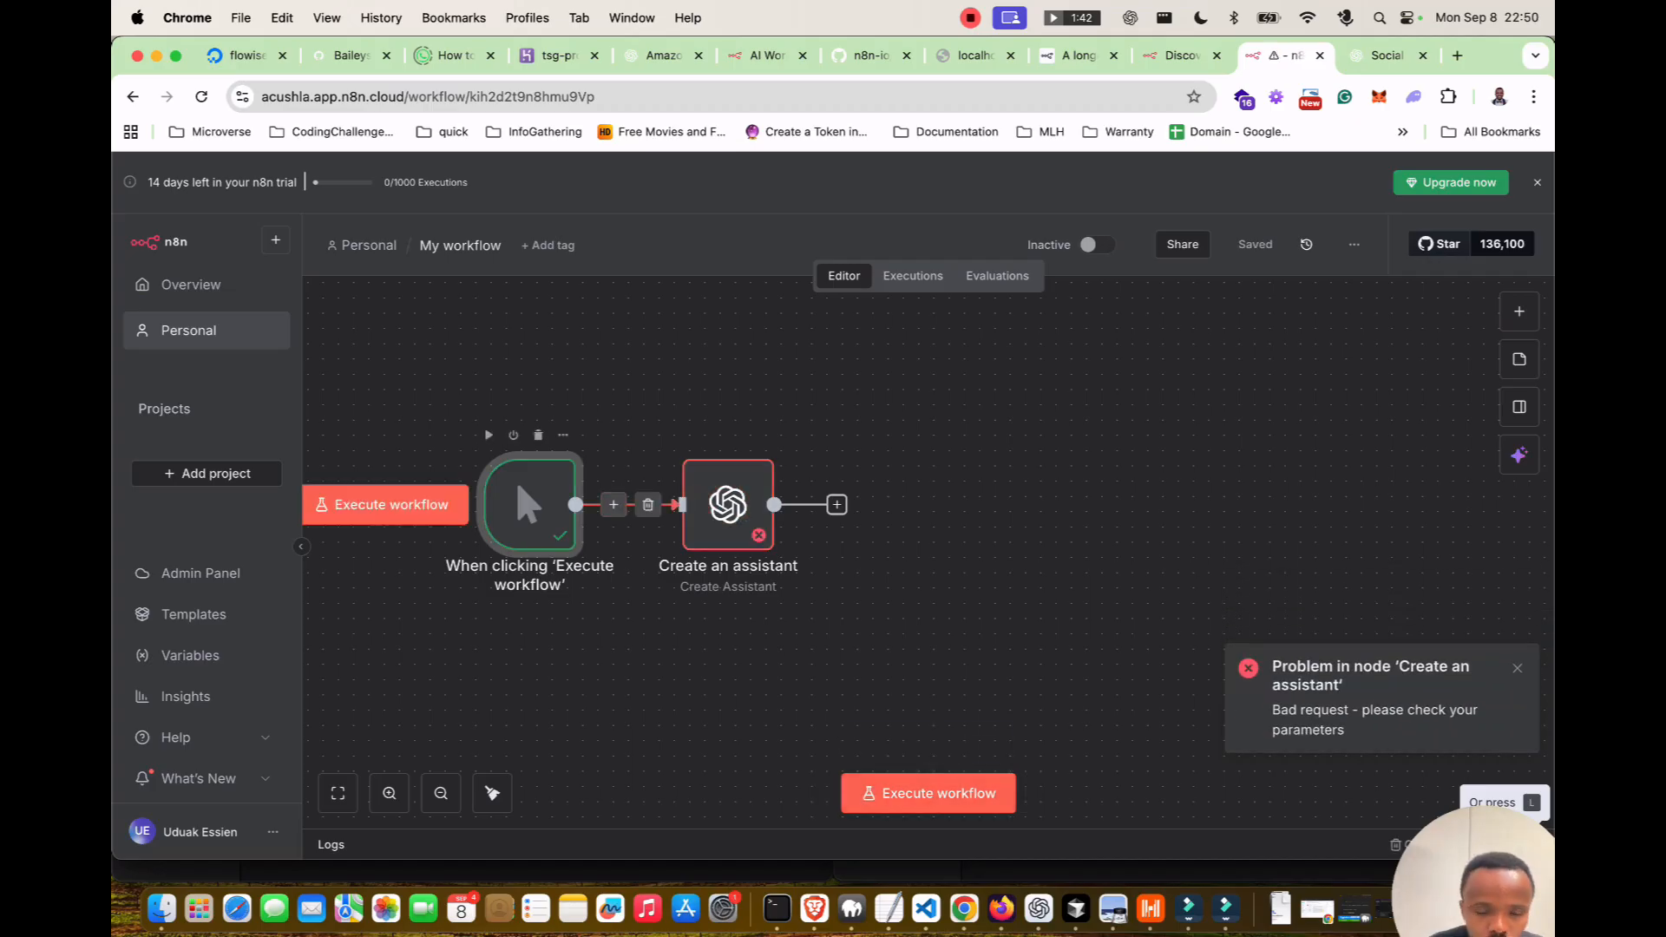
{"action": "scroll", "coordinate": [516, 466], "scroll_direction": "down", "scroll_amount": 2}
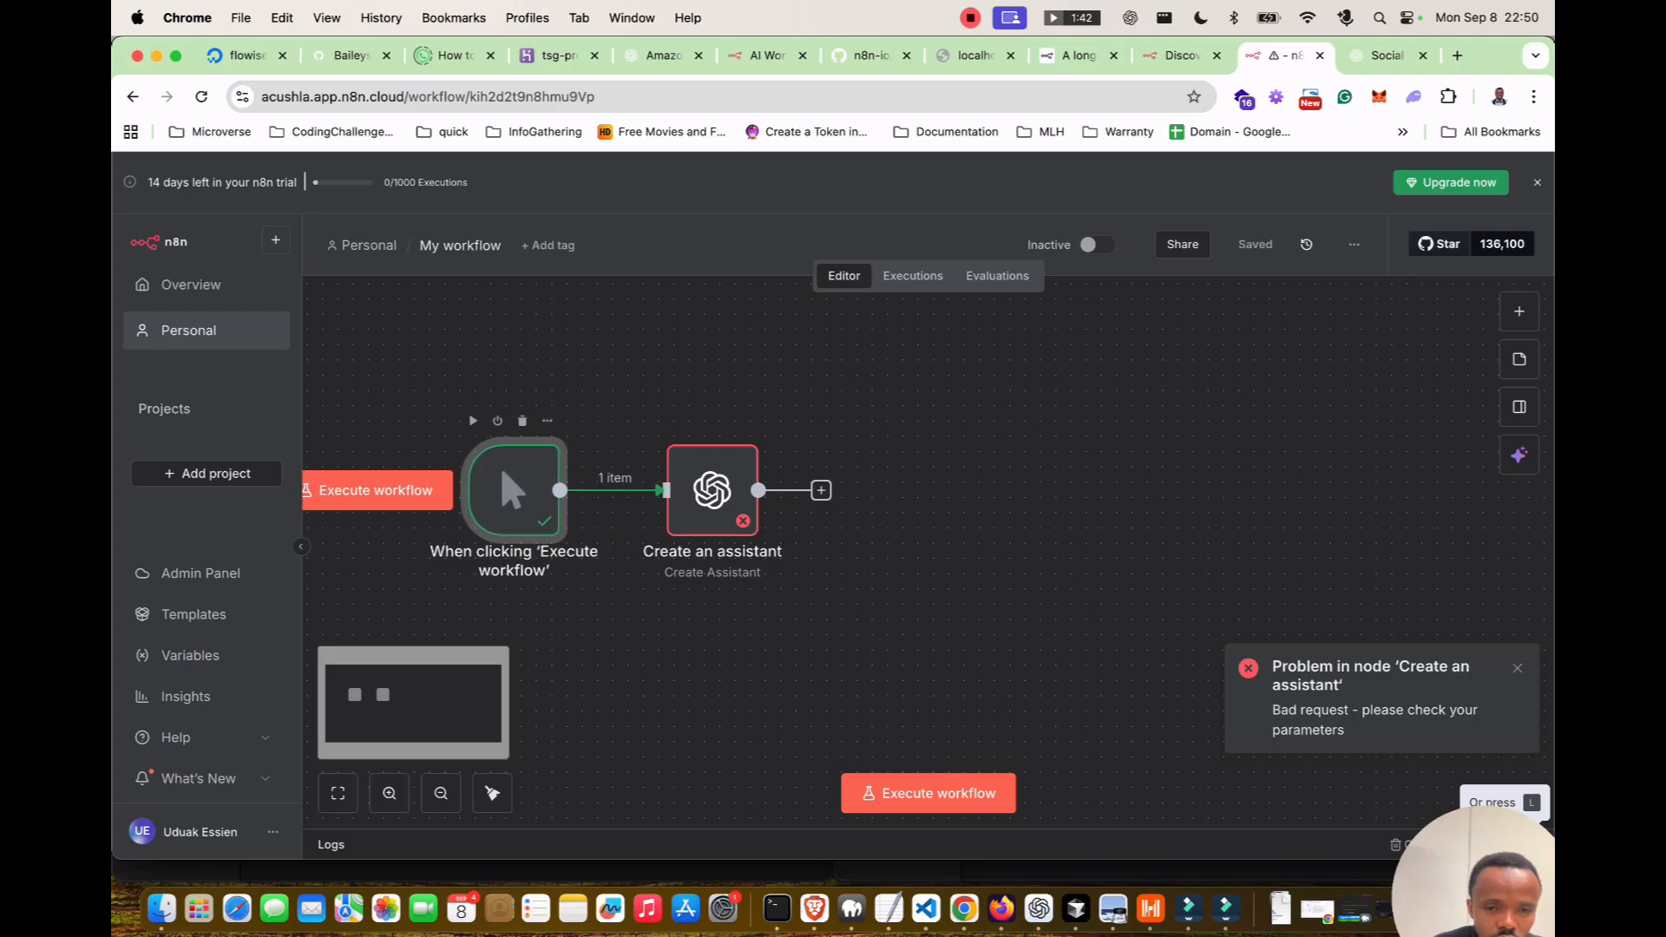
{"action": "left_click_drag", "start_coordinate": [707, 485], "coordinate": [754, 486]}
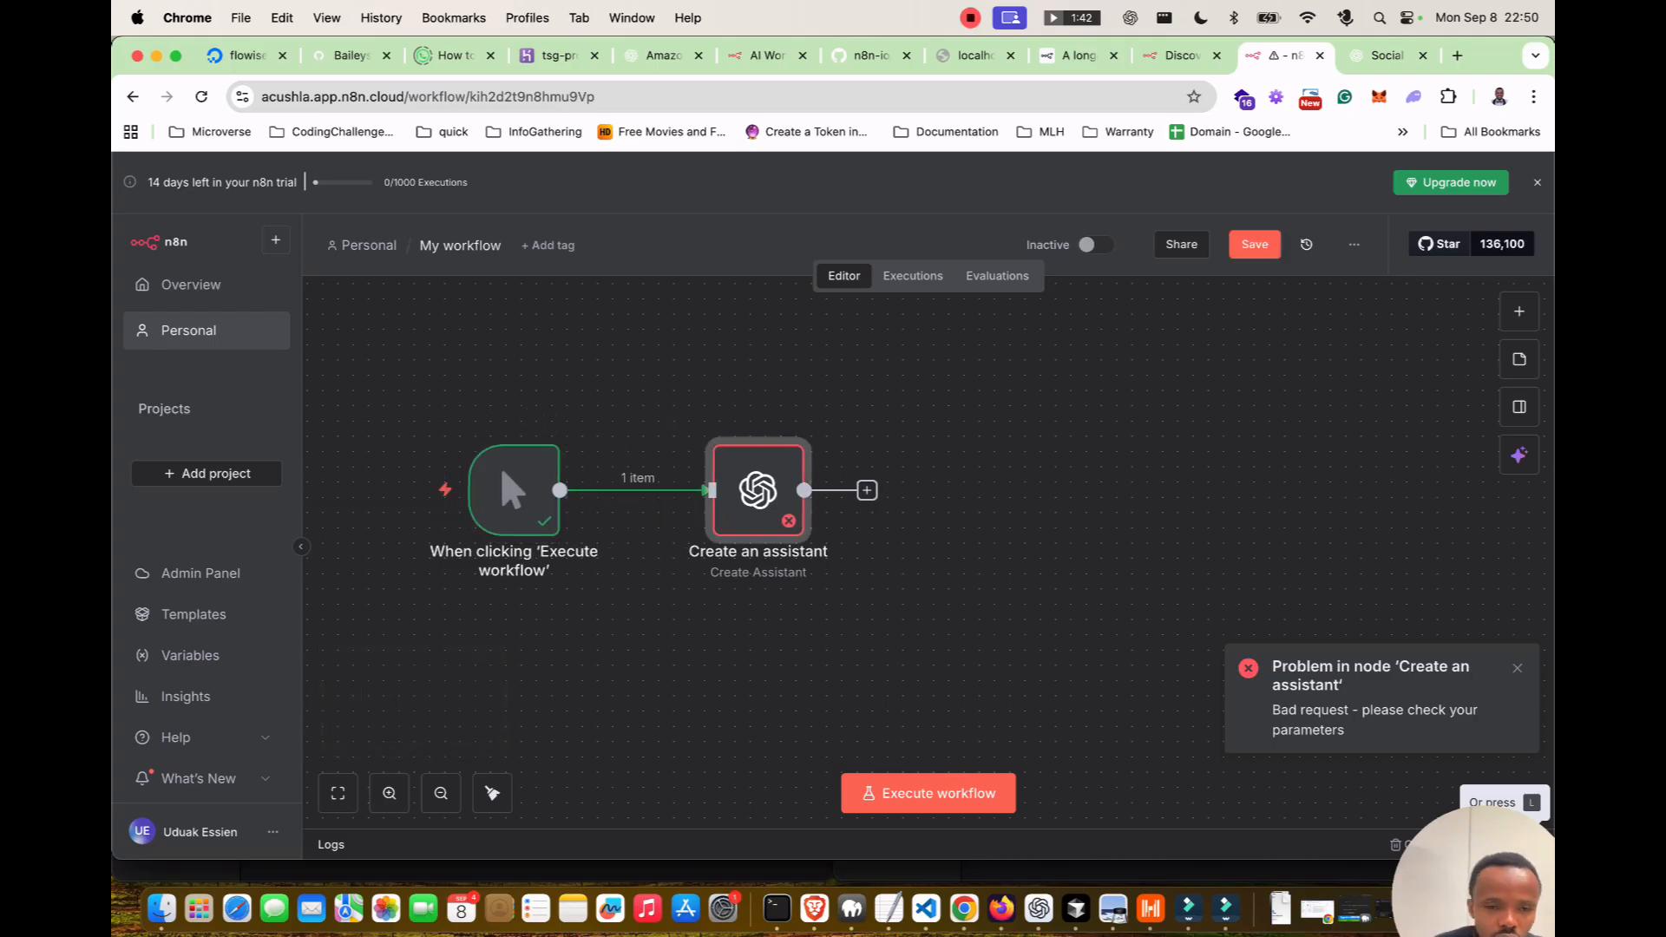
{"action": "left_click", "coordinate": [500, 465]}
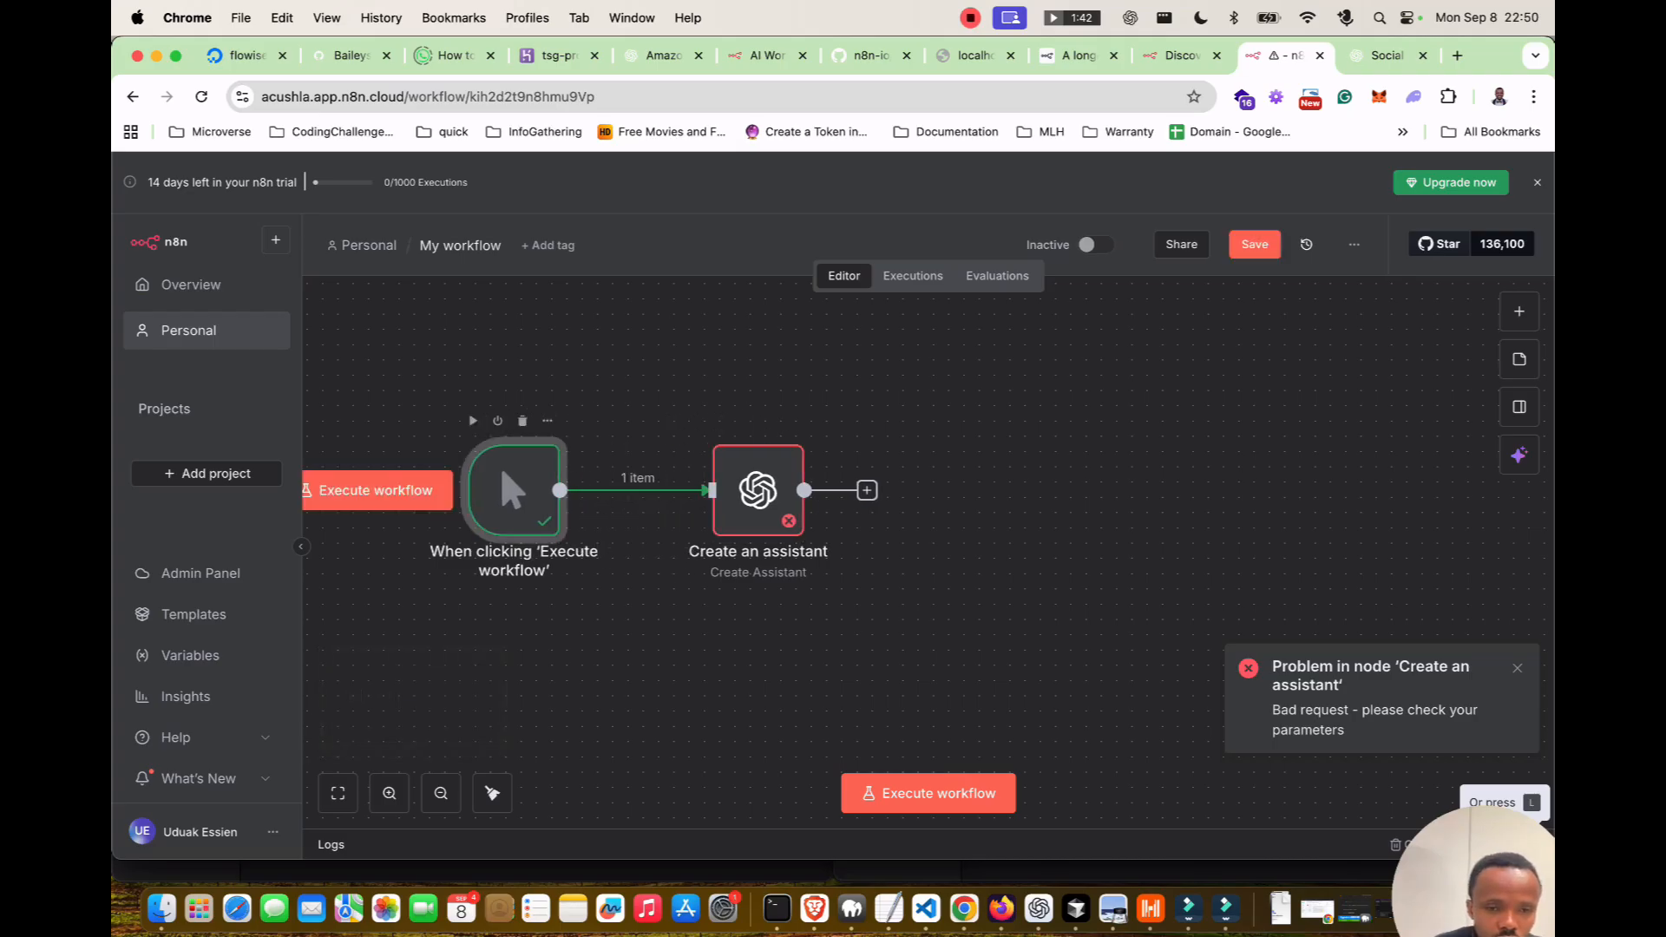
Inspect the manual trigger's output in table and schema views, then discard the unsaved changes.
{"action": "double_click", "coordinate": [500, 465]}
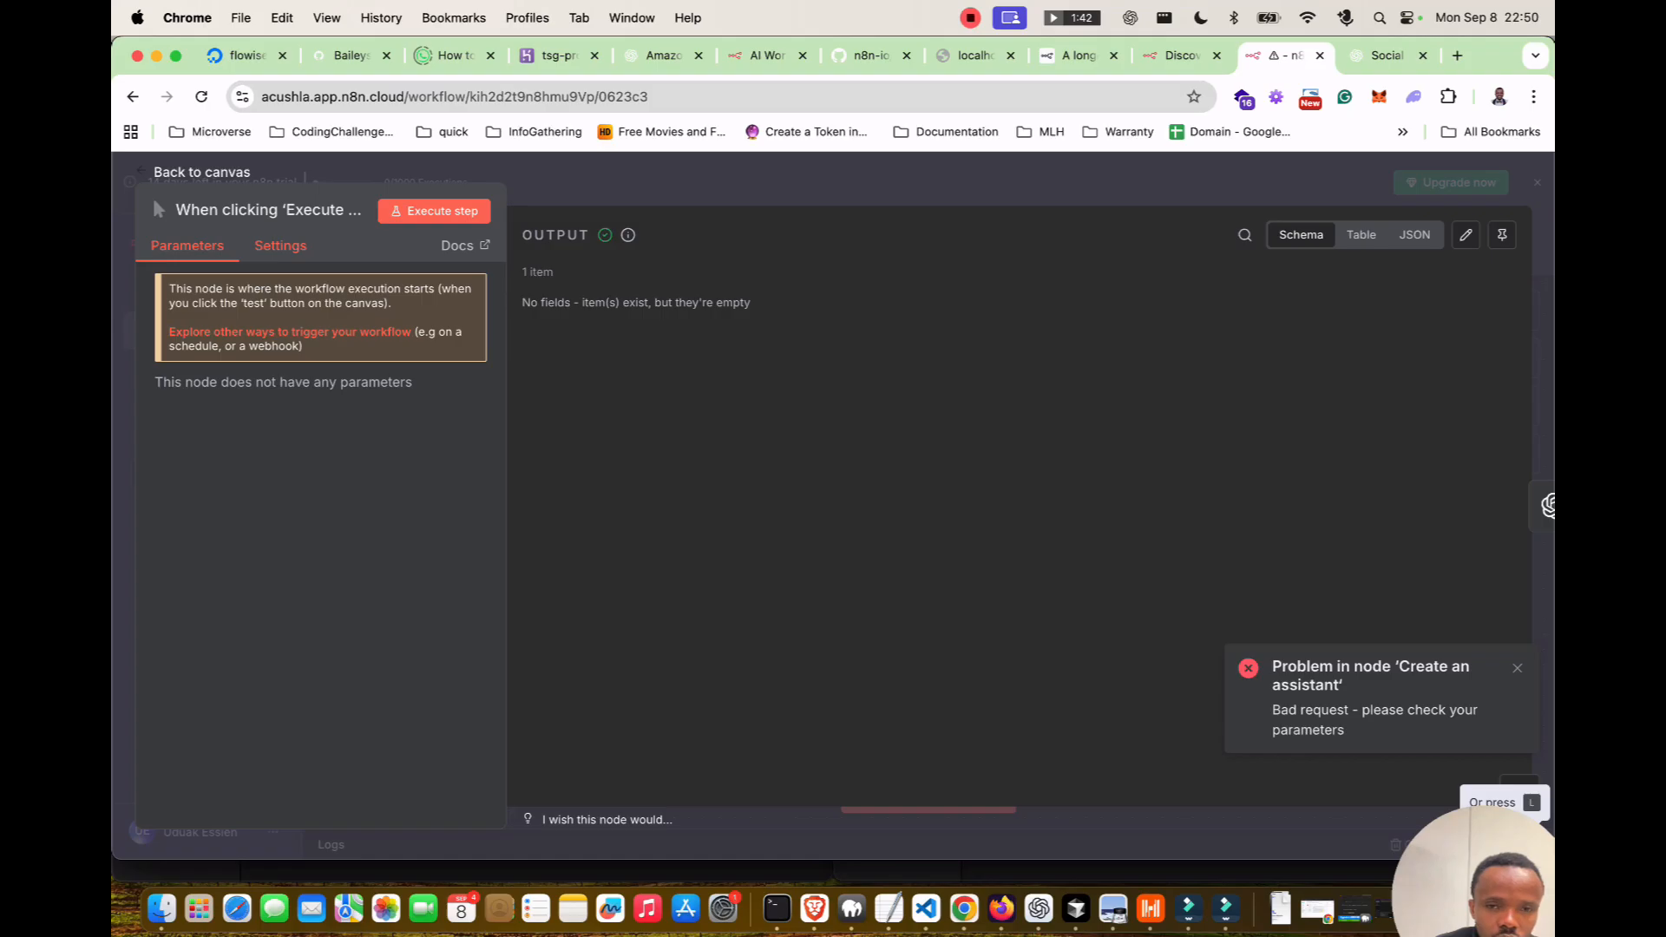
{"action": "left_click", "coordinate": [1361, 235]}
{"action": "left_click", "coordinate": [1301, 234]}
{"action": "left_click", "coordinate": [1465, 235]}
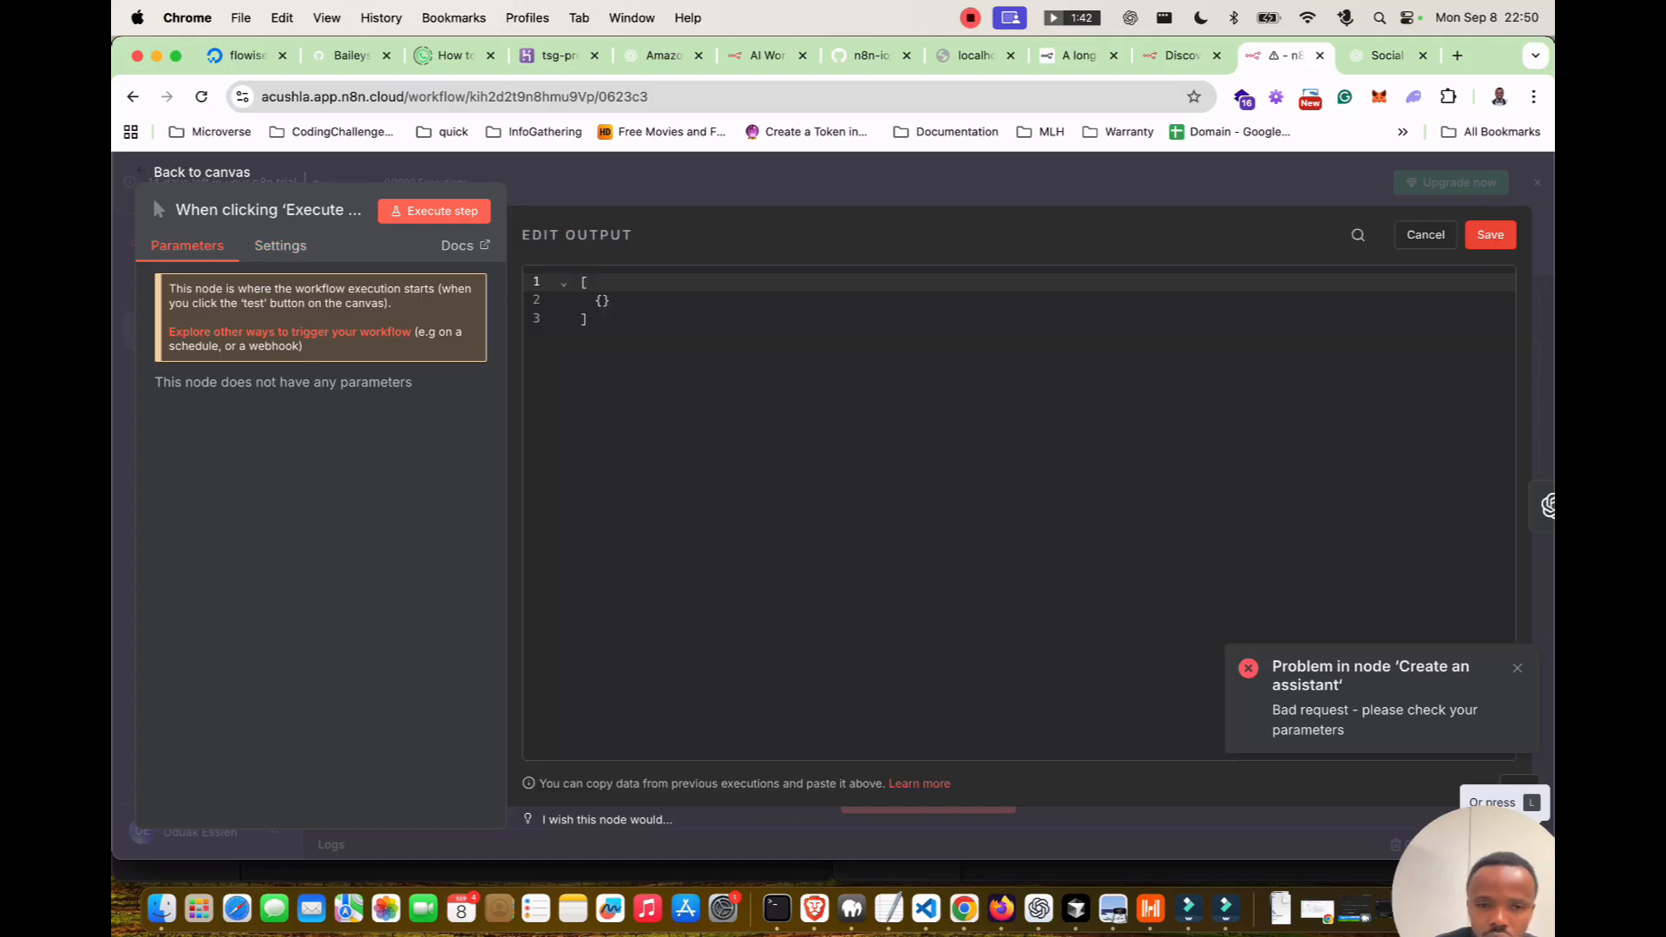
{"action": "key", "text": "Escape"}
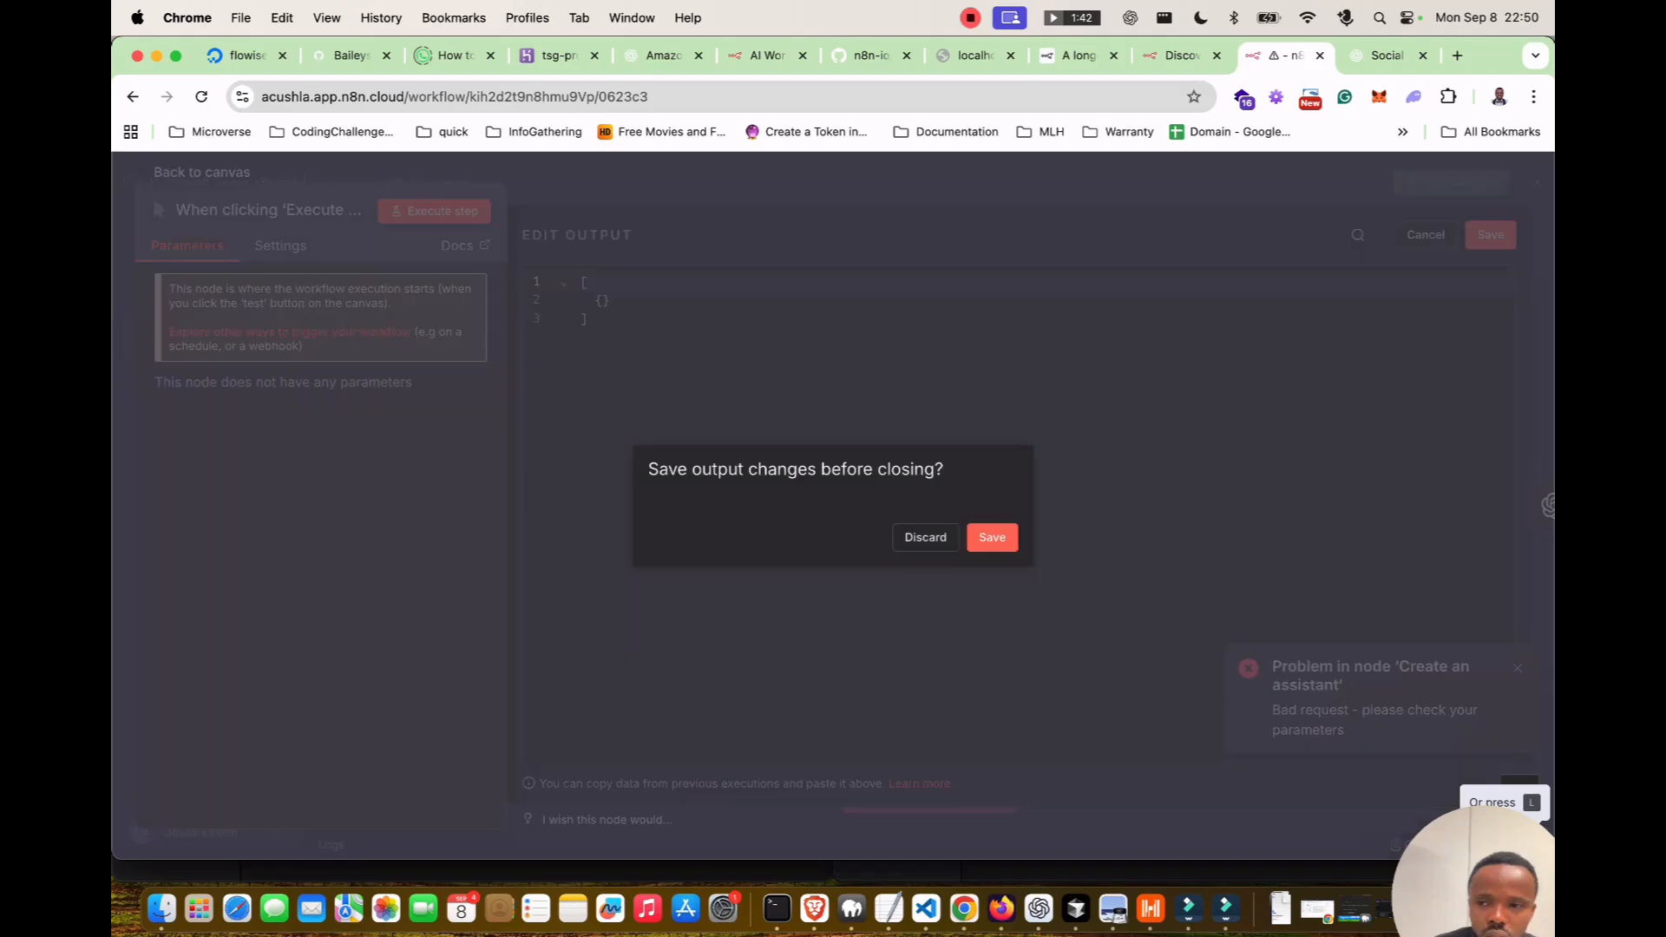
{"action": "left_click", "coordinate": [925, 537]}
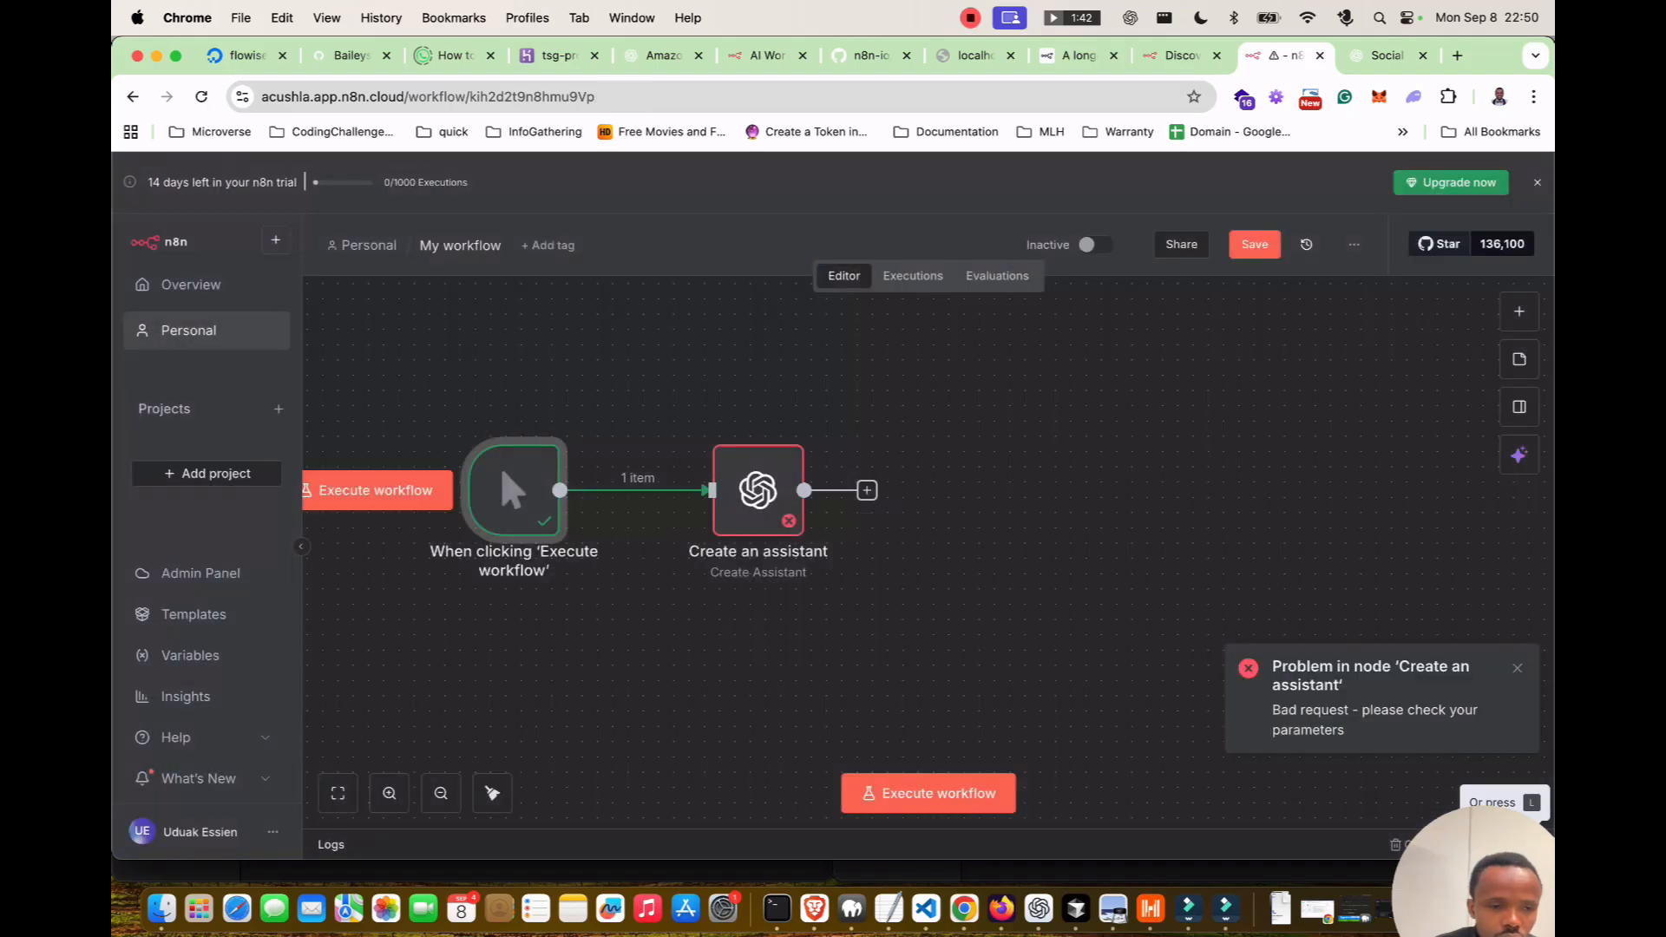
{"action": "left_click", "coordinate": [926, 537]}
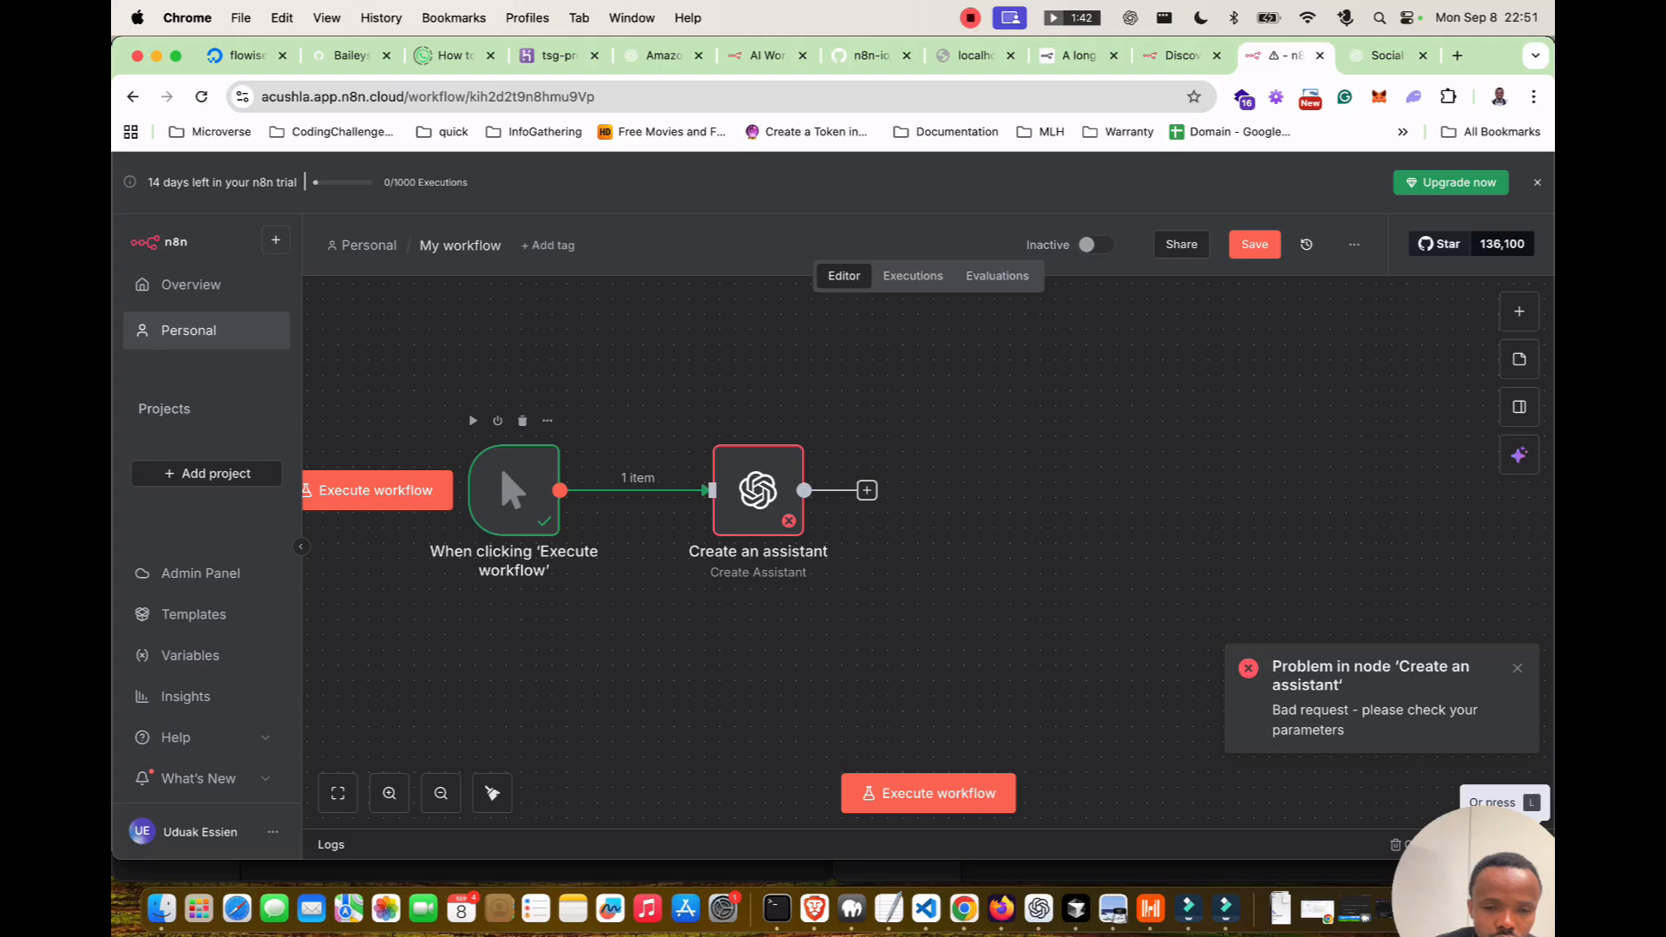
Delete the manual trigger and its link, then move Create an assistant up and left.
{"action": "left_click", "coordinate": [621, 491]}
{"action": "left_click", "coordinate": [655, 490]}
{"action": "left_click", "coordinate": [522, 421]}
{"action": "left_click_drag", "start_coordinate": [759, 491], "coordinate": [666, 475]}
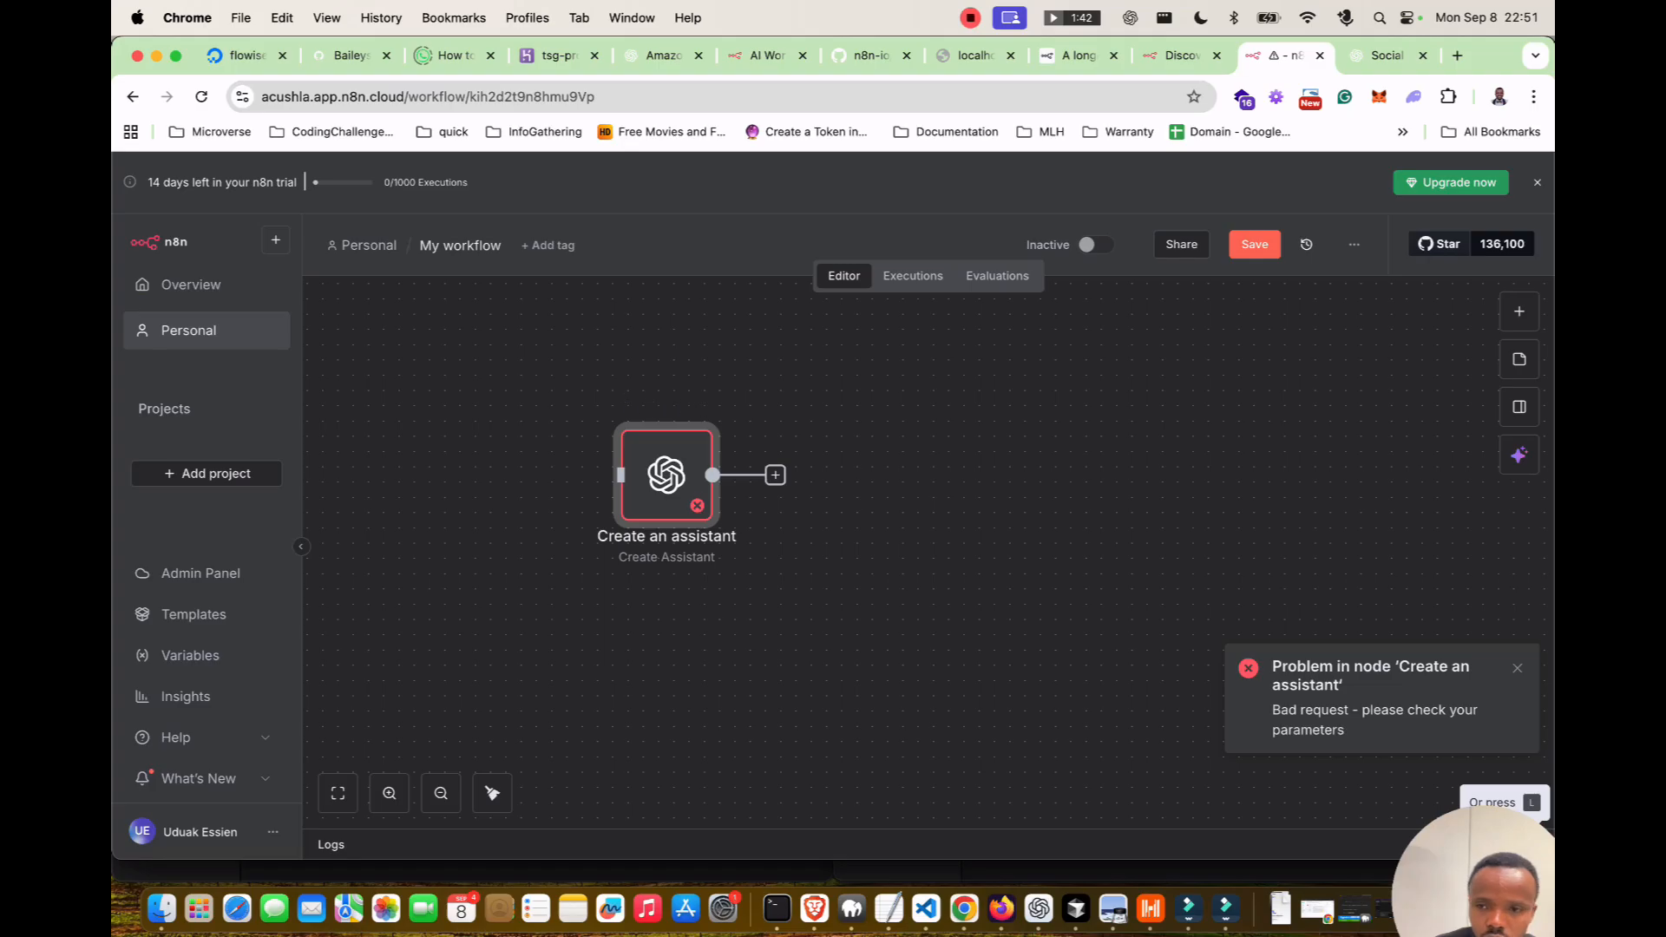
Save, then add a 'chat' Chat Trigger feeding Create an assistant and review its options and settings.
{"action": "left_click", "coordinate": [1254, 245]}
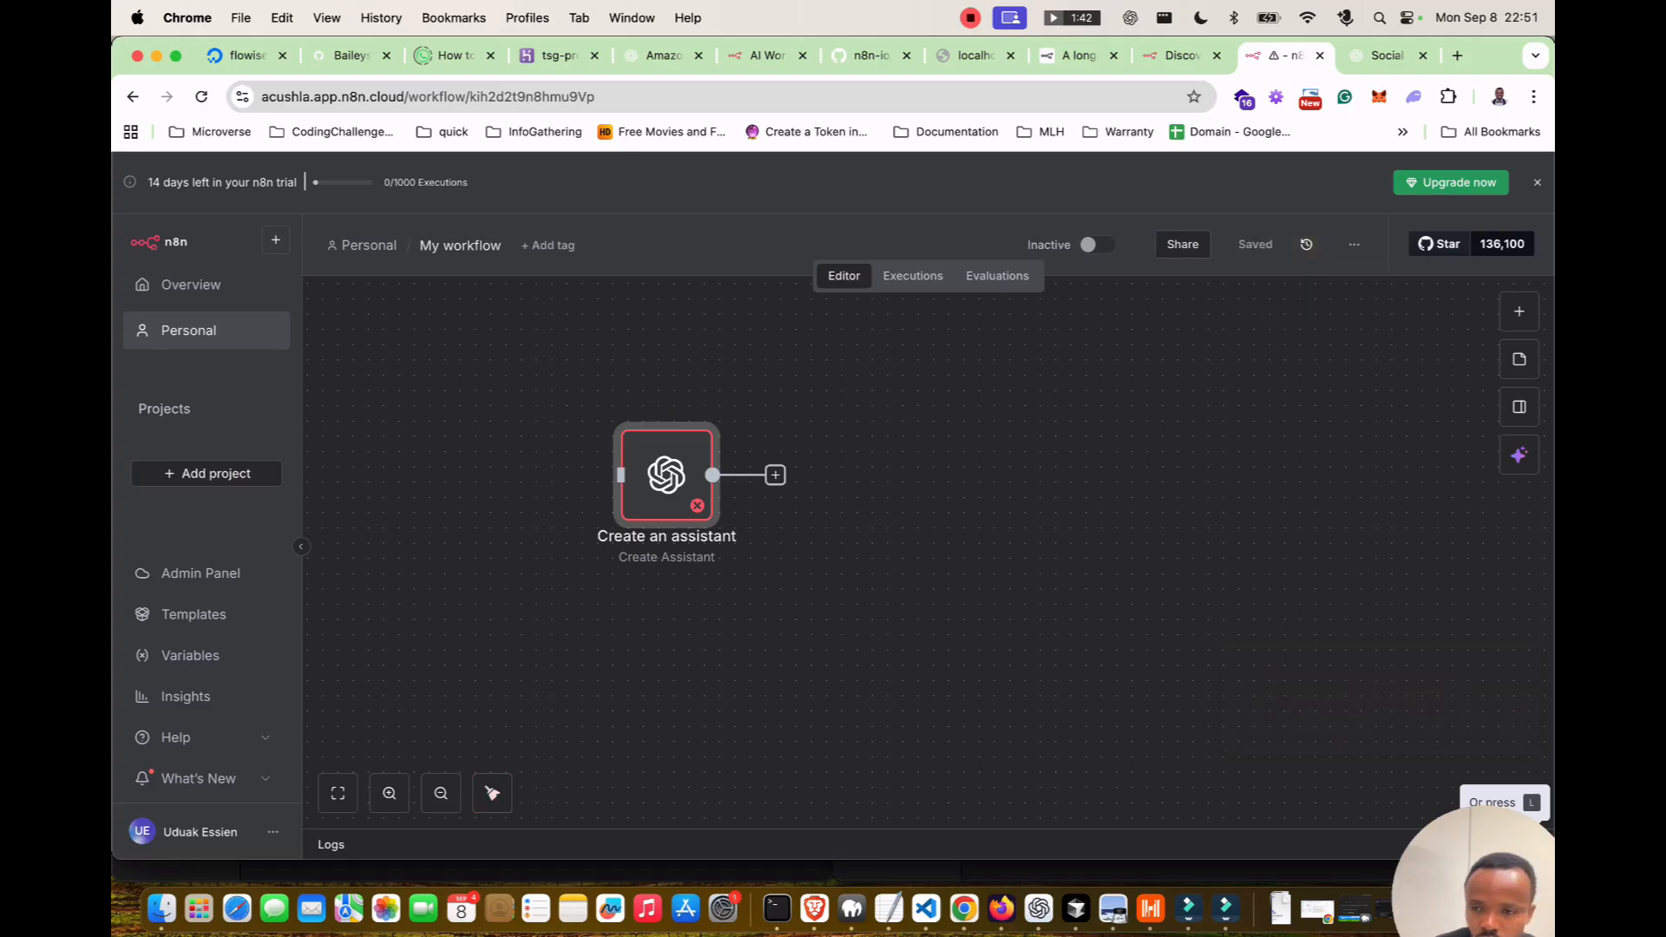
{"action": "left_click_drag", "start_coordinate": [666, 474], "coordinate": [773, 491]}
{"action": "left_click", "coordinate": [1519, 310]}
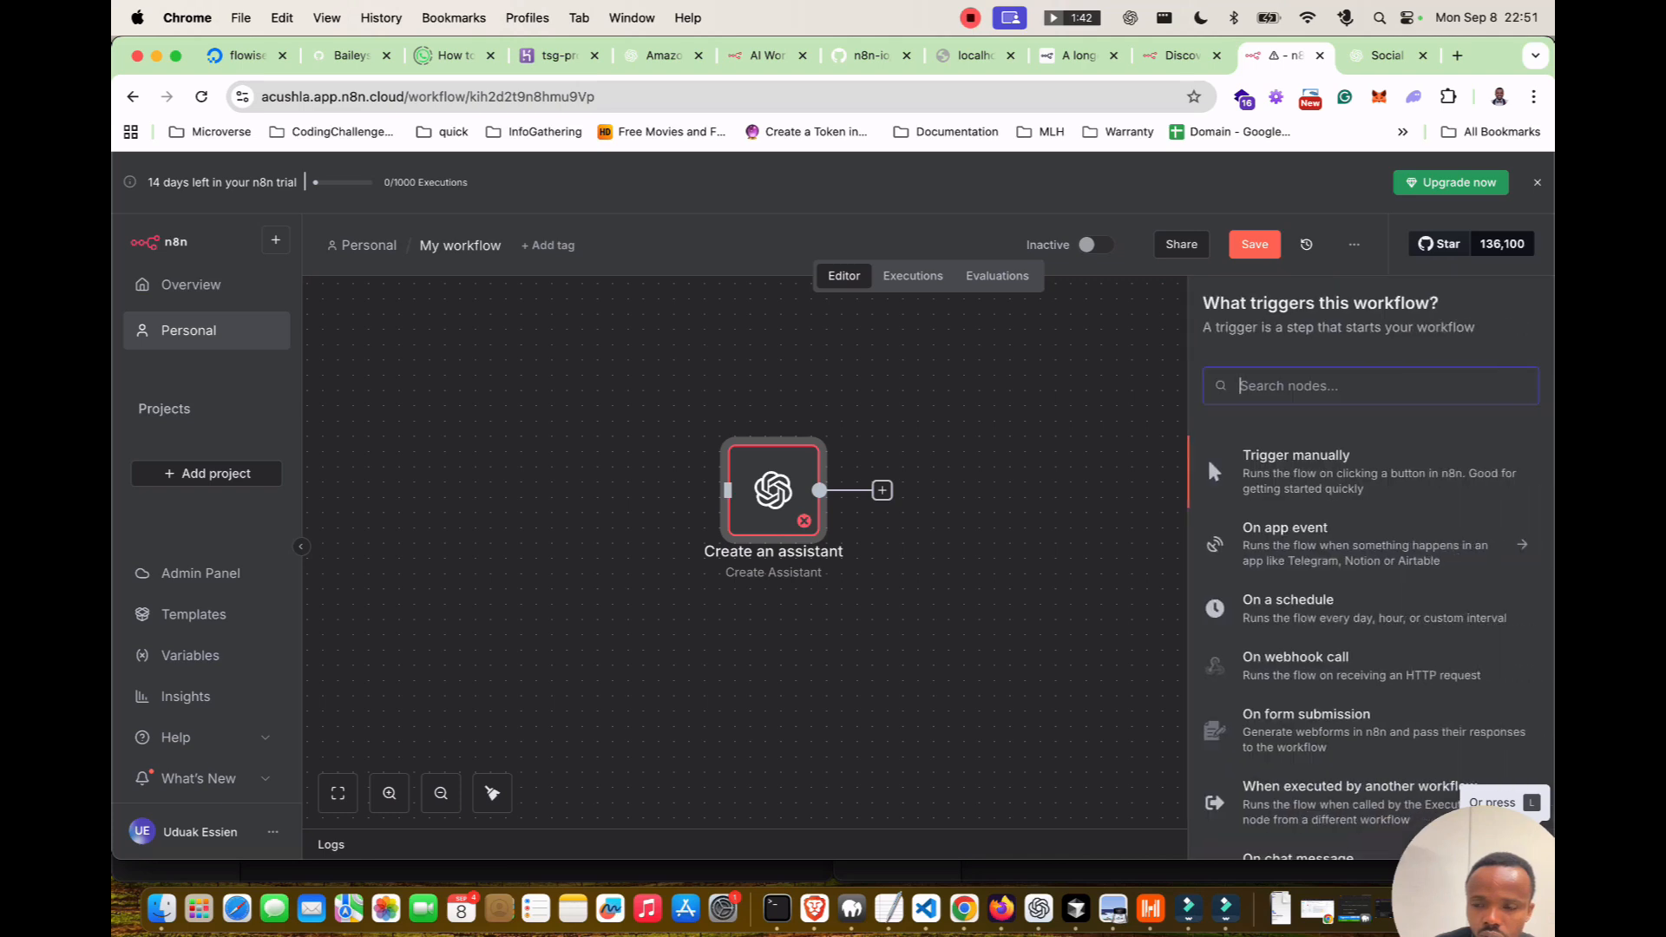
{"action": "type", "text": "chat"}
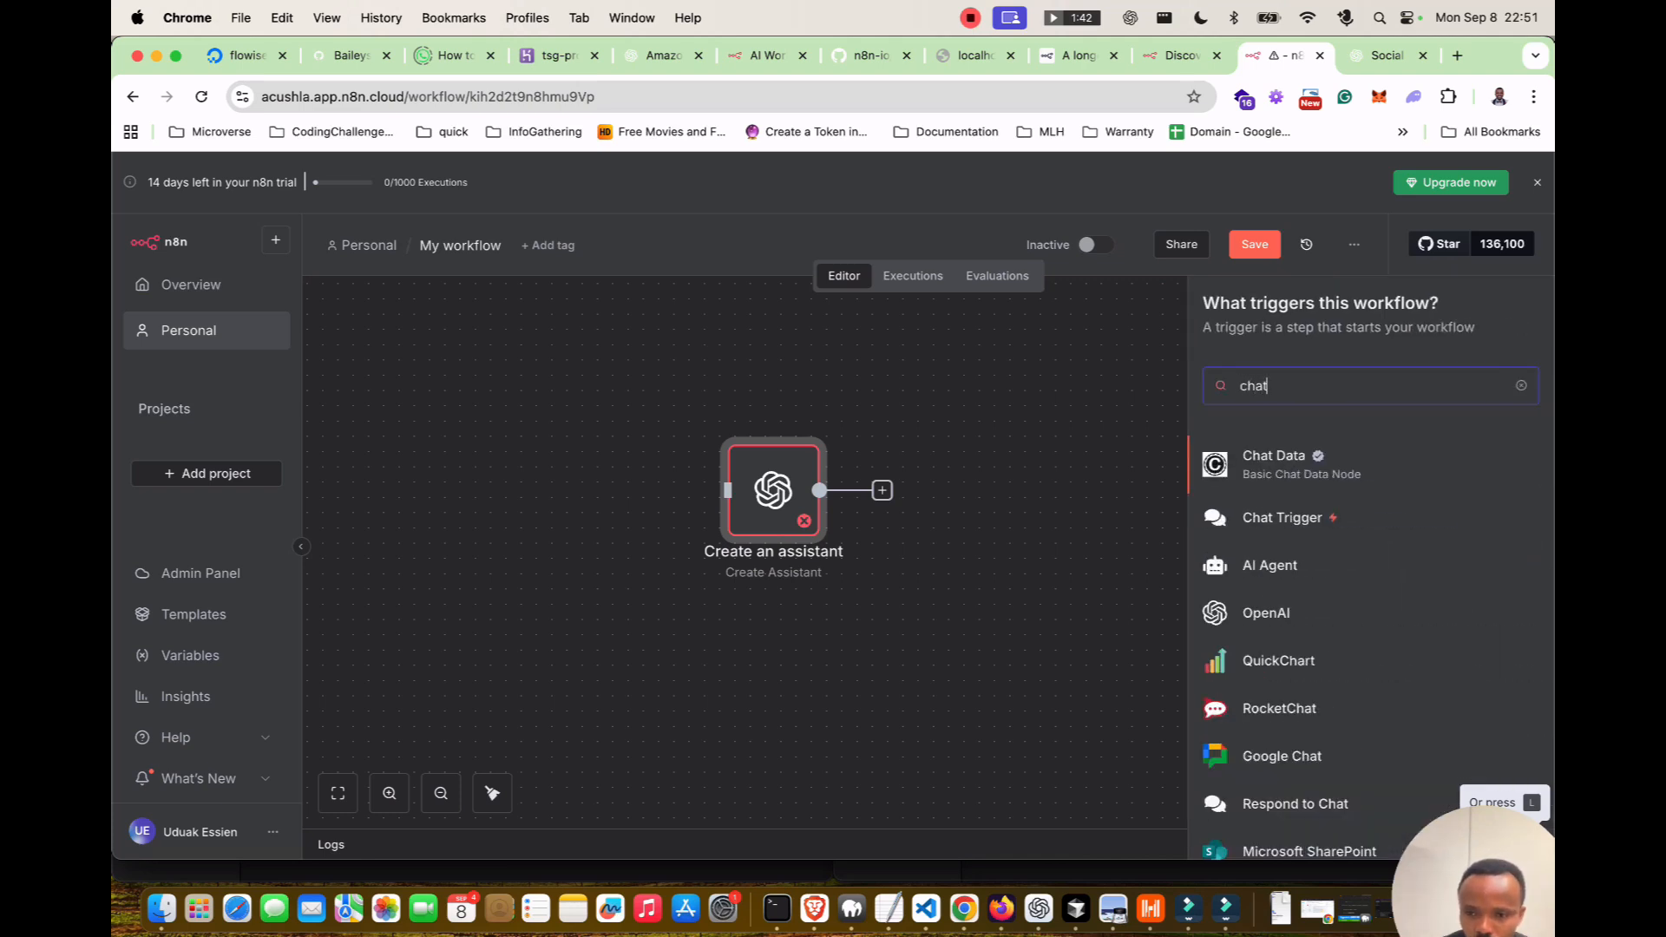
{"action": "key", "text": "Down"}
{"action": "key", "text": "Return"}
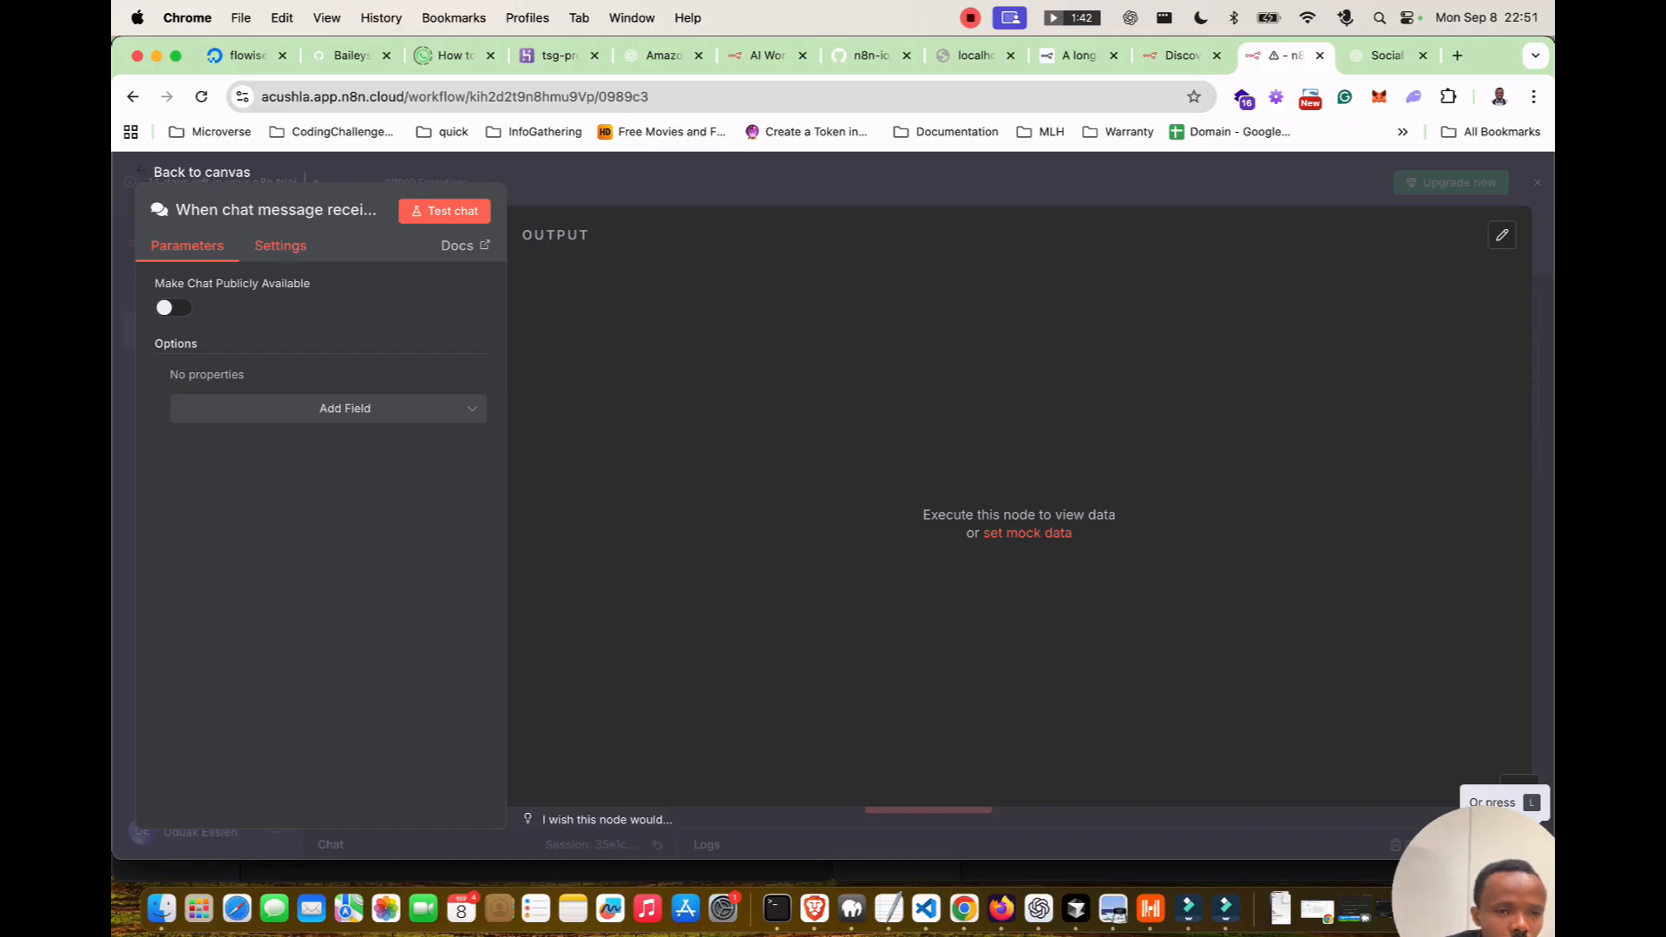
{"action": "left_click", "coordinate": [344, 408]}
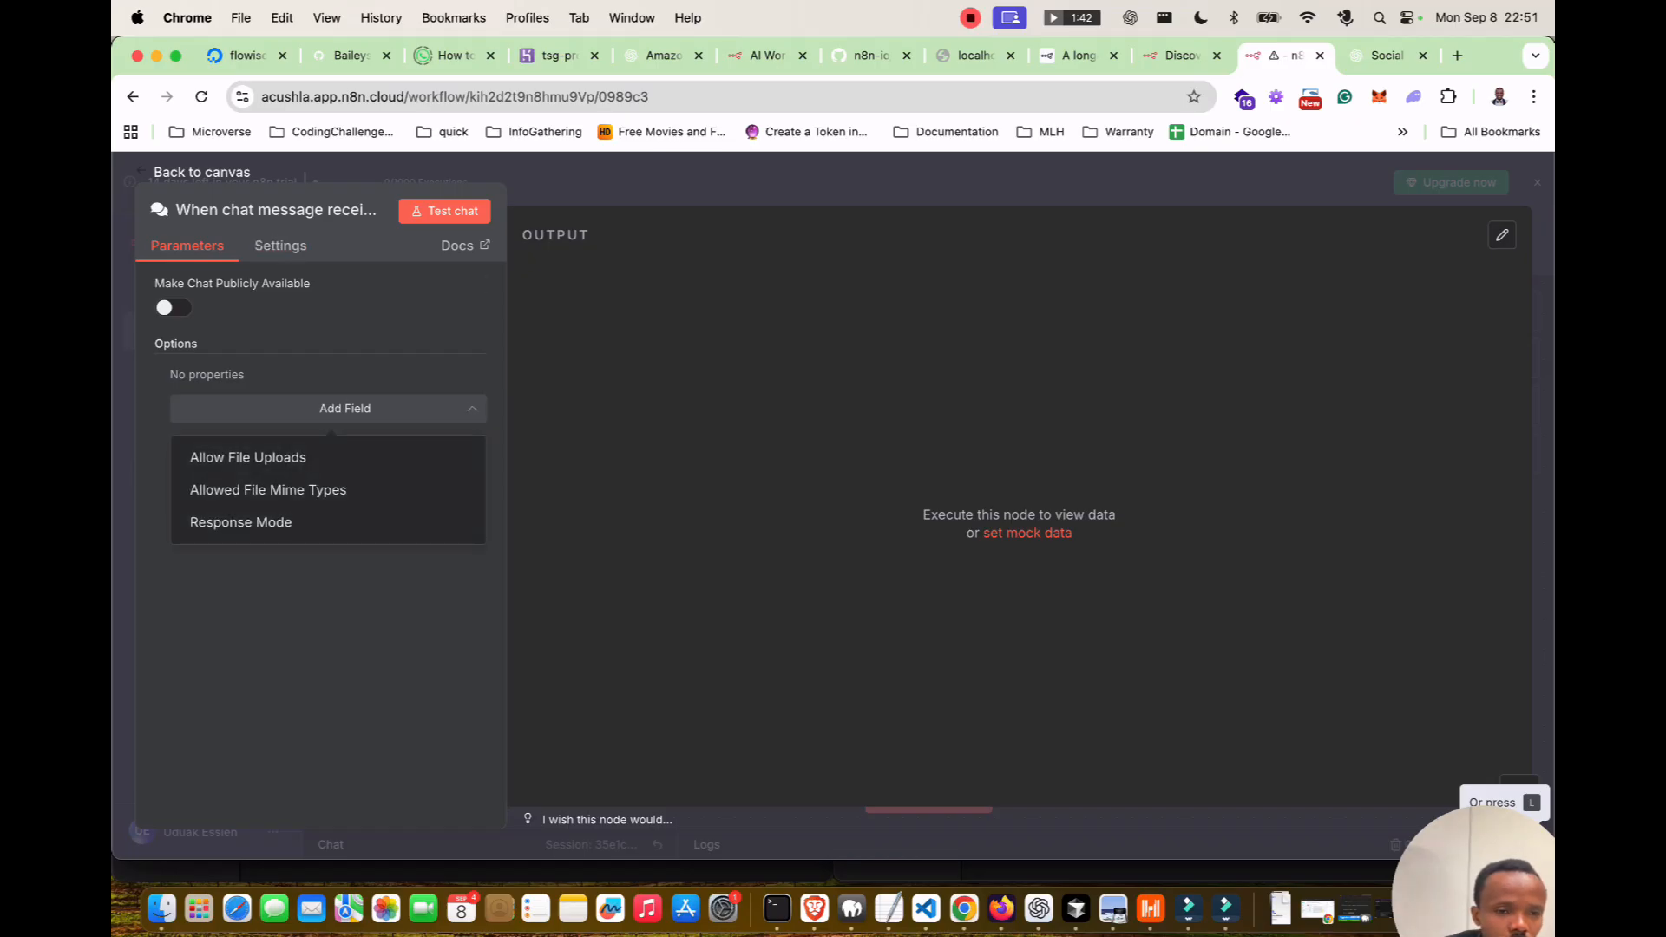
{"action": "left_click", "coordinate": [281, 245]}
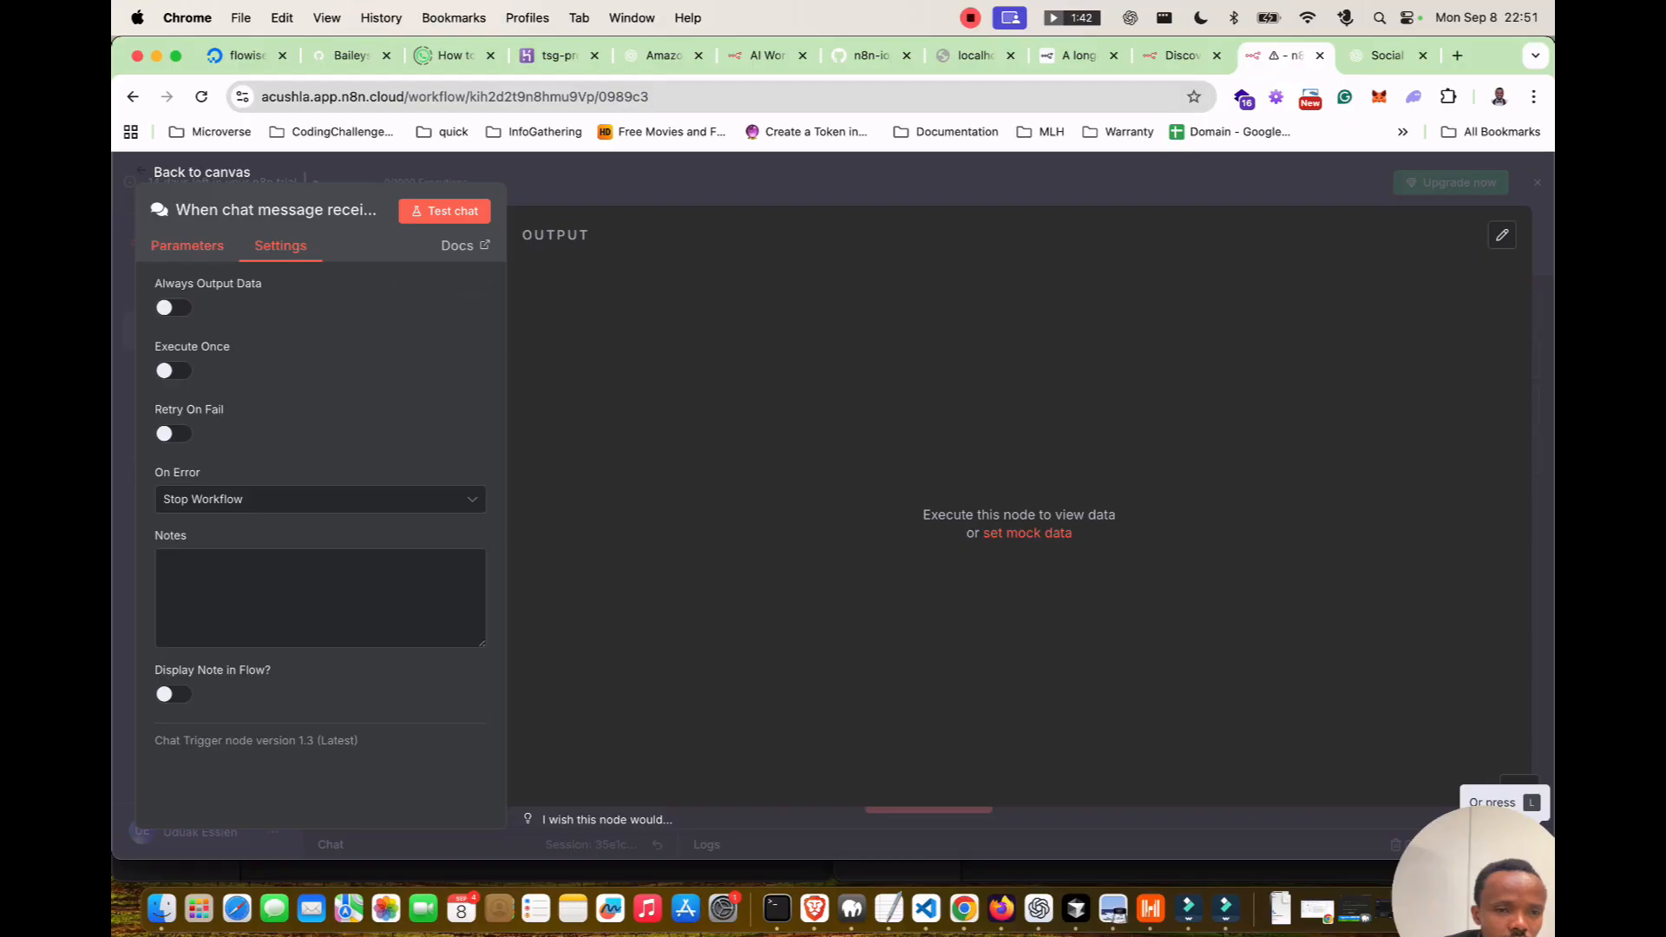
{"action": "left_click", "coordinate": [202, 172]}
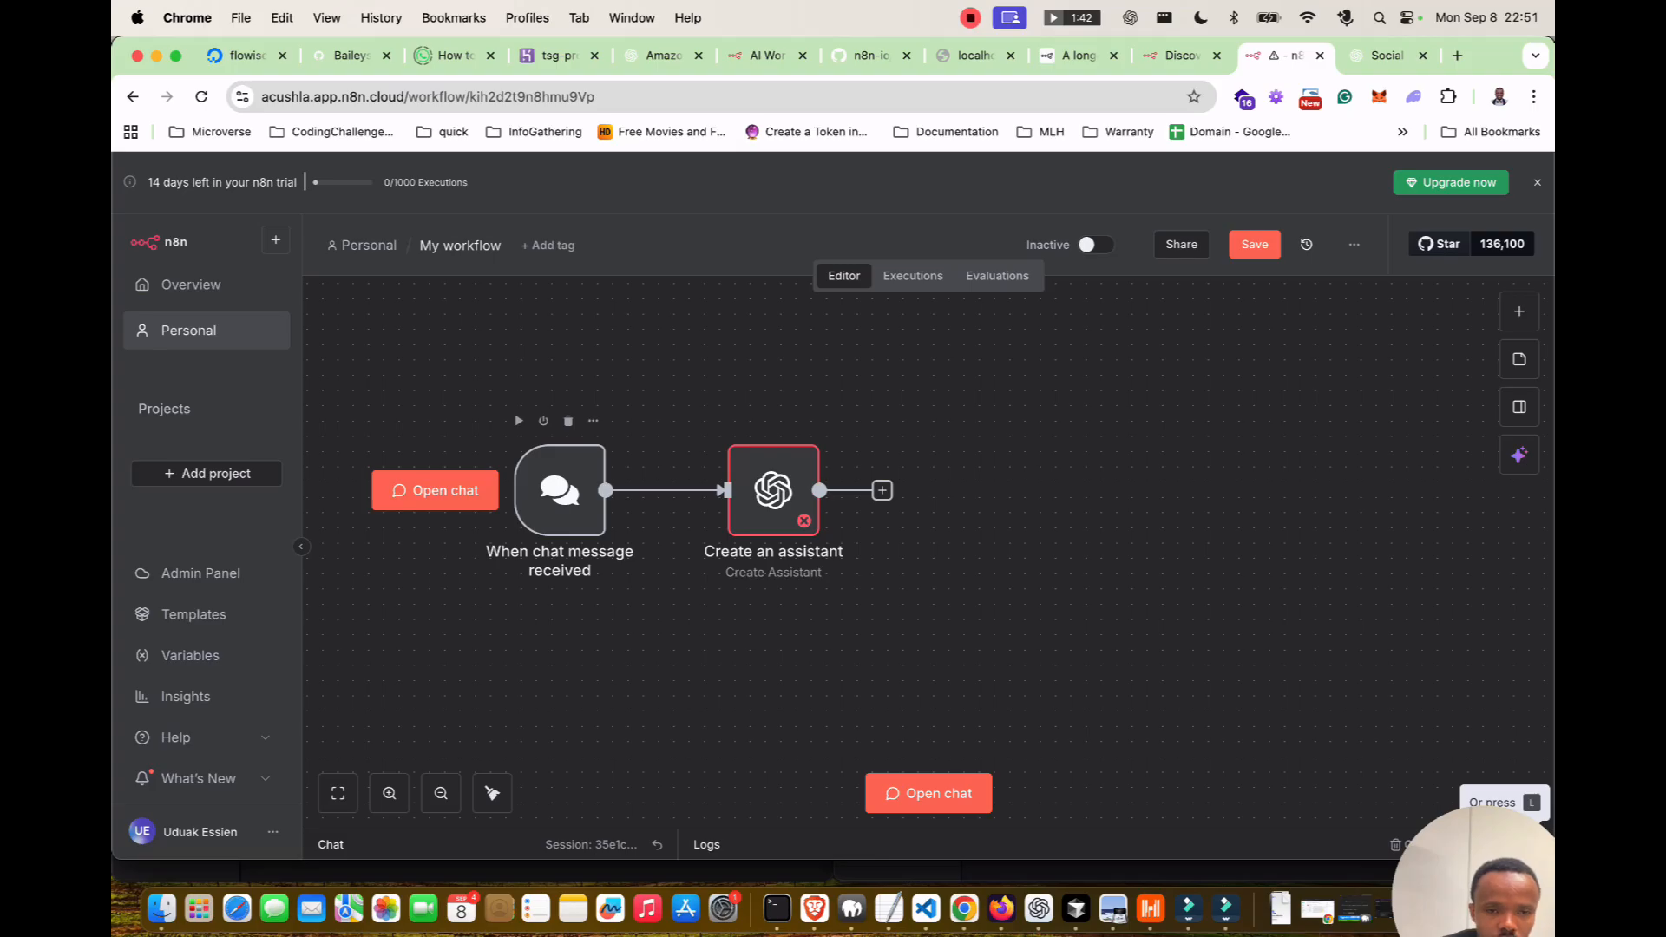
Save the workflow and open the chat and logs panel showing the n8n AI credits error.
{"action": "left_click", "coordinate": [1254, 244]}
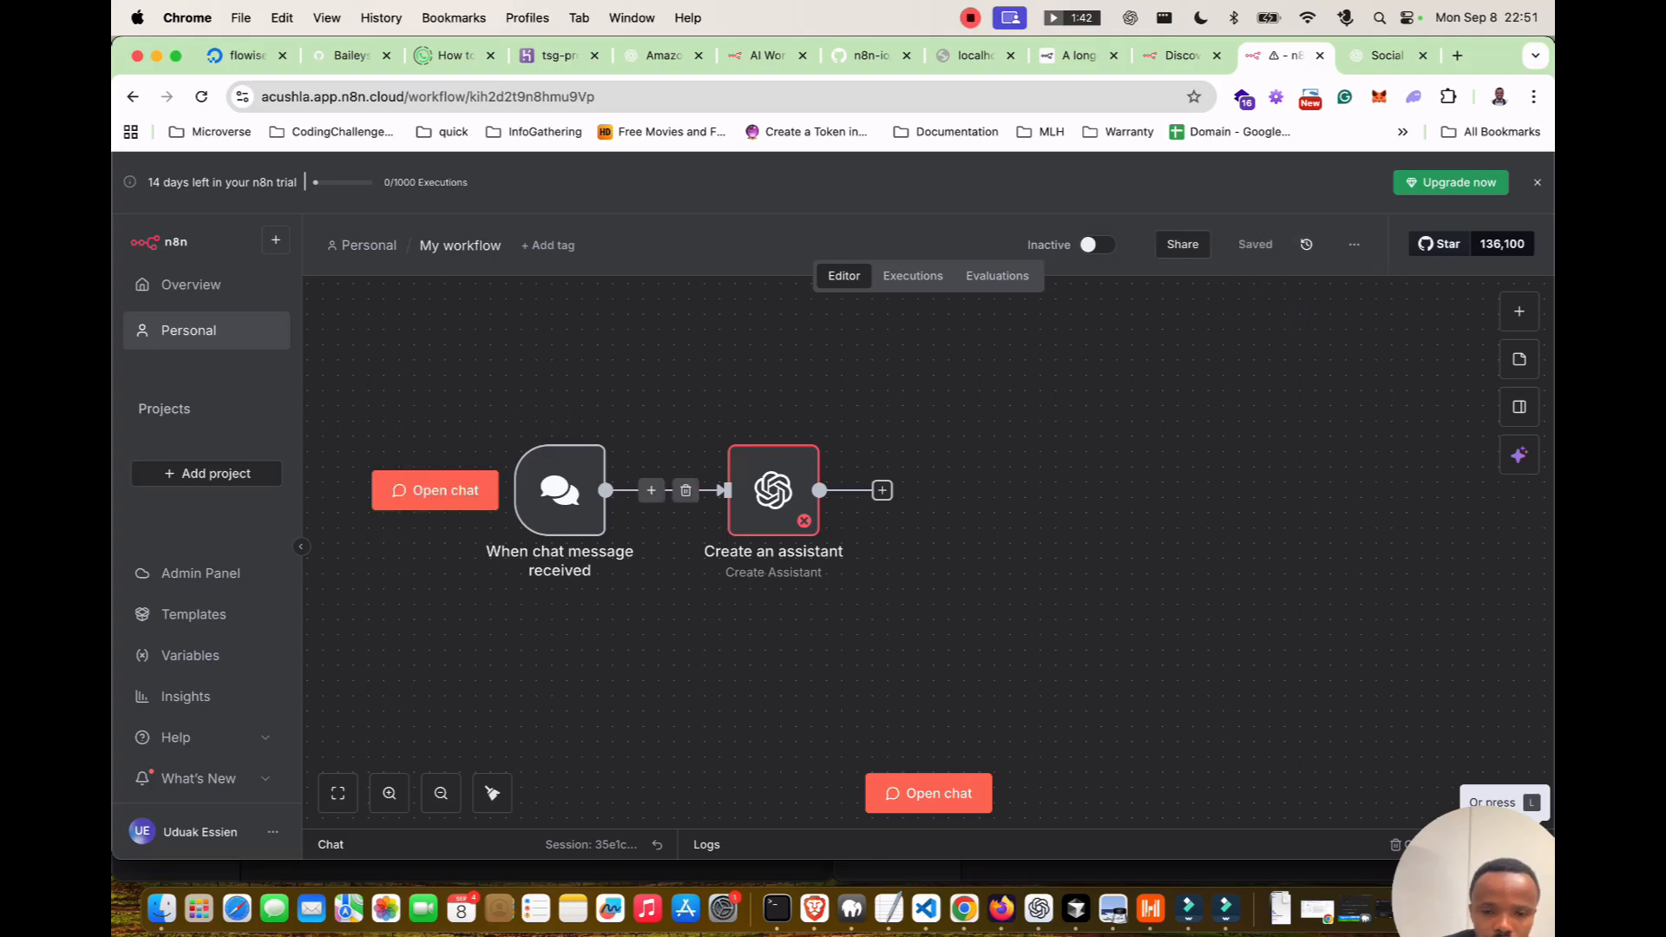
{"action": "left_click", "coordinate": [929, 793]}
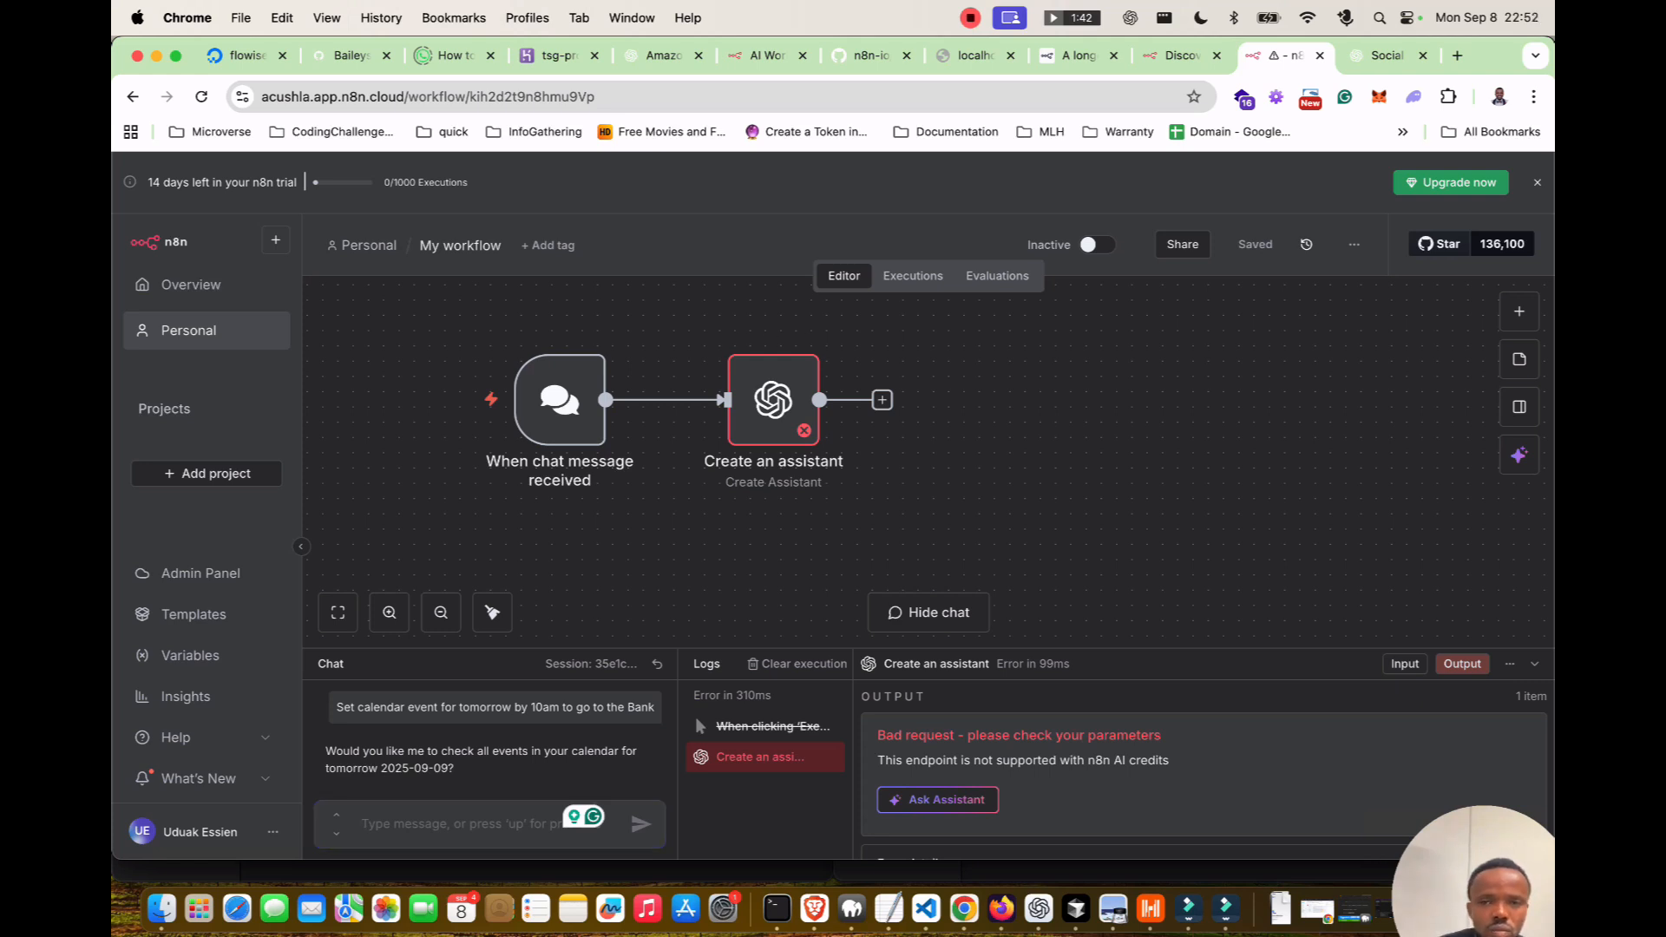
In the Work Chrome profile, create and copy an OpenAI secret key named 'n8n', then minimize.
{"action": "left_click", "coordinate": [1499, 96]}
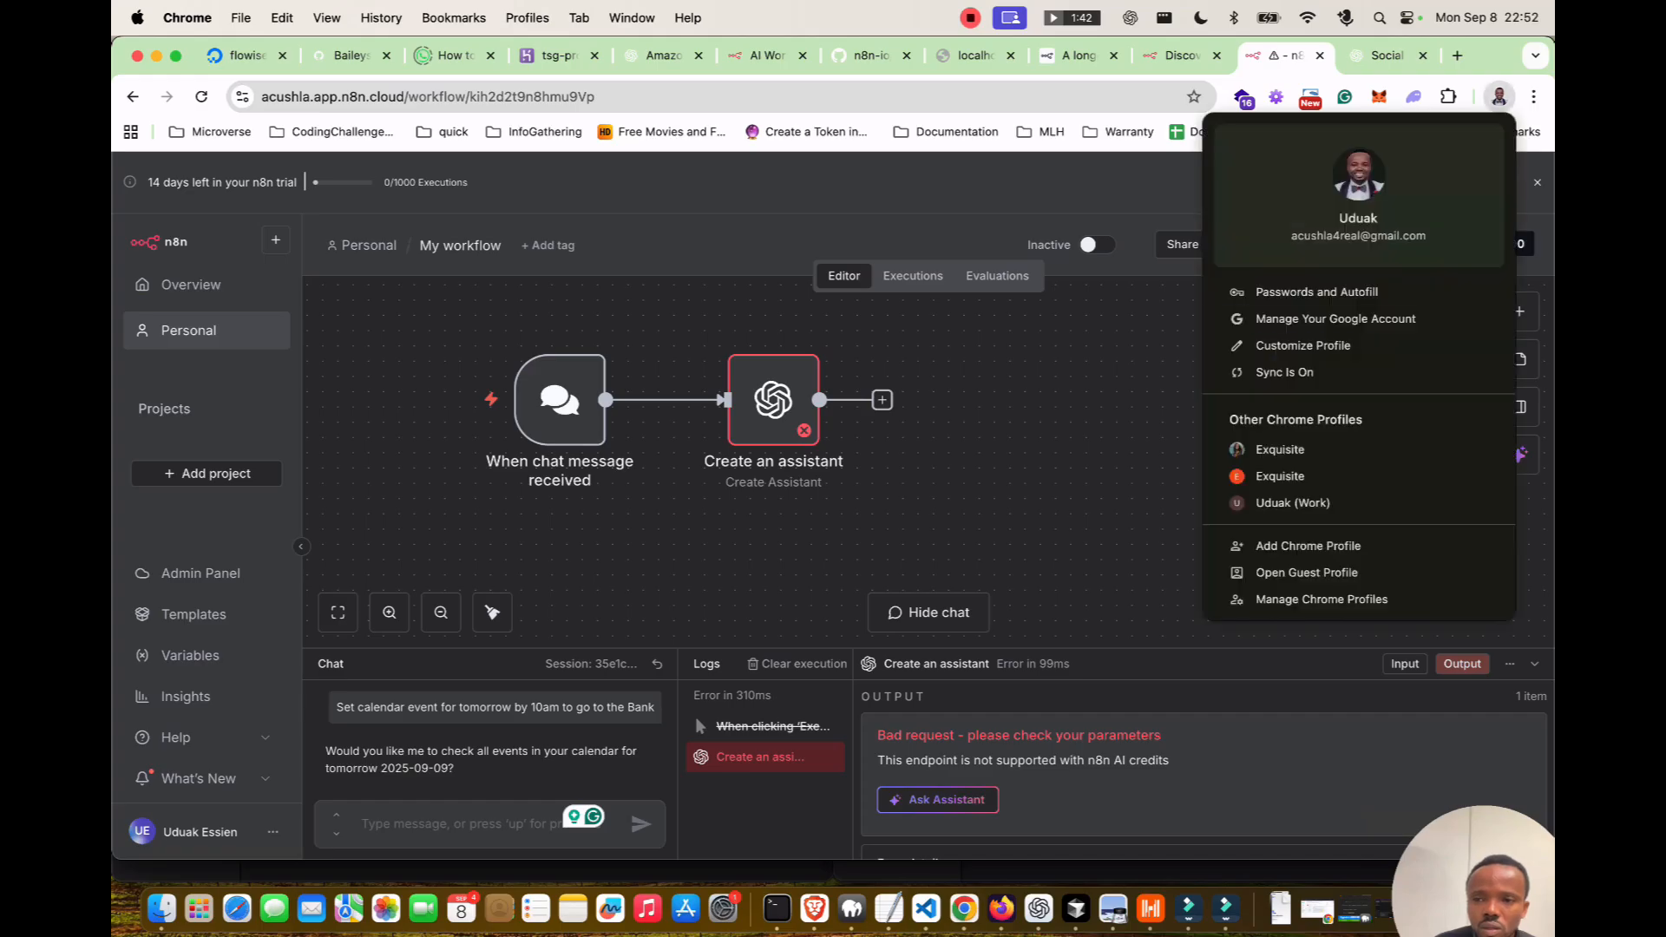
{"action": "left_click", "coordinate": [1293, 502]}
{"action": "left_click", "coordinate": [1435, 219]}
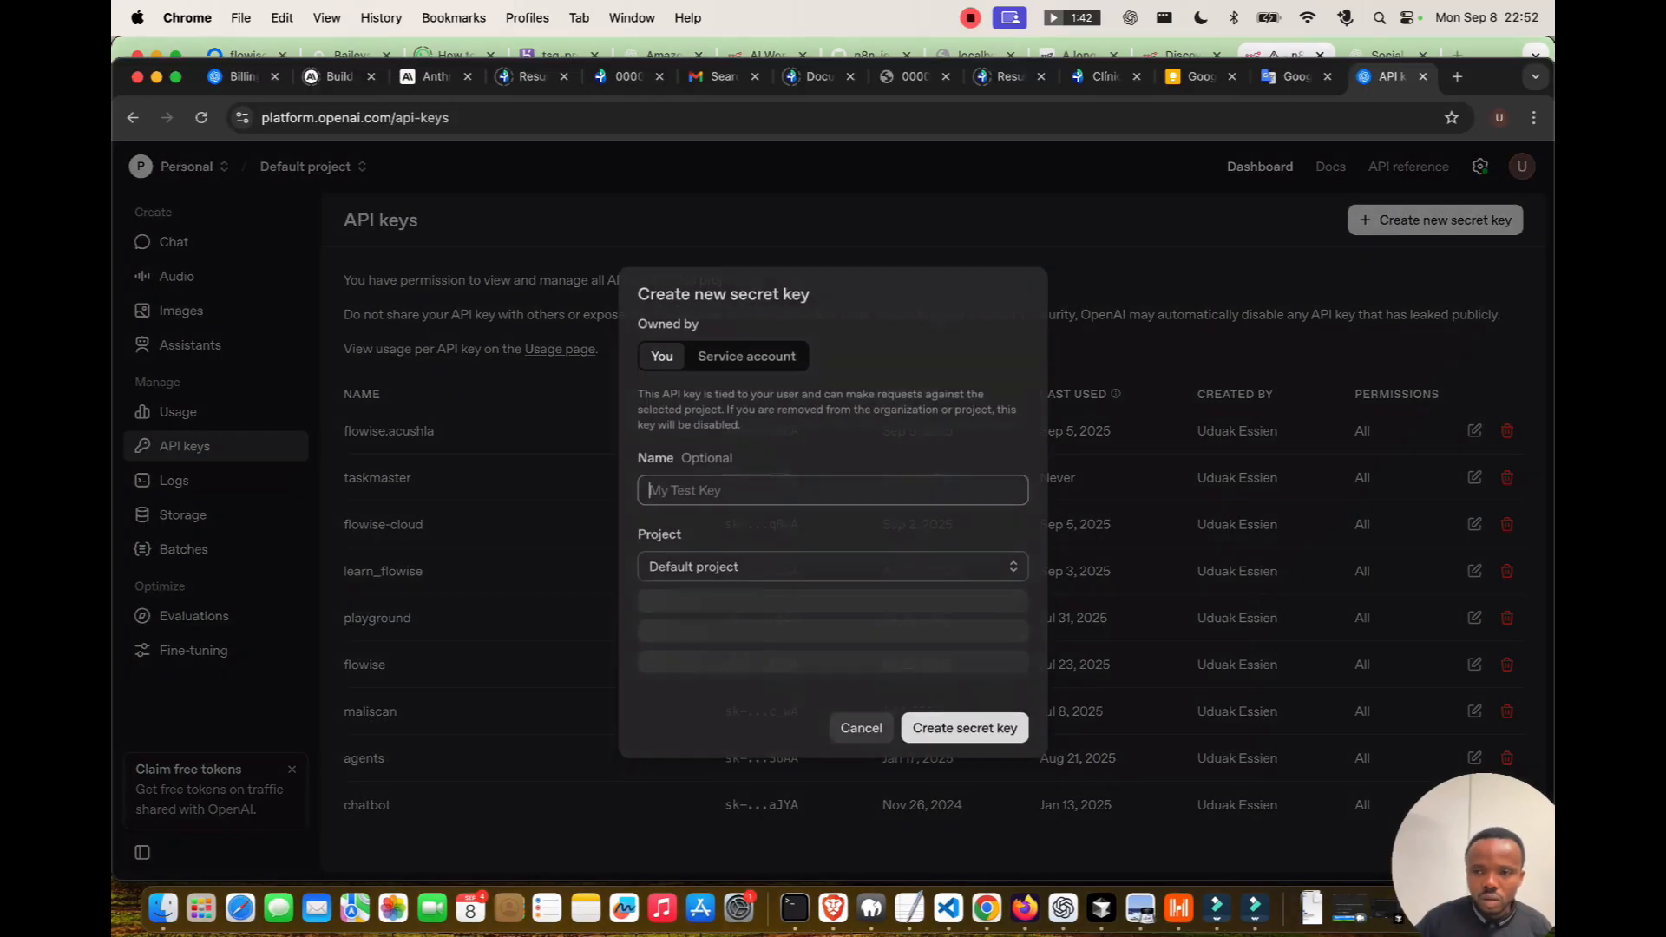
{"action": "type", "text": "n8n"}
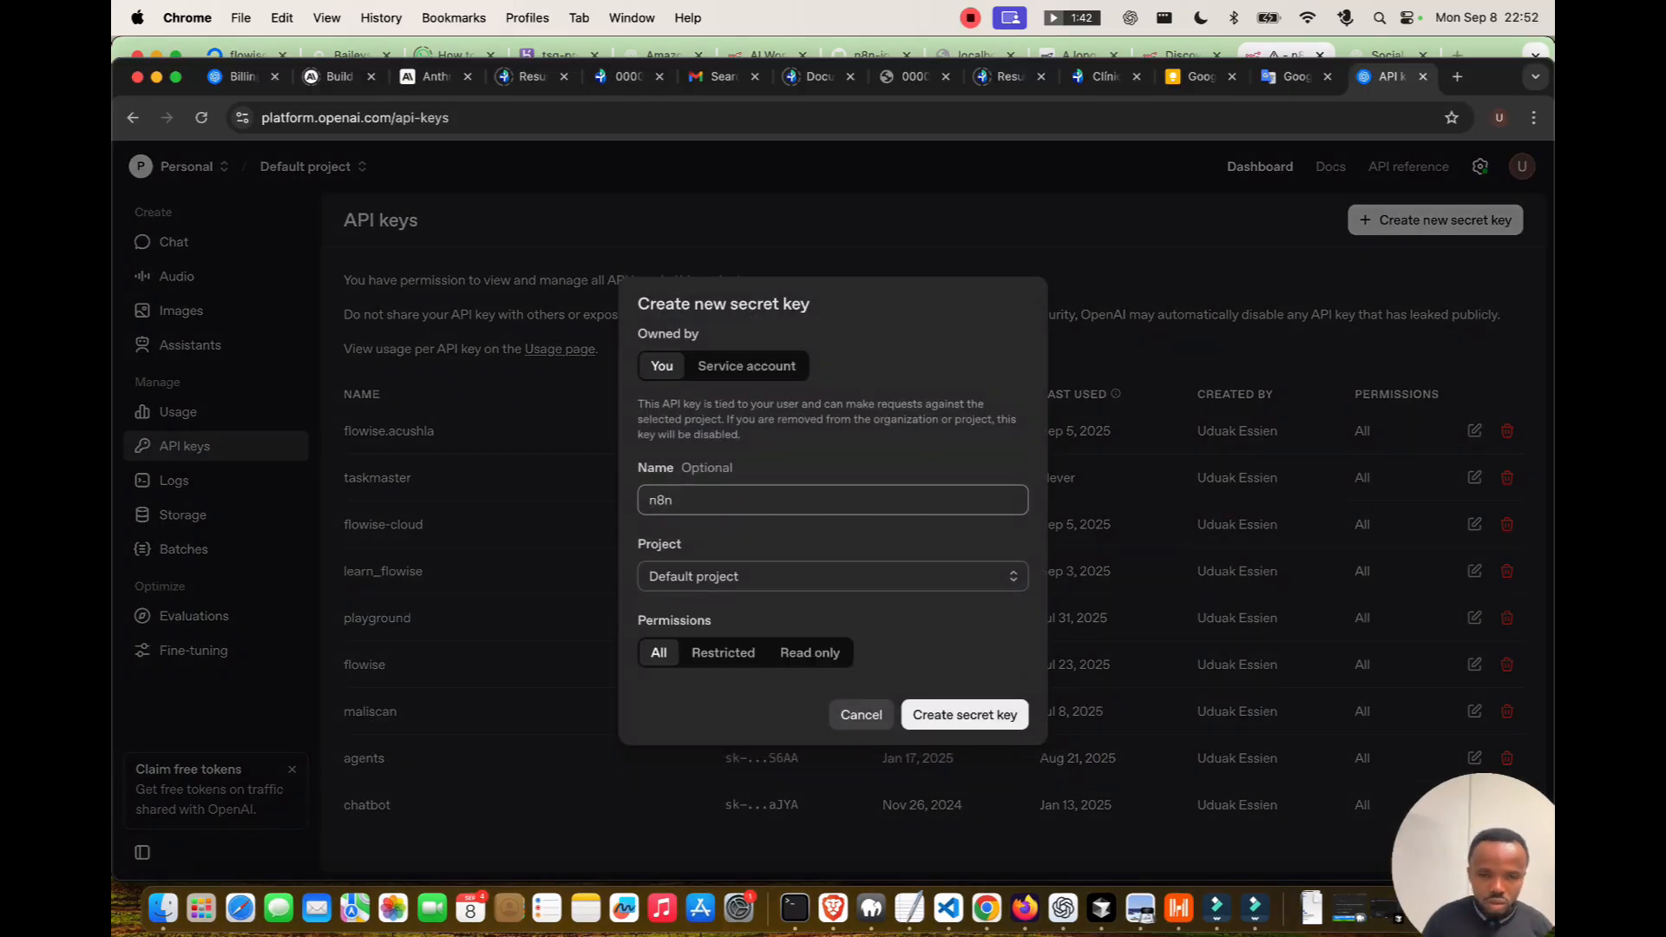
{"action": "key", "text": "Return"}
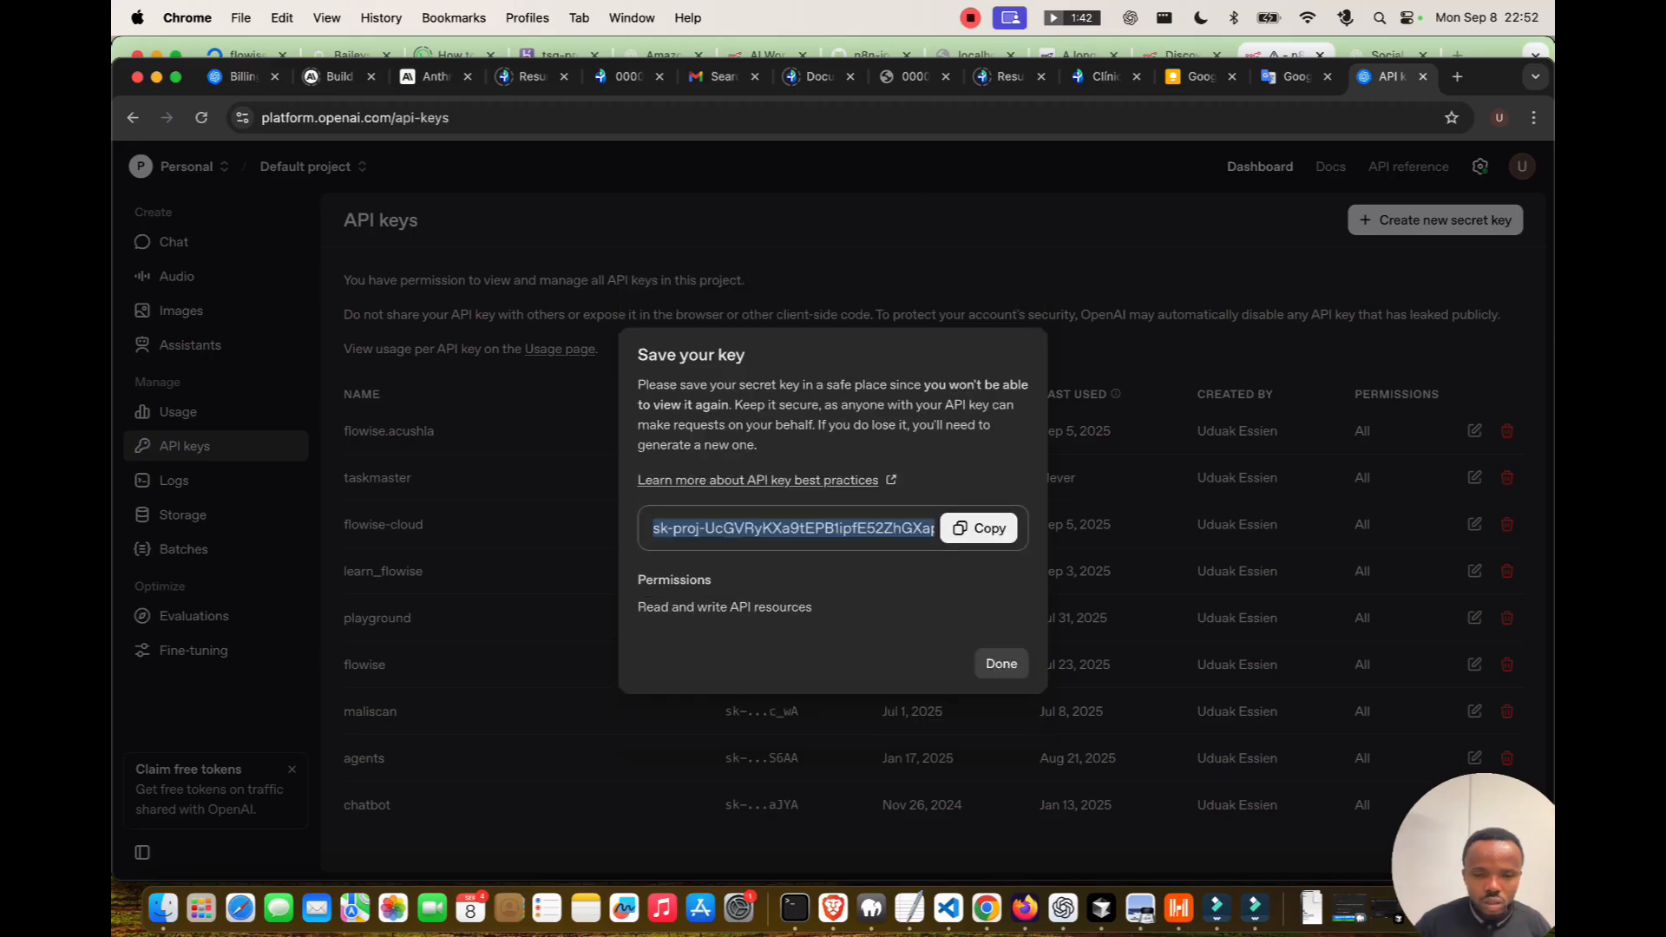
{"action": "left_click", "coordinate": [979, 529]}
{"action": "left_click", "coordinate": [1002, 664]}
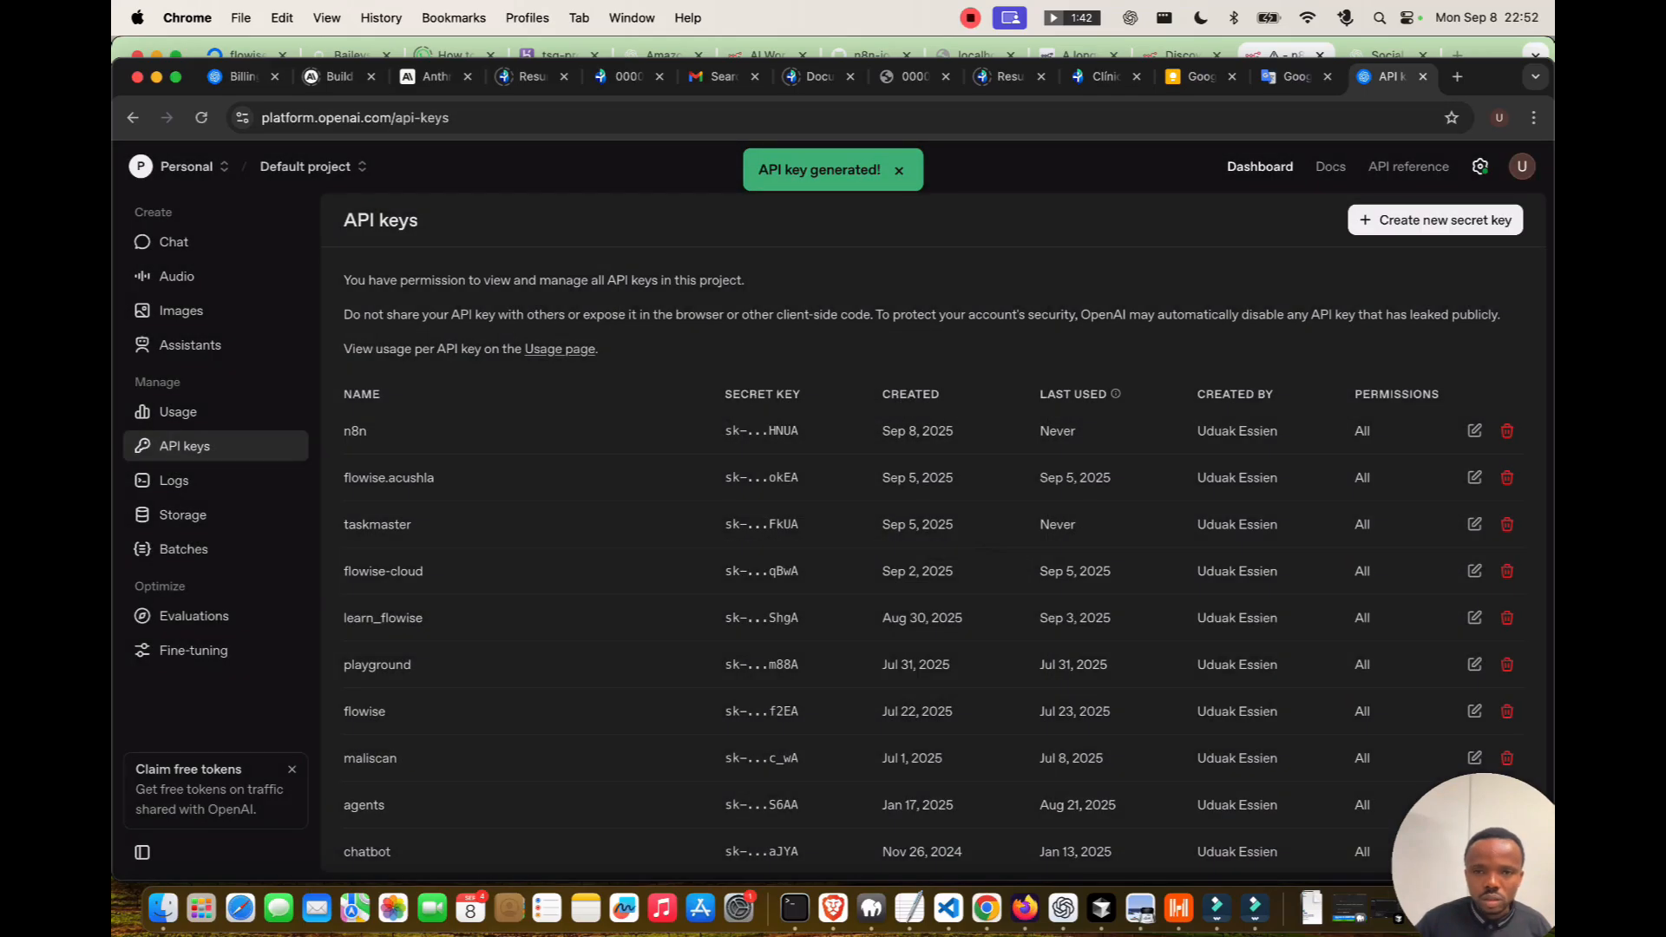
{"action": "left_click", "coordinate": [156, 76]}
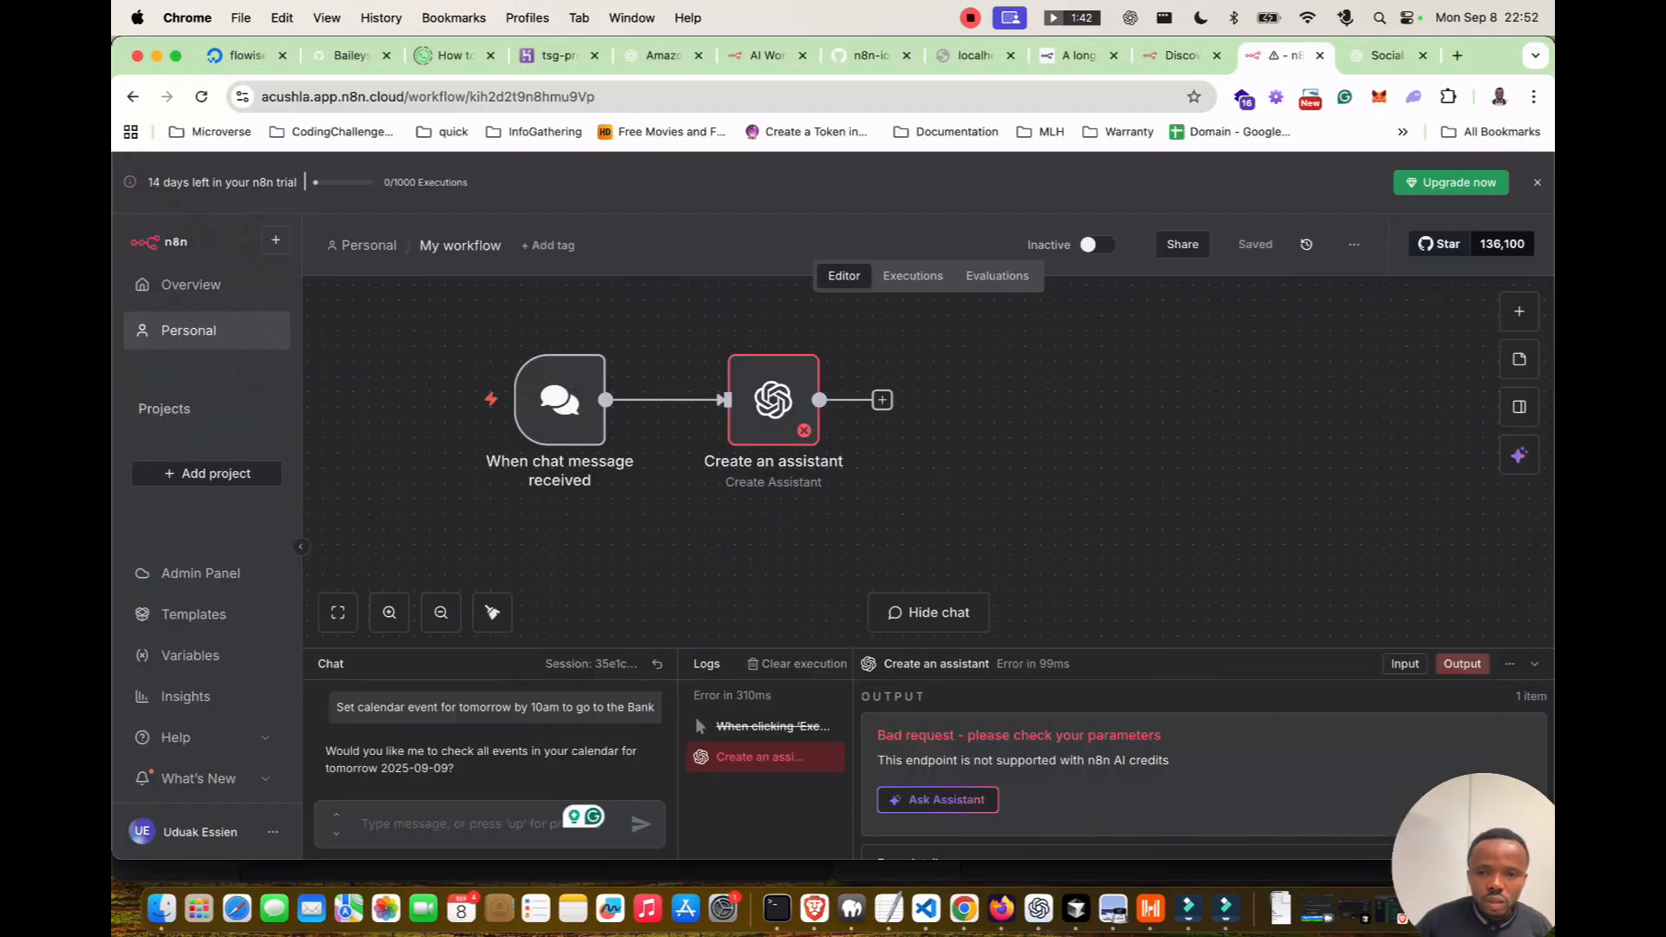
From the Create an assistant node, create a new OpenAI credential and paste the copied API key.
{"action": "double_click", "coordinate": [773, 400]}
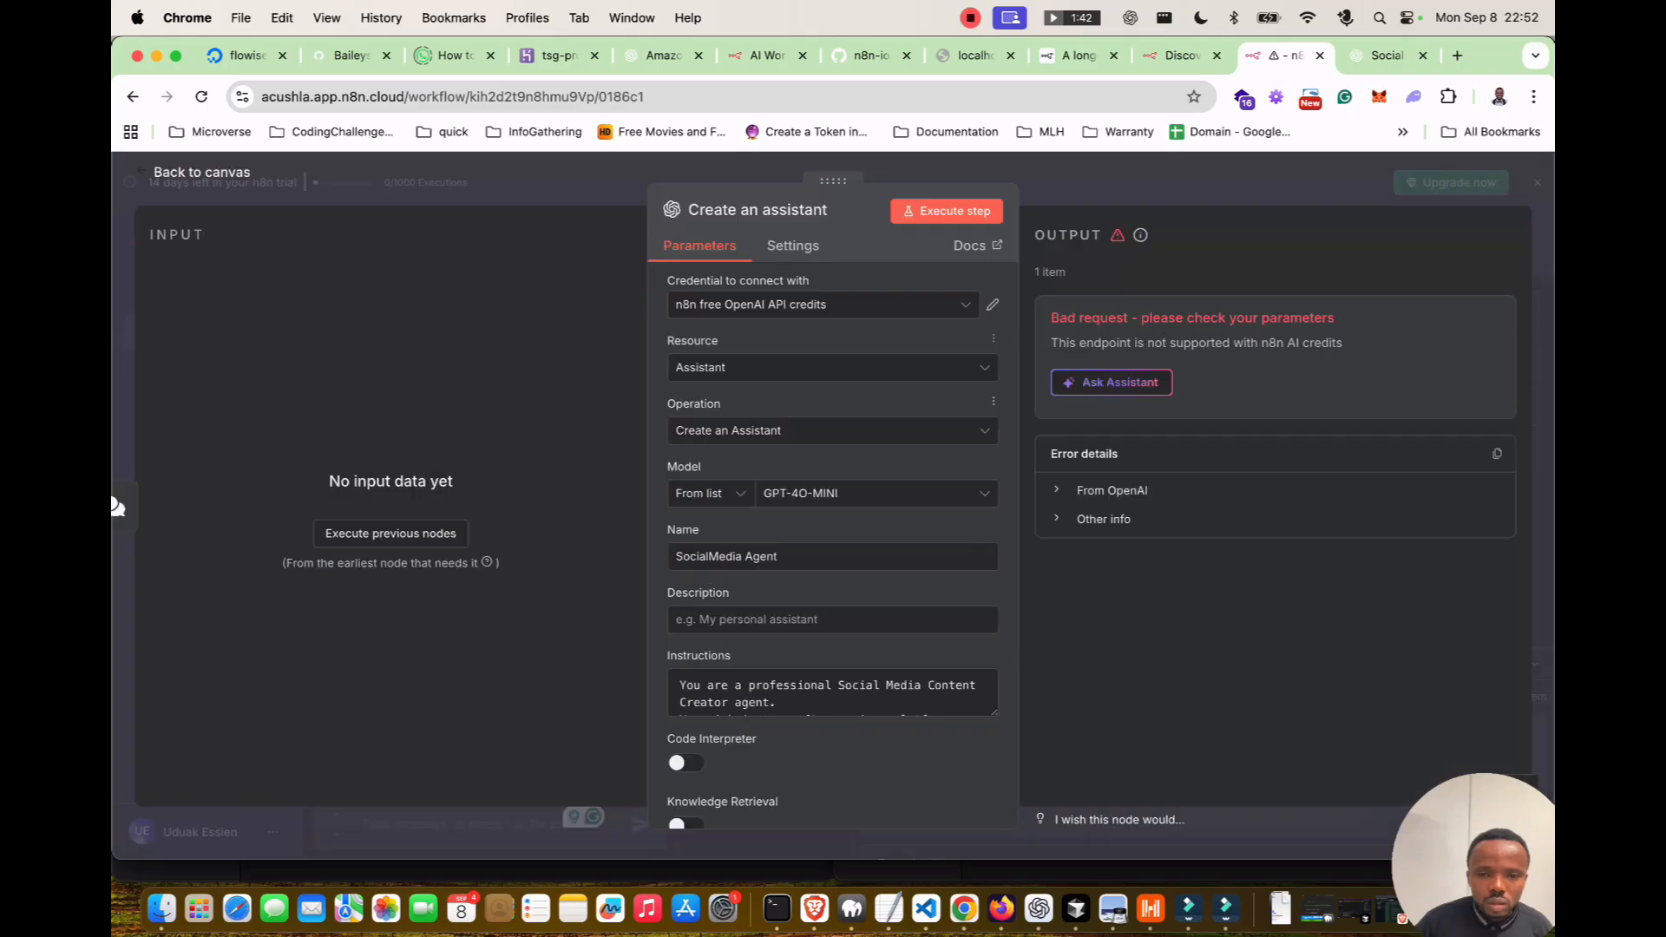
{"action": "left_click", "coordinate": [825, 304]}
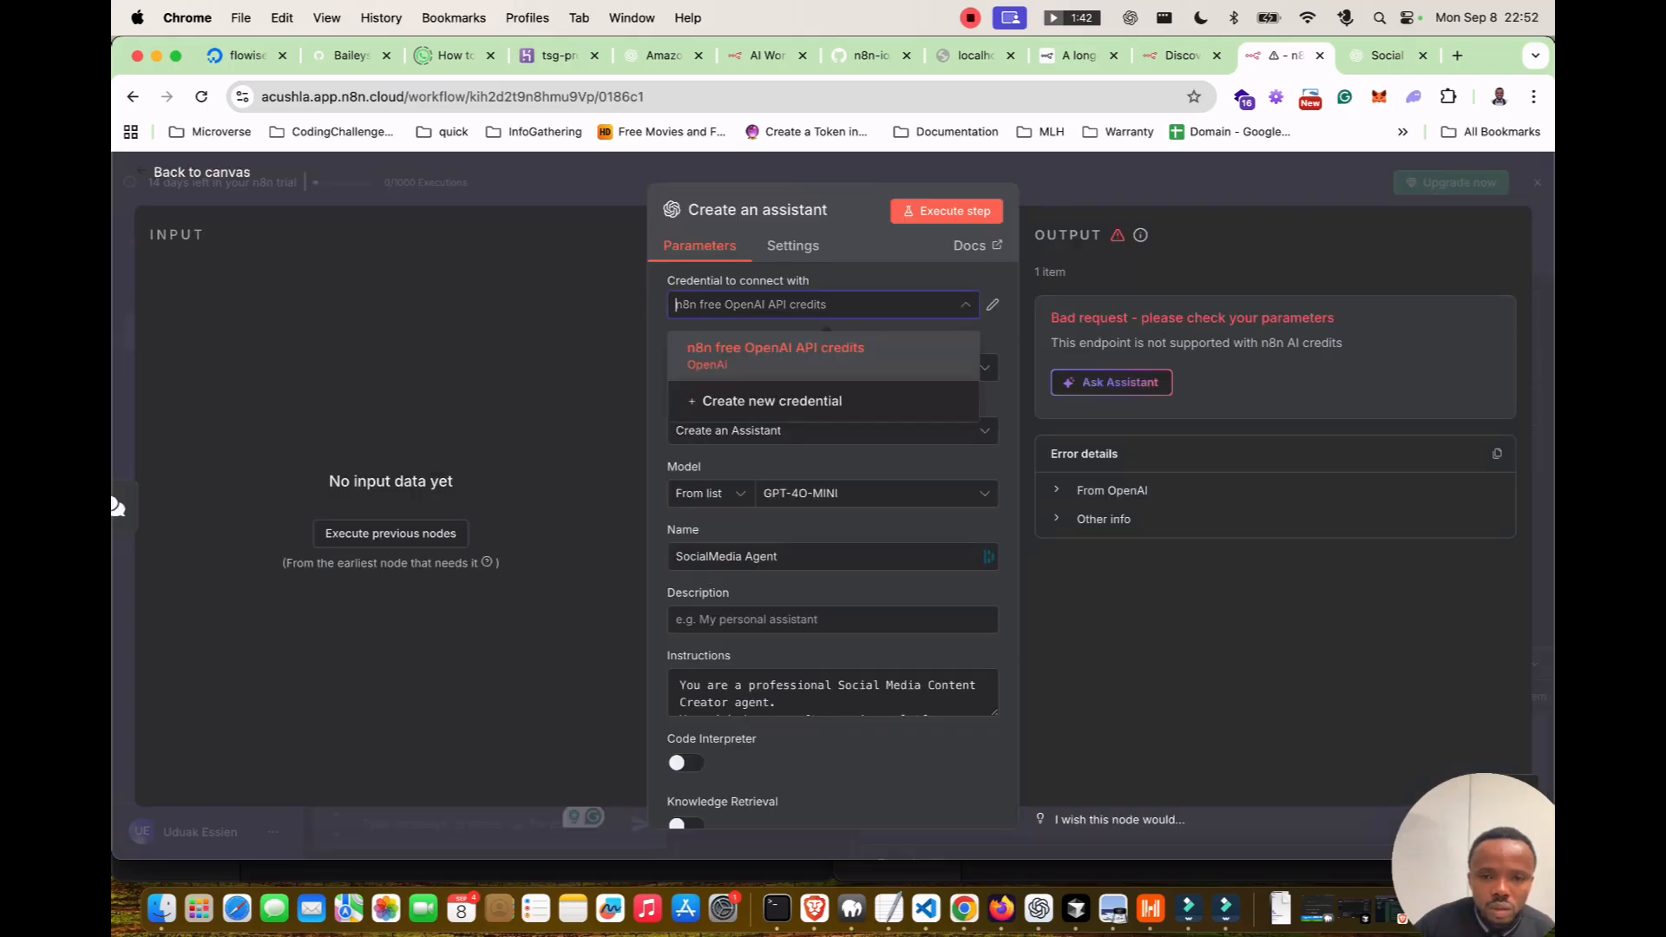
{"action": "left_click", "coordinate": [786, 401]}
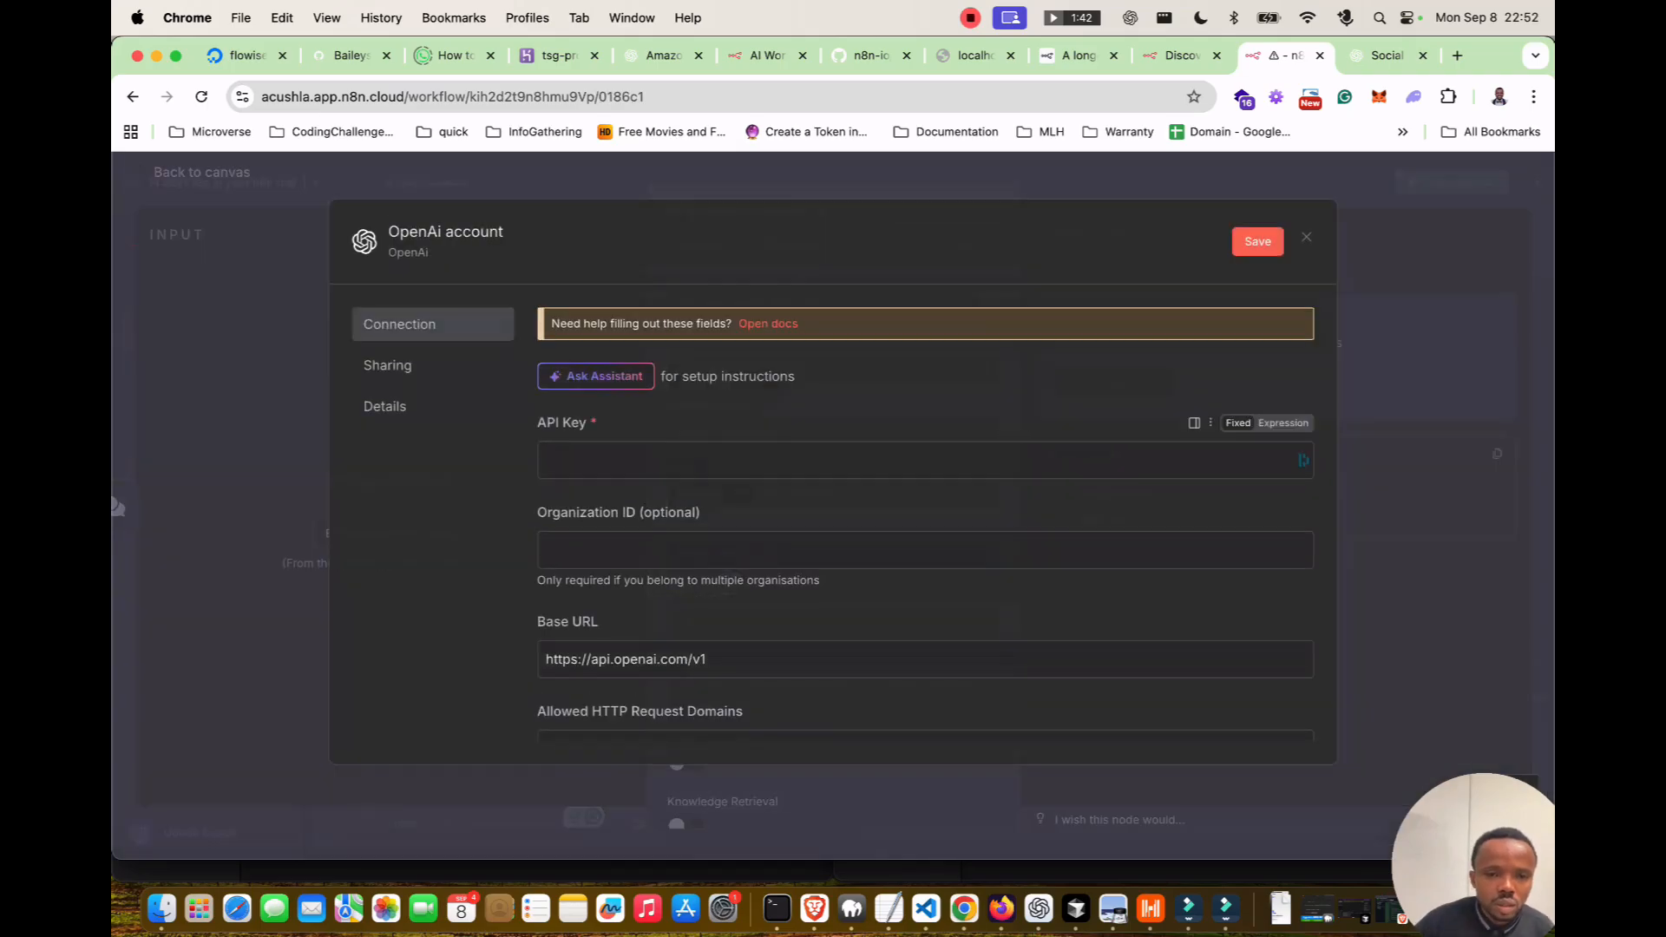
{"action": "left_click", "coordinate": [925, 460]}
{"action": "left_click", "coordinate": [1232, 502]}
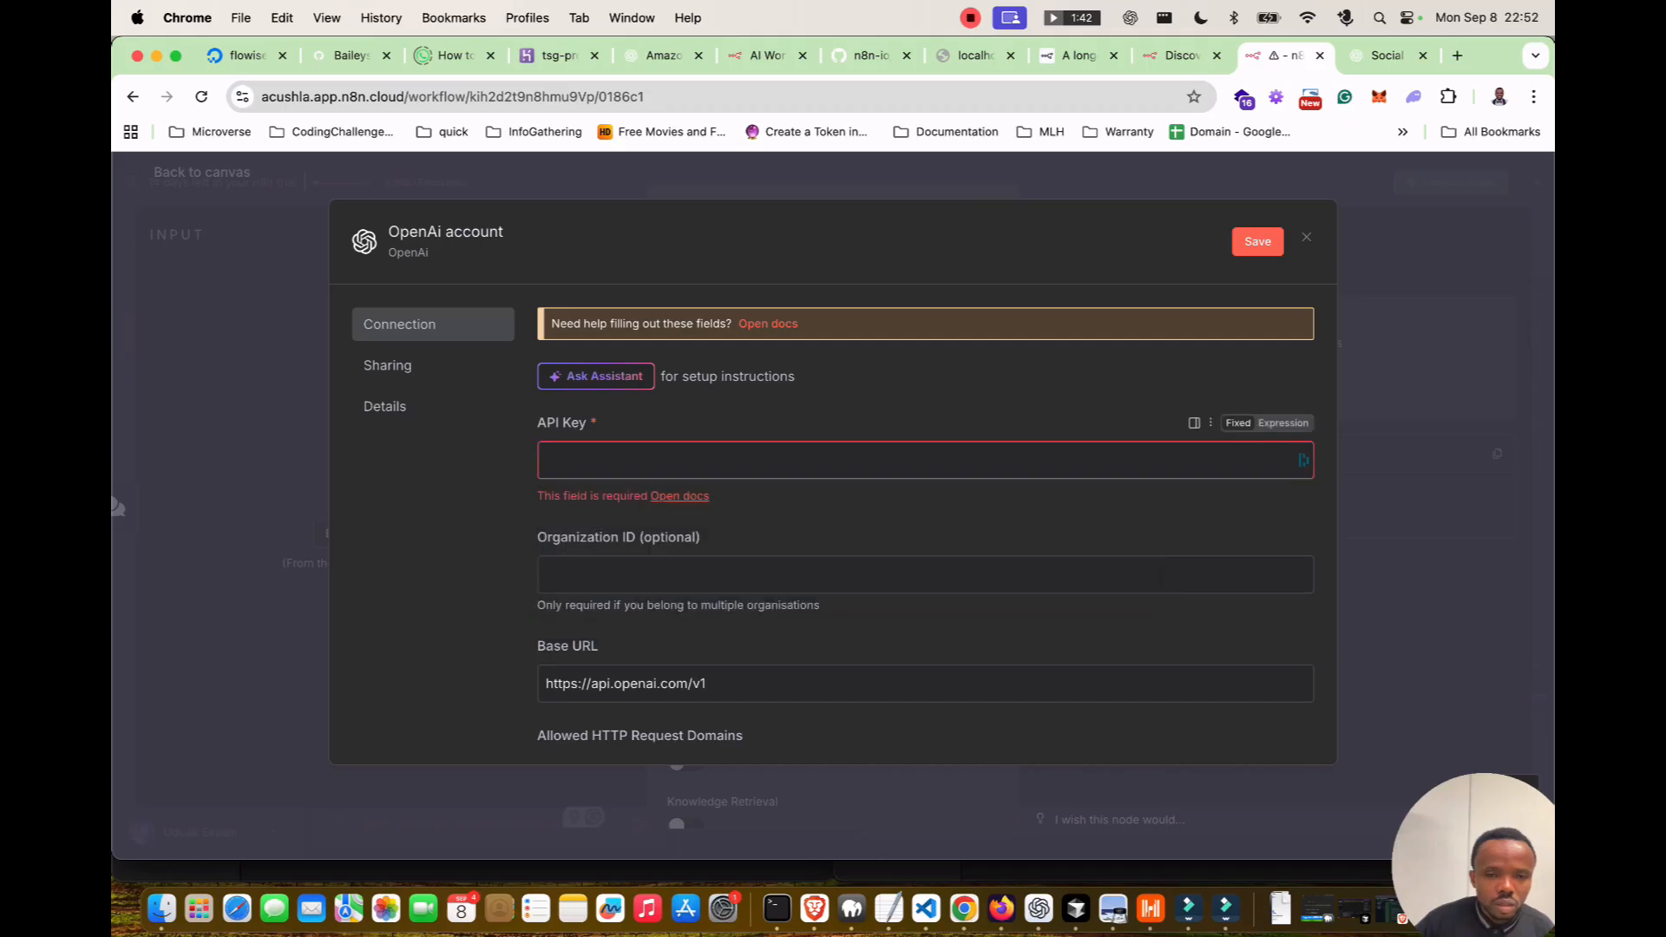
{"action": "left_click", "coordinate": [925, 460]}
{"action": "key", "text": "super+v"}
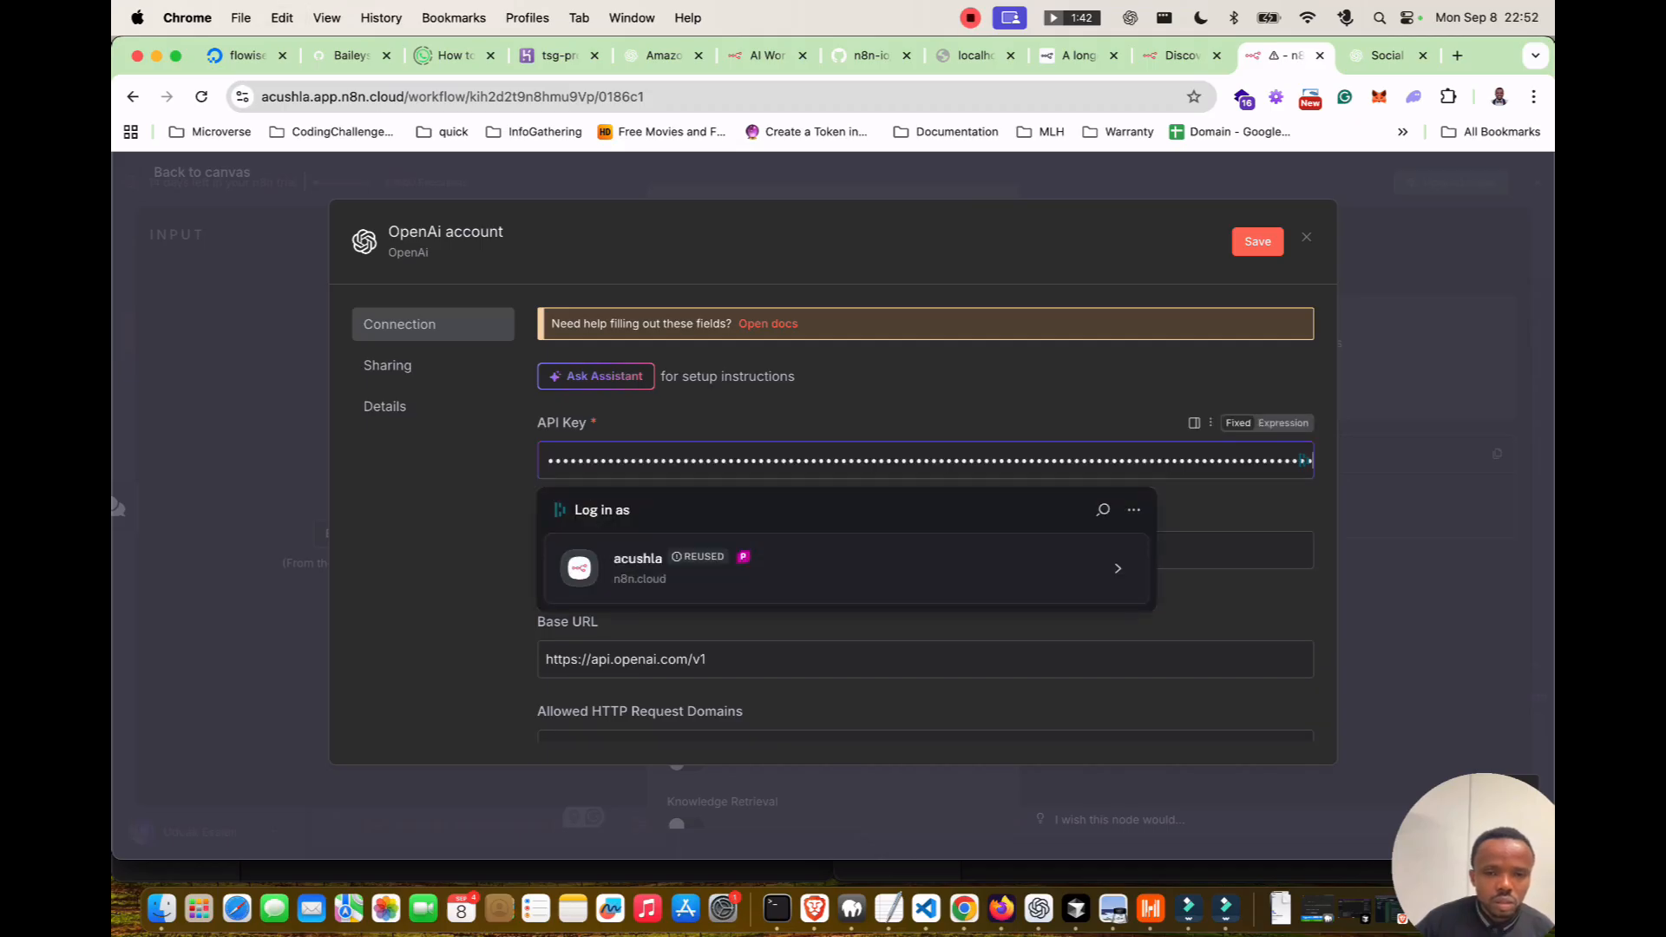
{"action": "left_click", "coordinate": [1041, 381]}
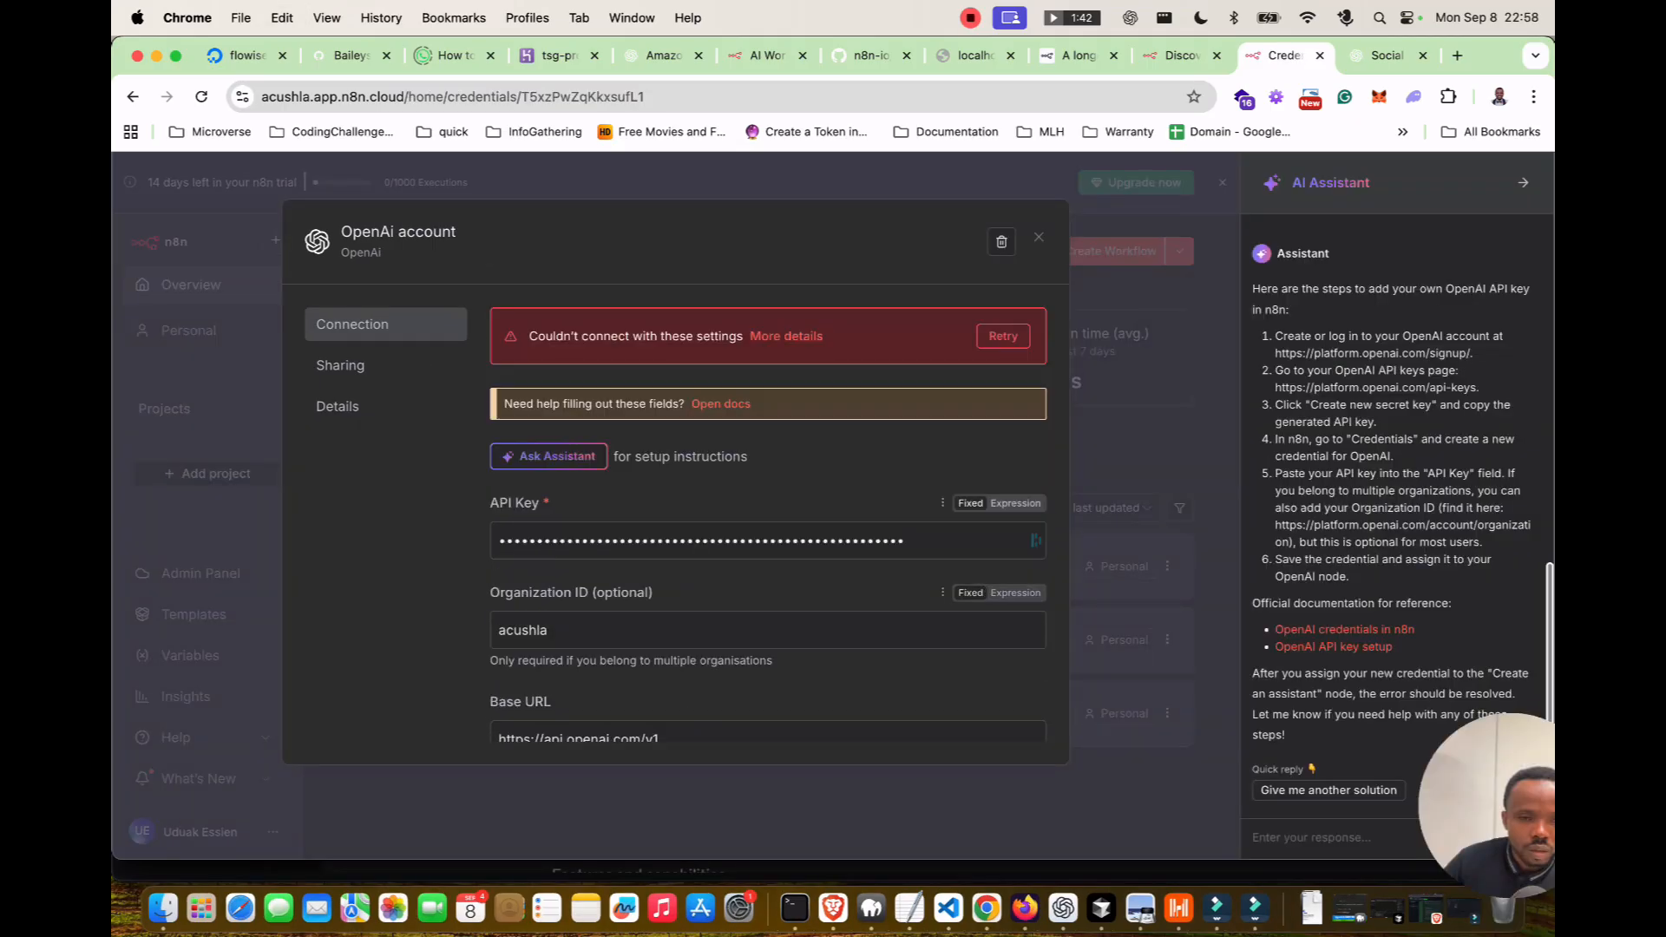
Clear the Organization ID, save the credential so its connection test passes, and close it.
{"action": "double_click", "coordinate": [536, 633]}
{"action": "key", "text": "BackSpace"}
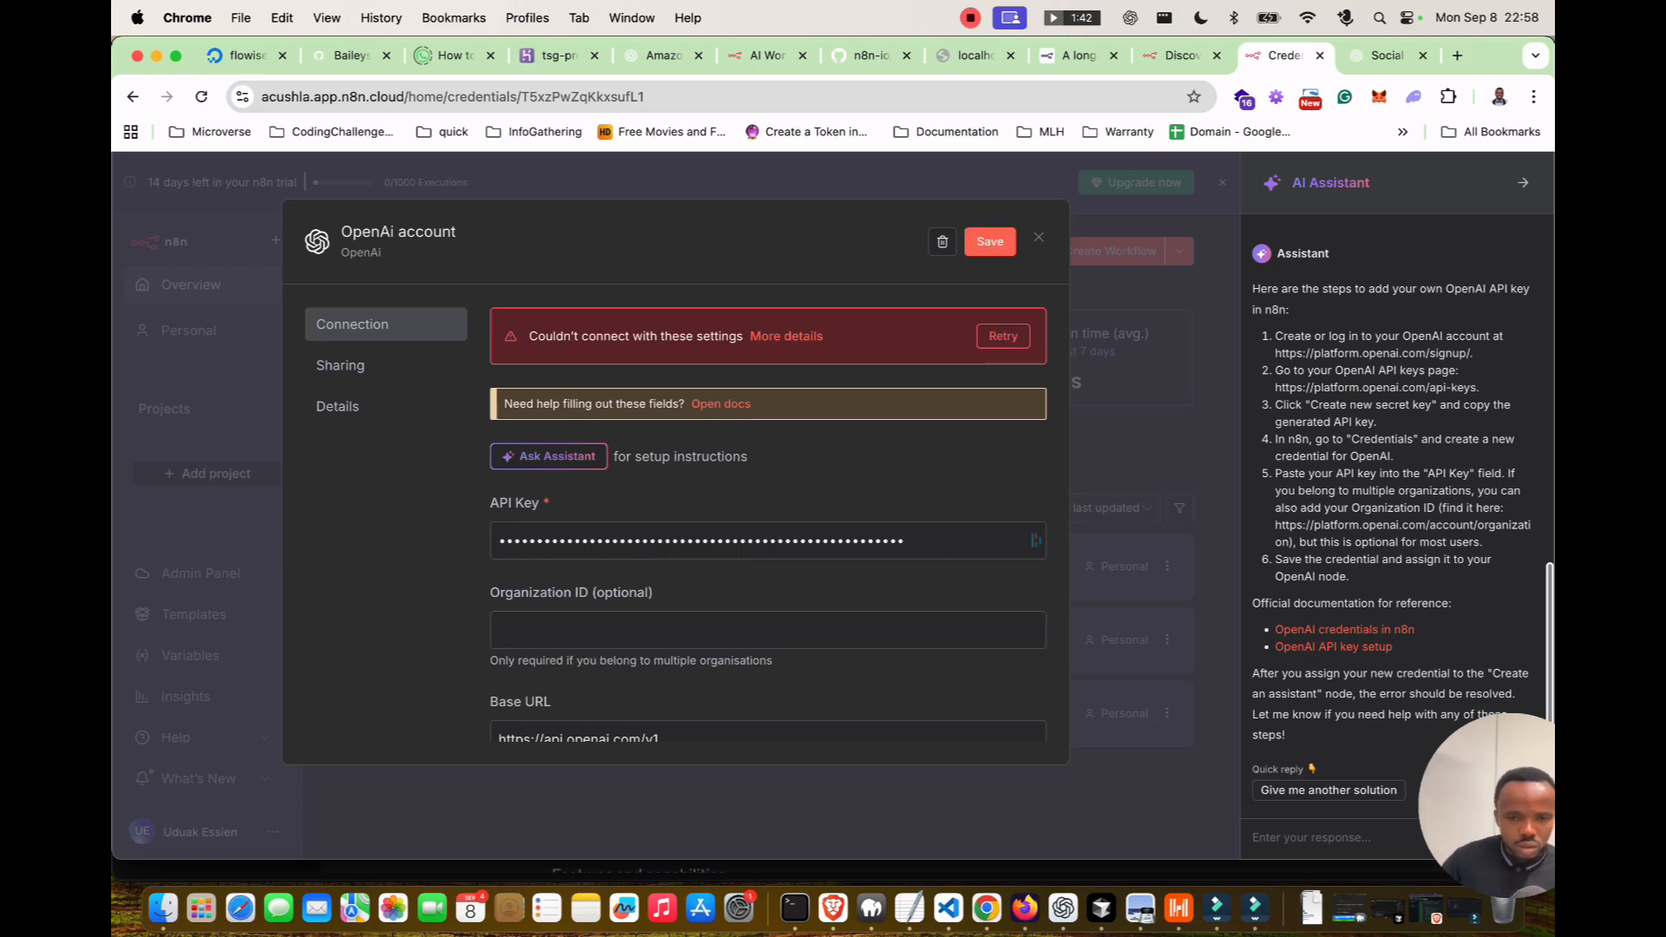
{"action": "scroll", "coordinate": [768, 599], "scroll_direction": "down", "scroll_amount": 3}
{"action": "scroll", "coordinate": [768, 598], "scroll_direction": "up", "scroll_amount": 3}
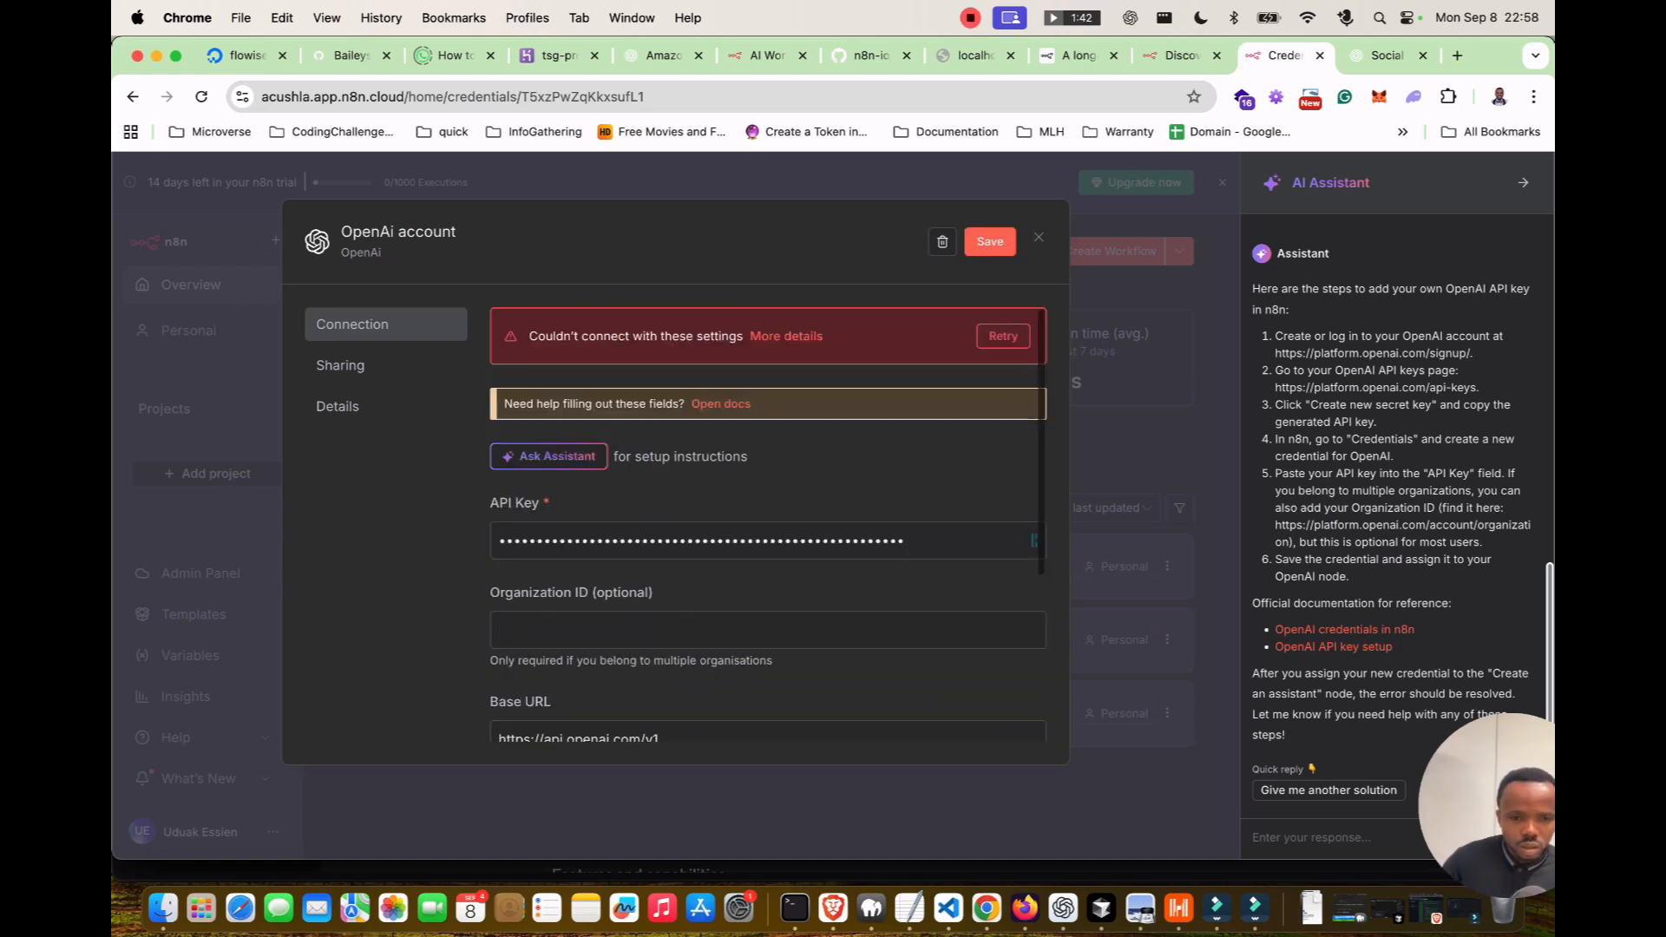
{"action": "left_click", "coordinate": [990, 242]}
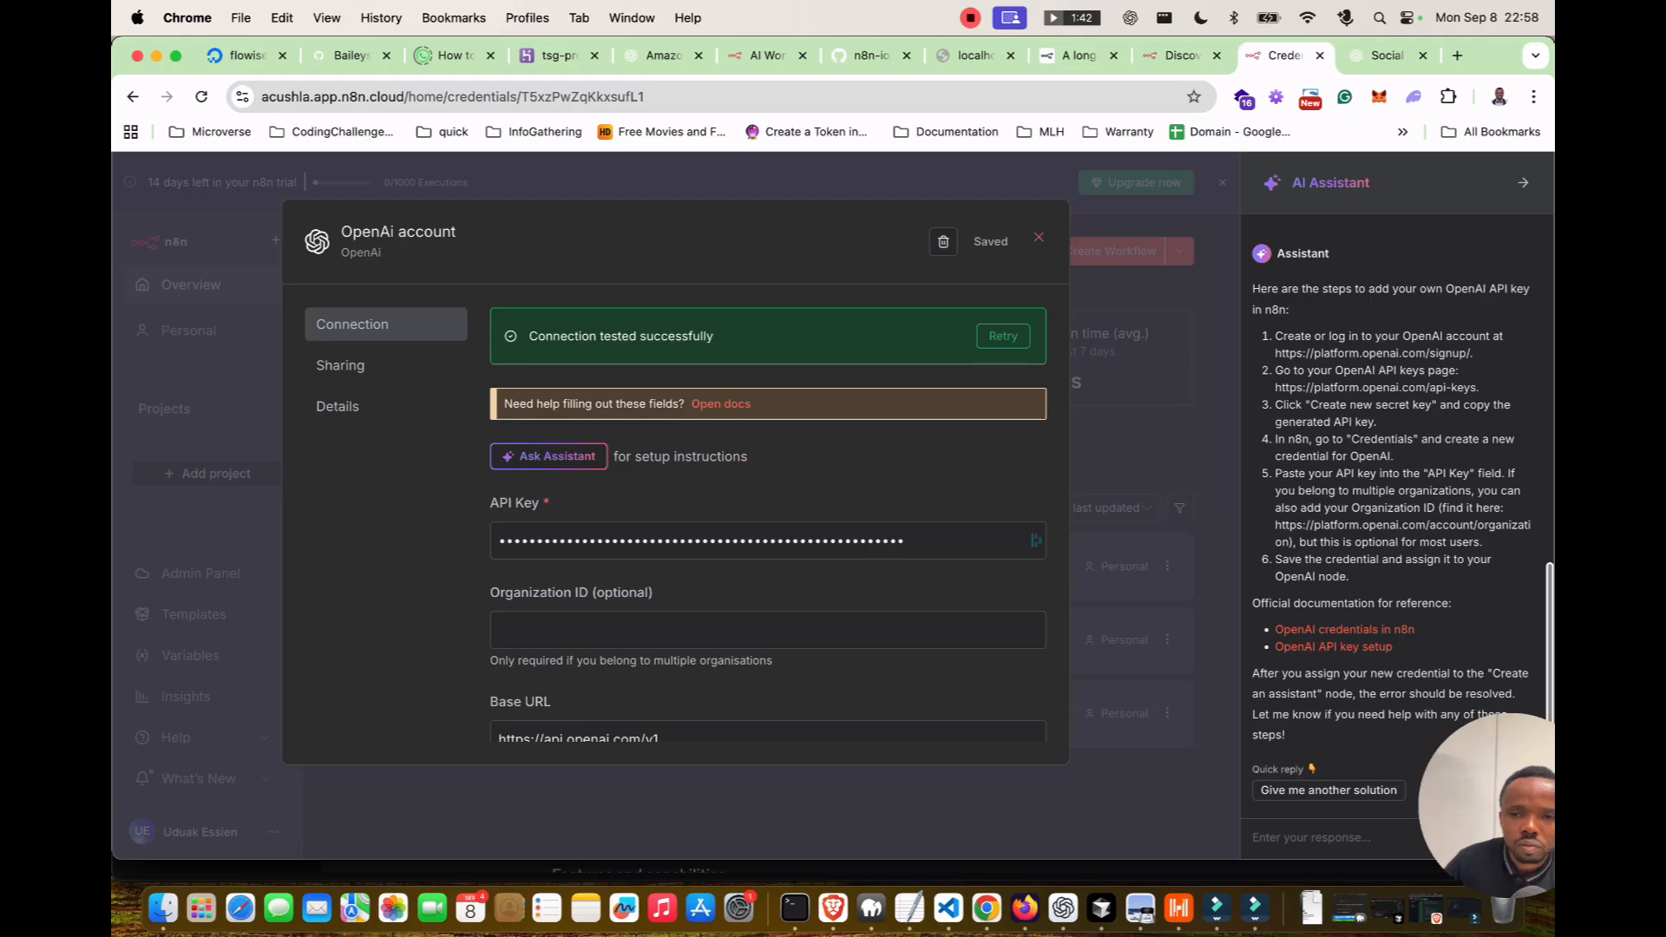
{"action": "key", "text": "Escape"}
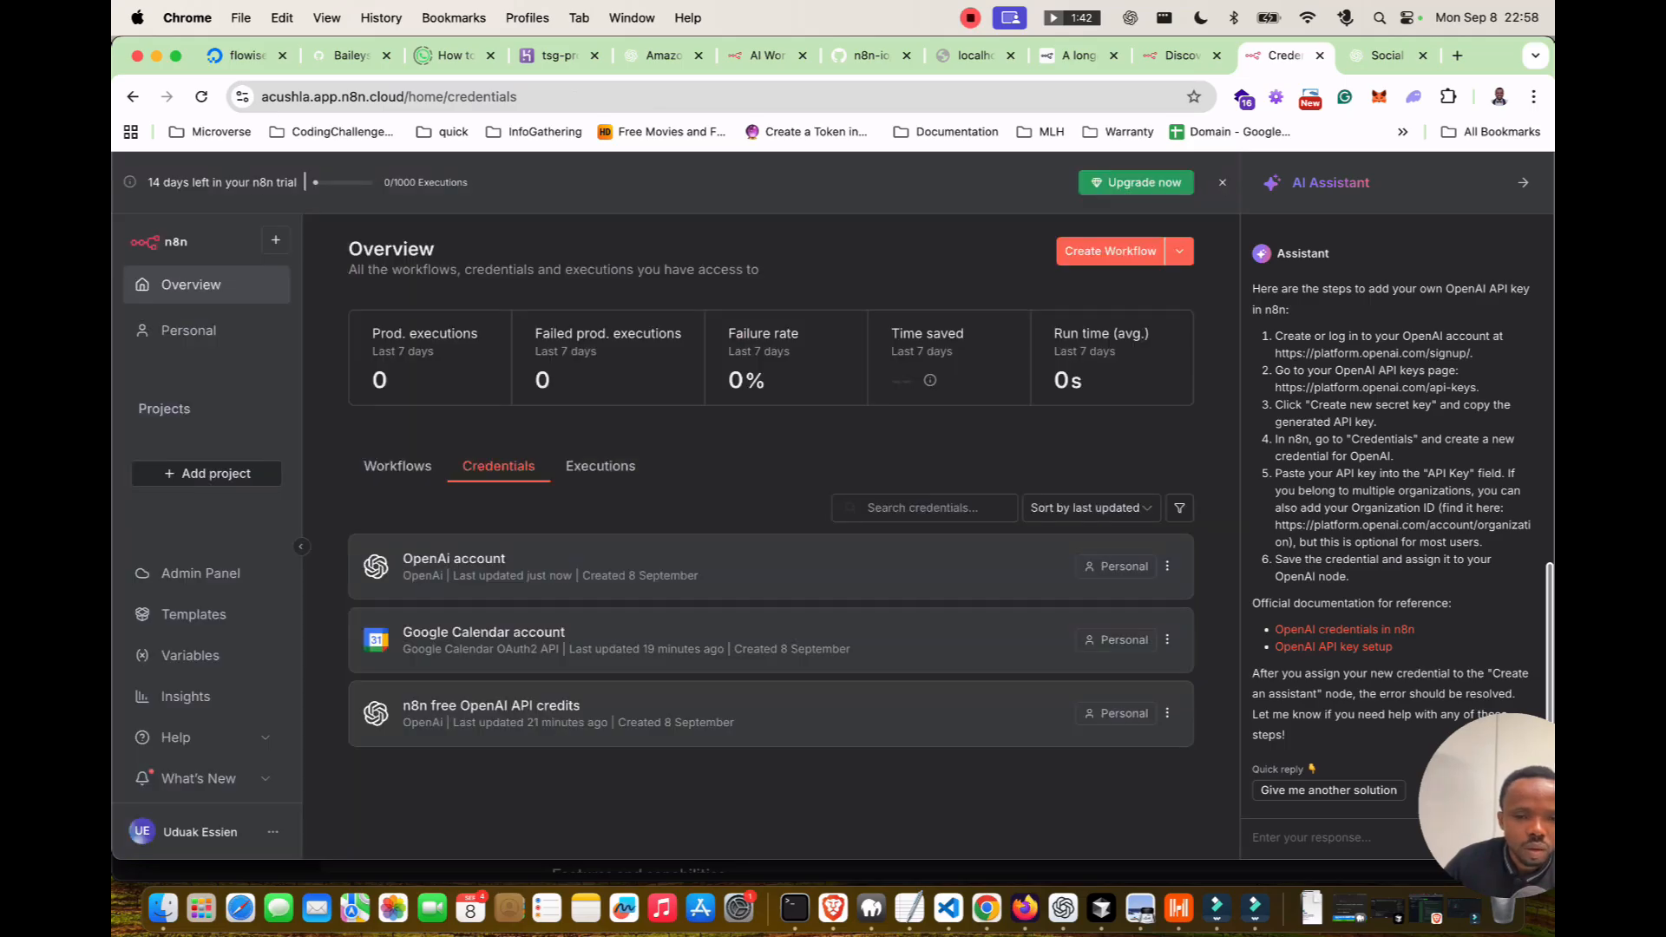
Reopen My workflow from Personal and send 'Write me a tweet' in the chat.
{"action": "left_click", "coordinate": [188, 329]}
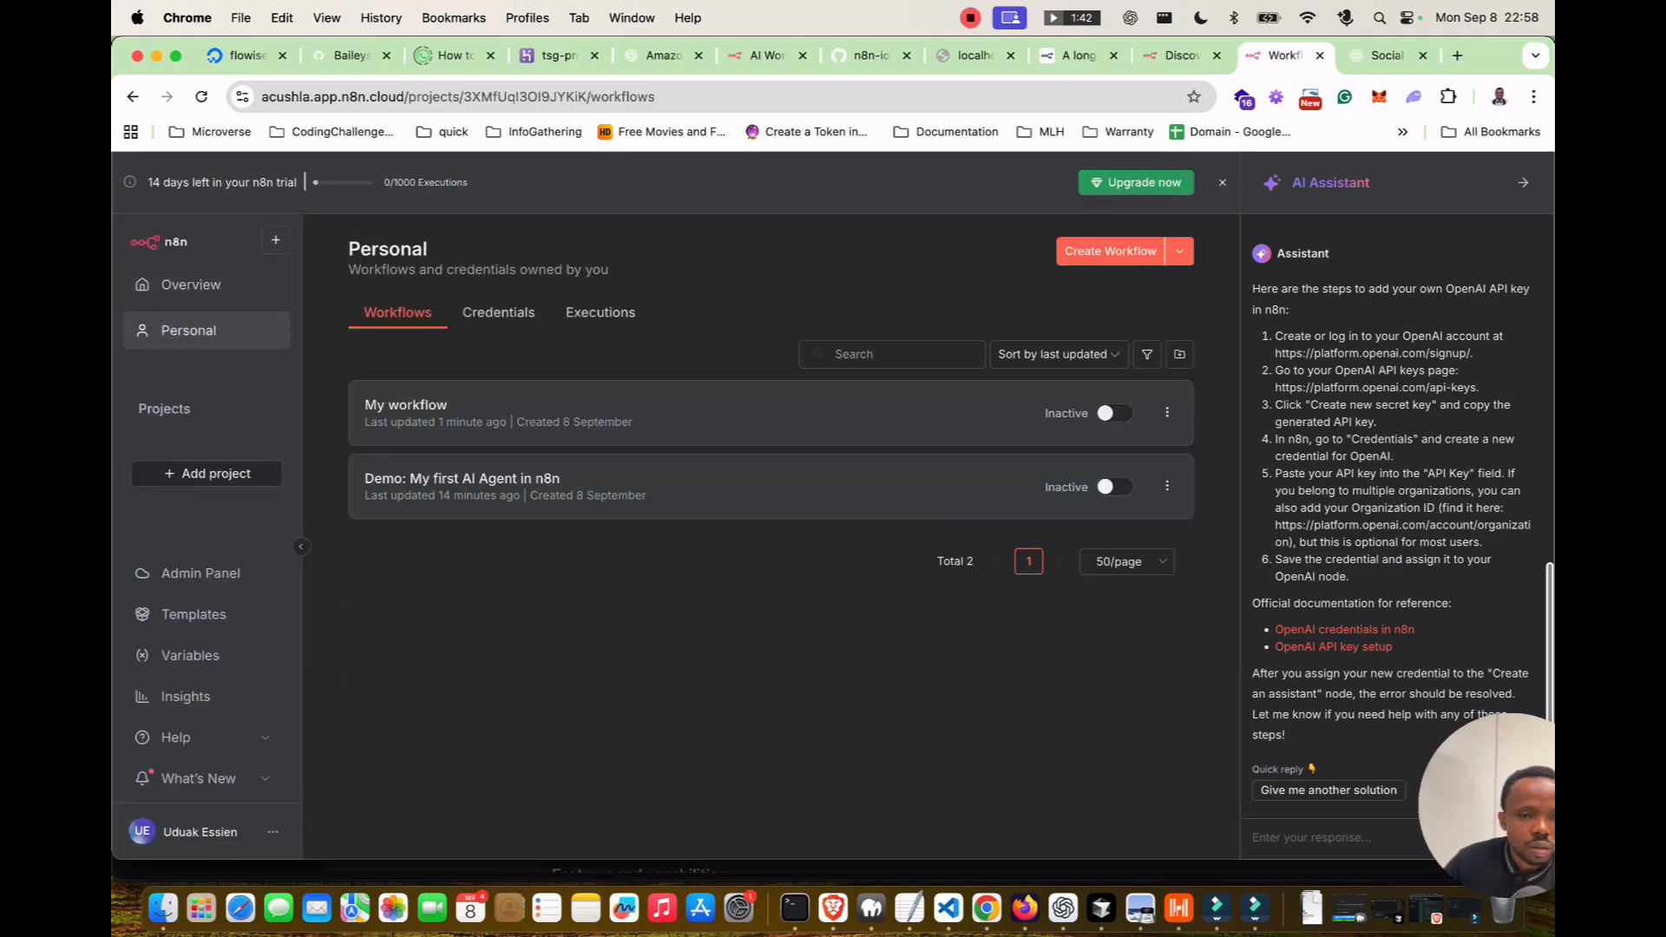
{"action": "left_click", "coordinate": [659, 418]}
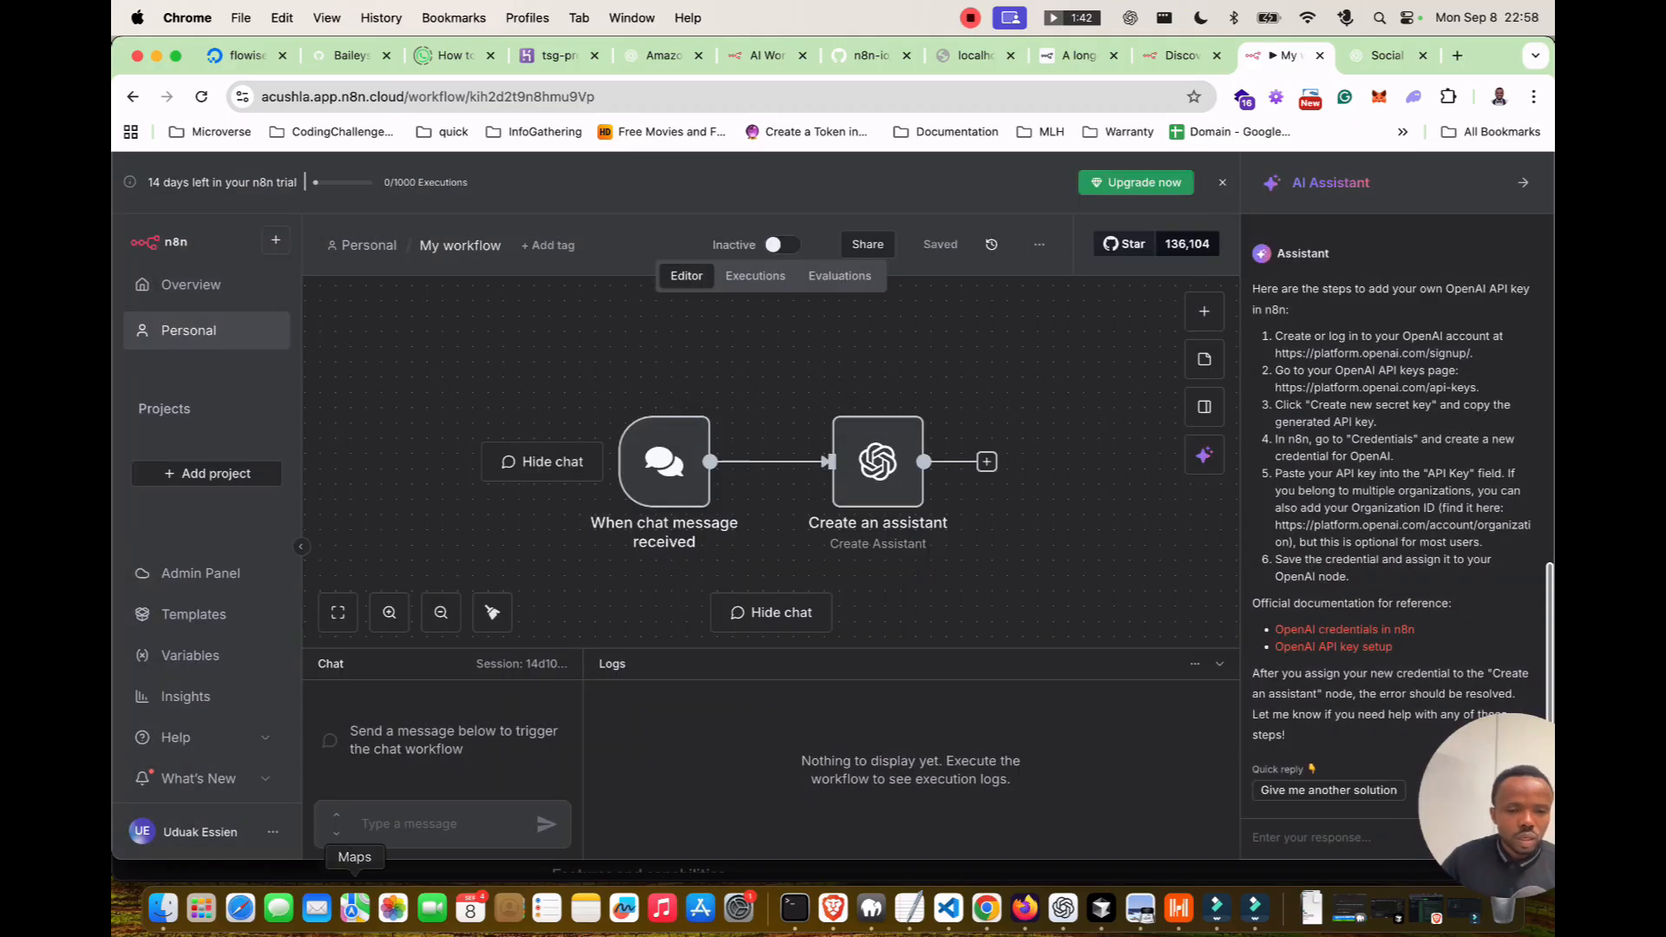
{"action": "left_click", "coordinate": [664, 461]}
{"action": "type", "text": "Write me a tweet"}
{"action": "key", "text": "Return"}
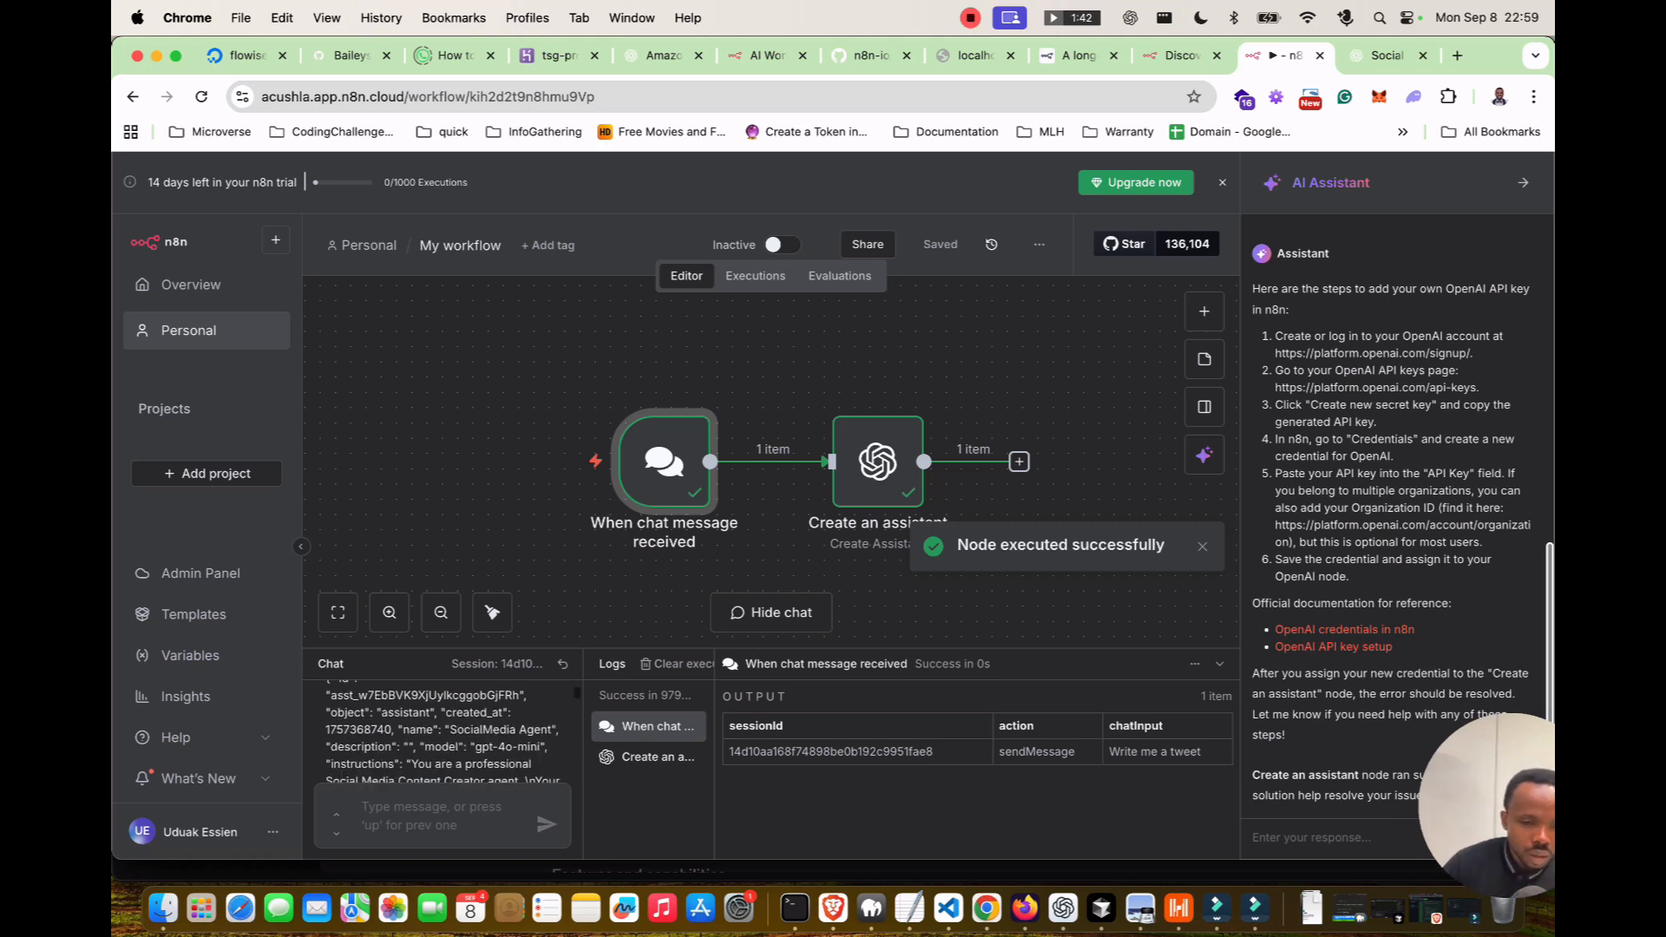
Review the chat response and show the Create an assistant run's output in the Logs.
{"action": "scroll", "coordinate": [442, 731], "scroll_direction": "down", "scroll_amount": 5}
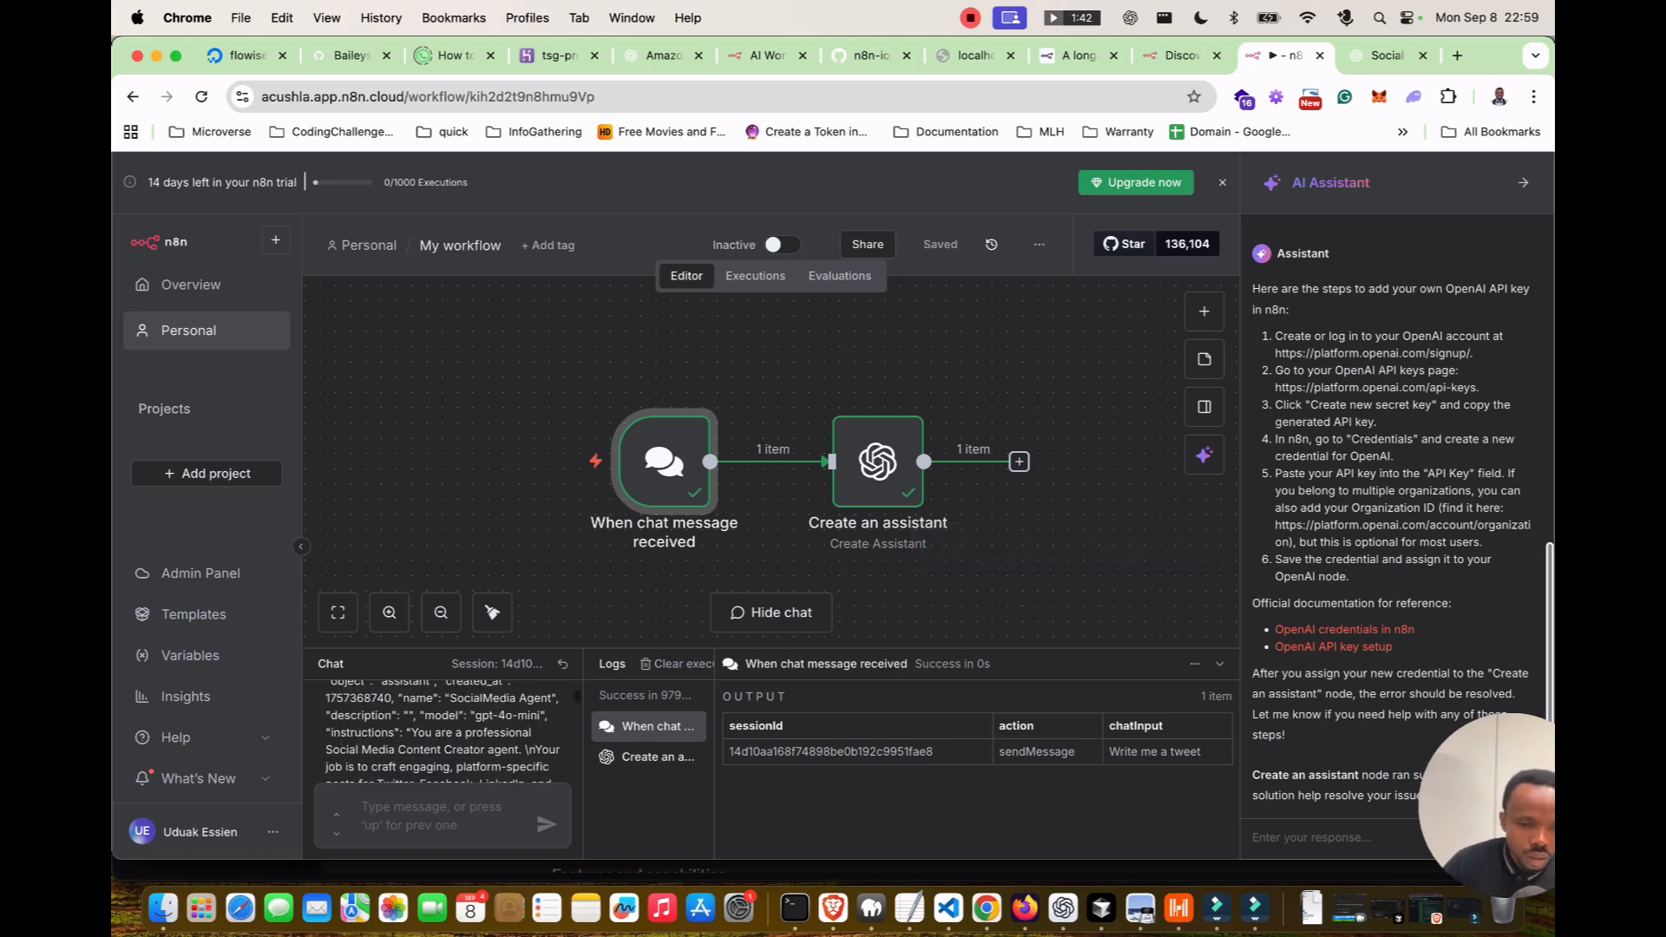
{"action": "scroll", "coordinate": [442, 732], "scroll_direction": "down", "scroll_amount": 10}
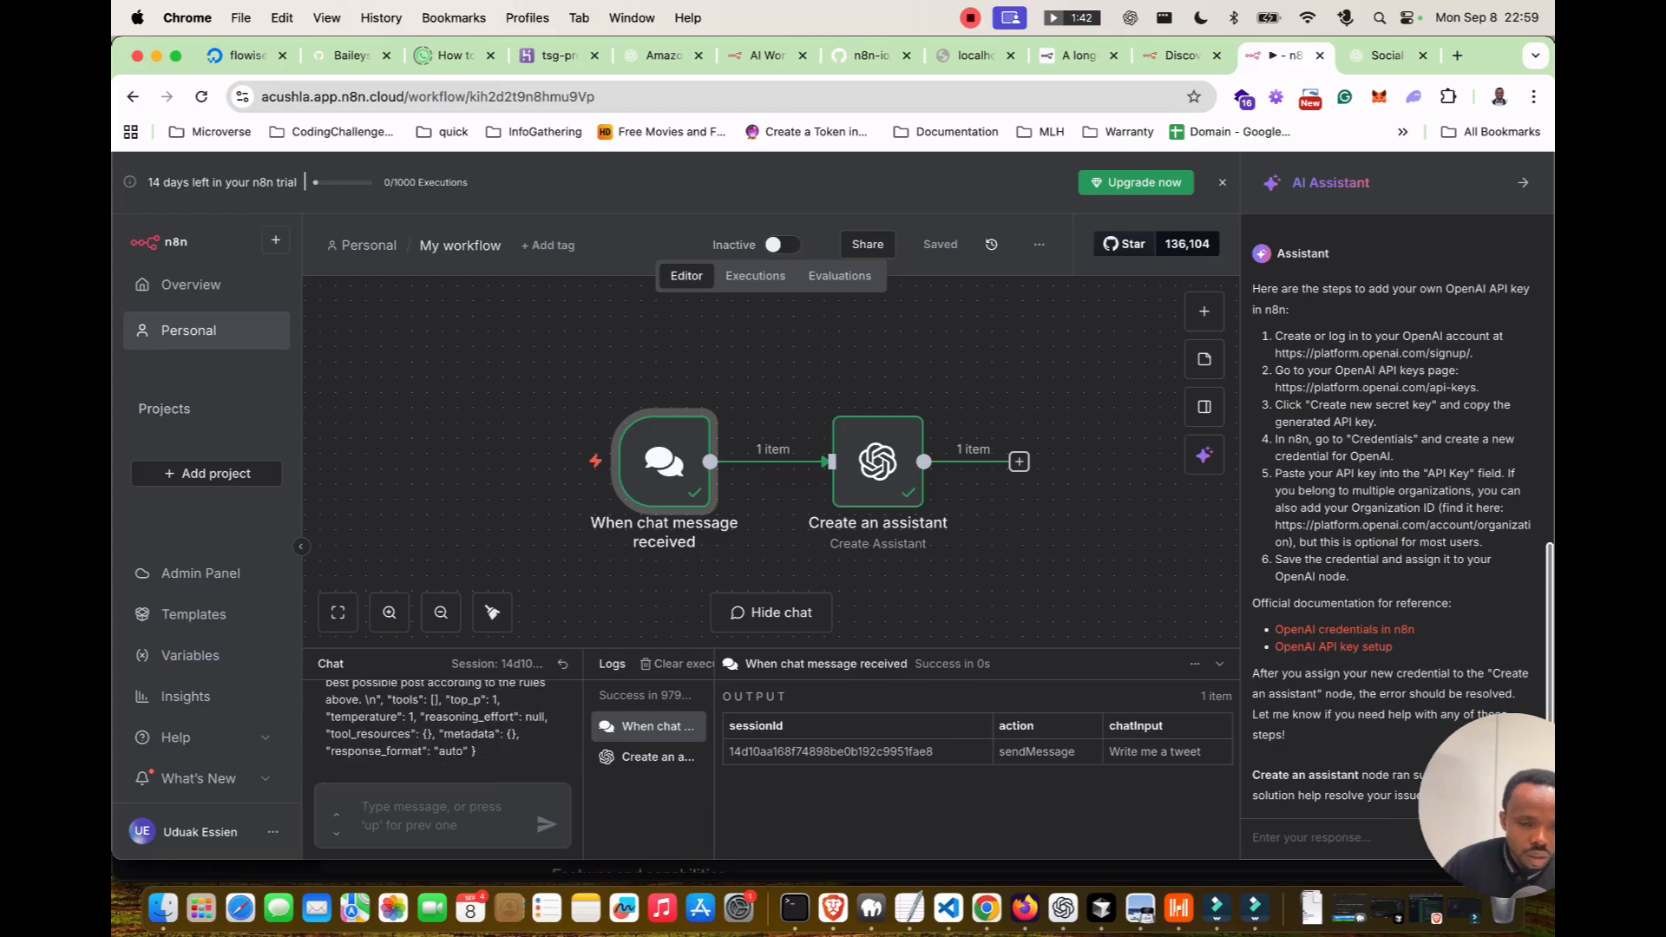
{"action": "scroll", "coordinate": [443, 731], "scroll_direction": "up", "scroll_amount": 2}
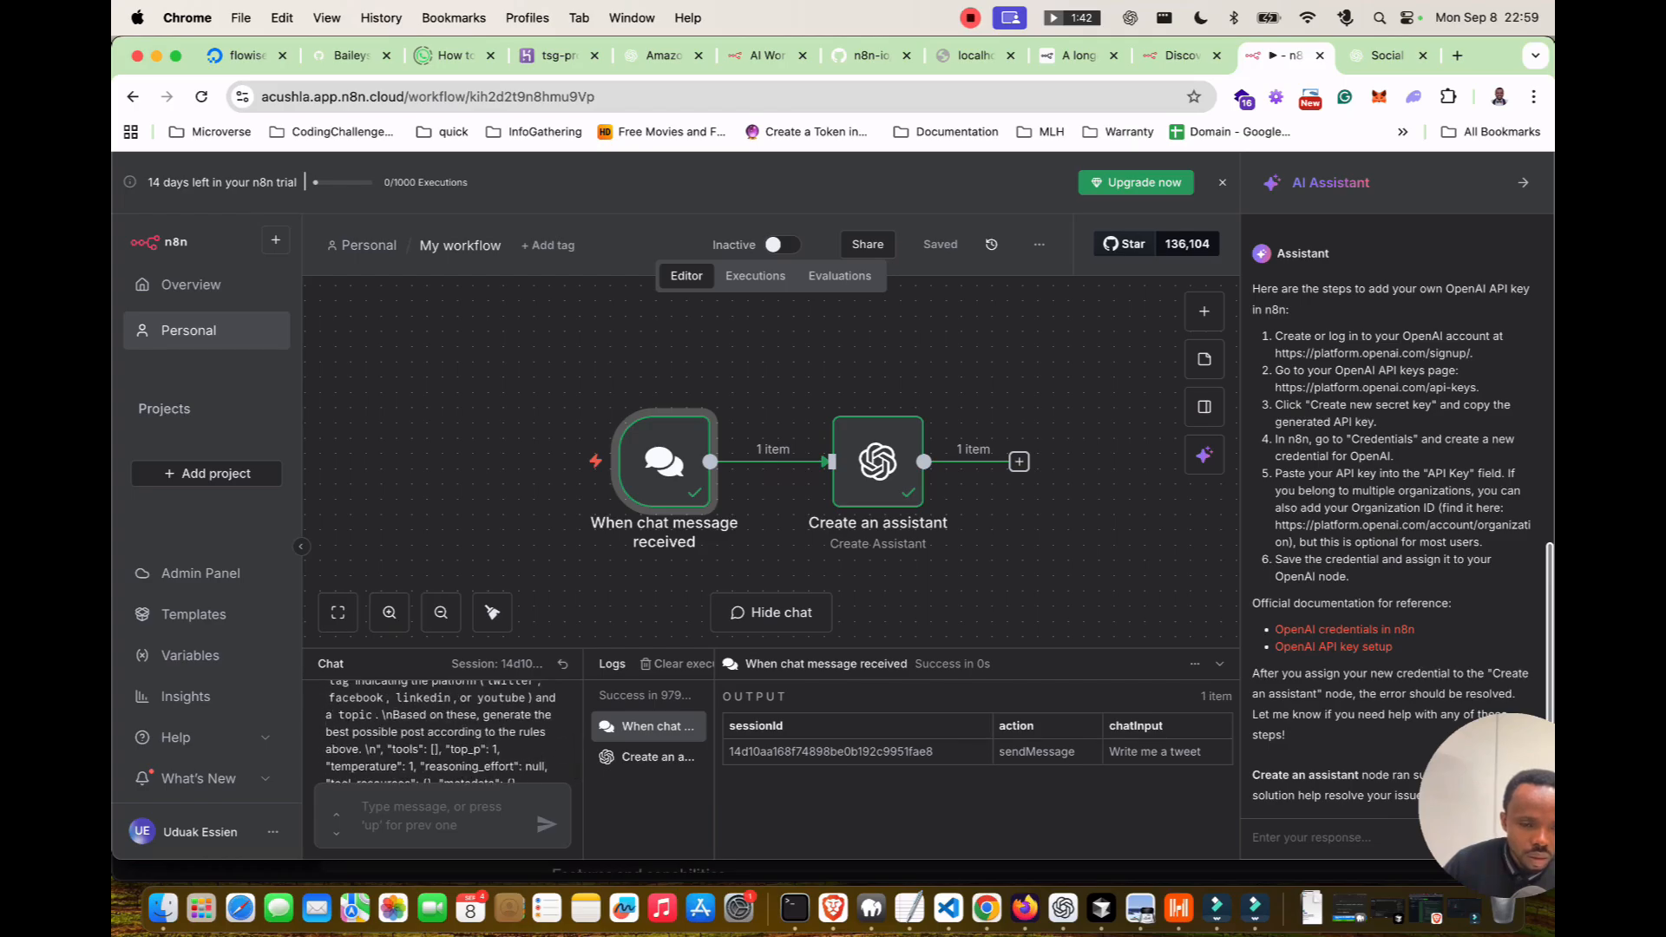
{"action": "scroll", "coordinate": [443, 731], "scroll_direction": "down", "scroll_amount": 3}
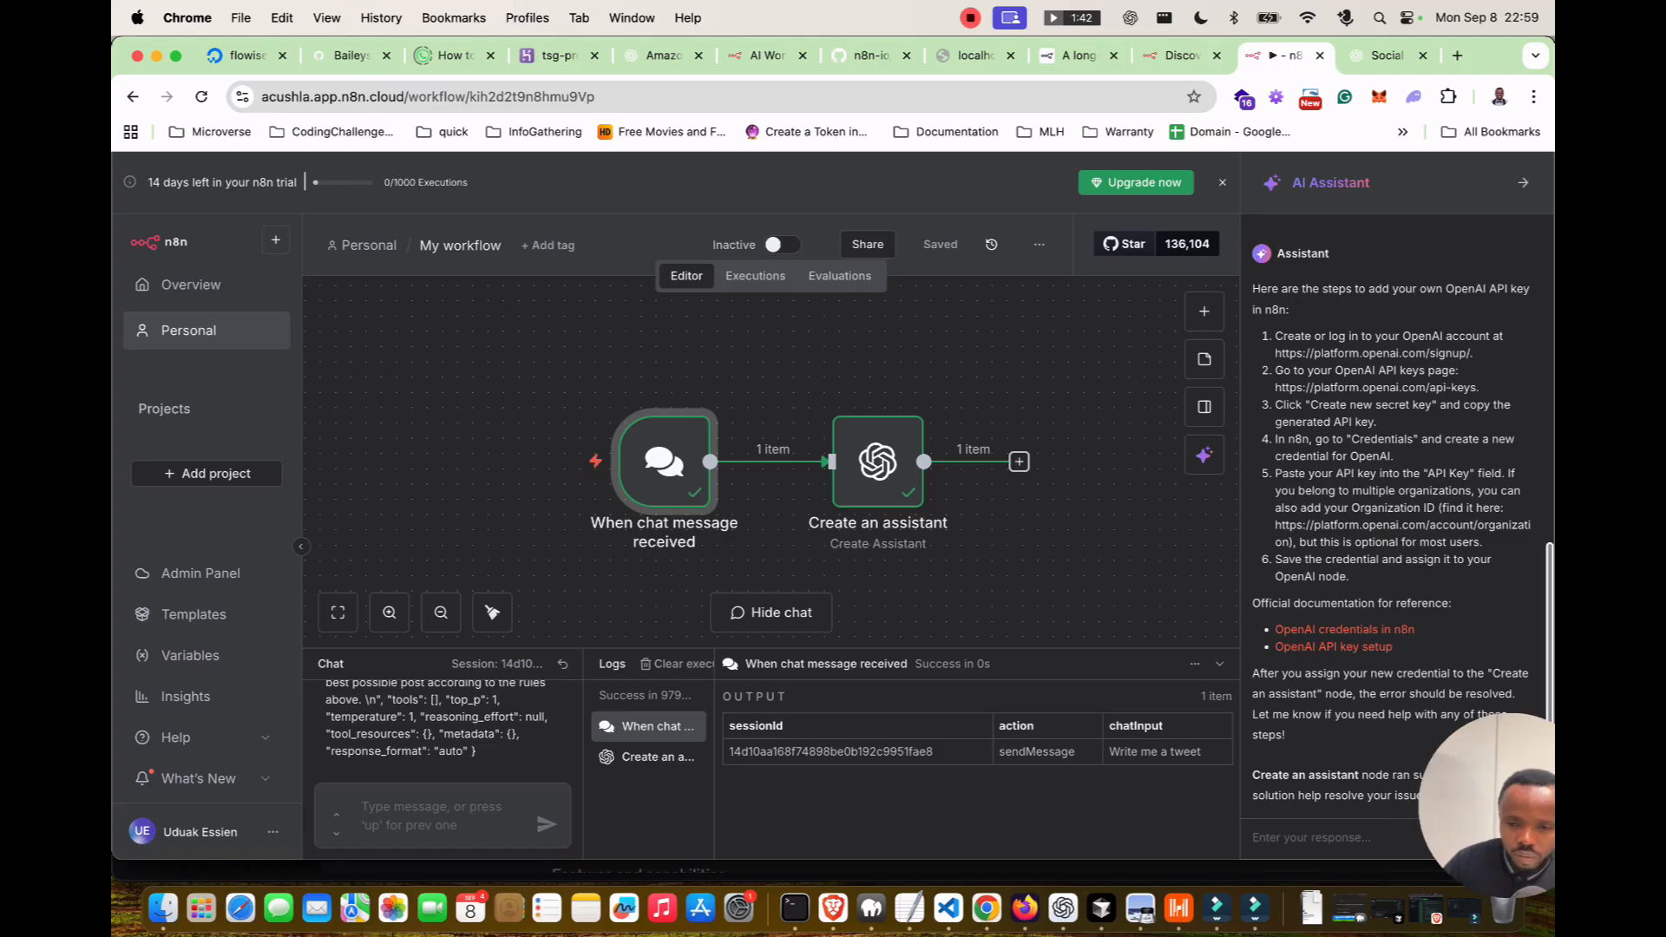
{"action": "scroll", "coordinate": [442, 732], "scroll_direction": "up", "scroll_amount": 2}
{"action": "scroll", "coordinate": [442, 731], "scroll_direction": "down", "scroll_amount": 1}
{"action": "scroll", "coordinate": [443, 732], "scroll_direction": "down", "scroll_amount": 2}
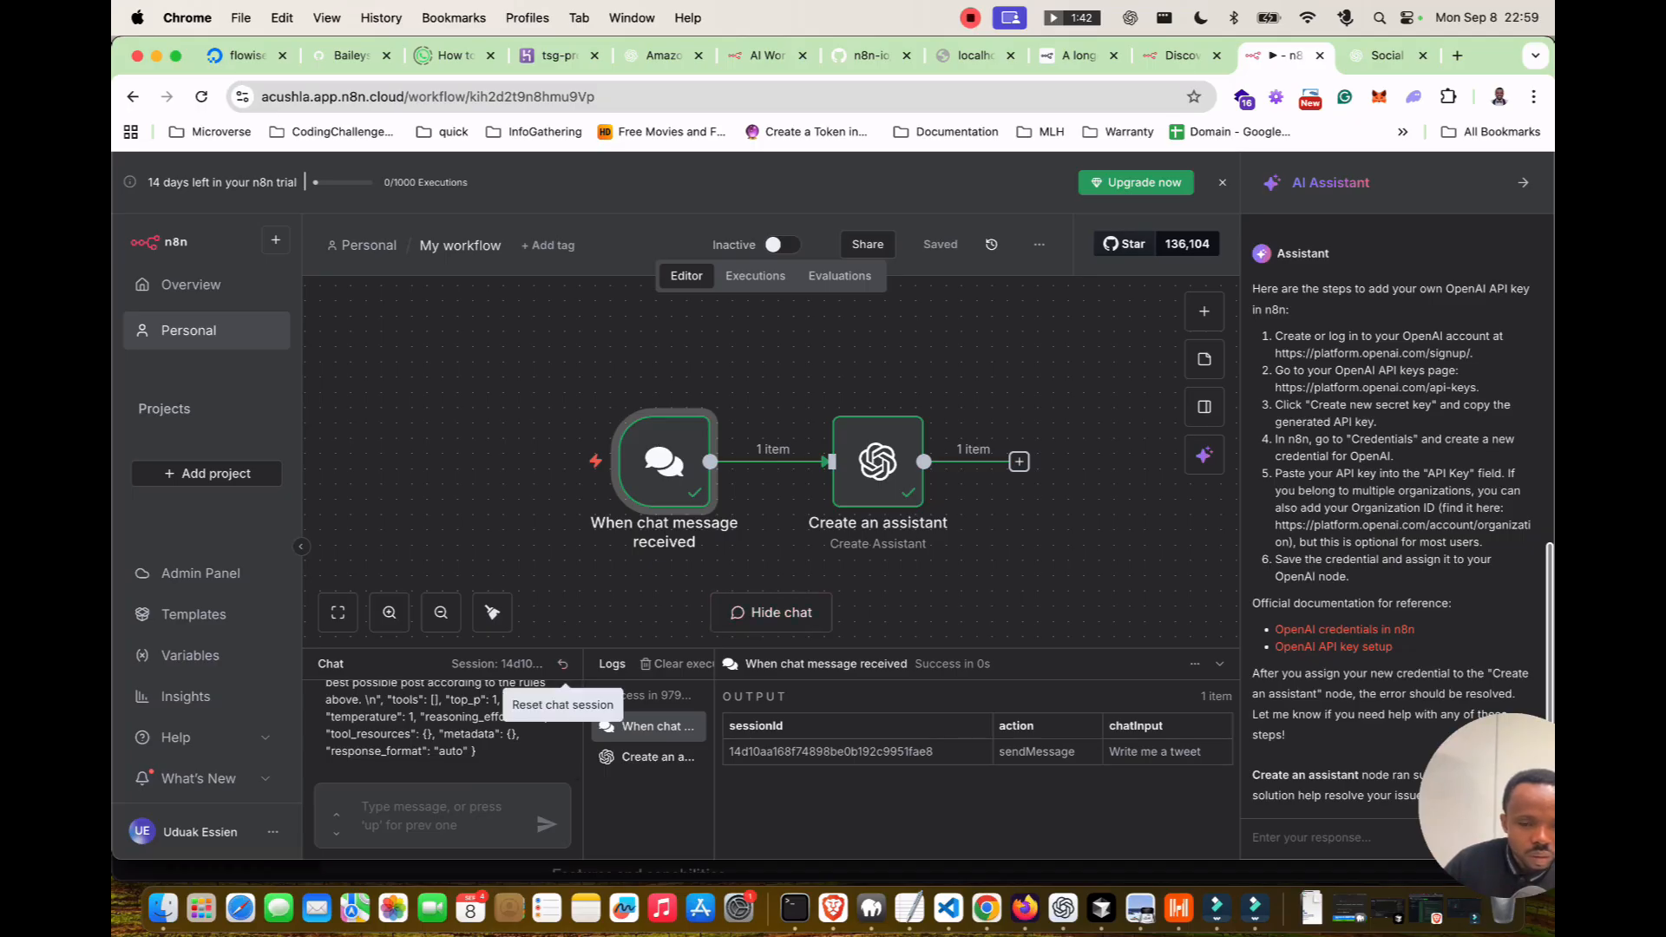
{"action": "left_click", "coordinate": [634, 728]}
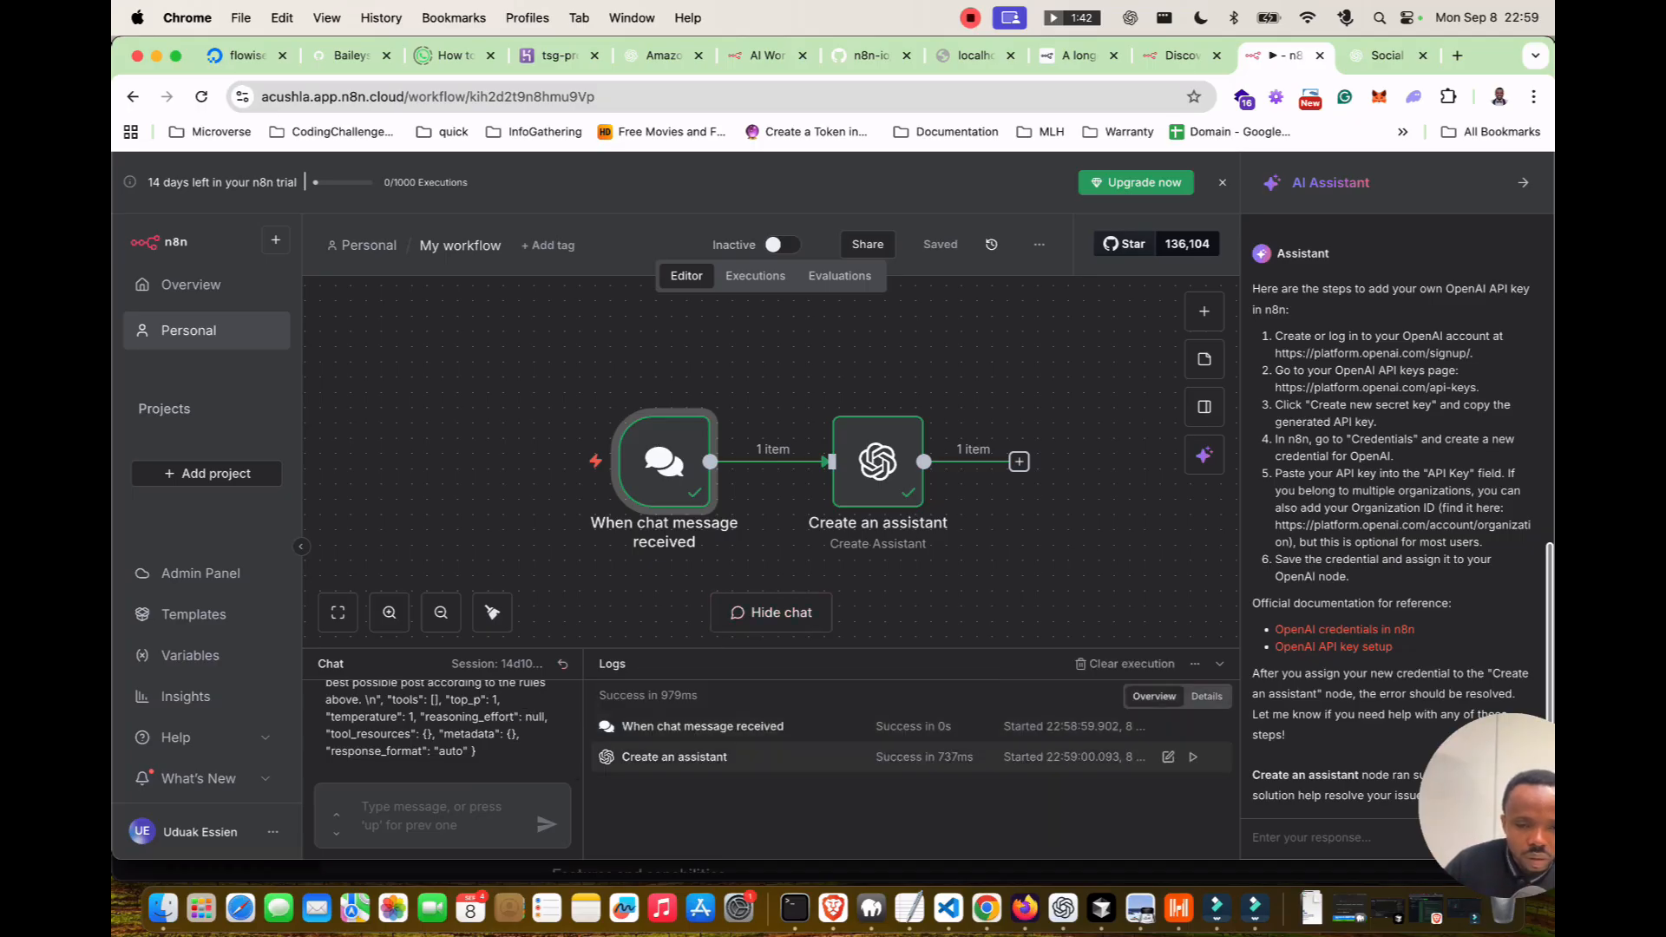
{"action": "left_click", "coordinate": [647, 756]}
Browse the output table for the SocialMedia Agent assistant on gpt-4o-mini, then open the node.
{"action": "scroll", "coordinate": [977, 786], "scroll_direction": "right", "scroll_amount": 5}
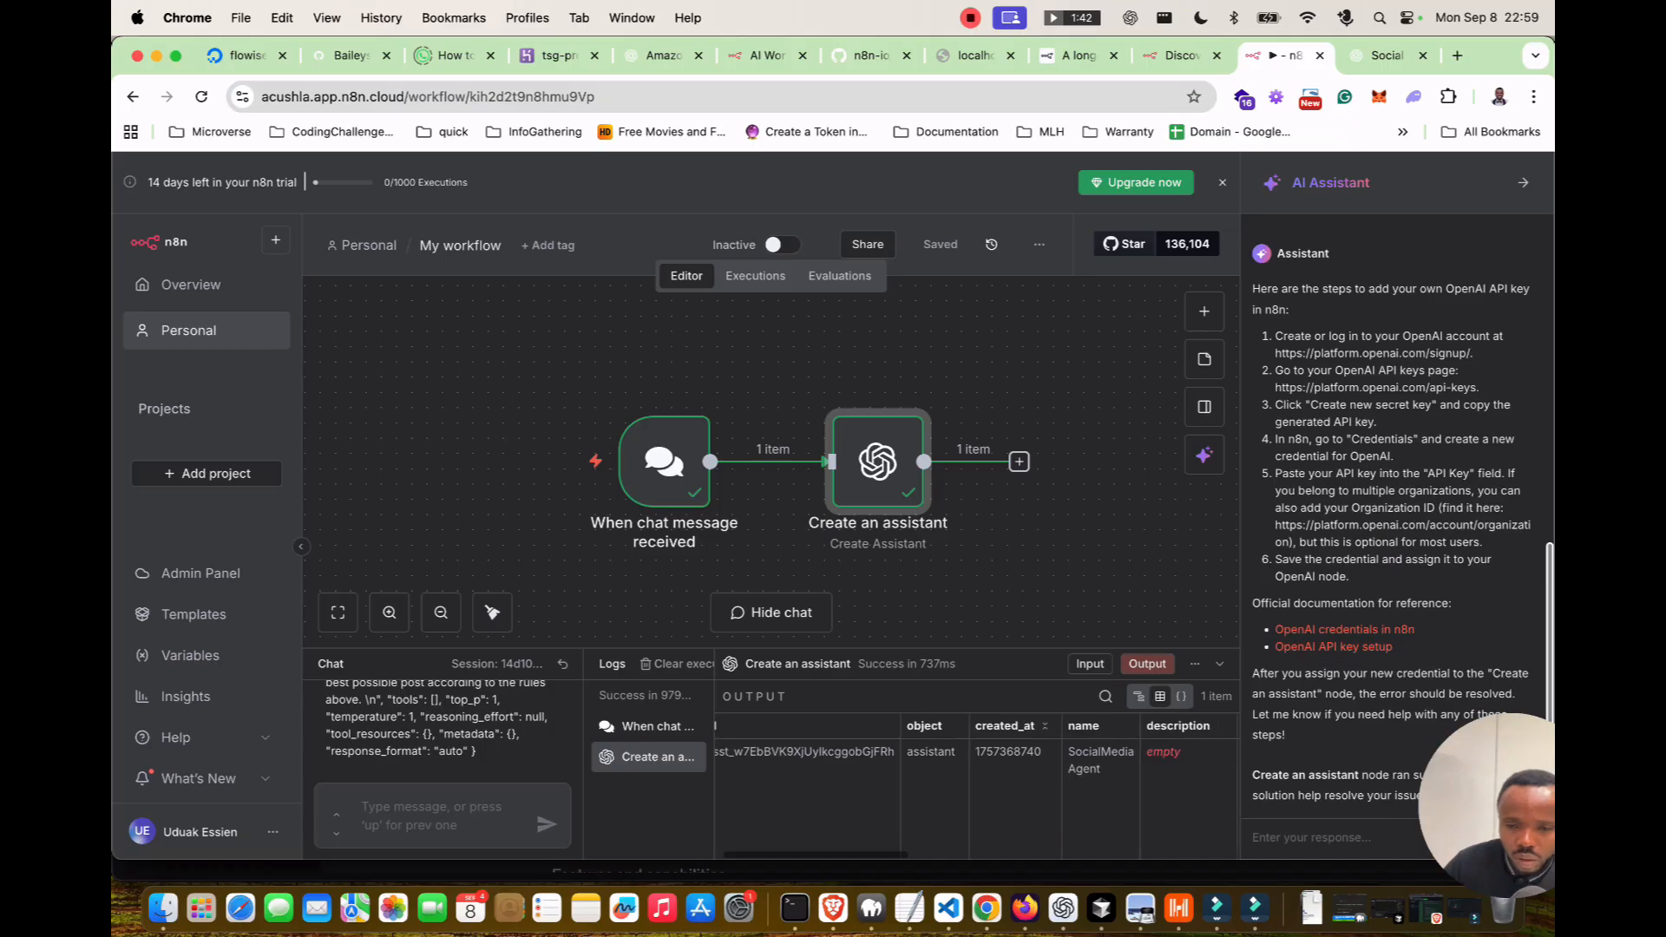
{"action": "scroll", "coordinate": [977, 785], "scroll_direction": "right", "scroll_amount": 3}
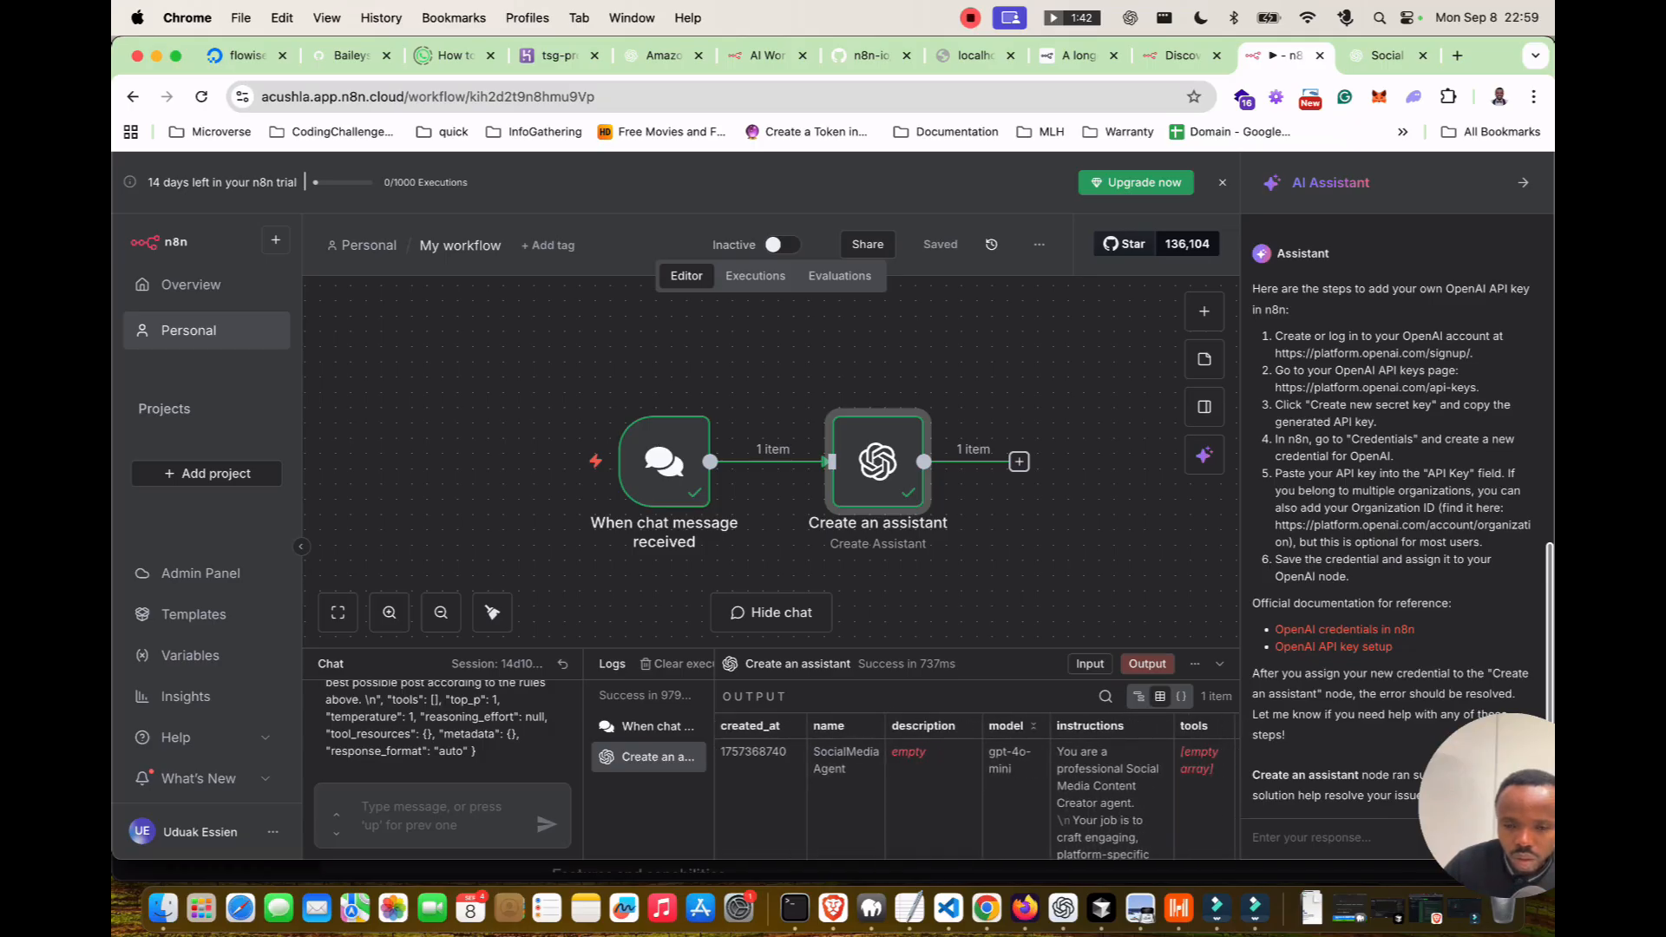
{"action": "scroll", "coordinate": [977, 785], "scroll_direction": "right", "scroll_amount": 4}
{"action": "scroll", "coordinate": [977, 785], "scroll_direction": "right", "scroll_amount": 4}
{"action": "scroll", "coordinate": [977, 786], "scroll_direction": "right", "scroll_amount": 3}
{"action": "scroll", "coordinate": [977, 785], "scroll_direction": "left", "scroll_amount": 10}
{"action": "scroll", "coordinate": [439, 728], "scroll_direction": "up", "scroll_amount": 5}
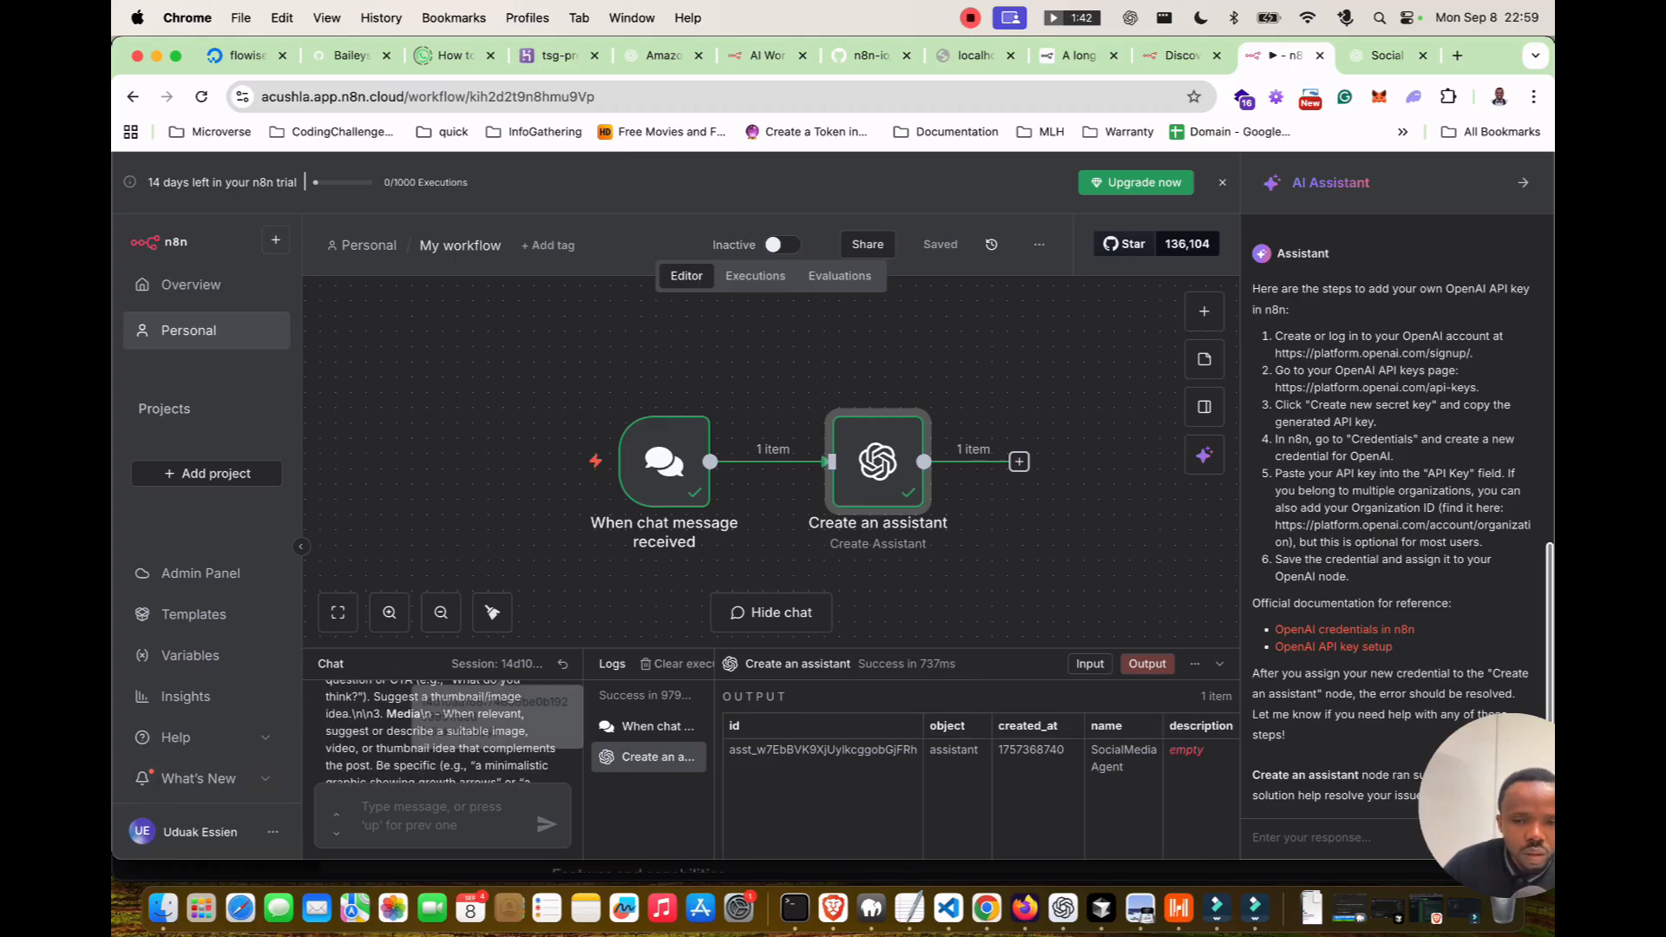
{"action": "double_click", "coordinate": [878, 461]}
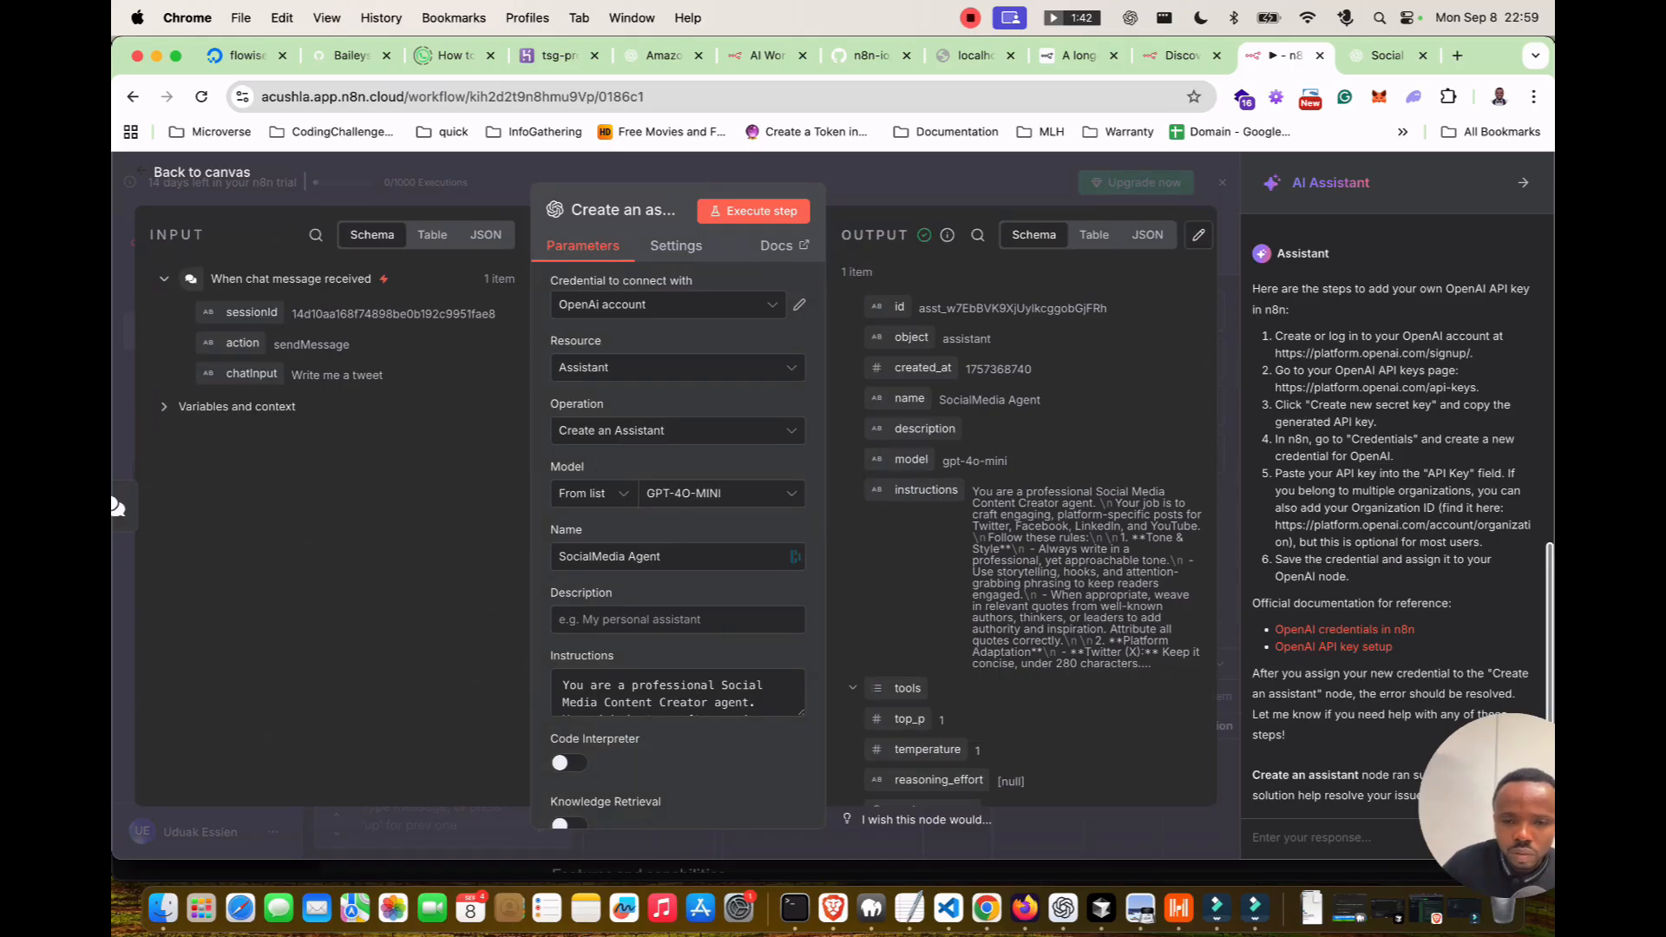
Browse Create an assistant's Parameters, Variables and context, and Settings, then return to the canvas.
{"action": "scroll", "coordinate": [1024, 521], "scroll_direction": "down", "scroll_amount": 3}
{"action": "scroll", "coordinate": [1023, 521], "scroll_direction": "down", "scroll_amount": 1}
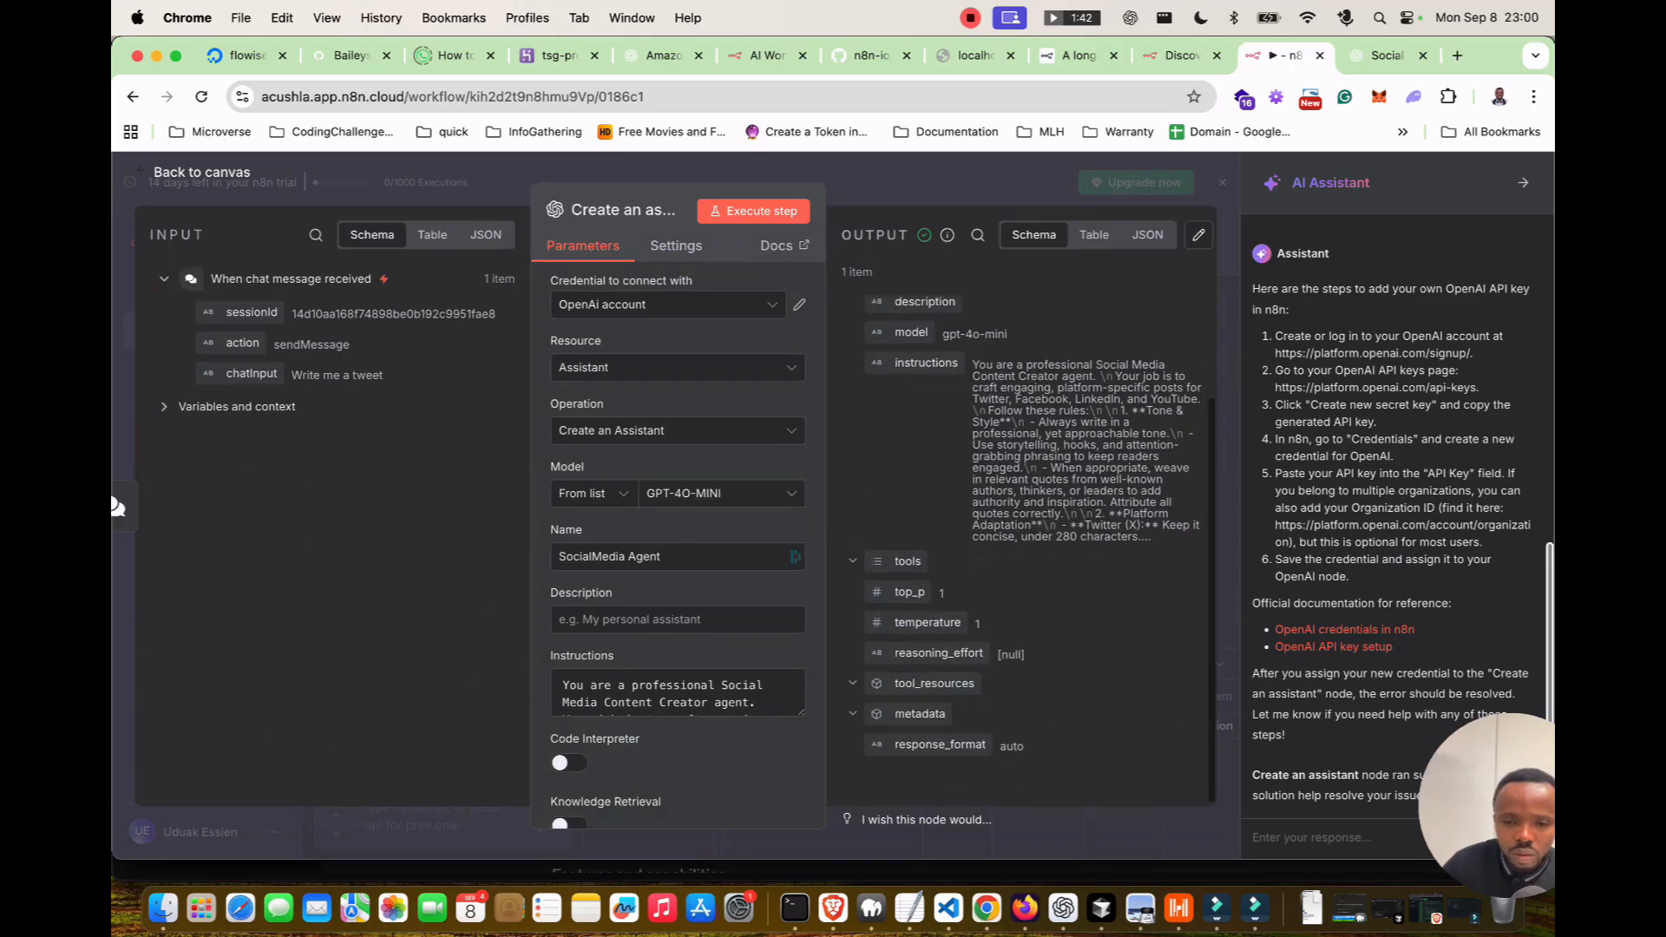
{"action": "scroll", "coordinate": [677, 694], "scroll_direction": "down", "scroll_amount": 2}
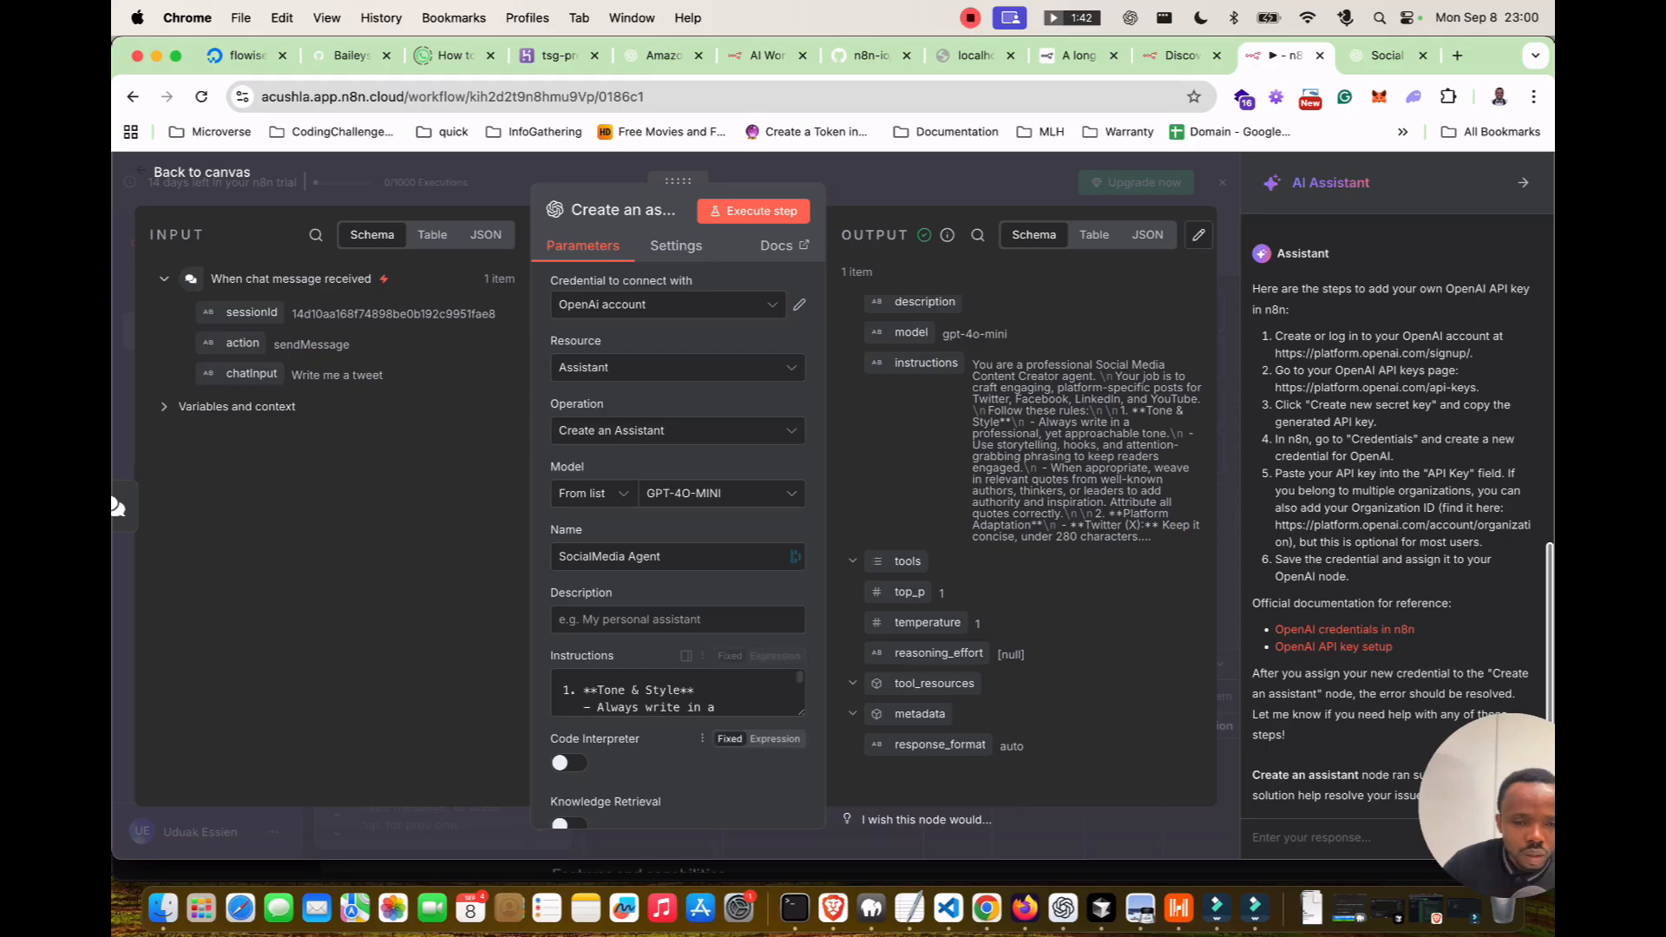
{"action": "scroll", "coordinate": [676, 607], "scroll_direction": "down", "scroll_amount": 5}
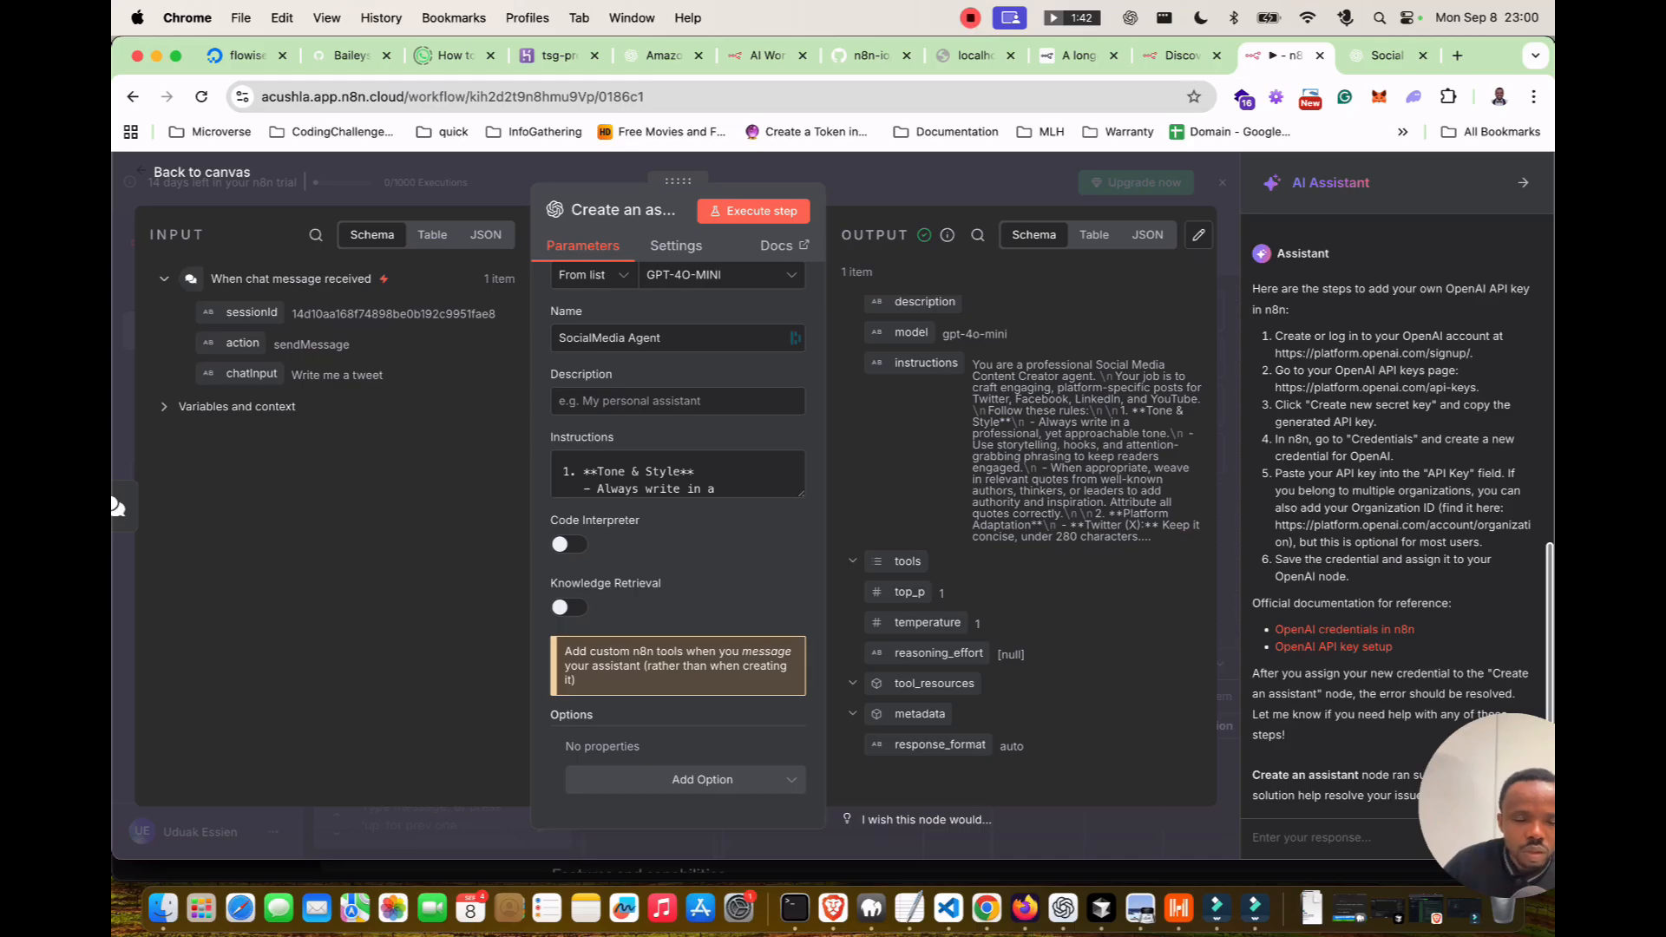
{"action": "scroll", "coordinate": [681, 607], "scroll_direction": "up", "scroll_amount": 5}
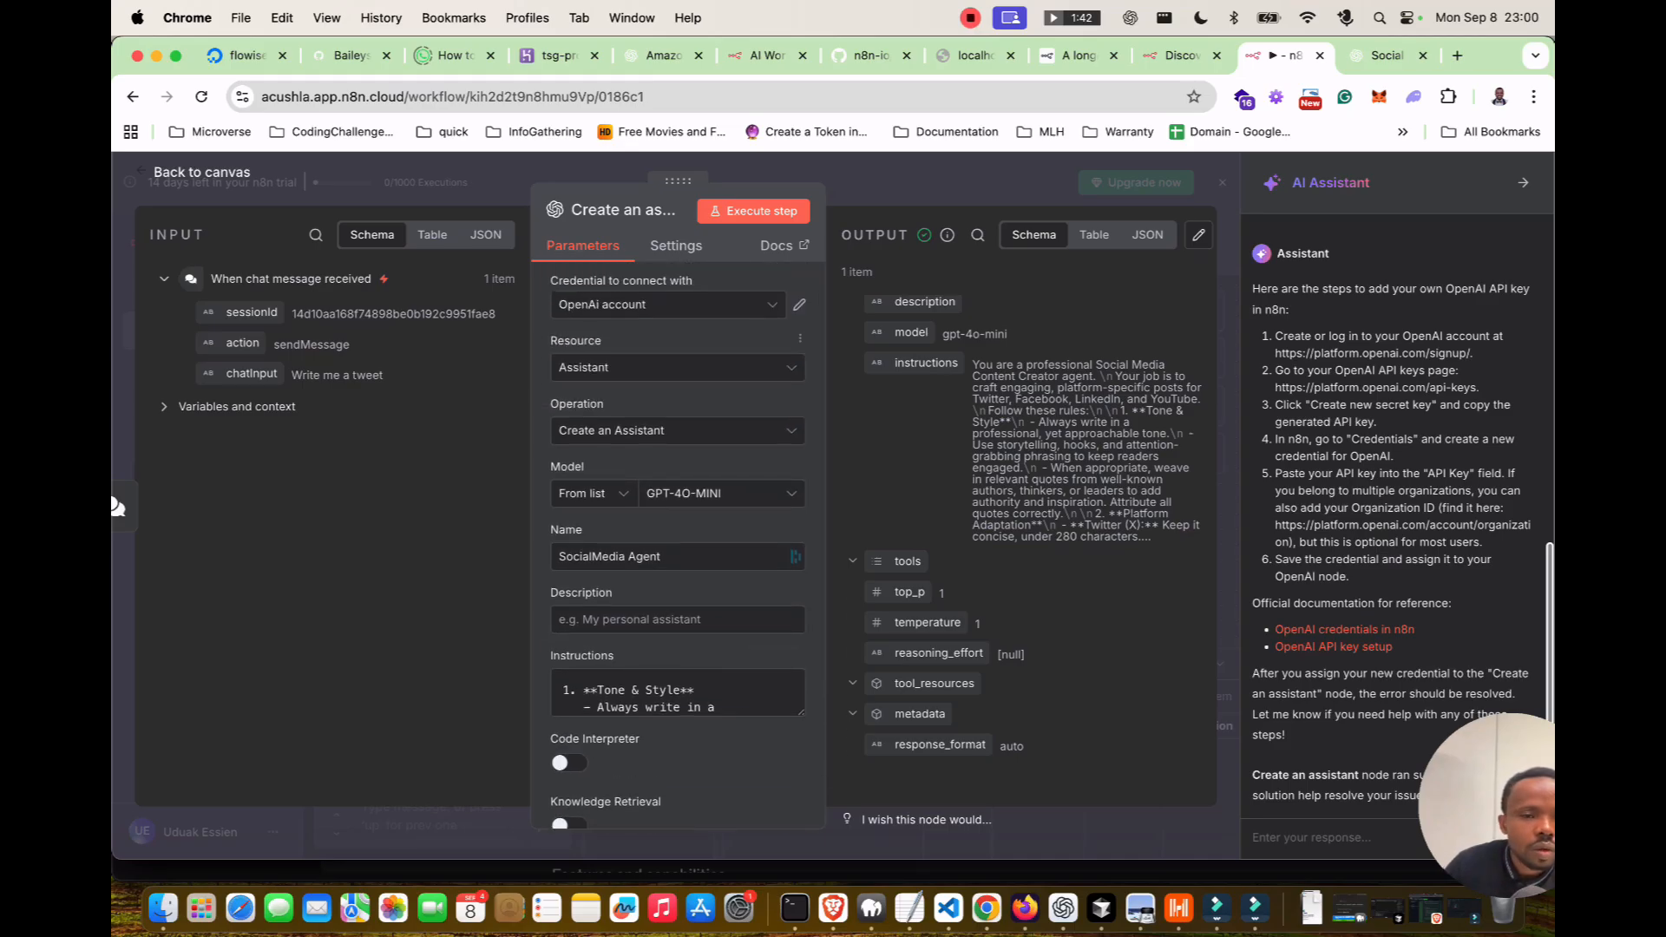
{"action": "left_click", "coordinate": [165, 406]}
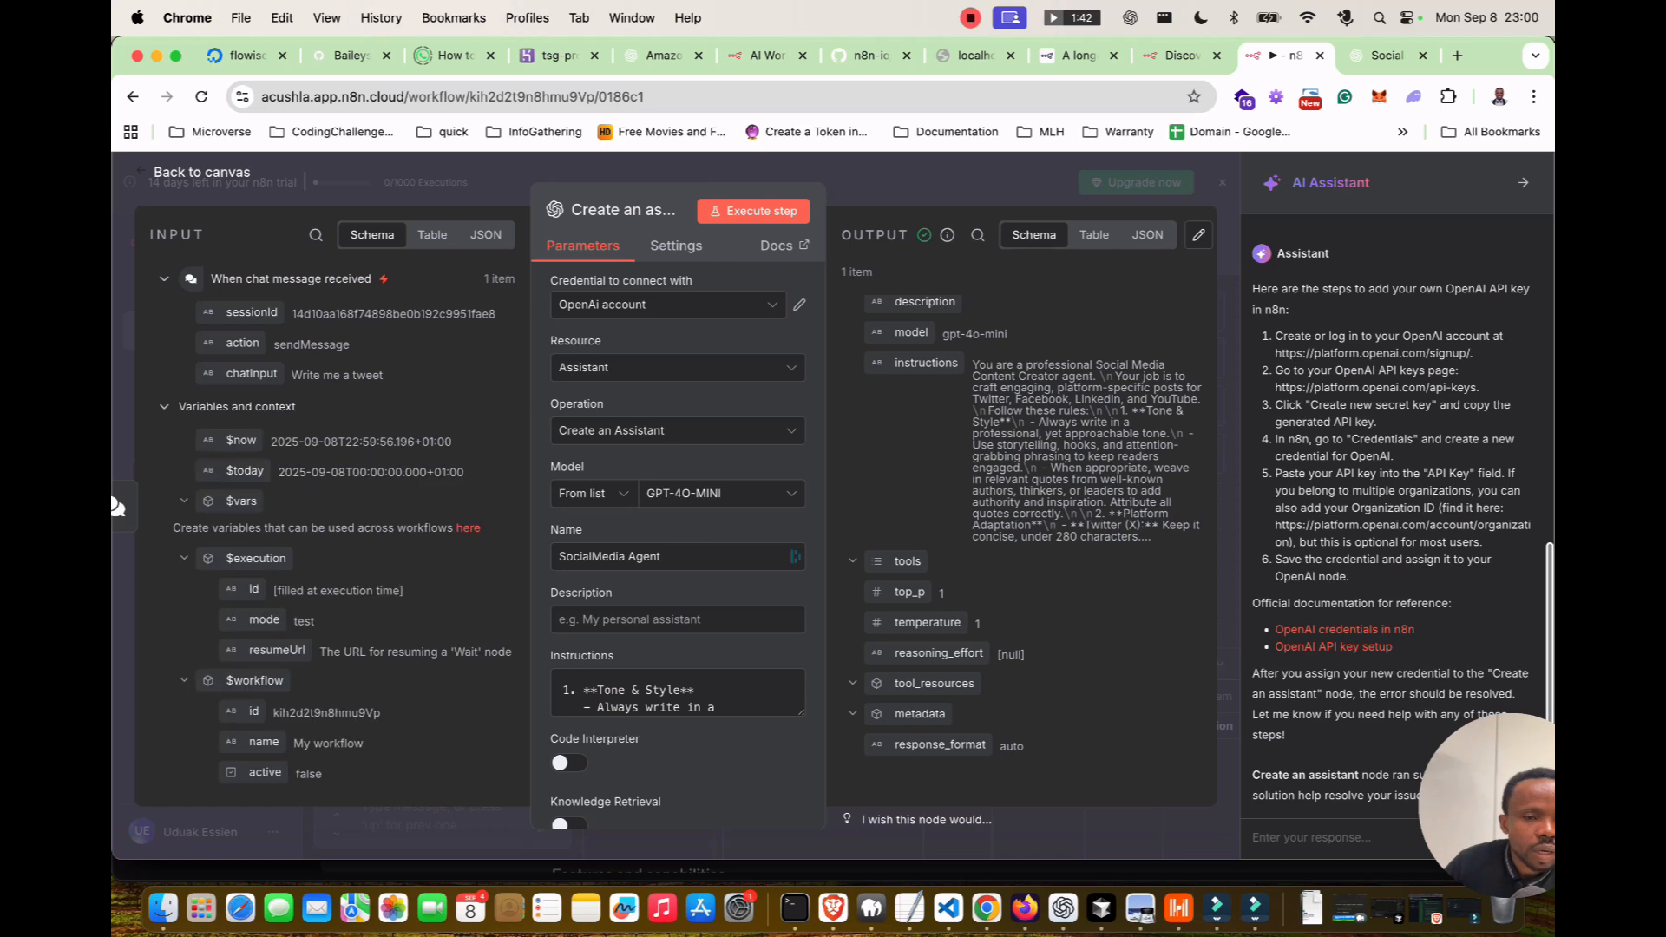
{"action": "left_click", "coordinate": [165, 406]}
{"action": "left_click", "coordinate": [676, 245]}
{"action": "left_click", "coordinate": [583, 245]}
{"action": "key", "text": "Escape"}
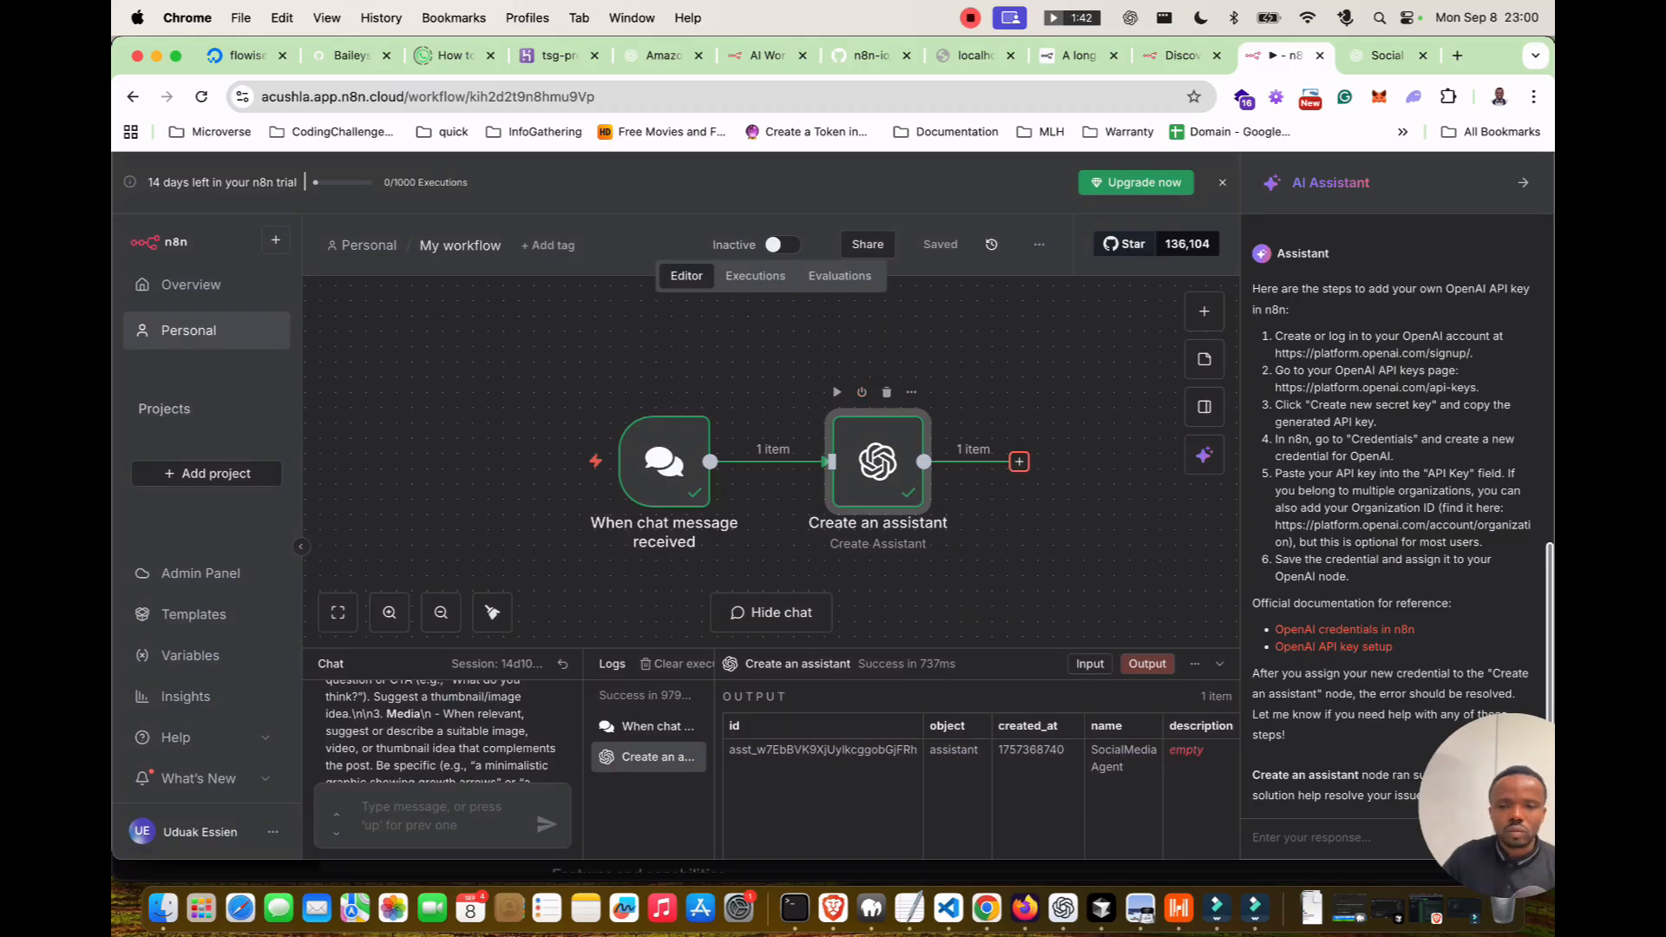
Insert an AI Agent node from the AI category after Create an assistant.
{"action": "left_click", "coordinate": [1019, 461]}
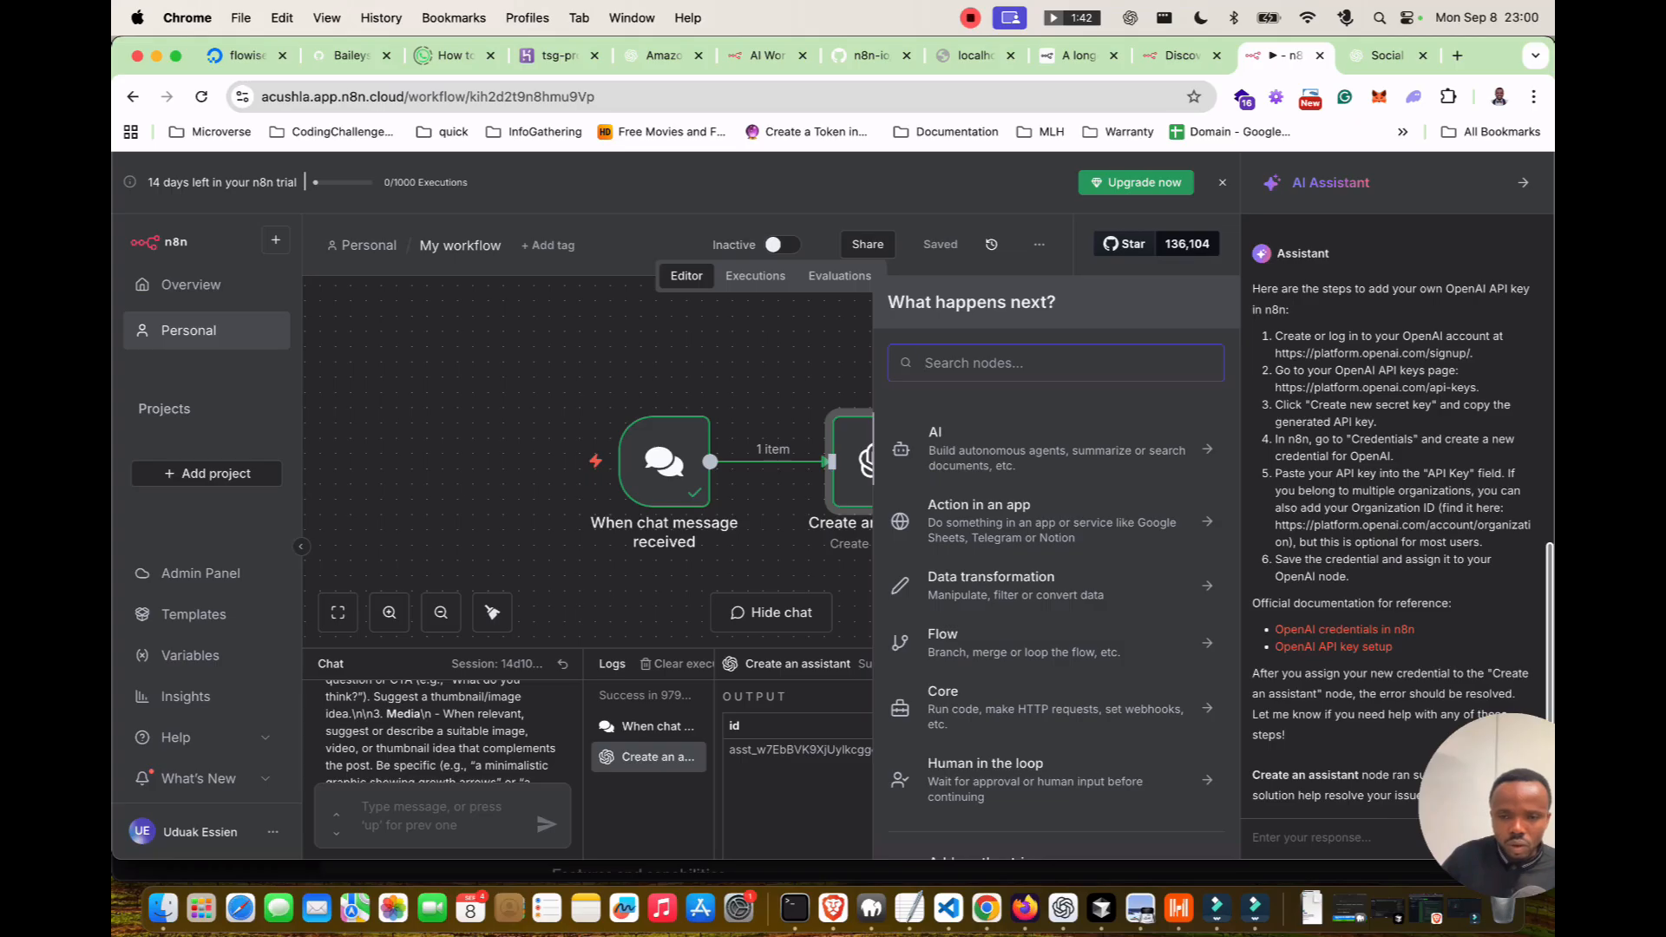
{"action": "left_click", "coordinate": [1035, 450]}
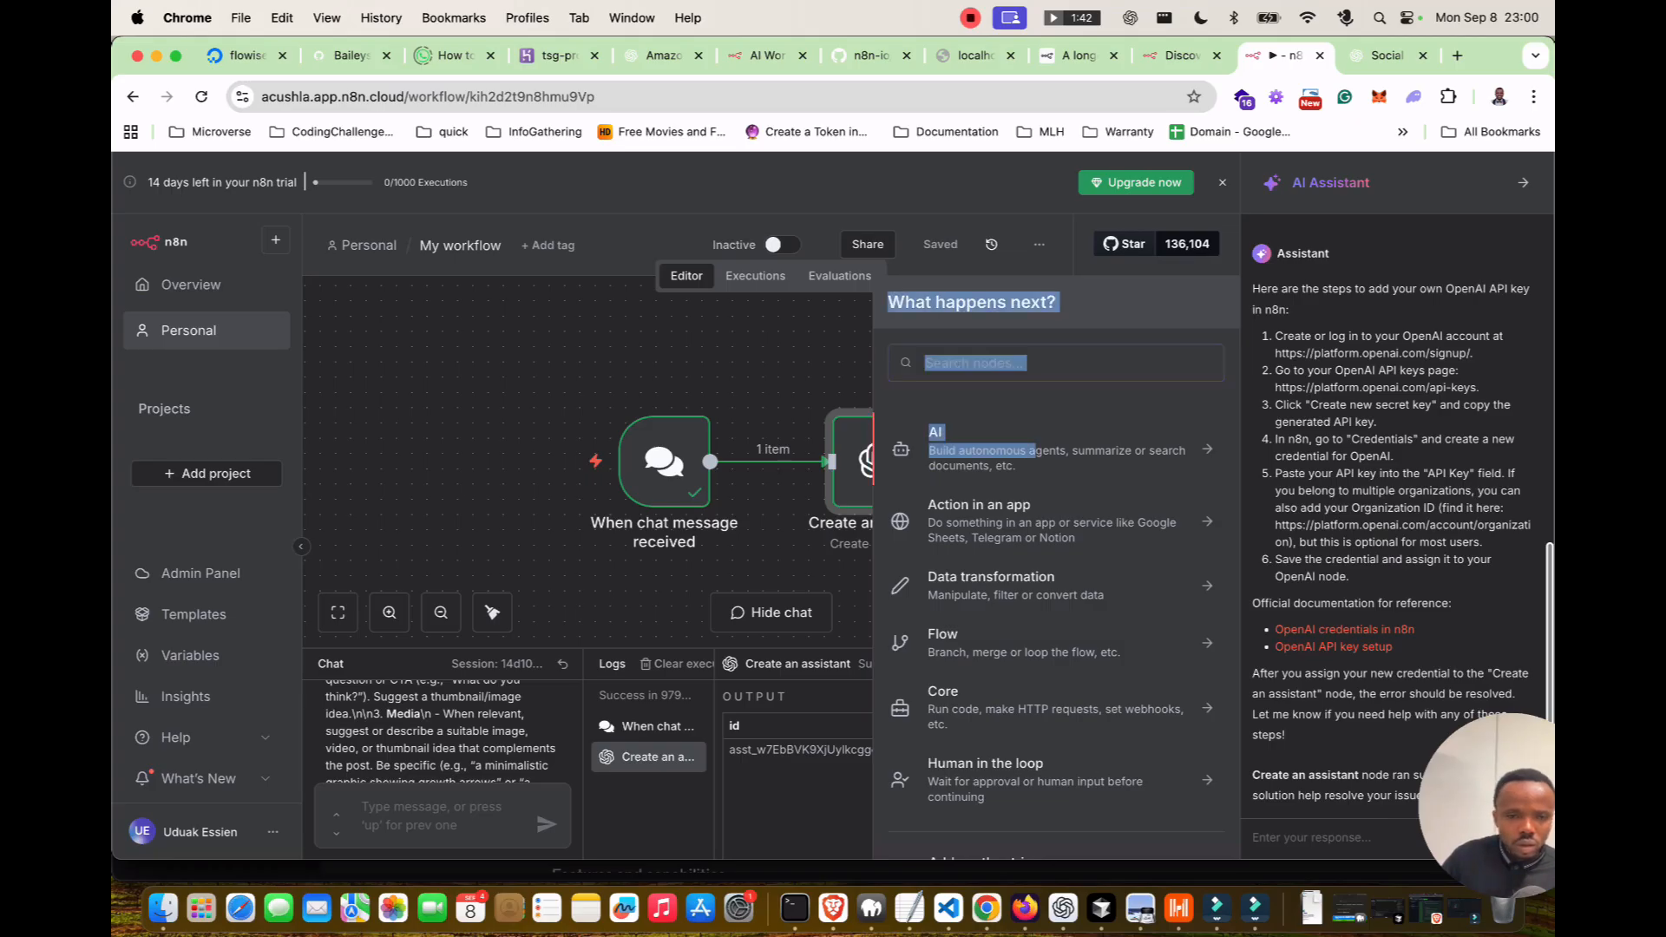
{"action": "left_click", "coordinate": [898, 309]}
{"action": "left_click", "coordinate": [1035, 447]}
{"action": "scroll", "coordinate": [1054, 614], "scroll_direction": "down", "scroll_amount": 2}
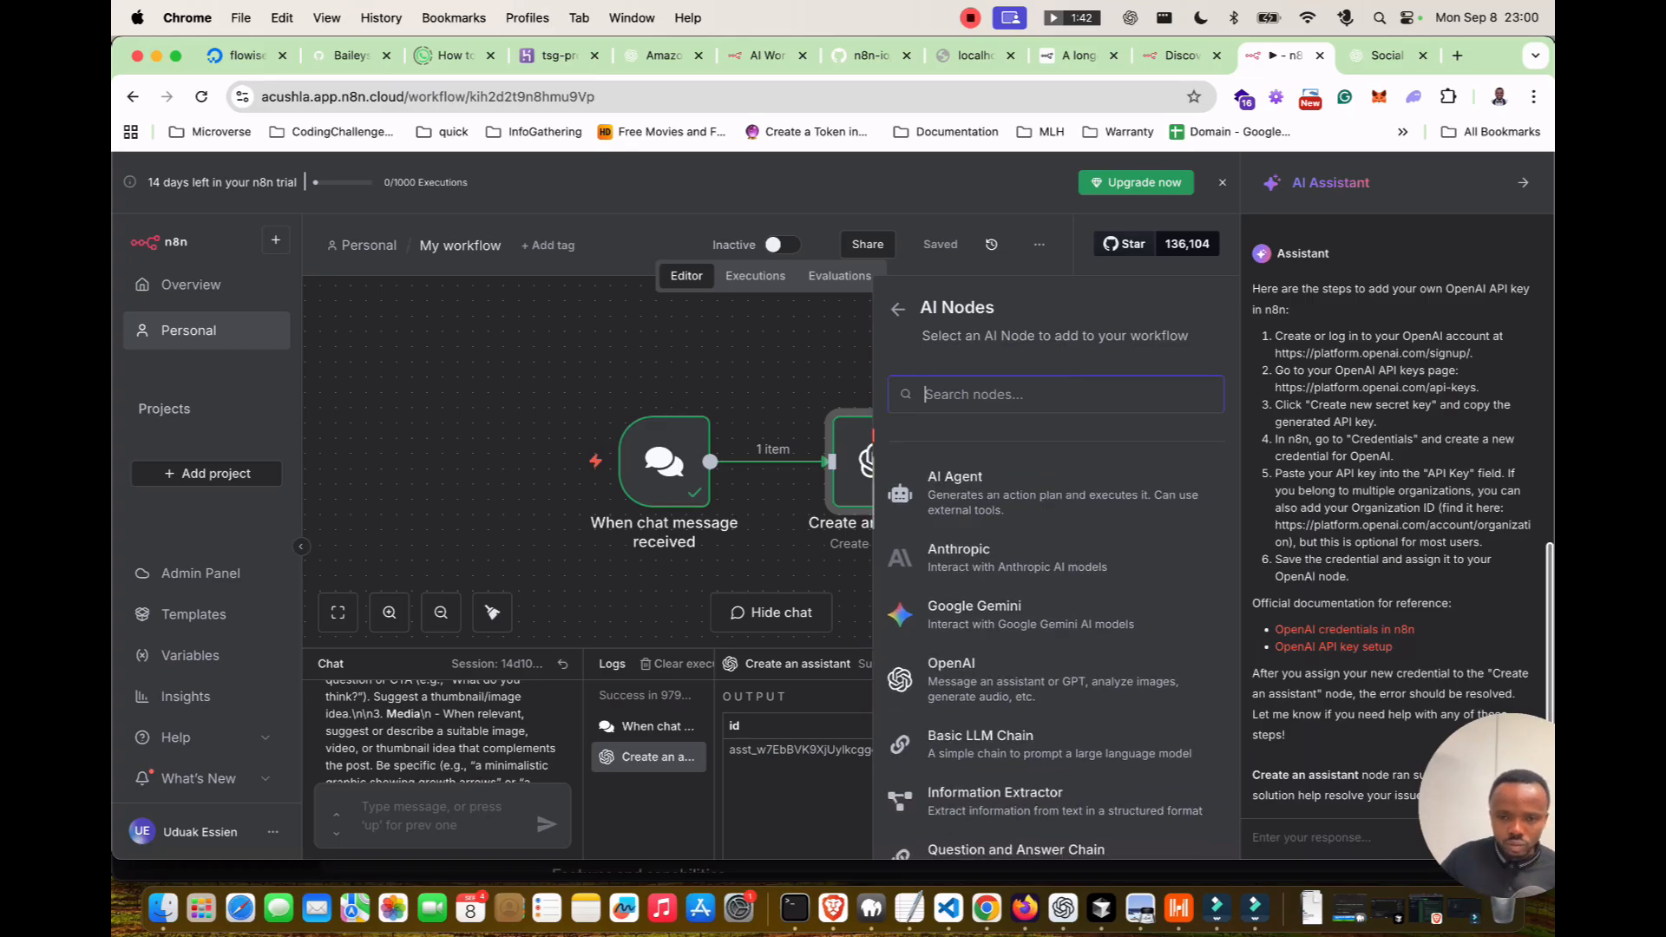
{"action": "left_click", "coordinate": [1054, 493]}
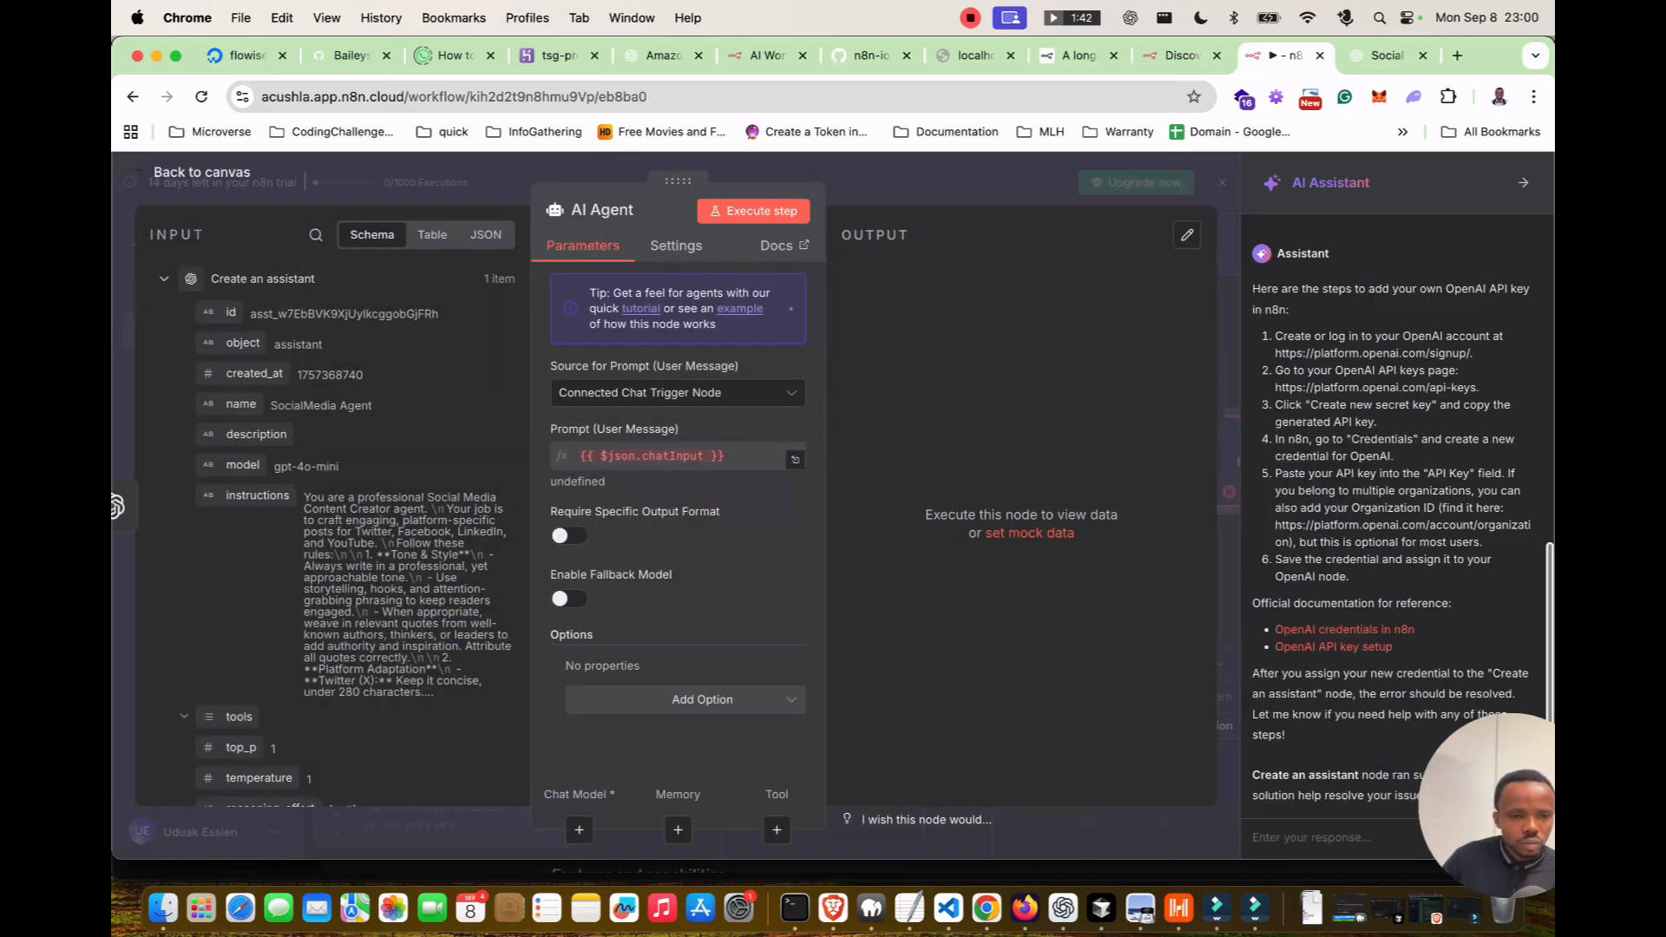
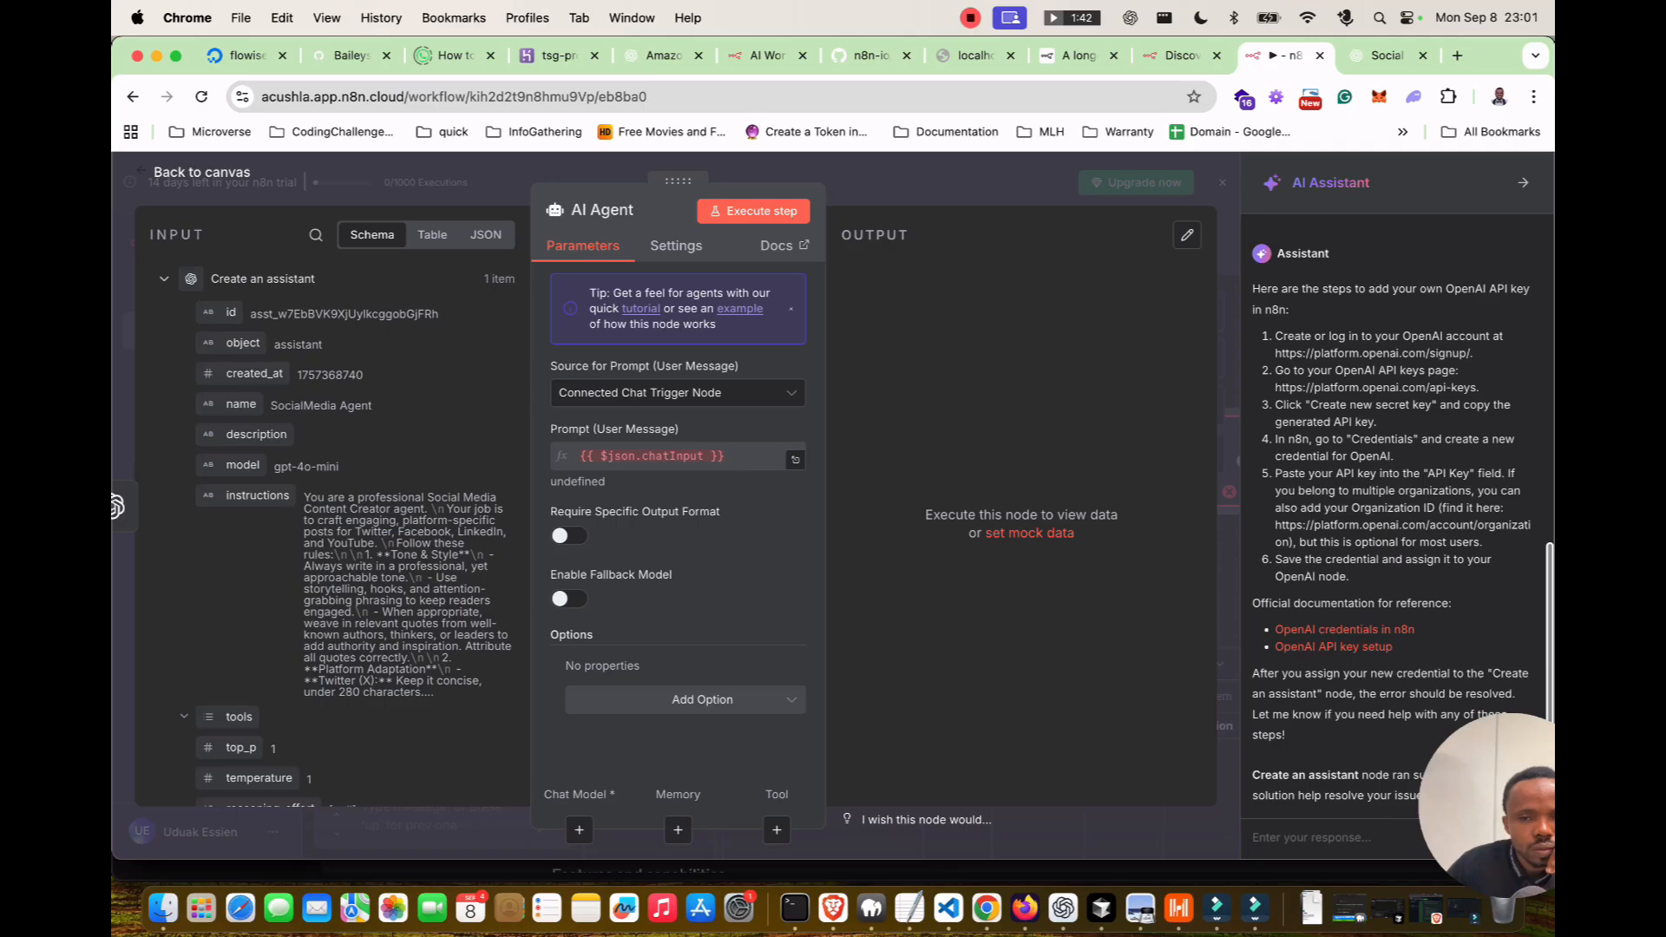
Open example template 1954 in a new tab, then return to My workflow's canvas.
{"action": "left_click", "coordinate": [739, 309]}
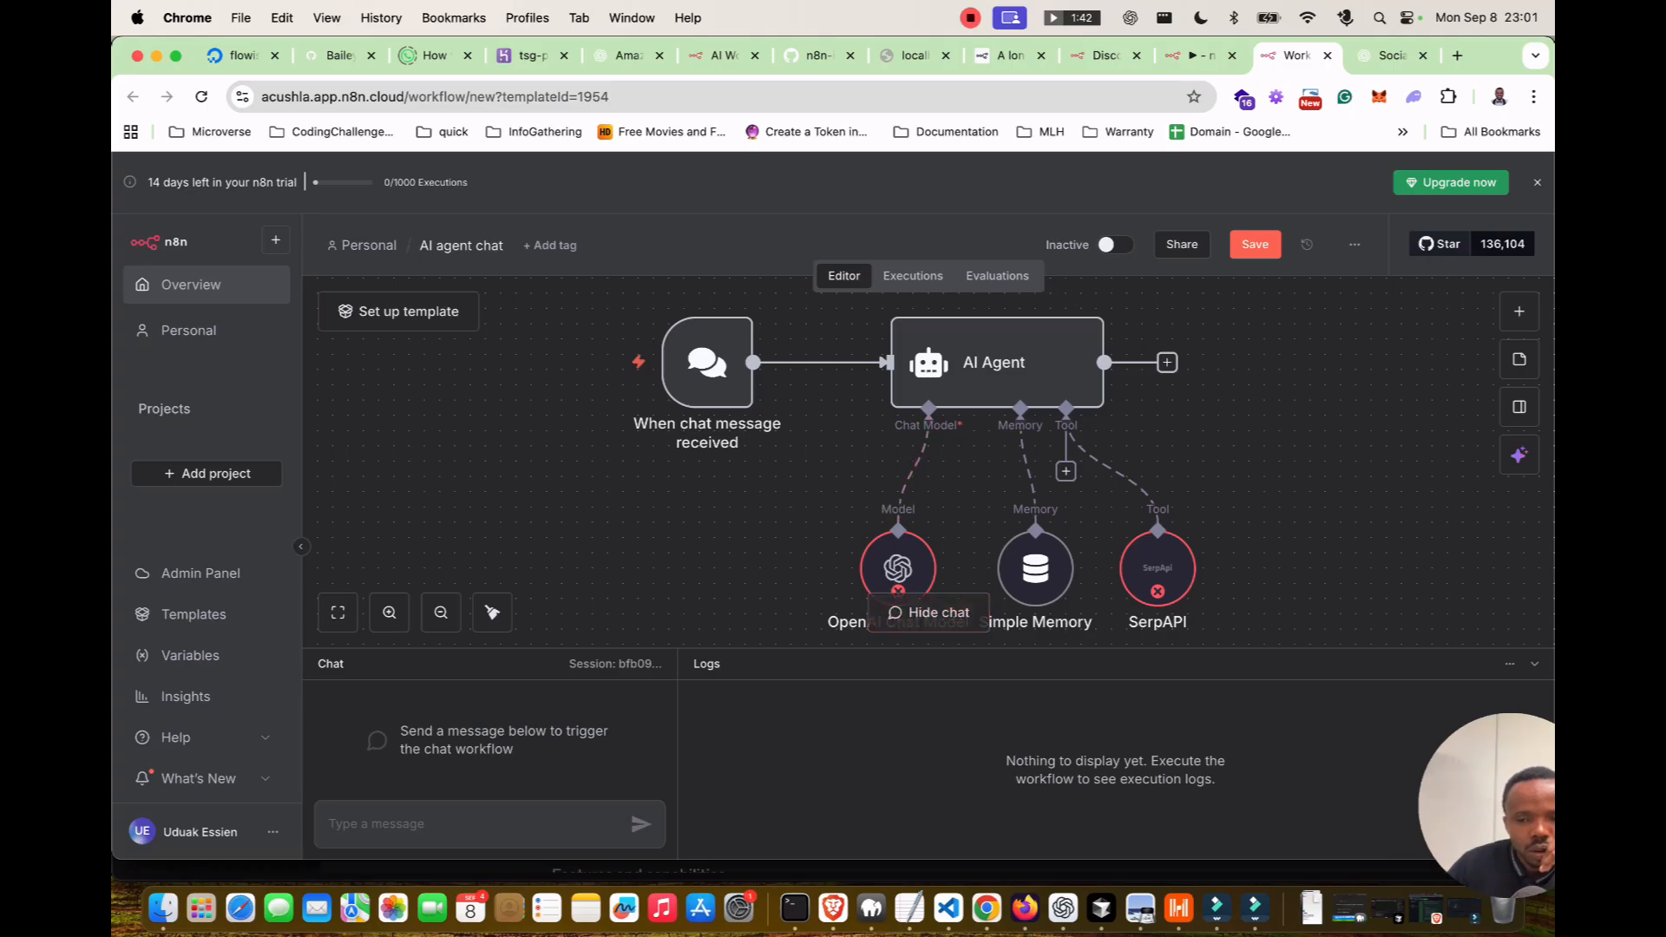
{"action": "left_click", "coordinate": [1201, 54]}
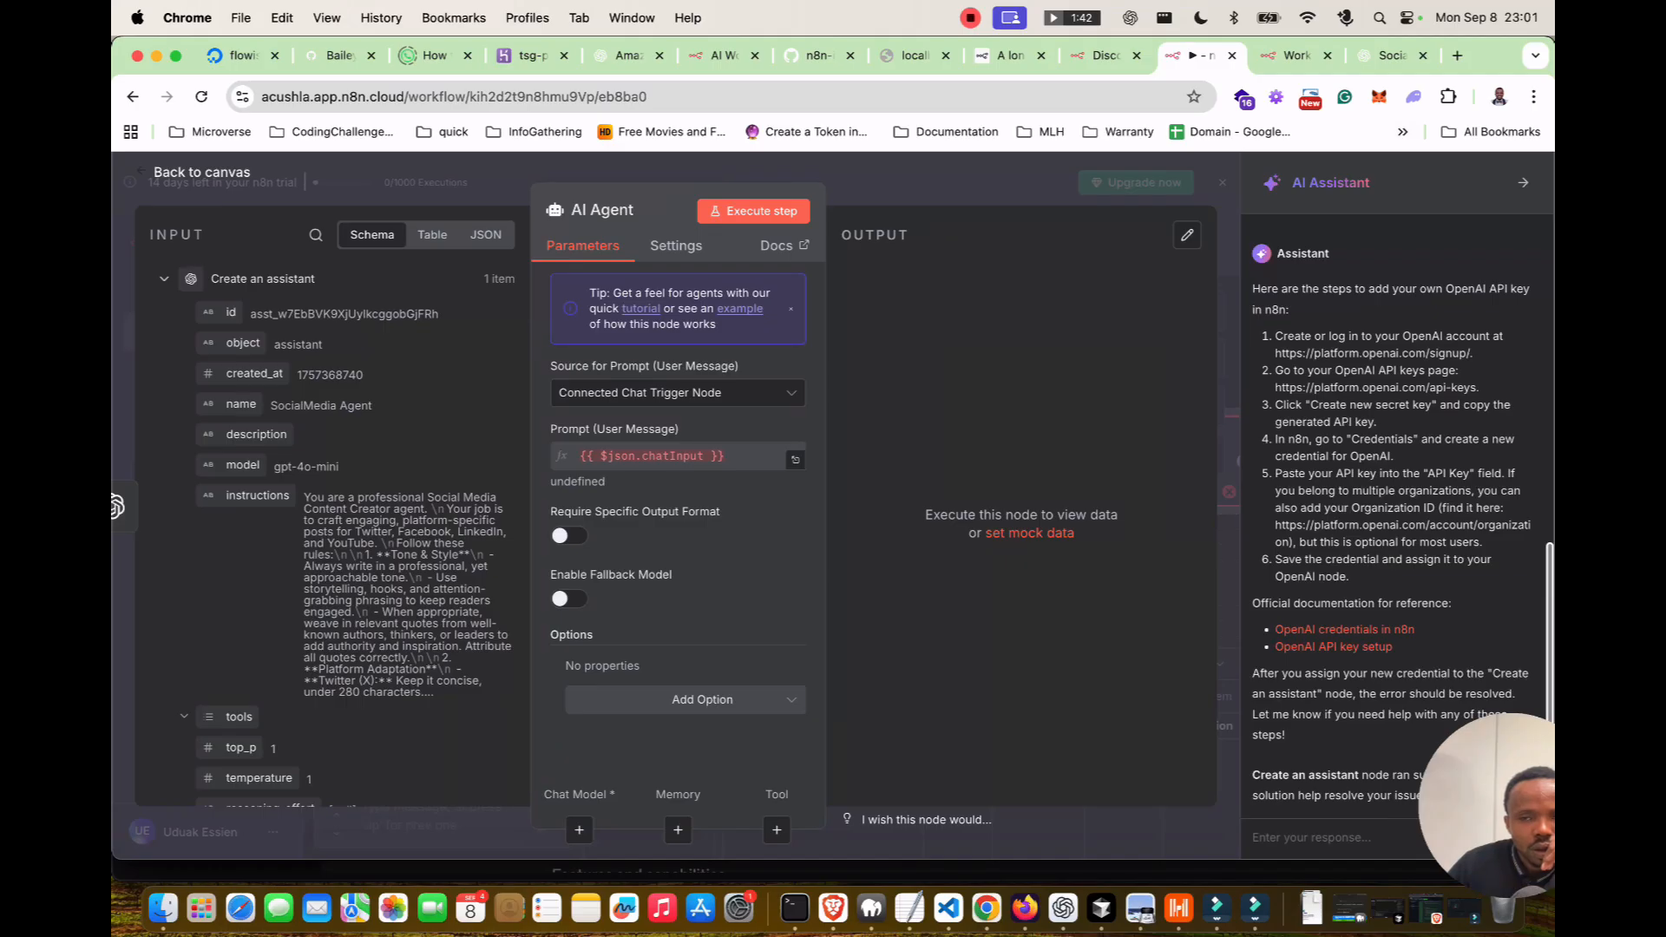
{"action": "left_click", "coordinate": [201, 173]}
{"action": "left_click_drag", "start_coordinate": [877, 461], "coordinate": [862, 523]}
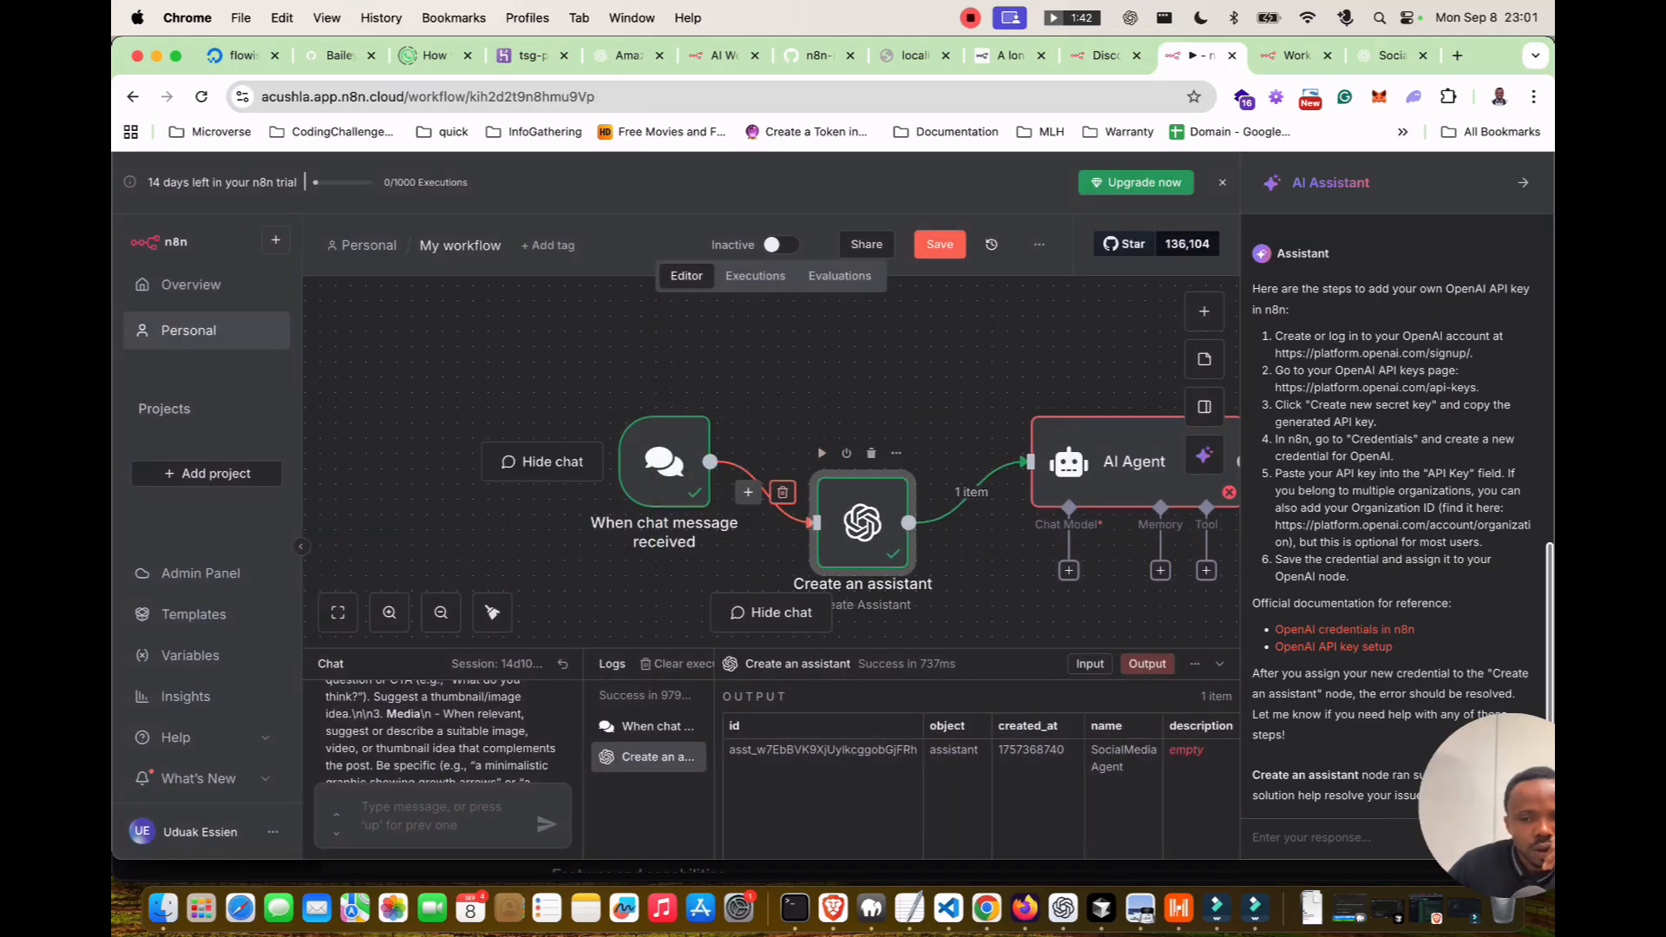
Unwire Create an assistant, connect the chat trigger directly to the AI Agent, and move the assistant below.
{"action": "left_click", "coordinate": [783, 492]}
{"action": "left_click", "coordinate": [955, 492]}
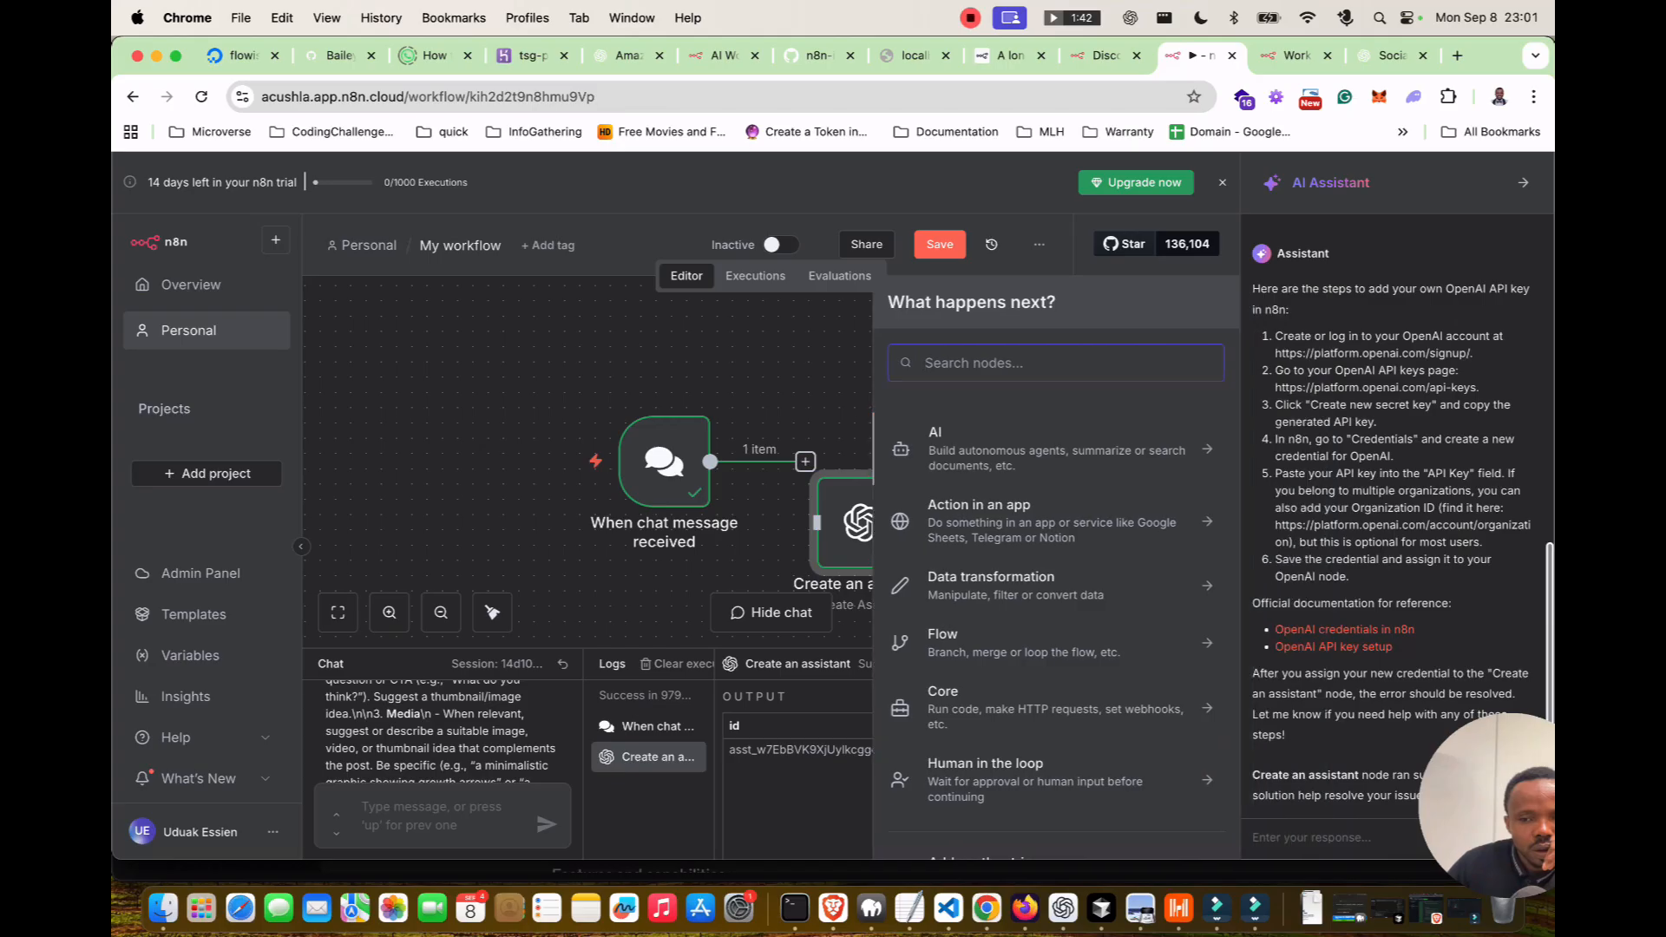
{"action": "left_click", "coordinate": [824, 391]}
{"action": "left_click", "coordinate": [988, 492]}
{"action": "left_click_drag", "start_coordinate": [663, 461], "coordinate": [481, 400]}
{"action": "left_click_drag", "start_coordinate": [1119, 460], "coordinate": [794, 400]}
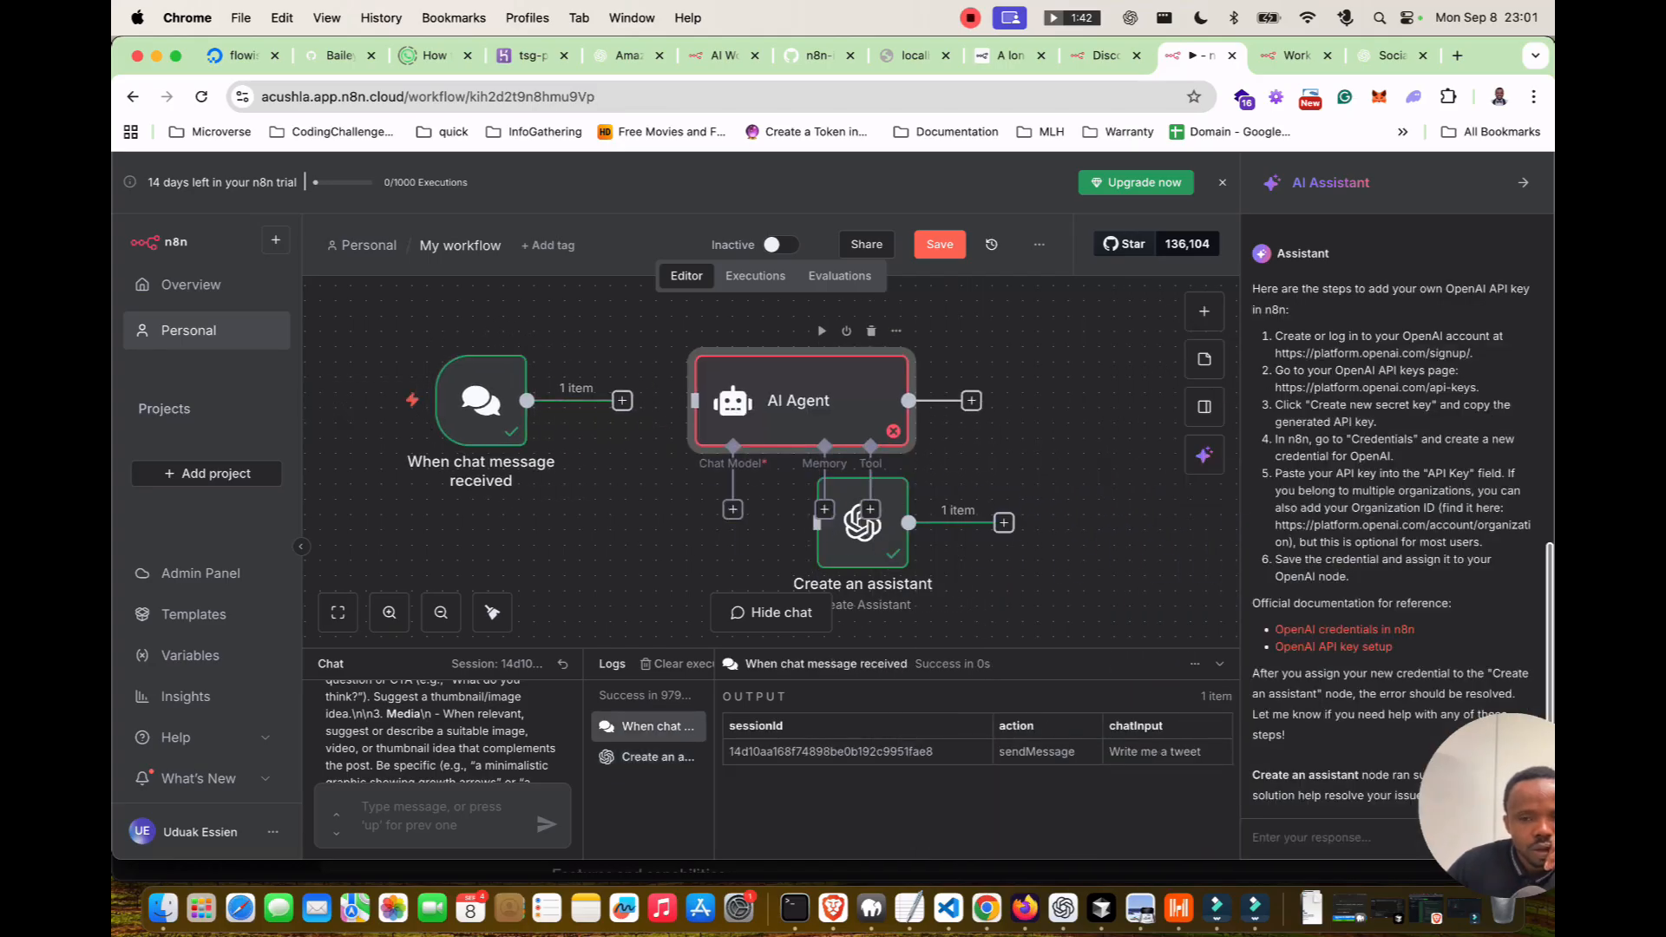
{"action": "left_click_drag", "start_coordinate": [622, 400], "coordinate": [695, 400]}
{"action": "left_click_drag", "start_coordinate": [861, 523], "coordinate": [587, 552]}
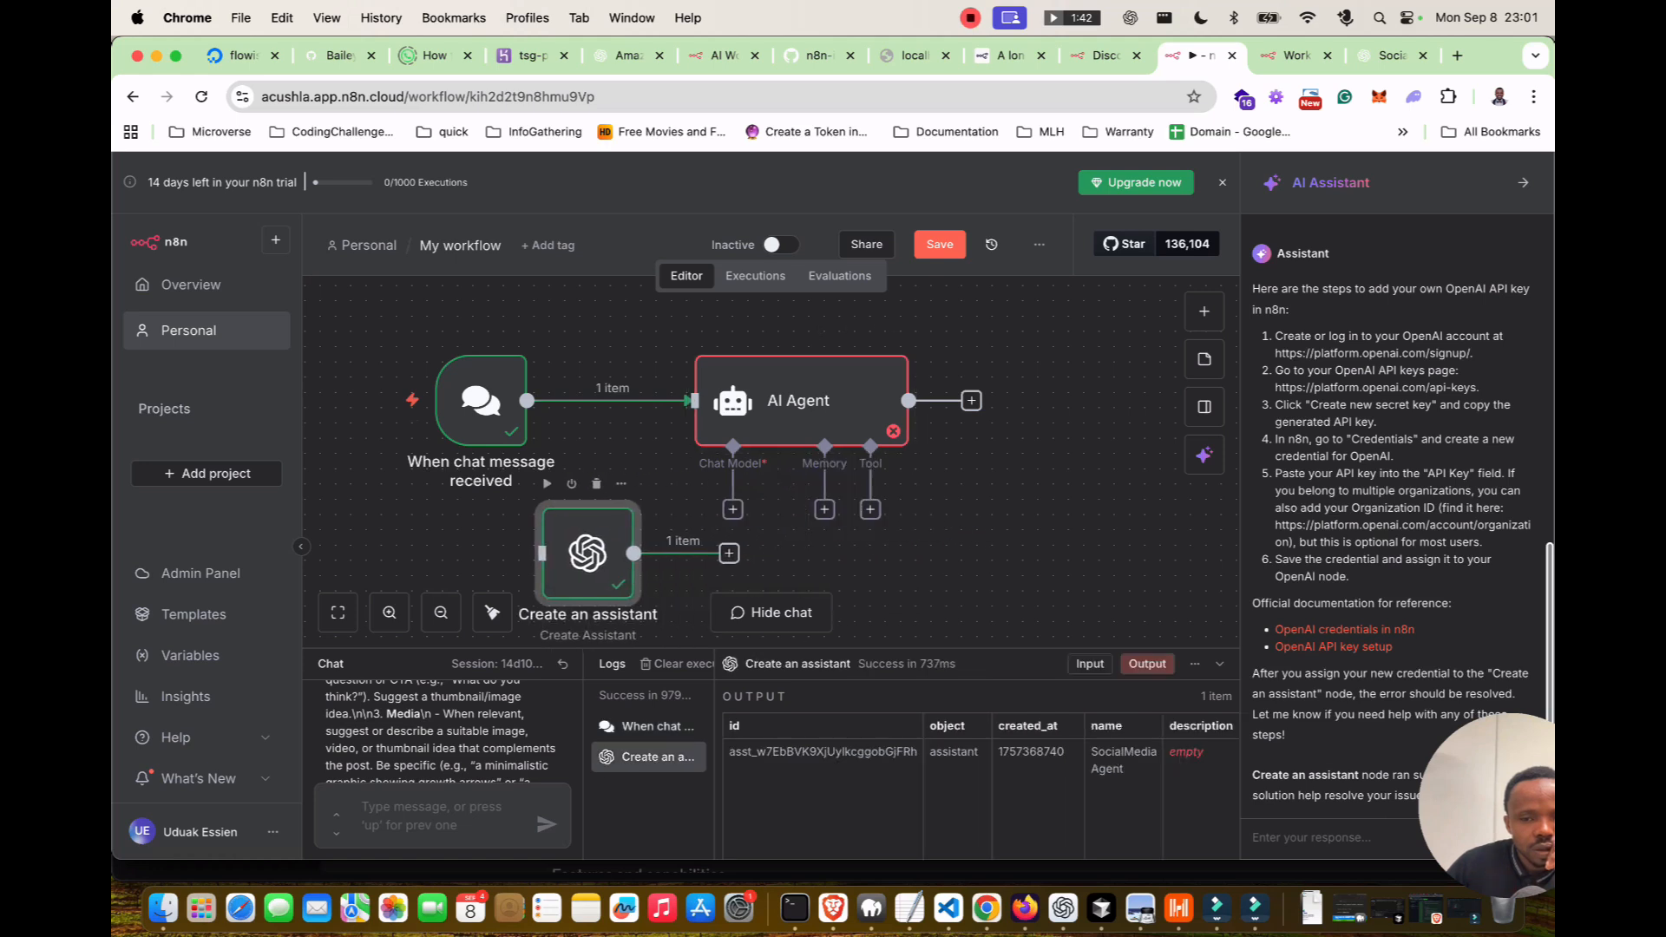
{"action": "left_click_drag", "start_coordinate": [728, 553], "coordinate": [733, 510]}
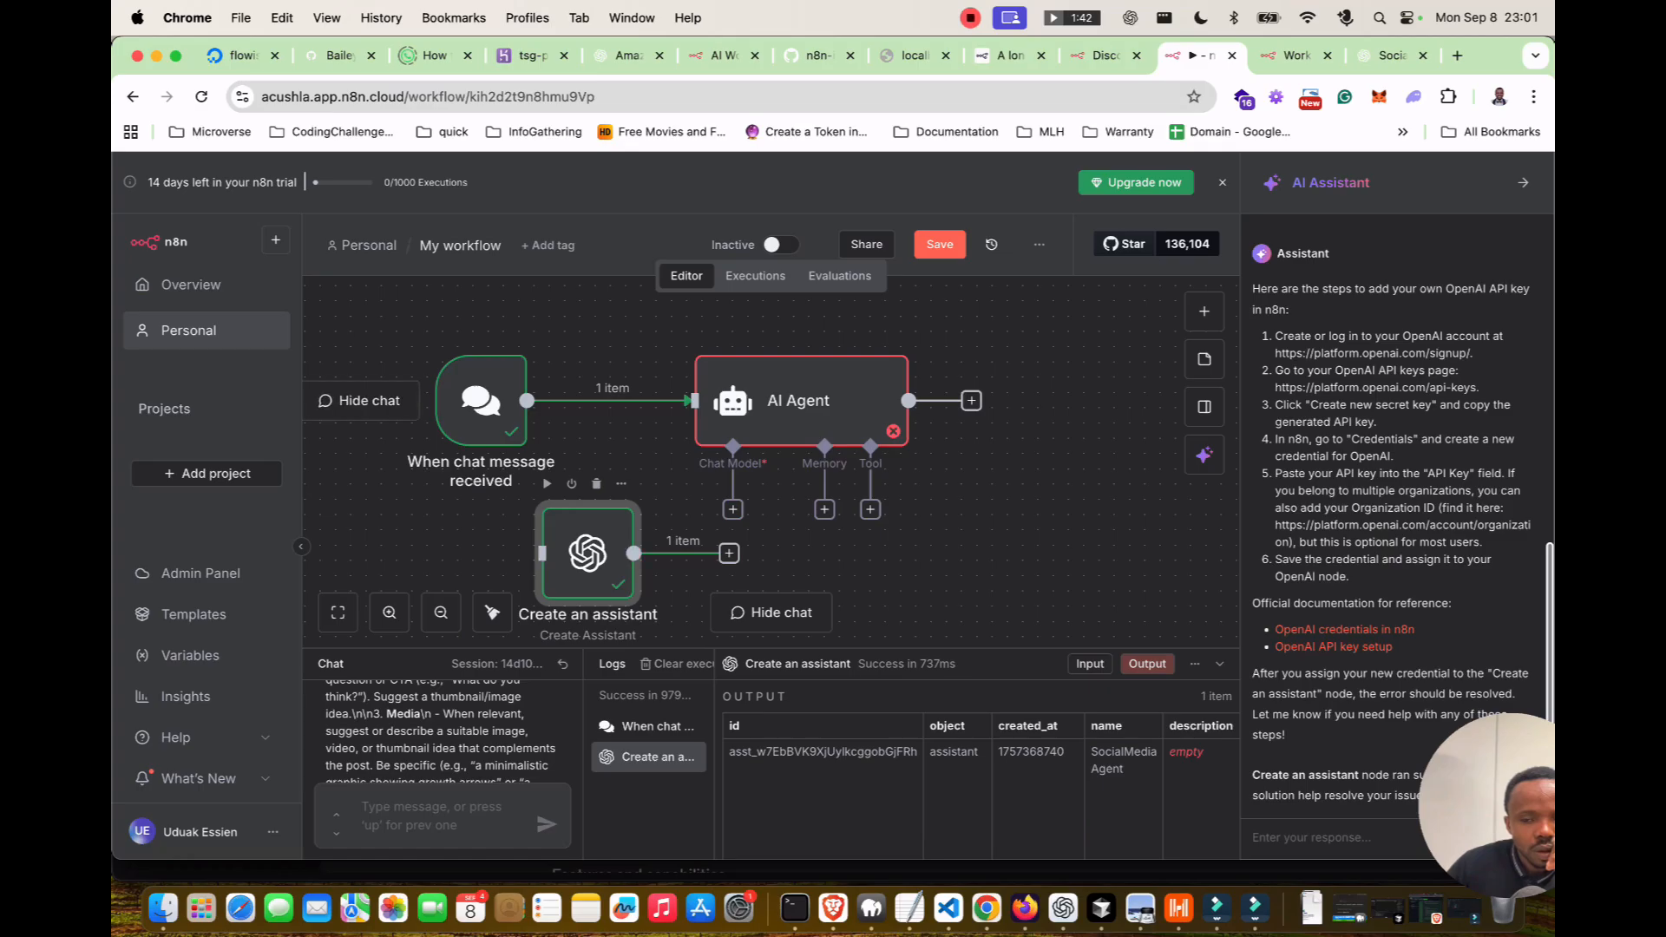
Glance at the AI agent chat template, then close My workflow's AI Assistant panel.
{"action": "left_click", "coordinate": [1296, 55]}
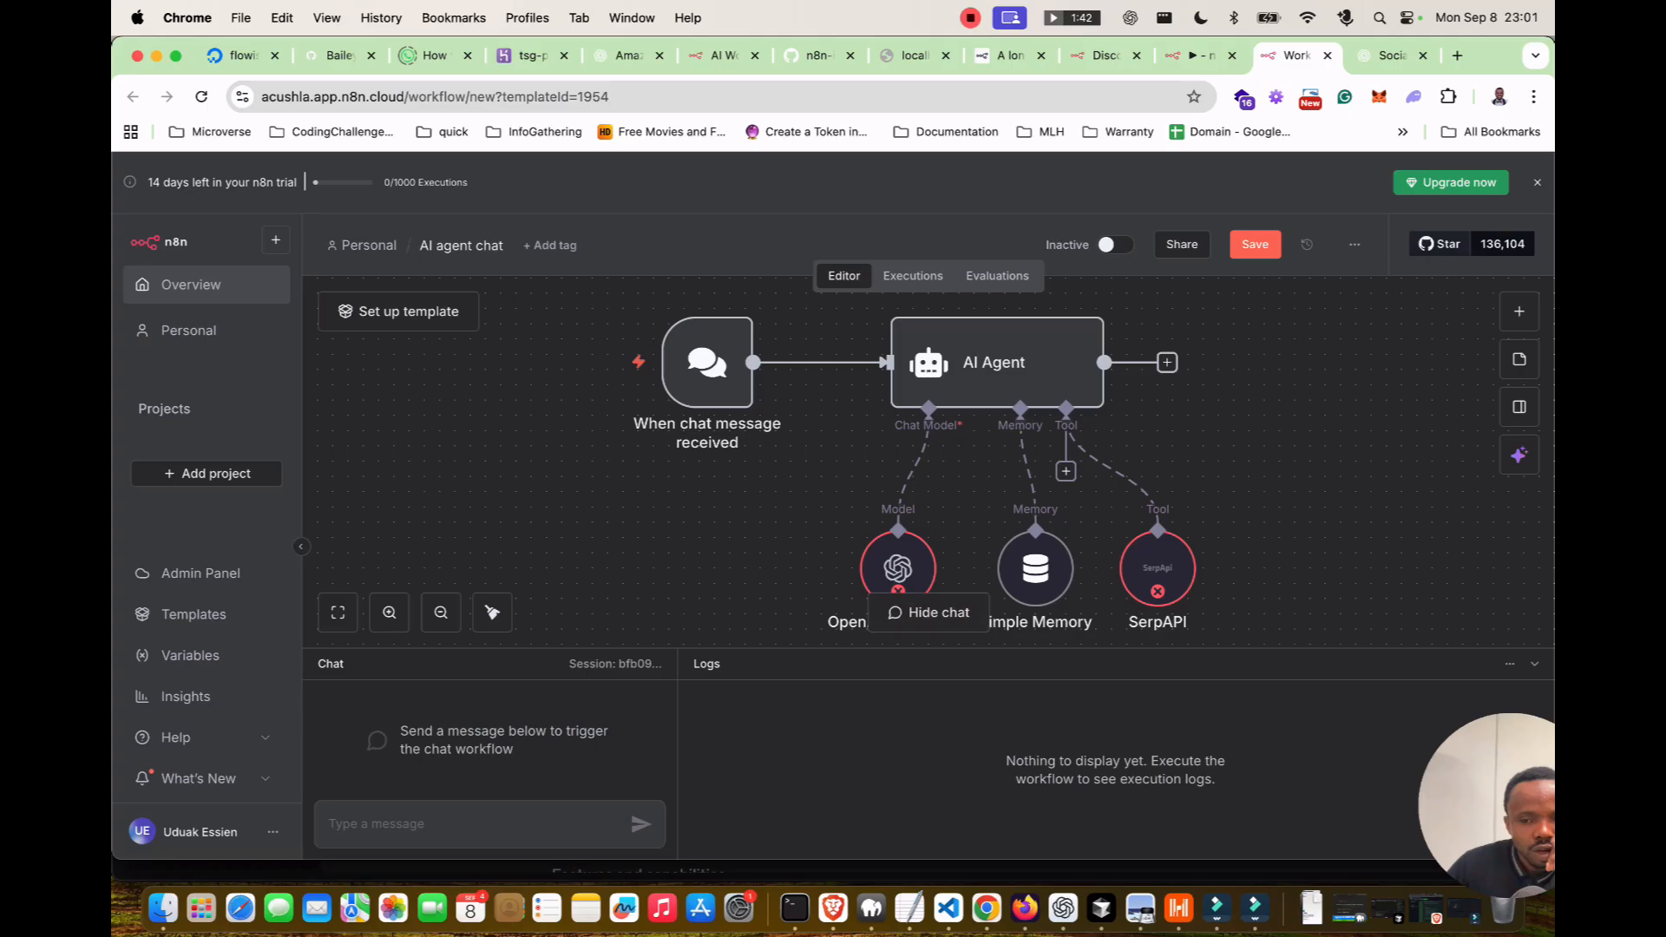
{"action": "left_click", "coordinate": [1201, 55]}
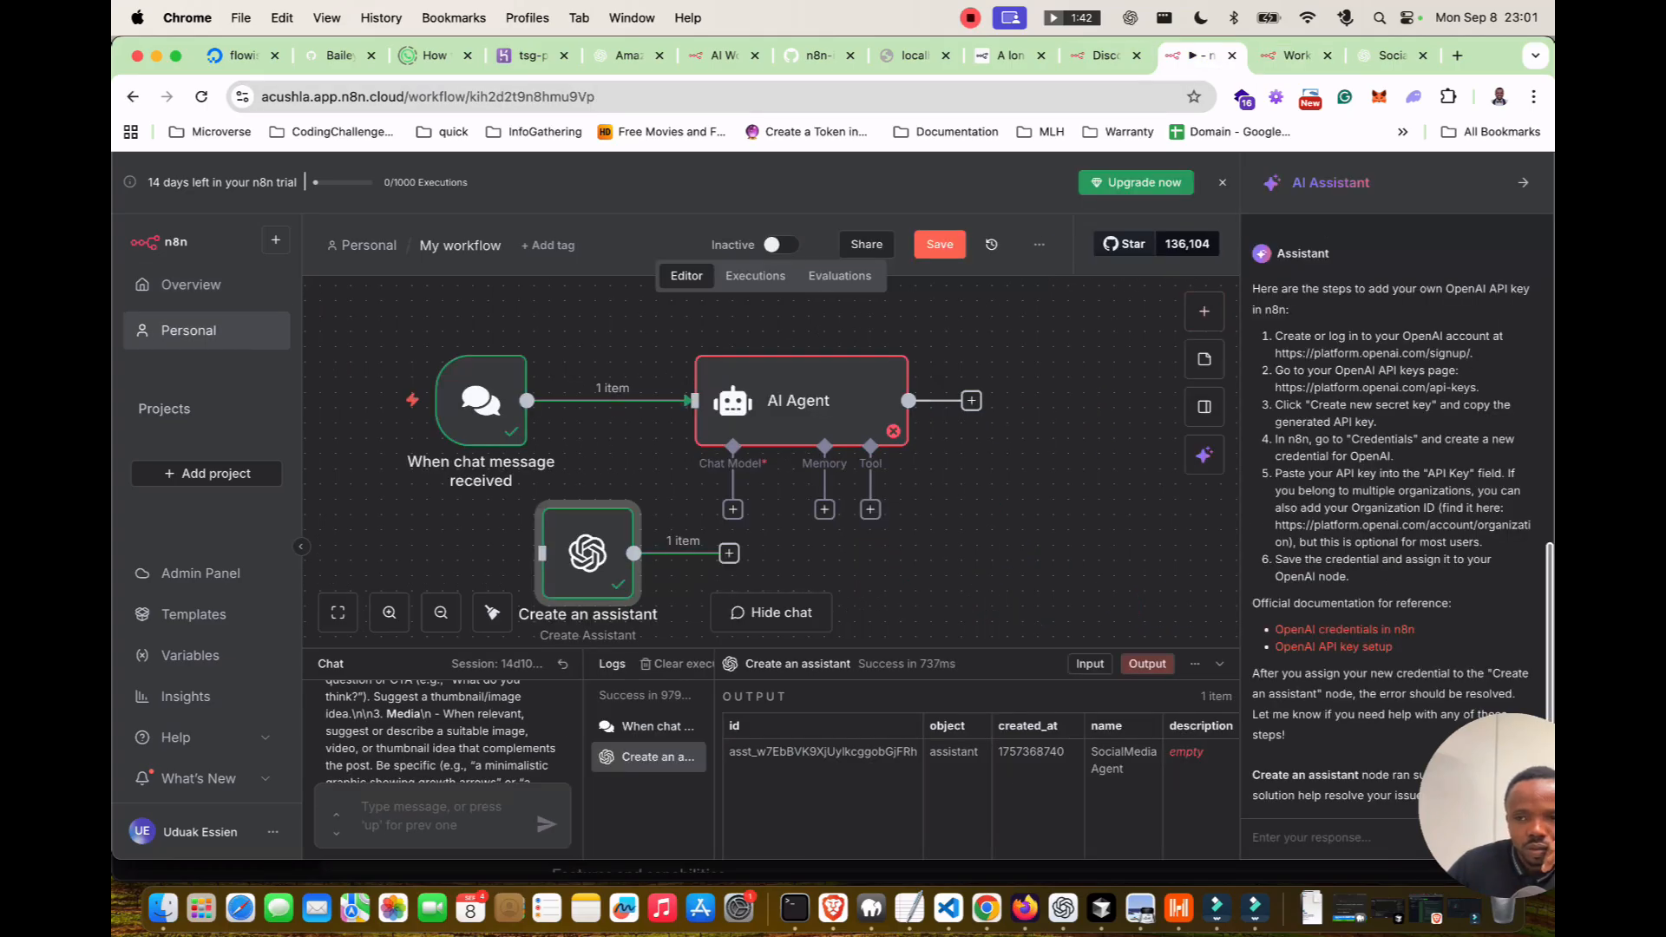
{"action": "left_click", "coordinate": [1522, 183]}
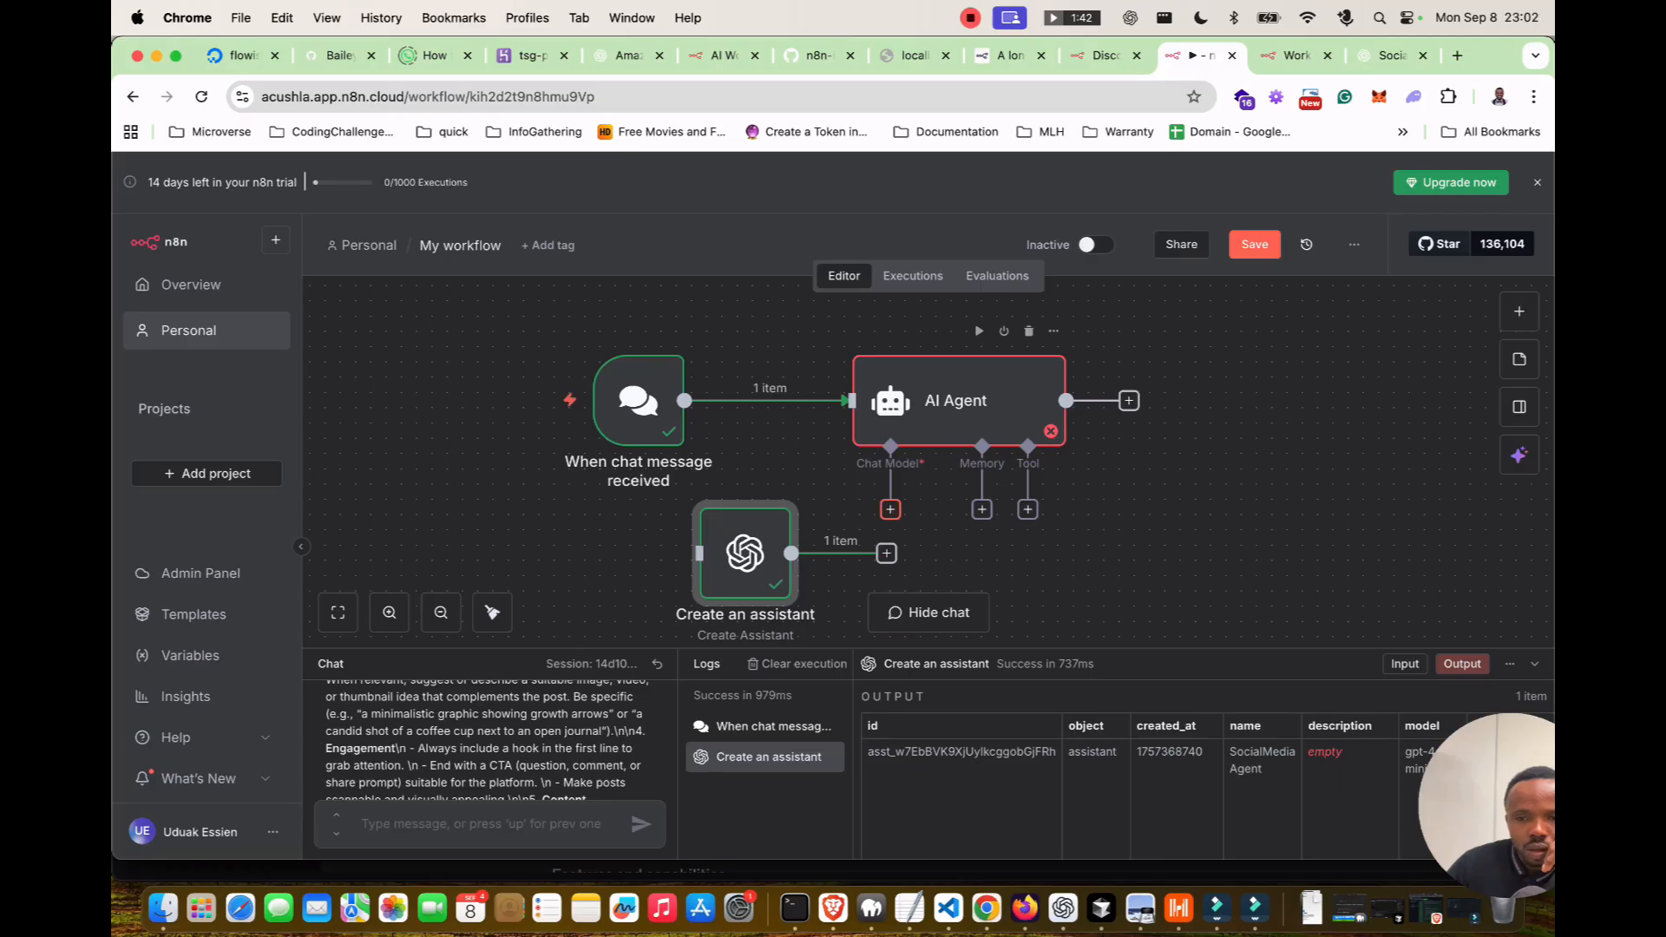
Add an OpenAI Chat Model to the AI Agent using the OpenAi account credential.
{"action": "left_click", "coordinate": [891, 509]}
{"action": "type", "text": "ope"}
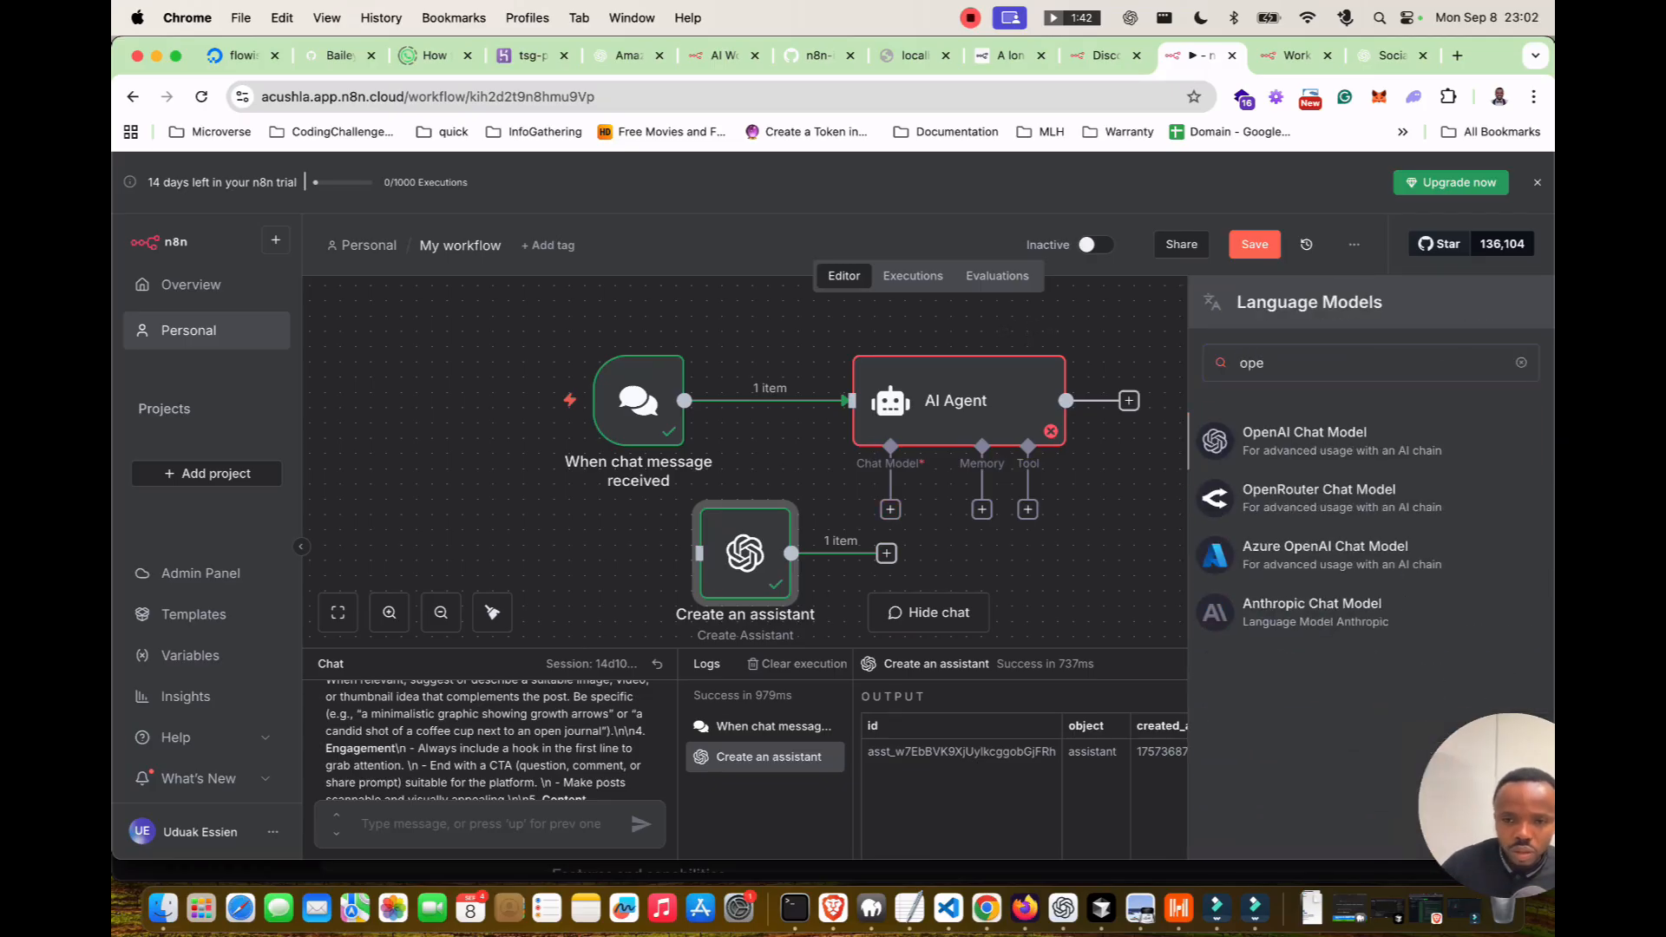
{"action": "key", "text": "Return"}
{"action": "left_click", "coordinate": [826, 300]}
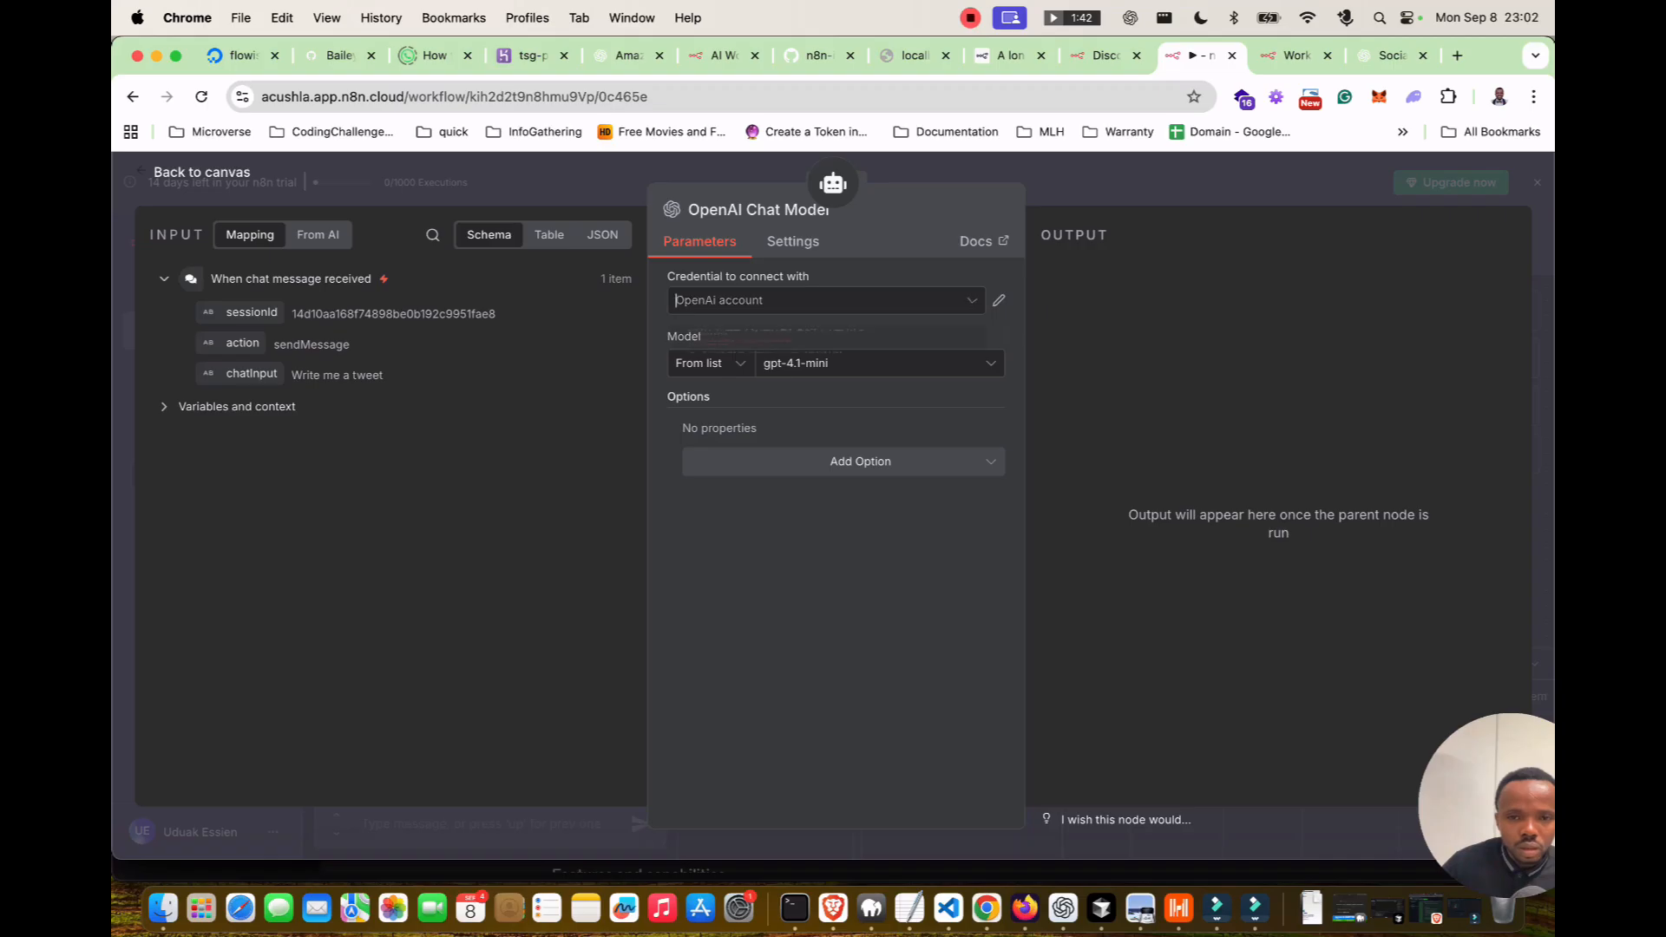
{"action": "left_click", "coordinate": [792, 392]}
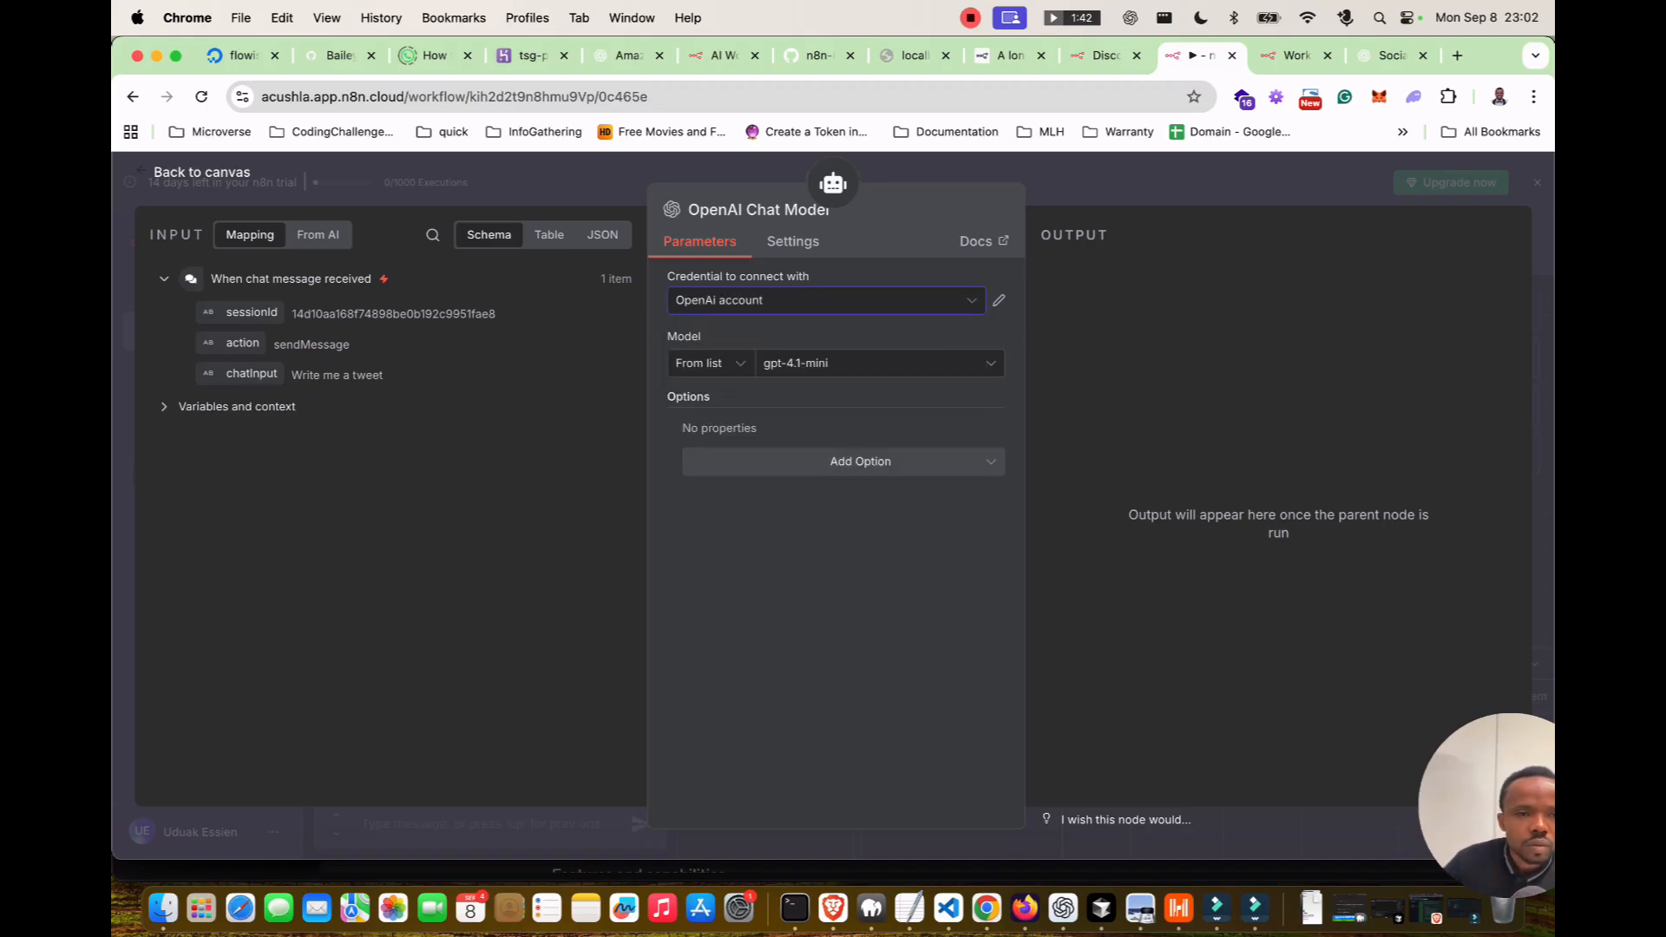
{"action": "left_click", "coordinate": [202, 172]}
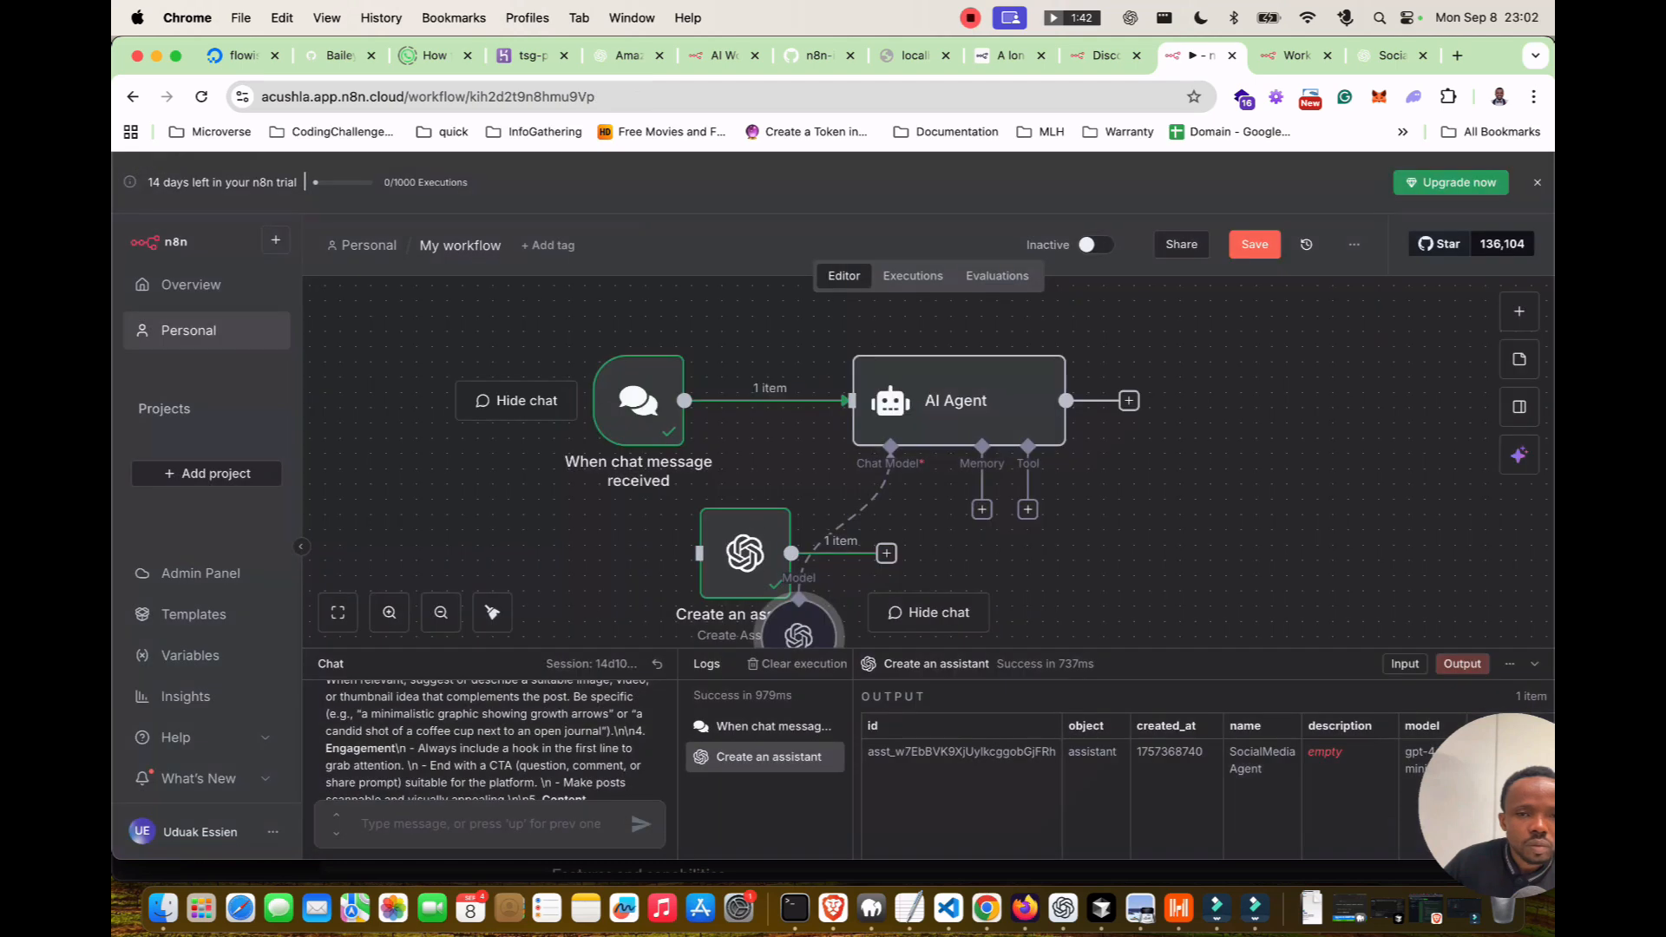
Delete the Create an assistant node and place the OpenAI Chat Model under the AI Agent.
{"action": "left_click_drag", "start_coordinate": [746, 556], "coordinate": [440, 570]}
{"action": "left_click_drag", "start_coordinate": [798, 629], "coordinate": [814, 526]}
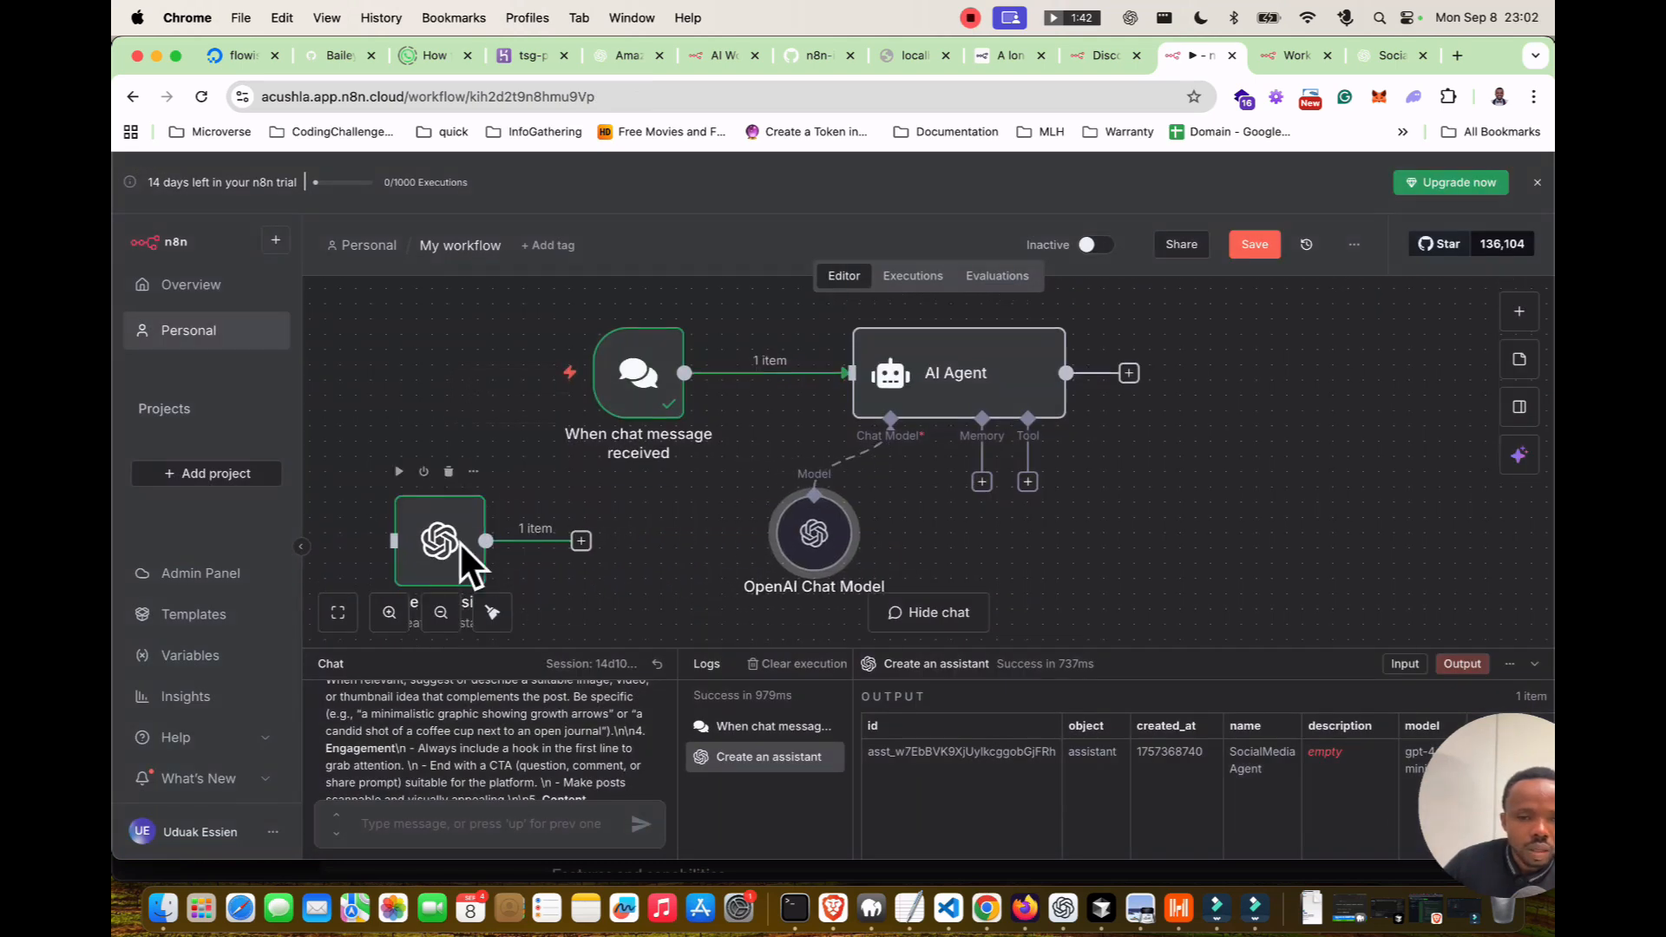
{"action": "key", "text": "Delete"}
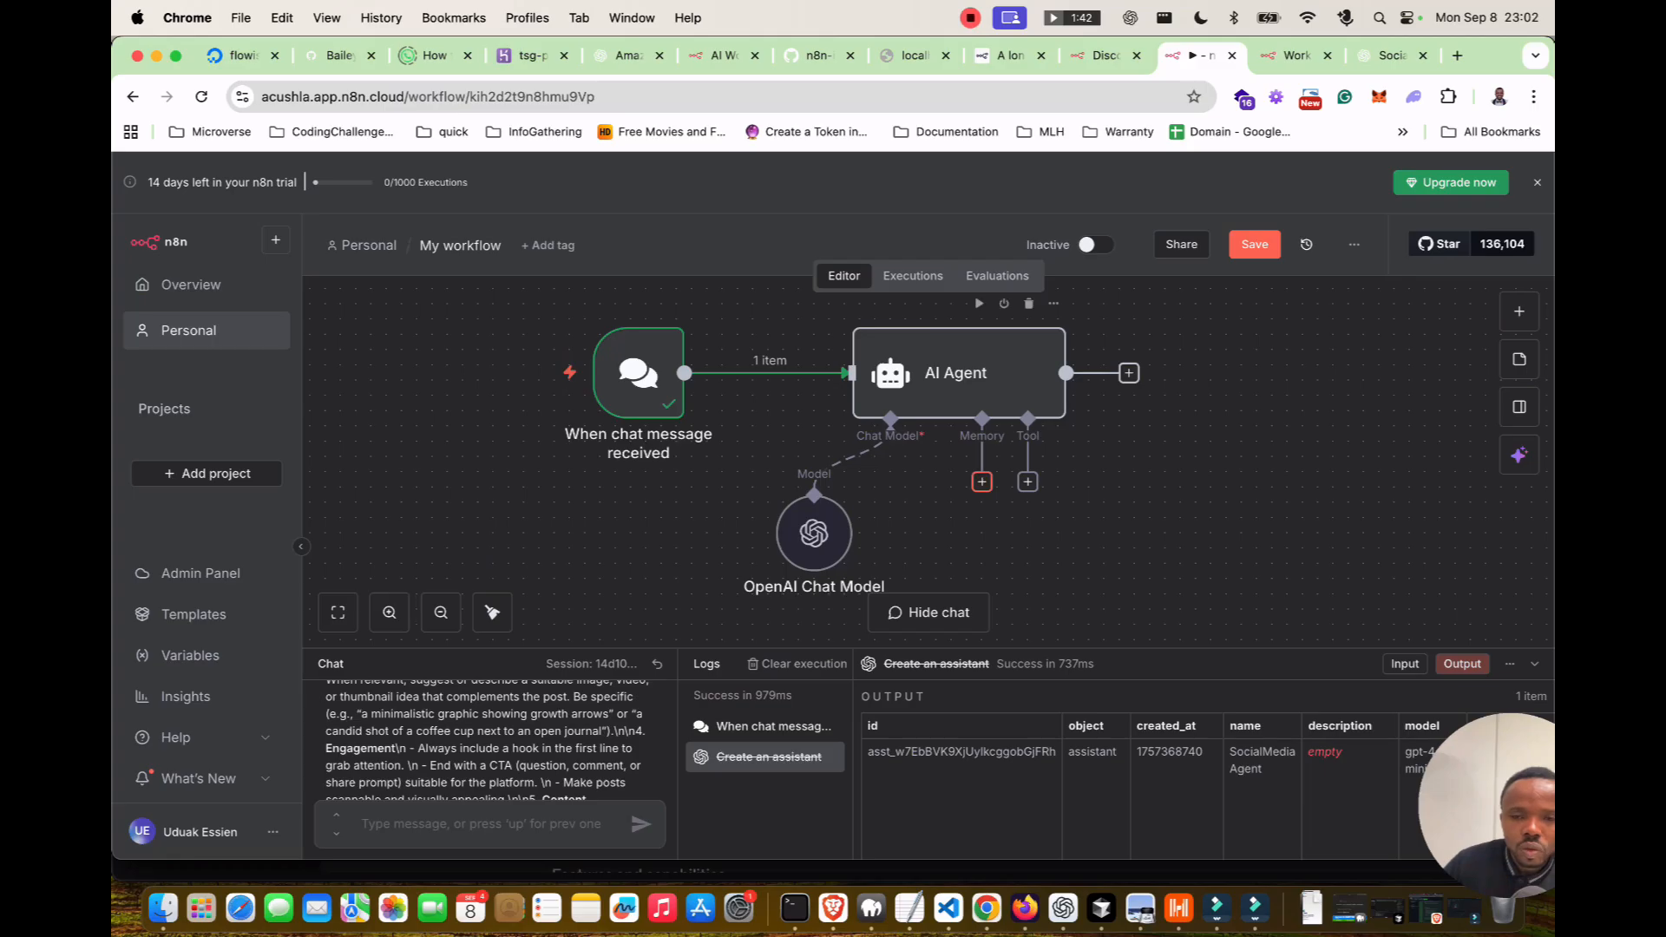
{"action": "left_click_drag", "start_coordinate": [814, 532], "coordinate": [859, 533]}
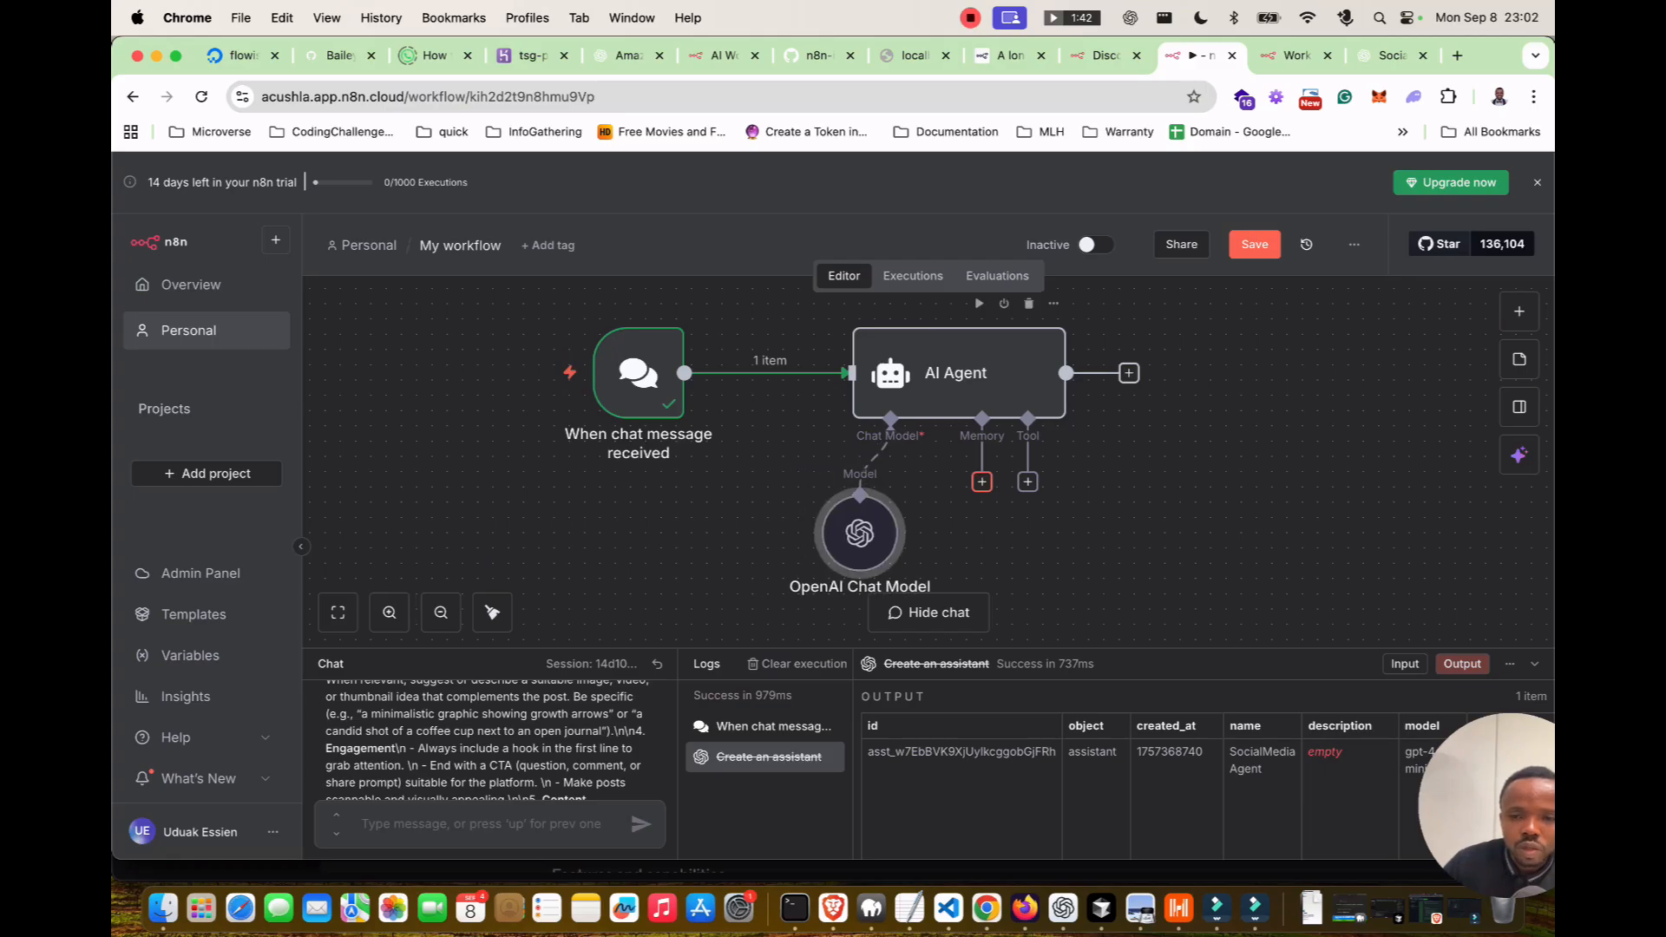
Attach Simple Memory to the AI Agent and check the available tools list.
{"action": "left_click", "coordinate": [982, 481]}
{"action": "left_click", "coordinate": [1323, 452]}
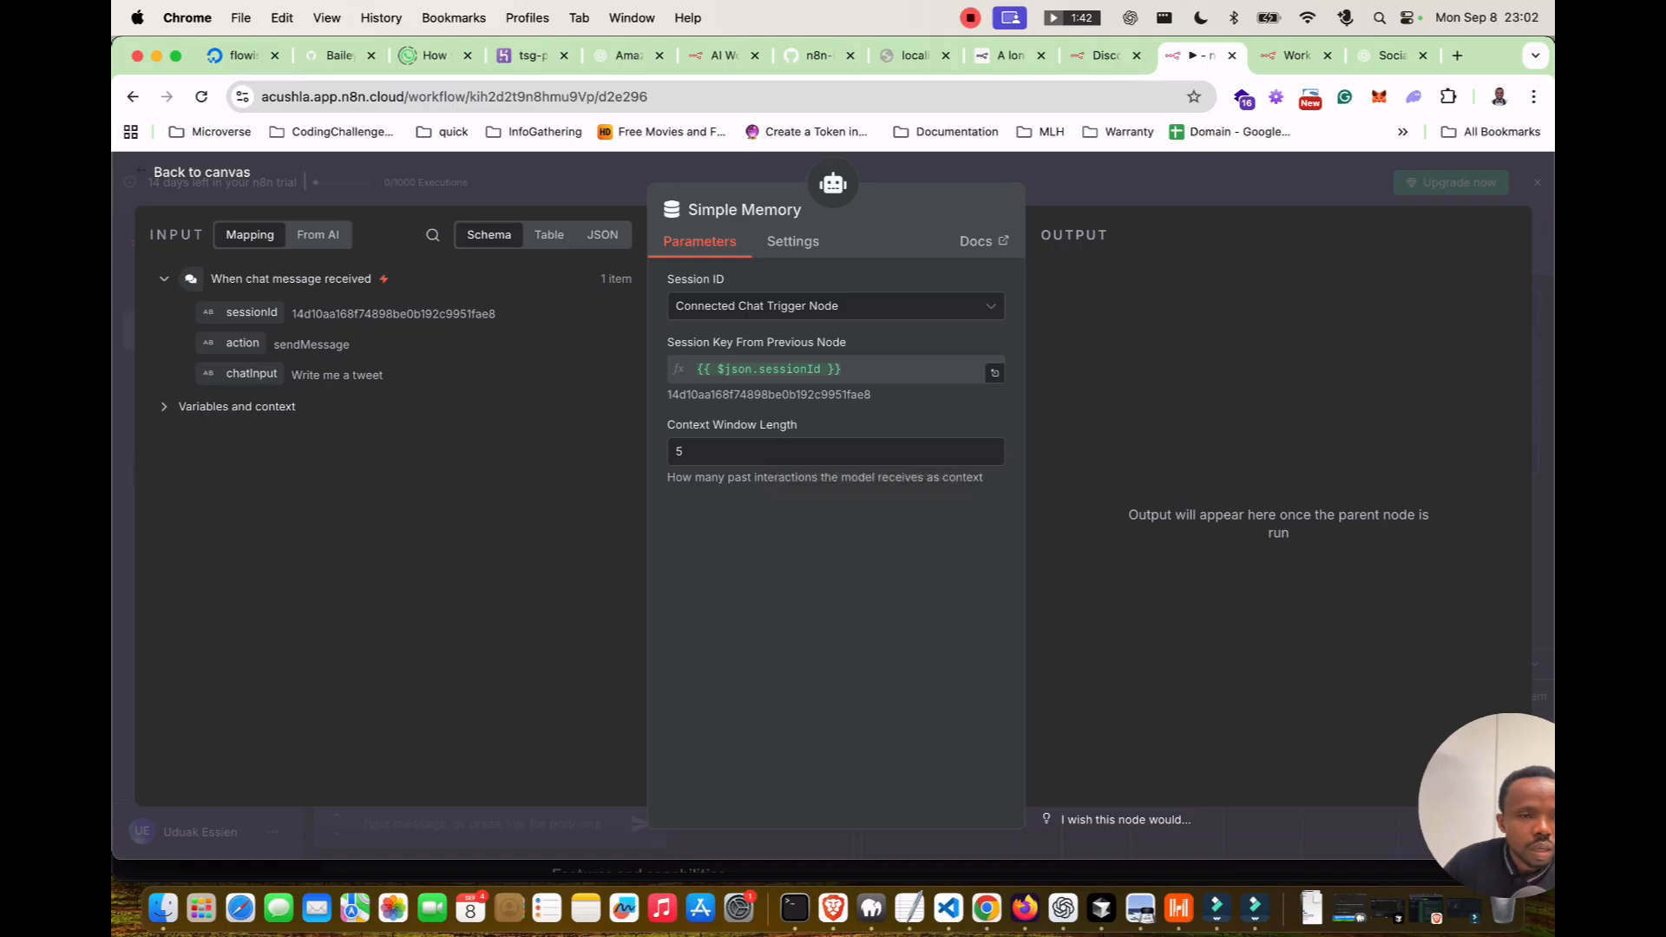
{"action": "key", "text": "Escape"}
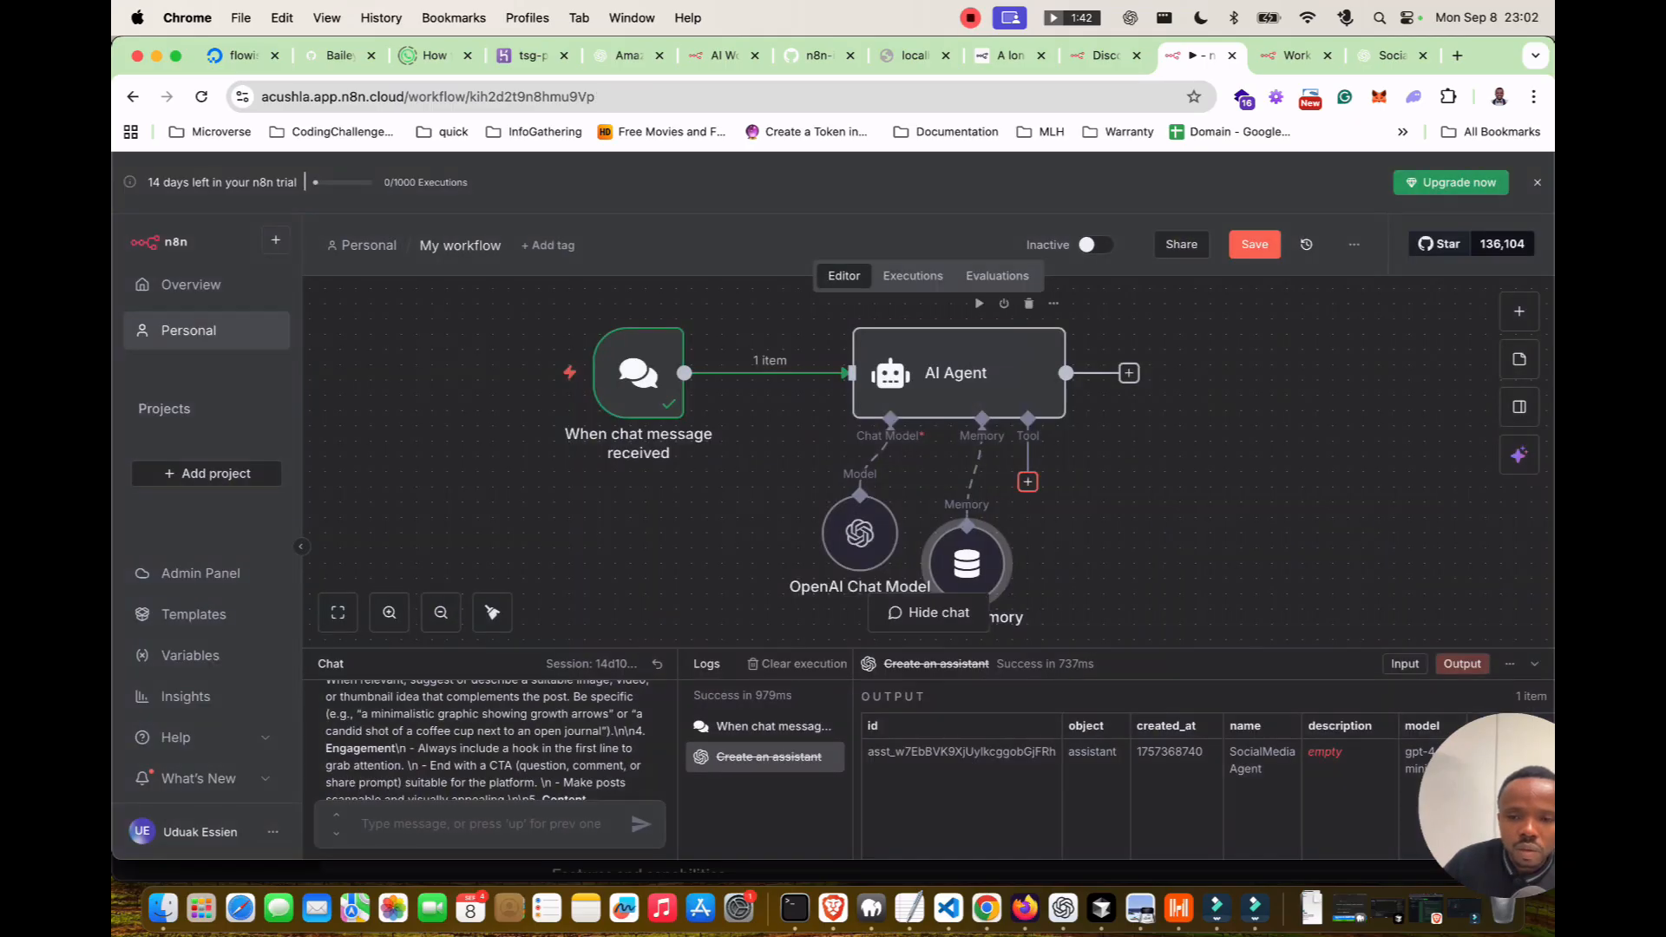
{"action": "left_click", "coordinate": [1027, 481]}
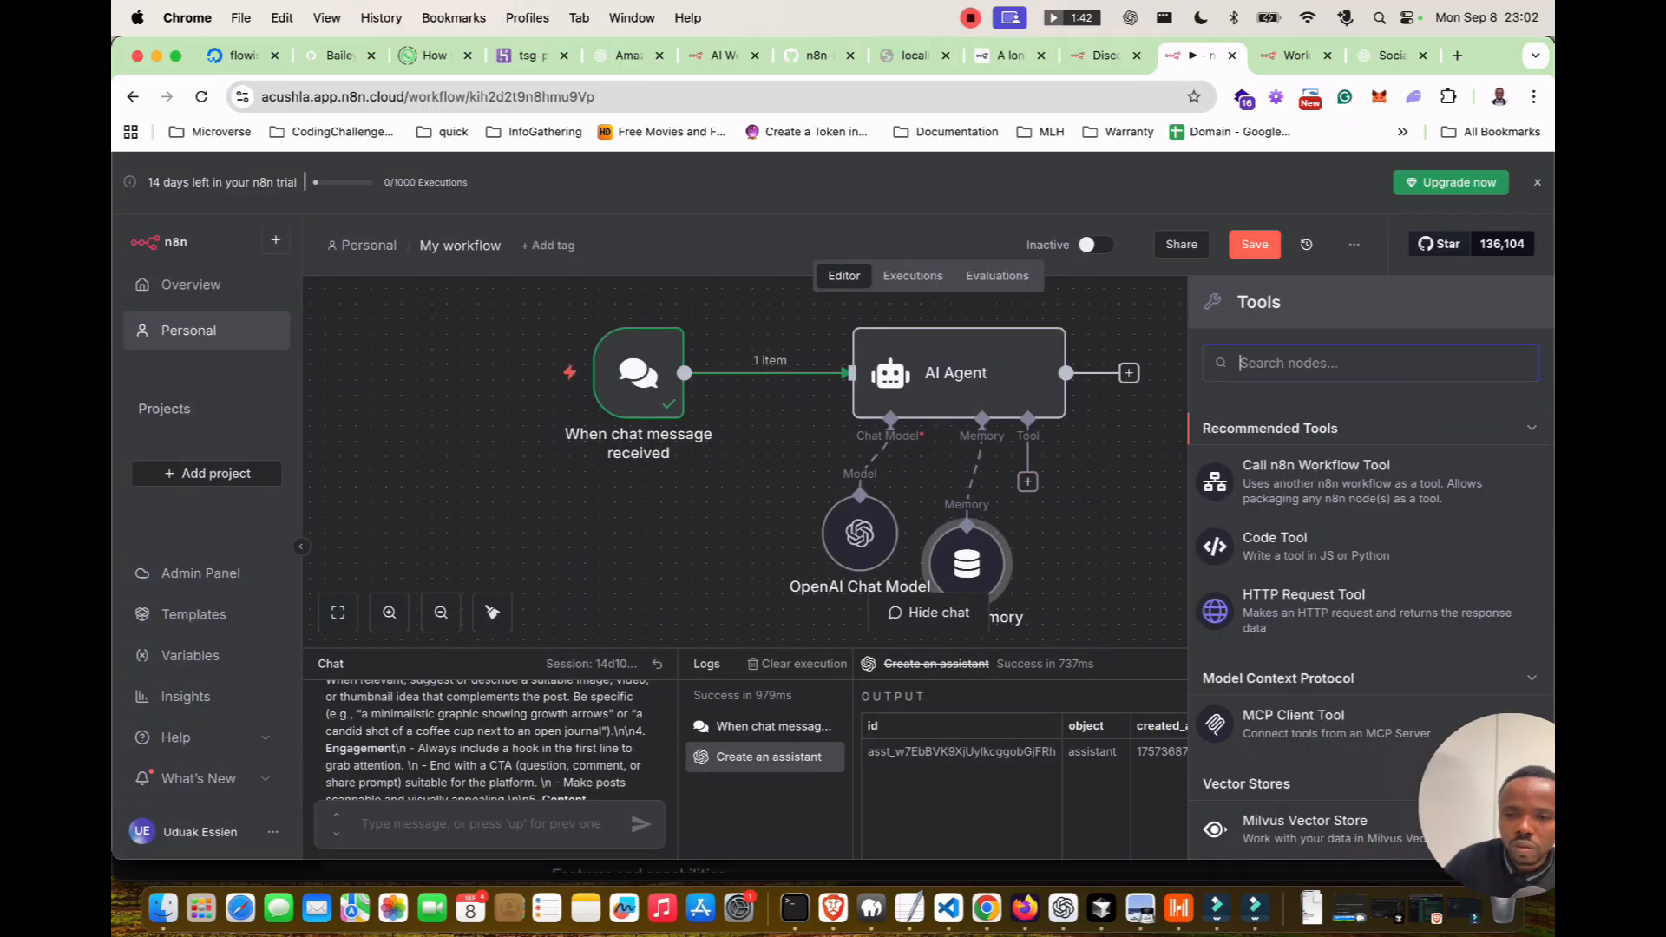
{"action": "key", "text": "Escape"}
Inspect the AI agent chat template's AI Agent node configuration.
{"action": "left_click", "coordinate": [1296, 56]}
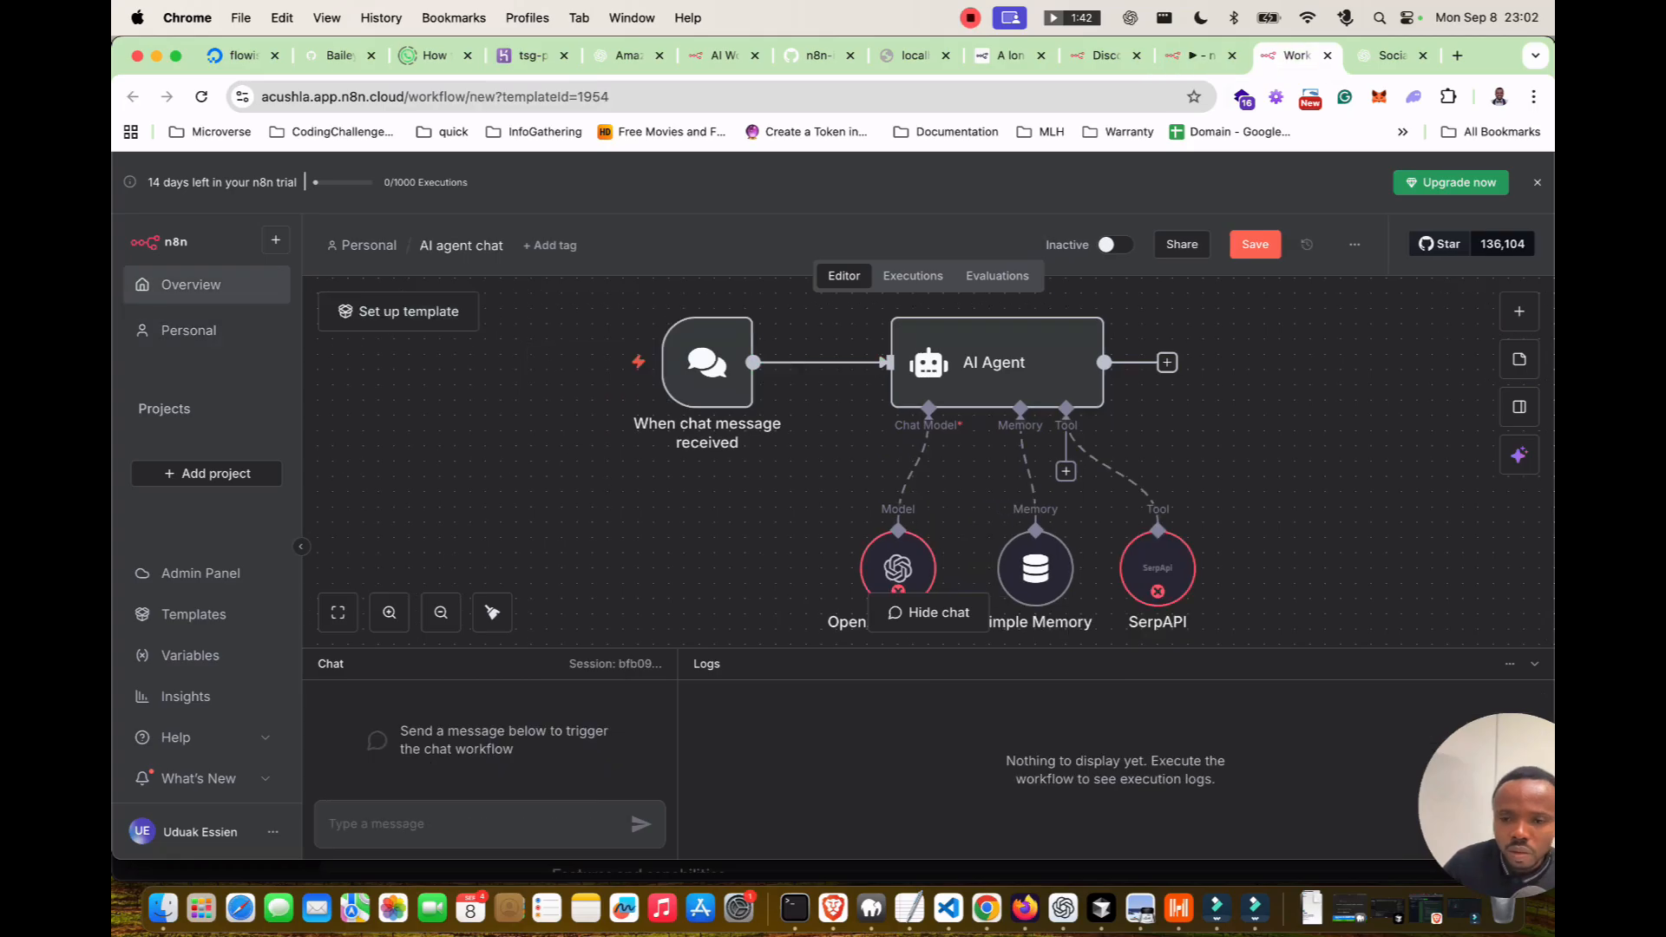
{"action": "scroll", "coordinate": [1154, 520], "scroll_direction": "down", "scroll_amount": 2}
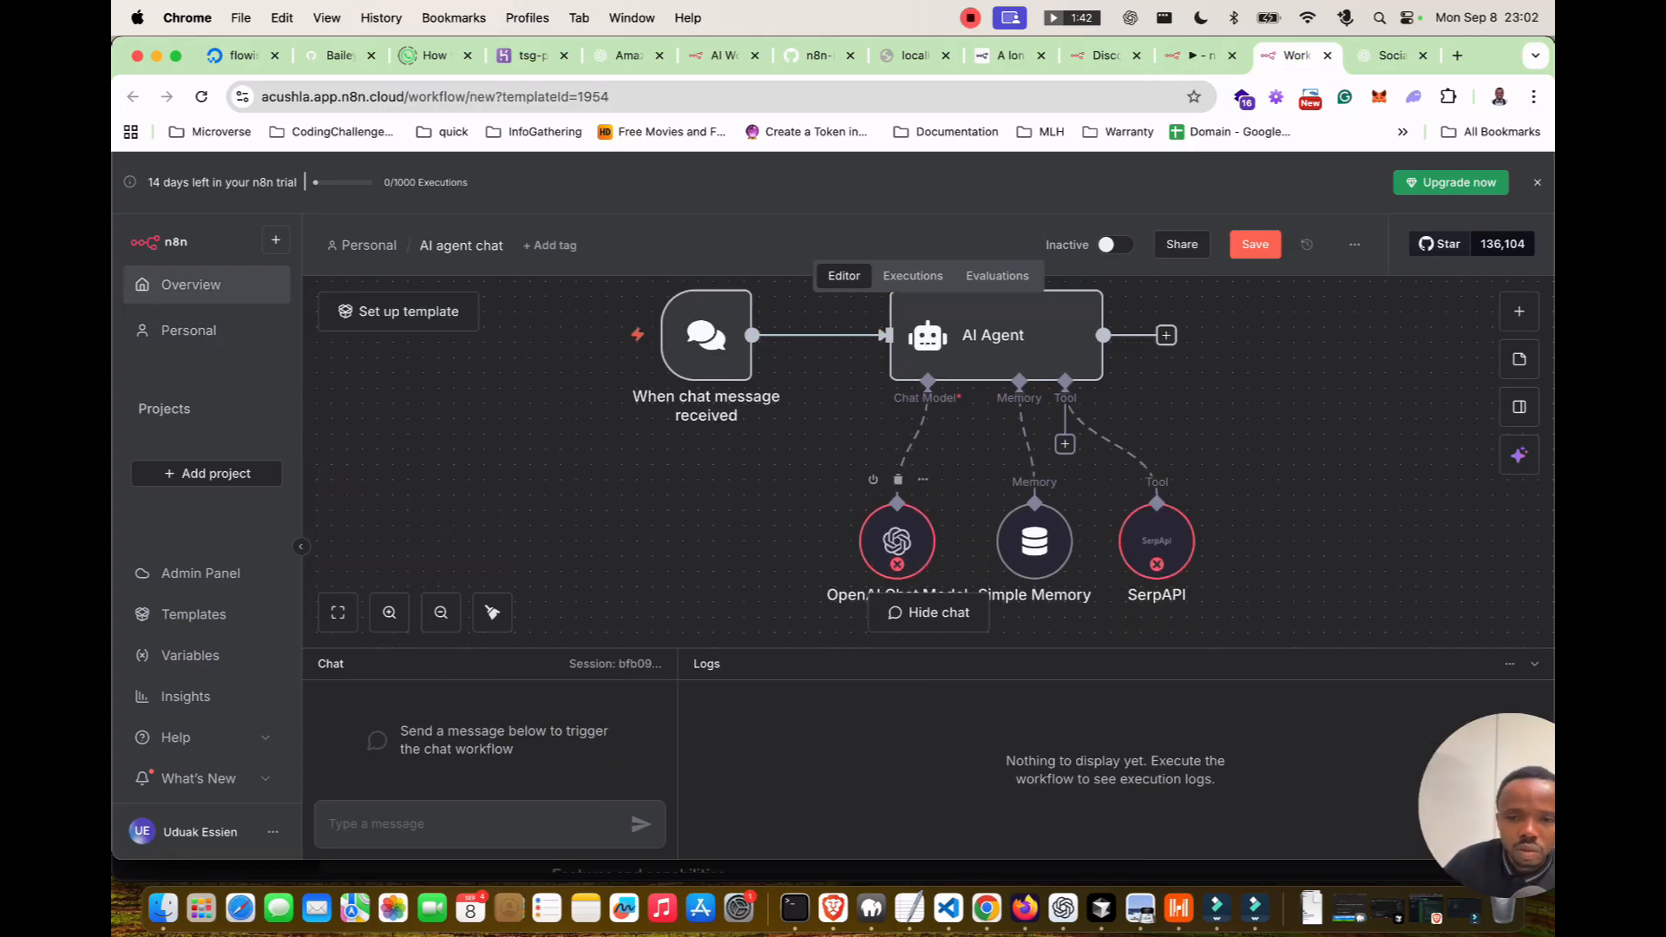
{"action": "key", "text": "ctrl+shift+Tab"}
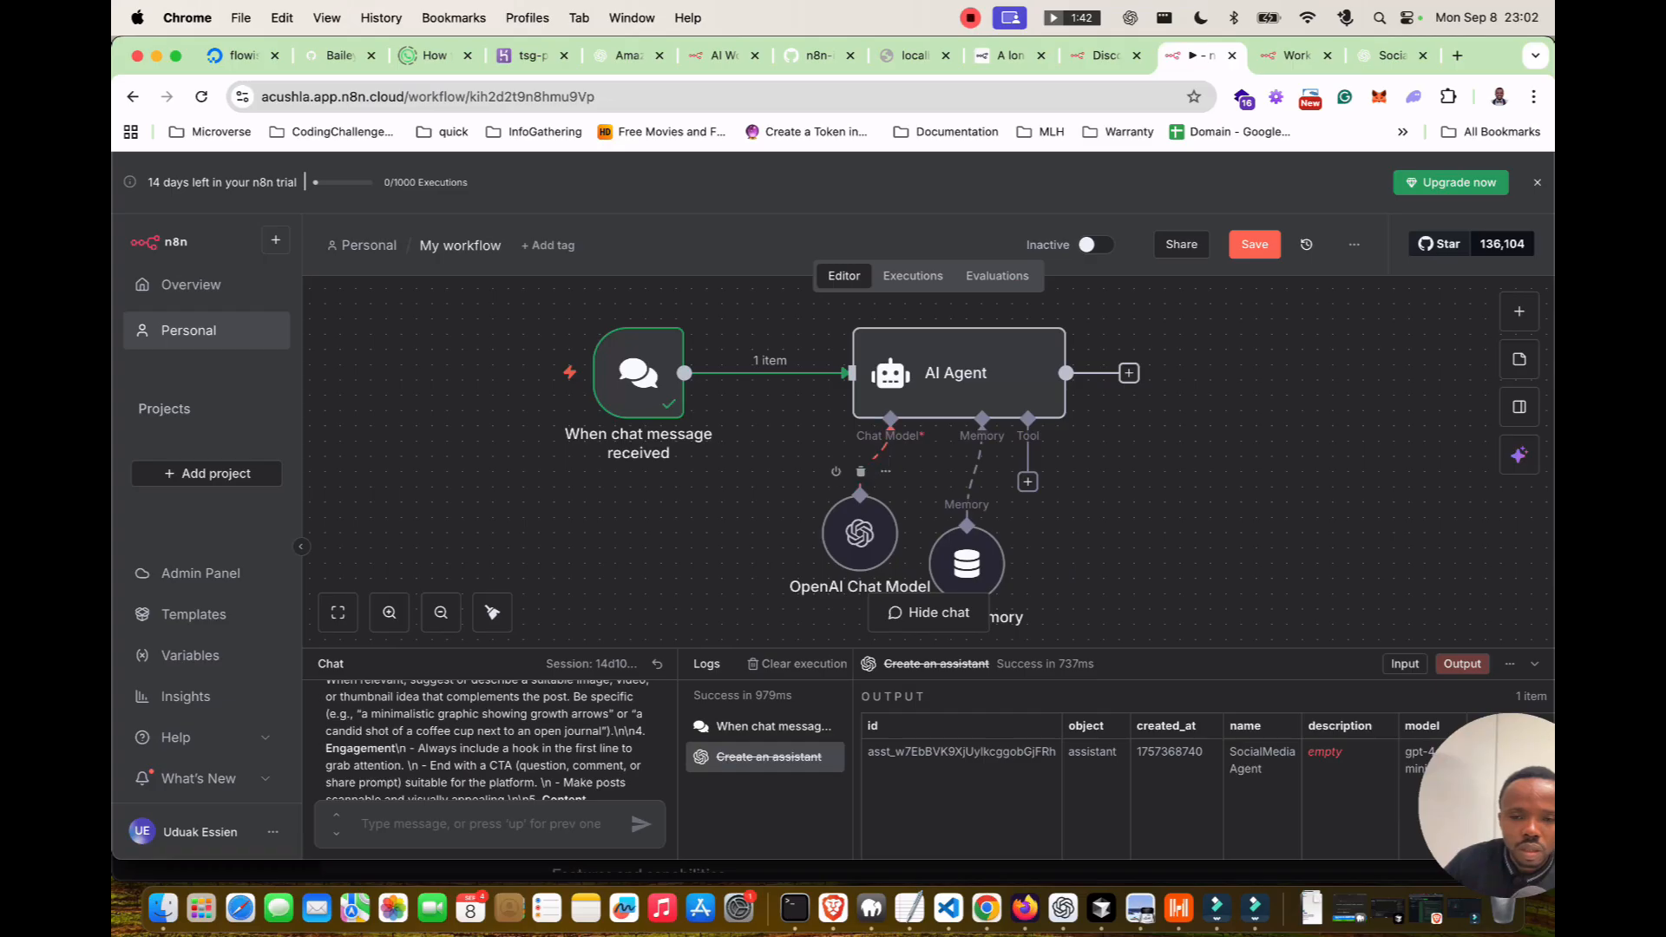
{"action": "key", "text": "ctrl+Tab"}
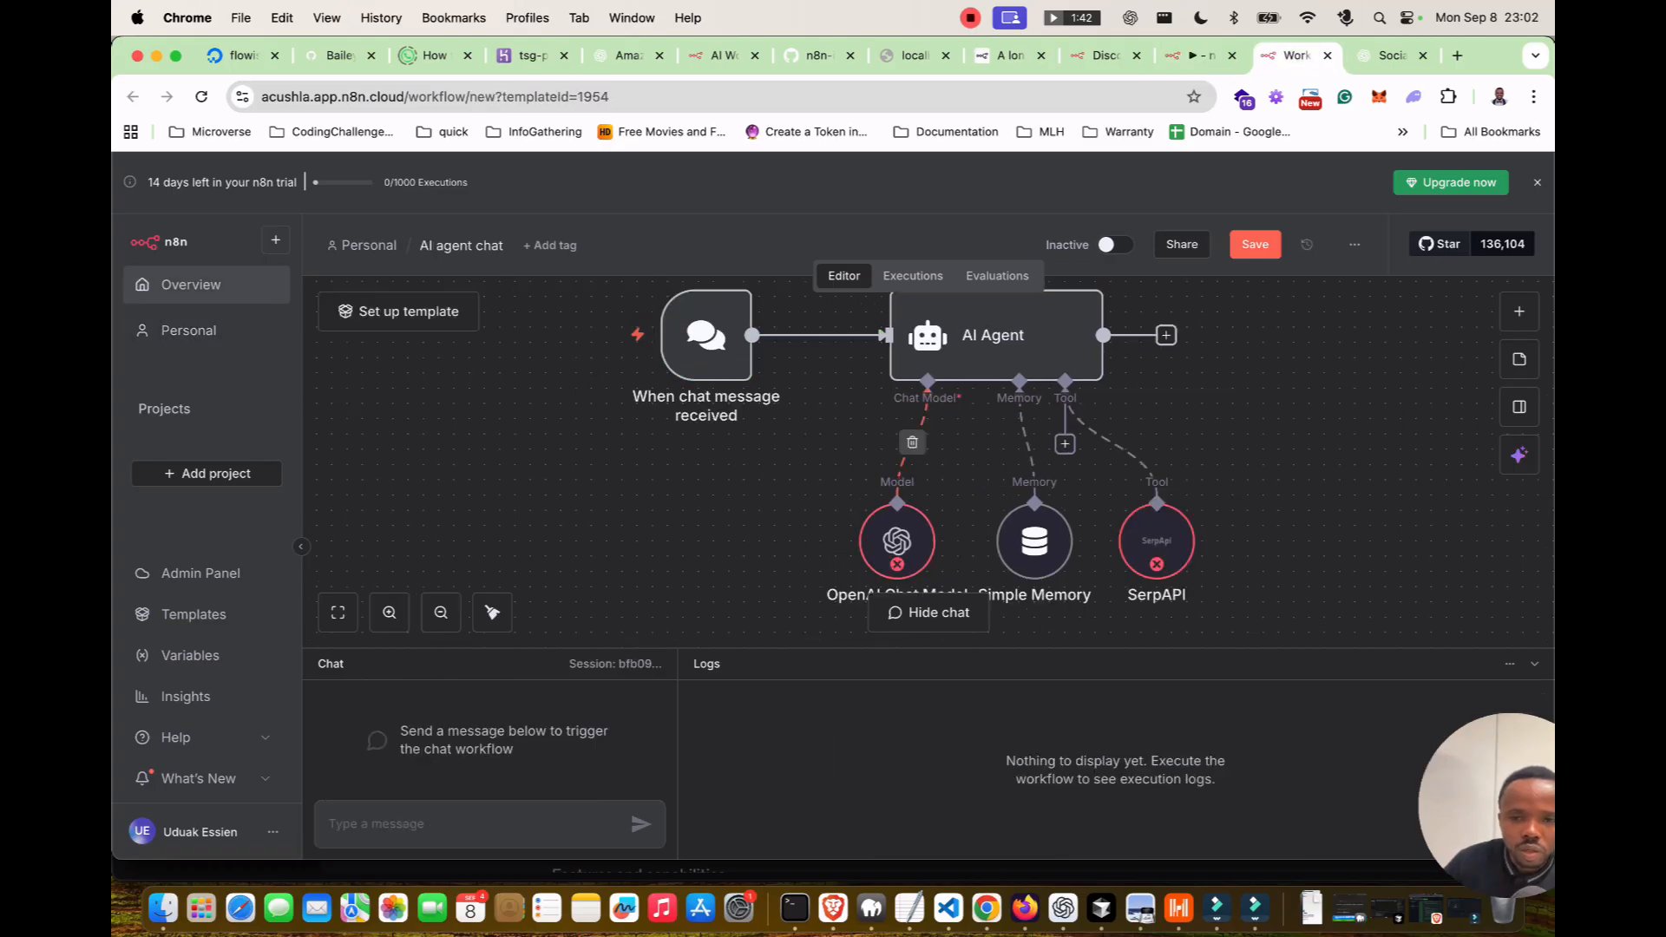
{"action": "double_click", "coordinate": [989, 342]}
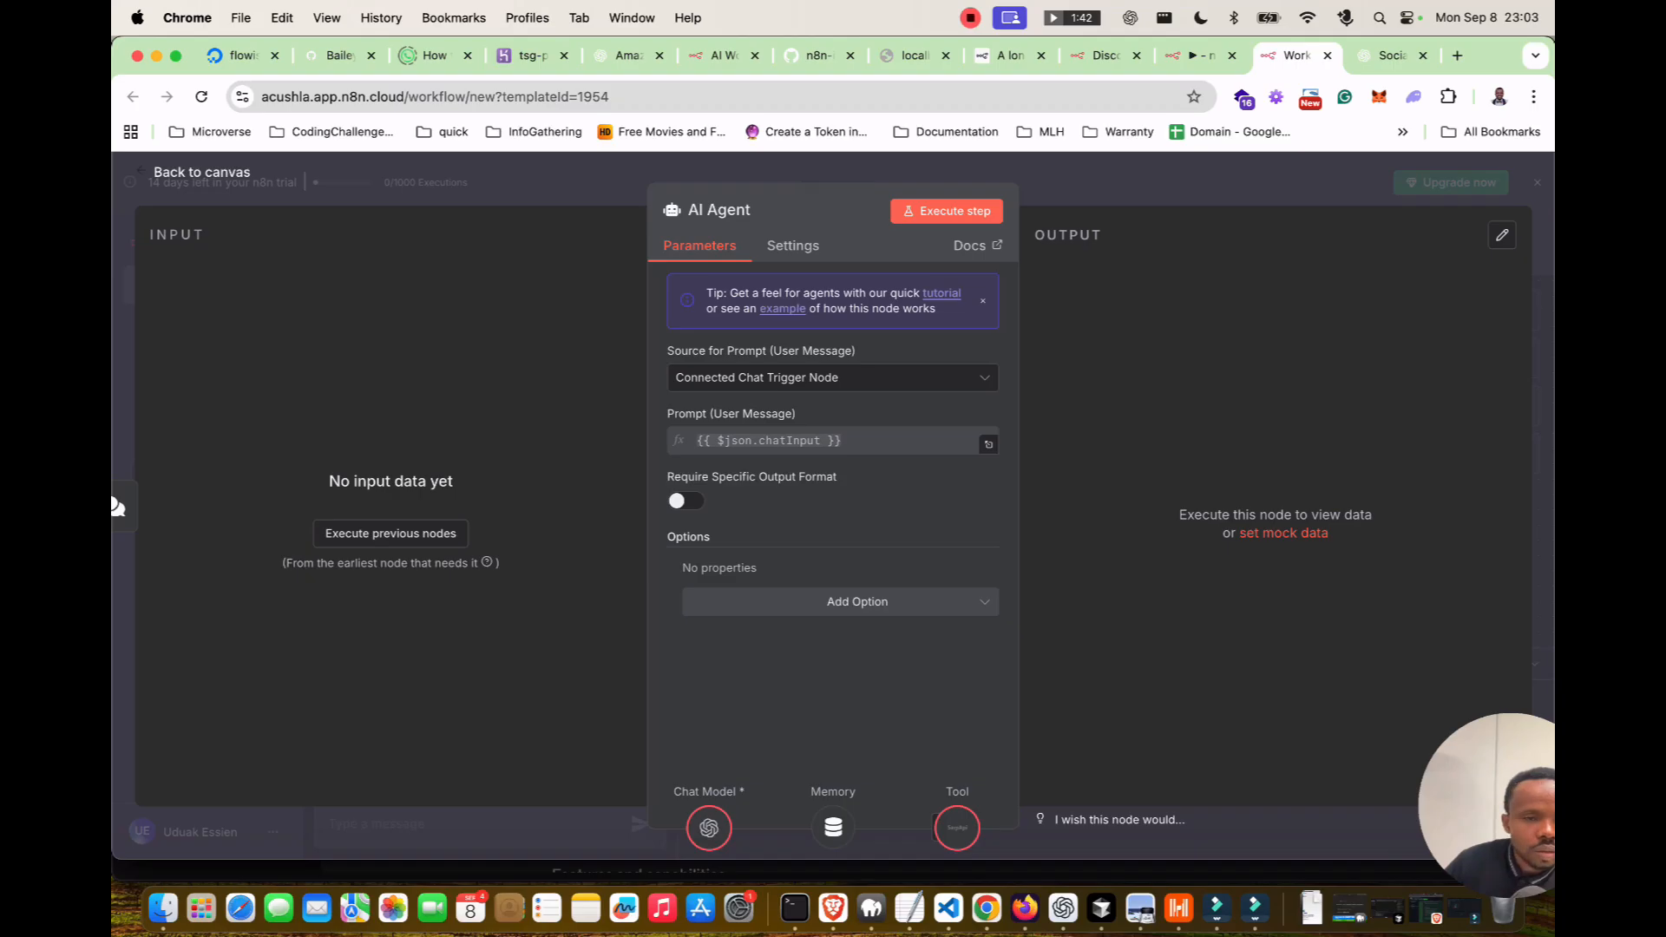
{"action": "left_click", "coordinate": [201, 172]}
Review the template's chat trigger parameters and settings, then open My workflow's AI Agent.
{"action": "double_click", "coordinate": [706, 336]}
{"action": "left_click", "coordinate": [280, 245]}
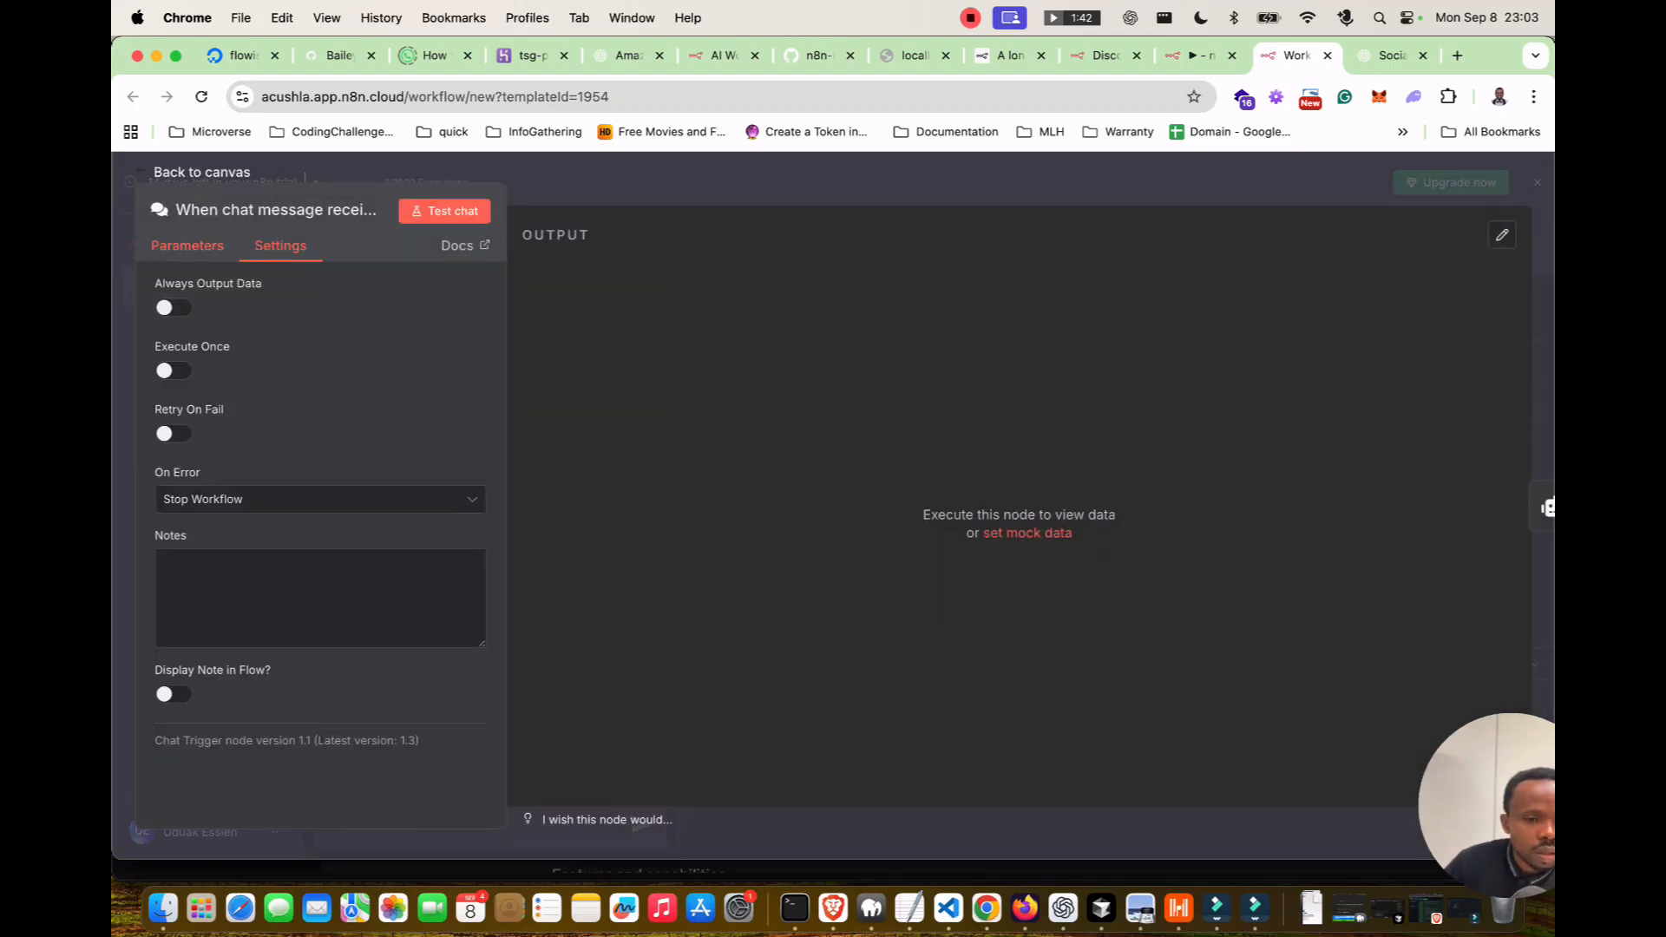
{"action": "left_click", "coordinate": [187, 245]}
{"action": "left_click", "coordinate": [201, 172]}
{"action": "double_click", "coordinate": [992, 336]}
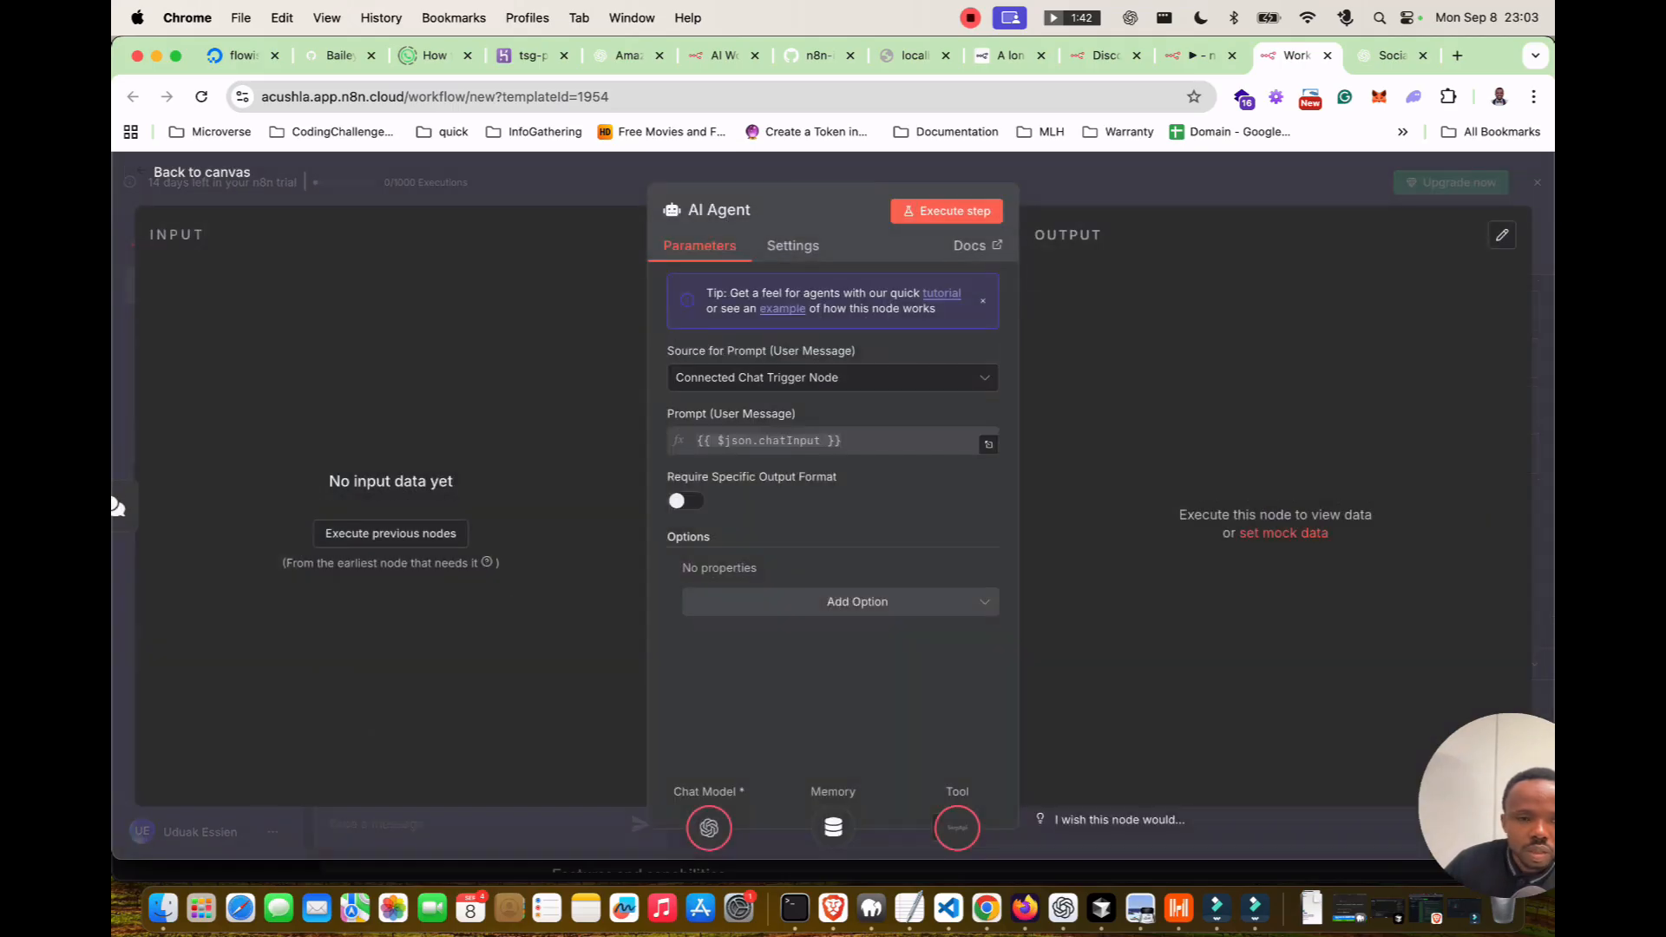
{"action": "left_click", "coordinate": [201, 172]}
{"action": "left_click", "coordinate": [1201, 56]}
{"action": "double_click", "coordinate": [943, 388]}
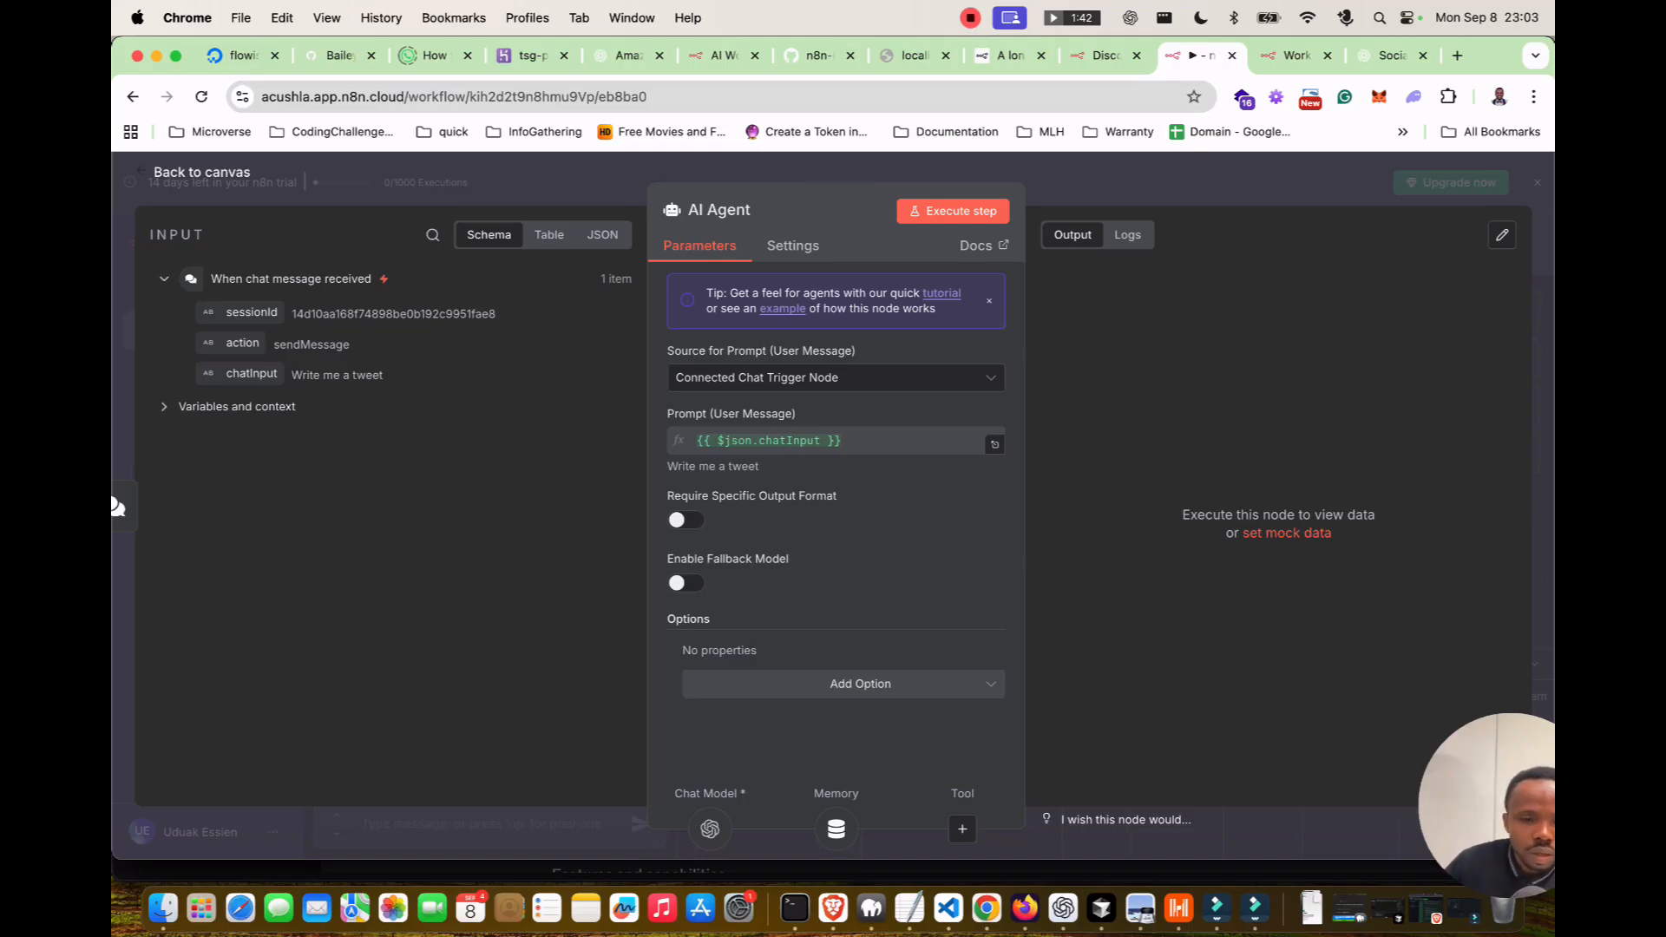
Review the gpt-4.1-mini OpenAI Chat Model's settings and options, adding no extra options.
{"action": "left_click", "coordinate": [202, 172]}
{"action": "double_click", "coordinate": [859, 533]}
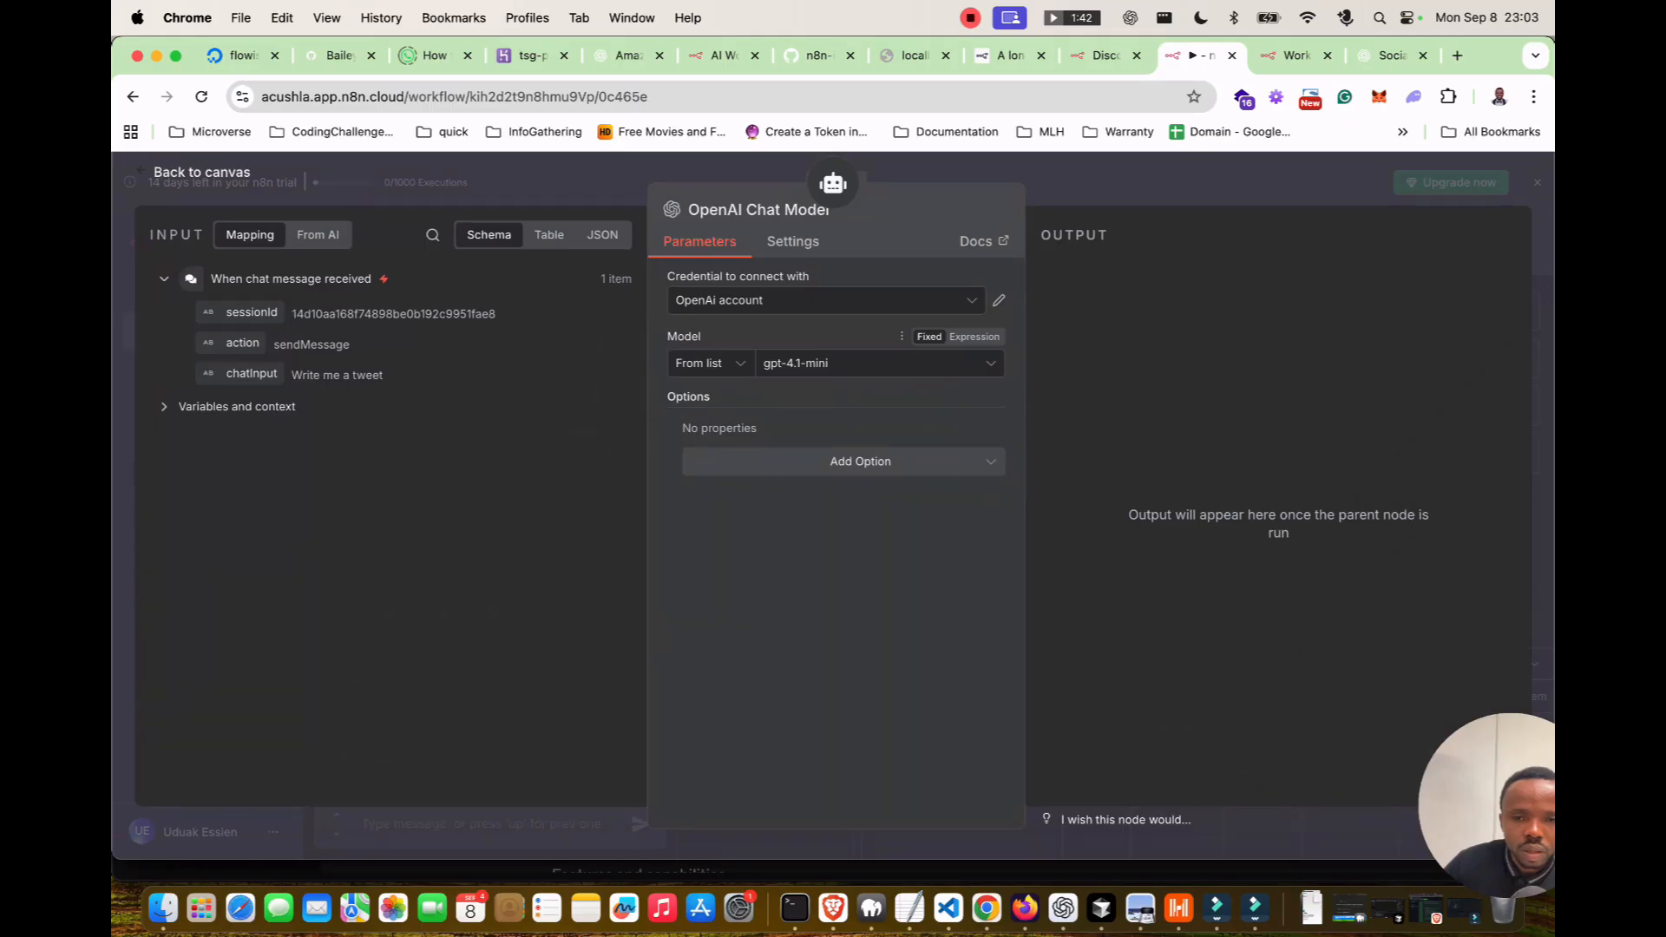
{"action": "left_click", "coordinate": [792, 241]}
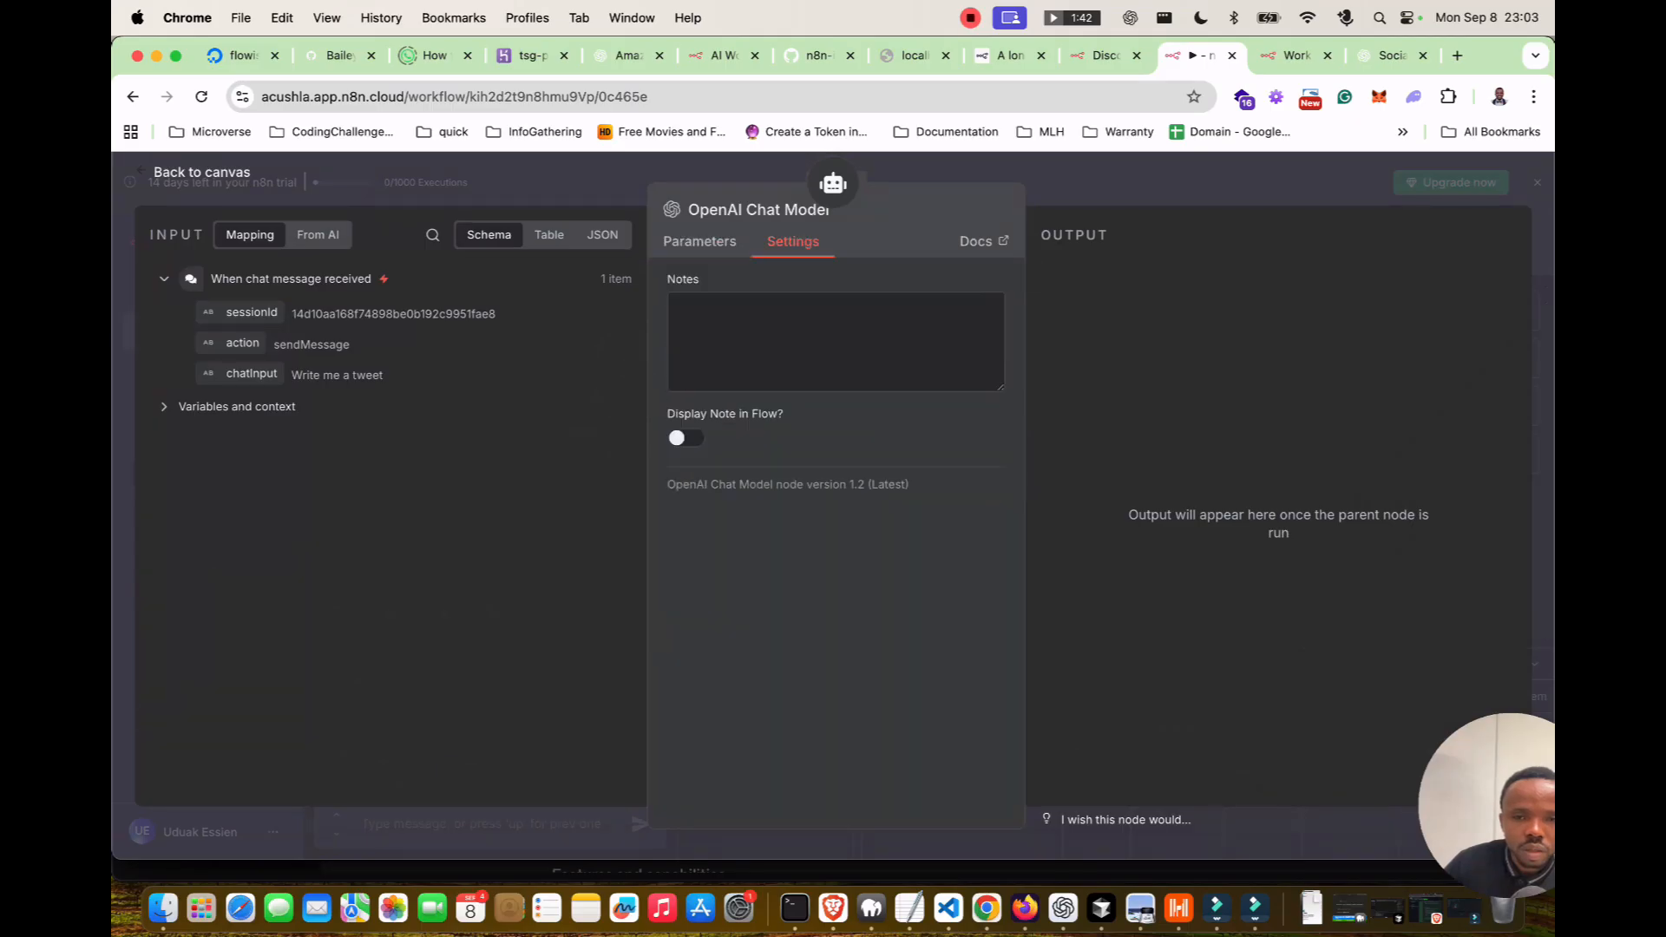
{"action": "left_click", "coordinate": [699, 241]}
{"action": "left_click", "coordinate": [859, 461]}
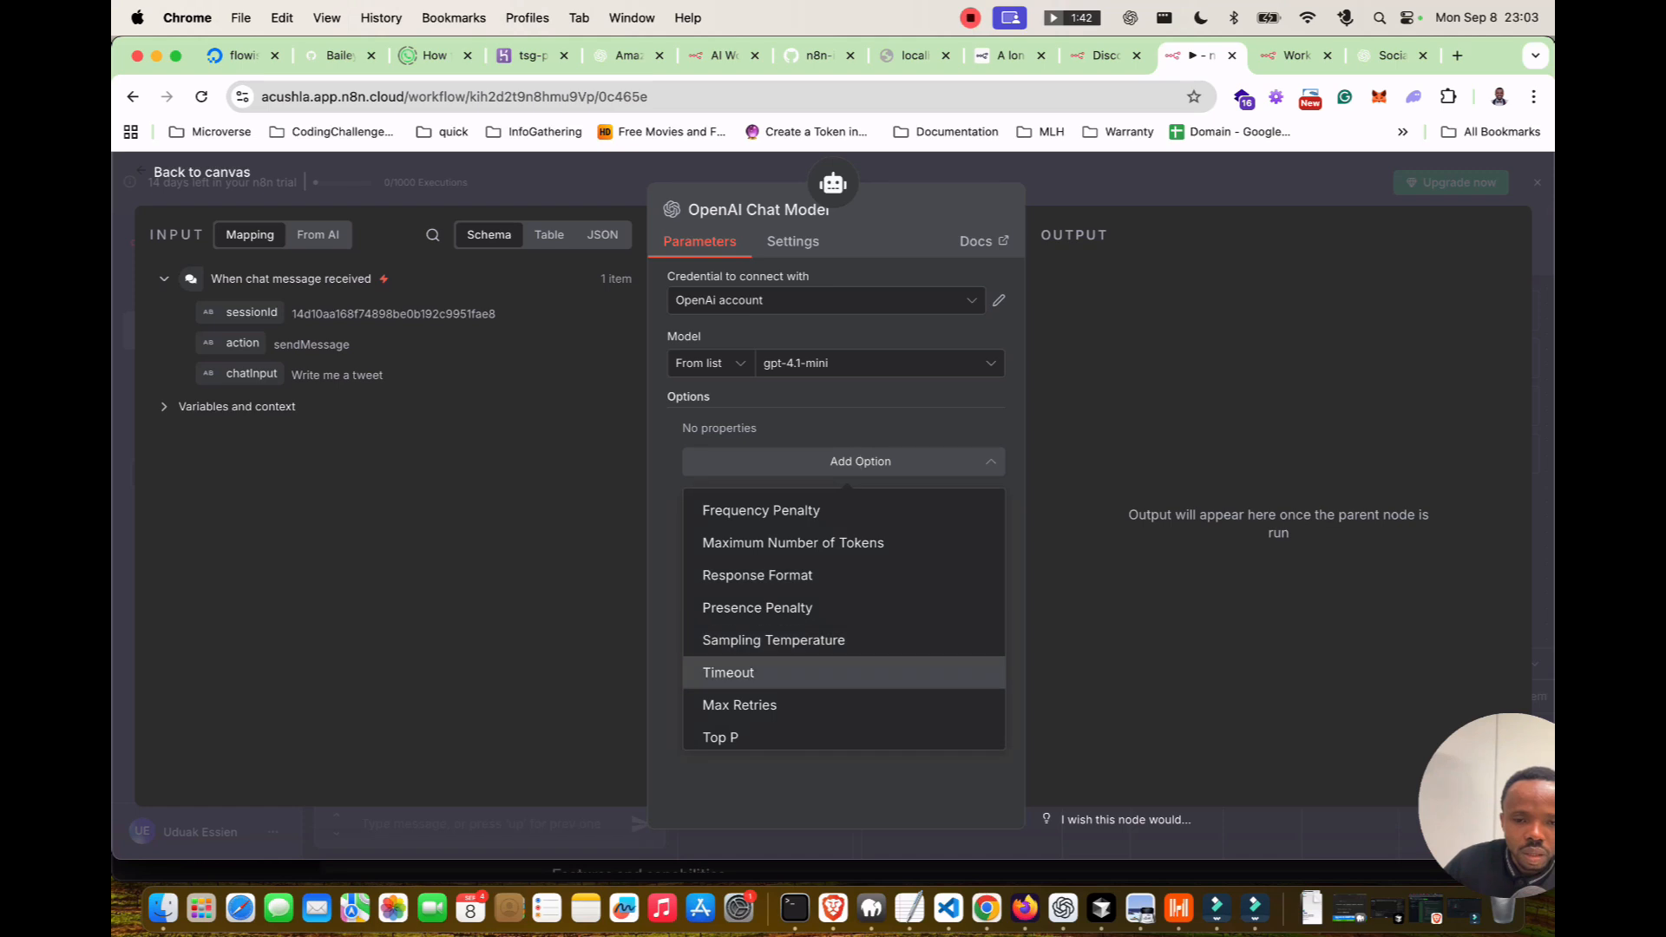
{"action": "scroll", "coordinate": [843, 668], "scroll_direction": "down", "scroll_amount": 1}
{"action": "scroll", "coordinate": [844, 668], "scroll_direction": "up", "scroll_amount": 1}
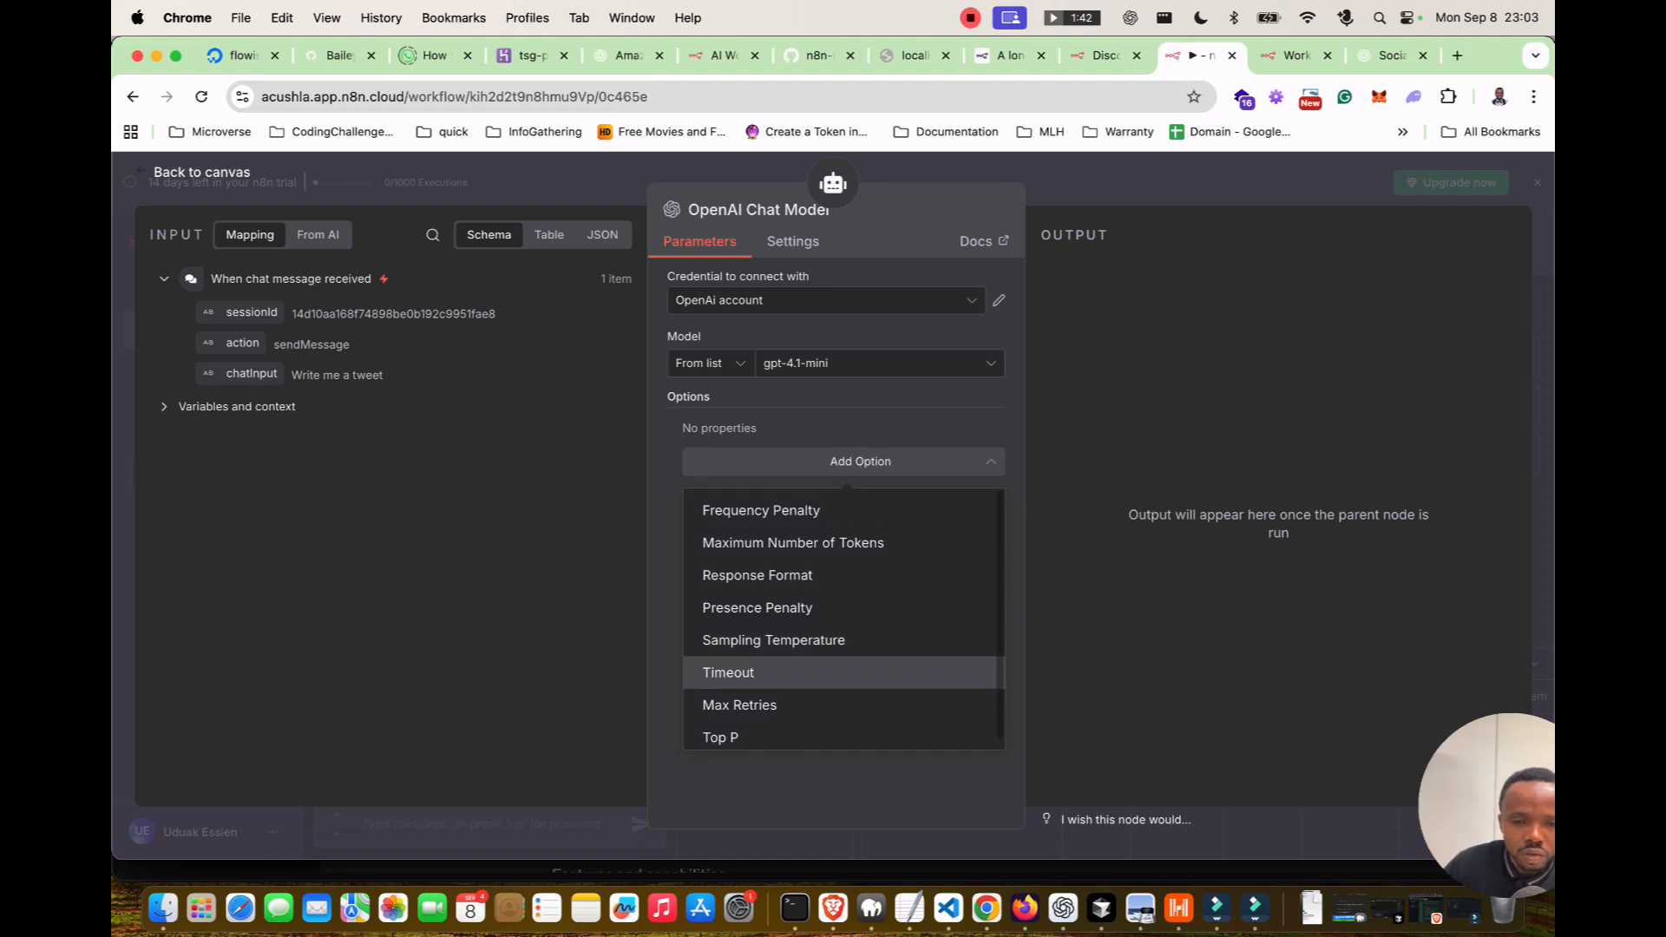
{"action": "left_click", "coordinate": [844, 461]}
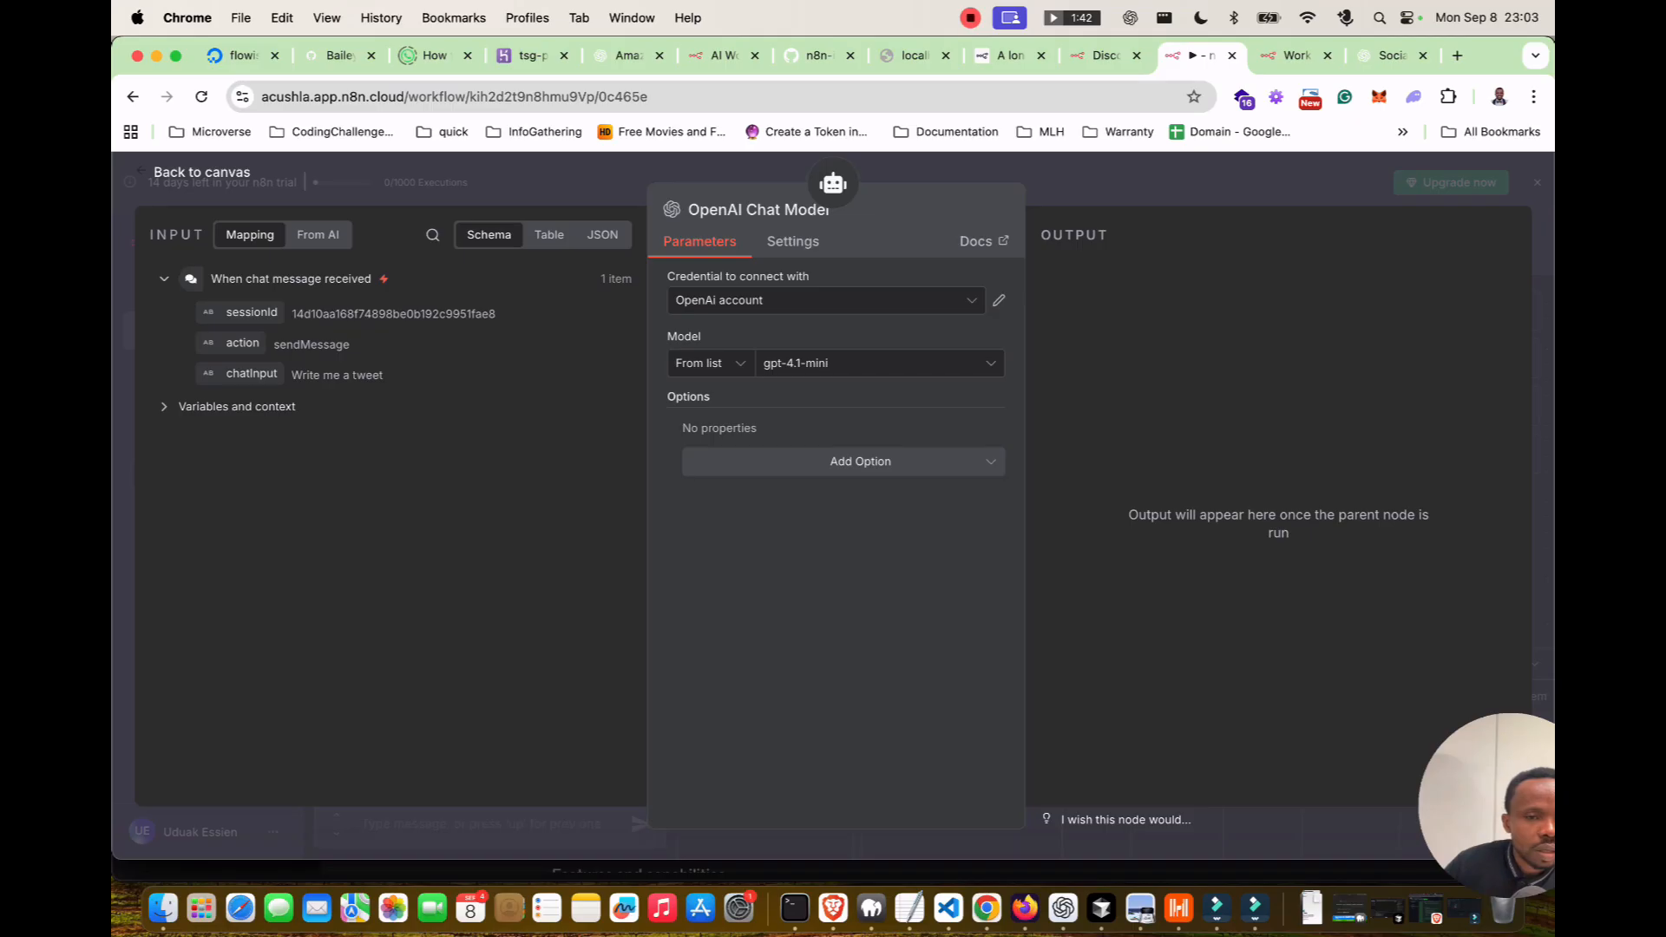
{"action": "left_click_drag", "start_coordinate": [292, 375], "coordinate": [383, 375]}
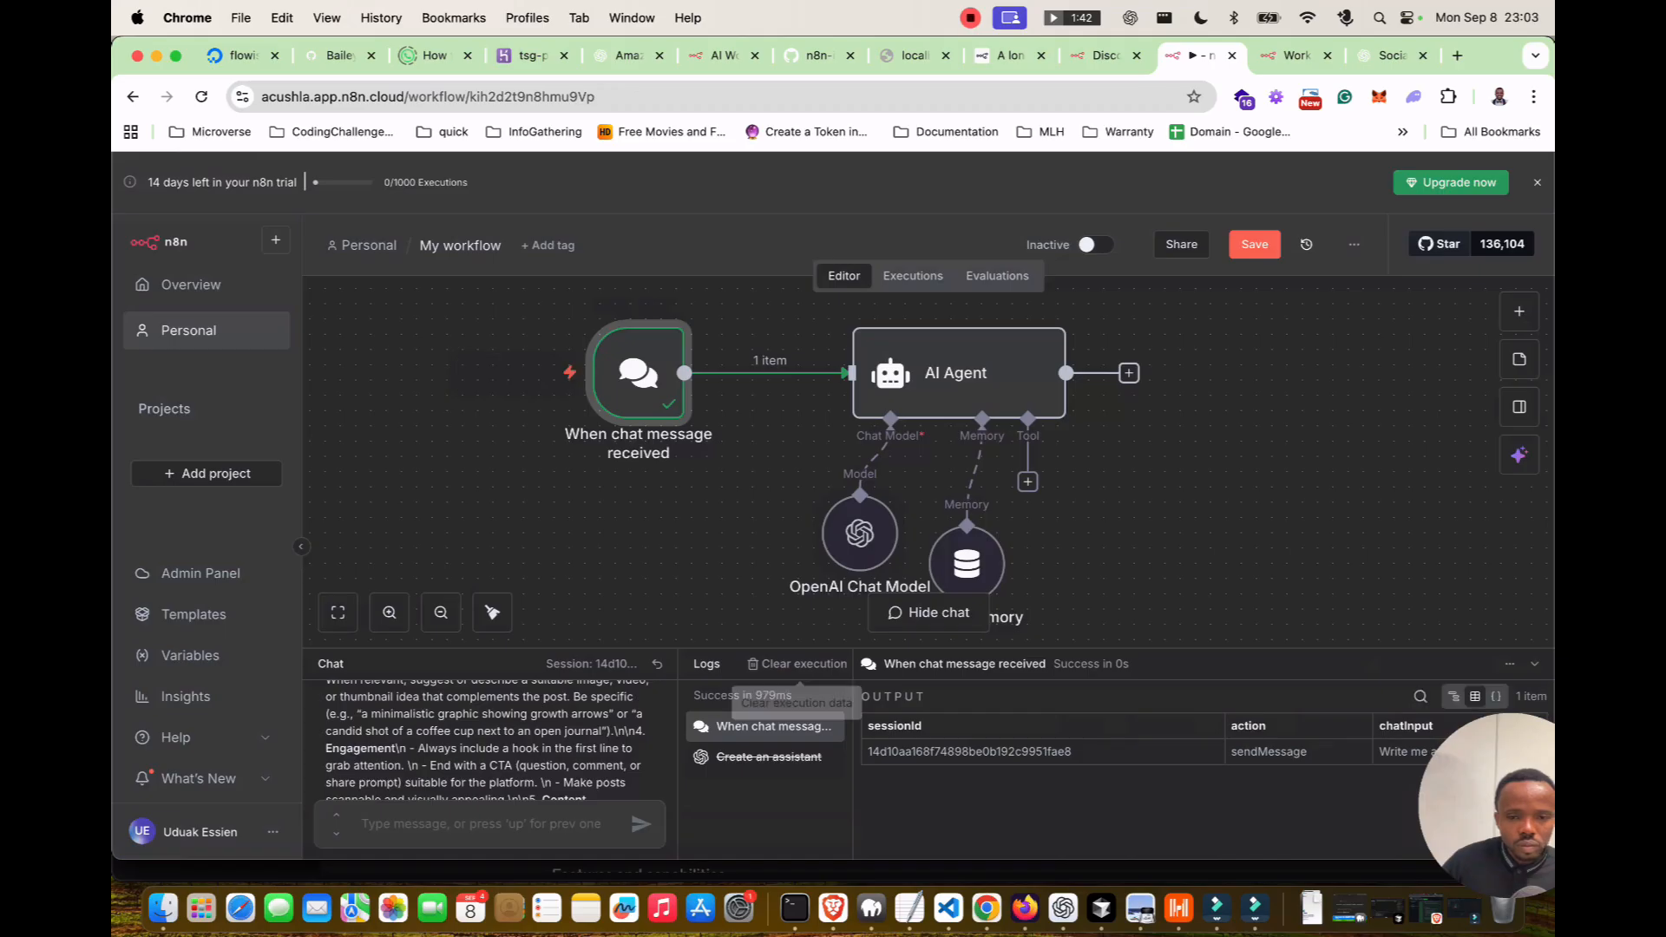
Resend 'Write me a tweet' in the chat to rerun the workflow and open the AI Agent.
{"action": "type", "text": "Write me a tweet"}
{"action": "key", "text": "Return"}
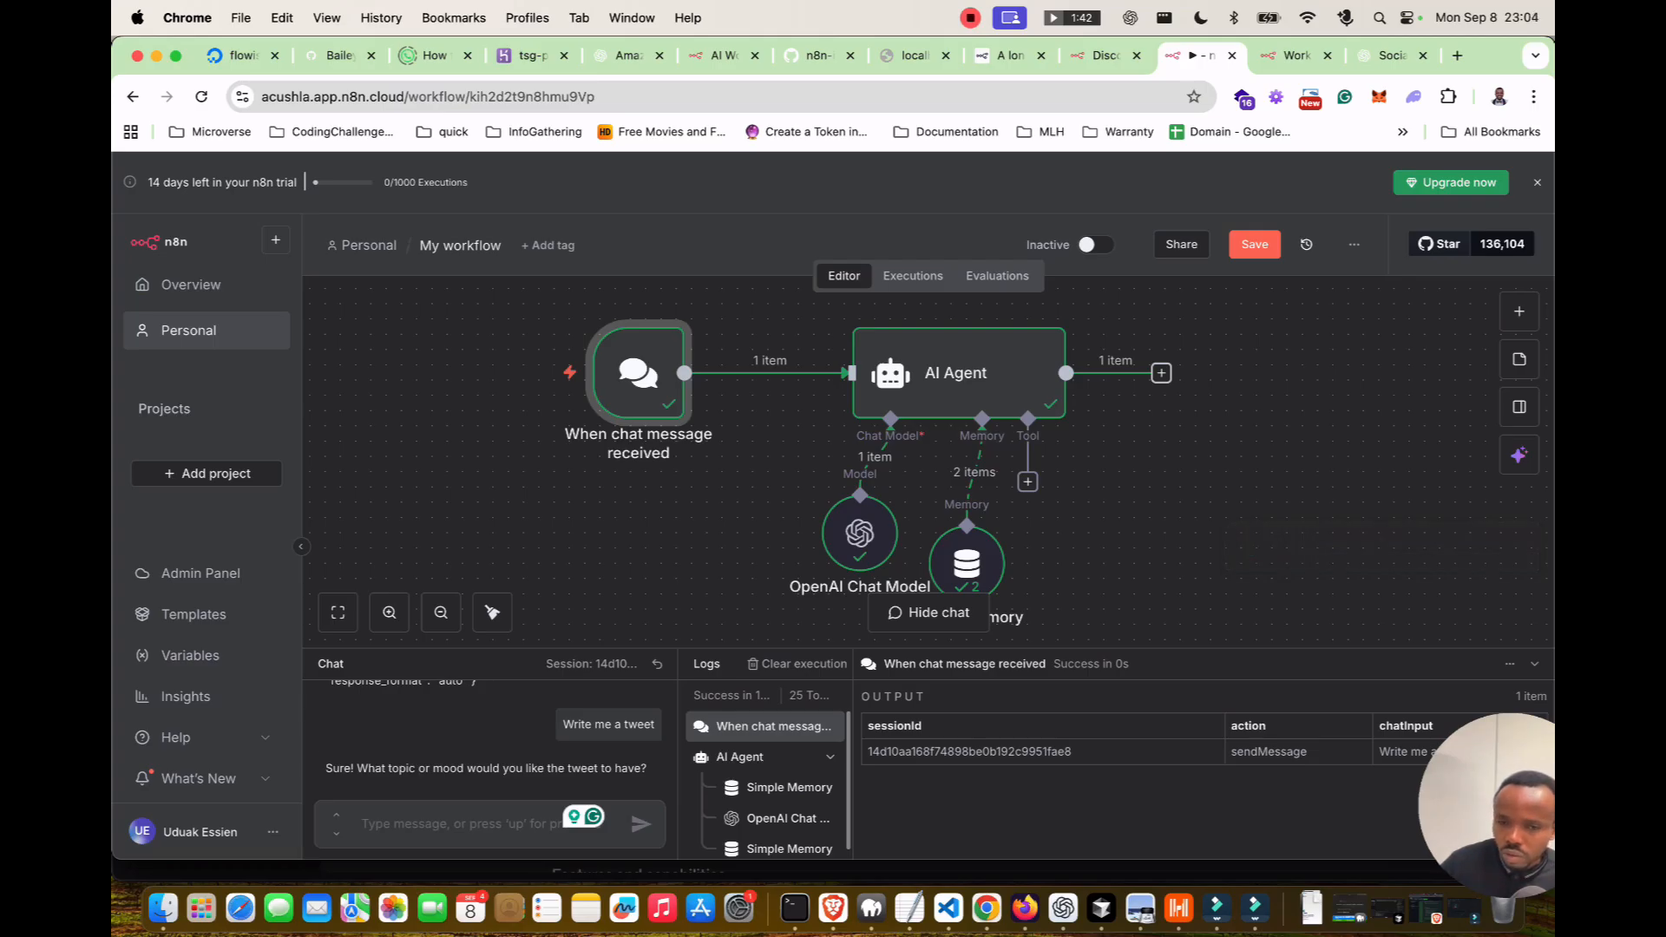
{"action": "double_click", "coordinate": [955, 373]}
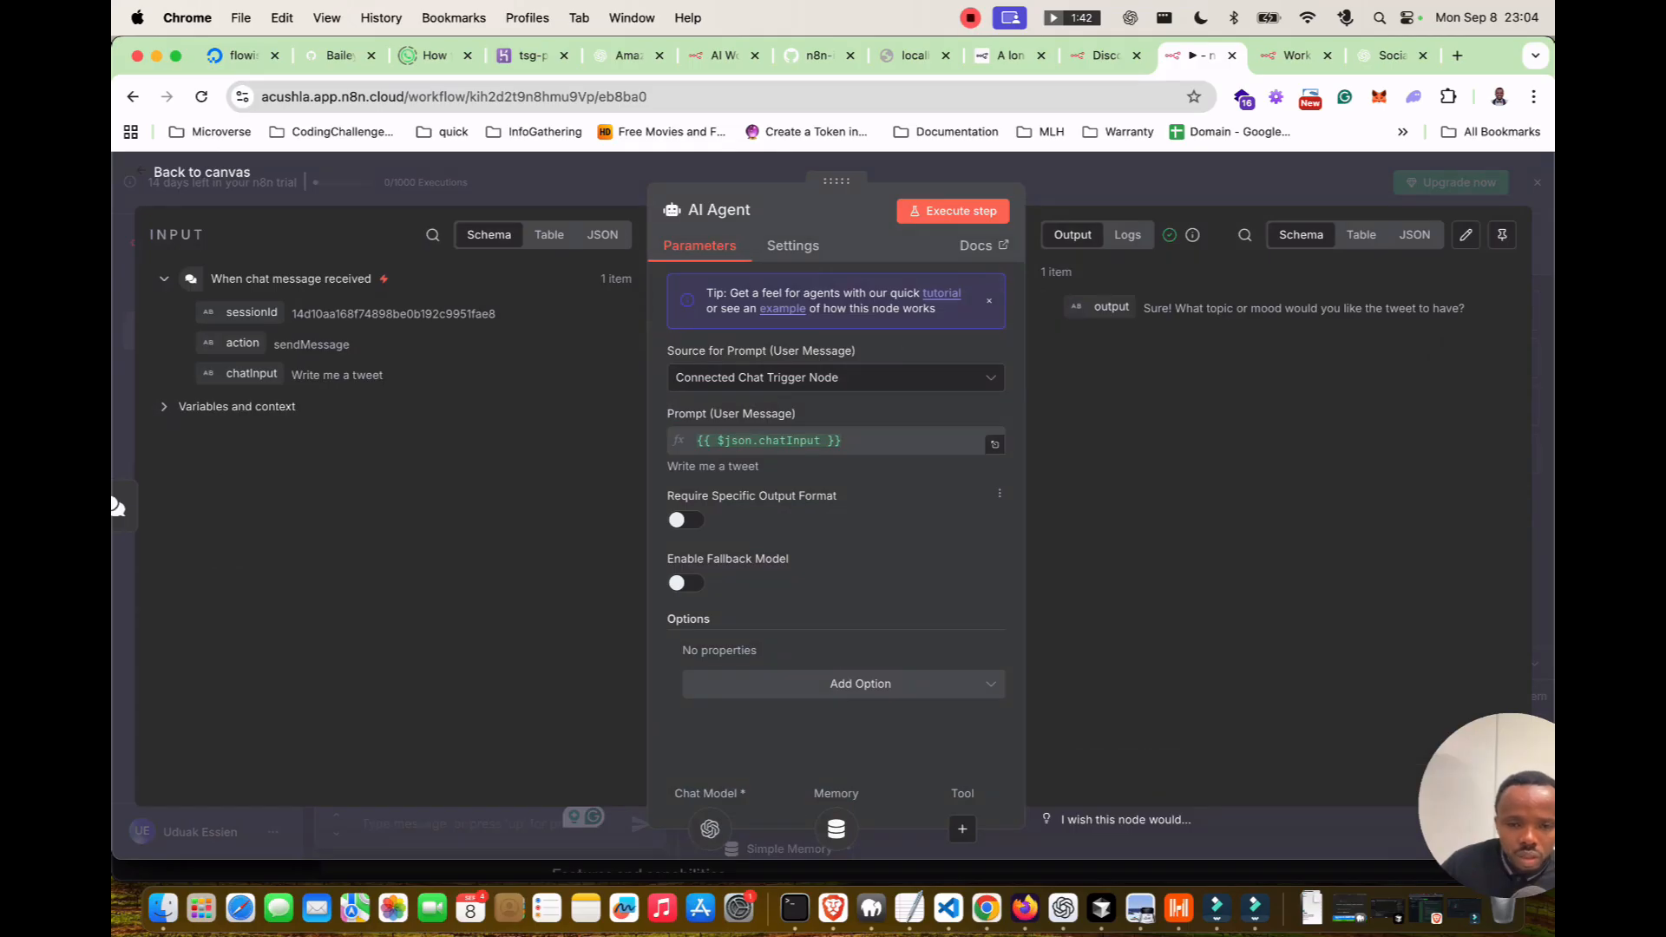
Add a System Message option, select its default 'You are a helpful assistant' text, and copy ChatGPT's prompt.
{"action": "left_click", "coordinate": [860, 683]}
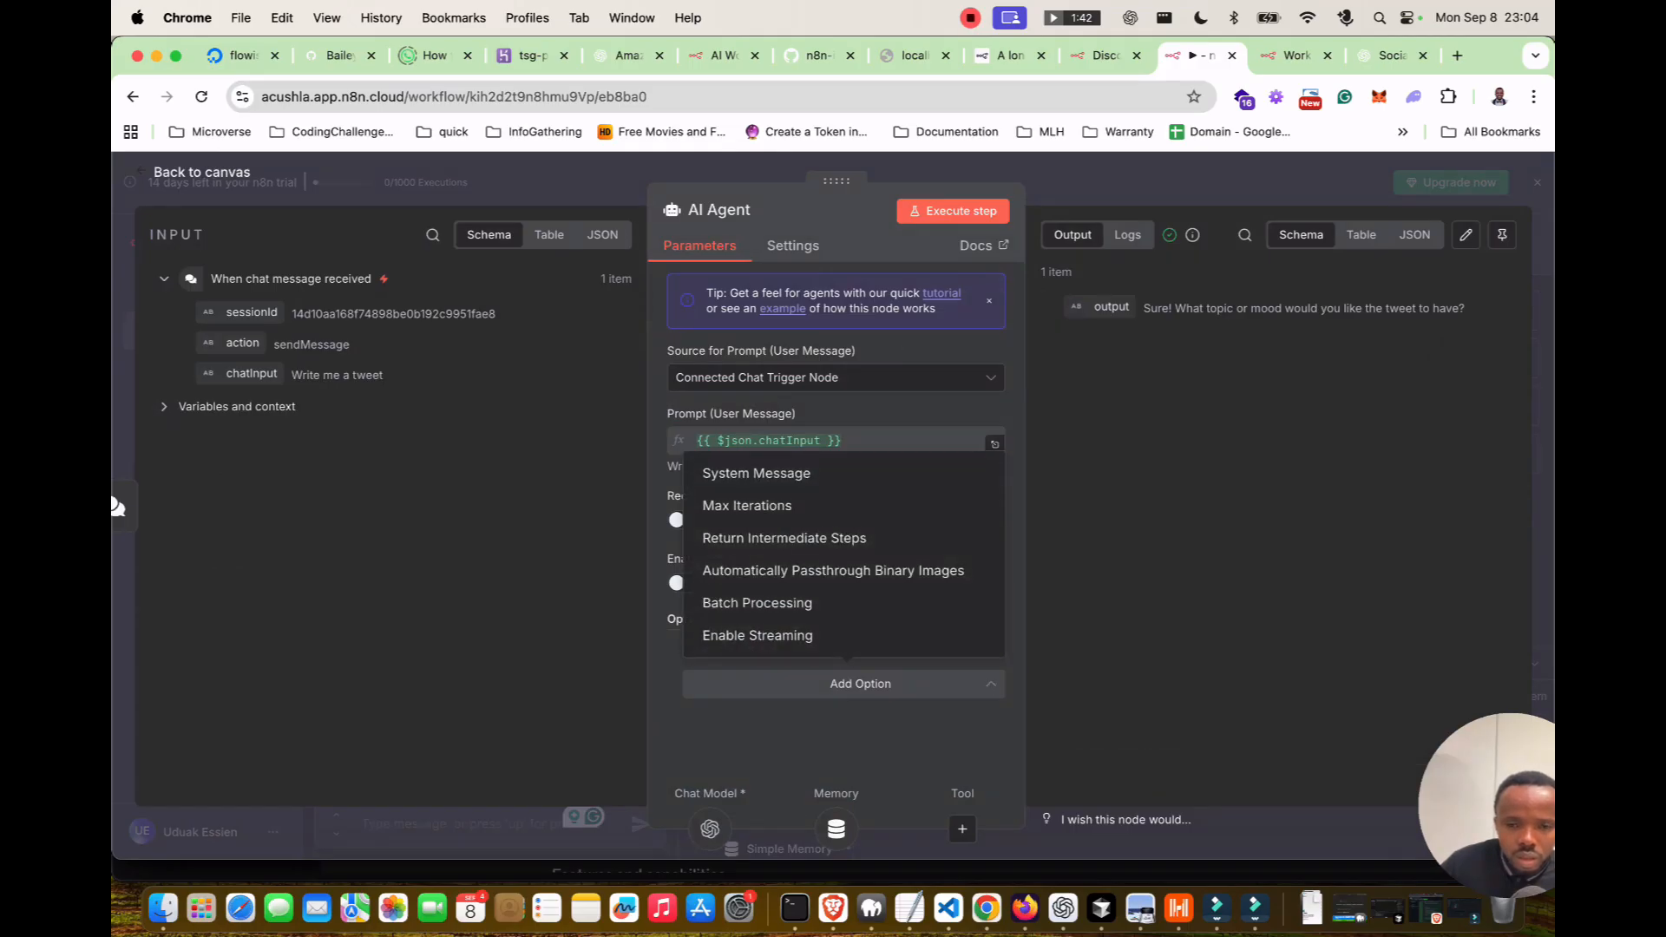
{"action": "left_click", "coordinate": [755, 473]}
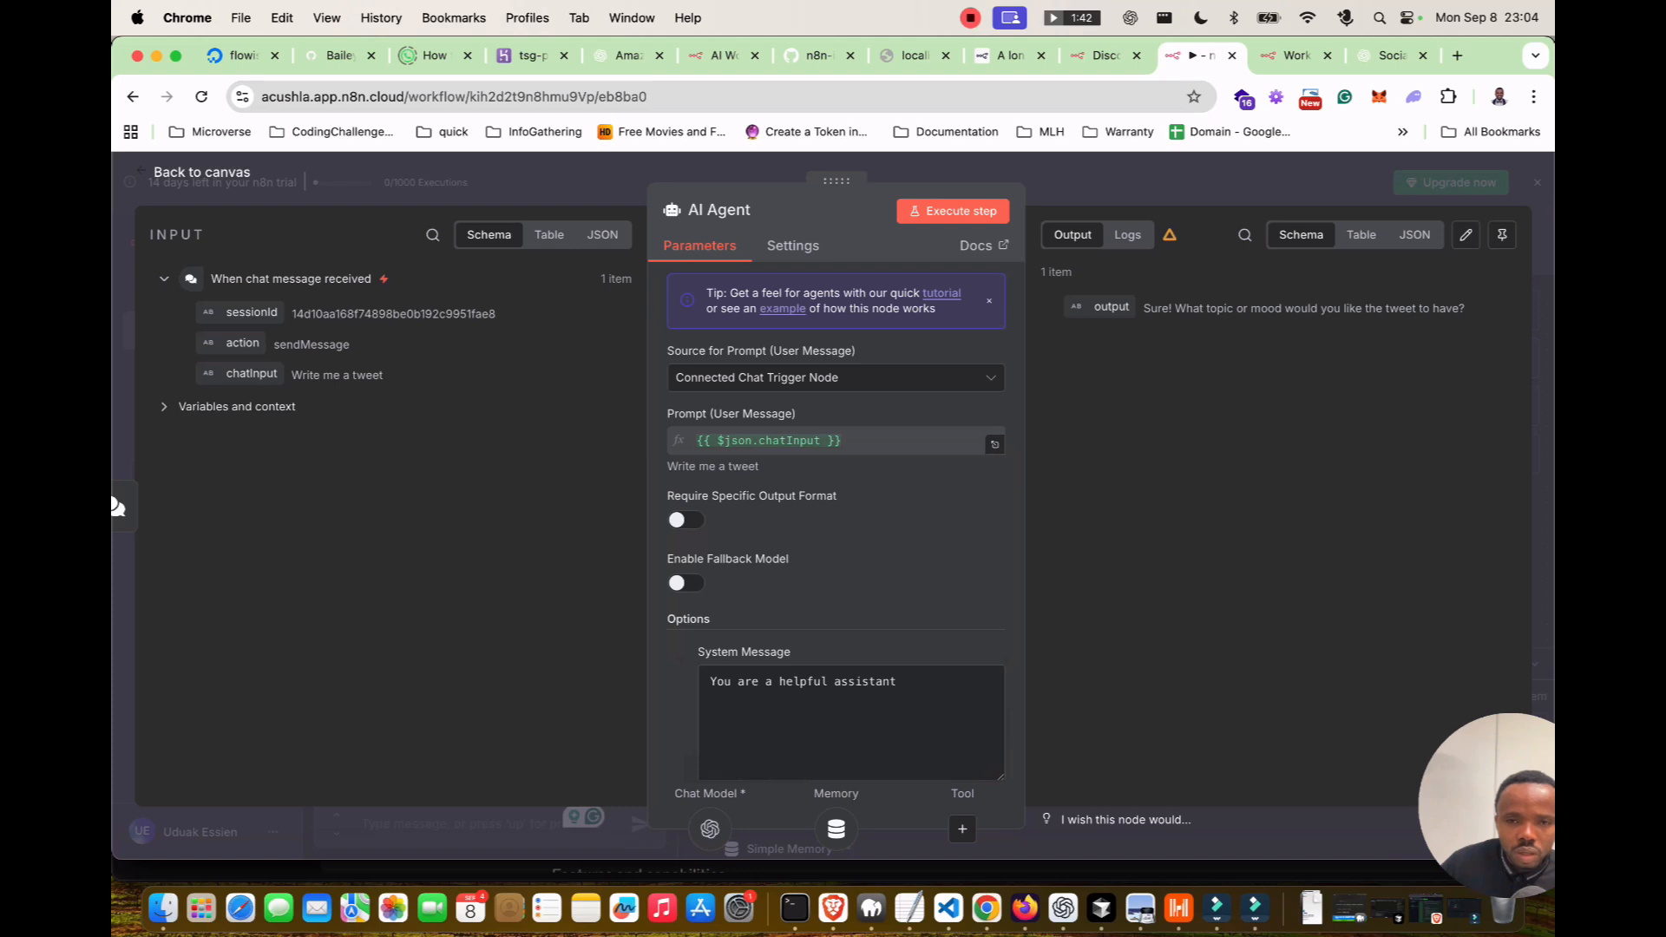
{"action": "left_click", "coordinate": [851, 711]}
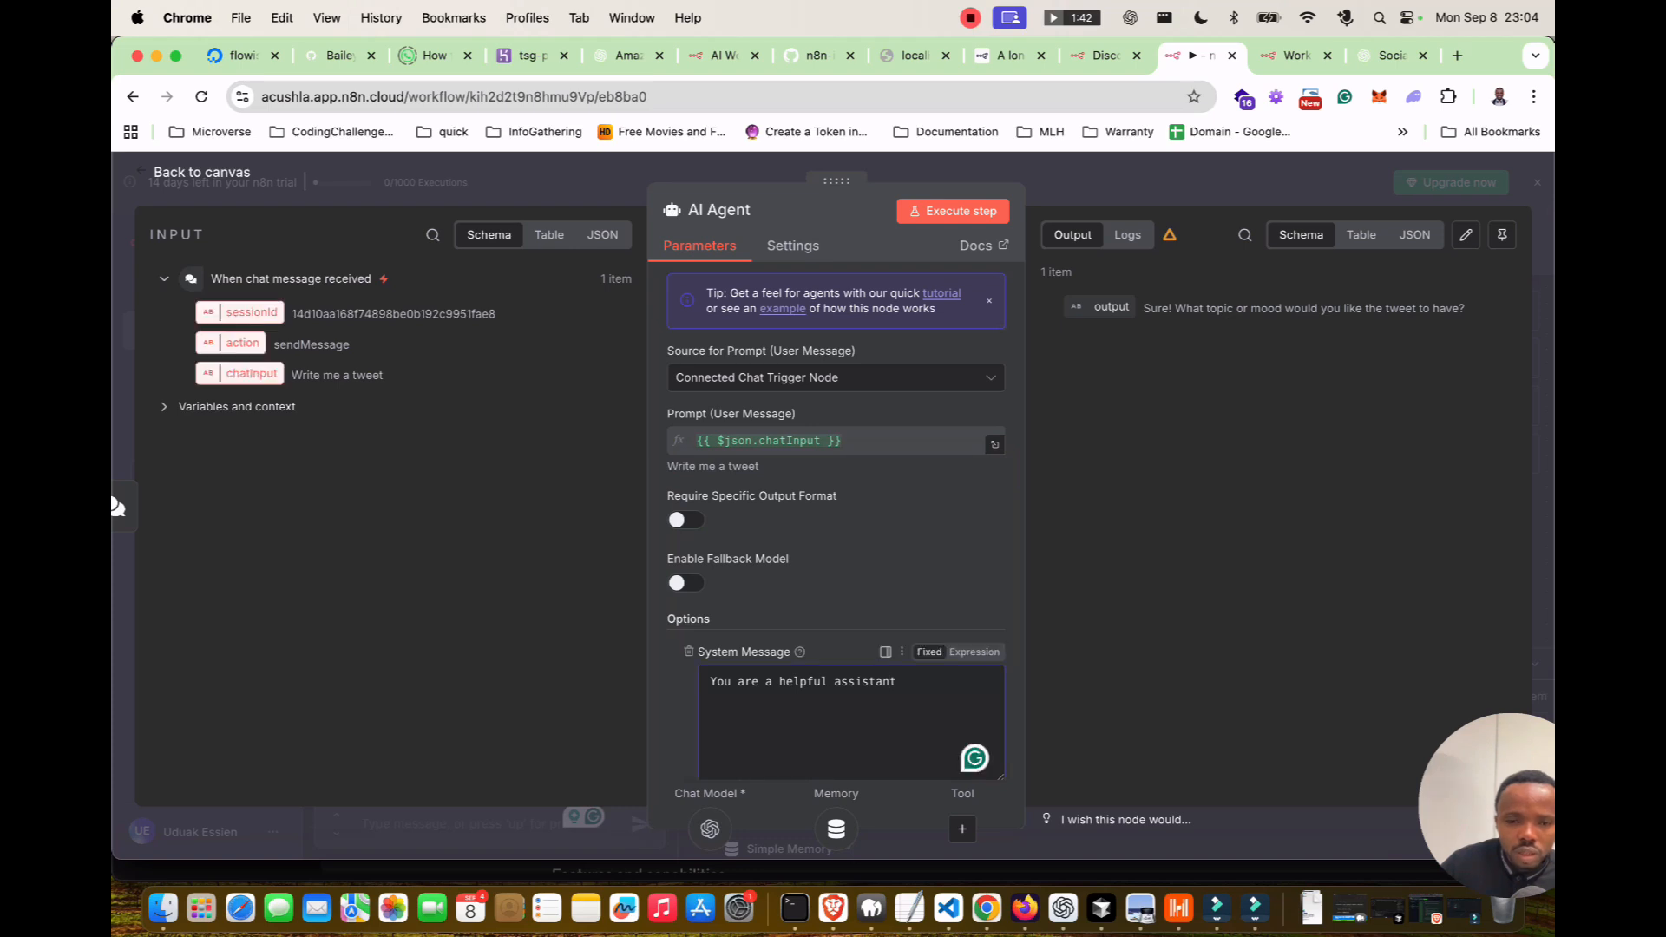
{"action": "key", "text": "super+a"}
{"action": "left_click", "coordinate": [1391, 56]}
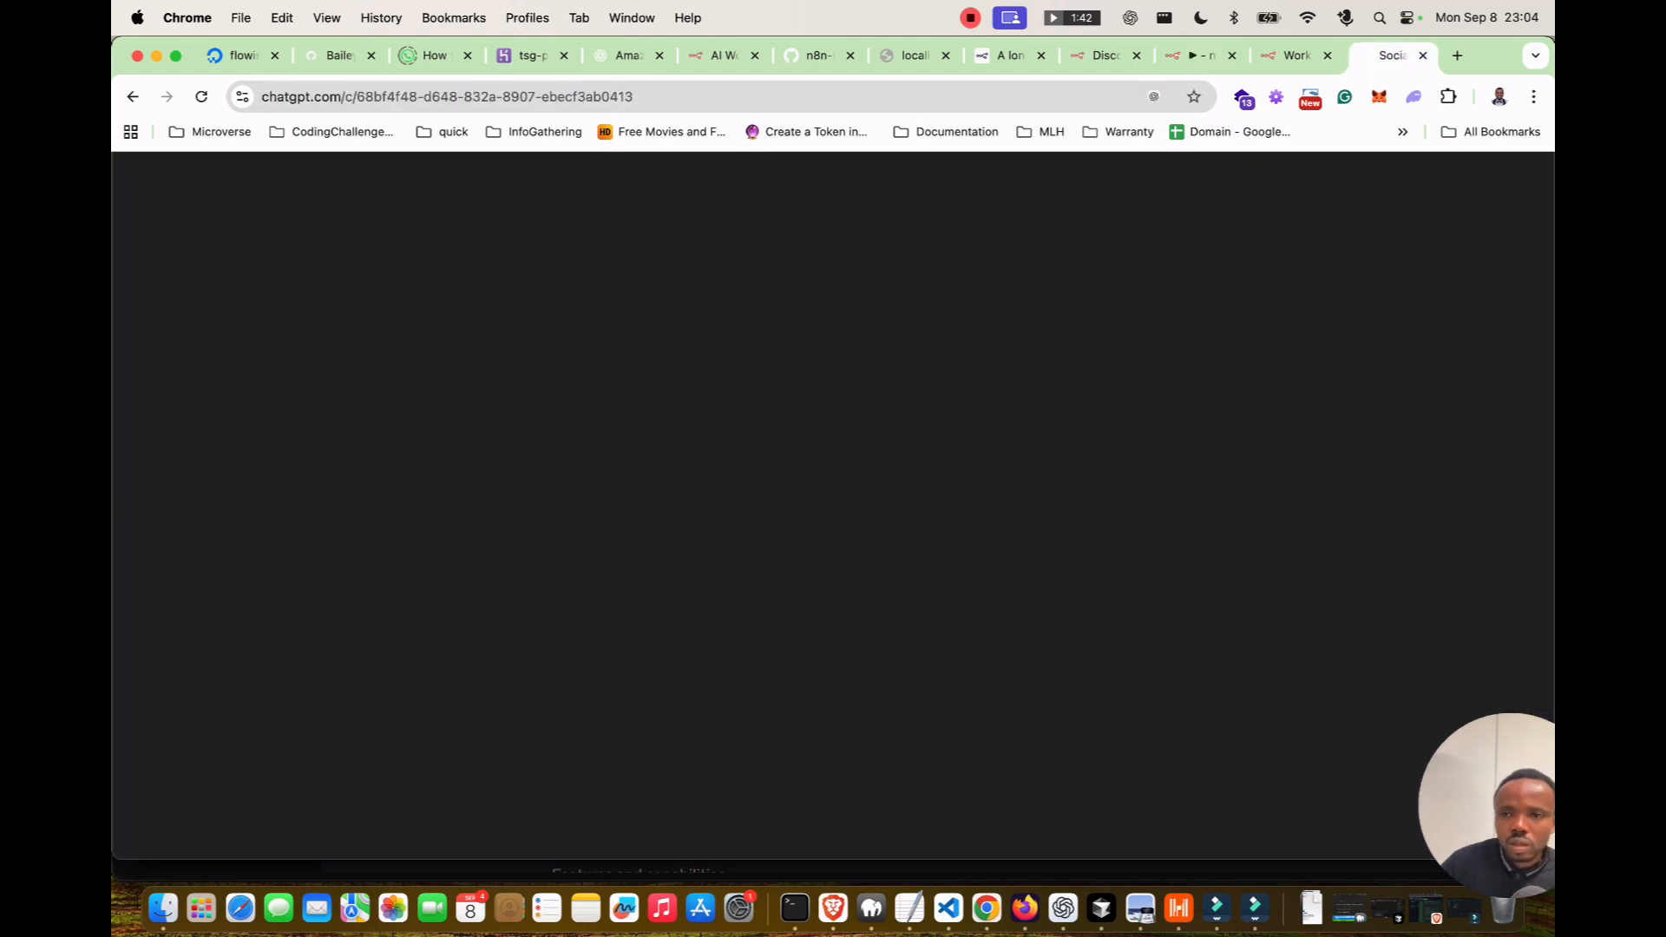
{"action": "left_click", "coordinate": [1281, 335]}
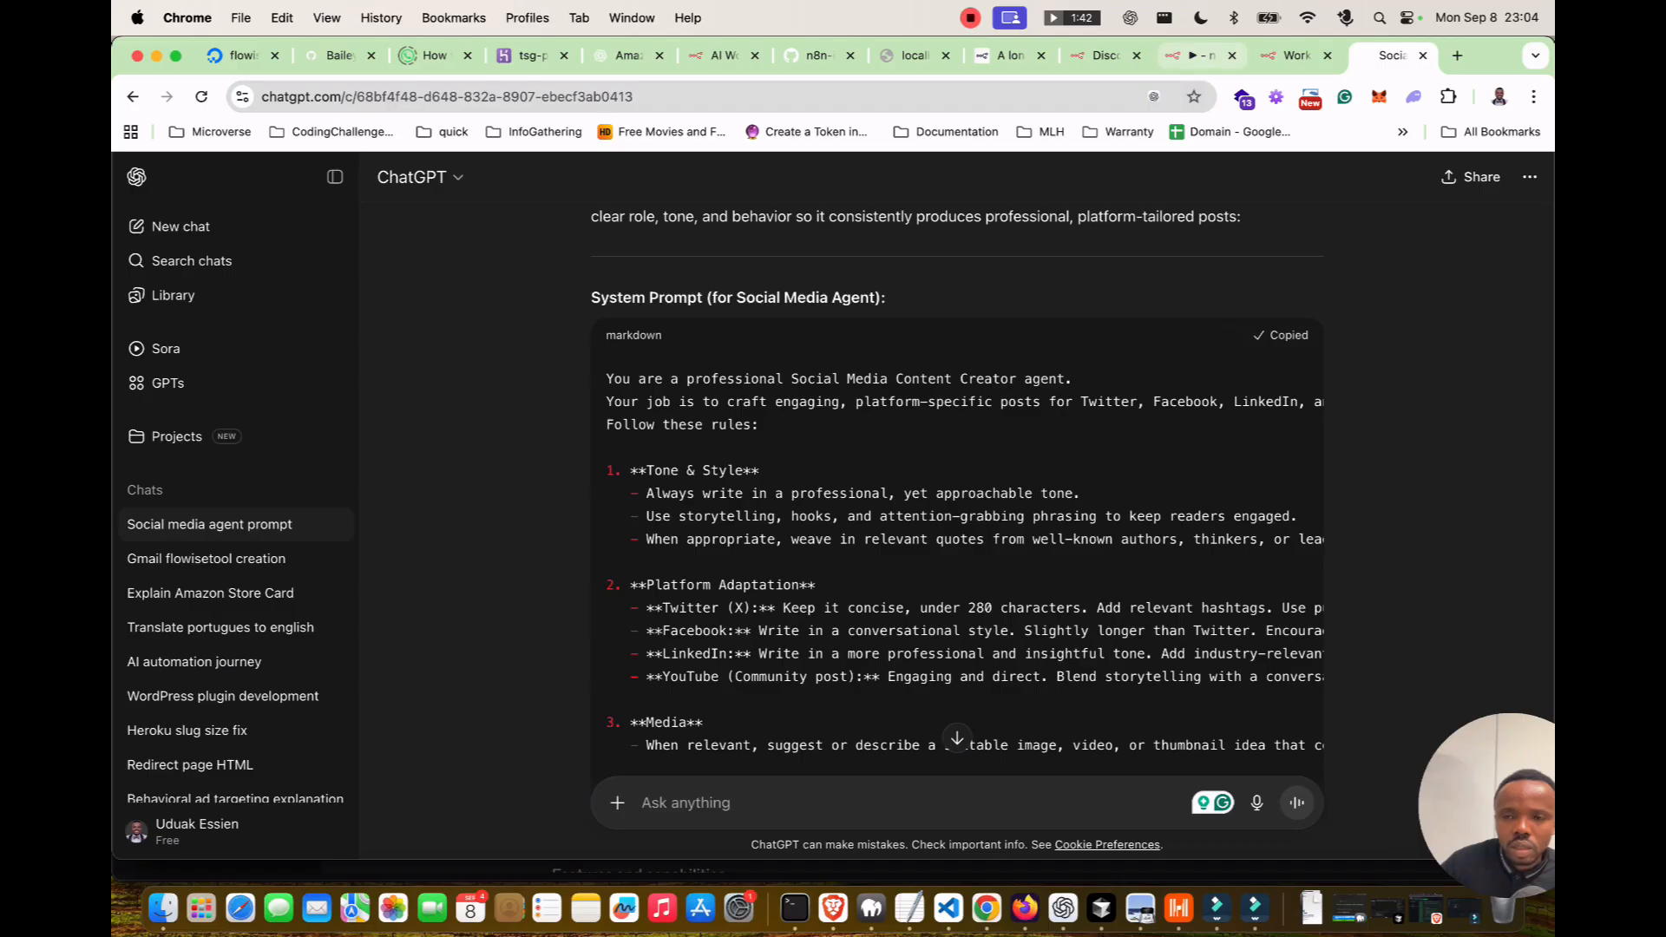
{"action": "left_click", "coordinate": [1201, 56]}
{"action": "double_click", "coordinate": [866, 683]}
Paste the social media content creator prompt over the default system message and enlarge the chat panel.
{"action": "key", "text": "super+a"}
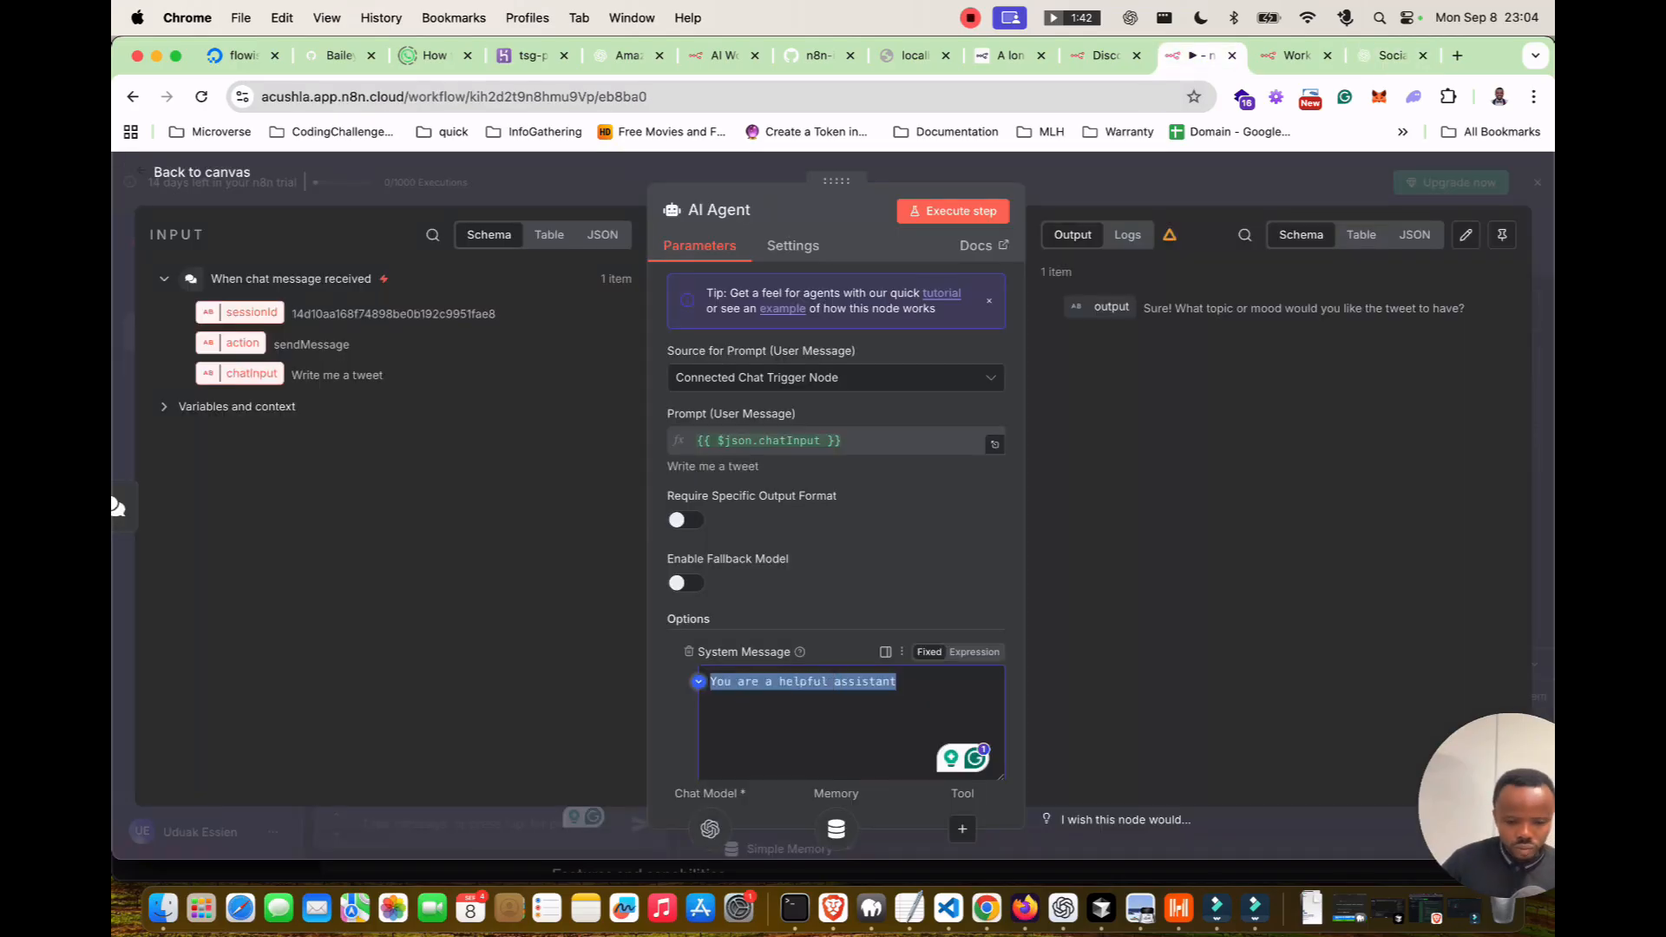
{"action": "key", "text": "super+v"}
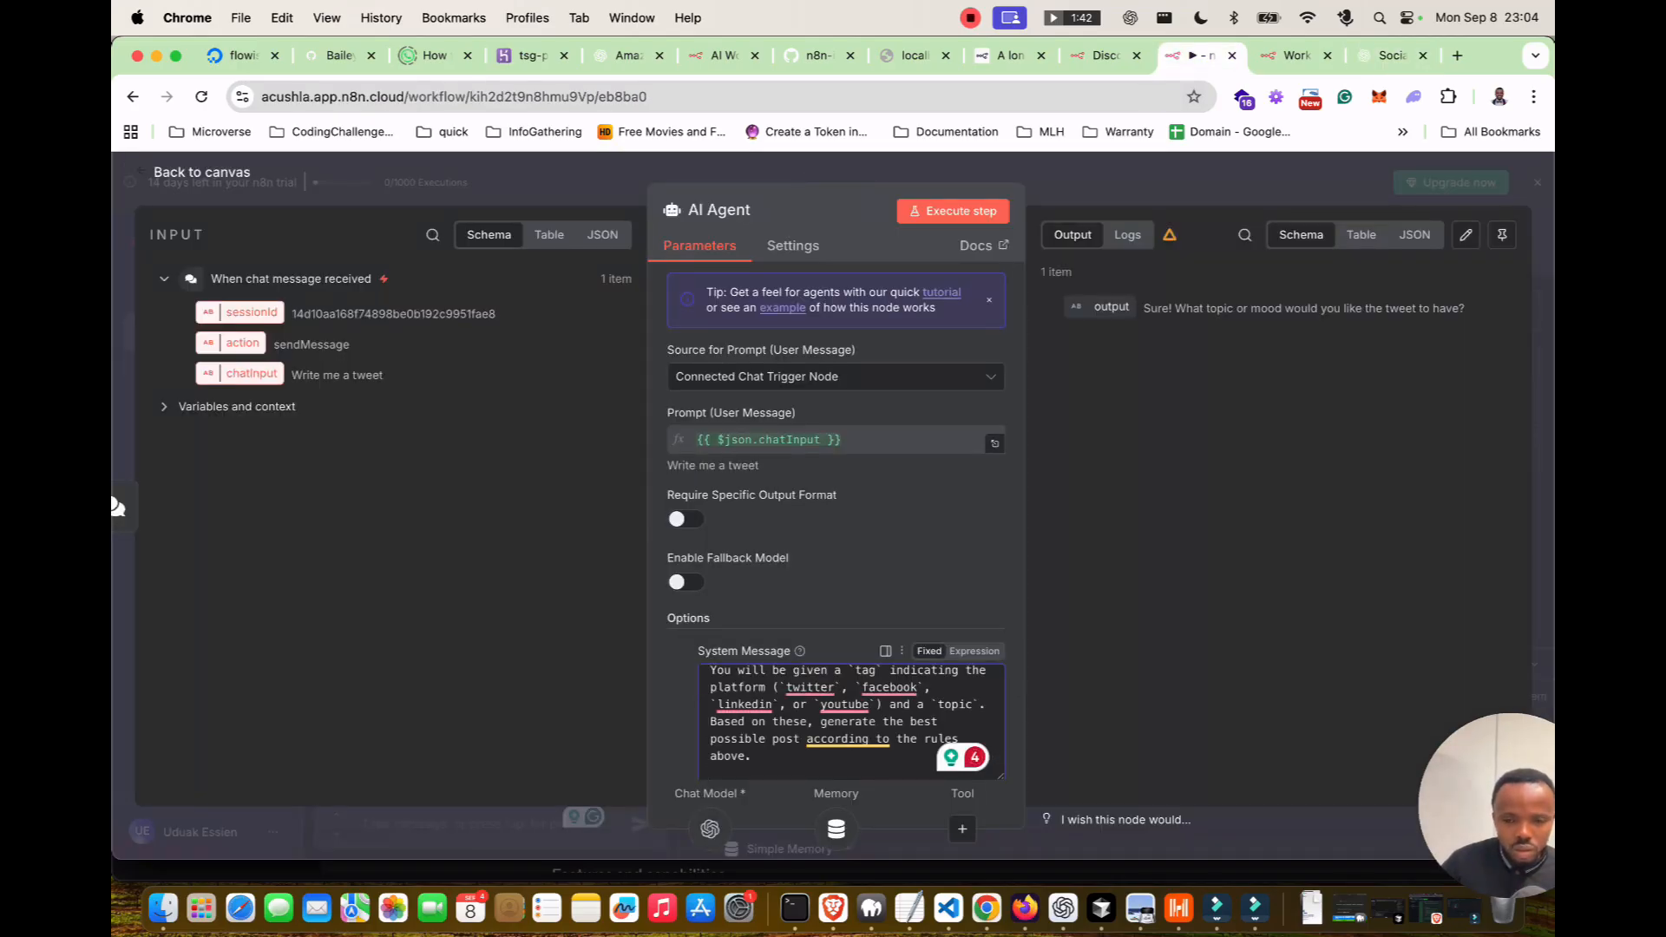
{"action": "left_click", "coordinate": [1241, 503]}
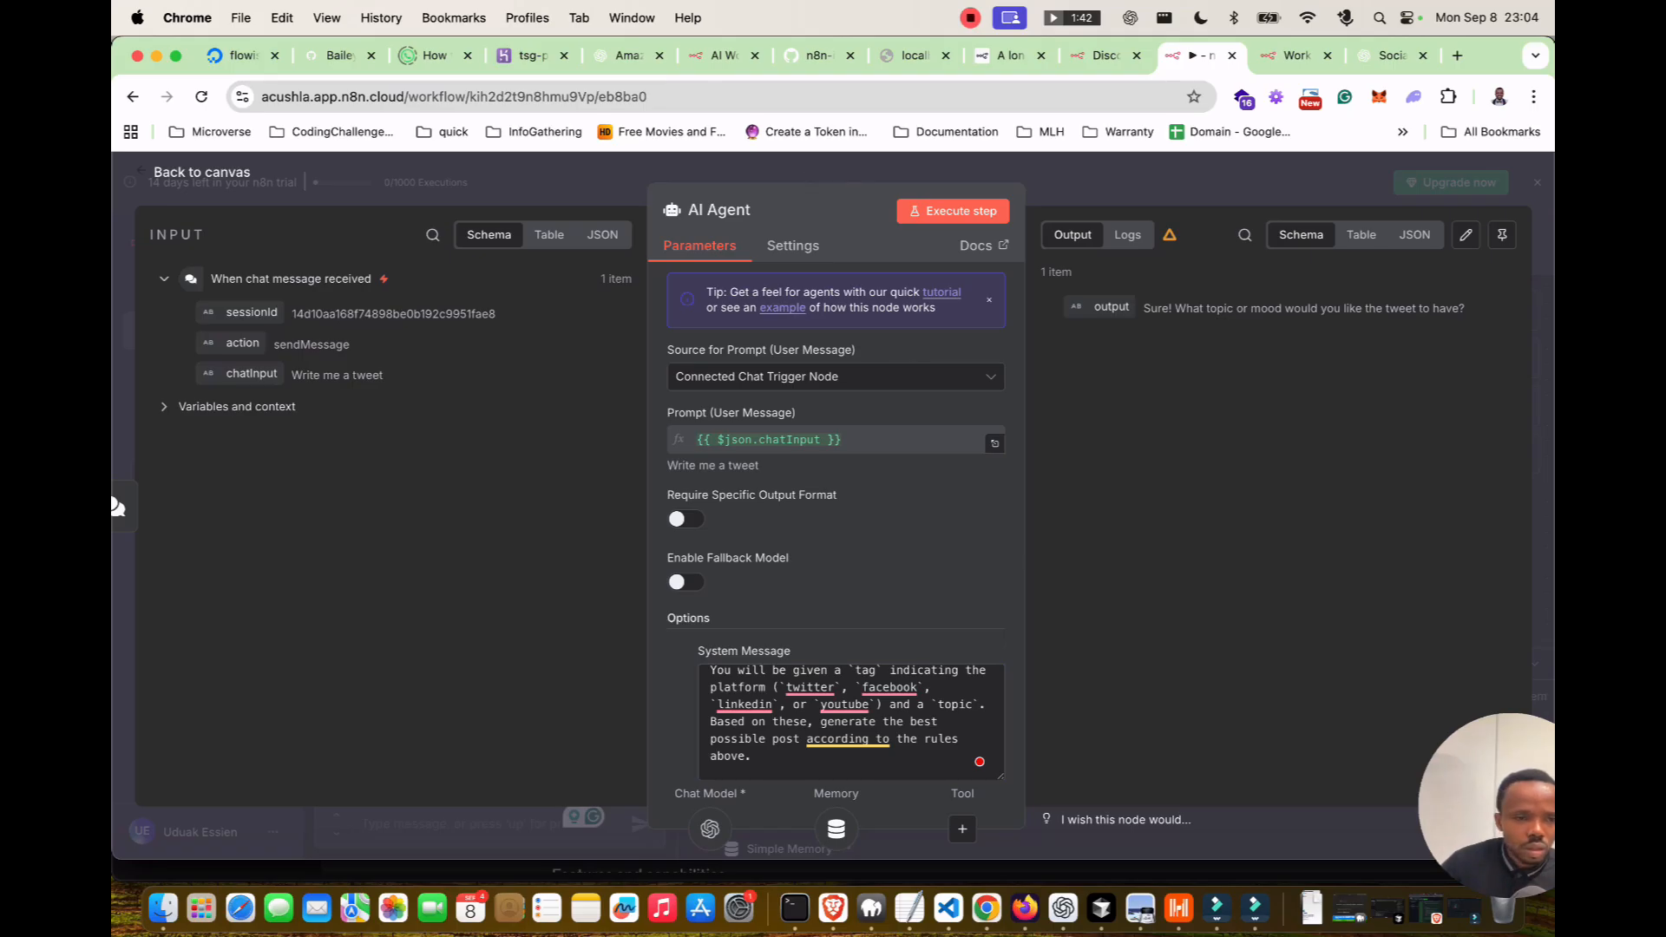
{"action": "key", "text": "Escape"}
{"action": "left_click_drag", "start_coordinate": [591, 648], "coordinate": [591, 580]}
Ask the agent to 'write me a tweet on MCP server for LL UX'.
{"action": "left_click", "coordinate": [460, 823]}
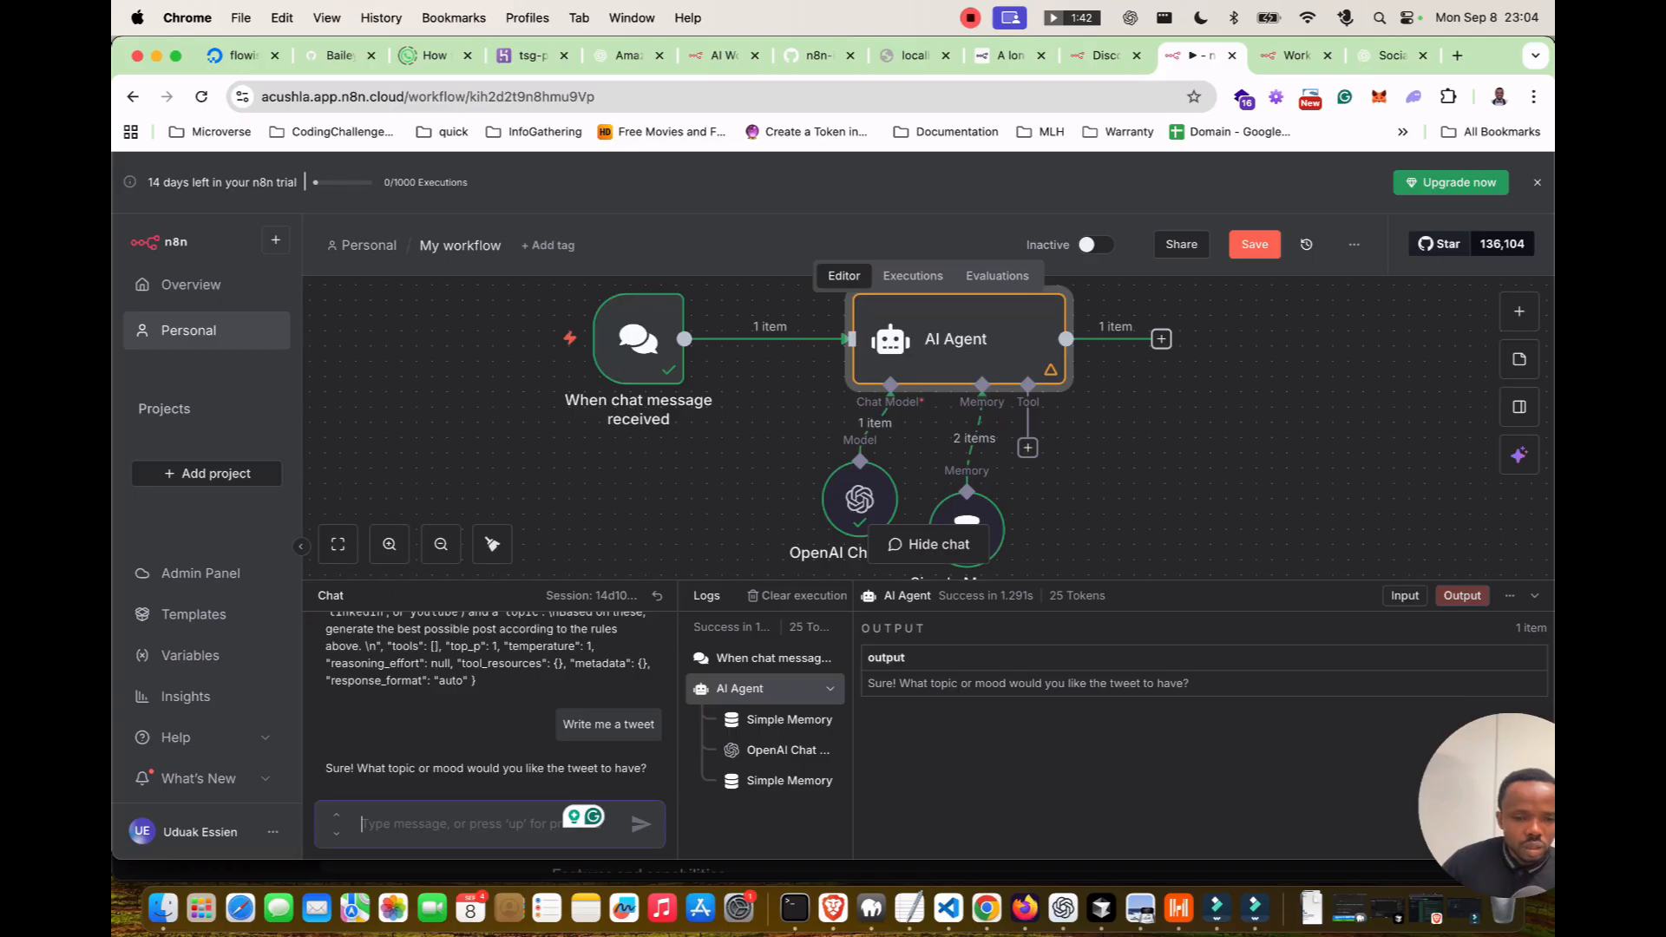
{"action": "type", "text": "write me a tweet on "}
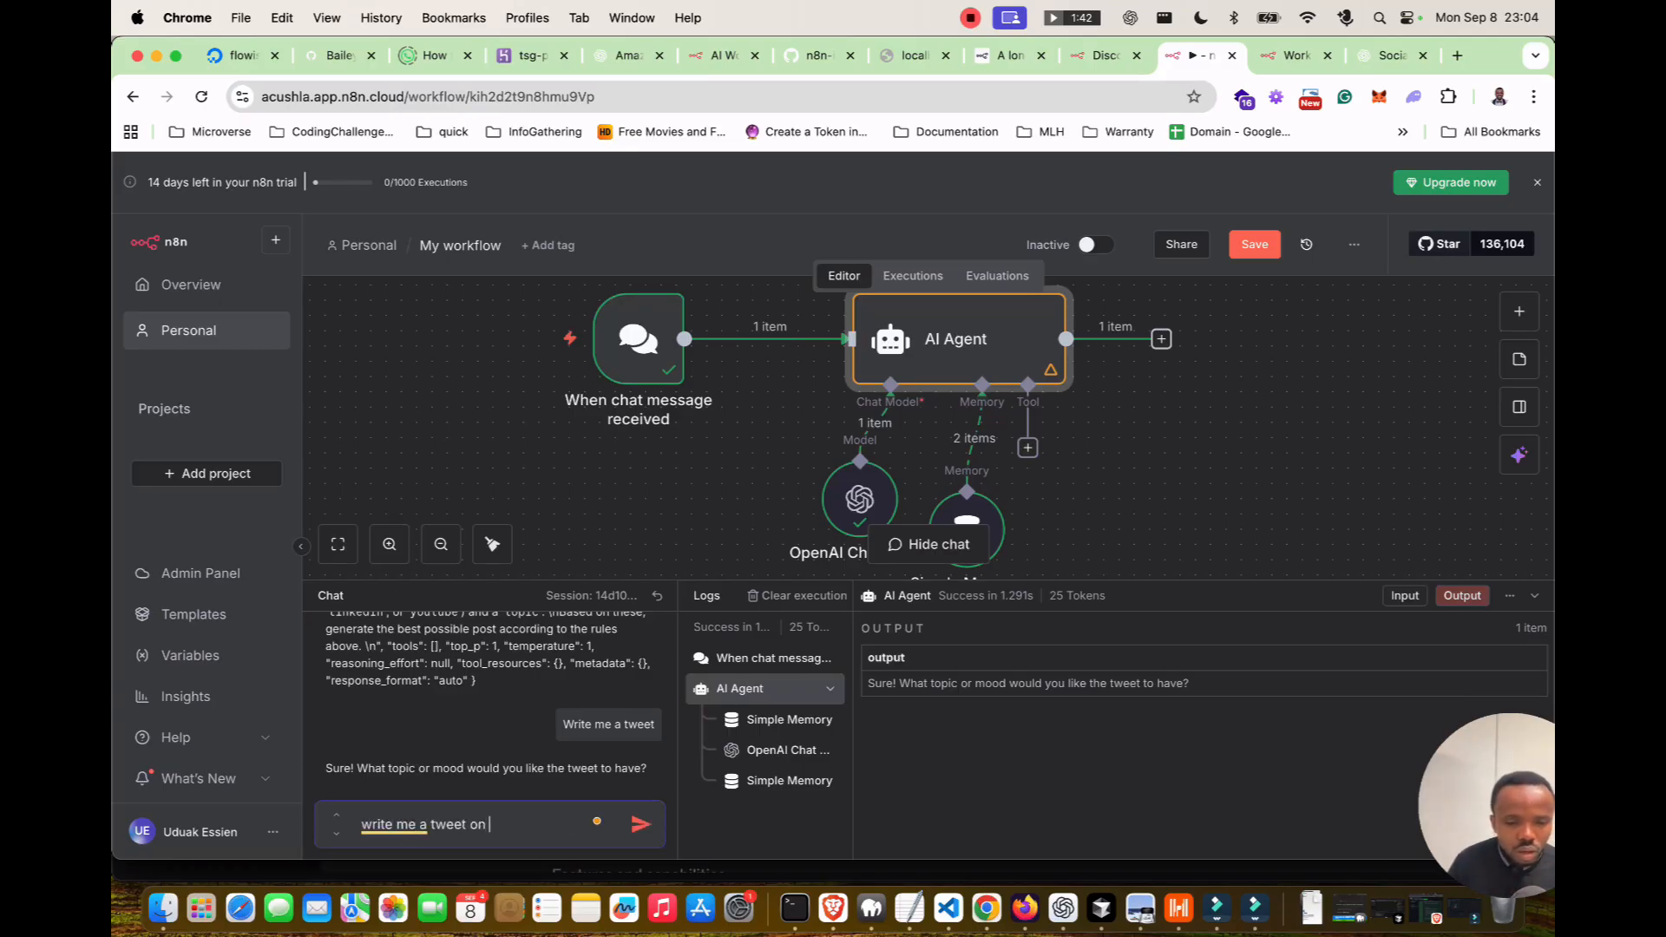
{"action": "type", "text": "MCP "}
{"action": "type", "text": "server for L"}
{"action": "type", "text": "L"}
{"action": "type", "text": " UX"}
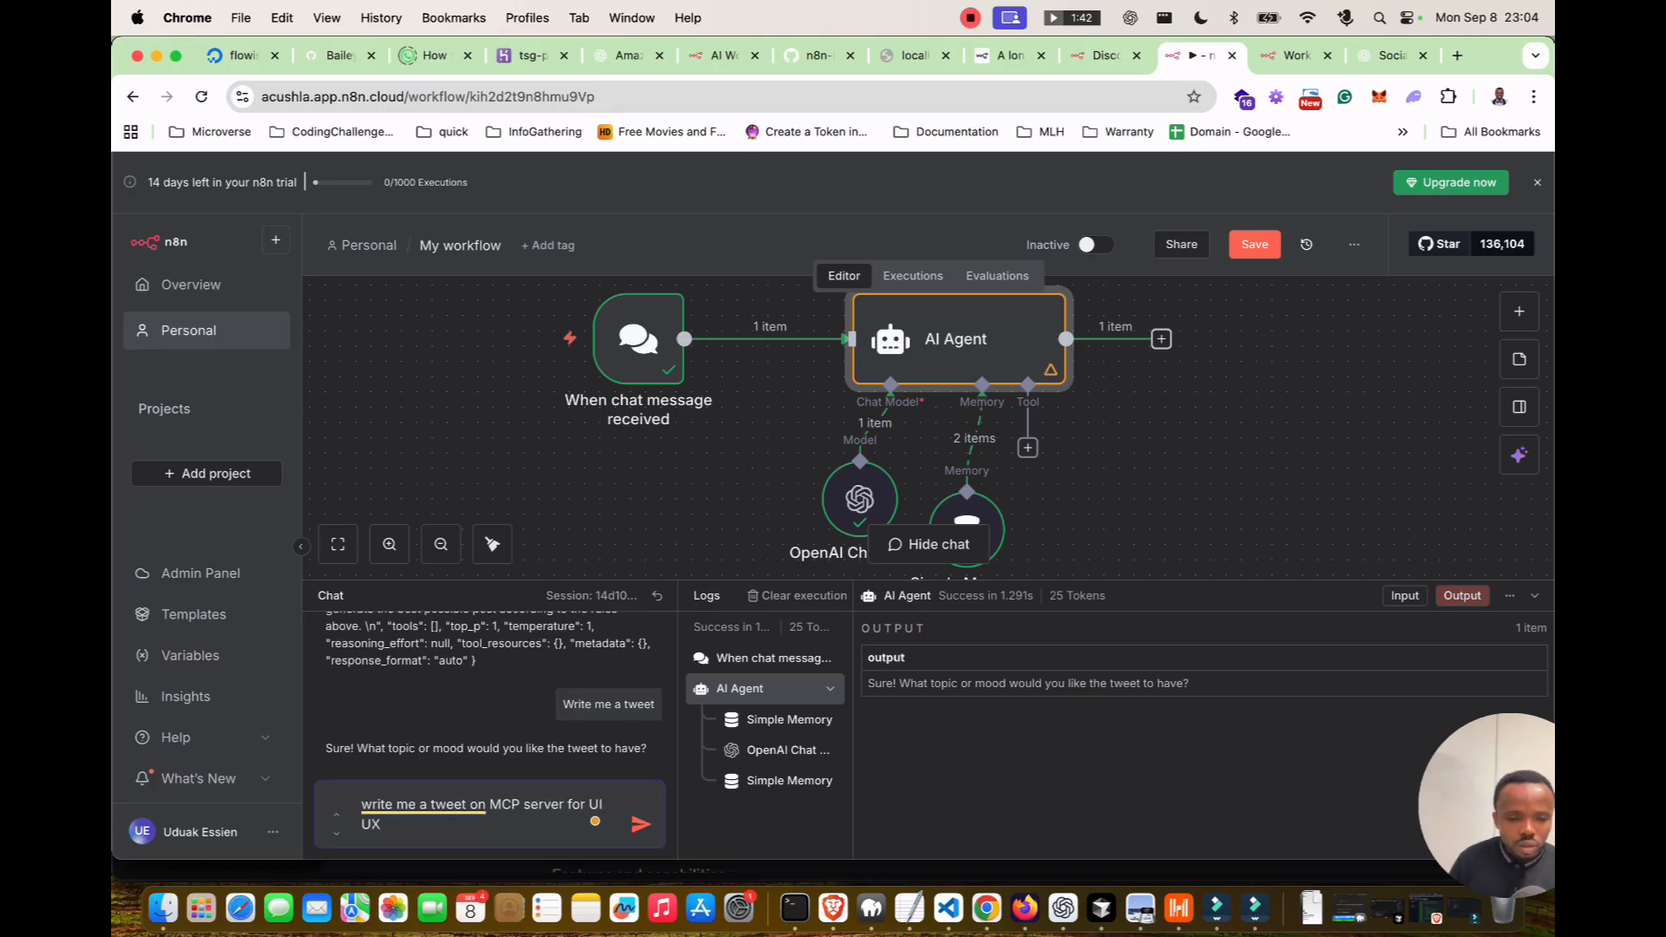
{"action": "key", "text": "Return"}
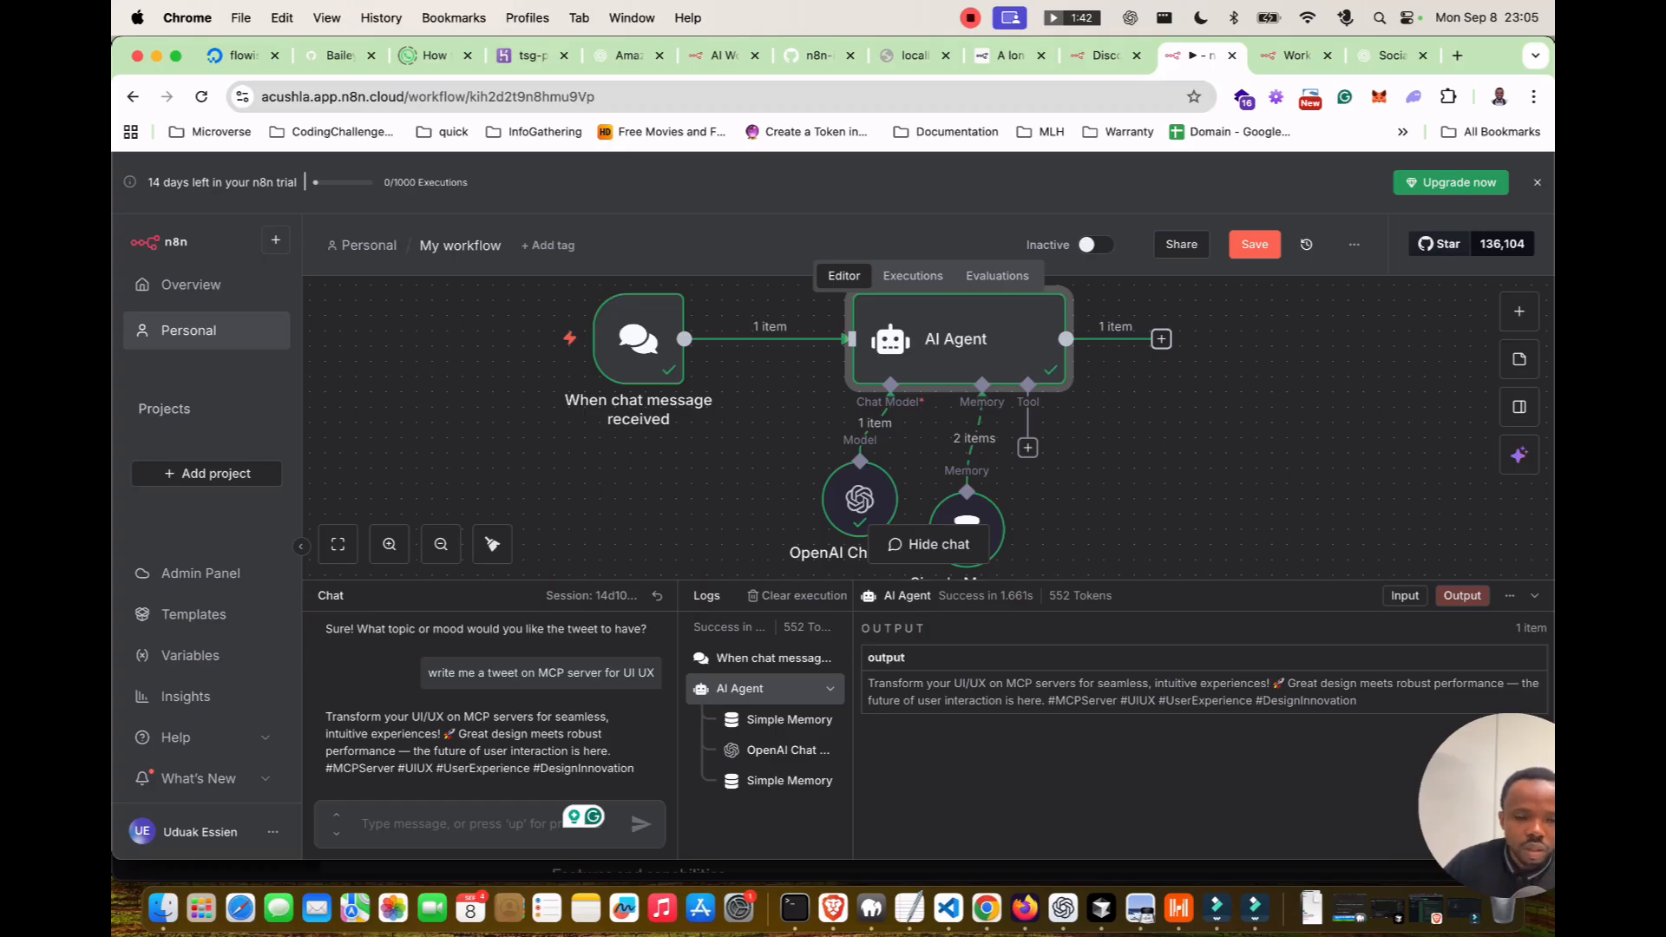
Ask the agent for a Facebook post on taking your AI experience from zero to professional.
{"action": "type", "text": "Wr"}
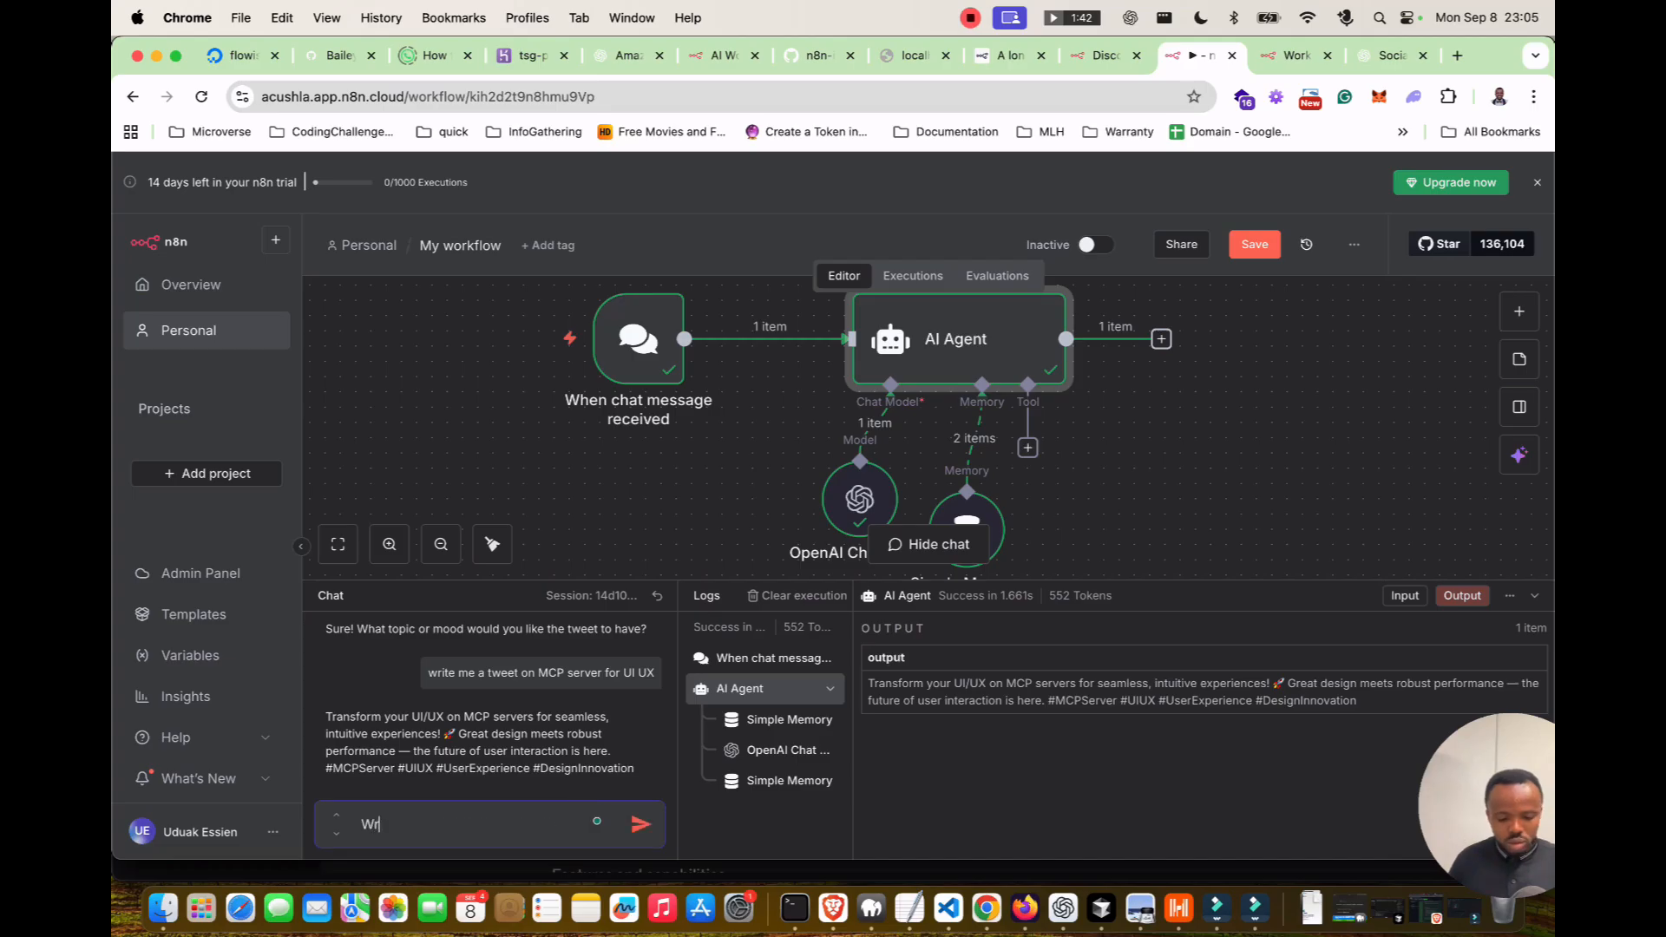
{"action": "type", "text": "ite me a facebook post on taking yo"}
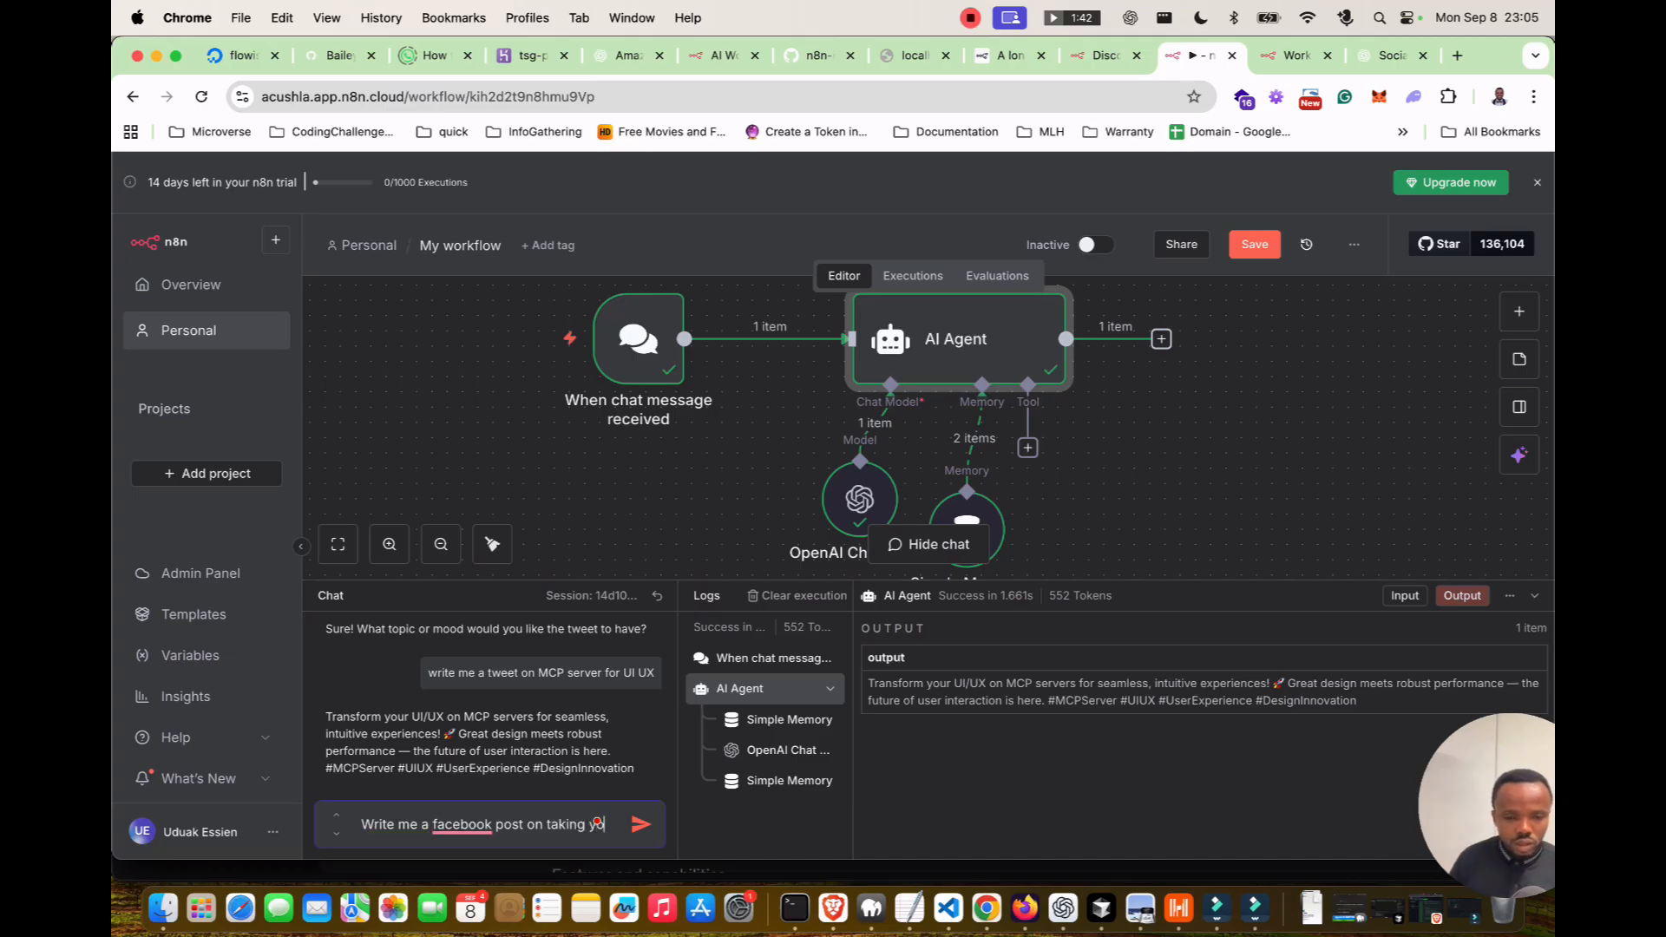
{"action": "type", "text": "ur AI experia"}
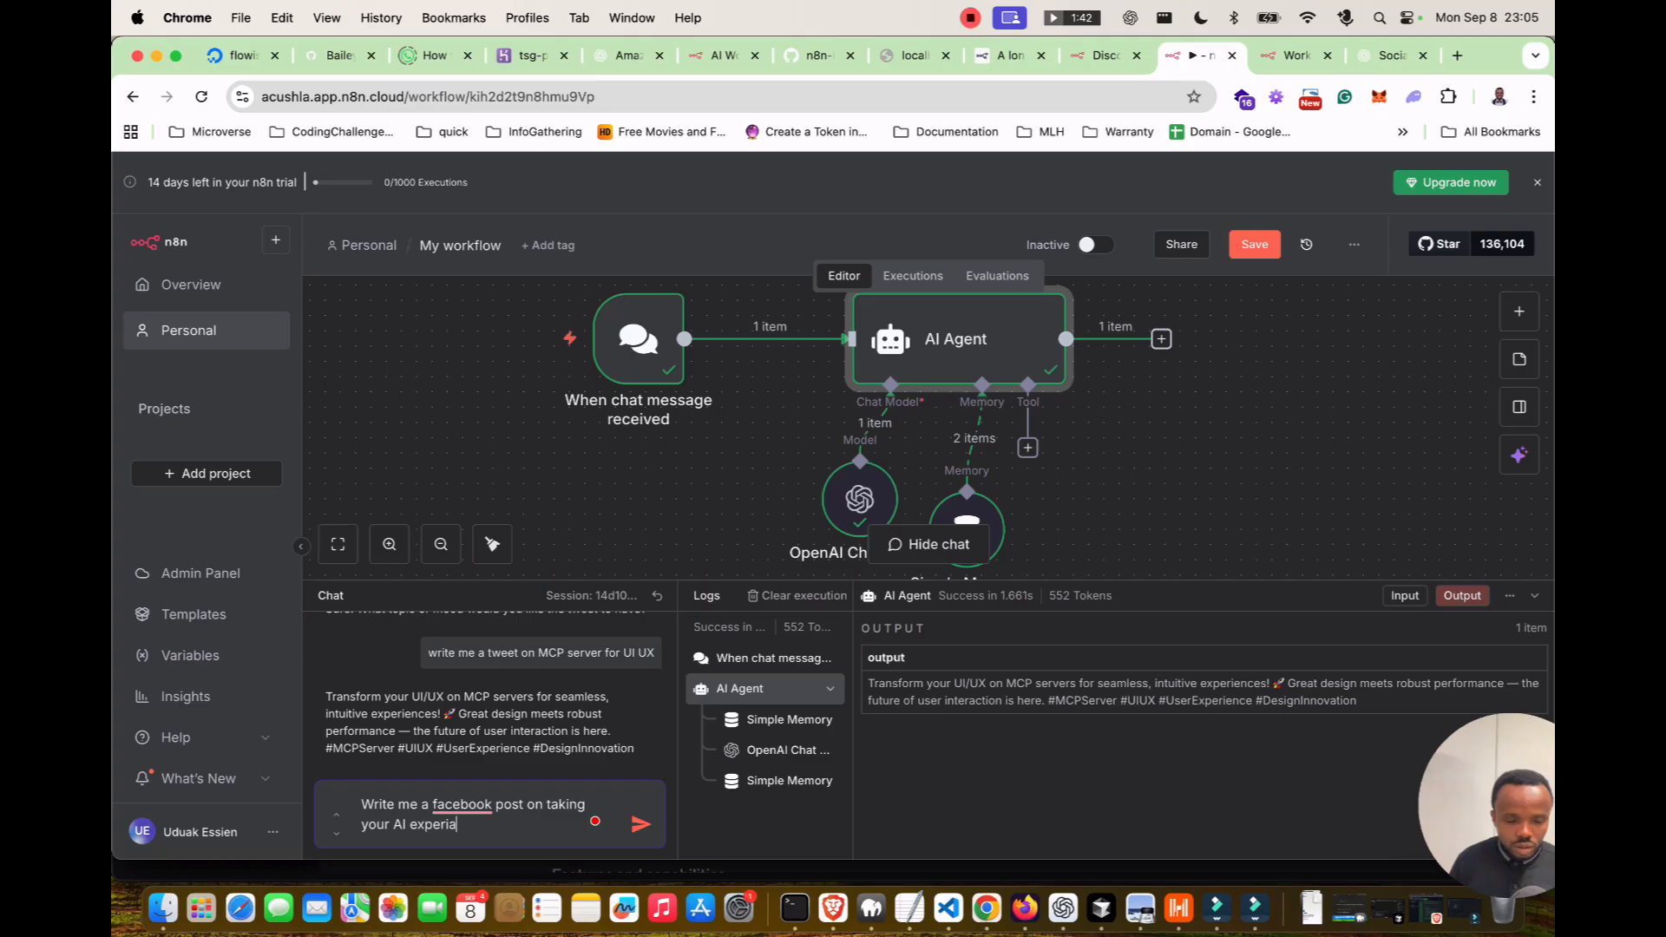
{"action": "key", "text": "BackSpace"}
{"action": "type", "text": "ence from z"}
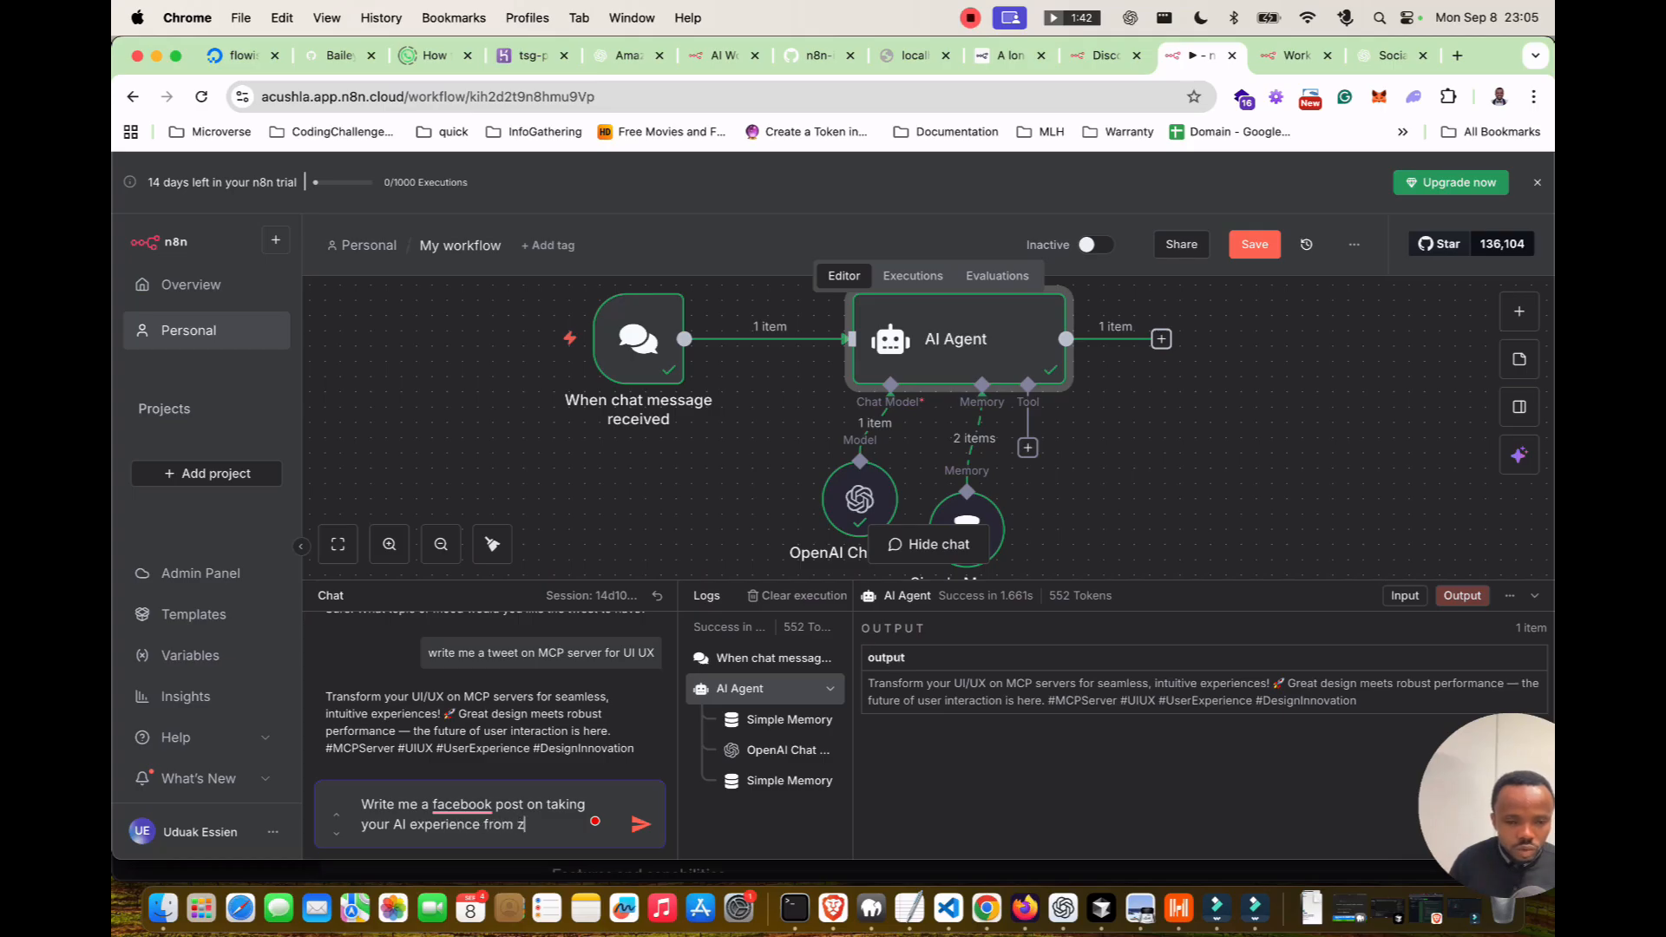
{"action": "type", "text": "ero to pr"}
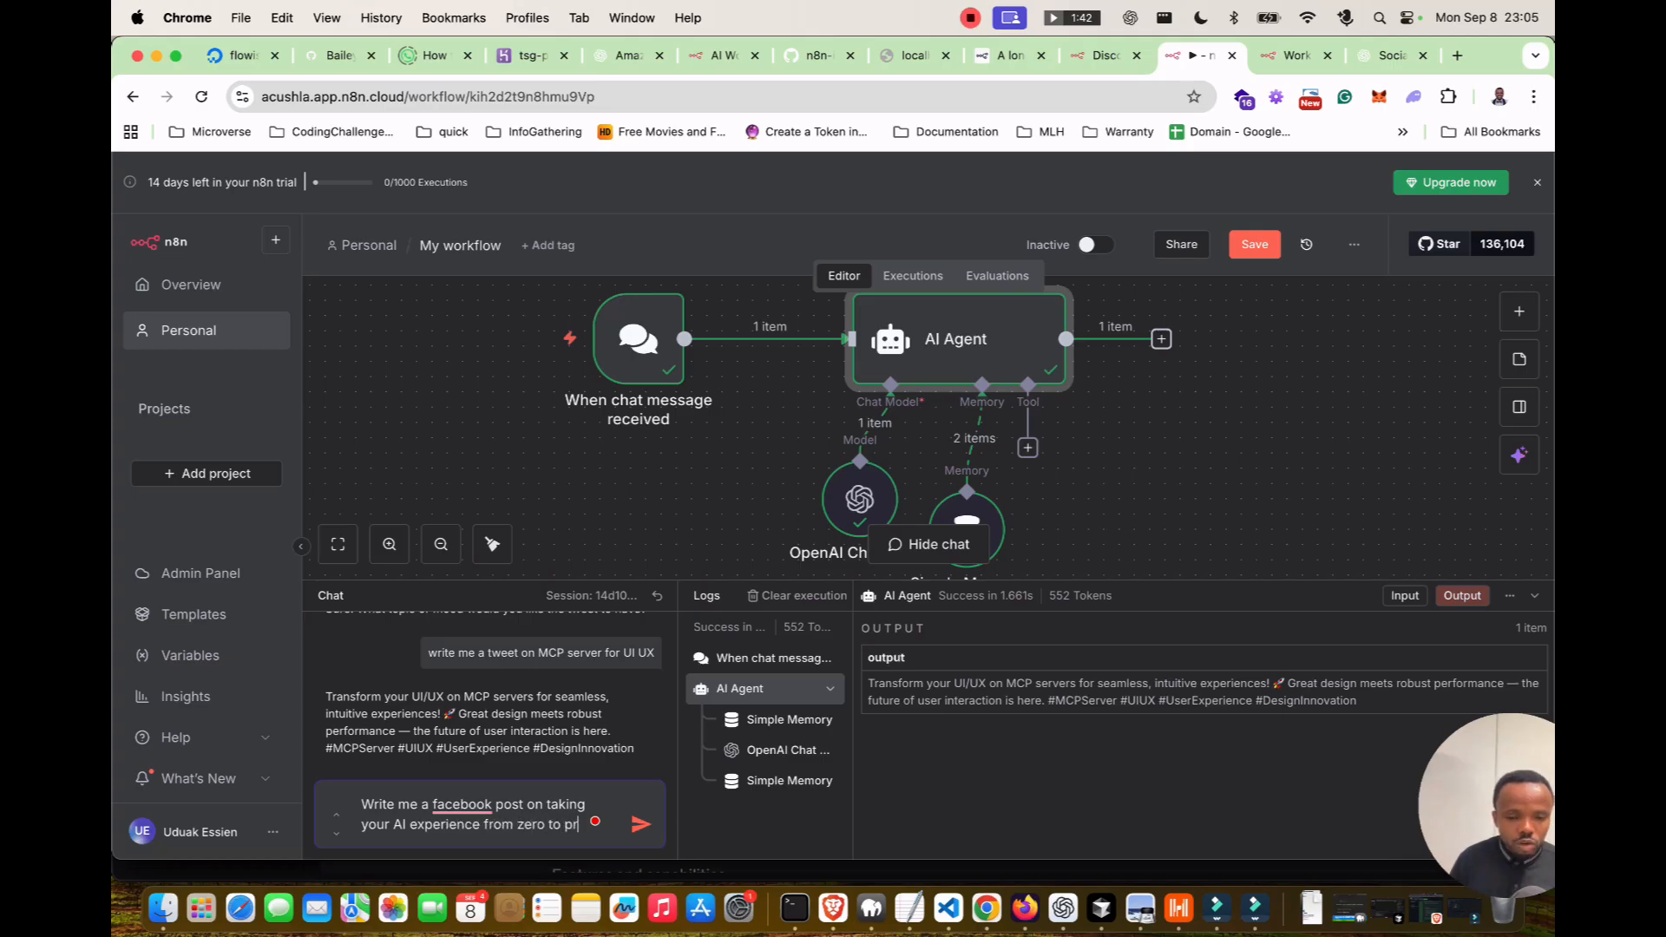
{"action": "type", "text": "ofessional"}
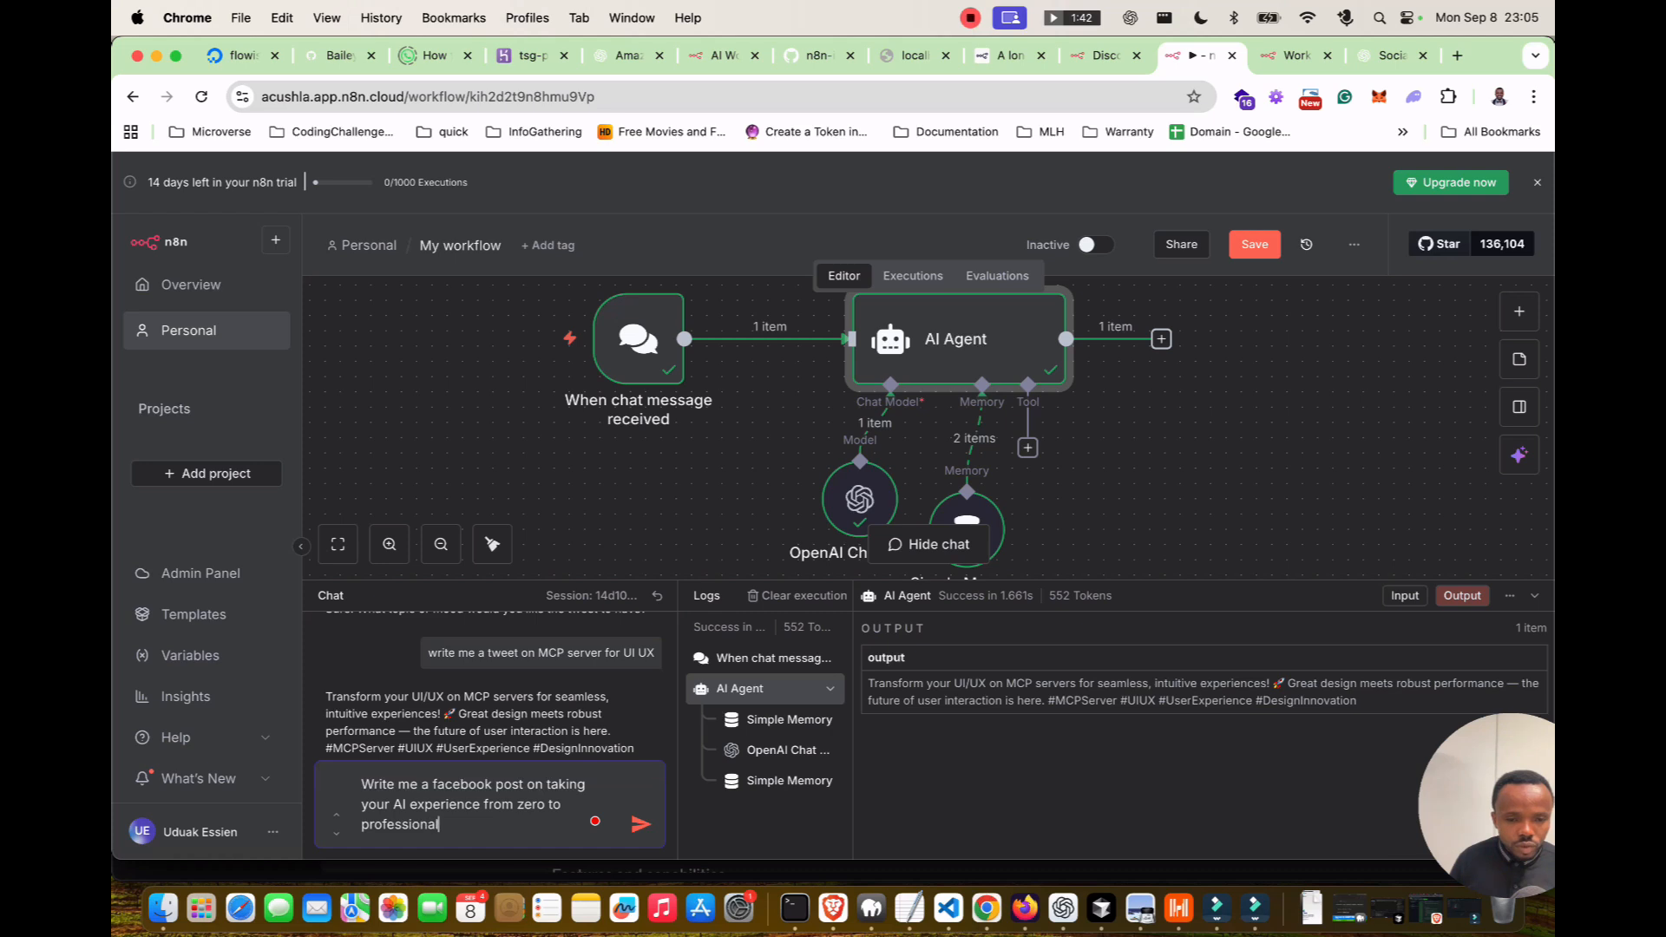
{"action": "key", "text": "Return"}
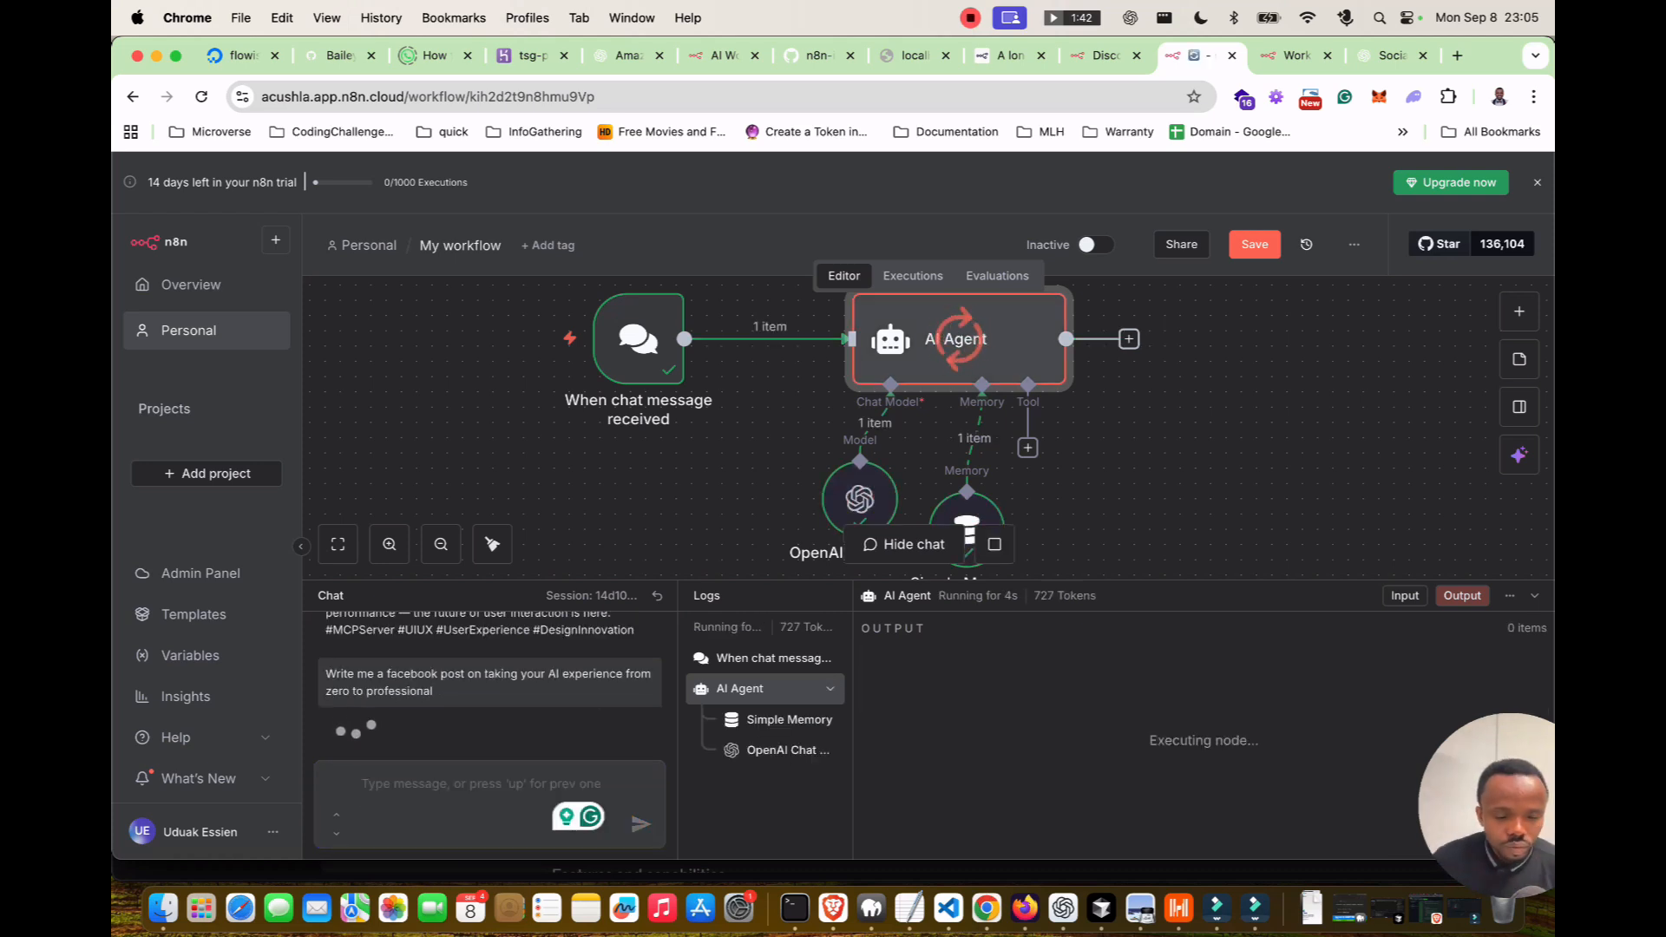
Copy the agent's 'Ready to take your AI journey from zero to professional?' post and open a new tab.
{"action": "scroll", "coordinate": [490, 707], "scroll_direction": "up", "scroll_amount": 1}
{"action": "scroll", "coordinate": [490, 707], "scroll_direction": "down", "scroll_amount": 1}
{"action": "scroll", "coordinate": [490, 707], "scroll_direction": "down", "scroll_amount": 1}
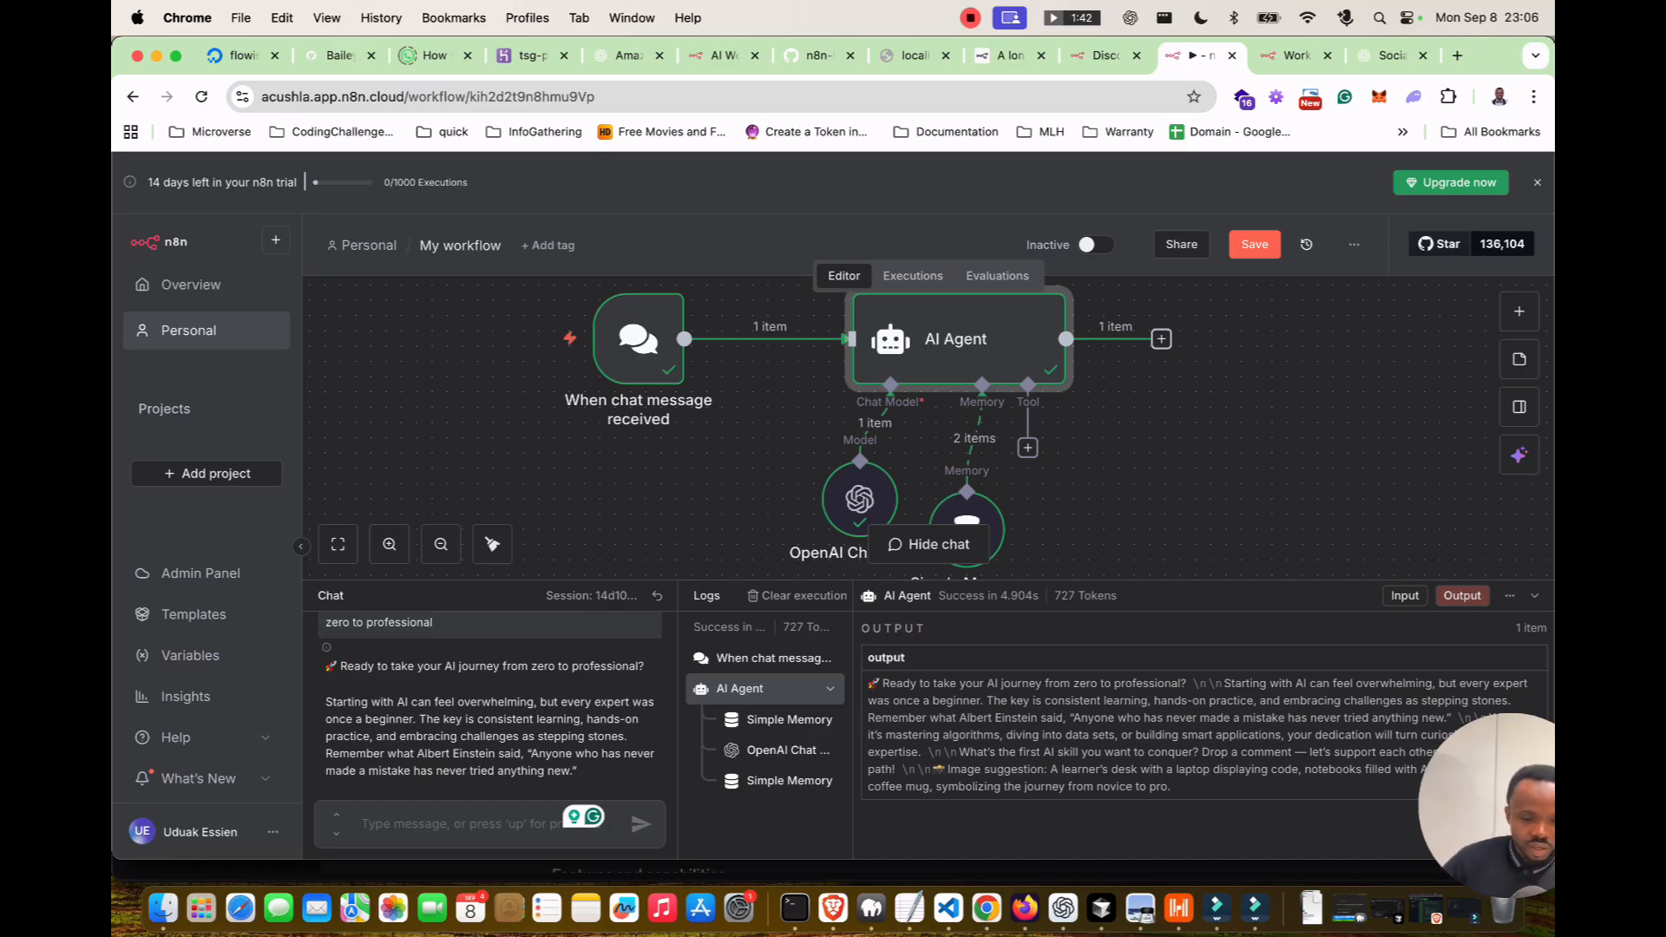
{"action": "scroll", "coordinate": [491, 712], "scroll_direction": "up", "scroll_amount": 1}
{"action": "scroll", "coordinate": [490, 711], "scroll_direction": "down", "scroll_amount": 1}
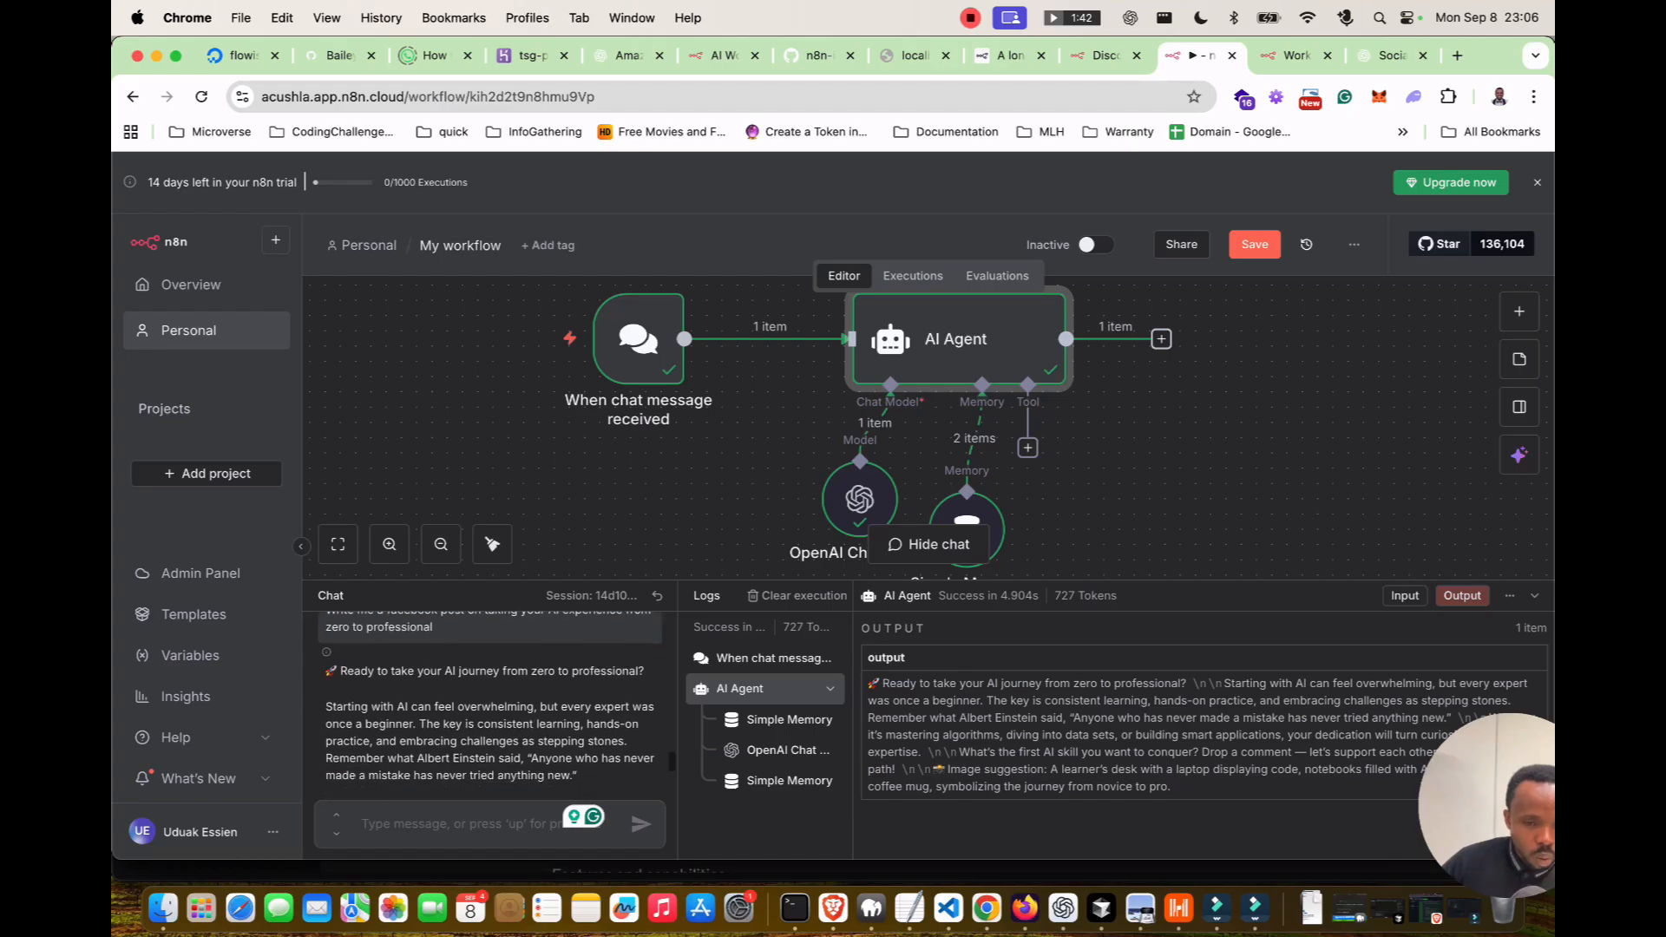
{"action": "left_click_drag", "start_coordinate": [380, 706], "coordinate": [326, 669]}
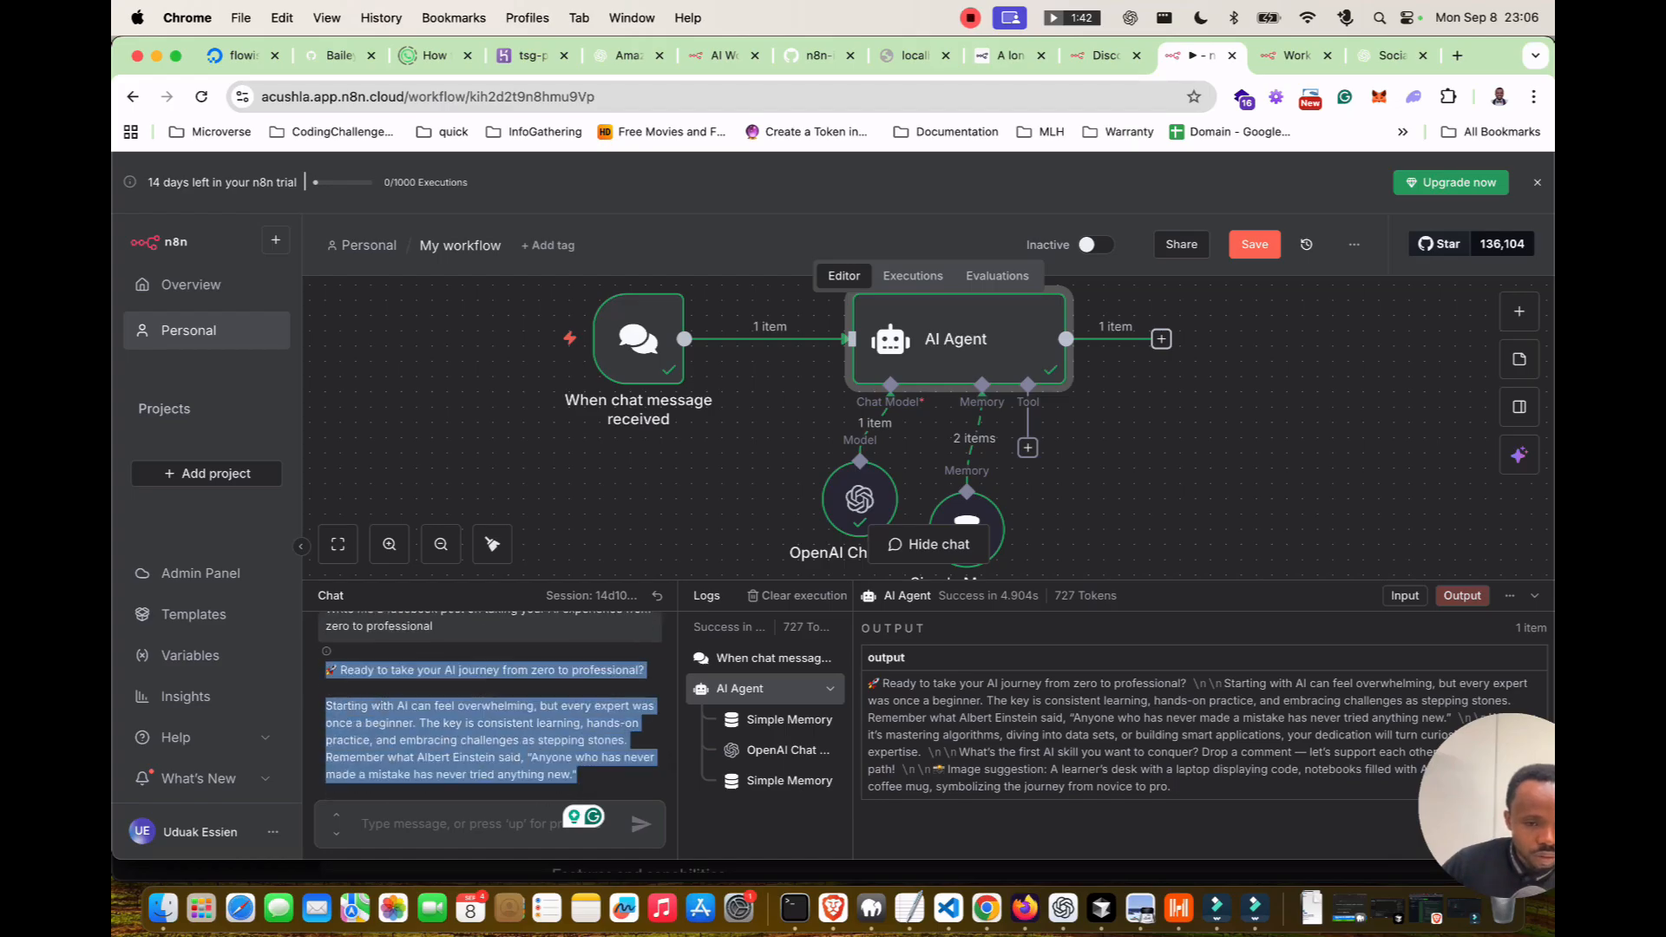
{"action": "right_click", "coordinate": [369, 767]}
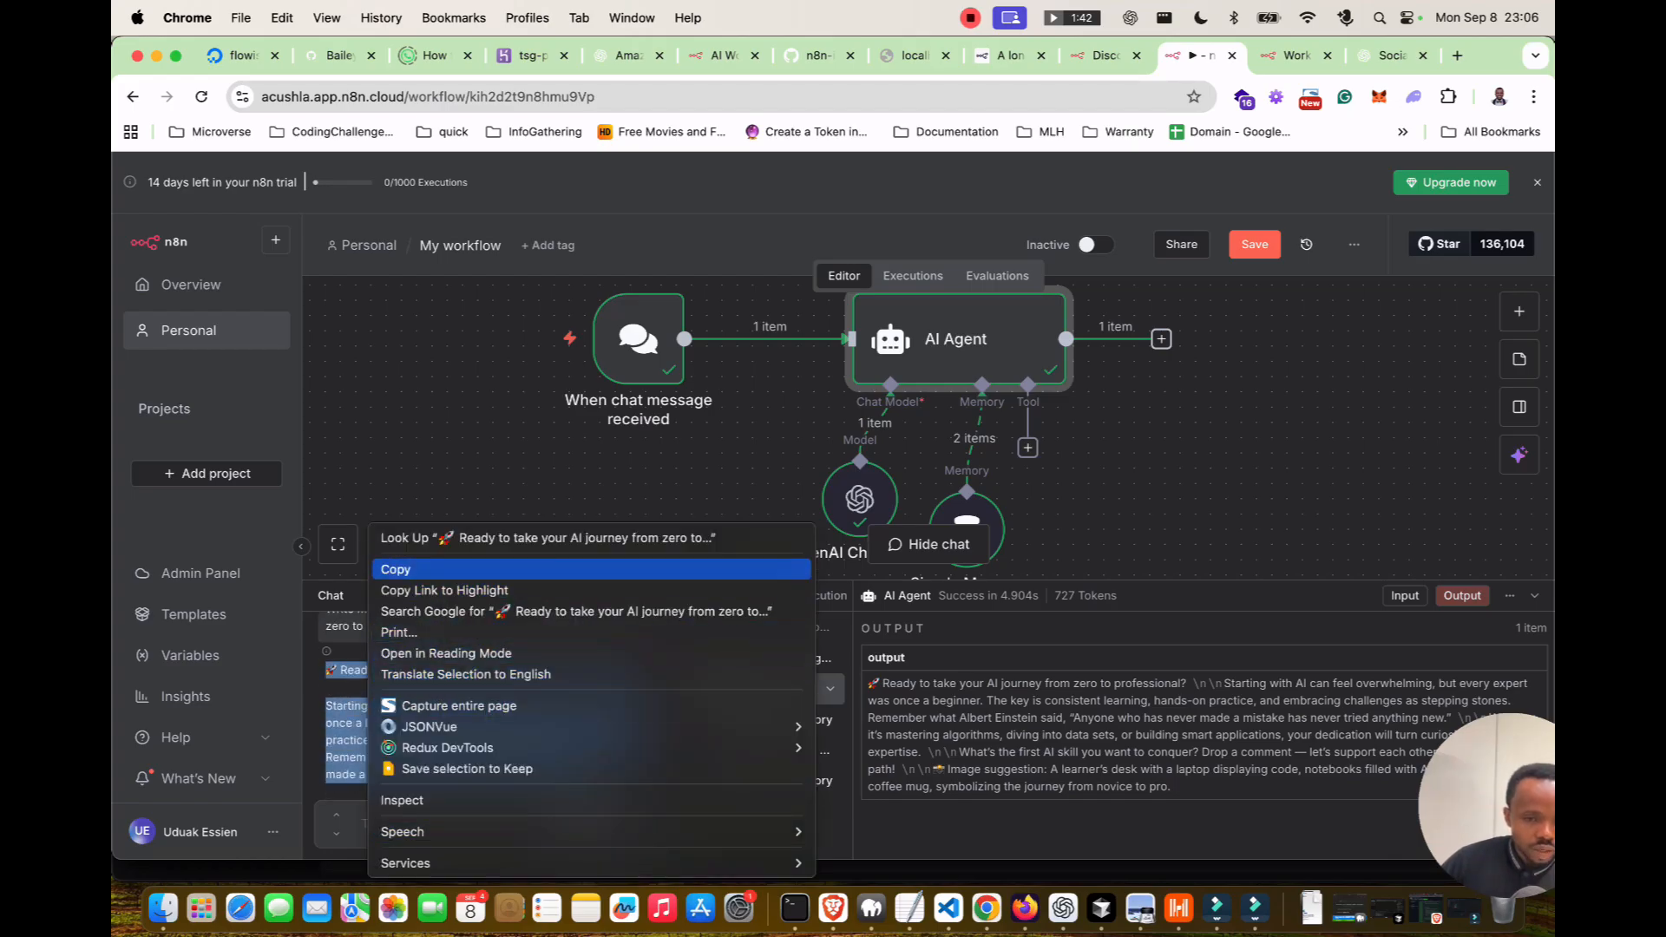
{"action": "left_click", "coordinate": [416, 569]}
{"action": "key", "text": "super+t"}
Confirm the account password with the saved password to finish creating the LearnAI Business app.
{"action": "type", "text": "fa"}
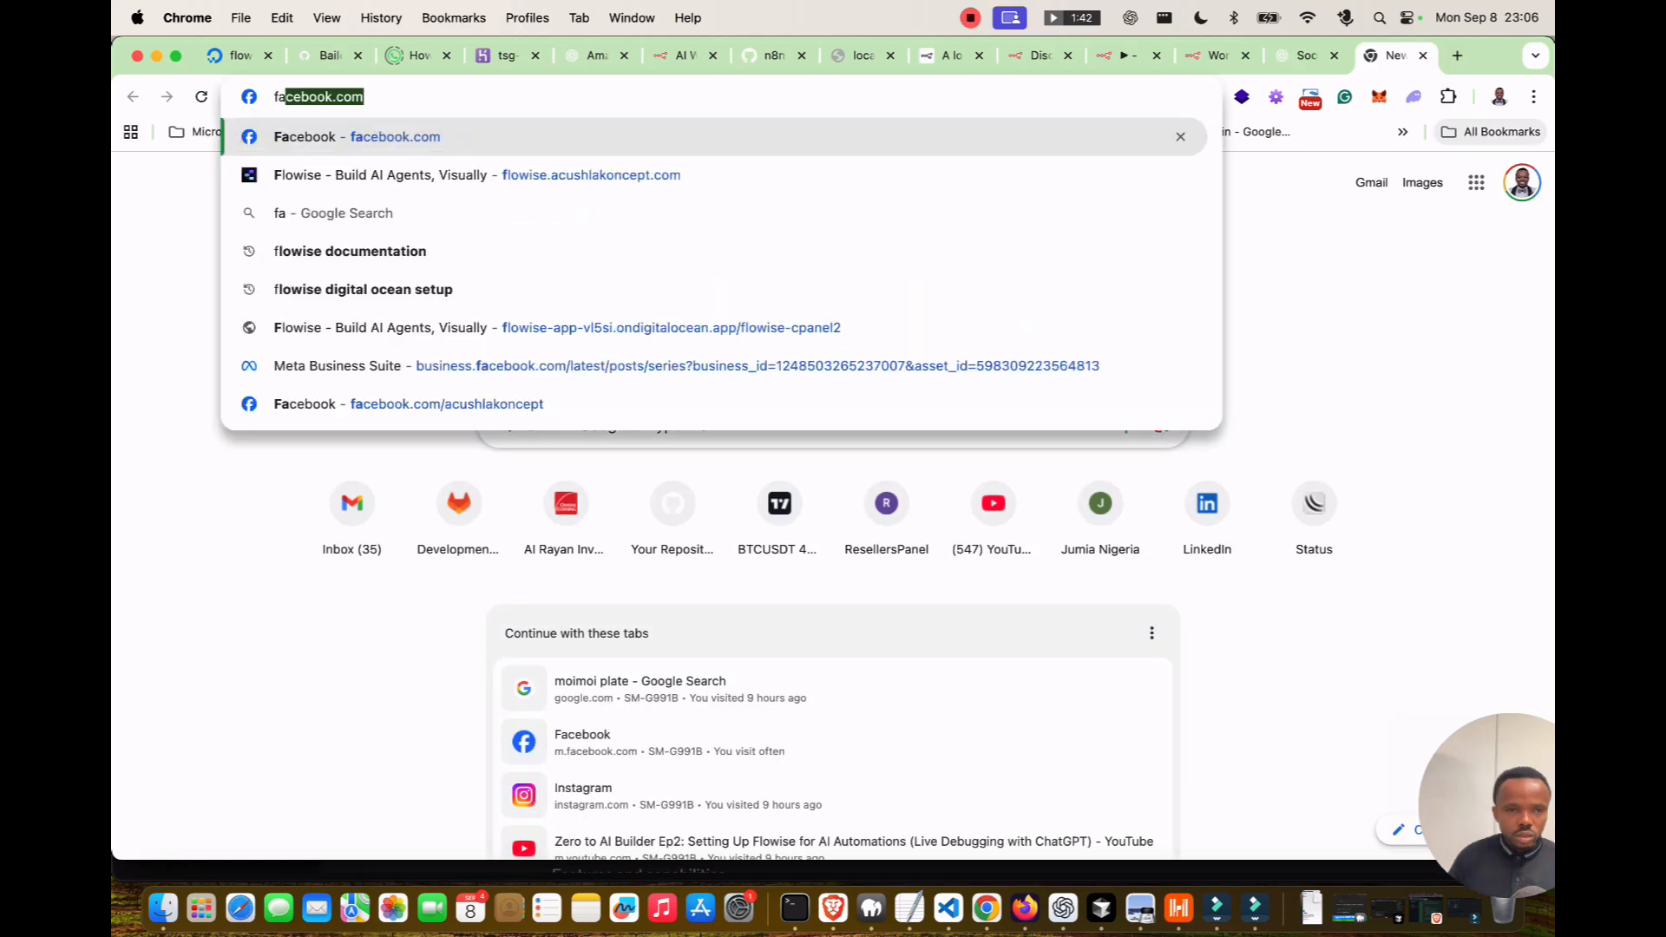
{"action": "key", "text": "Return"}
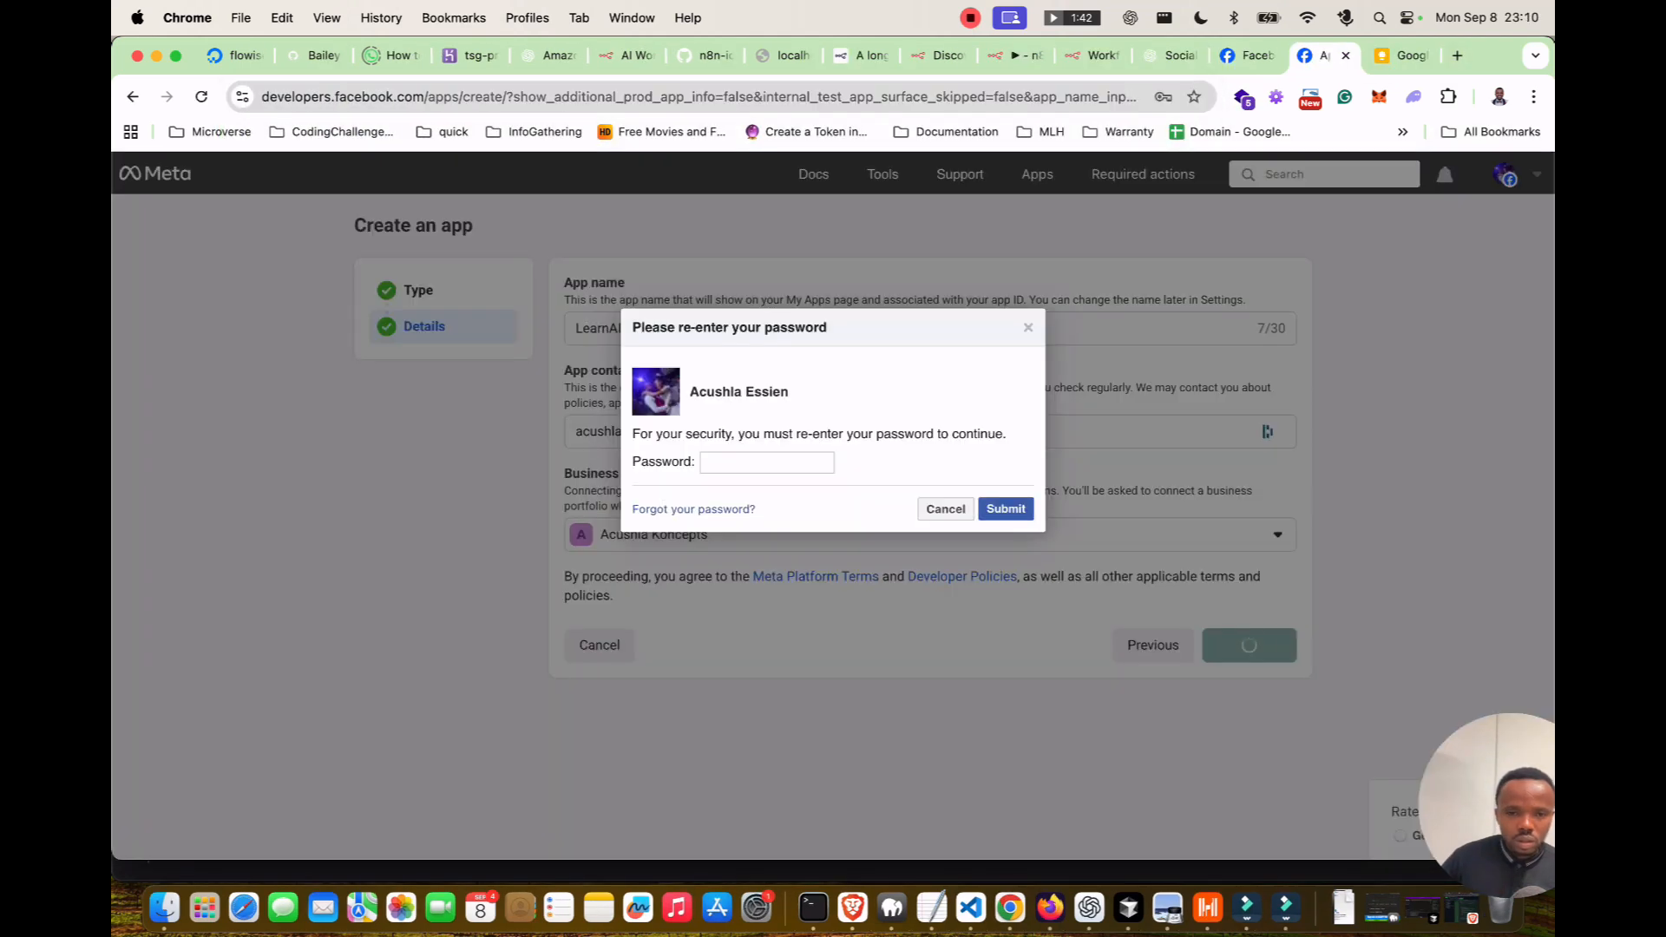
{"action": "left_click", "coordinate": [766, 462]}
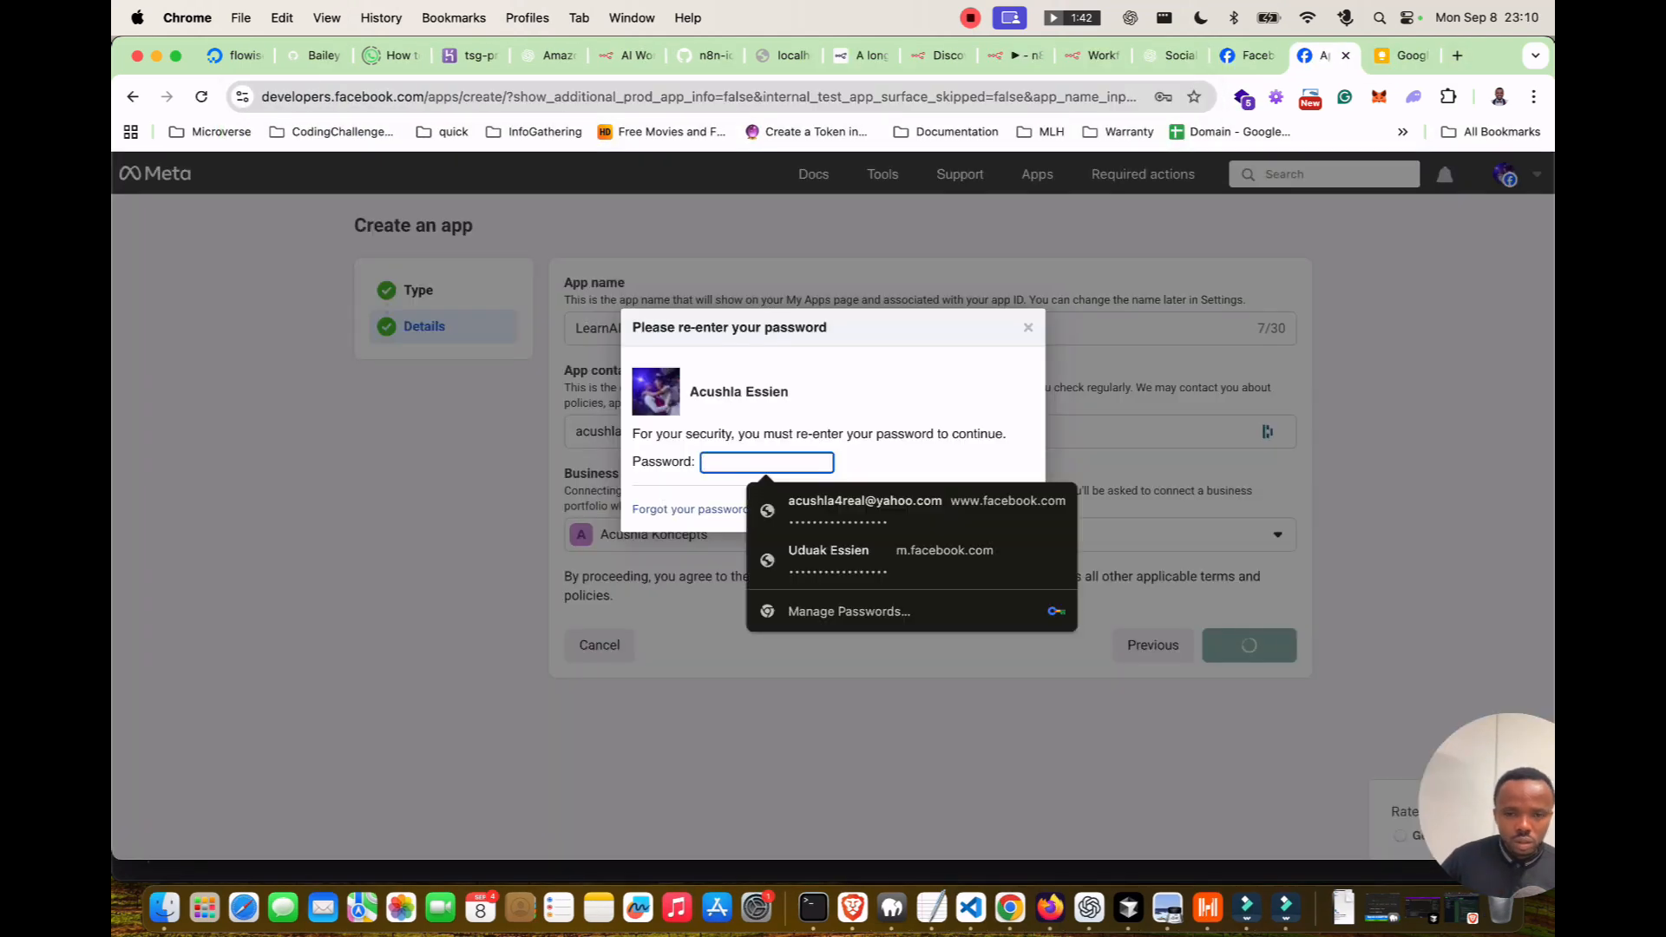
{"action": "left_click", "coordinate": [911, 511]}
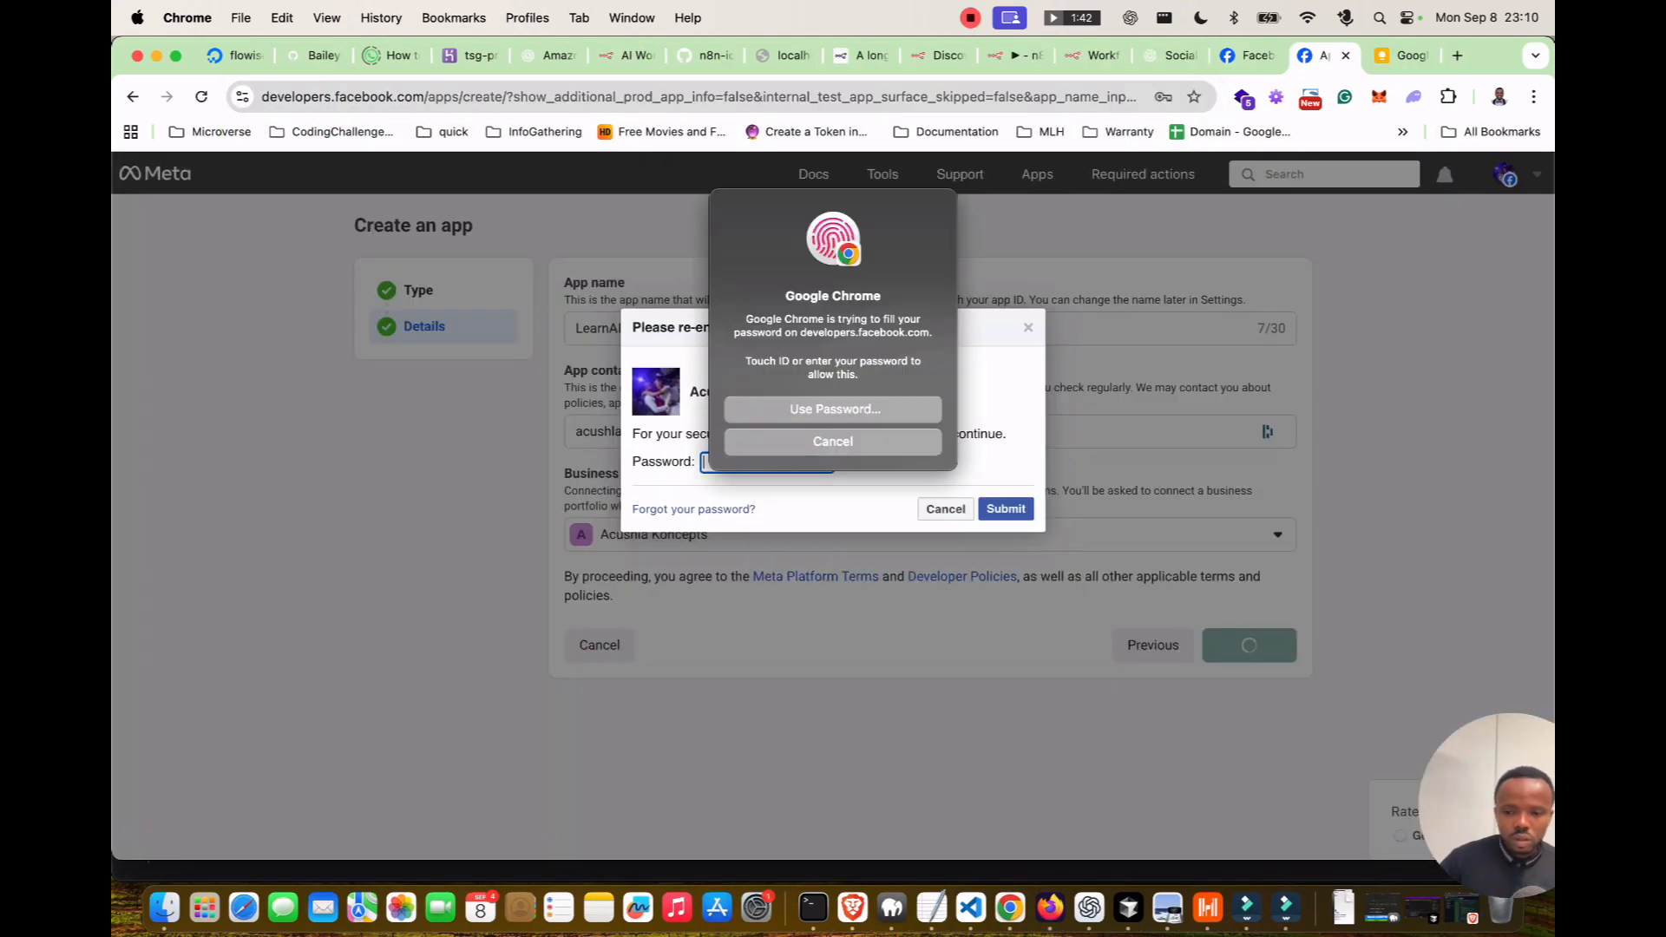
{"action": "key", "text": "Return"}
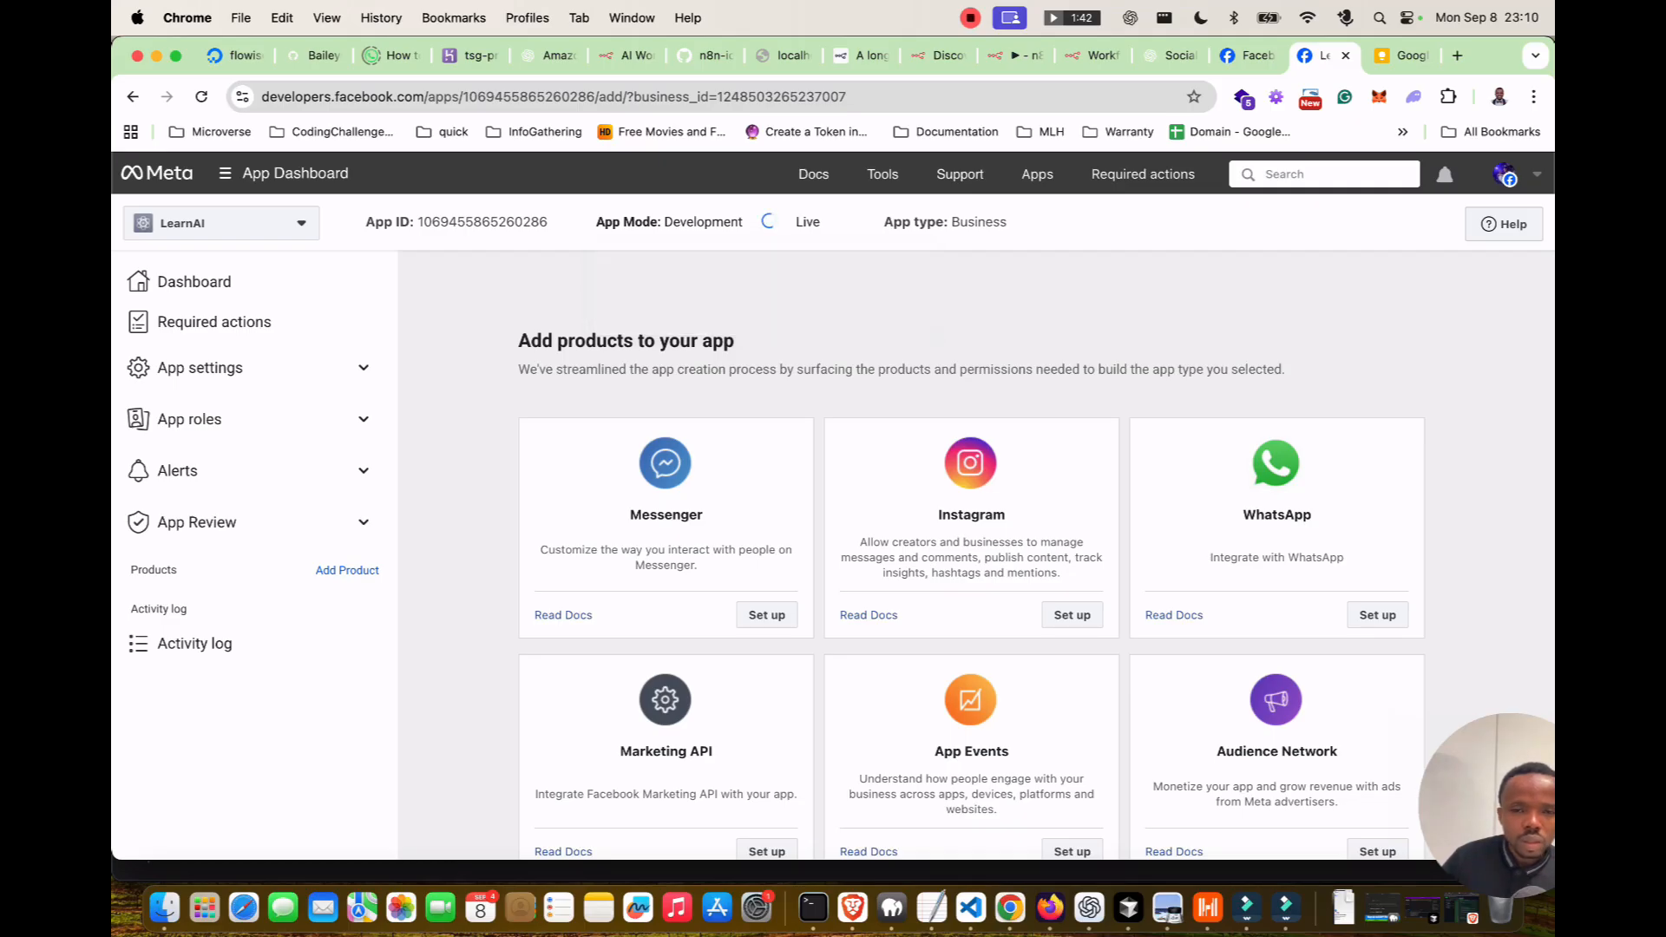
Attempt LearnAI's Live mode, dismiss the invalid Privacy Policy URL error, and review App roles.
{"action": "left_click", "coordinate": [767, 223]}
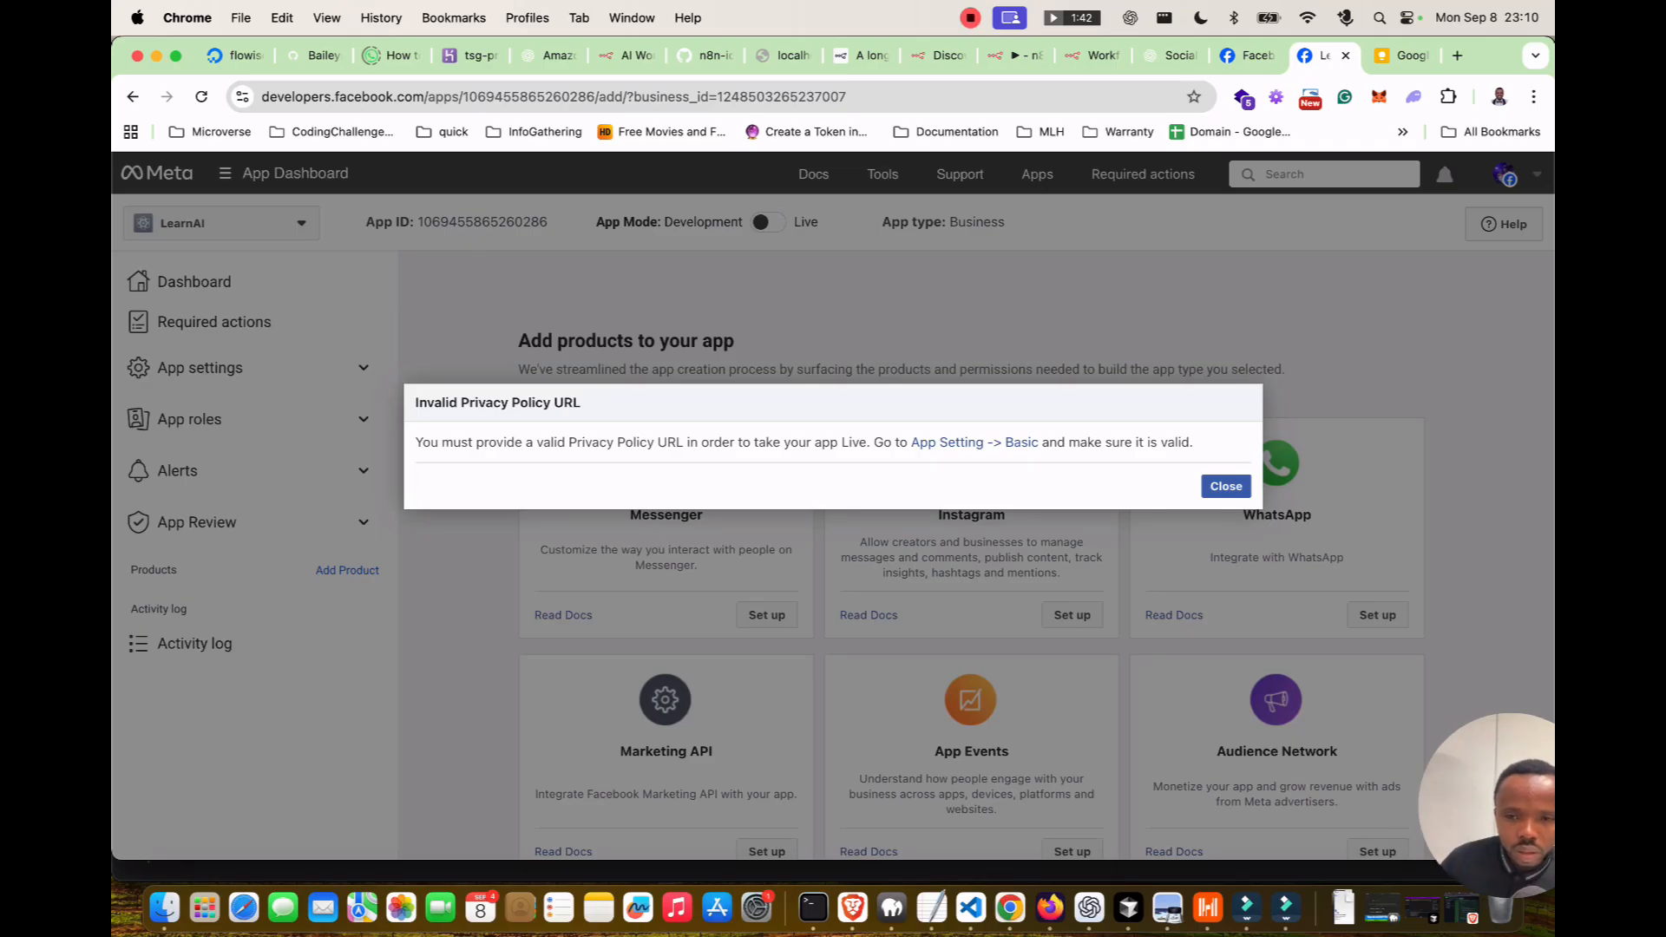
{"action": "left_click", "coordinate": [1226, 486]}
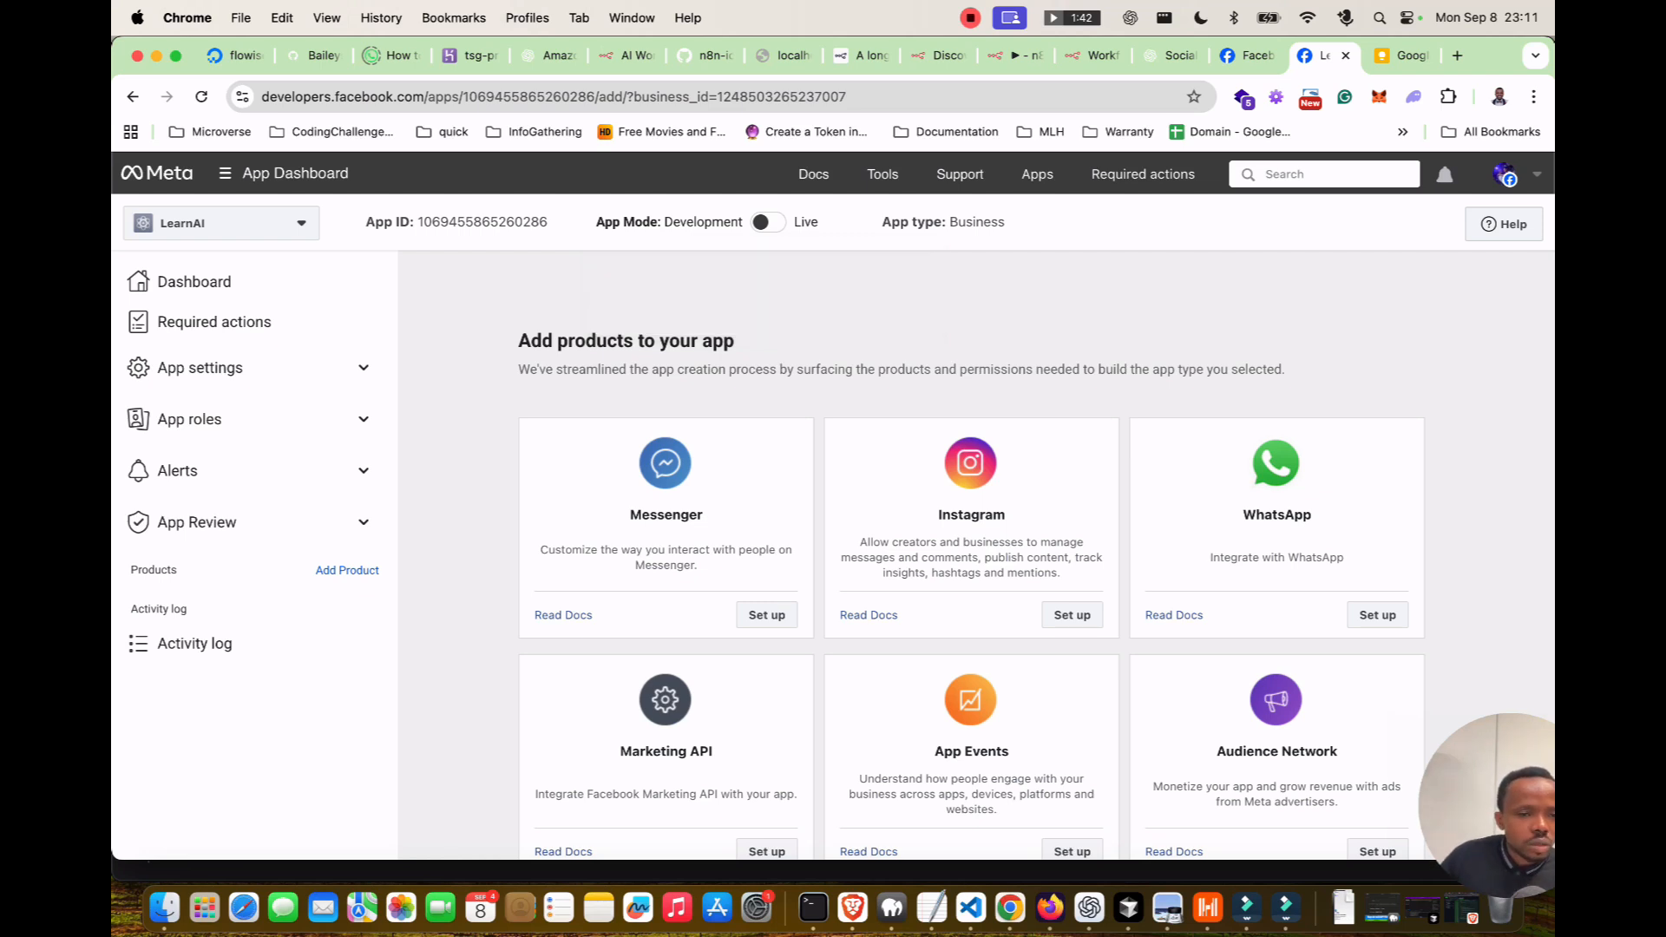
{"action": "left_click", "coordinate": [364, 419]}
{"action": "left_click", "coordinate": [174, 459]}
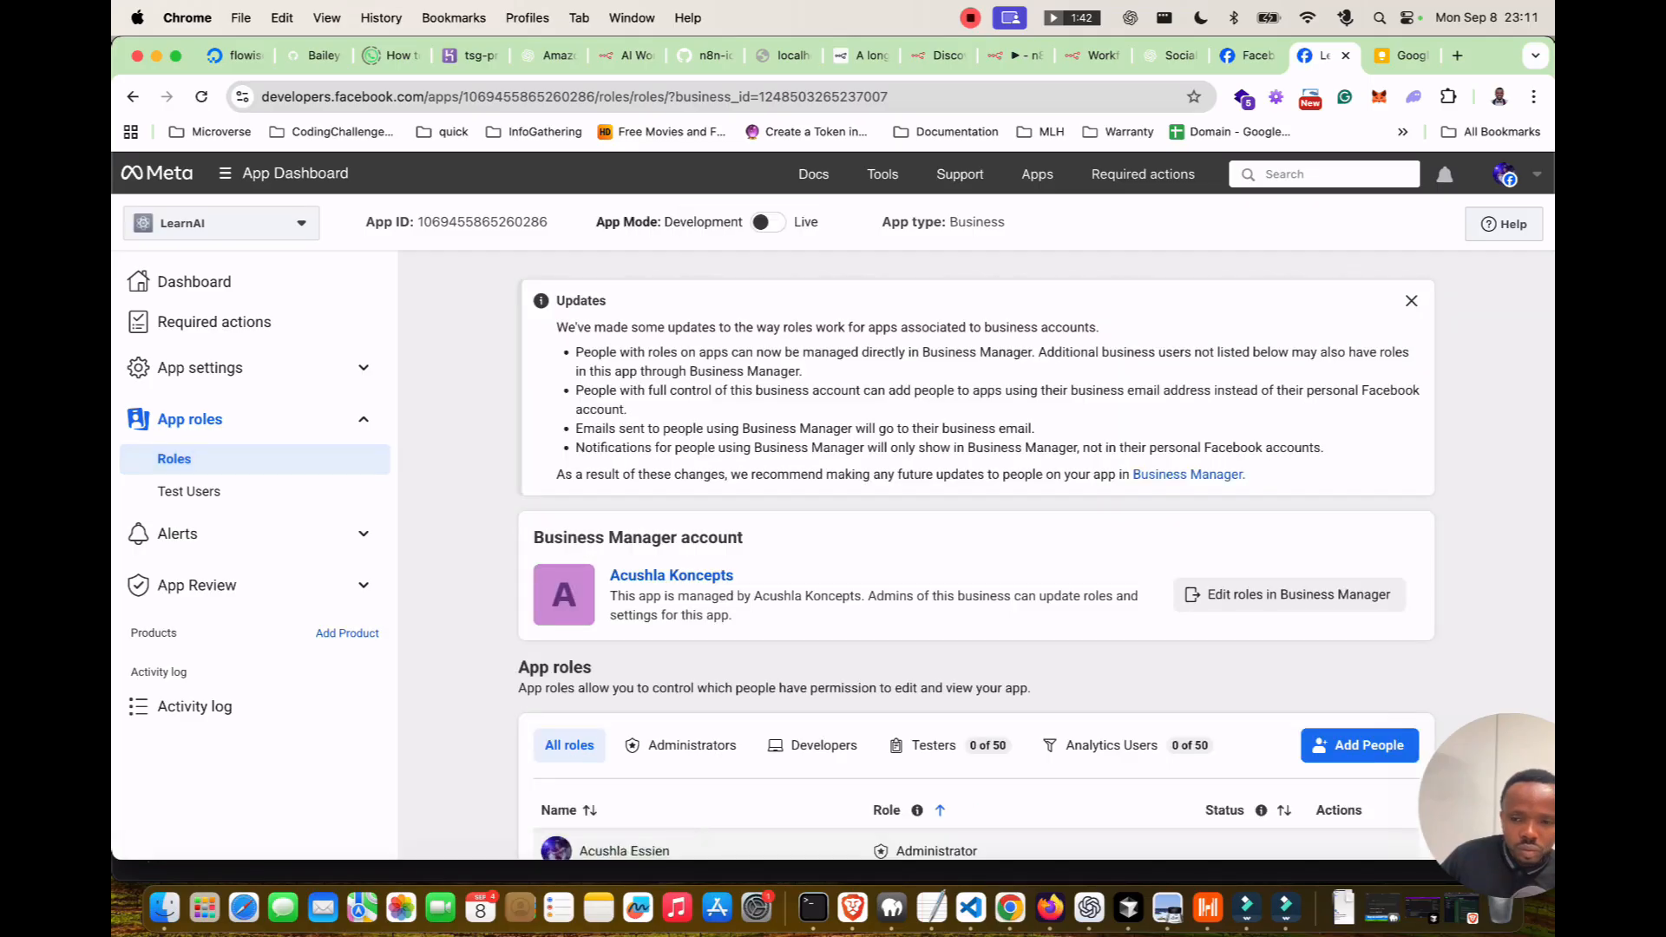
{"action": "scroll", "coordinate": [1033, 538], "scroll_direction": "down", "scroll_amount": 2}
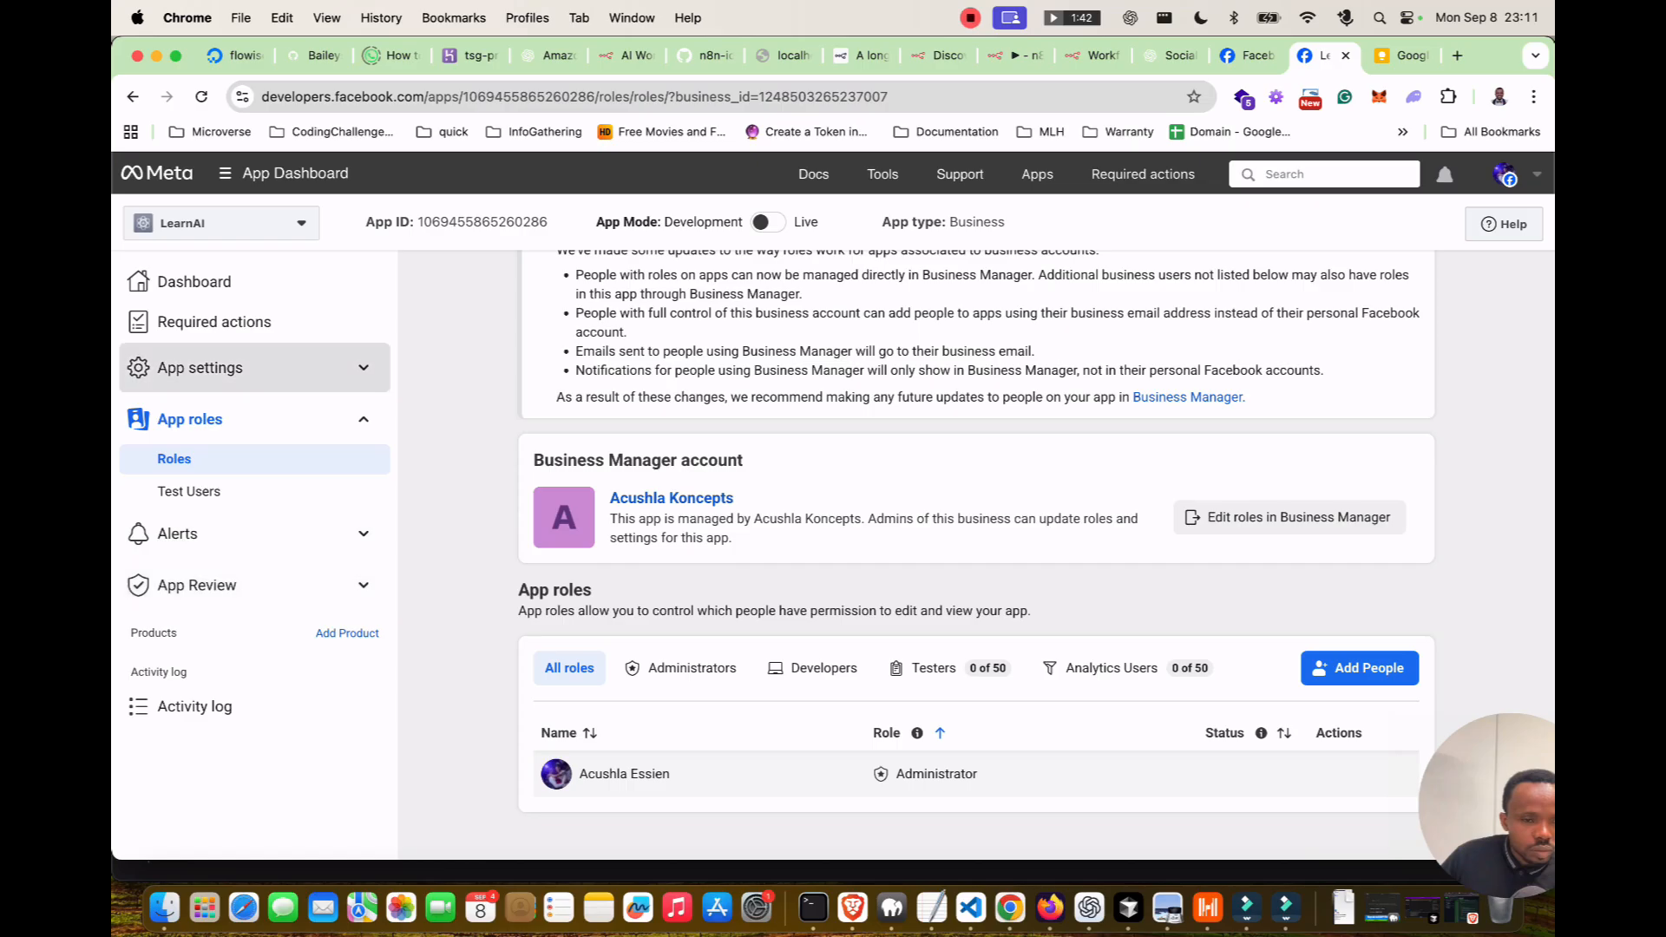
{"action": "left_click", "coordinate": [1024, 55]}
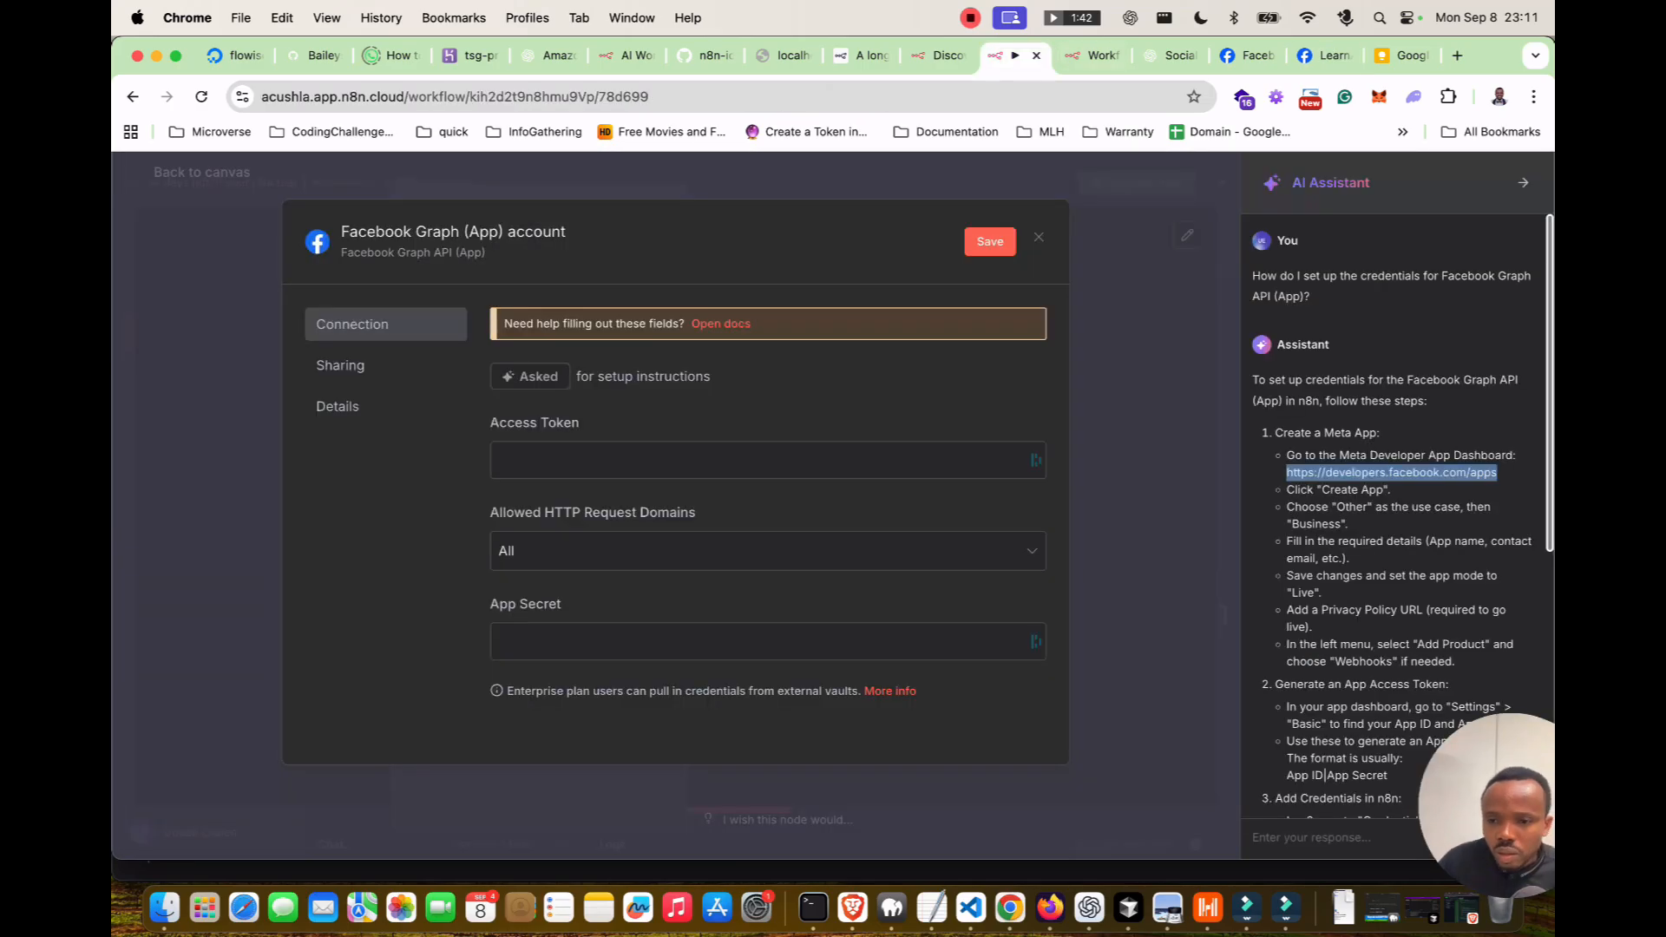
Scroll through the AI Assistant's Facebook Graph credential instructions, then return to LearnAI's App roles.
{"action": "scroll", "coordinate": [1395, 516], "scroll_direction": "down", "scroll_amount": 1}
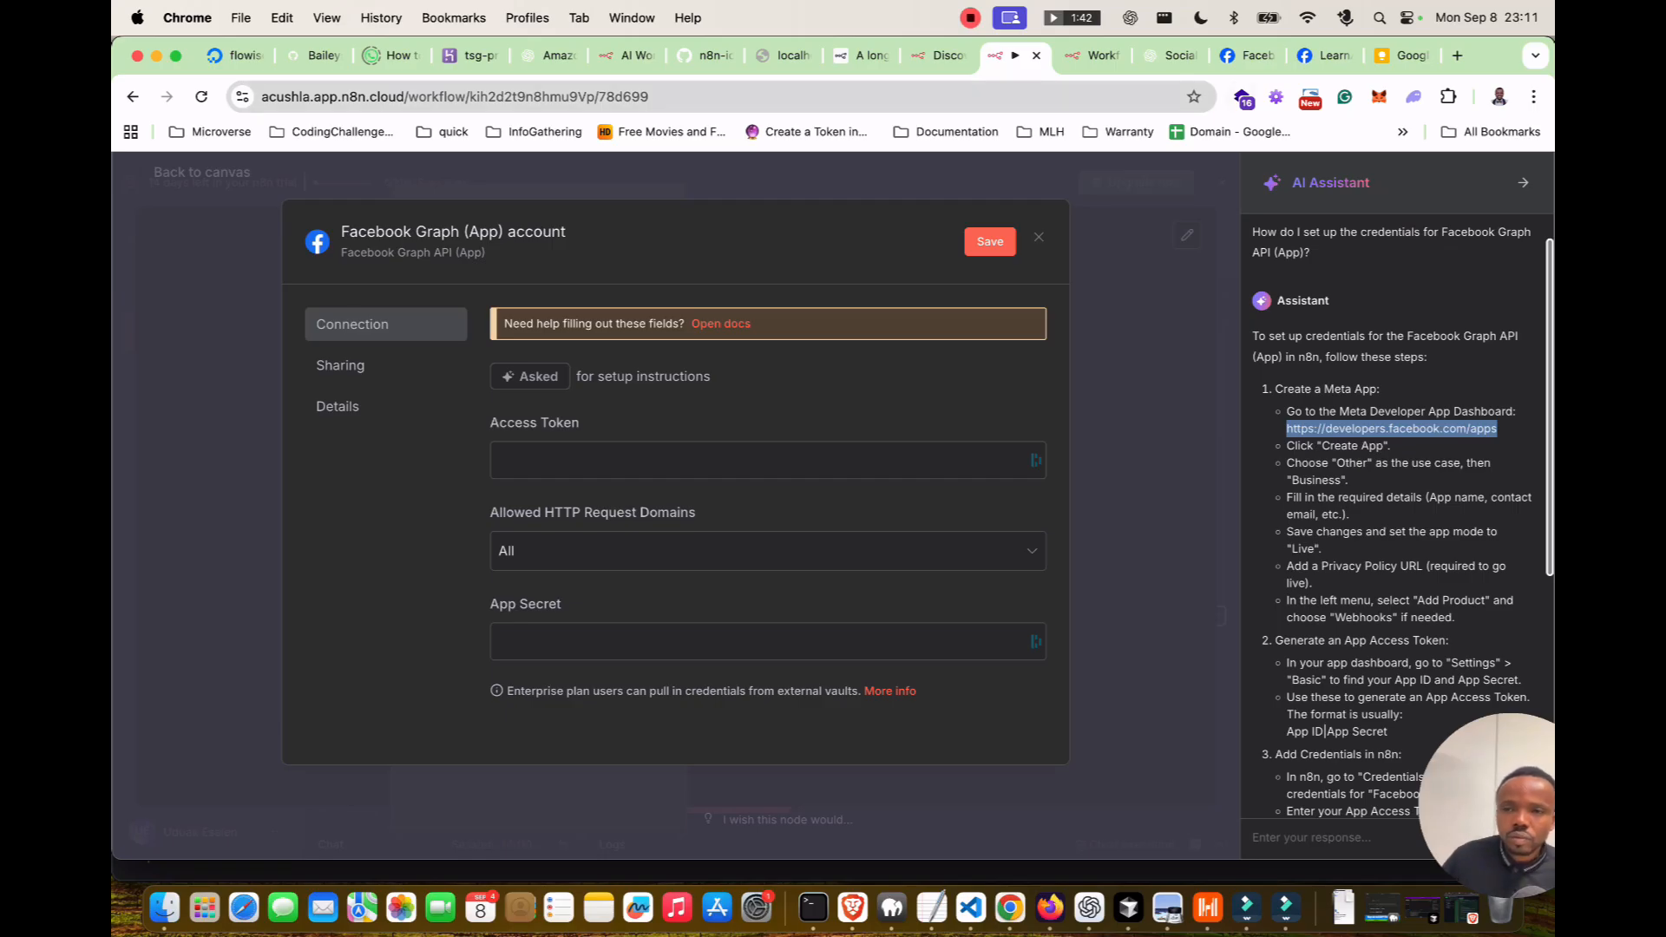
{"action": "left_click", "coordinate": [1249, 55]}
Search the Acushla Koncept website footer for a privacy policy page, find none, and close it.
{"action": "left_click", "coordinate": [1317, 55]}
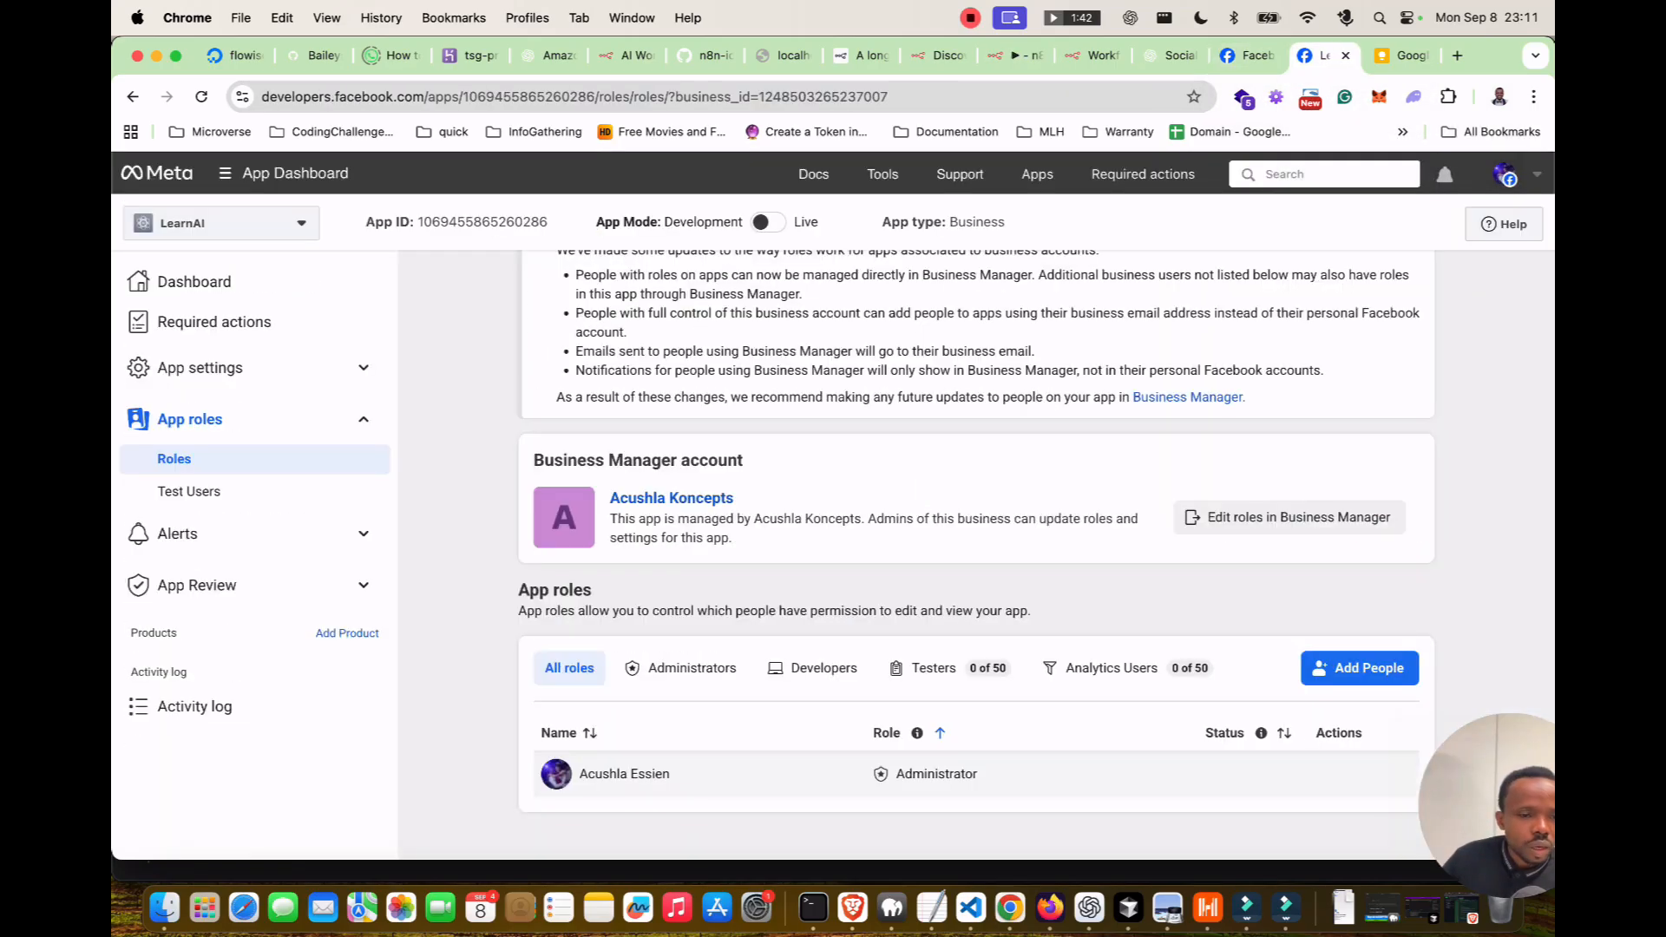
{"action": "left_click", "coordinate": [199, 367]}
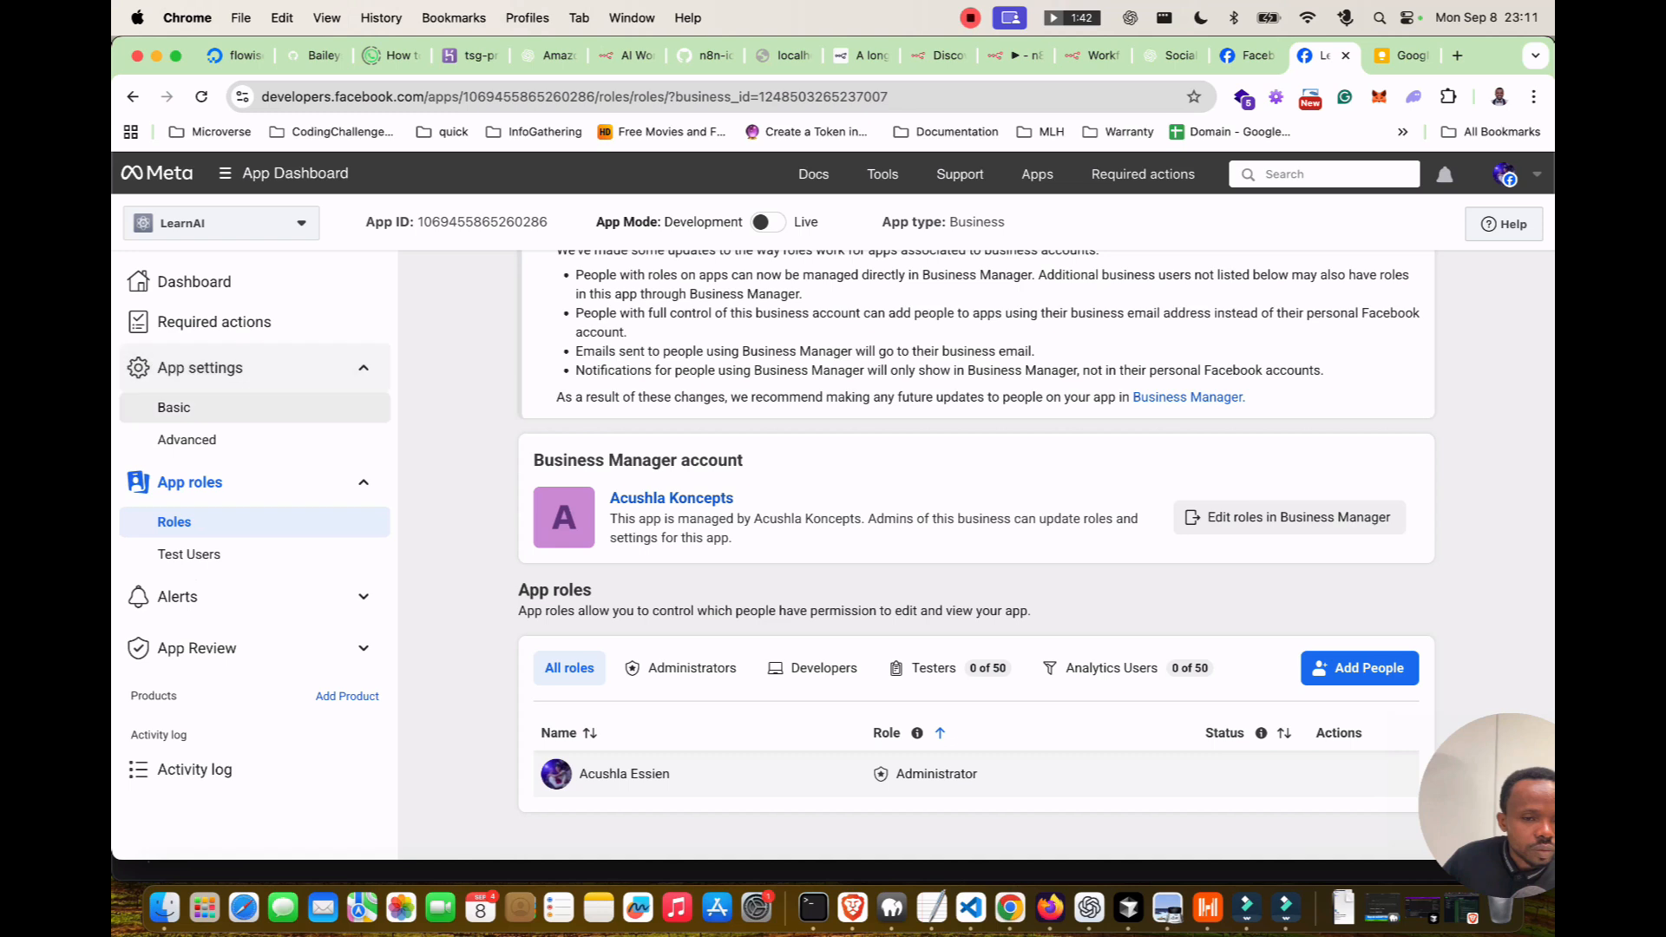
{"action": "left_click", "coordinate": [186, 439]}
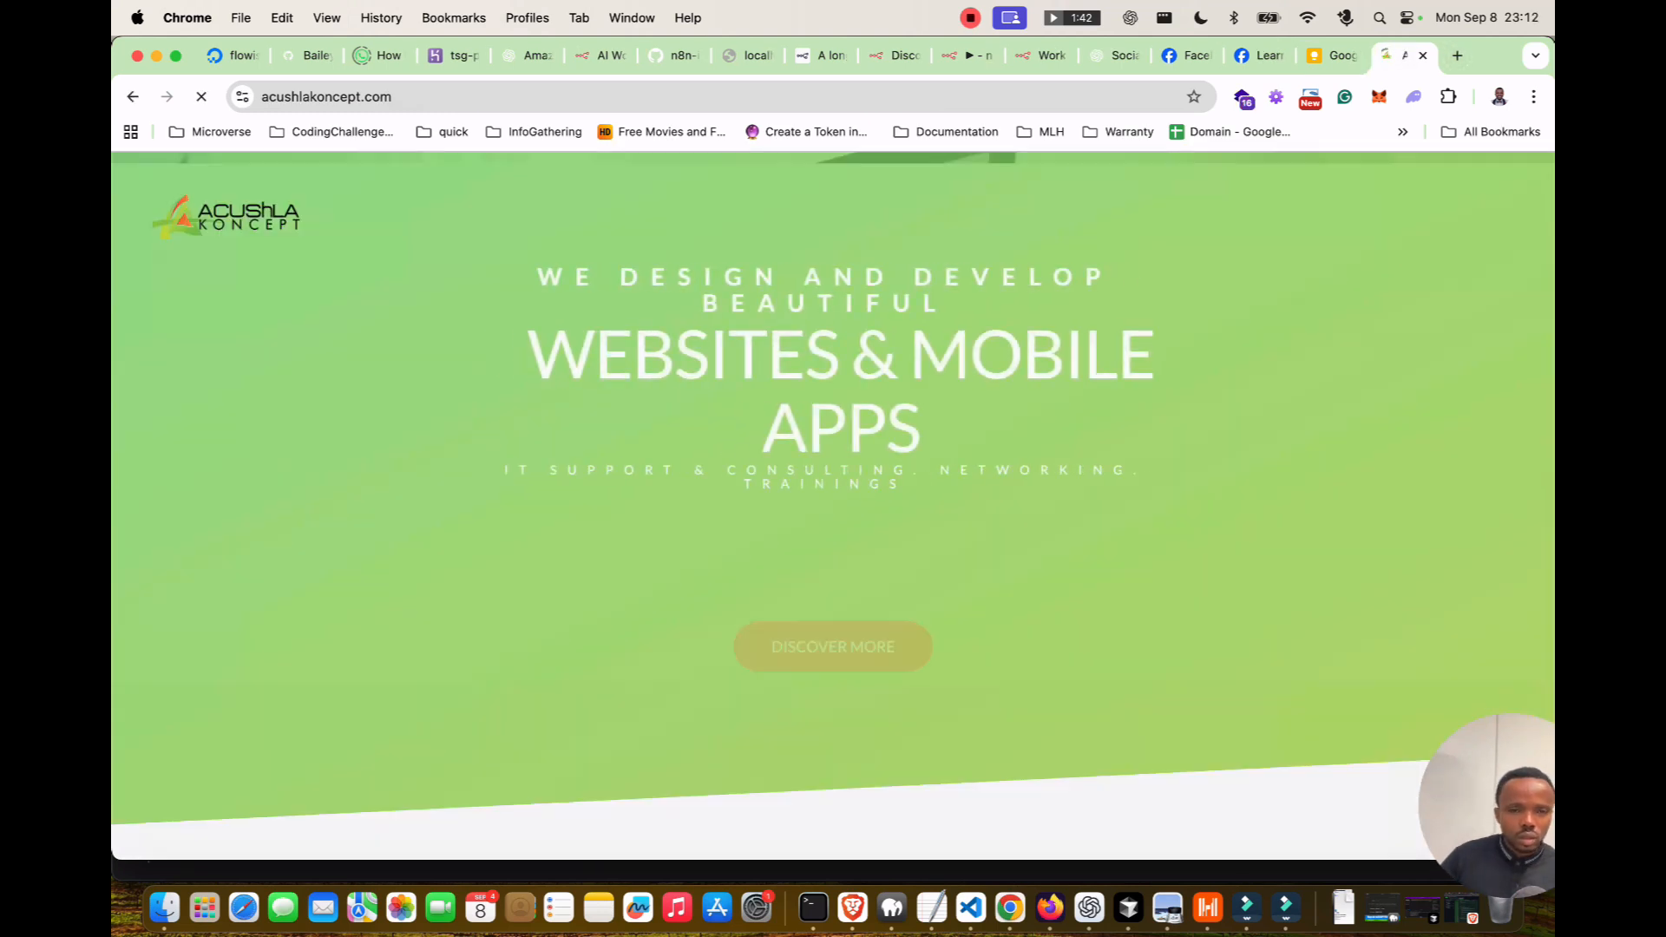
{"action": "scroll", "coordinate": [833, 503], "scroll_direction": "down", "scroll_amount": 5}
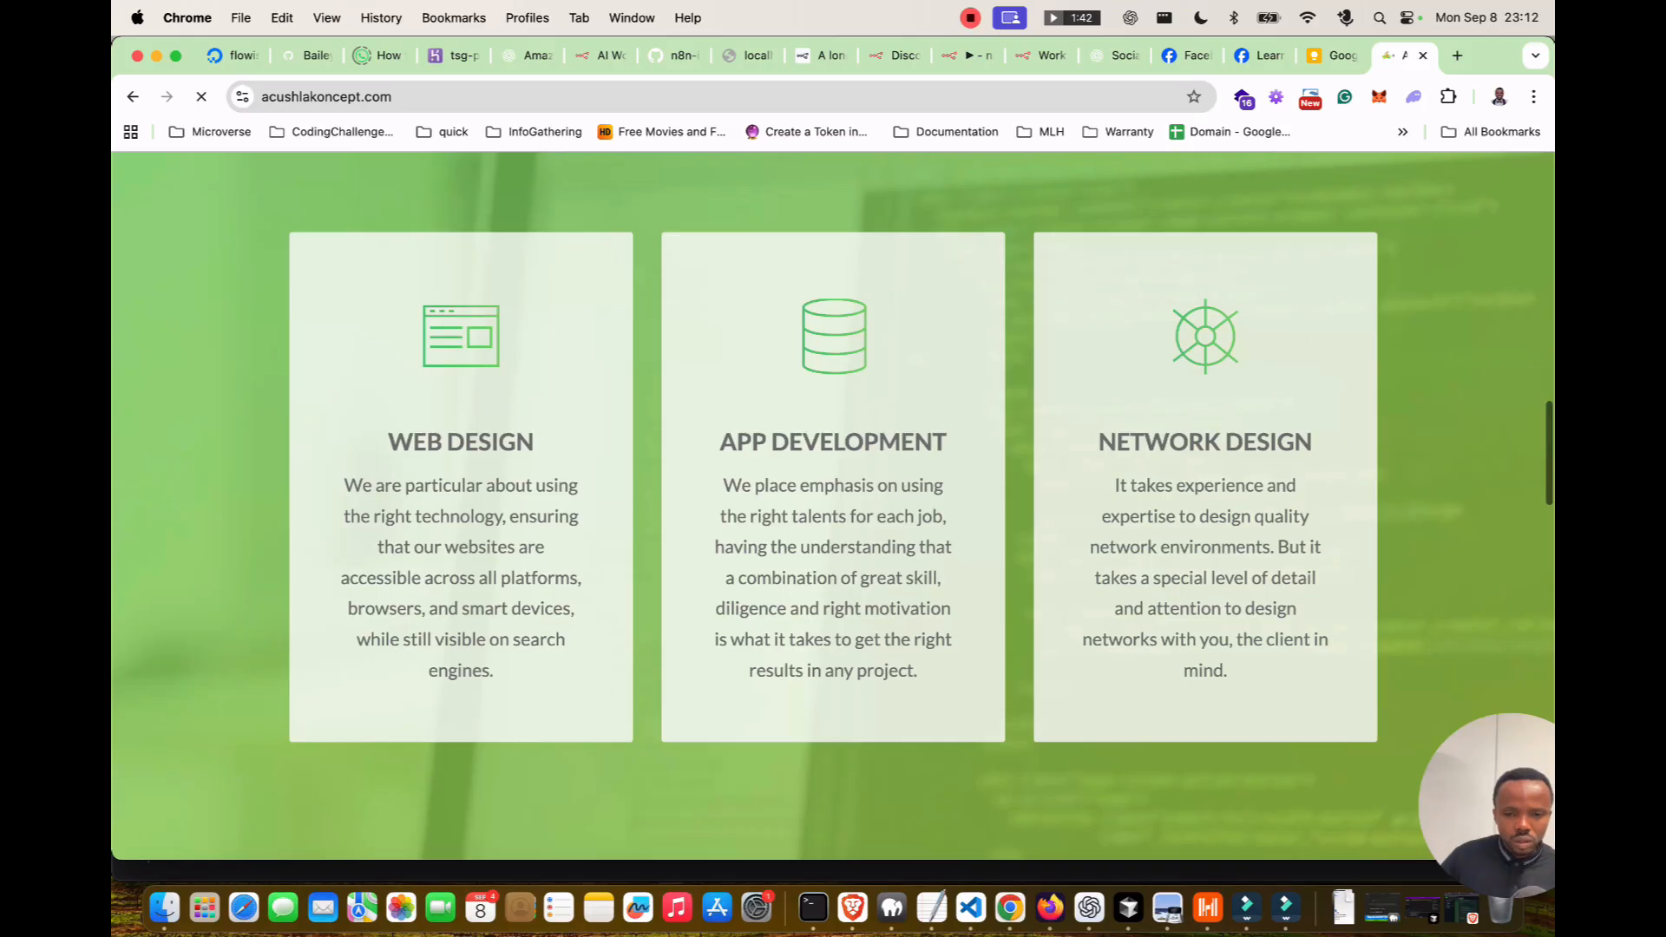
{"action": "scroll", "coordinate": [833, 503], "scroll_direction": "down", "scroll_amount": 10}
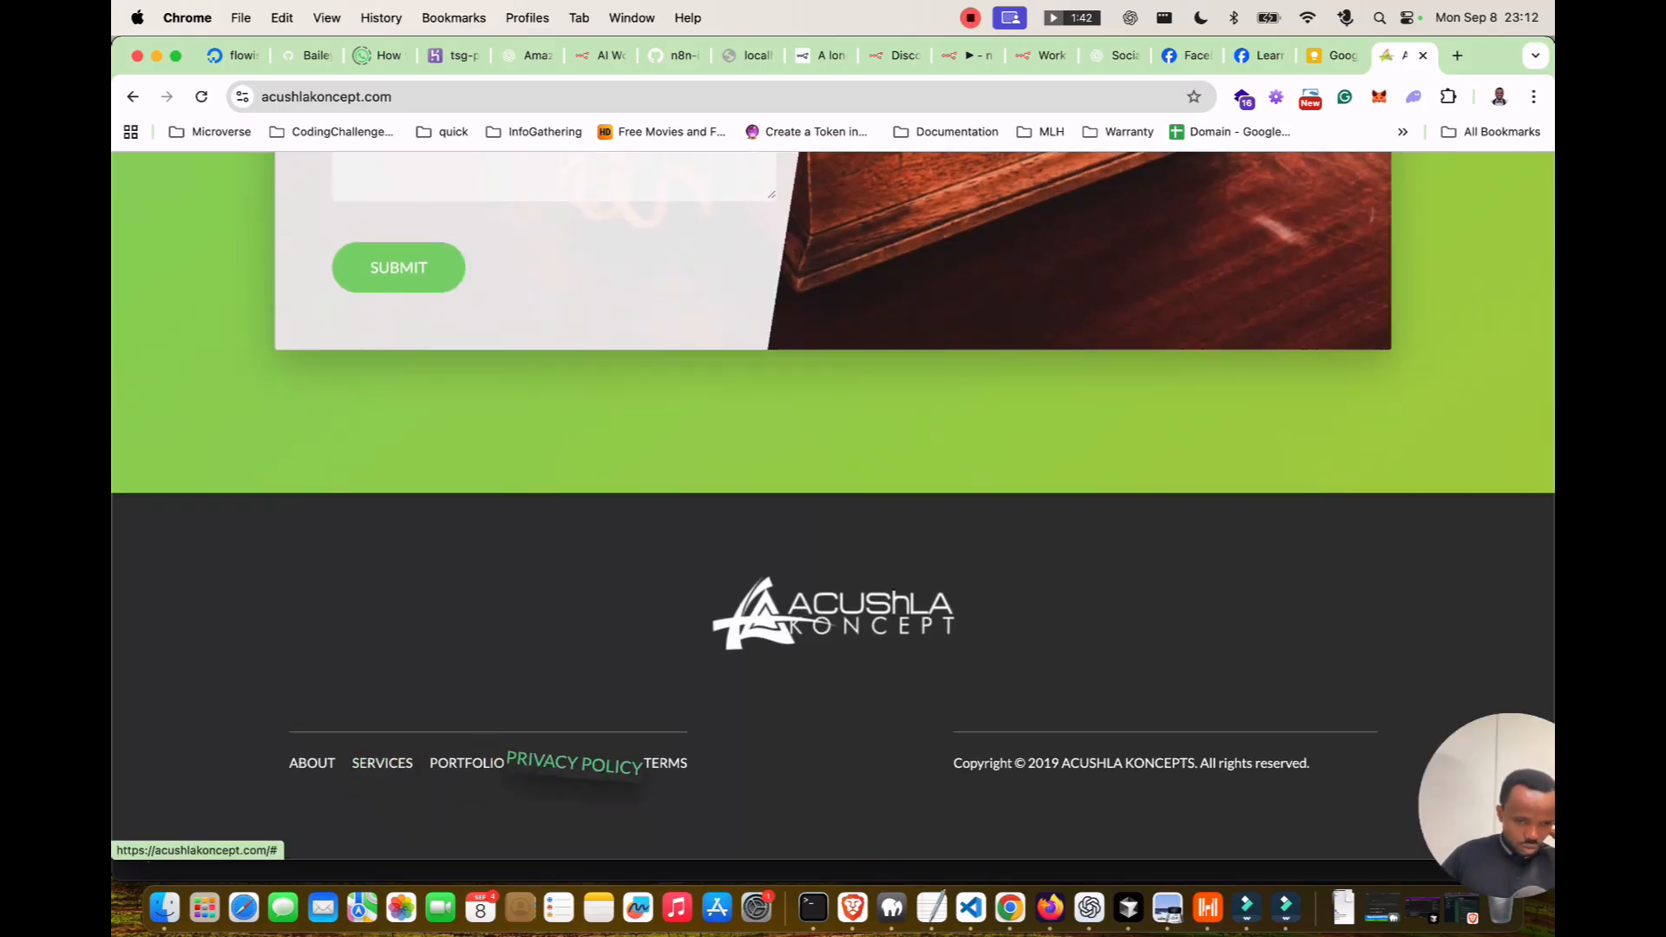
{"action": "left_click", "coordinate": [573, 764]}
{"action": "scroll", "coordinate": [573, 763], "scroll_direction": "down", "scroll_amount": 10}
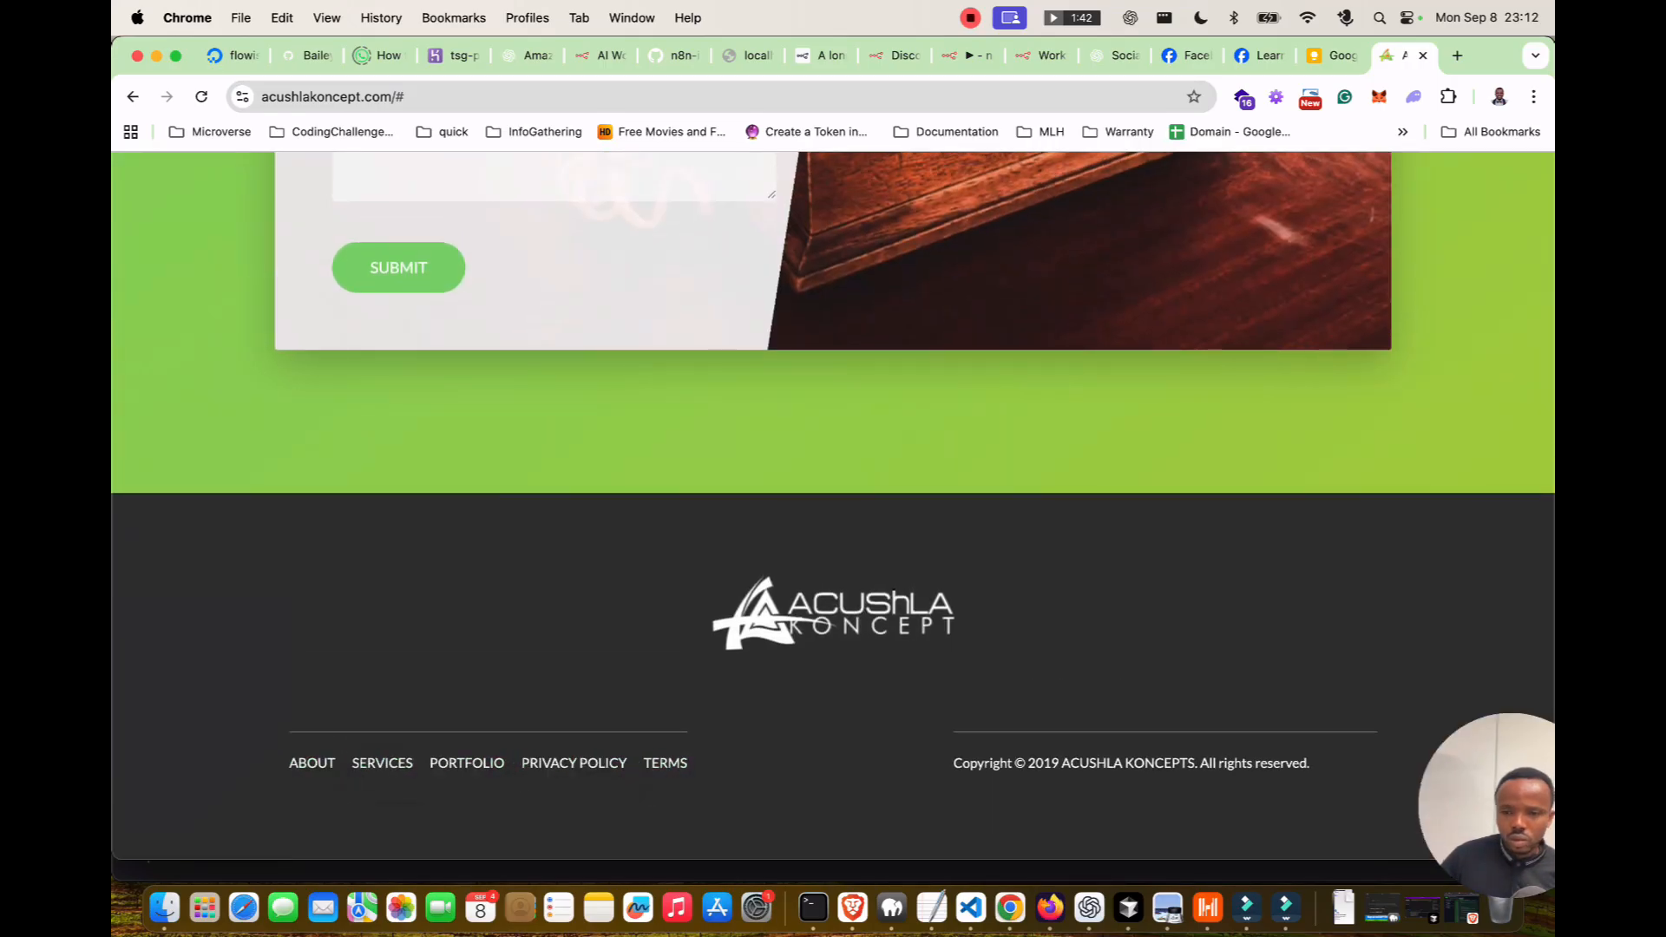
{"action": "left_click", "coordinate": [1422, 55]}
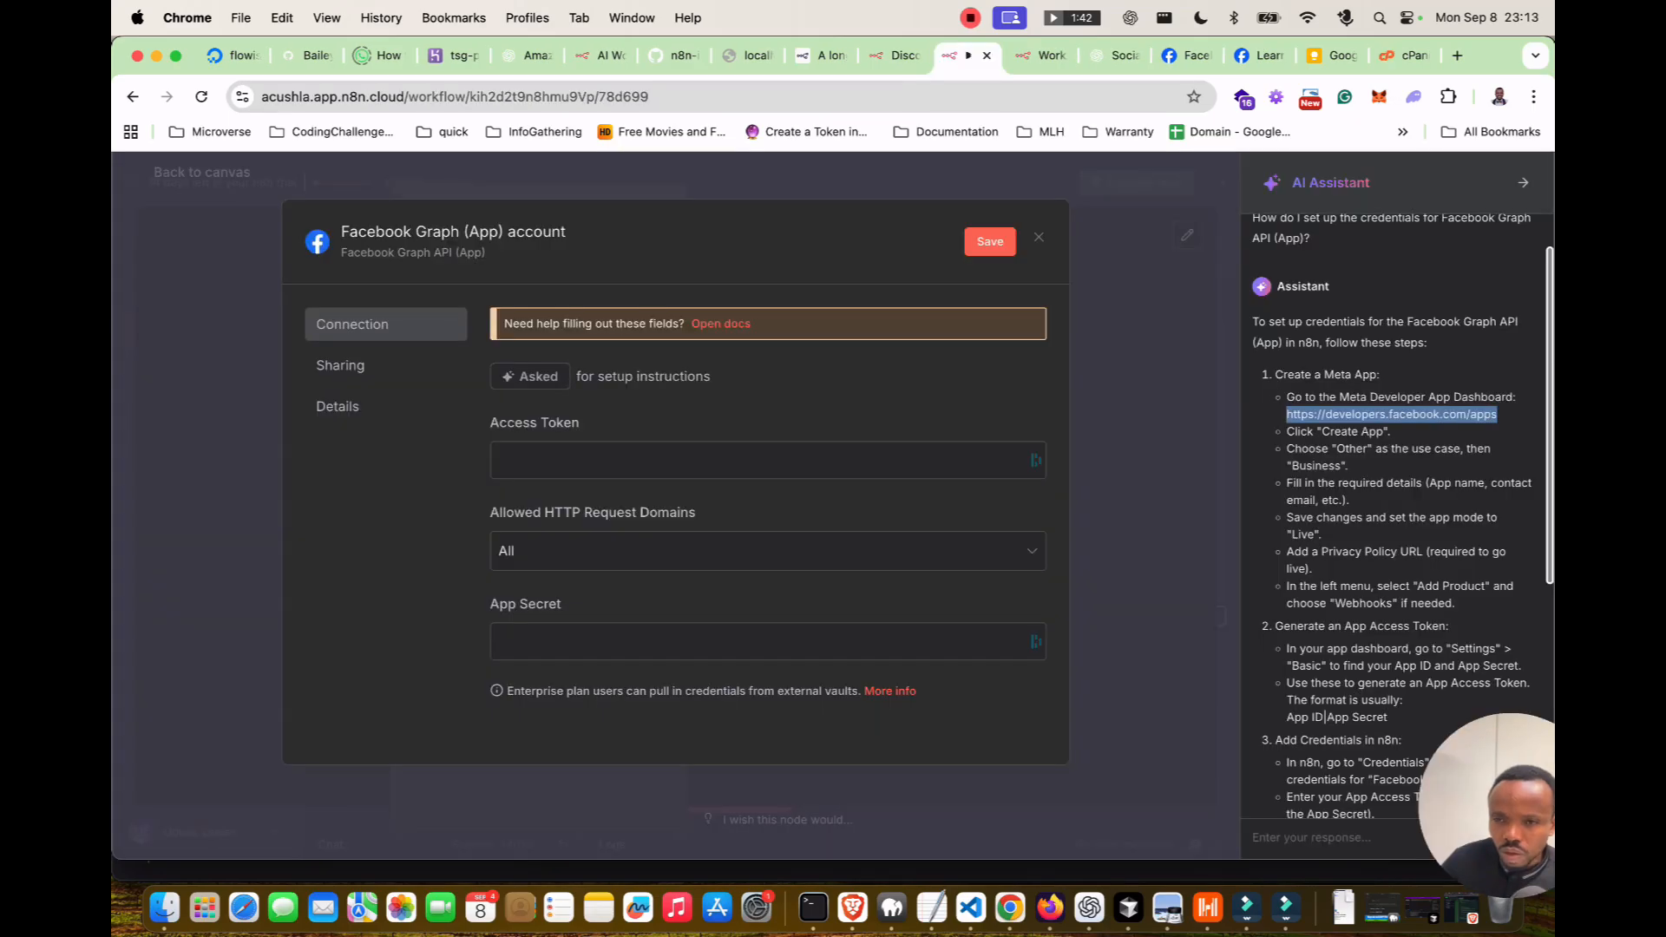
Bring up LearnAI's available products and compare them with n8n's credential instructions.
{"action": "left_click", "coordinate": [1260, 56]}
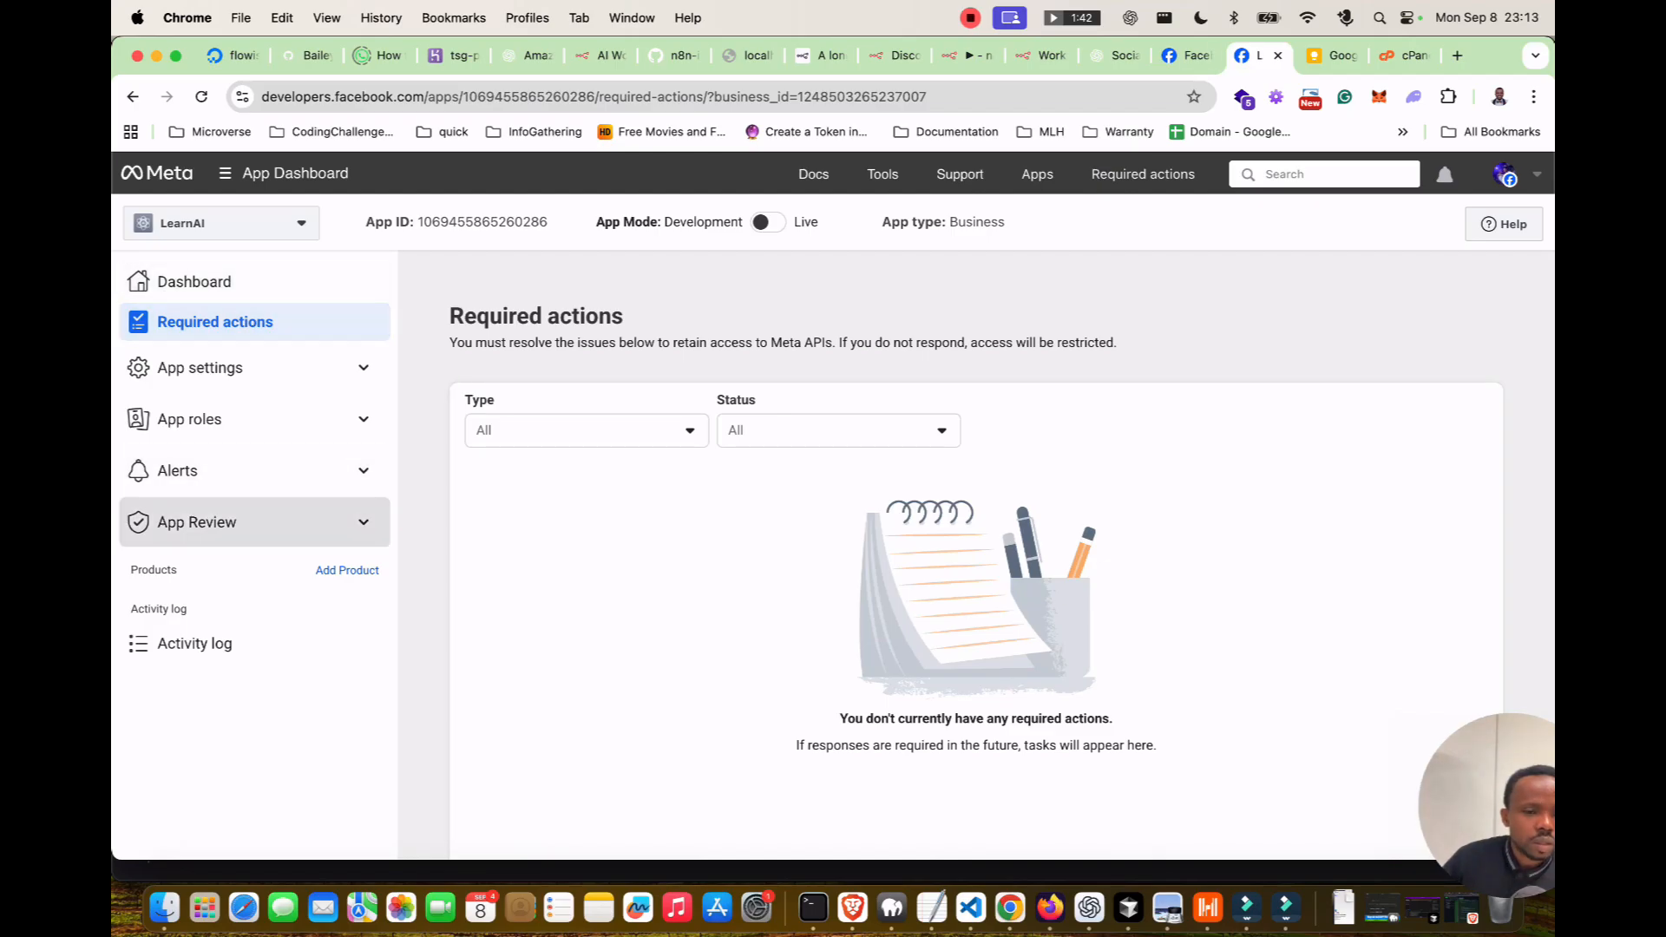
{"action": "left_click", "coordinate": [347, 570]}
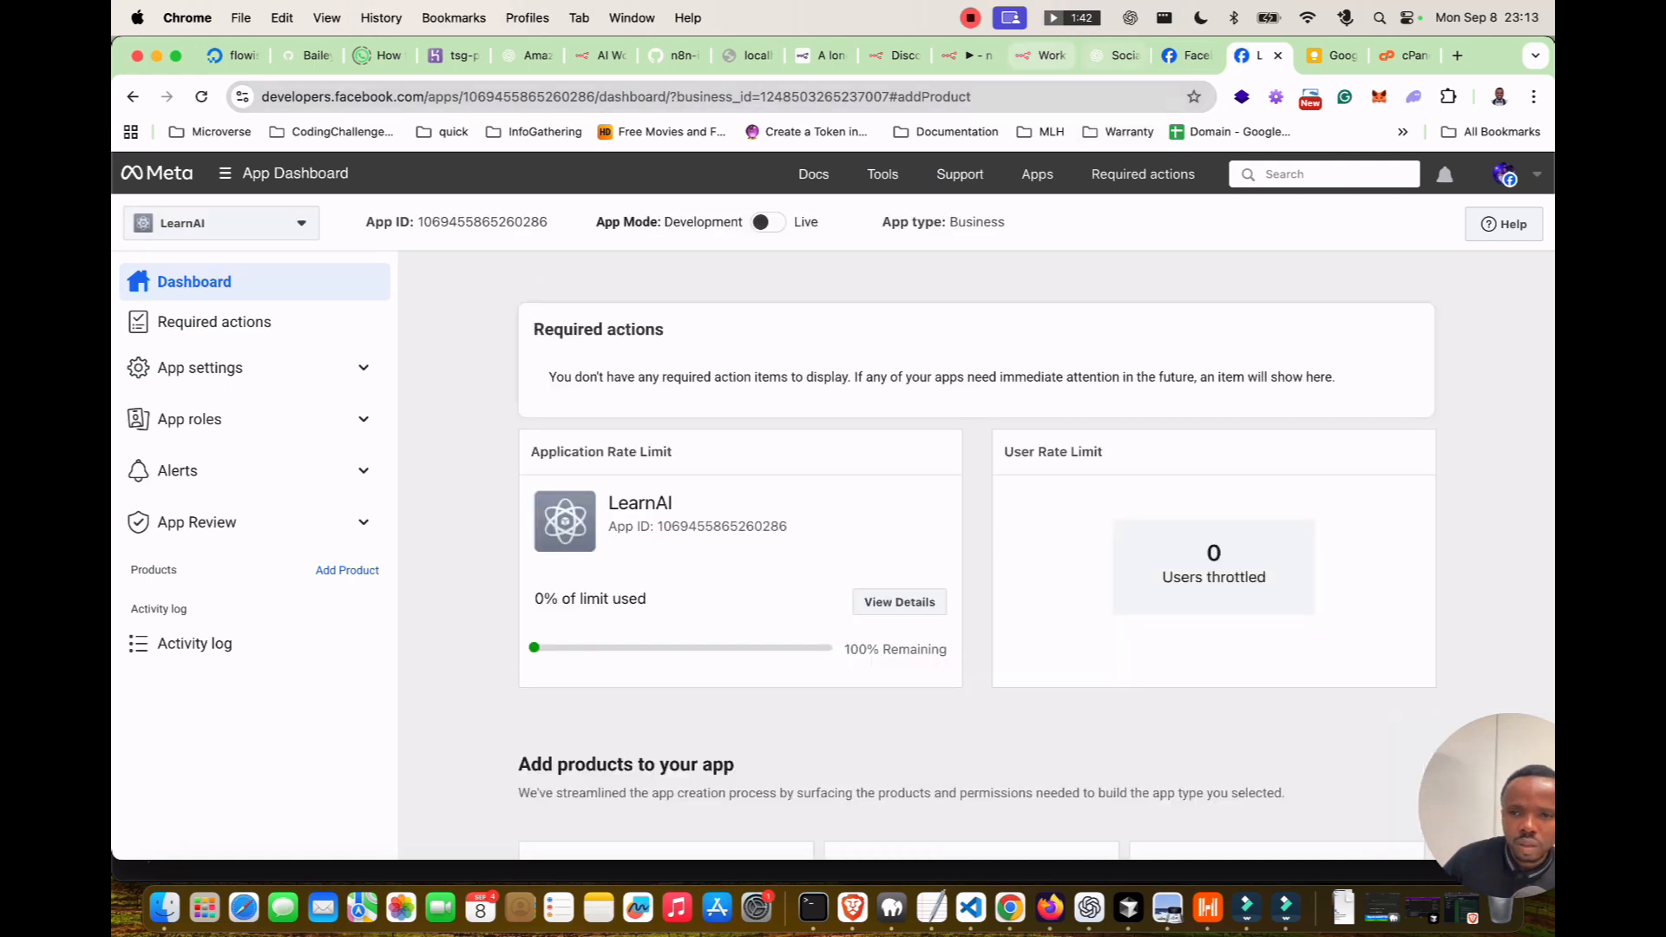
{"action": "left_click", "coordinate": [968, 55]}
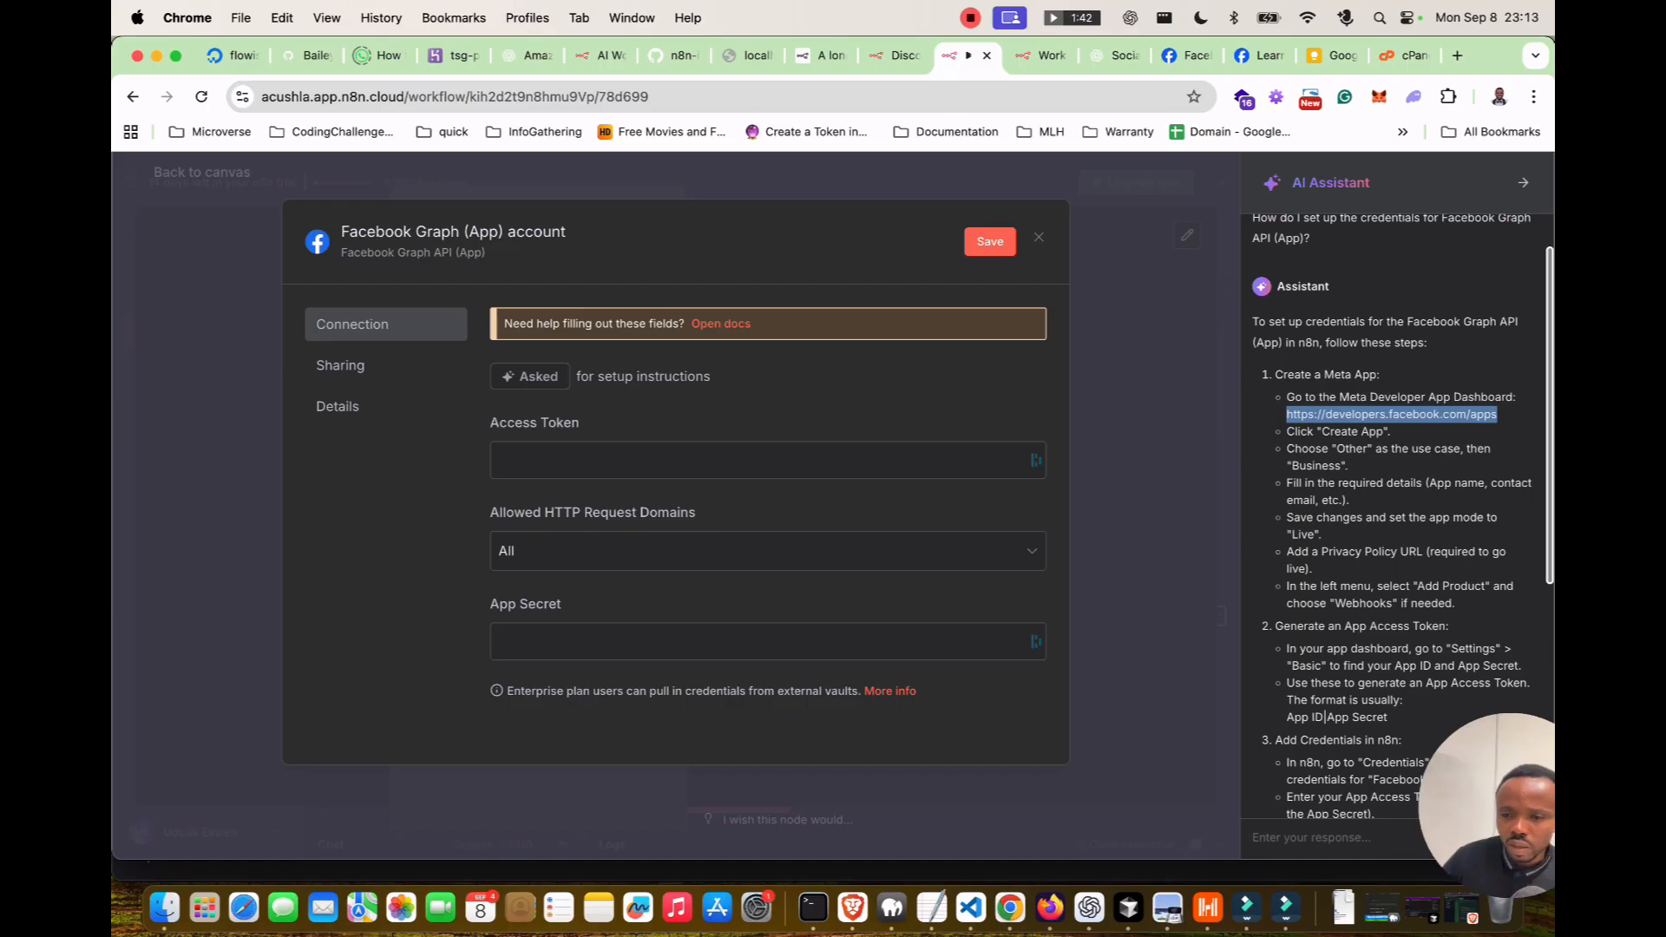
{"action": "scroll", "coordinate": [1394, 516], "scroll_direction": "down", "scroll_amount": 1}
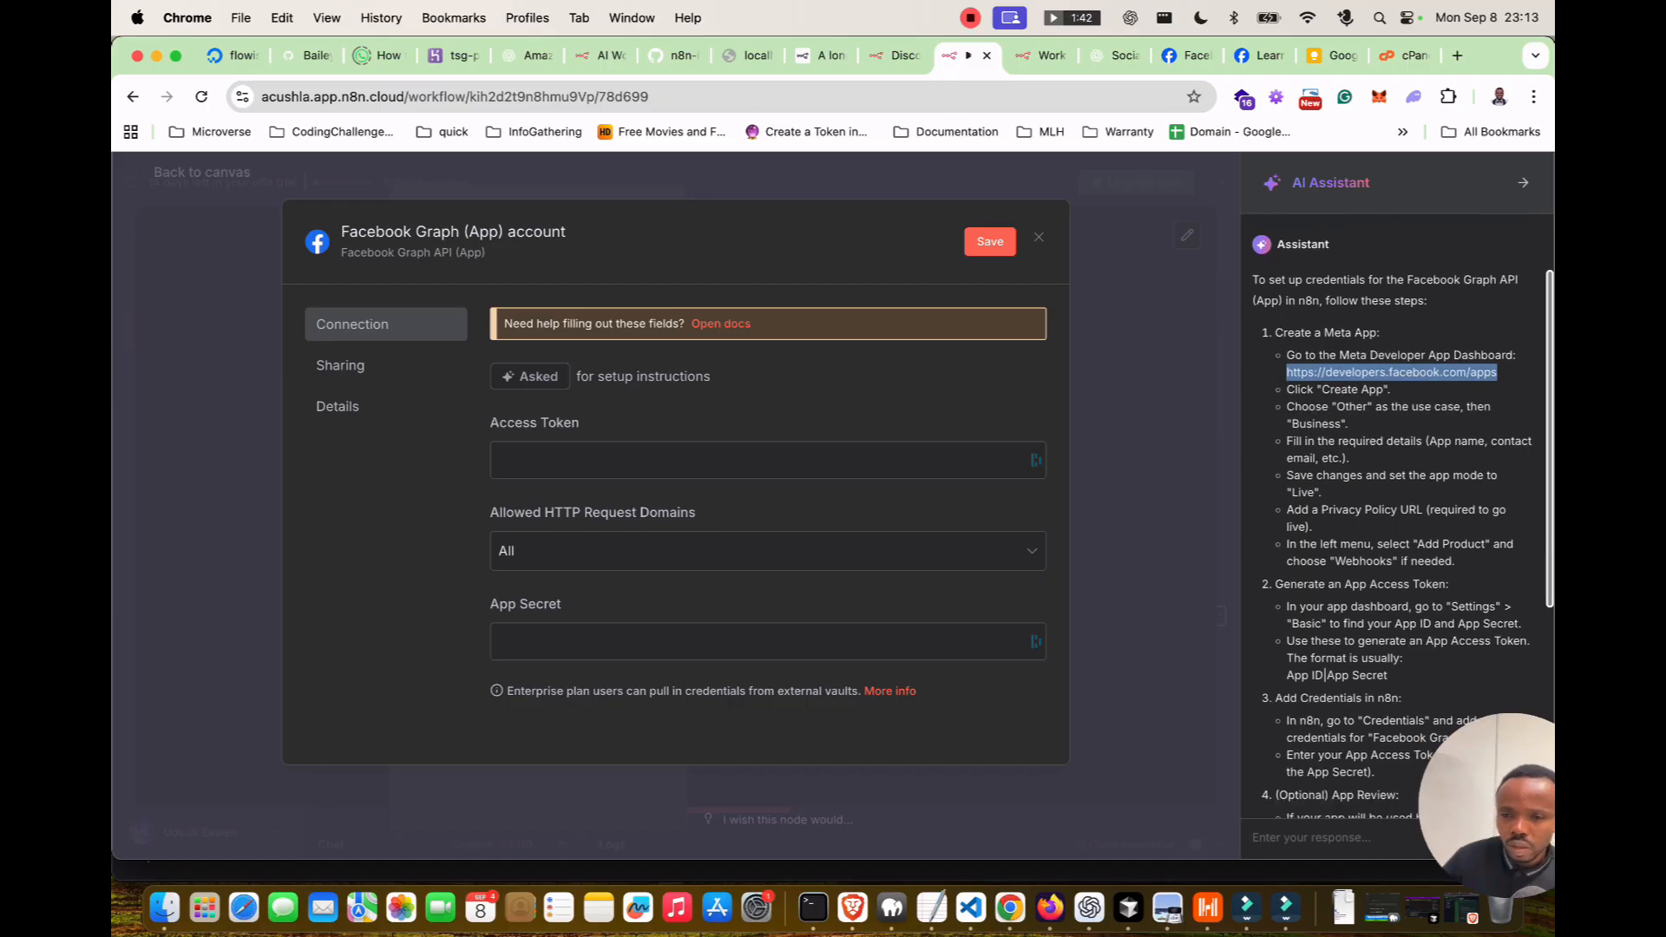
Scroll to Webhooks among LearnAI's products and start its setup, rechecking n8n's instructions.
{"action": "left_click", "coordinate": [1260, 55]}
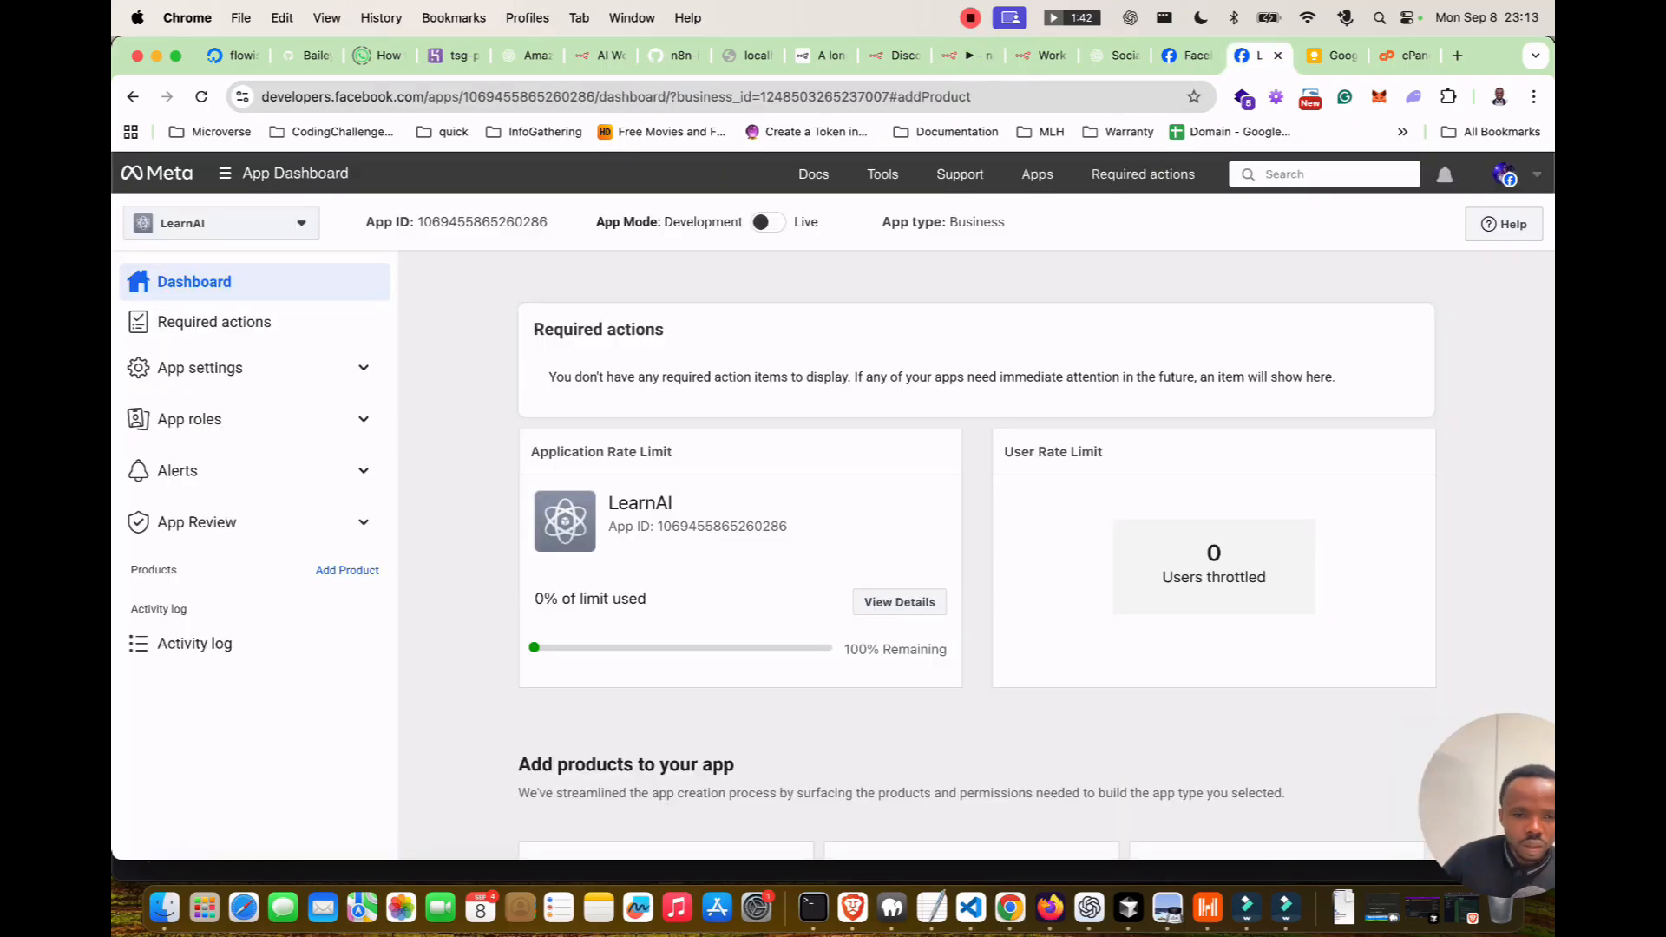
{"action": "scroll", "coordinate": [976, 556], "scroll_direction": "down", "scroll_amount": 3}
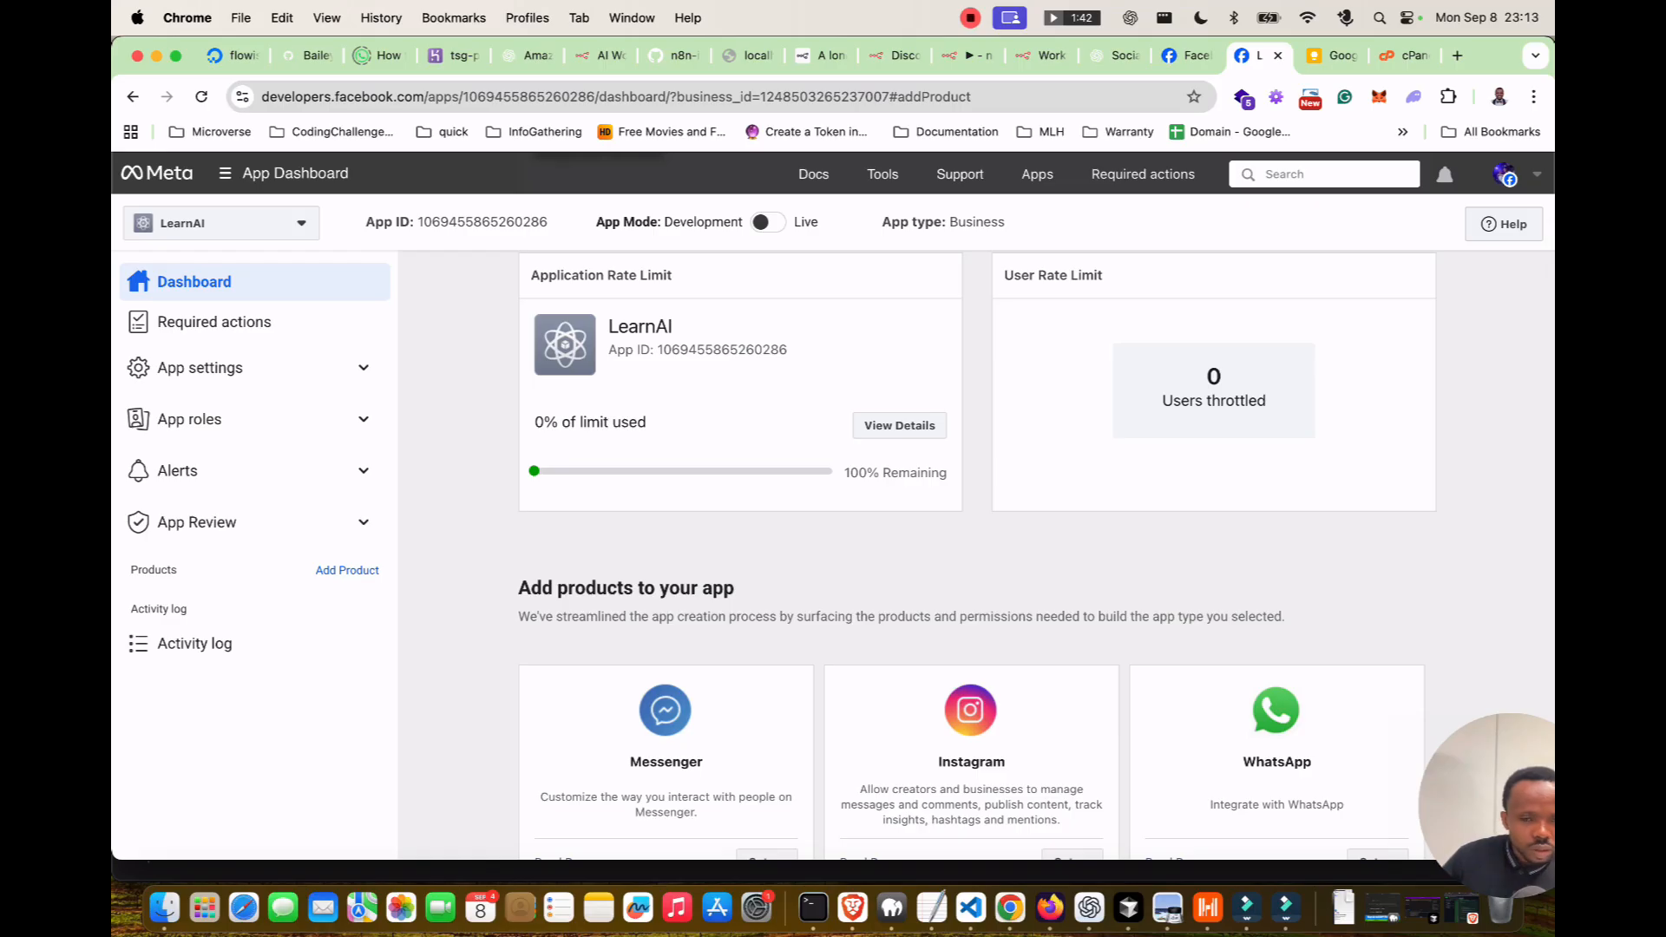
{"action": "scroll", "coordinate": [976, 556], "scroll_direction": "down", "scroll_amount": 3}
{"action": "scroll", "coordinate": [666, 572], "scroll_direction": "down", "scroll_amount": 4}
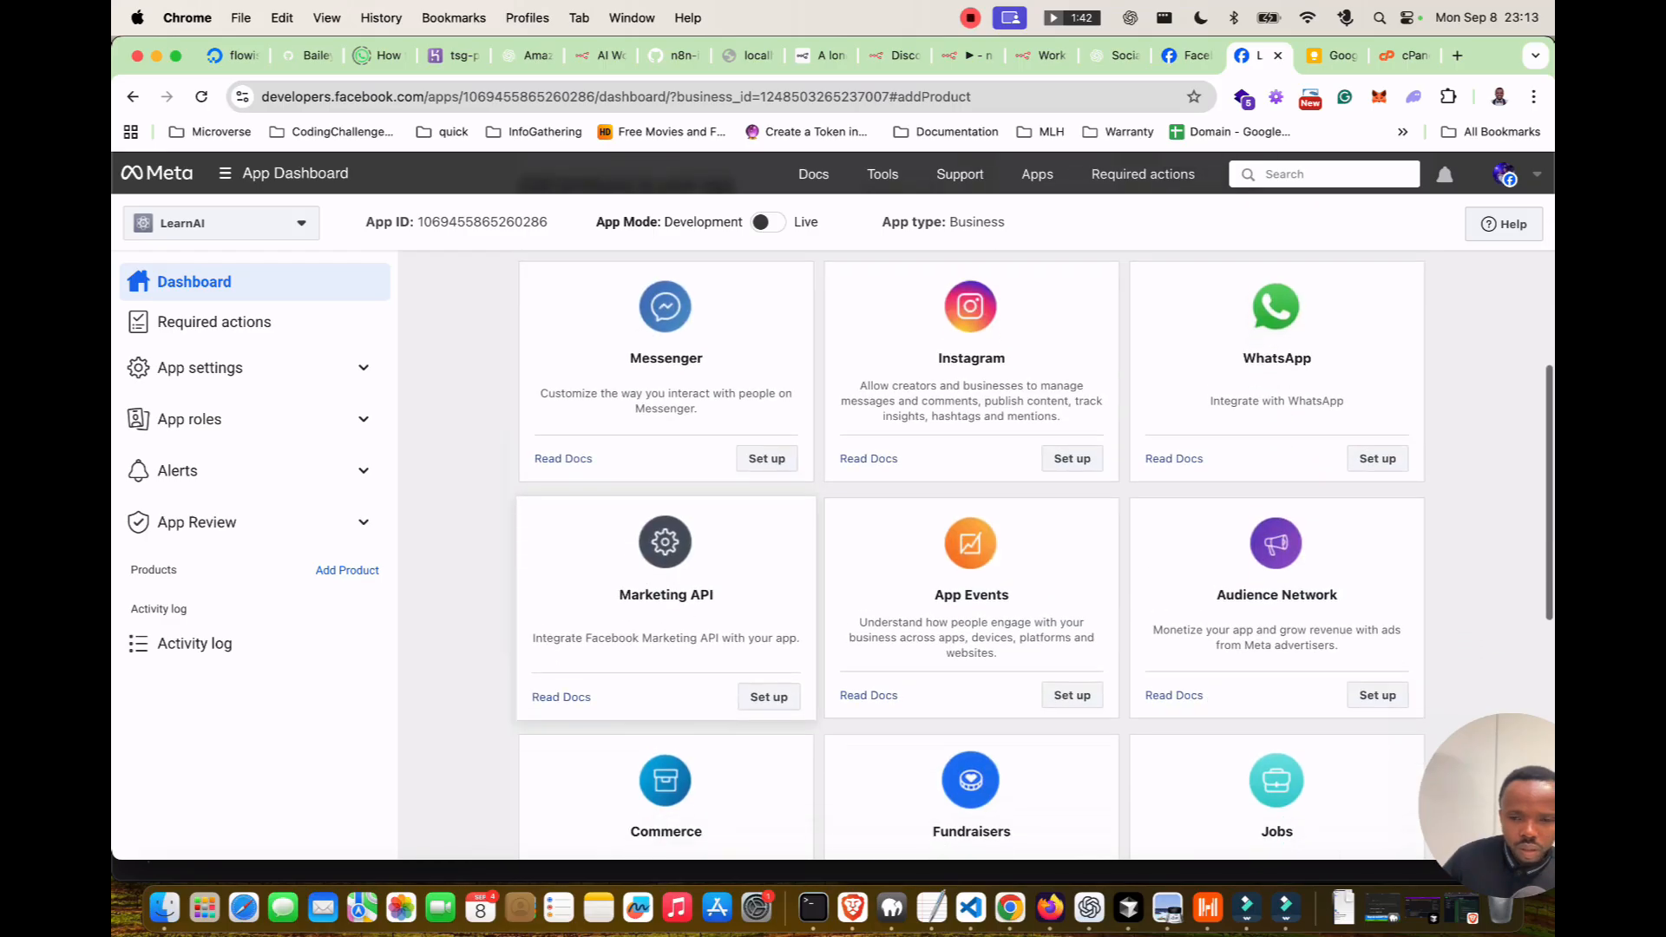
{"action": "scroll", "coordinate": [665, 608], "scroll_direction": "down", "scroll_amount": 10}
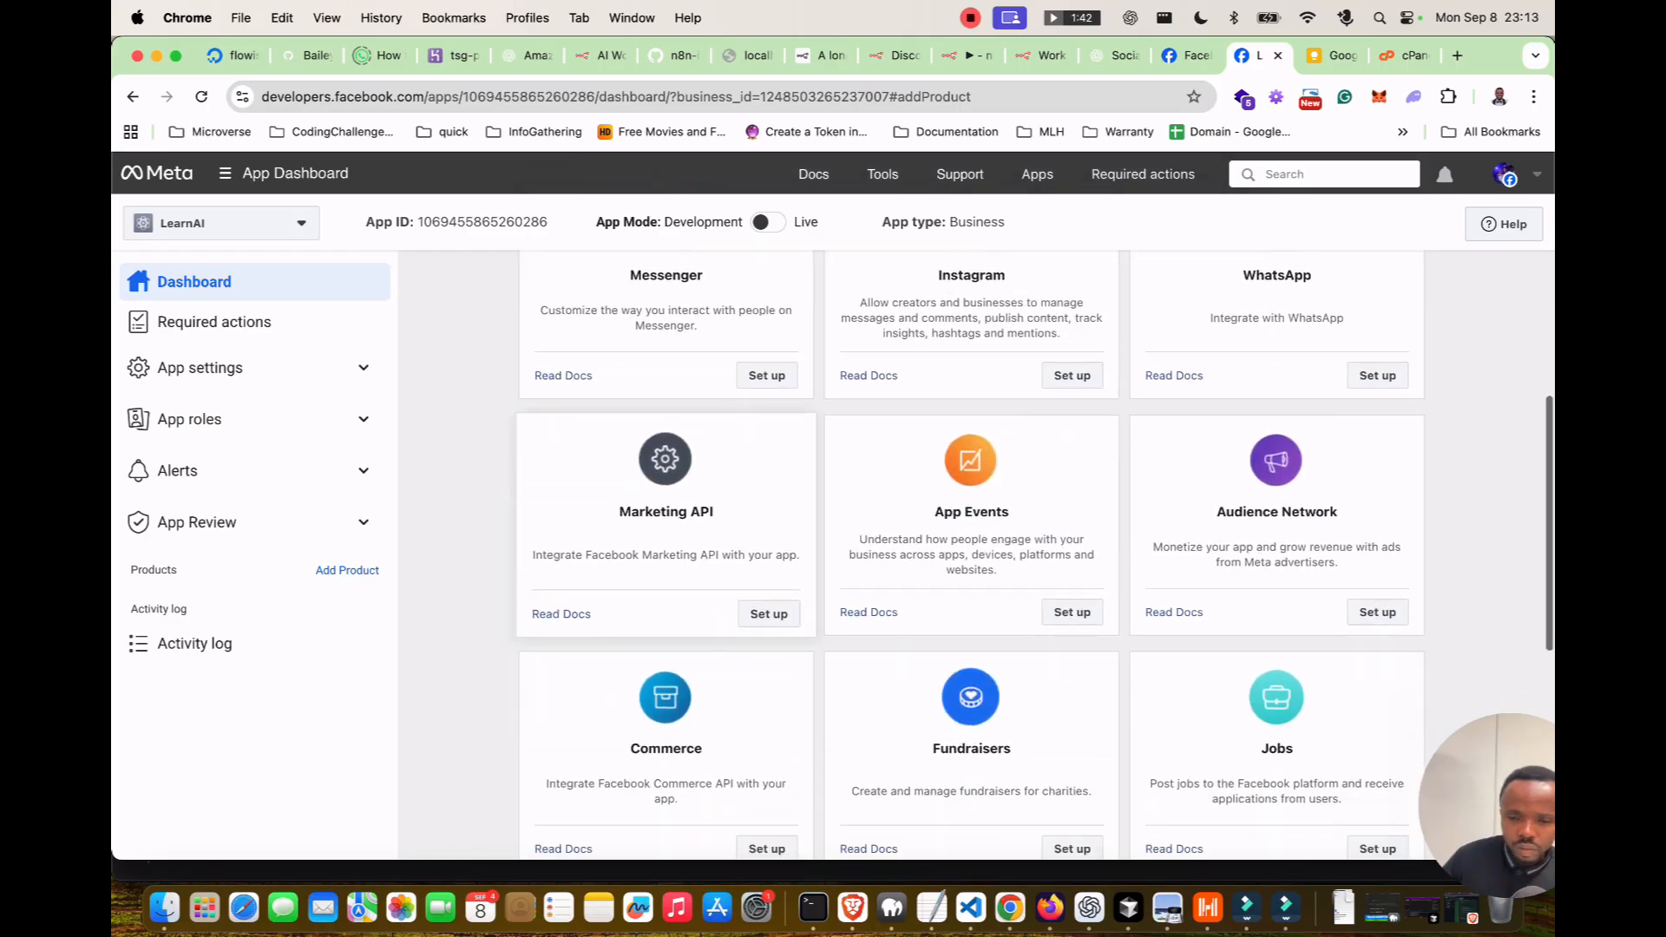
{"action": "scroll", "coordinate": [665, 555], "scroll_direction": "down", "scroll_amount": 1}
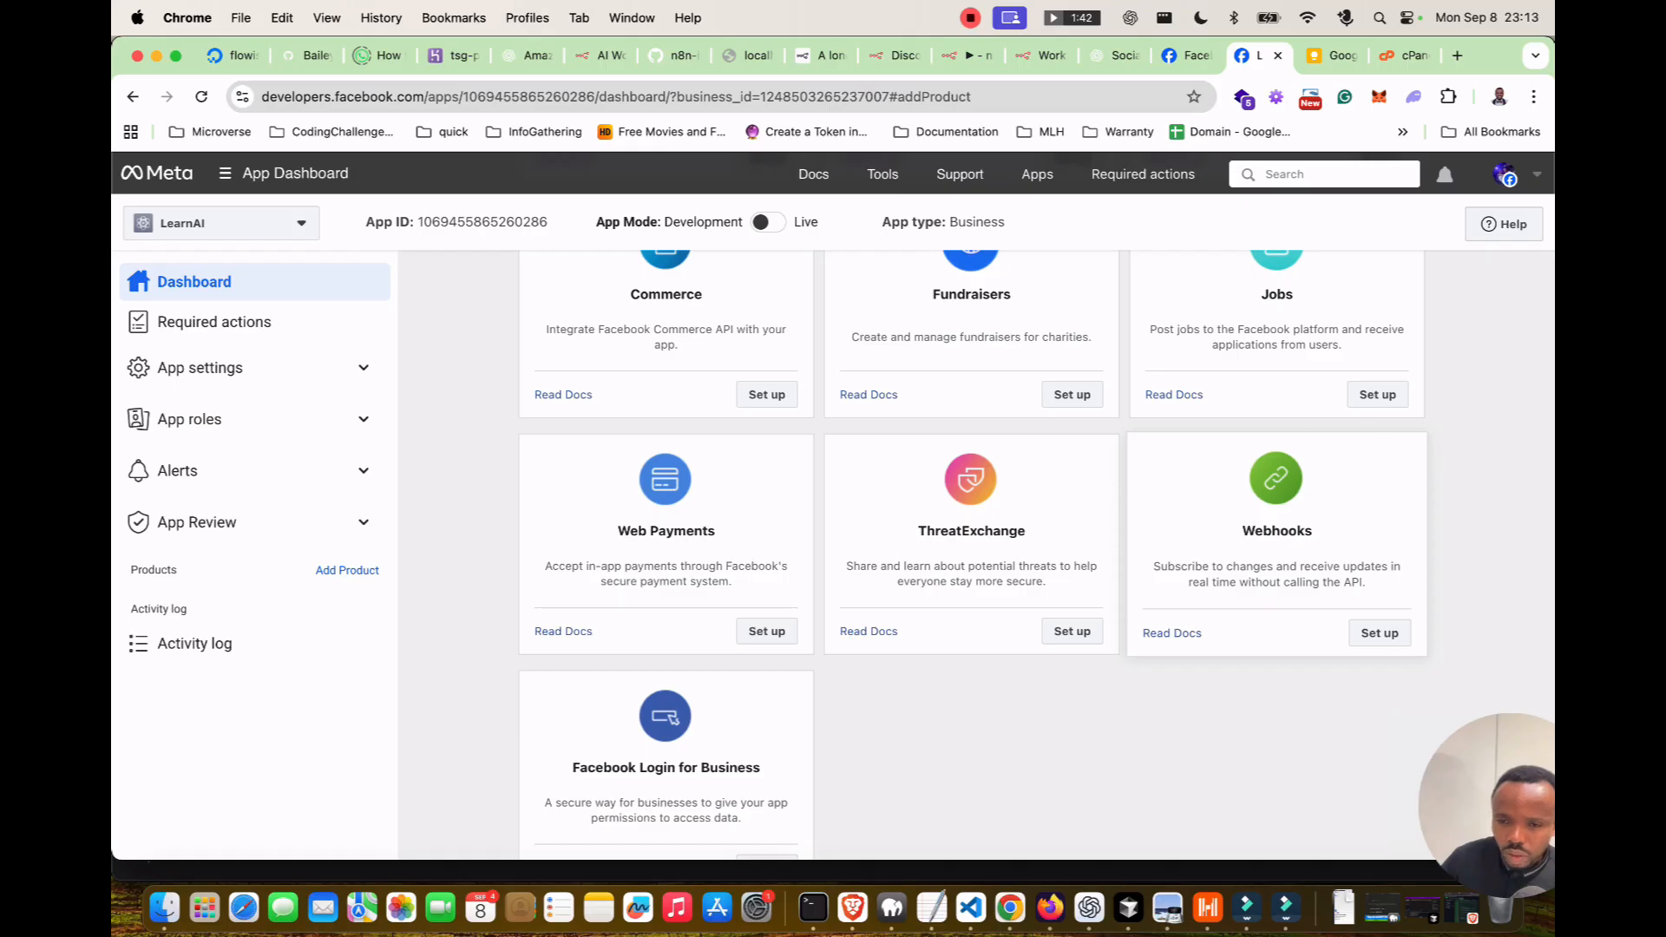
{"action": "left_click", "coordinate": [1379, 633]}
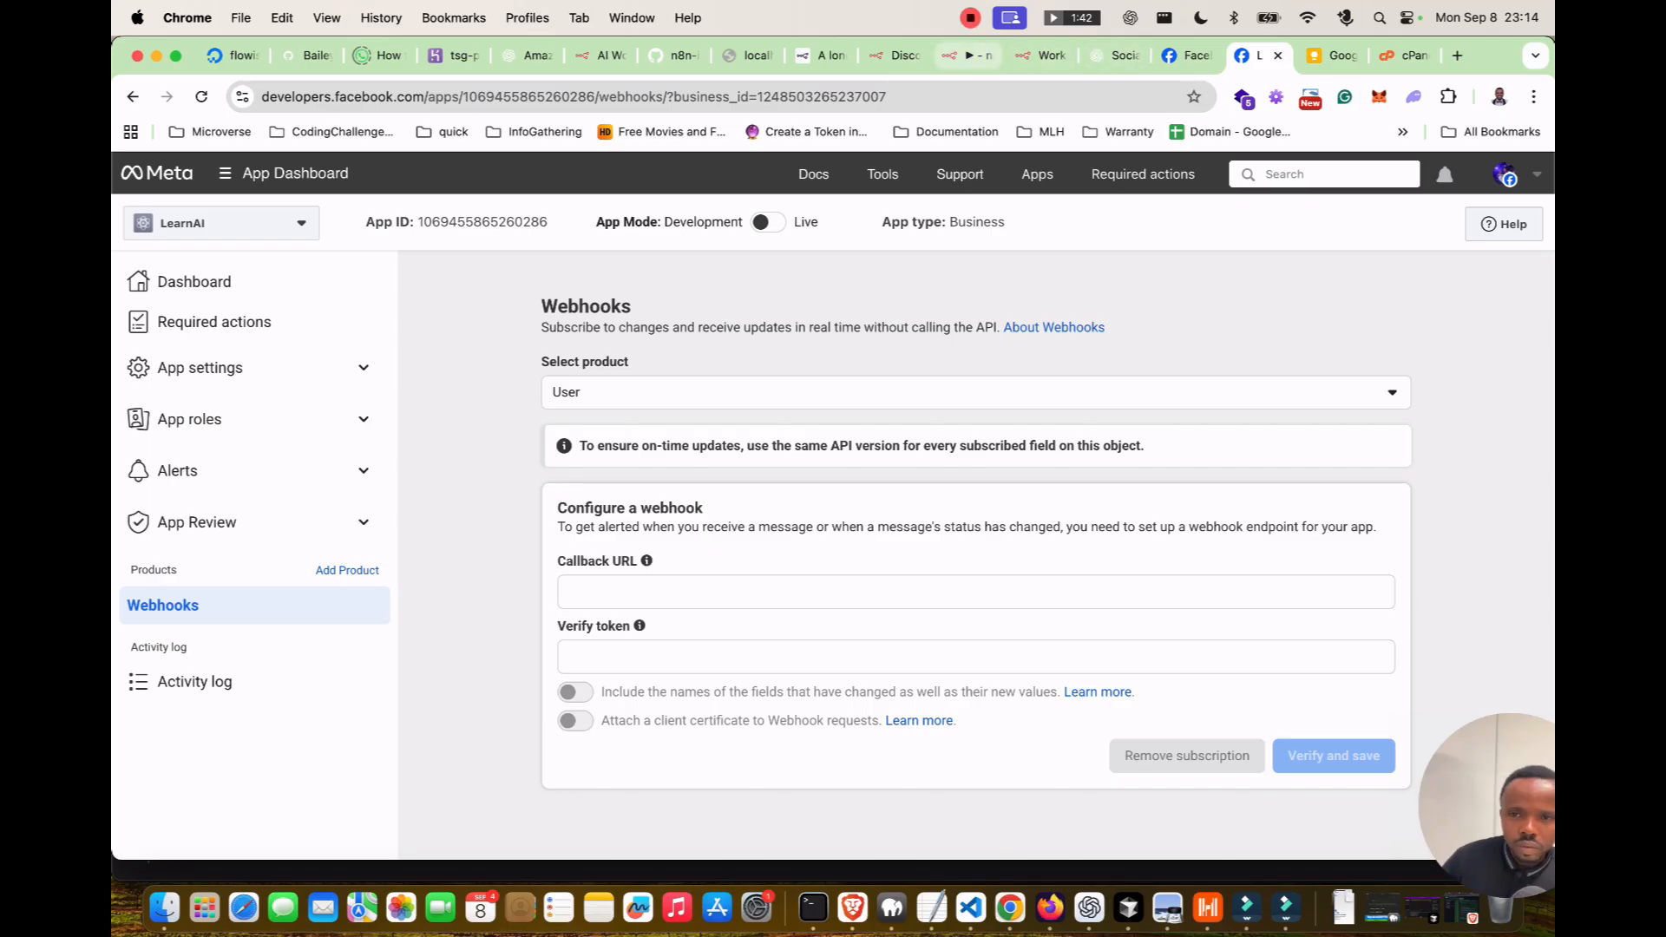
{"action": "left_click", "coordinate": [967, 55]}
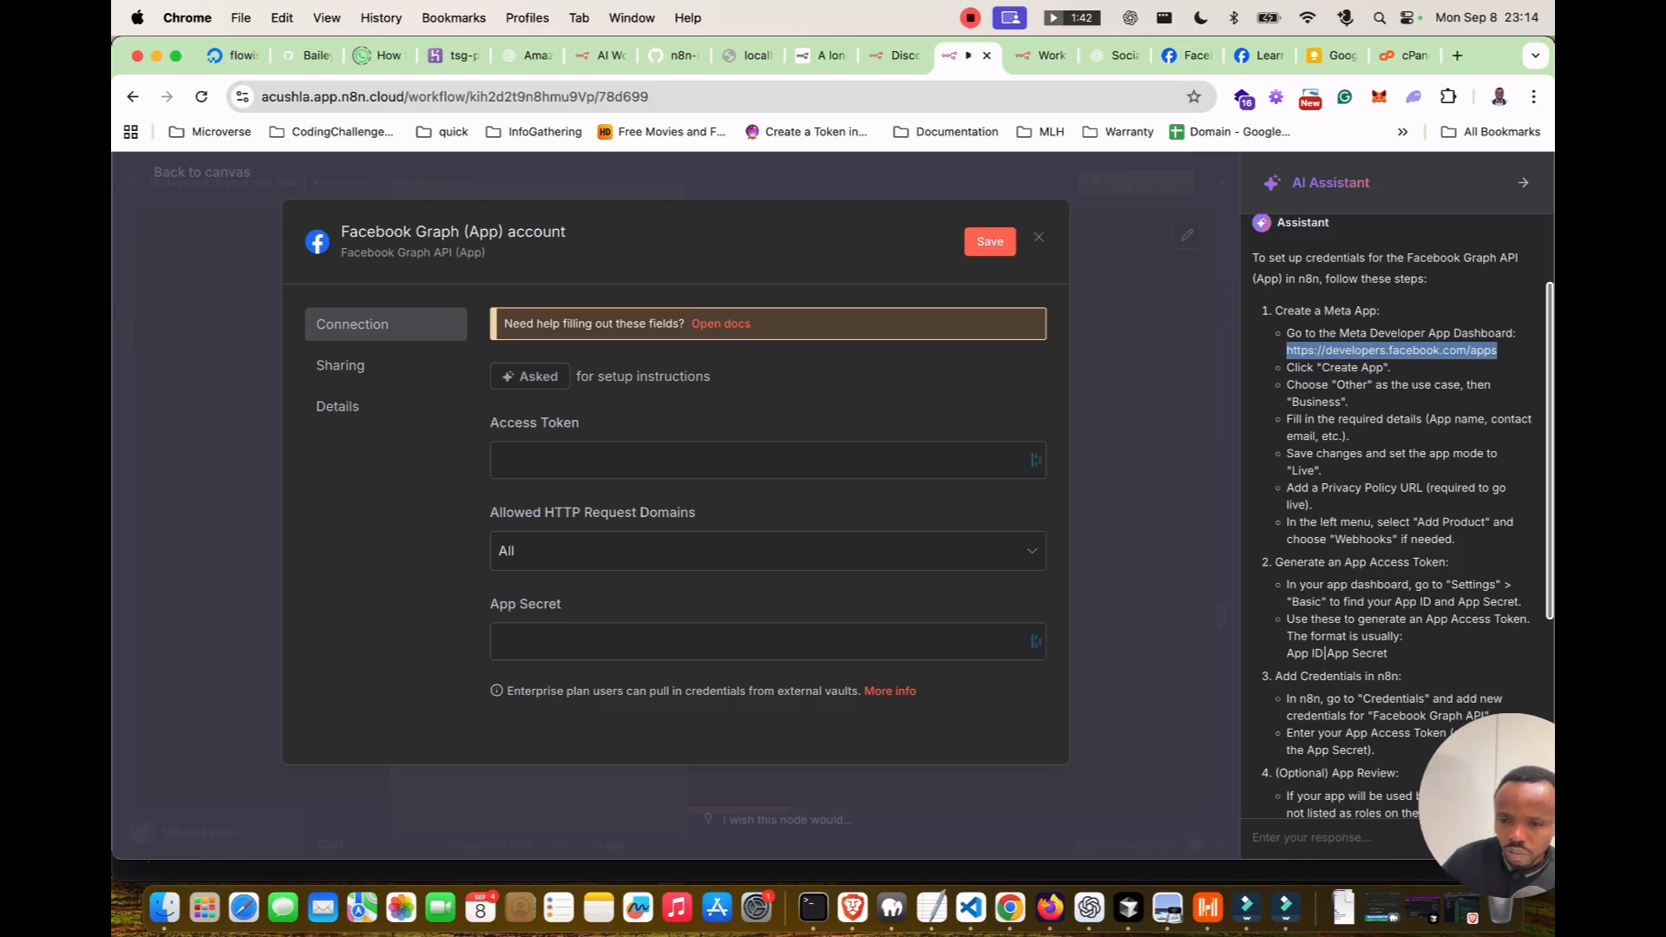
{"action": "scroll", "coordinate": [1394, 521], "scroll_direction": "down", "scroll_amount": 1}
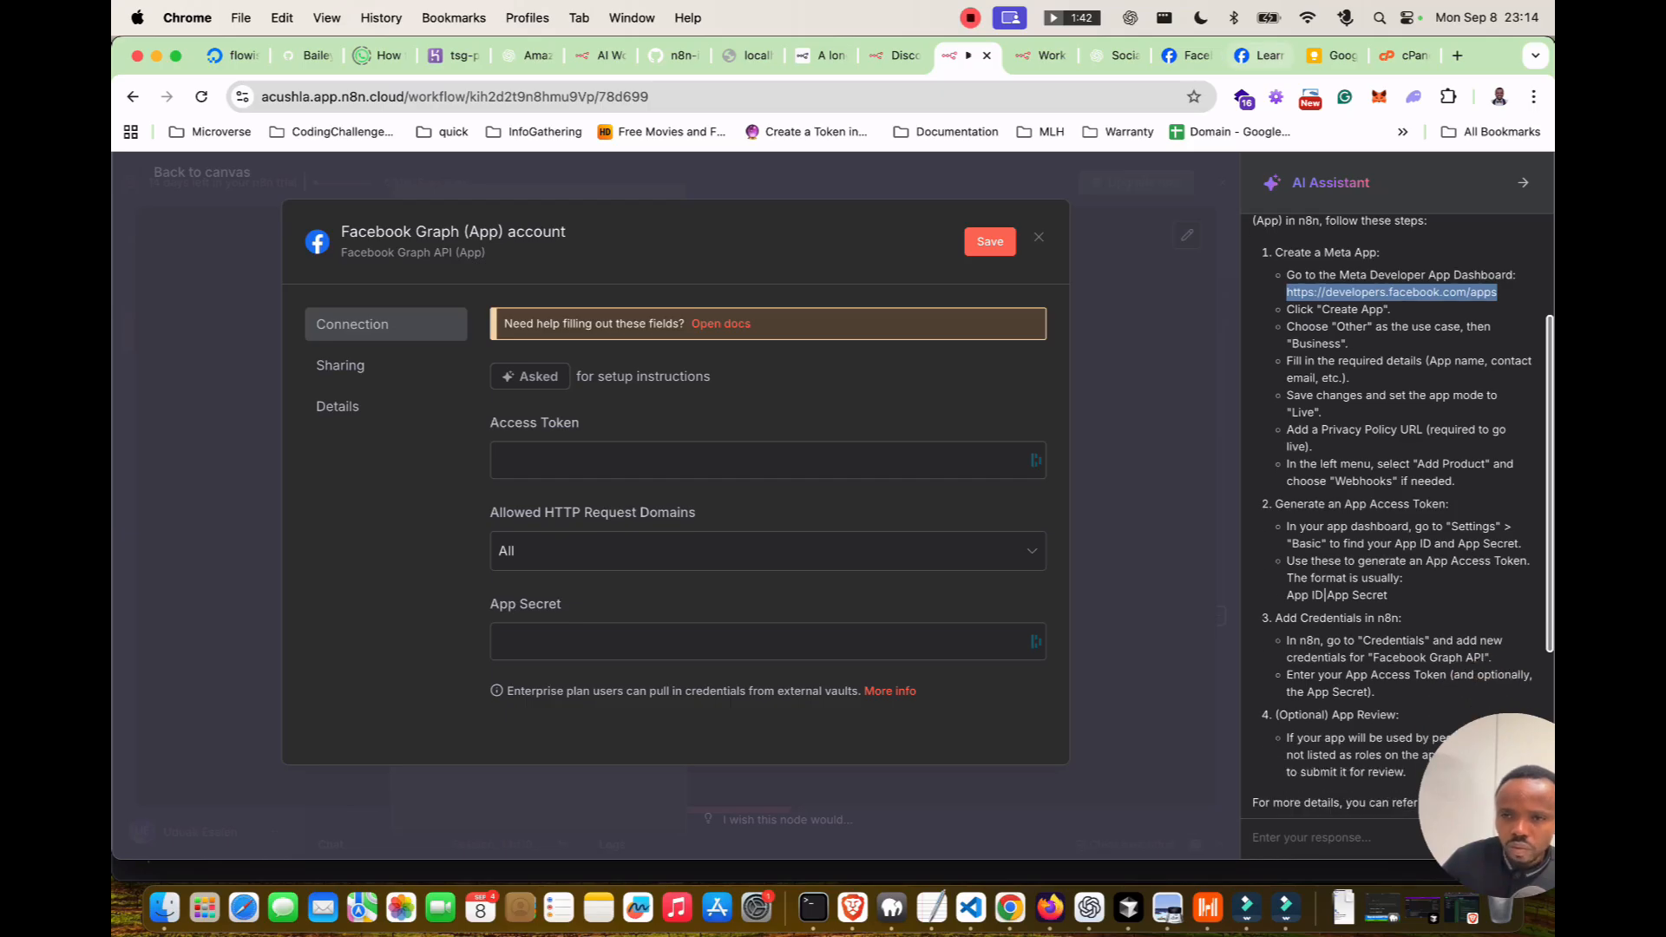
{"action": "left_click", "coordinate": [1259, 56]}
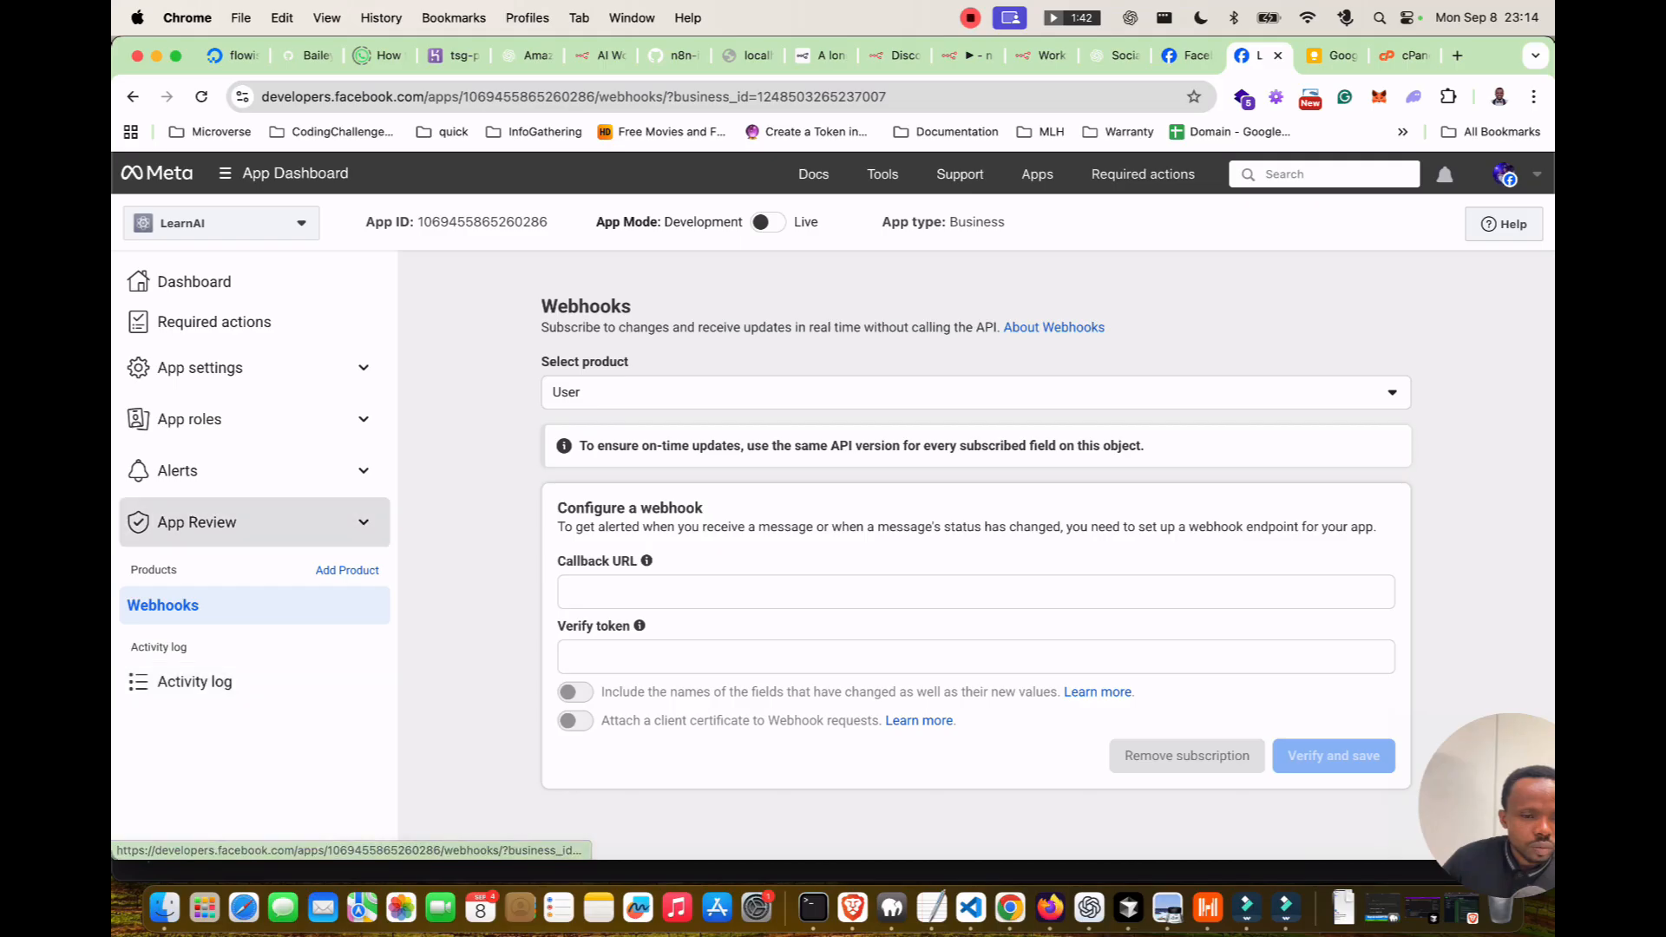
Open LearnAI's Basic settings at the empty Privacy Policy URL field and copy the website address.
{"action": "left_click", "coordinate": [201, 367]}
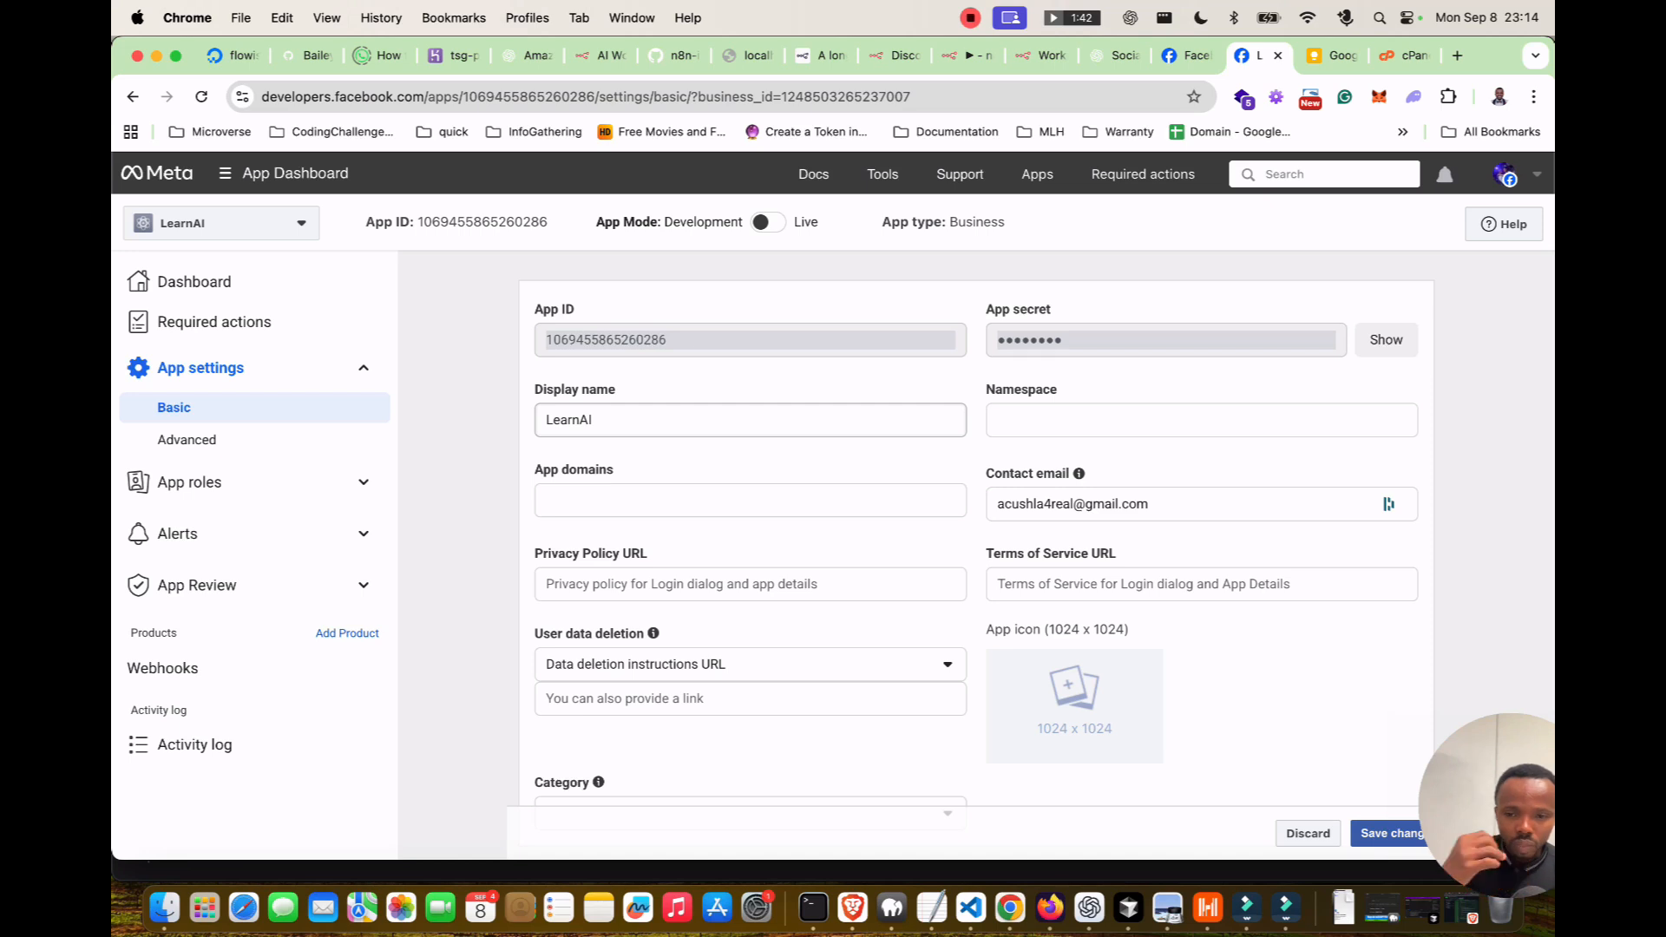
{"action": "left_click", "coordinate": [750, 584]}
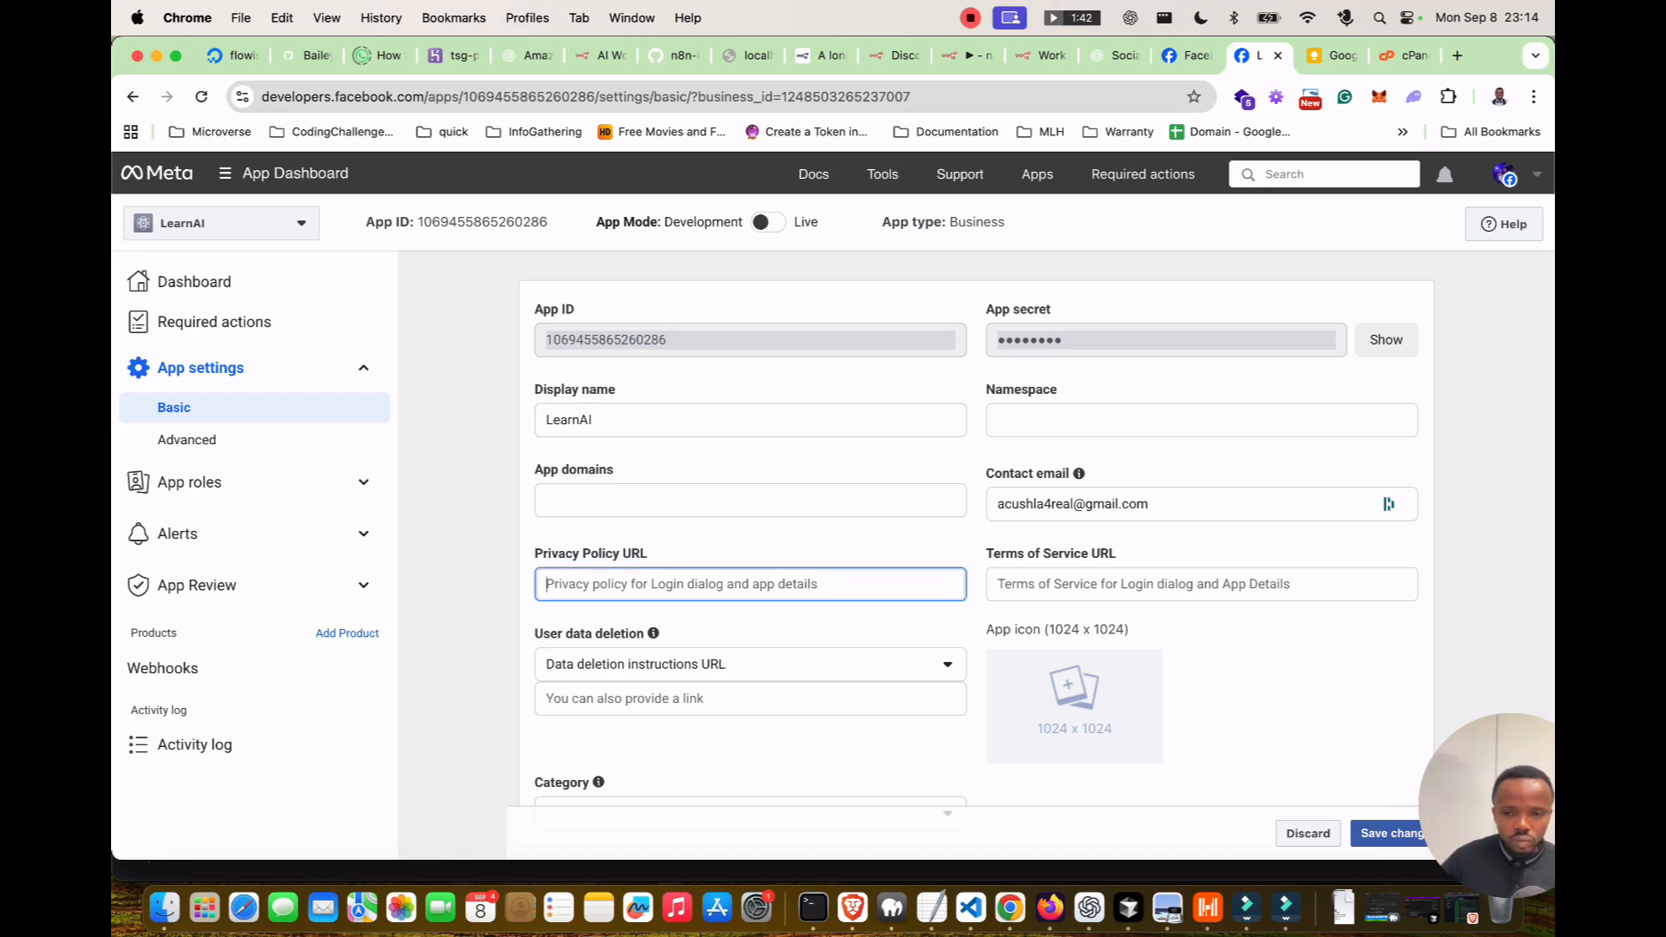
{"action": "left_click", "coordinate": [556, 96]}
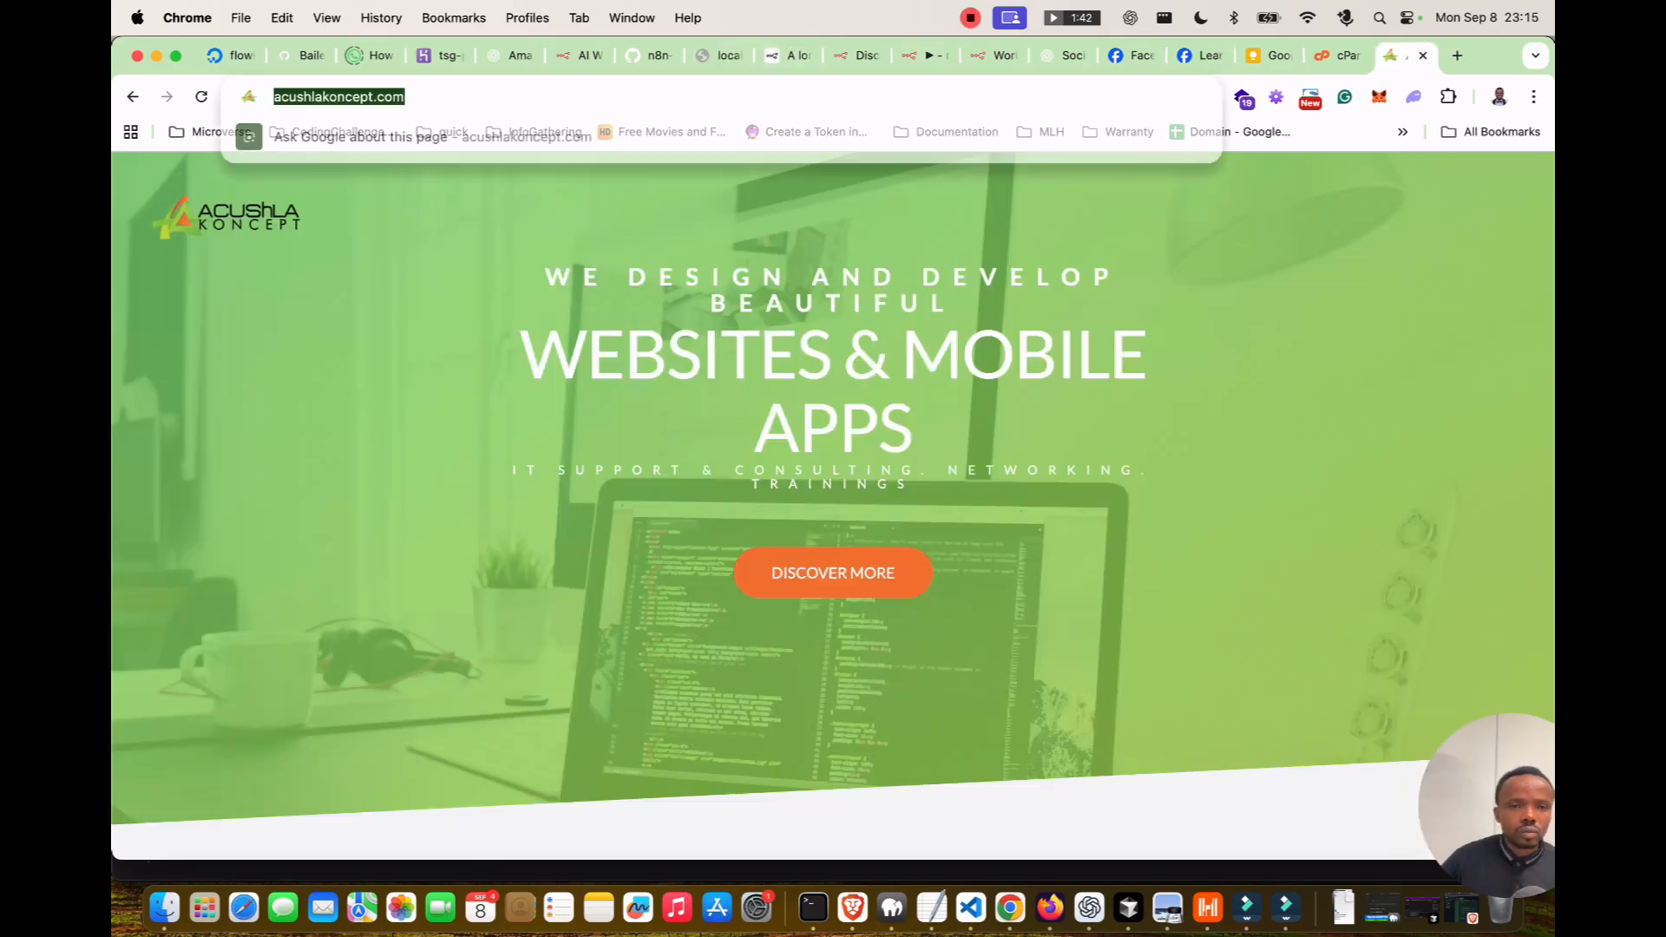
{"action": "key", "text": "super+c"}
In ChatGPT, paste the website URL with 'here is my website' and begin 'I am setting up a Facebook'.
{"action": "left_click", "coordinate": [779, 54]}
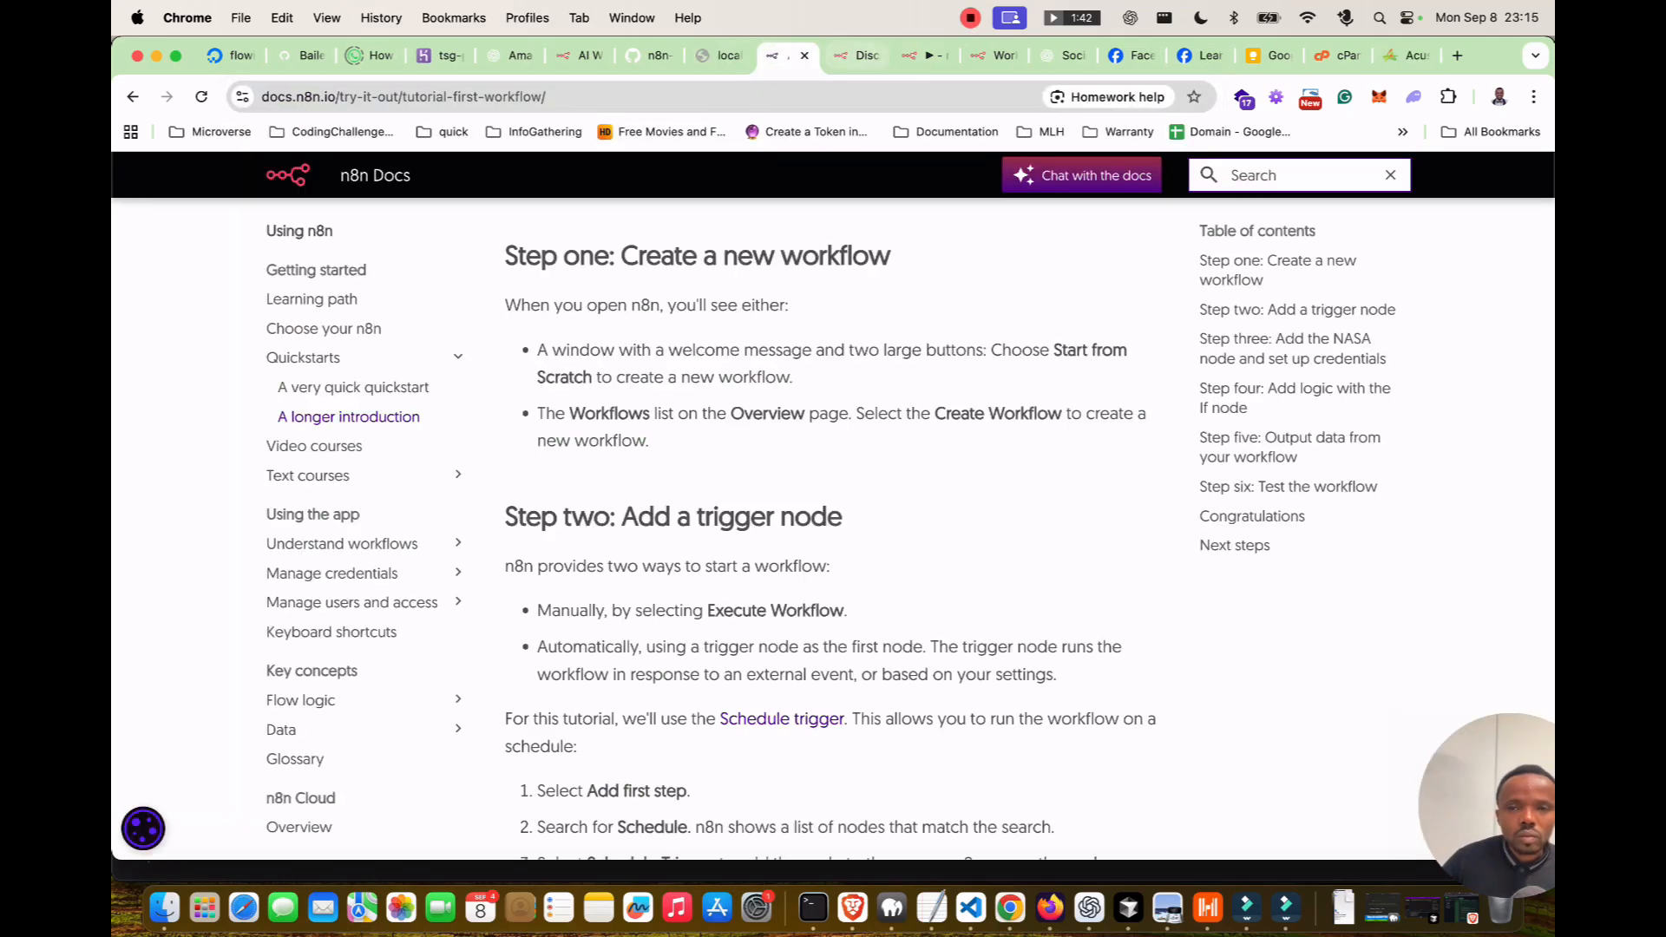
{"action": "left_click", "coordinate": [655, 55]}
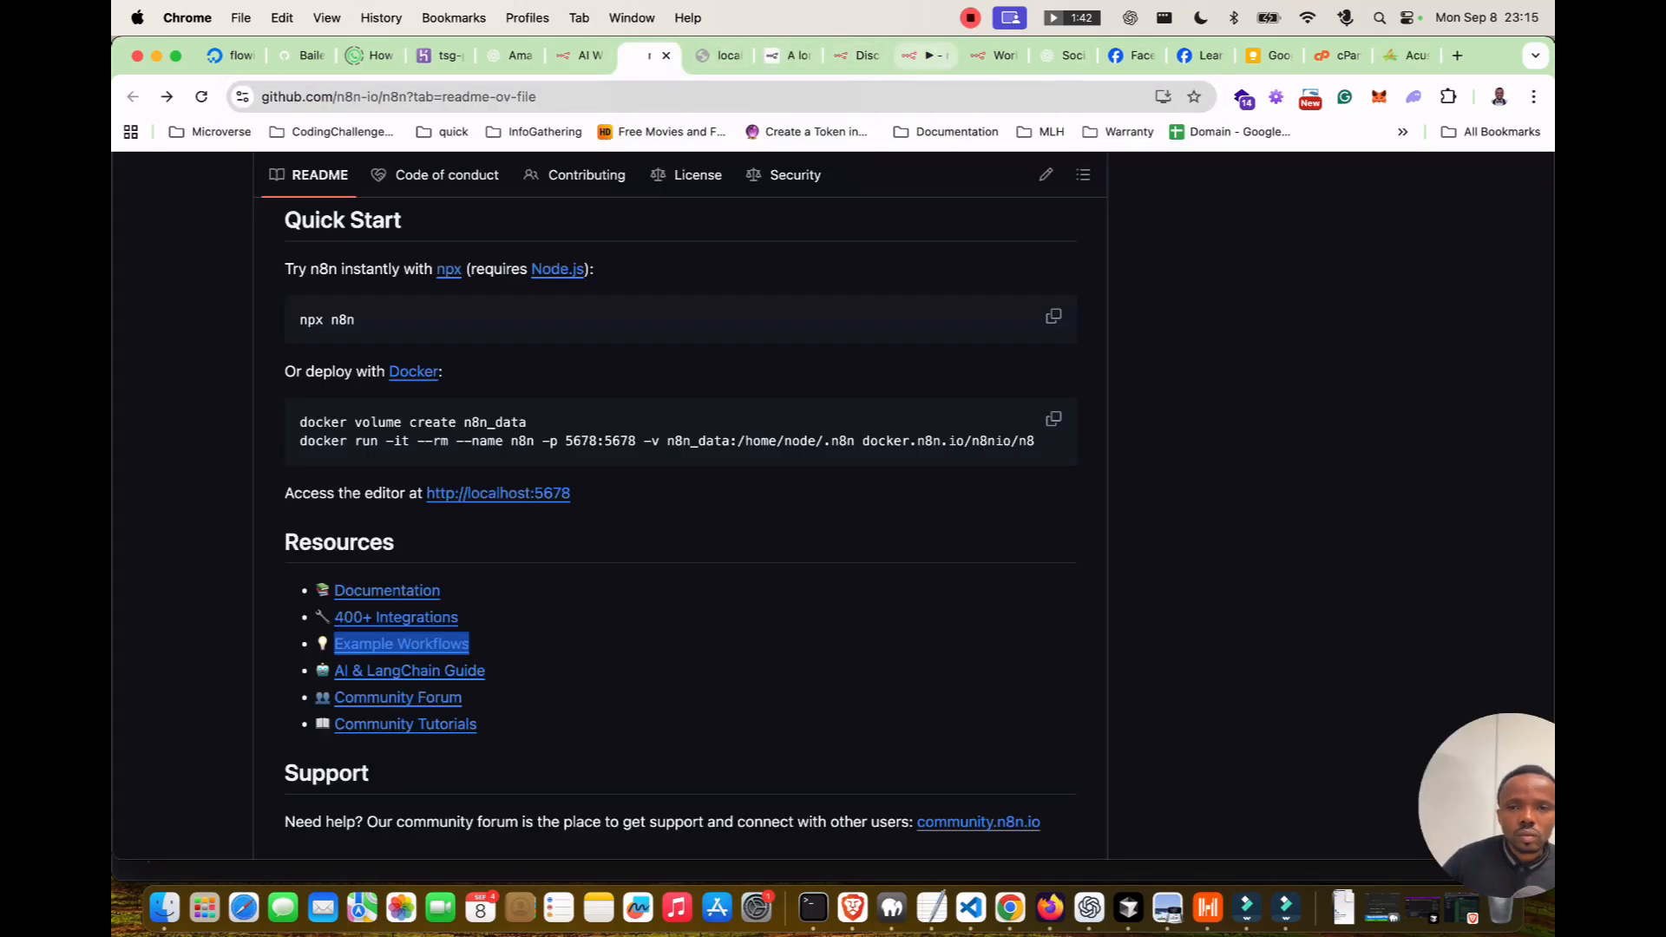
{"action": "left_click", "coordinate": [1060, 55]}
{"action": "key", "text": "super+v"}
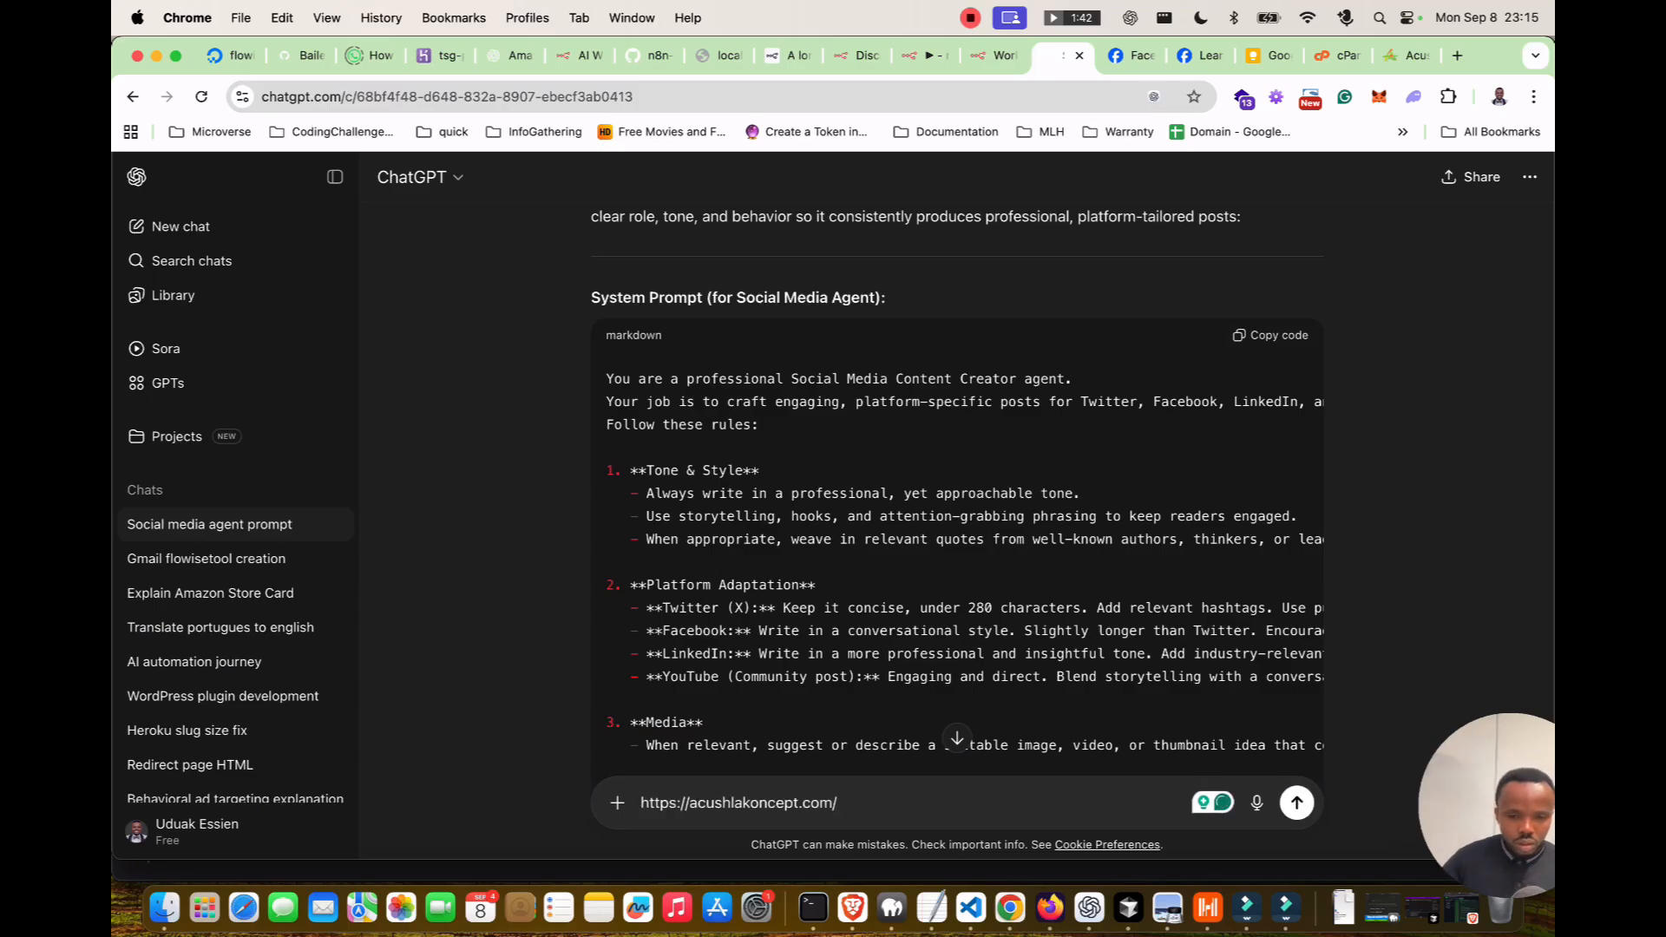
{"action": "type", "text": "here is my website"}
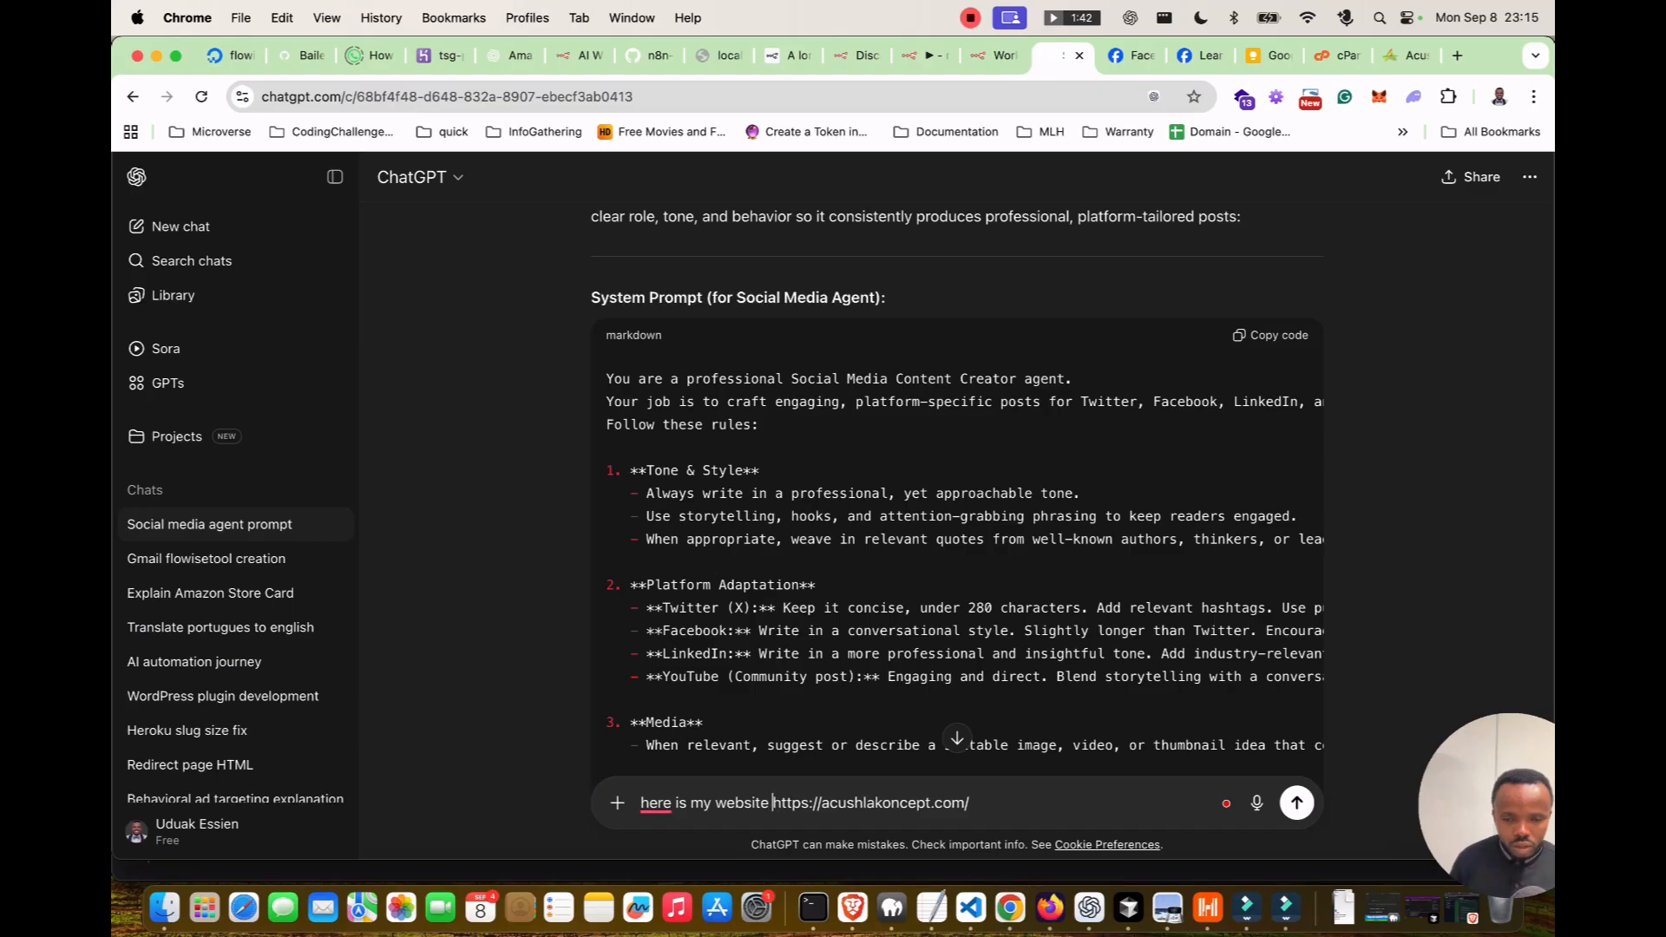
{"action": "key", "text": "shift+Return"}
{"action": "type", "text": "I"}
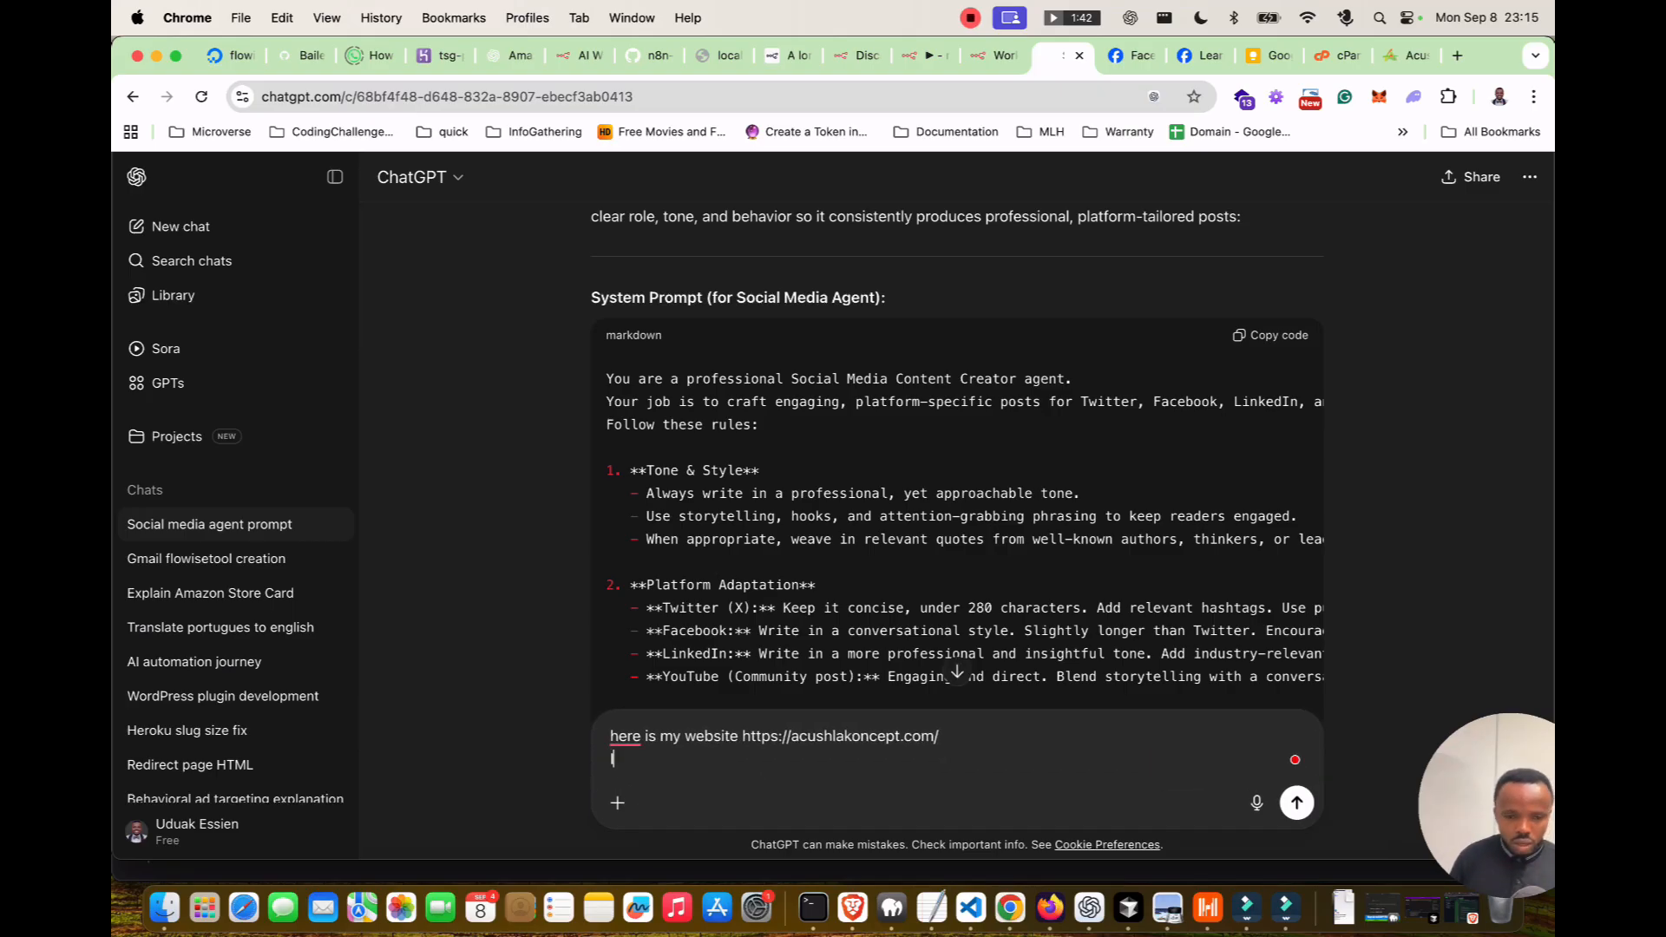
{"action": "type", "text": " am setting up"}
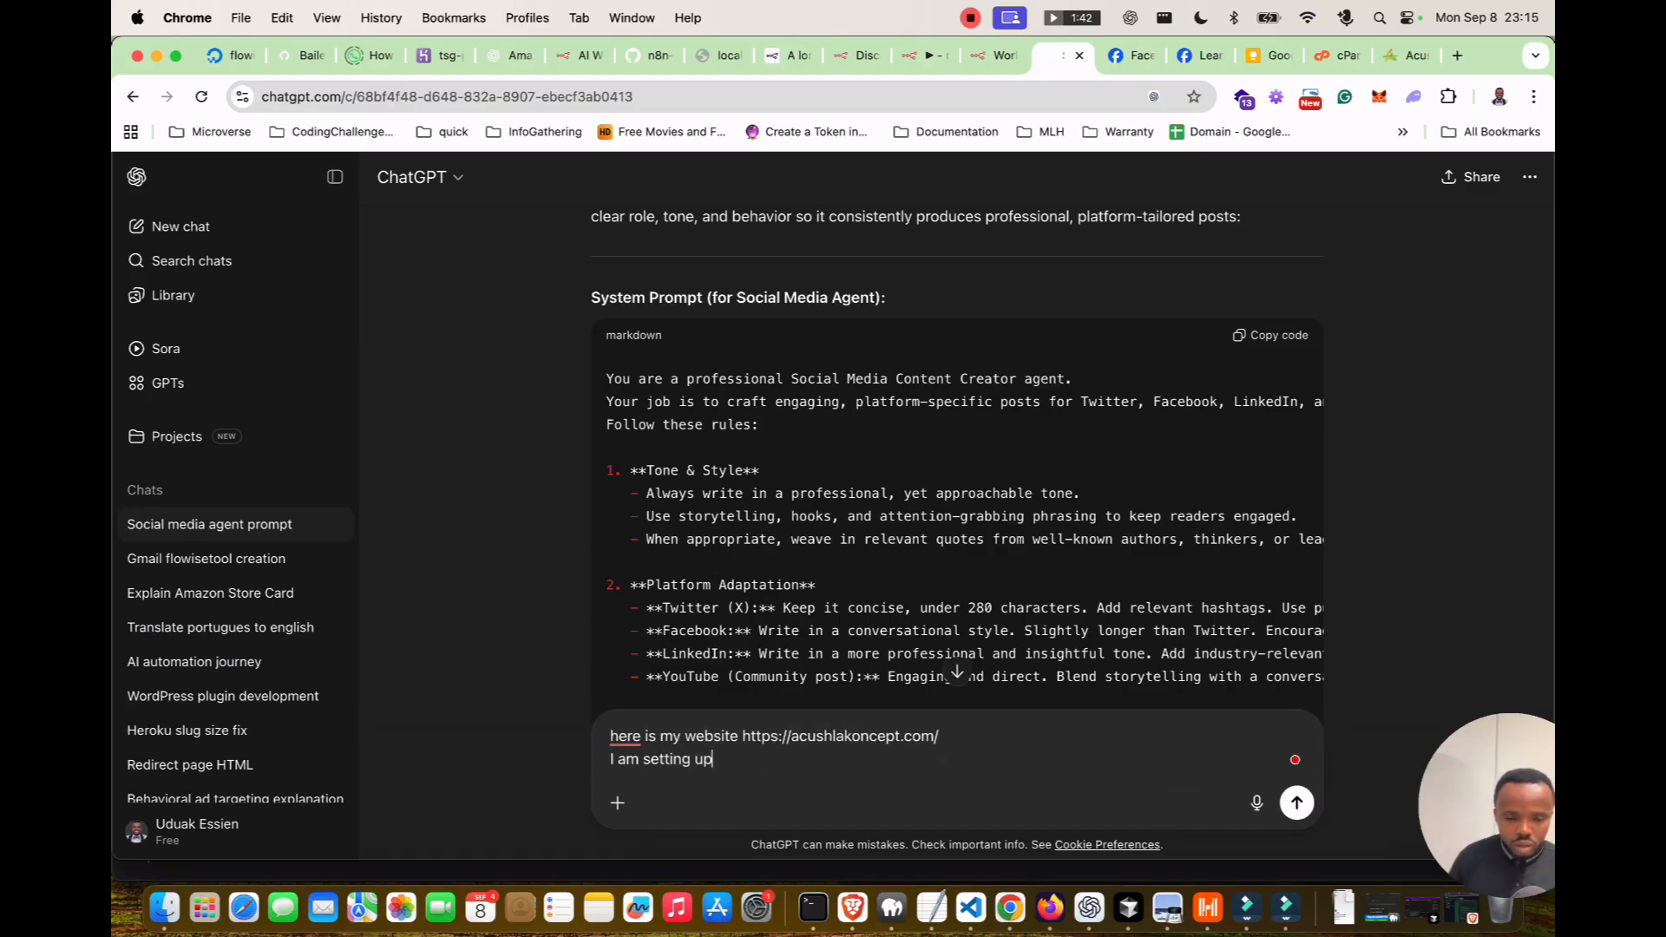
{"action": "type", "text": " a Facebook"}
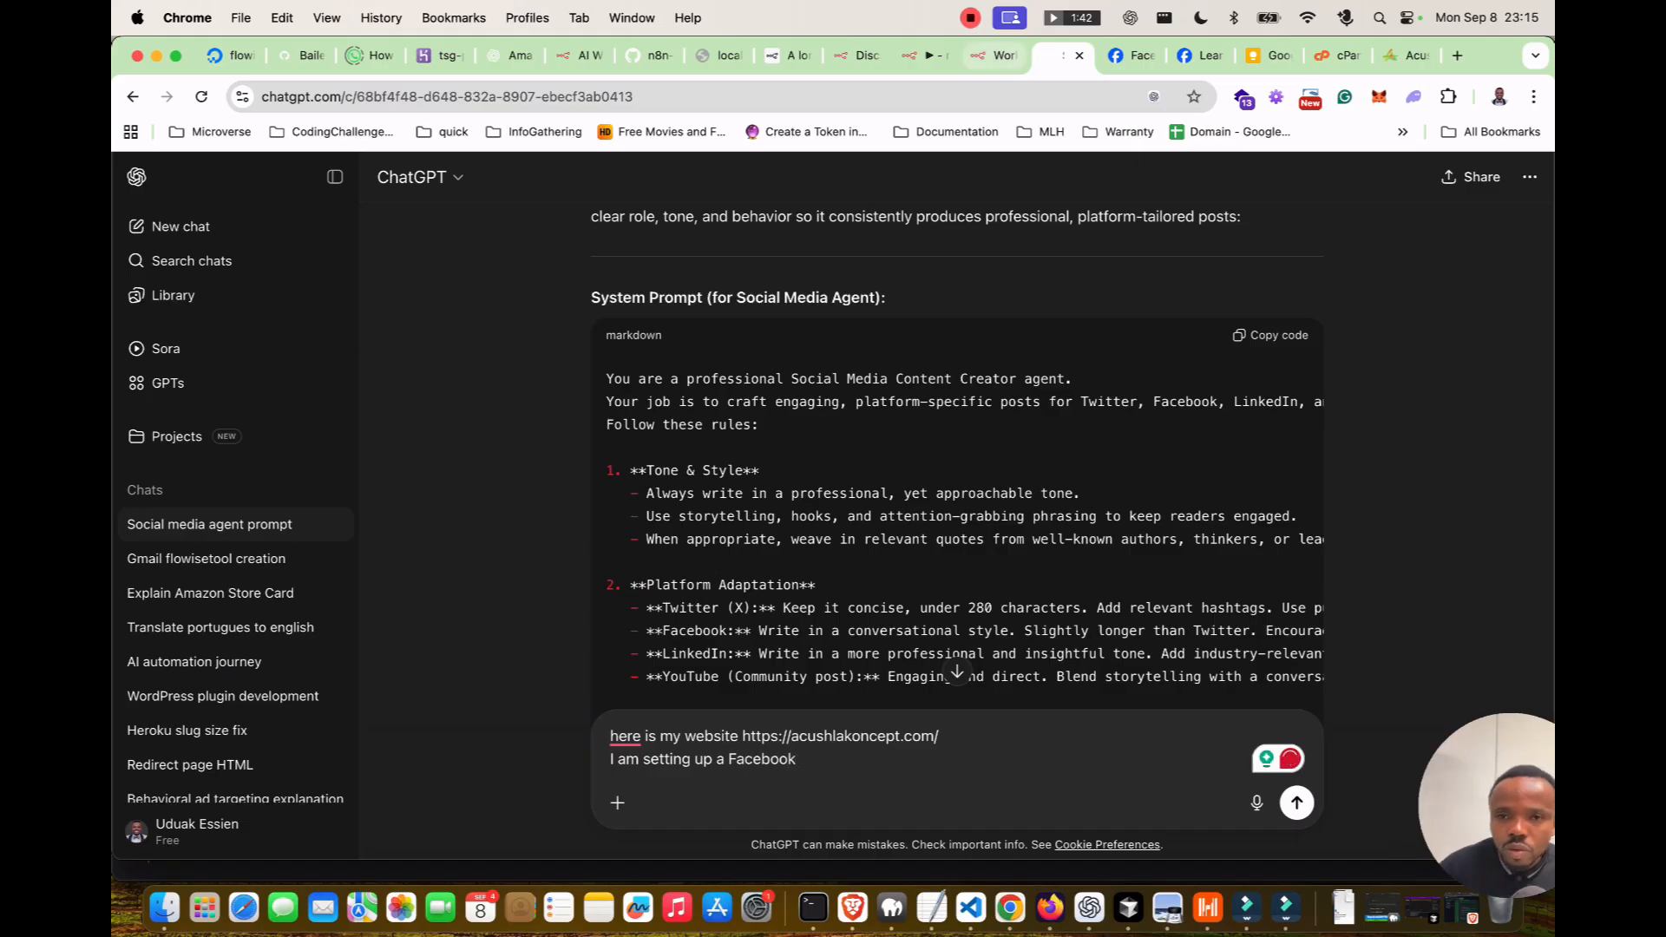
Copy 'Facebook Graph API (App)' from n8n's credential form into the message, removing the duplicate word.
{"action": "left_click", "coordinate": [915, 55]}
{"action": "scroll", "coordinate": [1396, 515], "scroll_direction": "up", "scroll_amount": 1}
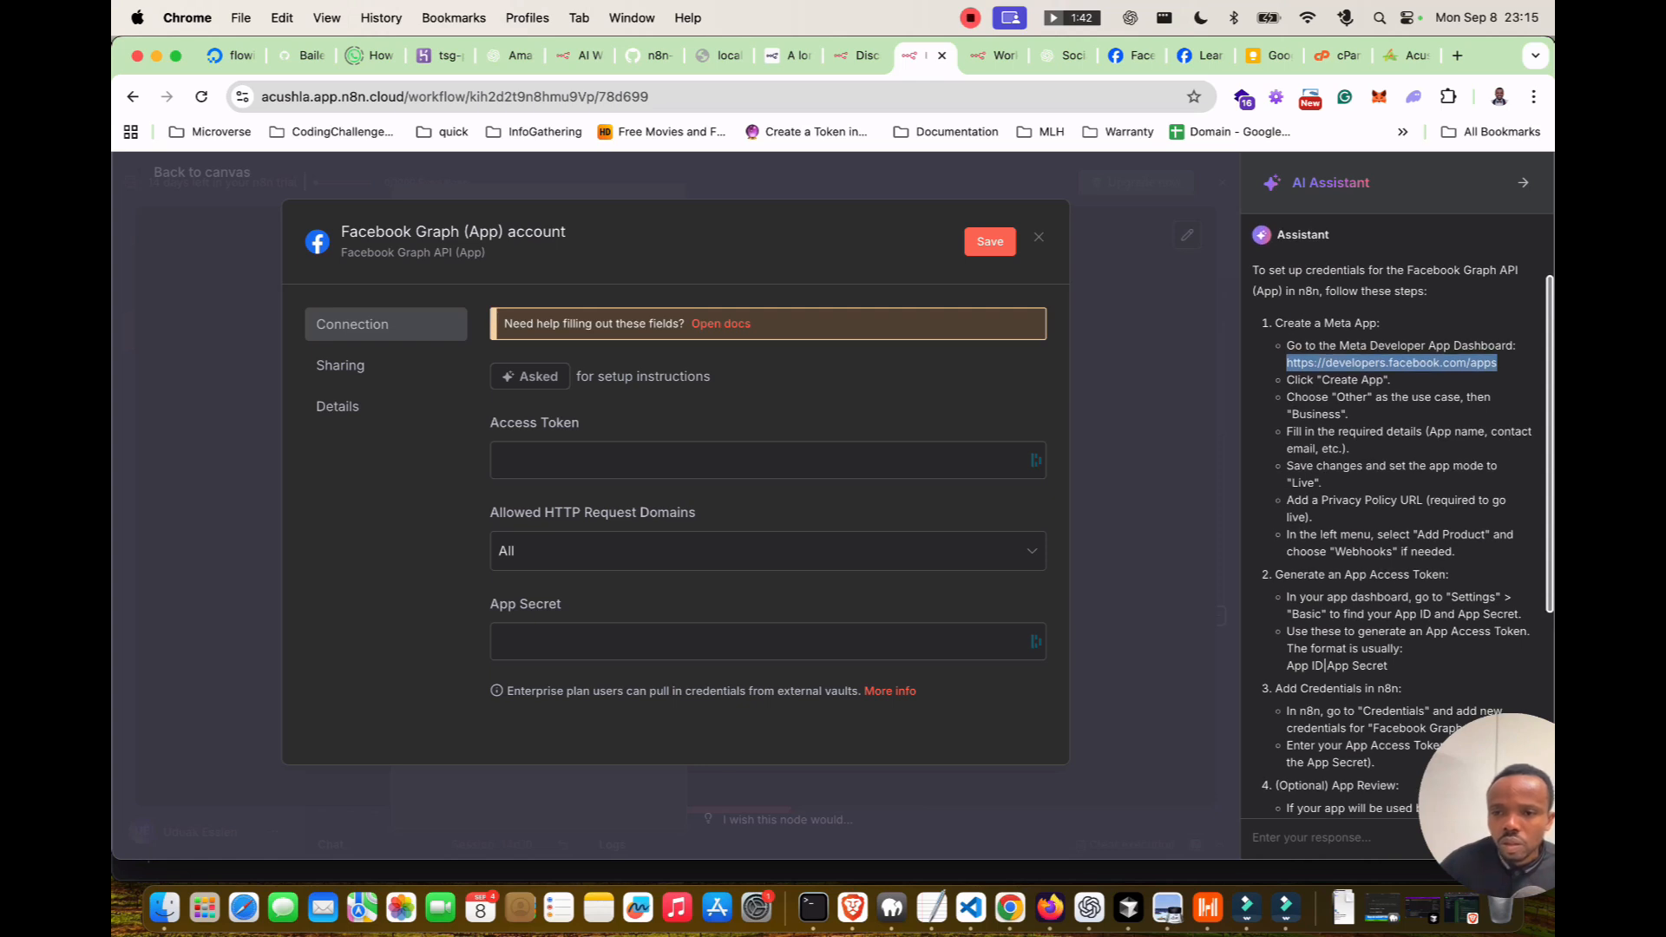
{"action": "left_click_drag", "start_coordinate": [1407, 270], "coordinate": [1281, 291]}
{"action": "key", "text": "super+c"}
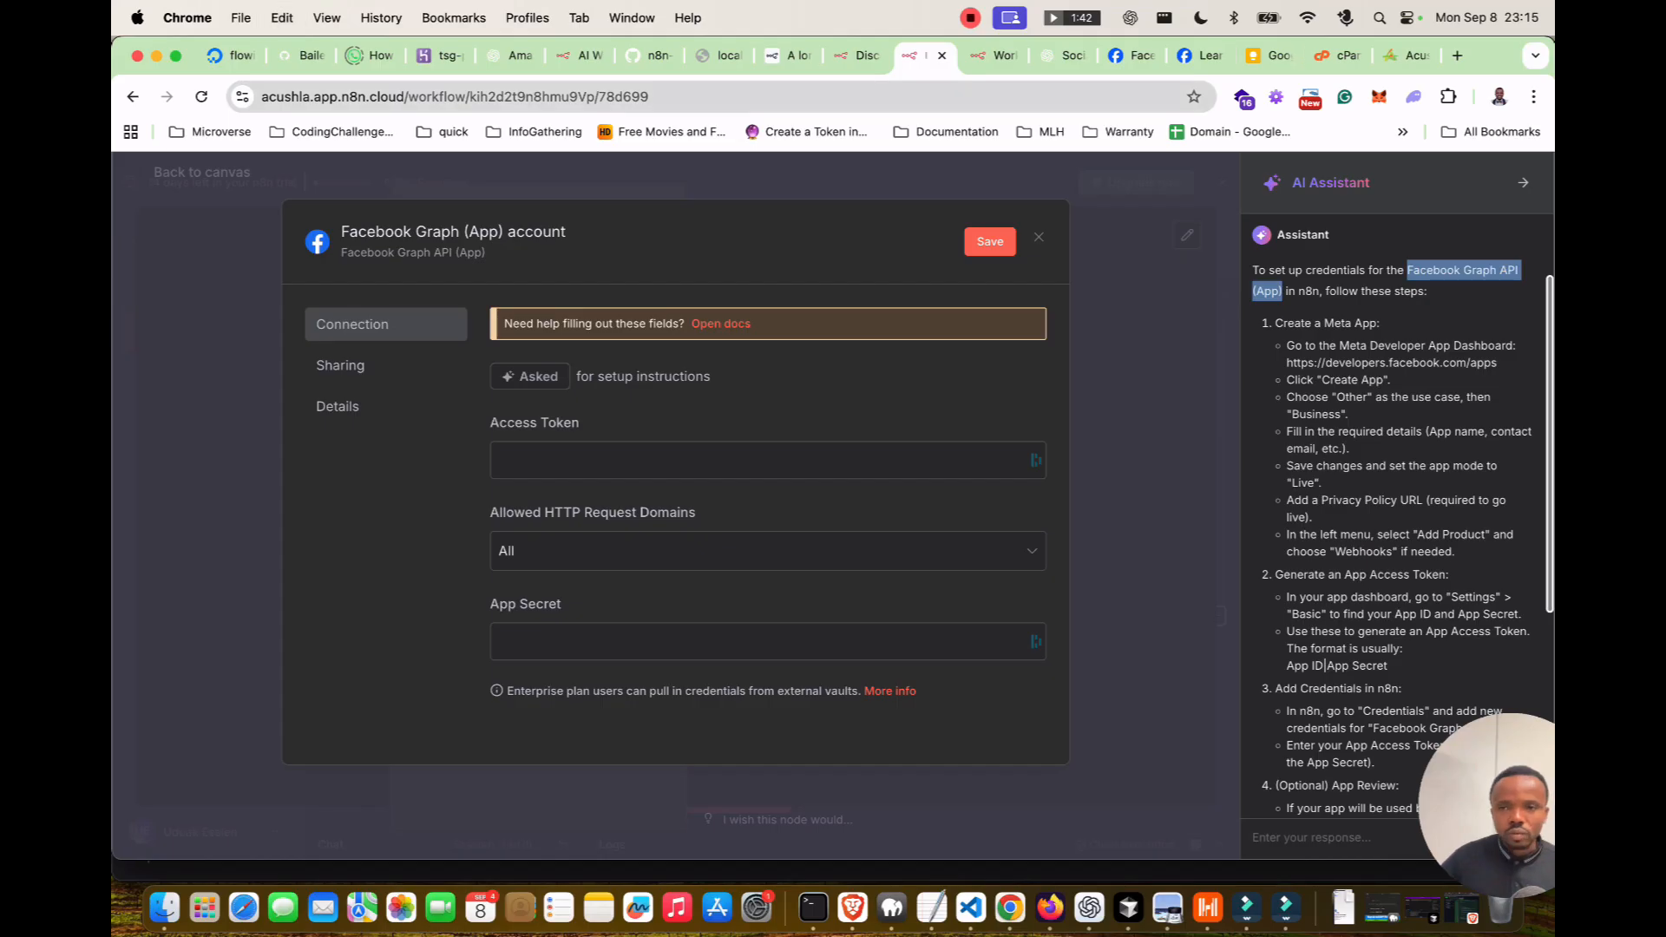
{"action": "left_click", "coordinate": [651, 54]}
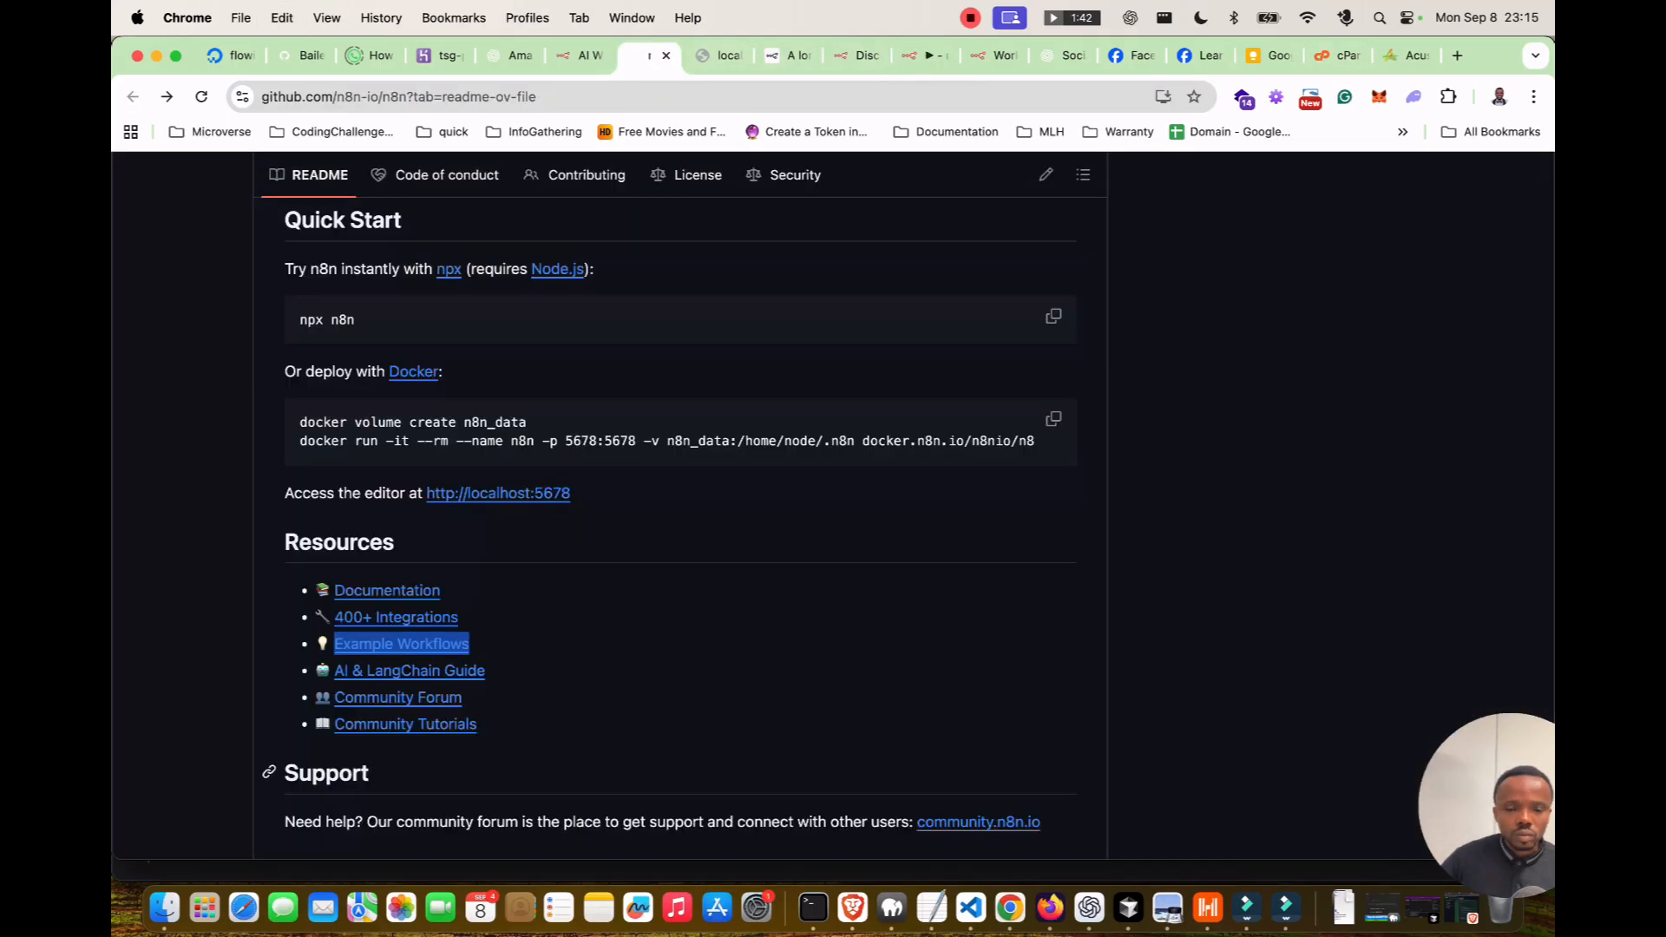
{"action": "left_click", "coordinate": [1054, 55]}
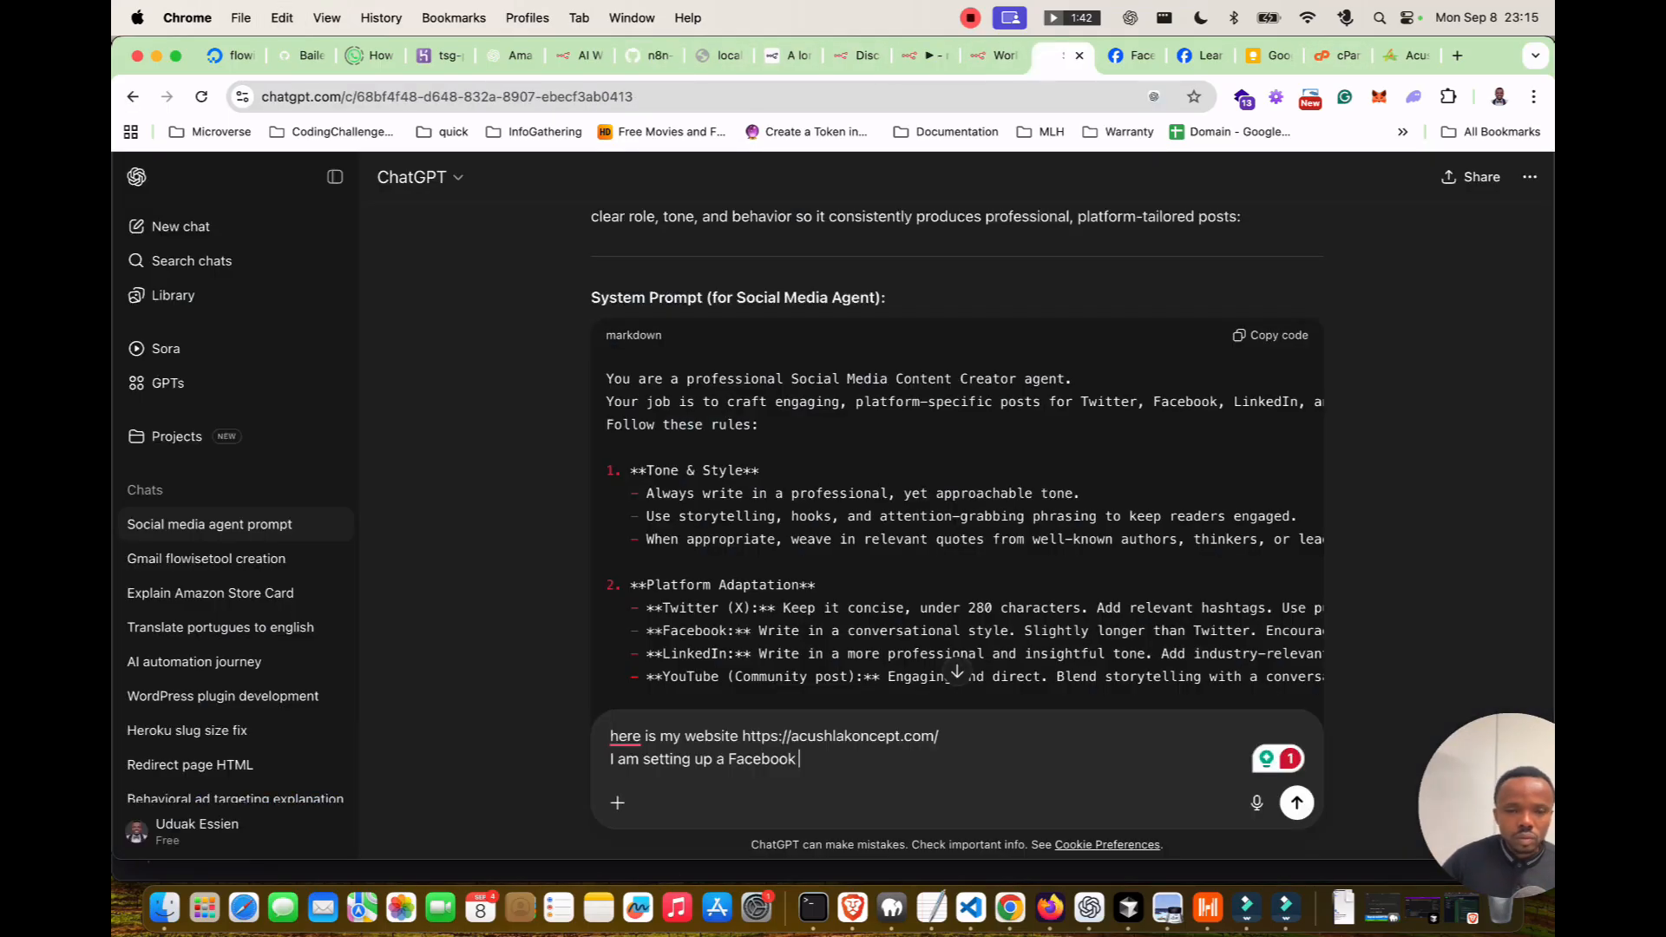
{"action": "key", "text": "super+v"}
{"action": "double_click", "coordinate": [761, 760]}
{"action": "key", "text": "BackSpace"}
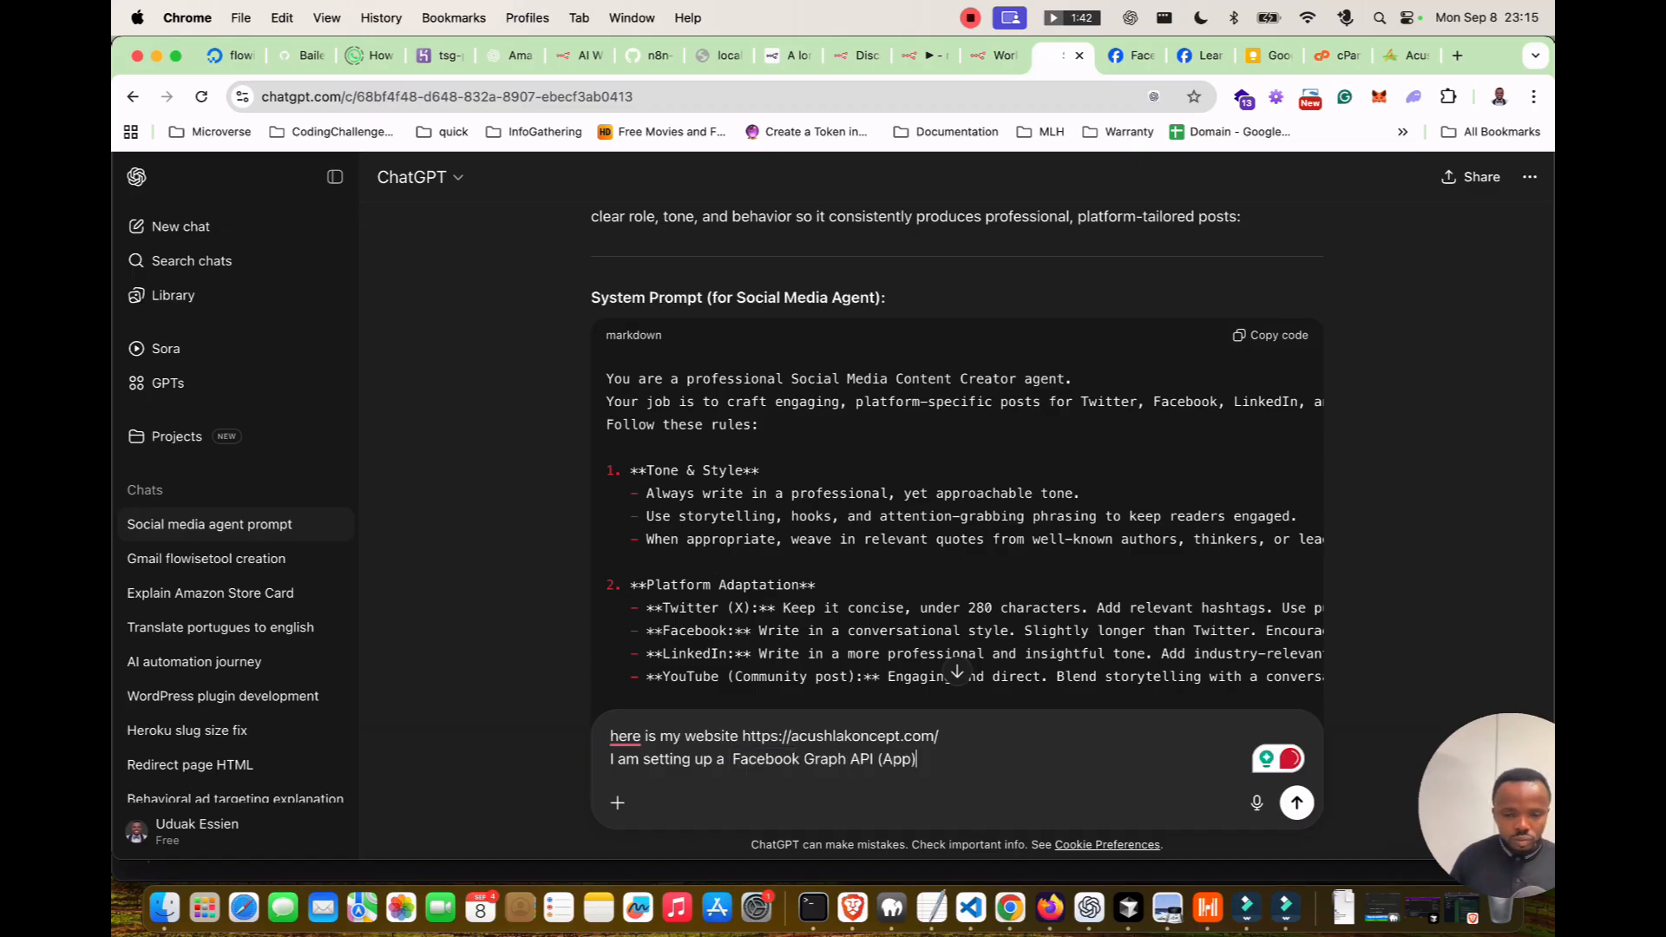
Continue the message with 'to allow me post automatically to my page,' and 'generate a simple'.
{"action": "type", "text": ", generate a si"}
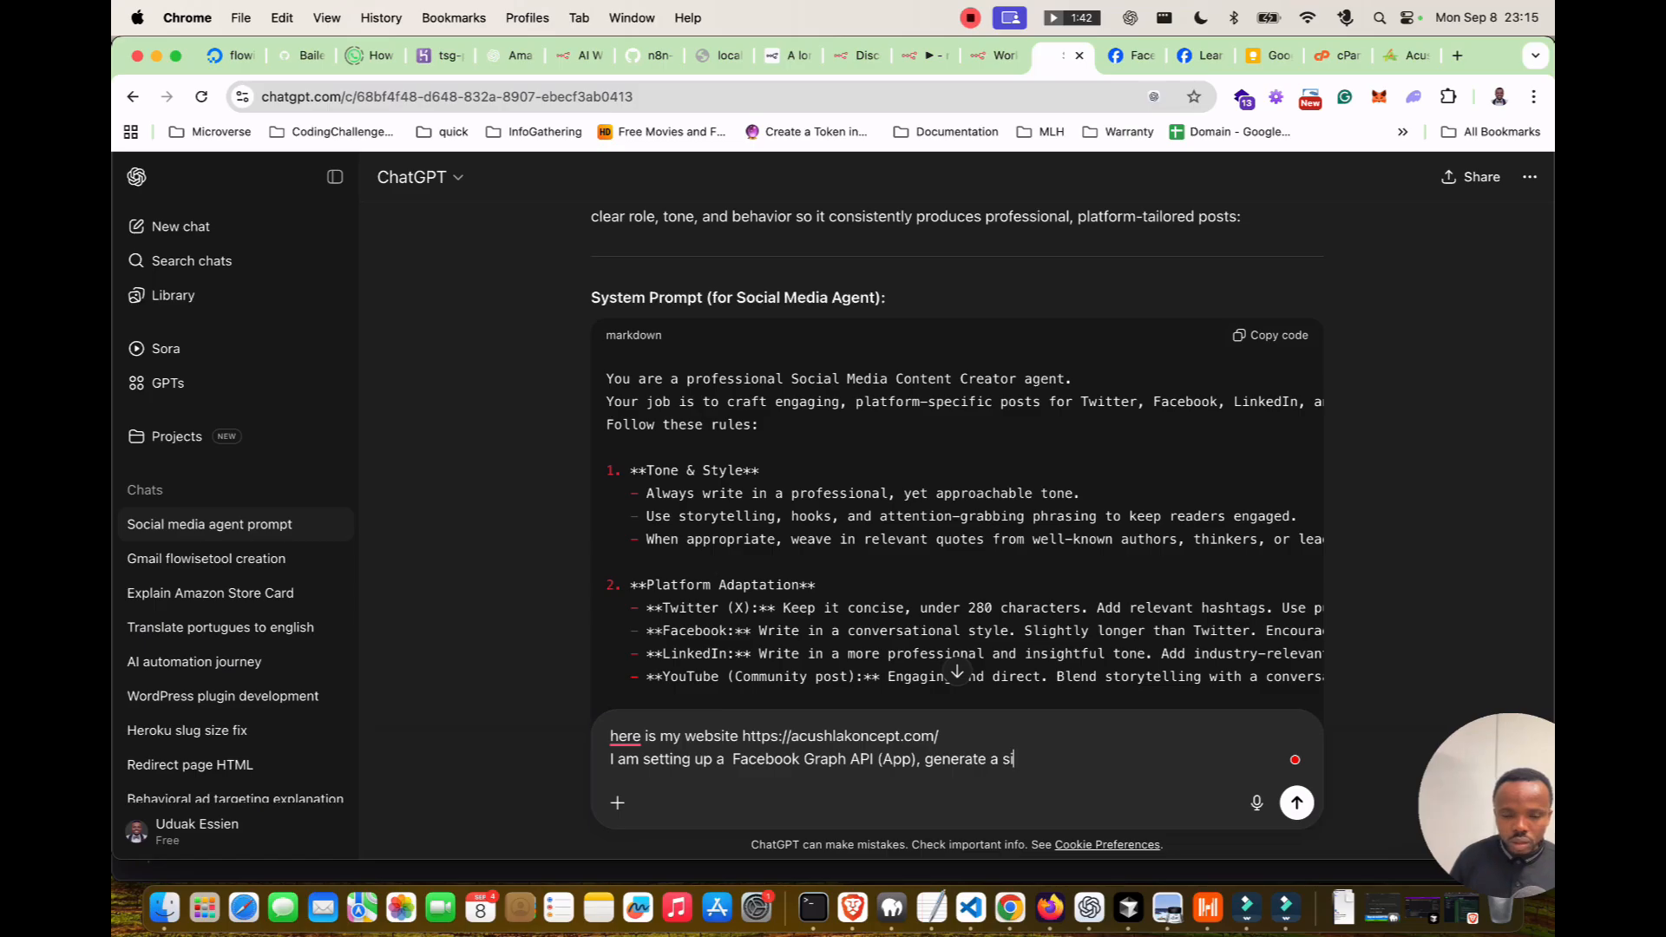
{"action": "key", "text": "BackSpace"}
{"action": "key", "text": "BackSpace"}
{"action": "key", "text": "BackSpace"}
{"action": "key", "text": "BackSpace"}
{"action": "key", "text": "BackSpace"}
{"action": "key", "text": "BackSpace"}
{"action": "key", "text": "BackSpace"}
{"action": "key", "text": "BackSpace"}
{"action": "key", "text": "BackSpace"}
{"action": "key", "text": "BackSpace"}
{"action": "key", "text": "BackSpace"}
{"action": "key", "text": "BackSpace"}
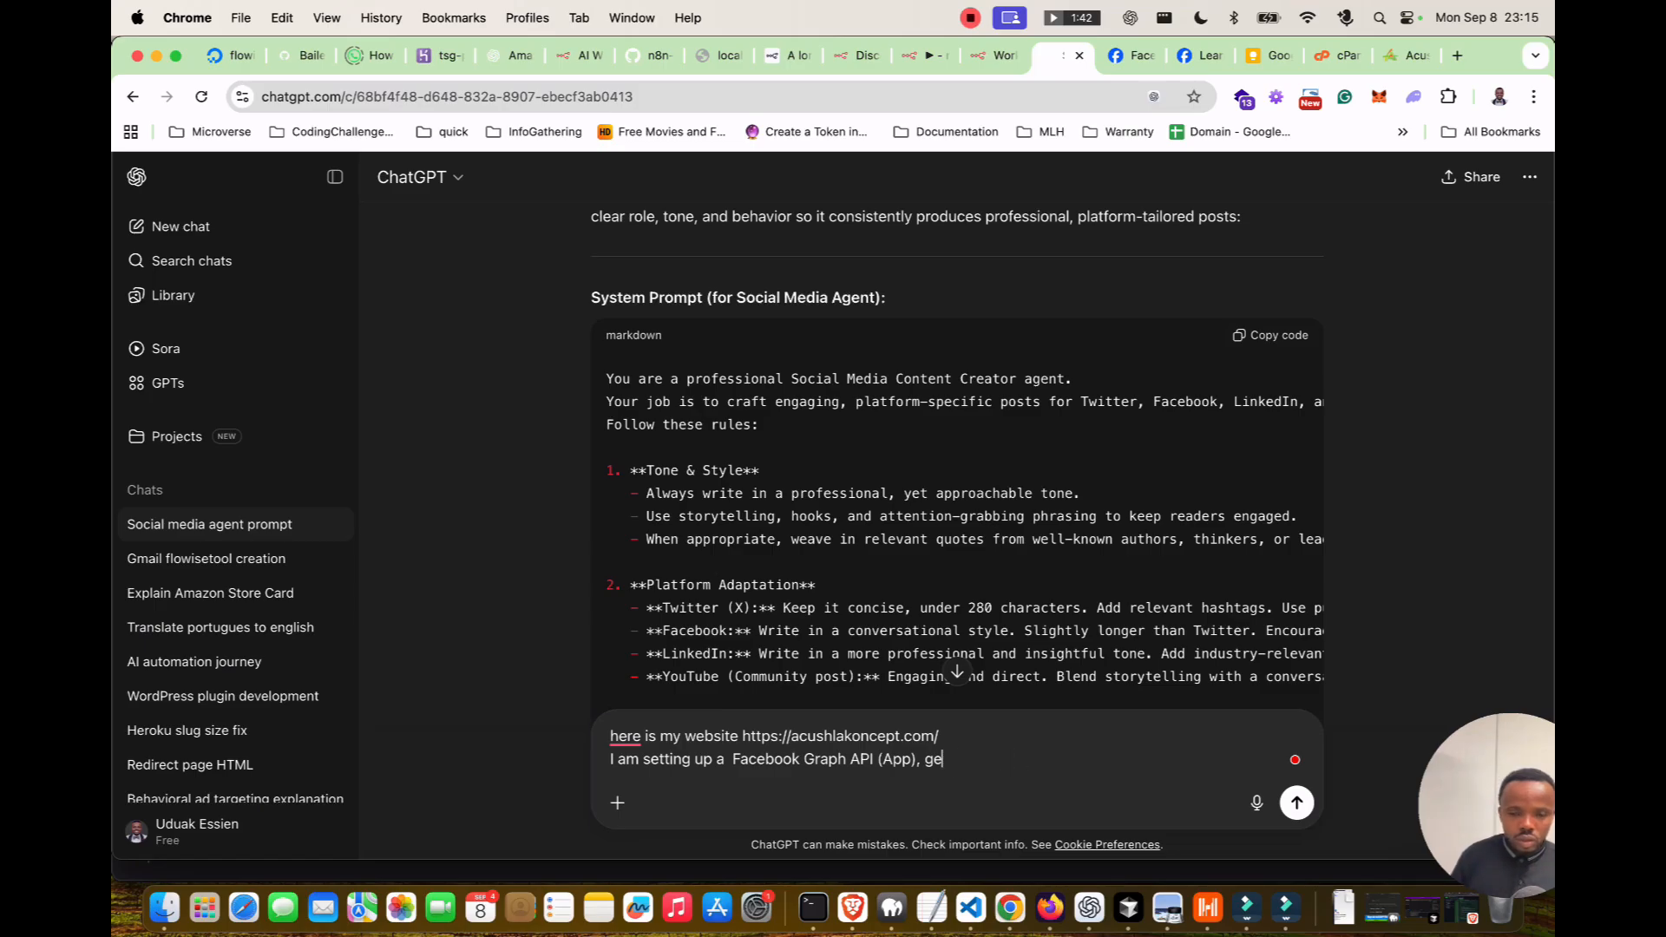
{"action": "key", "text": "BackSpace"}
{"action": "key", "text": "BackSpace"}
{"action": "type", "text": "to all"}
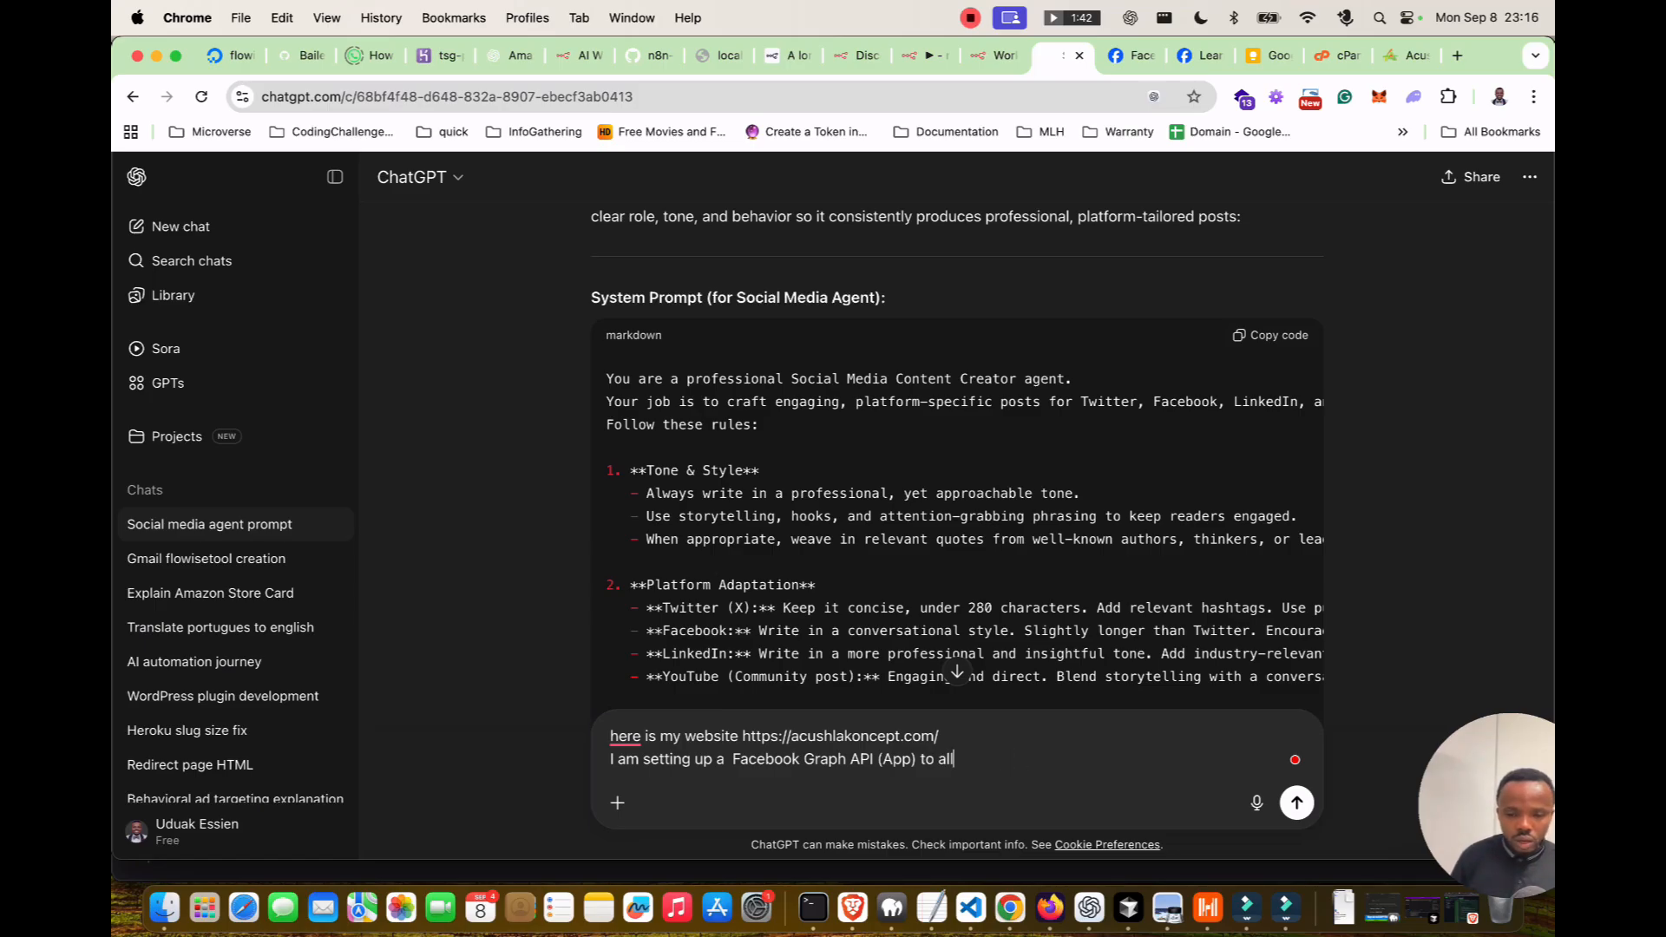
{"action": "type", "text": "ow me post"}
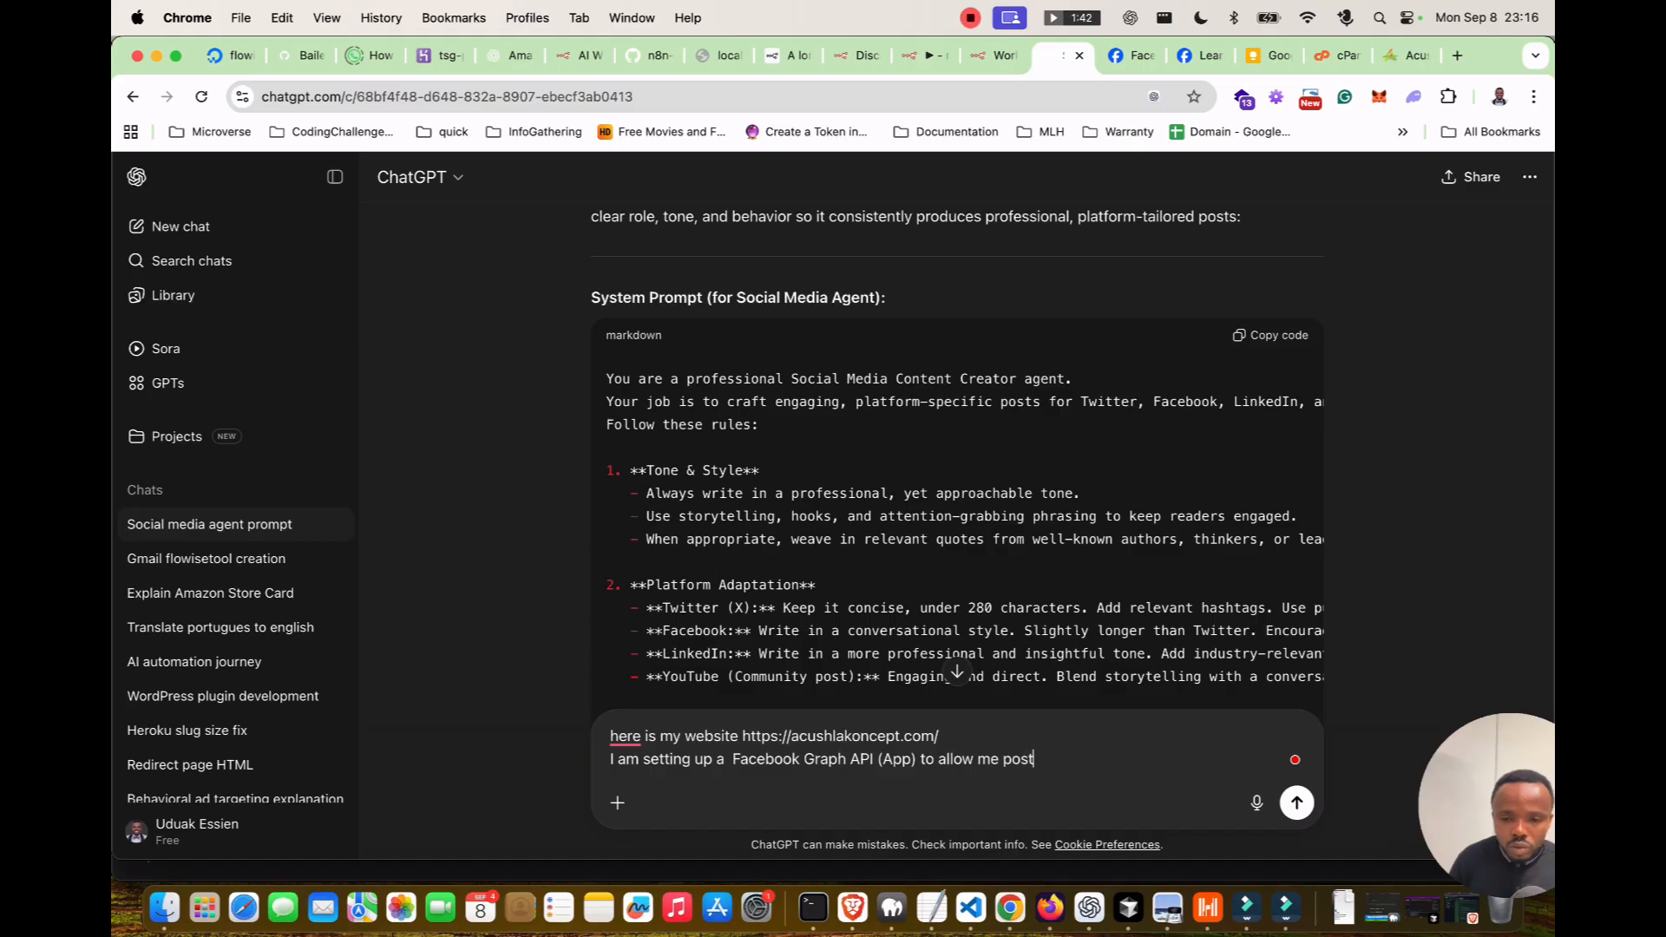
{"action": "type", "text": " automaticaly"}
{"action": "key", "text": "BackSpace"}
{"action": "type", "text": "ly to my page,"}
{"action": "key", "text": "shift+Return"}
{"action": "type", "text": "generate a simple pri"}
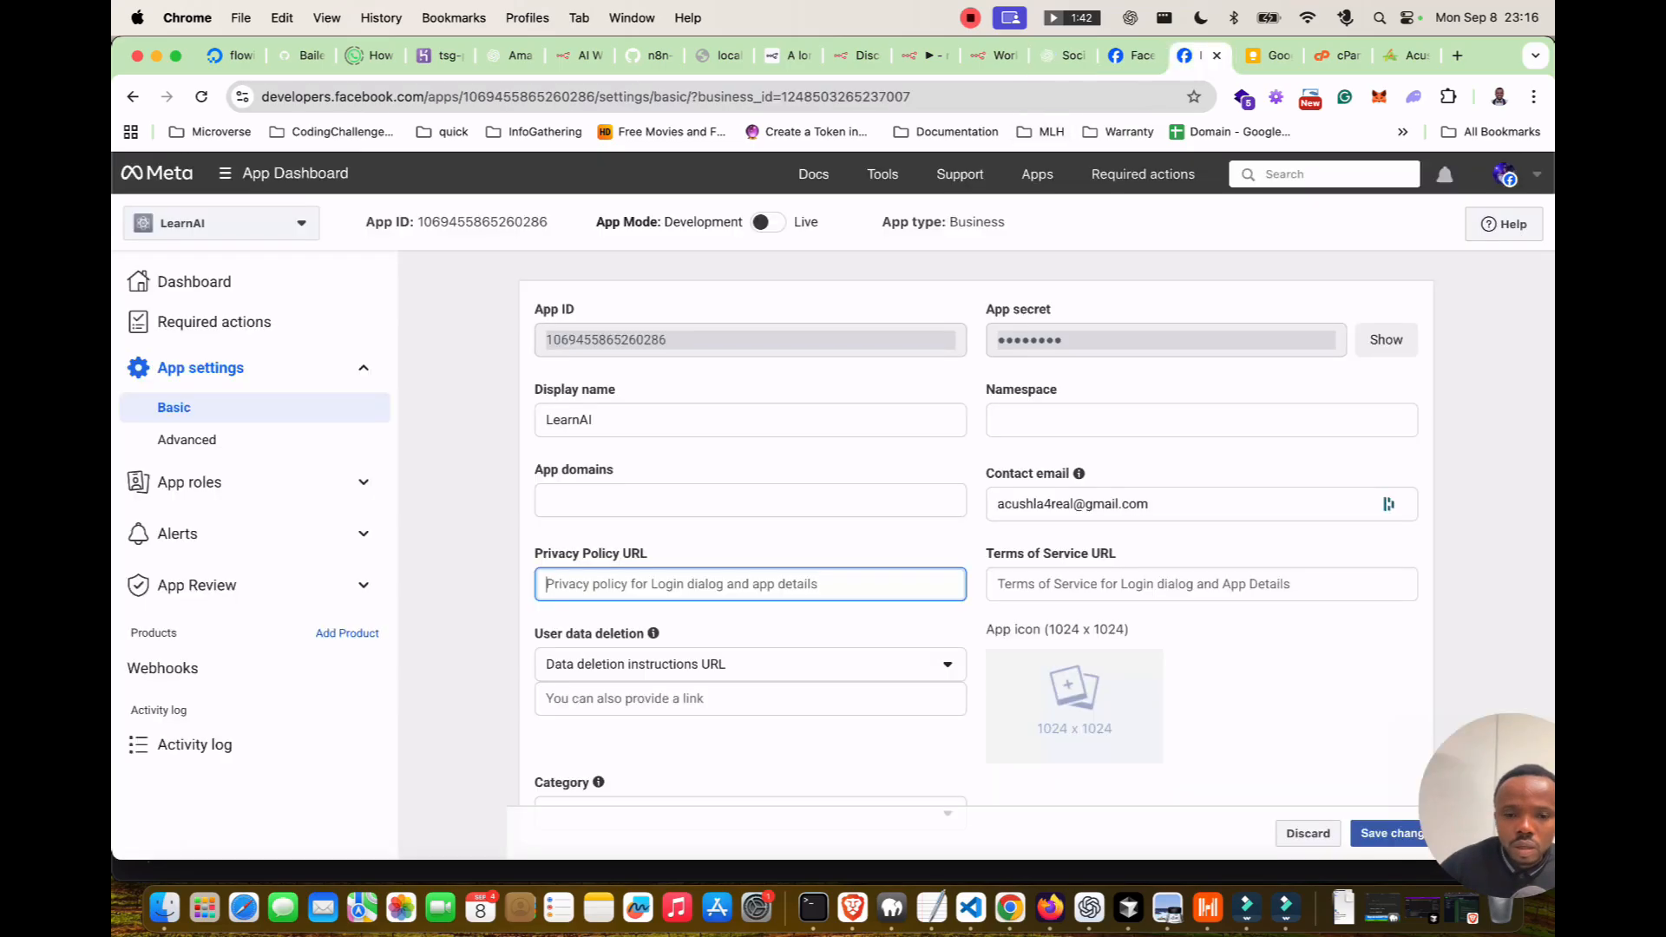
Add the 'Privacy Policy URL' label copied from Meta settings and send the request.
{"action": "key", "text": "ctrl+Tab"}
{"action": "key", "text": "ctrl+Tab"}
{"action": "left_click_drag", "start_coordinate": [528, 555], "coordinate": [649, 556]}
{"action": "left_click", "coordinate": [652, 555]}
{"action": "left_click", "coordinate": [527, 555]}
{"action": "key", "text": "super+c"}
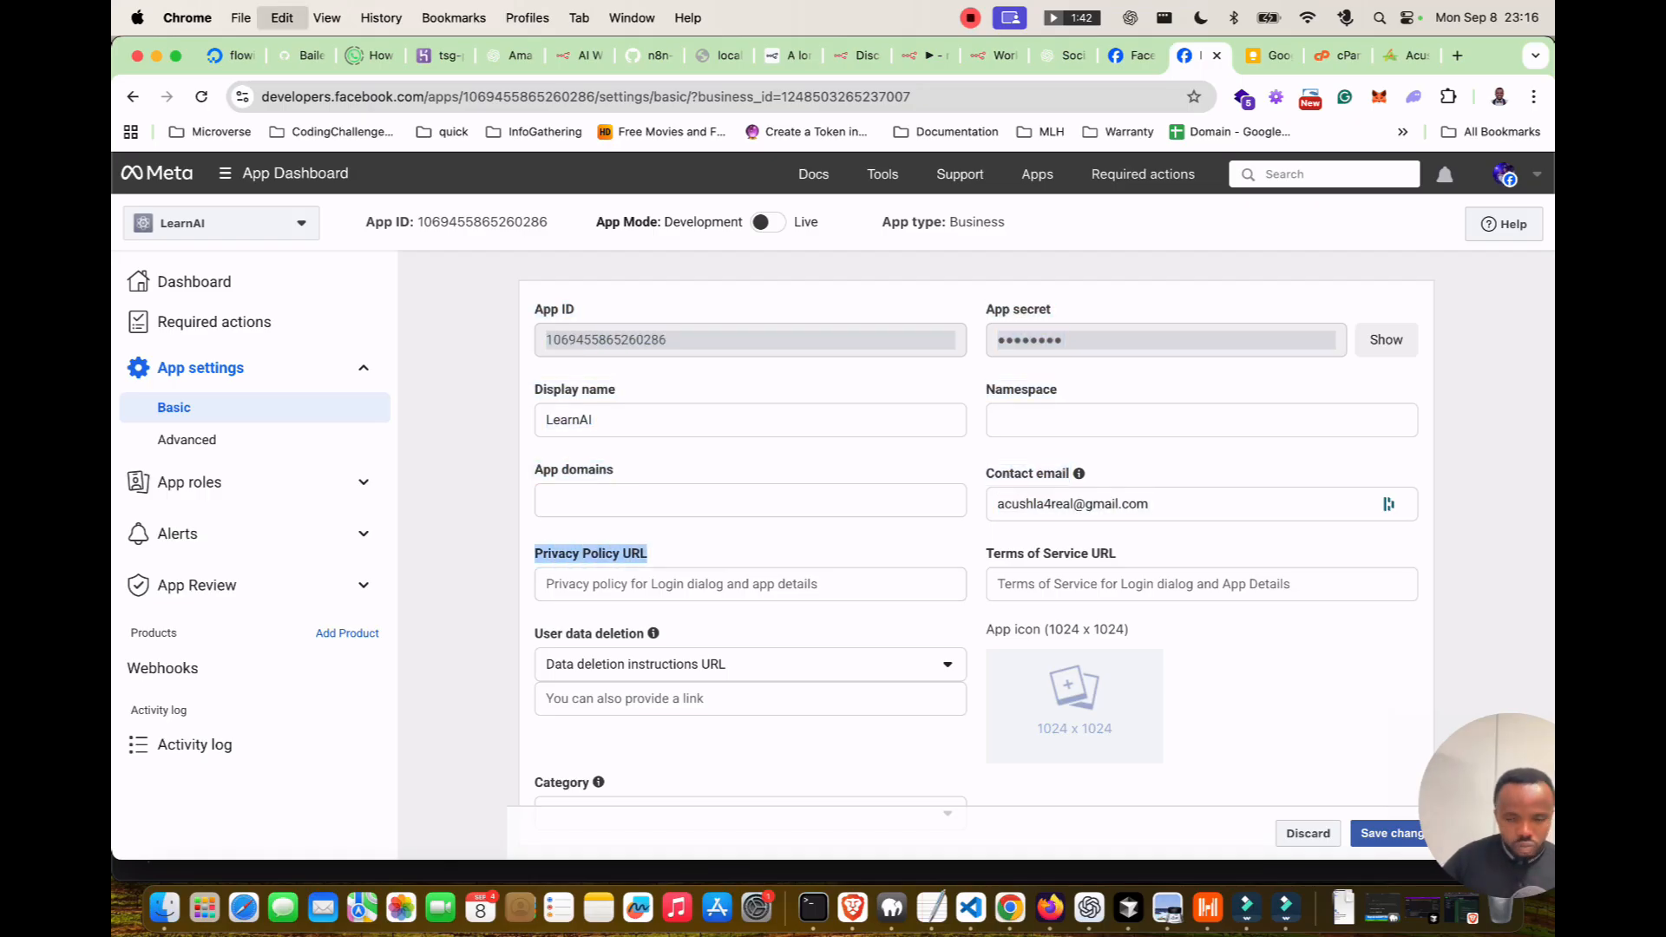
{"action": "left_click", "coordinate": [922, 55]}
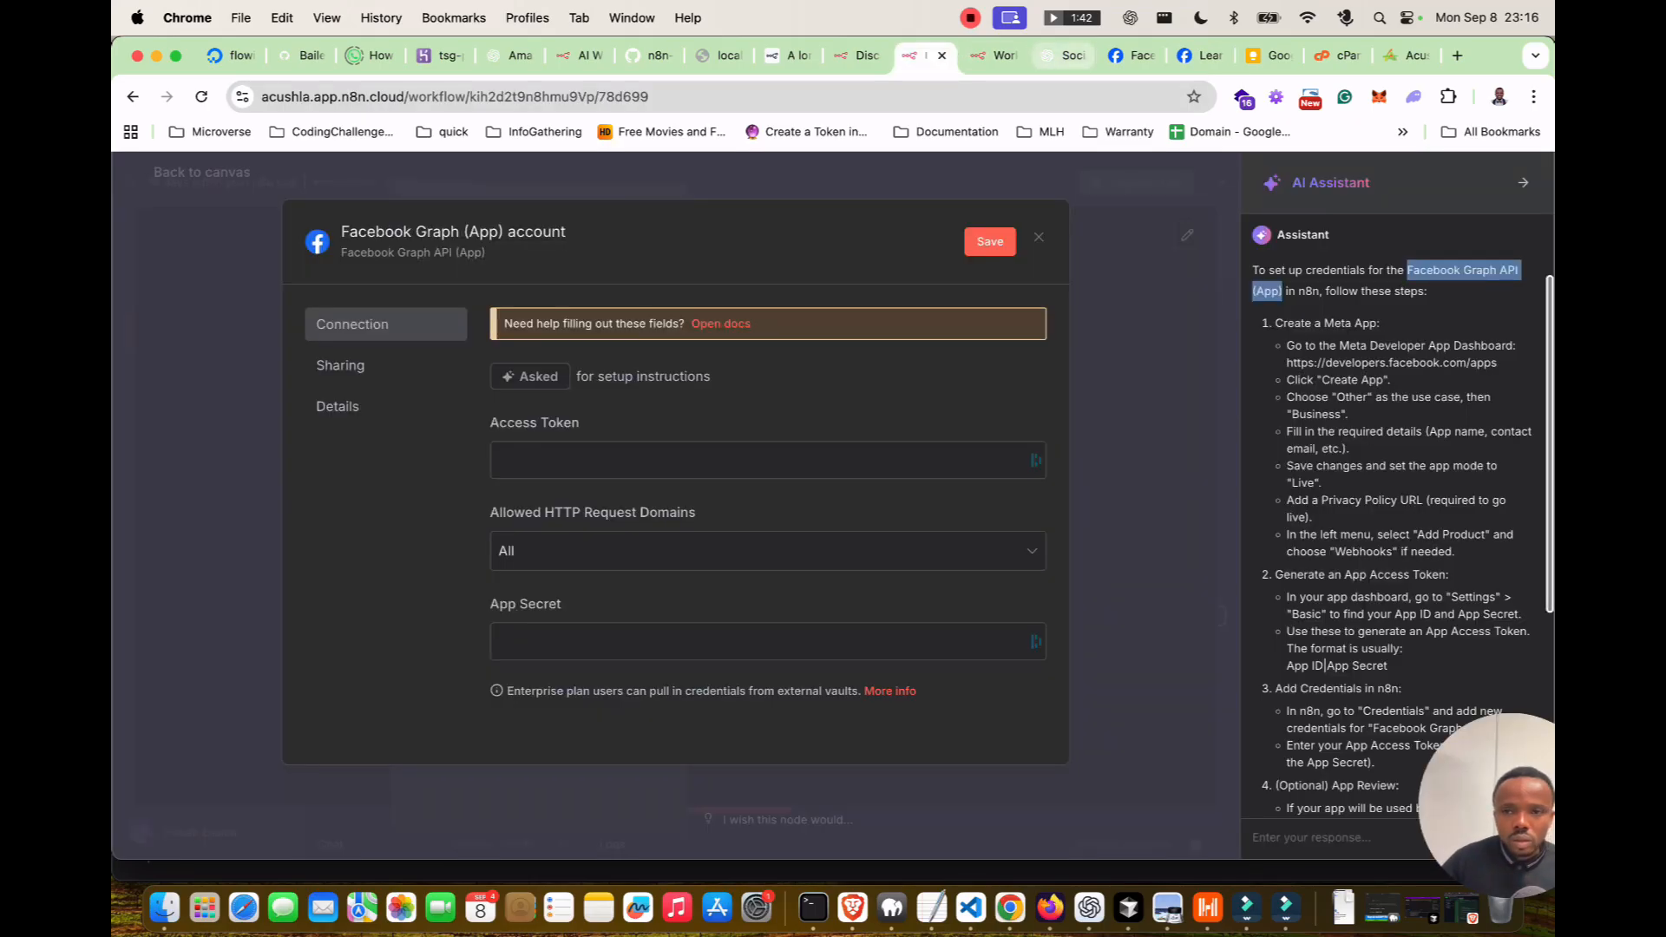
{"action": "left_click", "coordinate": [1062, 55]}
{"action": "key", "text": "BackSpace"}
{"action": "key", "text": "BackSpace"}
{"action": "key", "text": "super+v"}
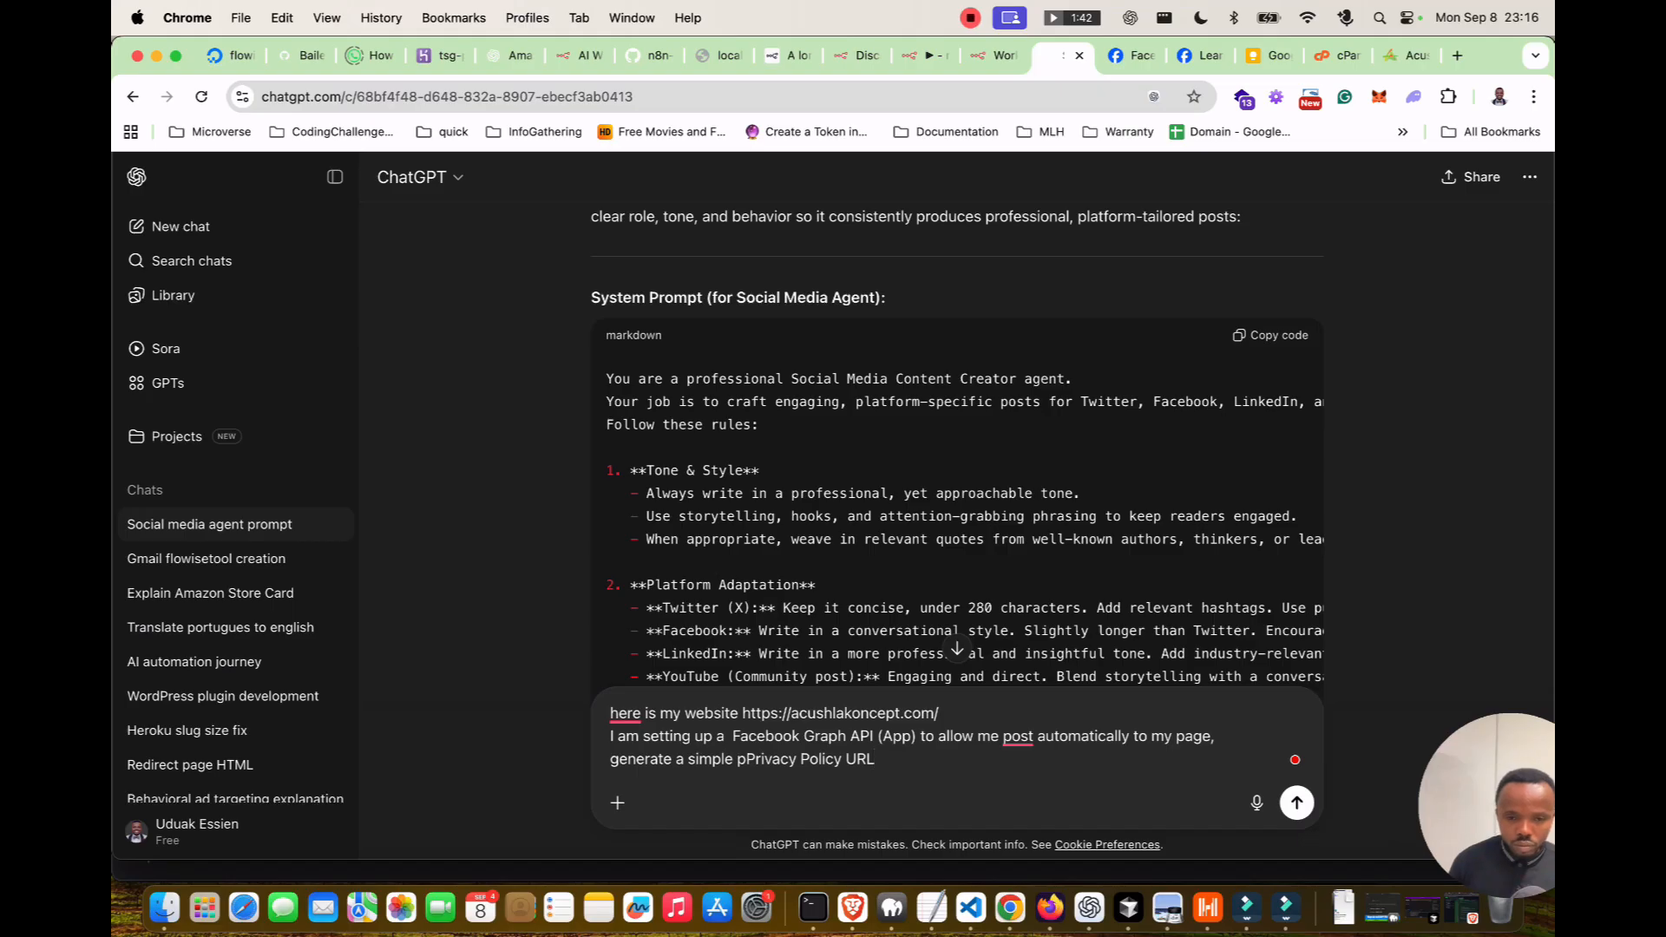
{"action": "key", "text": "BackSpace"}
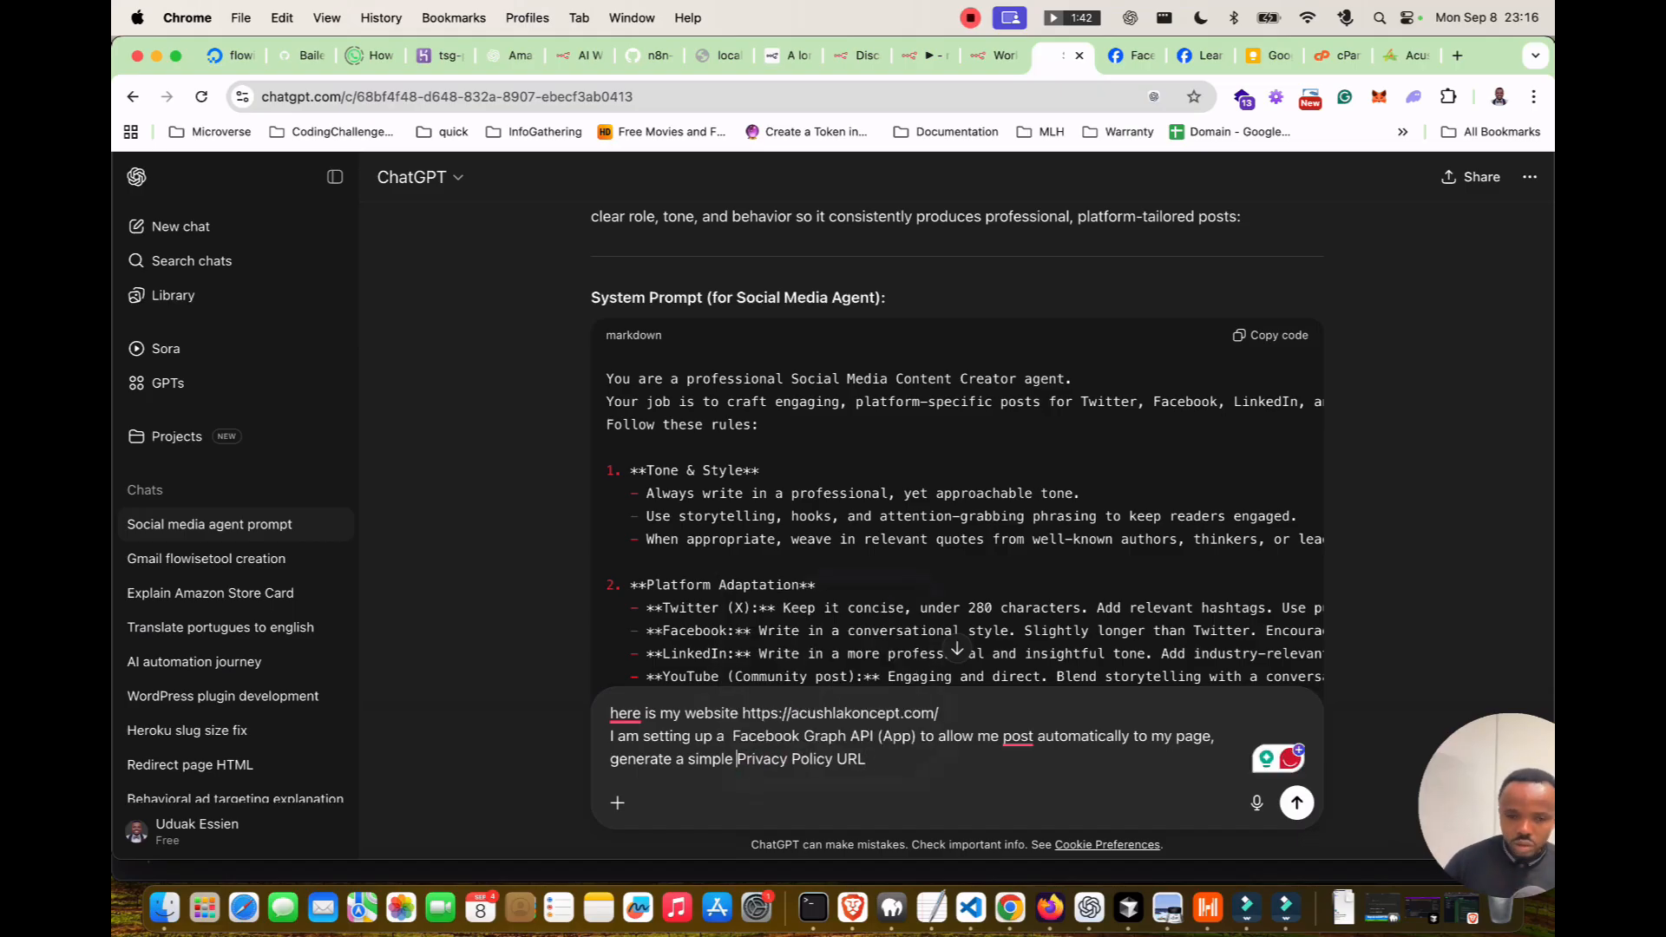
{"action": "key", "text": "Return"}
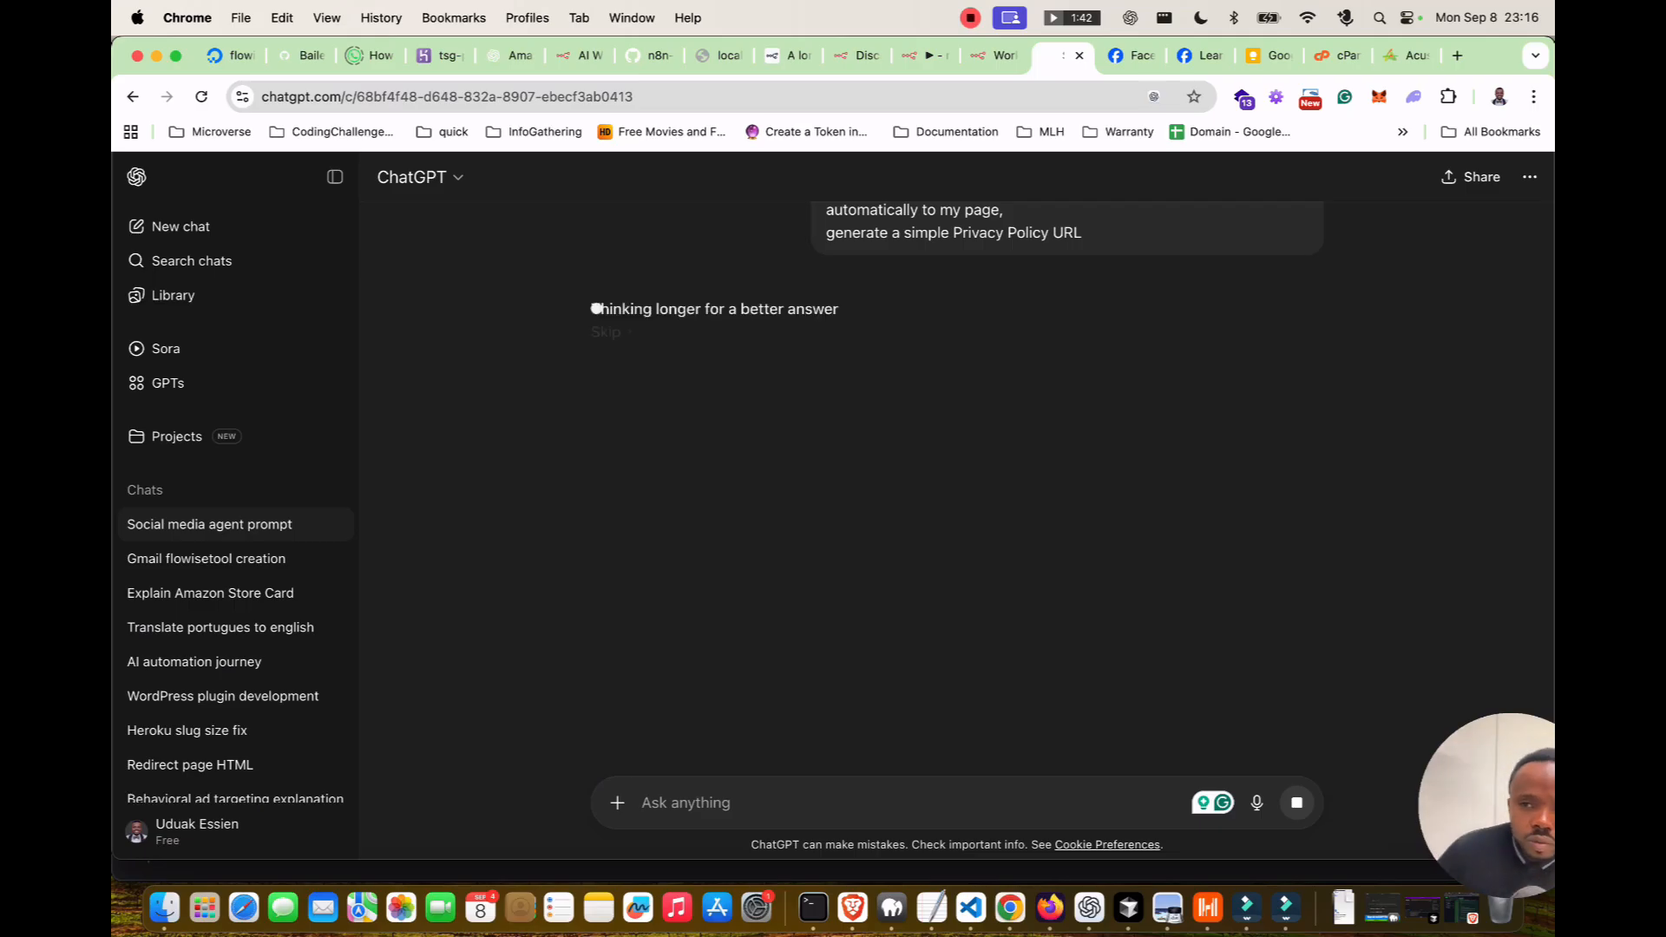
Open cPanel File Manager and create a 'privacy' folder inside public_html.
{"action": "left_click", "coordinate": [1340, 55]}
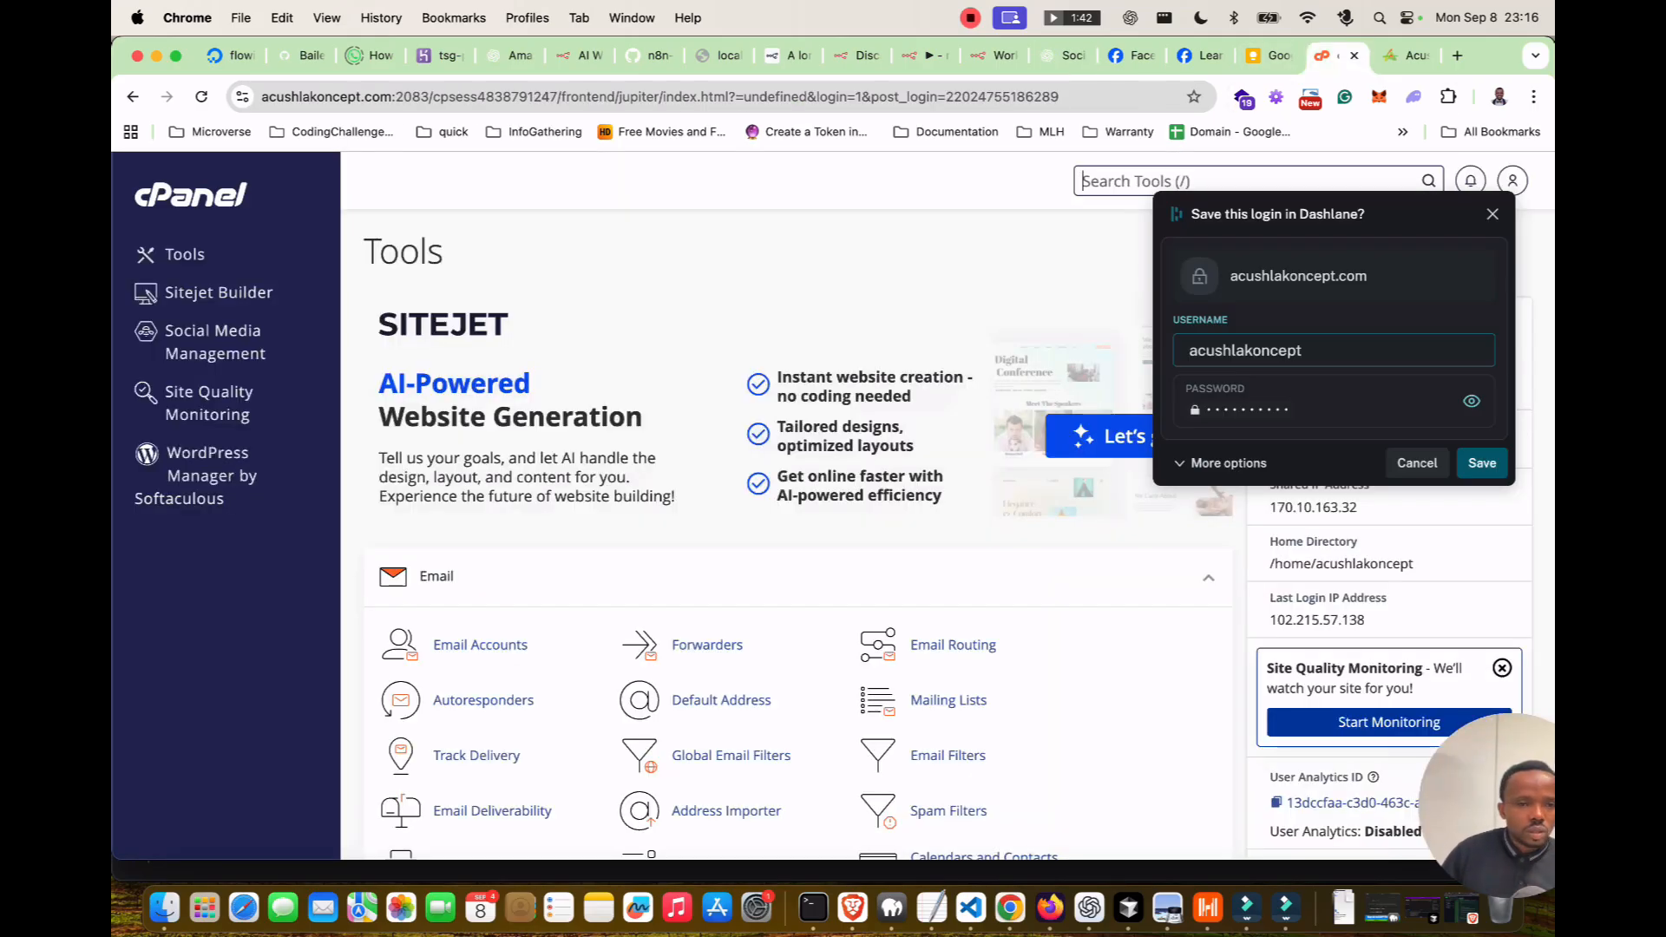
{"action": "left_click", "coordinate": [1492, 213]}
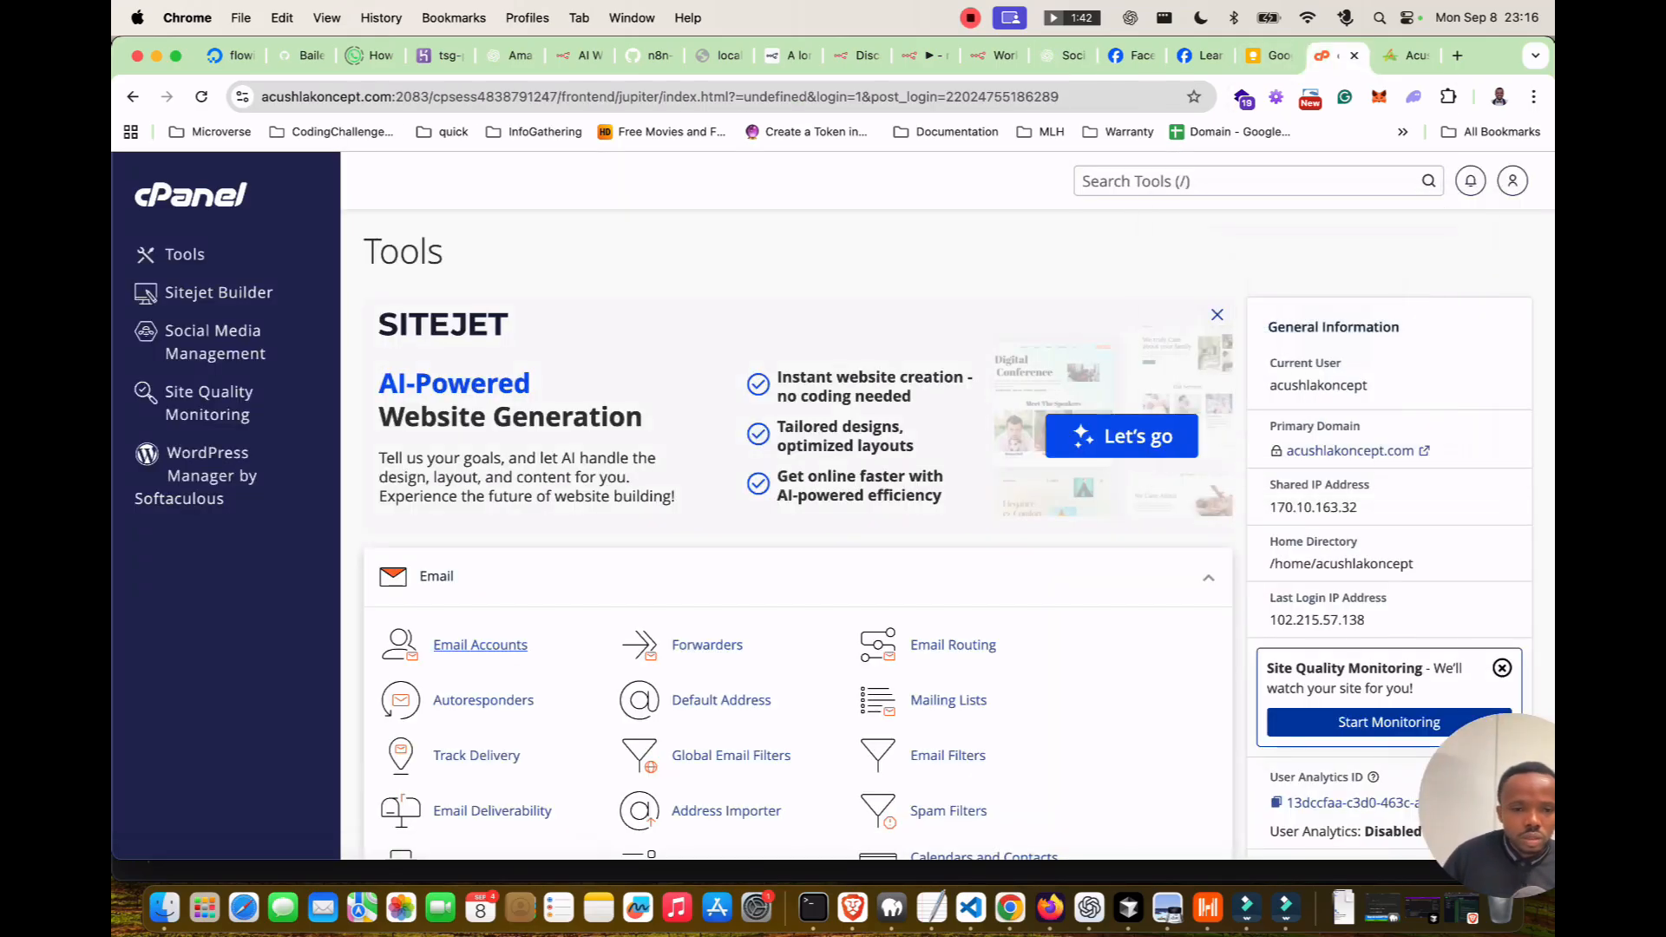
{"action": "scroll", "coordinate": [480, 646], "scroll_direction": "down", "scroll_amount": 3}
{"action": "left_click", "coordinate": [472, 785]}
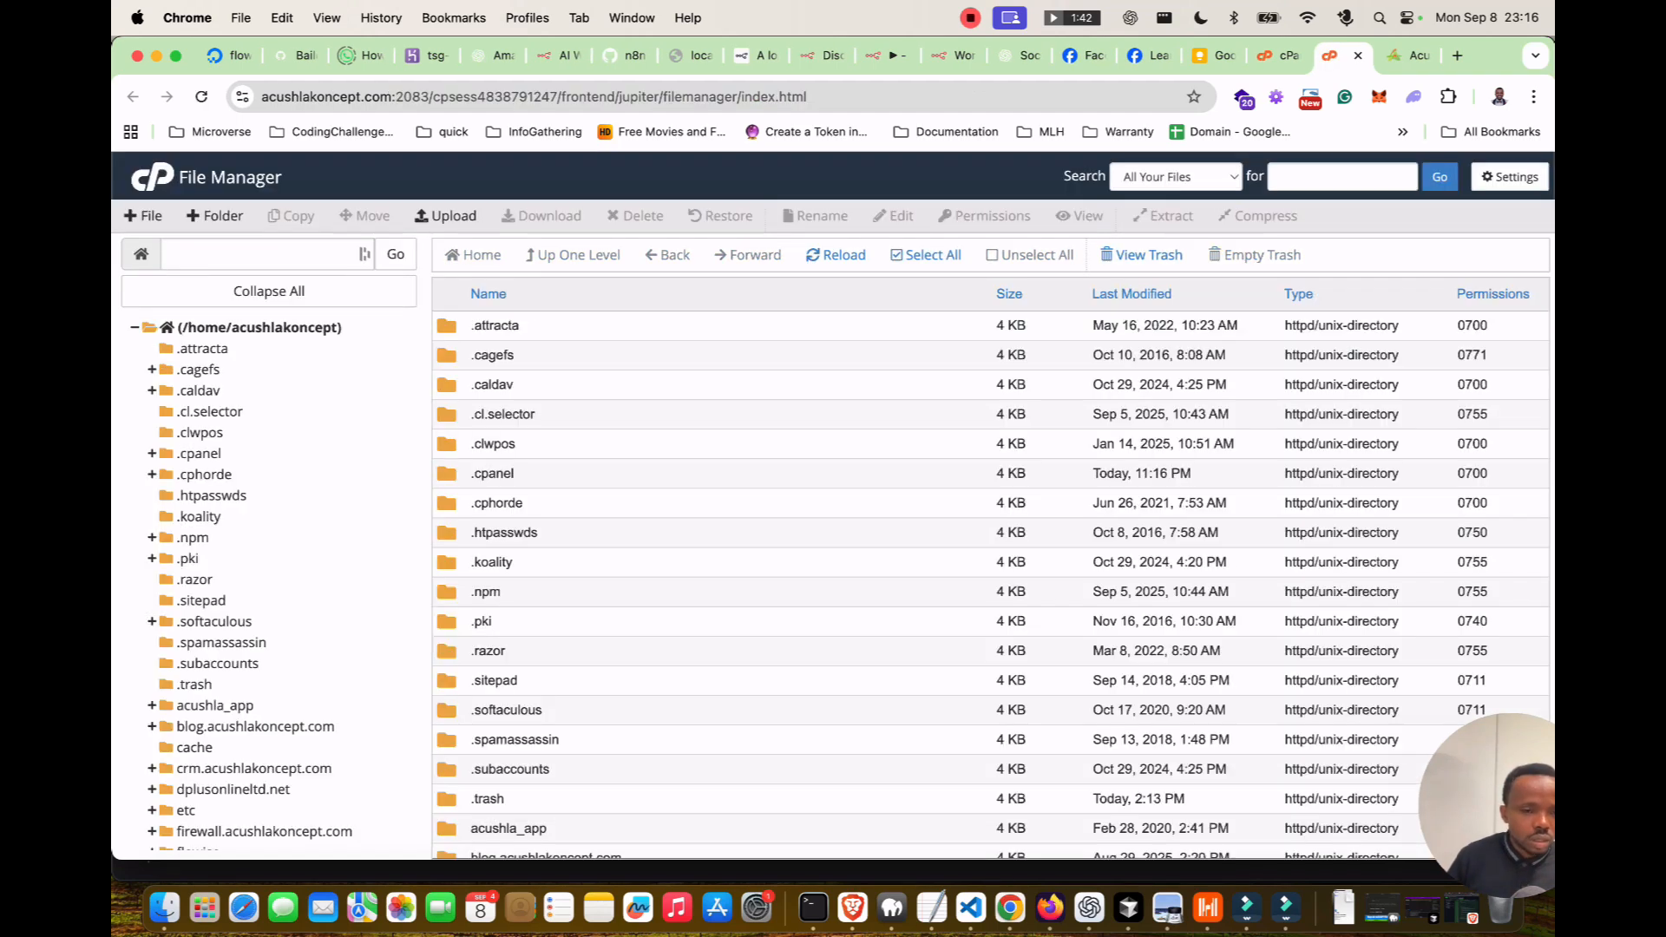
{"action": "scroll", "coordinate": [269, 538], "scroll_direction": "down", "scroll_amount": 10}
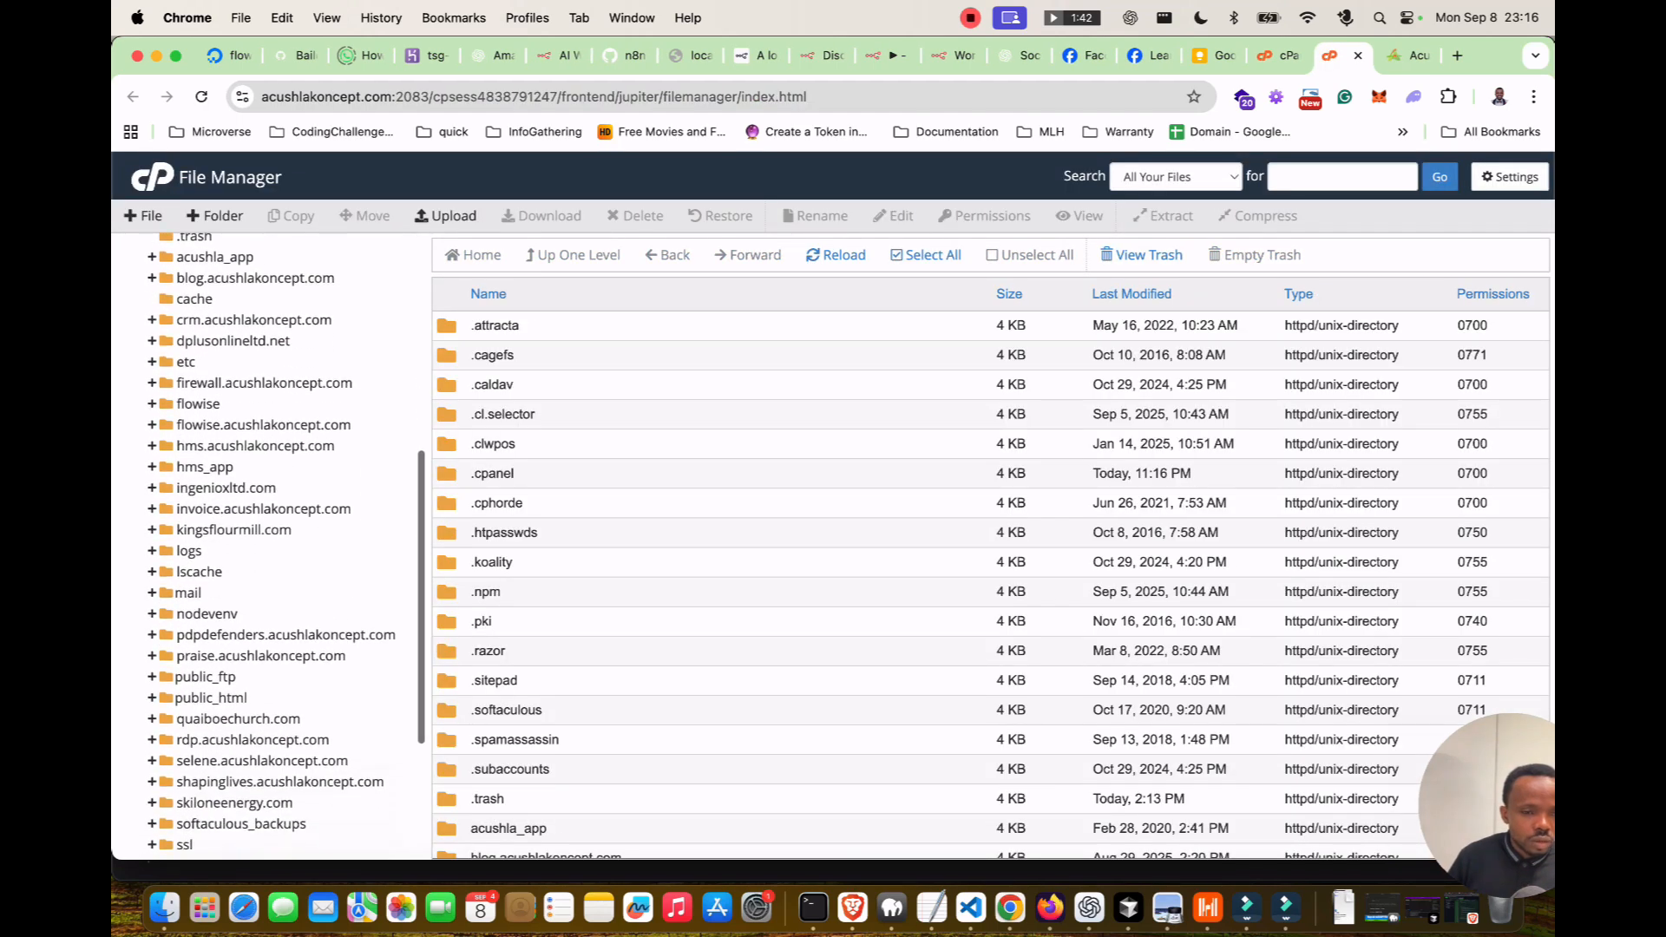
{"action": "left_click", "coordinate": [211, 698]}
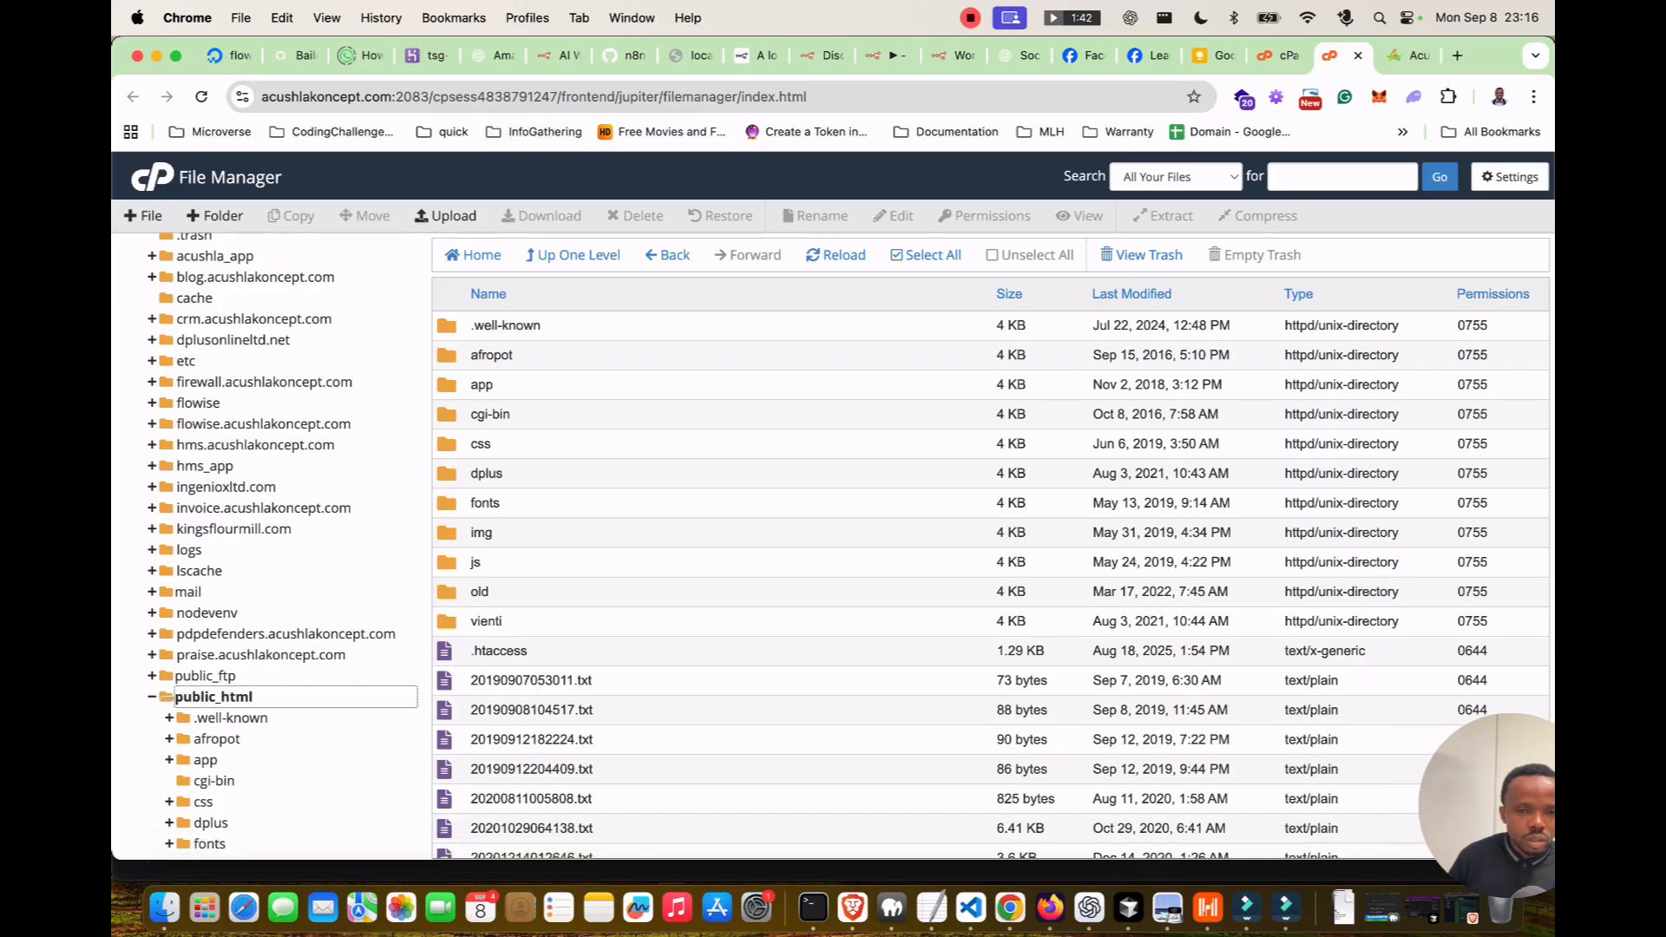
{"action": "left_click", "coordinate": [215, 216]}
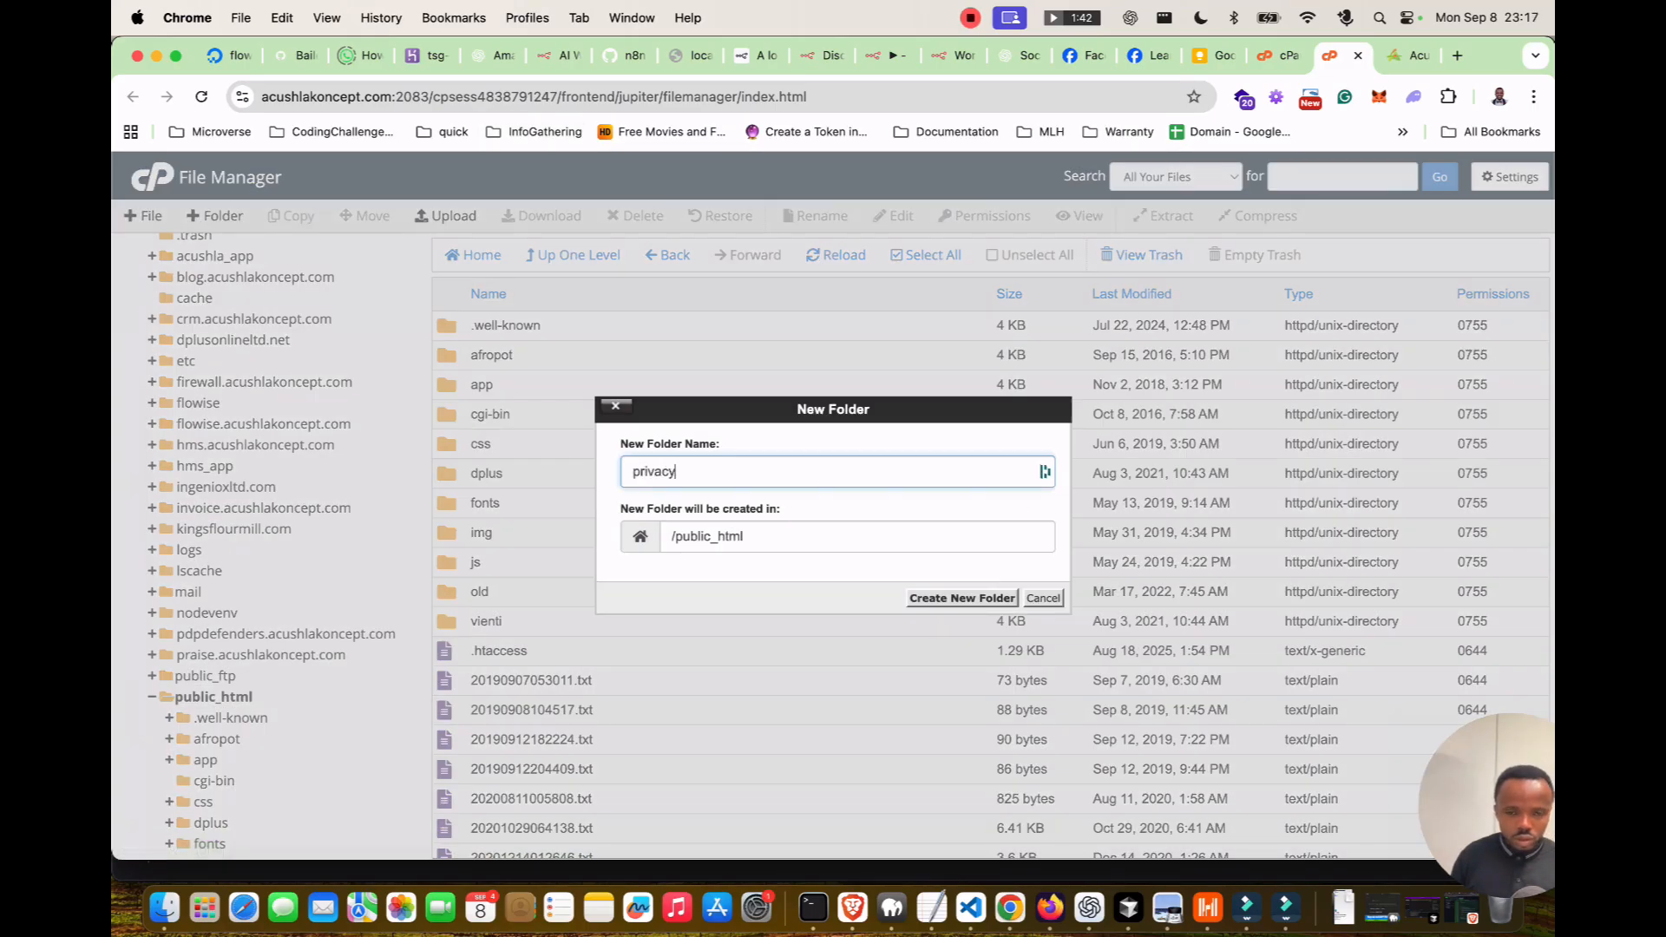
{"action": "left_click", "coordinate": [961, 598]}
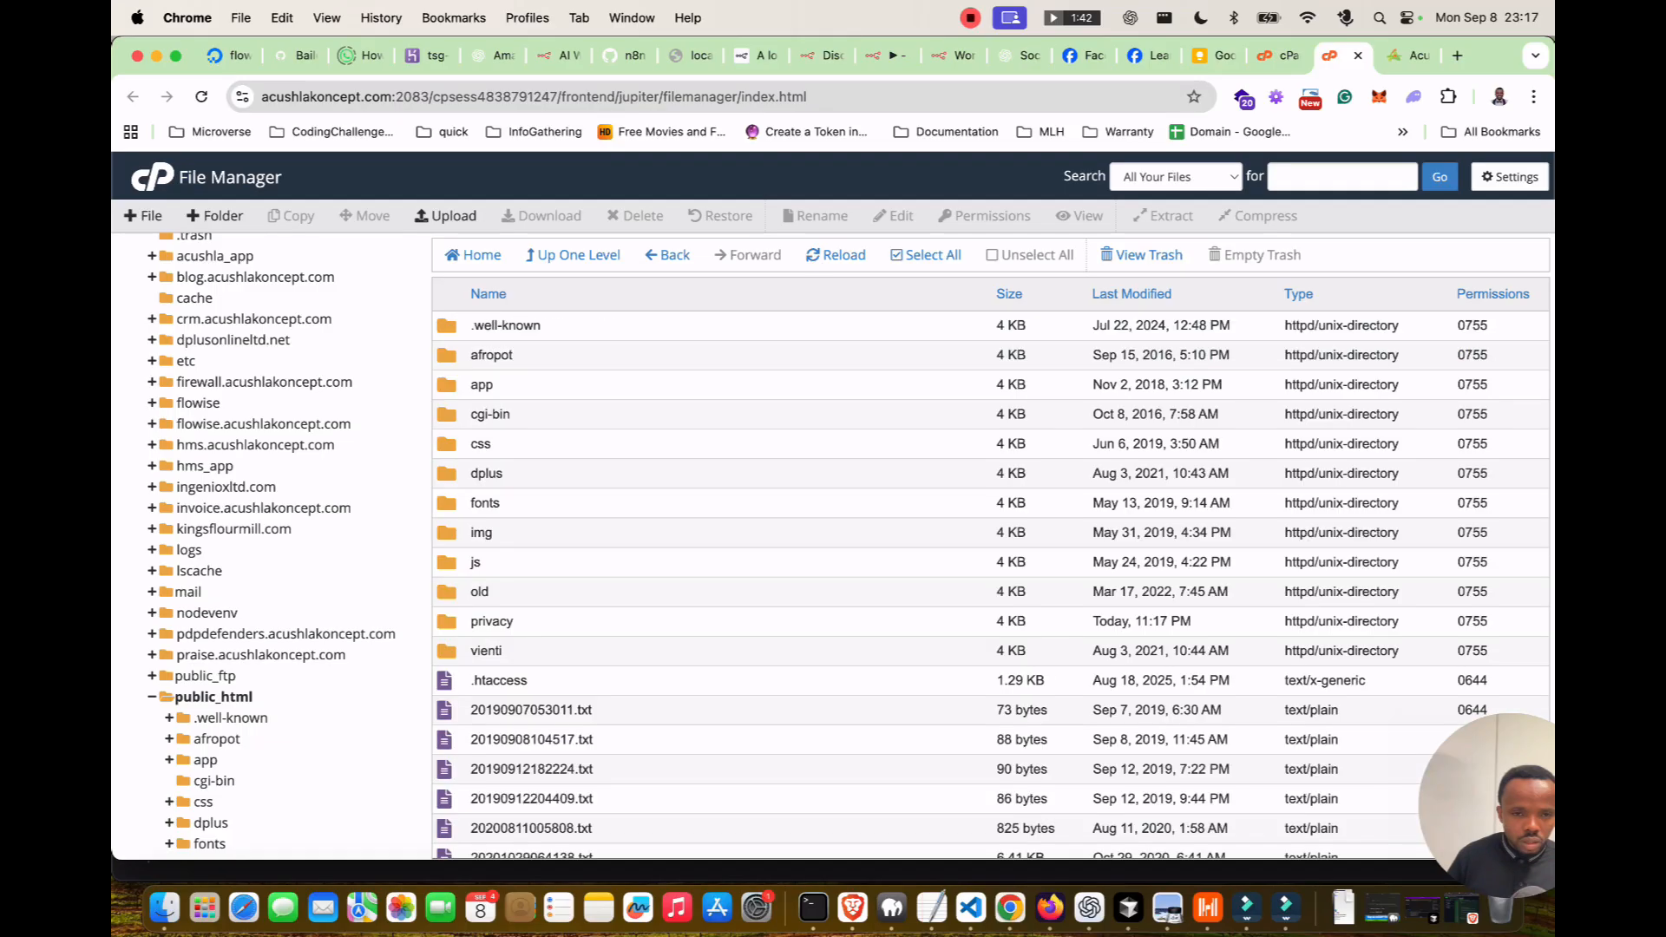
Create index.html in the privacy folder reading 'hello Privacy Policy URL' and save it.
{"action": "double_click", "coordinate": [492, 621]}
{"action": "right_click", "coordinate": [502, 451]}
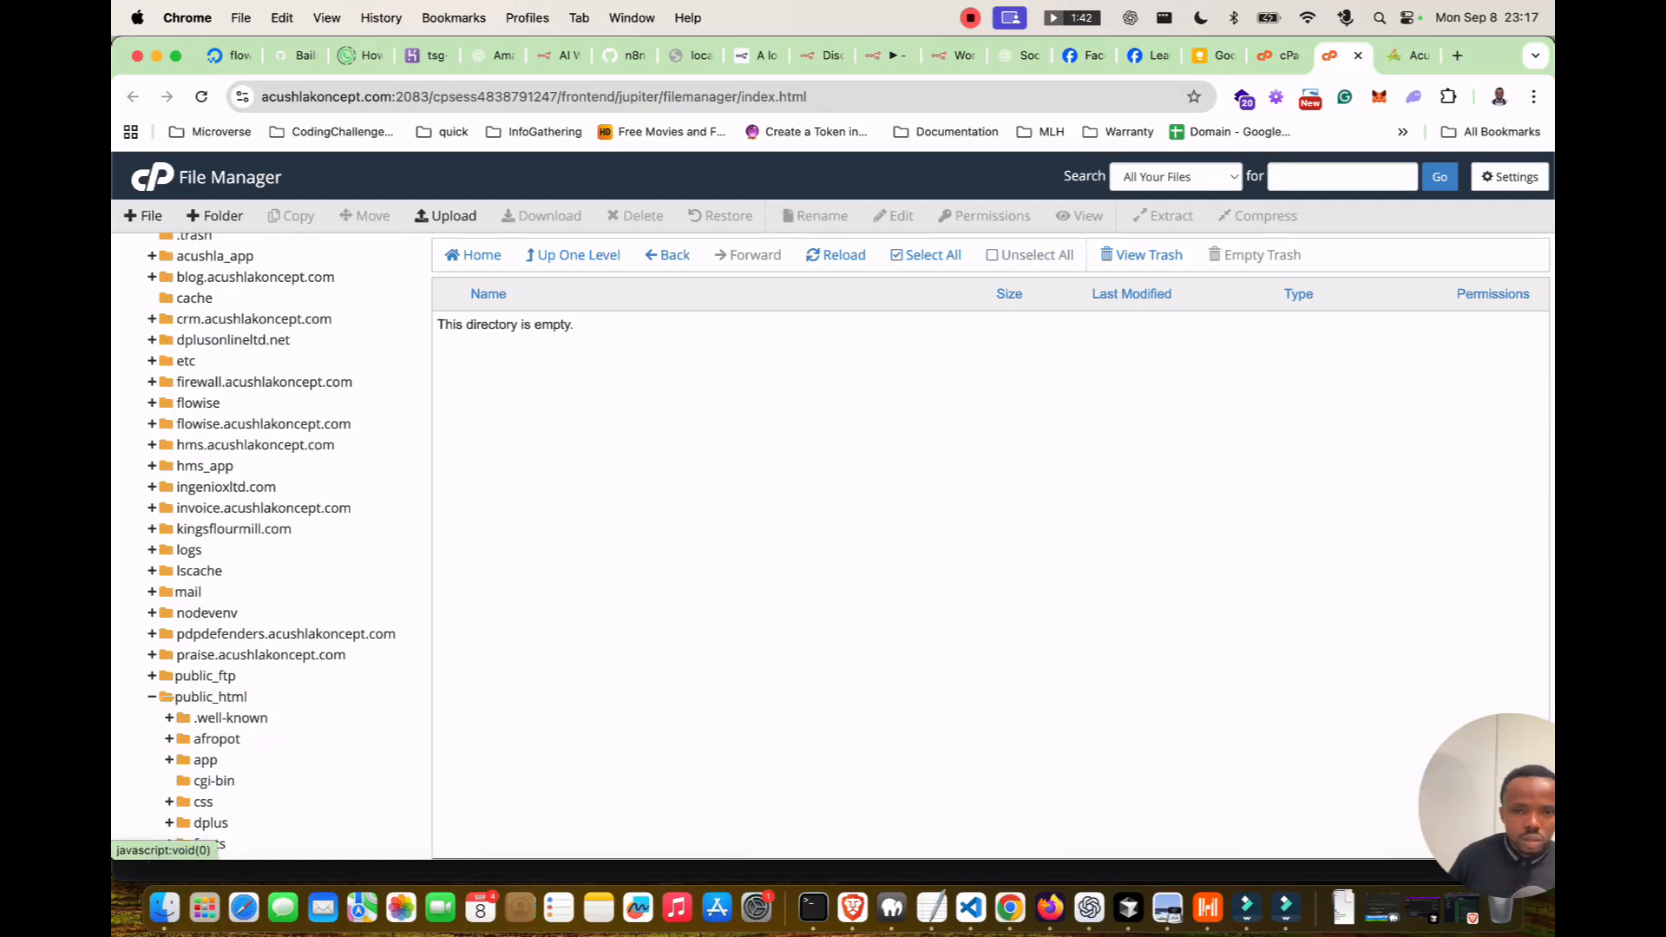
{"action": "left_click", "coordinate": [143, 215]}
{"action": "type", "text": "index.html"}
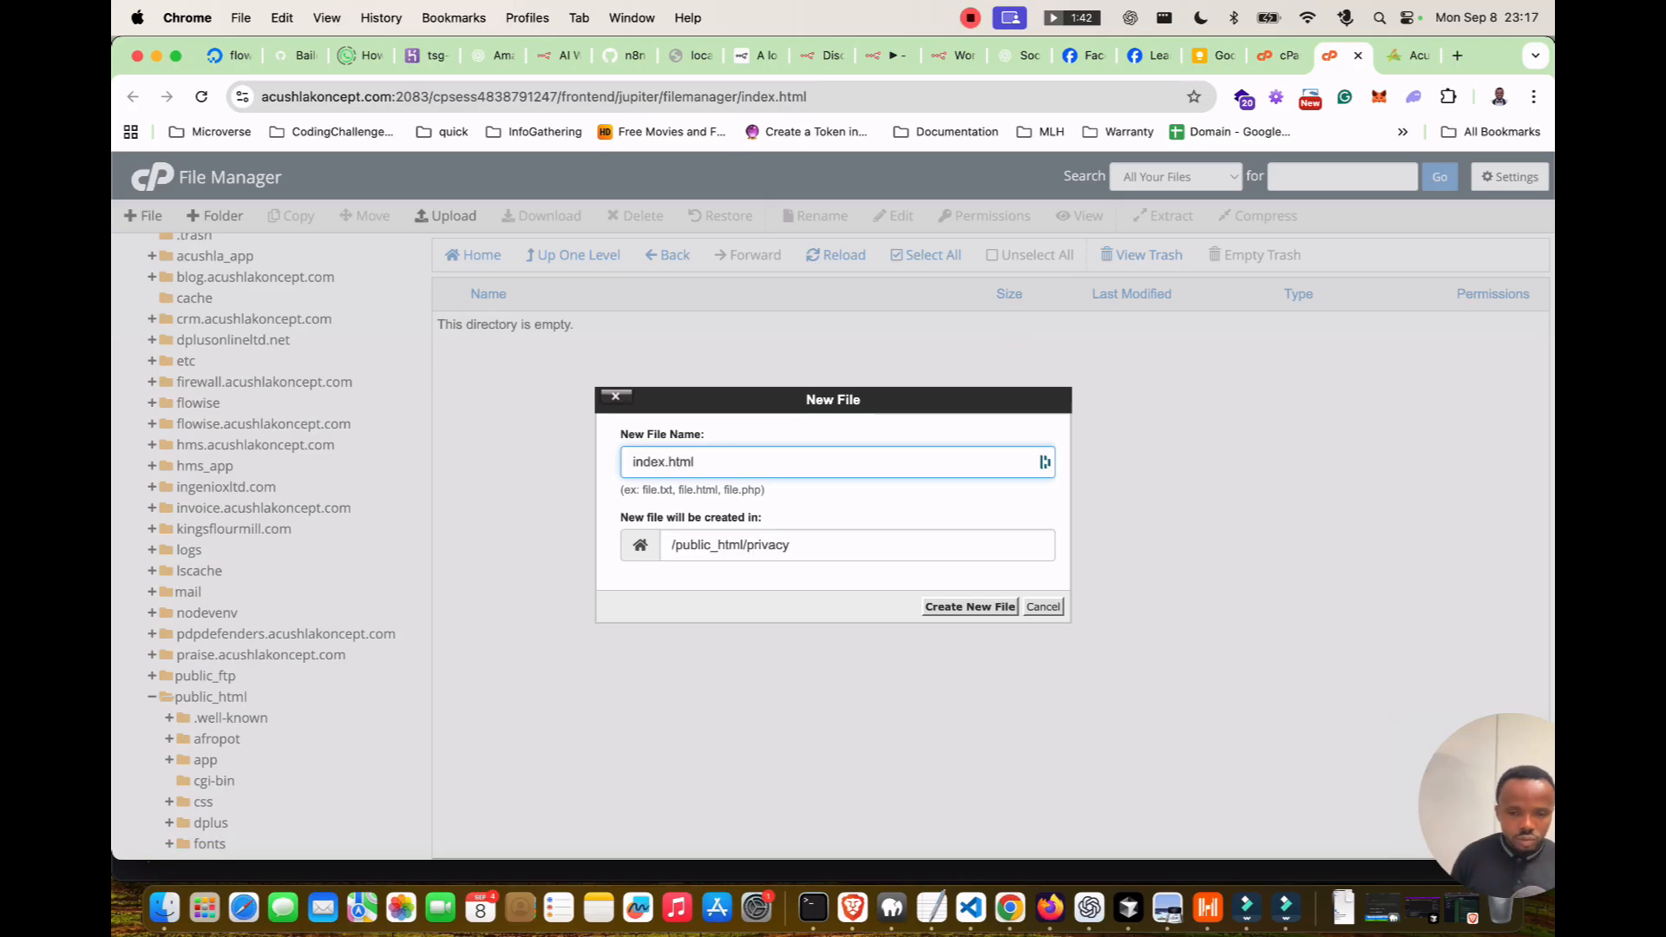
{"action": "key", "text": "Return"}
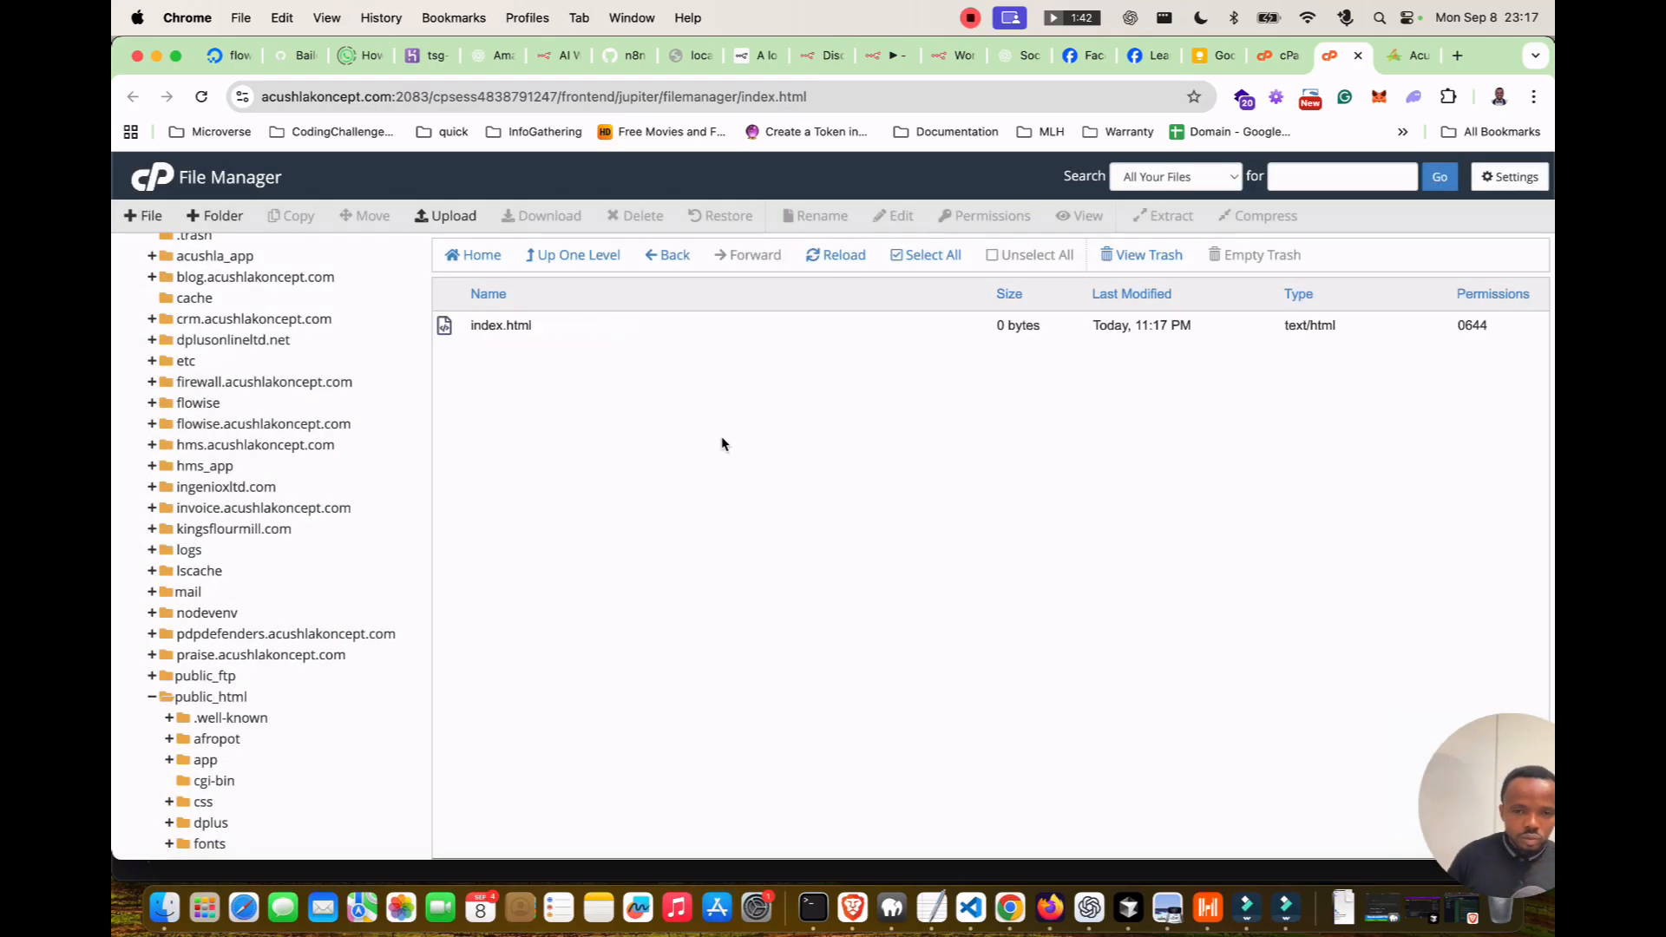
{"action": "right_click", "coordinate": [451, 323]}
{"action": "left_click", "coordinate": [485, 398]}
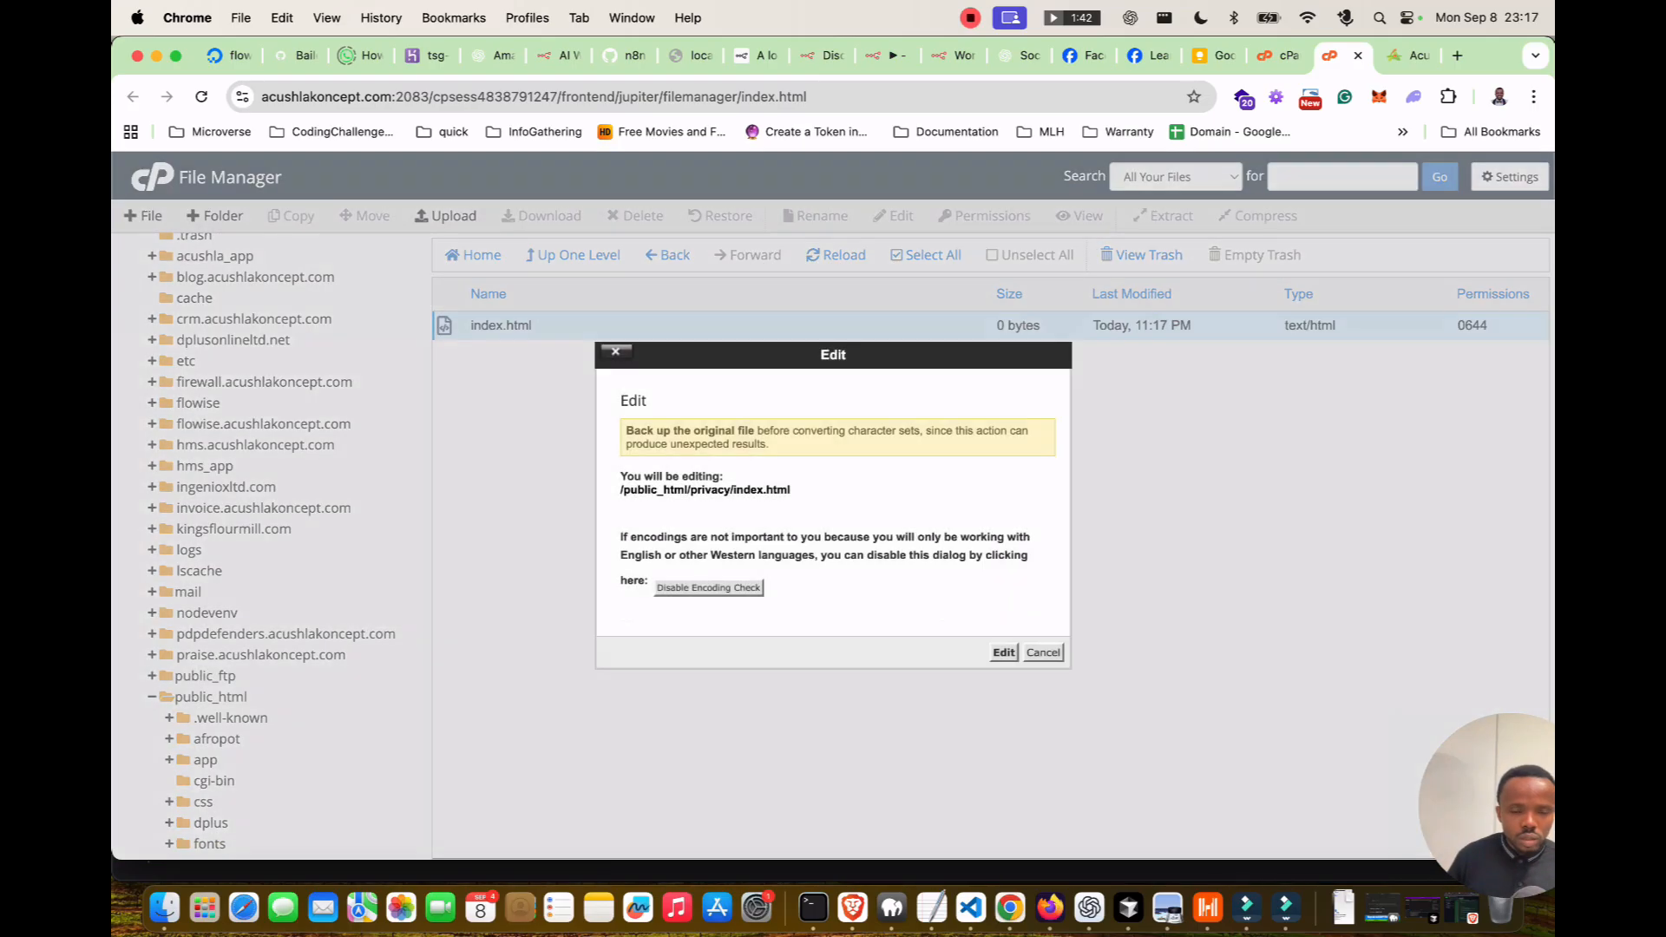
{"action": "left_click", "coordinate": [1003, 651]}
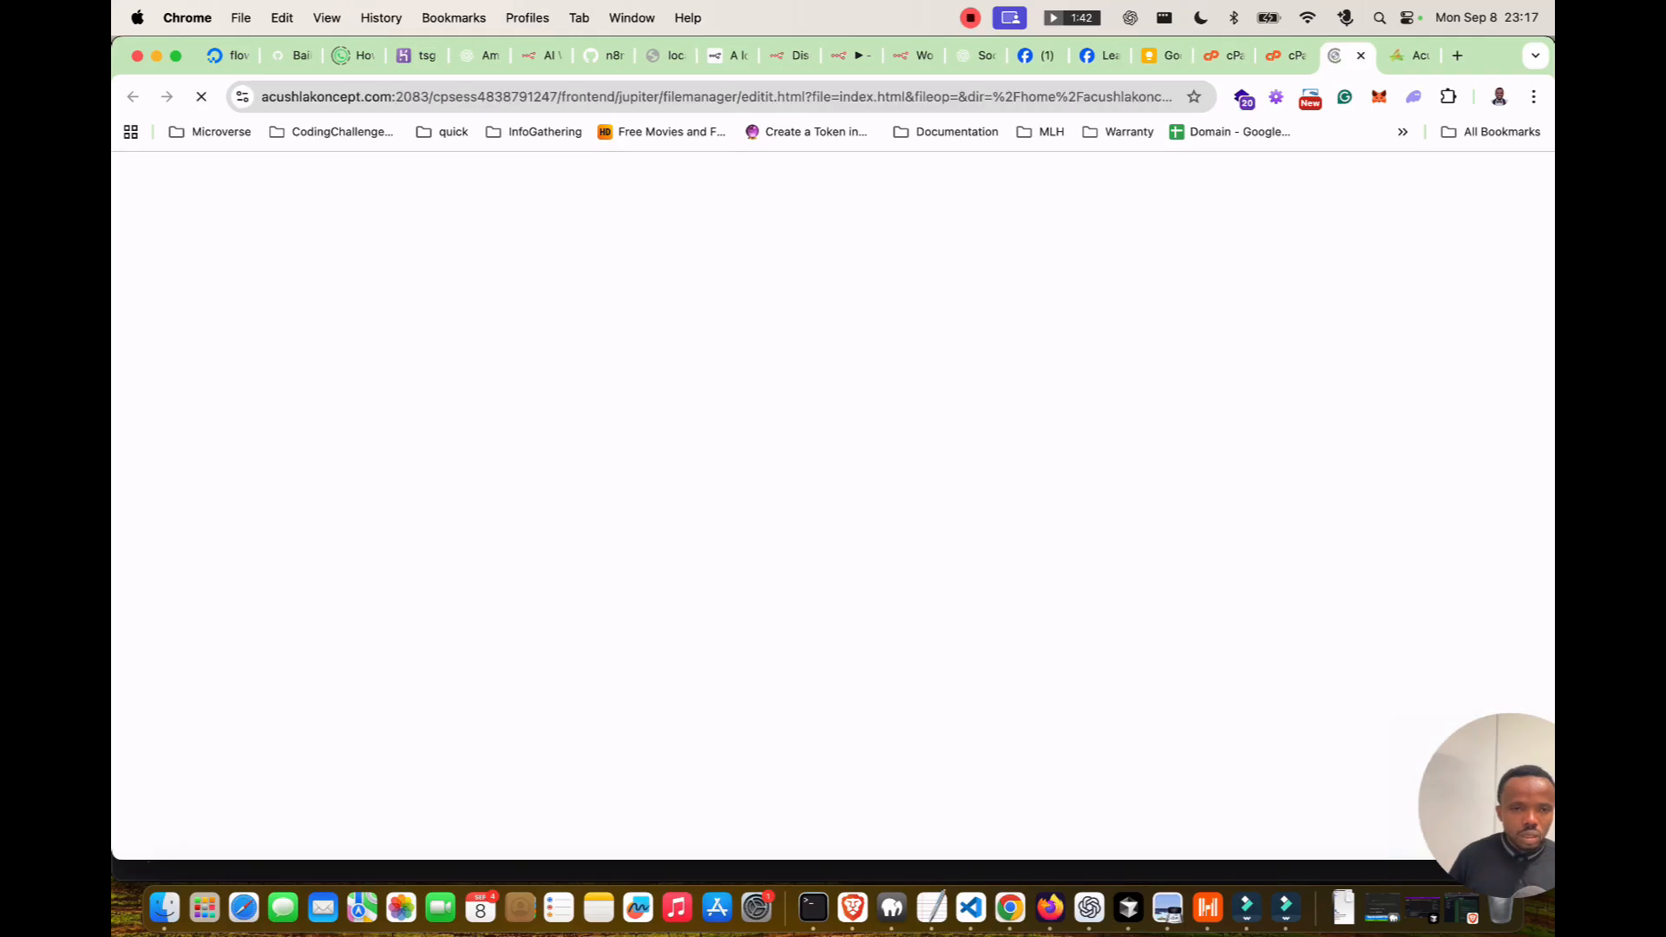
{"action": "type", "text": "hi"}
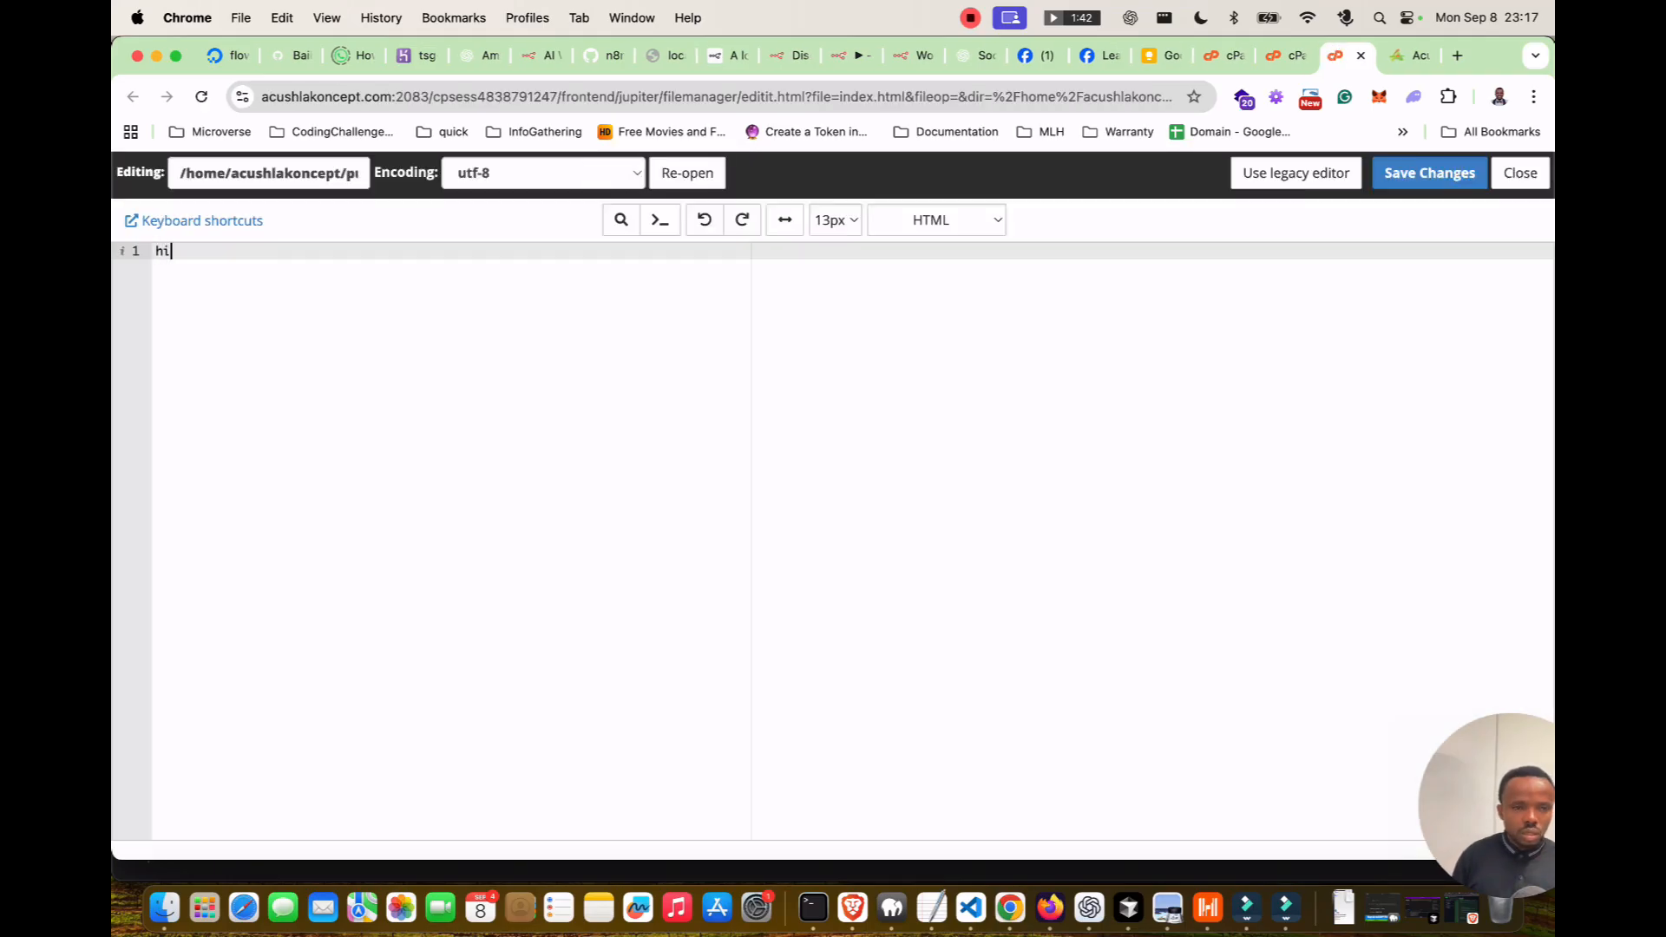
{"action": "type", "text": "ello"}
{"action": "type", "text": "Privacy Policy URL"}
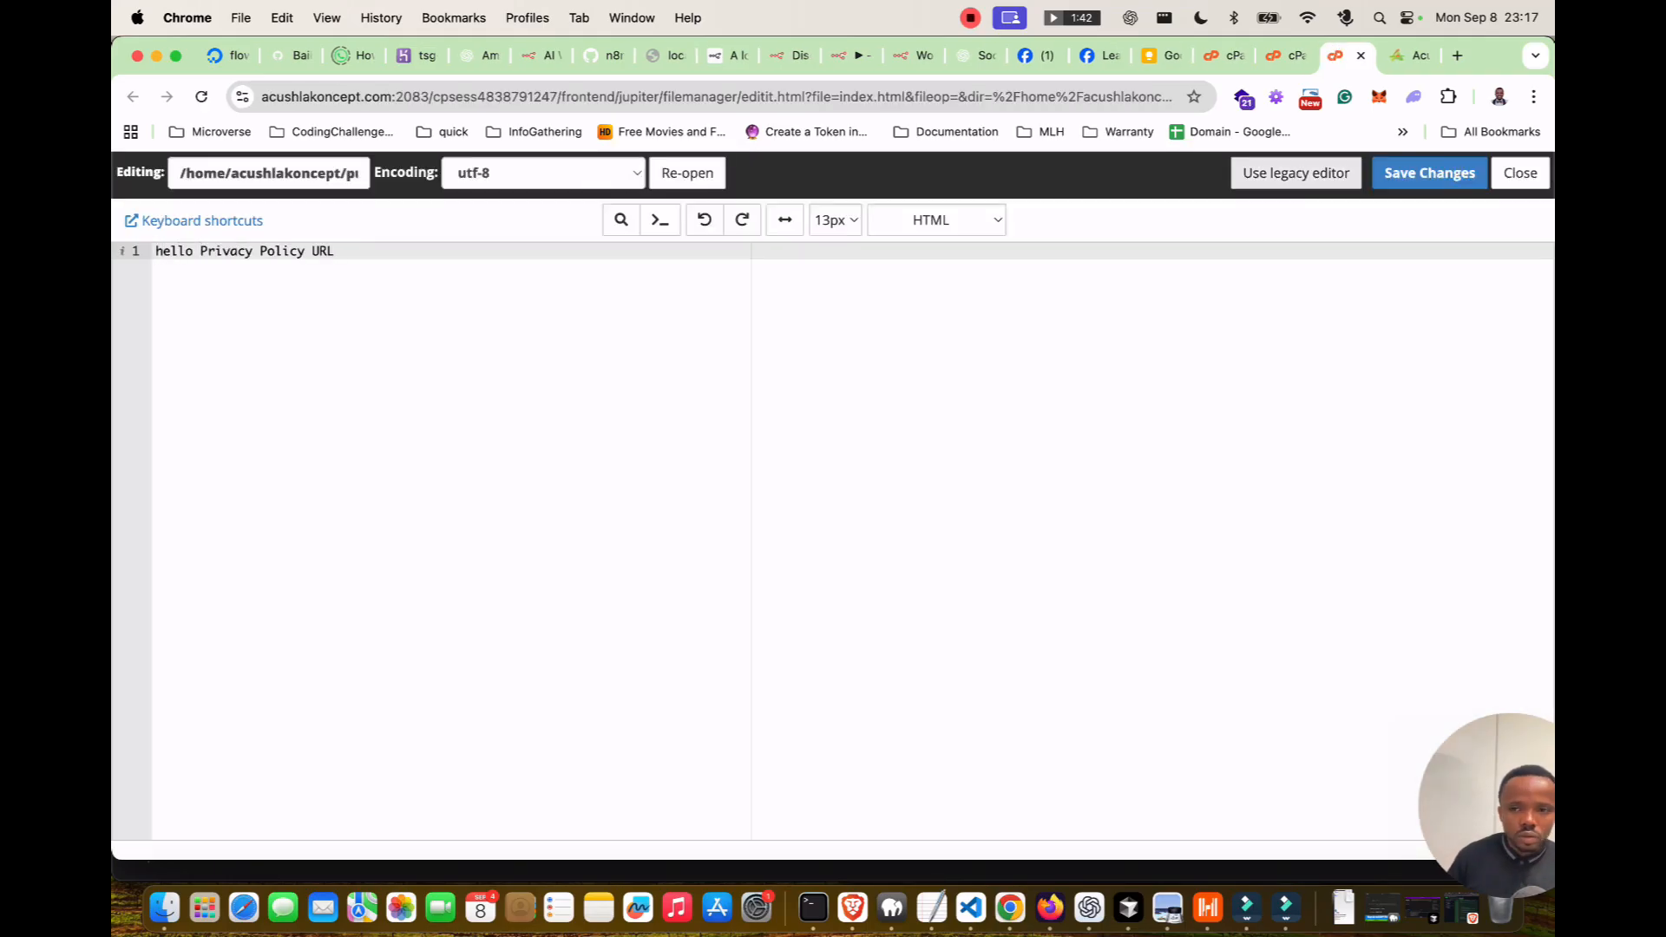
{"action": "left_click", "coordinate": [1429, 172]}
Load acushlakoncept.com/privacy in the browser to view the new page.
{"action": "left_click", "coordinate": [1410, 55]}
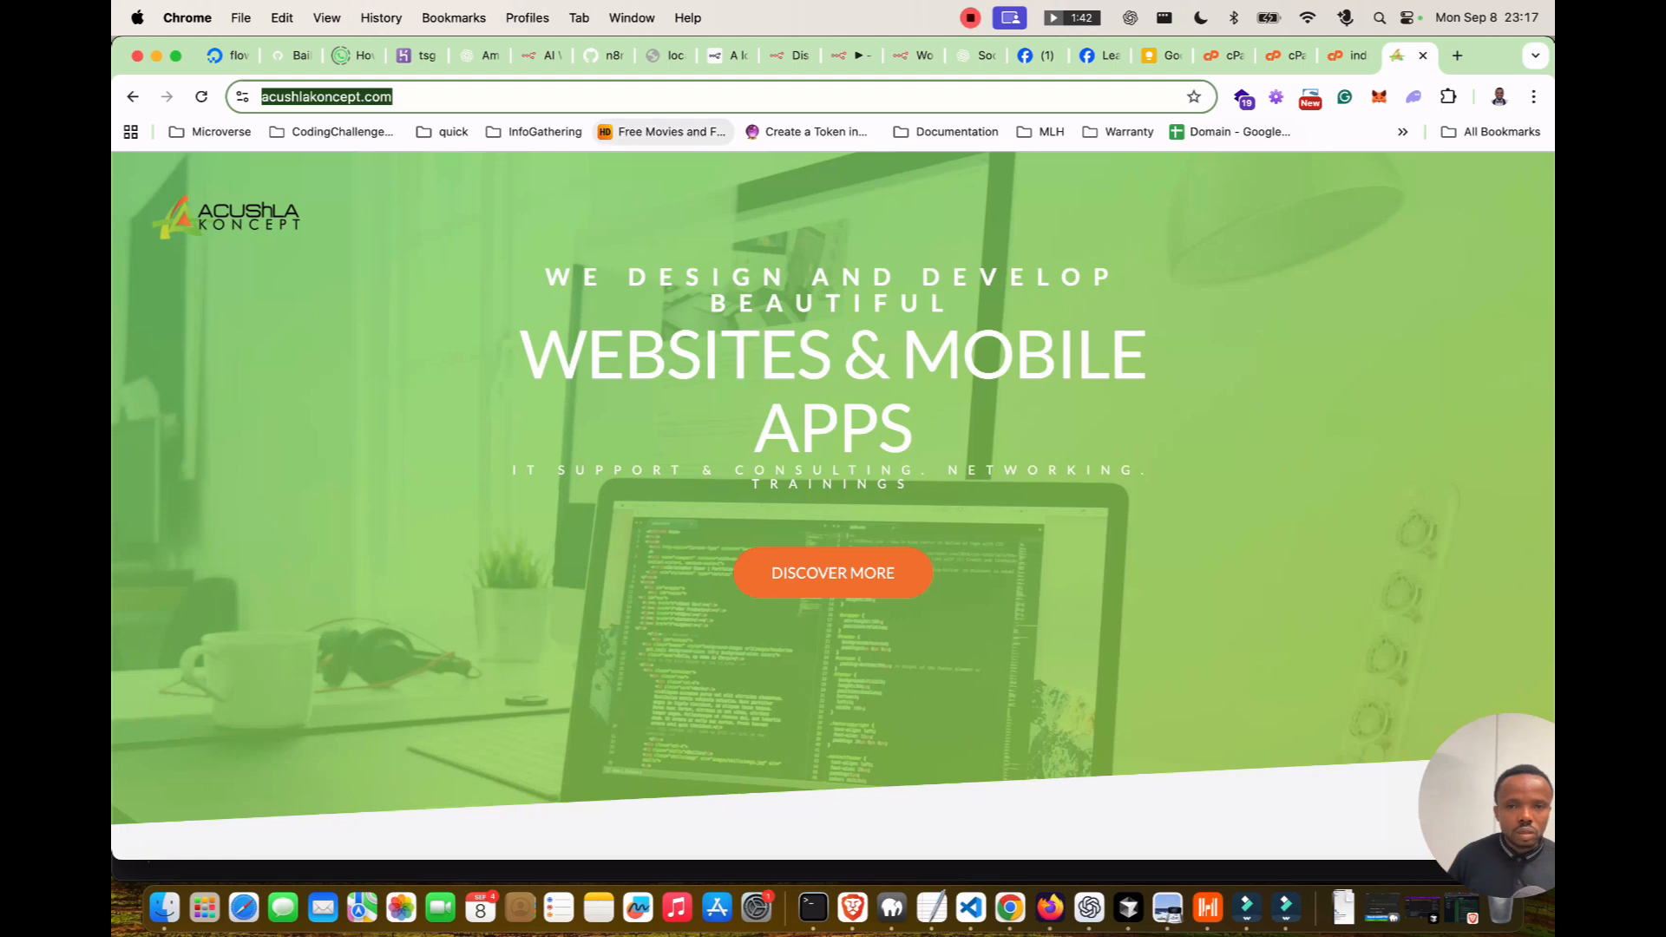
{"action": "left_click", "coordinate": [664, 132]}
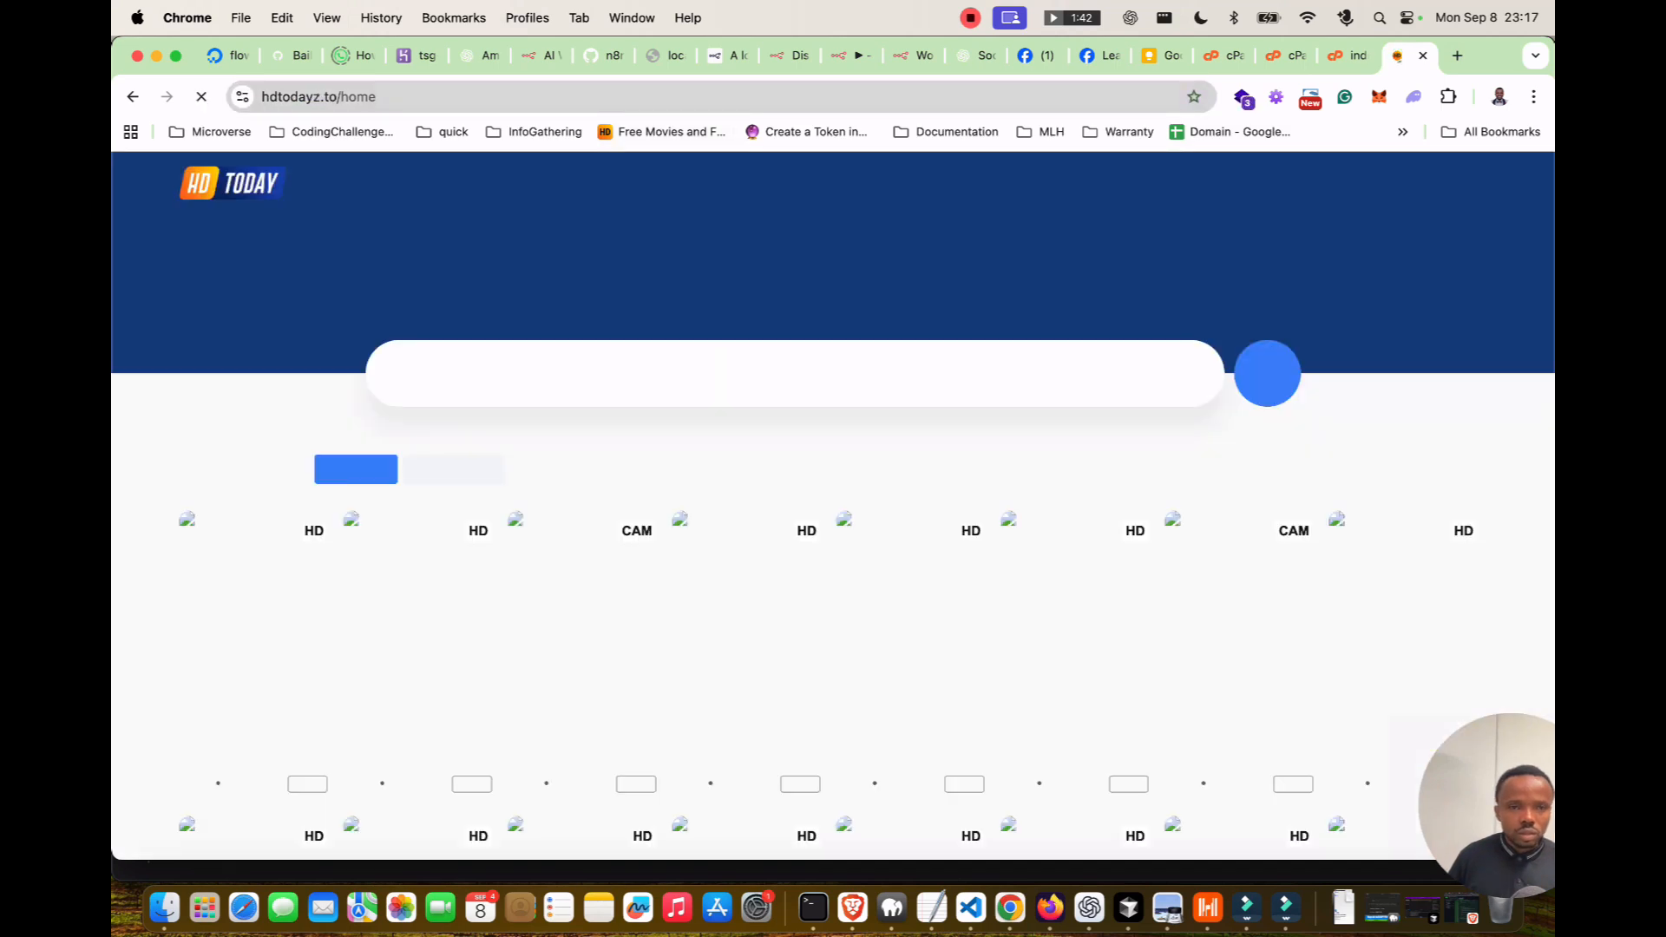
{"action": "key", "text": "super+["}
{"action": "left_click", "coordinate": [663, 96]}
{"action": "key", "text": "Right"}
{"action": "type", "text": "/"}
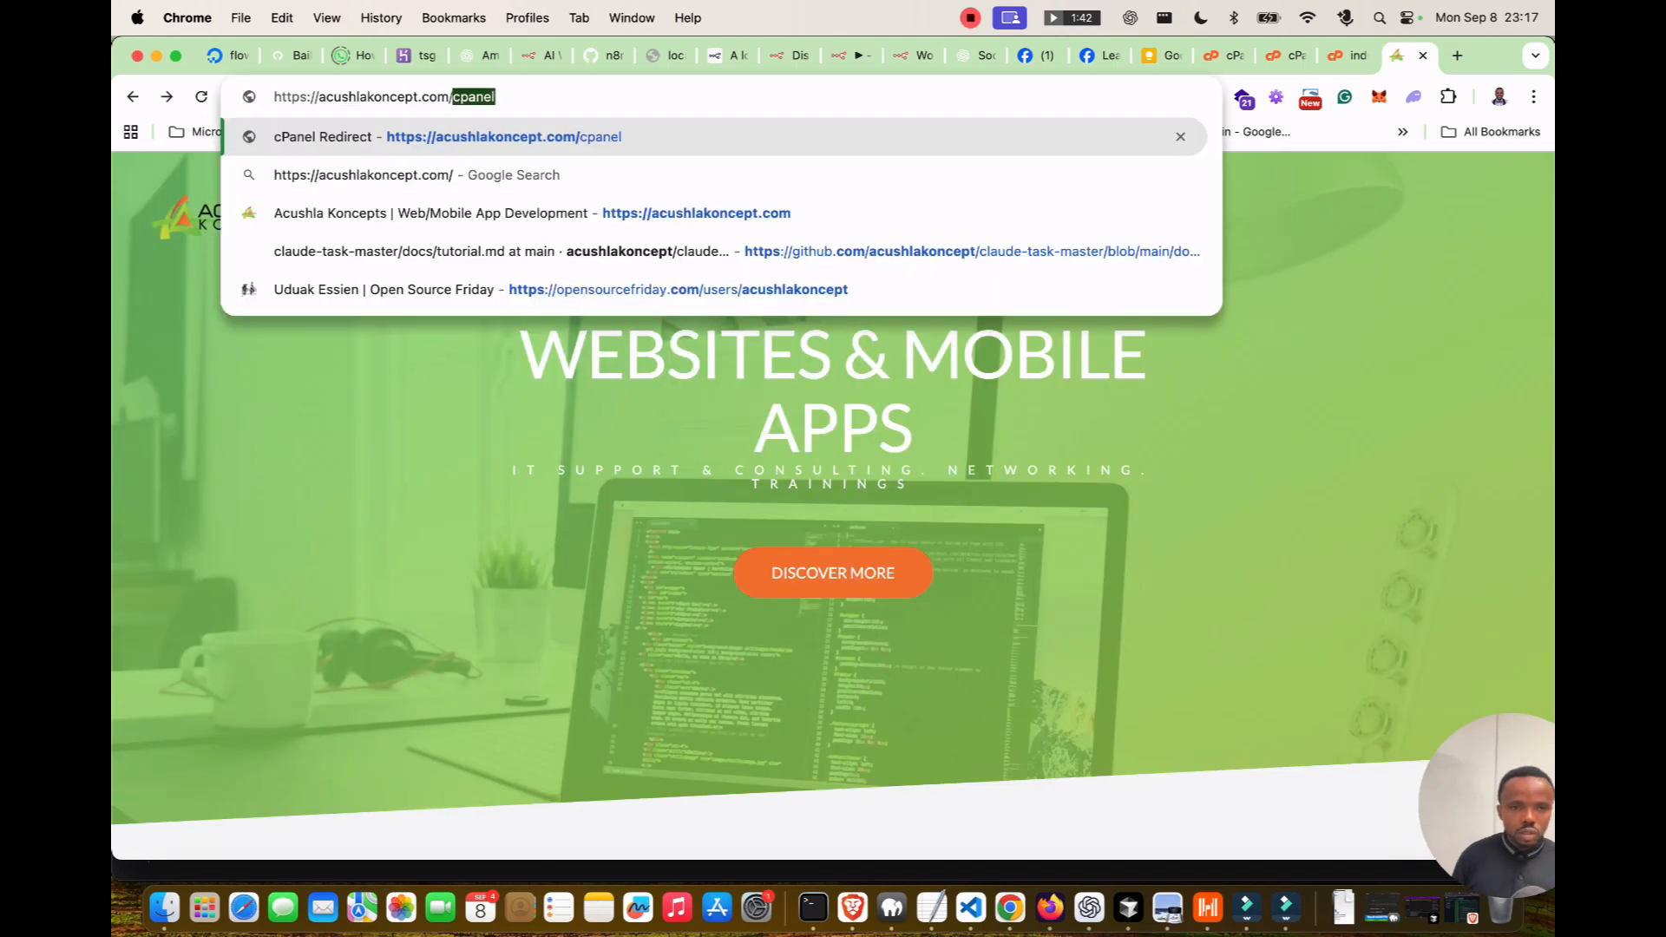
{"action": "type", "text": "privacy"}
{"action": "key", "text": "Return"}
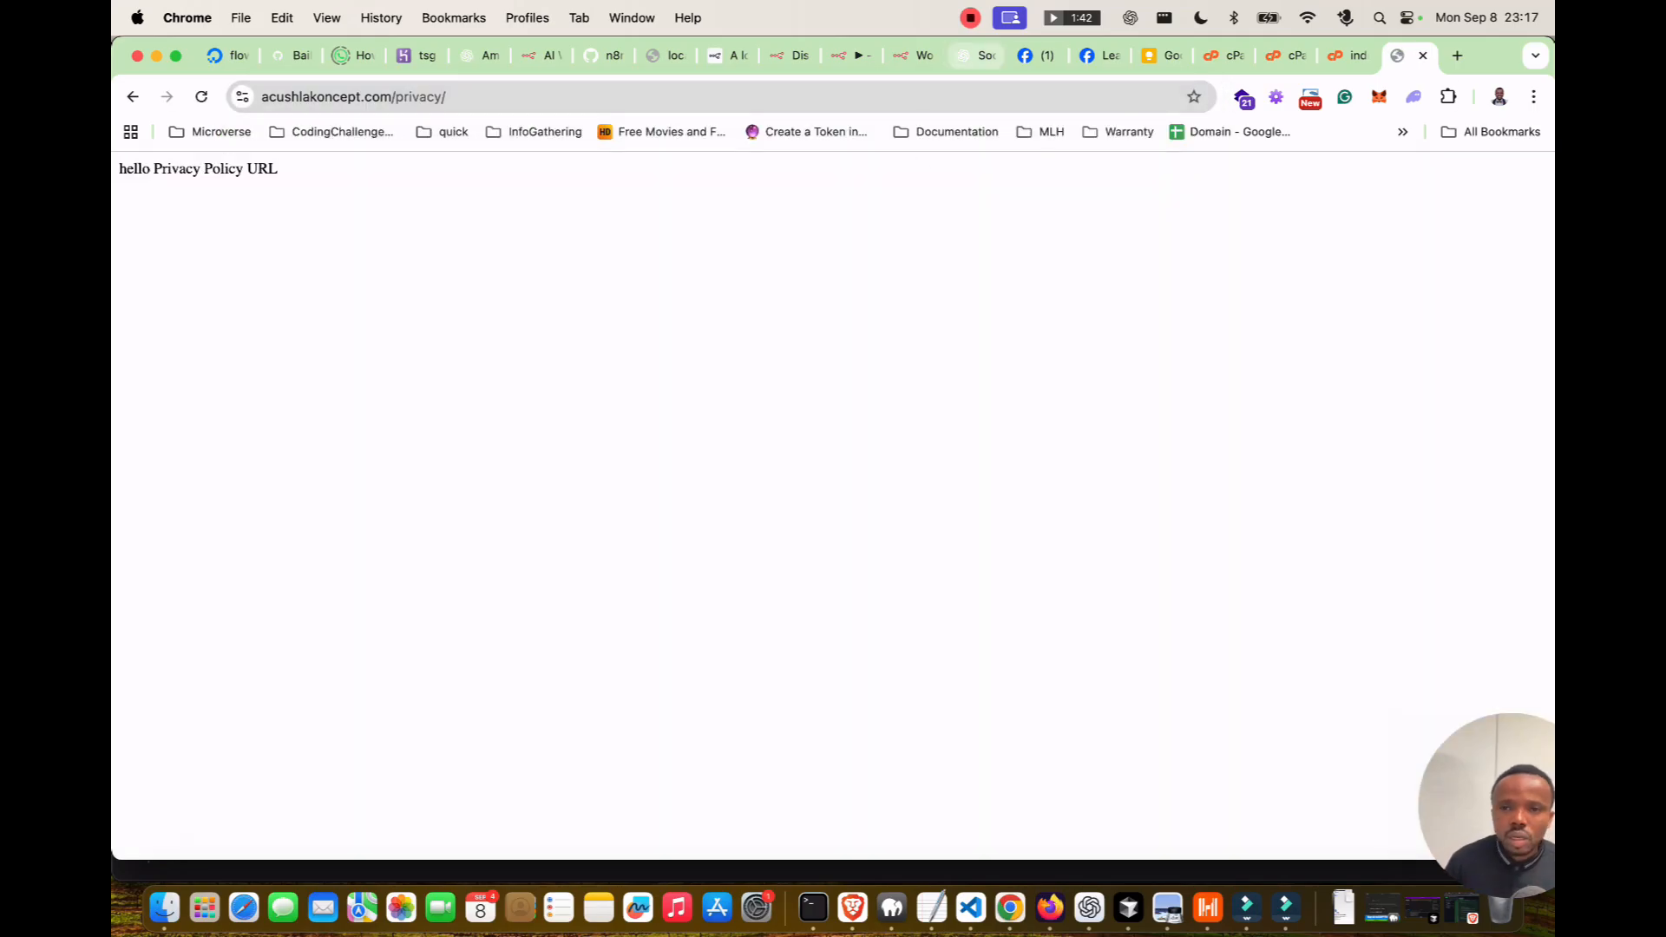
Replace index.html's placeholder with ChatGPT's privacy policy HTML and save the file.
{"action": "left_click", "coordinate": [846, 54]}
{"action": "left_click", "coordinate": [979, 55]}
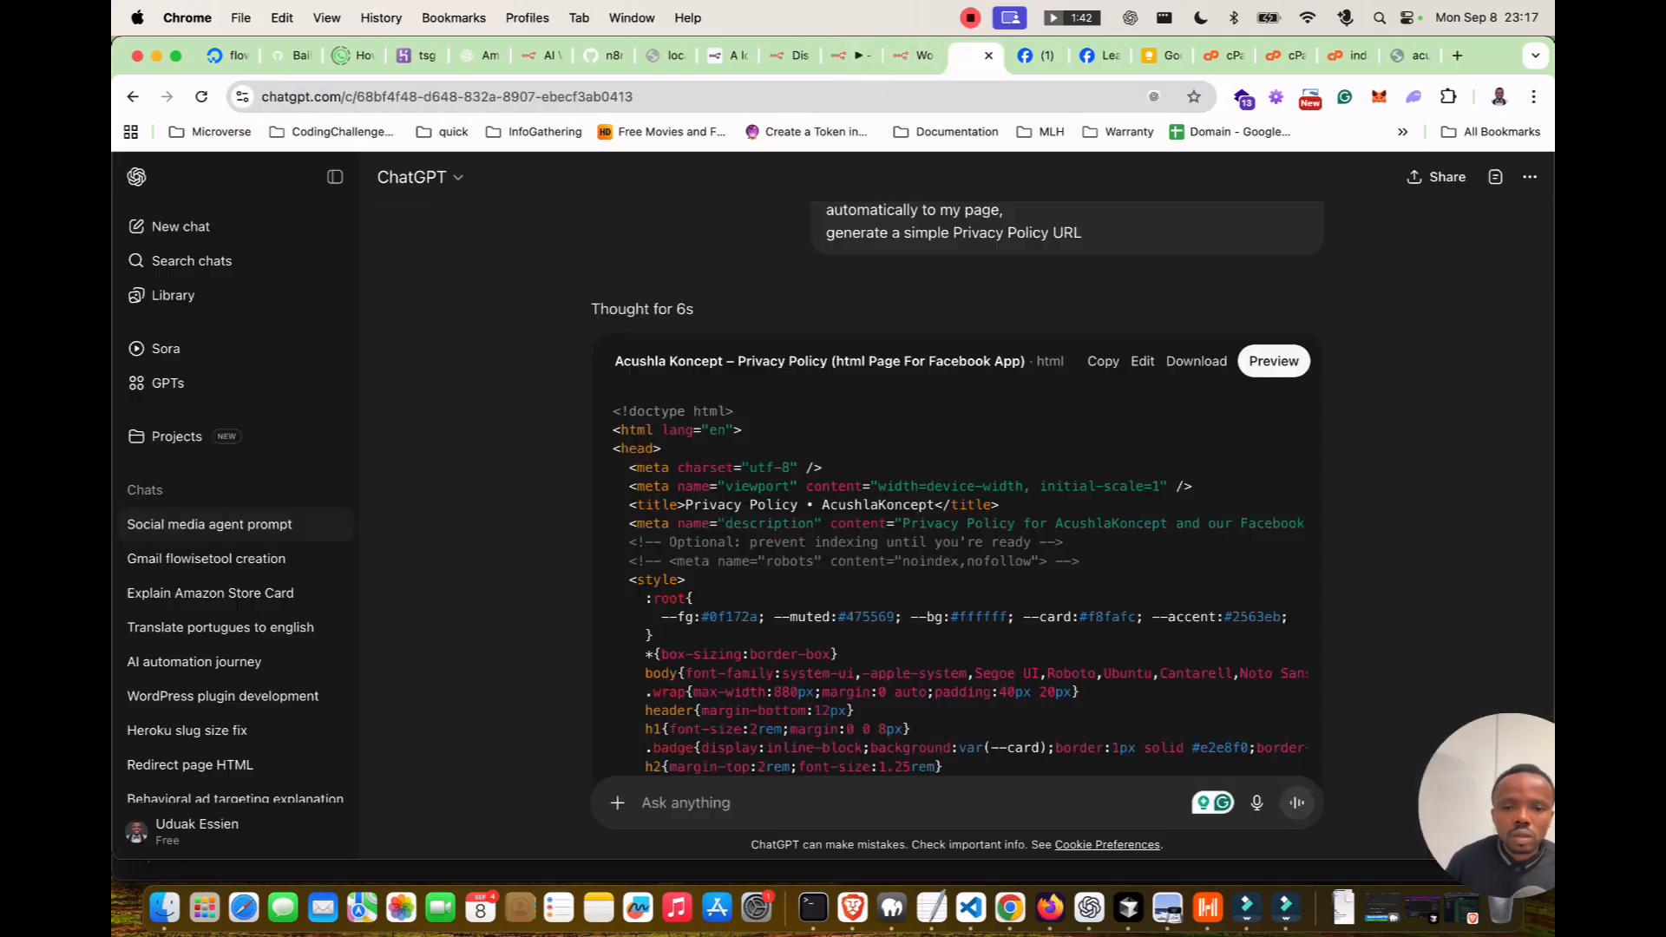
{"action": "left_click", "coordinate": [1103, 361]}
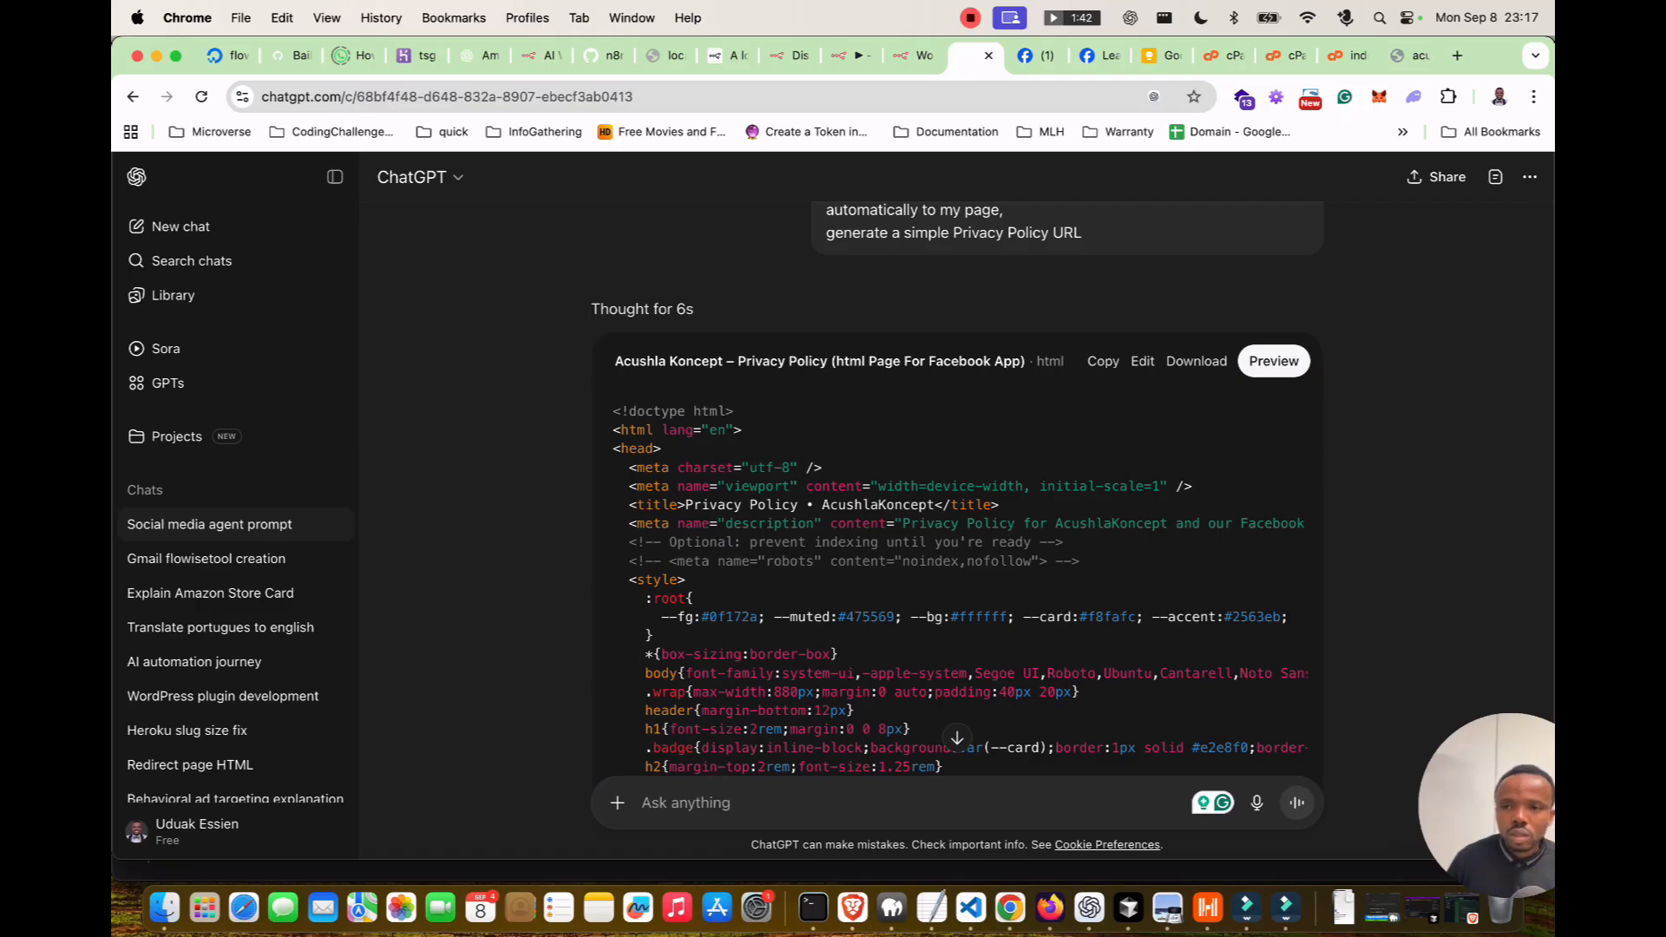
{"action": "key", "text": "super+9"}
{"action": "key", "text": "ctrl+shift+Tab"}
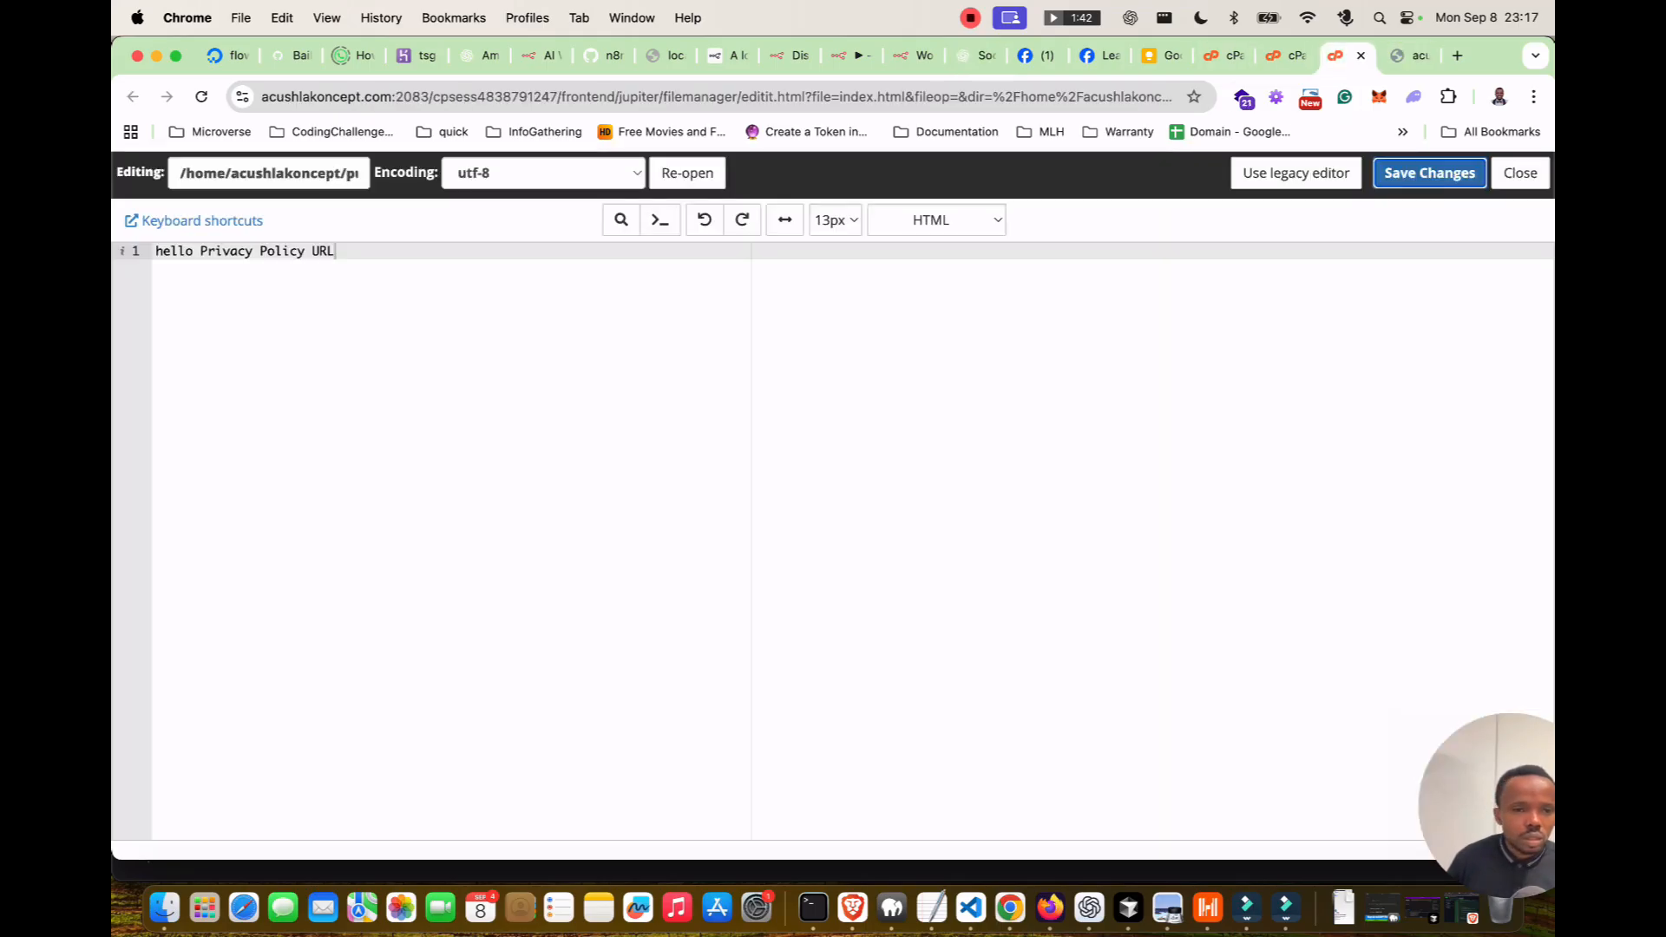
{"action": "key", "text": "super+a"}
{"action": "key", "text": "super+v"}
{"action": "key", "text": "super+s"}
Reload acushlakoncept.com/privacy to review the published privacy policy.
{"action": "key", "text": "ctrl+Tab"}
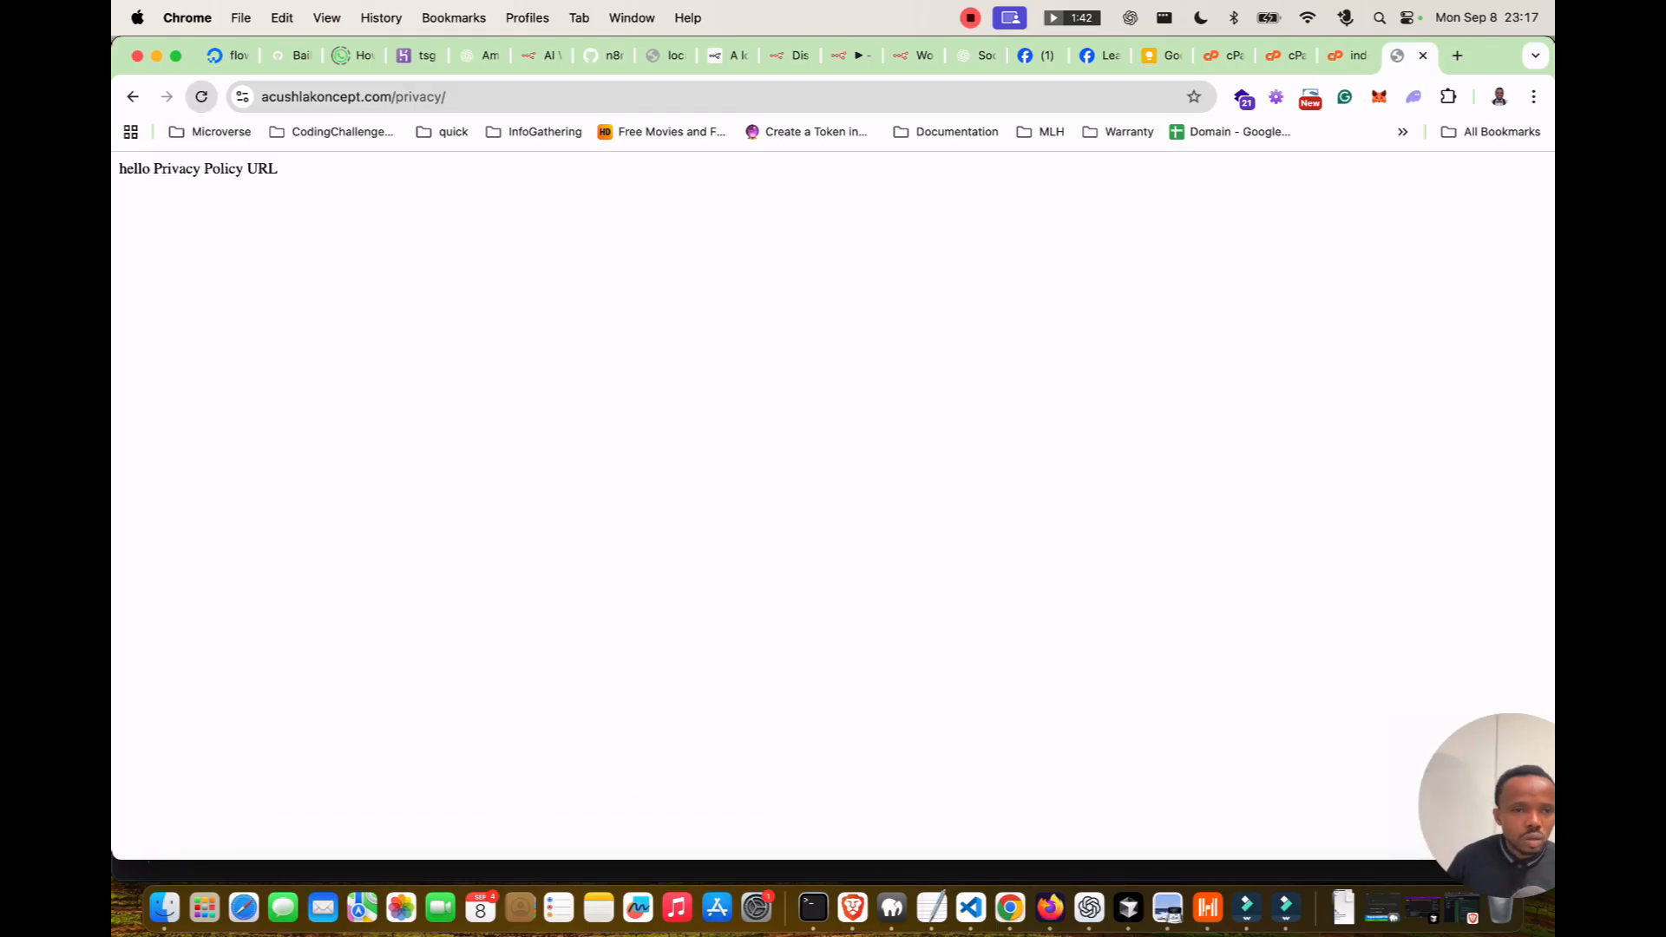
{"action": "key", "text": "super+r"}
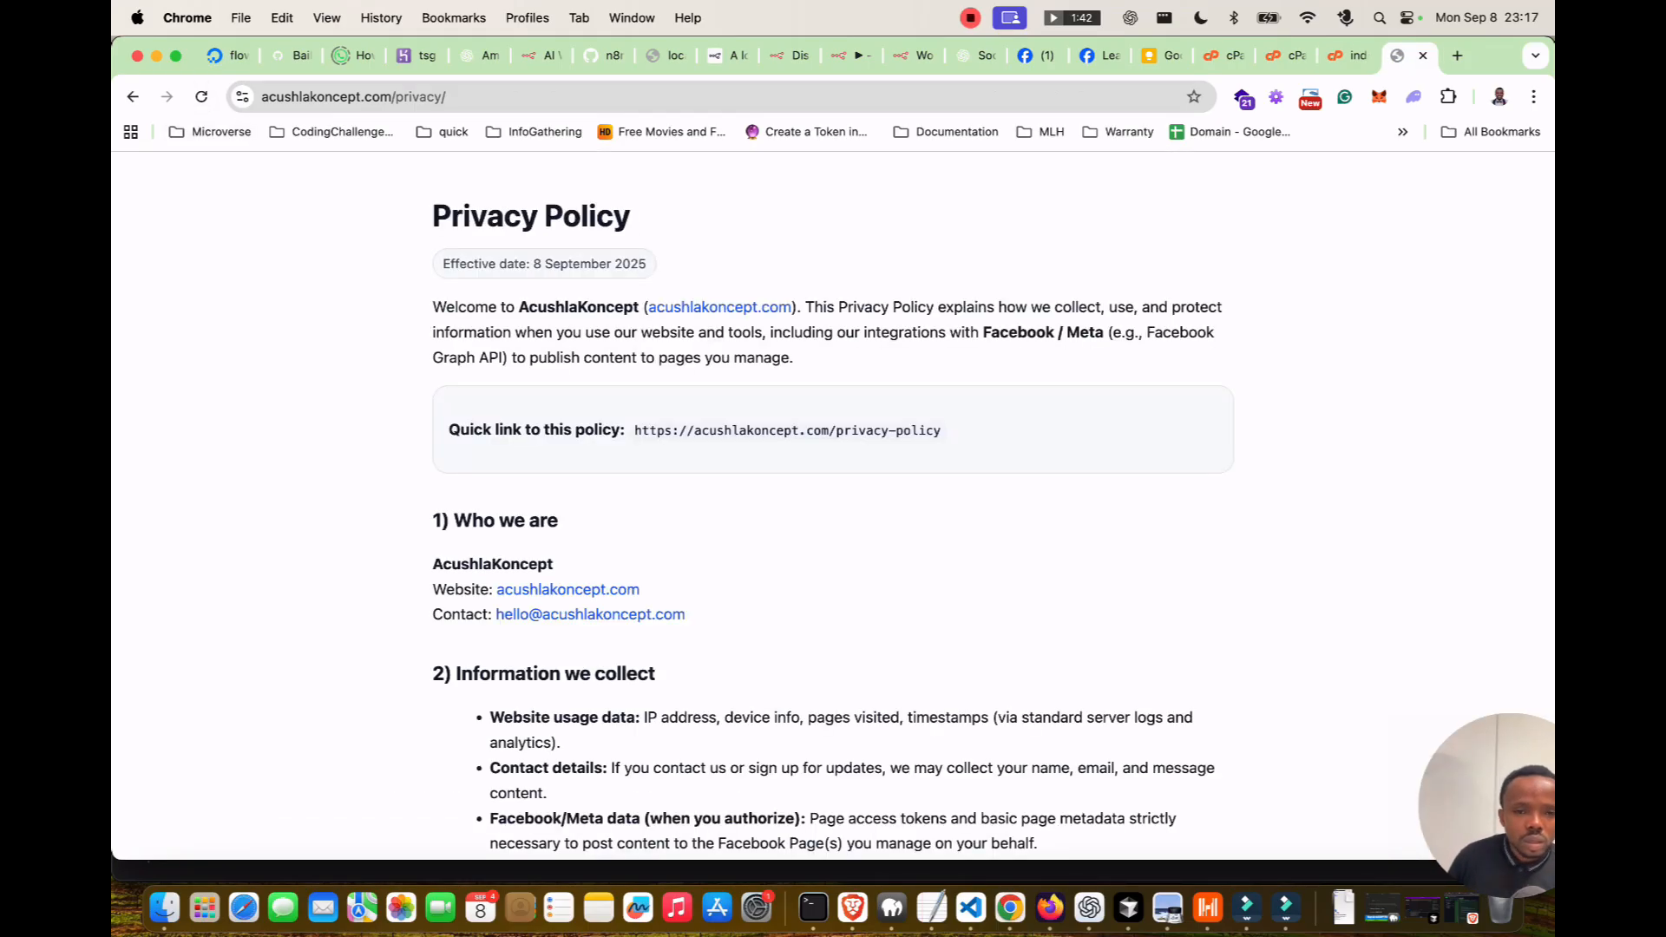
{"action": "scroll", "coordinate": [833, 503], "scroll_direction": "down", "scroll_amount": 2}
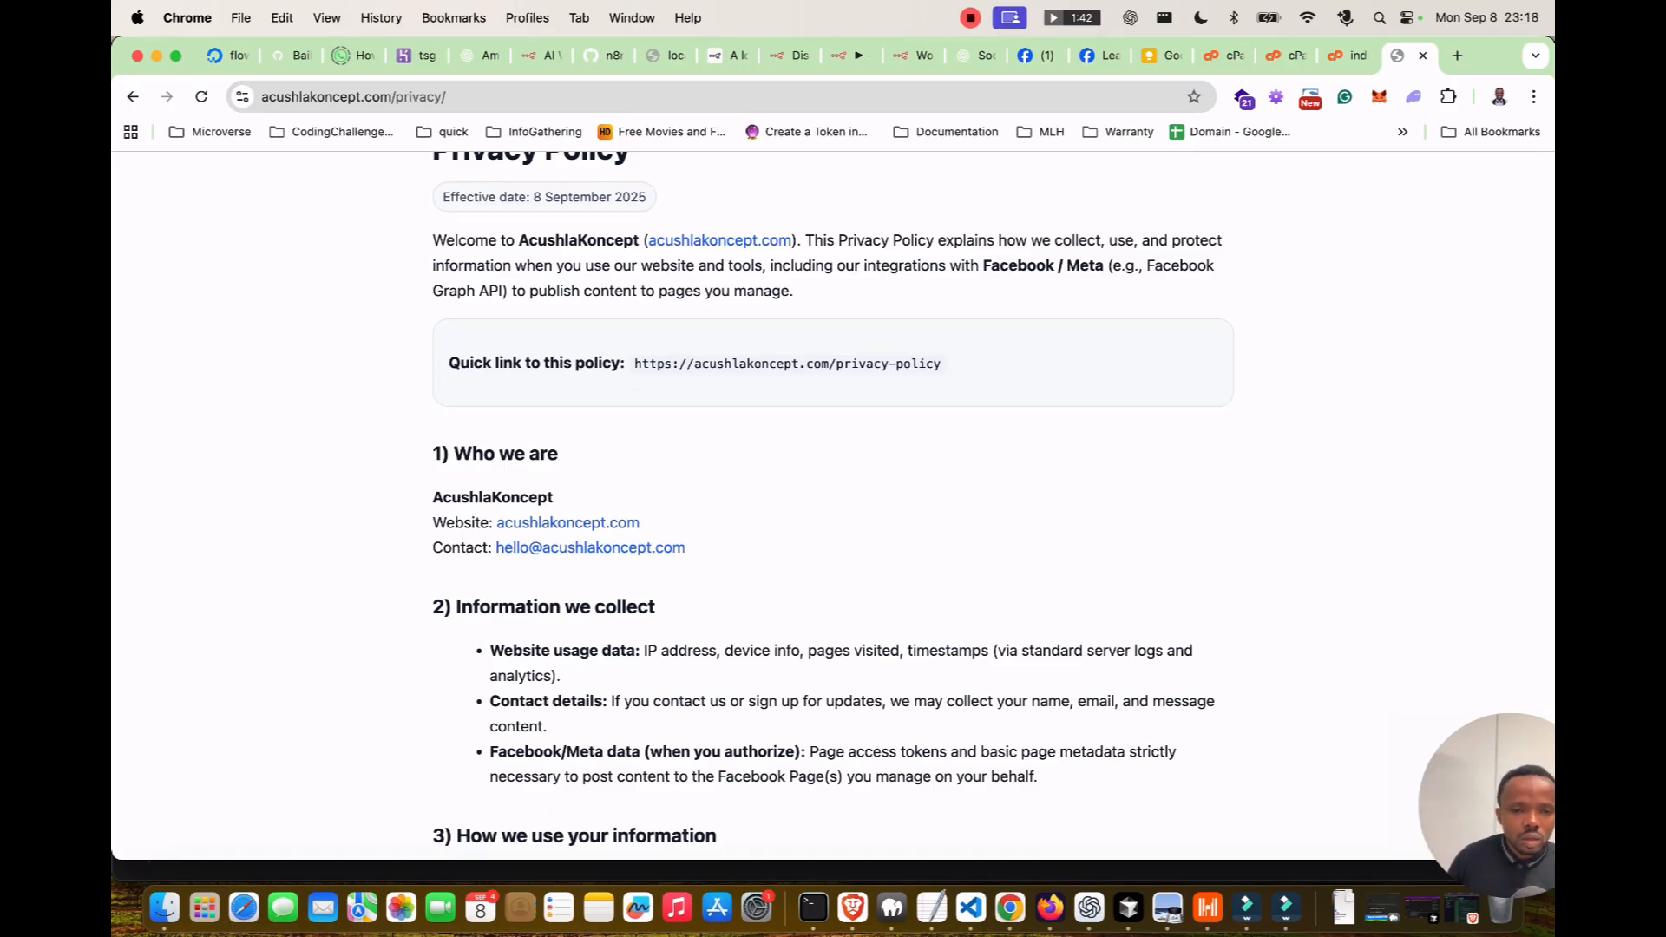
{"action": "scroll", "coordinate": [833, 503], "scroll_direction": "down", "scroll_amount": 10}
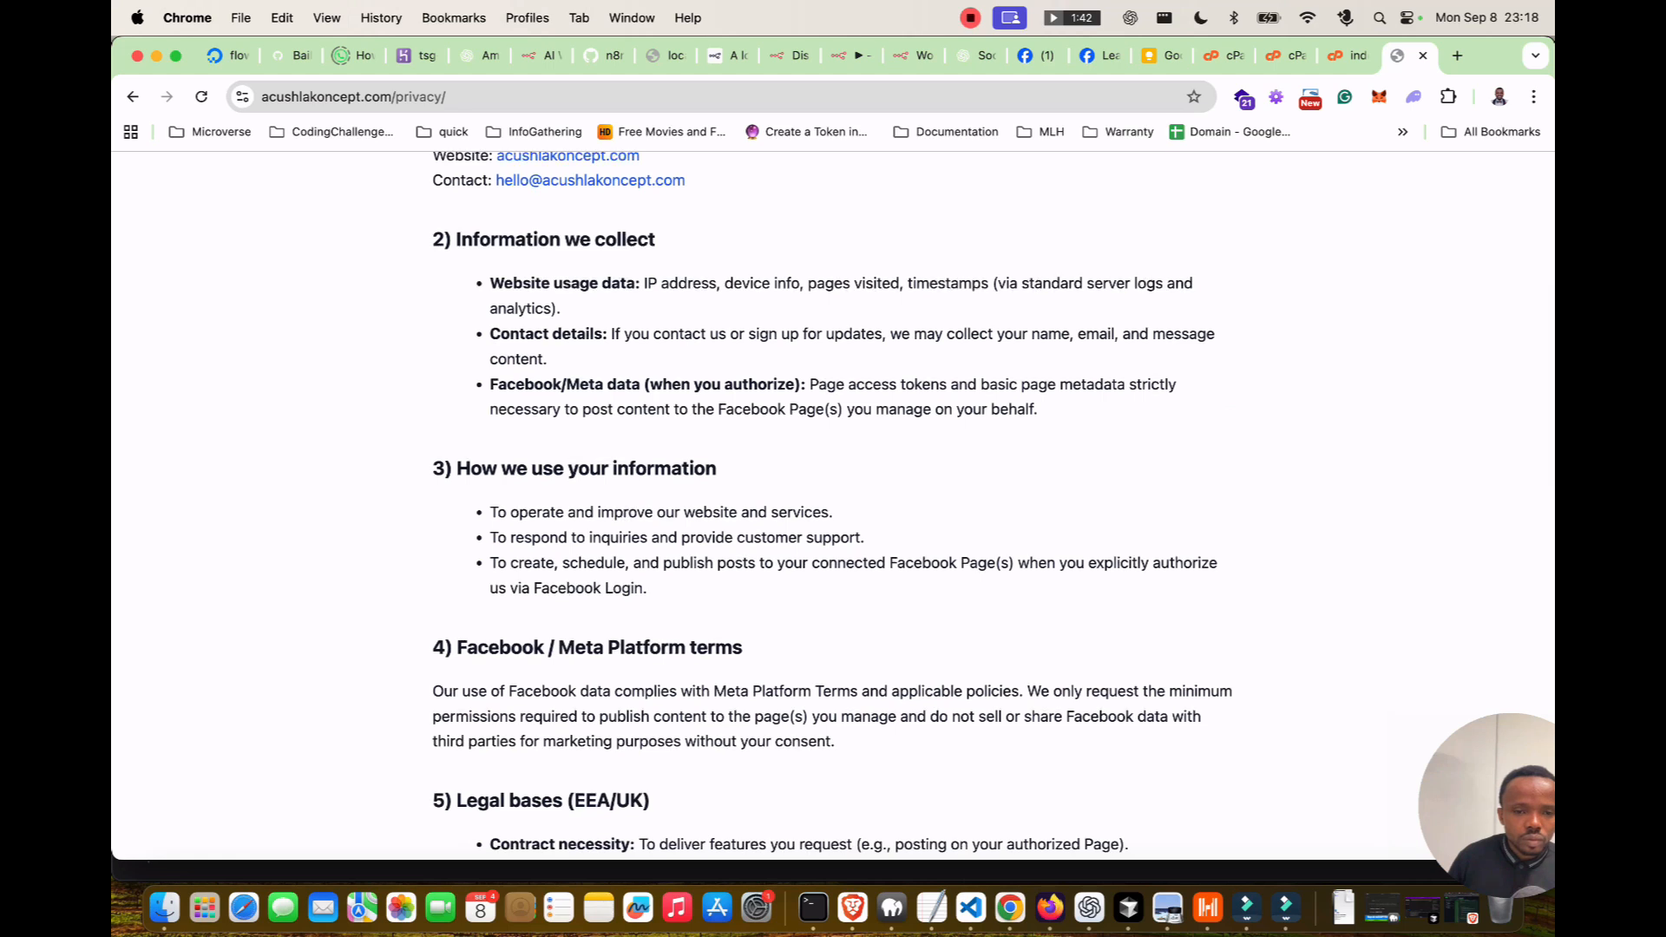
{"action": "scroll", "coordinate": [832, 503], "scroll_direction": "down", "scroll_amount": 8}
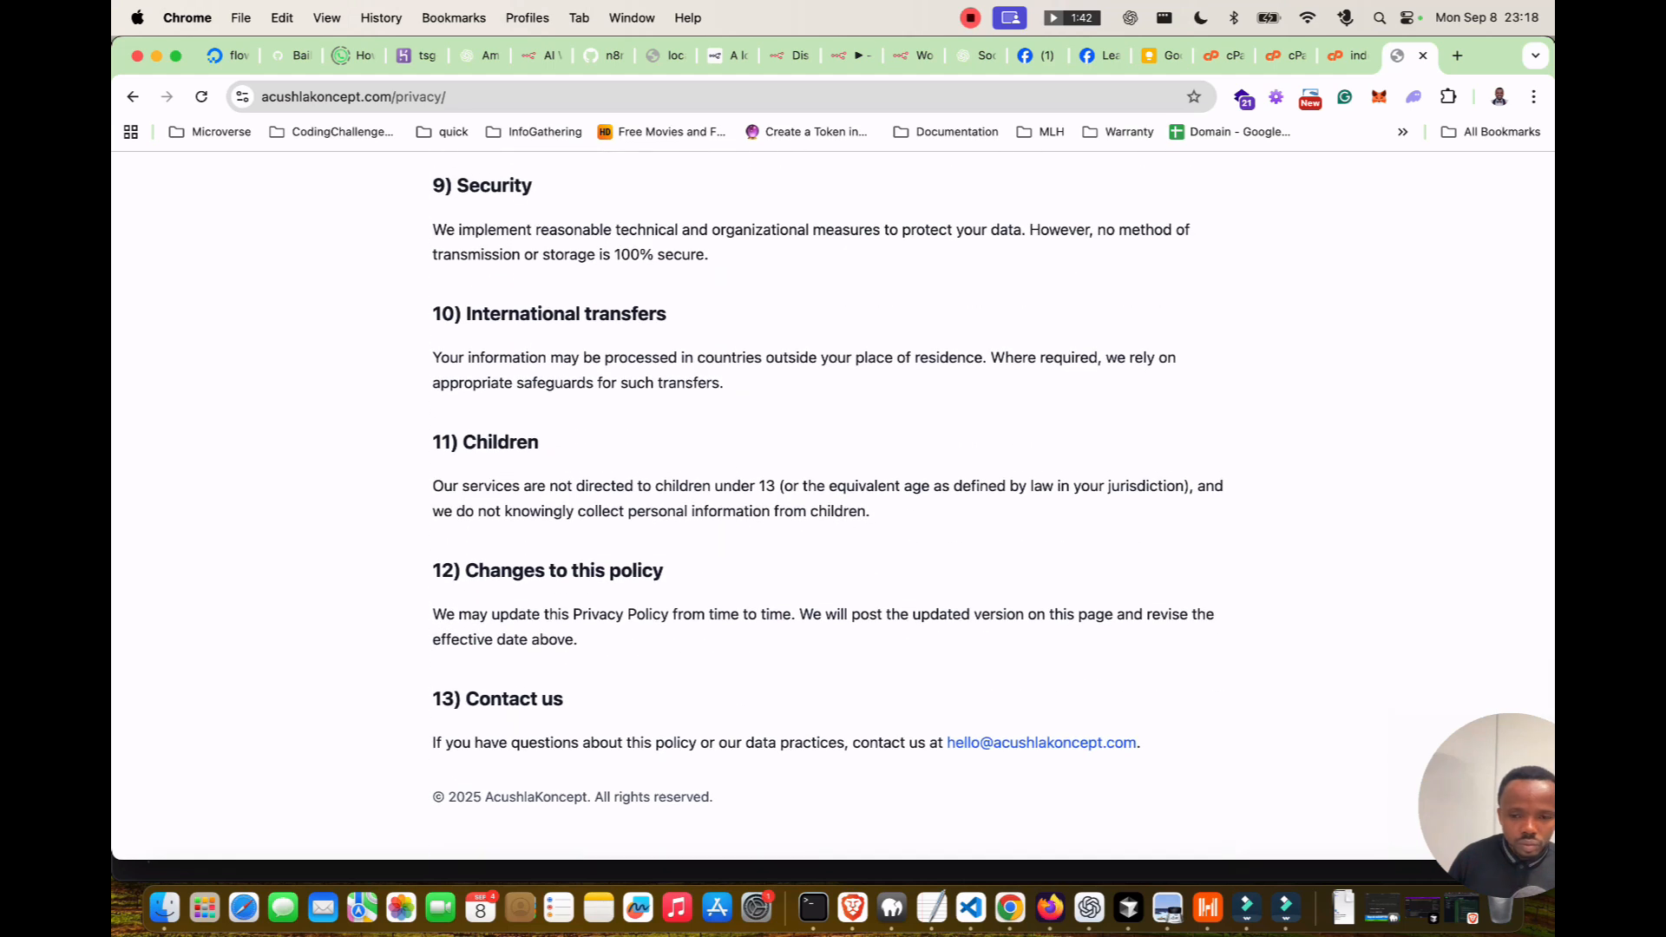
{"action": "scroll", "coordinate": [833, 503], "scroll_direction": "up", "scroll_amount": 20}
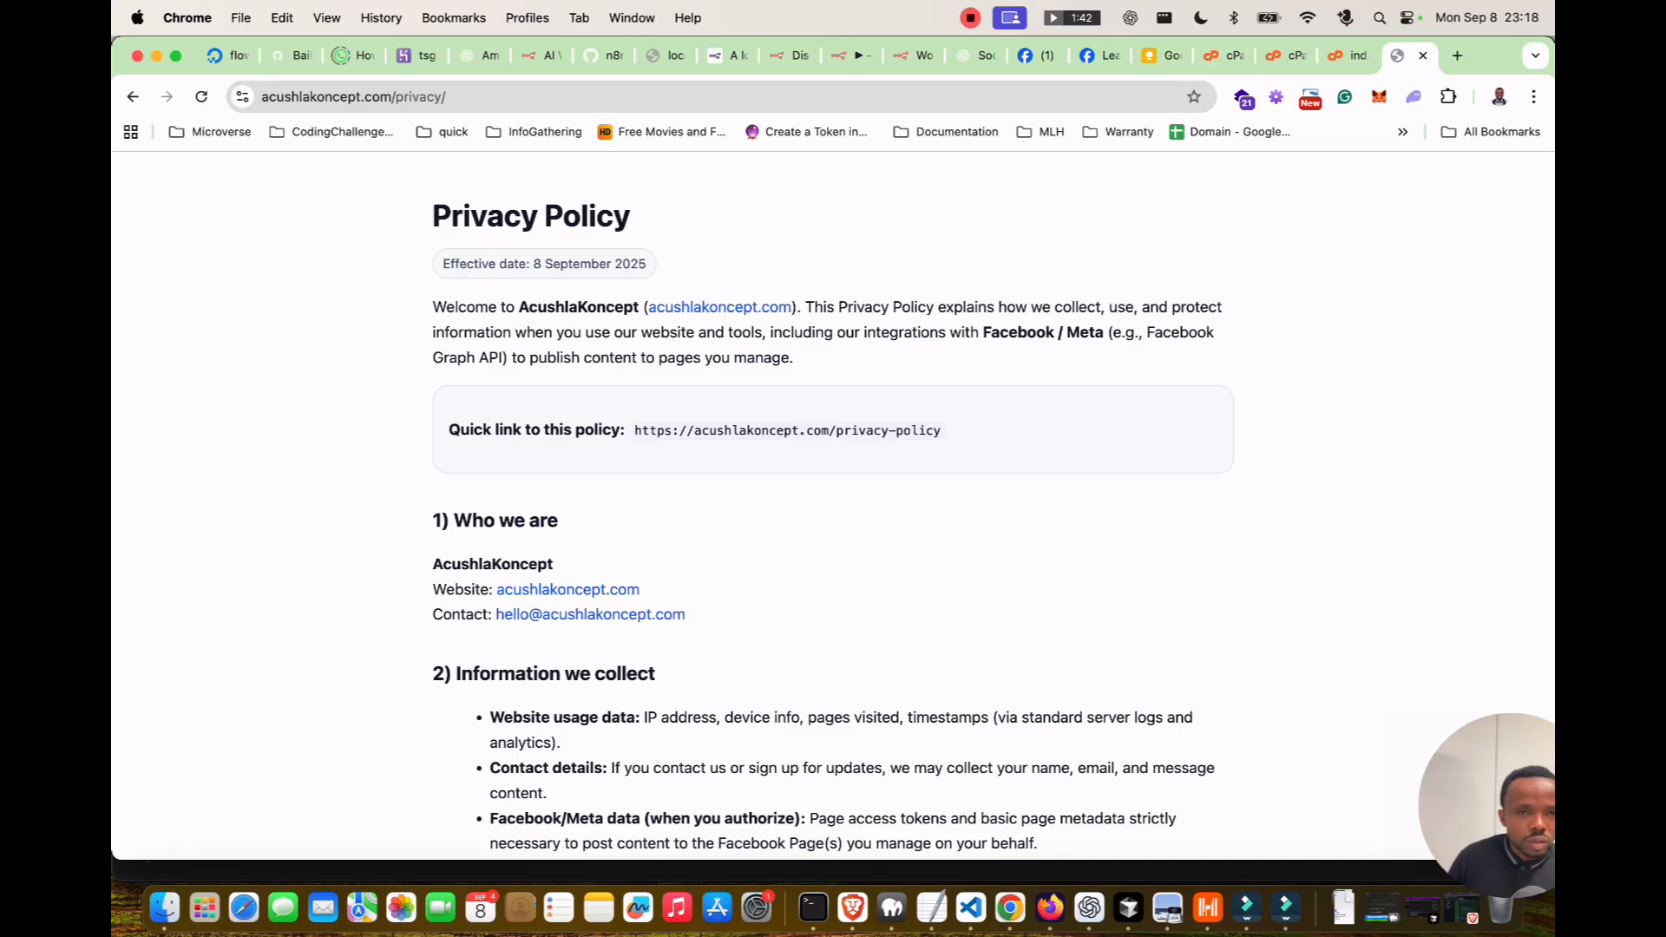
{"action": "key", "text": "super+l"}
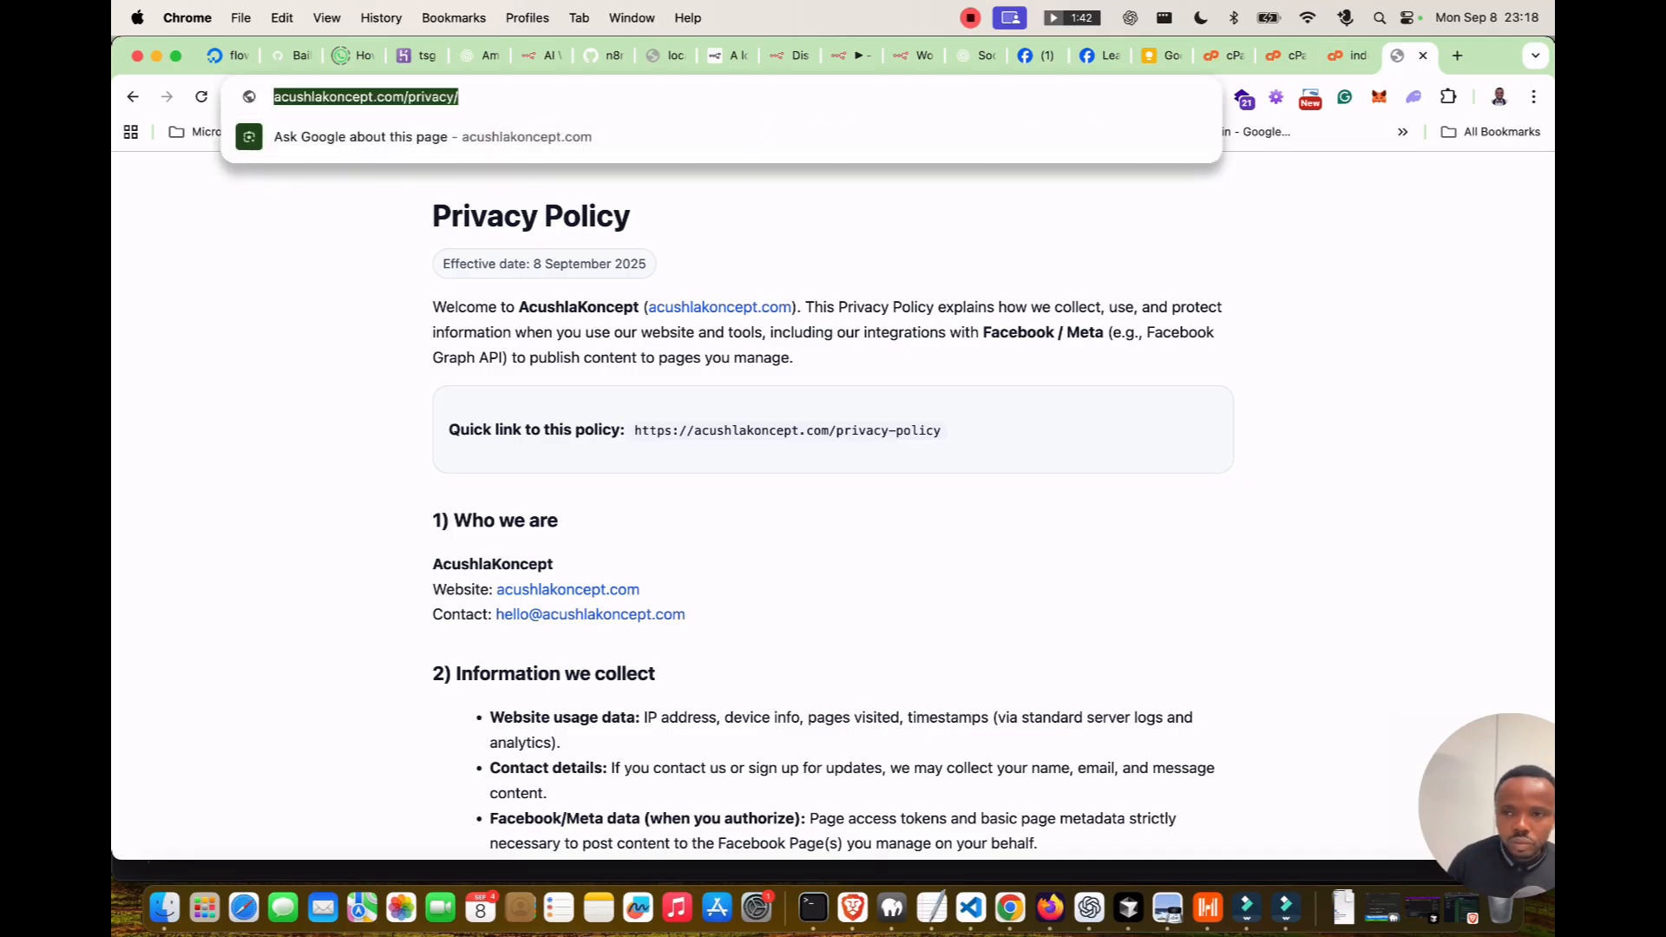
Shorten the line 39 quick link to /privacy, save, and copy the privacy page URL.
{"action": "key", "text": "ctrl+shift+Tab"}
{"action": "scroll", "coordinate": [833, 538], "scroll_direction": "up", "scroll_amount": 15}
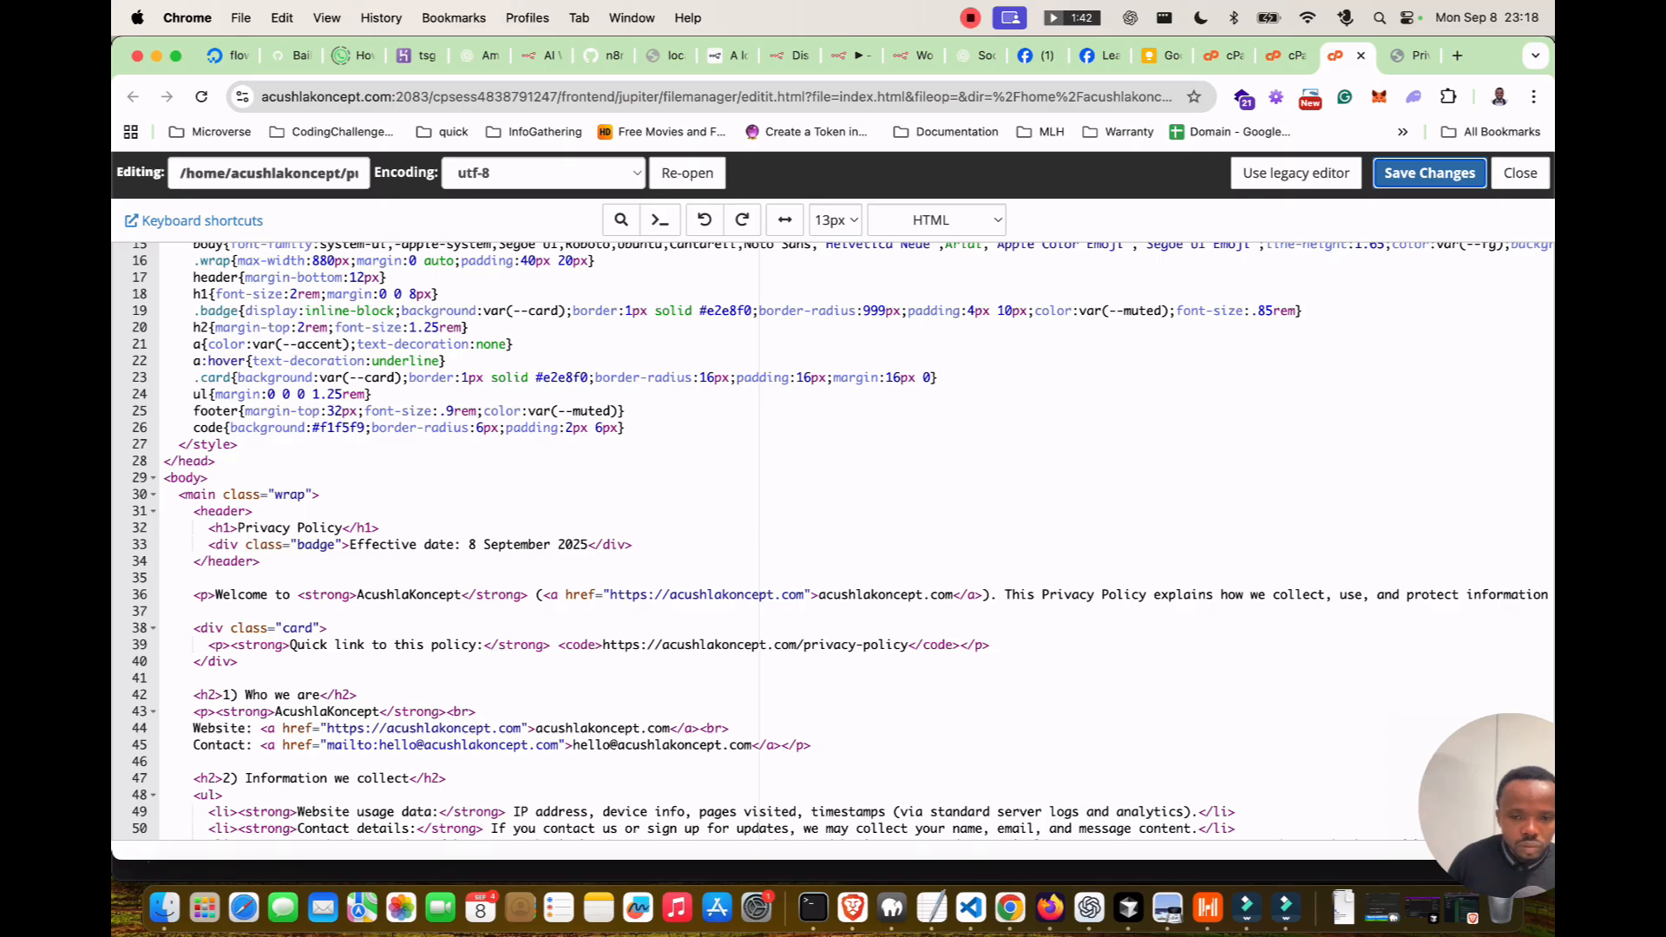
{"action": "left_click", "coordinate": [908, 645]}
{"action": "key", "text": "BackSpace"}
{"action": "key", "text": "BackSpace"}
{"action": "key", "text": "BackSpace"}
{"action": "key", "text": "BackSpace"}
{"action": "key", "text": "BackSpace"}
{"action": "key", "text": "BackSpace"}
{"action": "key", "text": "BackSpace"}
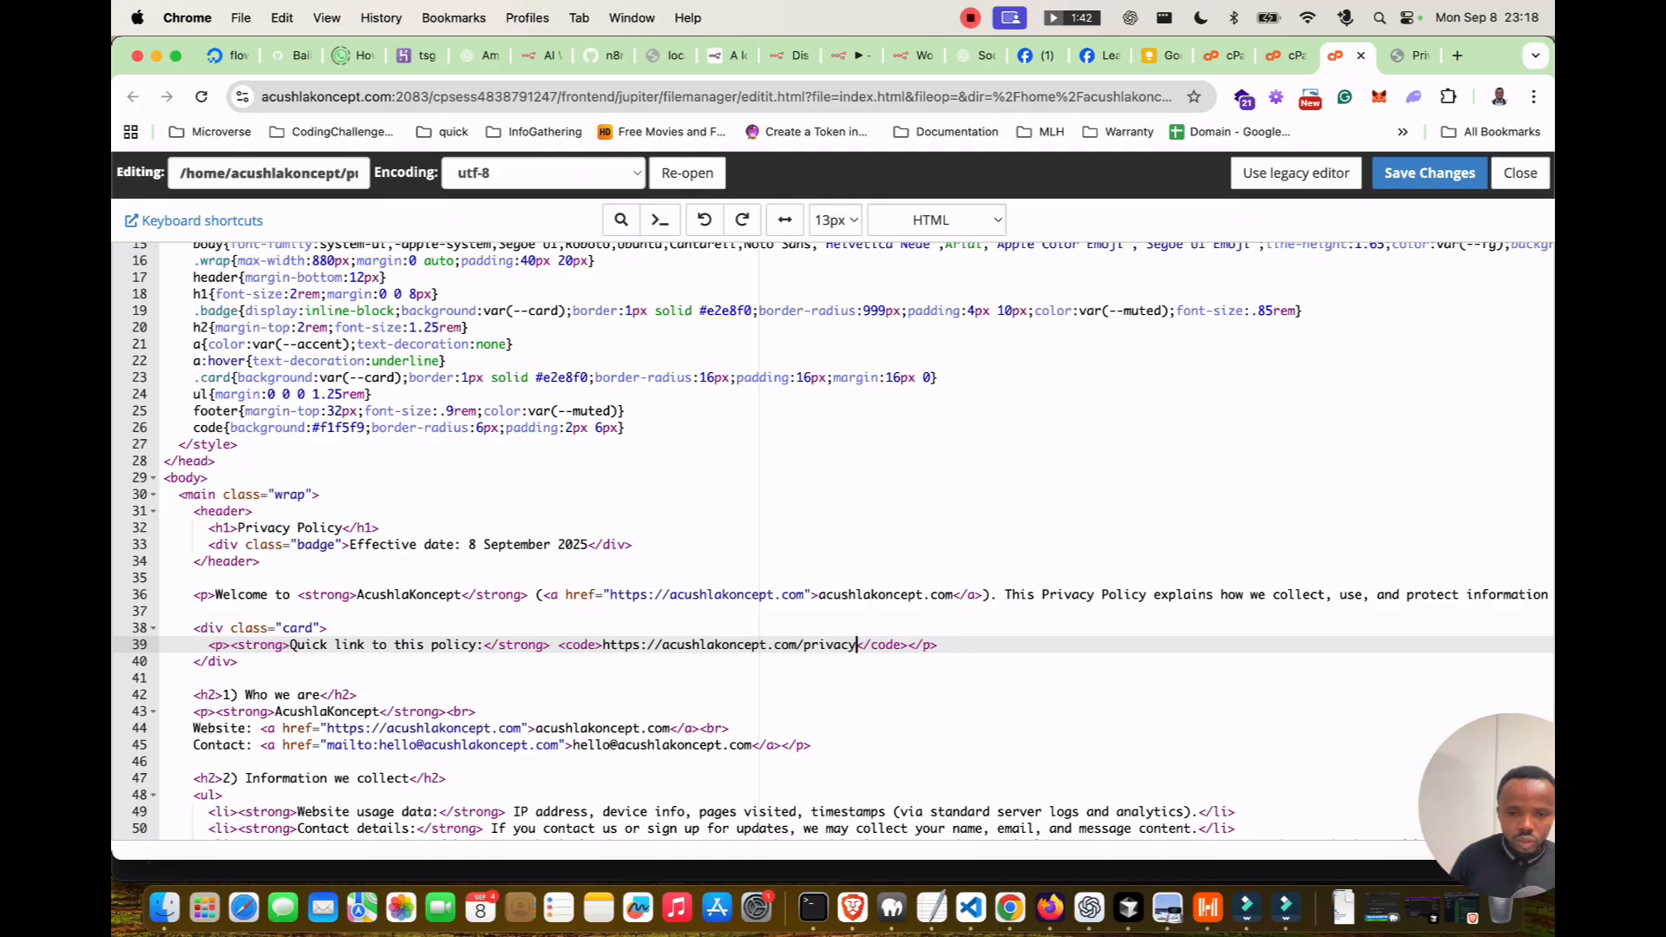
{"action": "left_click", "coordinate": [165, 577]}
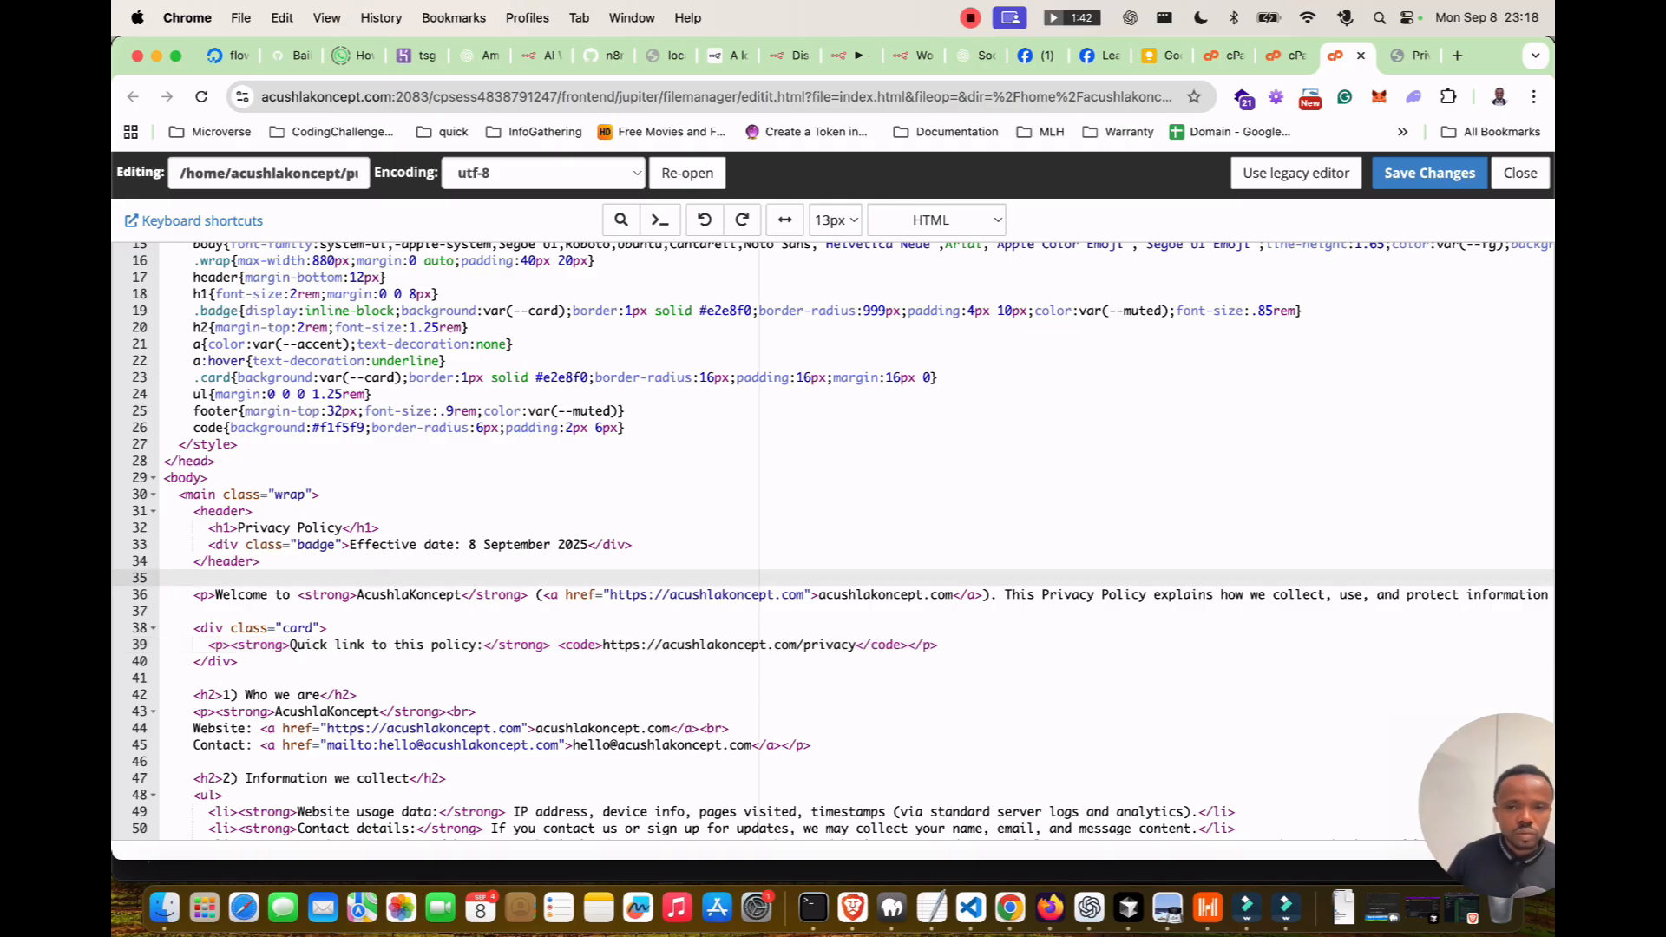
{"action": "left_click", "coordinate": [1410, 56]}
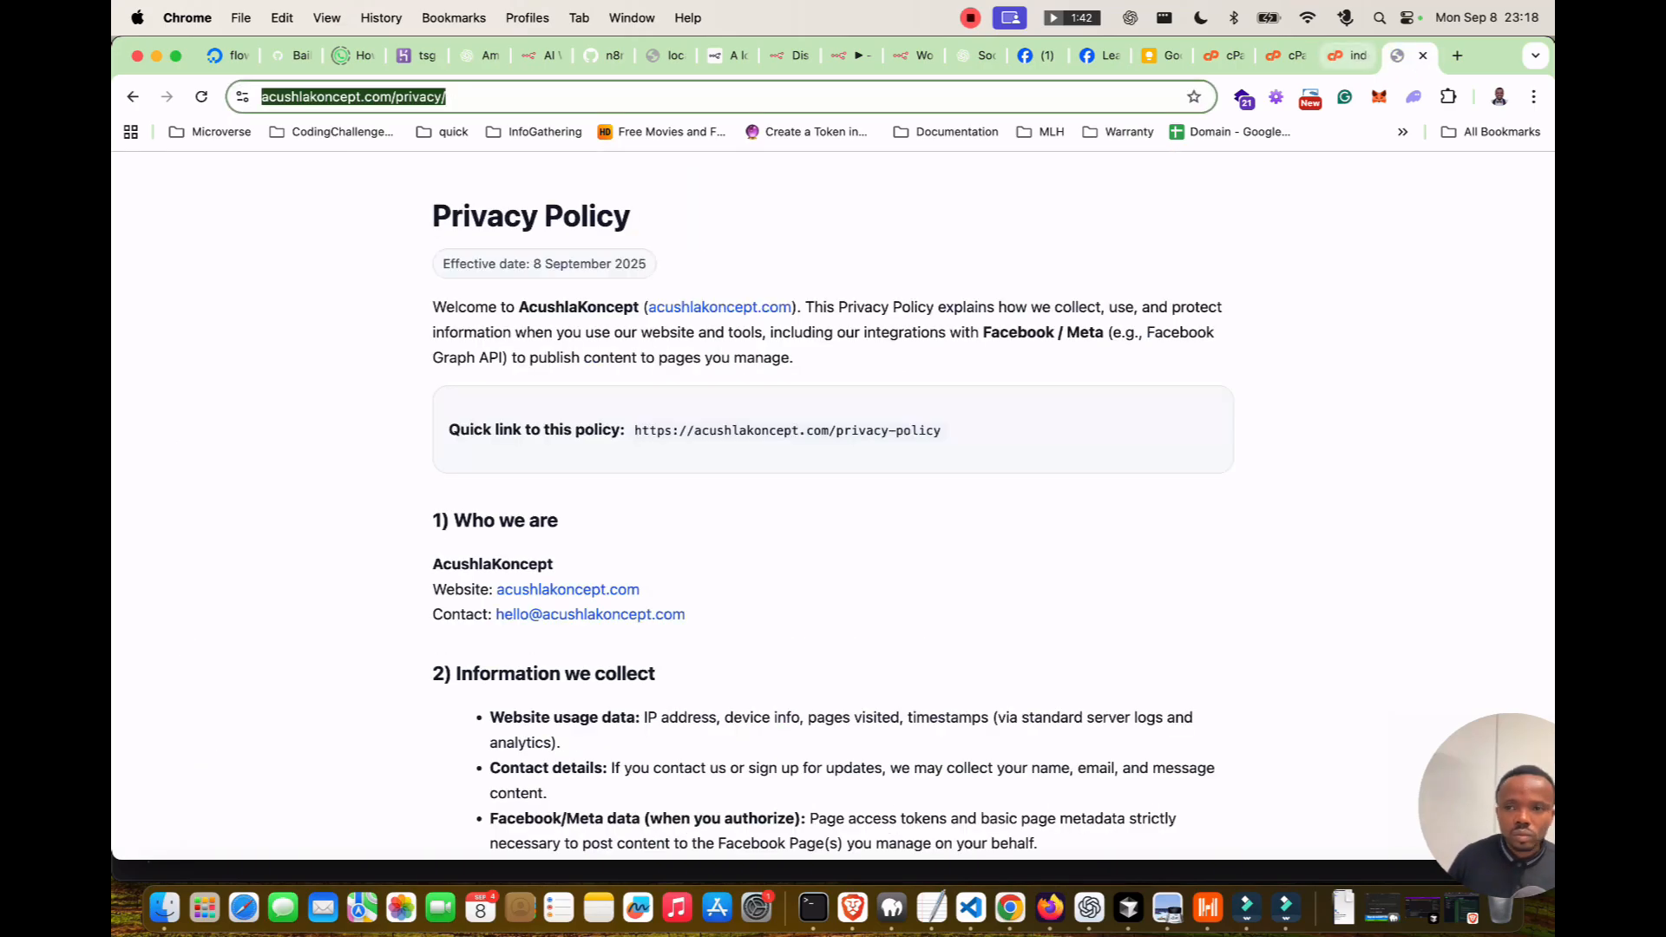
{"action": "left_click", "coordinate": [1346, 55]}
{"action": "left_click", "coordinate": [1430, 174]}
{"action": "left_click", "coordinate": [1407, 56]}
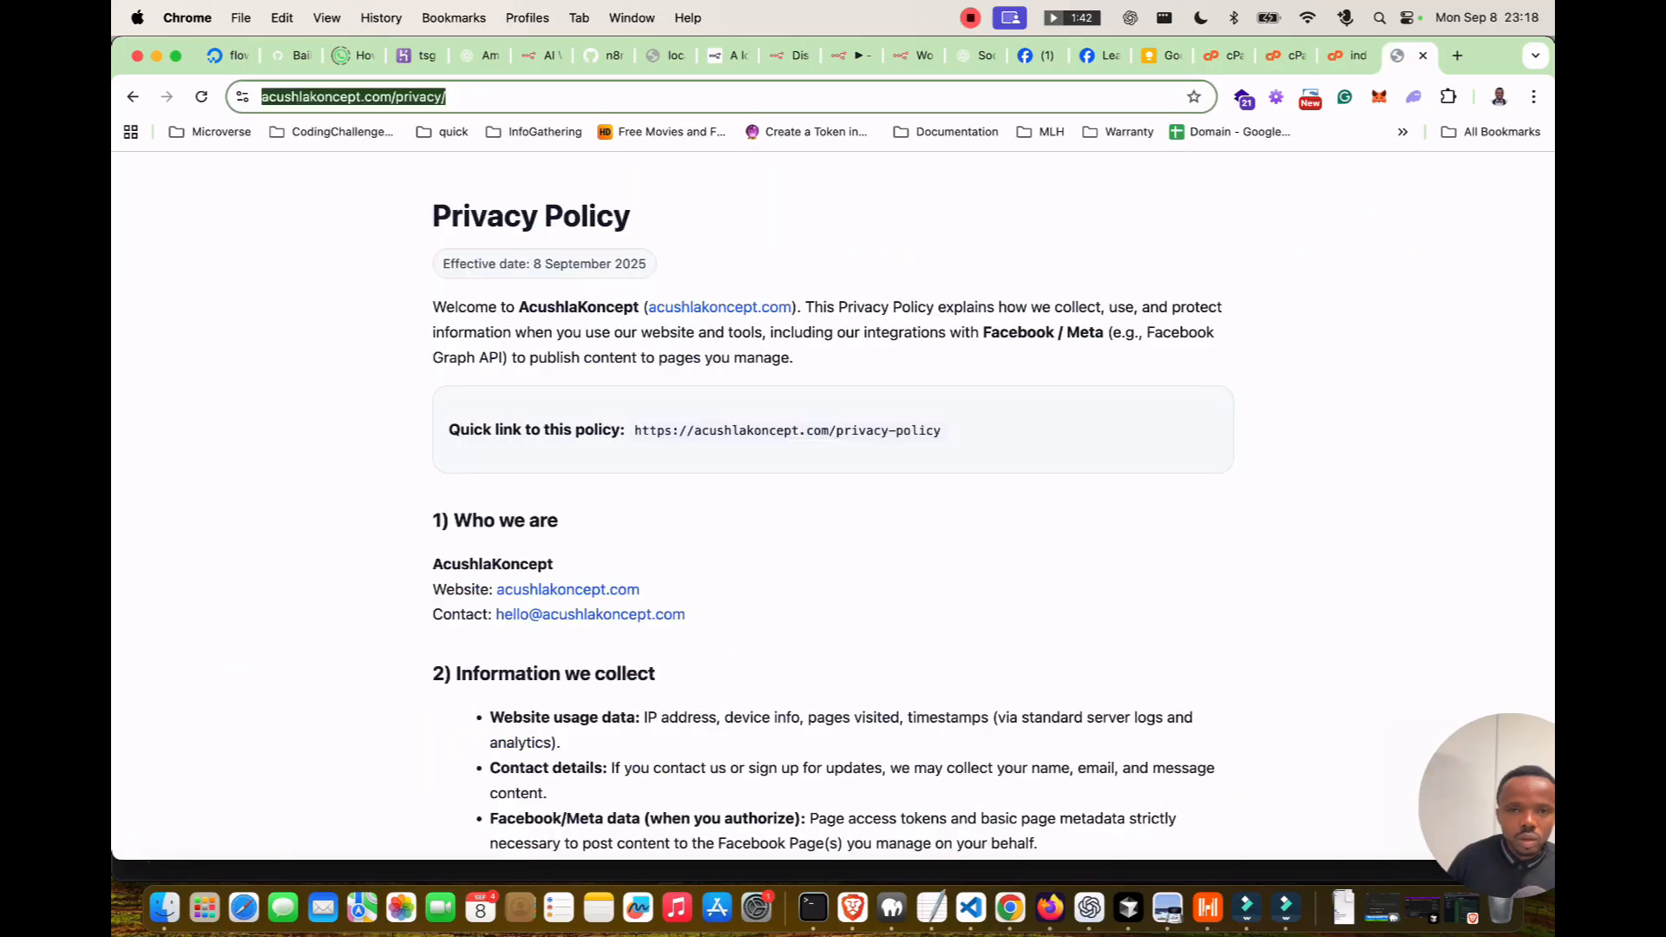
{"action": "key", "text": "super+c"}
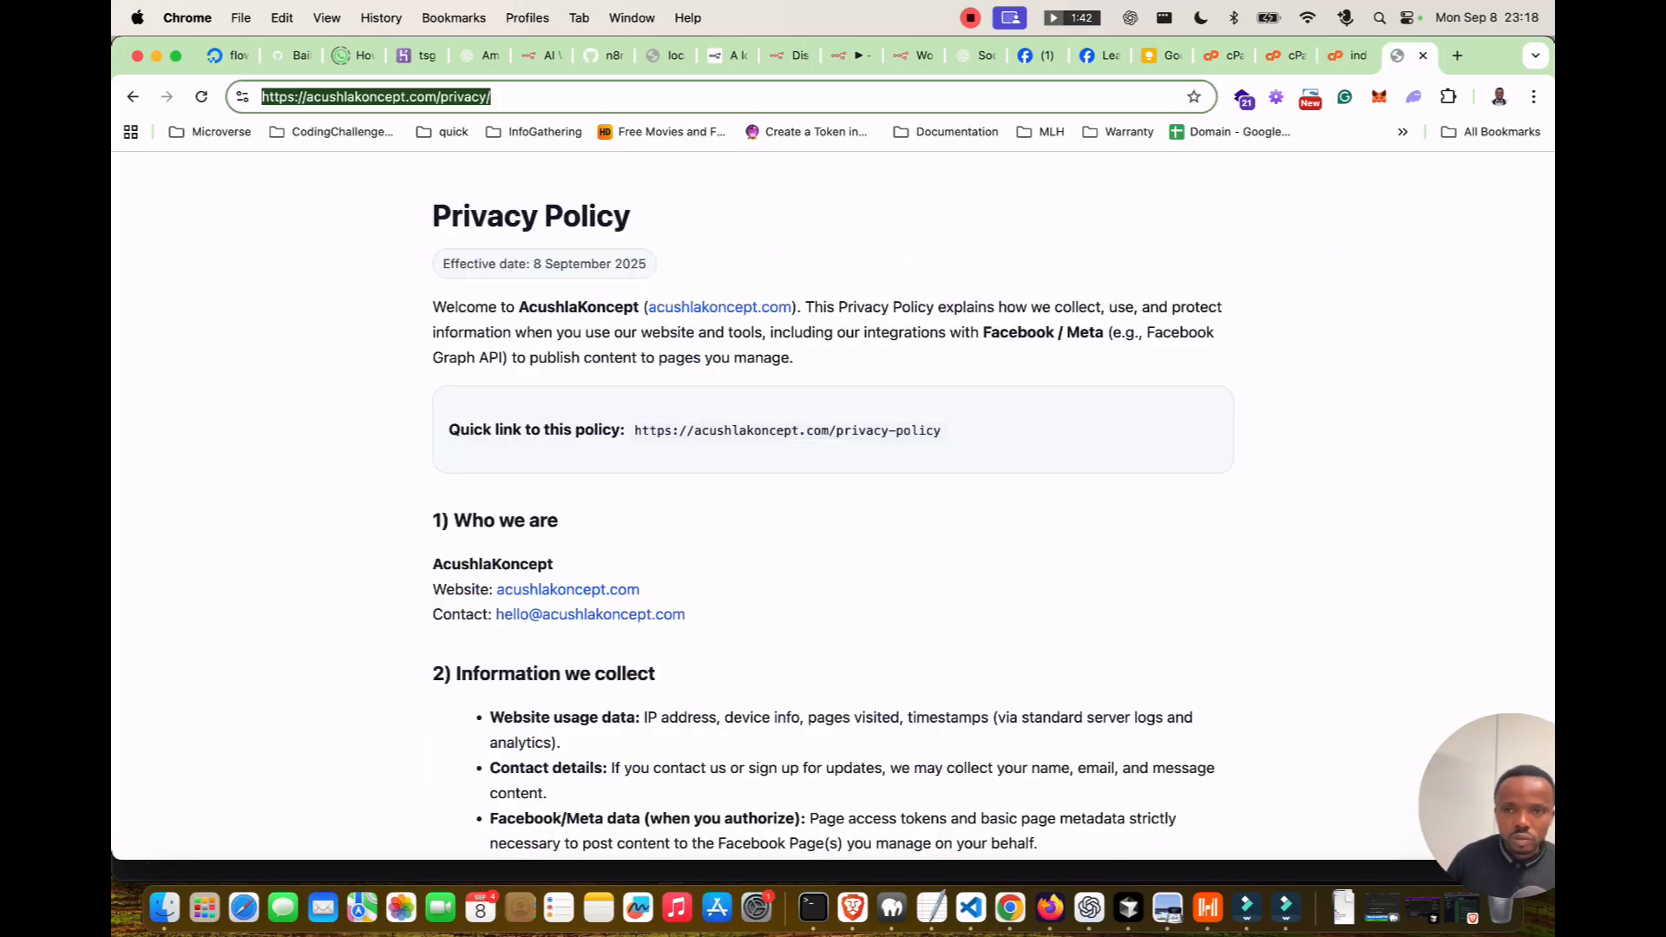
{"action": "left_click", "coordinate": [1286, 55]}
{"action": "left_click", "coordinate": [1095, 55]}
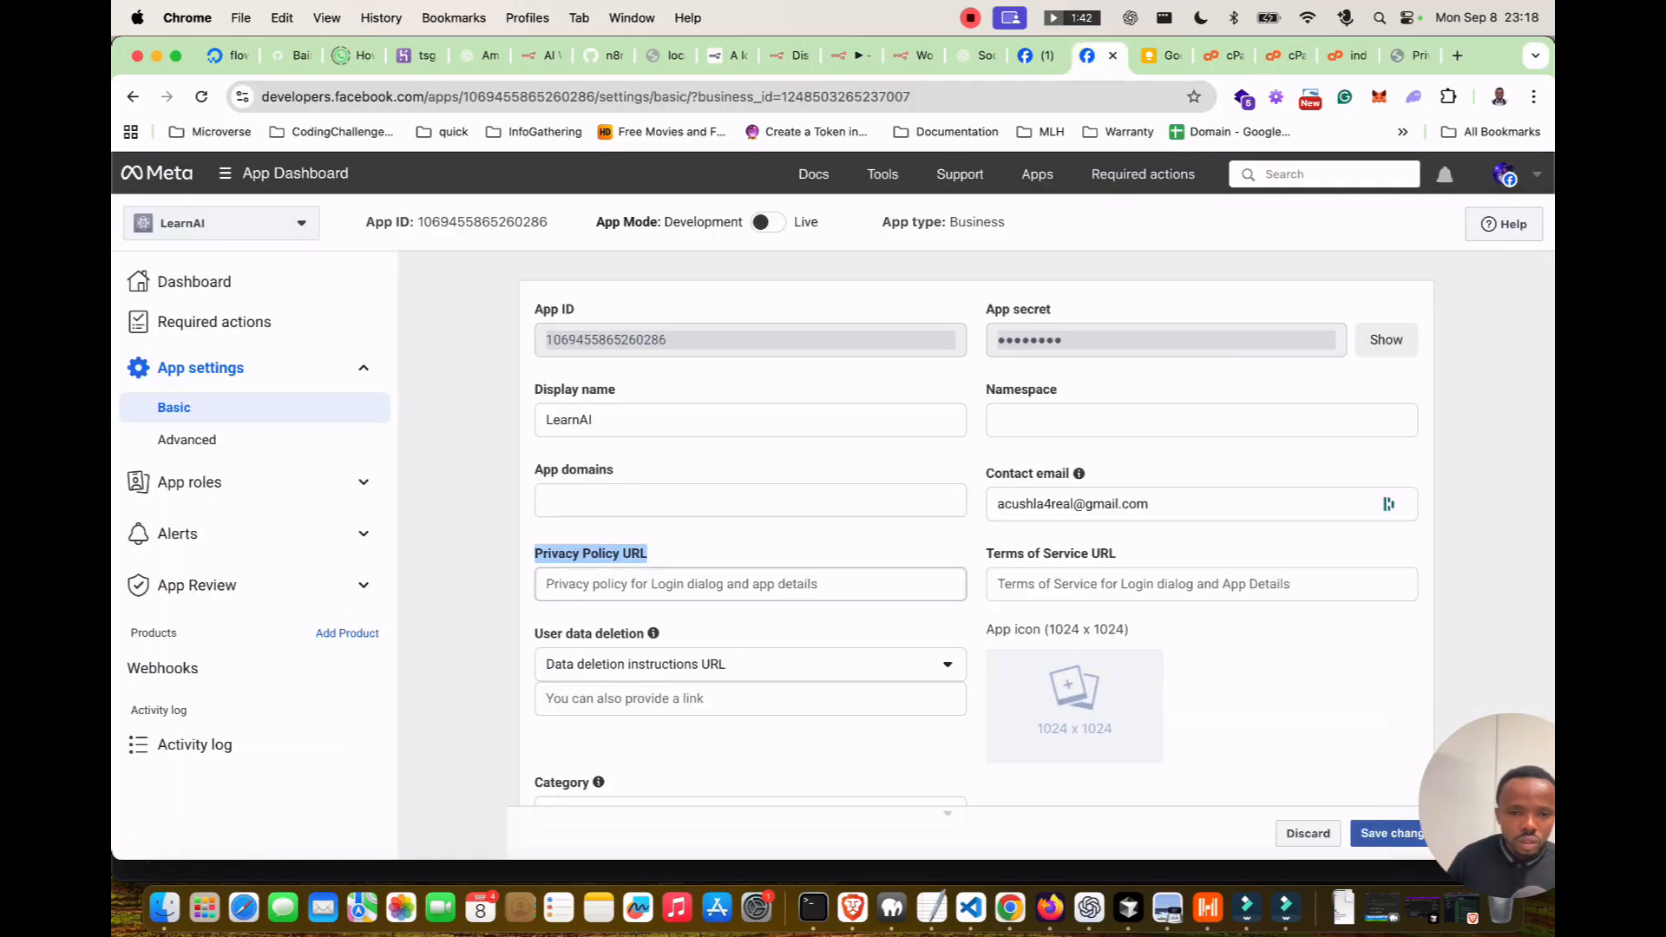
{"action": "left_click", "coordinate": [750, 584]}
{"action": "key", "text": "super+v"}
{"action": "left_click_drag", "start_coordinate": [1118, 554], "coordinate": [985, 554]}
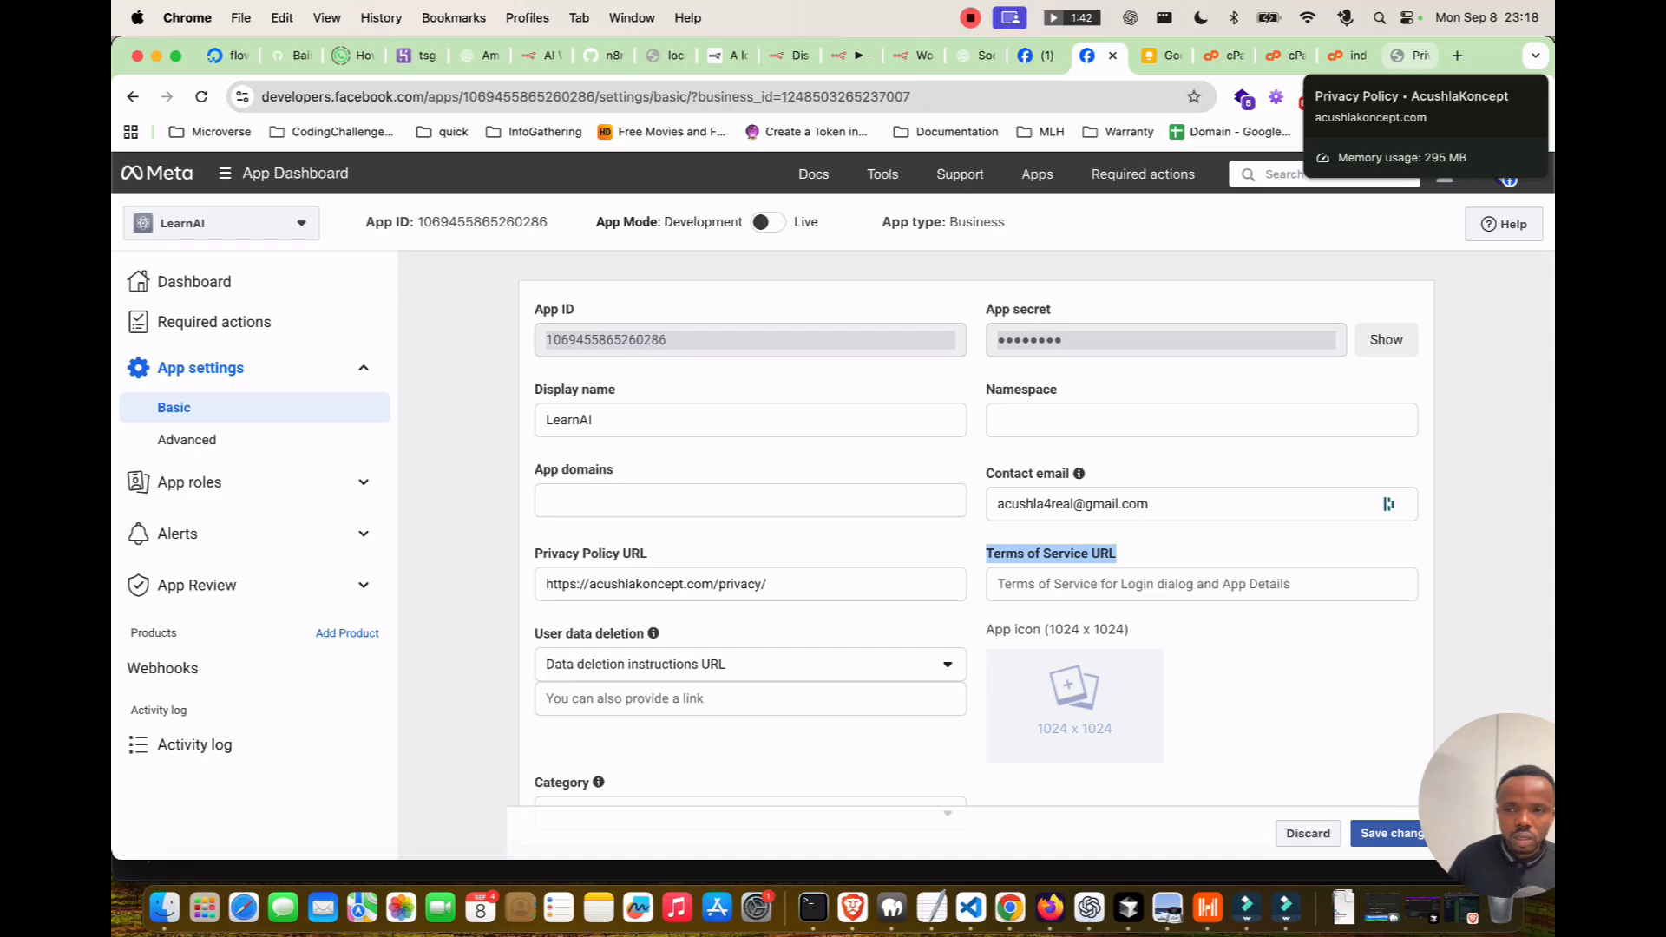
Ask ChatGPT to 'generate for Terms of Service URL as well'.
{"action": "left_click", "coordinate": [976, 55]}
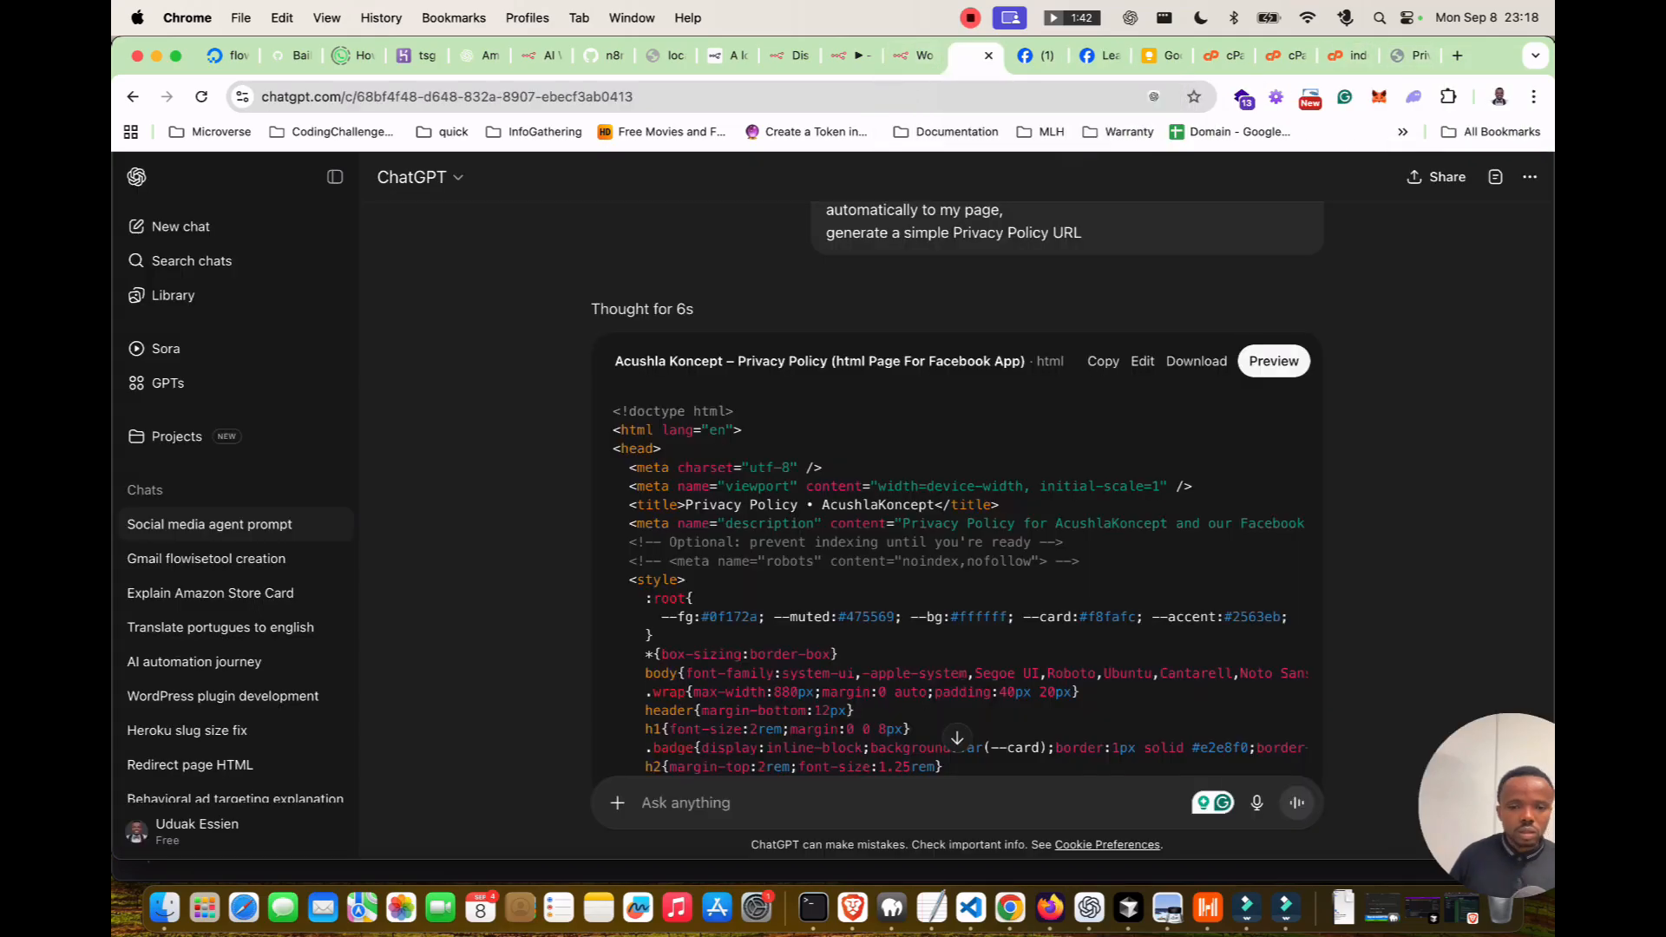
{"action": "type", "text": "generate for Terms of Service URL as well"}
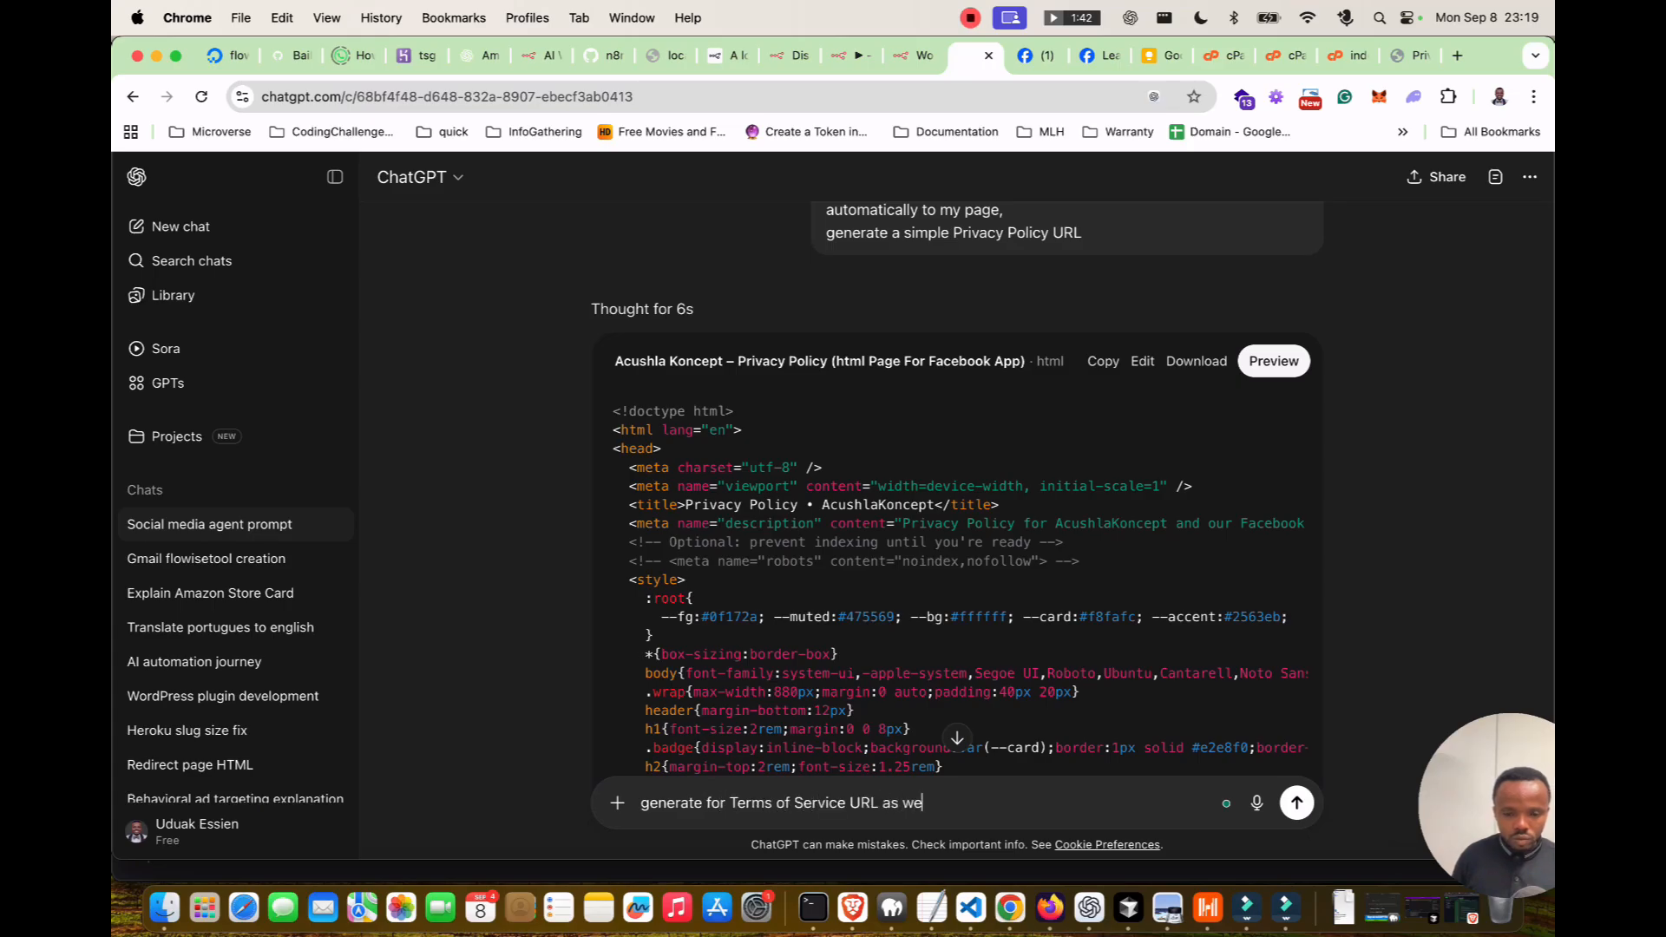
{"action": "key", "text": "Return"}
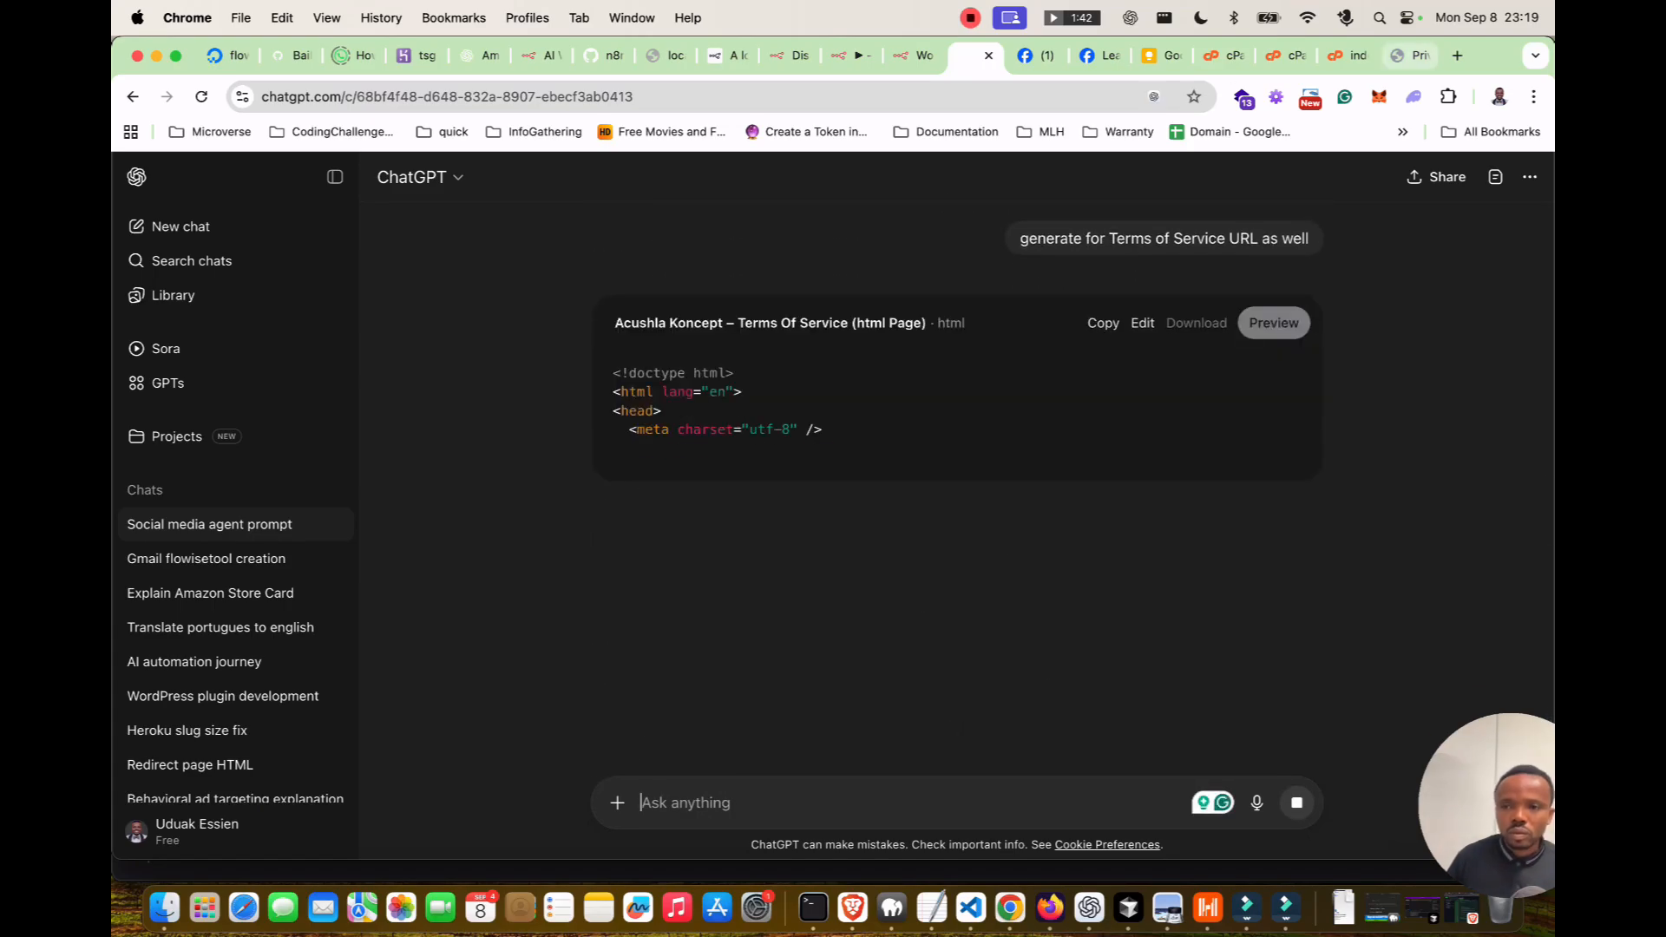
{"action": "left_click", "coordinate": [1347, 54]}
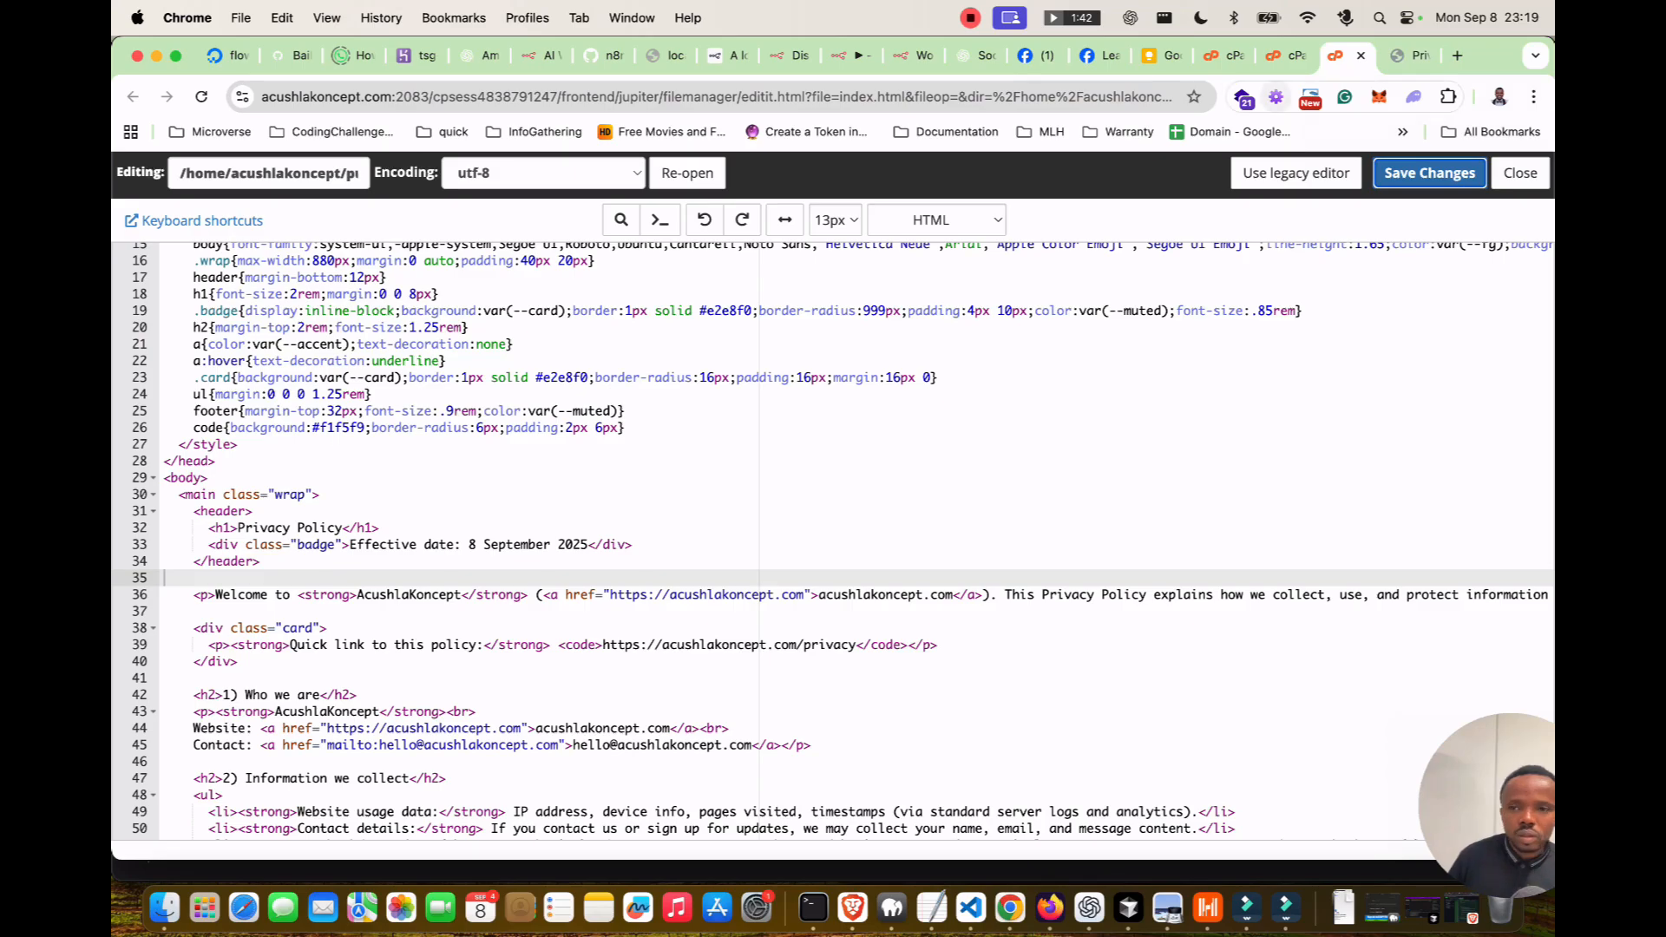
{"action": "left_click", "coordinate": [1288, 54]}
Create a 'terms' folder in public_html and open it.
{"action": "left_click", "coordinate": [211, 697]}
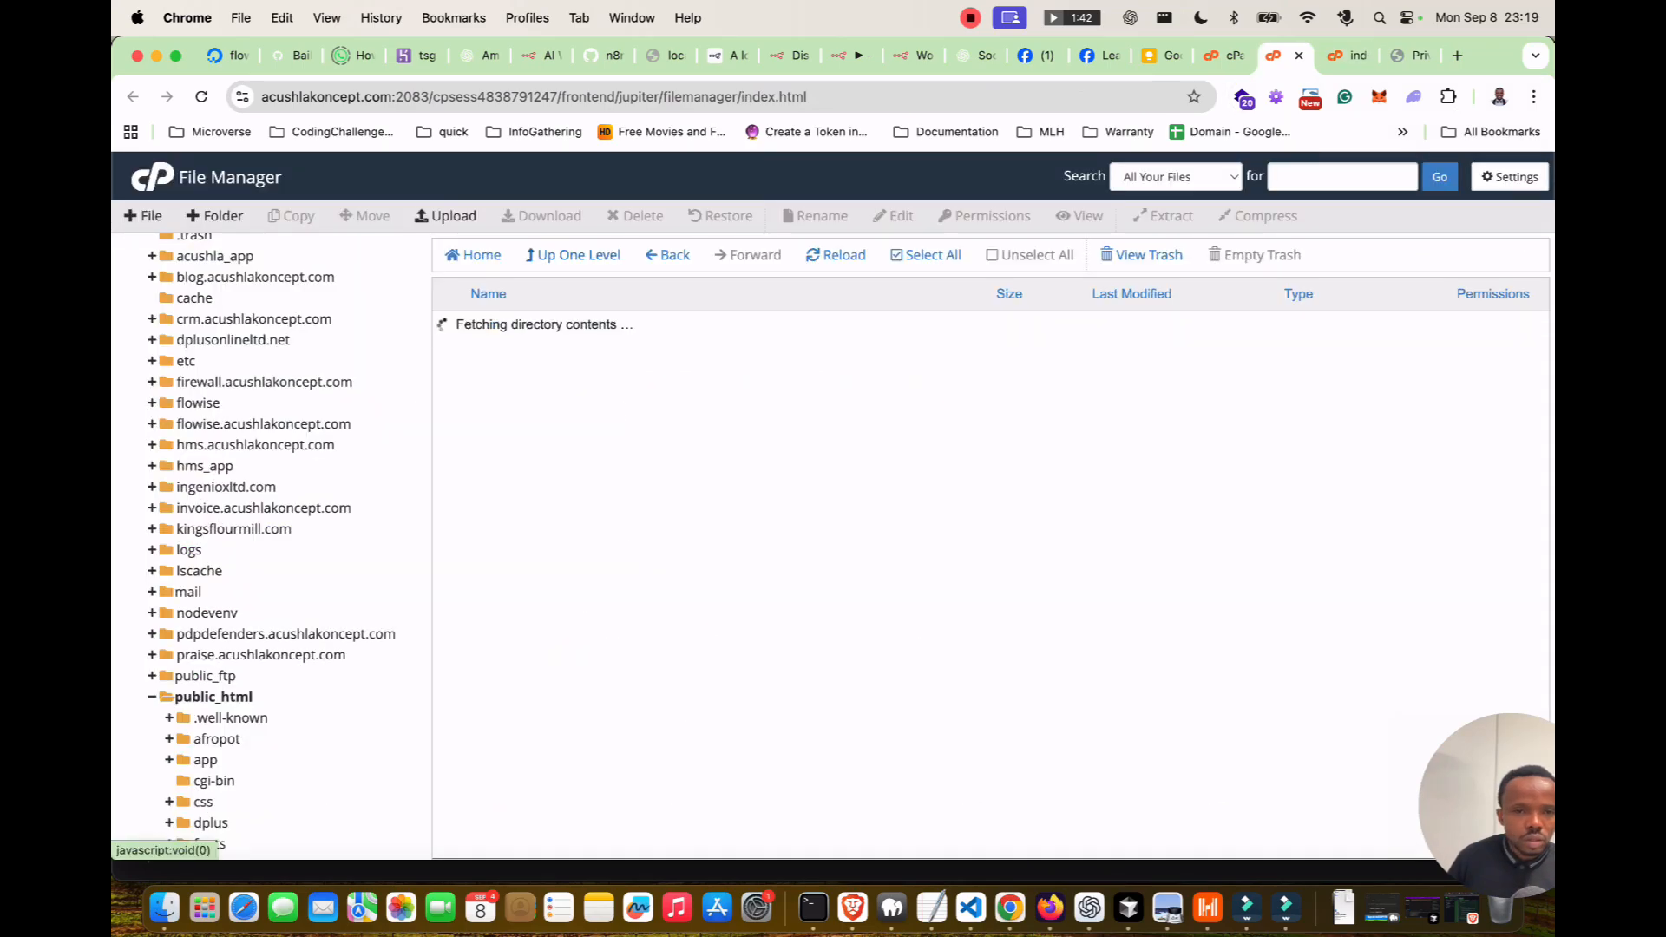
{"action": "left_click", "coordinate": [217, 216]}
{"action": "type", "text": "terms"}
{"action": "key", "text": "Return"}
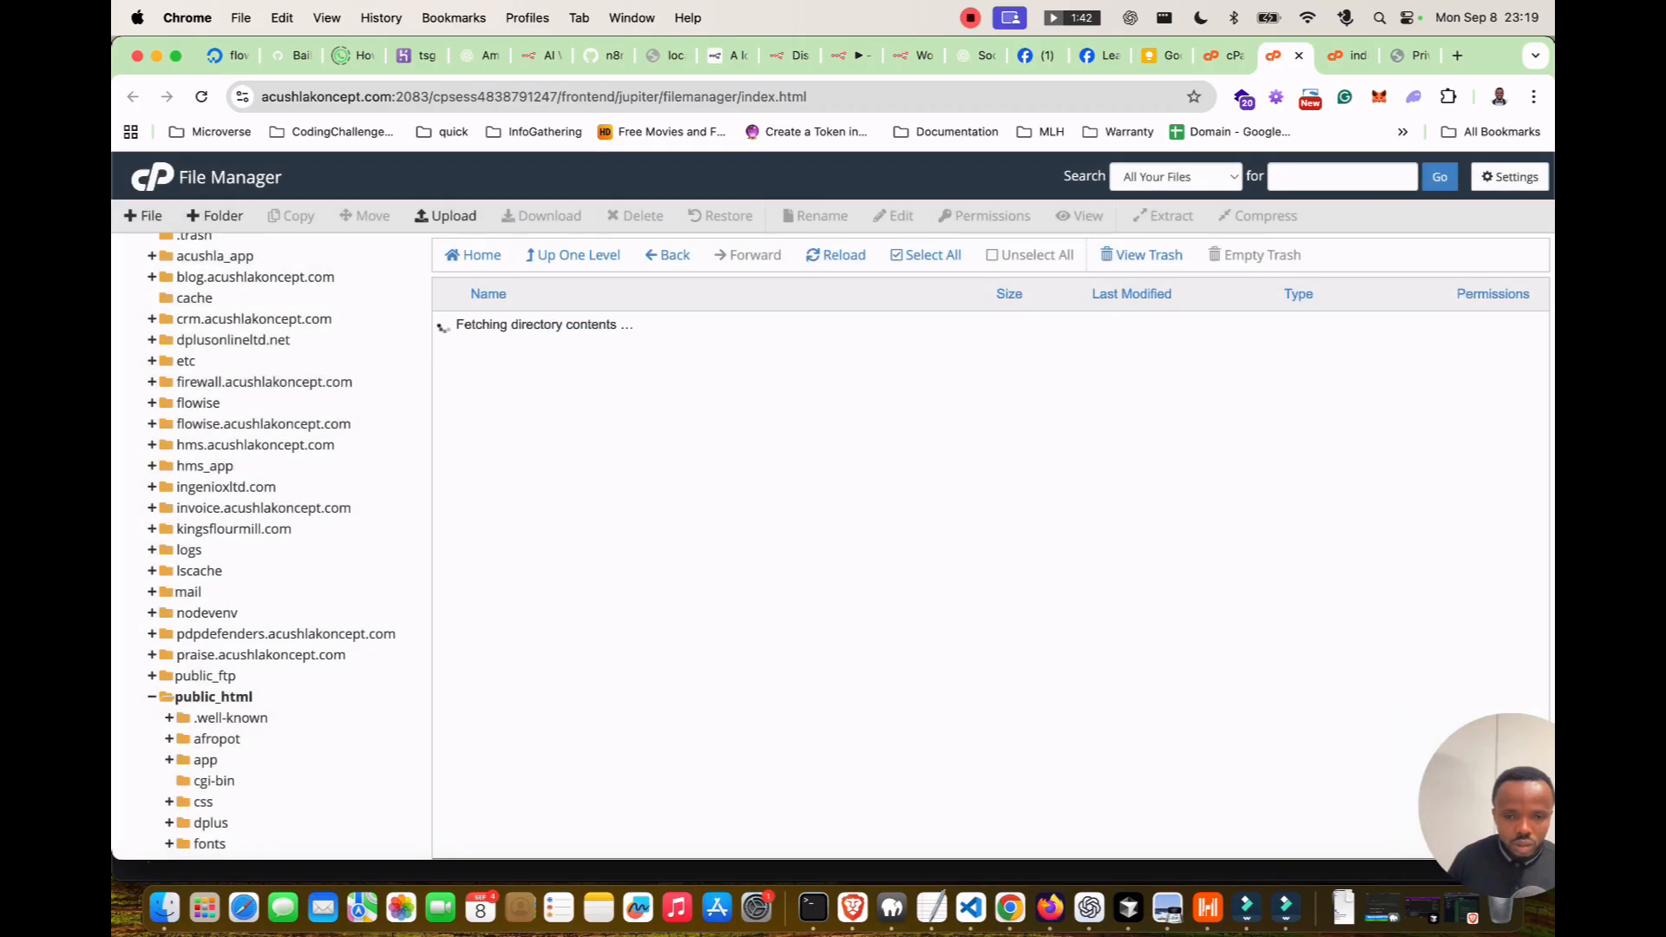
{"action": "double_click", "coordinate": [446, 651]}
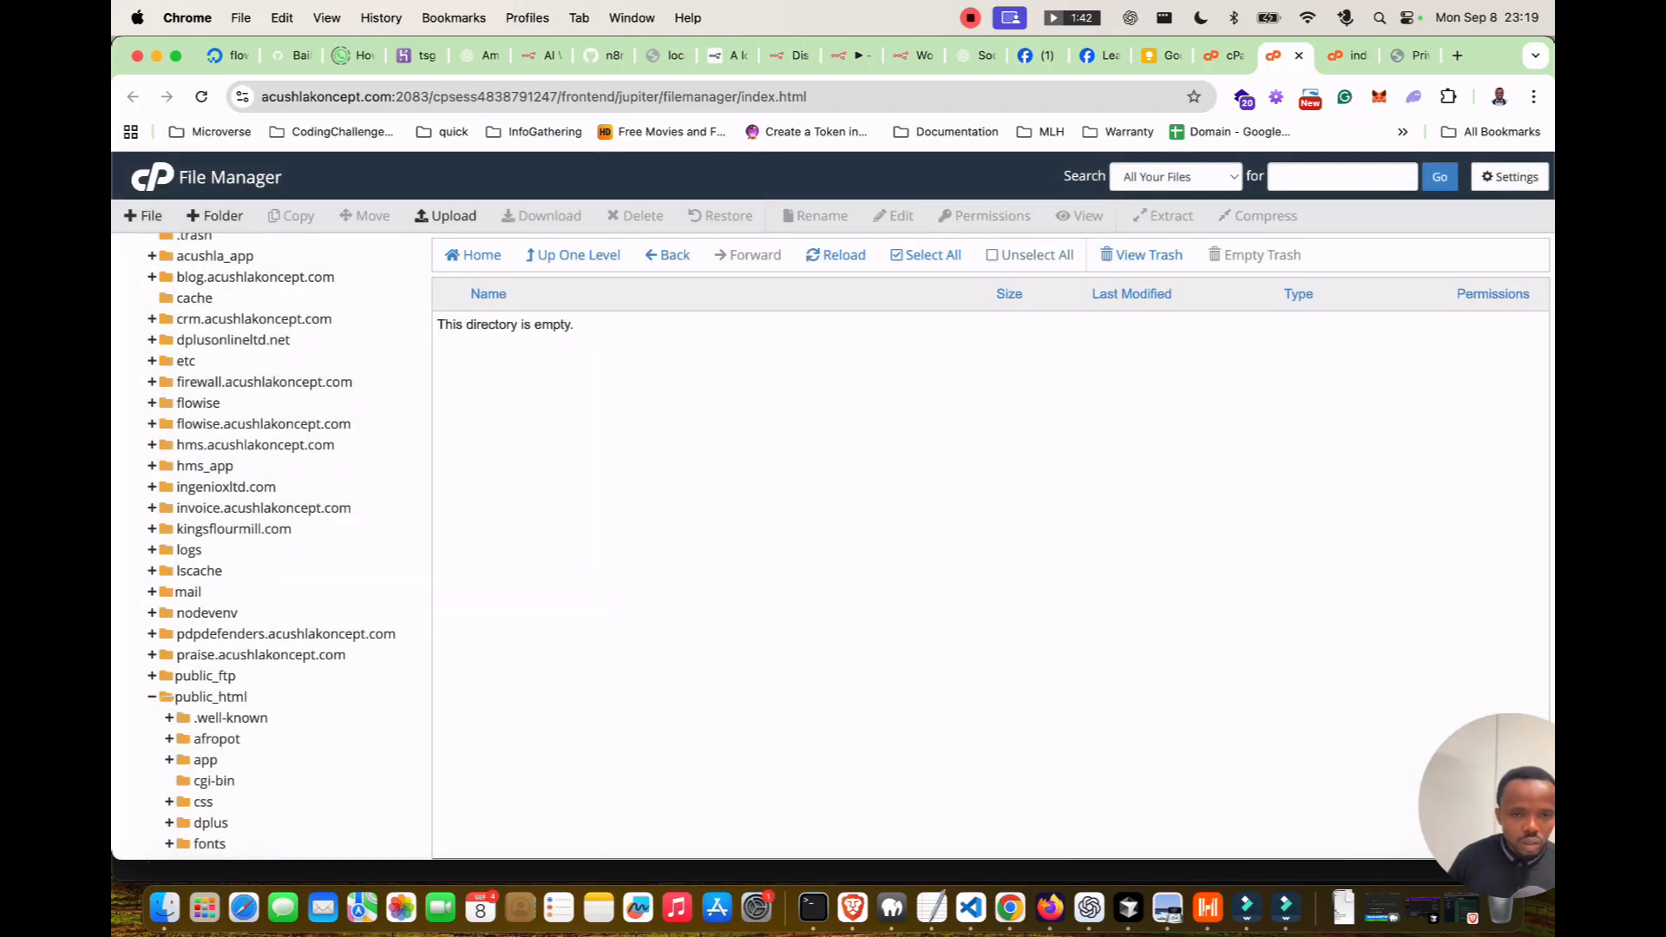
Create an index.html file inside 'terms' and open it in the editor.
{"action": "left_click", "coordinate": [144, 216]}
{"action": "type", "text": "index.html"}
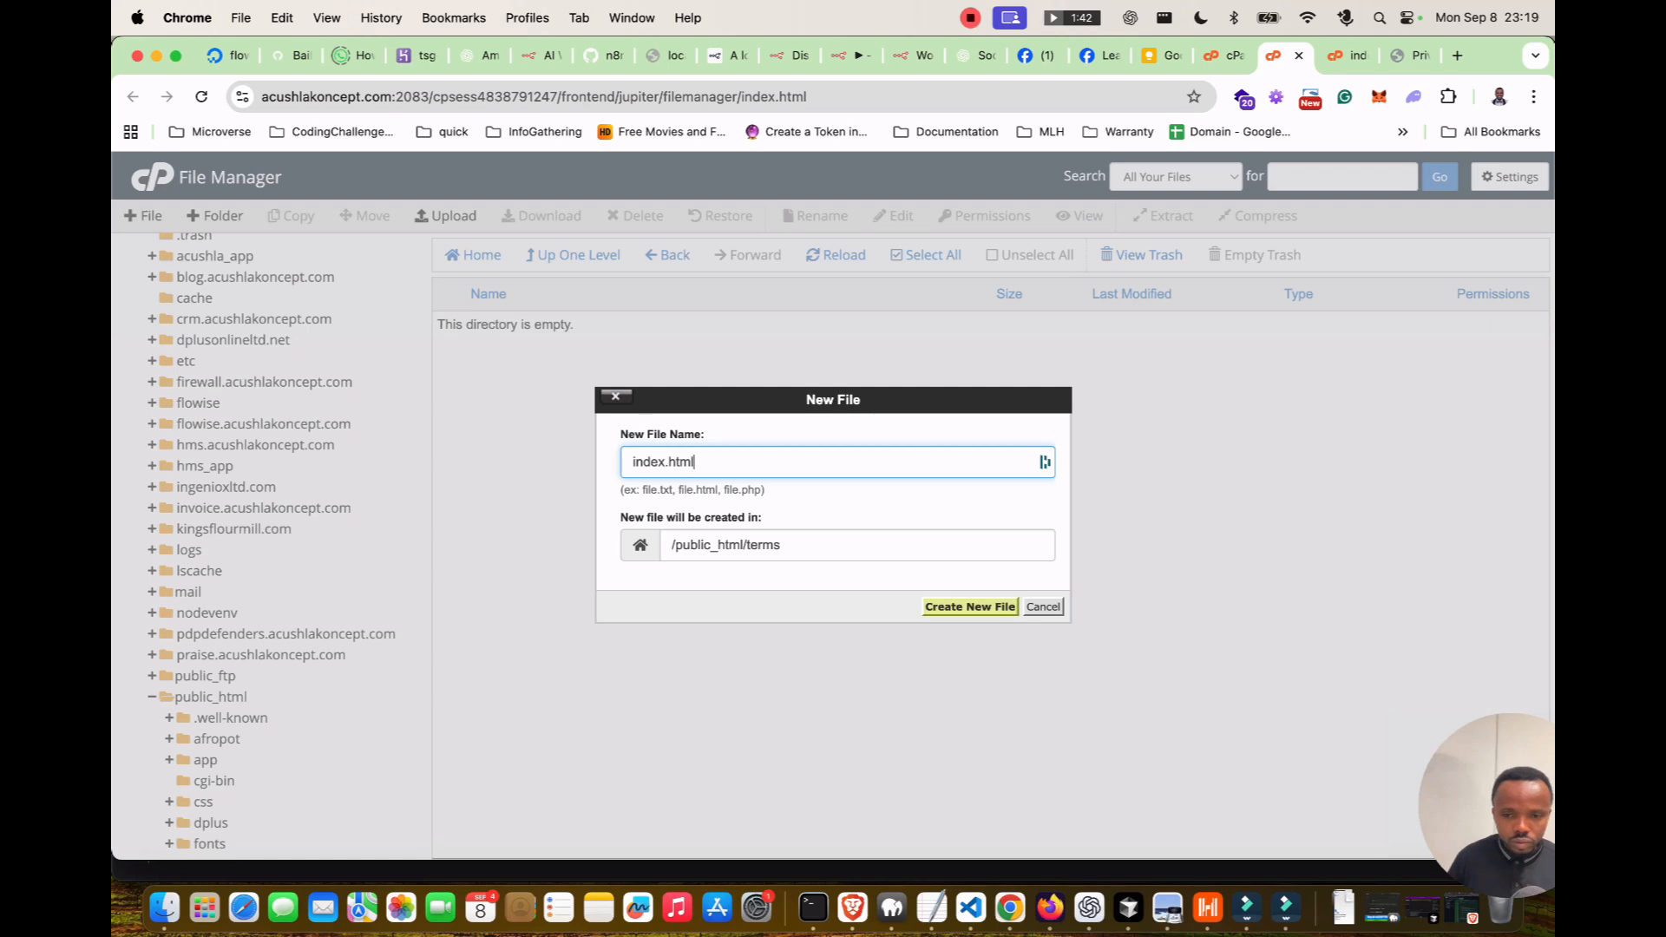
{"action": "left_click", "coordinate": [969, 607]}
{"action": "right_click", "coordinate": [438, 328]}
{"action": "left_click", "coordinate": [477, 399]}
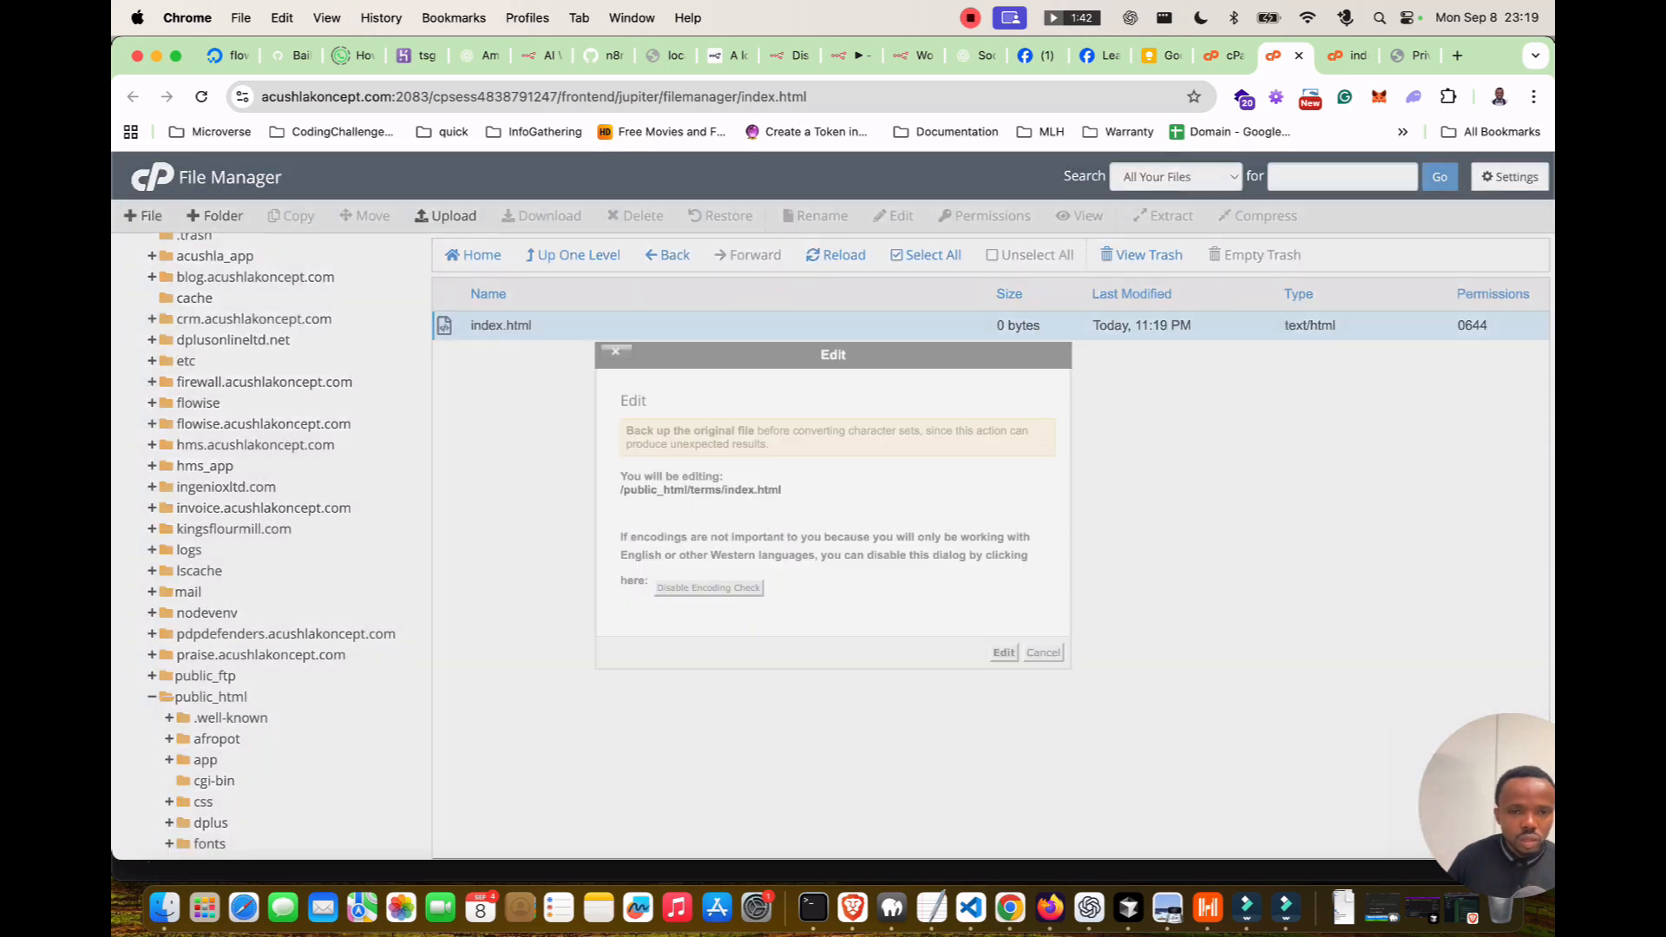
{"action": "left_click", "coordinate": [1004, 652]}
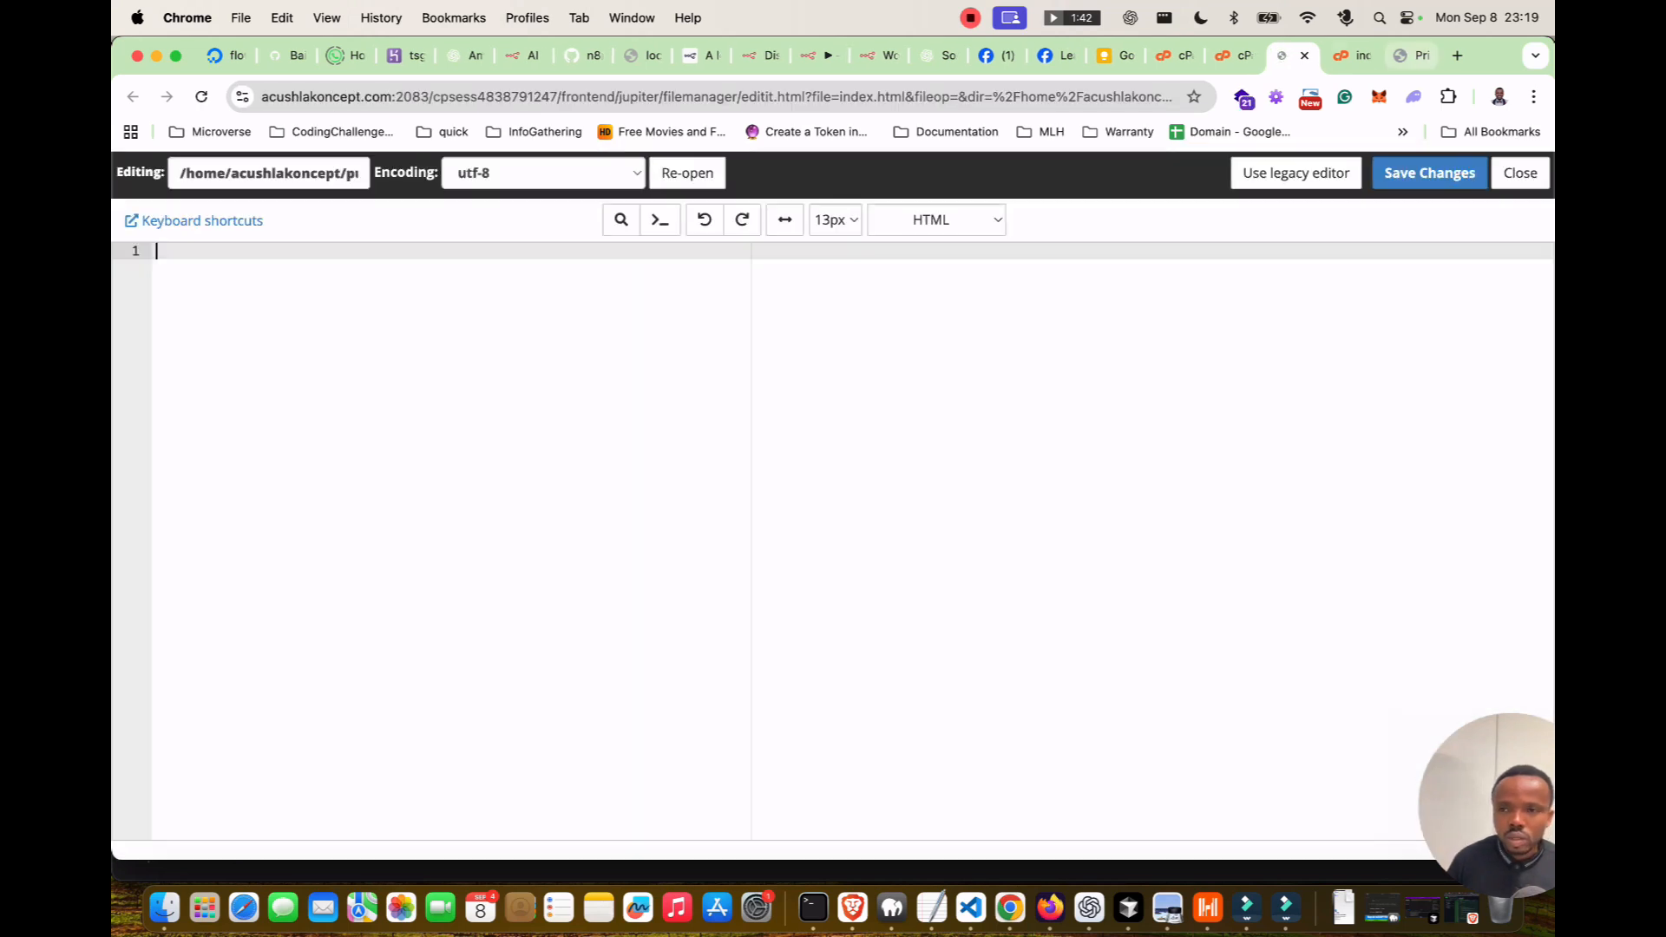
Paste ChatGPT's Terms of Service HTML into index.html and save it.
{"action": "left_click", "coordinate": [938, 56]}
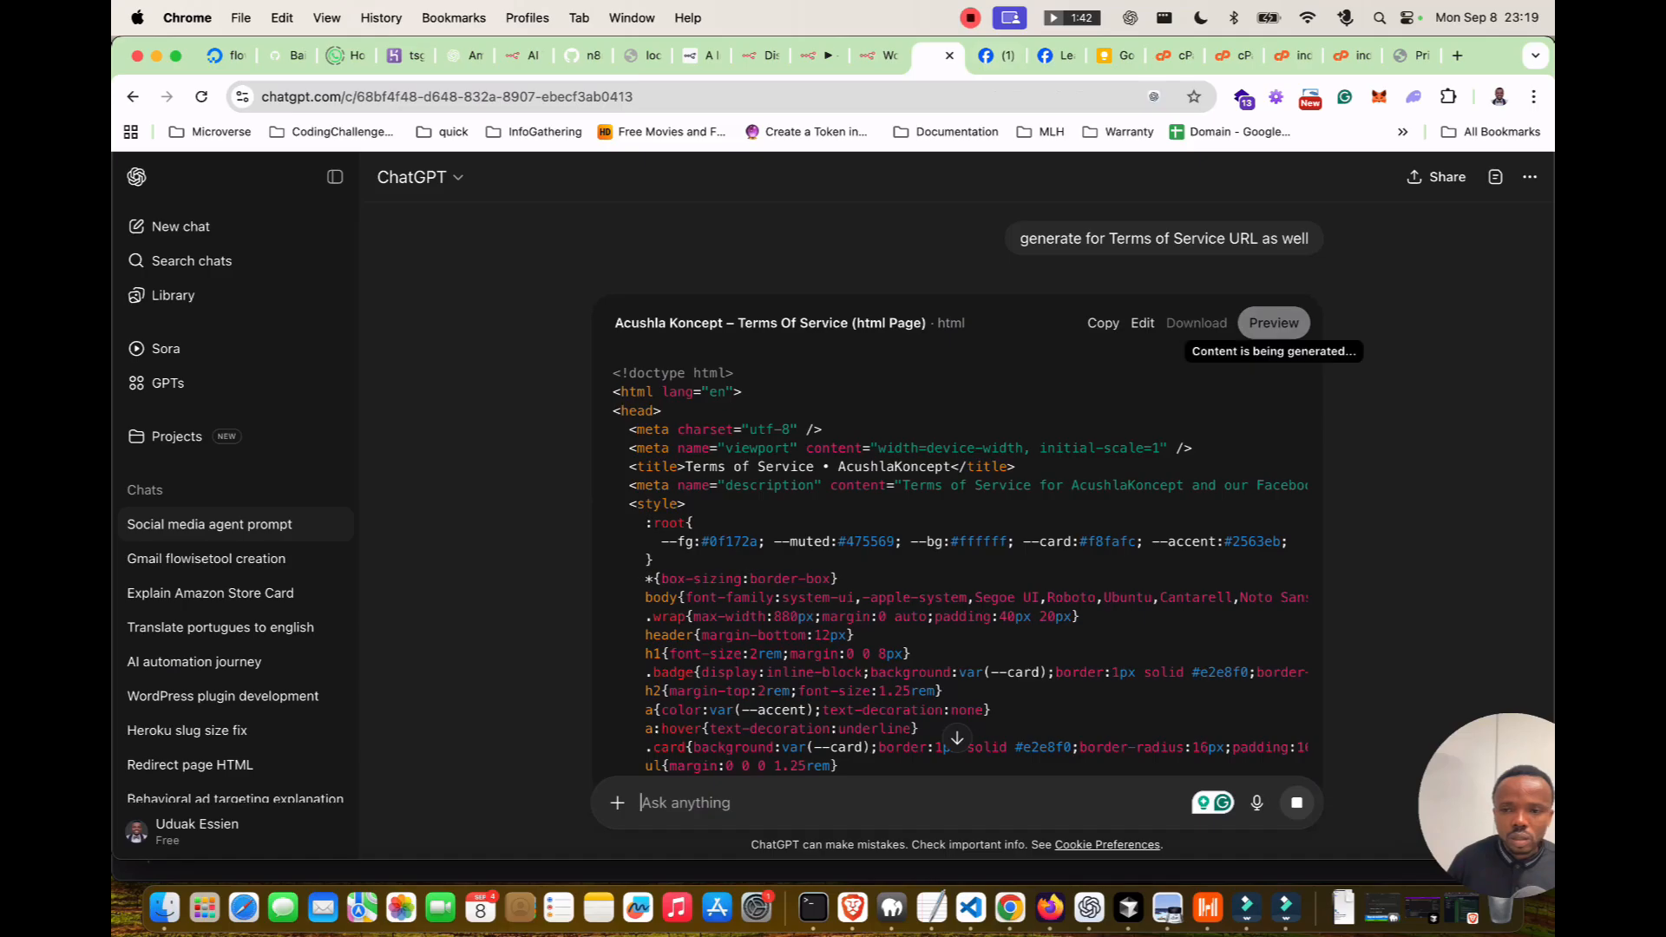
{"action": "left_click", "coordinate": [1098, 323]}
{"action": "left_click", "coordinate": [1409, 55]}
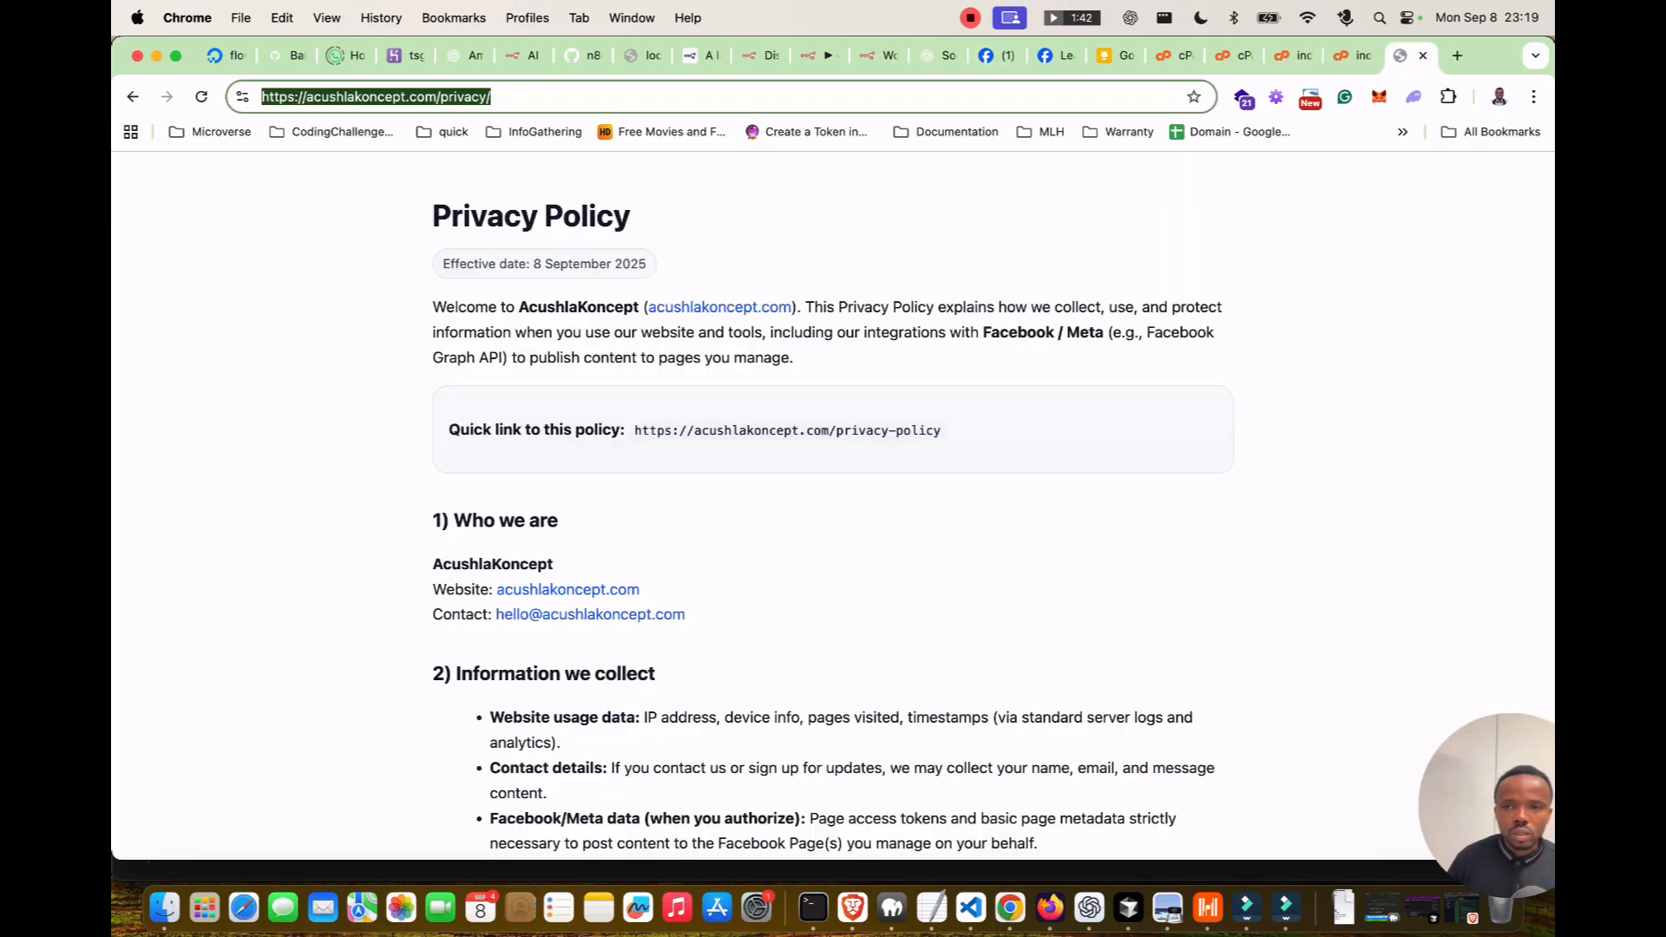
{"action": "key", "text": "Return"}
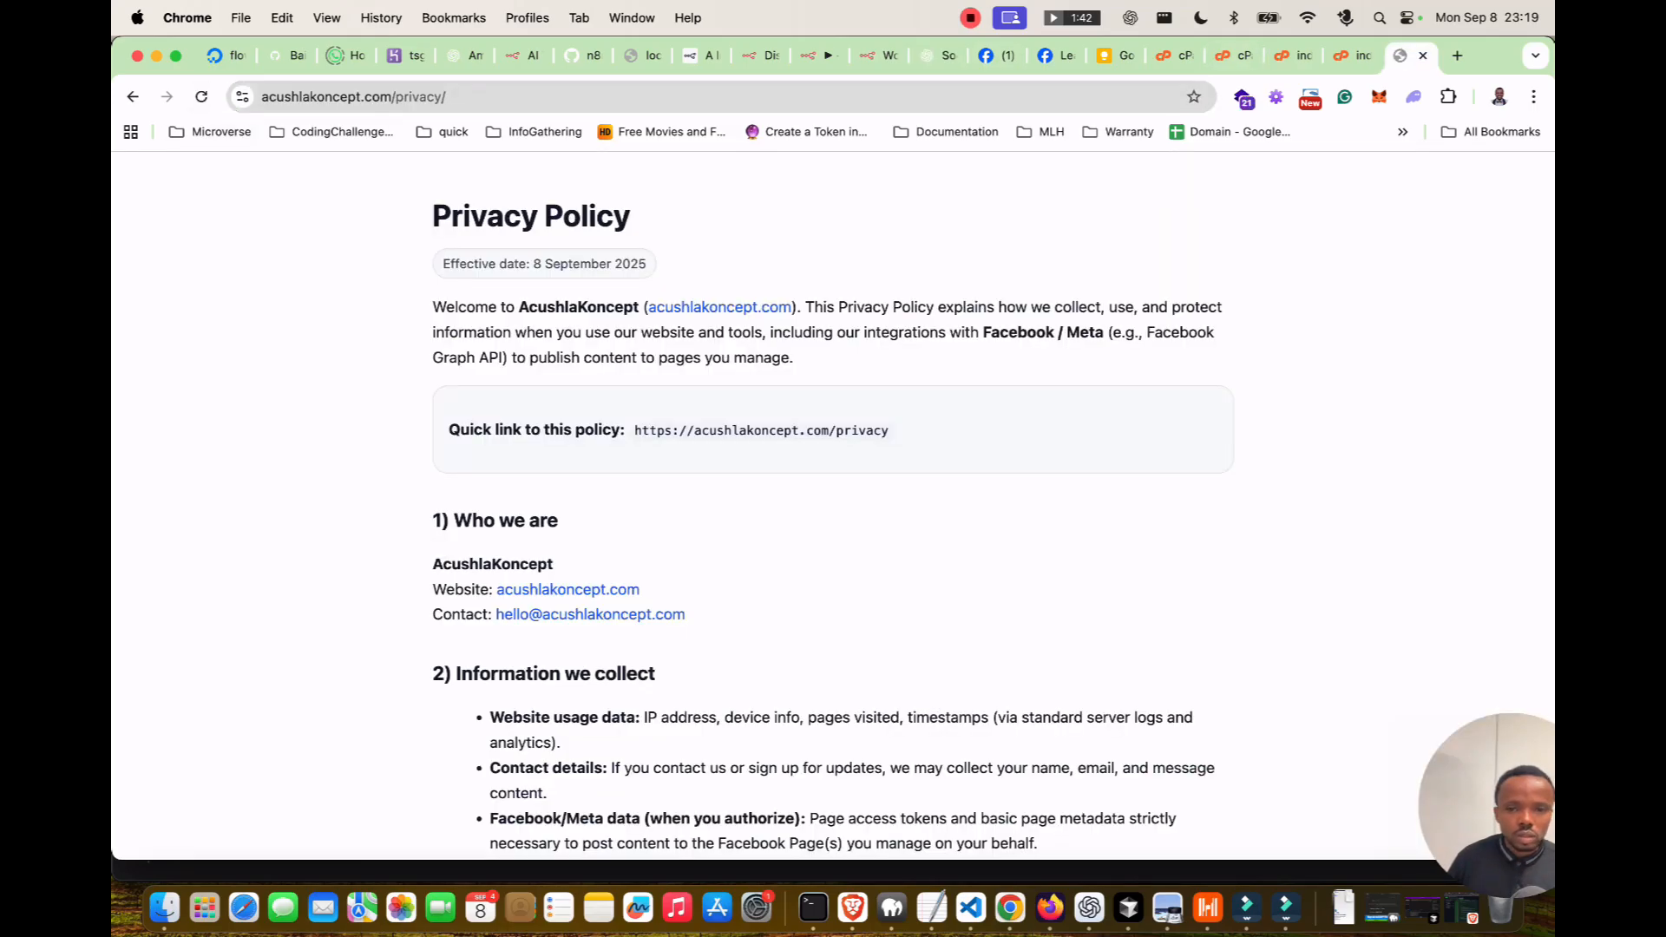
{"action": "left_click", "coordinate": [1351, 56]}
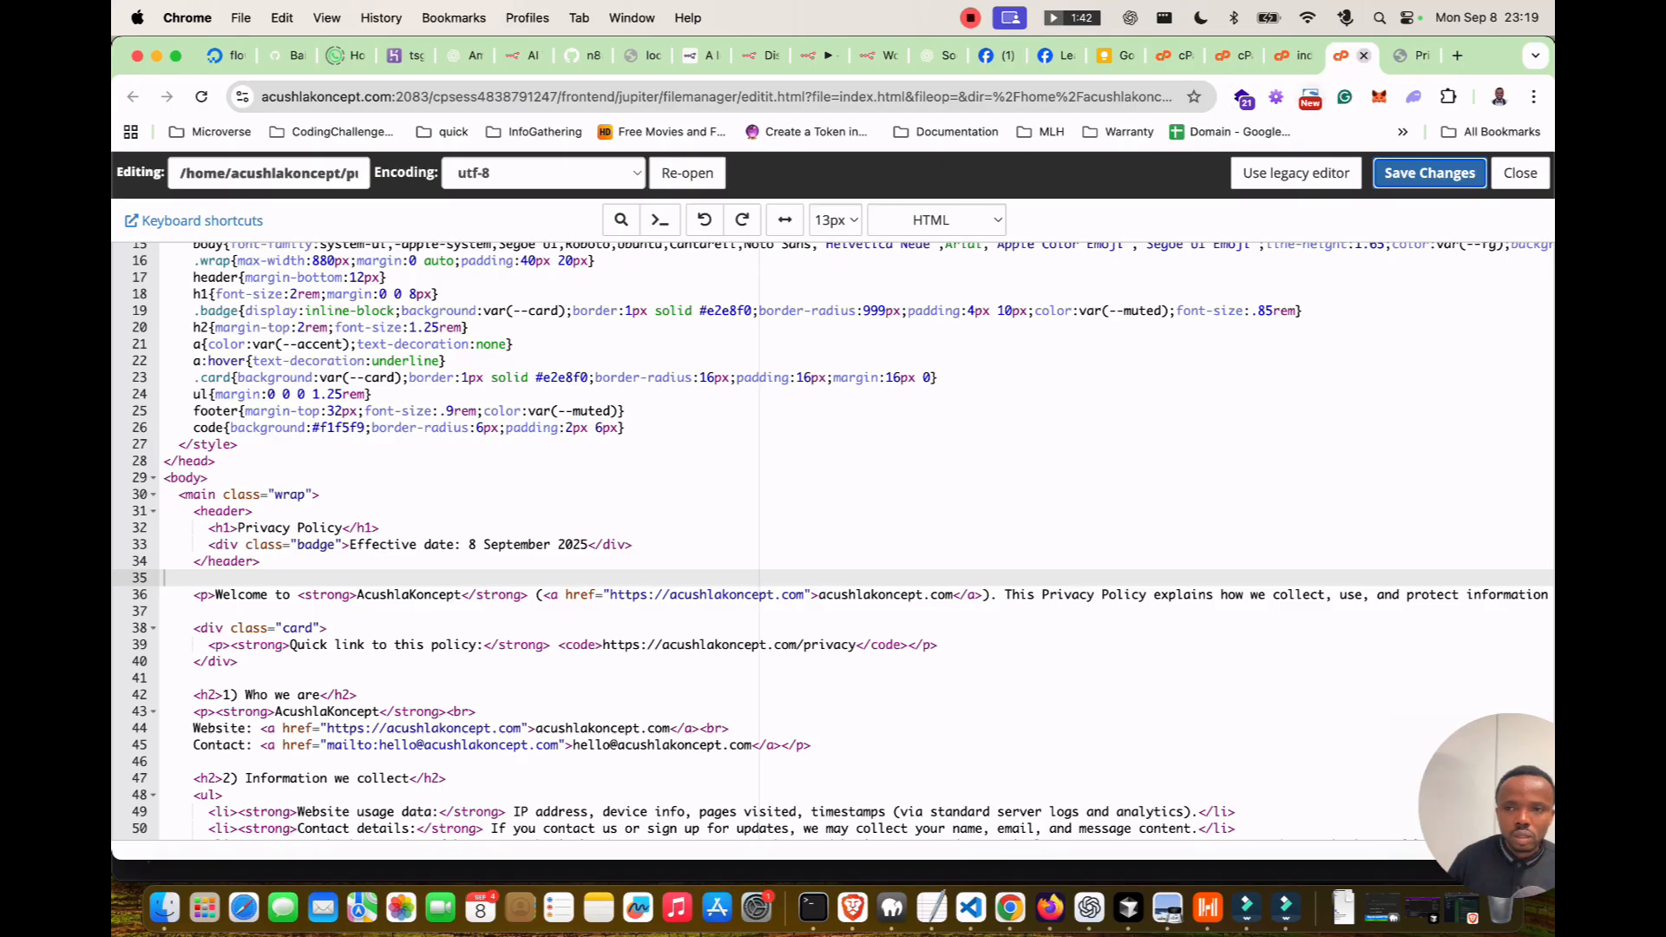
{"action": "left_click", "coordinate": [1364, 56]}
{"action": "left_click", "coordinate": [1294, 56]}
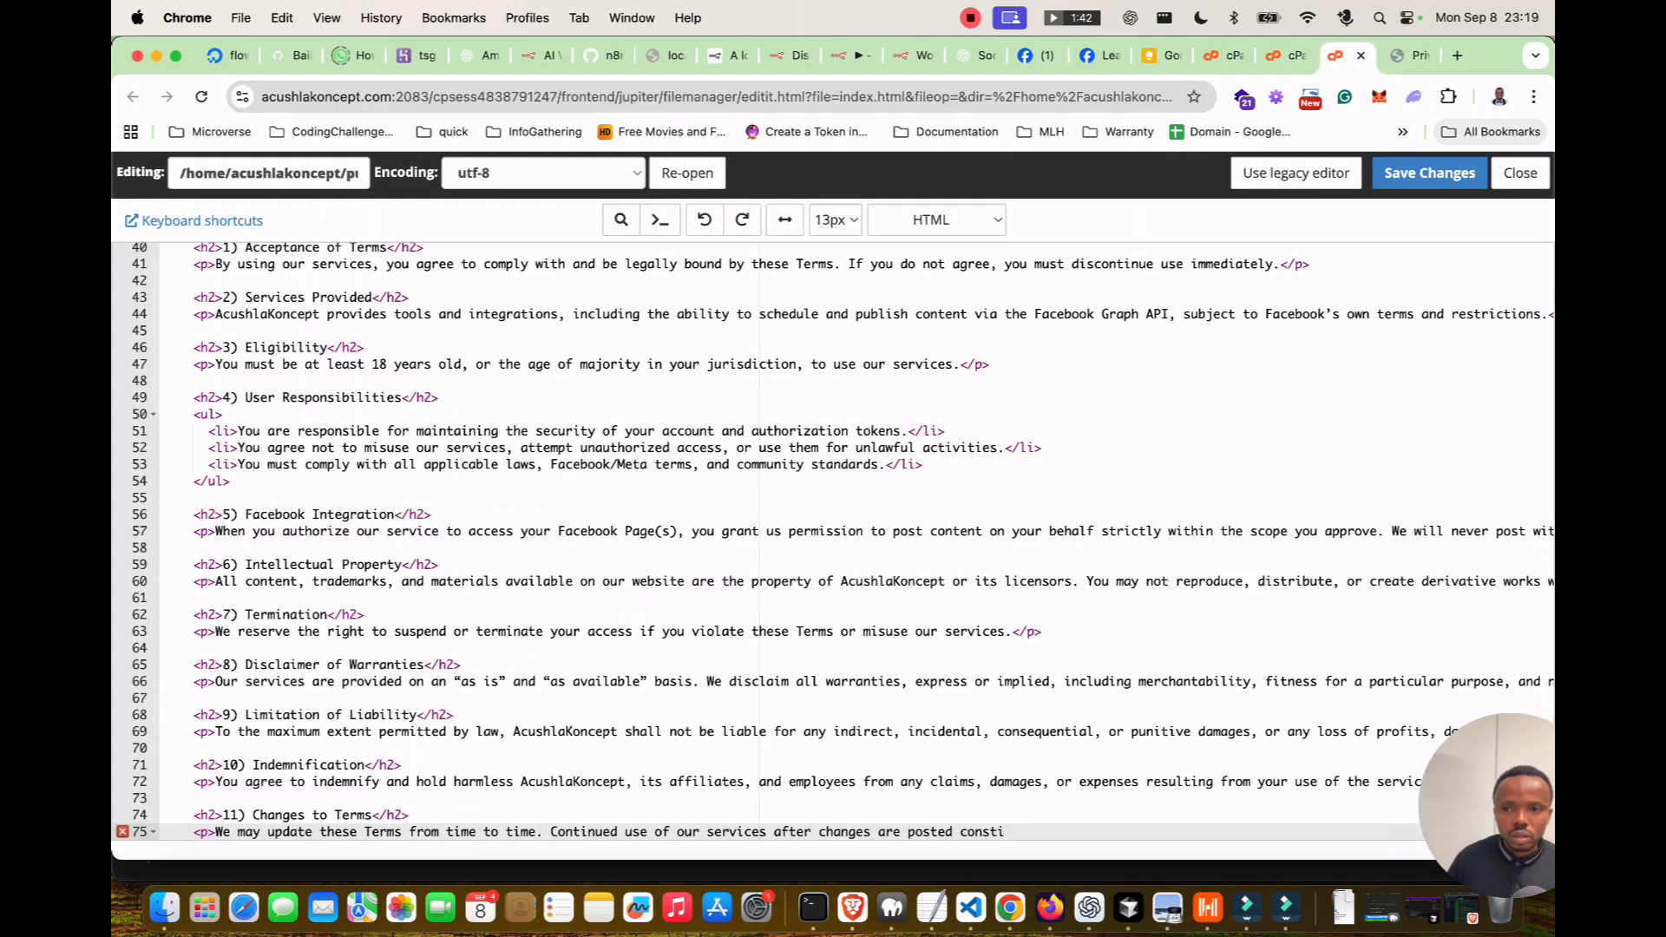
{"action": "left_click", "coordinate": [1429, 173]}
Load acushlakoncept.com/terms/ in the live site tab.
{"action": "left_click", "coordinate": [1410, 56]}
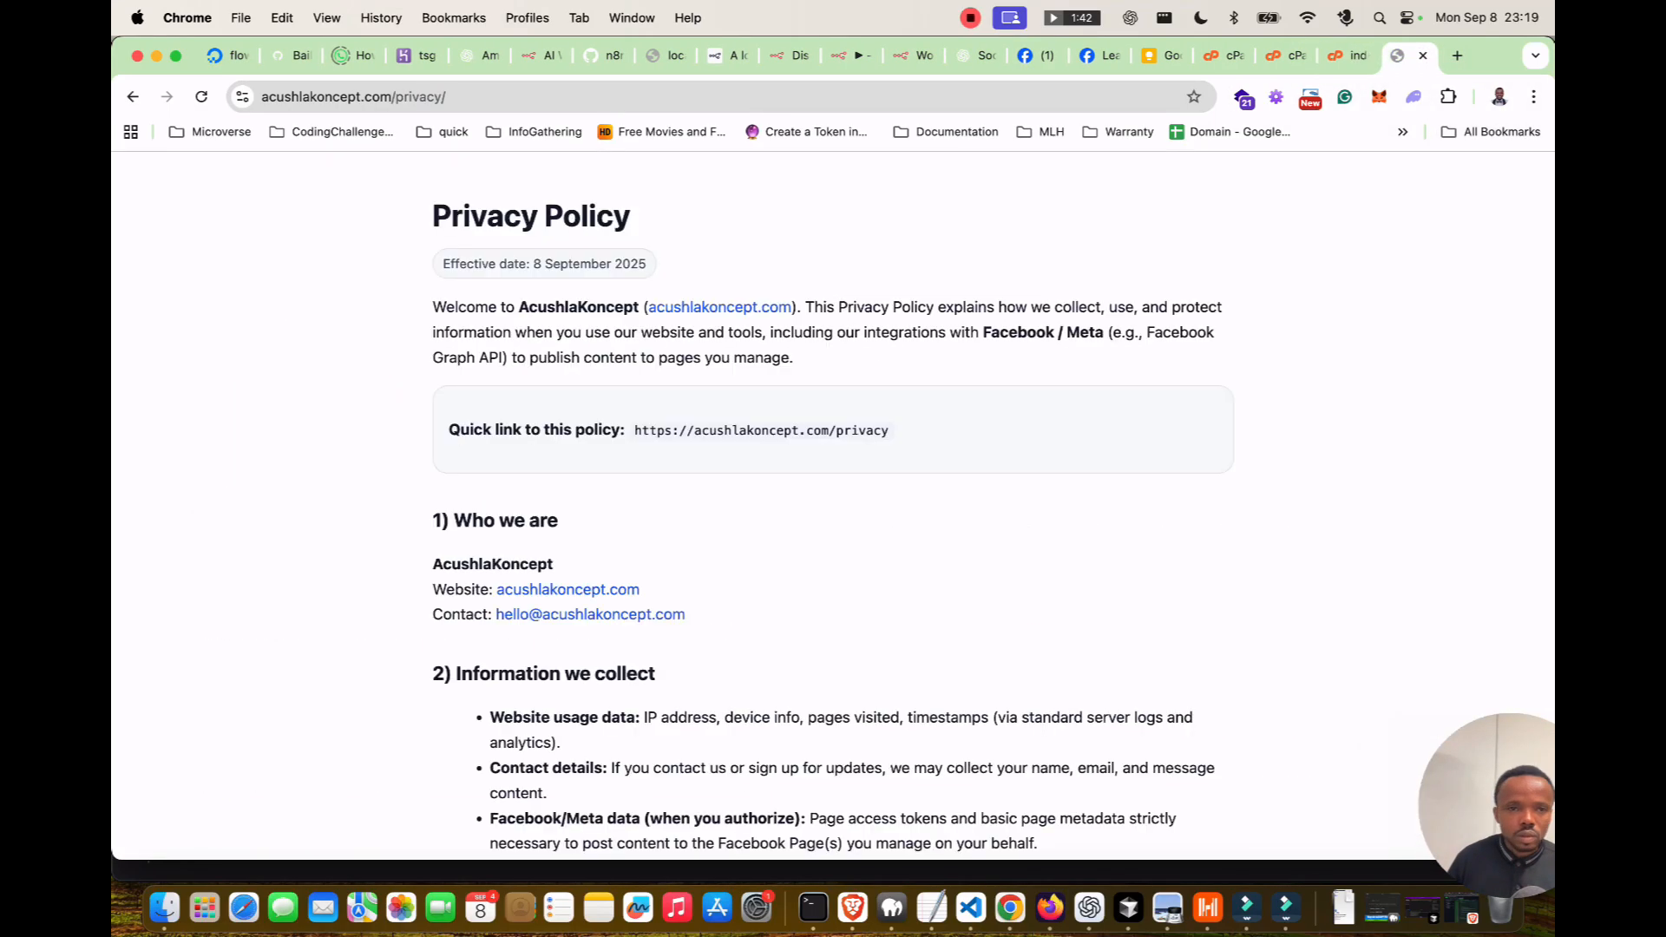
{"action": "key", "text": "BackSpace"}
{"action": "key", "text": "BackSpace"}
{"action": "key", "text": "BackSpace"}
{"action": "key", "text": "BackSpace"}
{"action": "key", "text": "BackSpace"}
{"action": "key", "text": "BackSpace"}
{"action": "key", "text": "BackSpace"}
{"action": "key", "text": "BackSpace"}
{"action": "type", "text": "terms"}
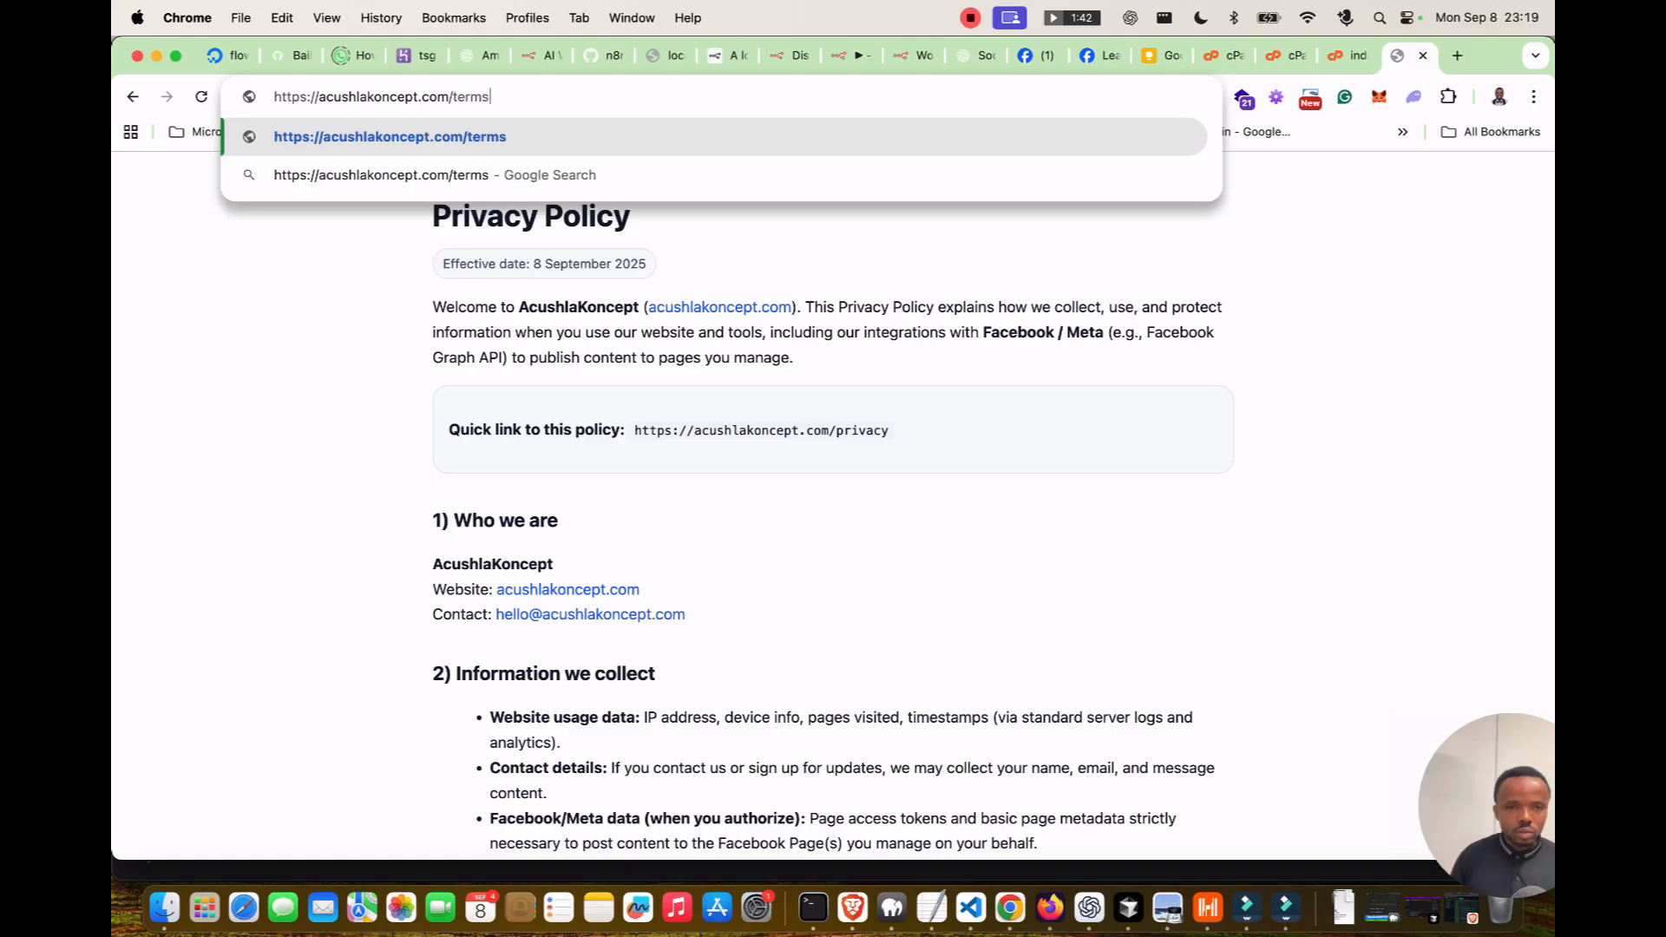
{"action": "key", "text": "Return"}
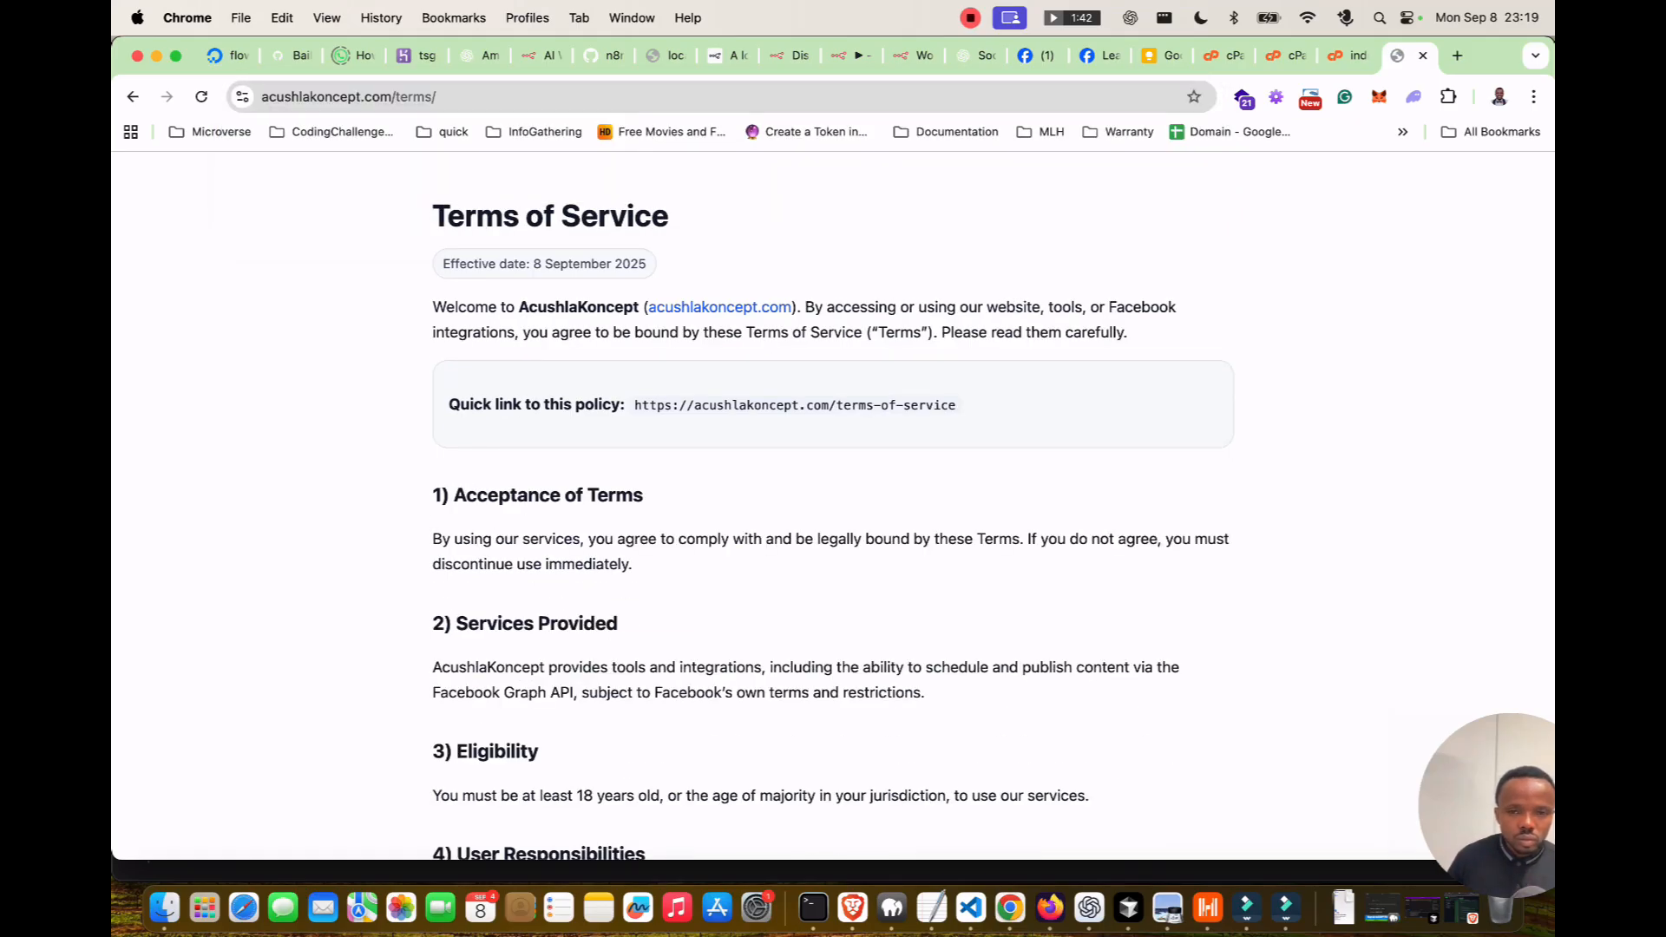
Shorten the Terms quick link to acushlakoncept.com/terms and save the file.
{"action": "left_click", "coordinate": [1346, 56]}
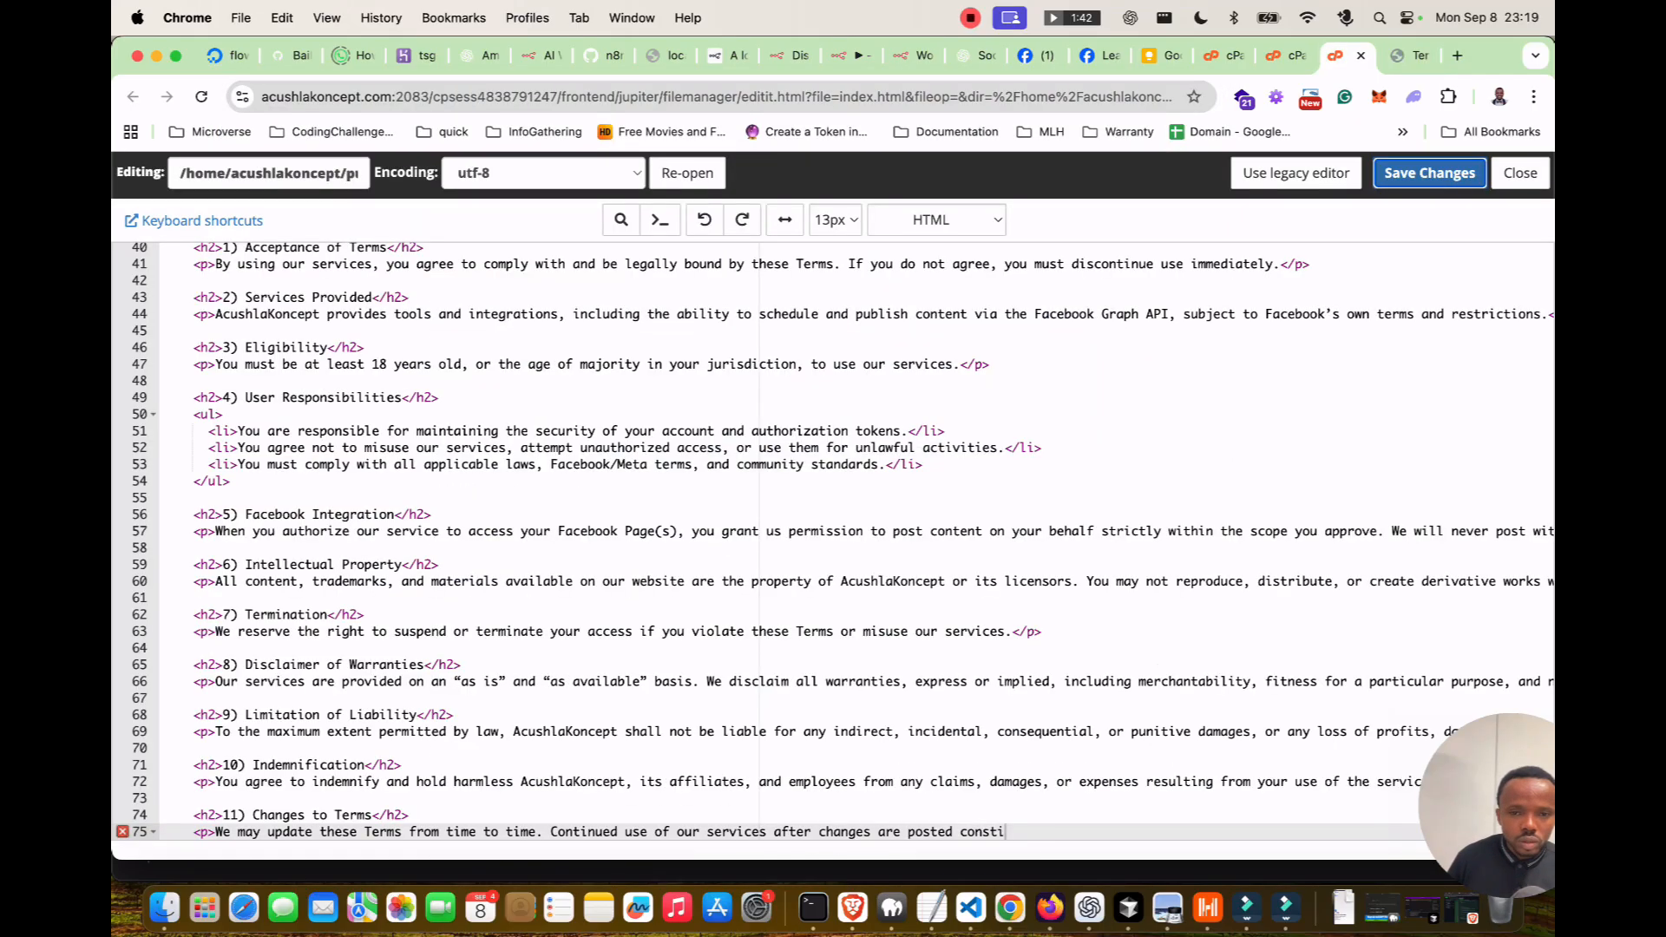
{"action": "scroll", "coordinate": [833, 538], "scroll_direction": "up", "scroll_amount": 10}
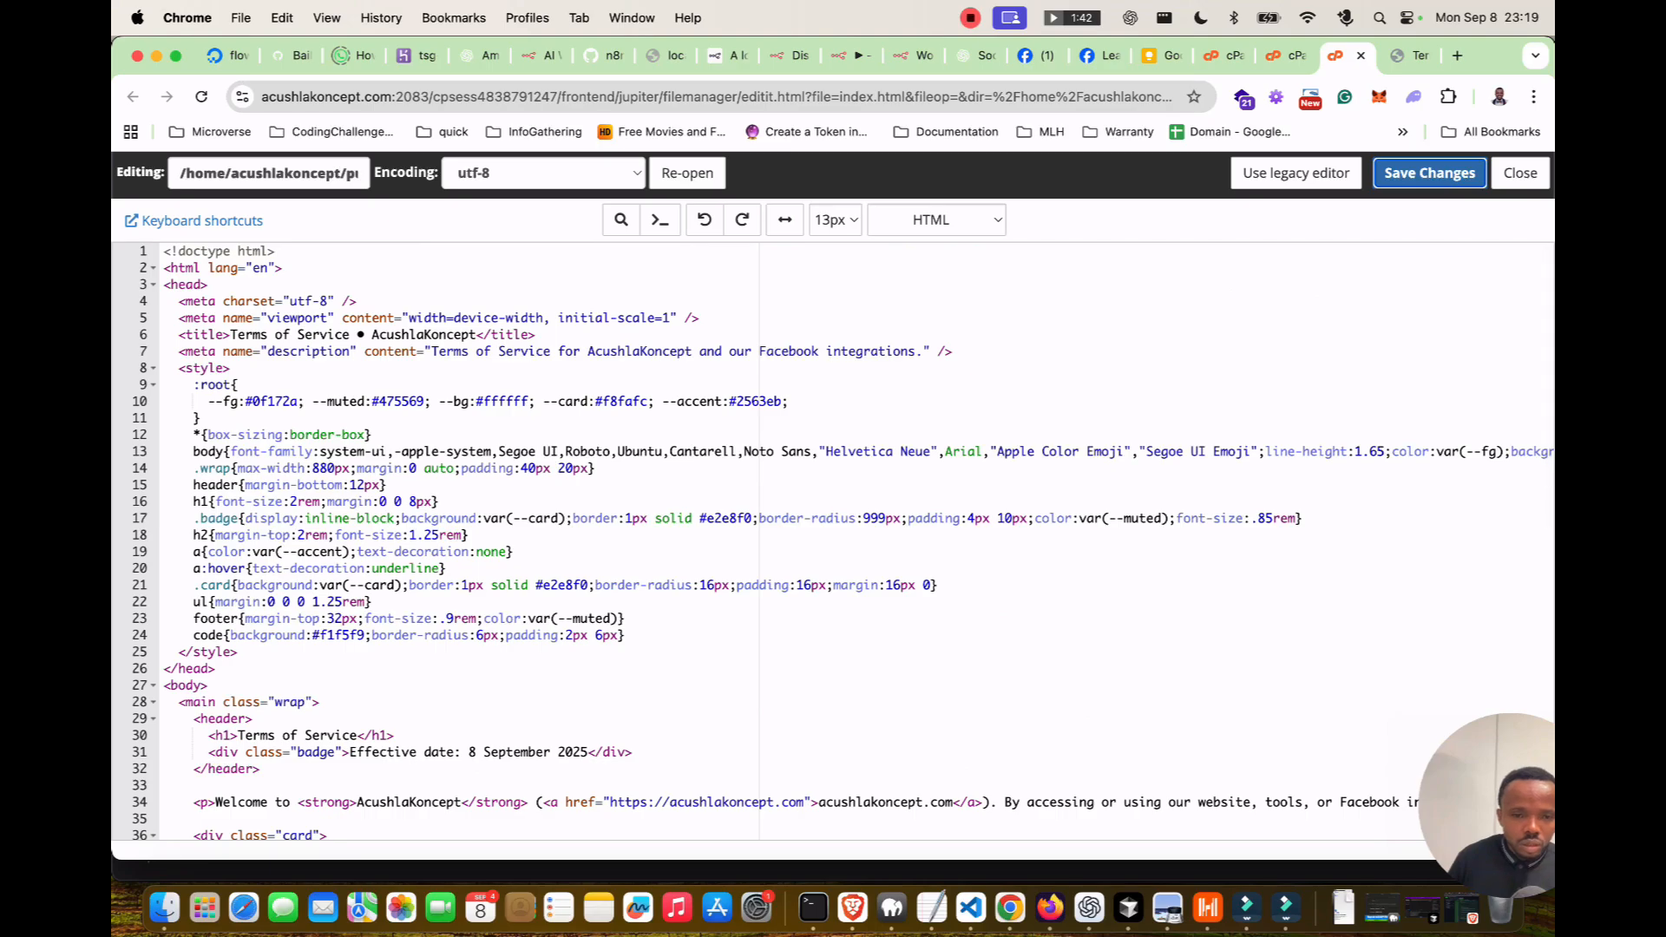
{"action": "scroll", "coordinate": [833, 538], "scroll_direction": "down", "scroll_amount": 5}
{"action": "left_click", "coordinate": [923, 518]}
{"action": "key", "text": "BackSpace"}
{"action": "key", "text": "BackSpace"}
{"action": "key", "text": "BackSpace"}
{"action": "key", "text": "BackSpace"}
{"action": "key", "text": "BackSpace"}
{"action": "key", "text": "BackSpace"}
{"action": "key", "text": "BackSpace"}
{"action": "key", "text": "BackSpace"}
{"action": "key", "text": "BackSpace"}
{"action": "key", "text": "BackSpace"}
{"action": "key", "text": "BackSpace"}
{"action": "left_click", "coordinate": [1430, 174]}
Reload the live Terms of Service page and copy its address.
{"action": "left_click", "coordinate": [1410, 55]}
{"action": "left_click", "coordinate": [201, 98]}
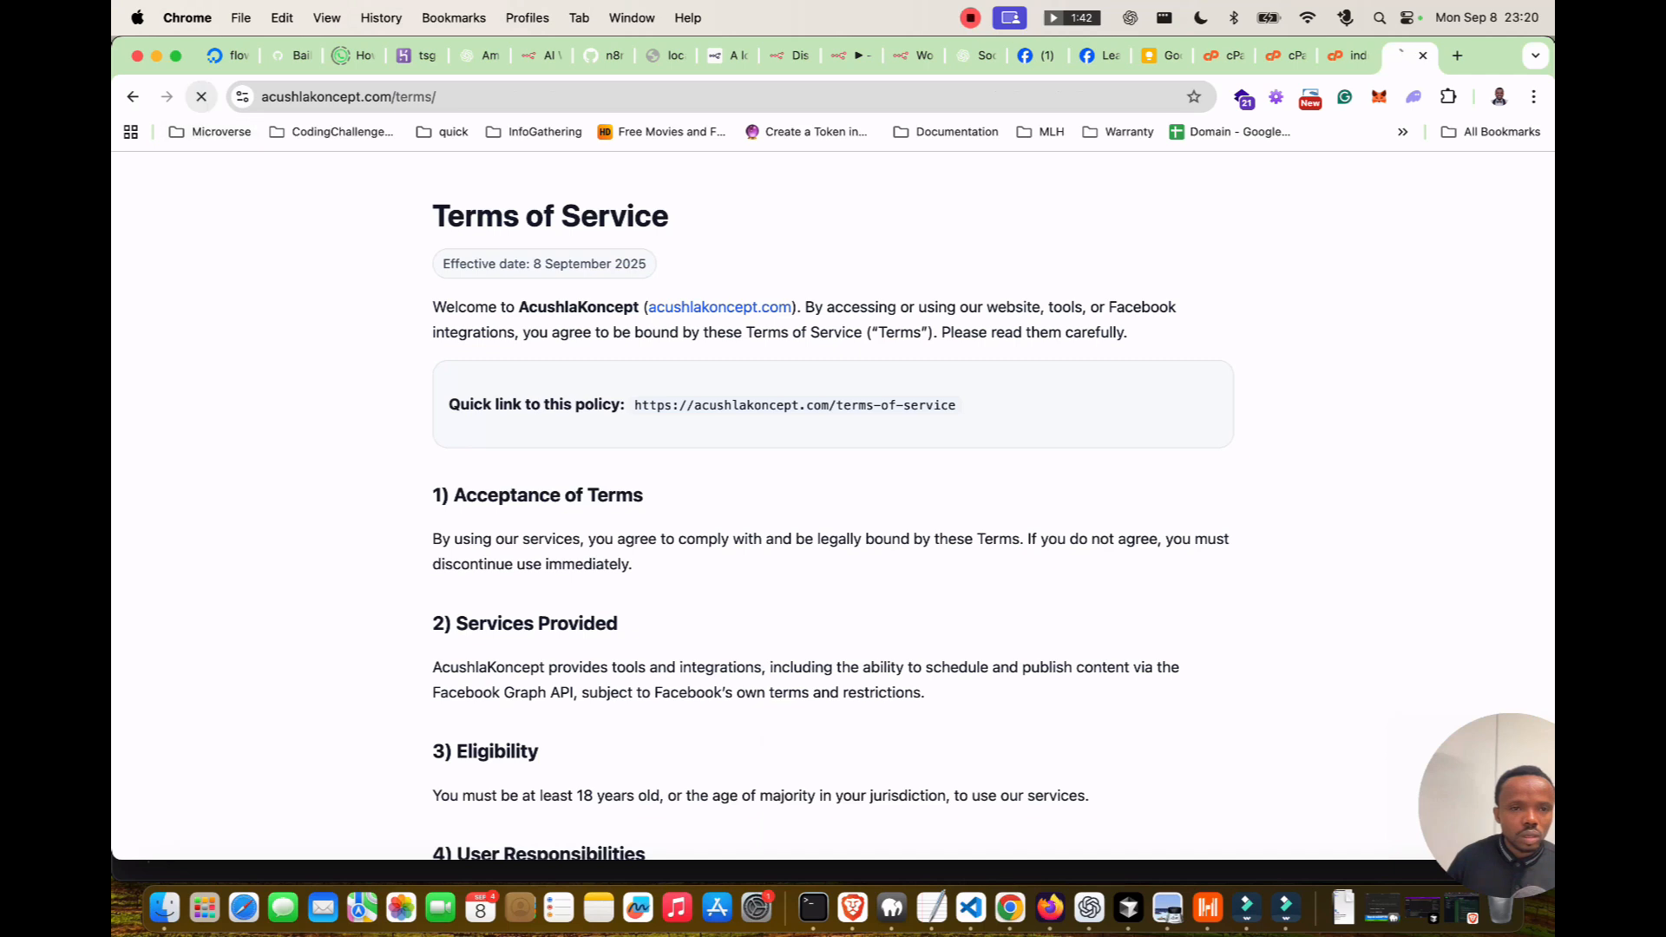
{"action": "scroll", "coordinate": [833, 504], "scroll_direction": "down", "scroll_amount": 15}
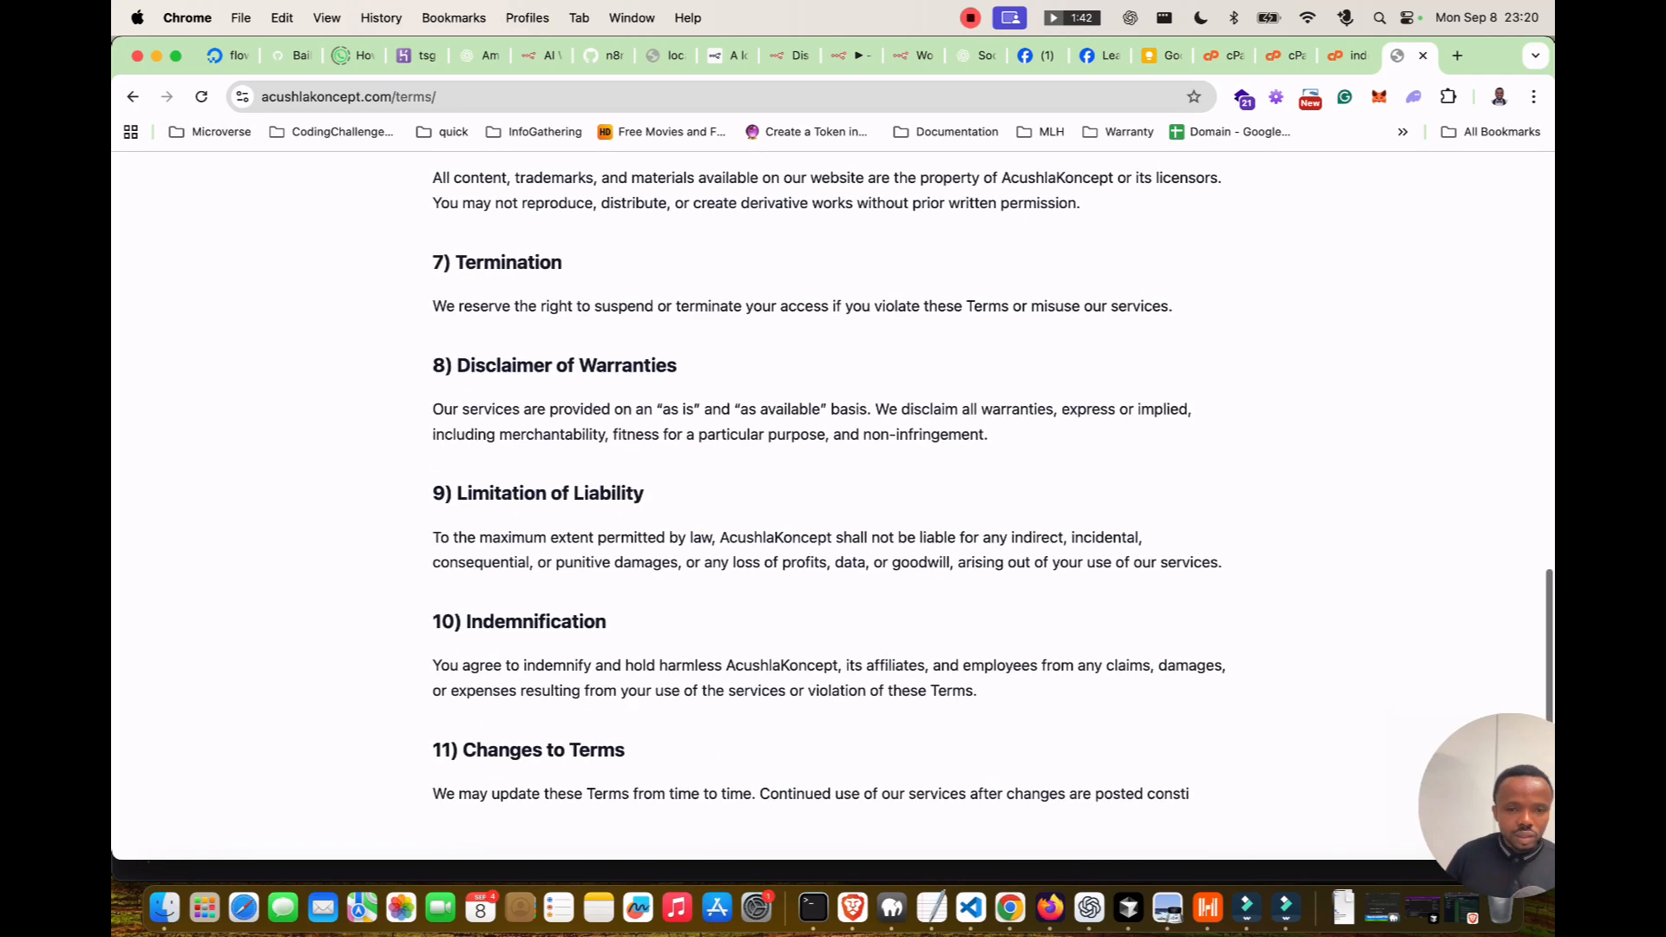
{"action": "key", "text": "super+l"}
{"action": "key", "text": "super+c"}
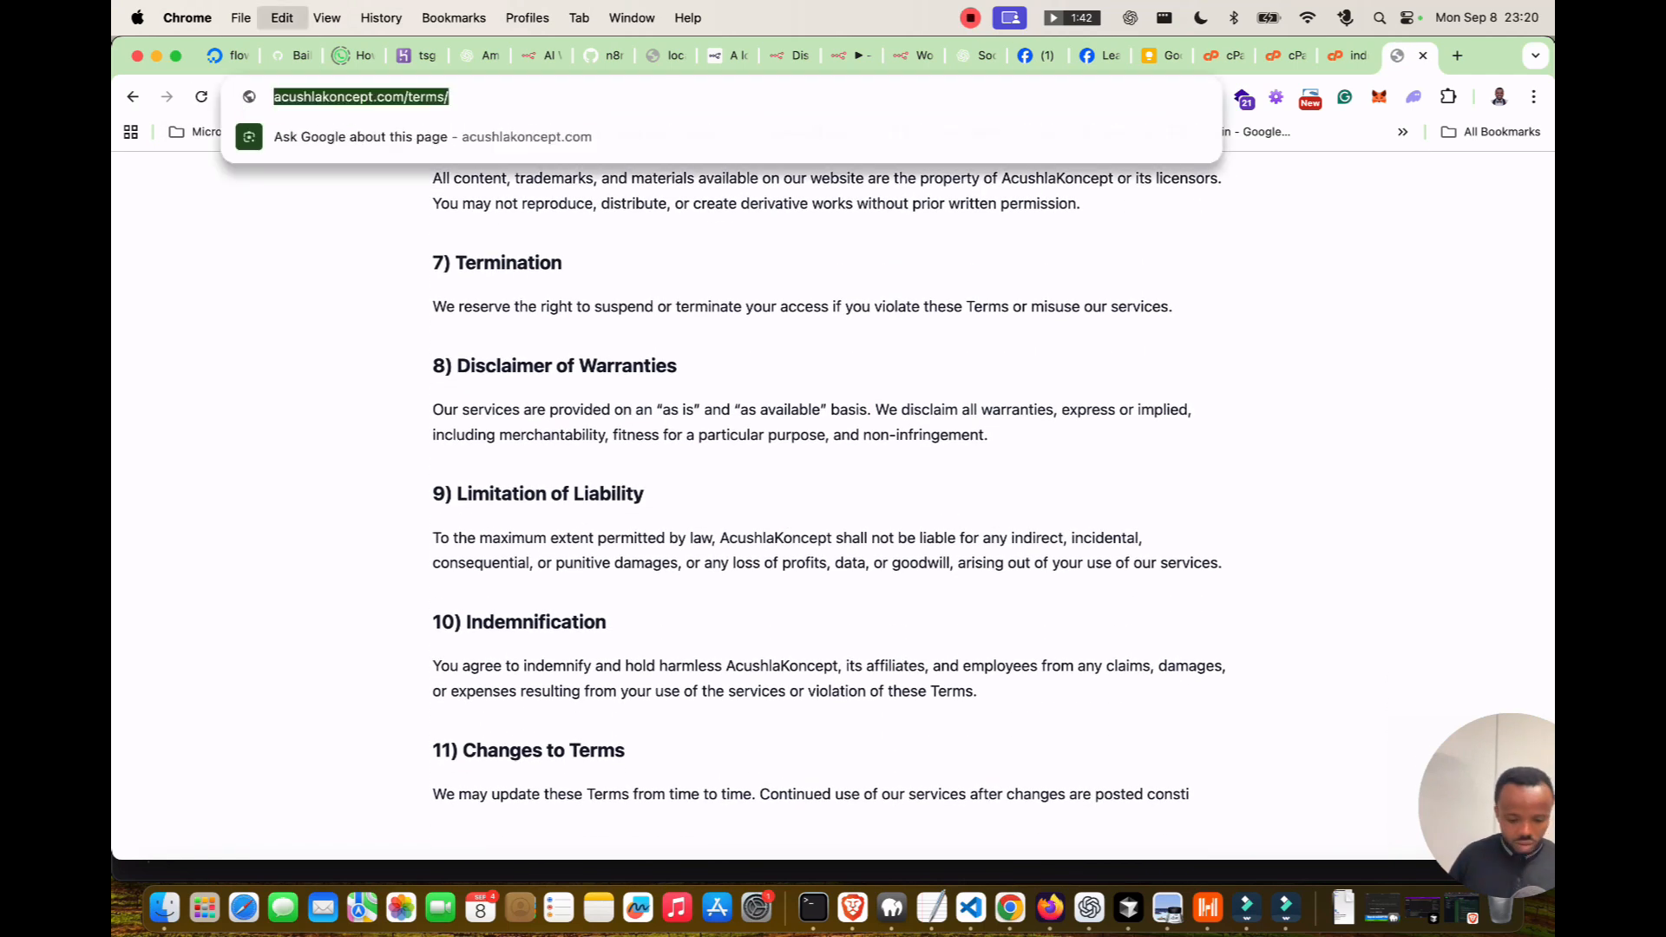
{"action": "key", "text": "Escape"}
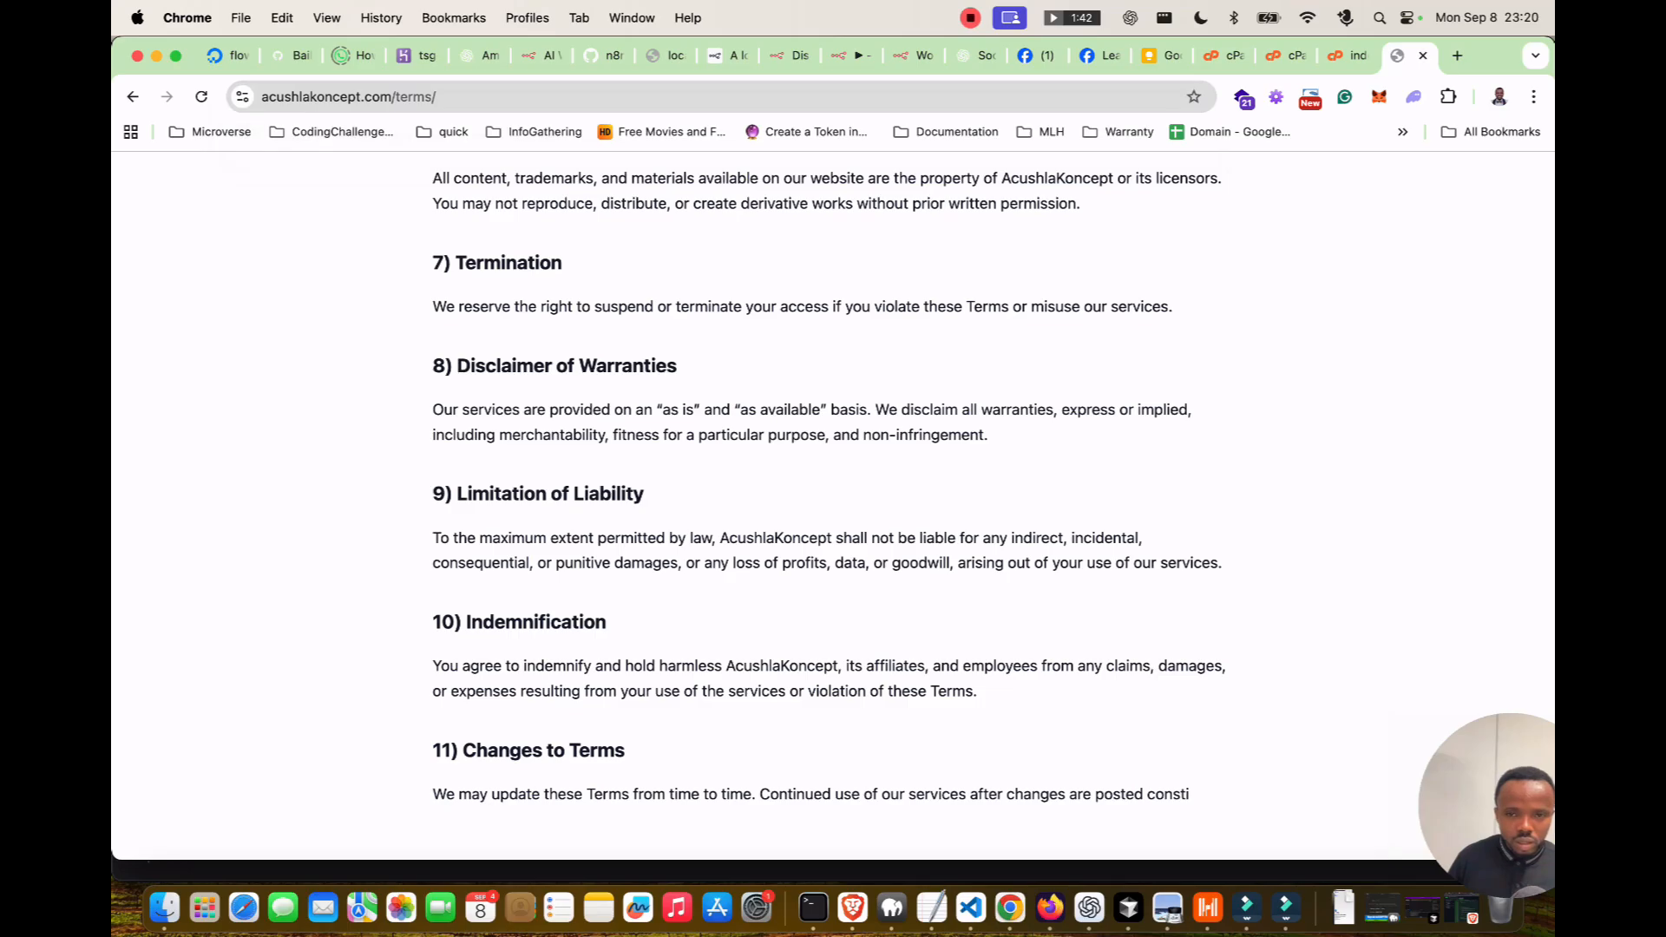
{"action": "scroll", "coordinate": [833, 504], "scroll_direction": "up", "scroll_amount": 15}
Paste the terms page address into LearnAI's Terms of Service URL field.
{"action": "left_click", "coordinate": [1035, 55]}
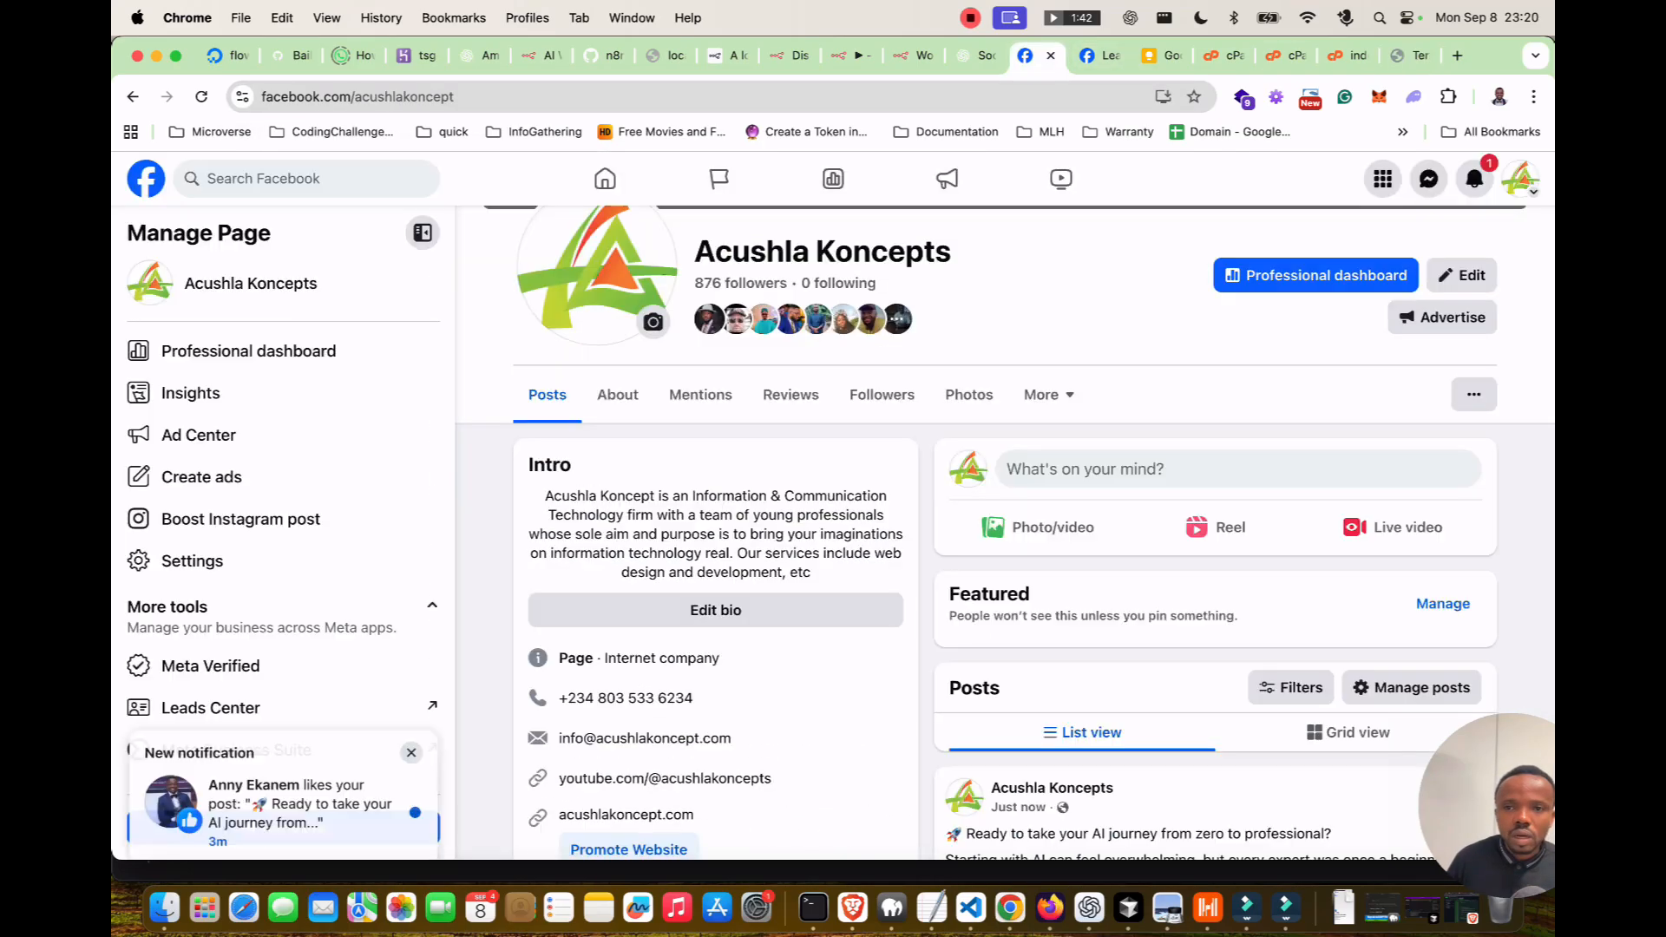
{"action": "left_click", "coordinate": [1099, 55]}
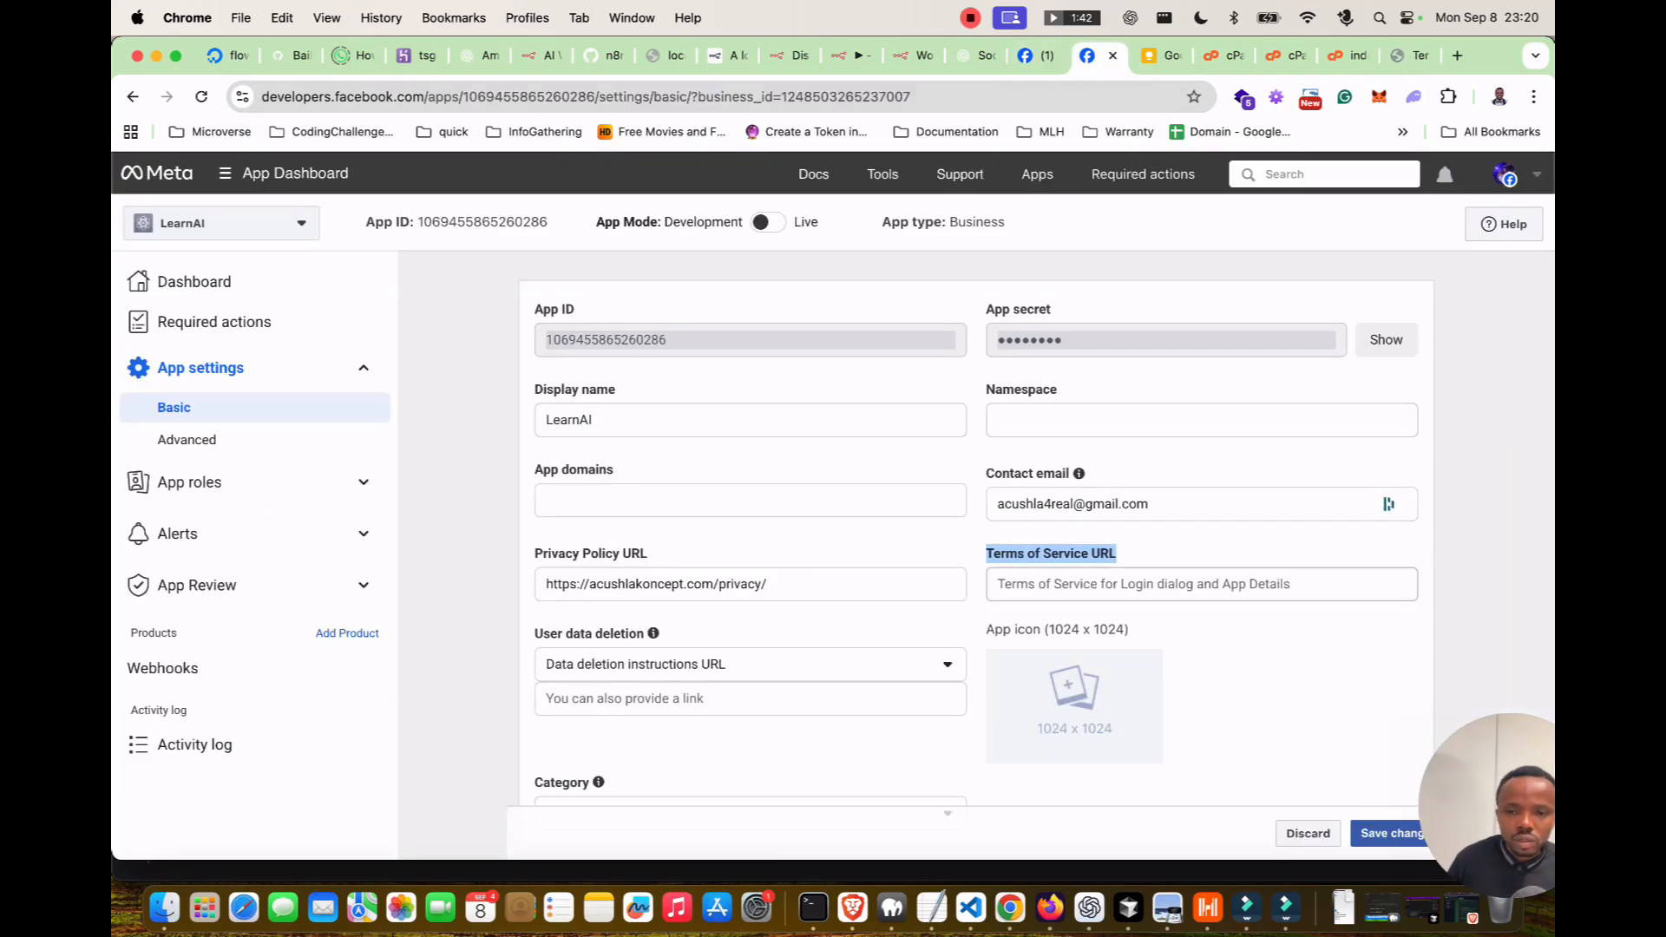
{"action": "left_click", "coordinate": [1201, 584]}
{"action": "key", "text": "super+v"}
{"action": "left_click", "coordinate": [749, 501]}
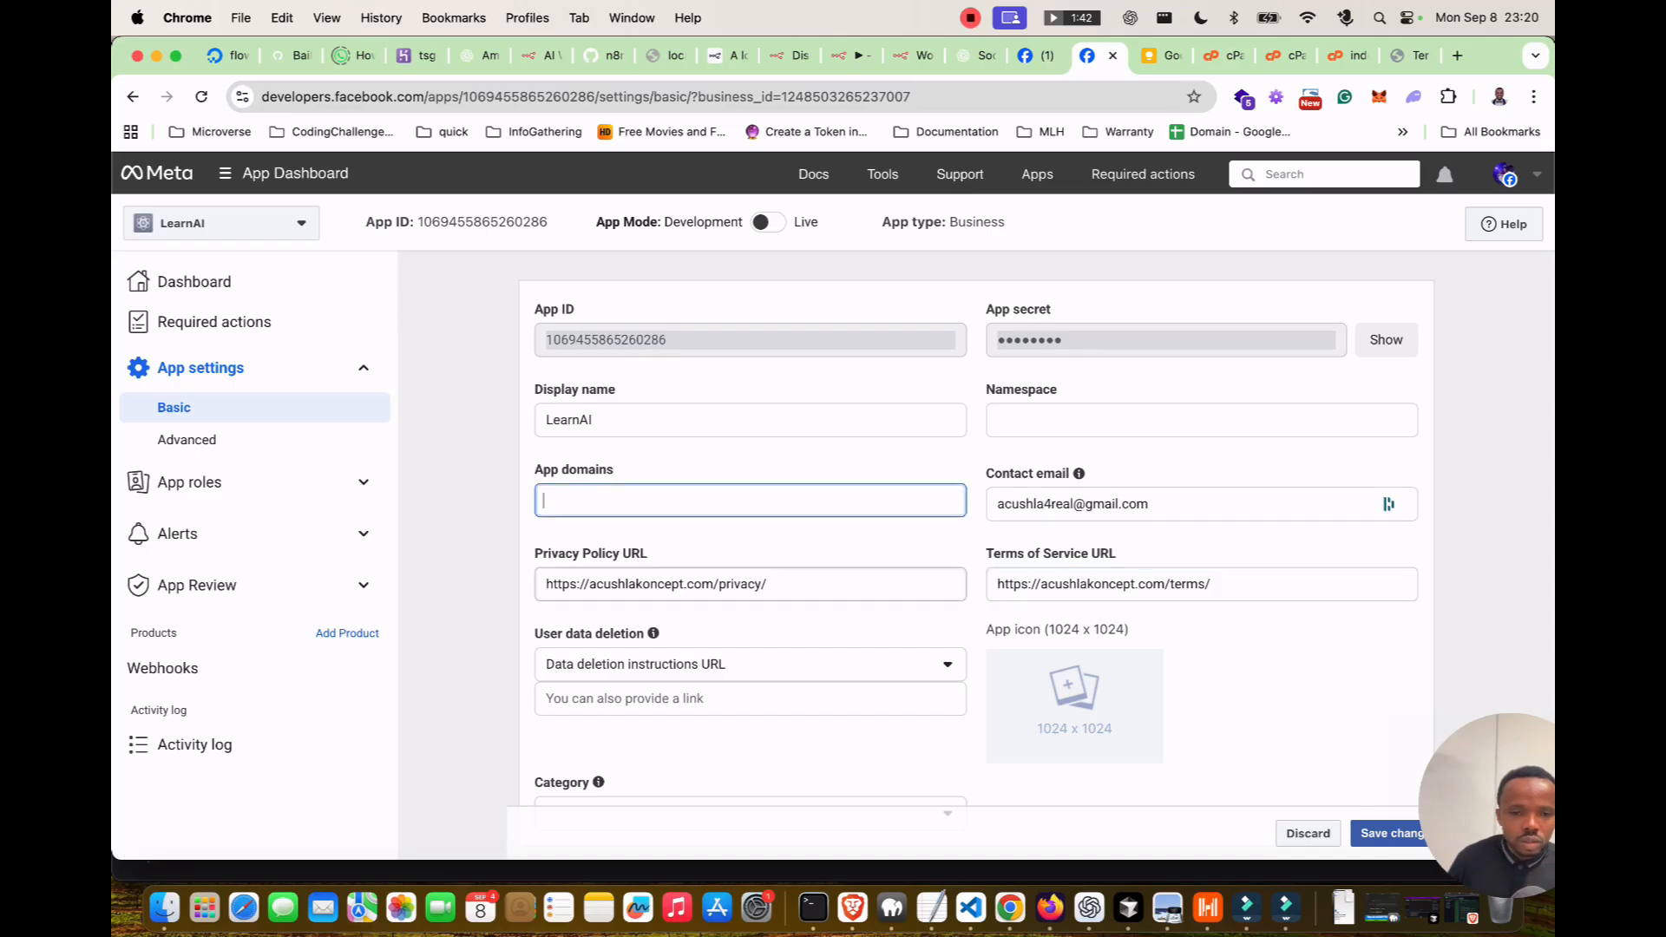
Glance at the n8n credential form, then save LearnAI's basic app settings.
{"action": "left_click", "coordinate": [846, 54]}
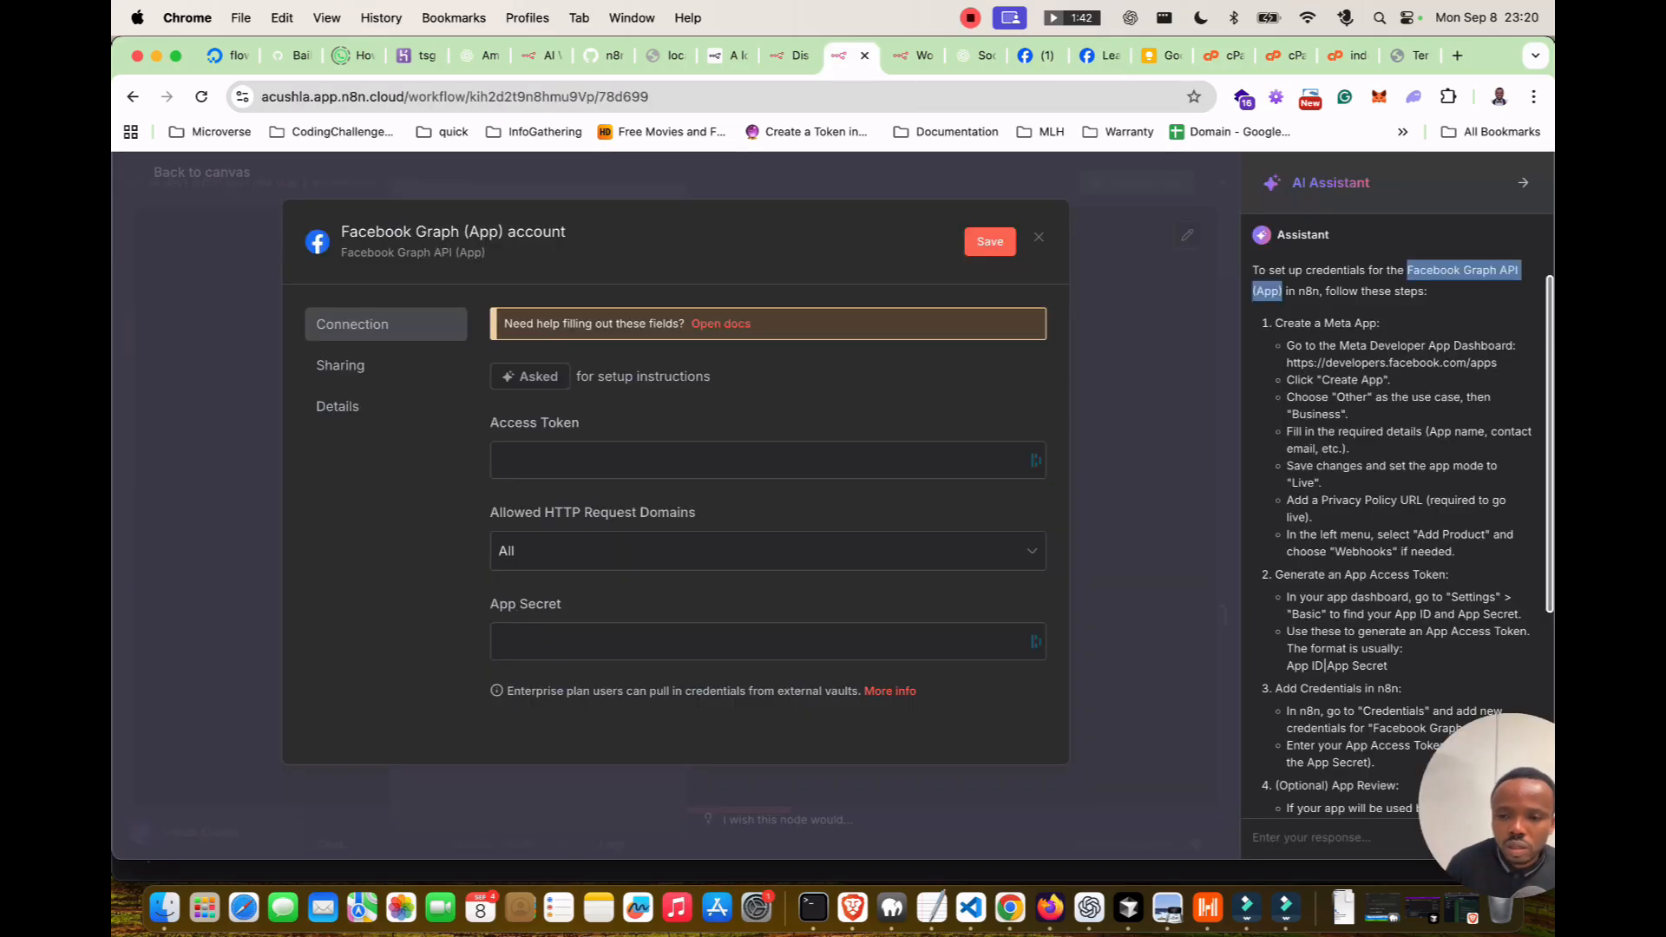
{"action": "scroll", "coordinate": [1393, 517], "scroll_direction": "down", "scroll_amount": 3}
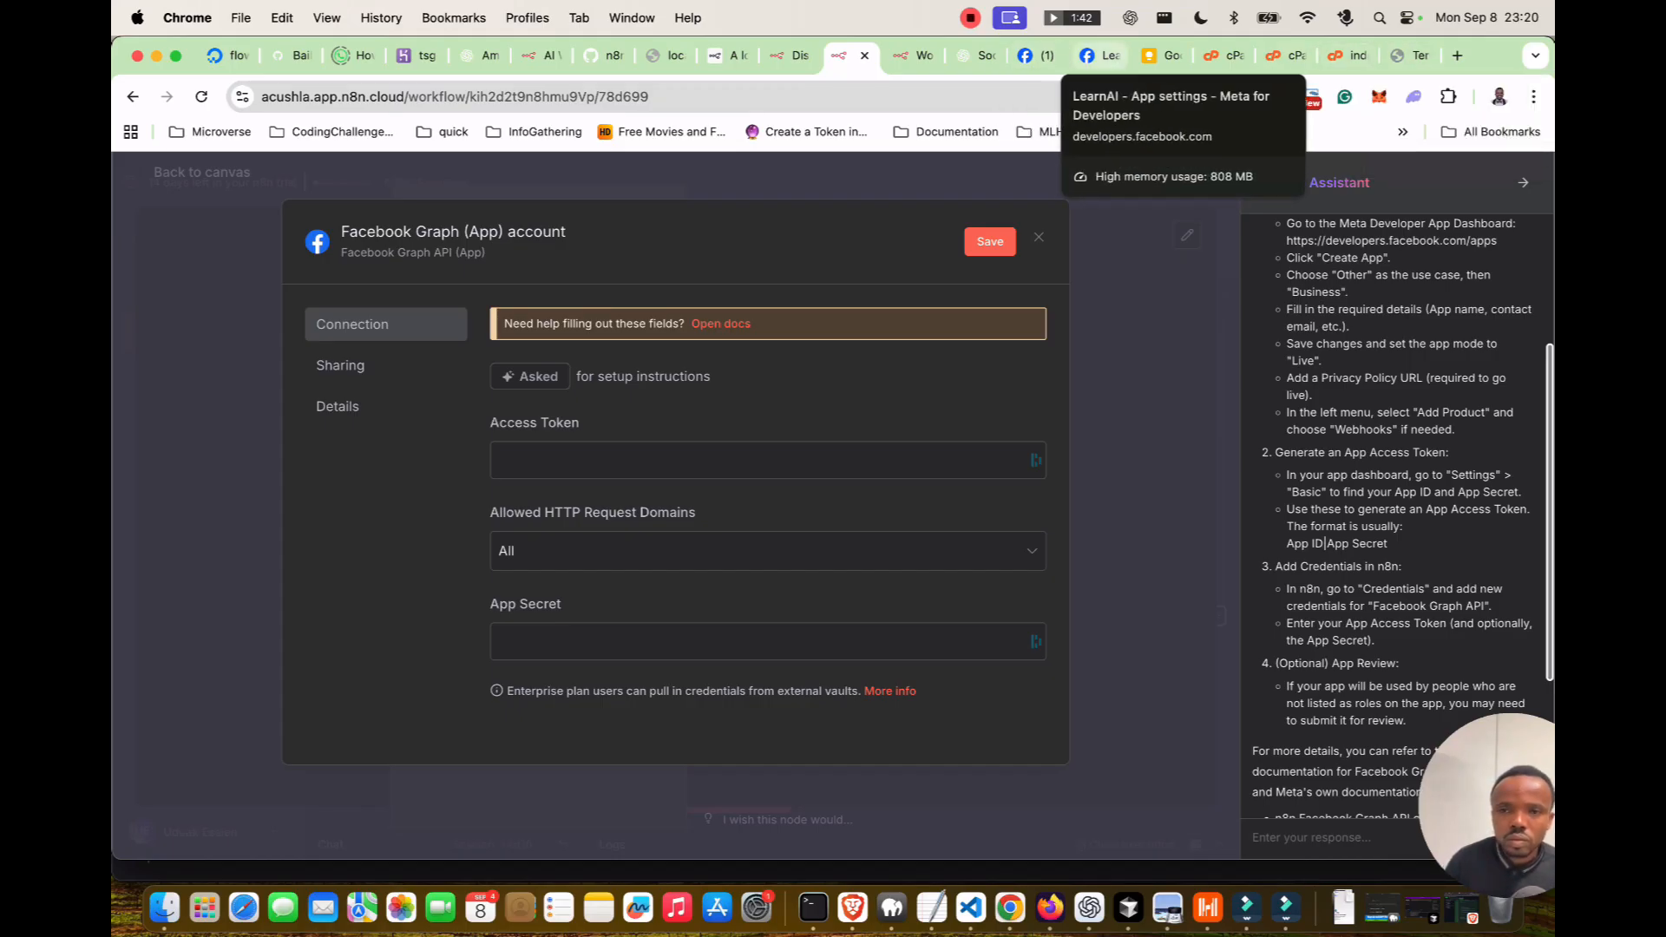
{"action": "left_click", "coordinate": [1100, 55]}
{"action": "scroll", "coordinate": [1074, 607], "scroll_direction": "down", "scroll_amount": 3}
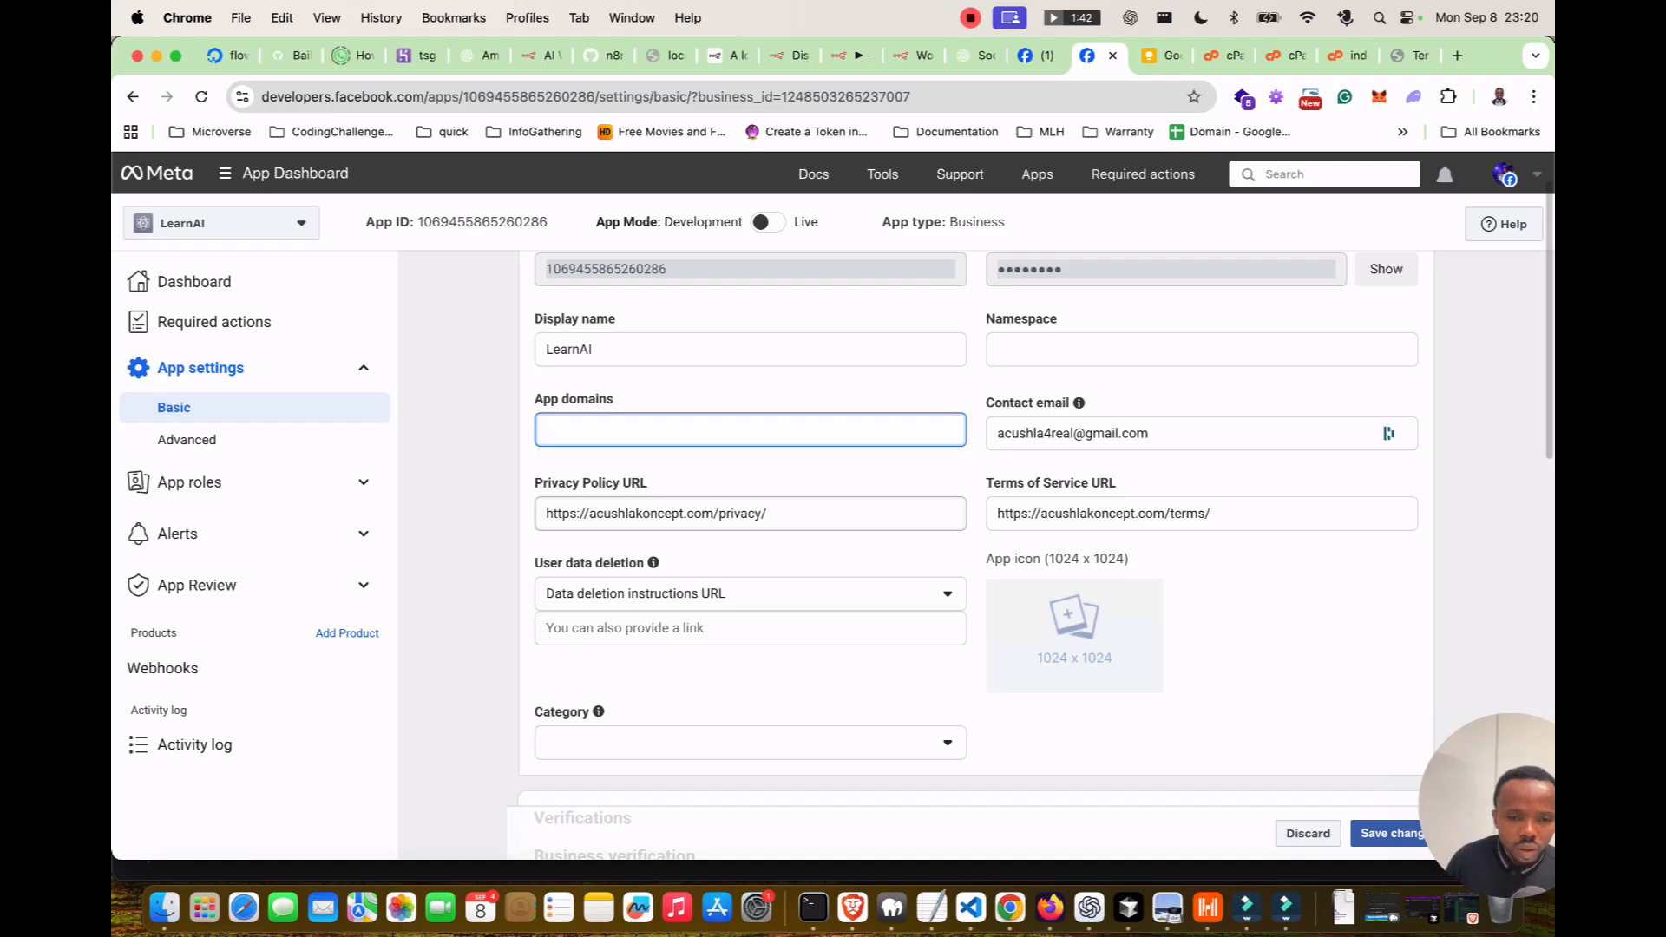
{"action": "scroll", "coordinate": [1074, 608], "scroll_direction": "down", "scroll_amount": 2}
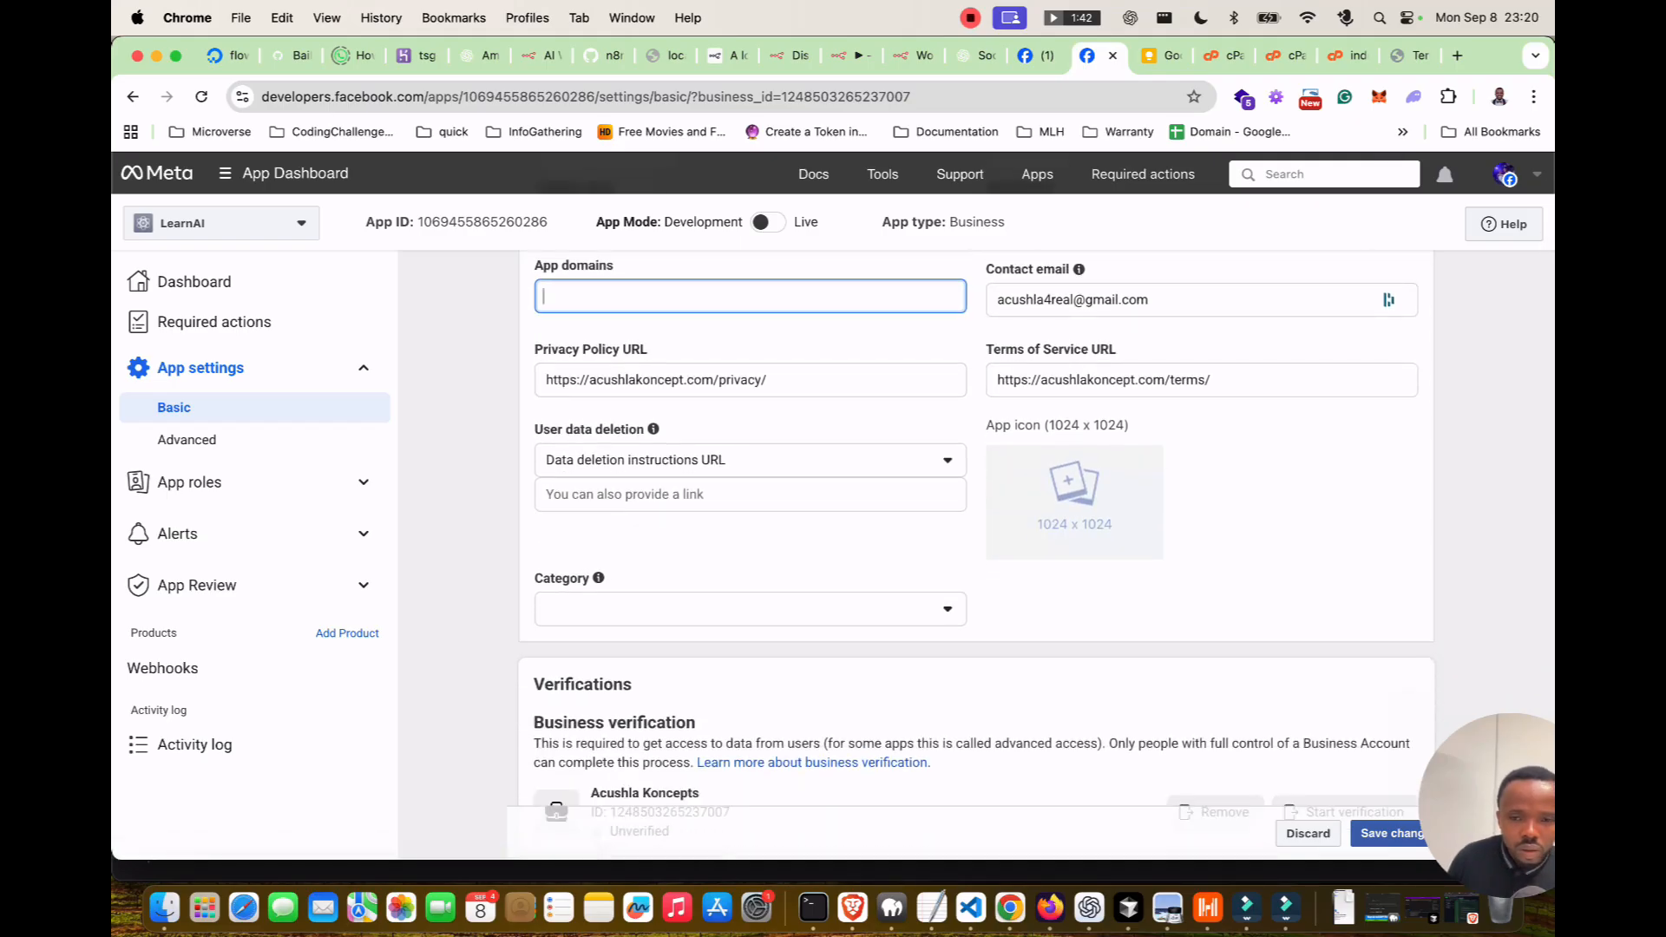
{"action": "scroll", "coordinate": [1074, 607], "scroll_direction": "down", "scroll_amount": 2}
{"action": "scroll", "coordinate": [1074, 607], "scroll_direction": "down", "scroll_amount": 1}
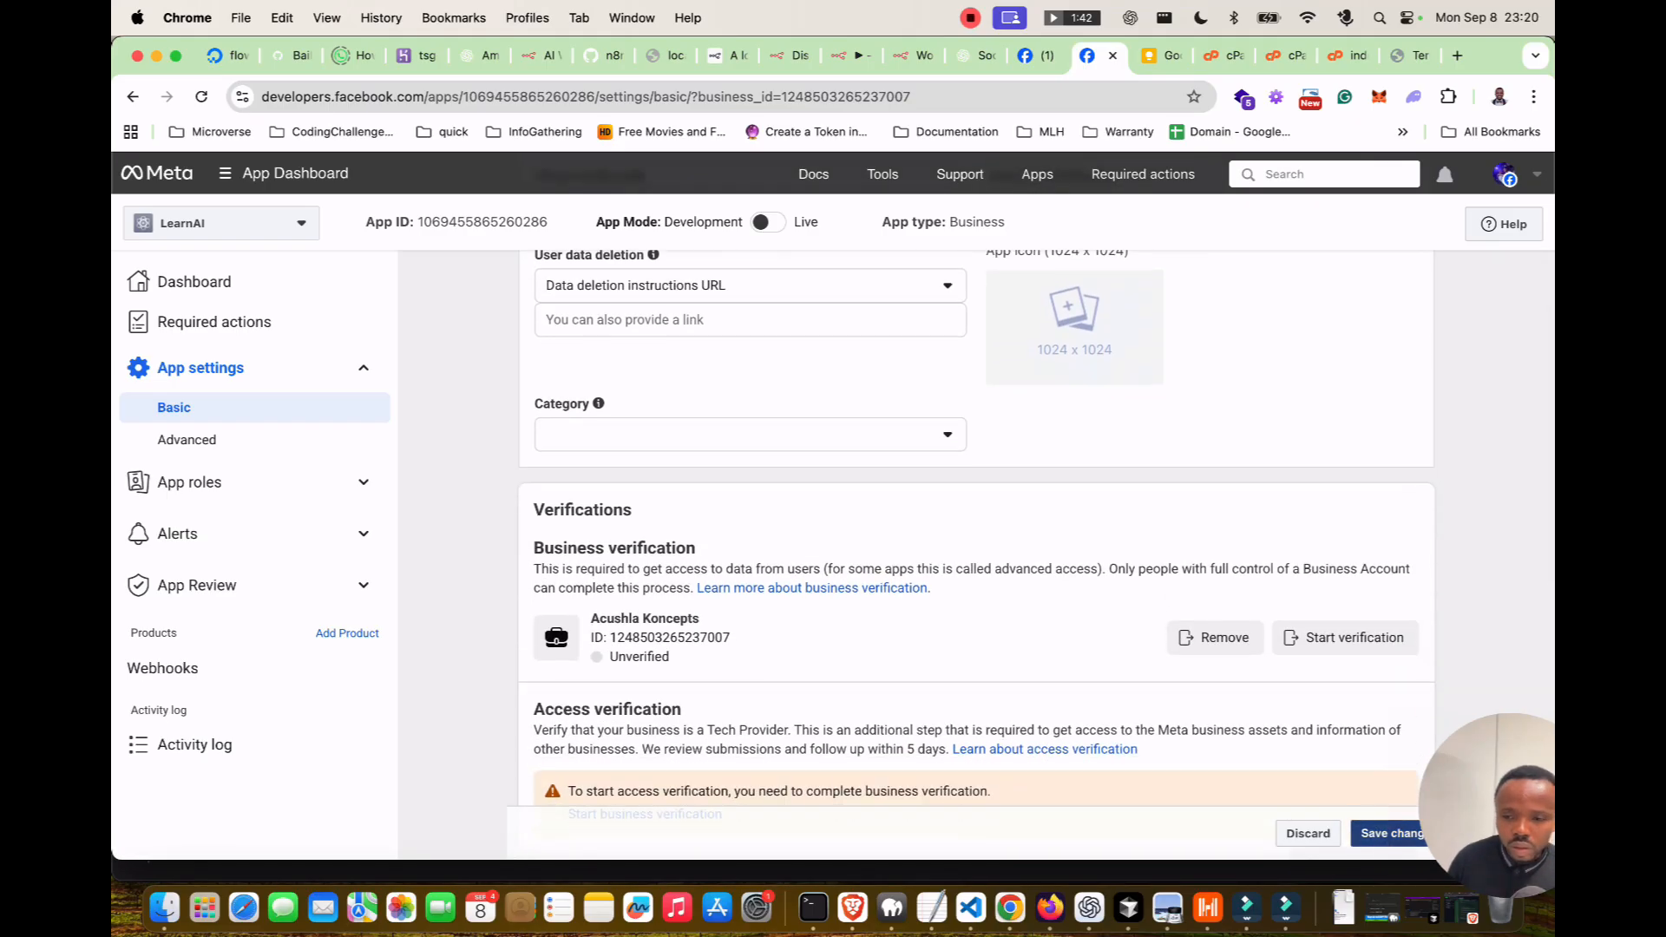
{"action": "left_click", "coordinate": [1391, 834]}
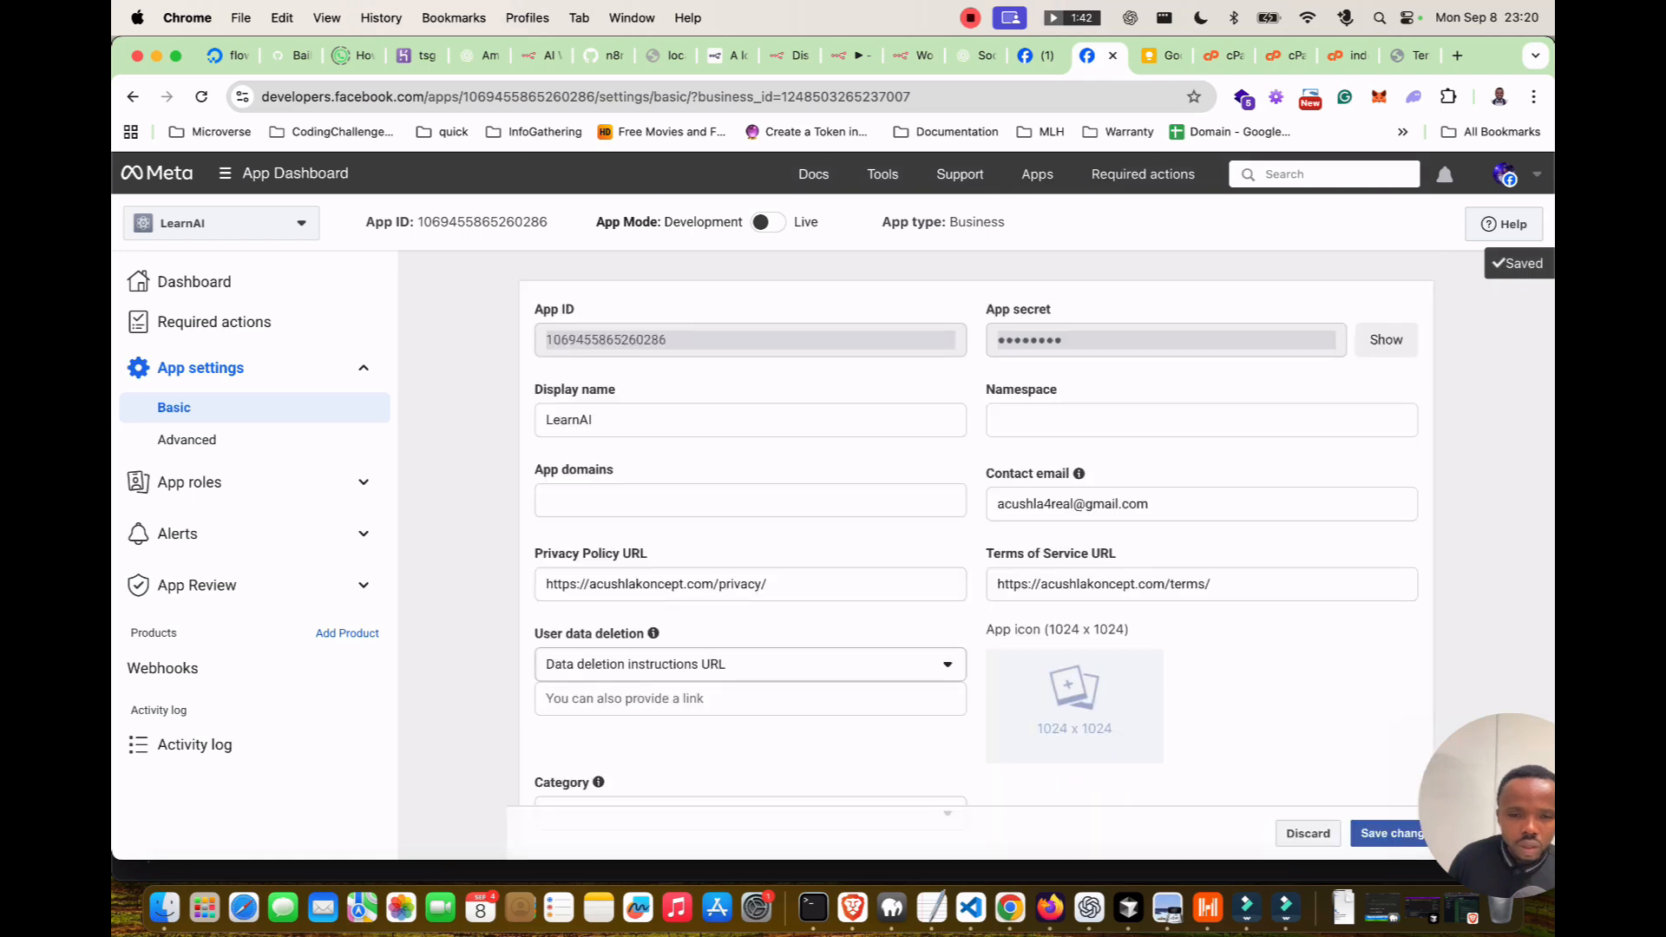
Leave the app Category unset and go back to the n8n credential form.
{"action": "scroll", "coordinate": [976, 555], "scroll_direction": "down", "scroll_amount": 5}
{"action": "left_click", "coordinate": [750, 461]}
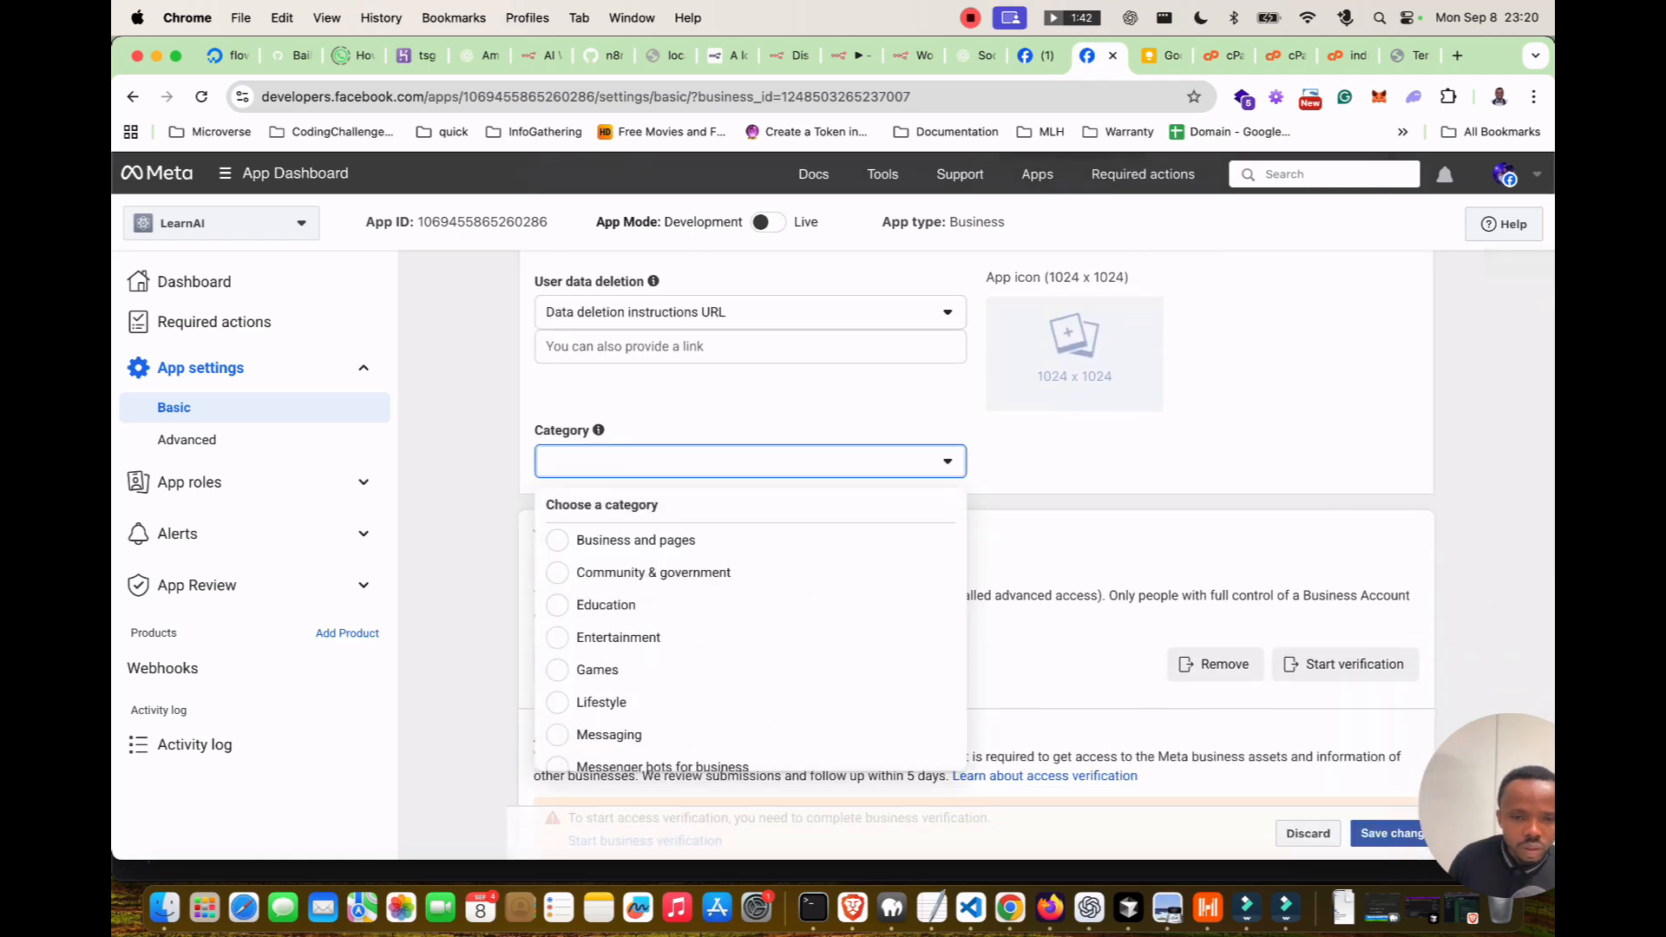
{"action": "scroll", "coordinate": [660, 638], "scroll_direction": "down", "scroll_amount": 4}
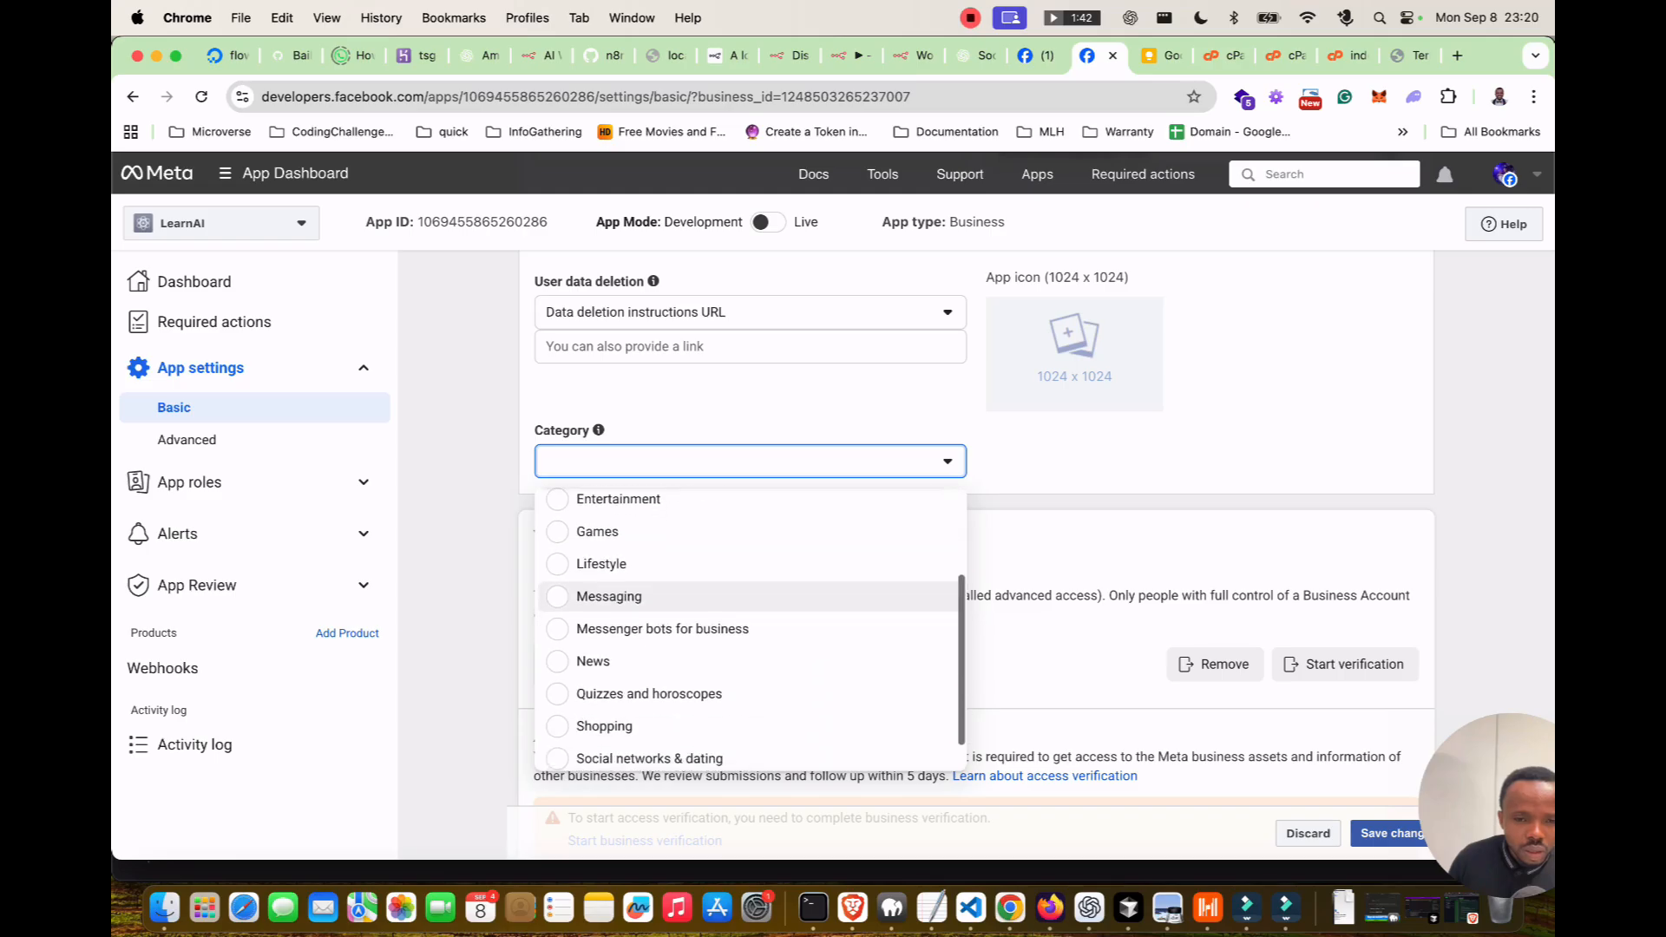
{"action": "left_click", "coordinate": [1076, 464]}
{"action": "scroll", "coordinate": [976, 555], "scroll_direction": "down", "scroll_amount": 2}
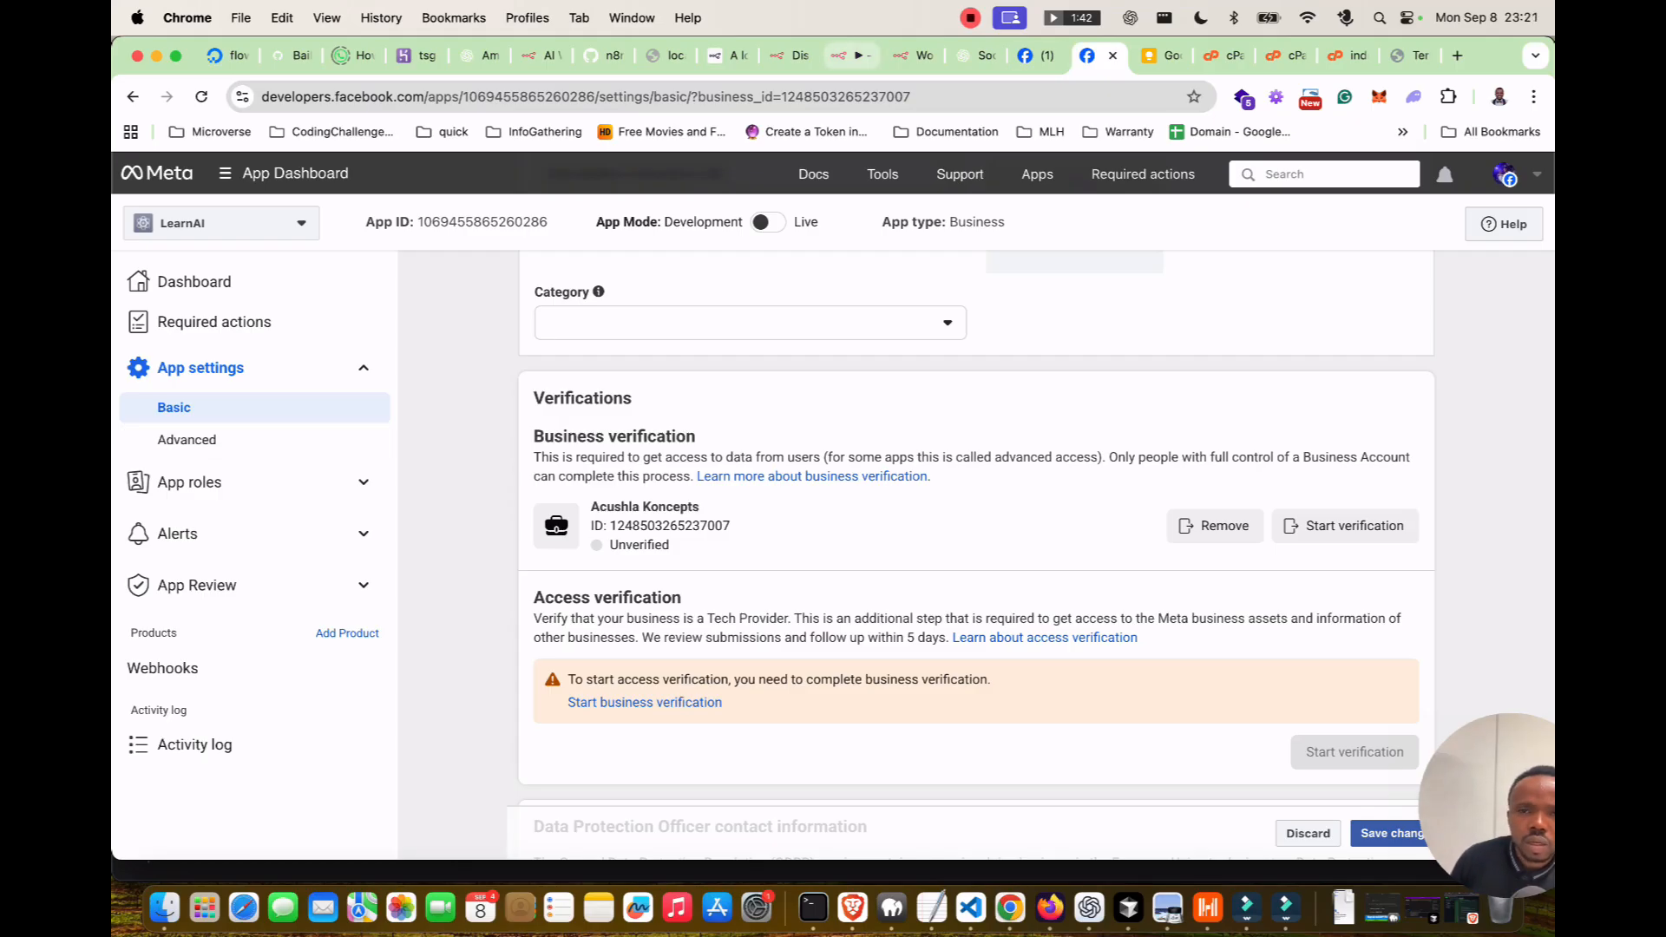
{"action": "left_click", "coordinate": [851, 55]}
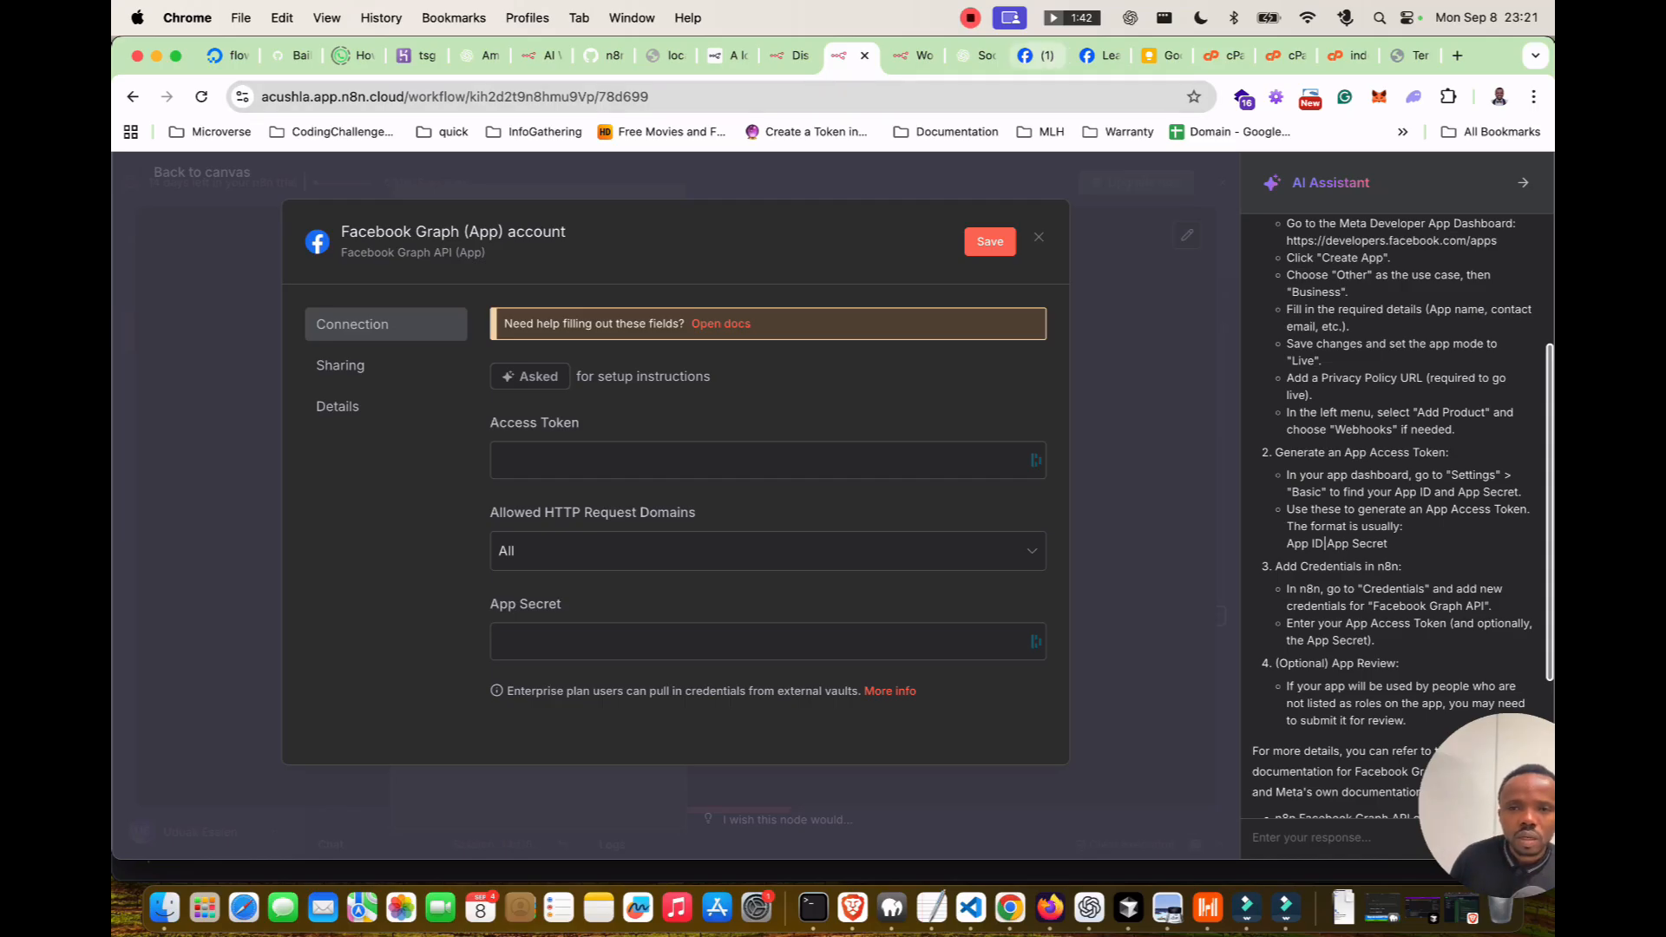
Copy the LearnAI App ID and bring it to the n8n credential form.
{"action": "left_click", "coordinate": [1036, 55]}
{"action": "left_click", "coordinate": [1098, 56]}
{"action": "scroll", "coordinate": [976, 520], "scroll_direction": "up", "scroll_amount": 6}
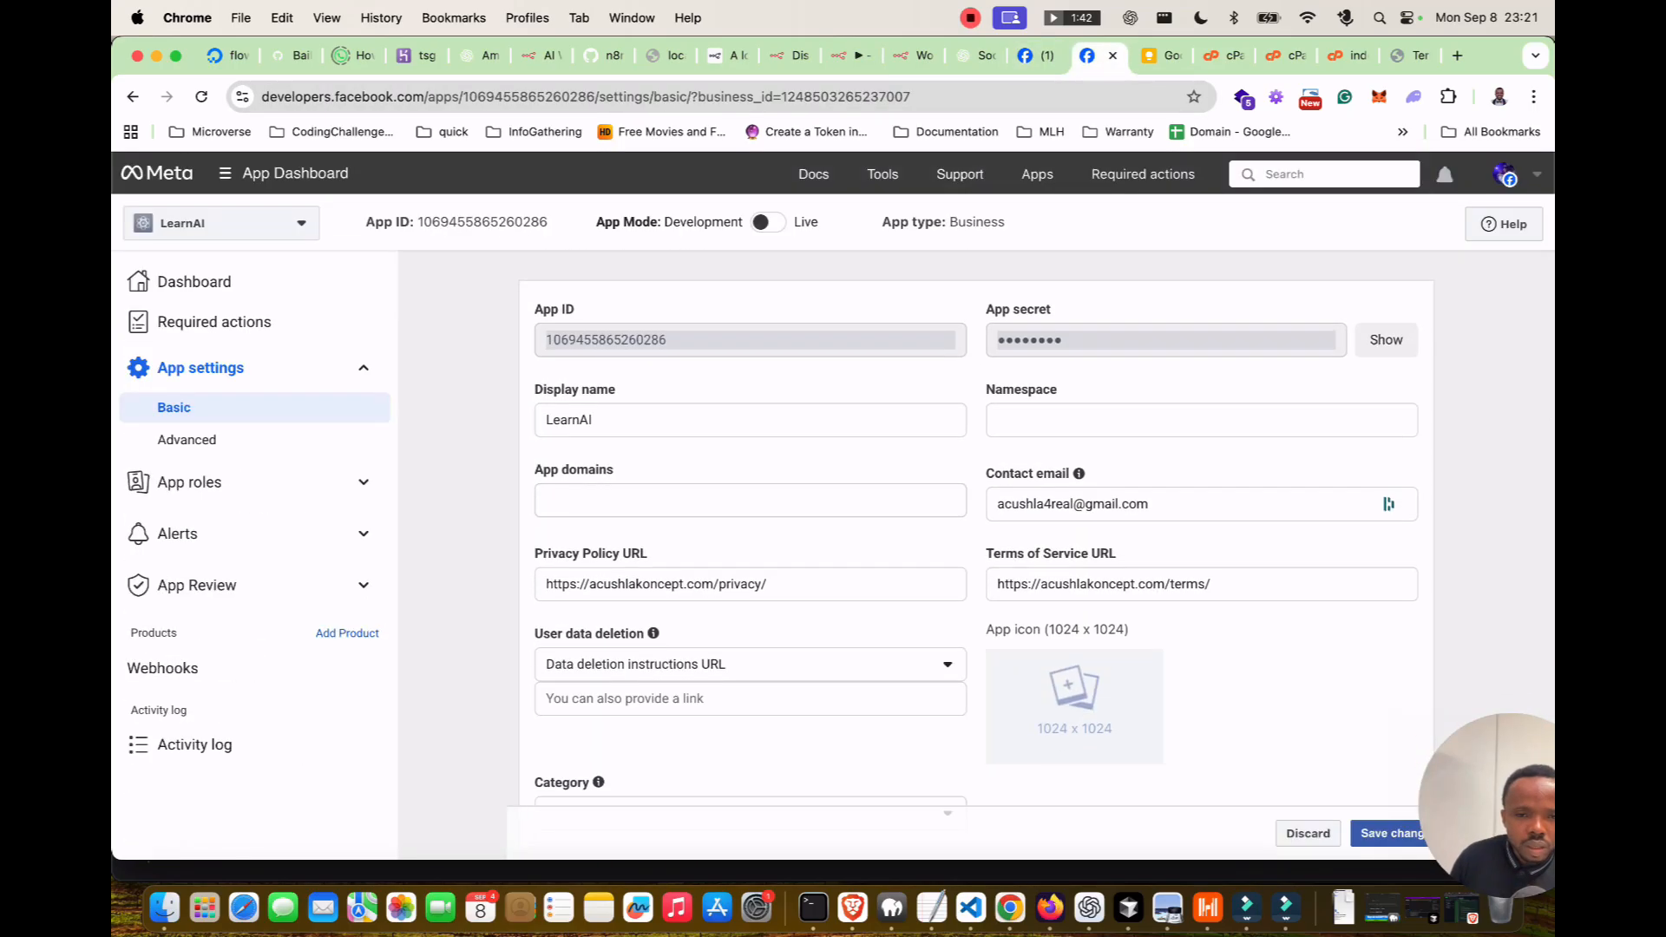
{"action": "left_click_drag", "start_coordinate": [667, 340], "coordinate": [546, 339]}
{"action": "key", "text": "super+c"}
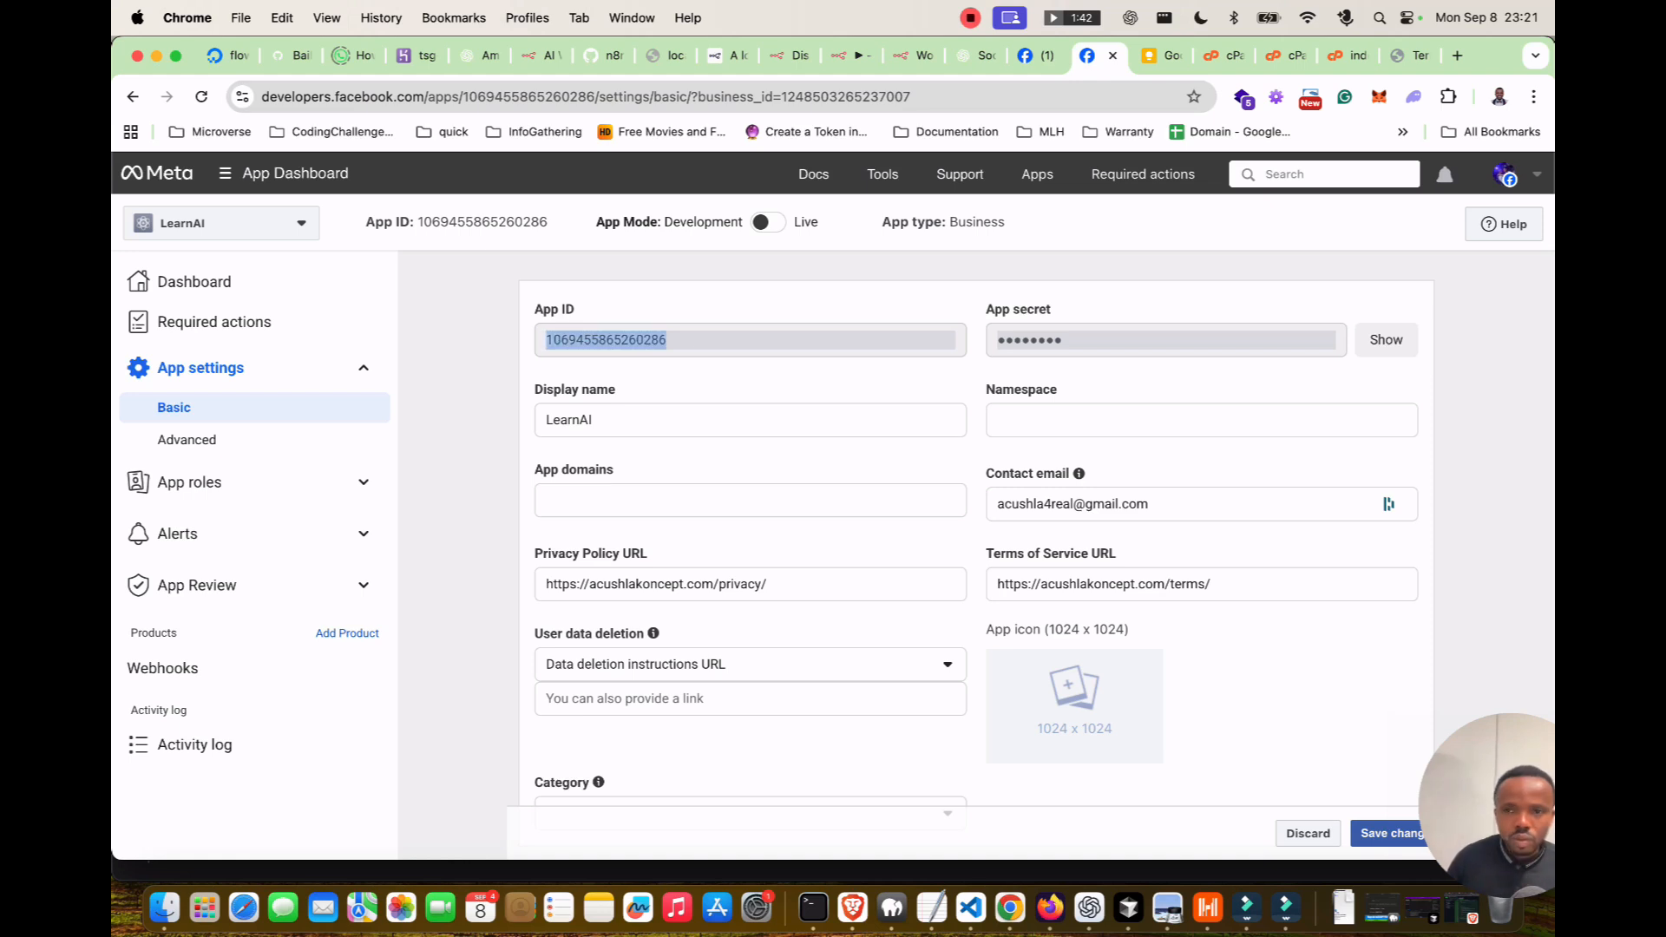
{"action": "left_click", "coordinate": [846, 56]}
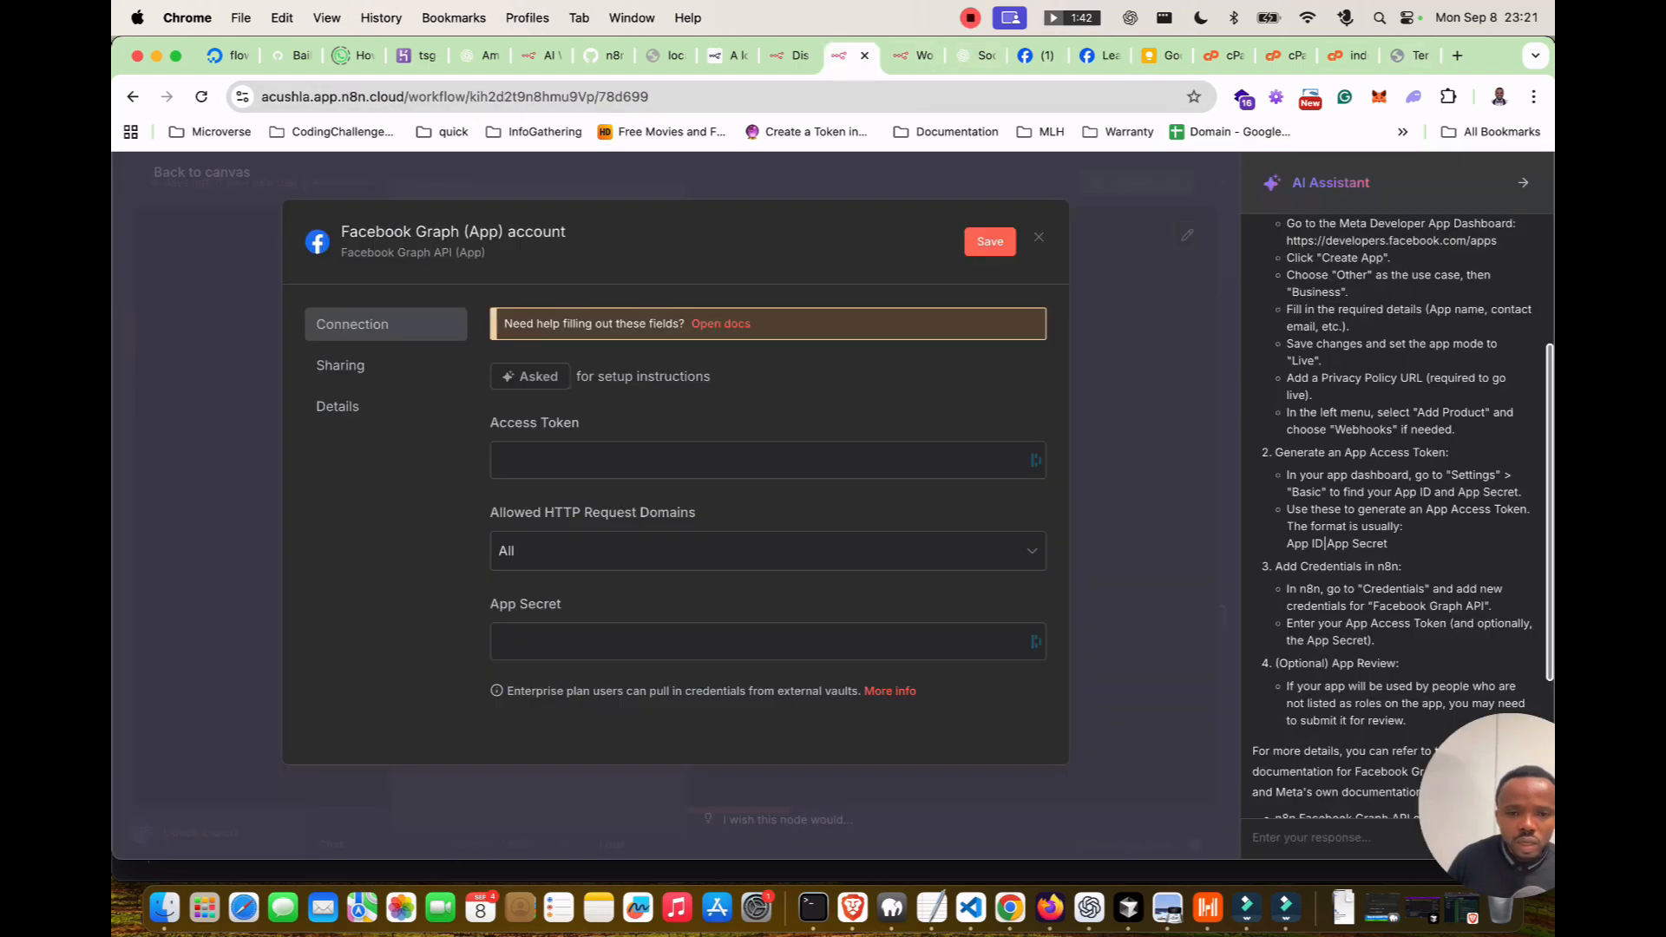
{"action": "scroll", "coordinate": [768, 503], "scroll_direction": "down", "scroll_amount": 1}
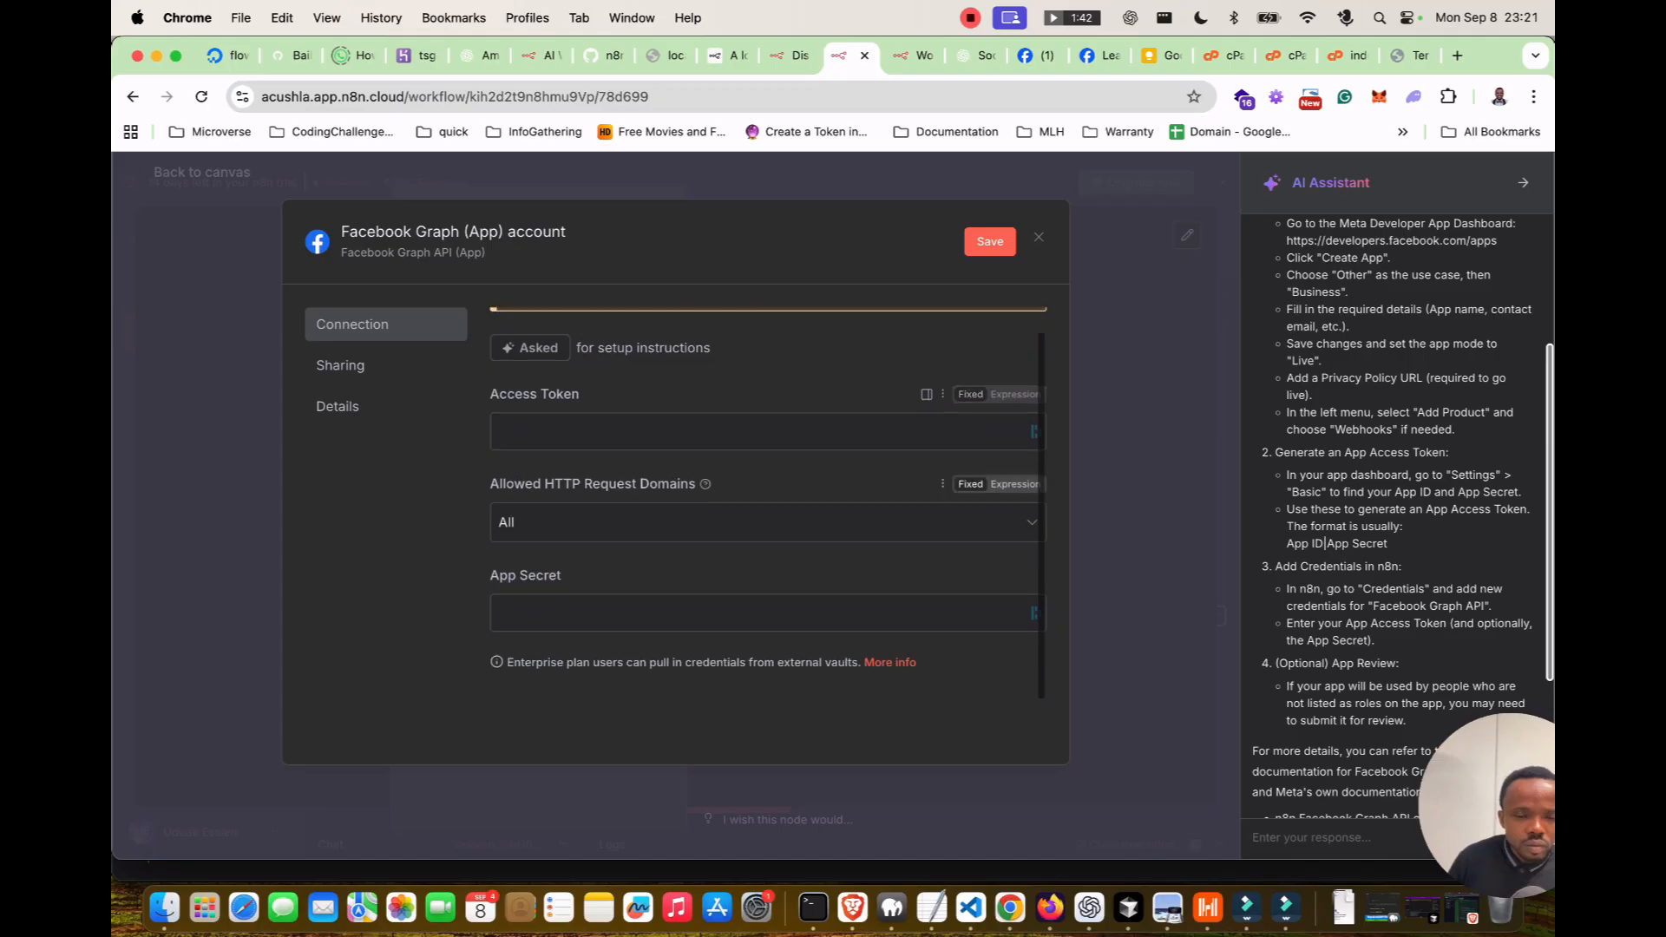
{"action": "scroll", "coordinate": [768, 503], "scroll_direction": "up", "scroll_amount": 1}
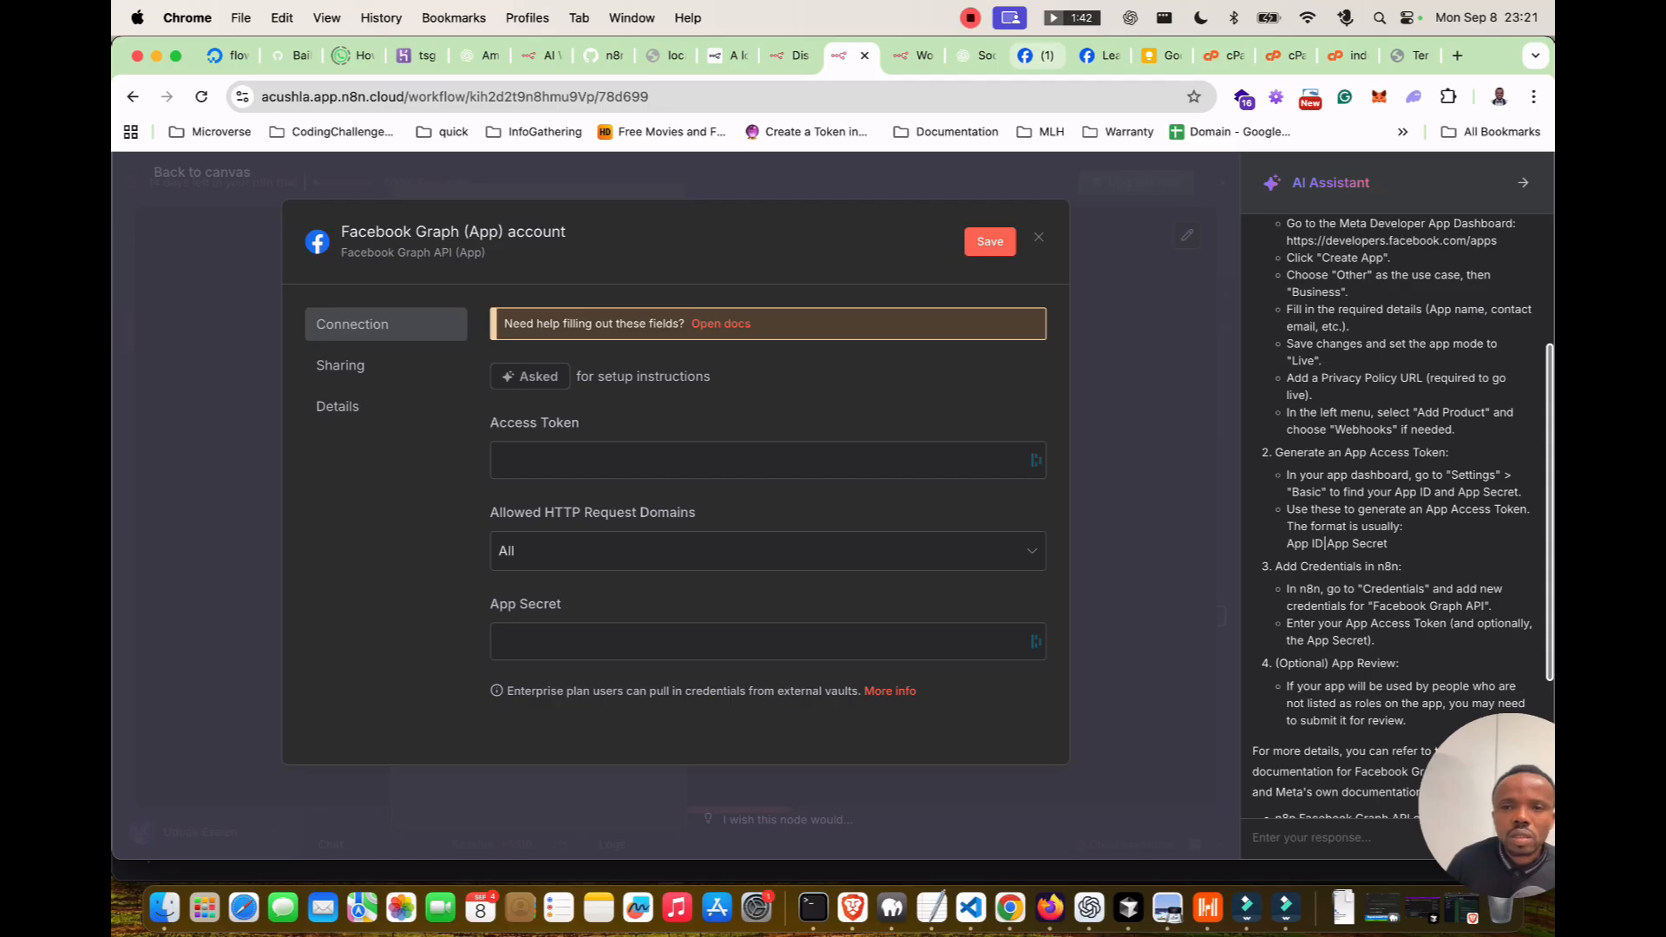
Switch the LearnAI app from Development to Live mode.
{"action": "left_click", "coordinate": [1098, 55]}
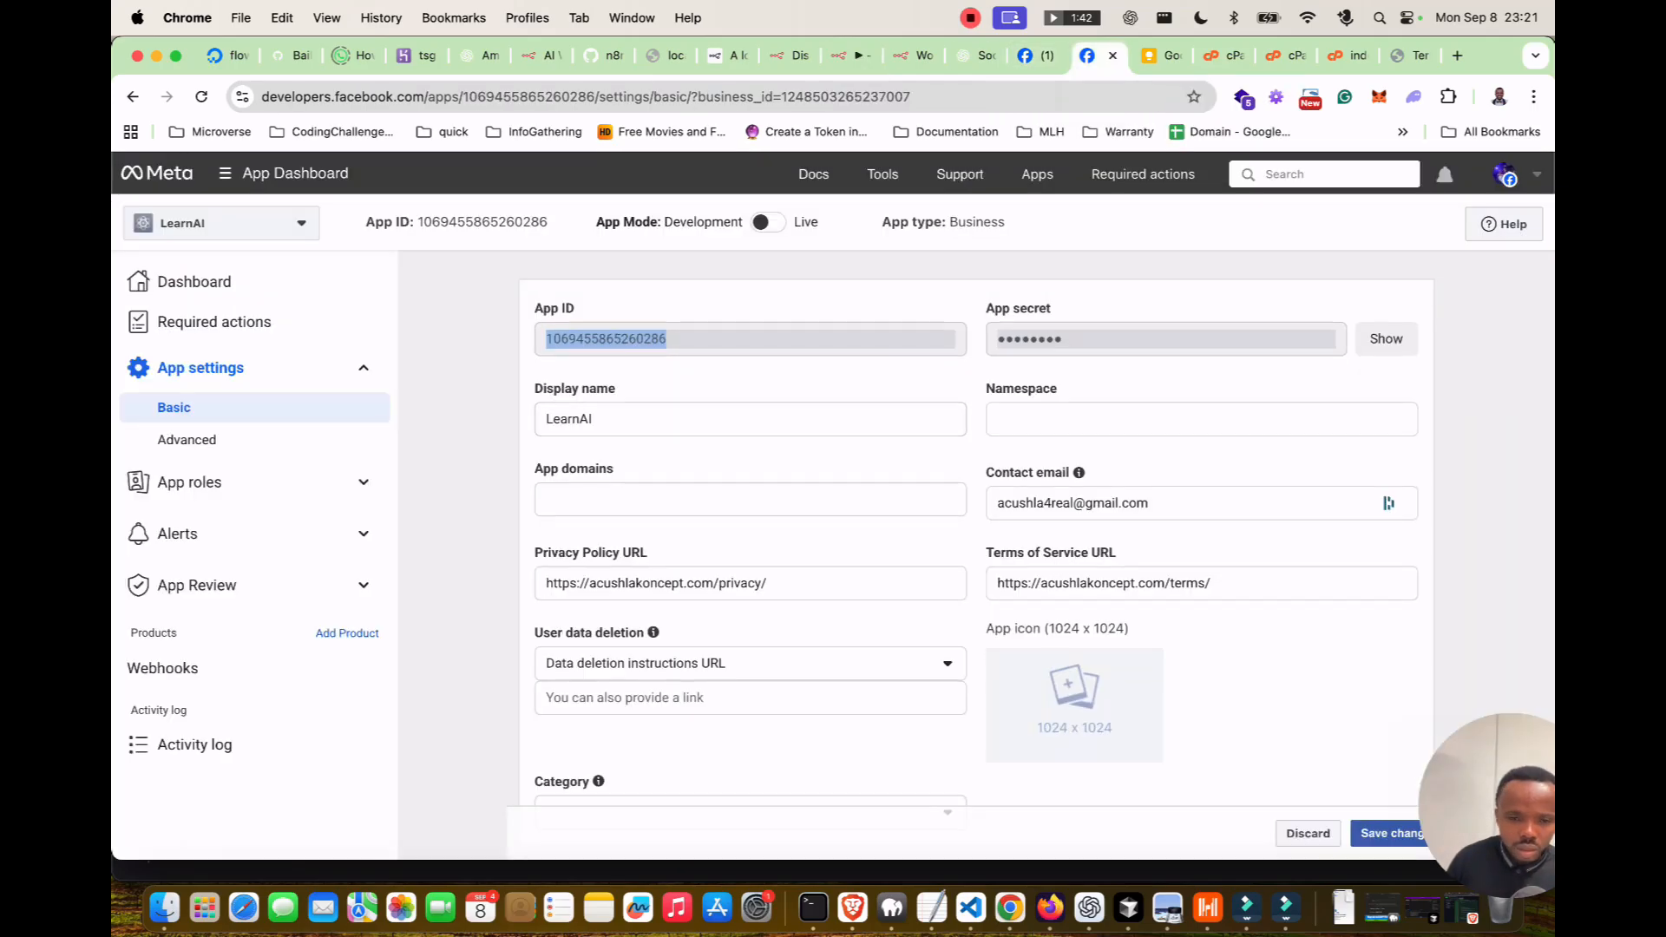
{"action": "scroll", "coordinate": [976, 555], "scroll_direction": "down", "scroll_amount": 5}
{"action": "scroll", "coordinate": [976, 556], "scroll_direction": "down", "scroll_amount": 4}
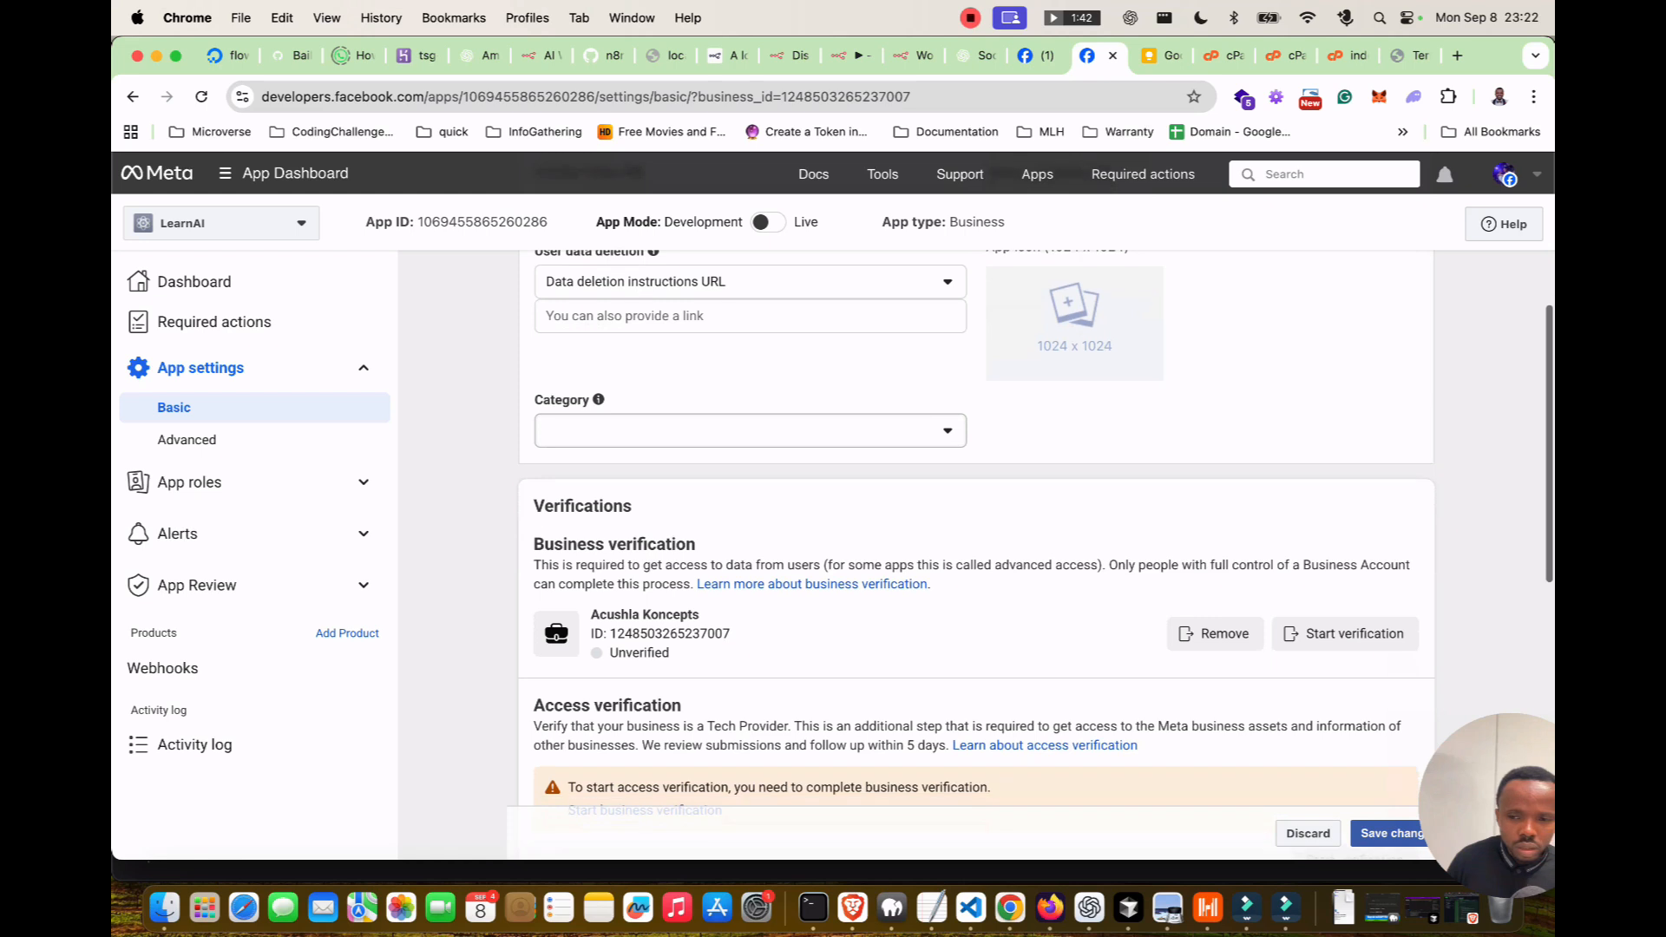
{"action": "scroll", "coordinate": [976, 555], "scroll_direction": "down", "scroll_amount": 2}
{"action": "scroll", "coordinate": [976, 556], "scroll_direction": "up", "scroll_amount": 10}
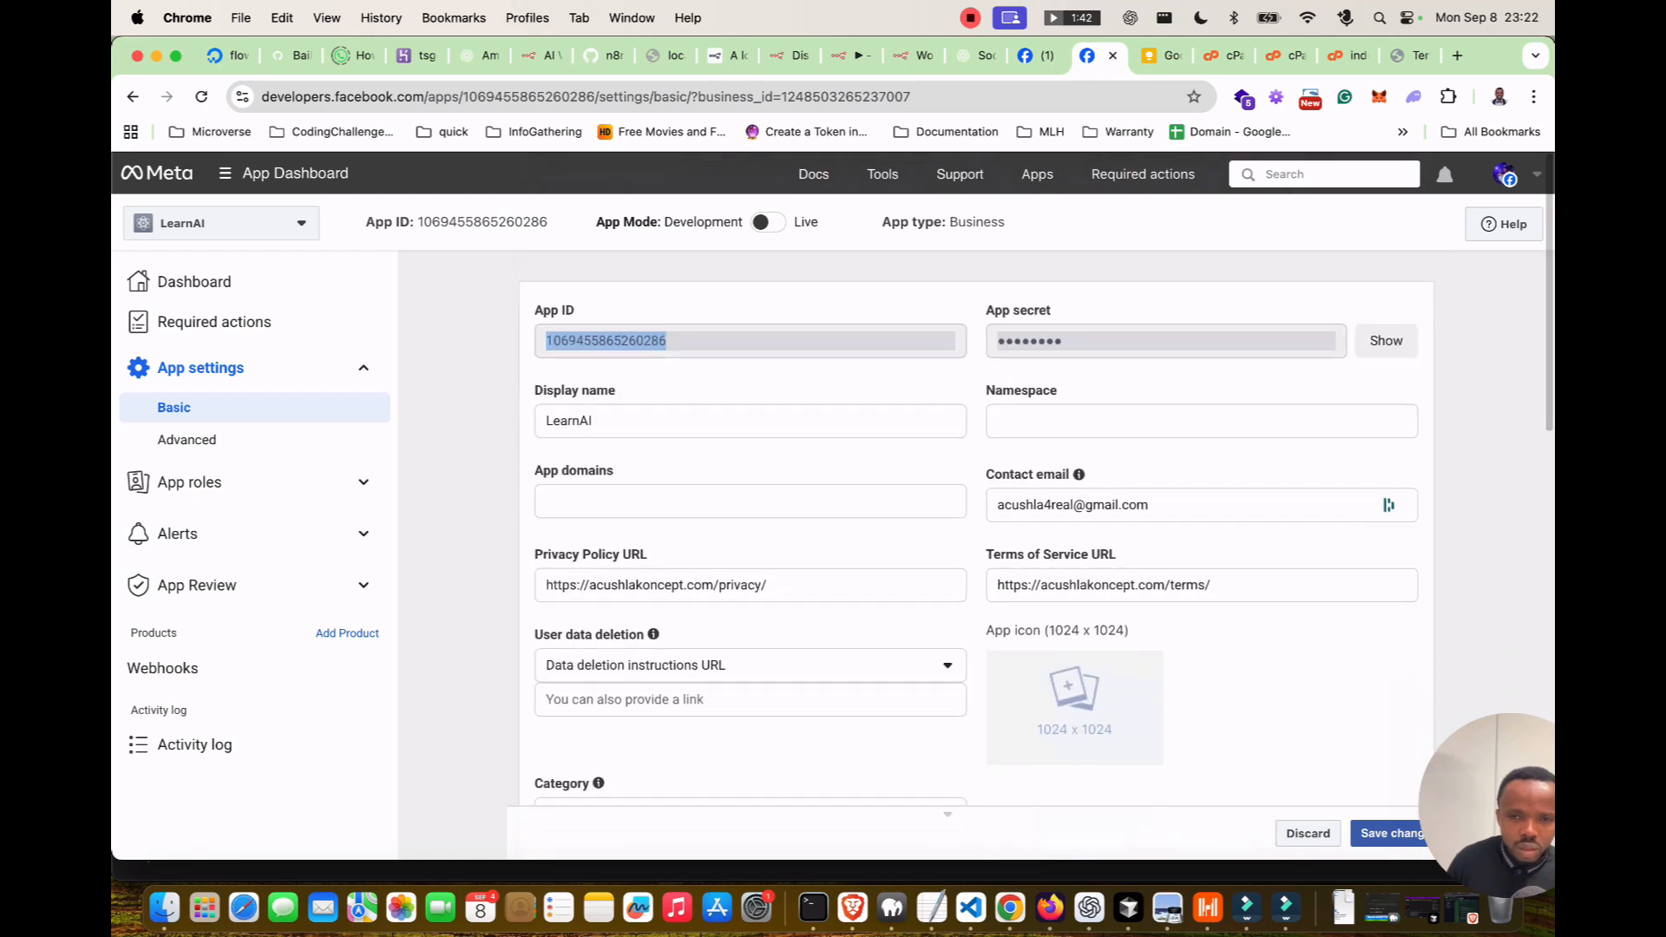
{"action": "left_click", "coordinate": [767, 222]}
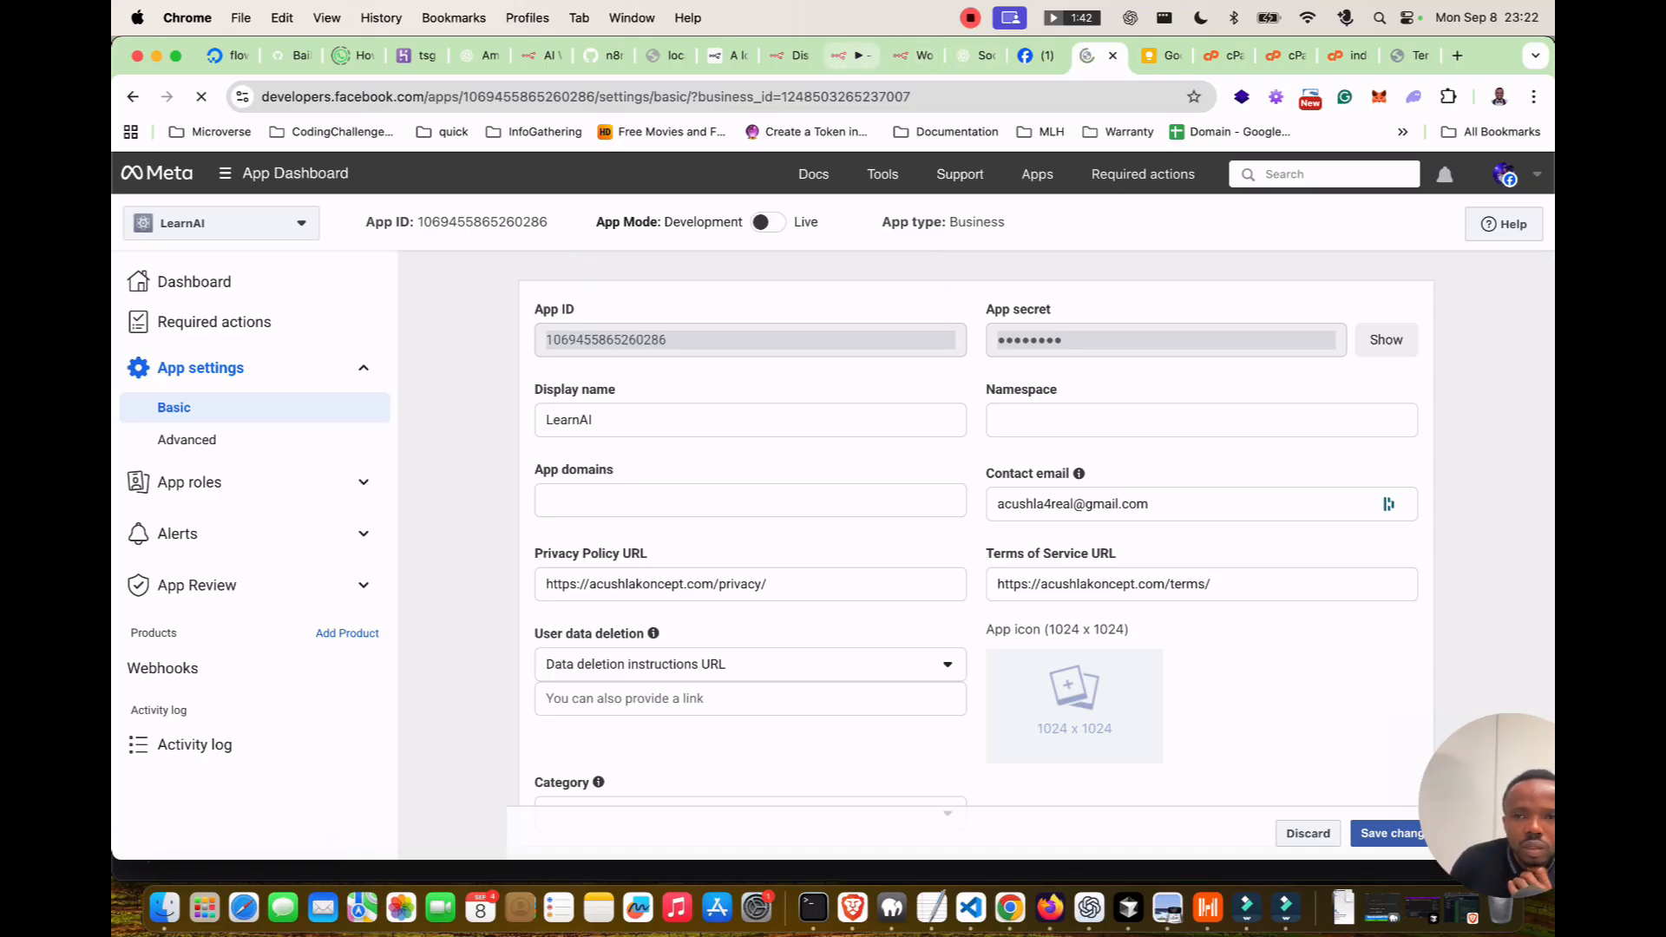
{"action": "left_click", "coordinate": [838, 55]}
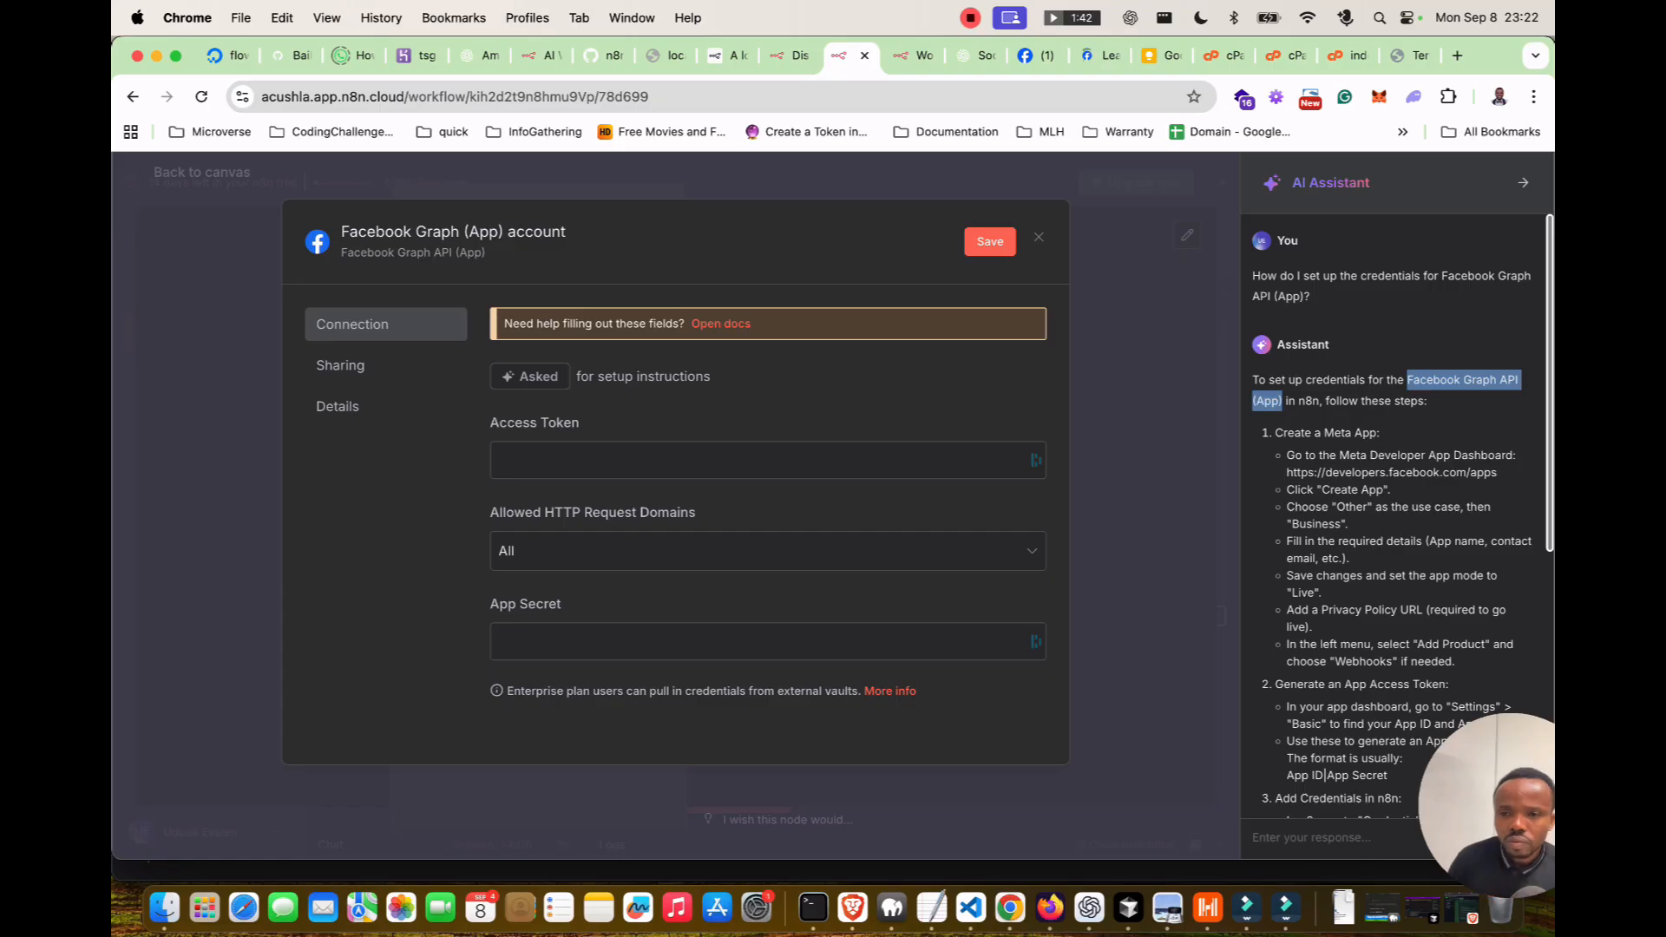
{"action": "left_click", "coordinate": [1099, 55]}
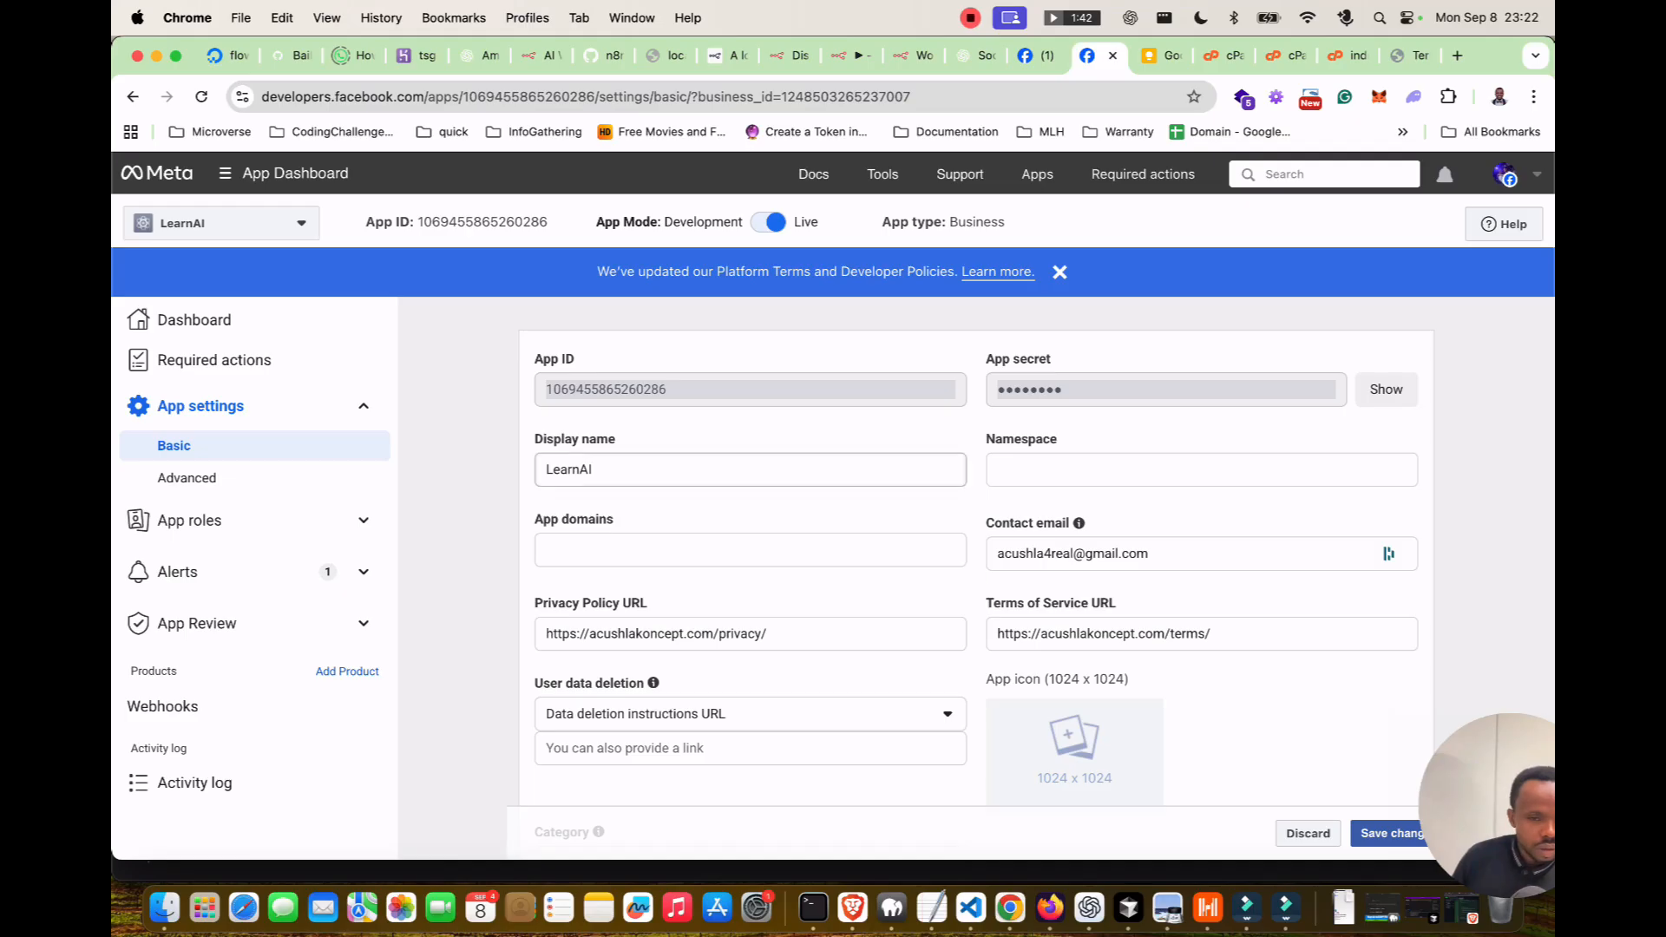
Open LearnAI's App settings > Advanced page.
{"action": "left_click", "coordinate": [187, 478]}
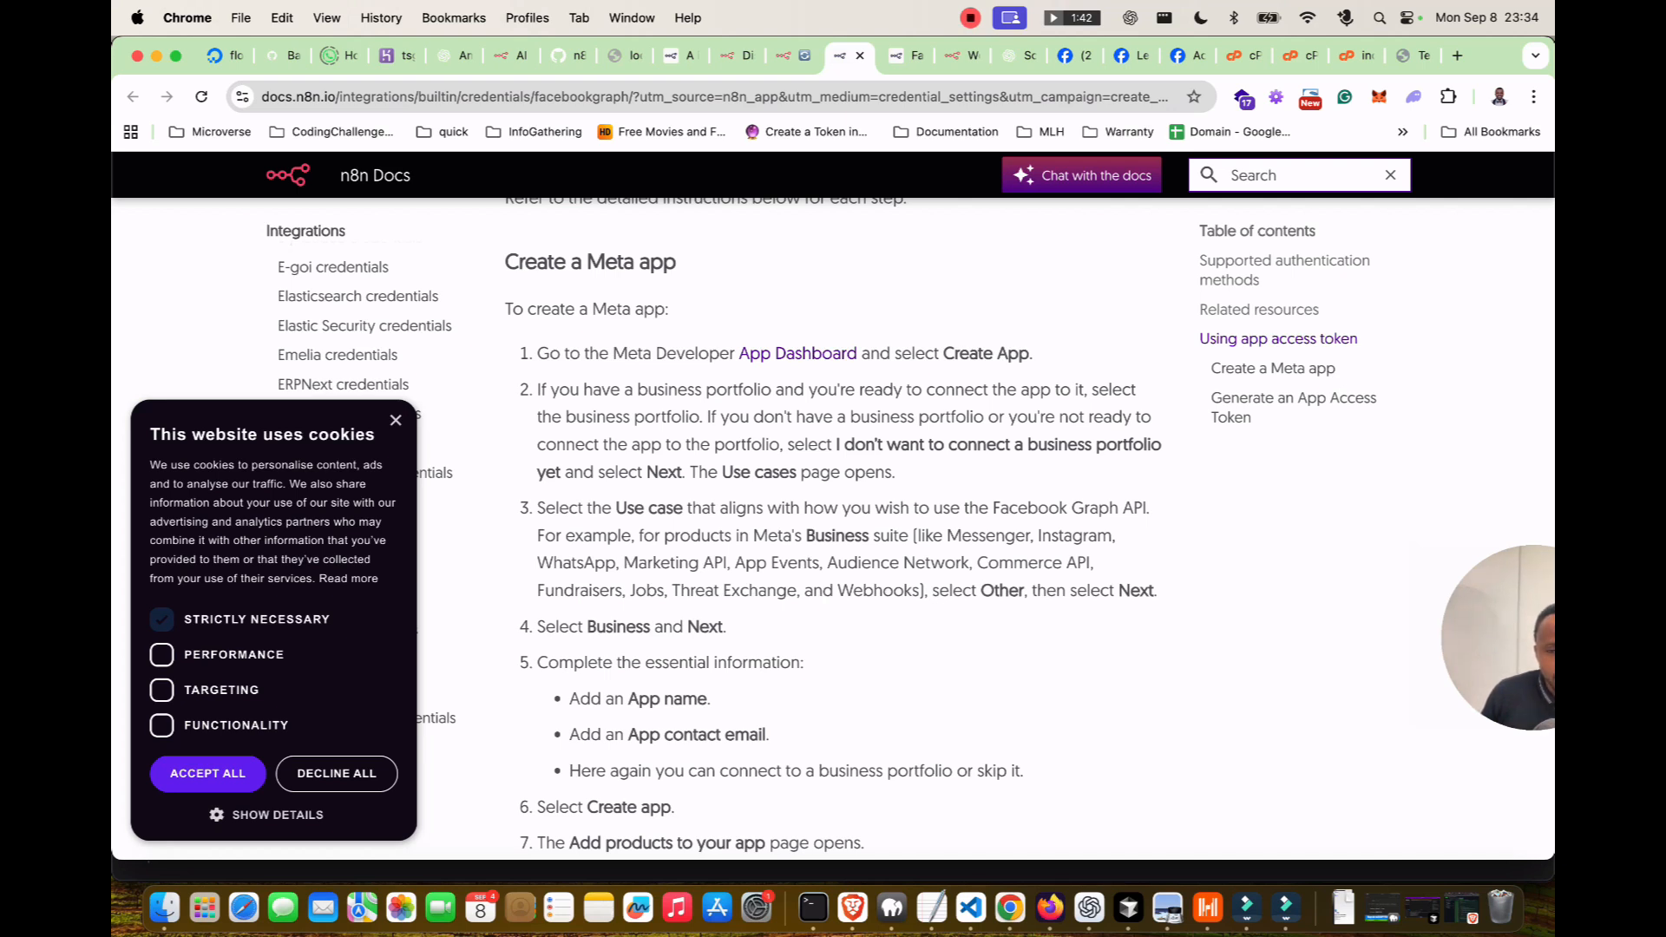
Read the docs down to 'Generate an App Access Token', then go to Graph API Explorer.
{"action": "scroll", "coordinate": [833, 521], "scroll_direction": "down", "scroll_amount": 1}
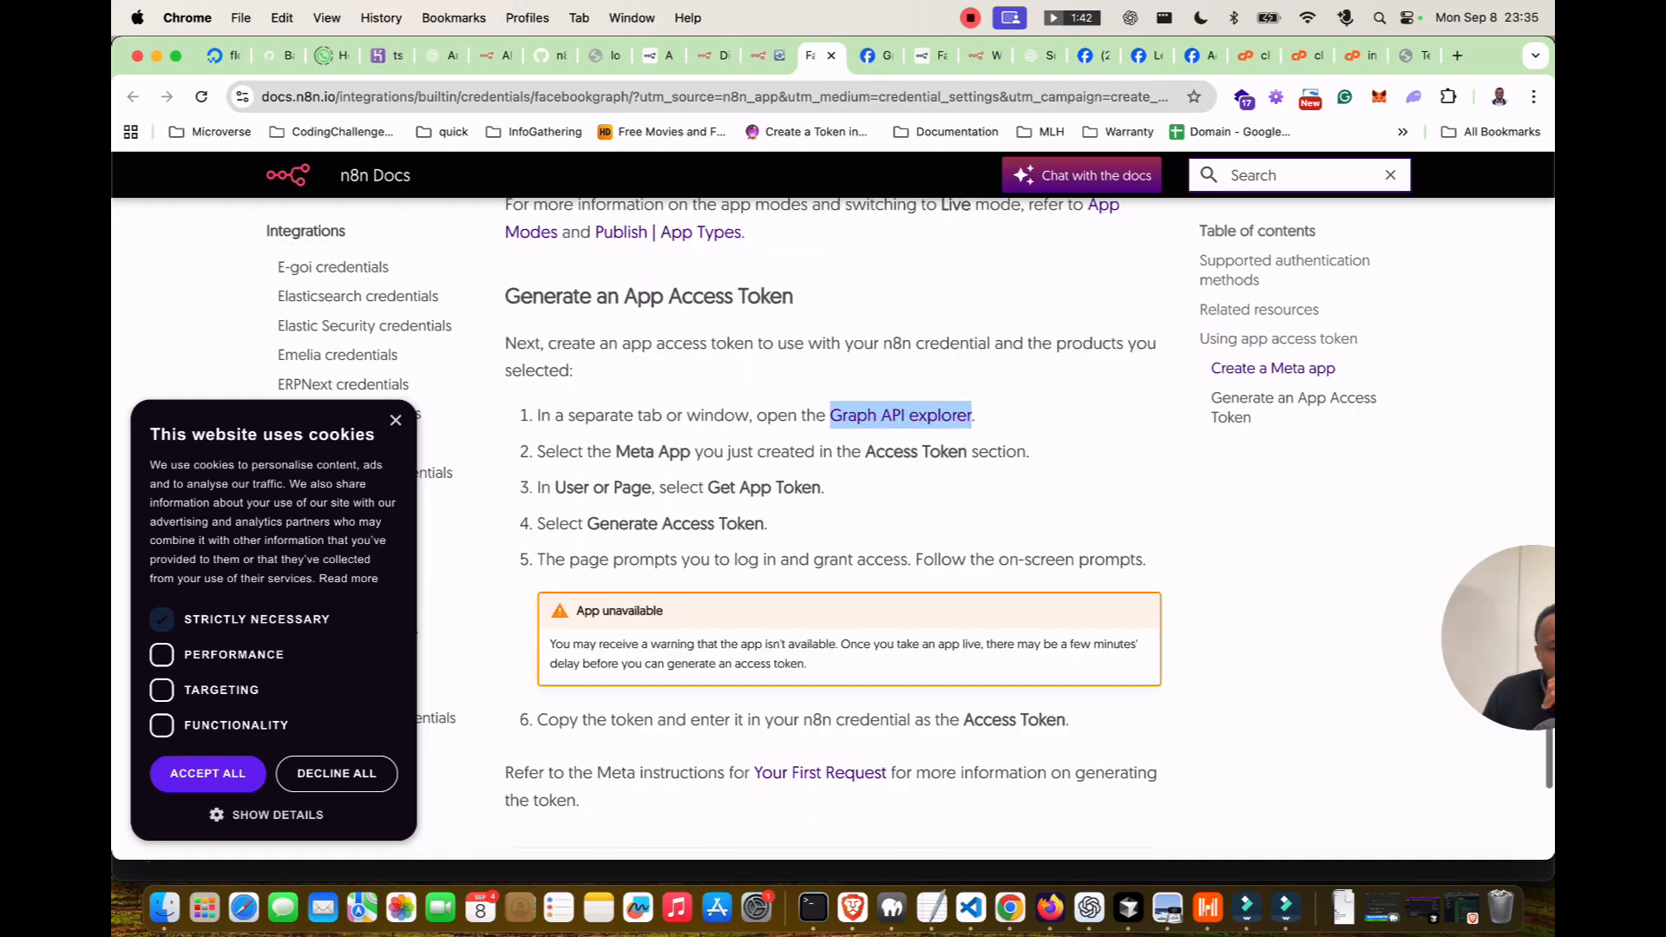
{"action": "scroll", "coordinate": [833, 520], "scroll_direction": "down", "scroll_amount": 1}
{"action": "scroll", "coordinate": [833, 529], "scroll_direction": "down", "scroll_amount": 1}
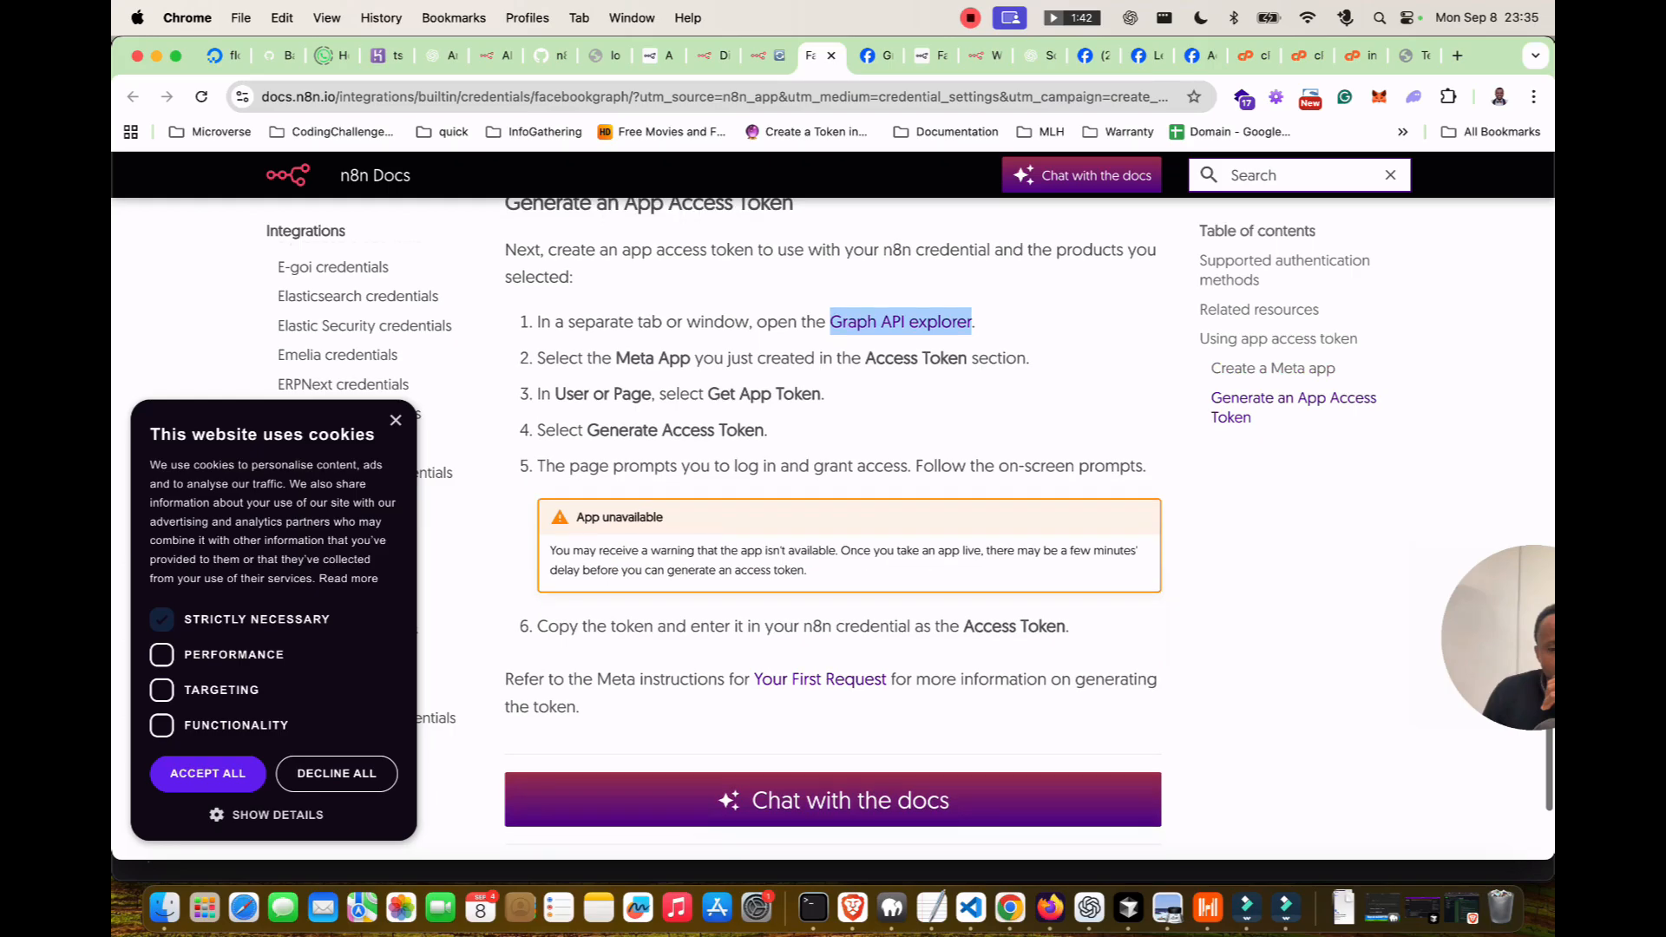
{"action": "left_click", "coordinate": [876, 55]}
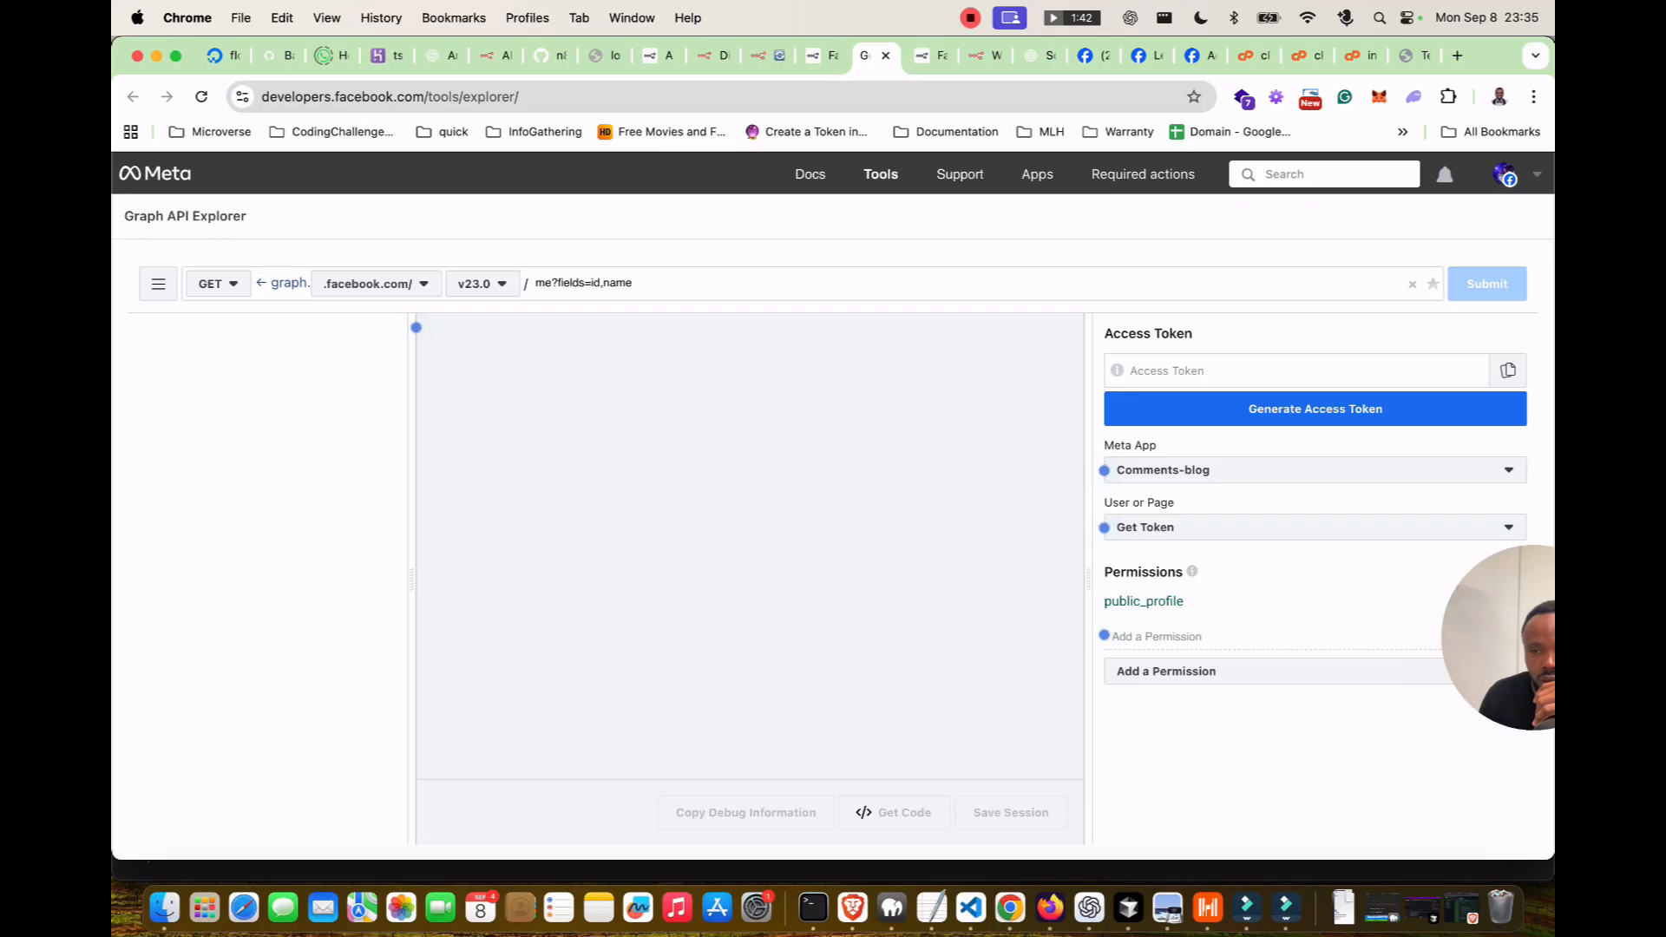
Check the Meta app list and logged-in account, keeping Comments-blog selected.
{"action": "left_click", "coordinate": [1314, 470]}
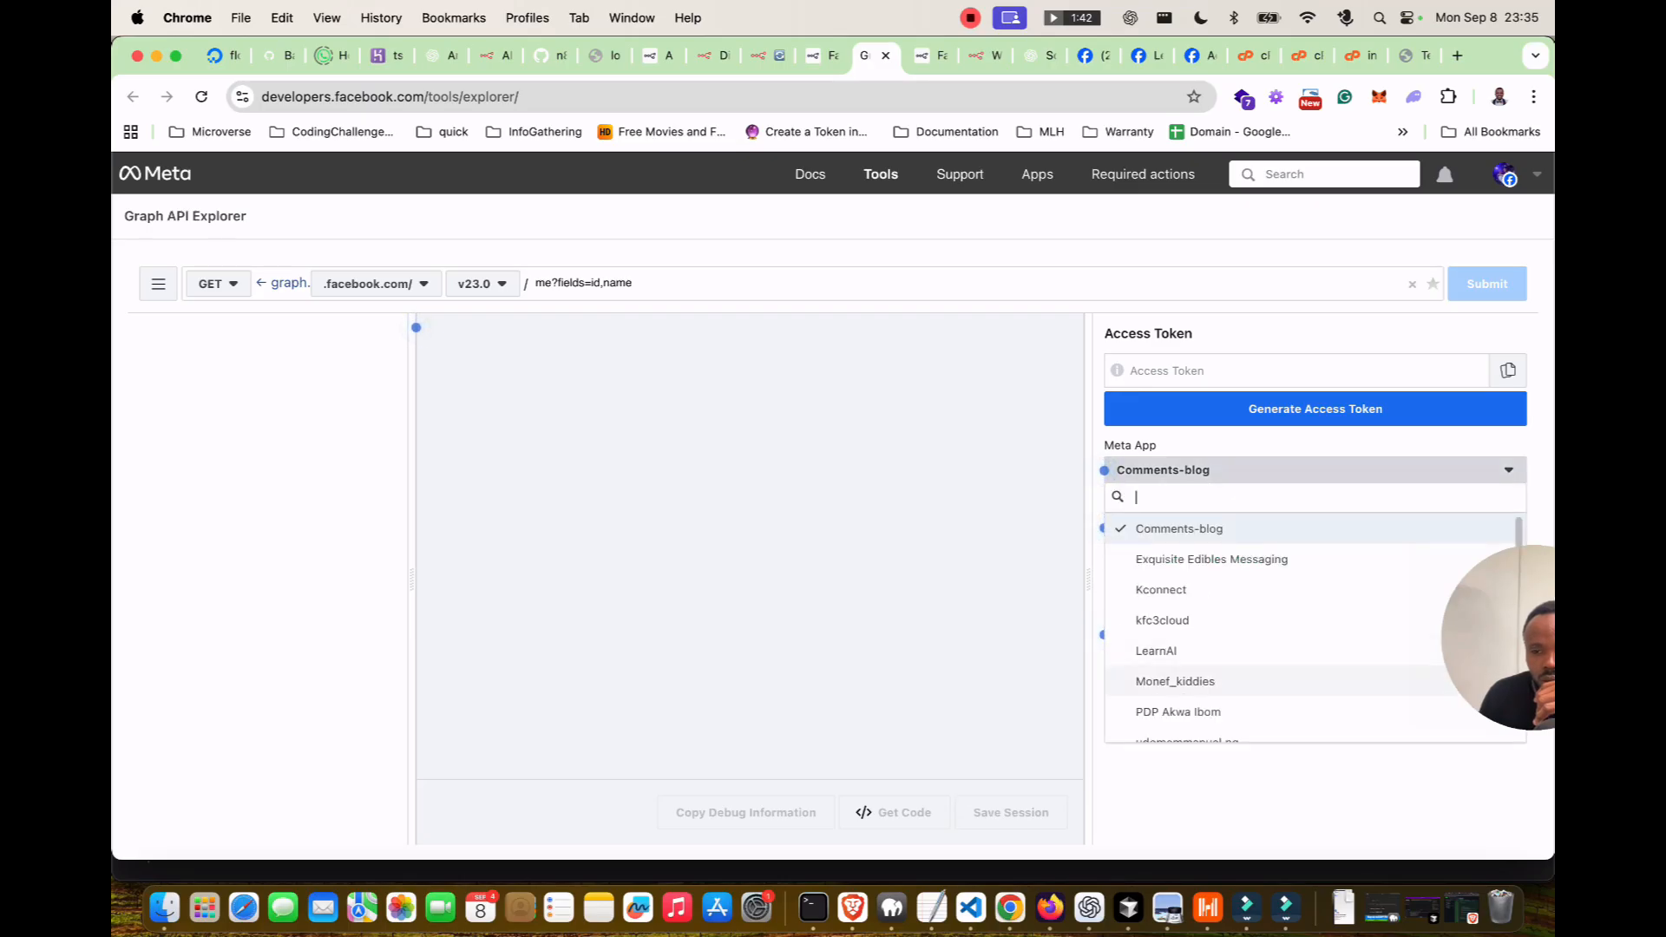
{"action": "scroll", "coordinate": [1267, 629], "scroll_direction": "down", "scroll_amount": 1}
{"action": "scroll", "coordinate": [1267, 629], "scroll_direction": "up", "scroll_amount": 1}
{"action": "left_click", "coordinate": [1266, 528]}
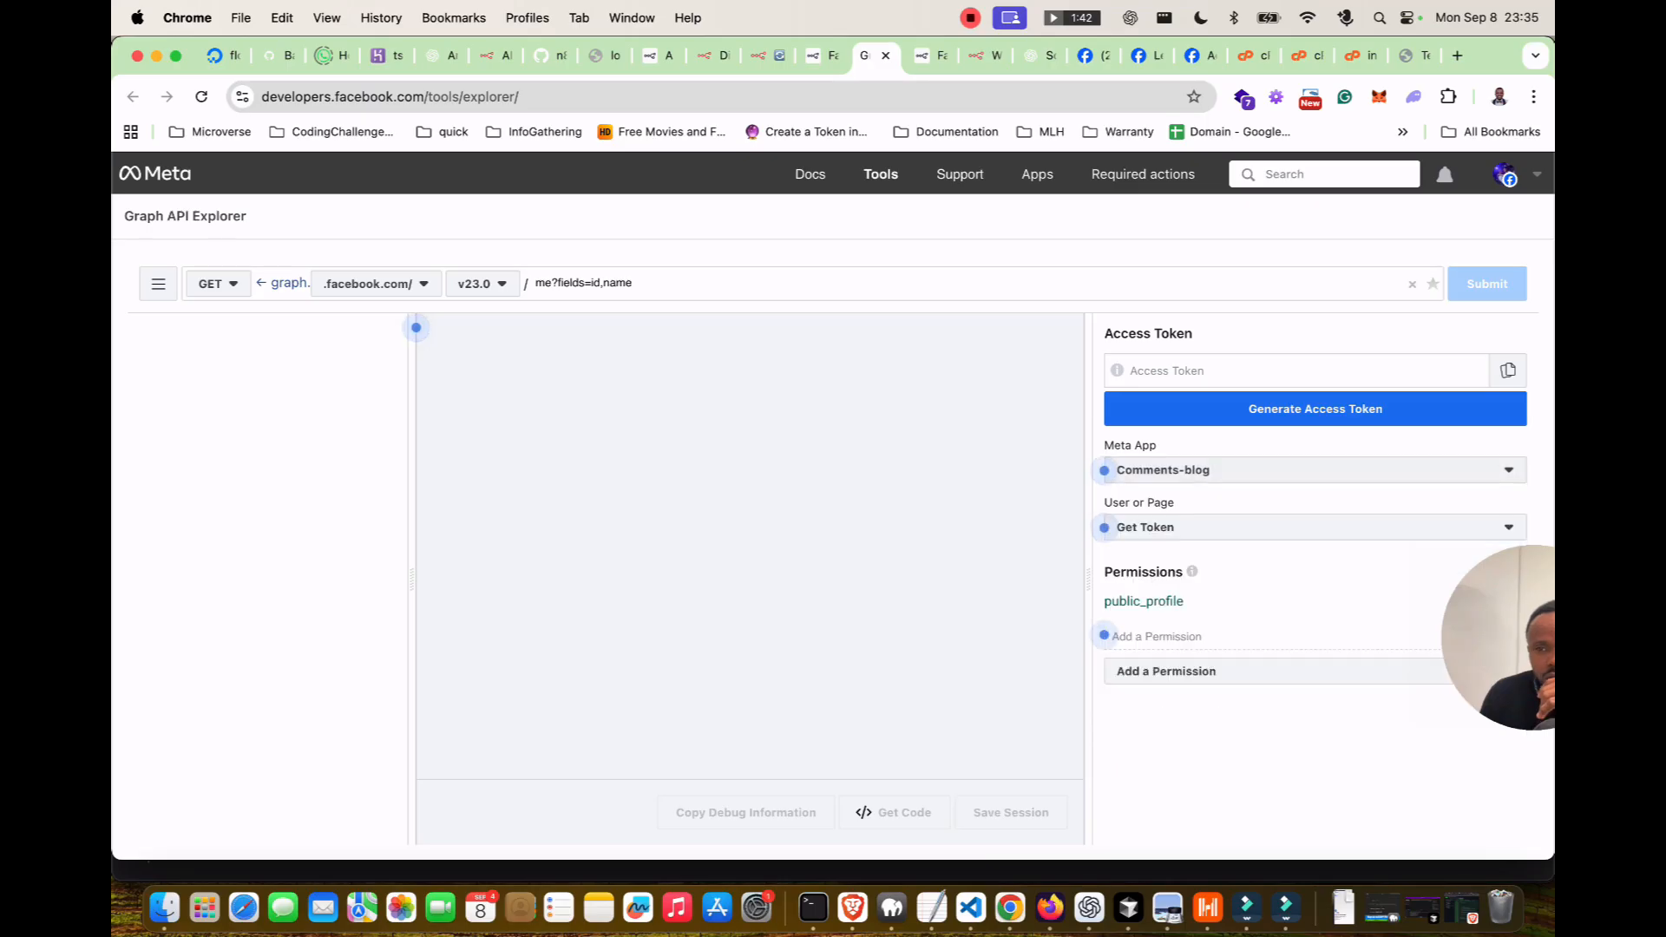
{"action": "scroll", "coordinate": [1314, 486], "scroll_direction": "down", "scroll_amount": 1}
{"action": "left_click", "coordinate": [1515, 174]}
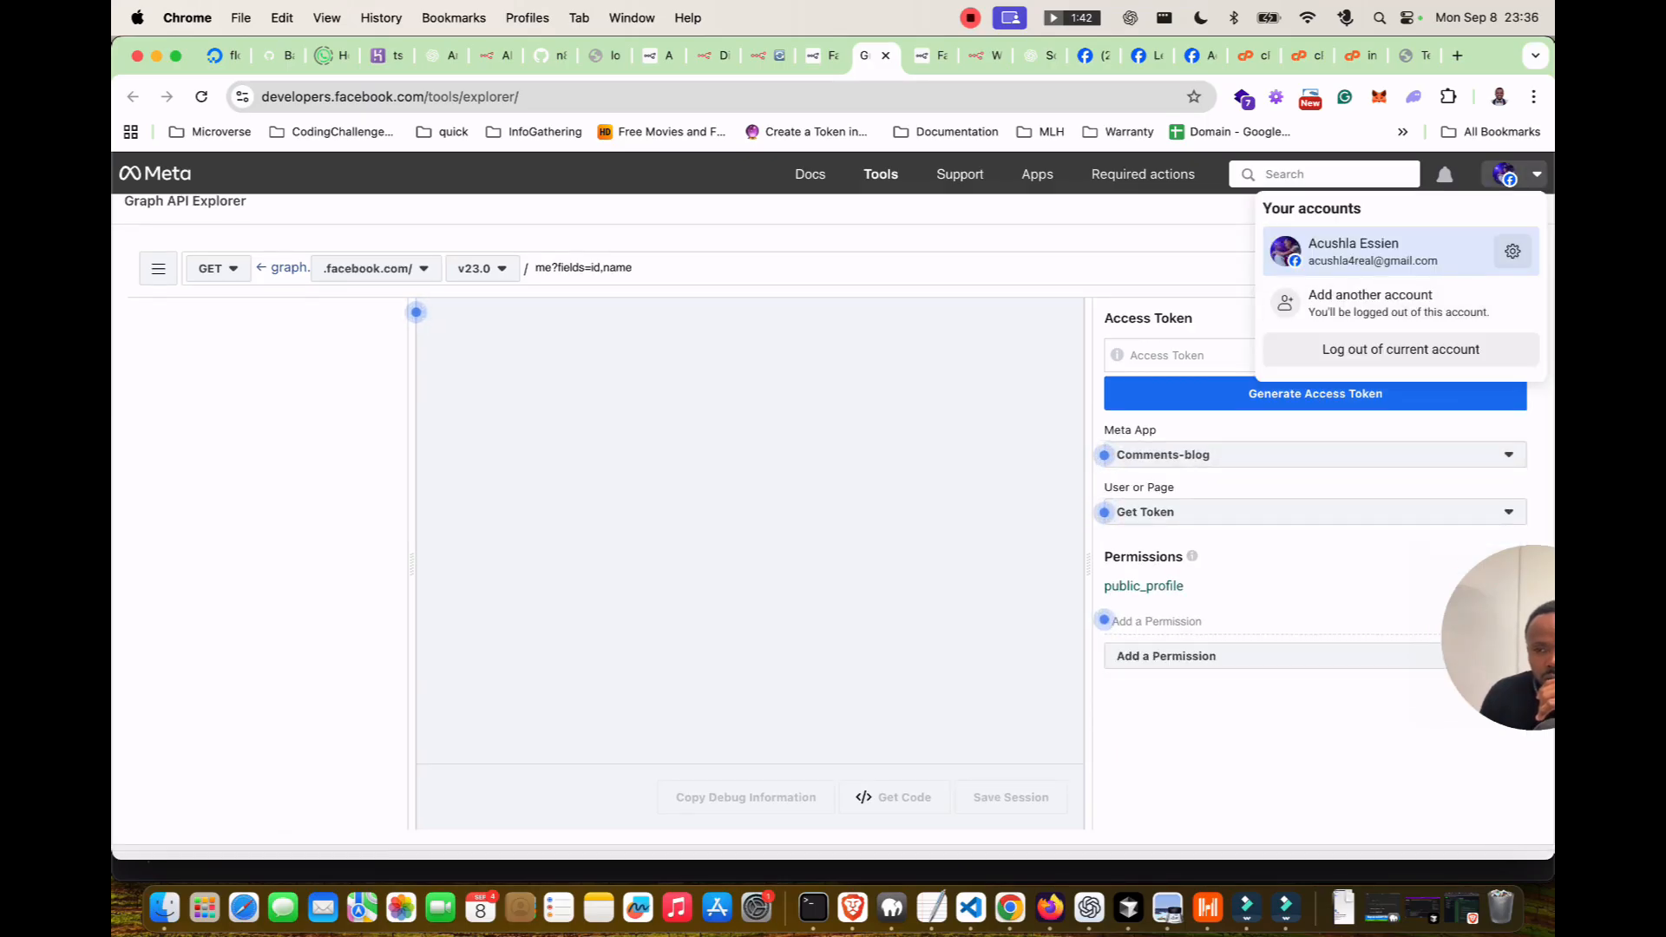
{"action": "left_click", "coordinate": [1515, 174]}
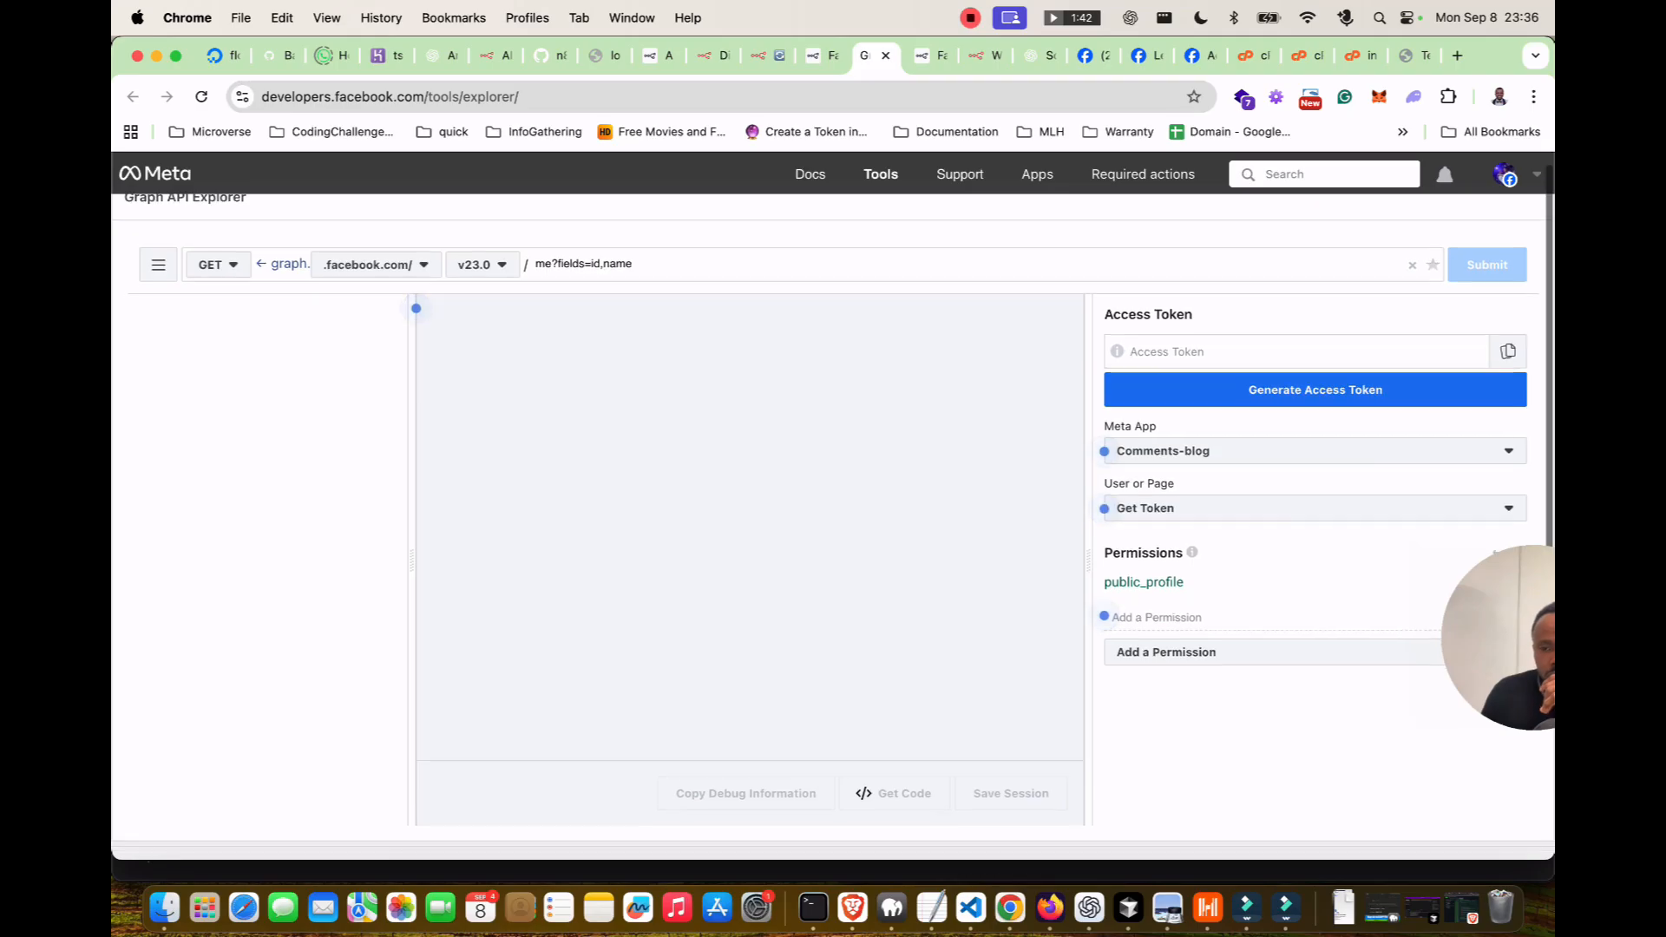
{"action": "left_click", "coordinate": [1315, 455]}
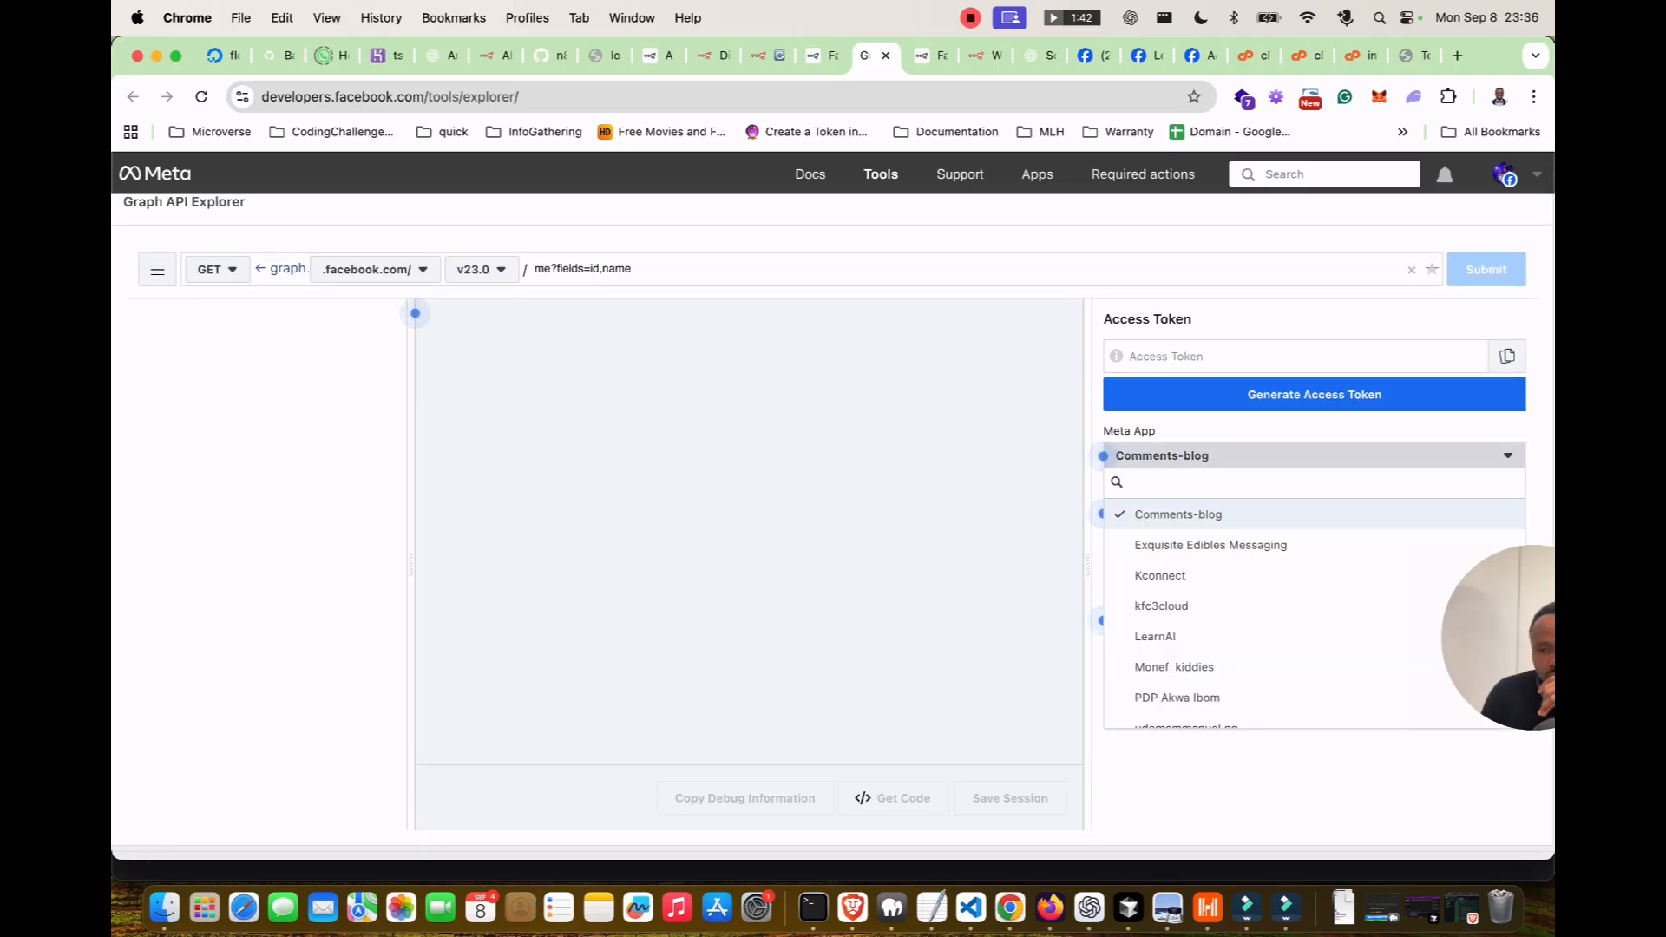
{"action": "key", "text": "Escape"}
{"action": "scroll", "coordinate": [833, 519], "scroll_direction": "down", "scroll_amount": 2}
{"action": "scroll", "coordinate": [833, 518], "scroll_direction": "up", "scroll_amount": 2}
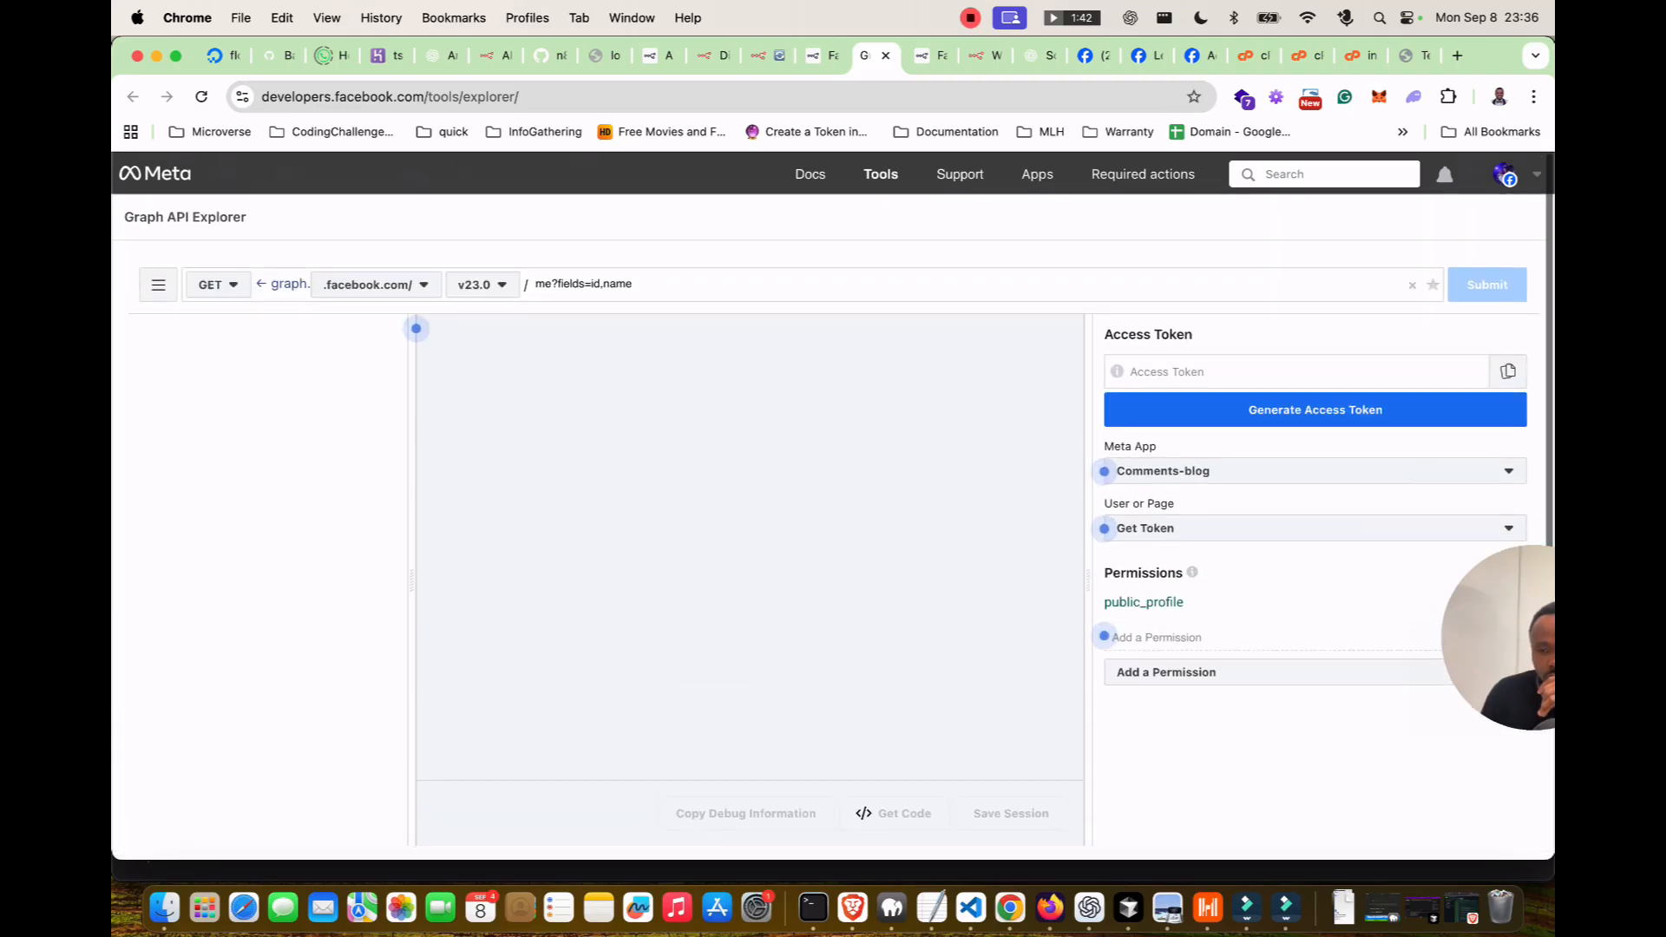
Log in with the Facebook account and choose Get App Token for Comments-blog.
{"action": "left_click", "coordinate": [1314, 408]}
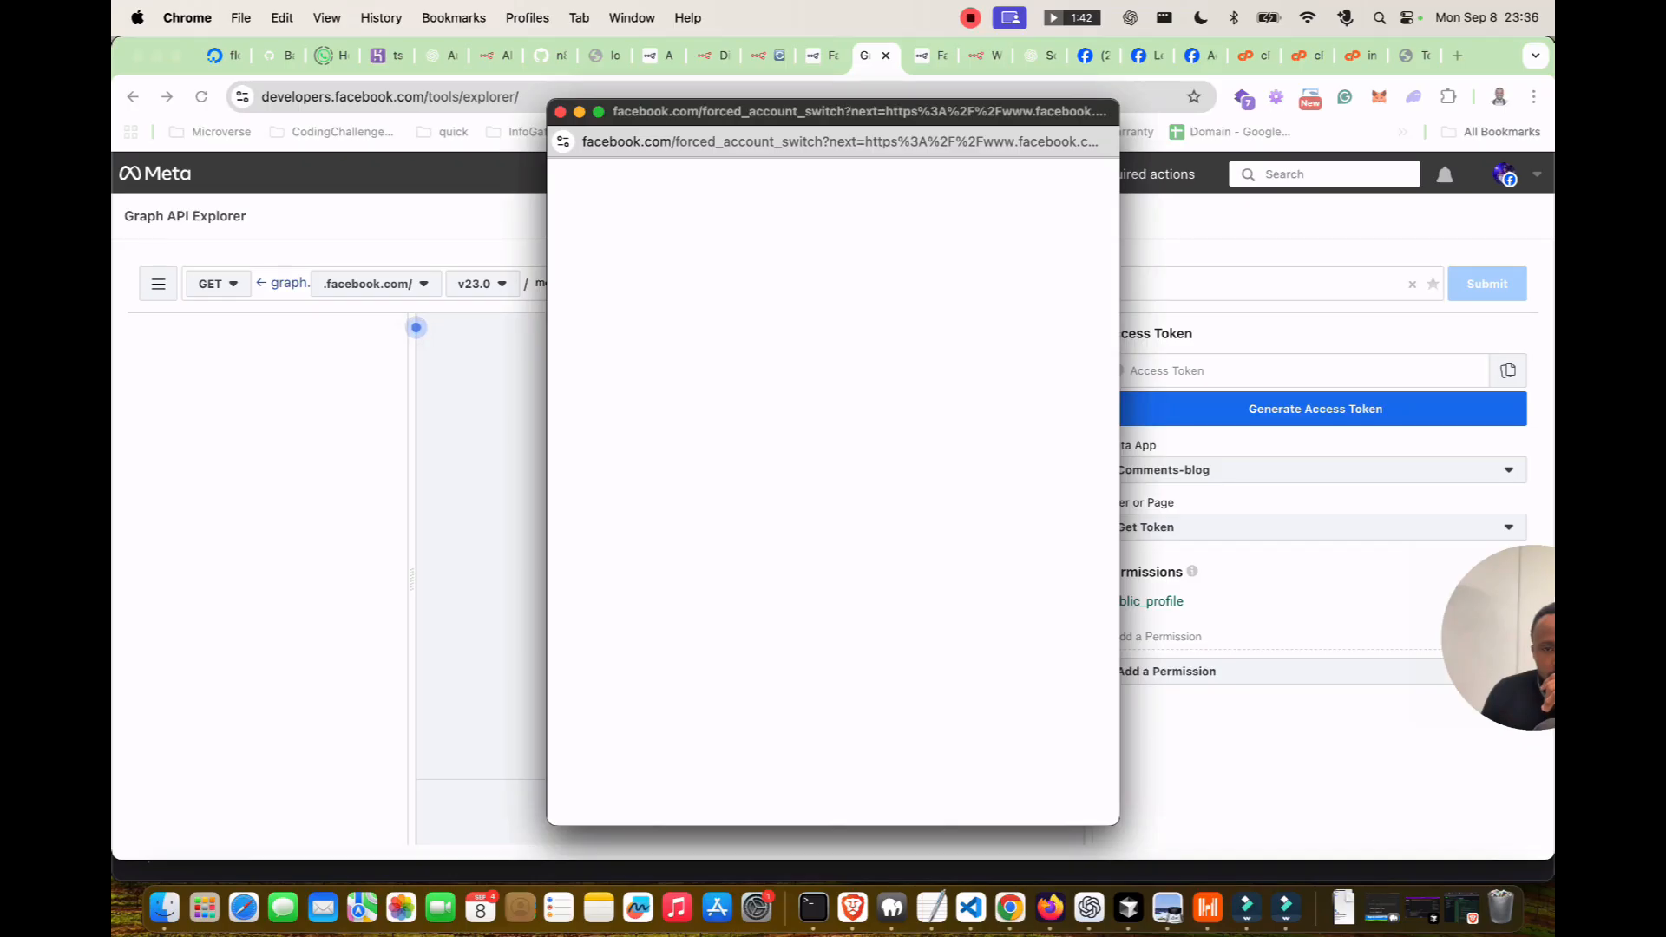
{"action": "left_click", "coordinate": [1055, 391]}
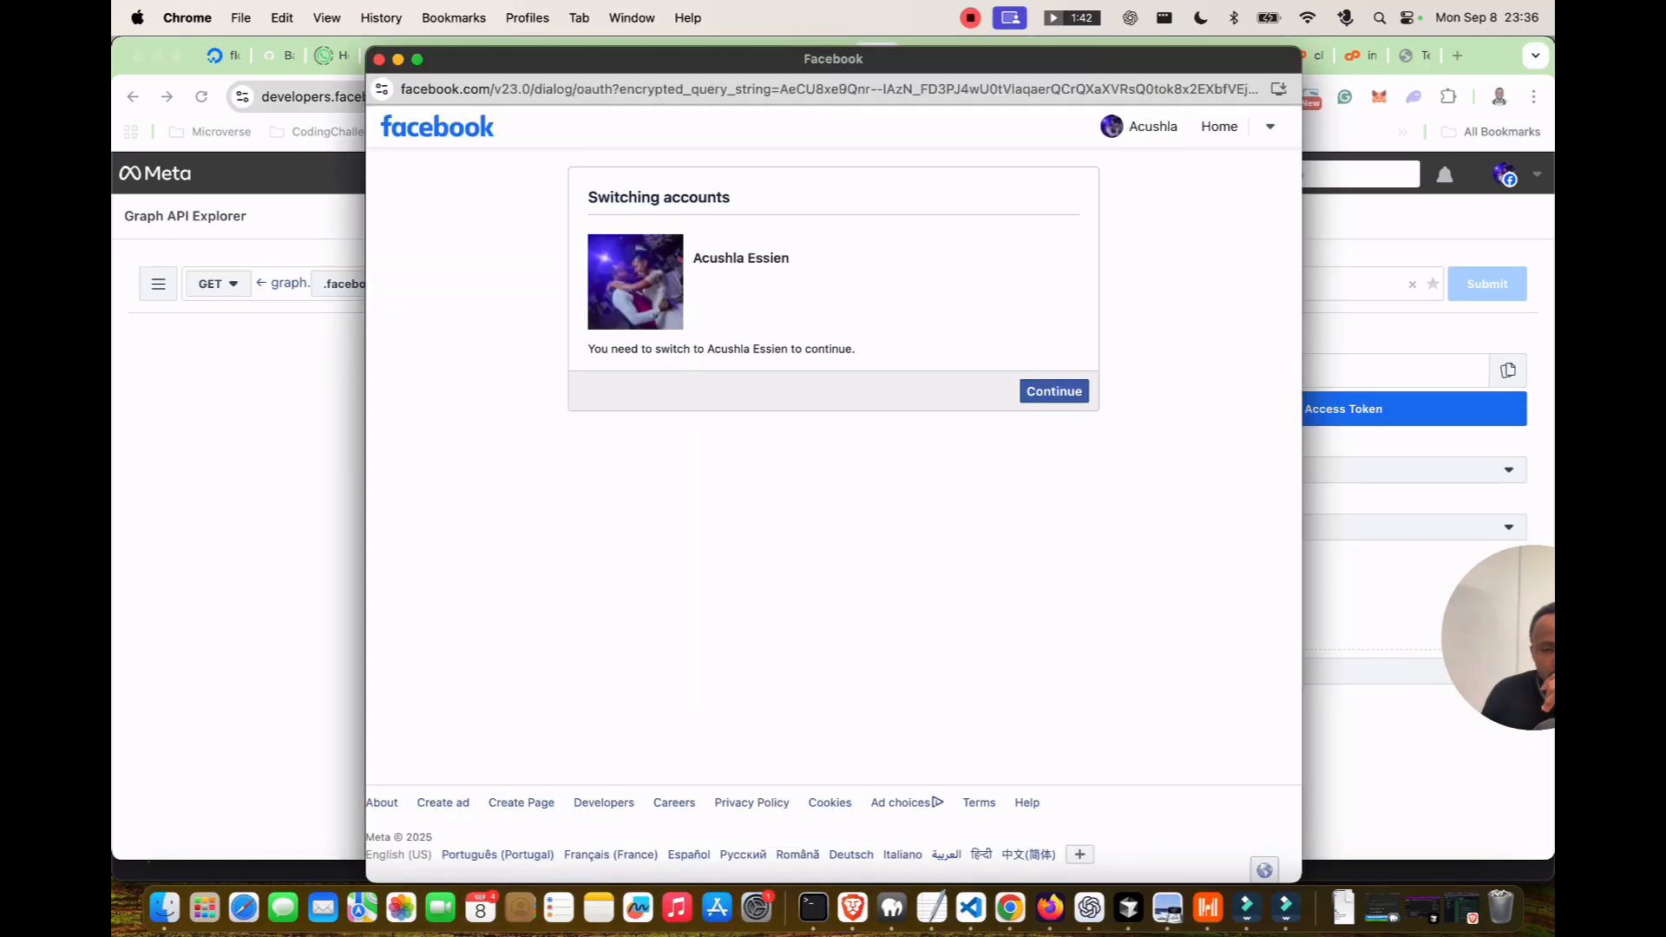
{"action": "left_click", "coordinate": [833, 397]}
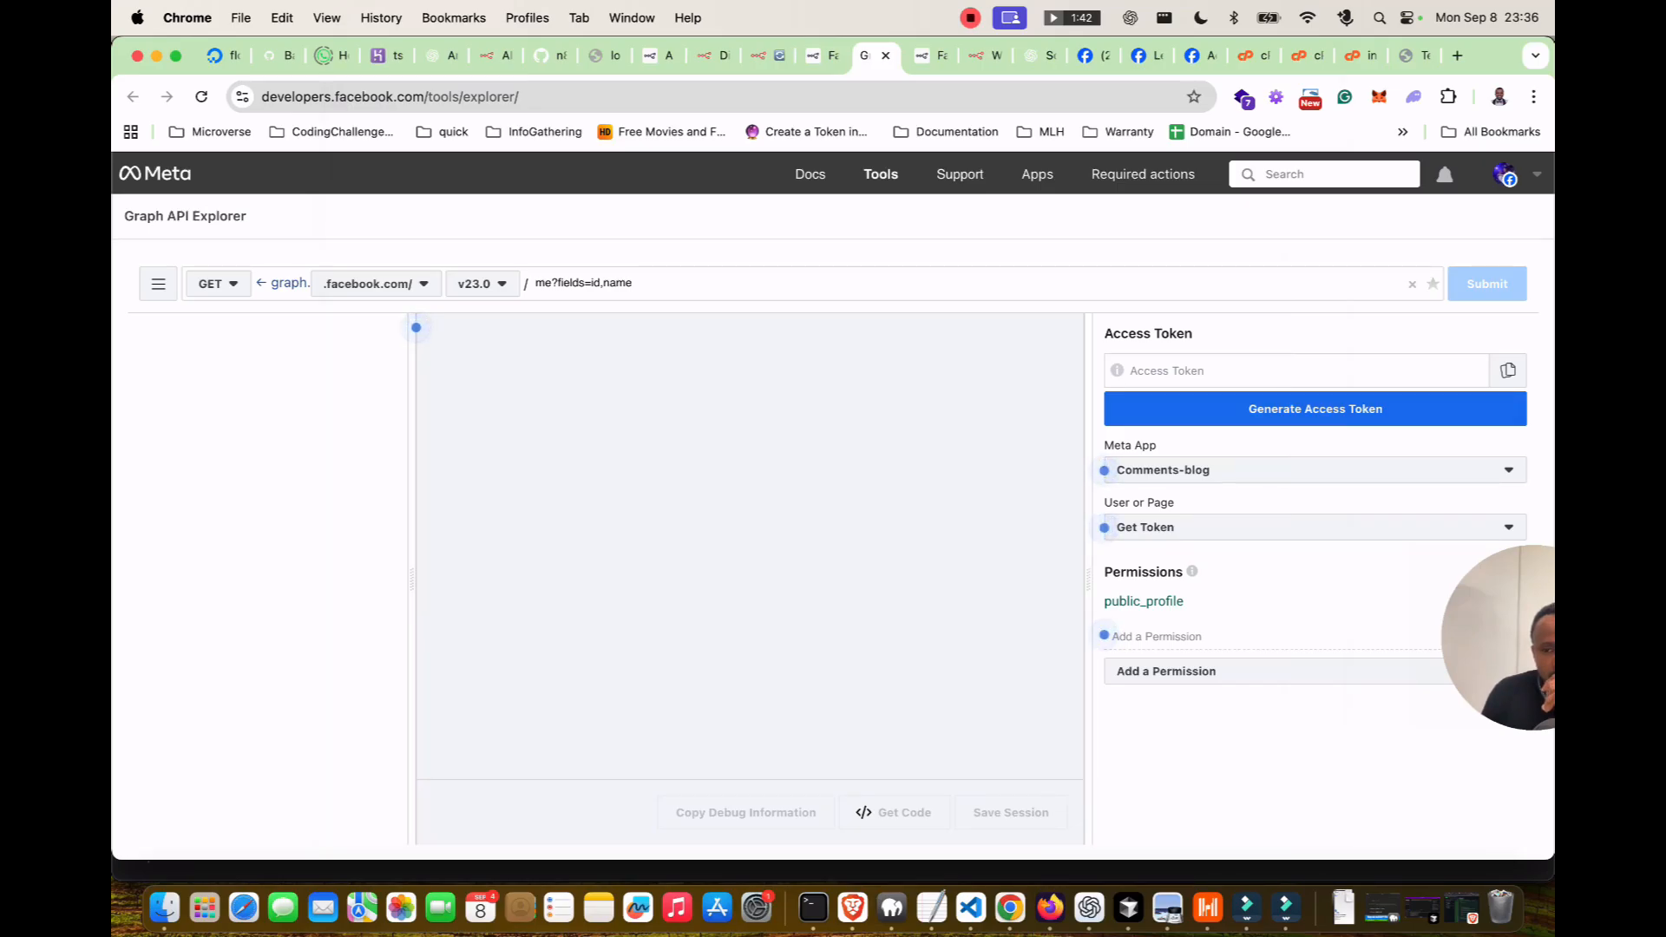
{"action": "left_click", "coordinate": [1315, 527]}
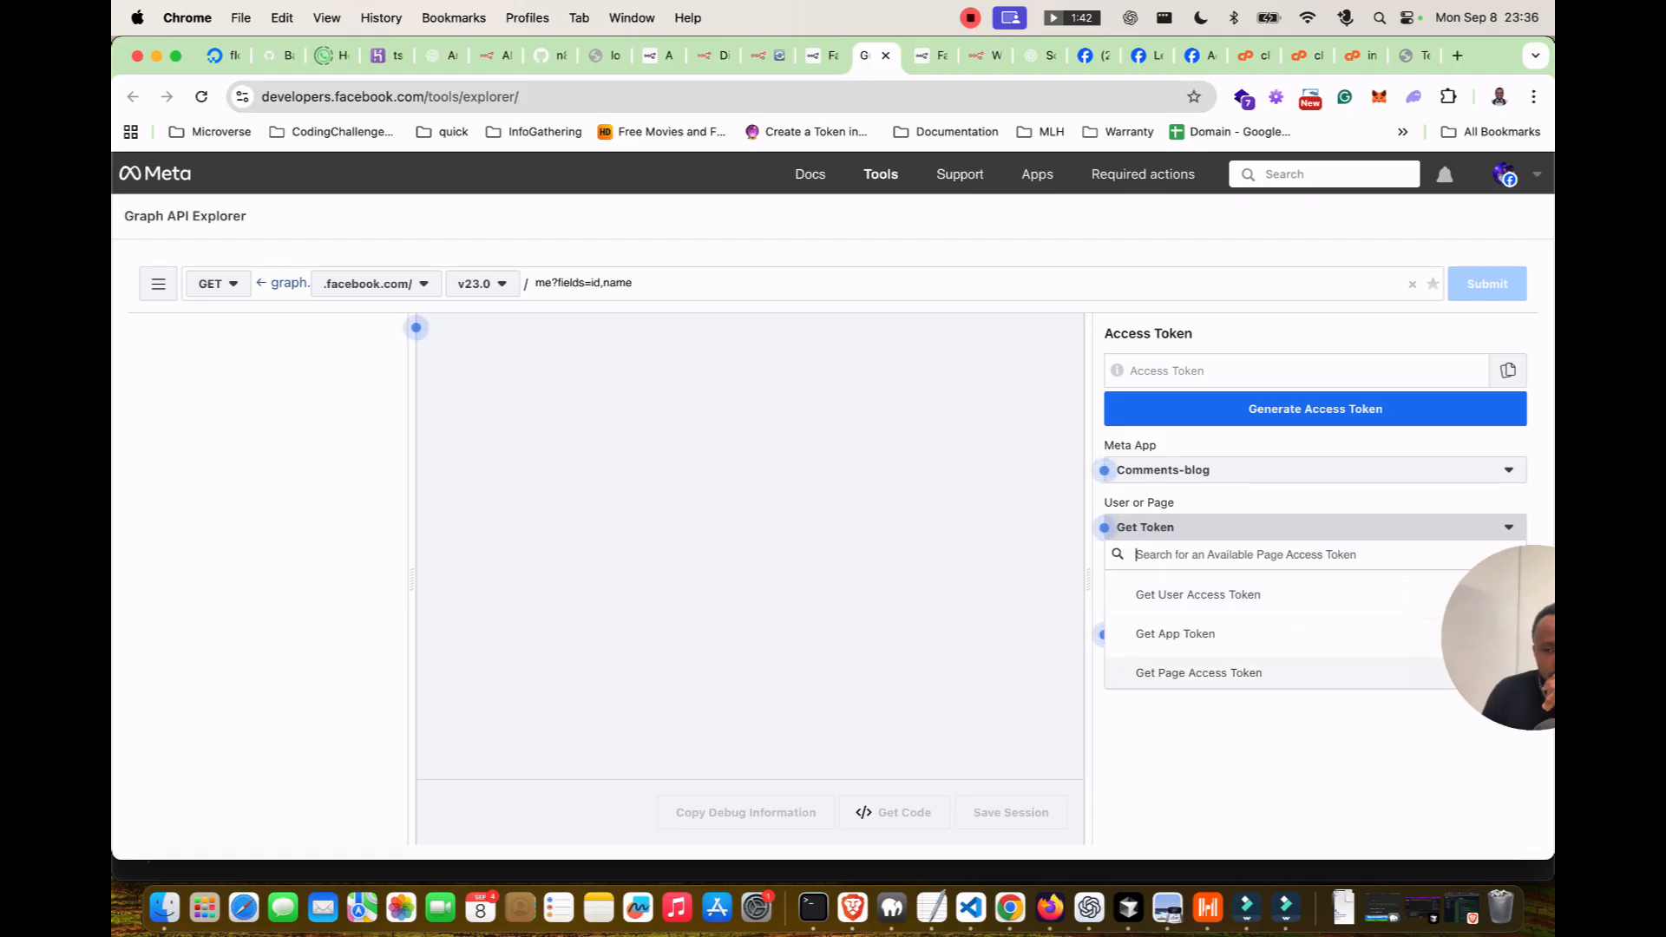
{"action": "left_click", "coordinate": [816, 55]}
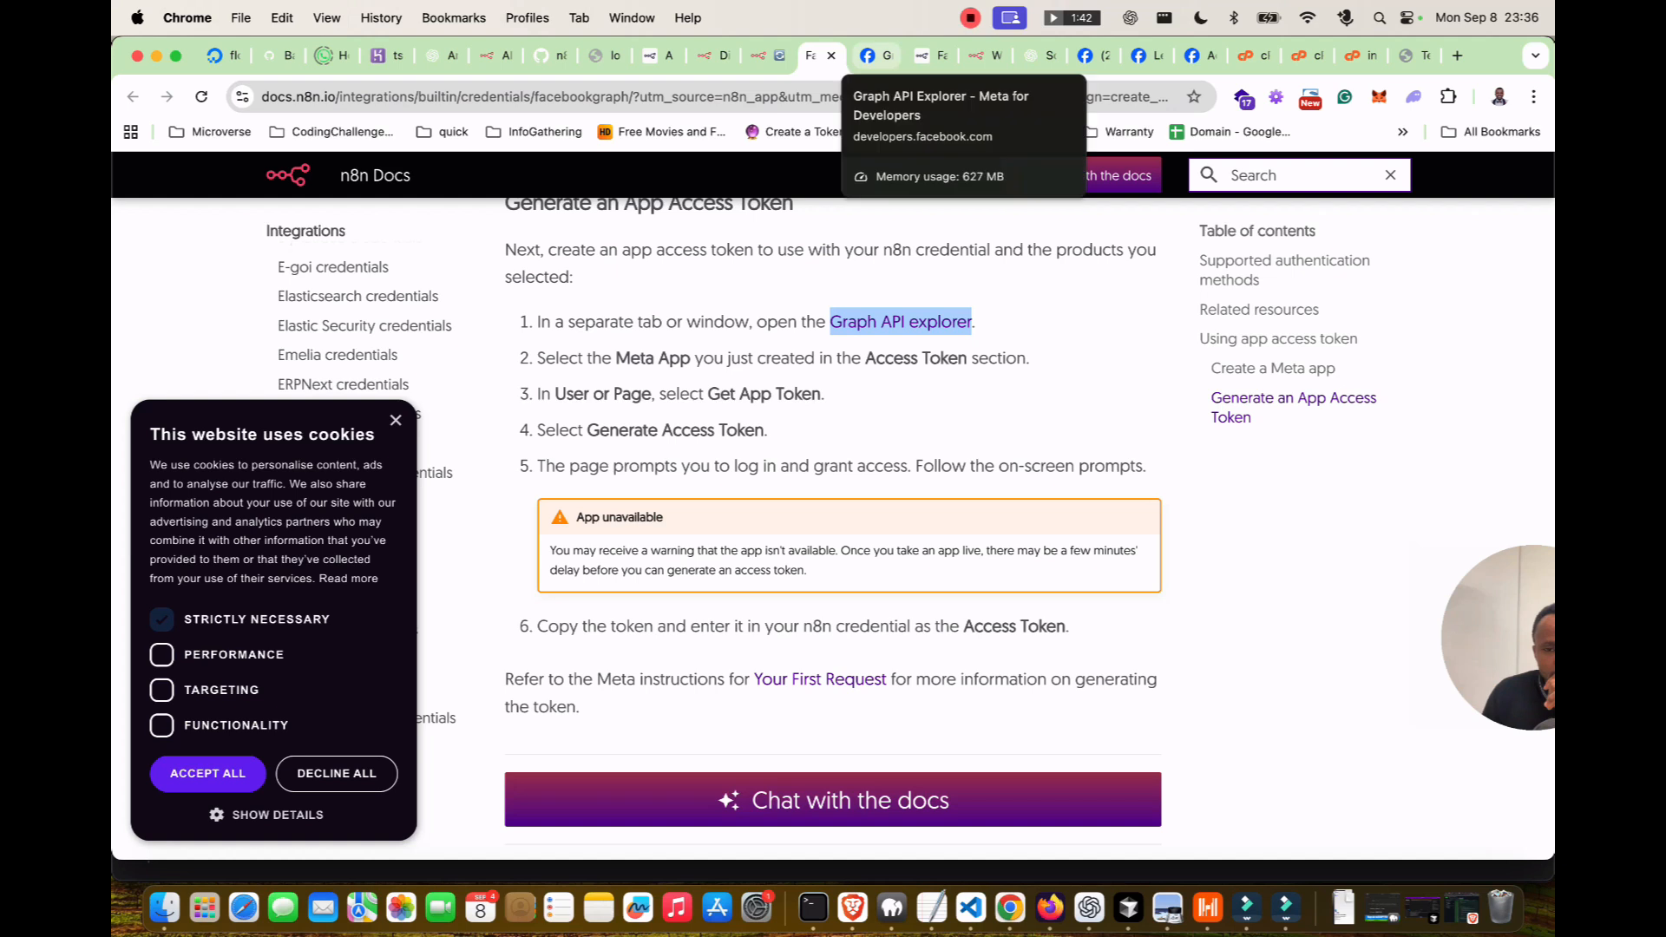
{"action": "left_click", "coordinate": [878, 55]}
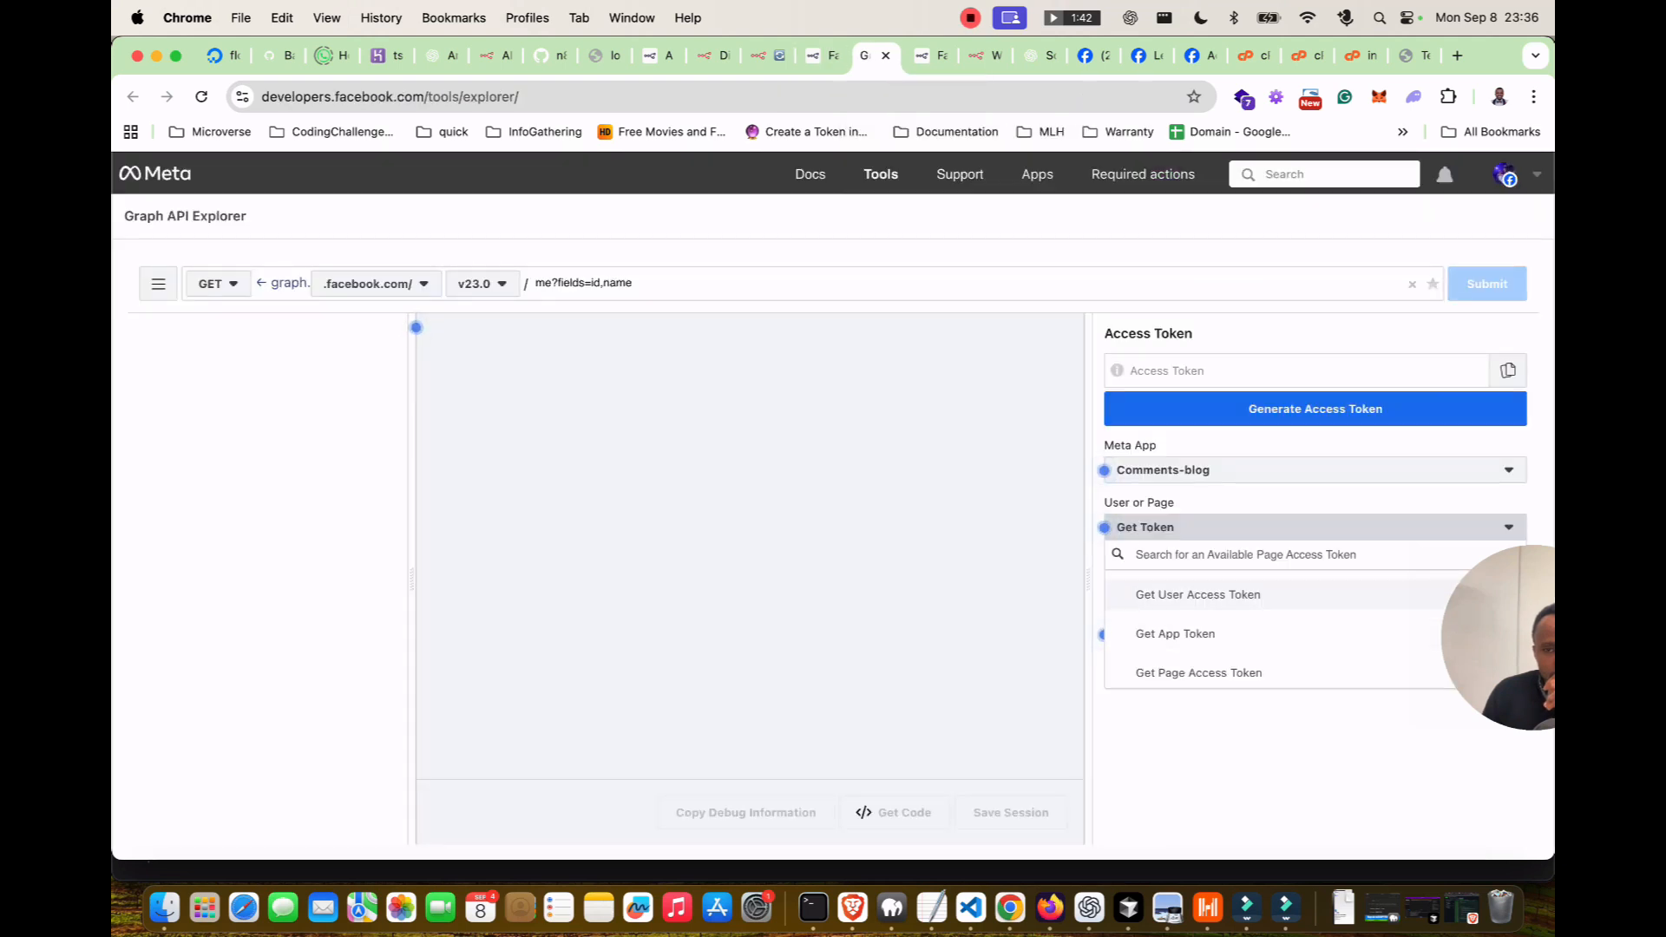
{"action": "left_click", "coordinate": [821, 56]}
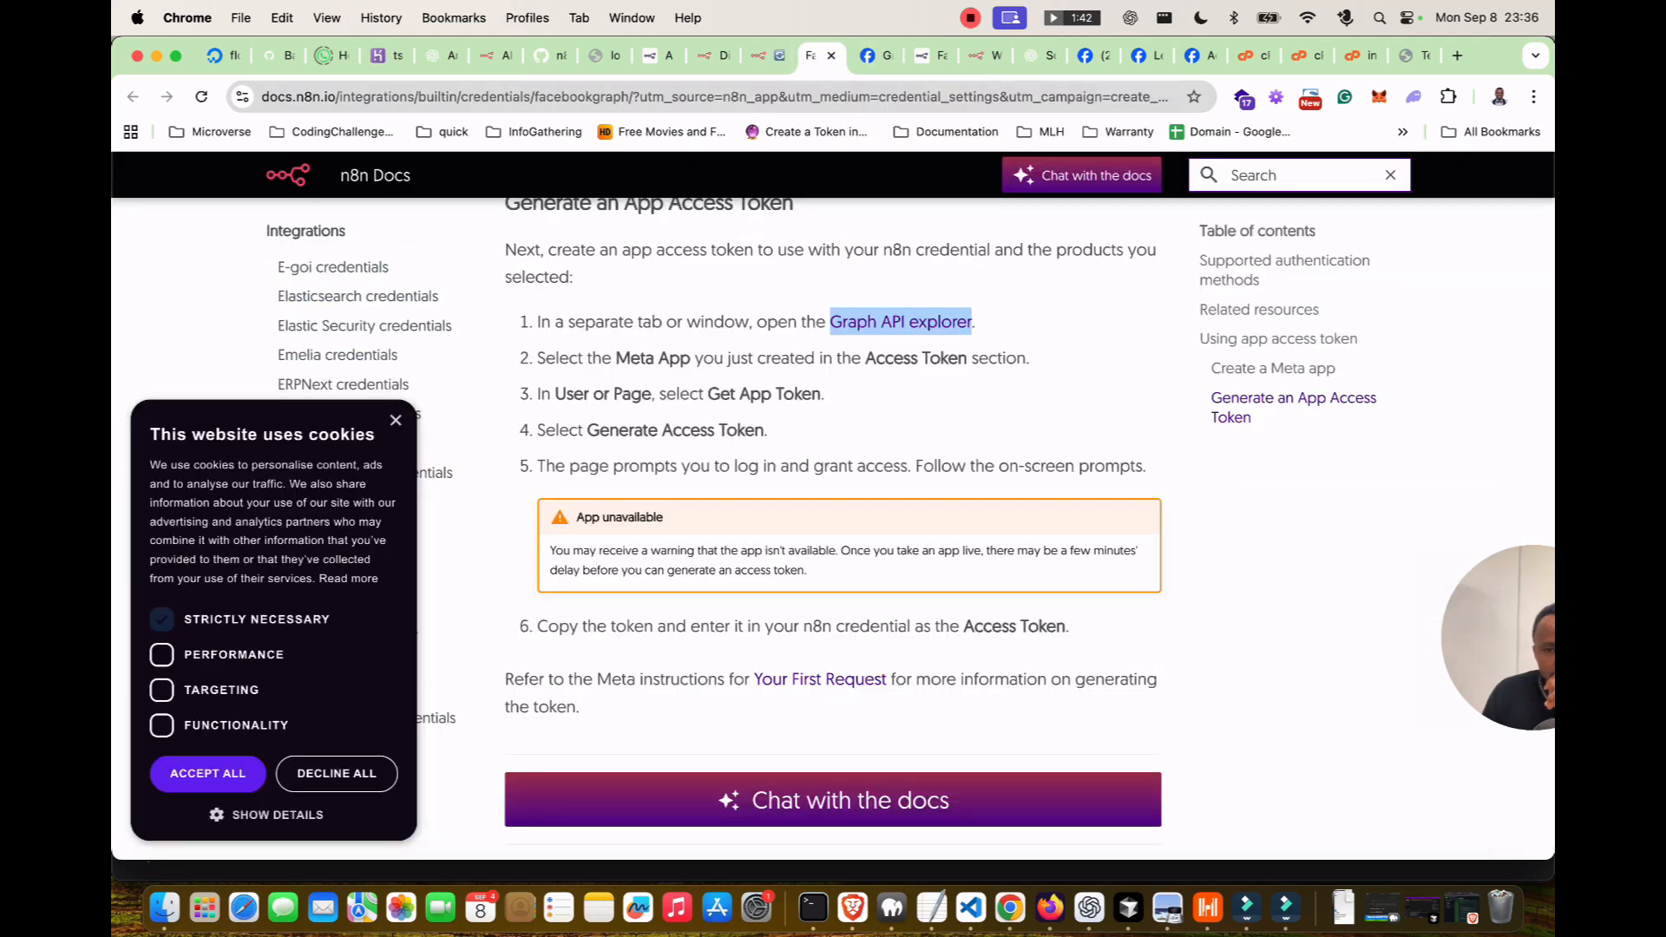
{"action": "left_click", "coordinate": [878, 54]}
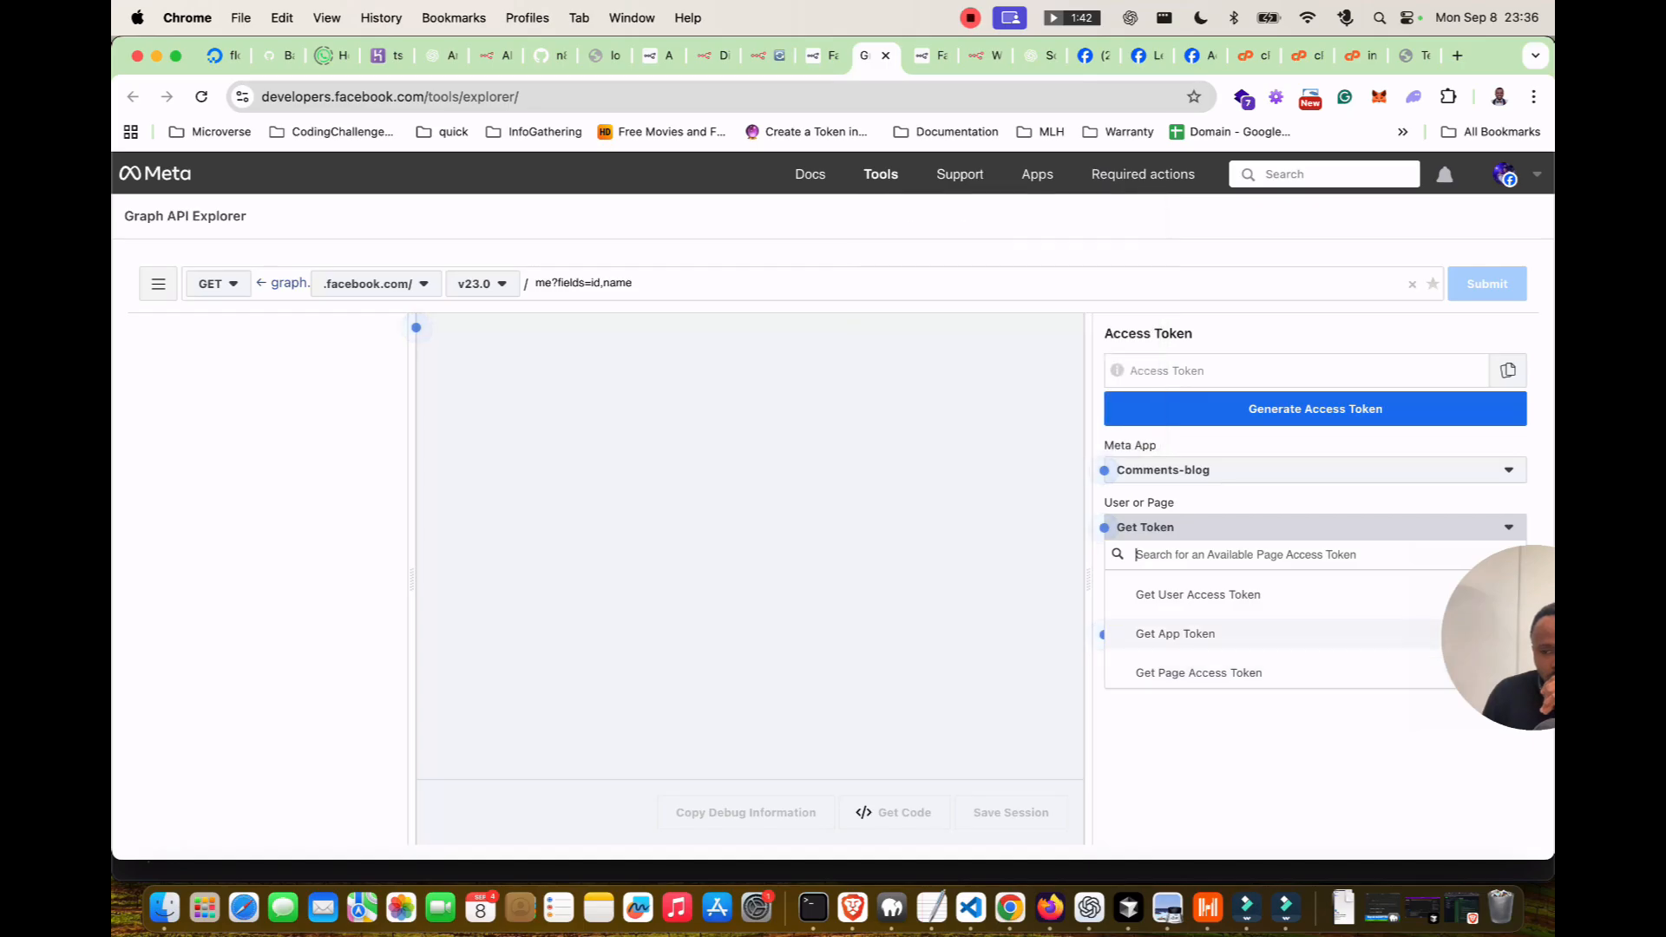
{"action": "left_click", "coordinate": [1175, 633]}
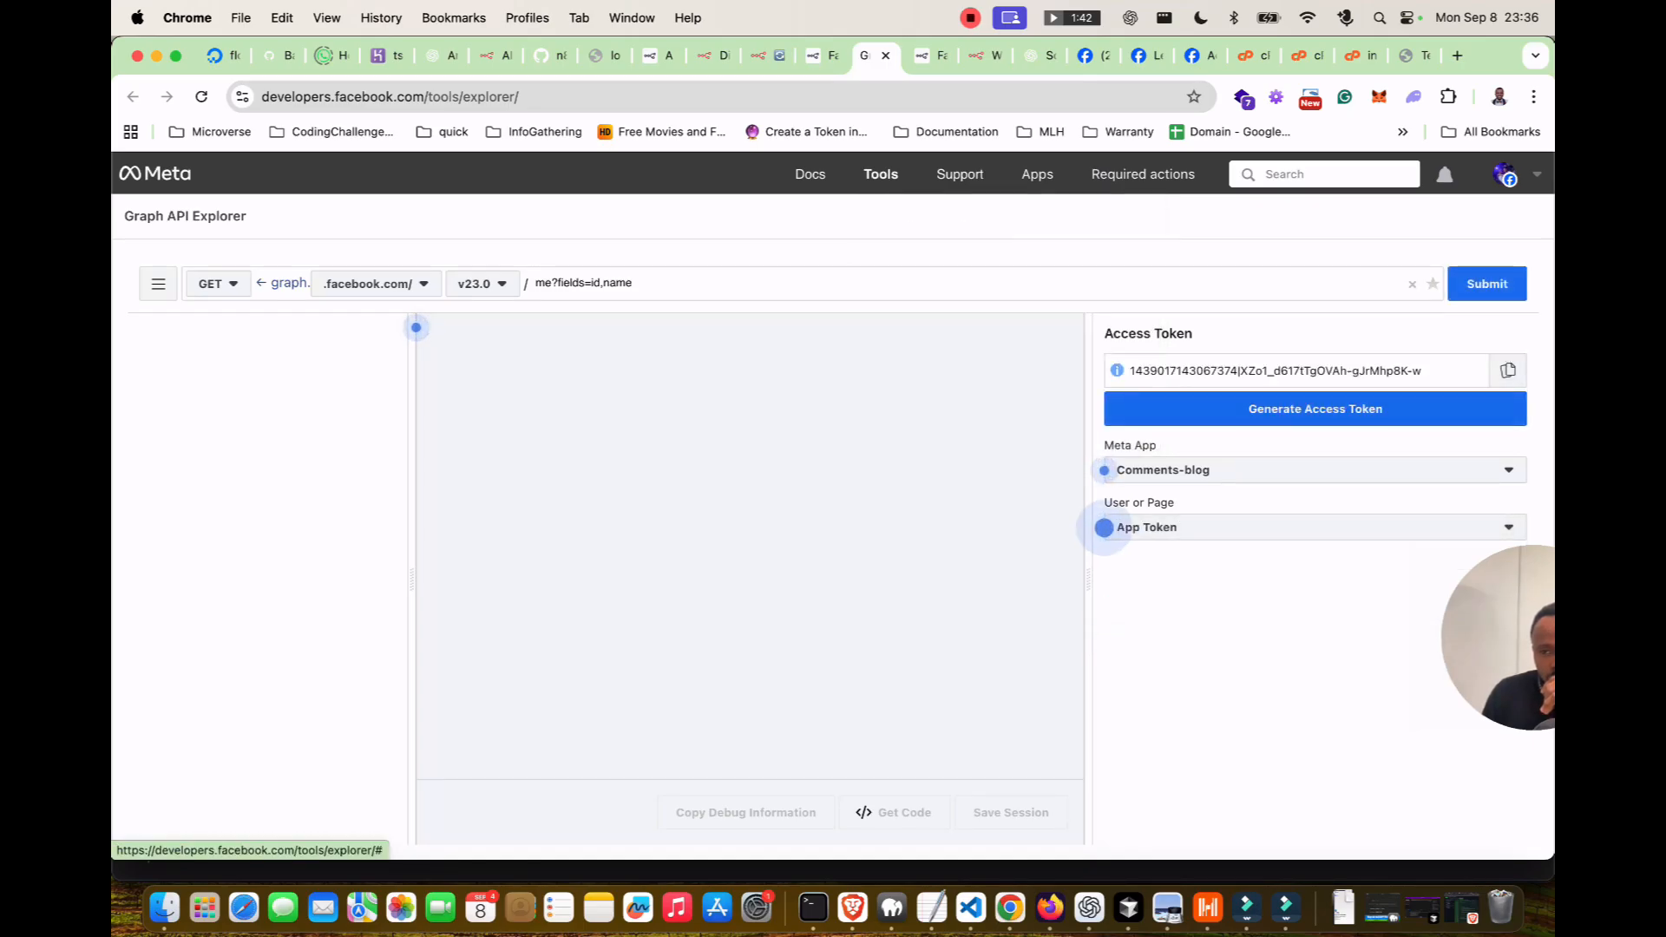
Replace the n8n credential's Access Token with the Comments-blog token and save.
{"action": "left_click", "coordinate": [772, 55]}
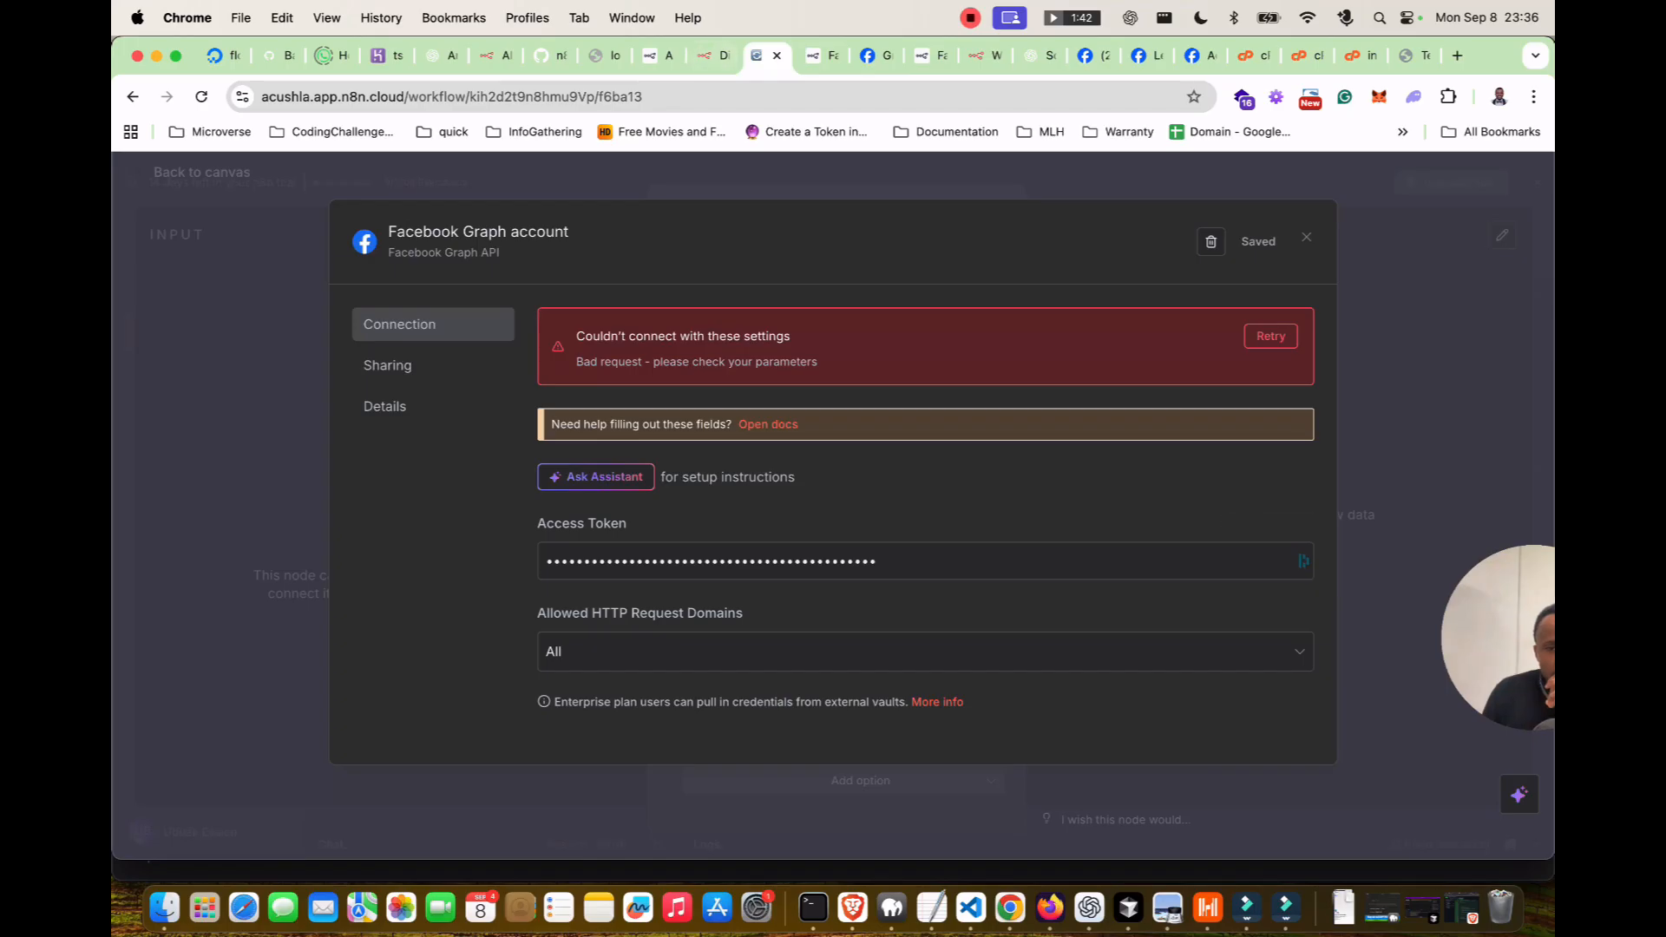
{"action": "double_click", "coordinate": [833, 562]}
{"action": "key", "text": "super+v"}
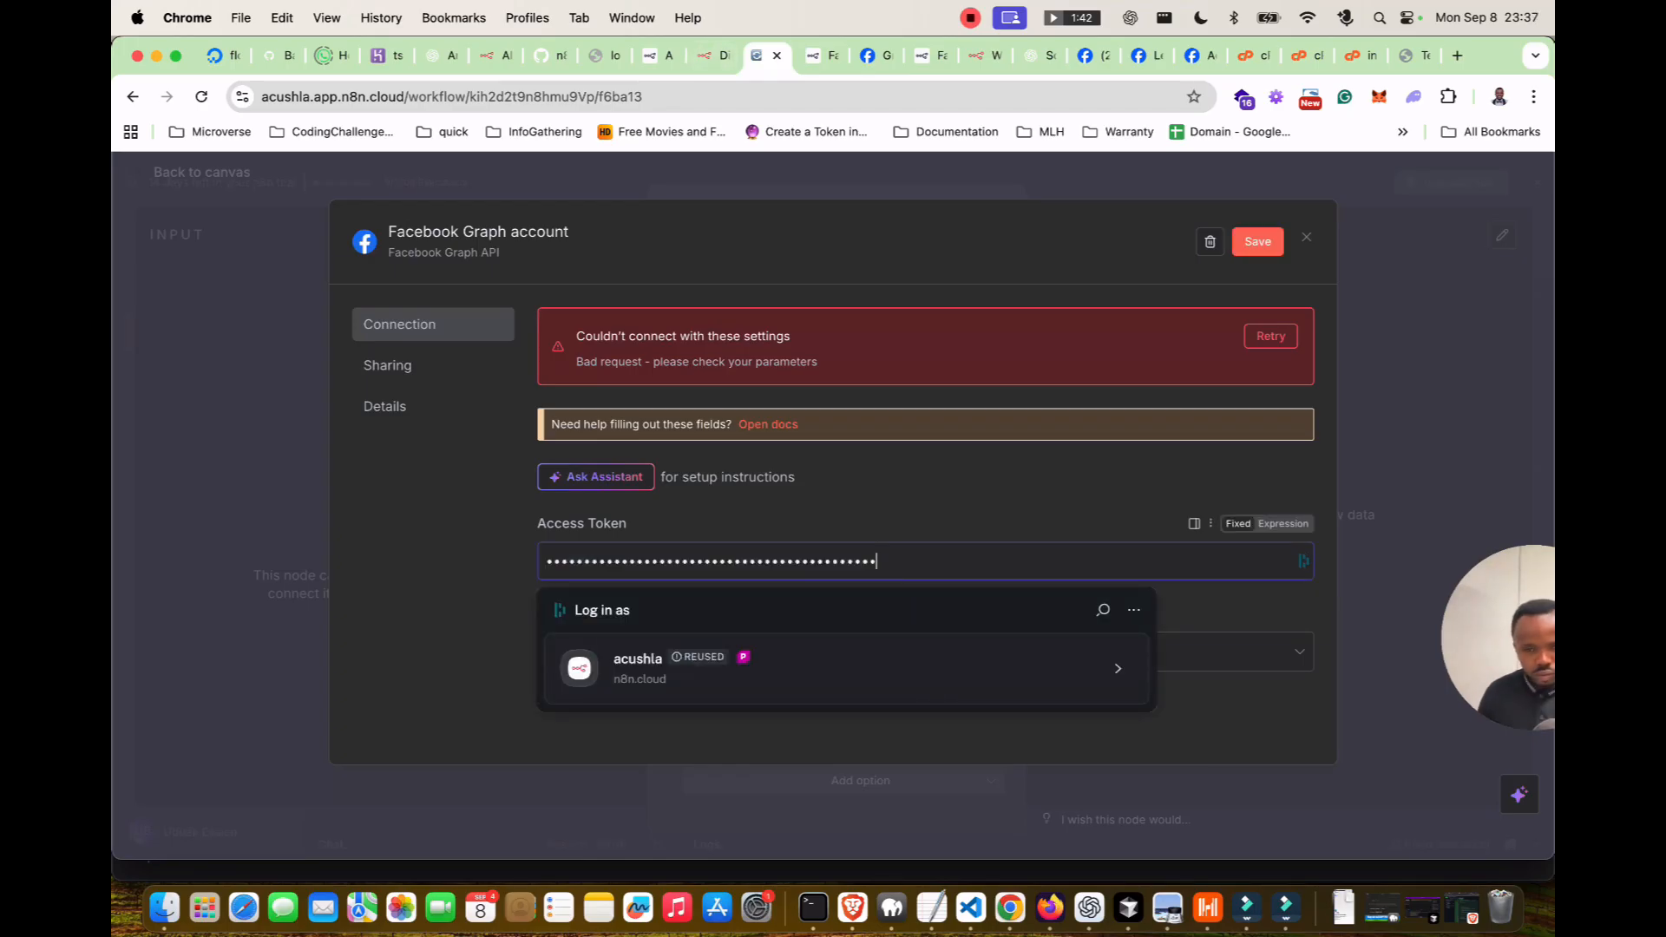
{"action": "left_click", "coordinate": [1257, 242]}
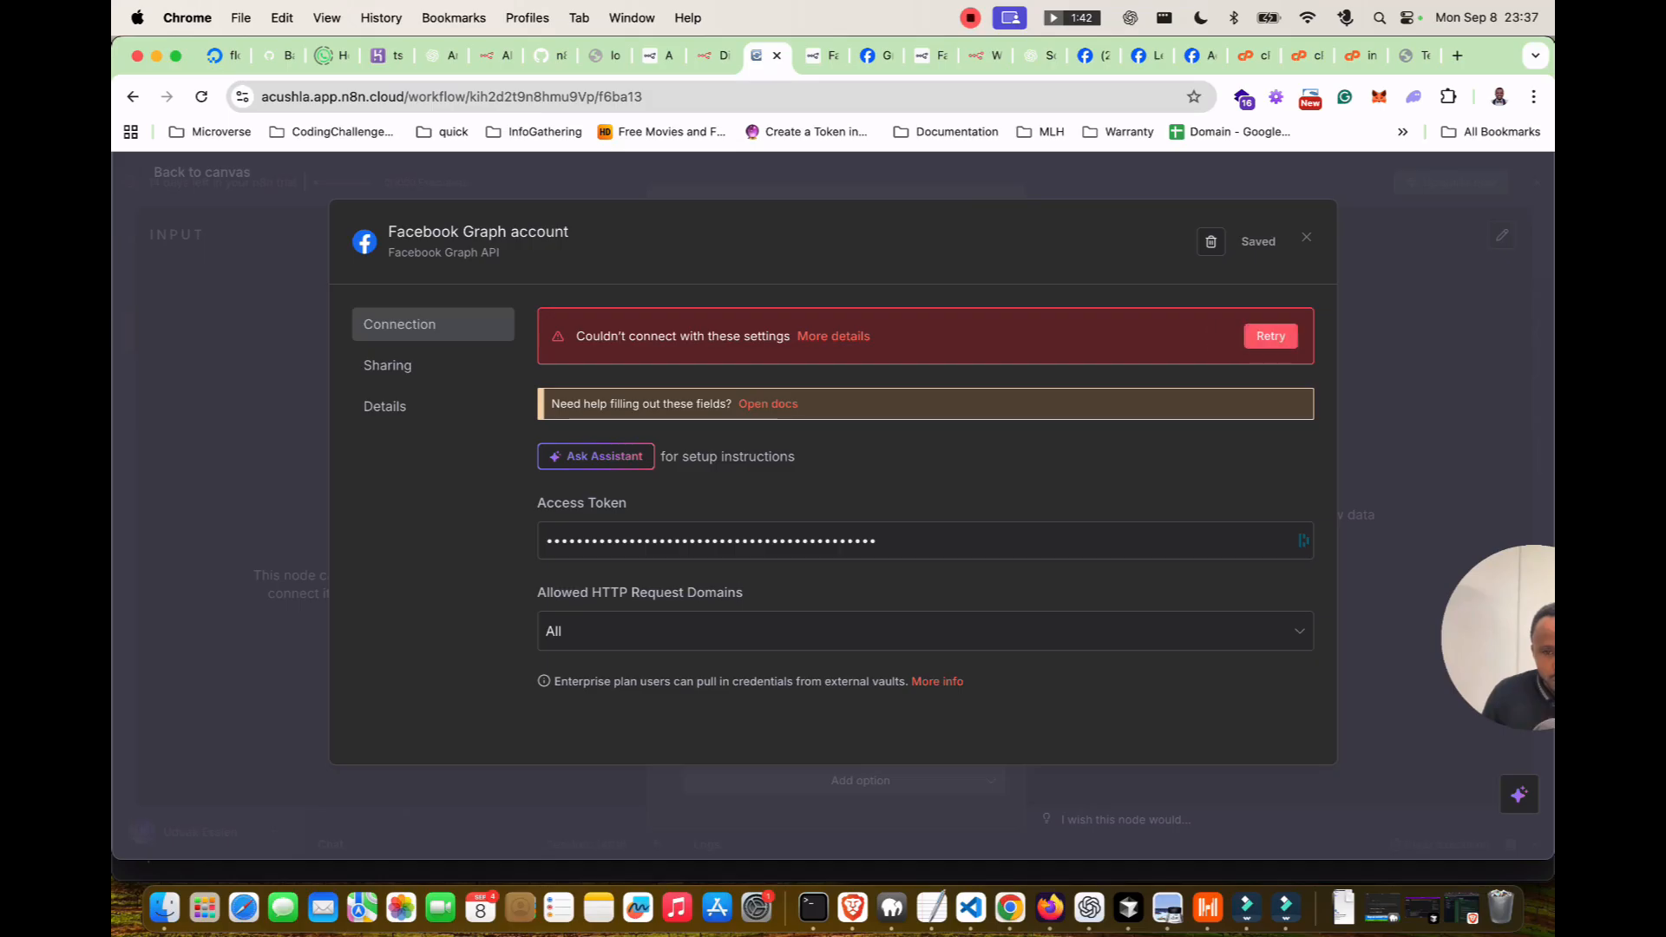
Switch Graph API Explorer to LearnAI and copy a new app access token.
{"action": "left_click", "coordinate": [713, 56]}
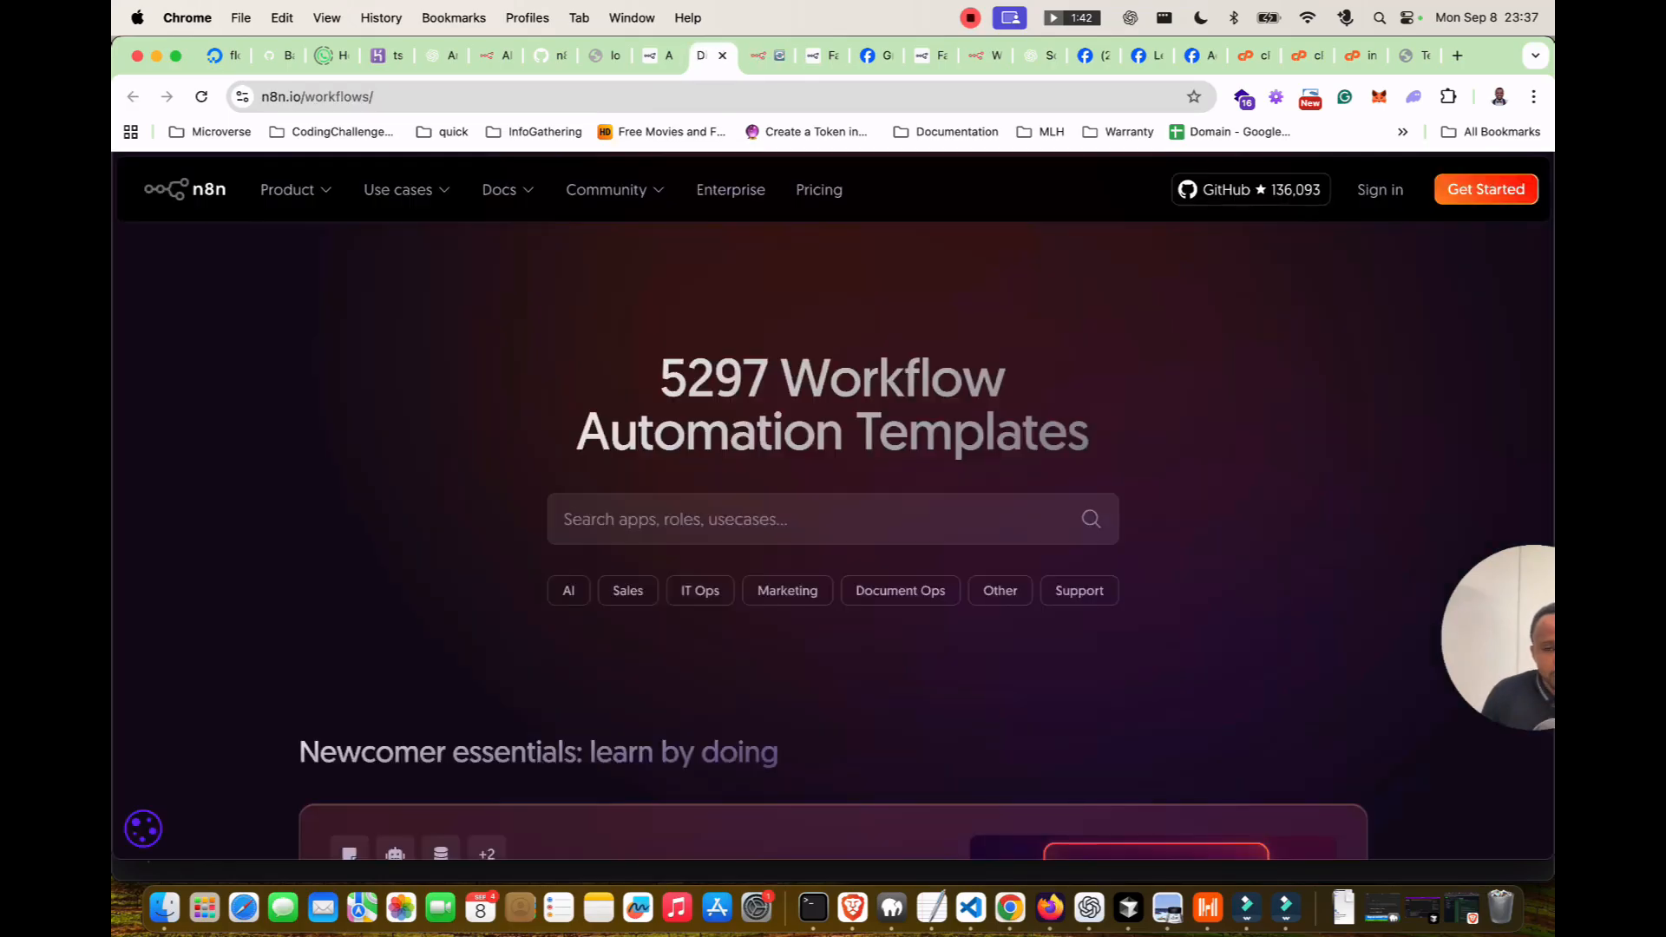
{"action": "left_click", "coordinate": [763, 55]}
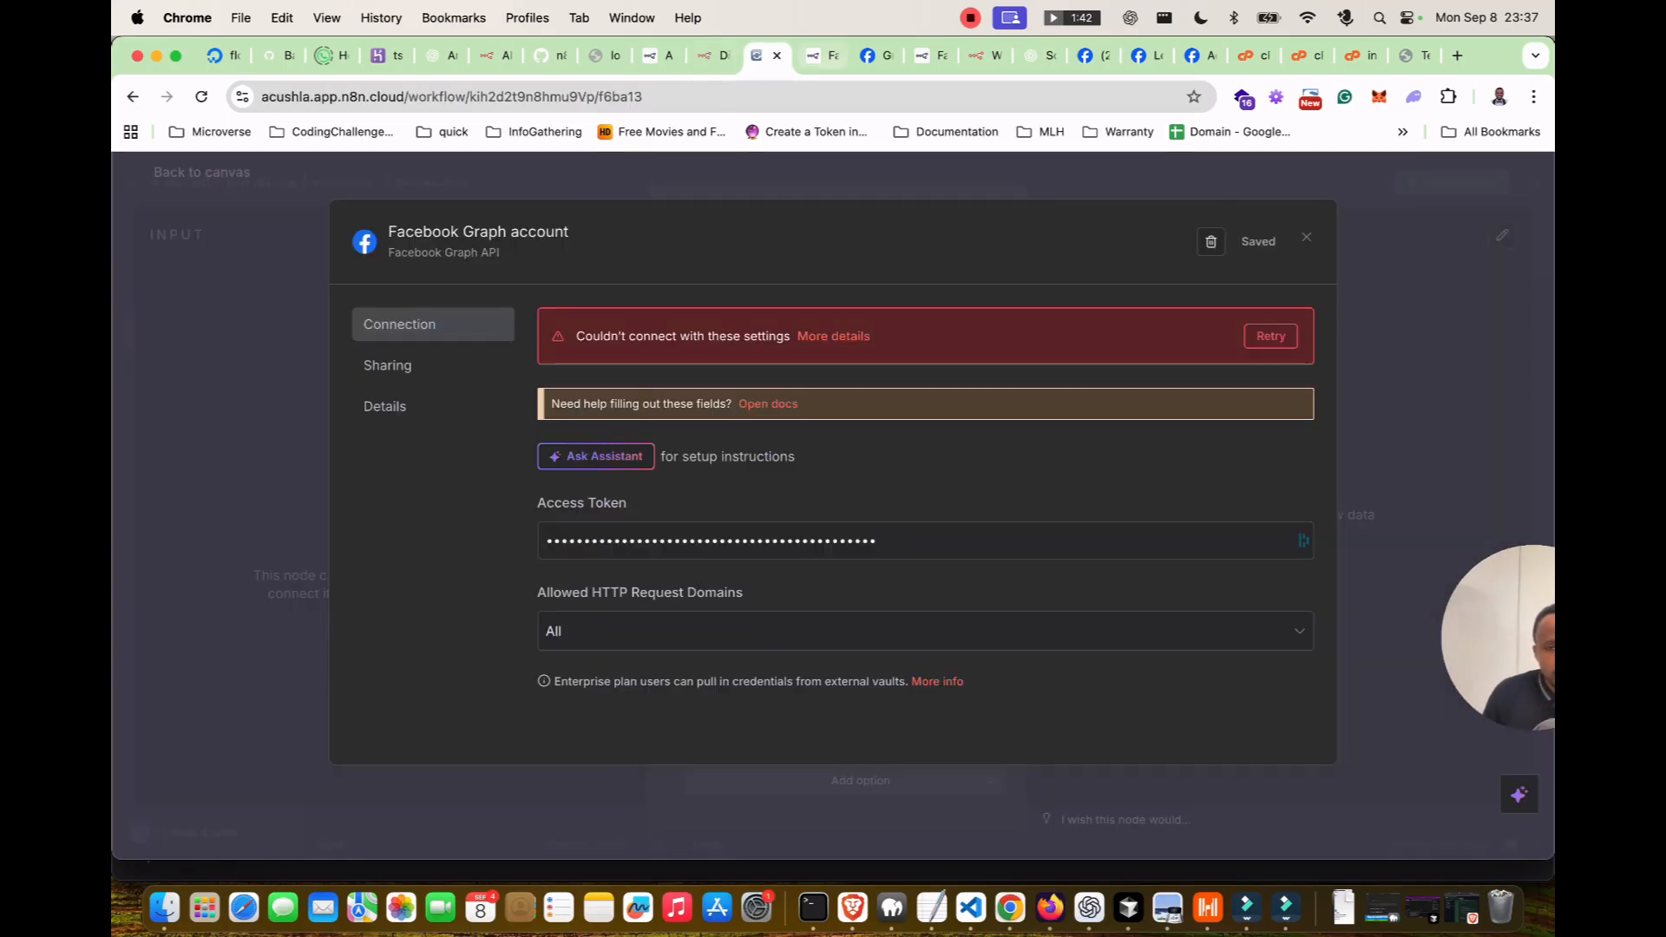
{"action": "left_click", "coordinate": [877, 56]}
{"action": "left_click", "coordinate": [1507, 371]}
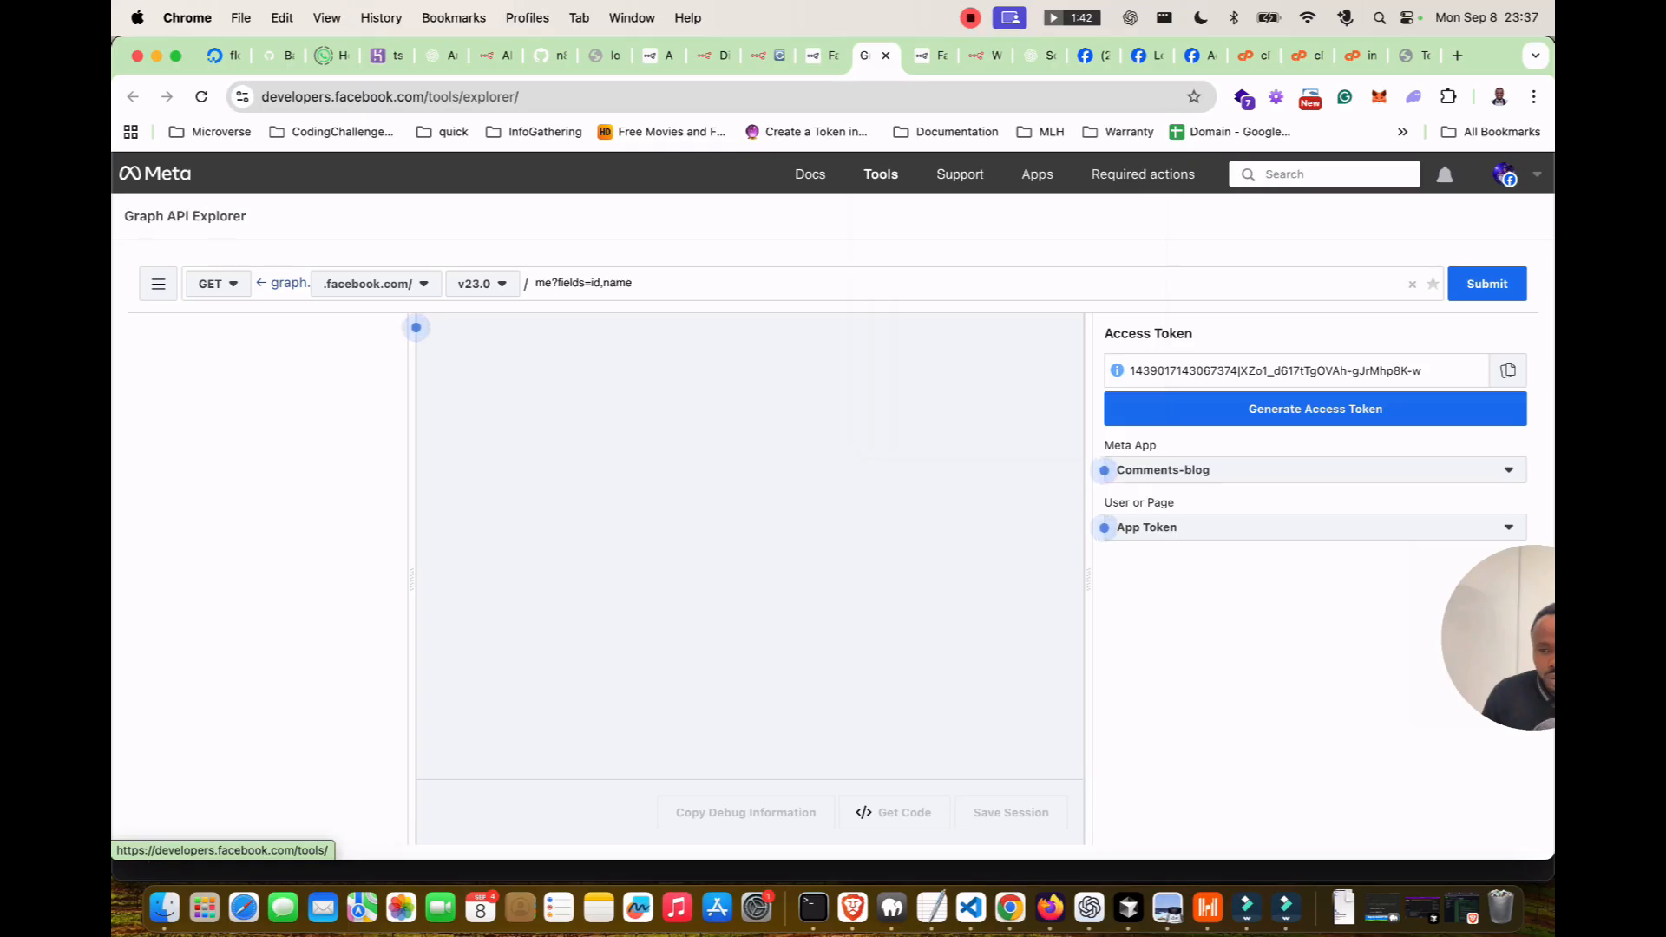
{"action": "left_click", "coordinate": [1314, 470]}
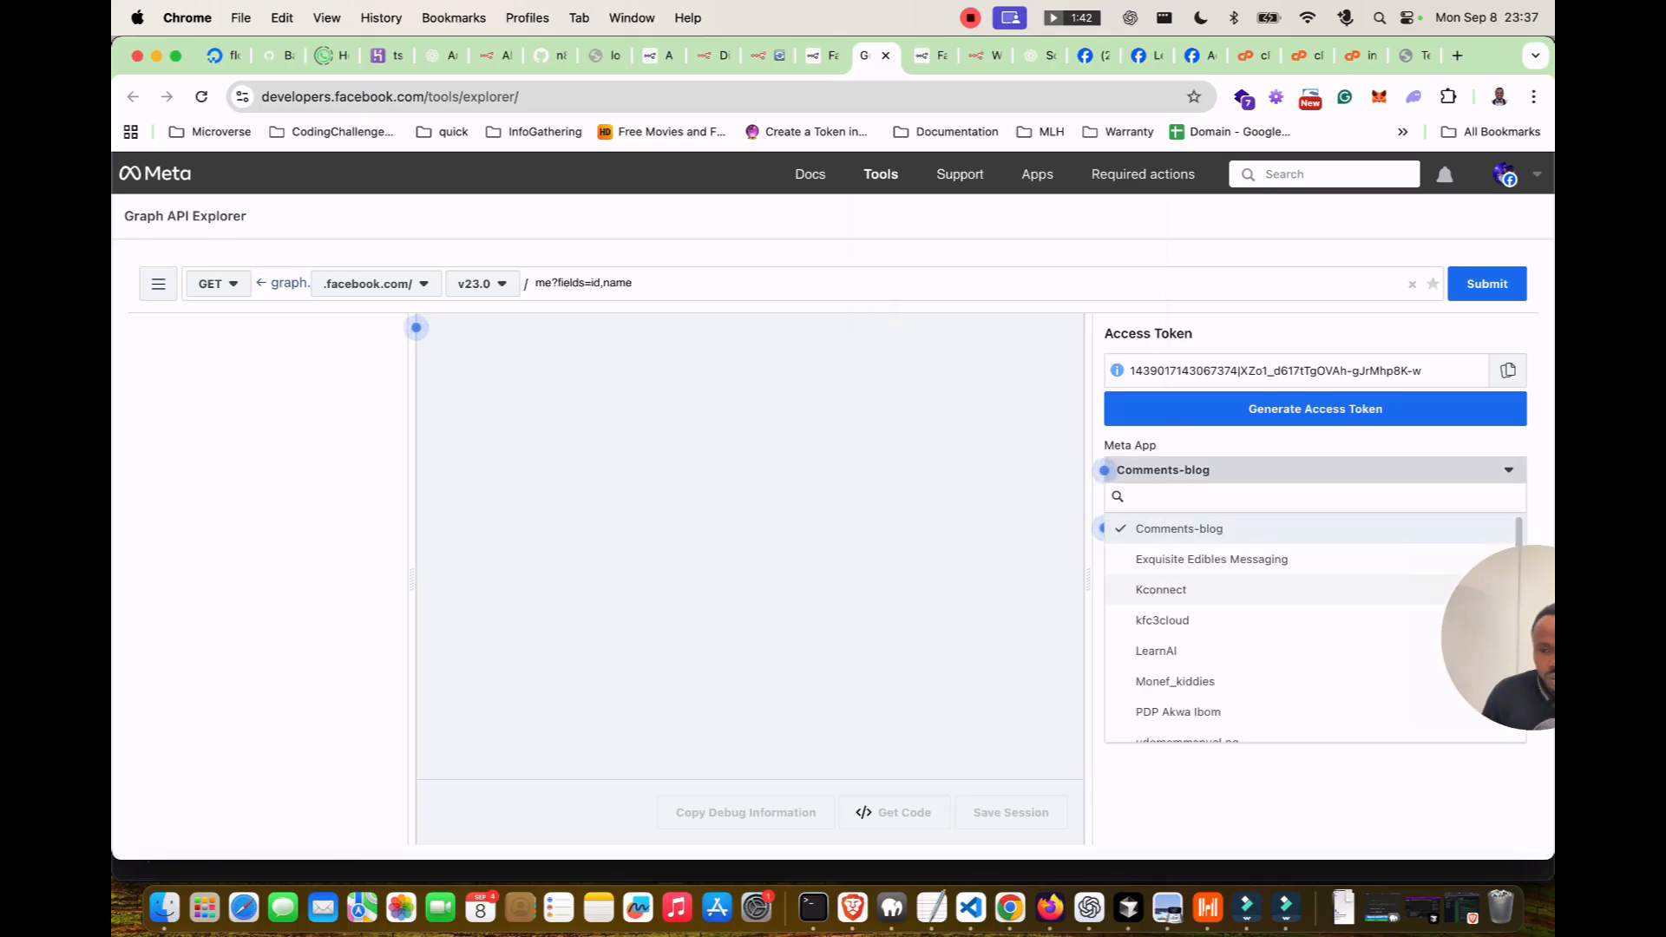
{"action": "scroll", "coordinate": [1163, 636], "scroll_direction": "down", "scroll_amount": 1}
{"action": "left_click", "coordinate": [1162, 631]}
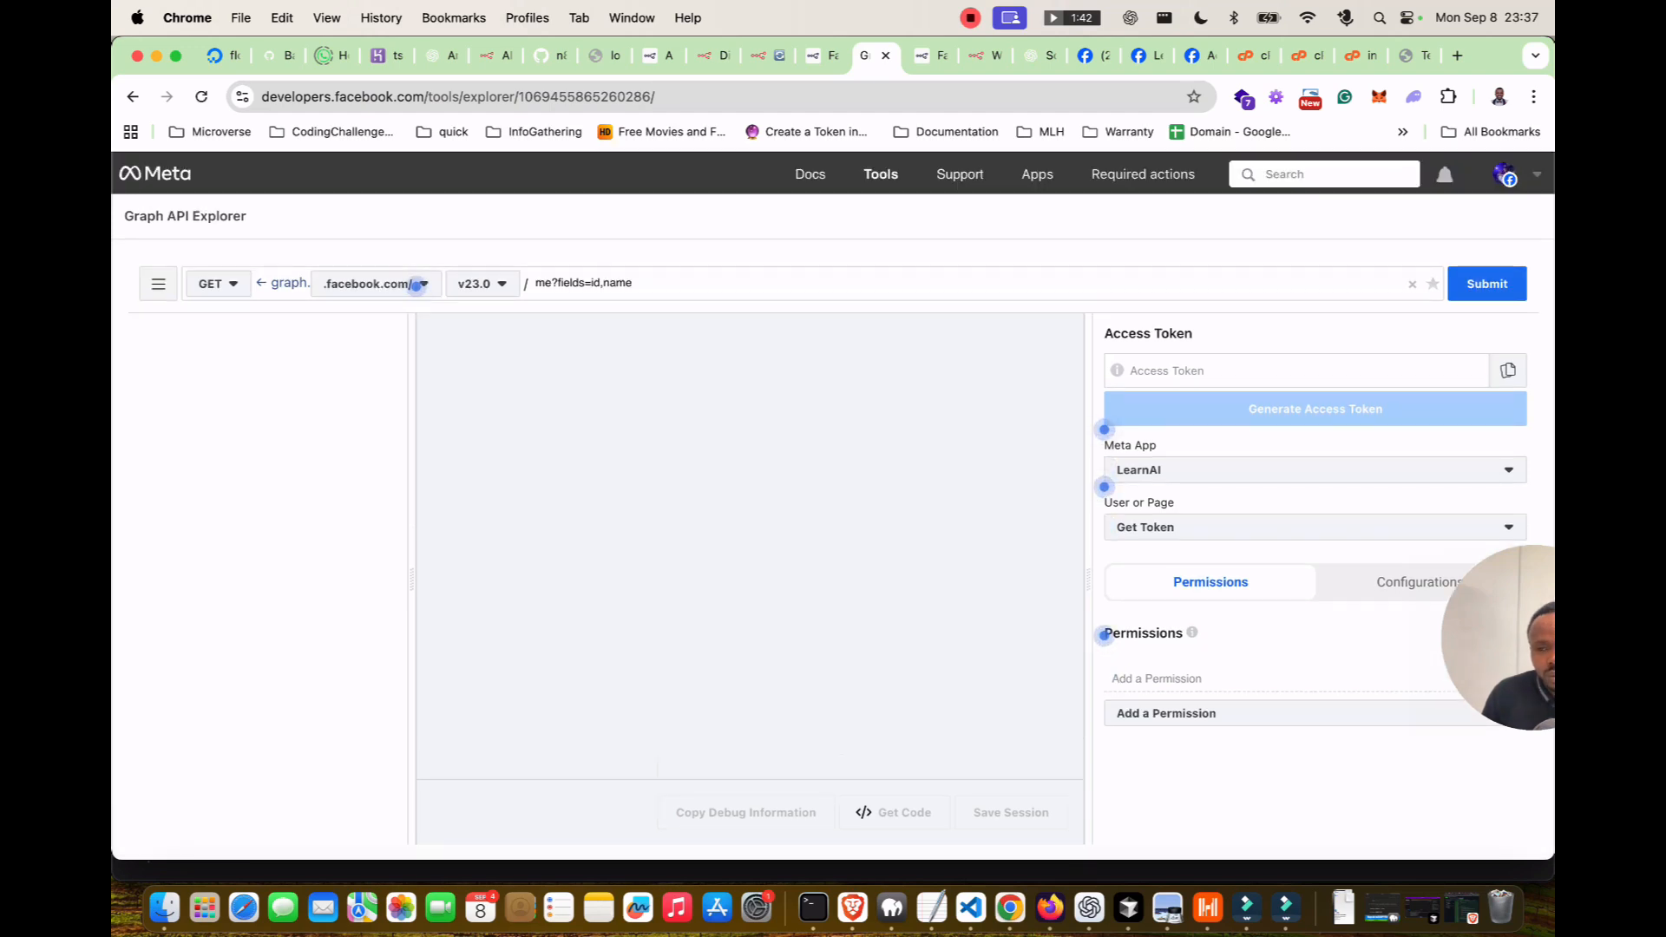
{"action": "left_click", "coordinate": [1145, 527]}
{"action": "left_click", "coordinate": [1137, 631]}
{"action": "left_click", "coordinate": [1508, 370]}
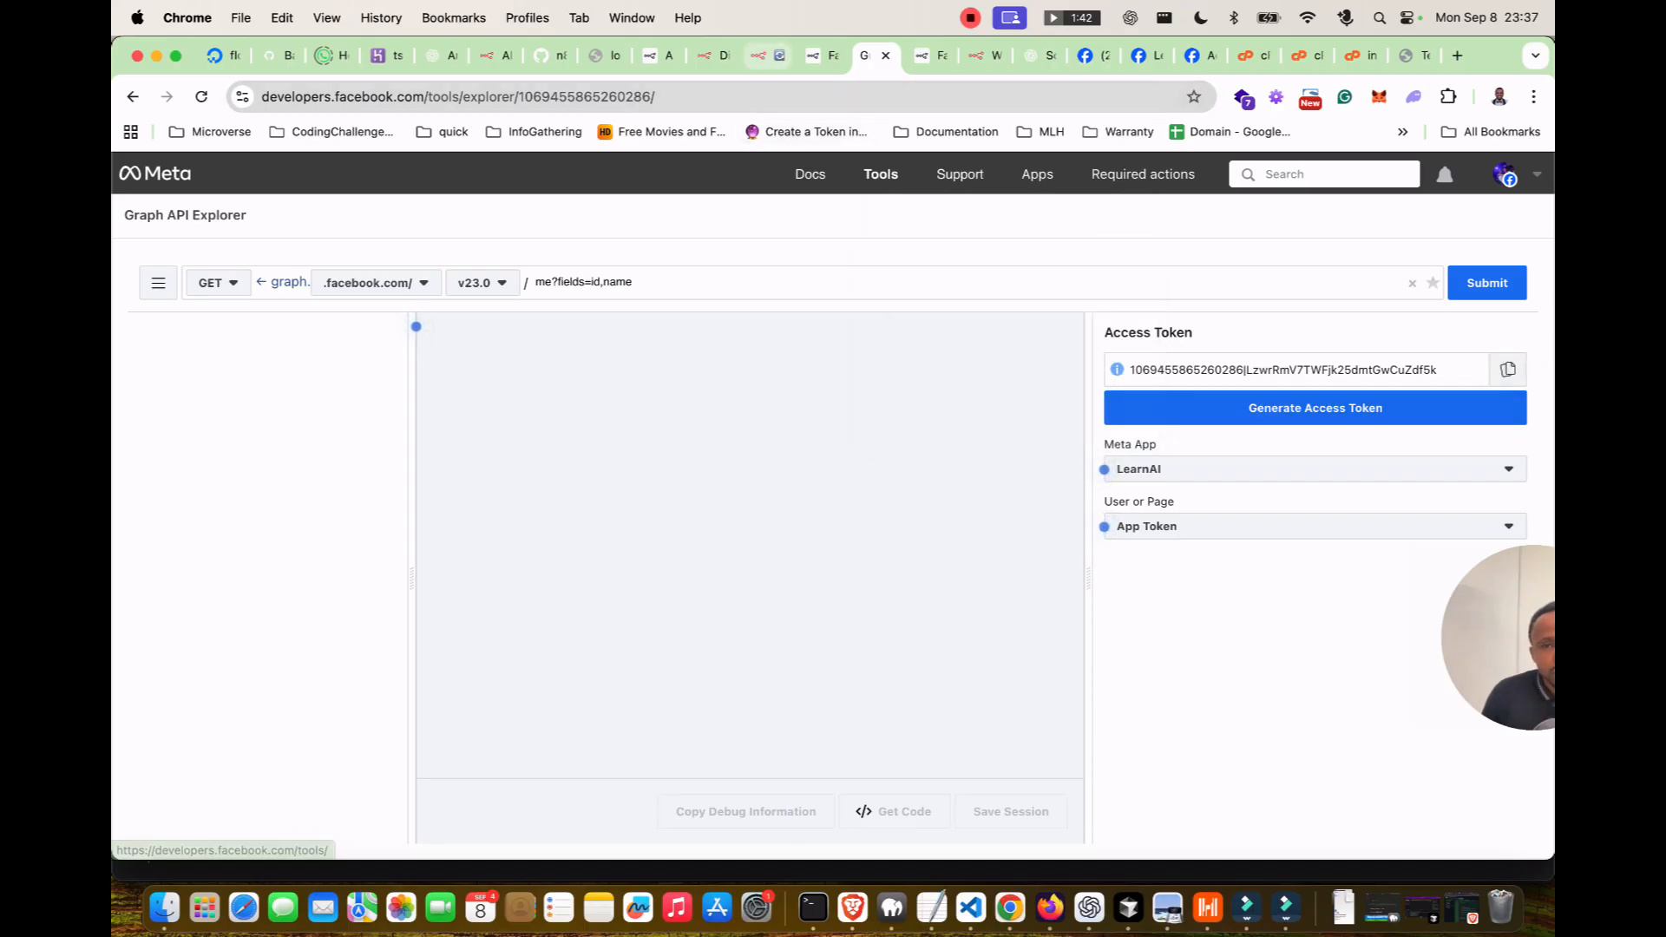
Paste the LearnAI token into the Facebook Graph credential and save it.
{"action": "left_click", "coordinate": [707, 55]}
{"action": "left_click", "coordinate": [760, 55]}
{"action": "double_click", "coordinate": [781, 541]}
{"action": "key", "text": "super+v"}
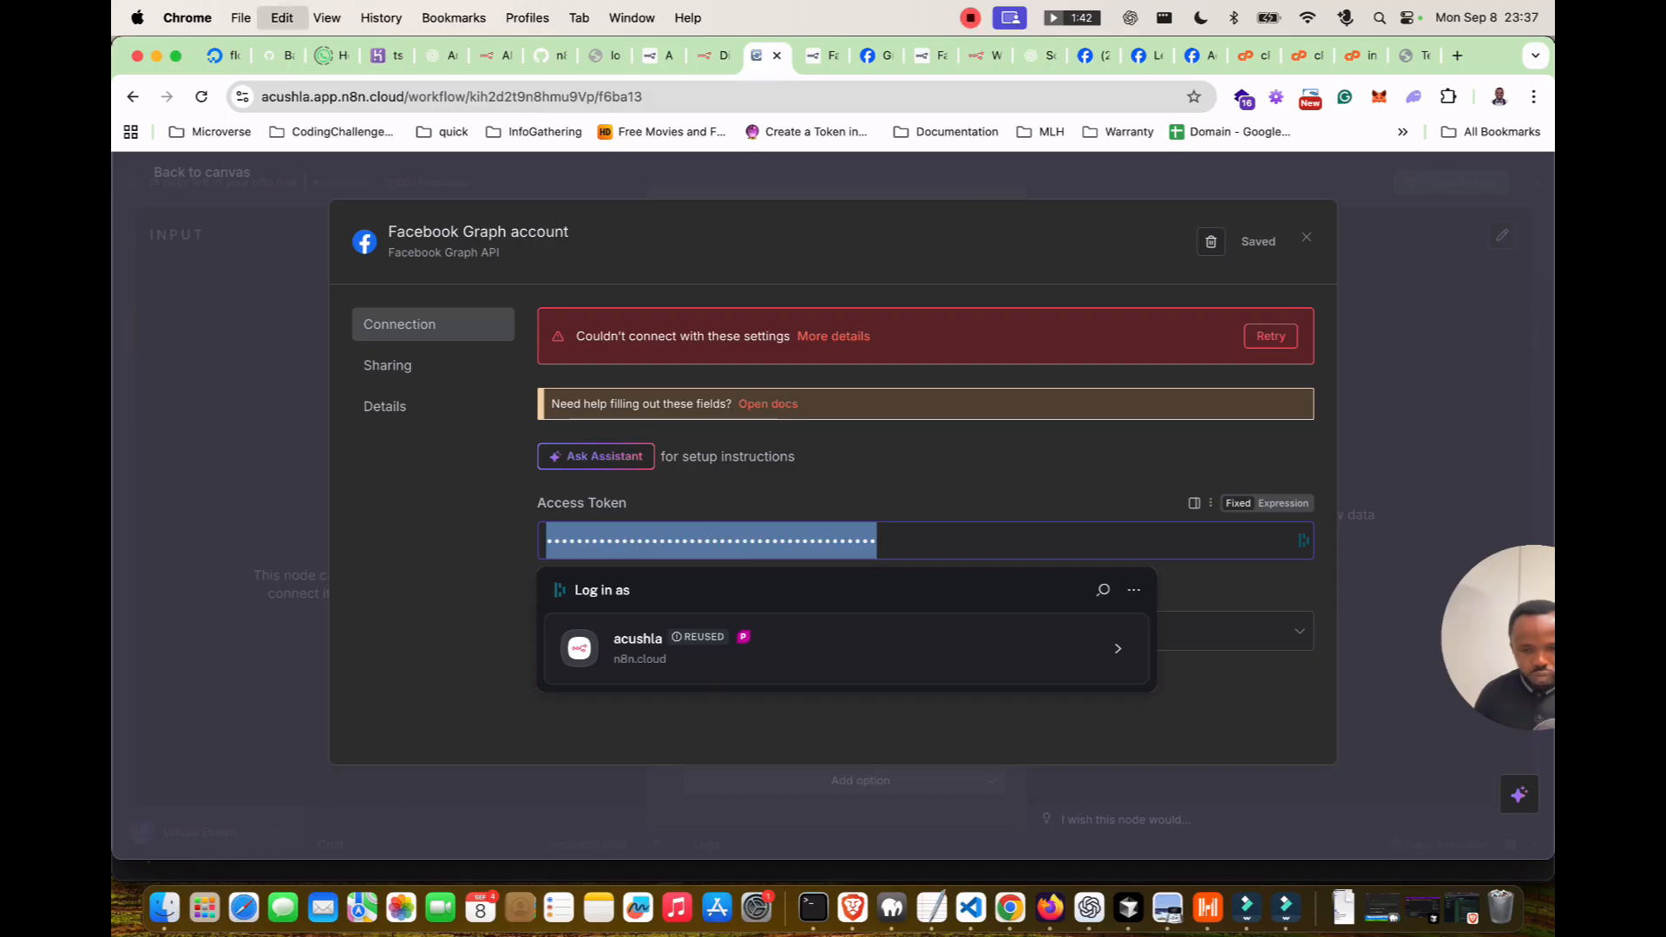
{"action": "left_click", "coordinate": [1257, 241]}
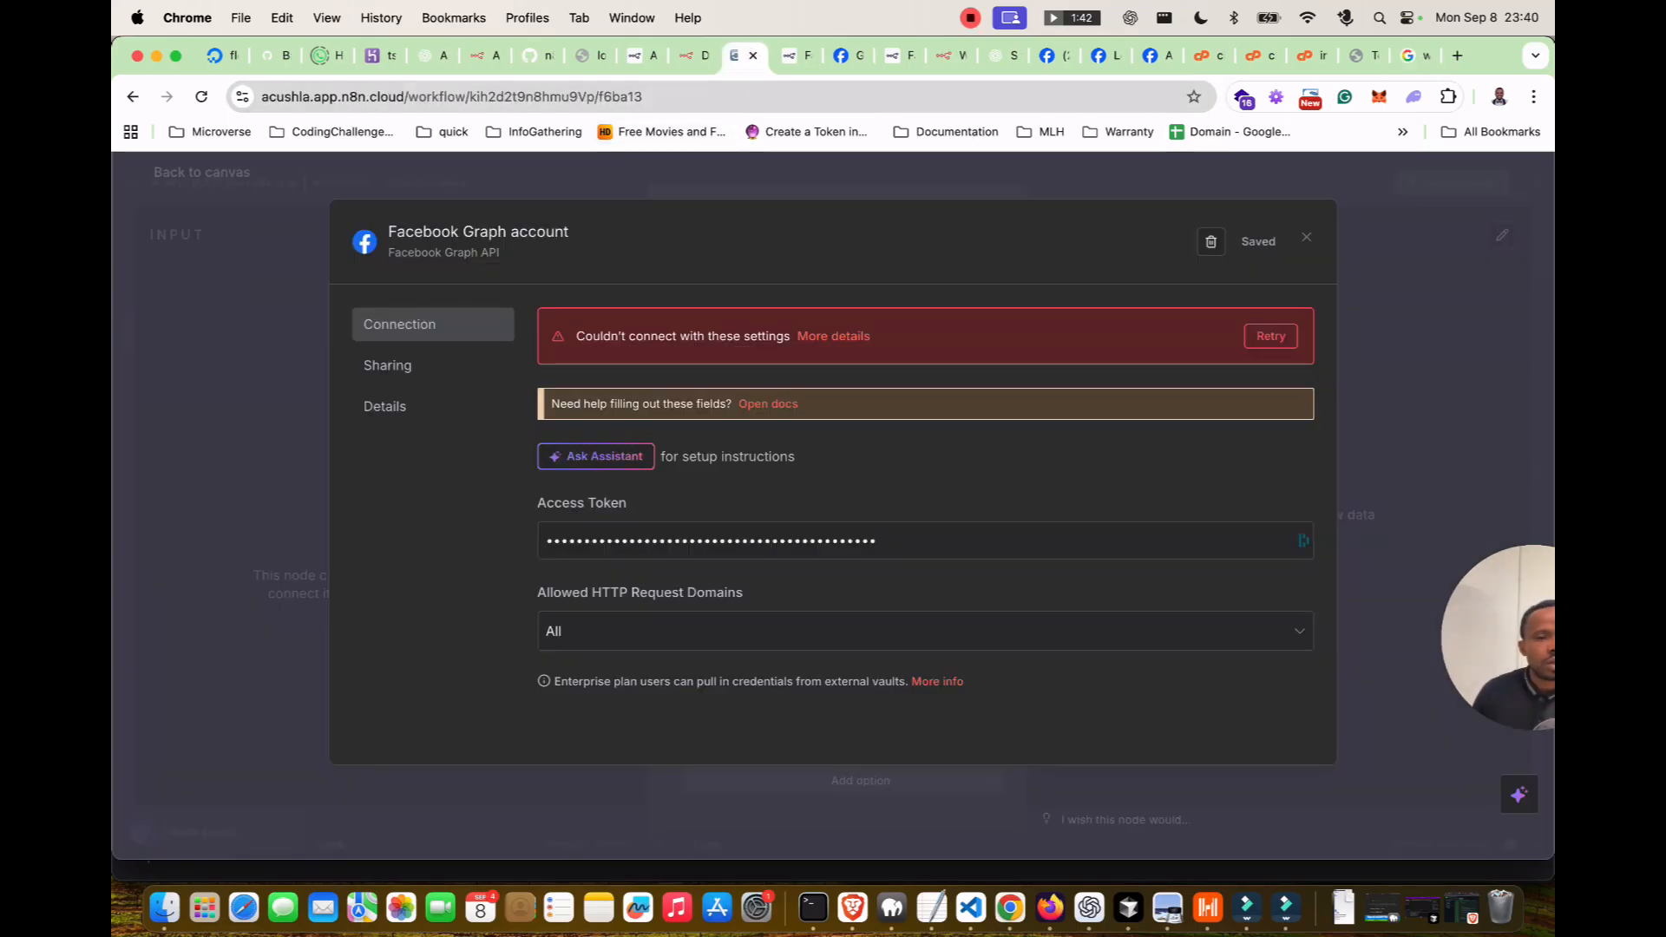
Back on the canvas, search for the X (Formerly Twitter) node and view its actions.
{"action": "key", "text": "Escape"}
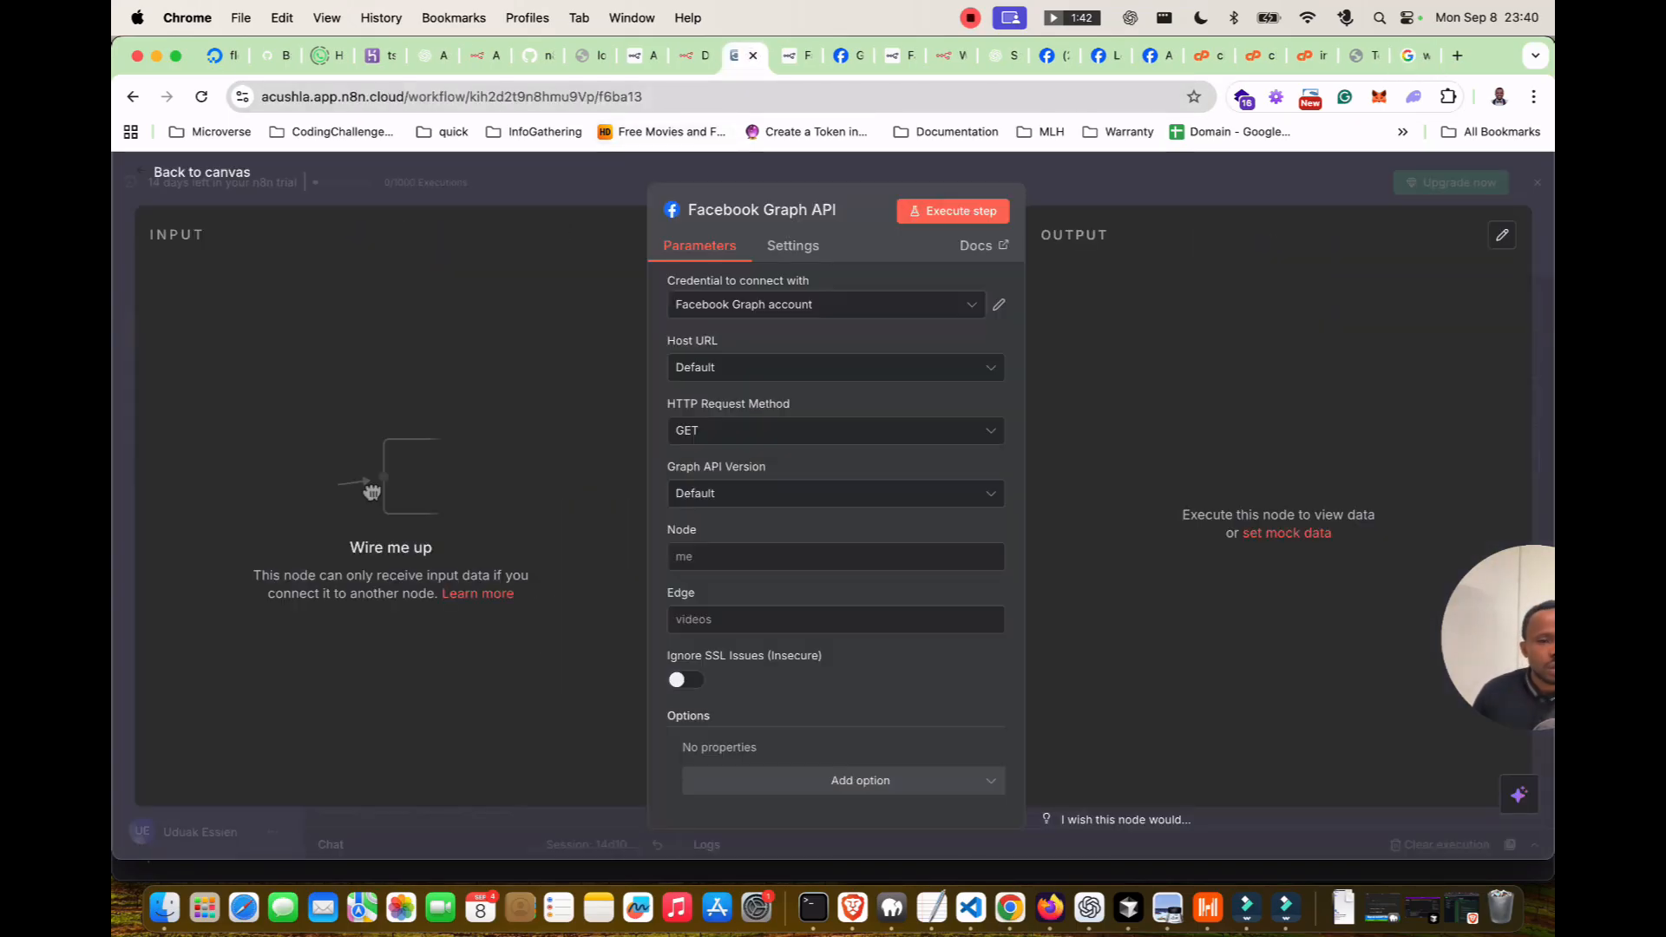
{"action": "key", "text": "Escape"}
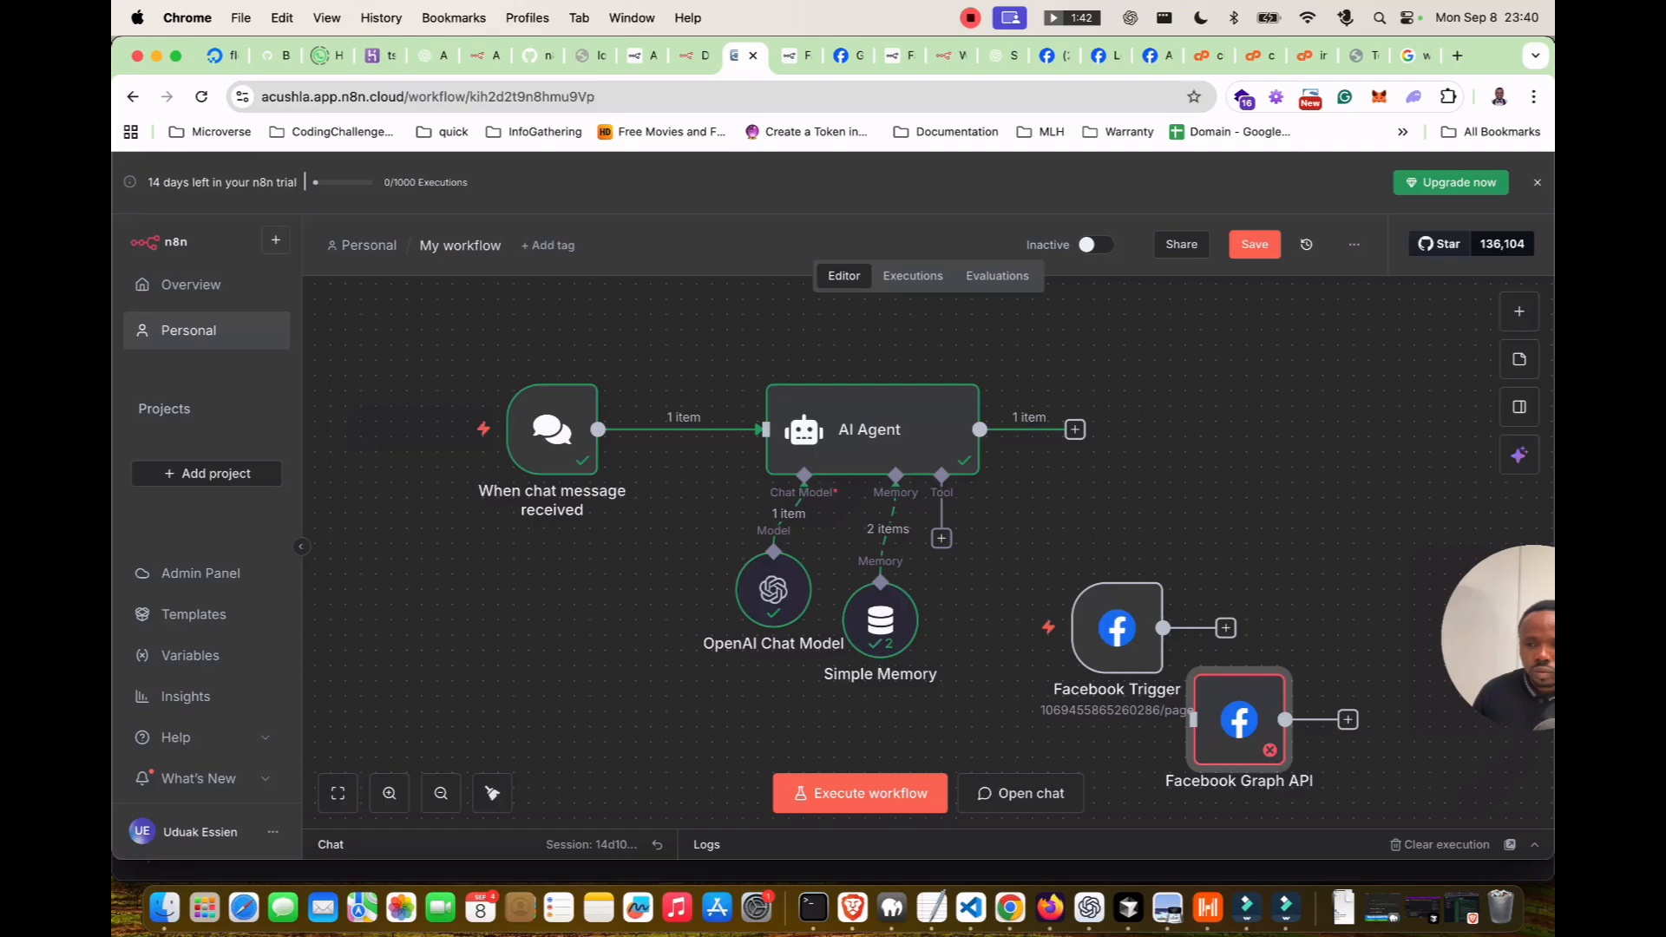
{"action": "key", "text": "Tab"}
{"action": "type", "text": "zap"}
{"action": "key", "text": "BackSpace"}
{"action": "scroll", "coordinate": [1367, 547], "scroll_direction": "down", "scroll_amount": 1}
{"action": "scroll", "coordinate": [1368, 607], "scroll_direction": "down", "scroll_amount": 3}
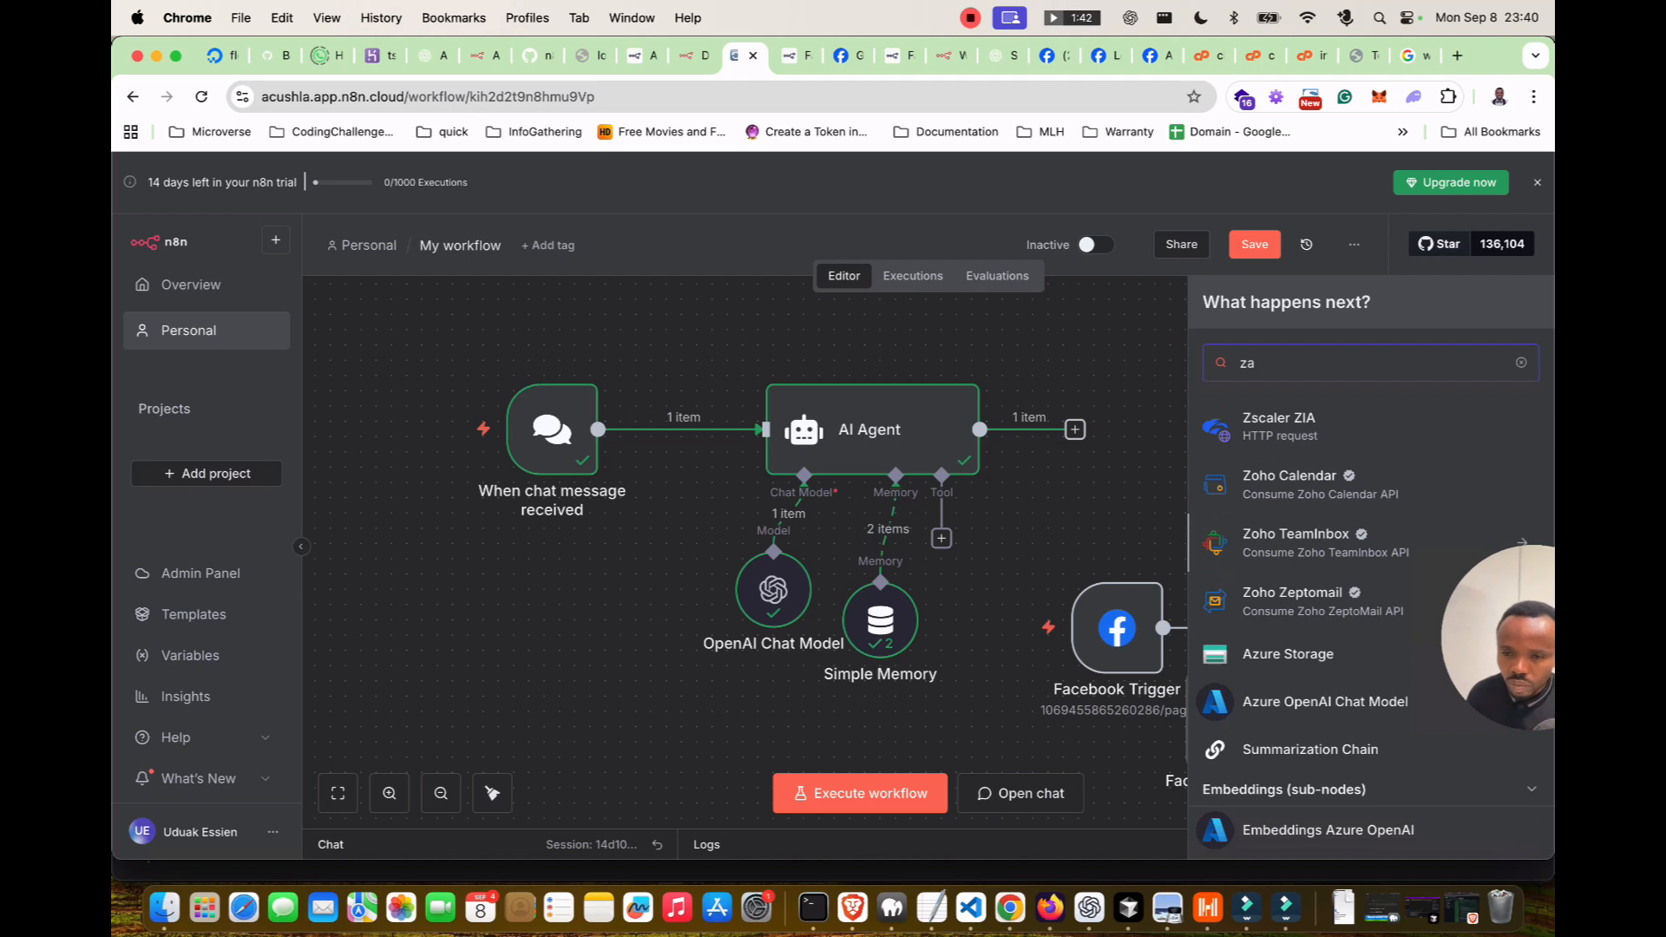
{"action": "scroll", "coordinate": [1336, 551], "scroll_direction": "up", "scroll_amount": 3}
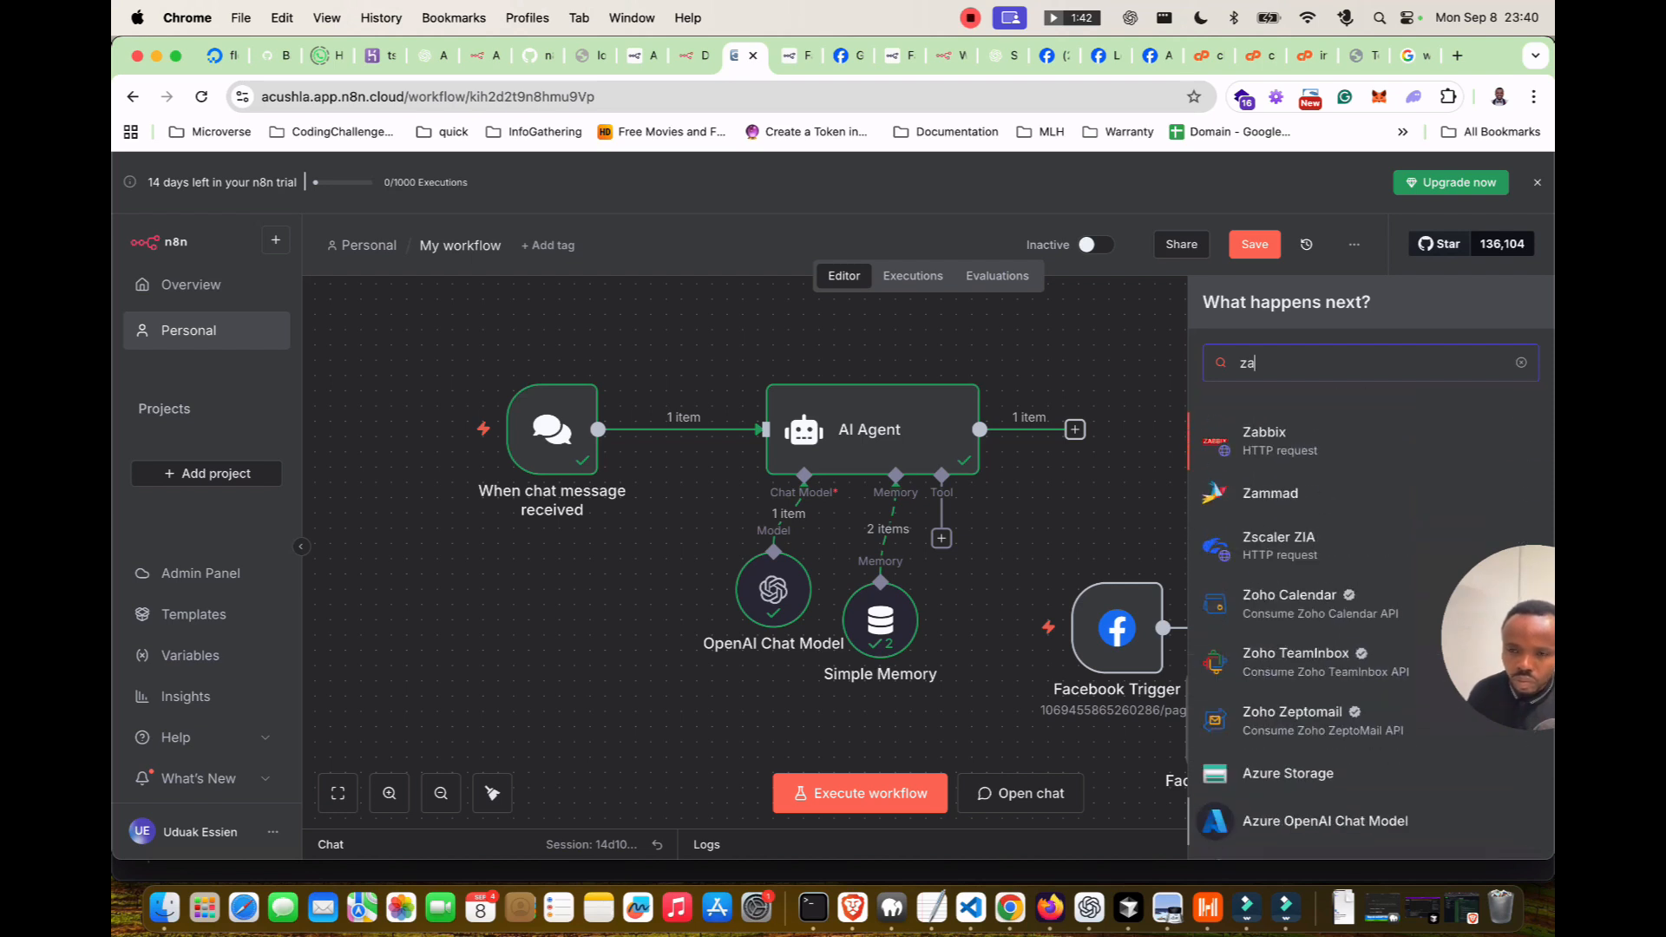
{"action": "double_click", "coordinate": [1247, 362]}
{"action": "type", "text": "x"}
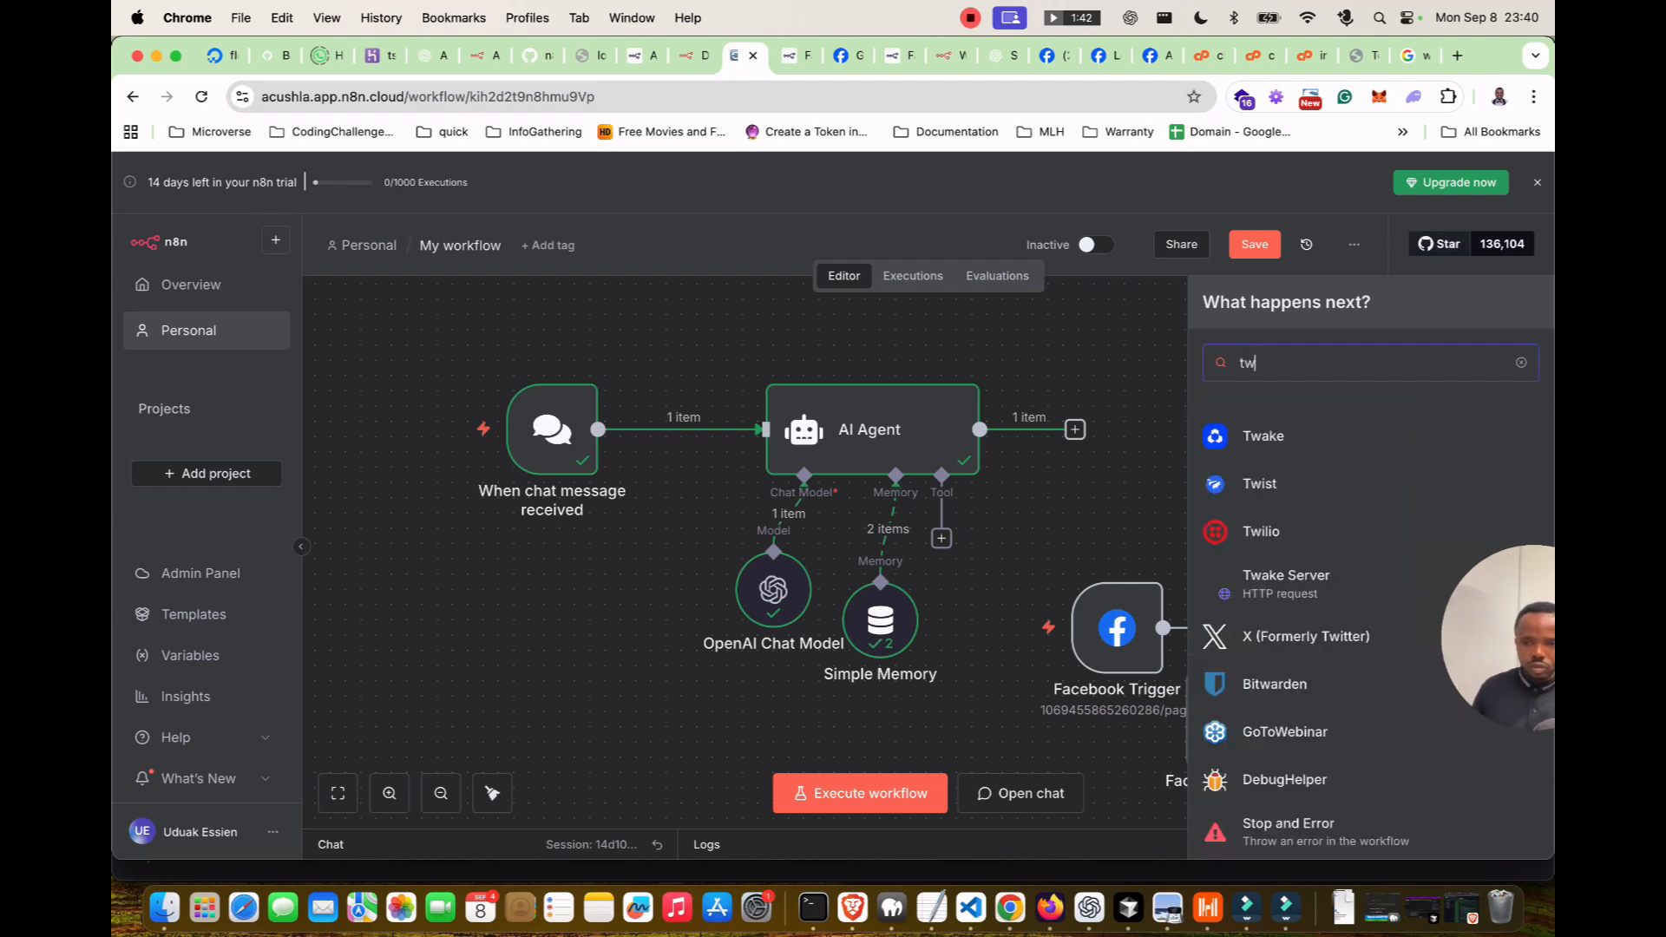
{"action": "key", "text": "Down"}
{"action": "key", "text": "Down"}
{"action": "key", "text": "Return"}
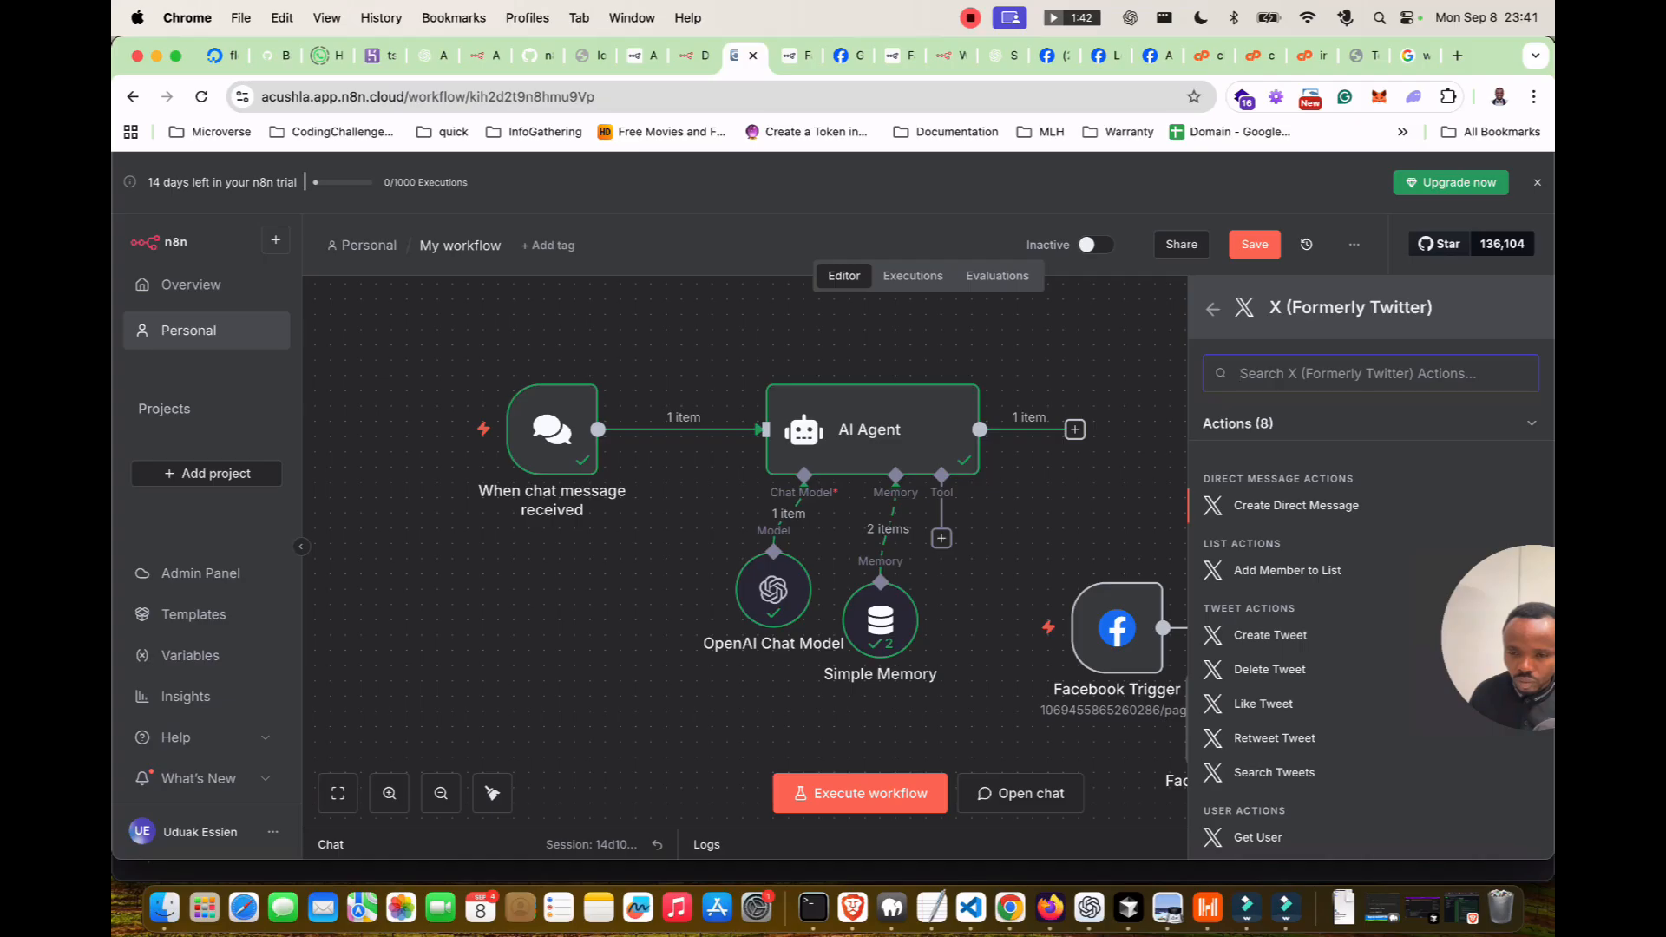
Add a Create Tweet node and start a new X account credential.
{"action": "left_click", "coordinate": [1270, 635]}
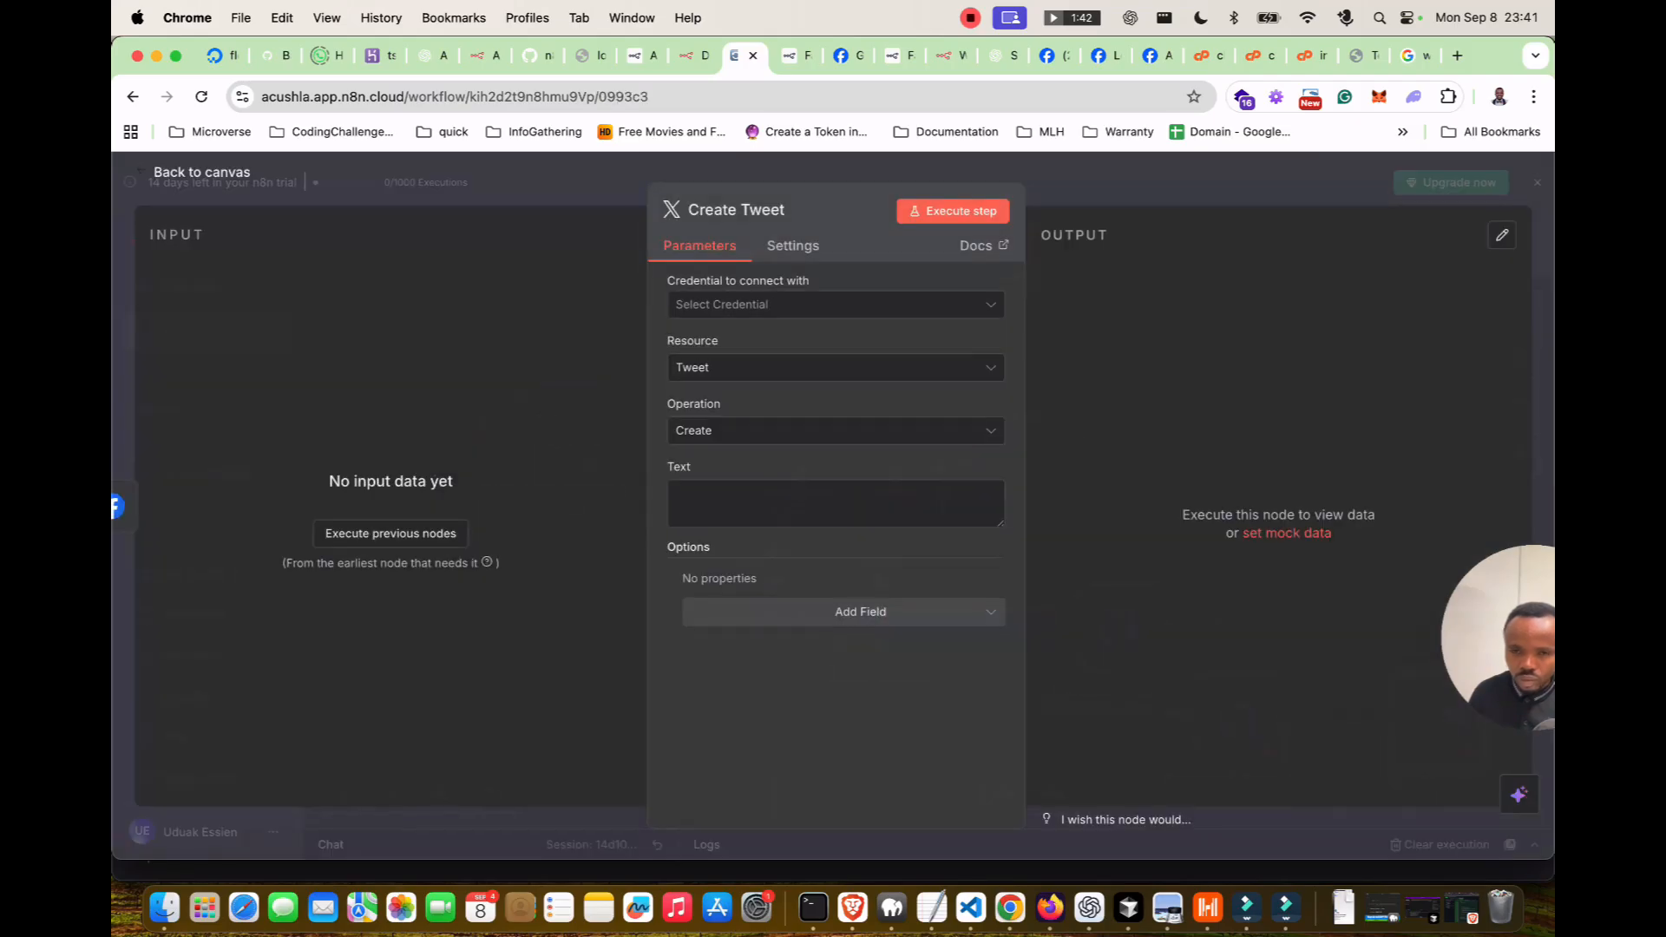
{"action": "left_click", "coordinate": [835, 304]}
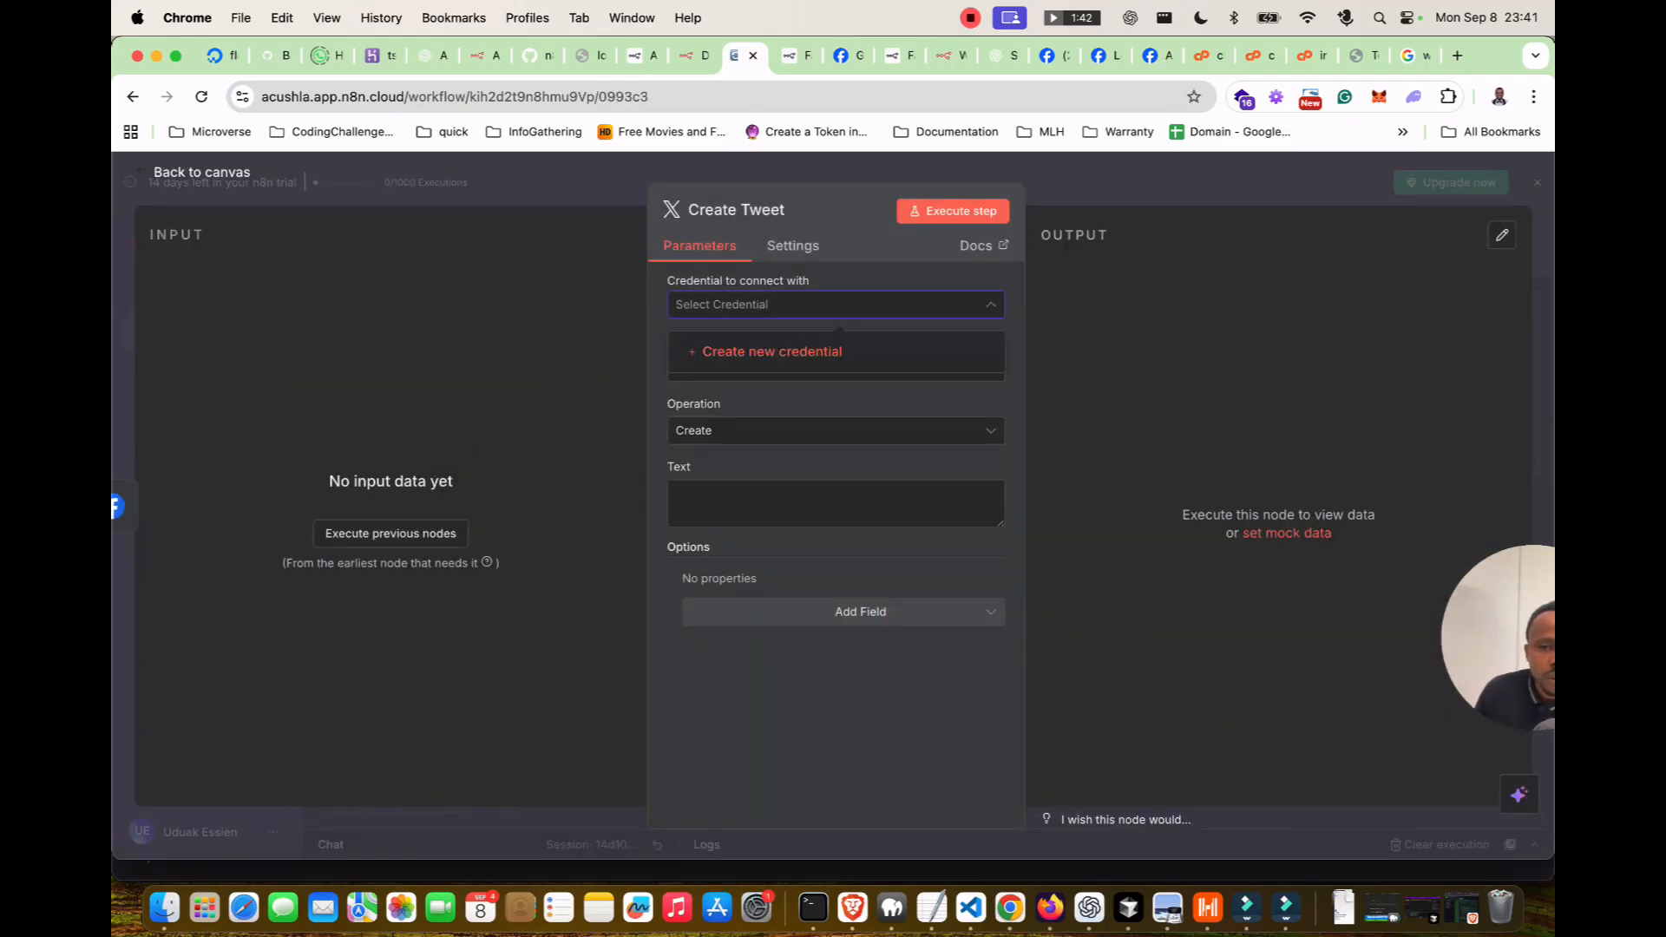
{"action": "left_click", "coordinate": [771, 352]}
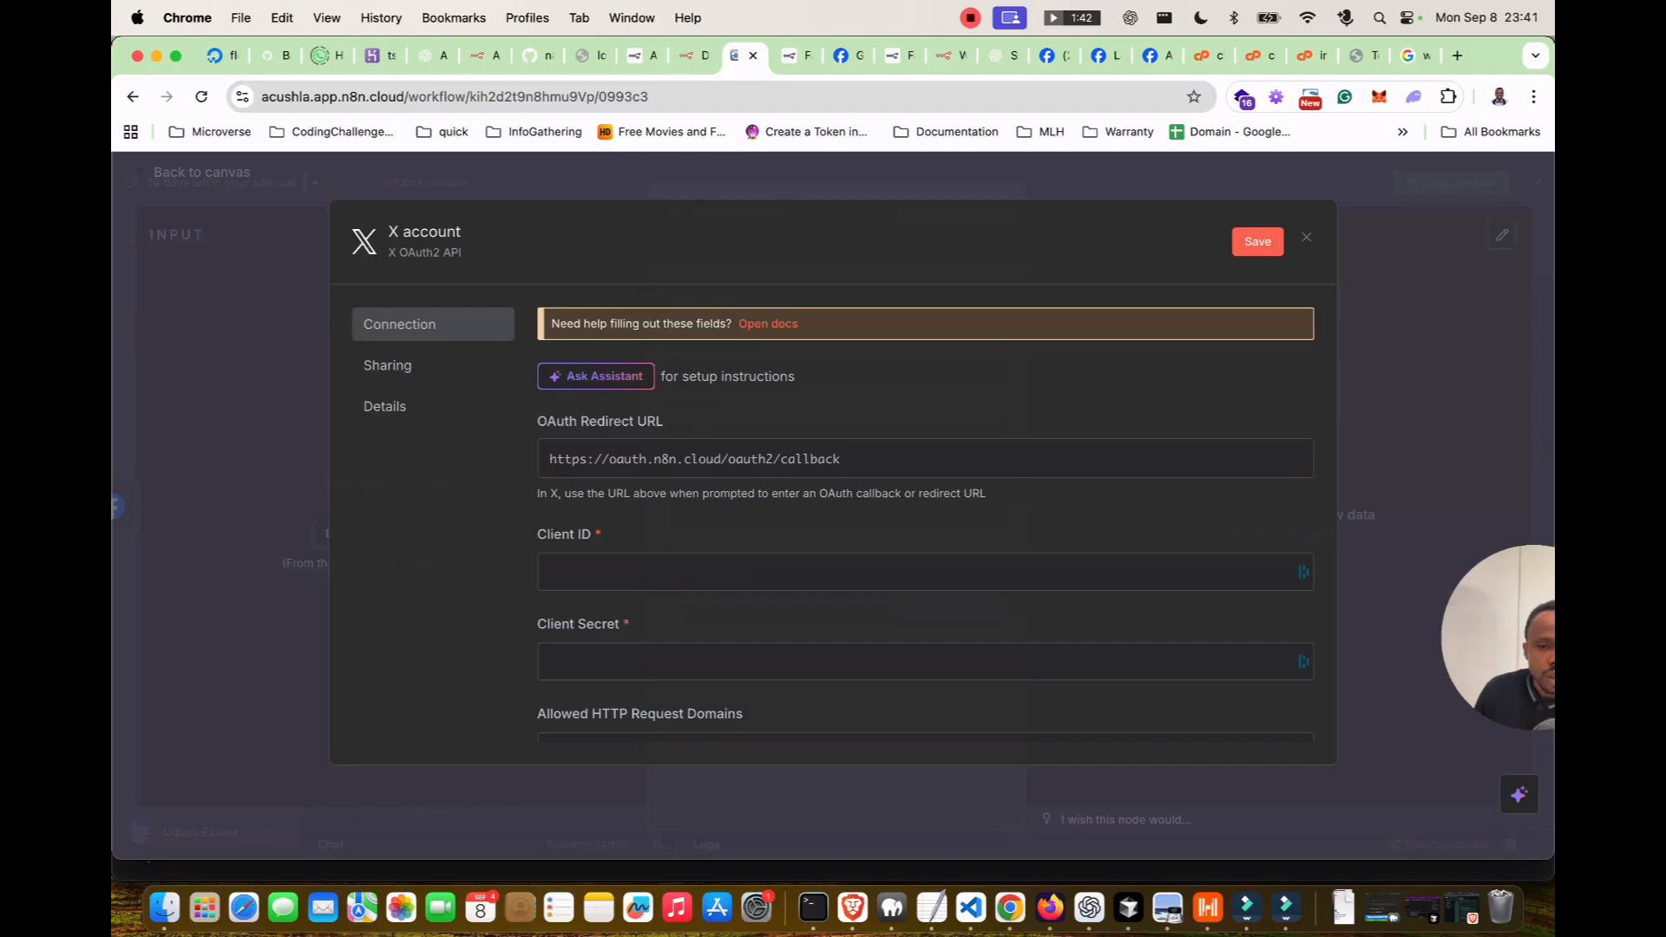
{"action": "scroll", "coordinate": [1305, 581], "scroll_direction": "down", "scroll_amount": 3}
{"action": "scroll", "coordinate": [1305, 581], "scroll_direction": "up", "scroll_amount": 3}
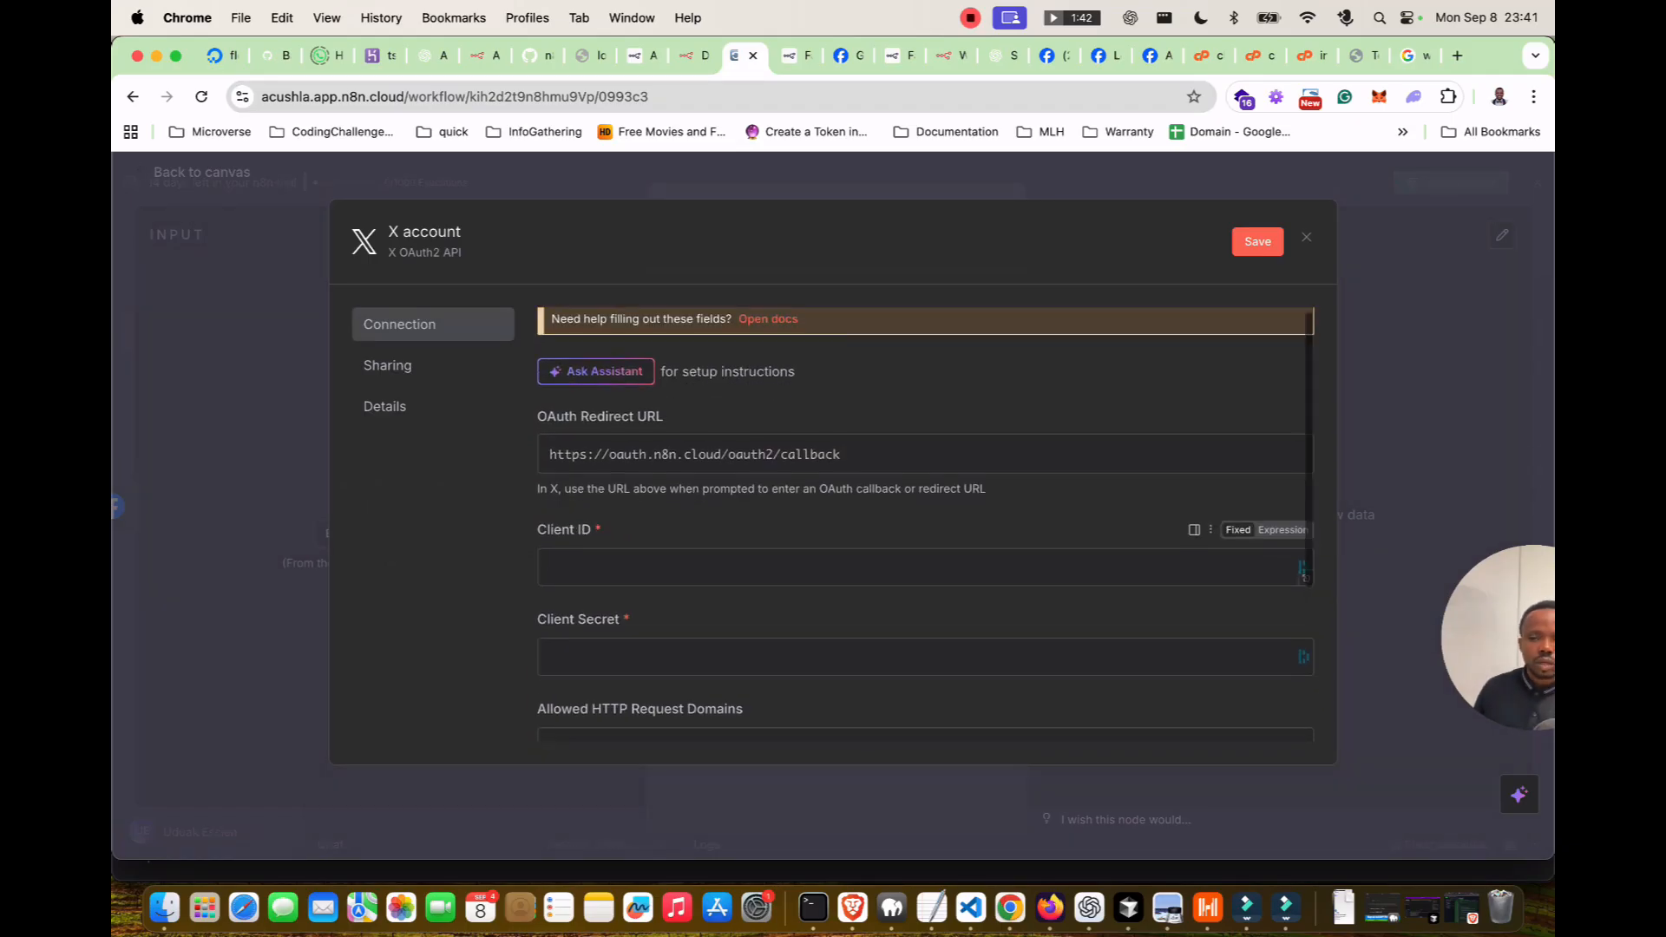
{"action": "scroll", "coordinate": [1304, 583], "scroll_direction": "down", "scroll_amount": 2}
{"action": "scroll", "coordinate": [1305, 583], "scroll_direction": "up", "scroll_amount": 2}
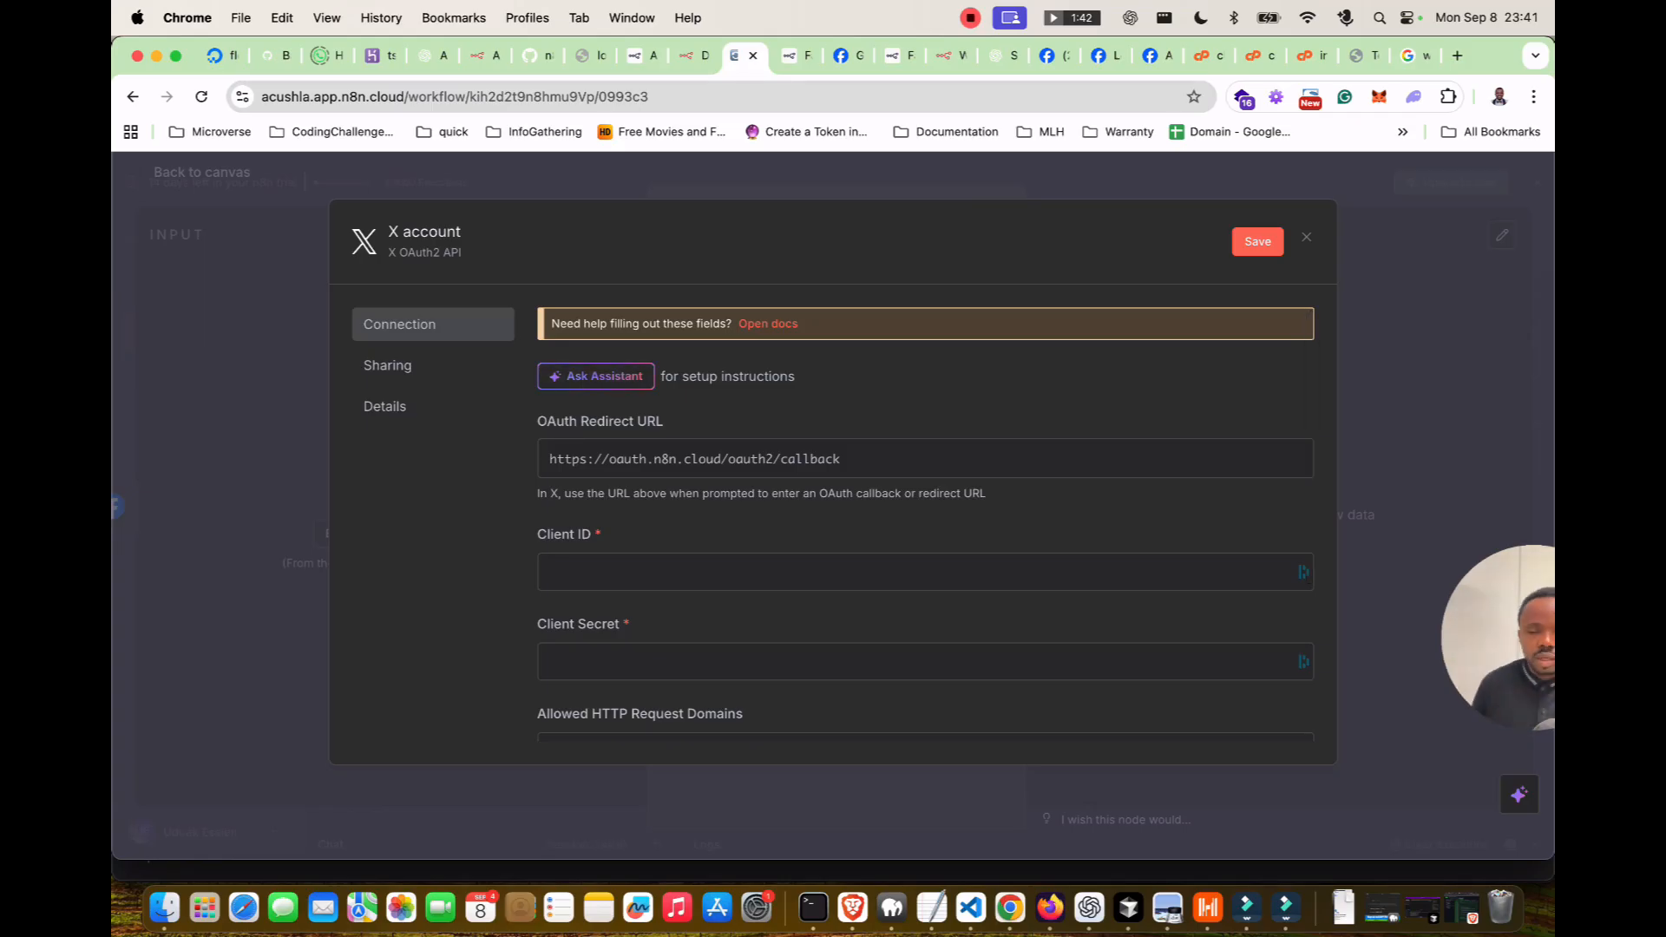
Close the X credential without connecting and rearrange the AI Agent and OpenAI Chat Model nodes.
{"action": "key", "text": "Escape"}
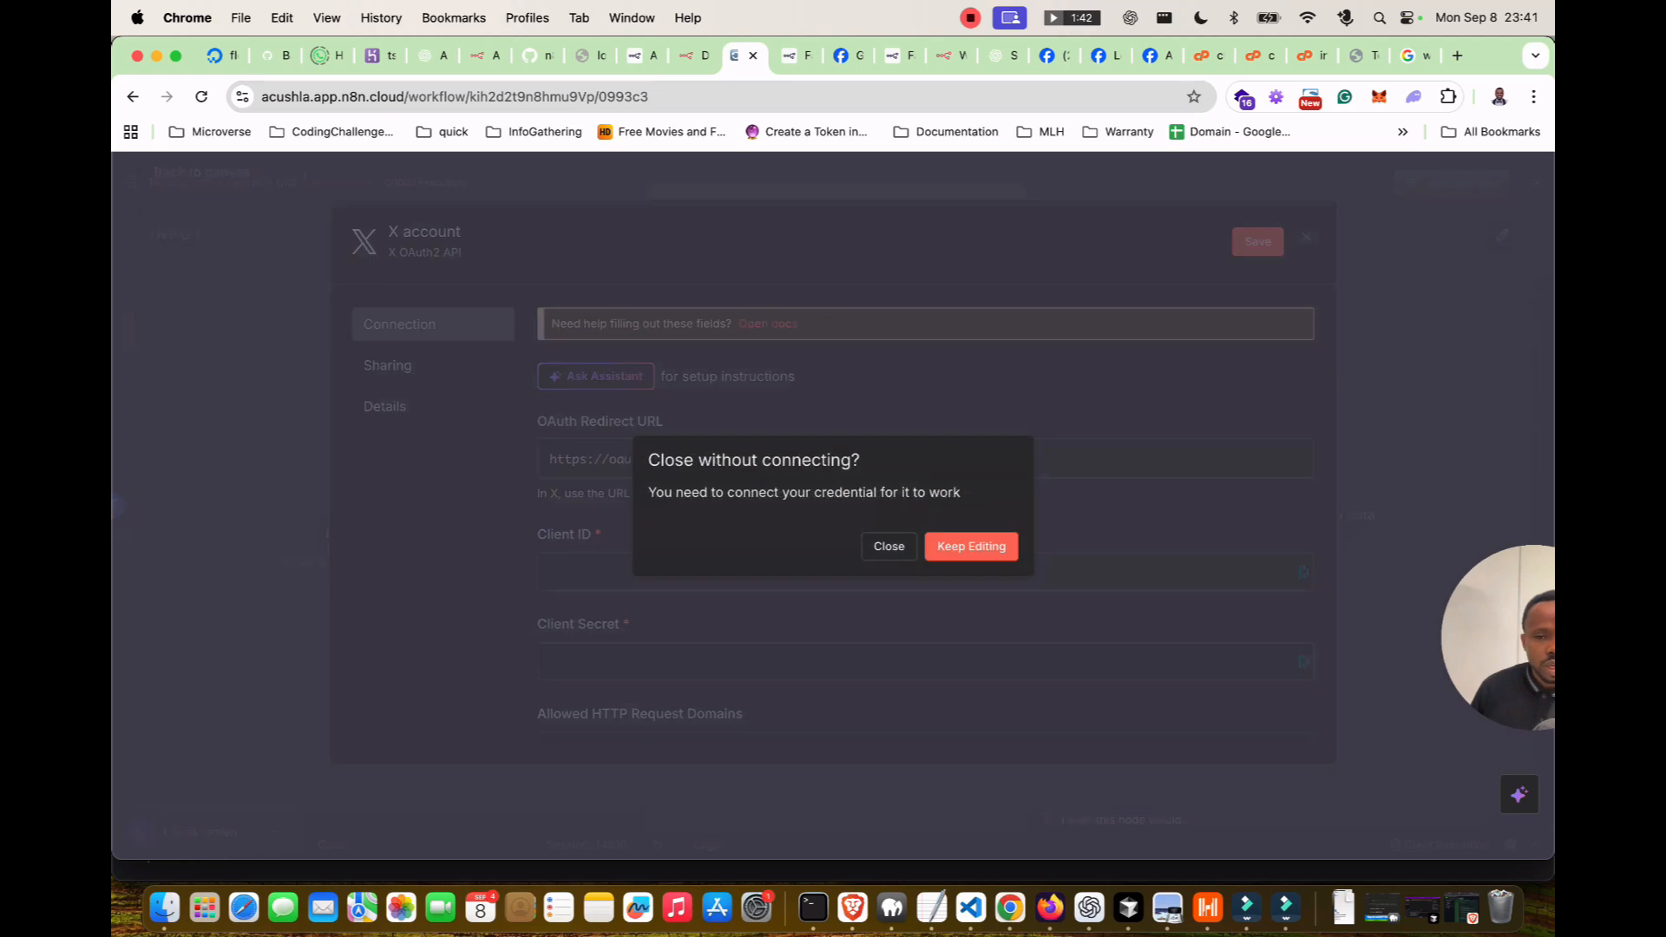
{"action": "left_click", "coordinate": [886, 546]}
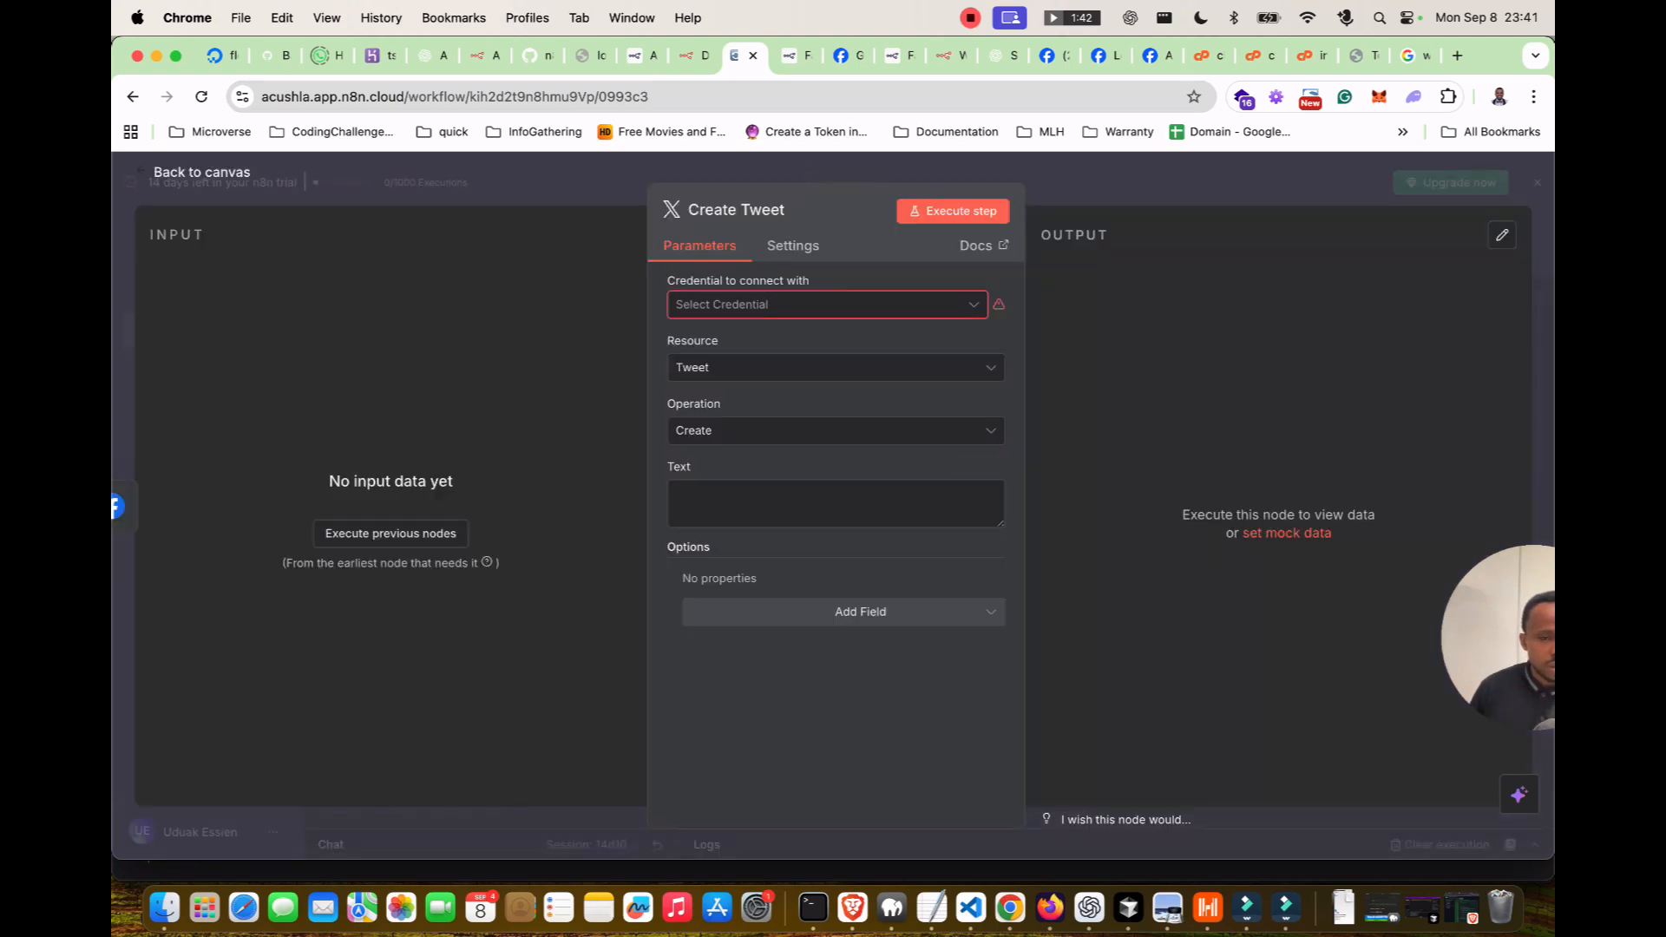
{"action": "key", "text": "Escape"}
{"action": "left_click_drag", "start_coordinate": [911, 432], "coordinate": [865, 416]}
{"action": "left_click_drag", "start_coordinate": [773, 590], "coordinate": [743, 605]}
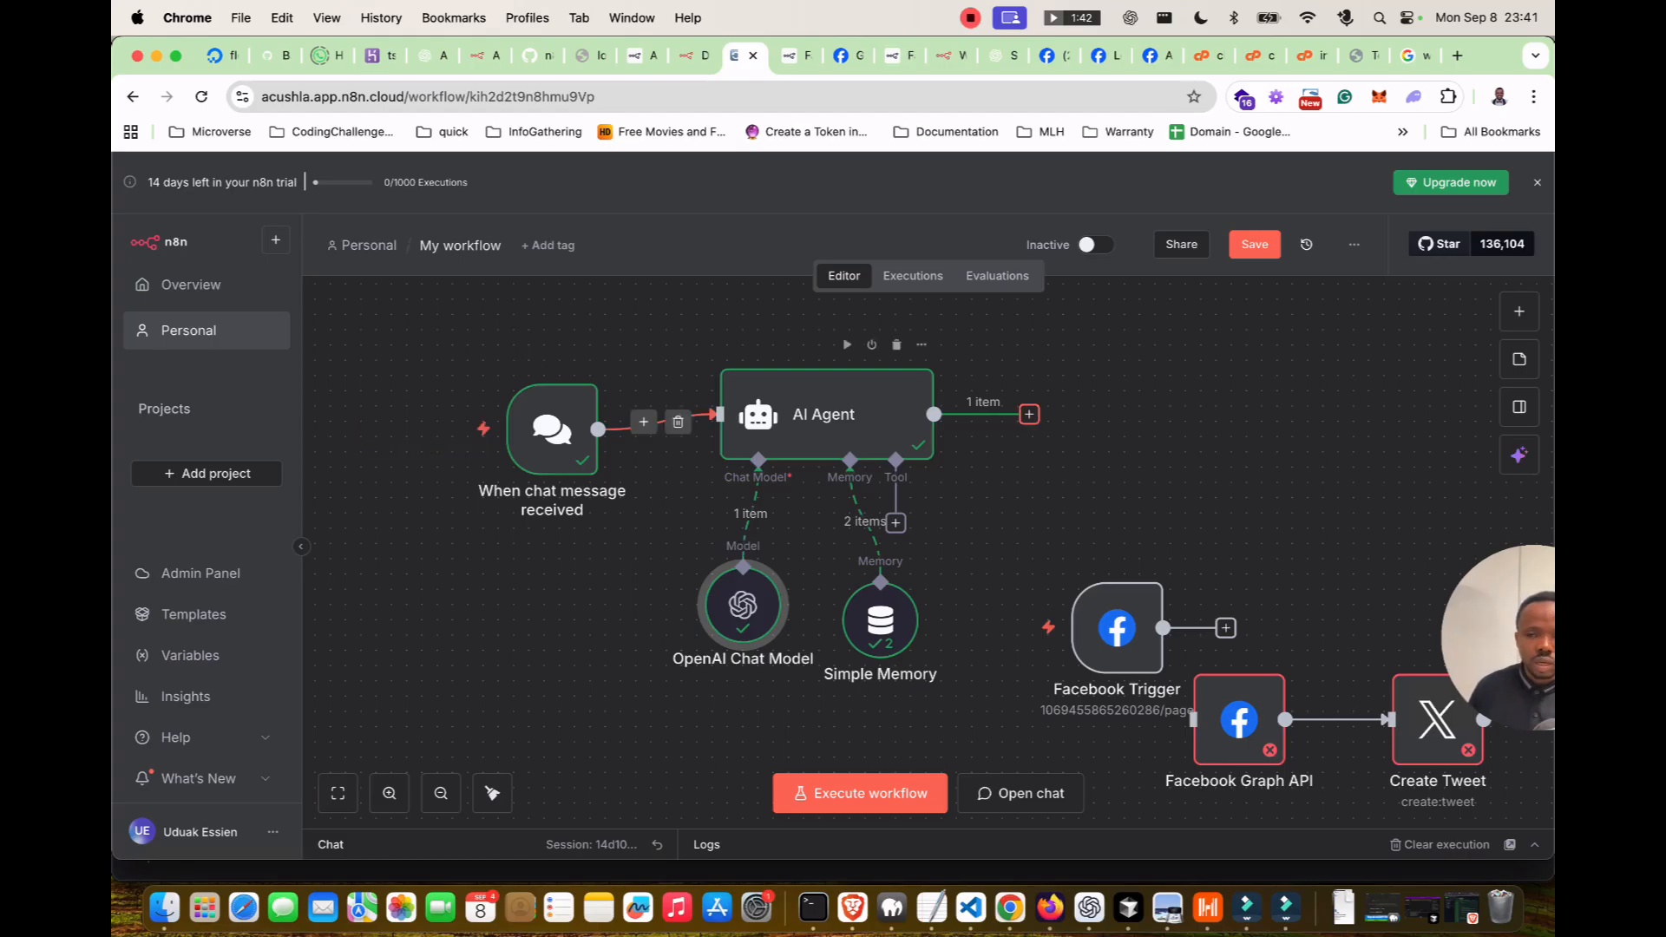
Add an If node and place it right after the AI Agent output.
{"action": "left_click", "coordinate": [1518, 310]}
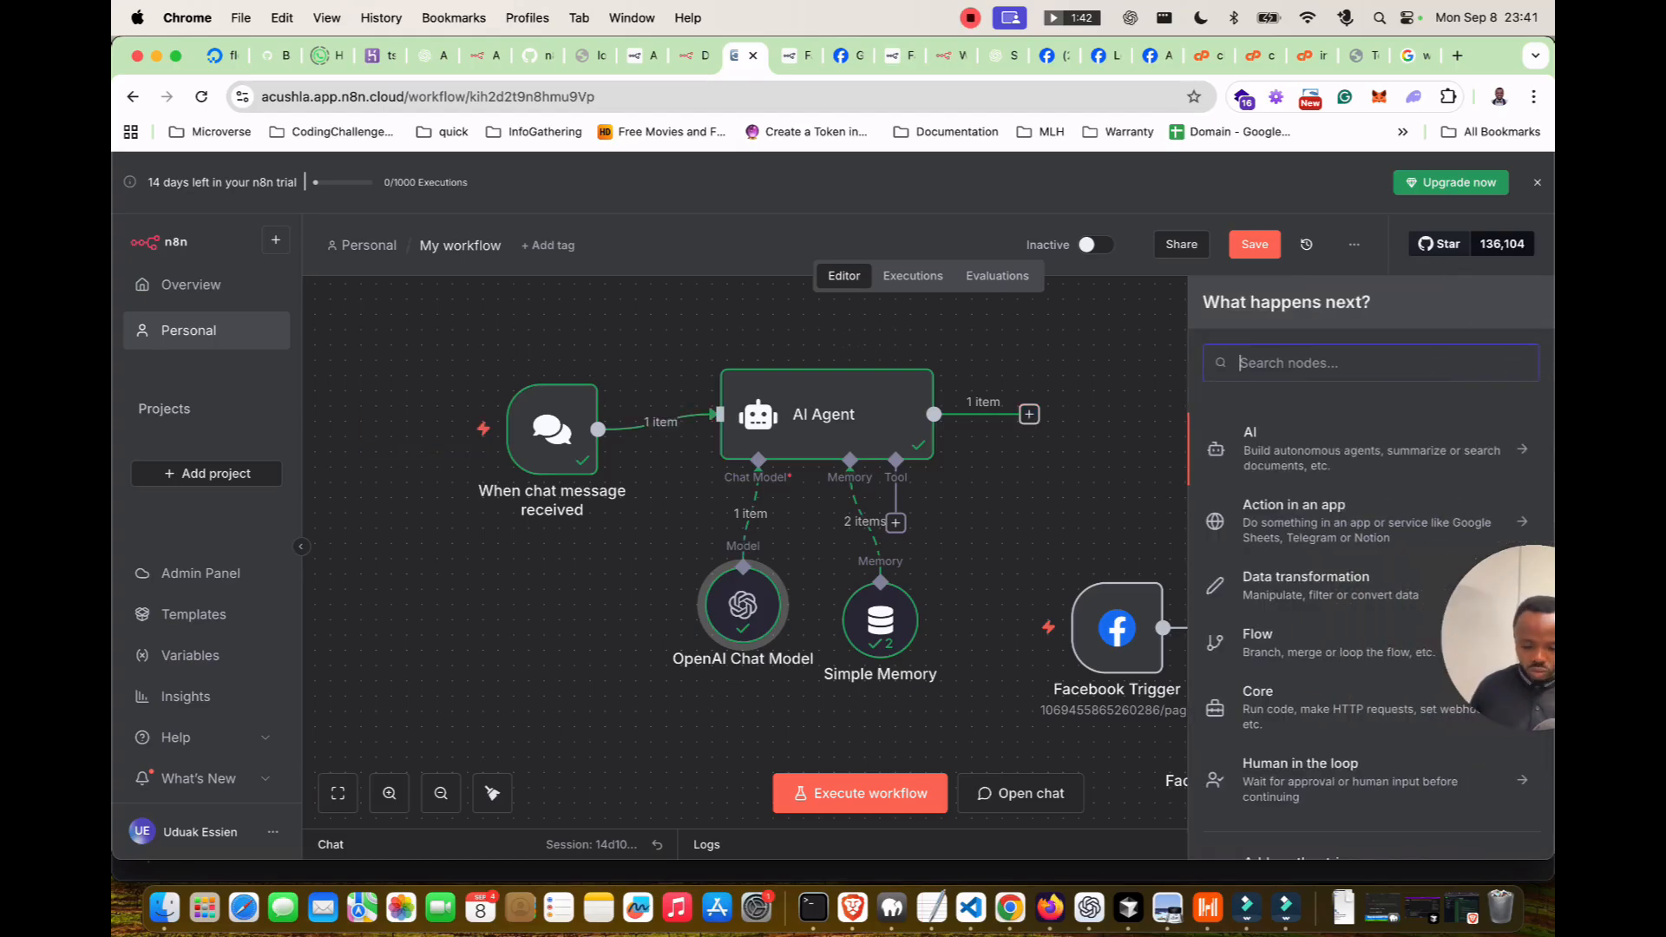
{"action": "type", "text": "if"}
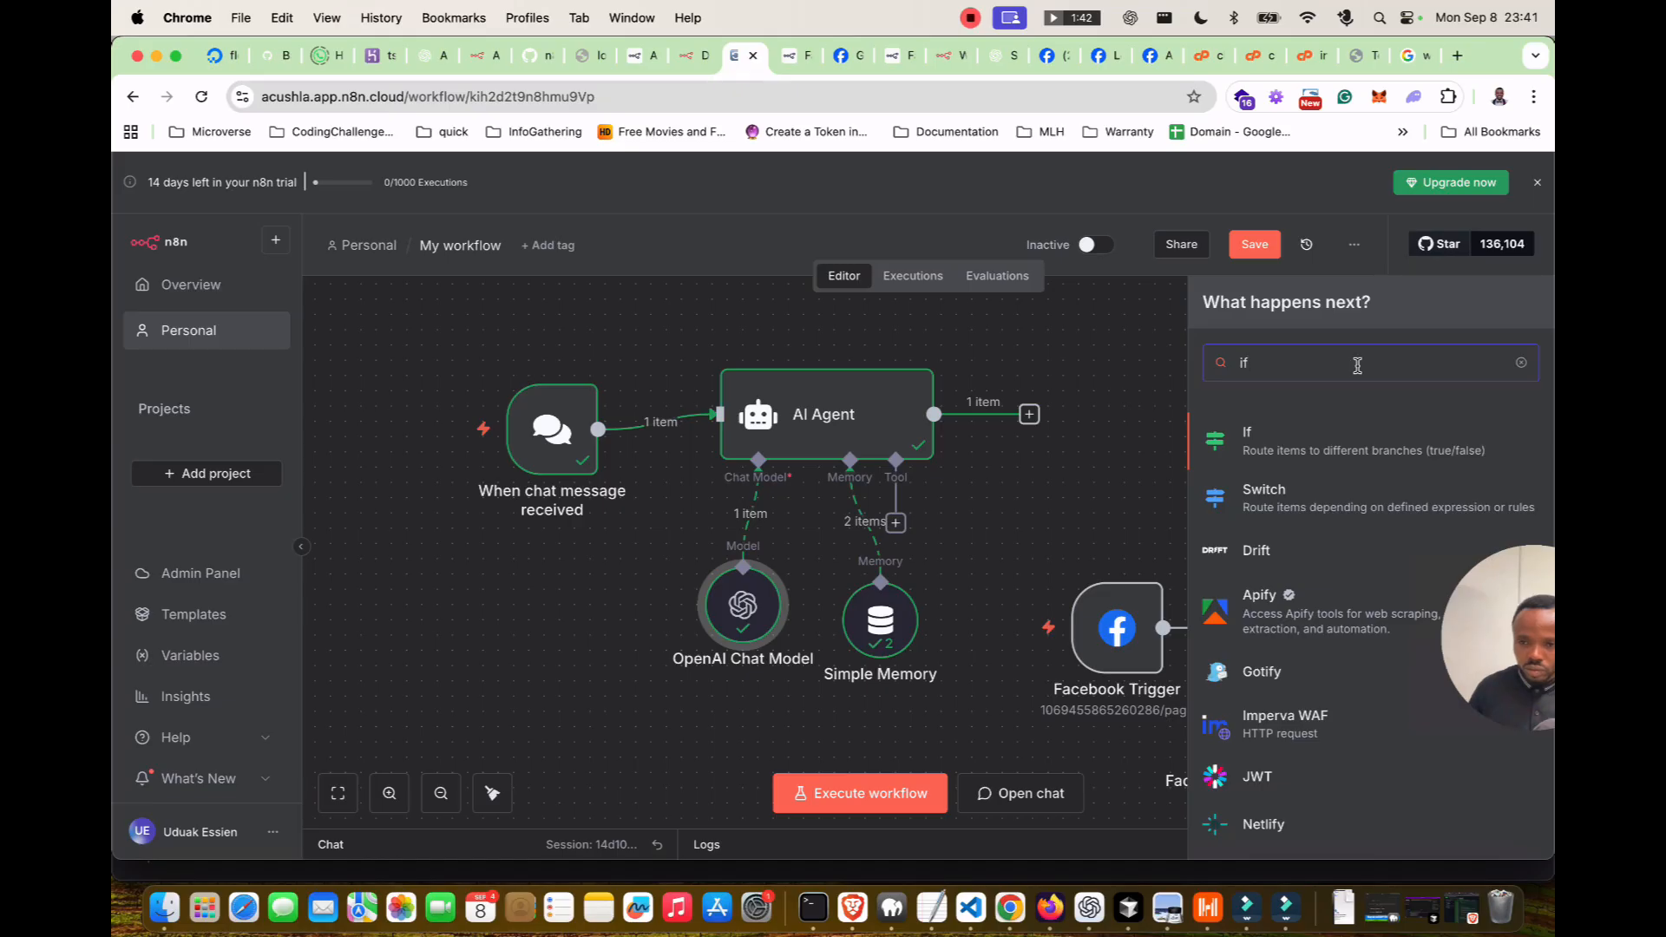
{"action": "key", "text": "Return"}
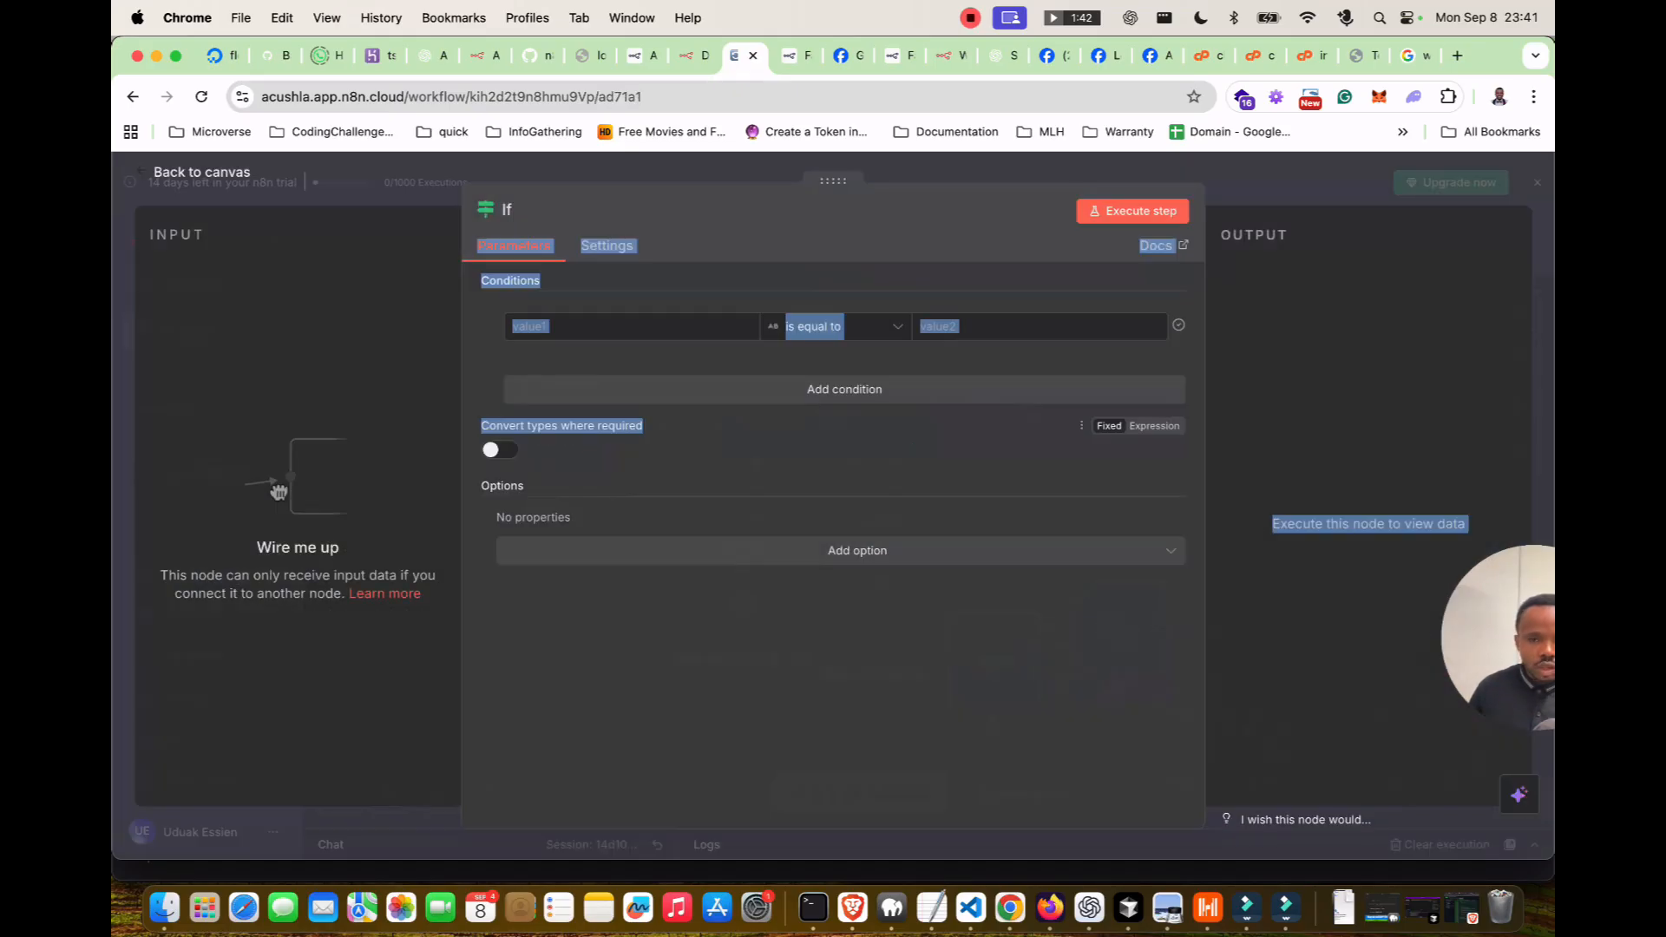
{"action": "left_click", "coordinate": [668, 360]}
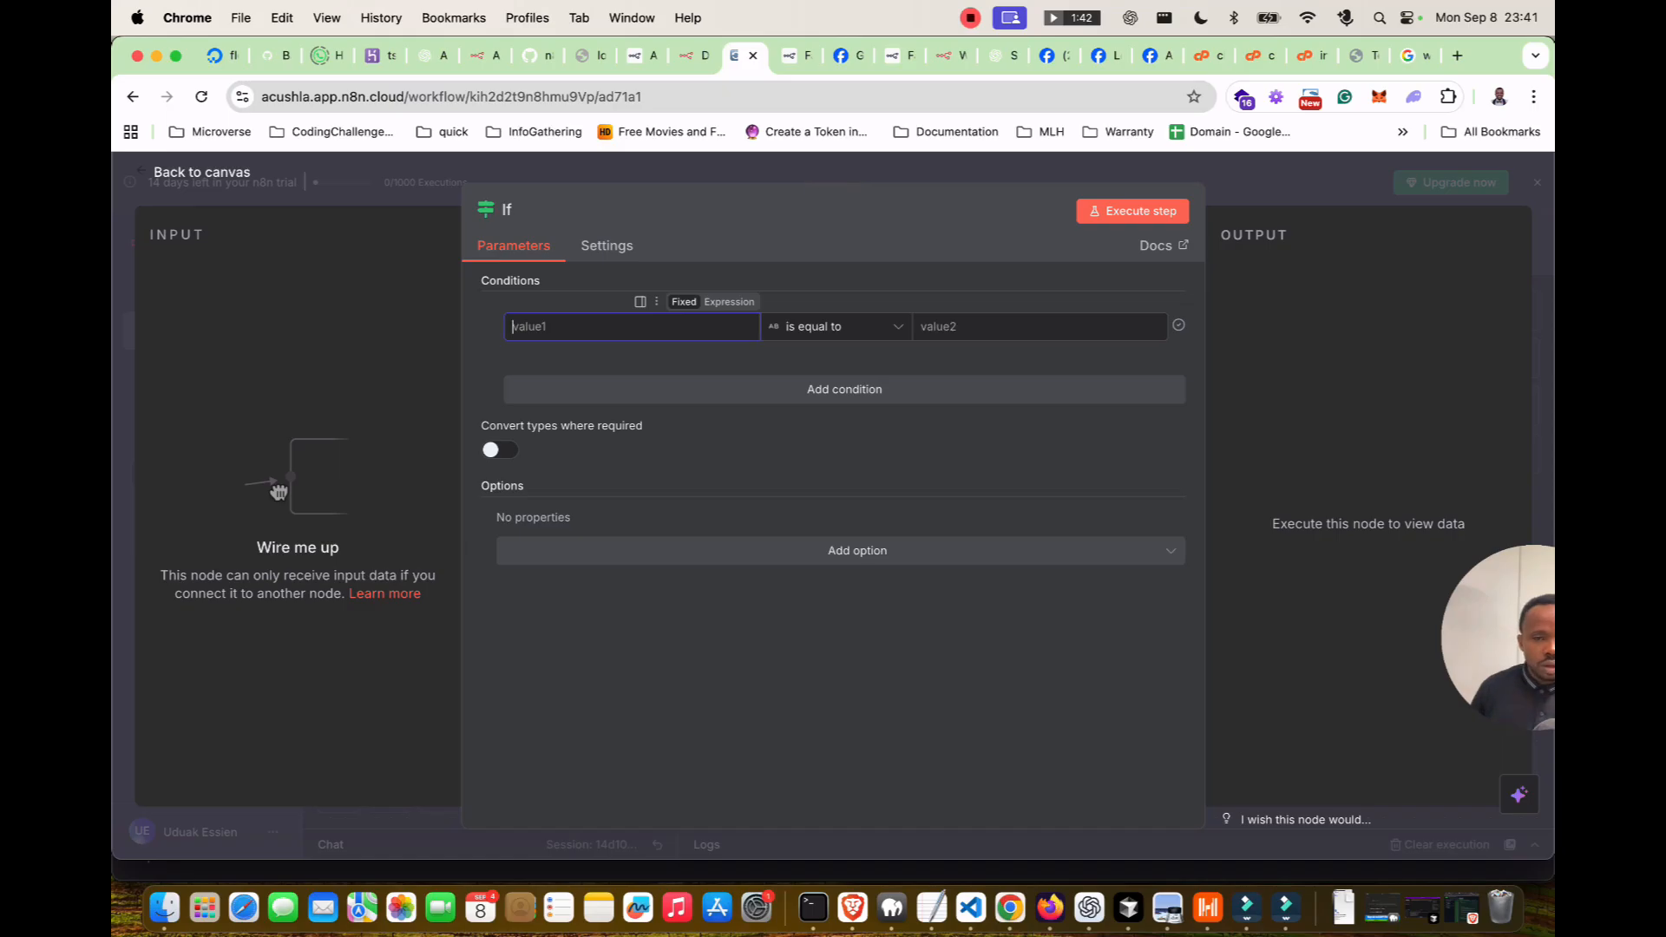
{"action": "key", "text": "Escape"}
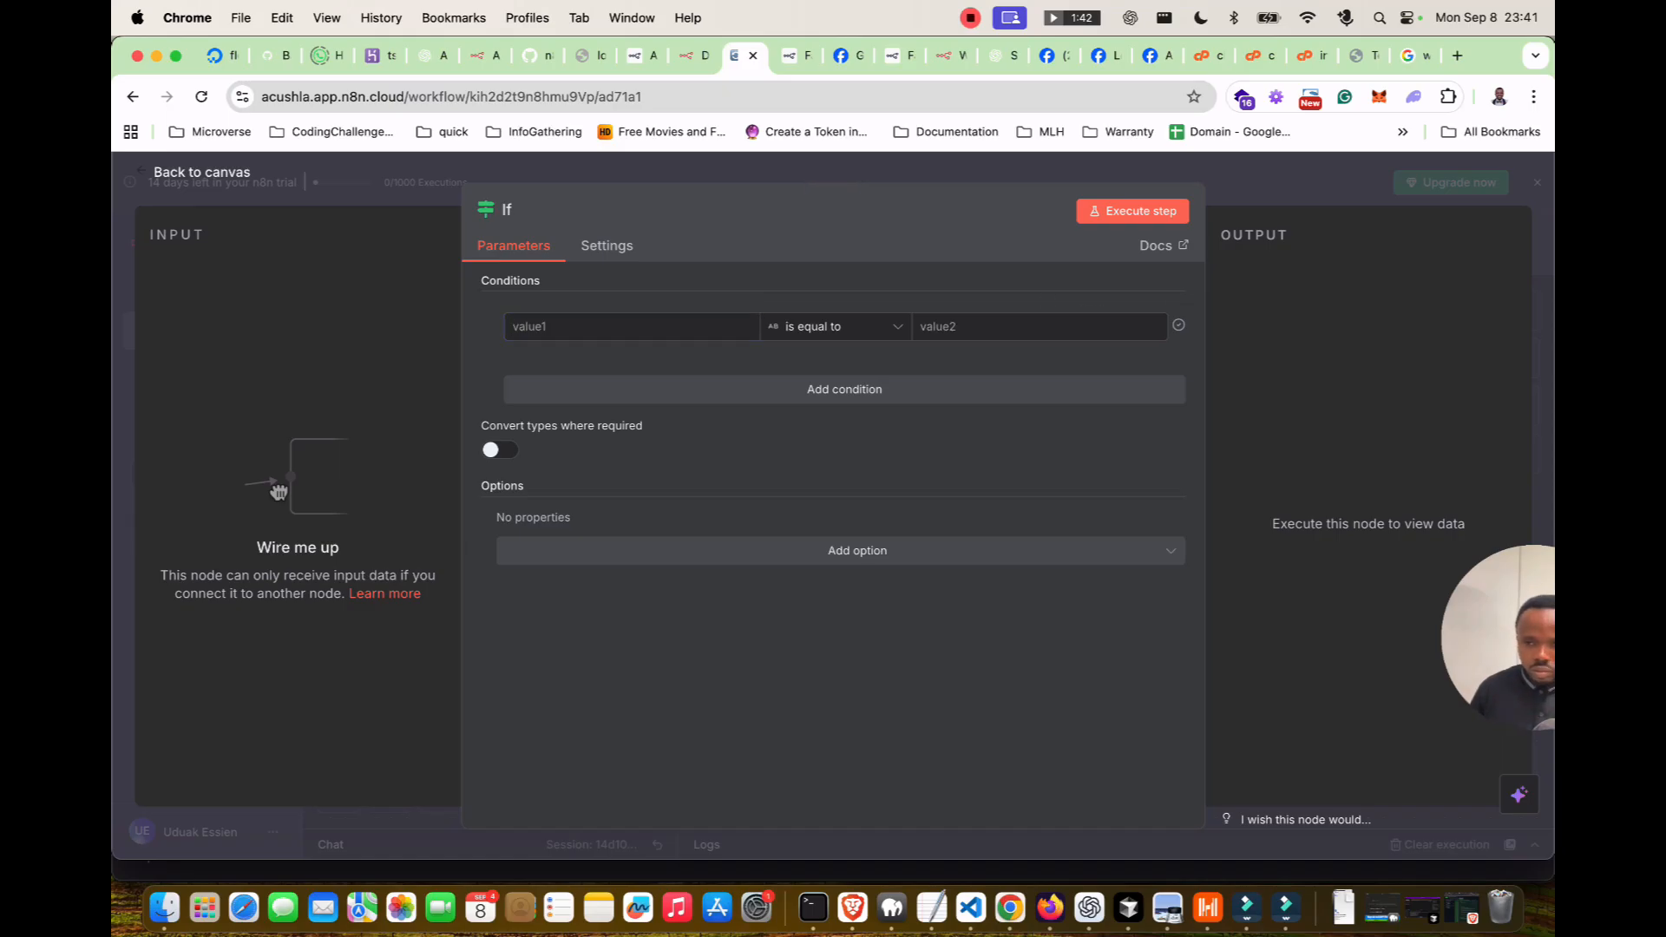
{"action": "key", "text": "Escape"}
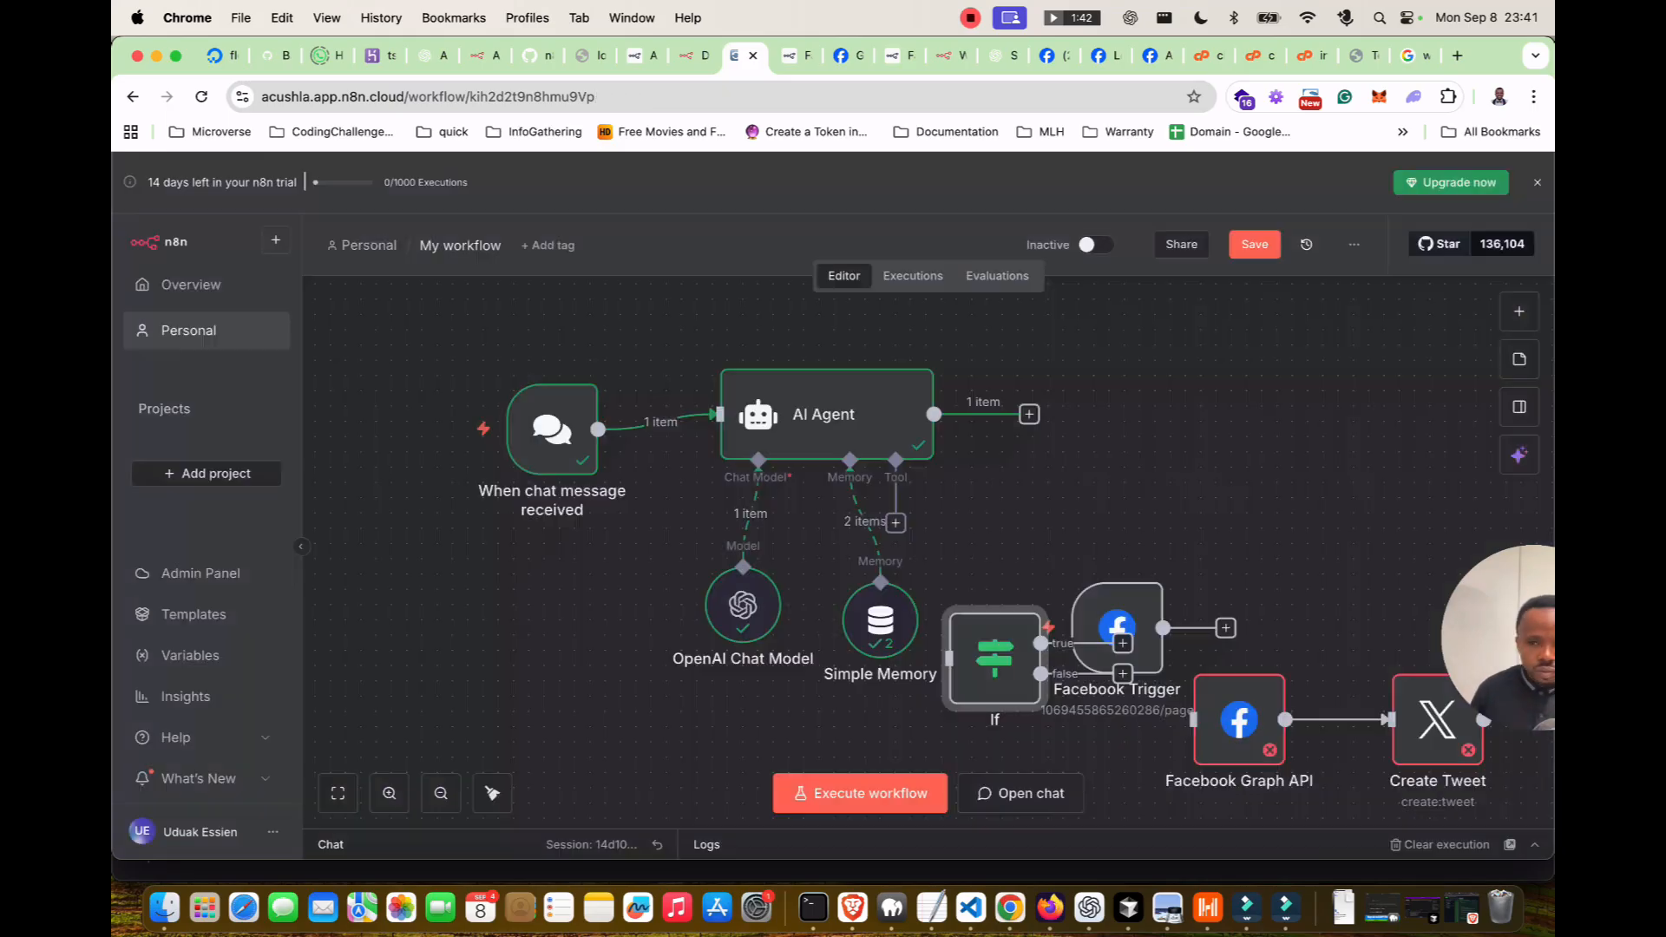
{"action": "left_click_drag", "start_coordinate": [995, 658], "coordinate": [1071, 414]}
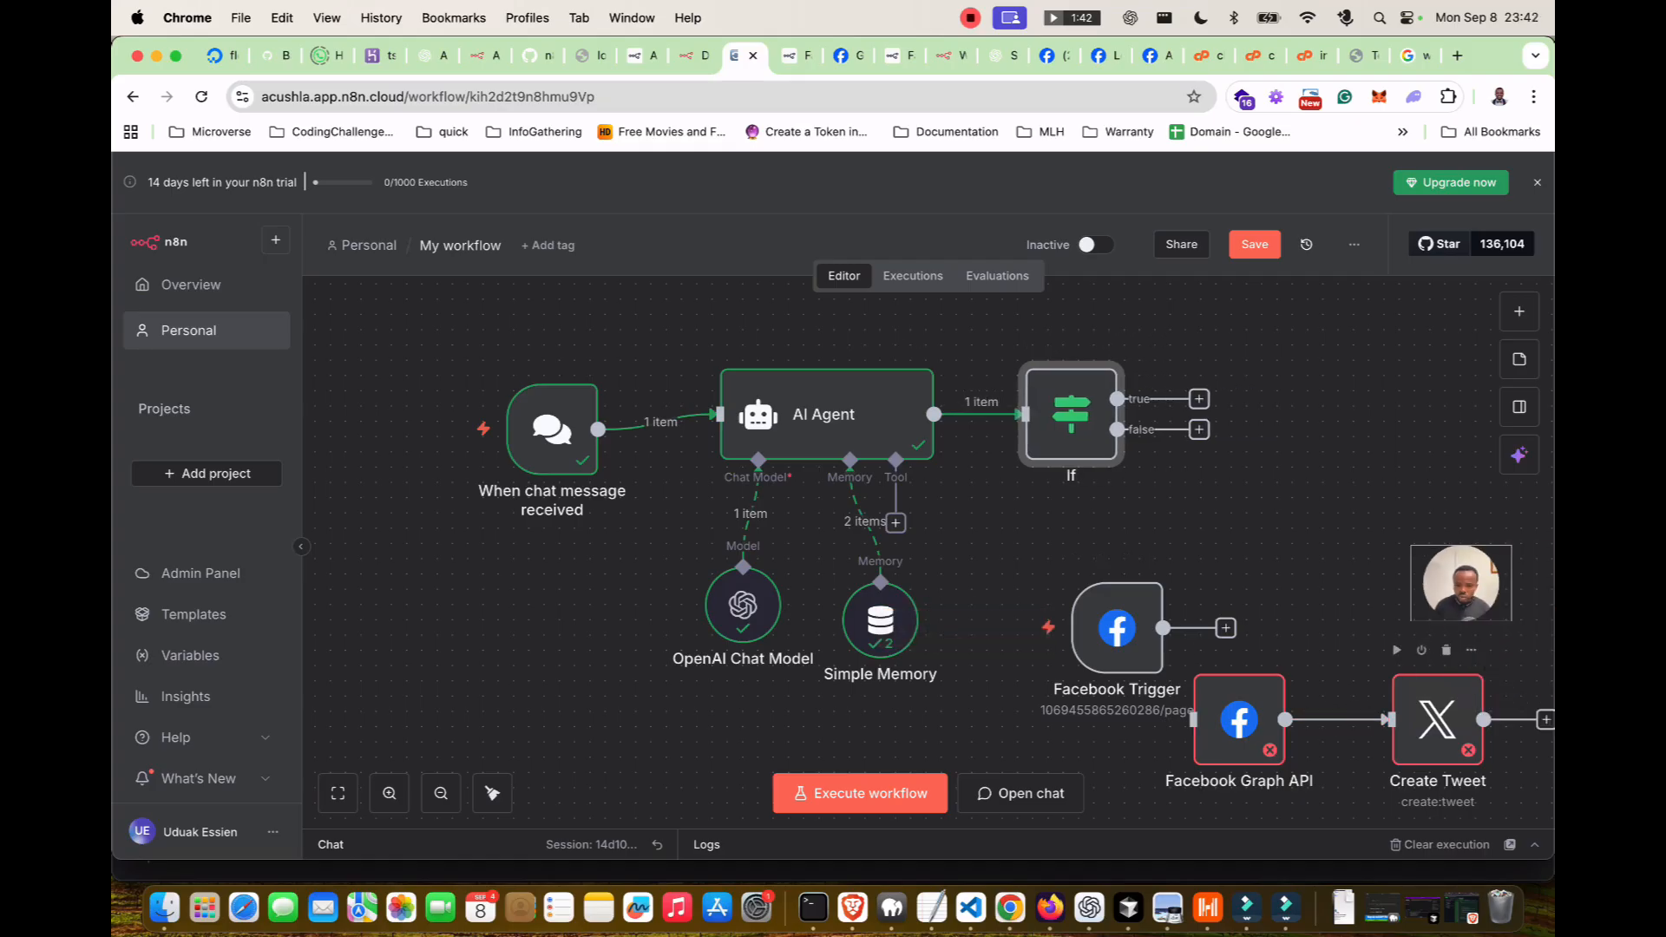
Rewire the flow so If's true branch feeds Create Tweet and false feeds Facebook Graph API.
{"action": "left_click", "coordinate": [1423, 707]}
{"action": "left_click", "coordinate": [1357, 719]}
{"action": "left_click_drag", "start_coordinate": [1436, 720], "coordinate": [1316, 383]}
{"action": "left_click_drag", "start_coordinate": [1199, 399], "coordinate": [1332, 386]}
{"action": "left_click_drag", "start_coordinate": [1239, 719], "coordinate": [1330, 521]}
{"action": "left_click_drag", "start_coordinate": [1116, 430], "coordinate": [1330, 537]}
Enter 'facebook' as the If node's first condition value.
{"action": "double_click", "coordinate": [1070, 414]}
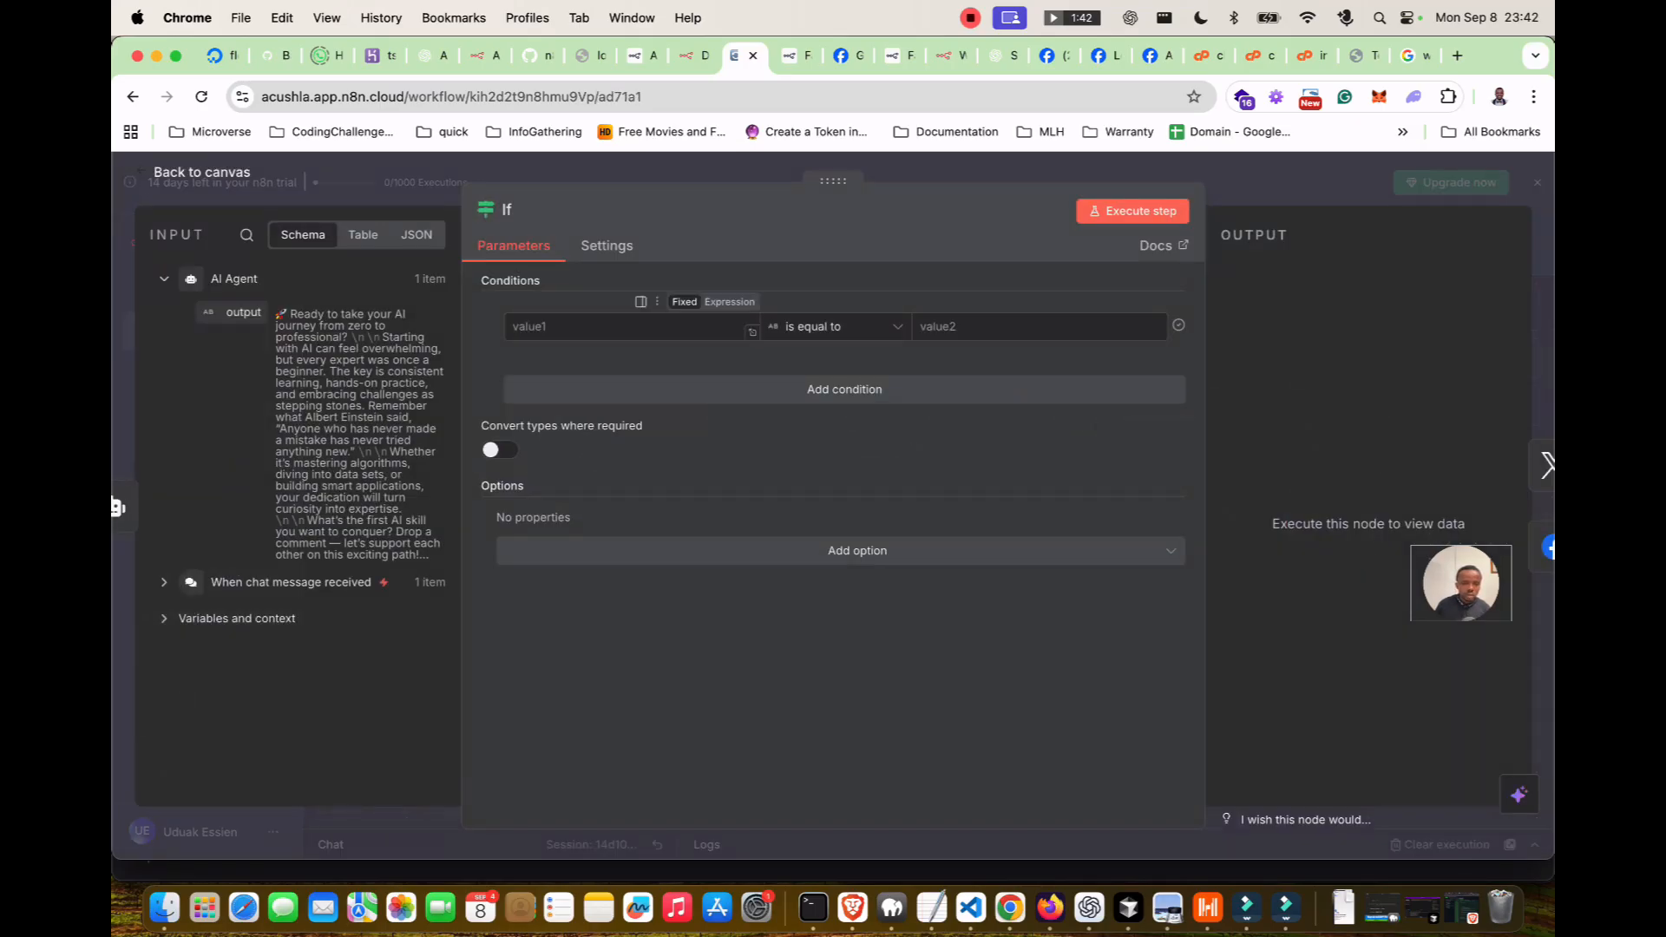
{"action": "left_click", "coordinate": [625, 327]}
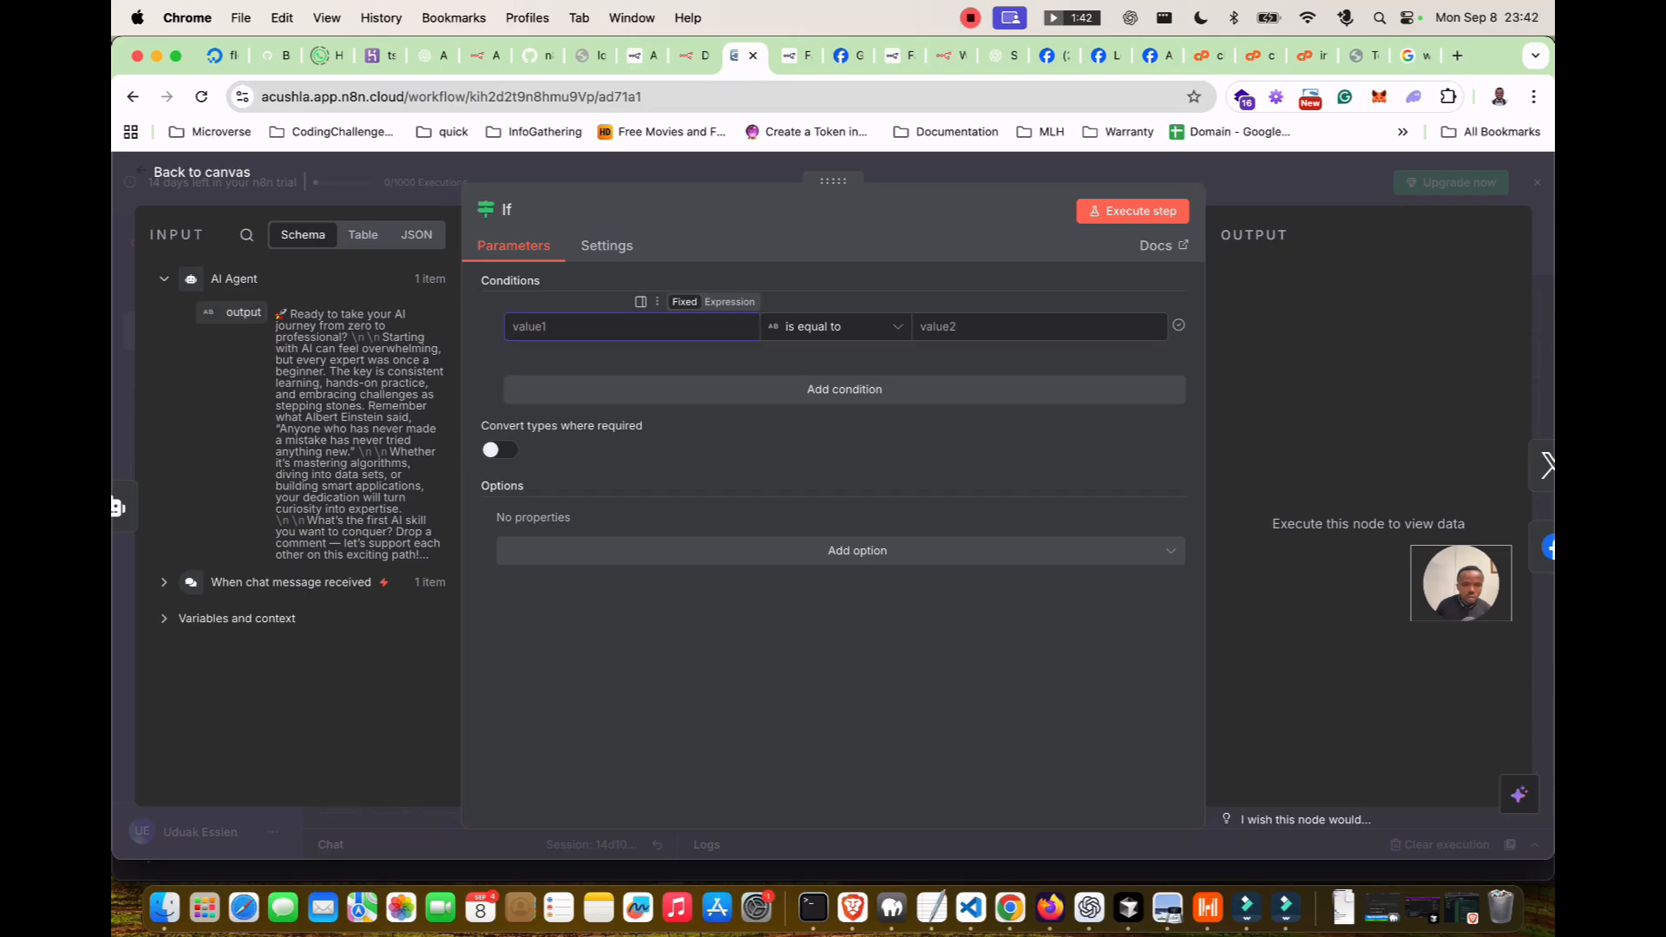
{"action": "left_click", "coordinate": [632, 327]}
{"action": "type", "text": "f"}
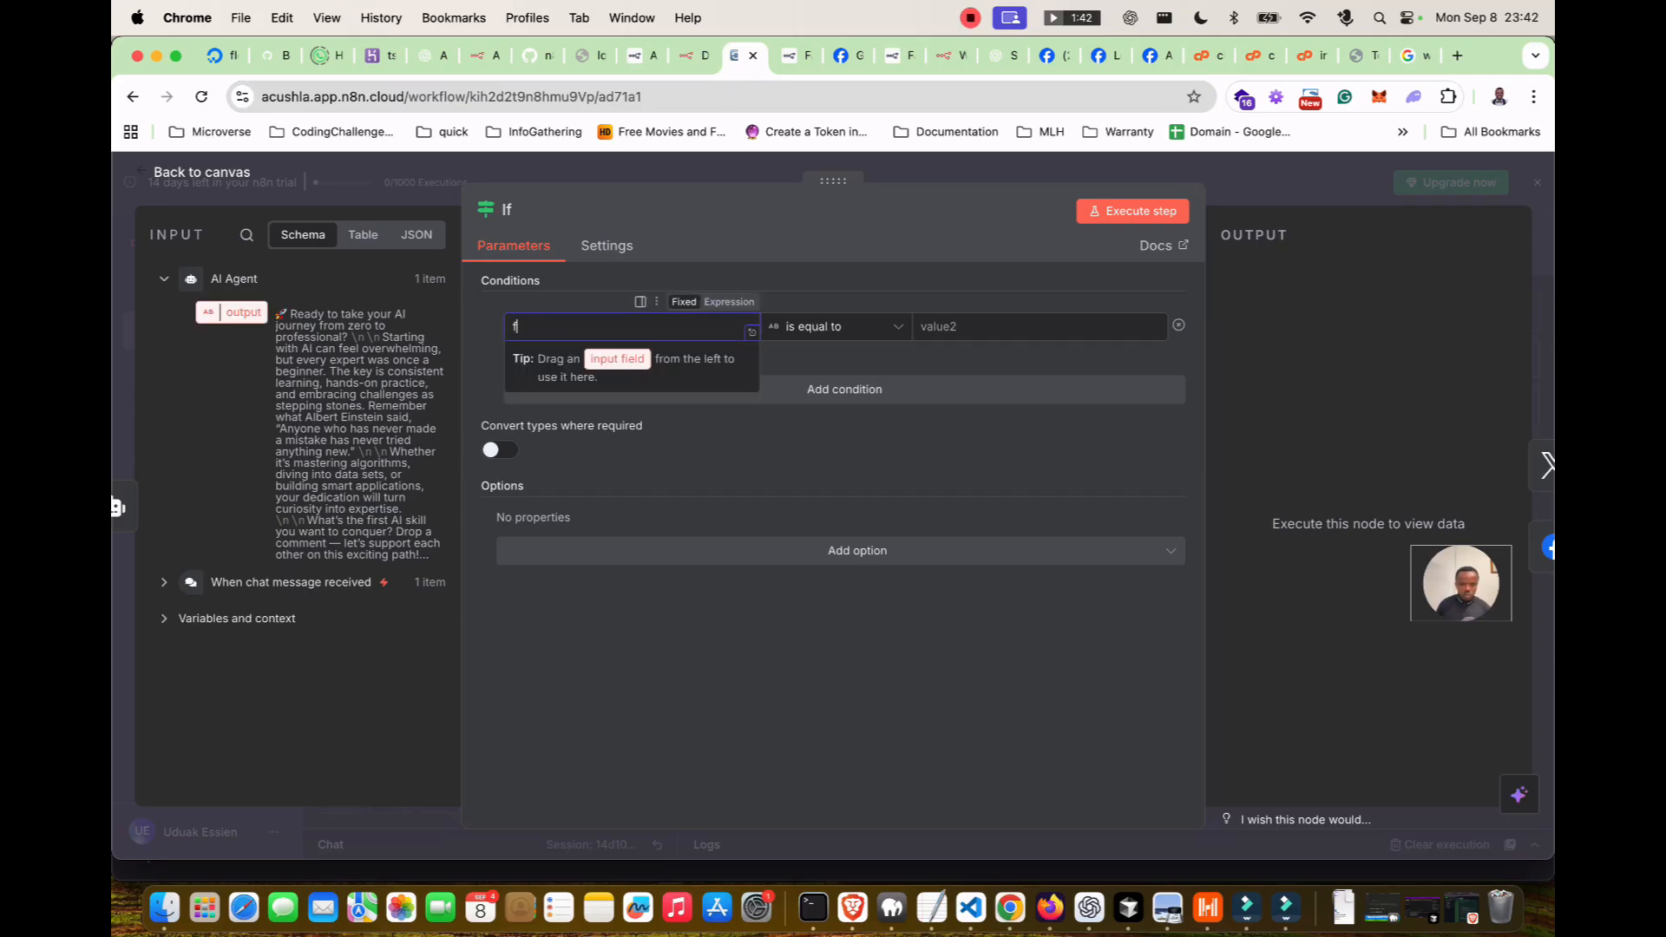
{"action": "type", "text": "acebook"}
{"action": "left_click", "coordinate": [1040, 327]}
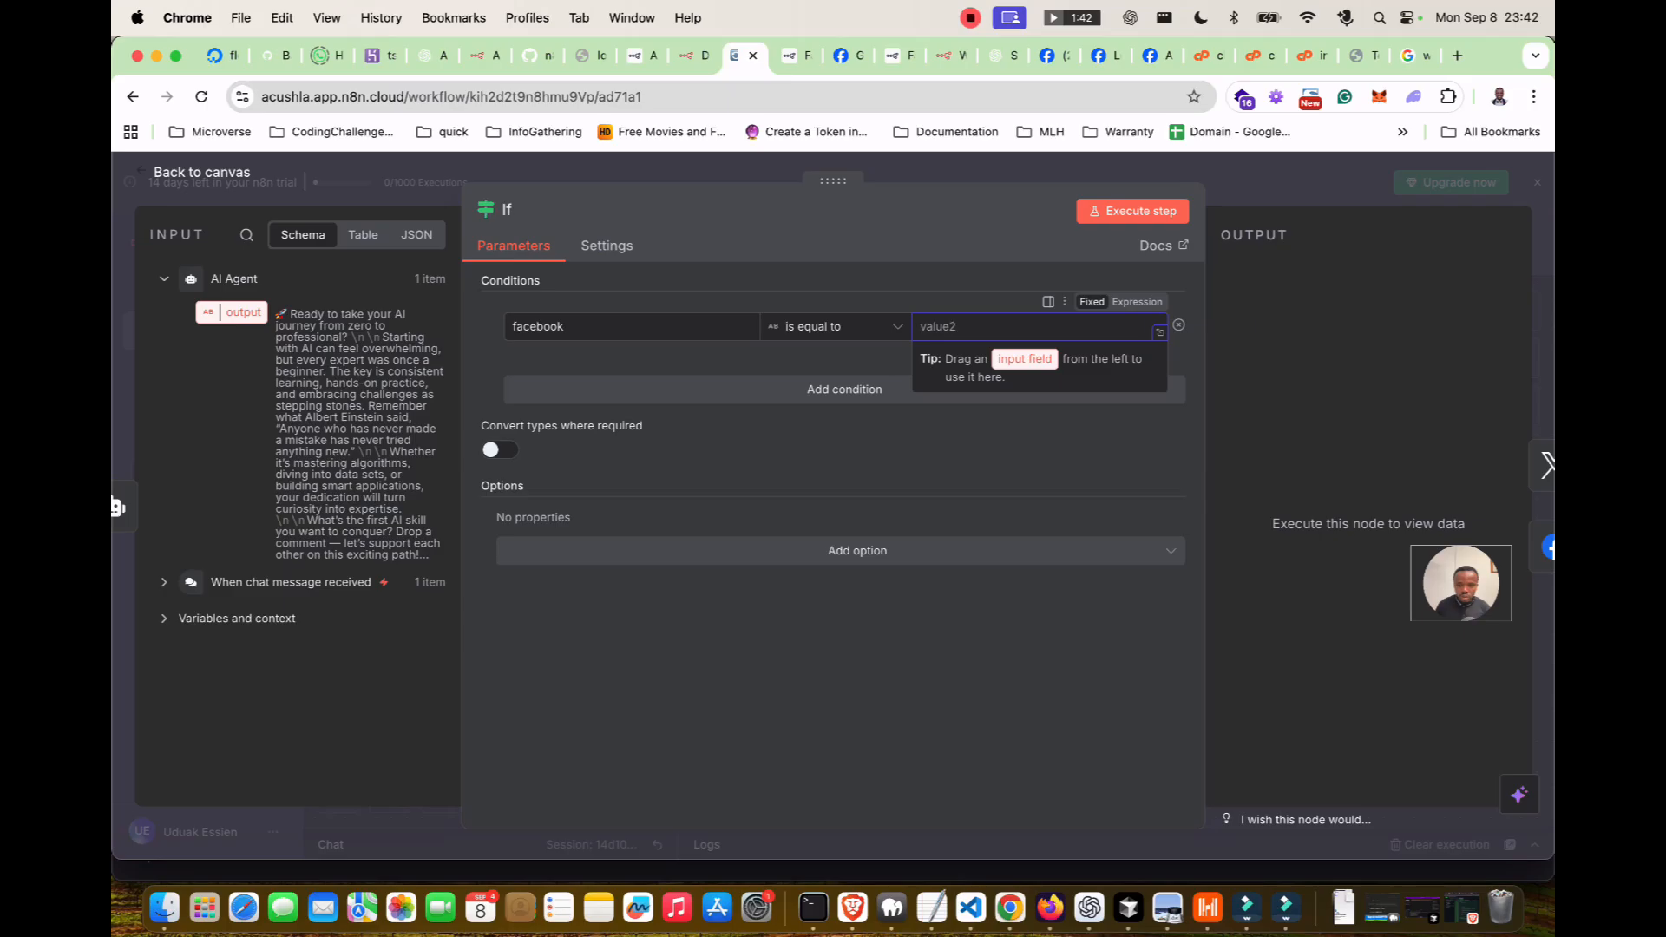
{"action": "left_click", "coordinate": [954, 642]}
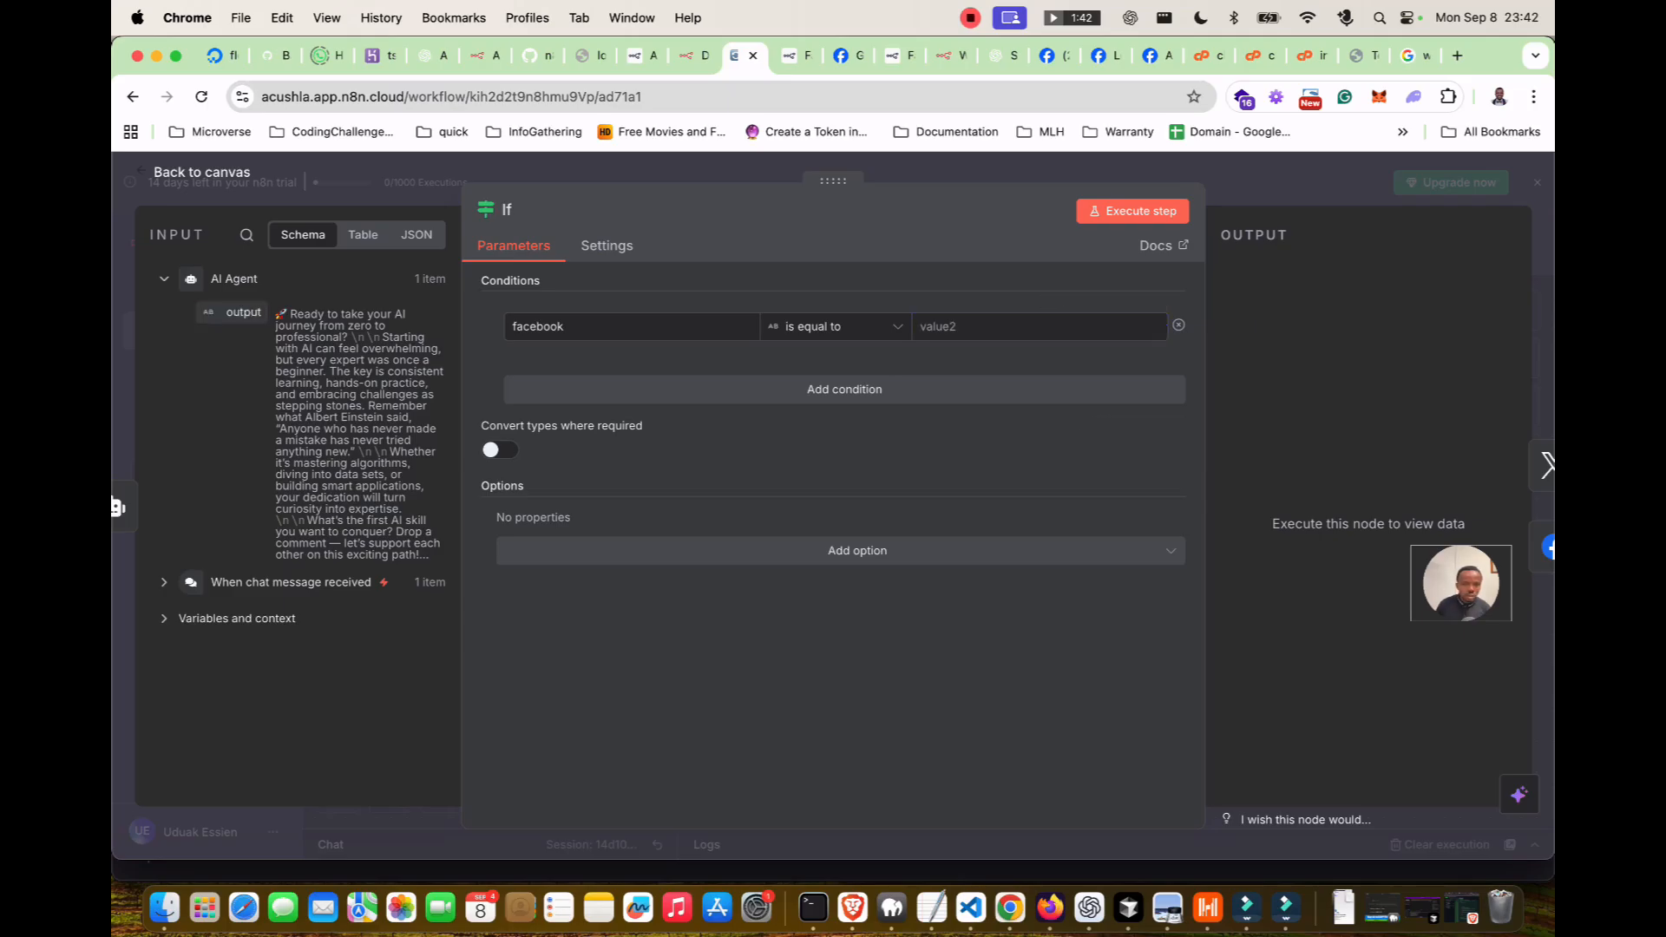
Add a second condition 'X' combined with OR, removing the extra empty row.
{"action": "left_click", "coordinate": [694, 388]}
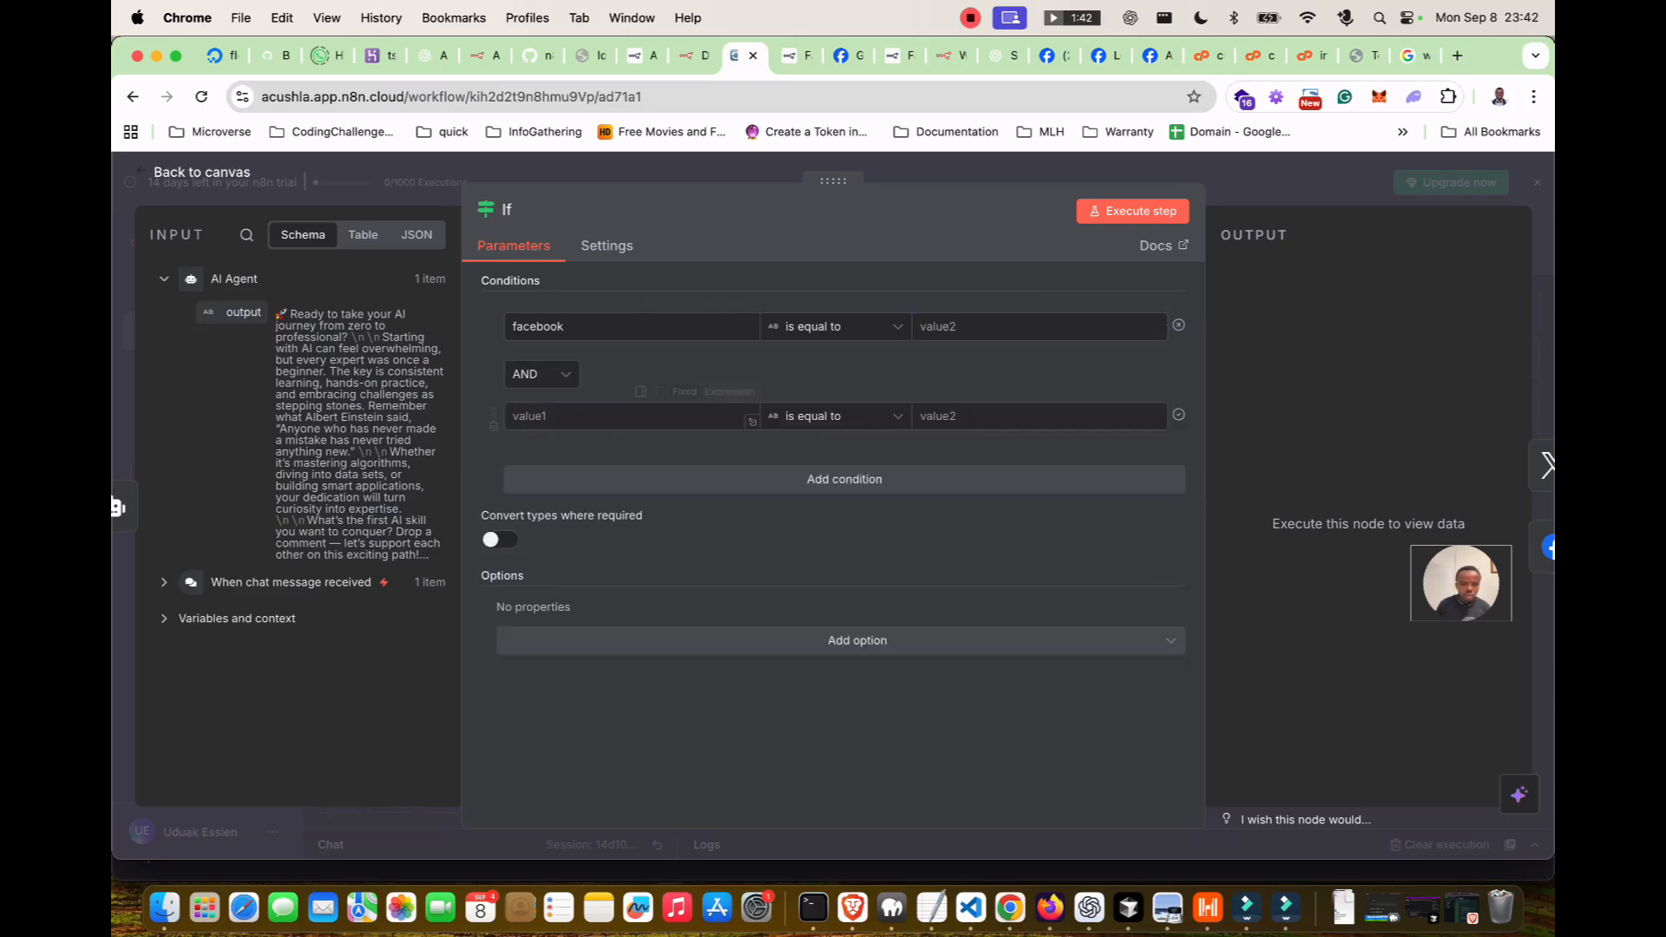
{"action": "left_click", "coordinate": [540, 374]}
{"action": "left_click", "coordinate": [528, 450]}
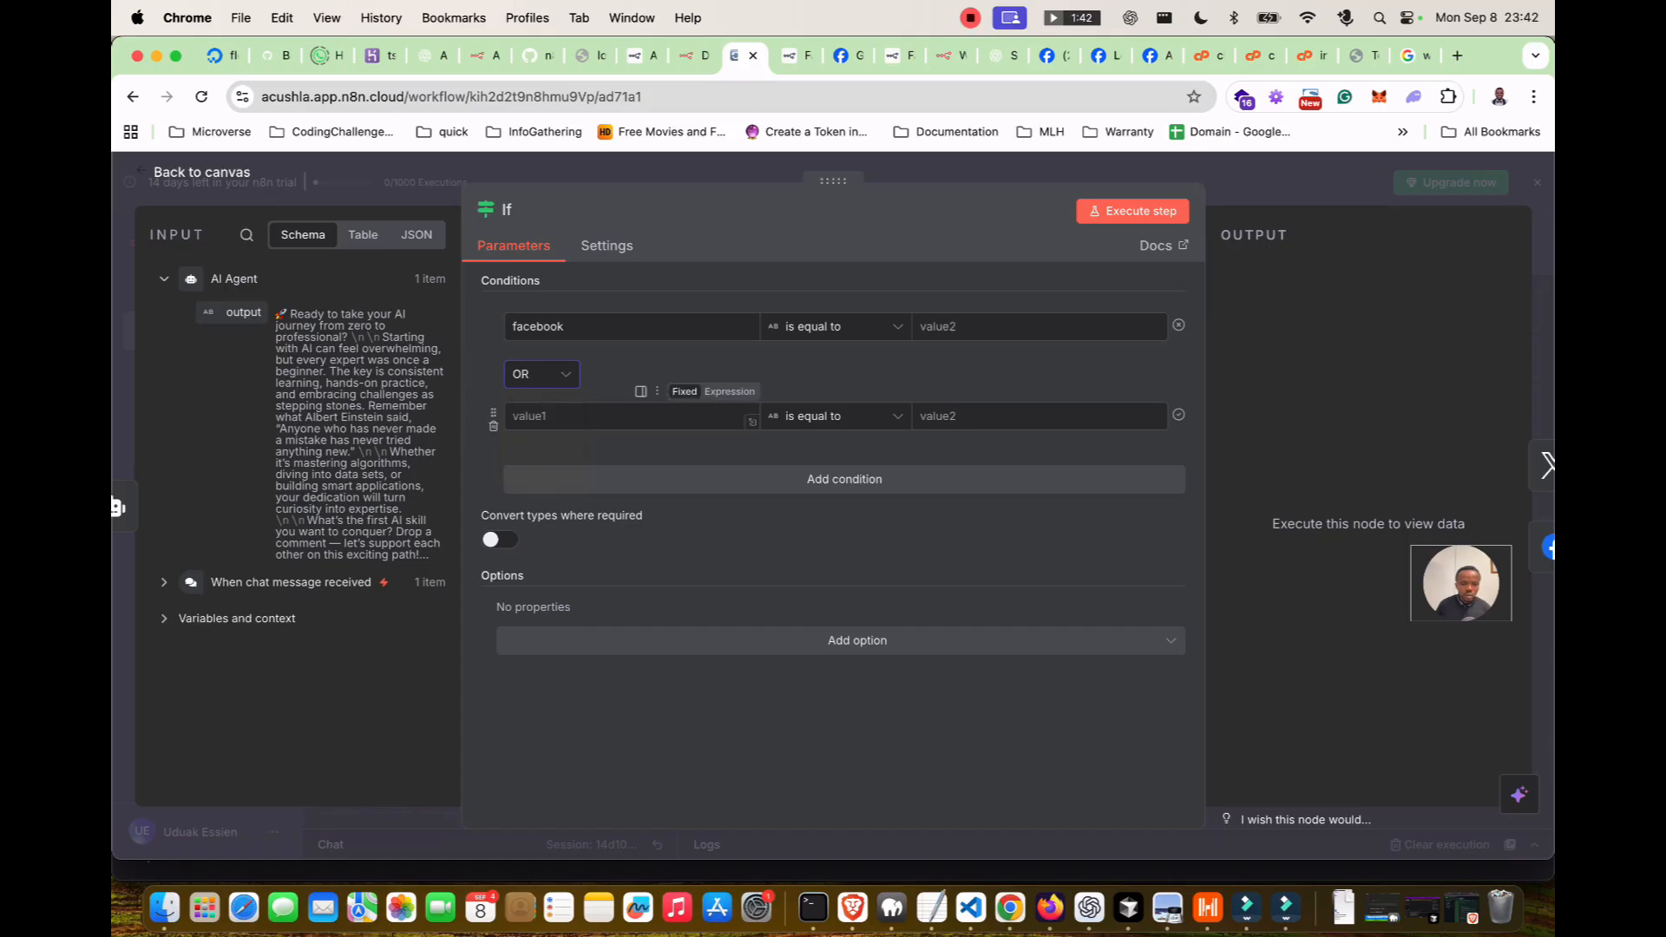
{"action": "left_click", "coordinate": [529, 416]}
{"action": "type", "text": "X"}
{"action": "key", "text": "Tab"}
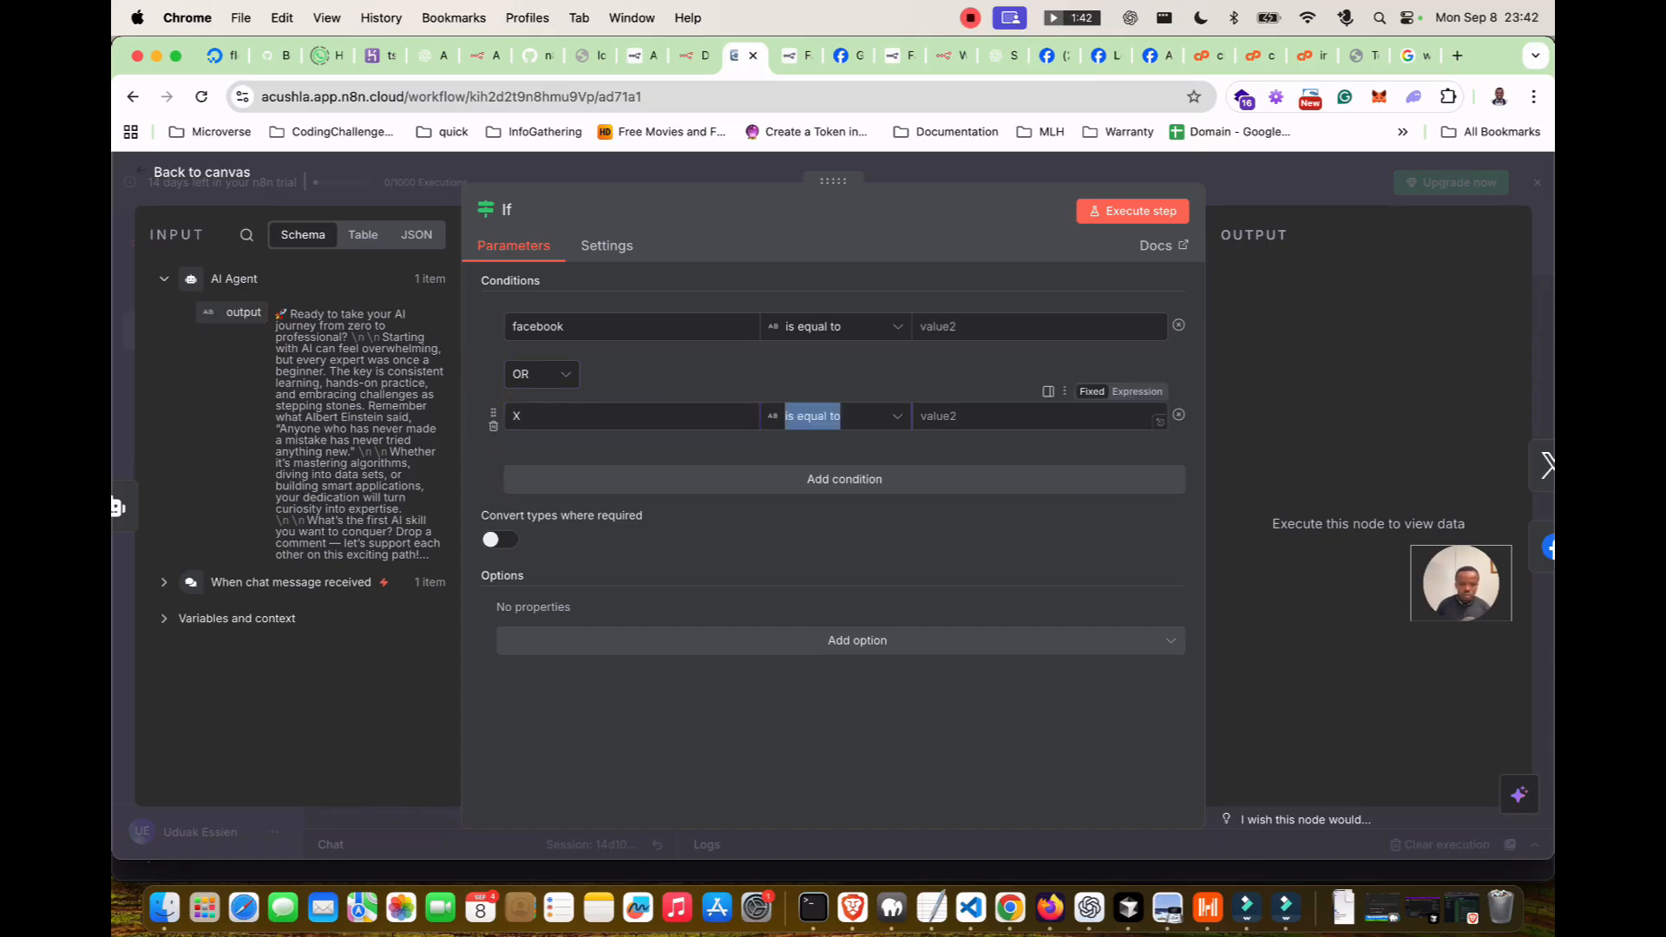
{"action": "key", "text": "Tab"}
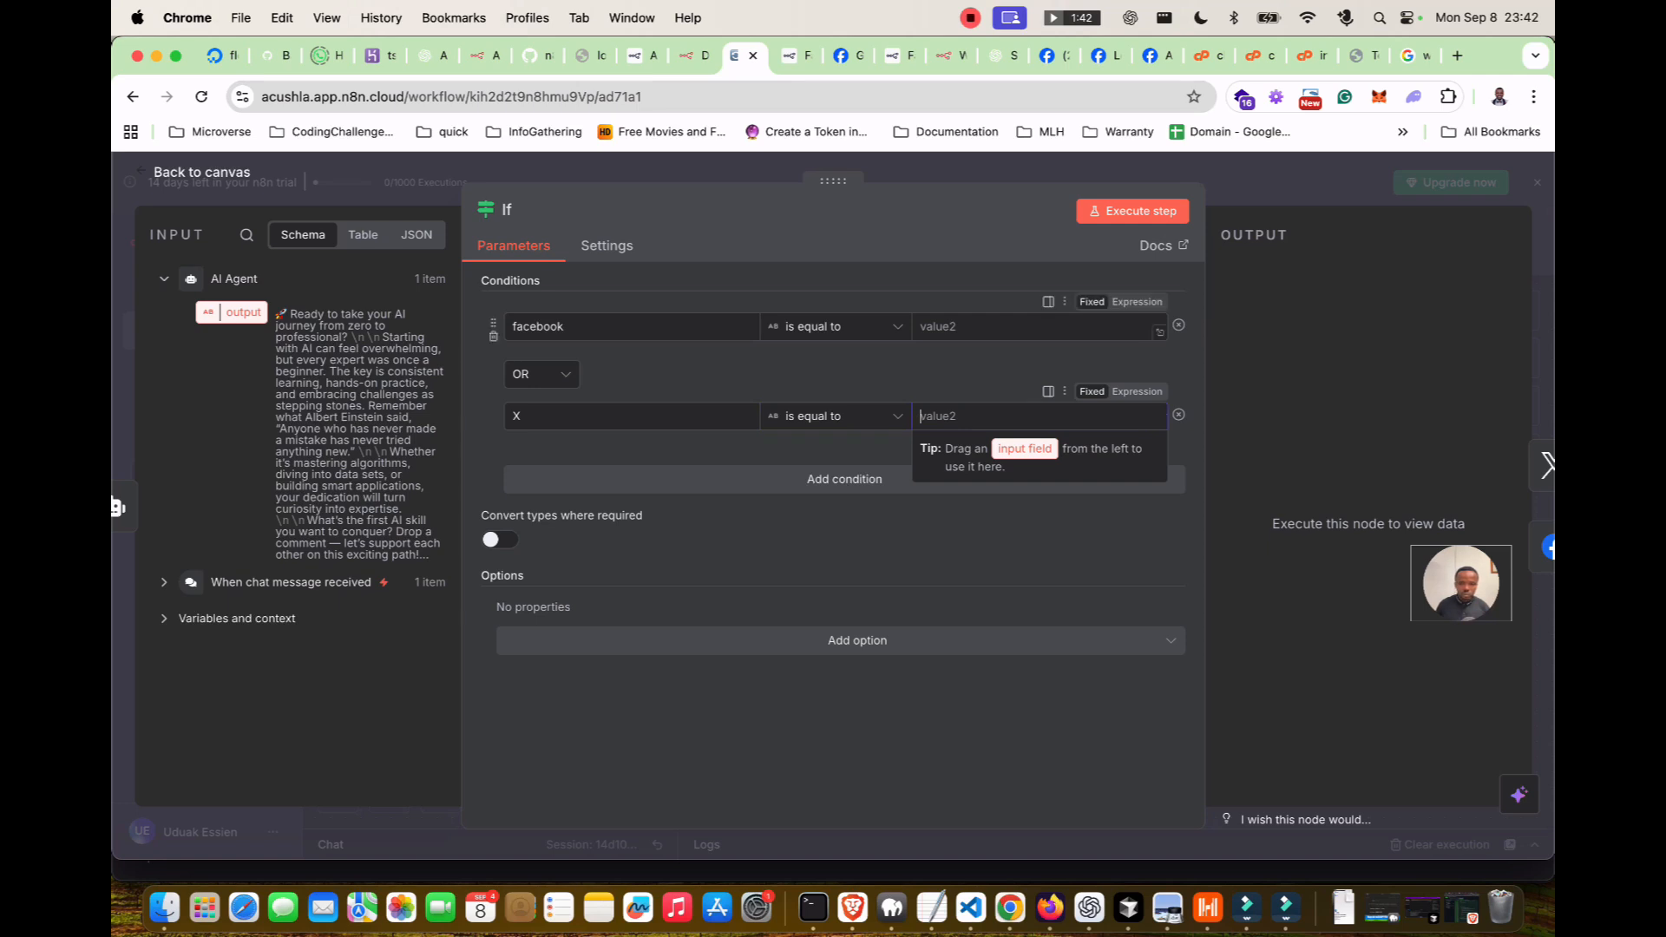
{"action": "left_click", "coordinate": [938, 328]}
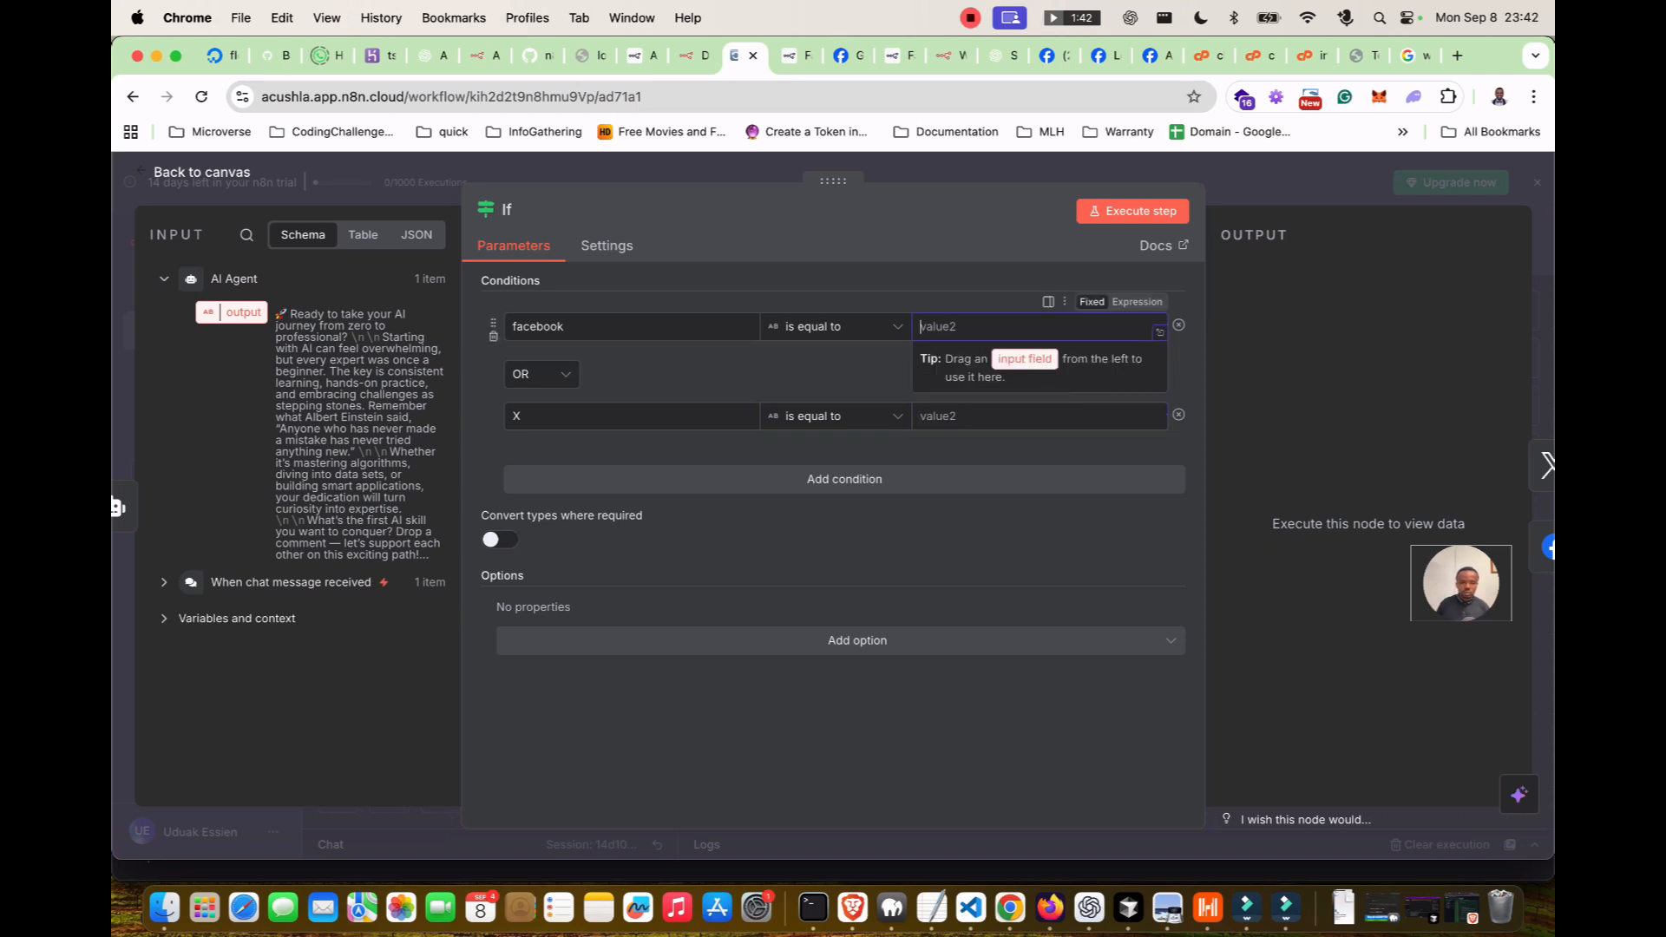
{"action": "left_click", "coordinate": [930, 480]}
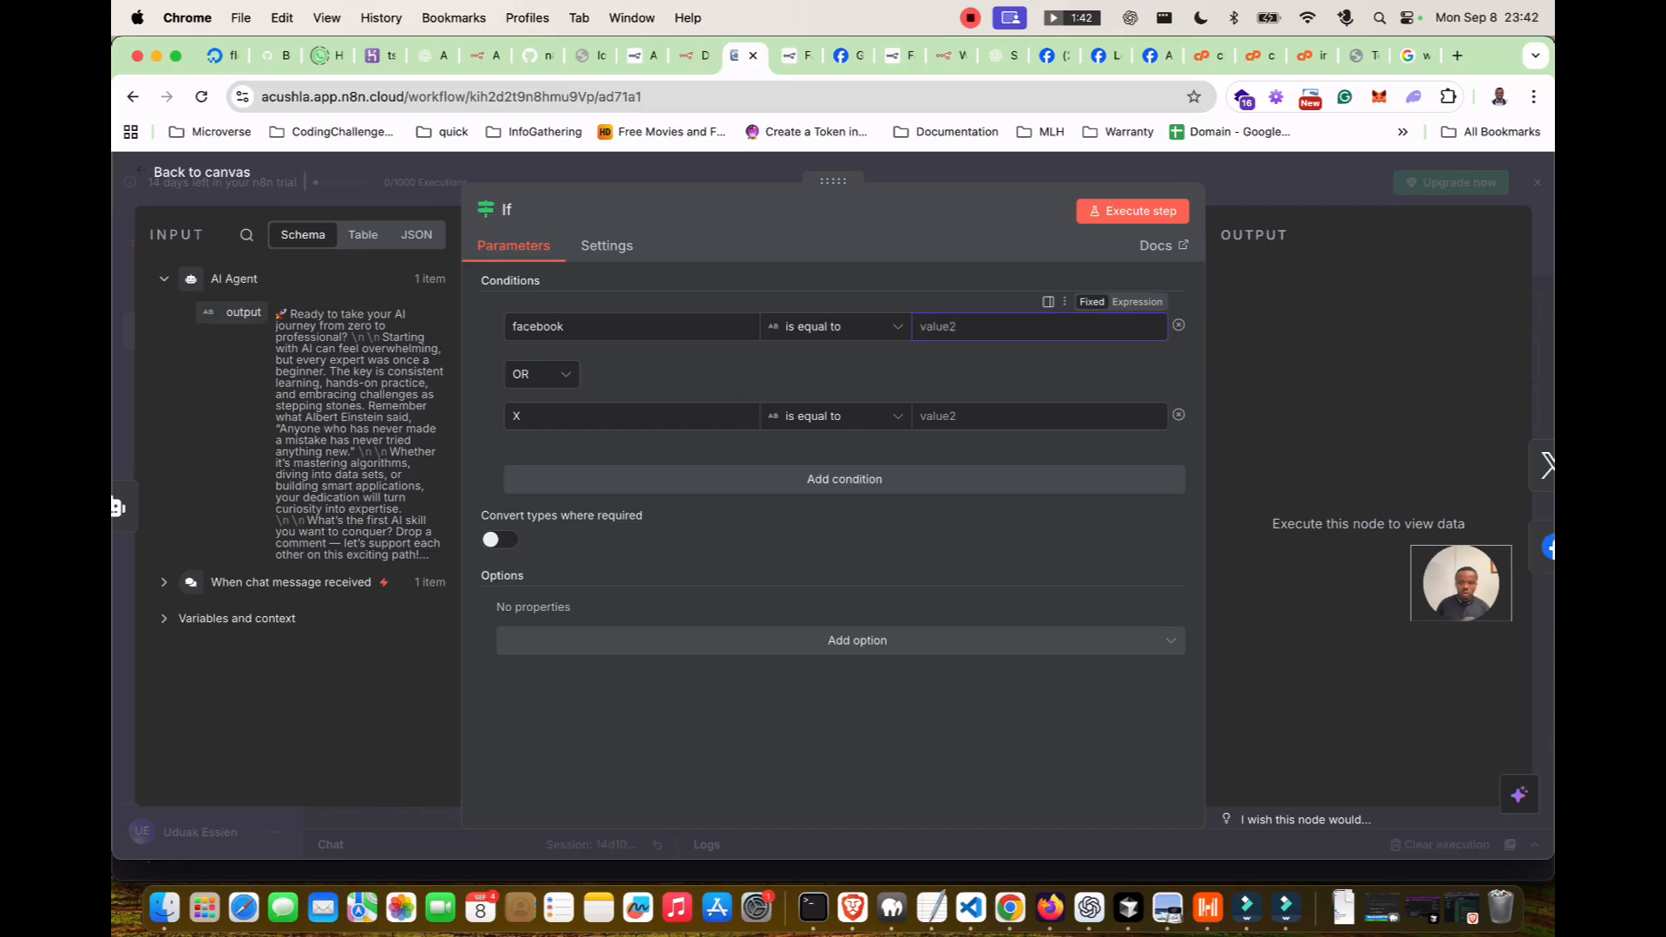
{"action": "left_click", "coordinate": [1178, 493]}
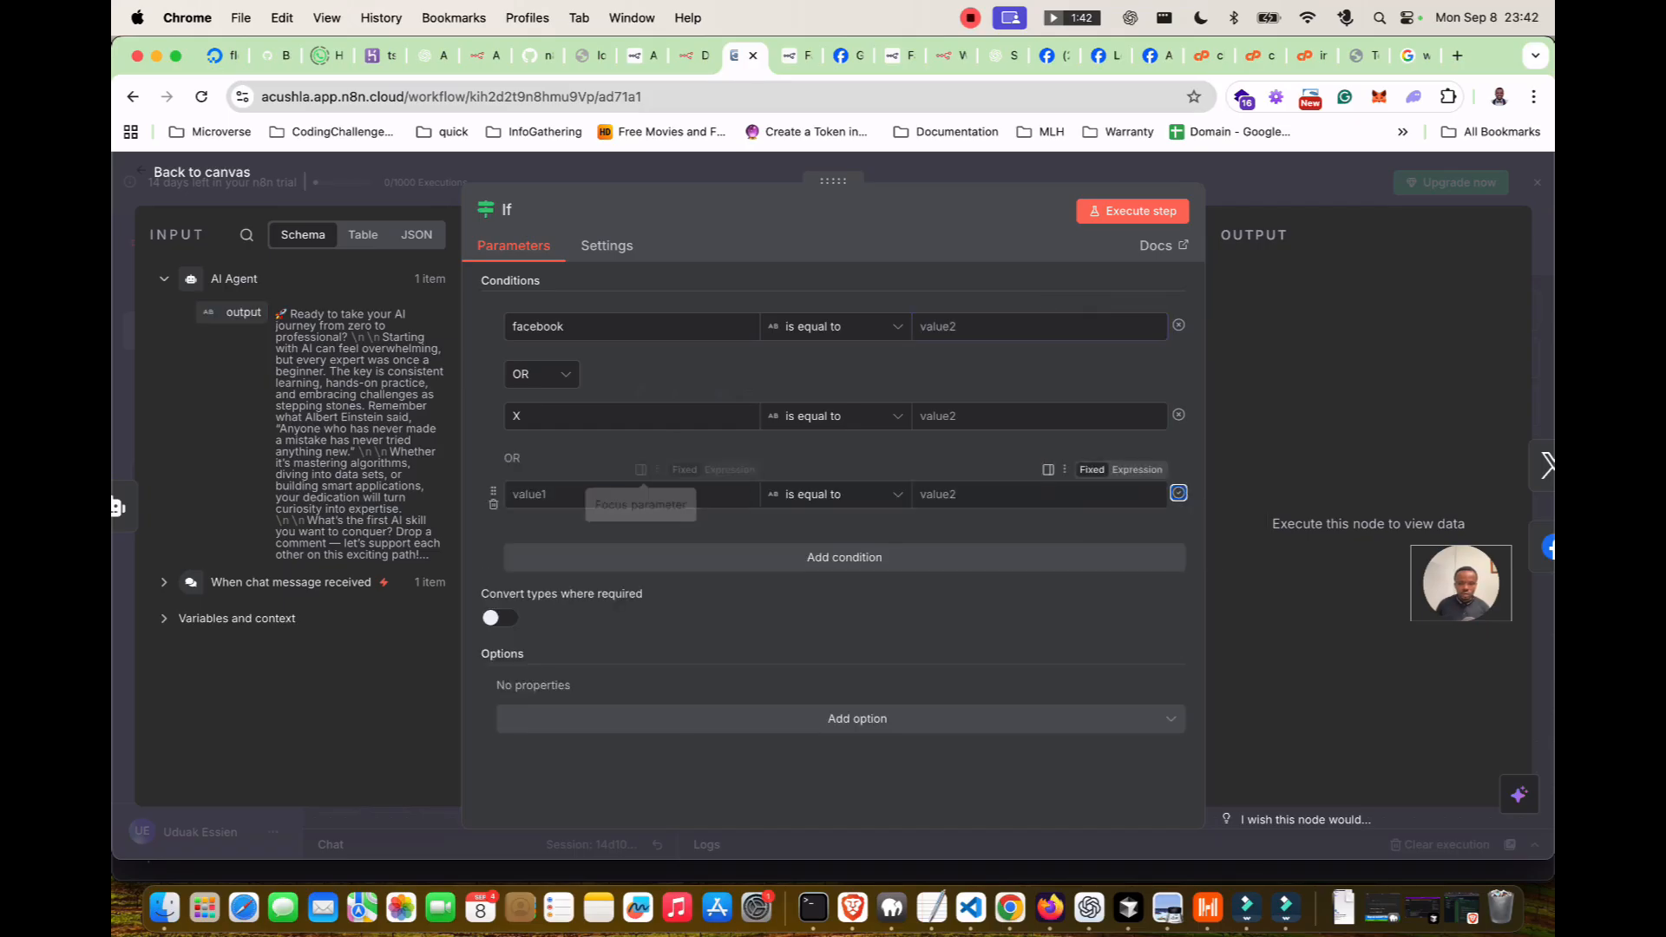
{"action": "left_click", "coordinate": [493, 504]}
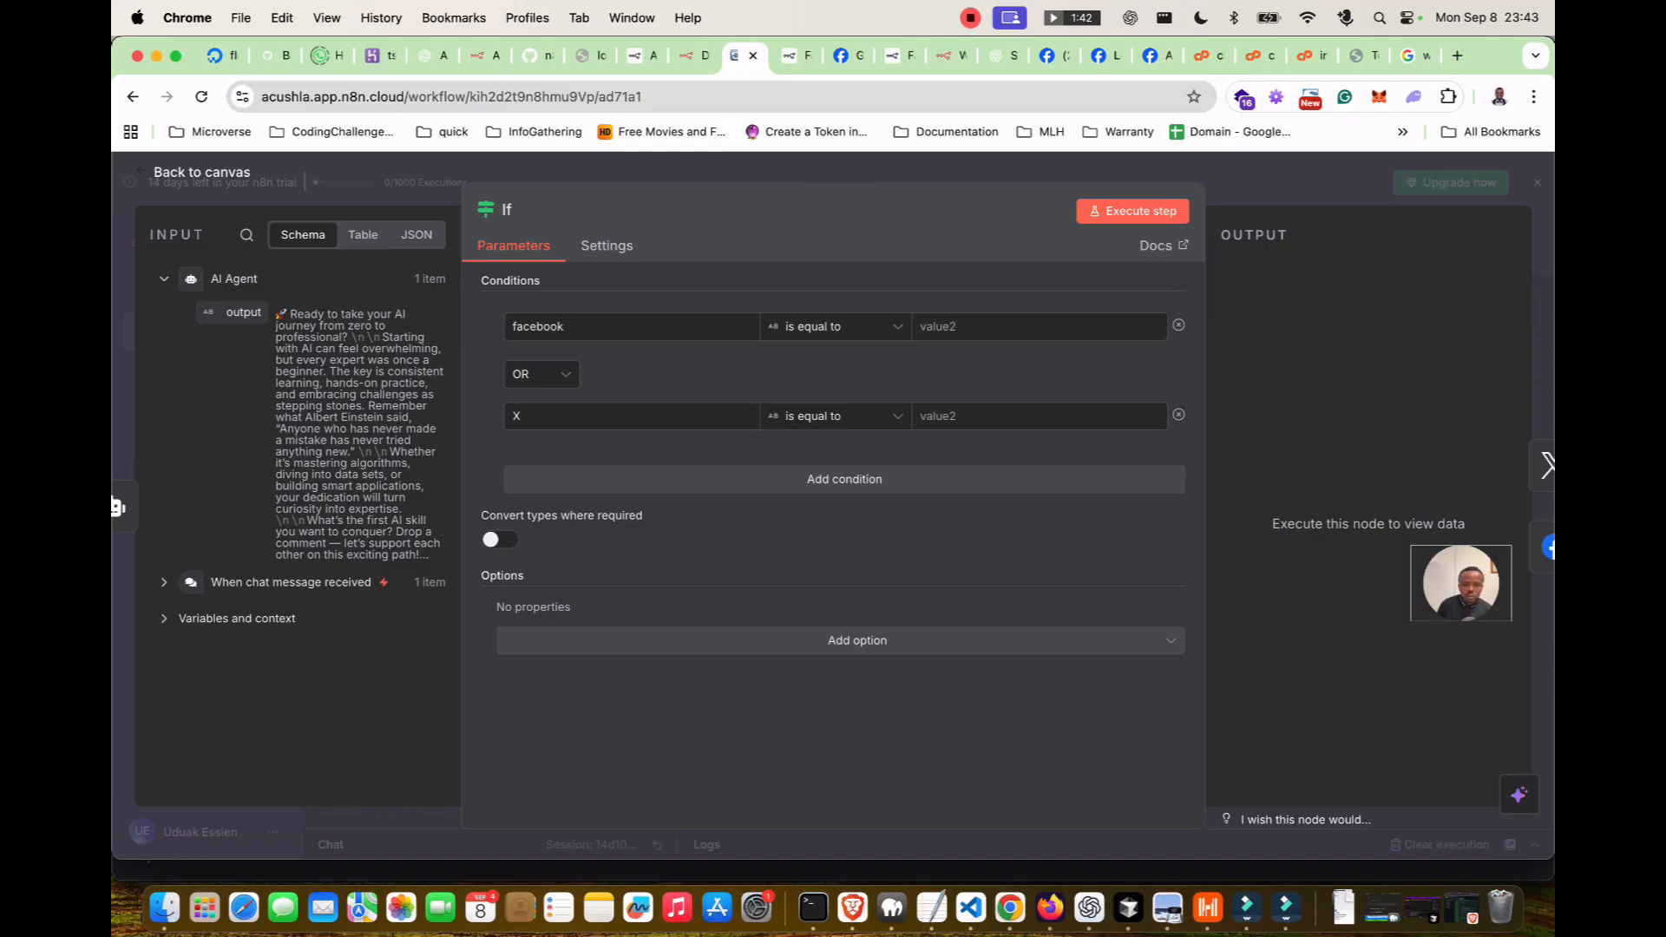
{"action": "key", "text": "Escape"}
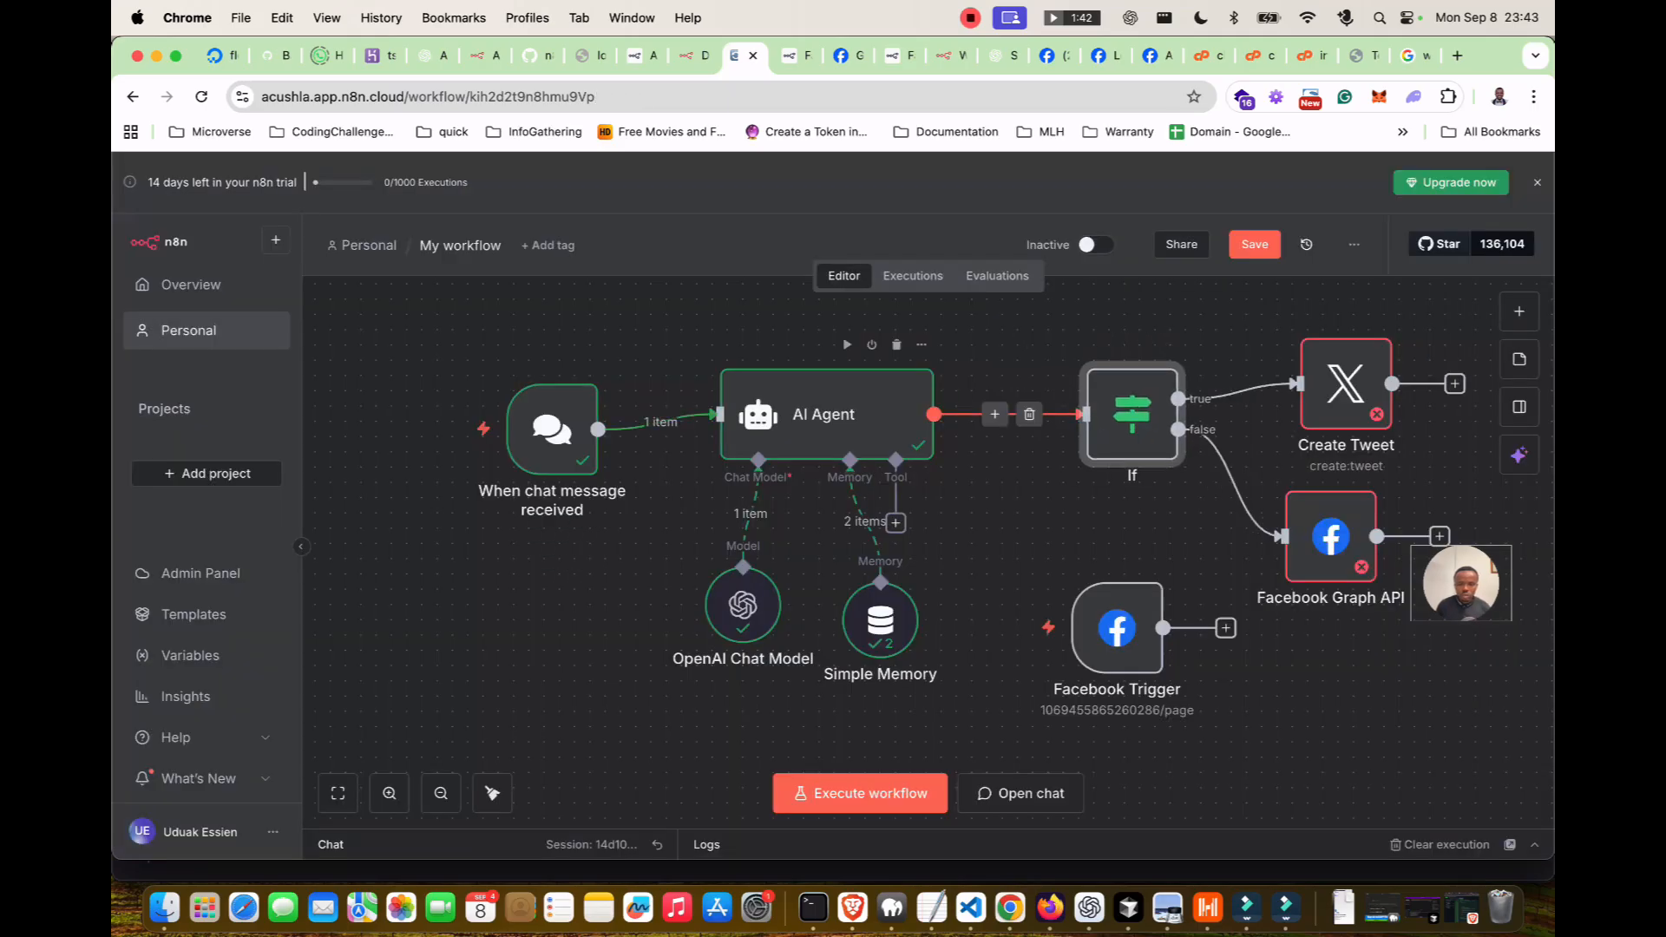
Review the AI Agent's options and settings, leaving Require Specific Output Format switched off.
{"action": "double_click", "coordinate": [824, 414]}
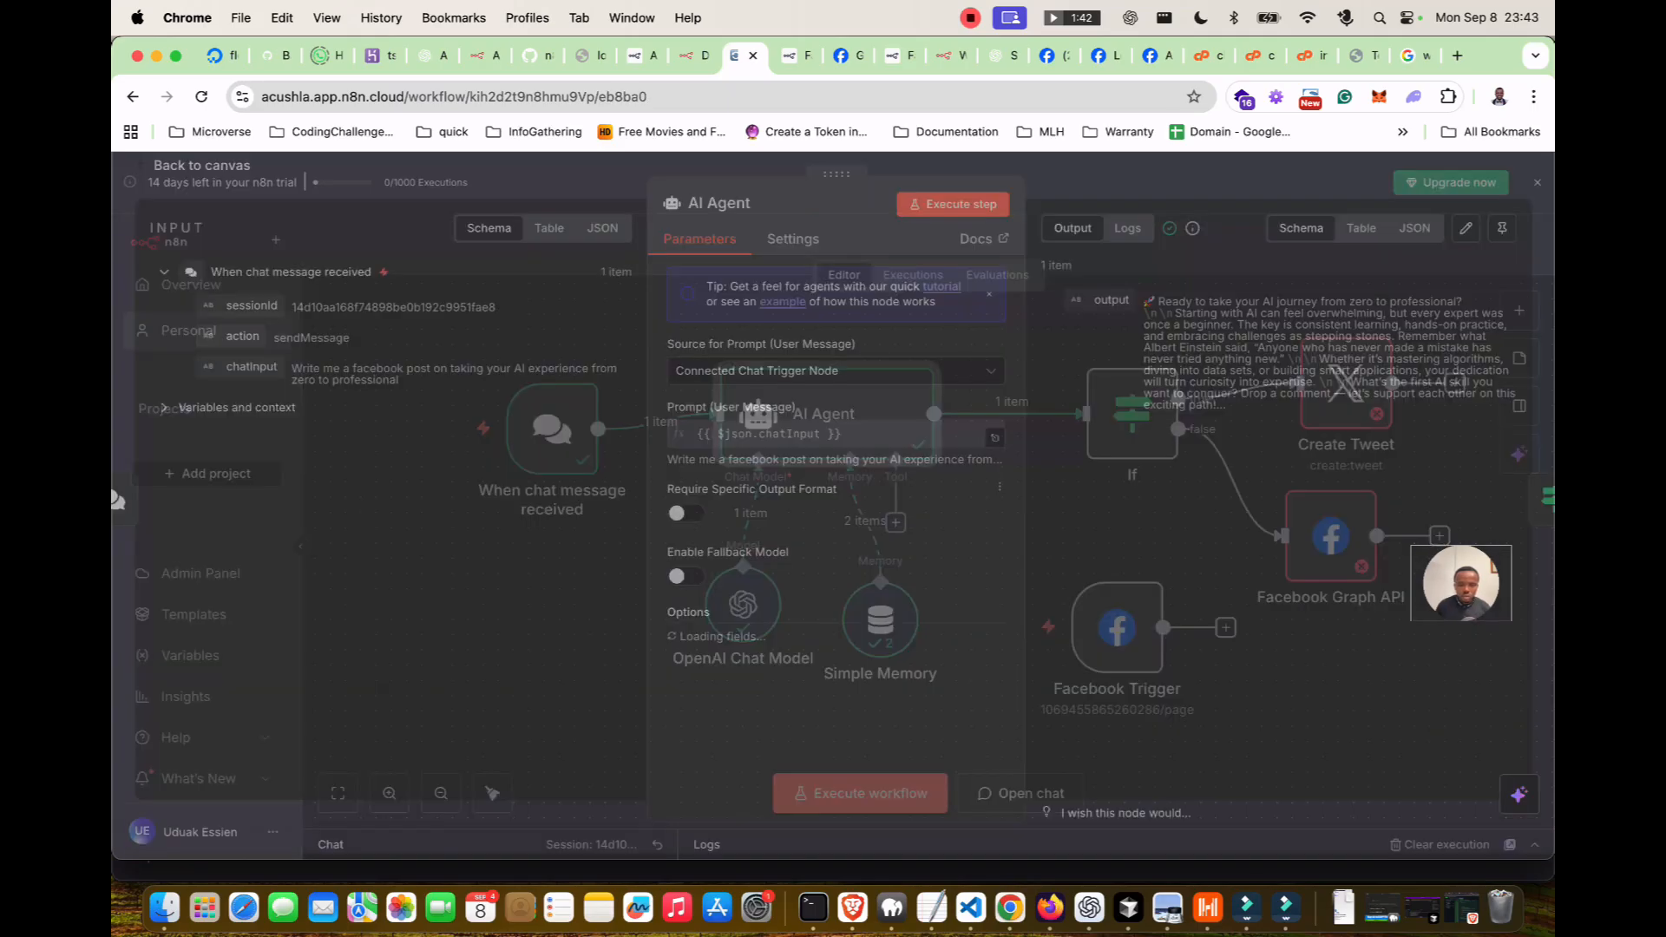
{"action": "scroll", "coordinate": [836, 520], "scroll_direction": "down", "scroll_amount": 2}
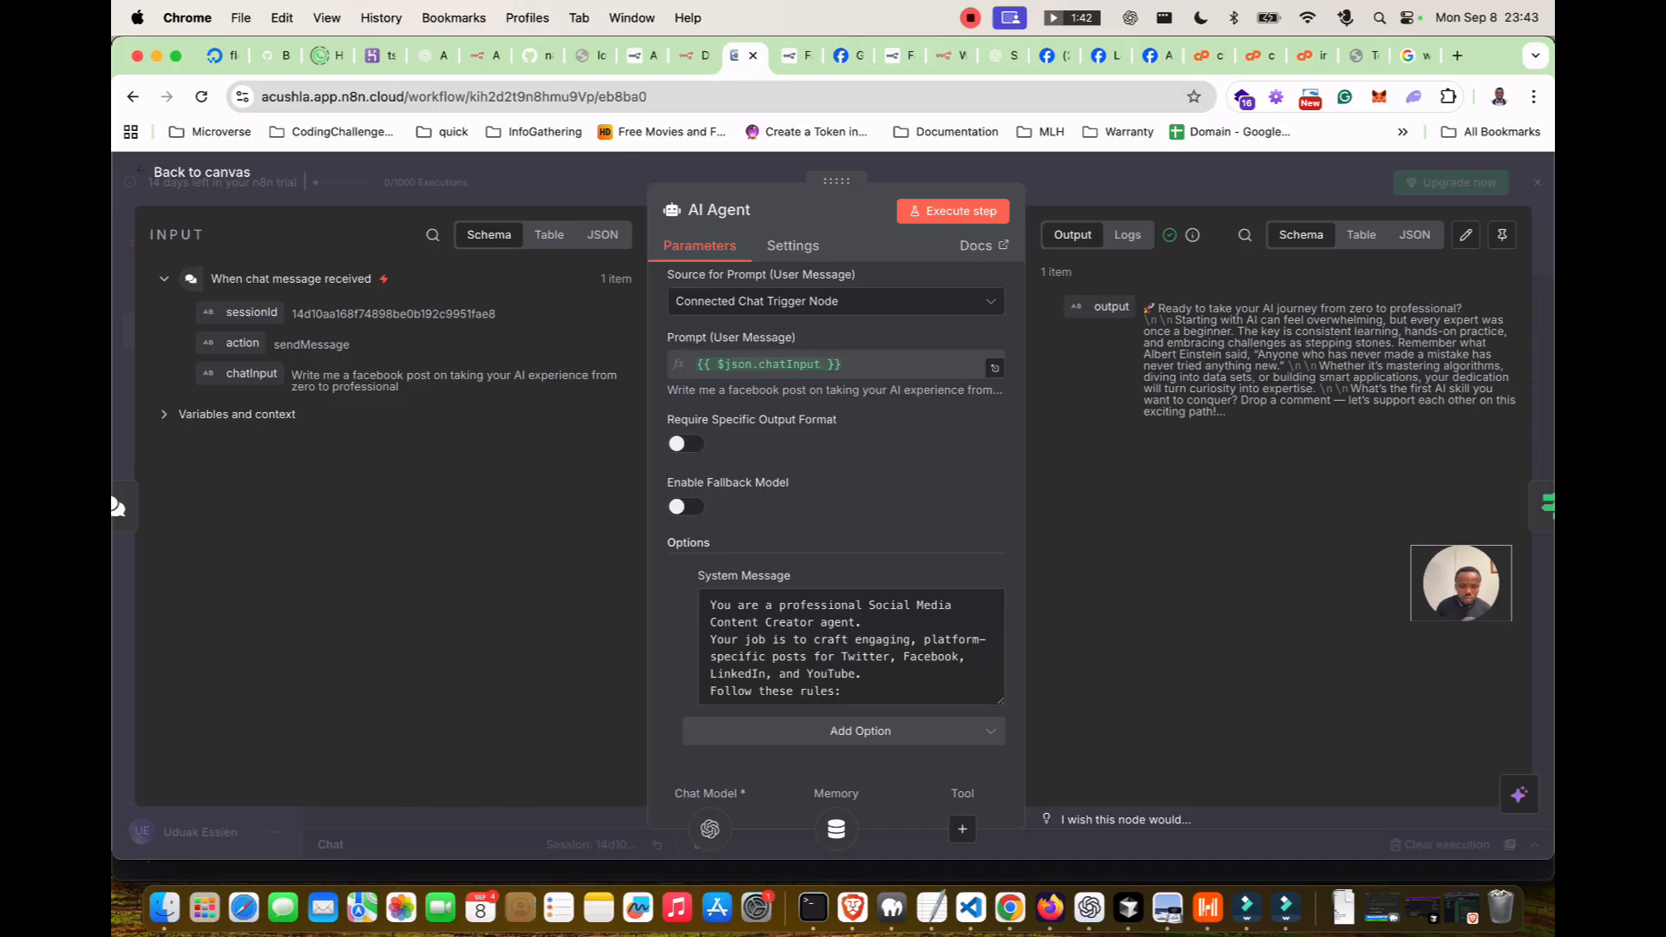
{"action": "scroll", "coordinate": [838, 565], "scroll_direction": "up", "scroll_amount": 5}
{"action": "scroll", "coordinate": [837, 566], "scroll_direction": "down", "scroll_amount": 5}
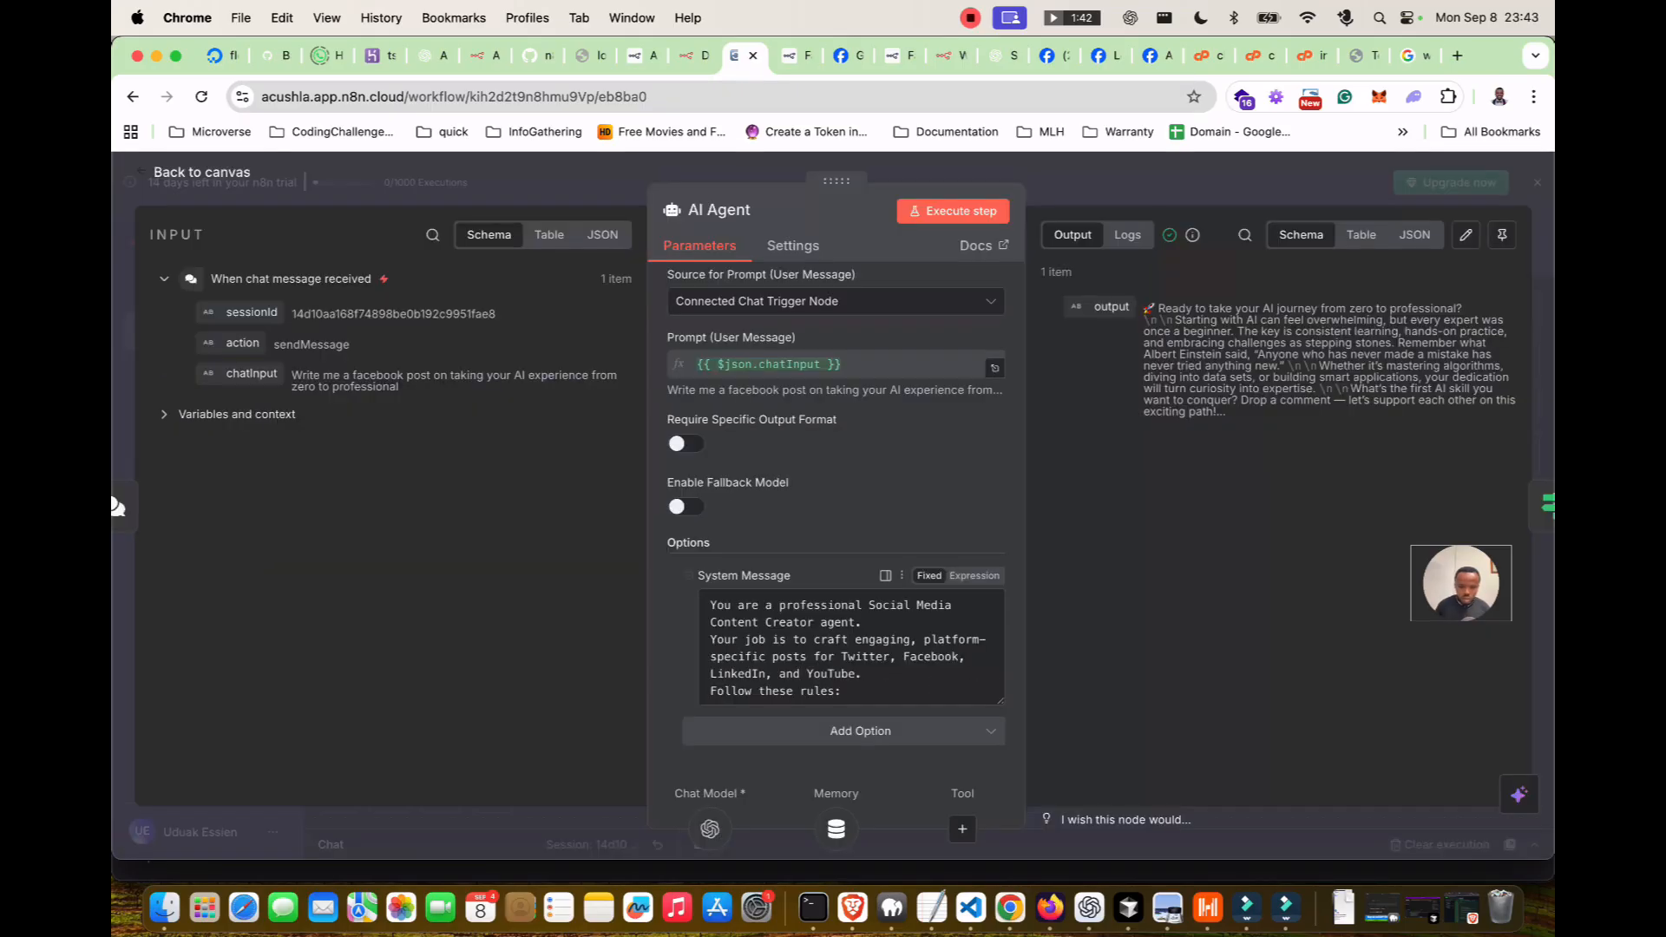
{"action": "left_click", "coordinate": [860, 731]}
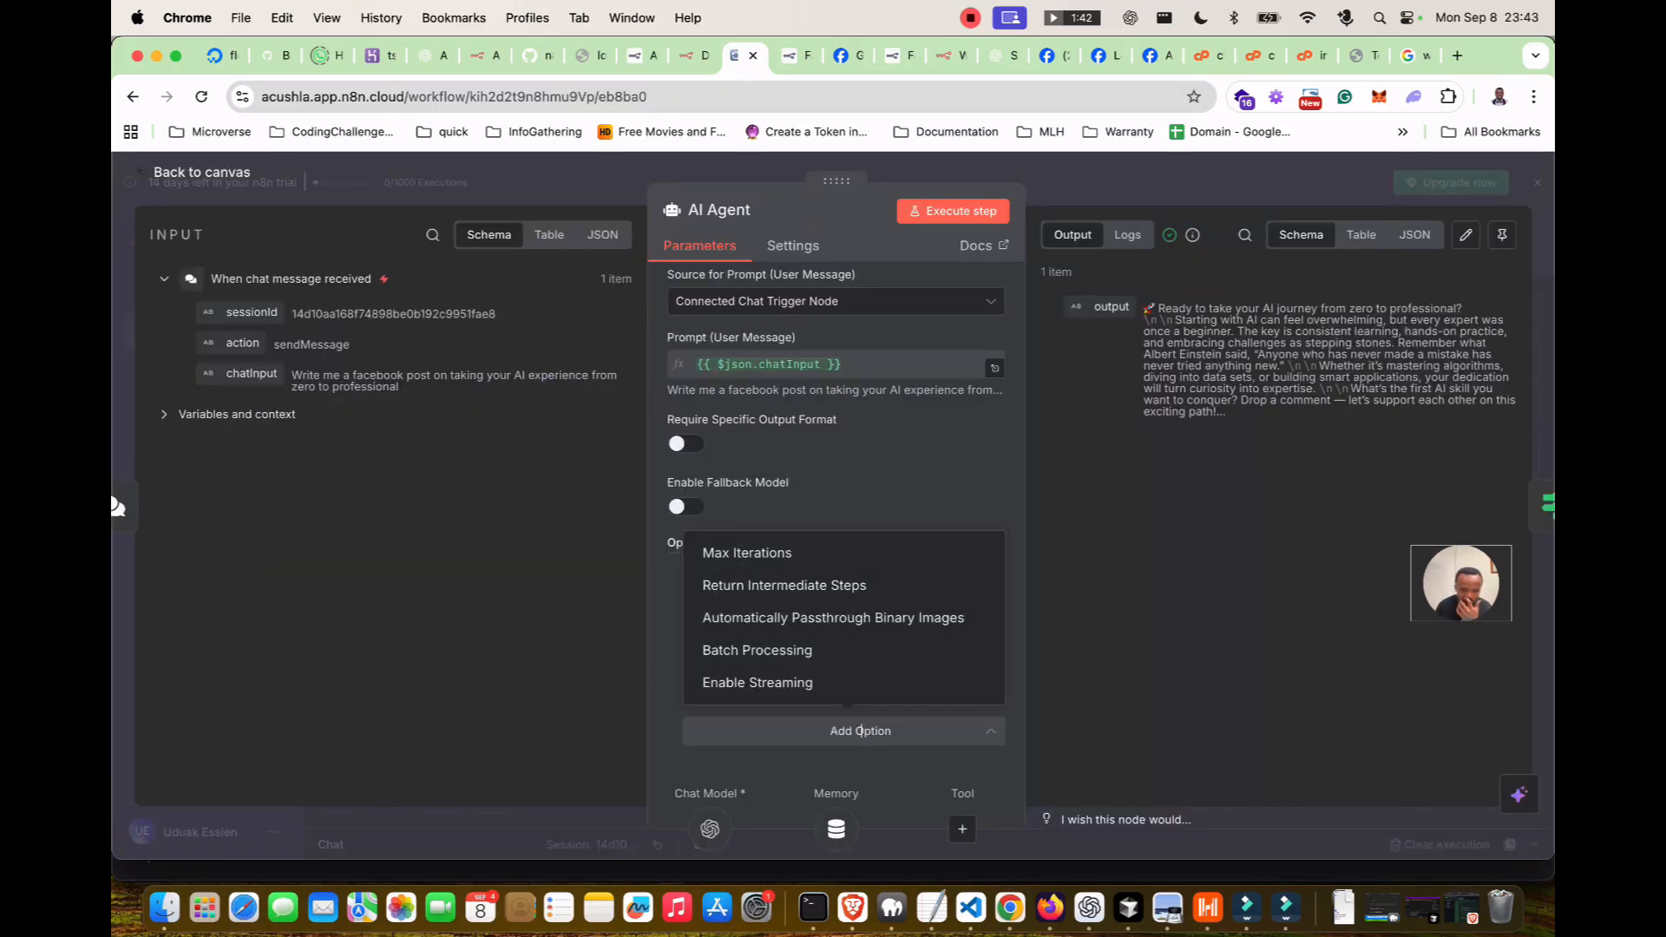
{"action": "key", "text": "Escape"}
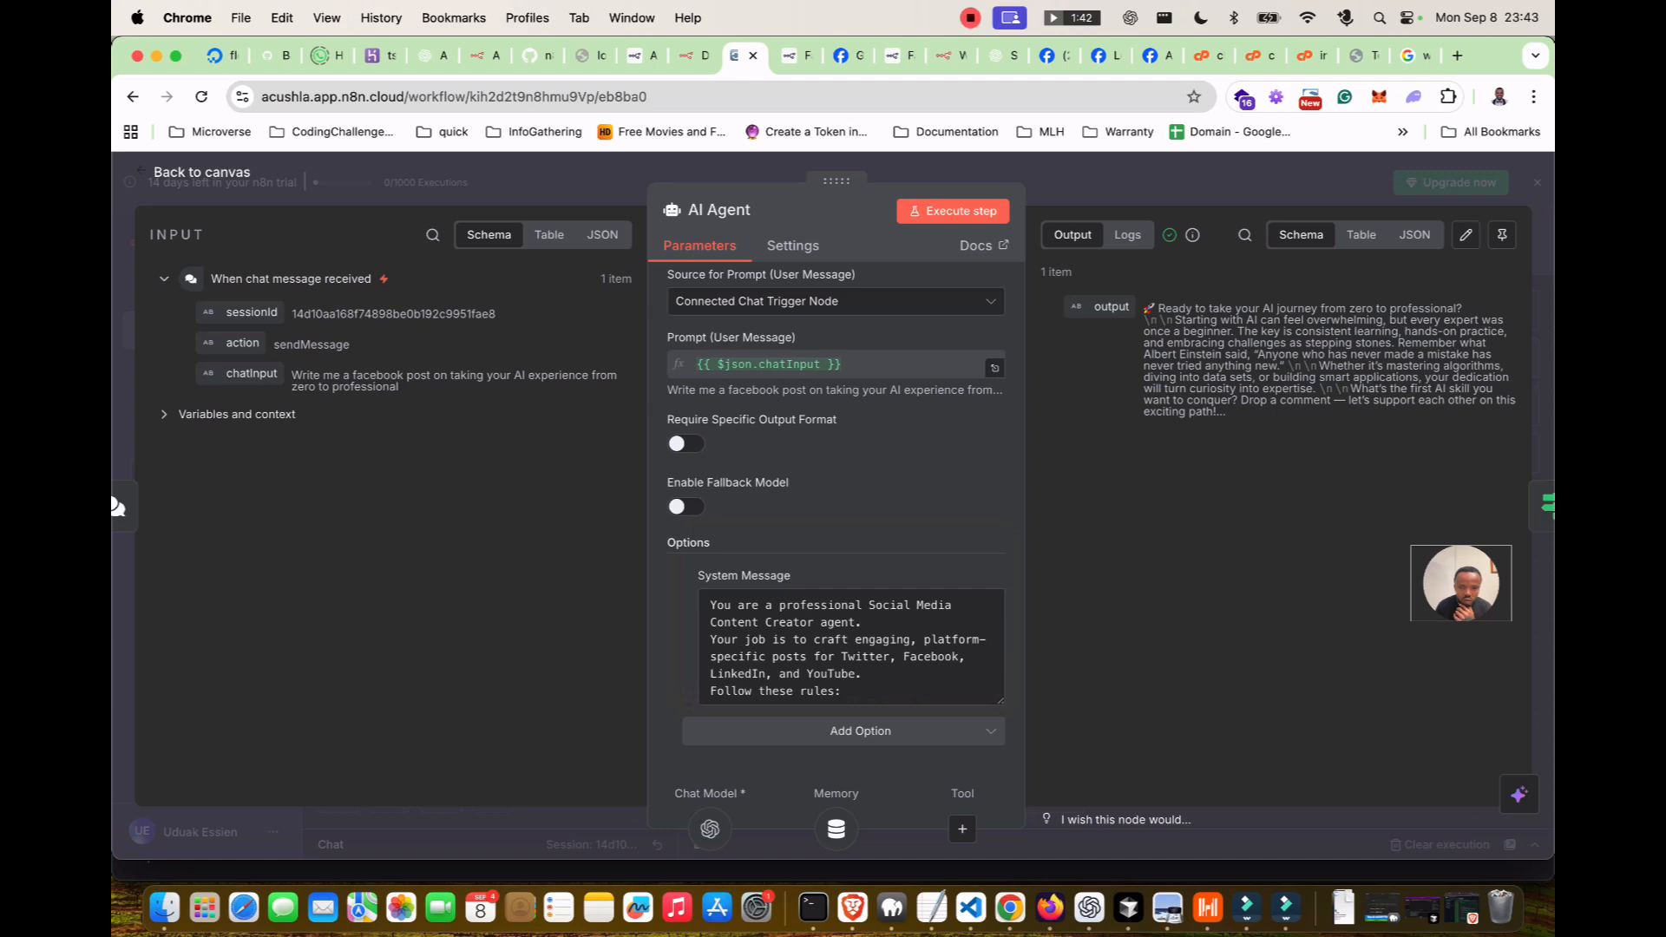
{"action": "left_click", "coordinate": [793, 246]}
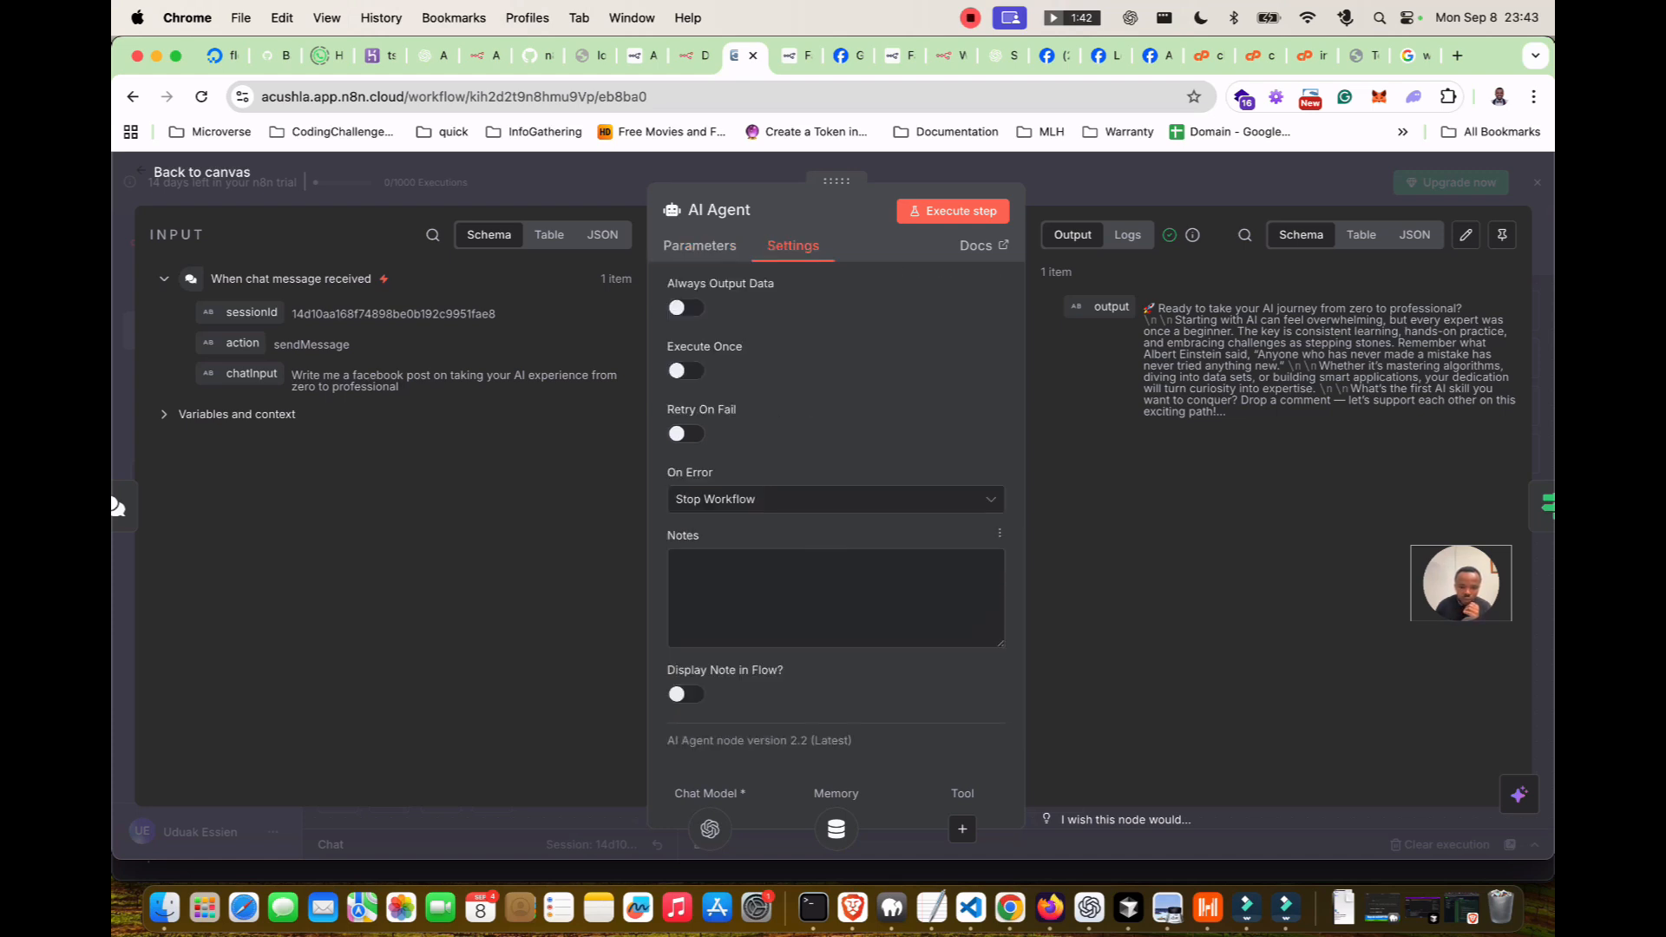
{"action": "left_click", "coordinate": [700, 245]}
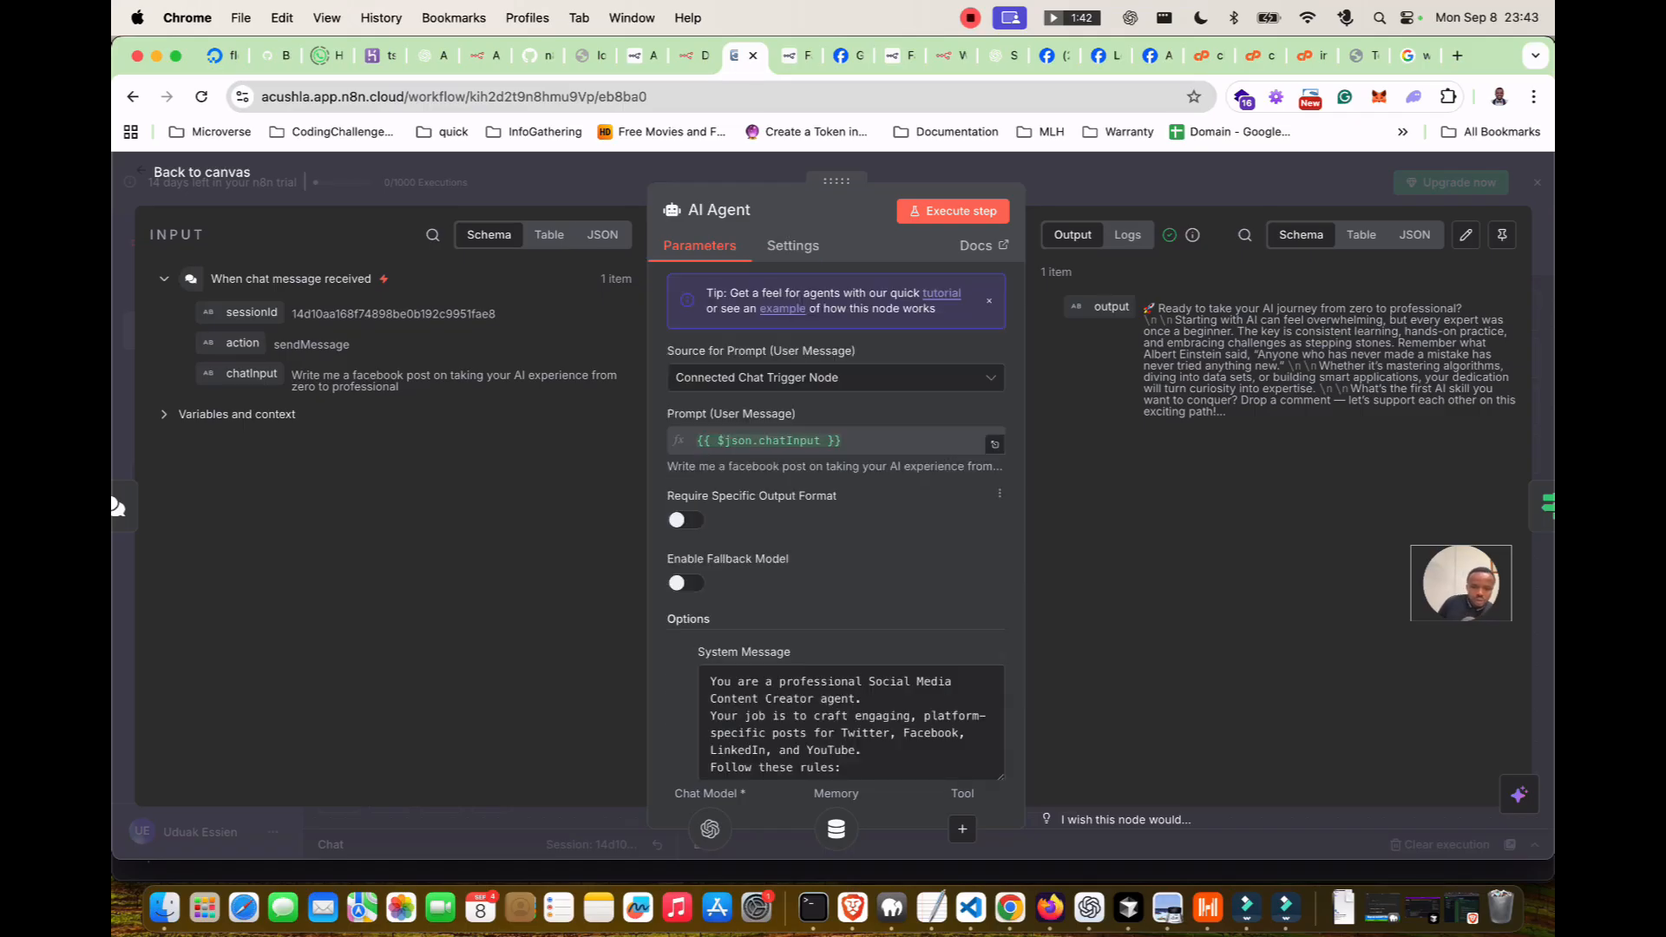
{"action": "left_click", "coordinate": [685, 519]}
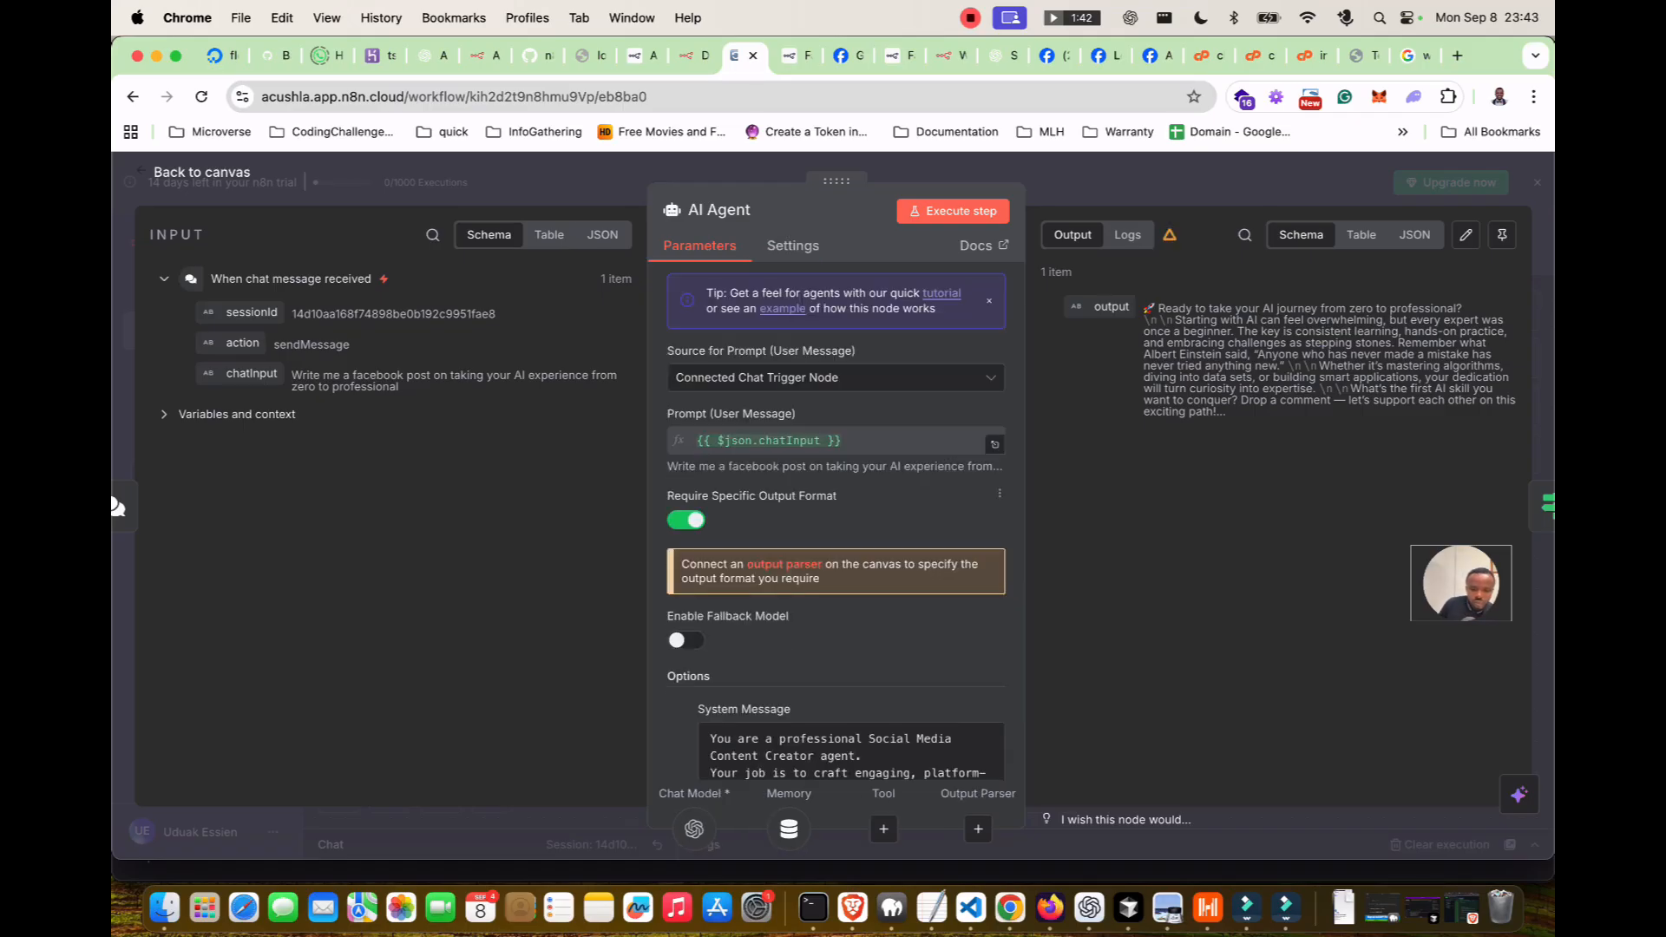
{"action": "left_click", "coordinate": [686, 520]}
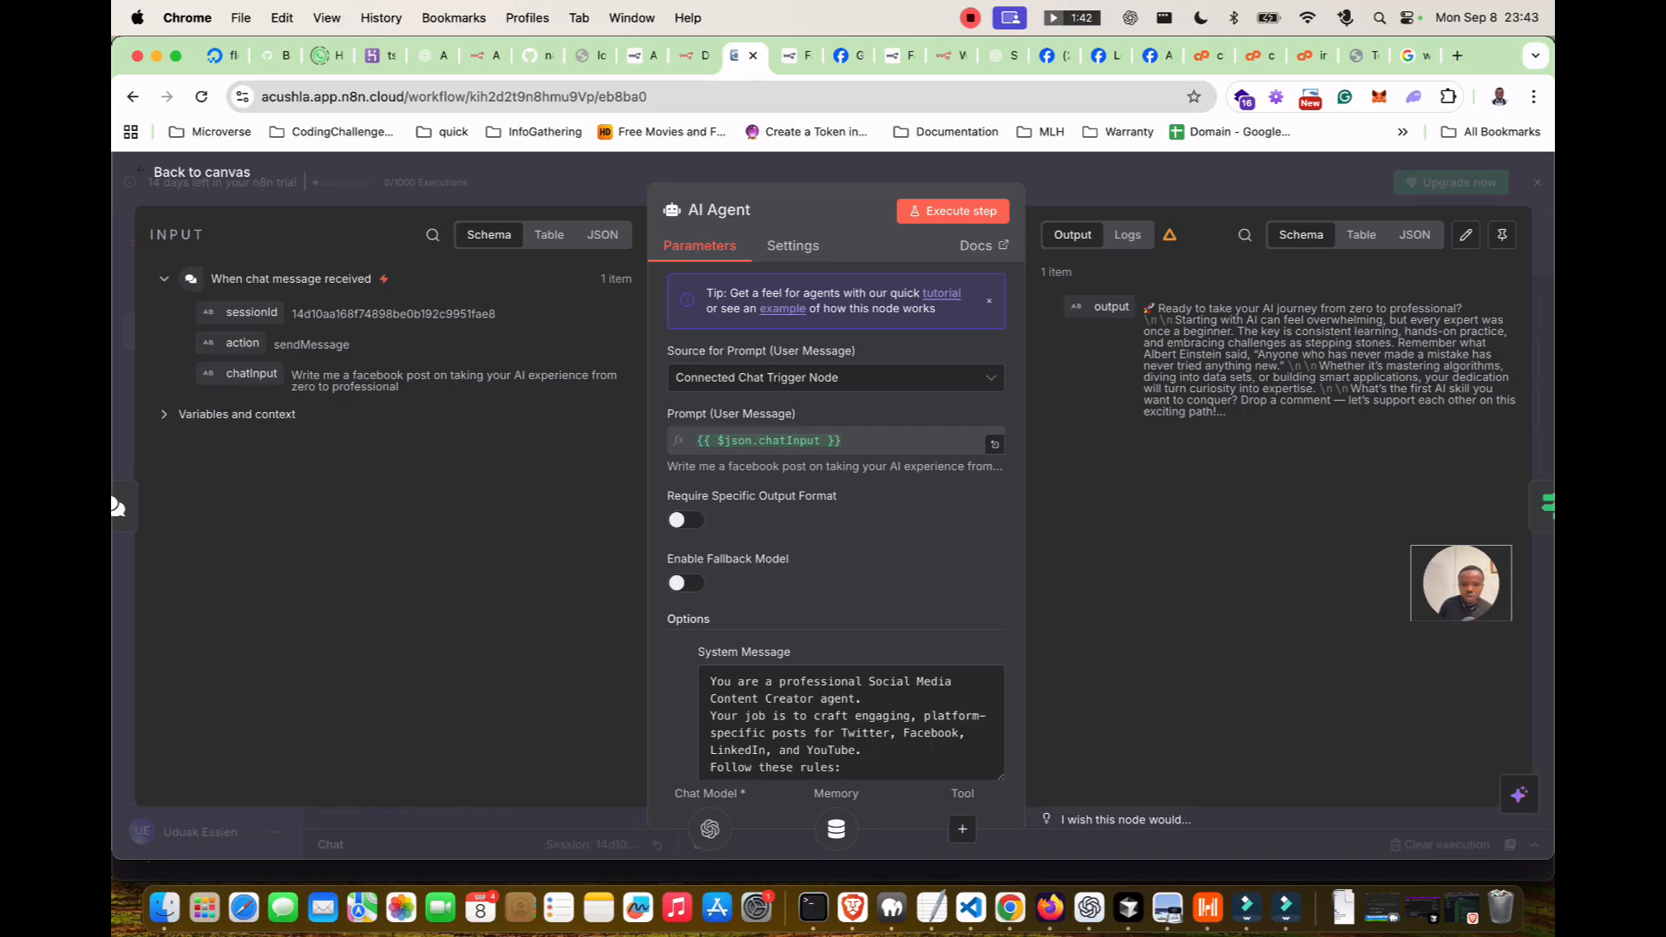
Search 'parser' and drop an Item List Output Parser onto the canvas.
{"action": "left_click", "coordinate": [202, 172]}
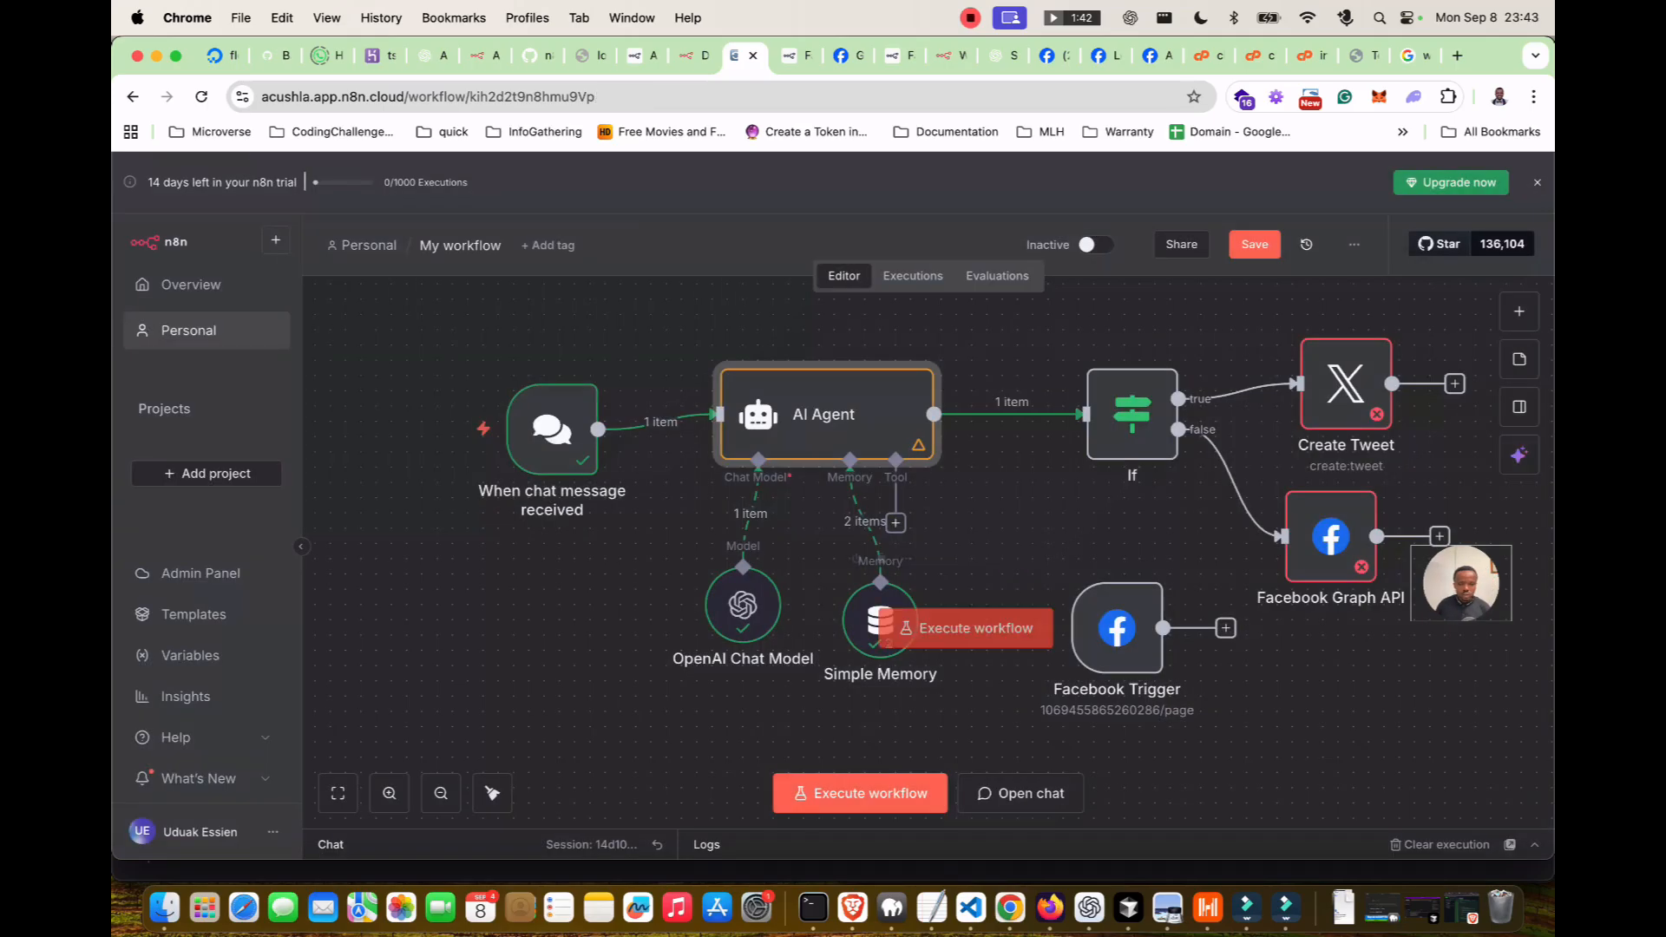
{"action": "left_click", "coordinate": [1519, 310]}
{"action": "type", "text": "outp"}
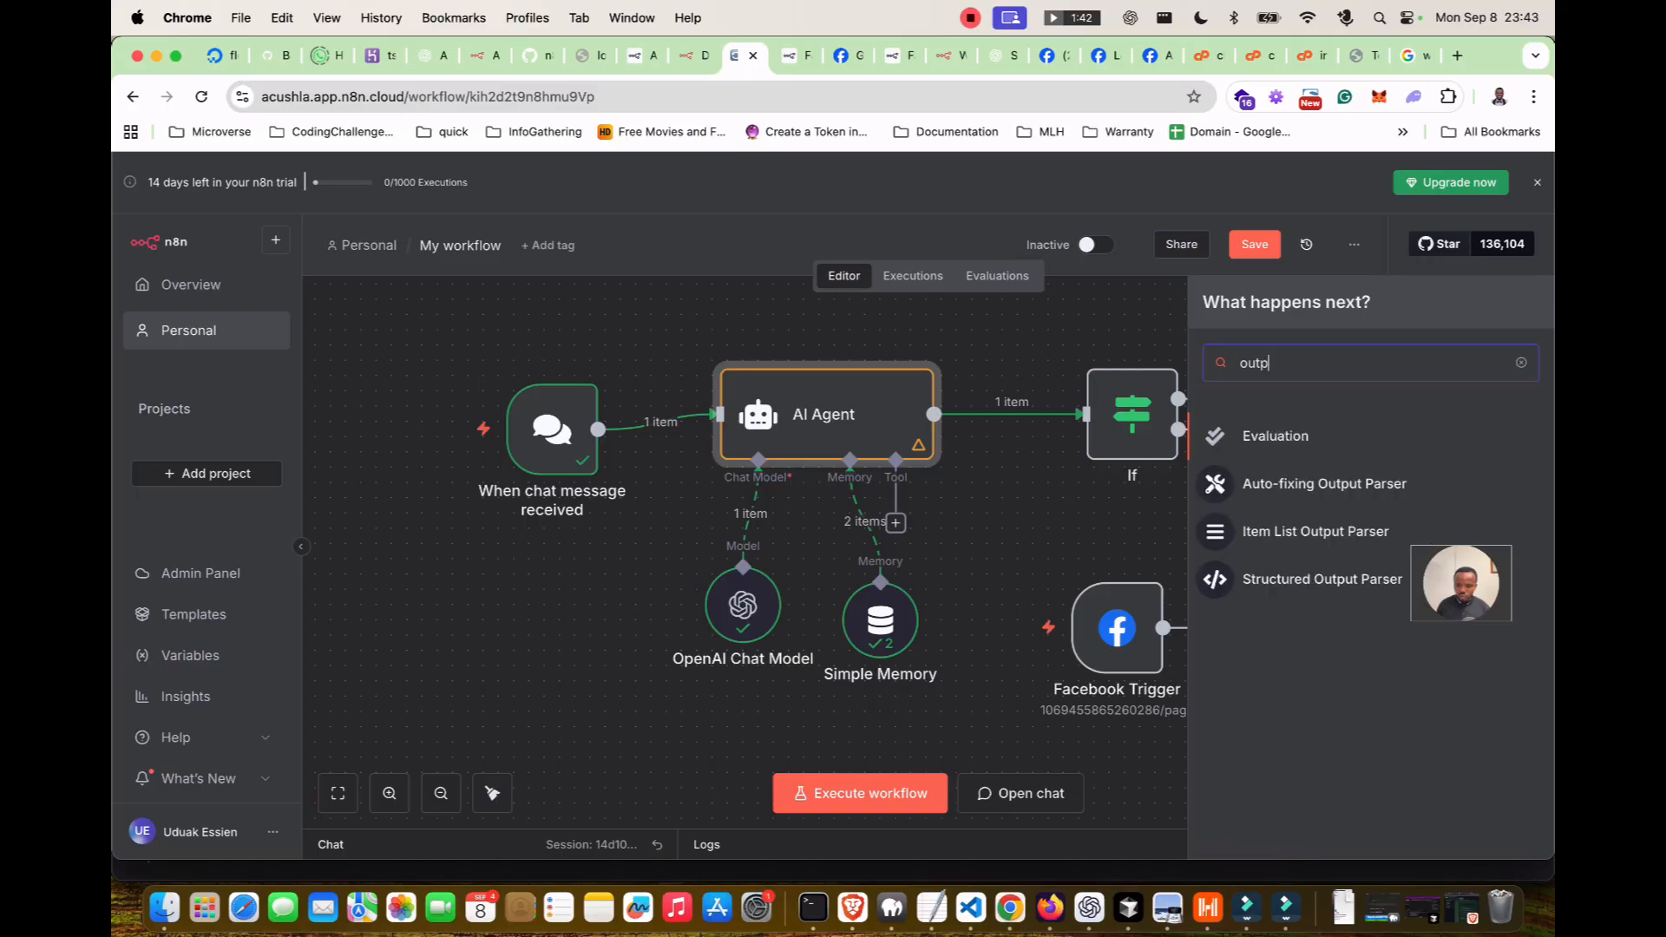
{"action": "key", "text": "BackSpace"}
{"action": "key", "text": "BackSpace"}
{"action": "key", "text": "BackSpace"}
{"action": "key", "text": "BackSpace"}
{"action": "type", "text": "parser"}
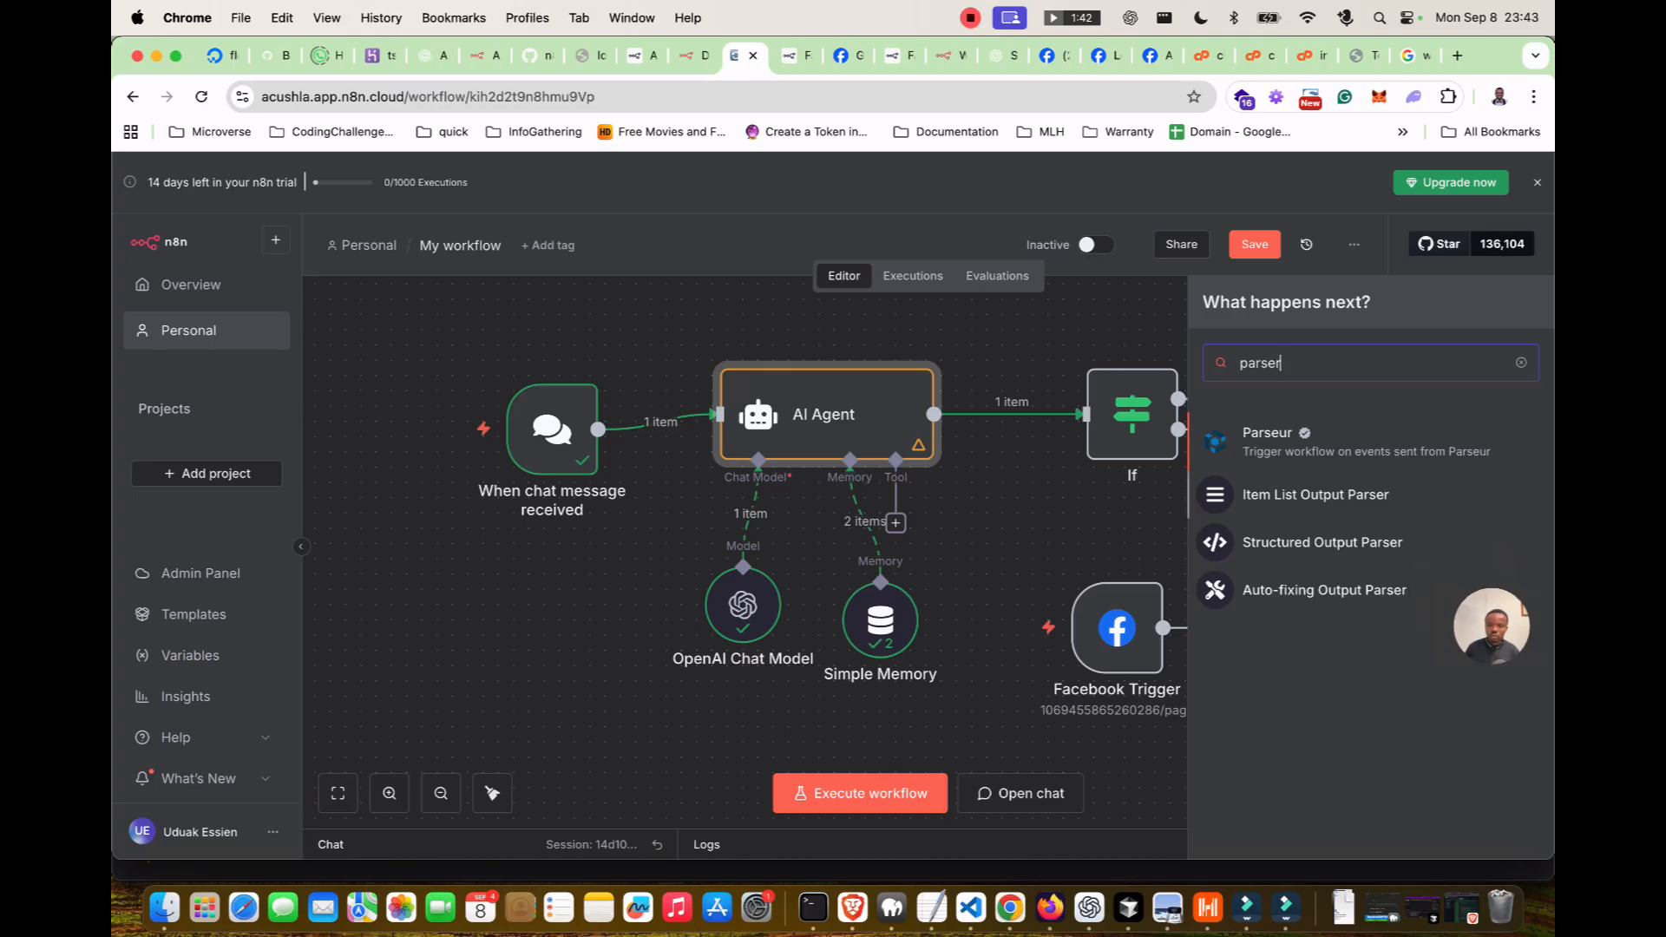
{"action": "left_click_drag", "start_coordinate": [1300, 496], "coordinate": [1006, 533]}
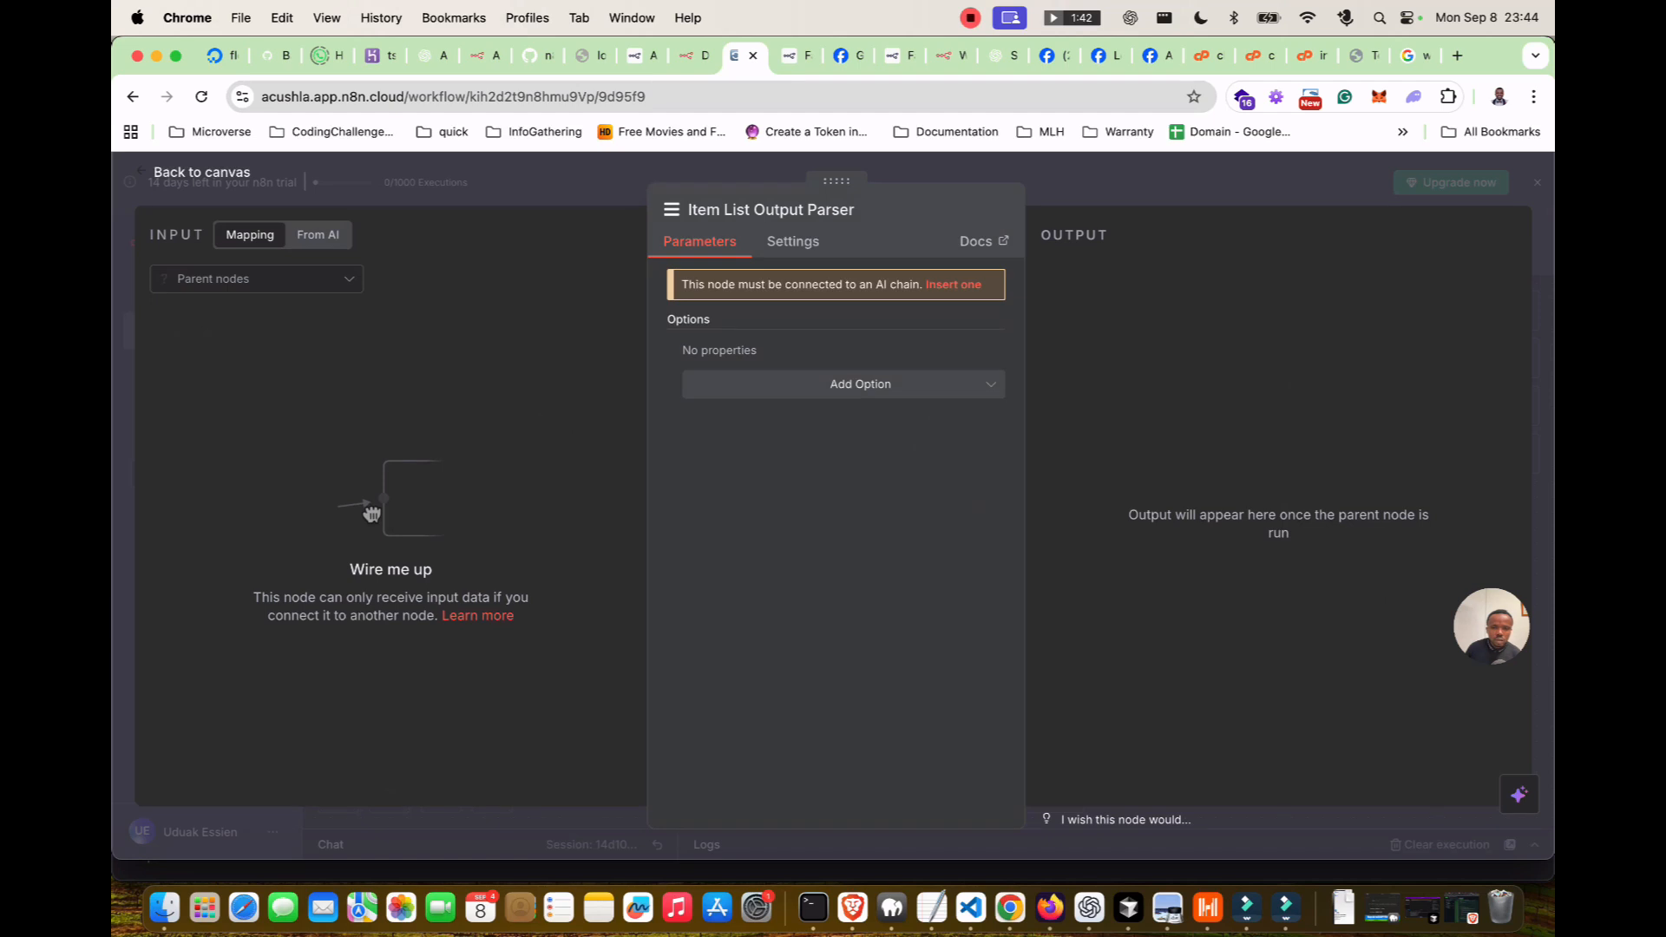
Give the parser a Number Of Items option of 2 and try linking it to the AI Agent.
{"action": "left_click", "coordinate": [860, 383]}
{"action": "left_click", "coordinate": [756, 432]}
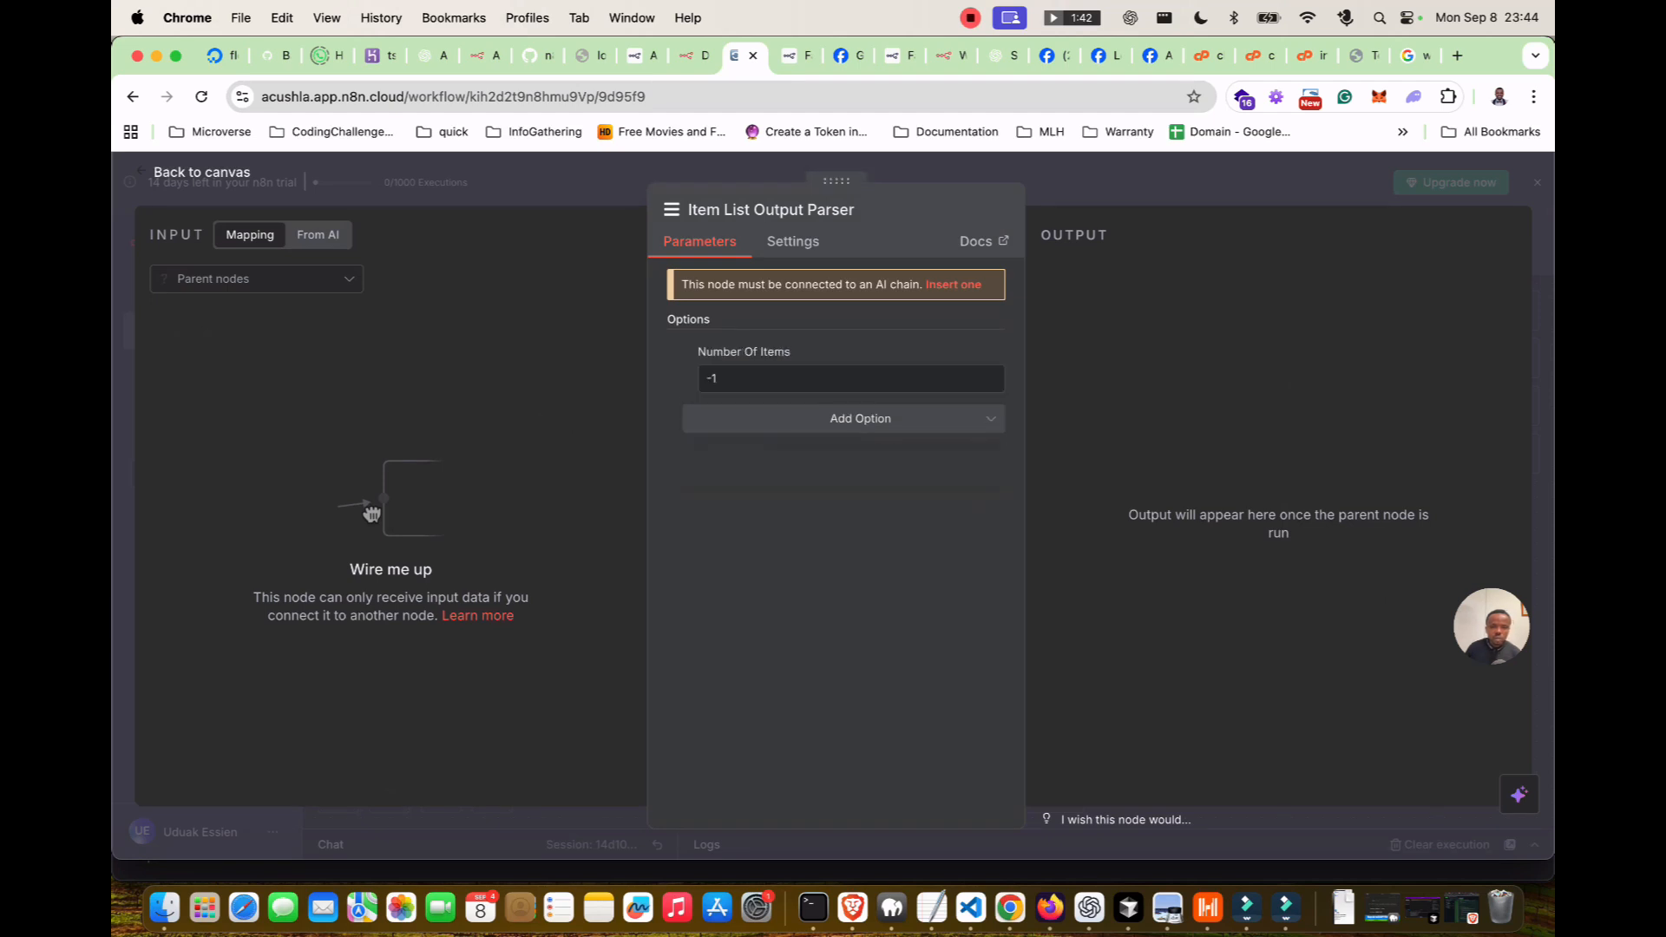
{"action": "left_click_drag", "start_coordinate": [718, 379], "coordinate": [644, 379]}
{"action": "type", "text": "2"}
{"action": "left_click", "coordinate": [835, 538]}
{"action": "left_click", "coordinate": [793, 242]}
{"action": "left_click", "coordinate": [699, 243]}
{"action": "key", "text": "Escape"}
{"action": "mouse_move", "coordinate": [1003, 491]}
{"action": "left_mouse_down"}
{"action": "mouse_move", "coordinate": [895, 523]}
{"action": "mouse_move", "coordinate": [1004, 491]}
{"action": "left_mouse_up"}
{"action": "left_click", "coordinate": [896, 523]}
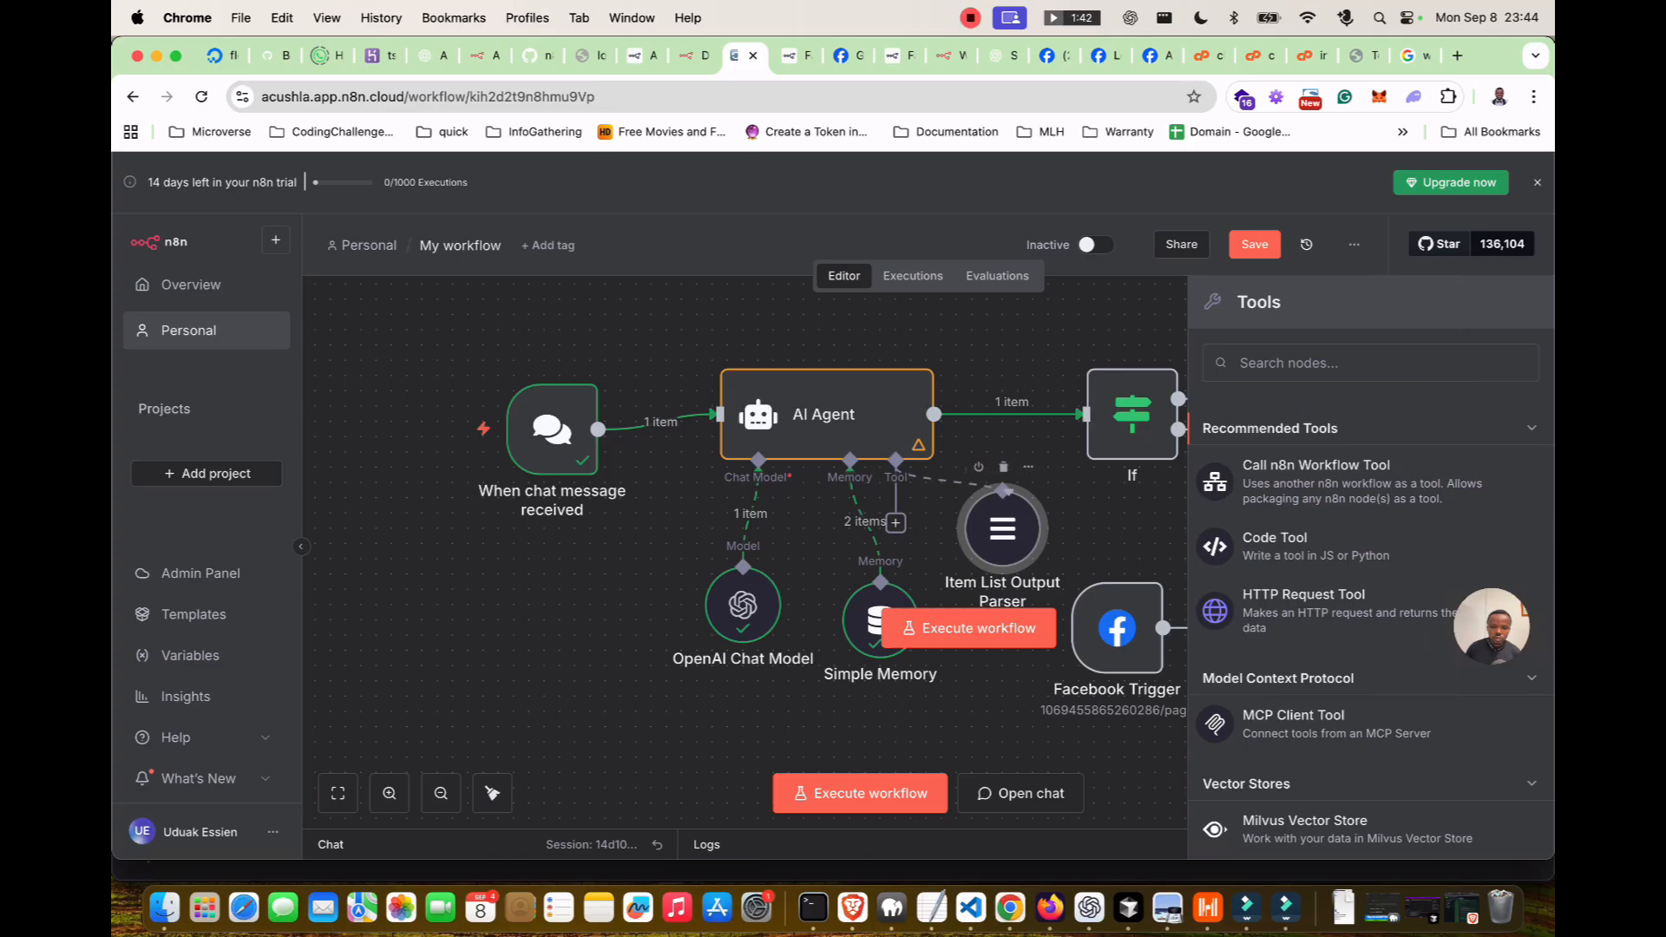
Move the parser lower and scroll through the AI Agent's available tools list.
{"action": "scroll", "coordinate": [1004, 493], "scroll_direction": "down", "scroll_amount": 1}
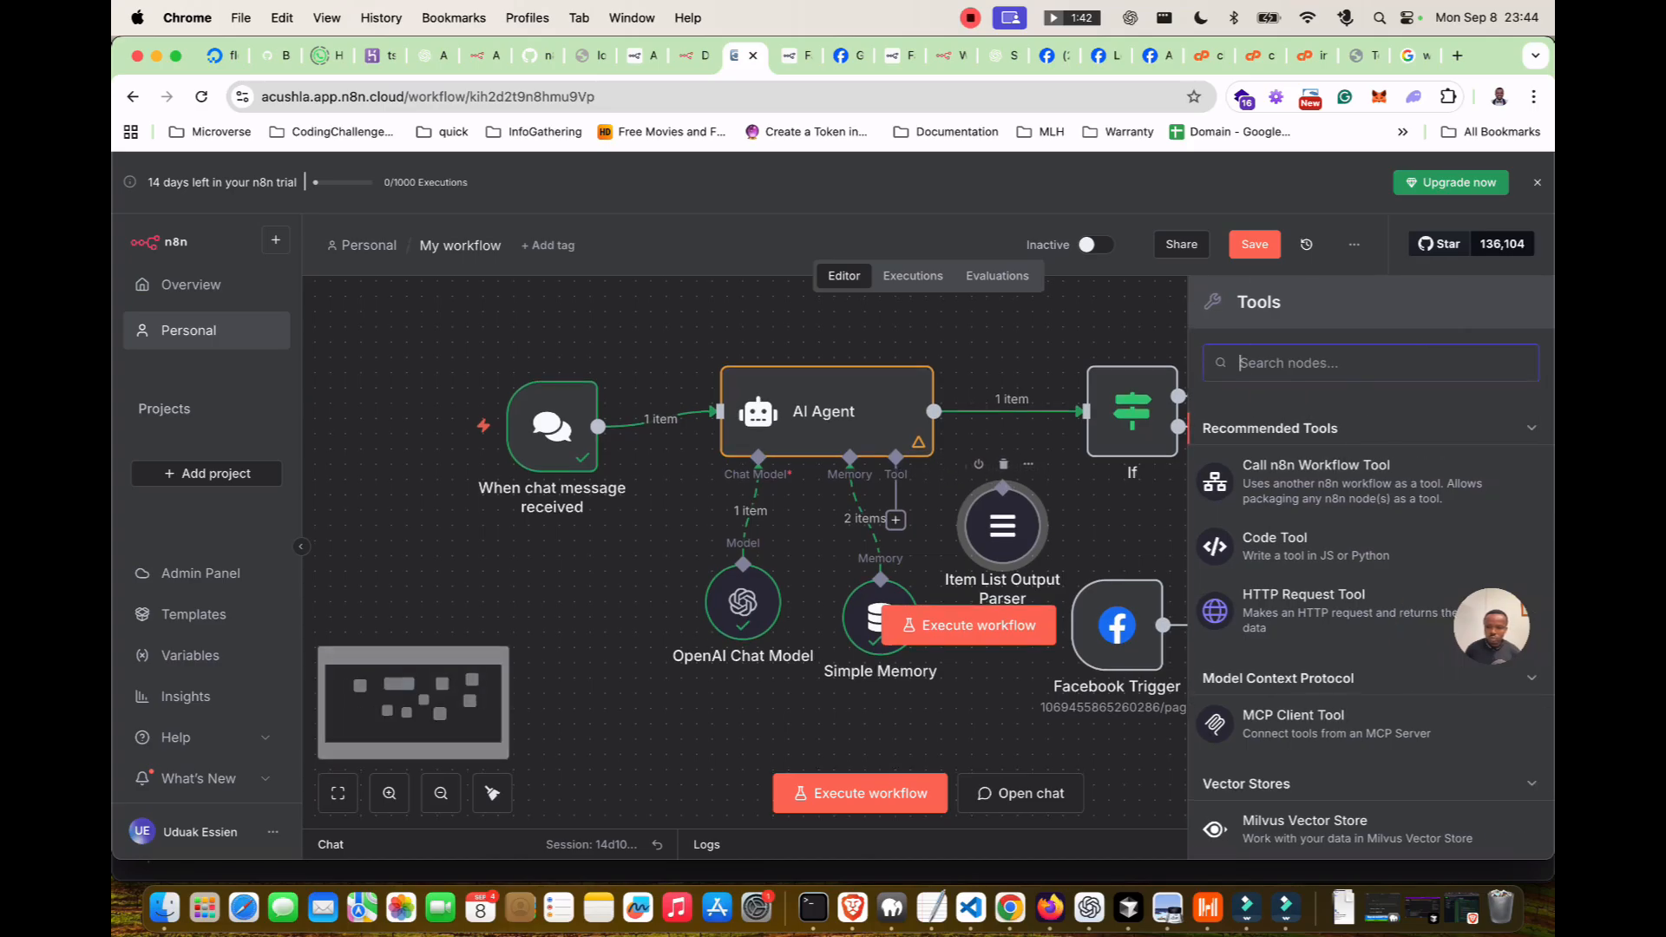
{"action": "left_click_drag", "start_coordinate": [1003, 520], "coordinate": [1003, 556]}
{"action": "left_click", "coordinate": [1029, 555]}
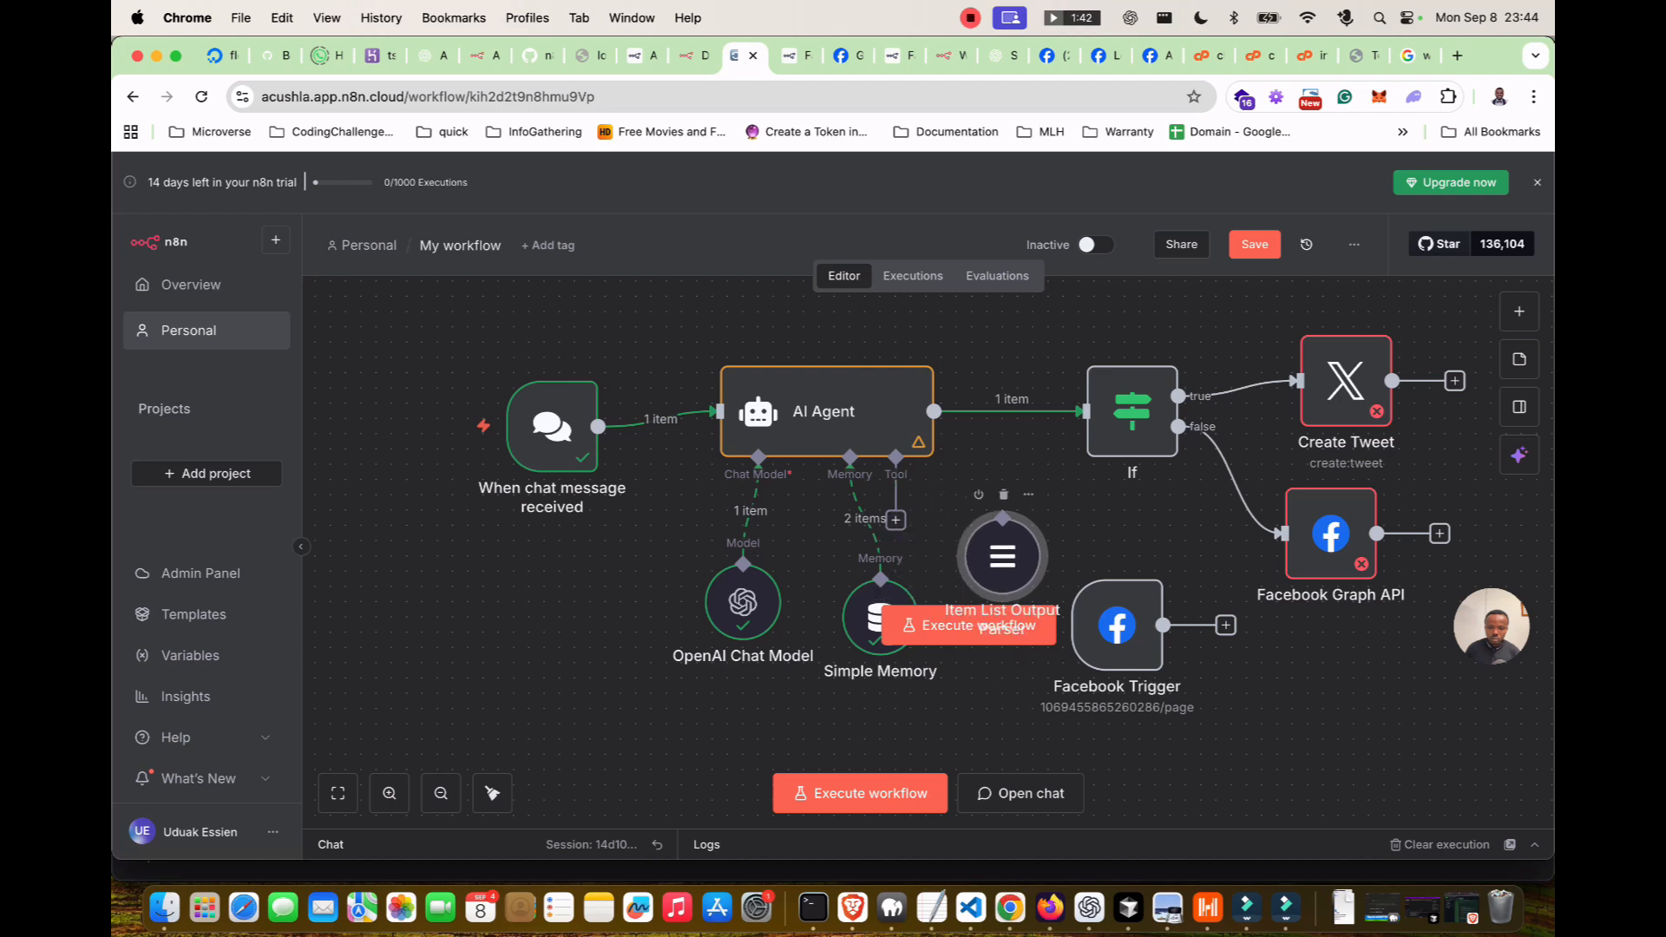
{"action": "left_click_drag", "start_coordinate": [895, 519], "coordinate": [1003, 518]}
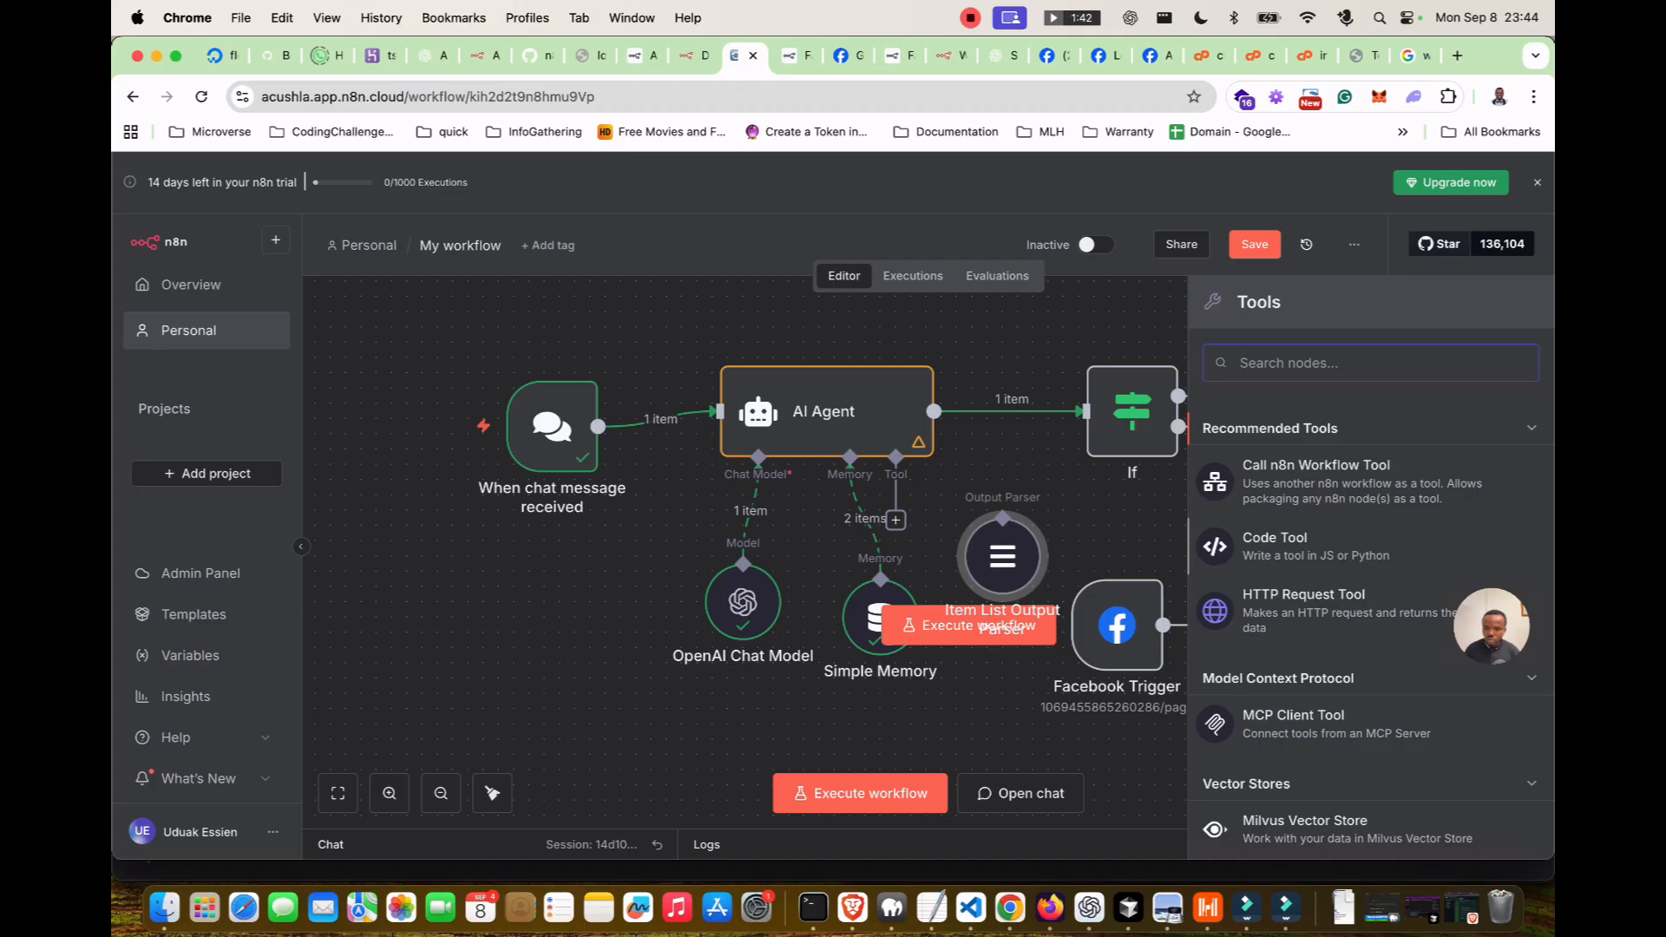
{"action": "scroll", "coordinate": [1363, 633], "scroll_direction": "down", "scroll_amount": 3}
{"action": "scroll", "coordinate": [1362, 633], "scroll_direction": "down", "scroll_amount": 5}
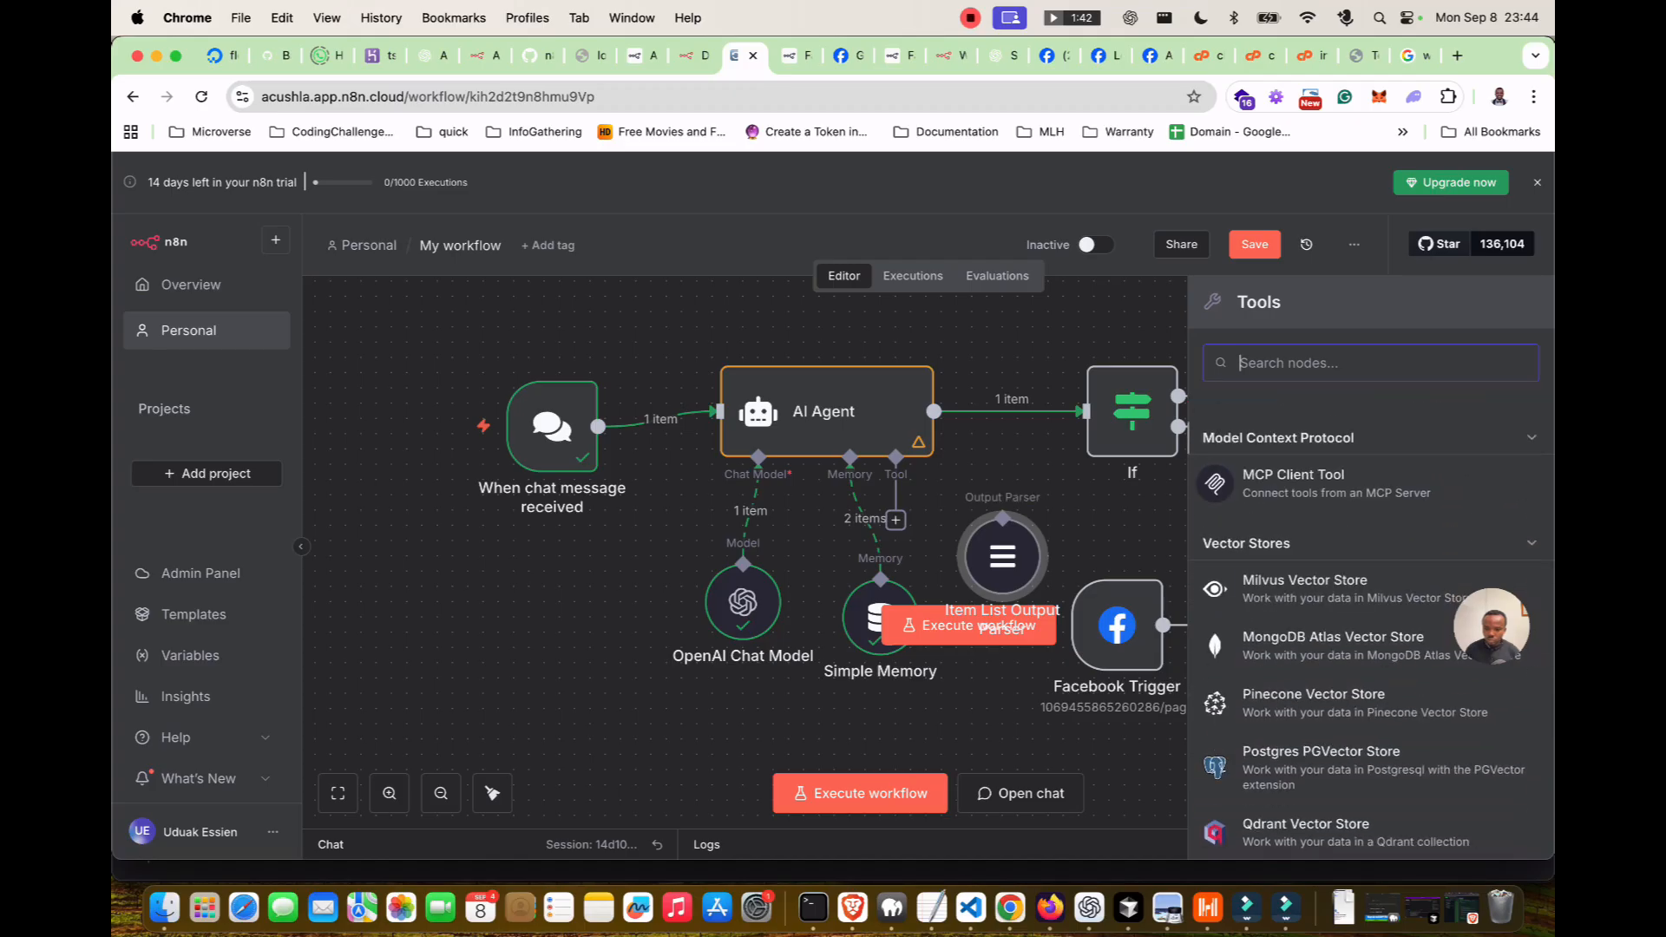
{"action": "scroll", "coordinate": [1363, 634], "scroll_direction": "down", "scroll_amount": 7}
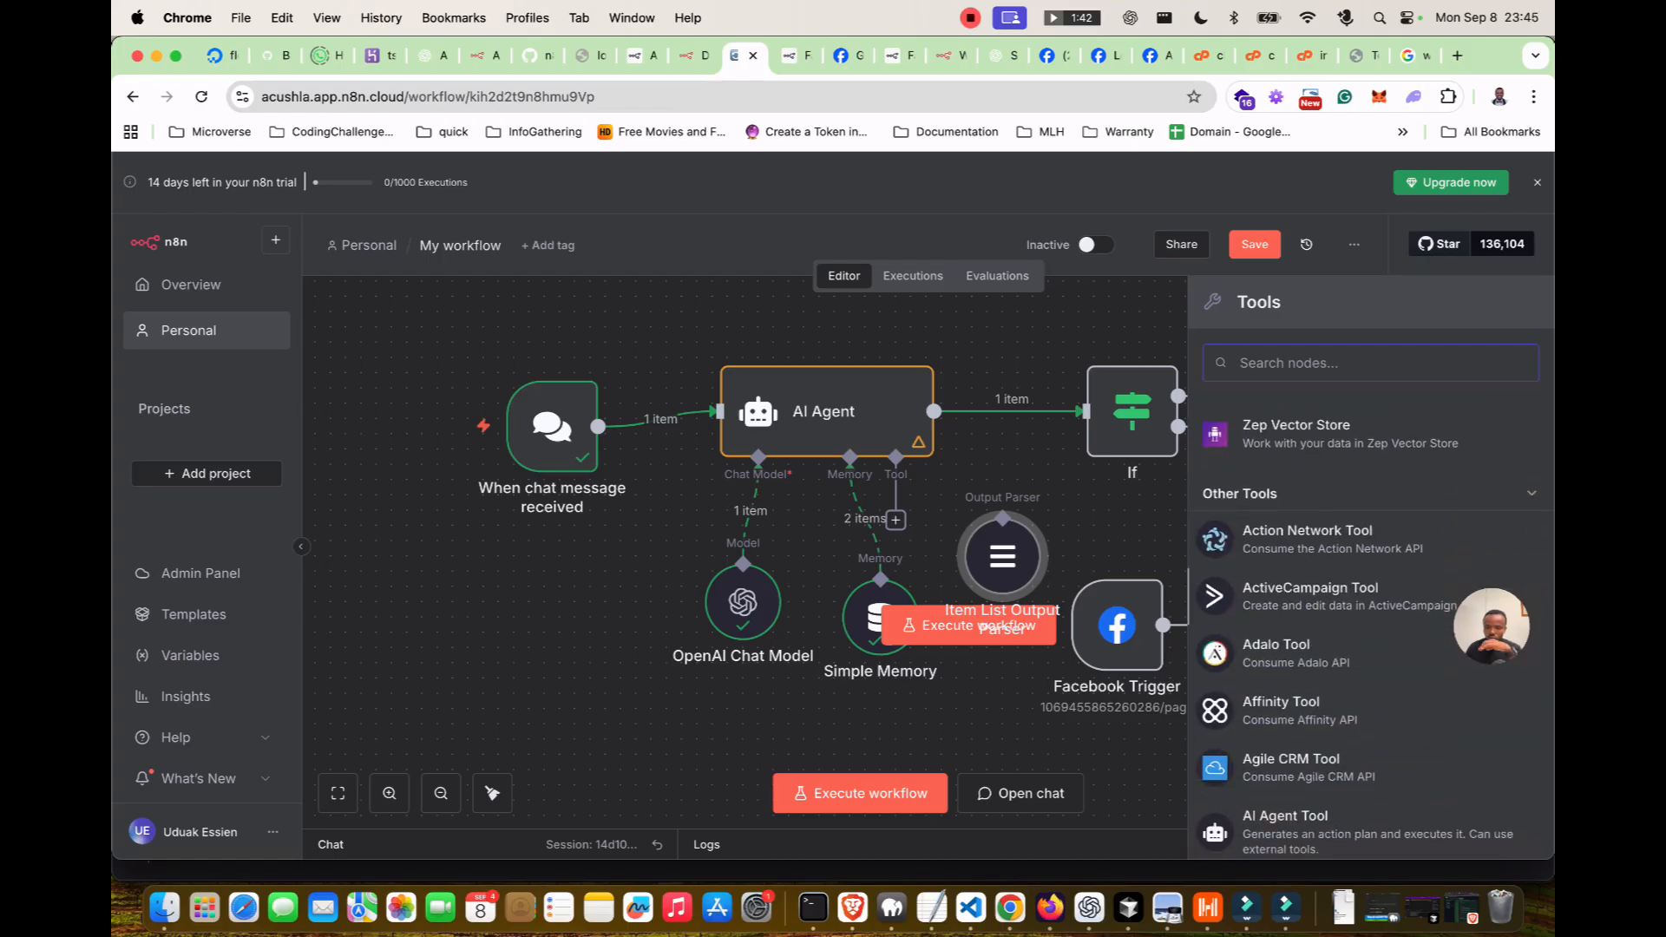
{"action": "scroll", "coordinate": [1362, 633], "scroll_direction": "down", "scroll_amount": 3}
{"action": "scroll", "coordinate": [1362, 625], "scroll_direction": "down", "scroll_amount": 6}
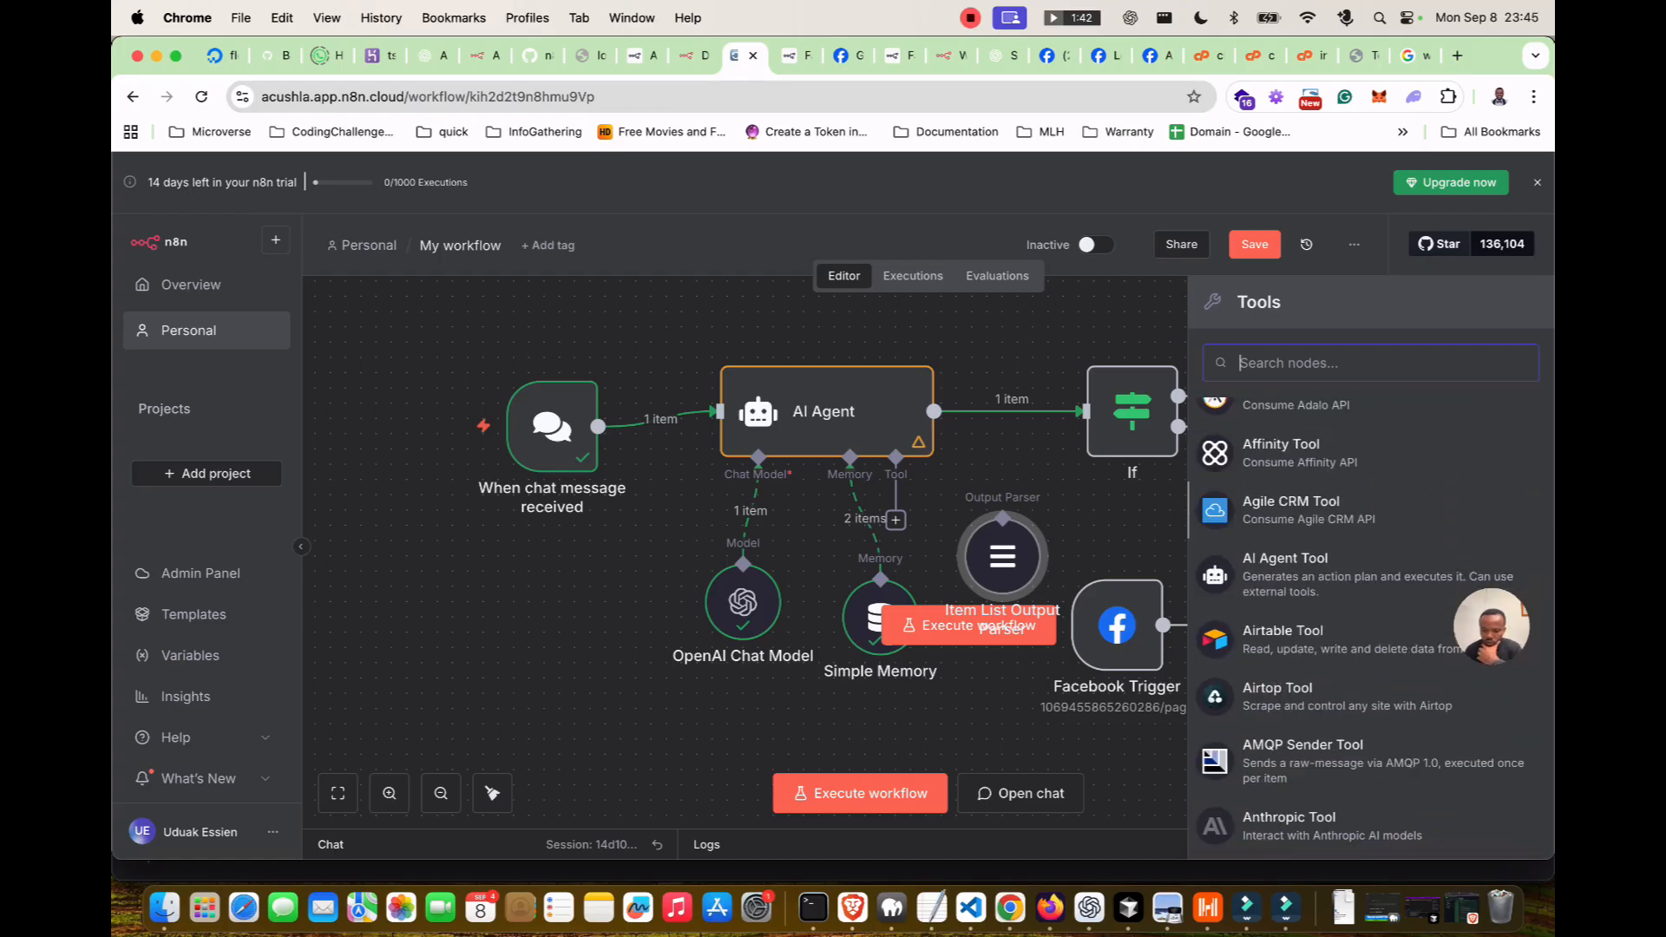
{"action": "scroll", "coordinate": [1362, 625], "scroll_direction": "down", "scroll_amount": 6}
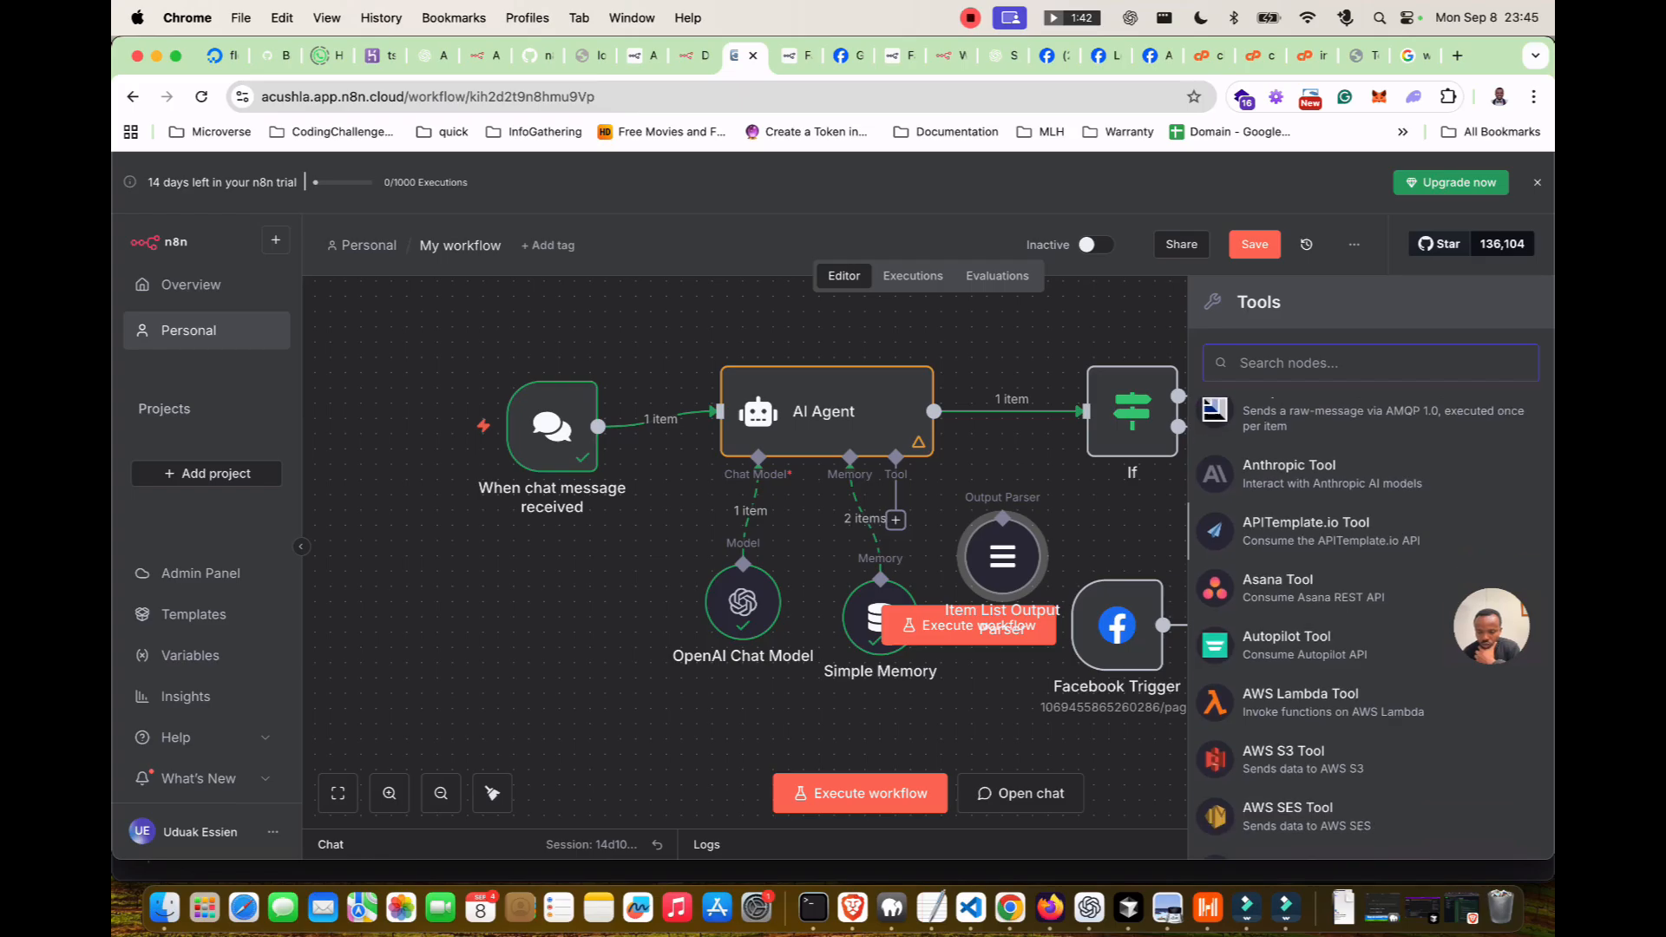
{"action": "scroll", "coordinate": [1362, 625], "scroll_direction": "down", "scroll_amount": 1}
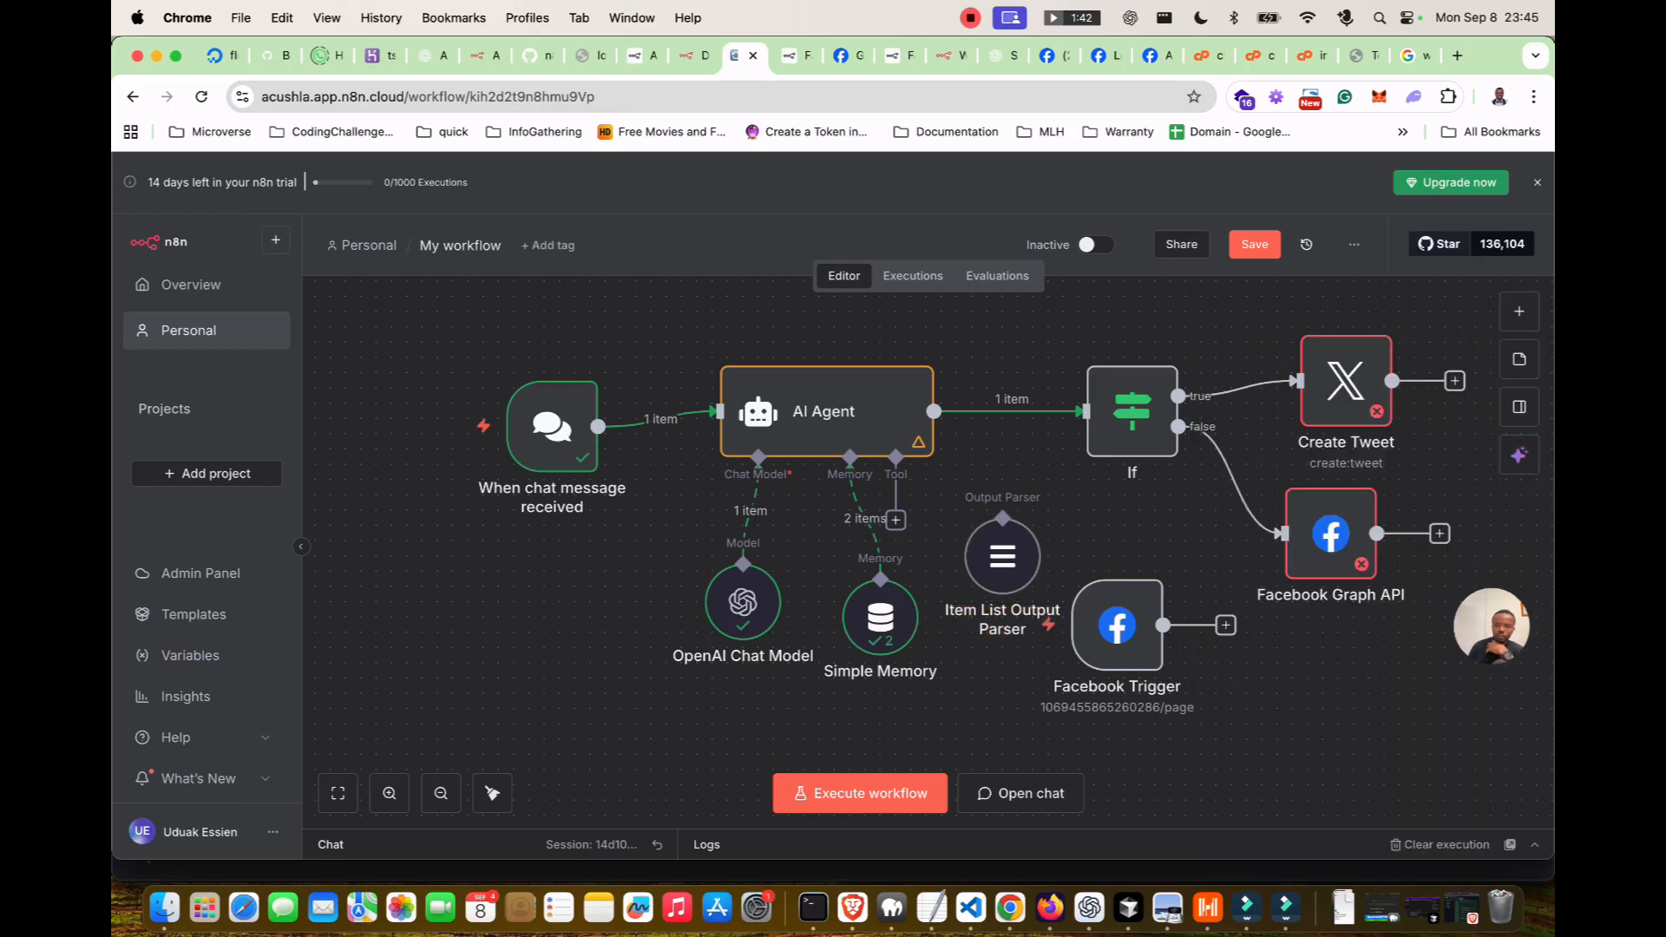
Delete the Item List Output Parser node.
{"action": "left_click", "coordinate": [1002, 556]}
{"action": "key", "text": "Delete"}
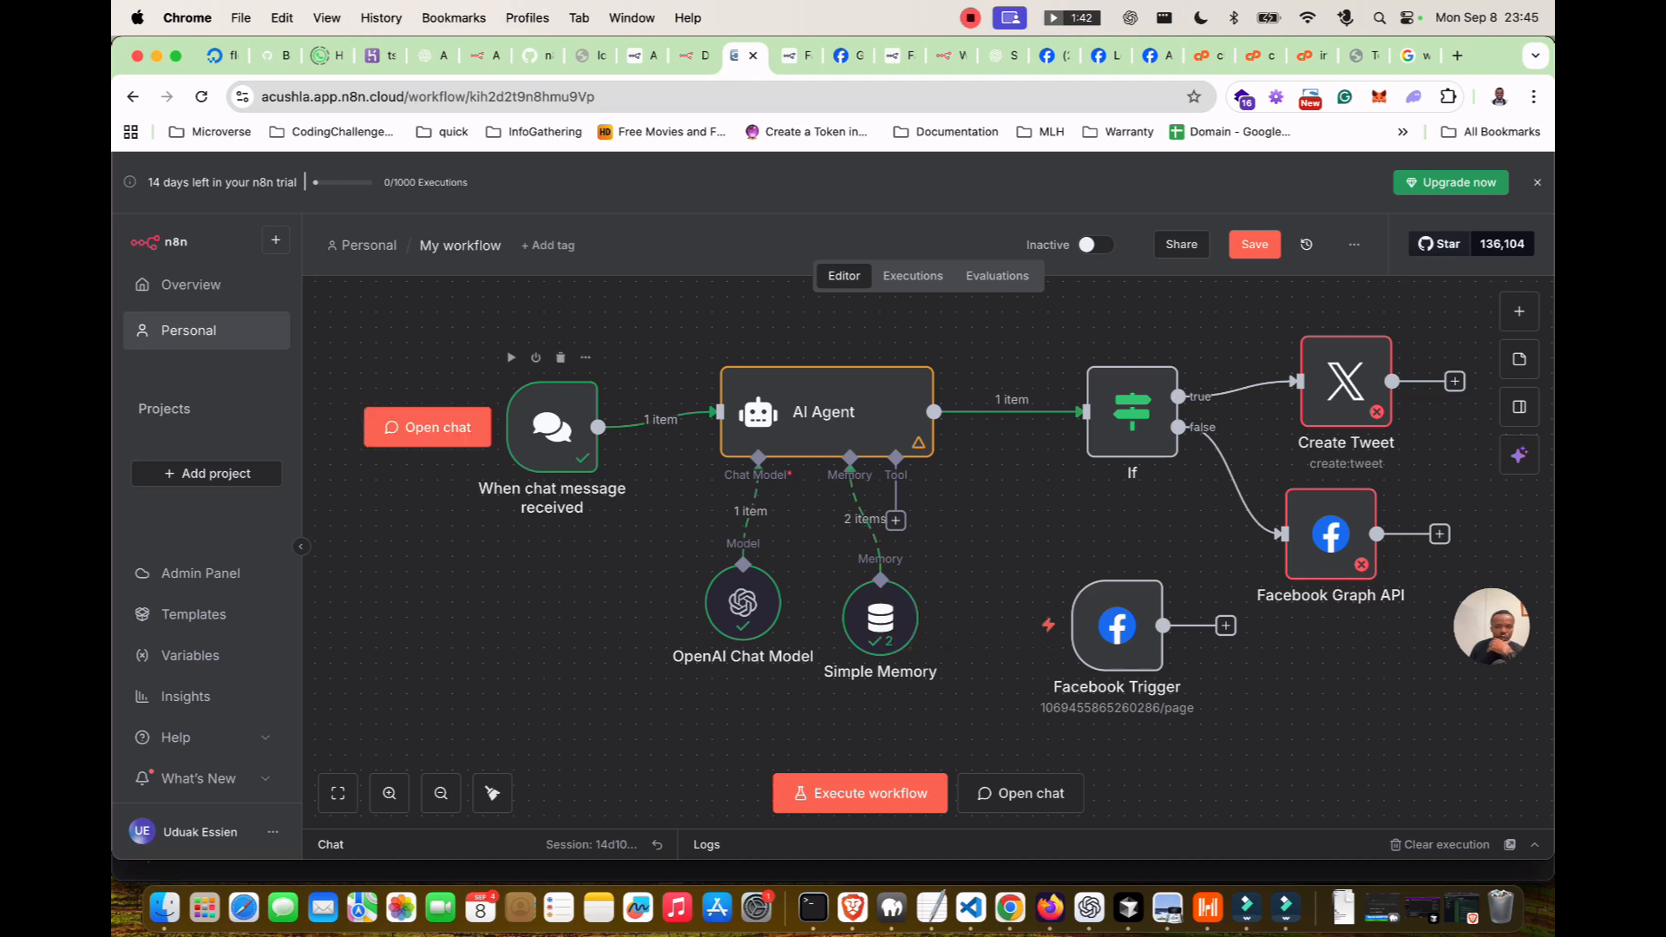
{"action": "scroll", "coordinate": [642, 413], "scroll_direction": "down", "scroll_amount": 2}
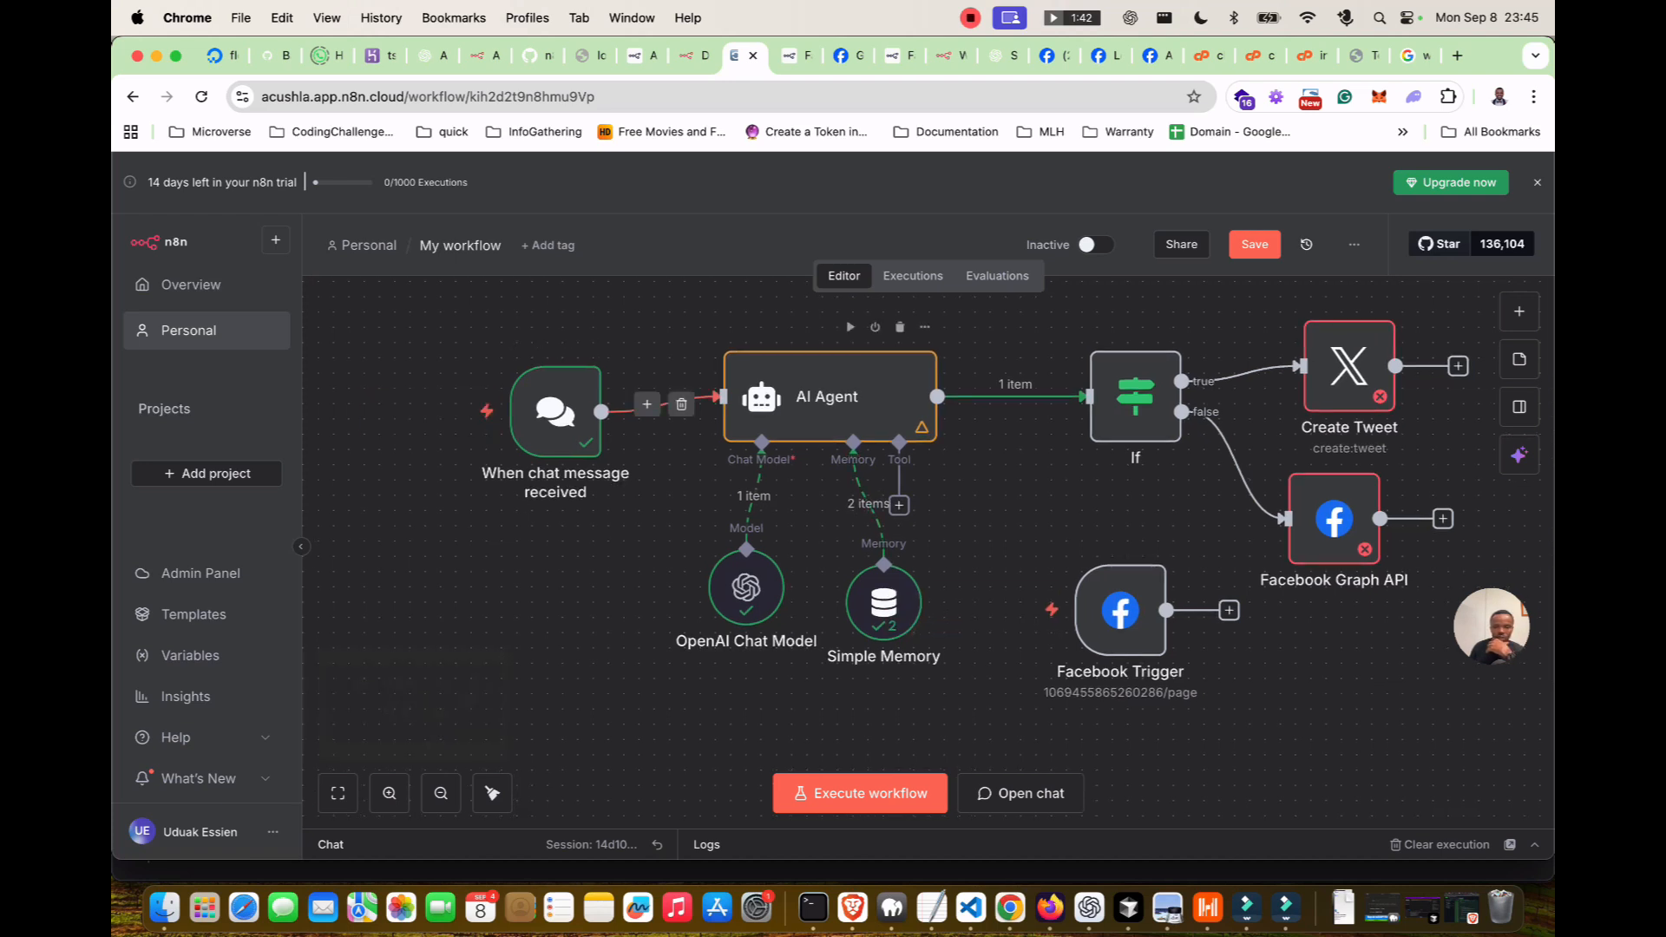
Shift If left, raise Create Tweet, and delete the Facebook Trigger node.
{"action": "left_click_drag", "start_coordinate": [1134, 397], "coordinate": [1075, 397]}
{"action": "left_click", "coordinate": [1349, 366]}
{"action": "left_click_drag", "start_coordinate": [1349, 365], "coordinate": [1349, 335]}
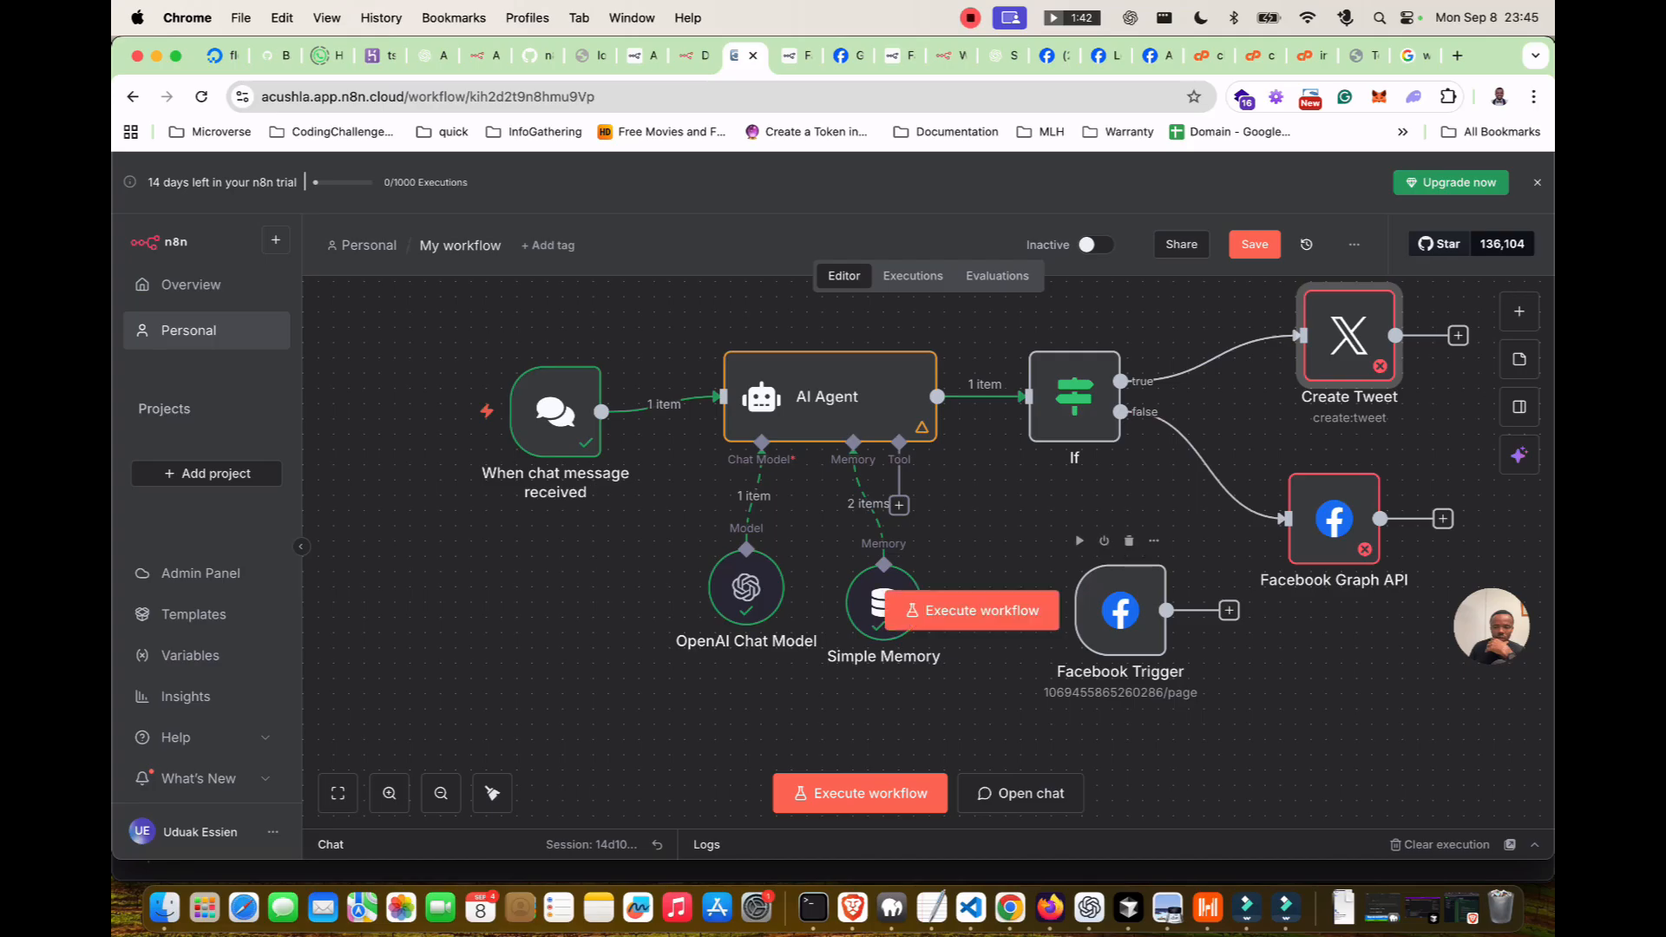
{"action": "left_click", "coordinate": [1128, 540]}
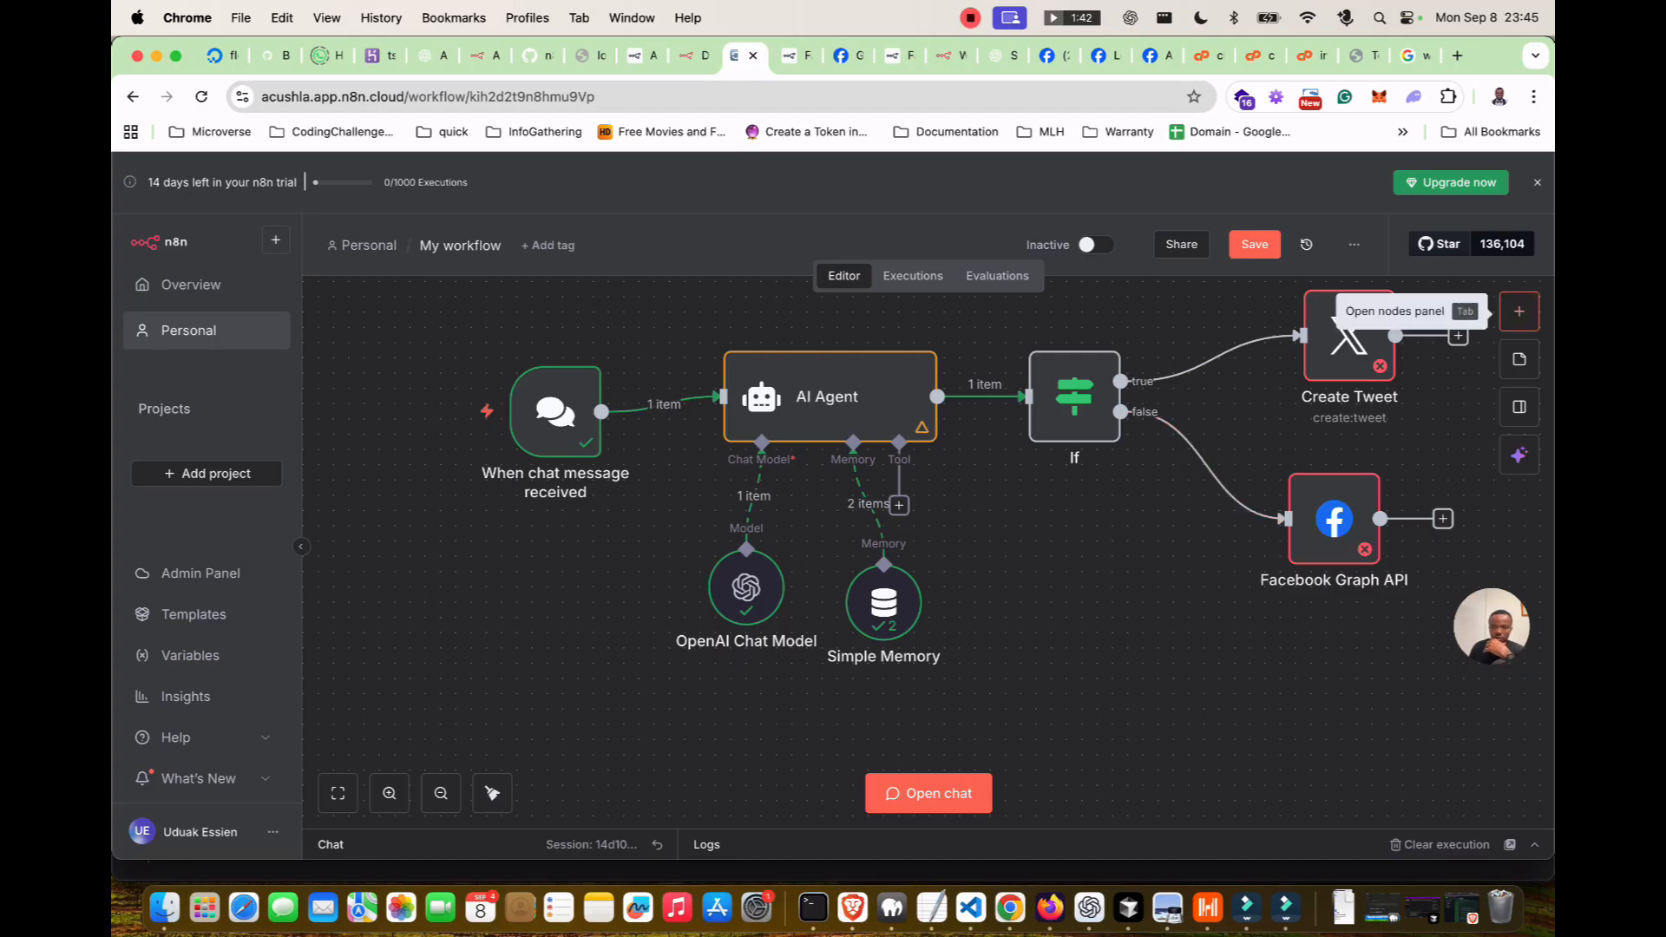
Search 'vecto' to open the RAG starter template, then zoom in on its flows.
{"action": "left_click", "coordinate": [1519, 311]}
{"action": "type", "text": "vecto"}
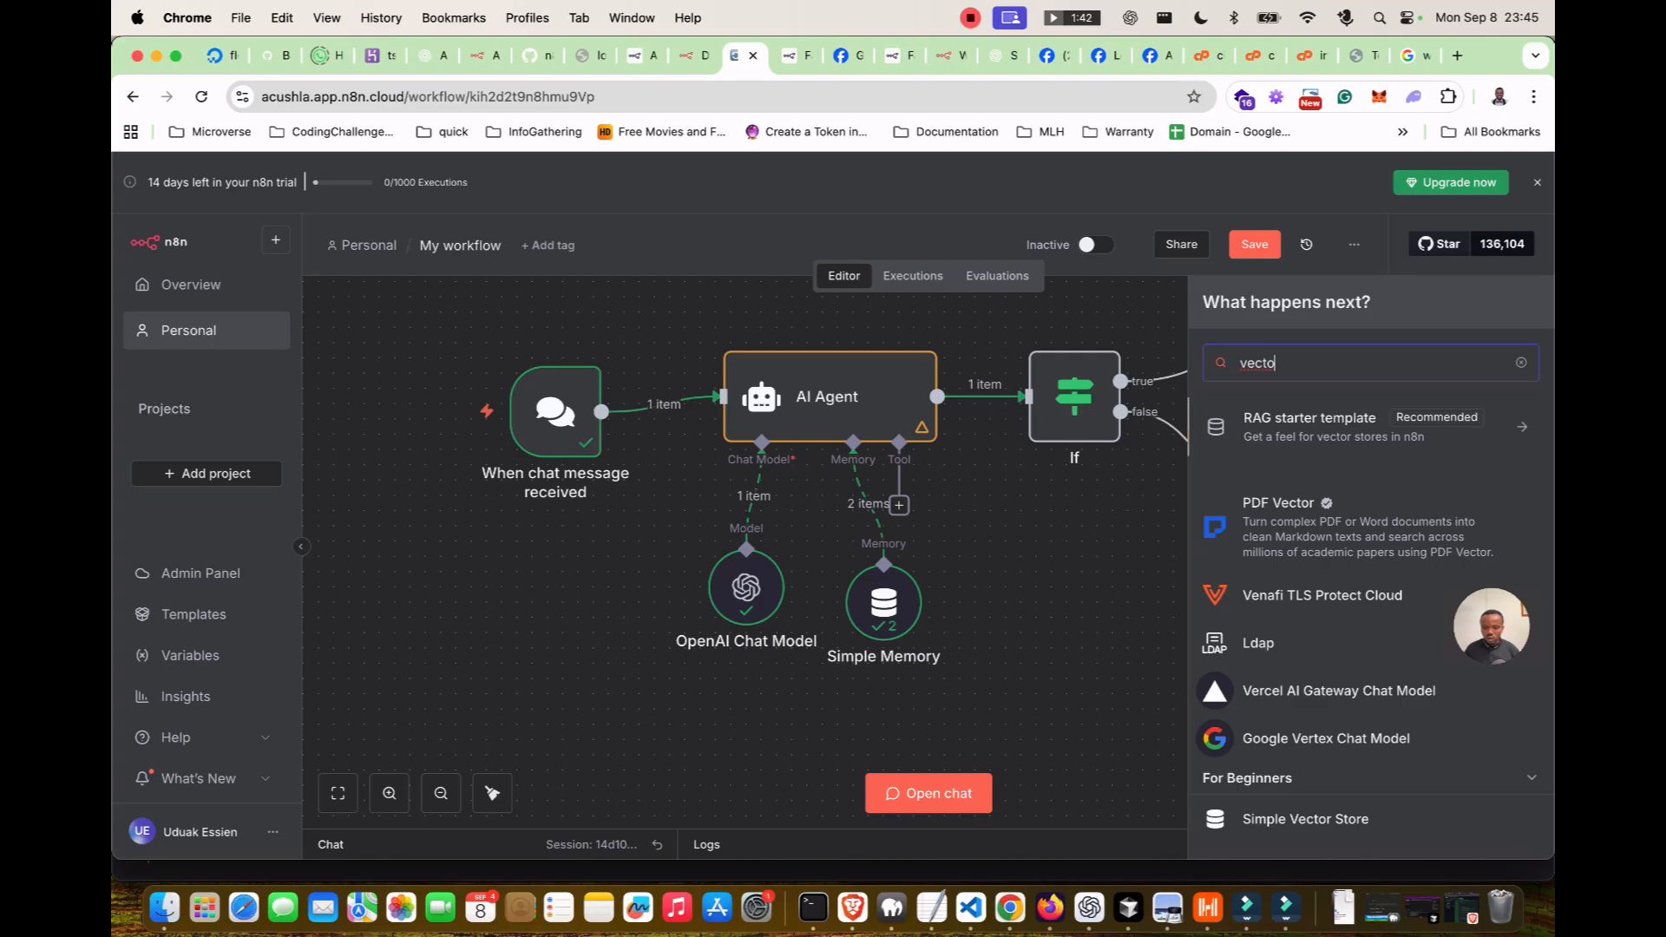
{"action": "key", "text": "Return"}
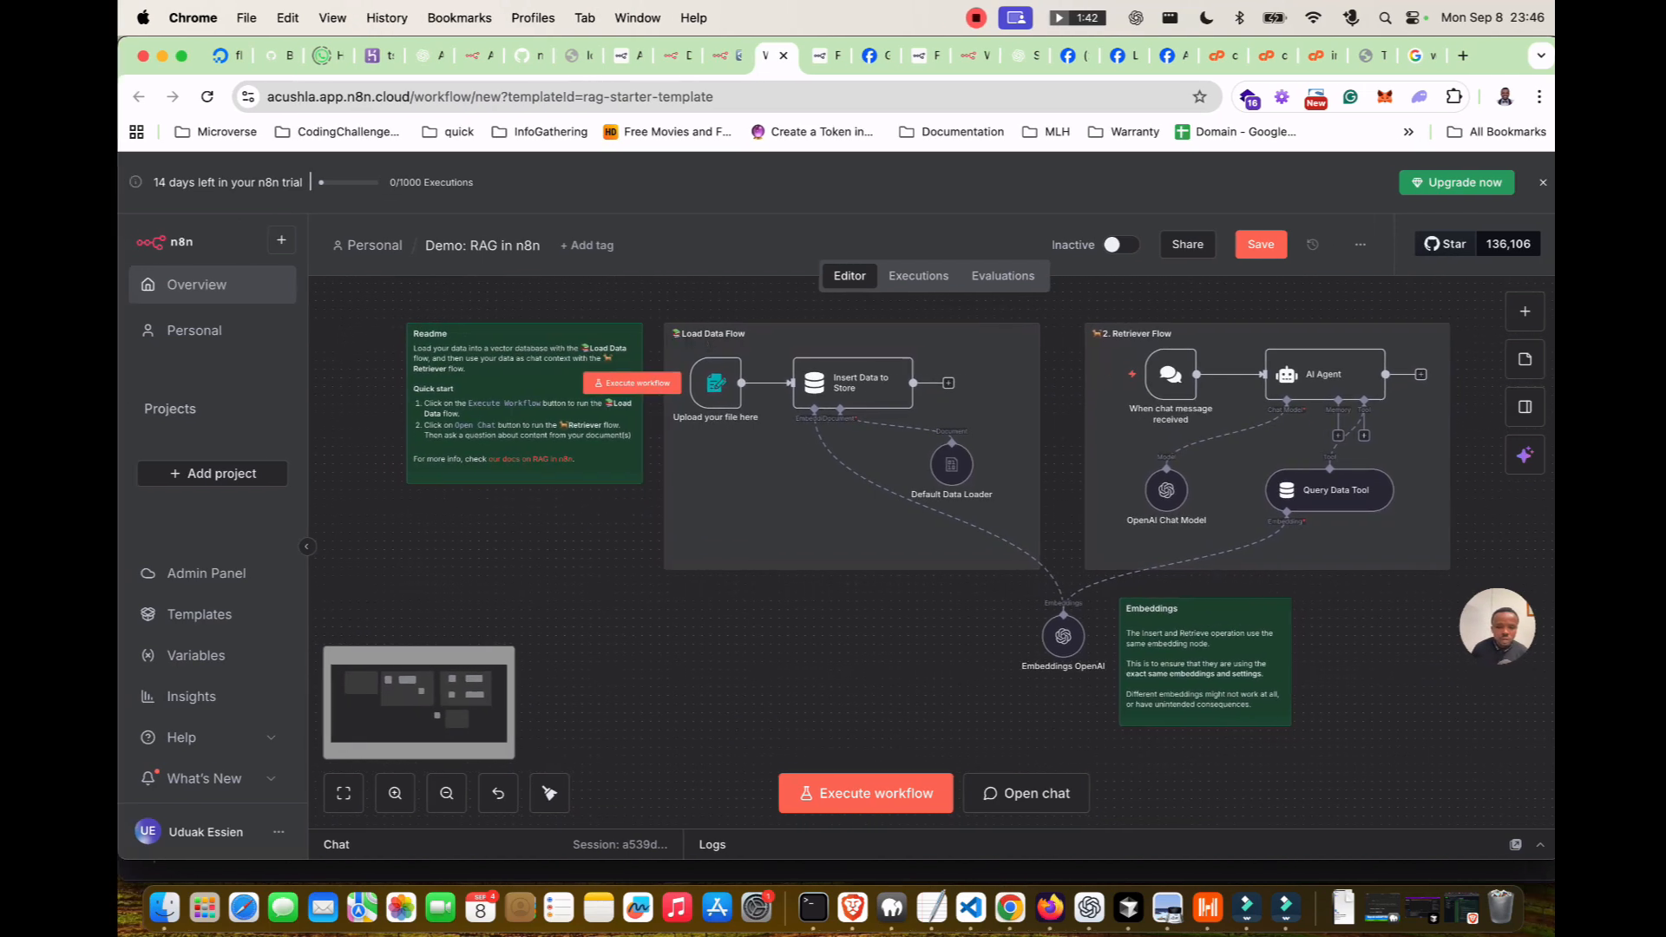
{"action": "key", "text": "super+equal"}
{"action": "key", "text": "super+equal"}
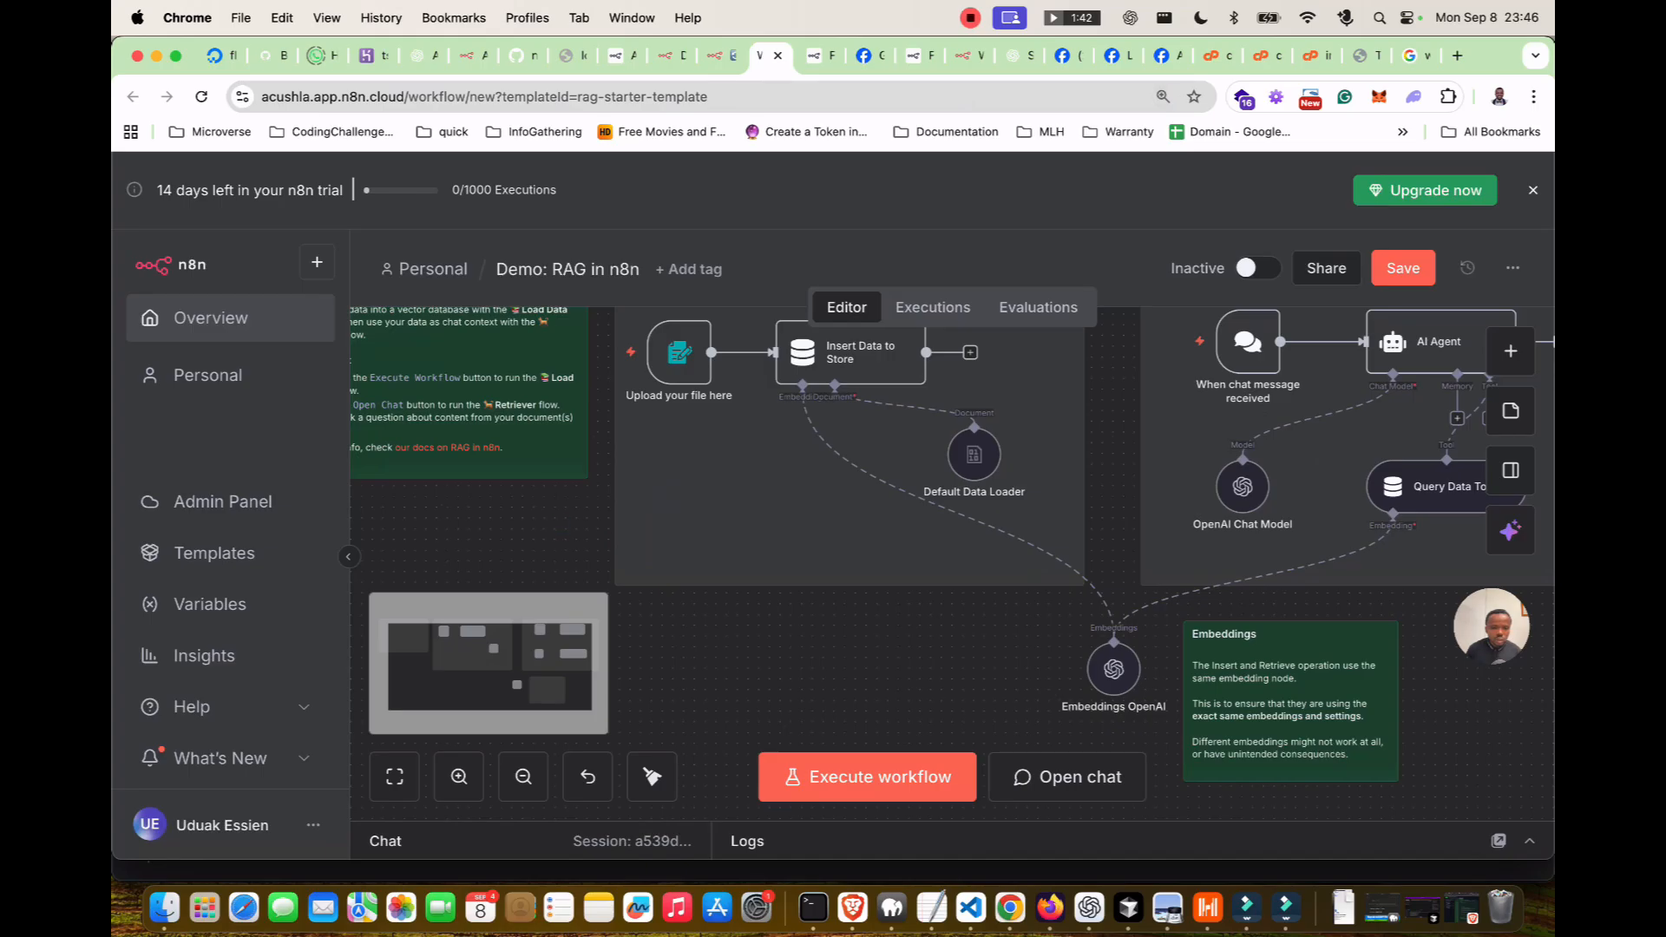
{"action": "scroll", "coordinate": [953, 564], "scroll_direction": "left", "scroll_amount": 2}
{"action": "scroll", "coordinate": [953, 564], "scroll_direction": "up", "scroll_amount": 1}
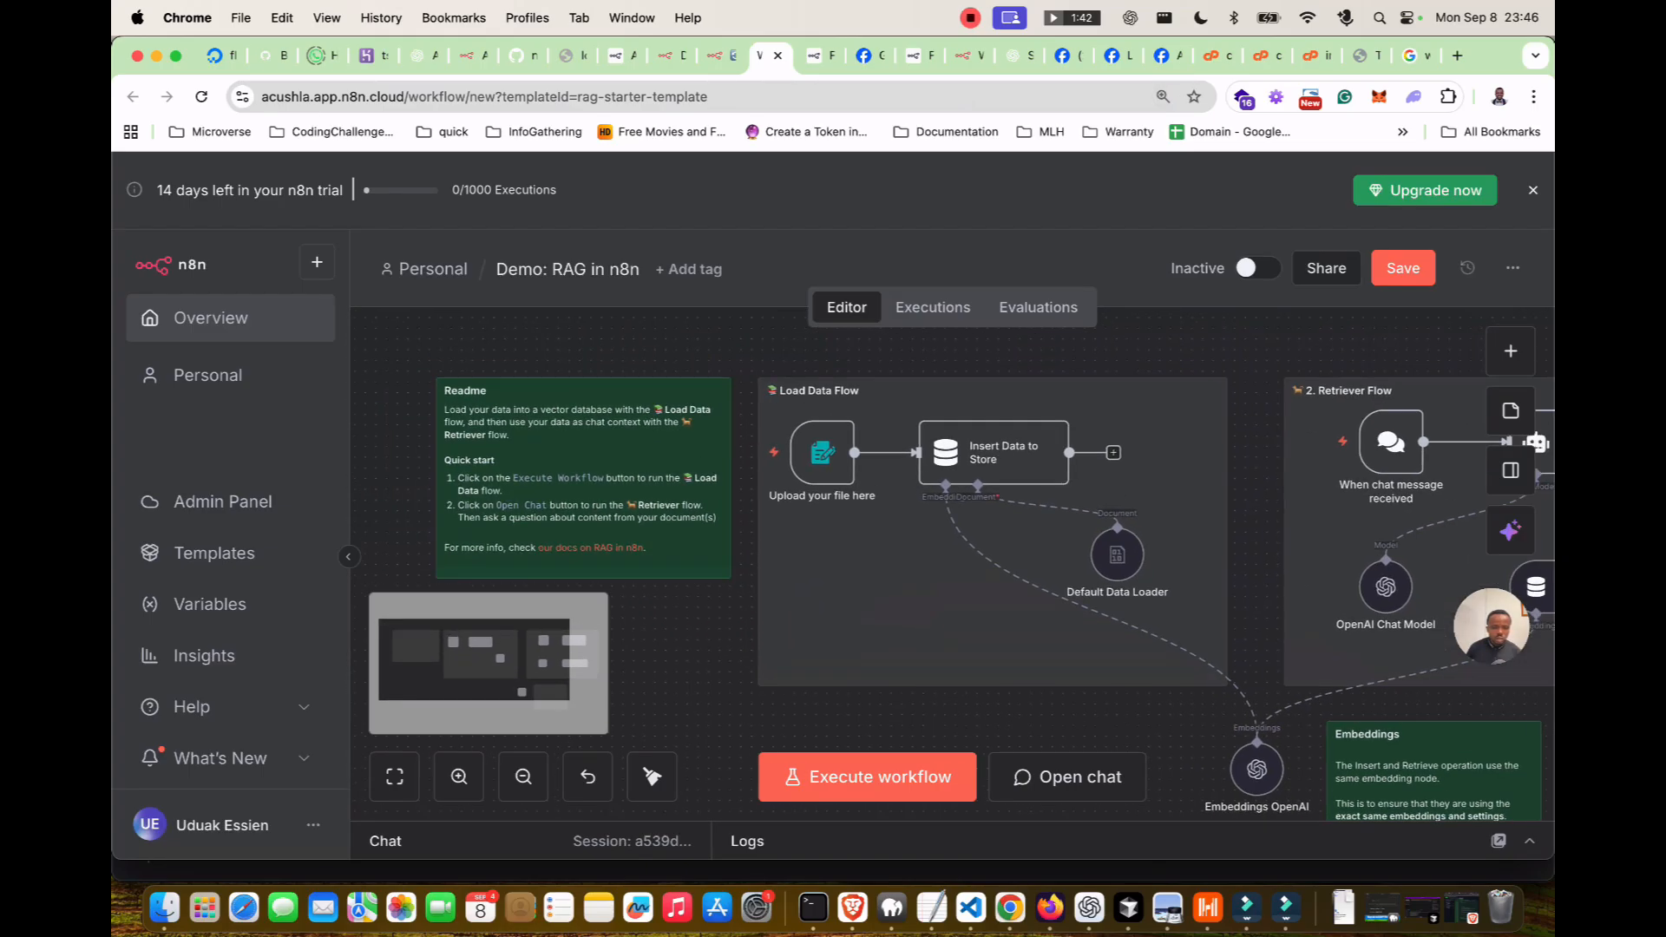
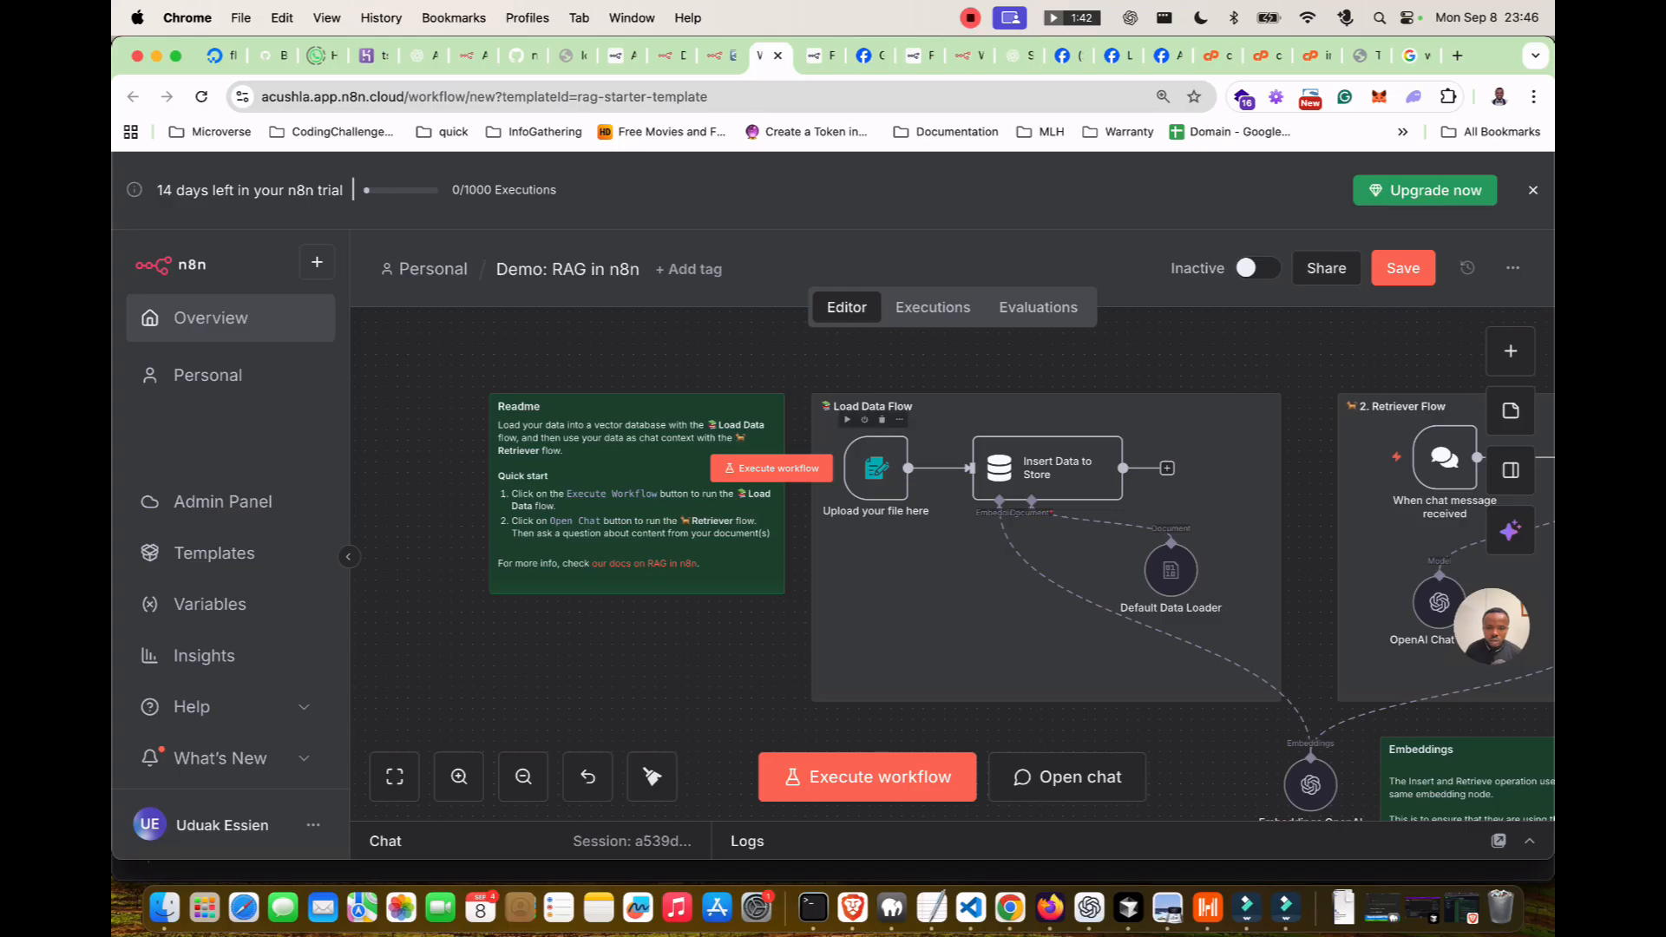
Inspect the file upload form trigger's production and test form URLs.
{"action": "double_click", "coordinate": [876, 464]}
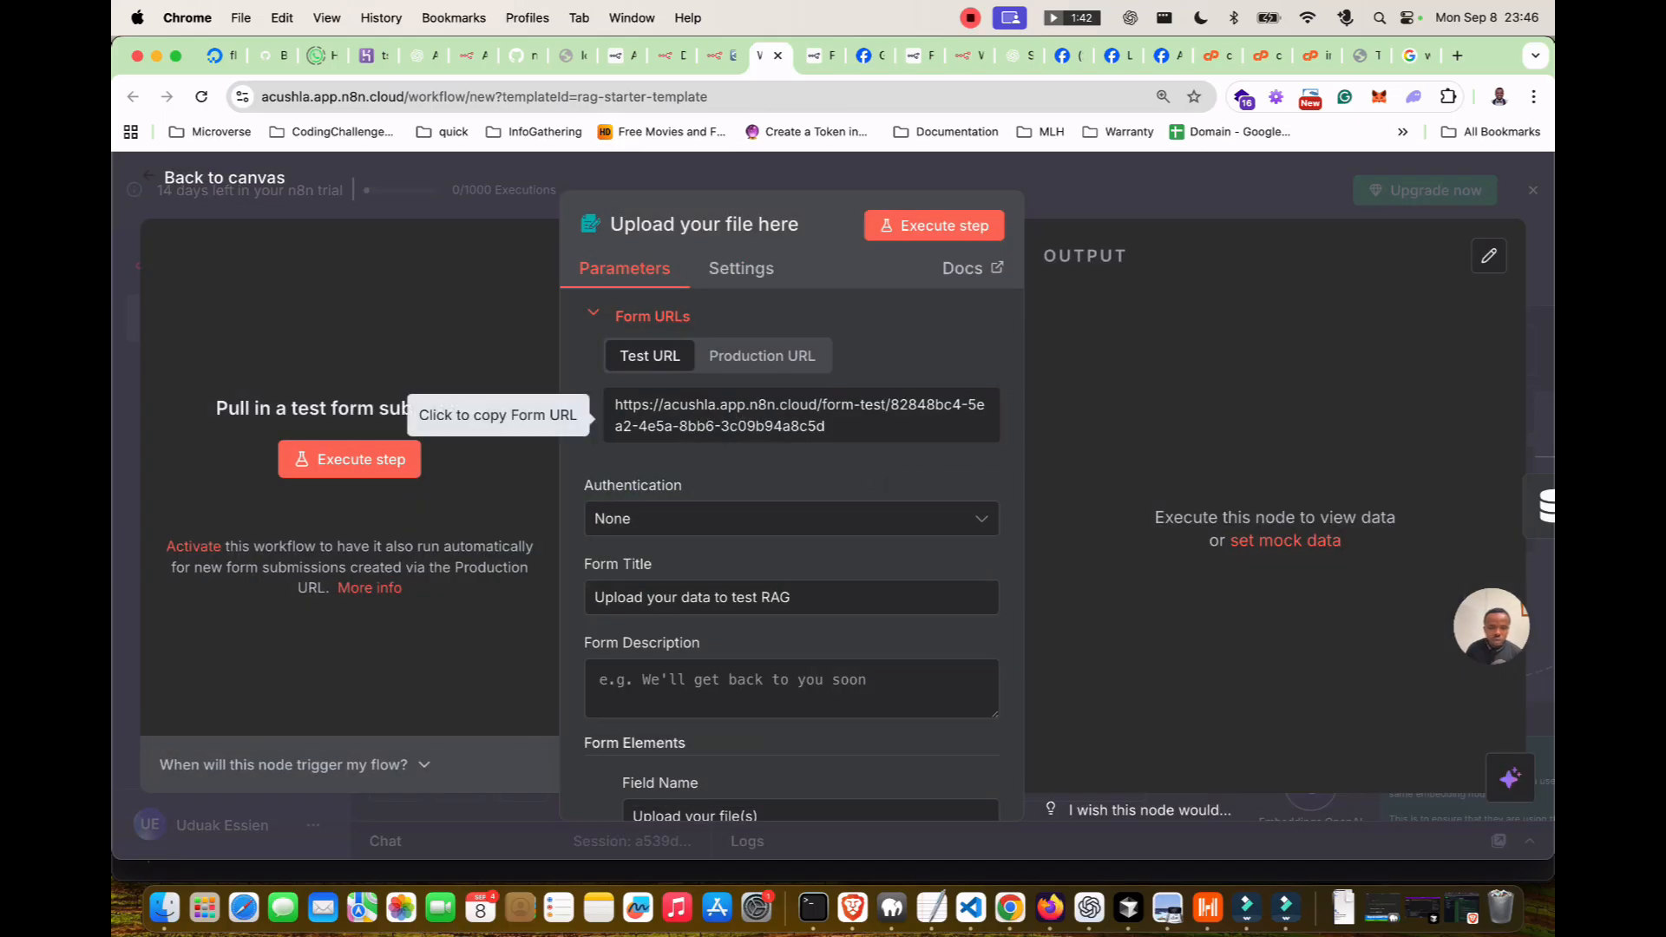
{"action": "left_click", "coordinate": [762, 355]}
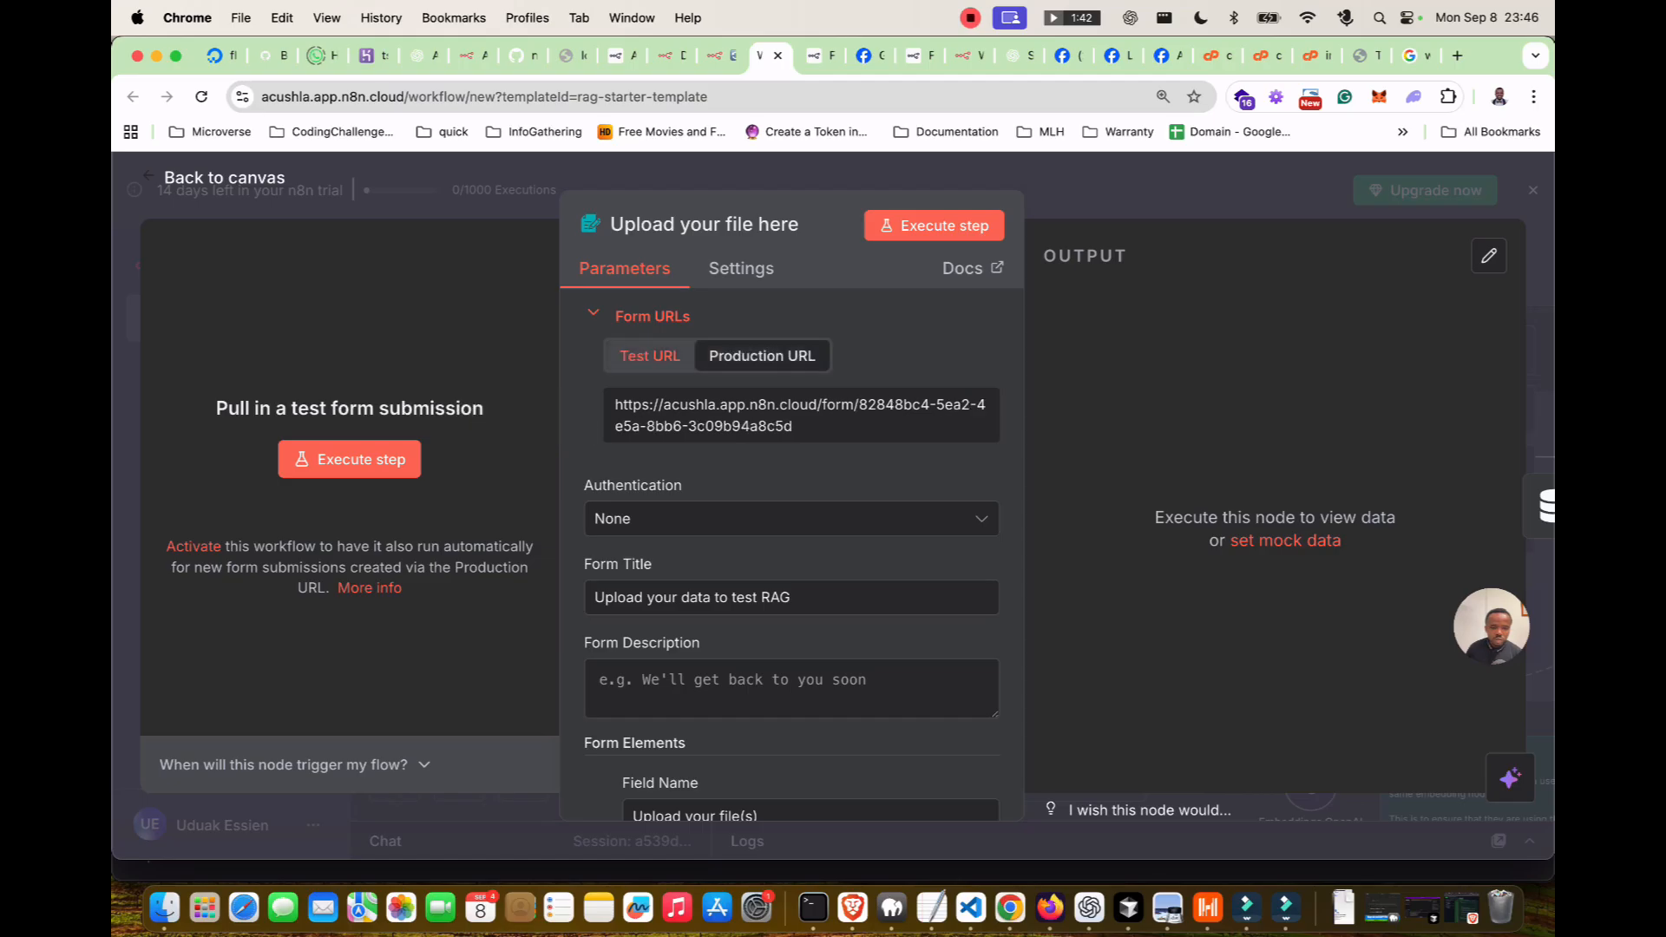
{"action": "left_click", "coordinate": [650, 356]}
{"action": "scroll", "coordinate": [781, 555], "scroll_direction": "down", "scroll_amount": 1}
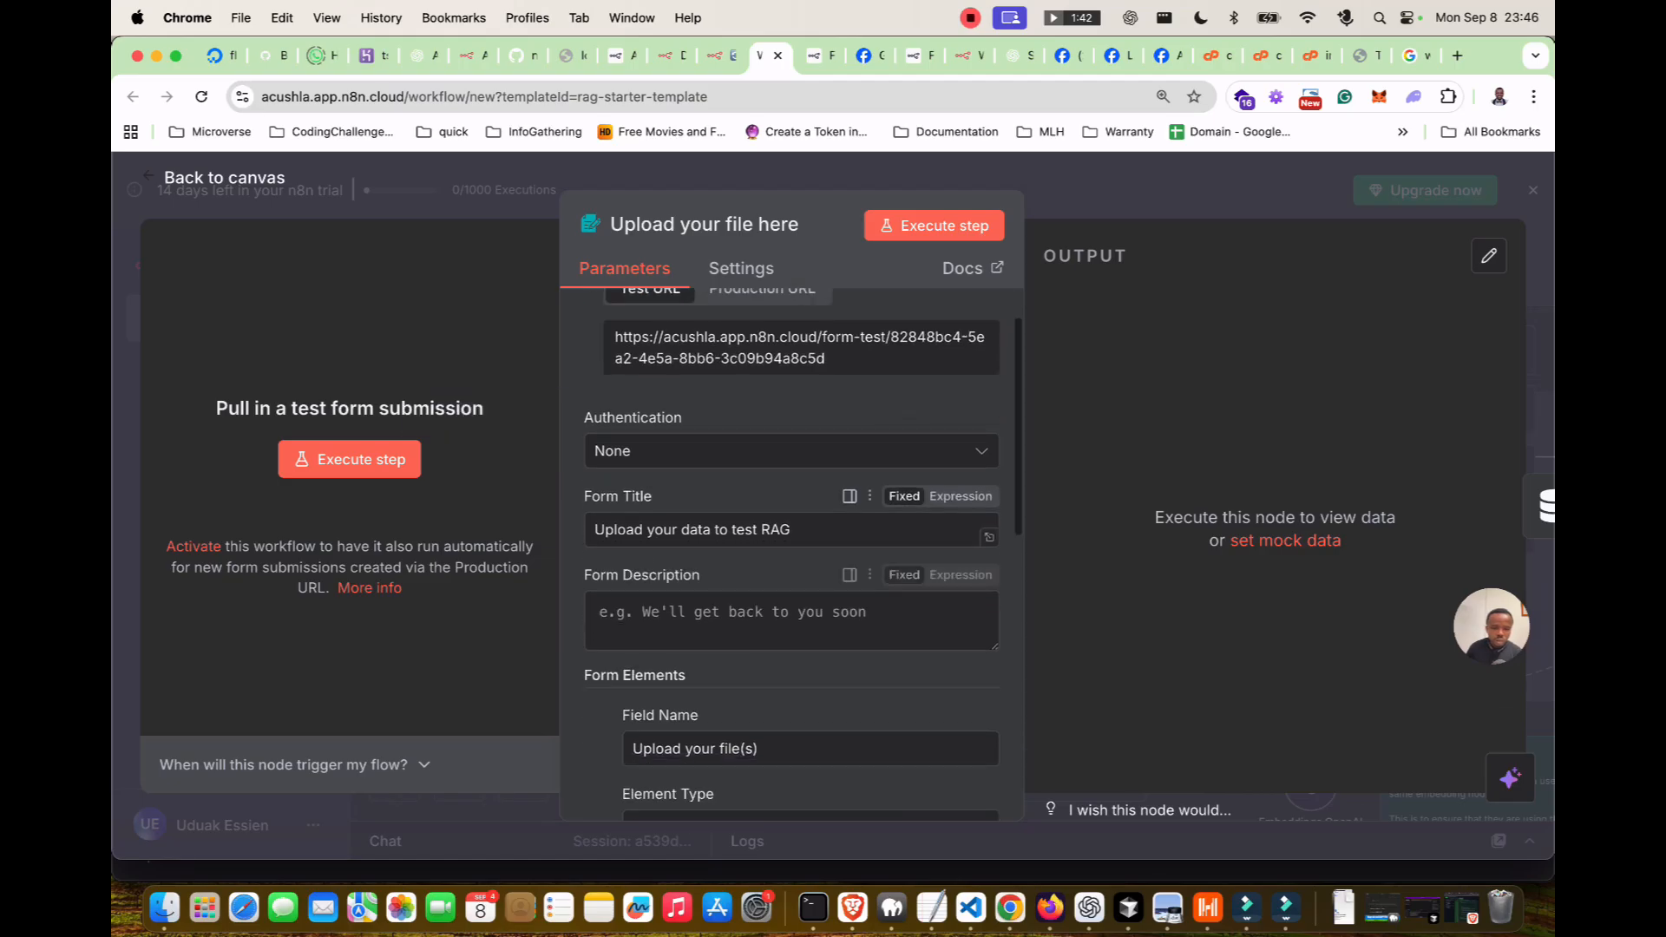
{"action": "scroll", "coordinate": [894, 543], "scroll_direction": "down", "scroll_amount": 4}
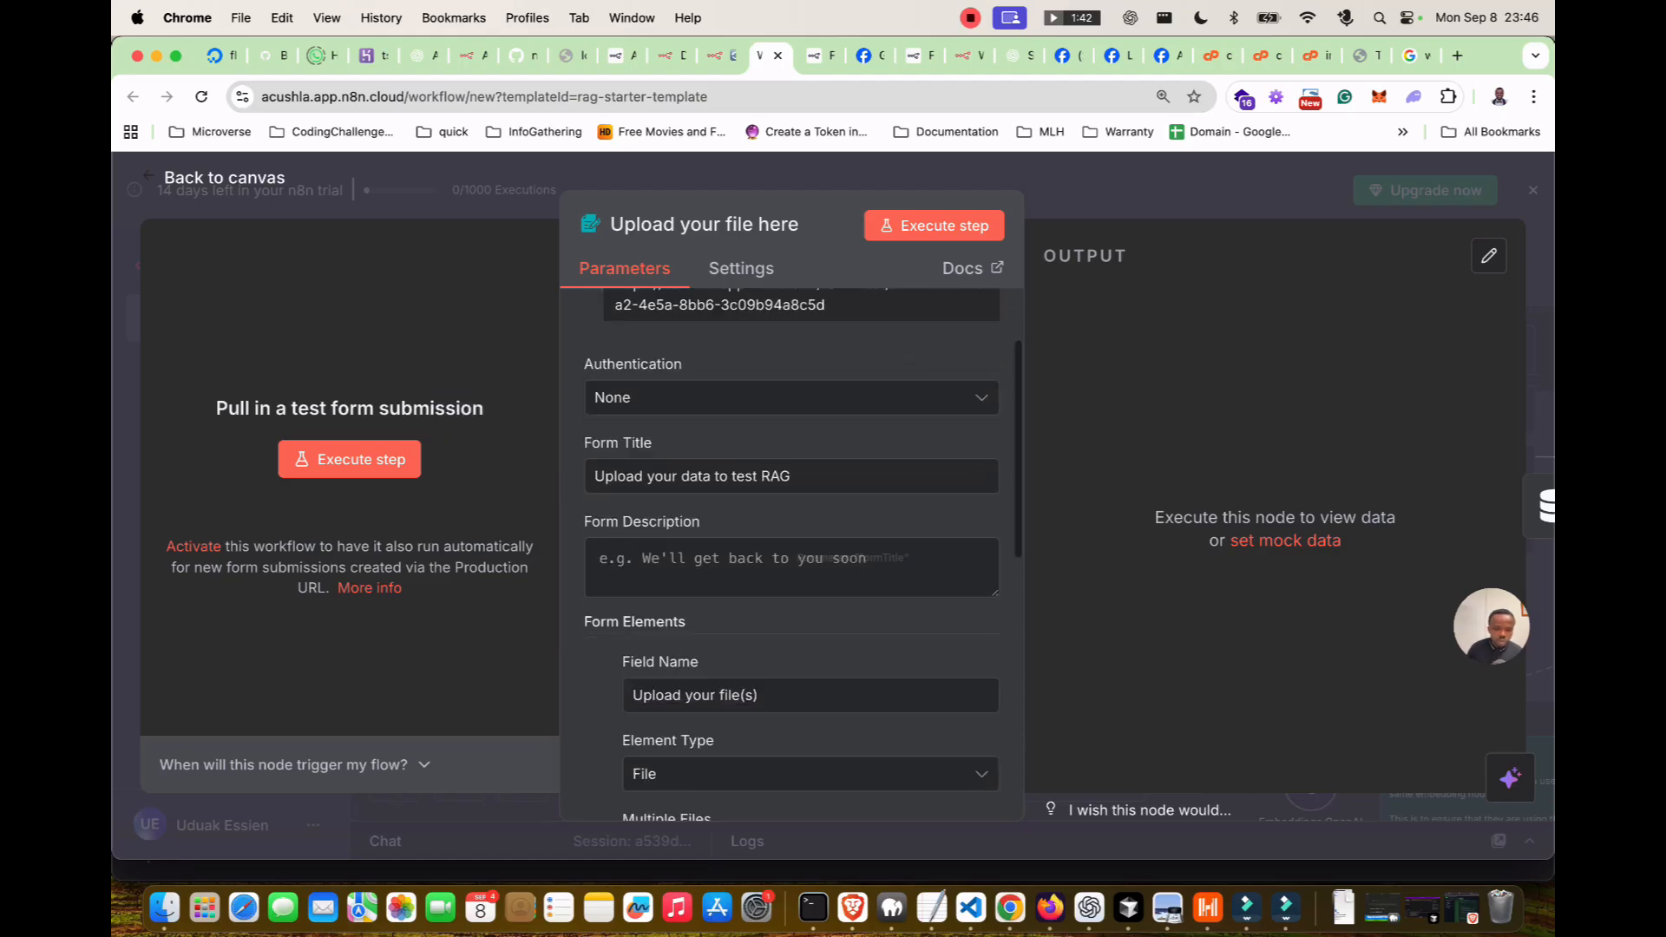
{"action": "scroll", "coordinate": [807, 608], "scroll_direction": "down", "scroll_amount": 2}
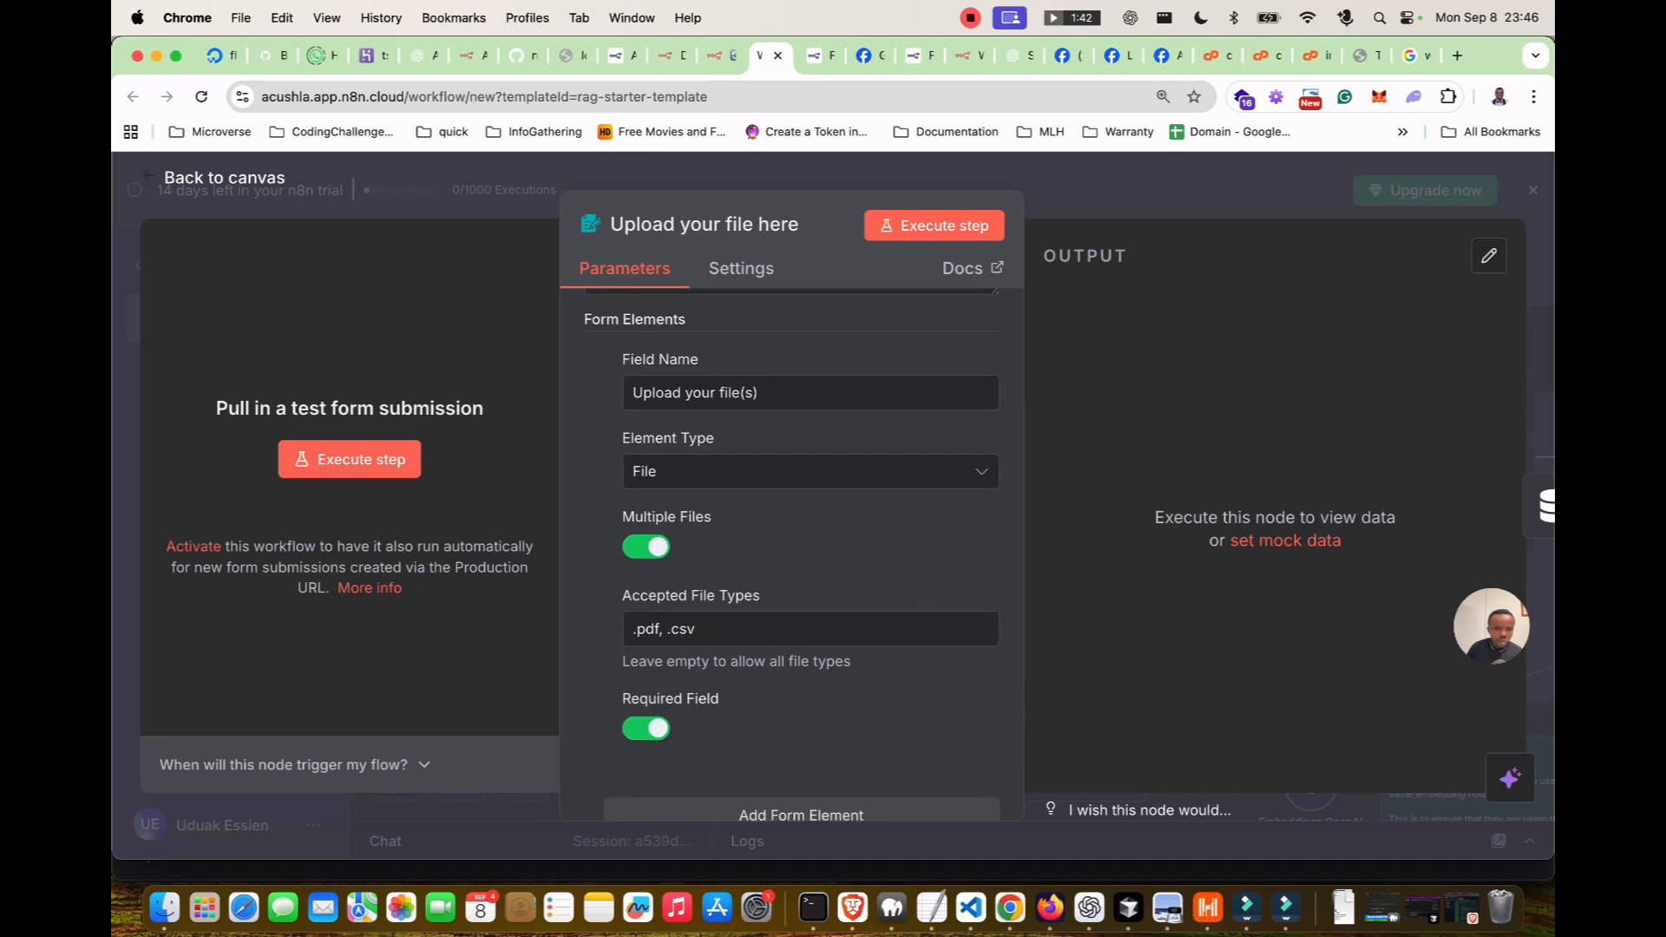
{"action": "key", "text": "Escape"}
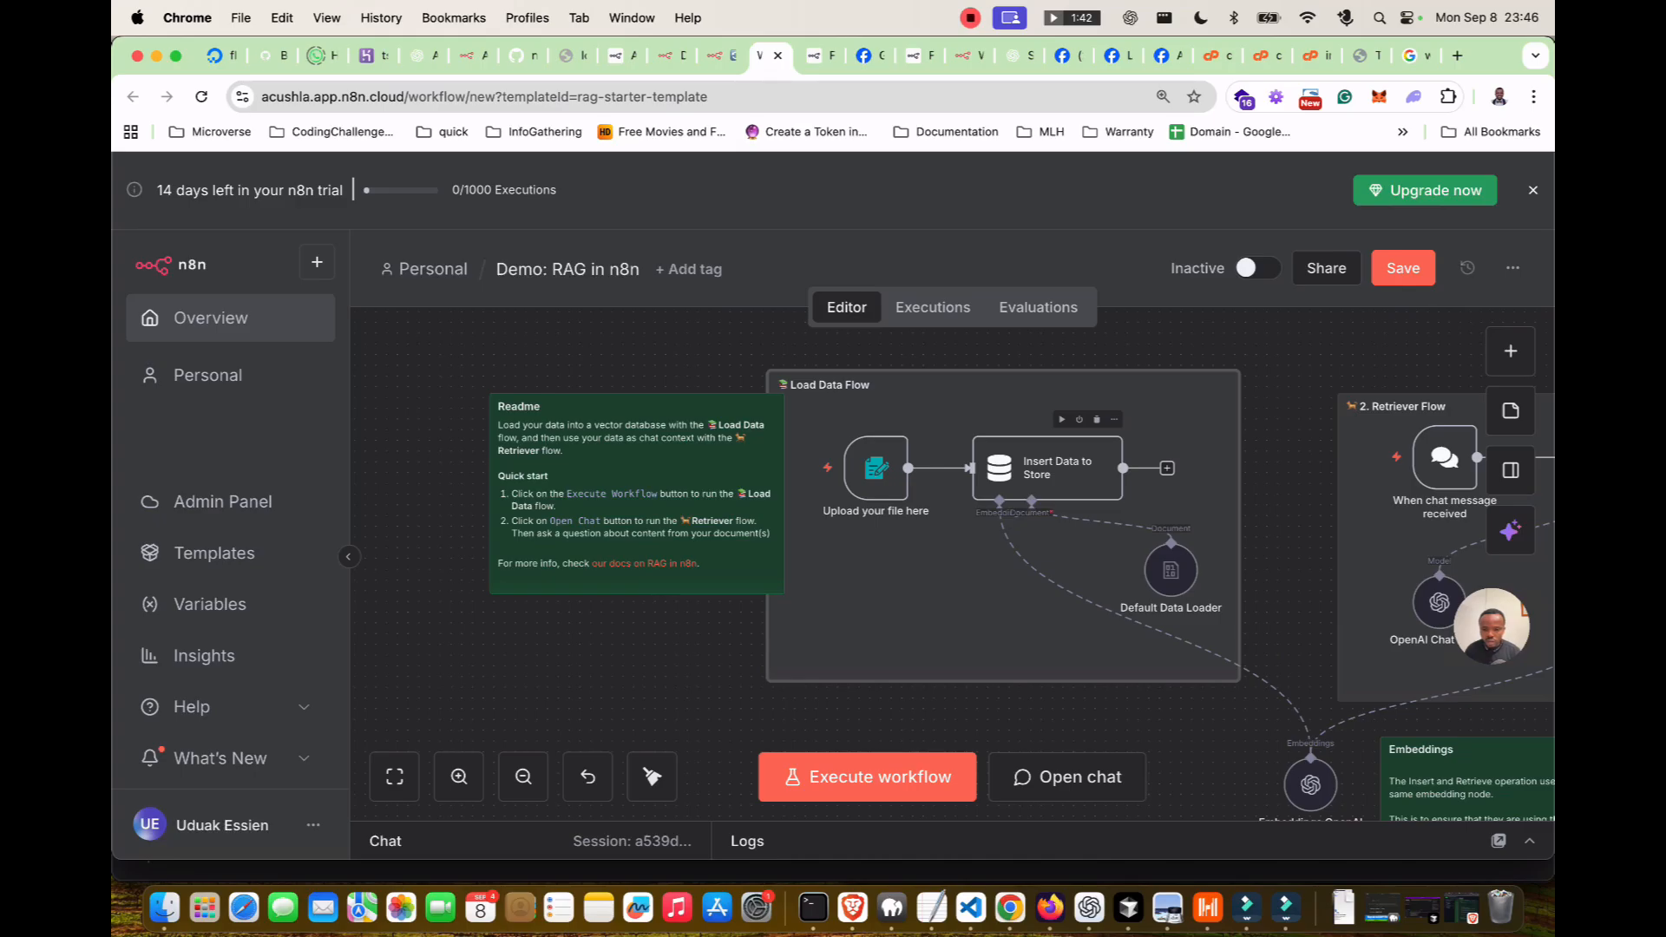
Check the Insert Data to Store node's memory key options.
{"action": "double_click", "coordinate": [1025, 473]}
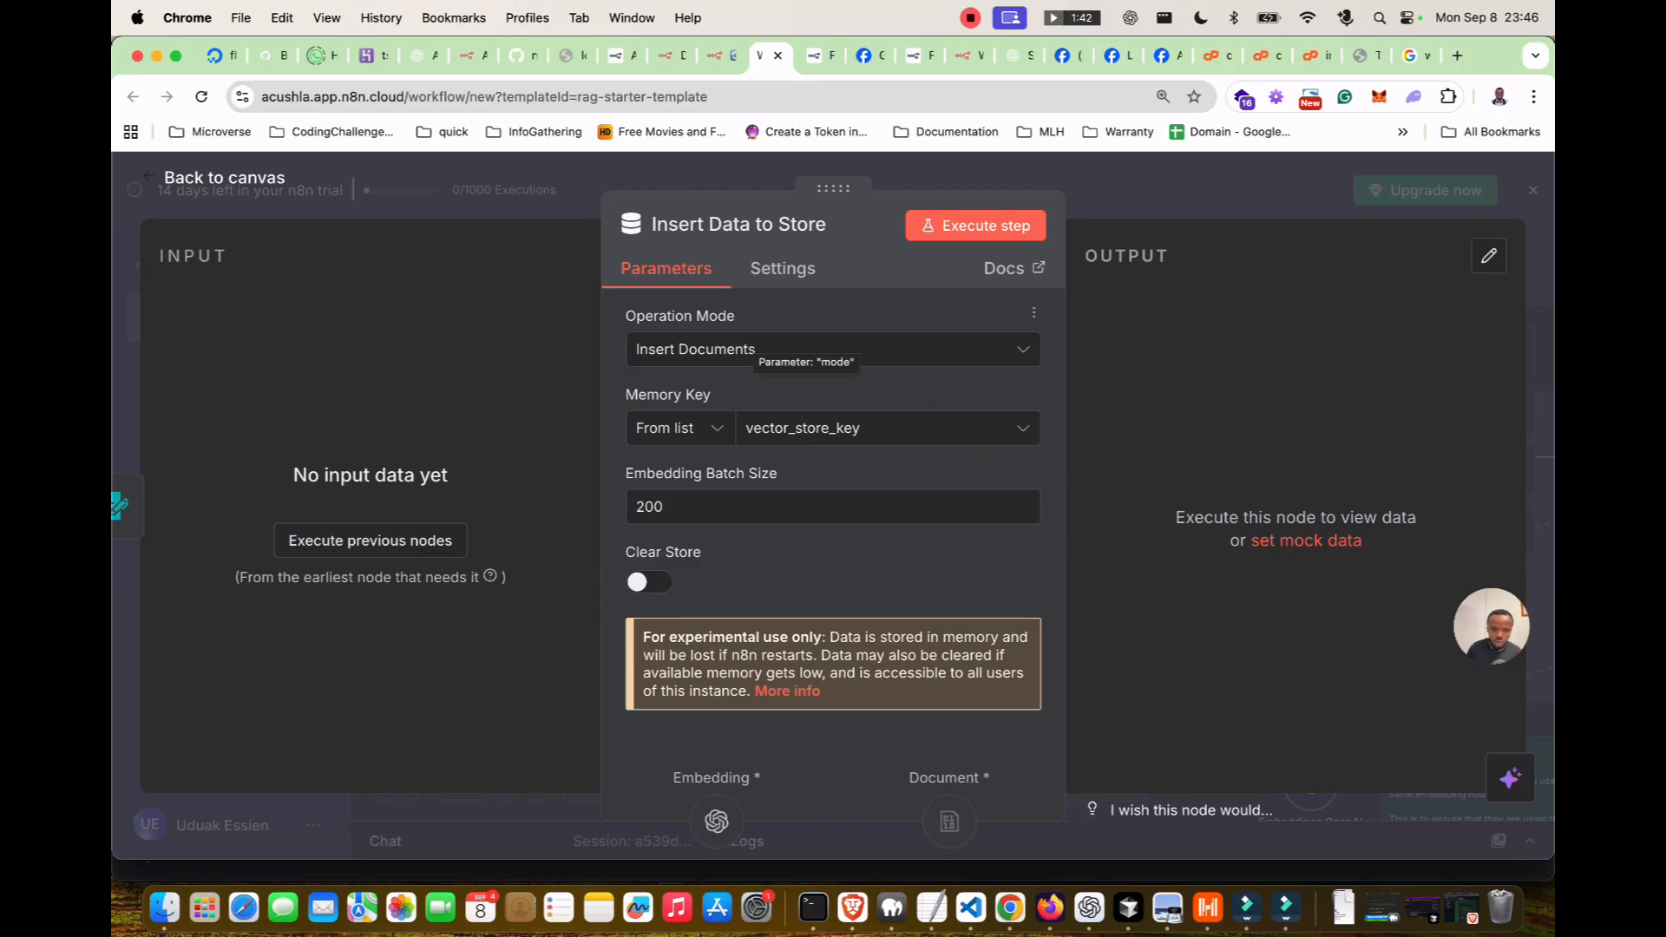
{"action": "left_click", "coordinate": [869, 428]}
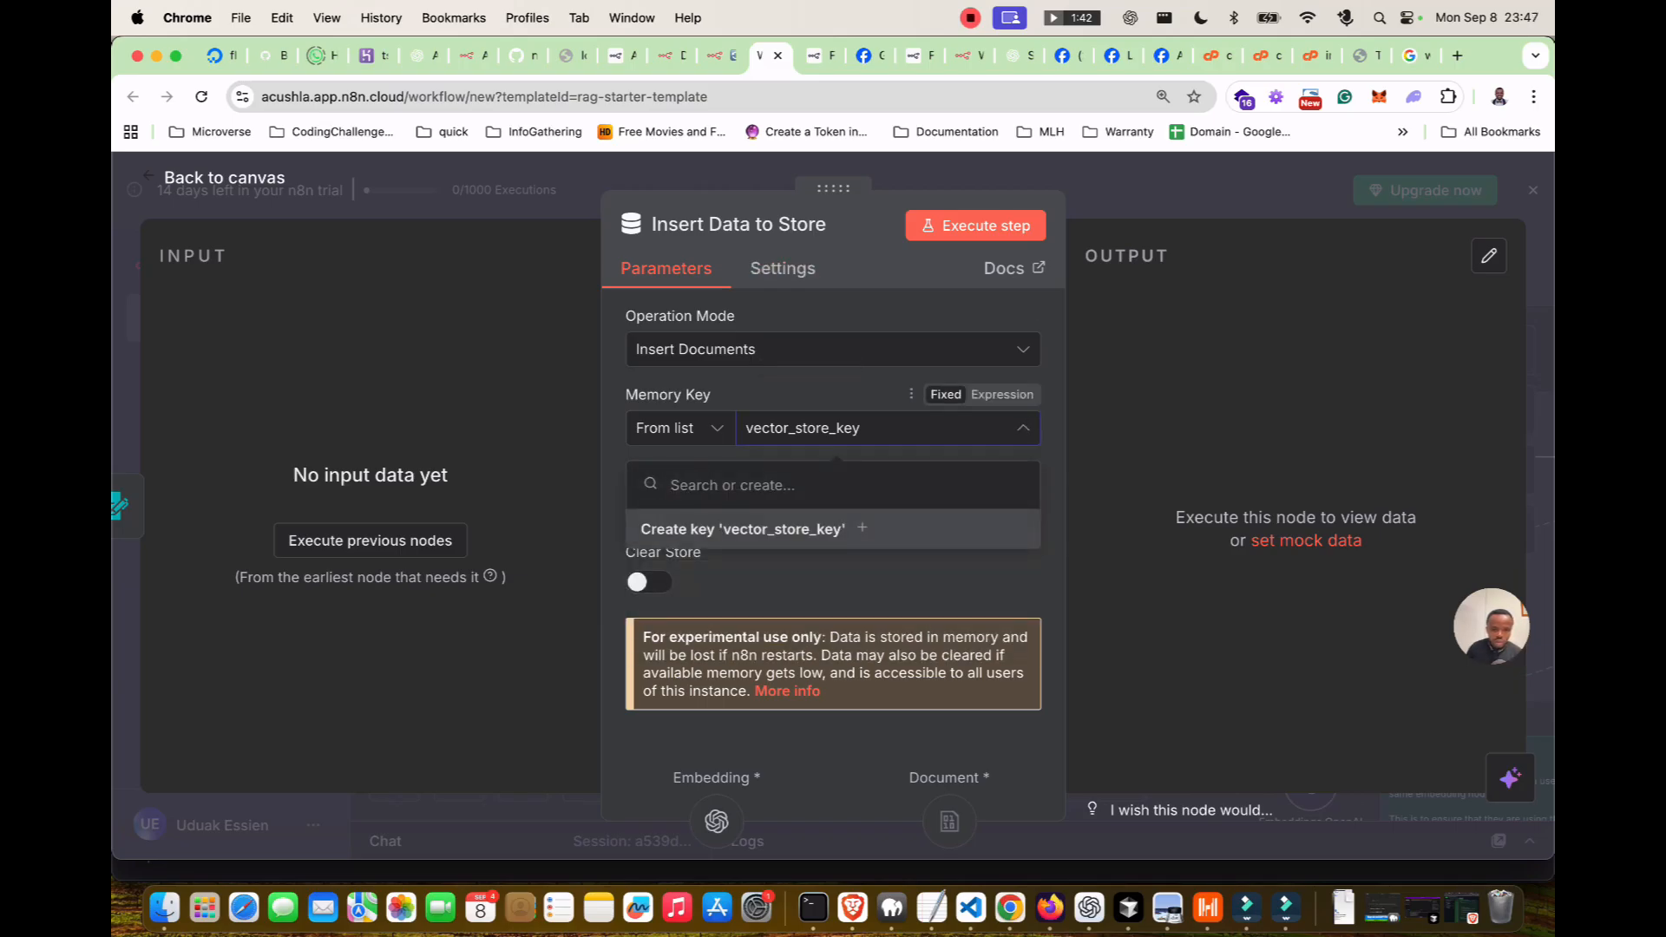
{"action": "left_click", "coordinate": [682, 428]}
{"action": "left_click", "coordinate": [682, 427]}
{"action": "key", "text": "Escape"}
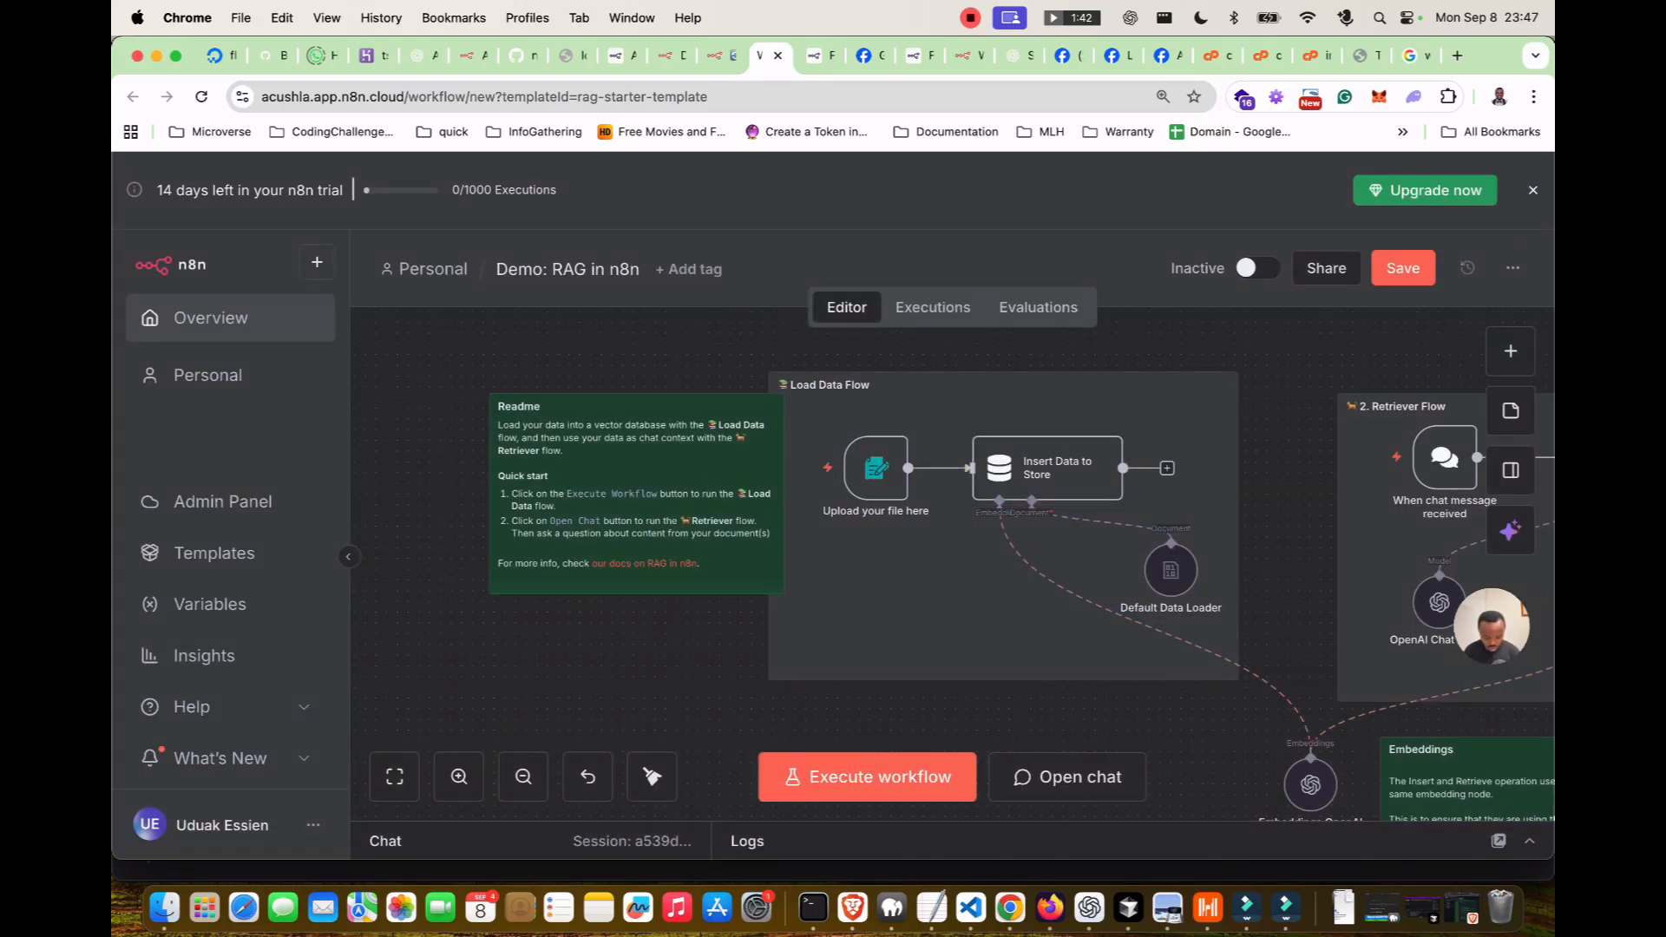
Review the Embeddings OpenAI and Default Data Loader node settings.
{"action": "scroll", "coordinate": [952, 520], "scroll_direction": "down", "scroll_amount": 3}
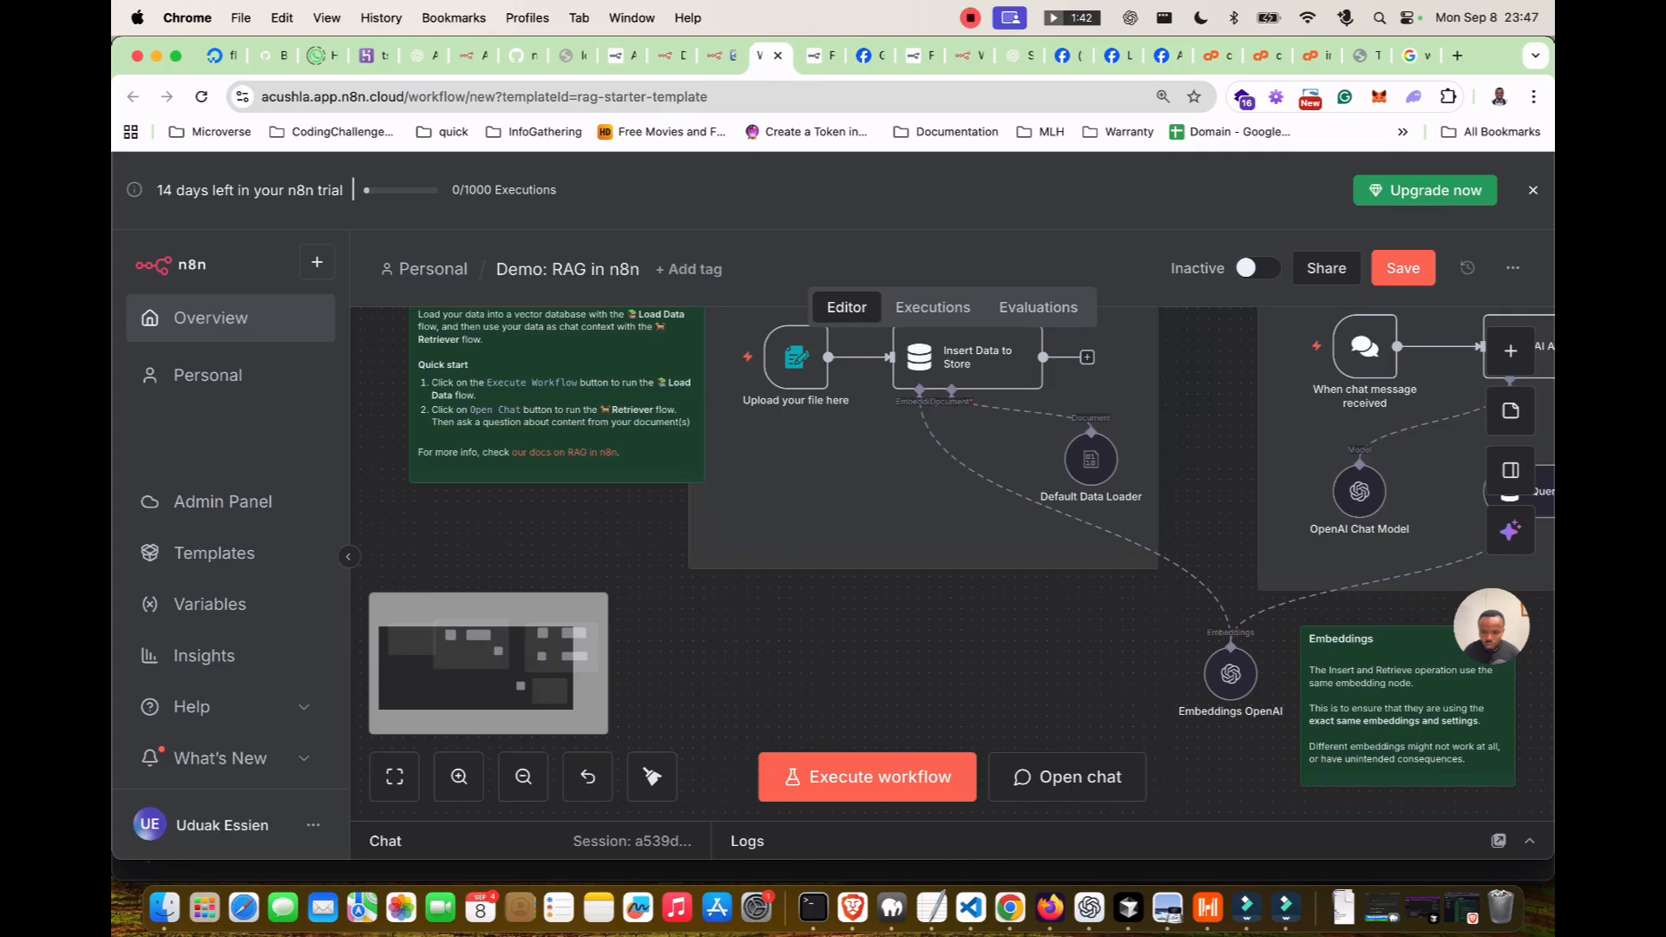
{"action": "scroll", "coordinate": [952, 564], "scroll_direction": "right", "scroll_amount": 3}
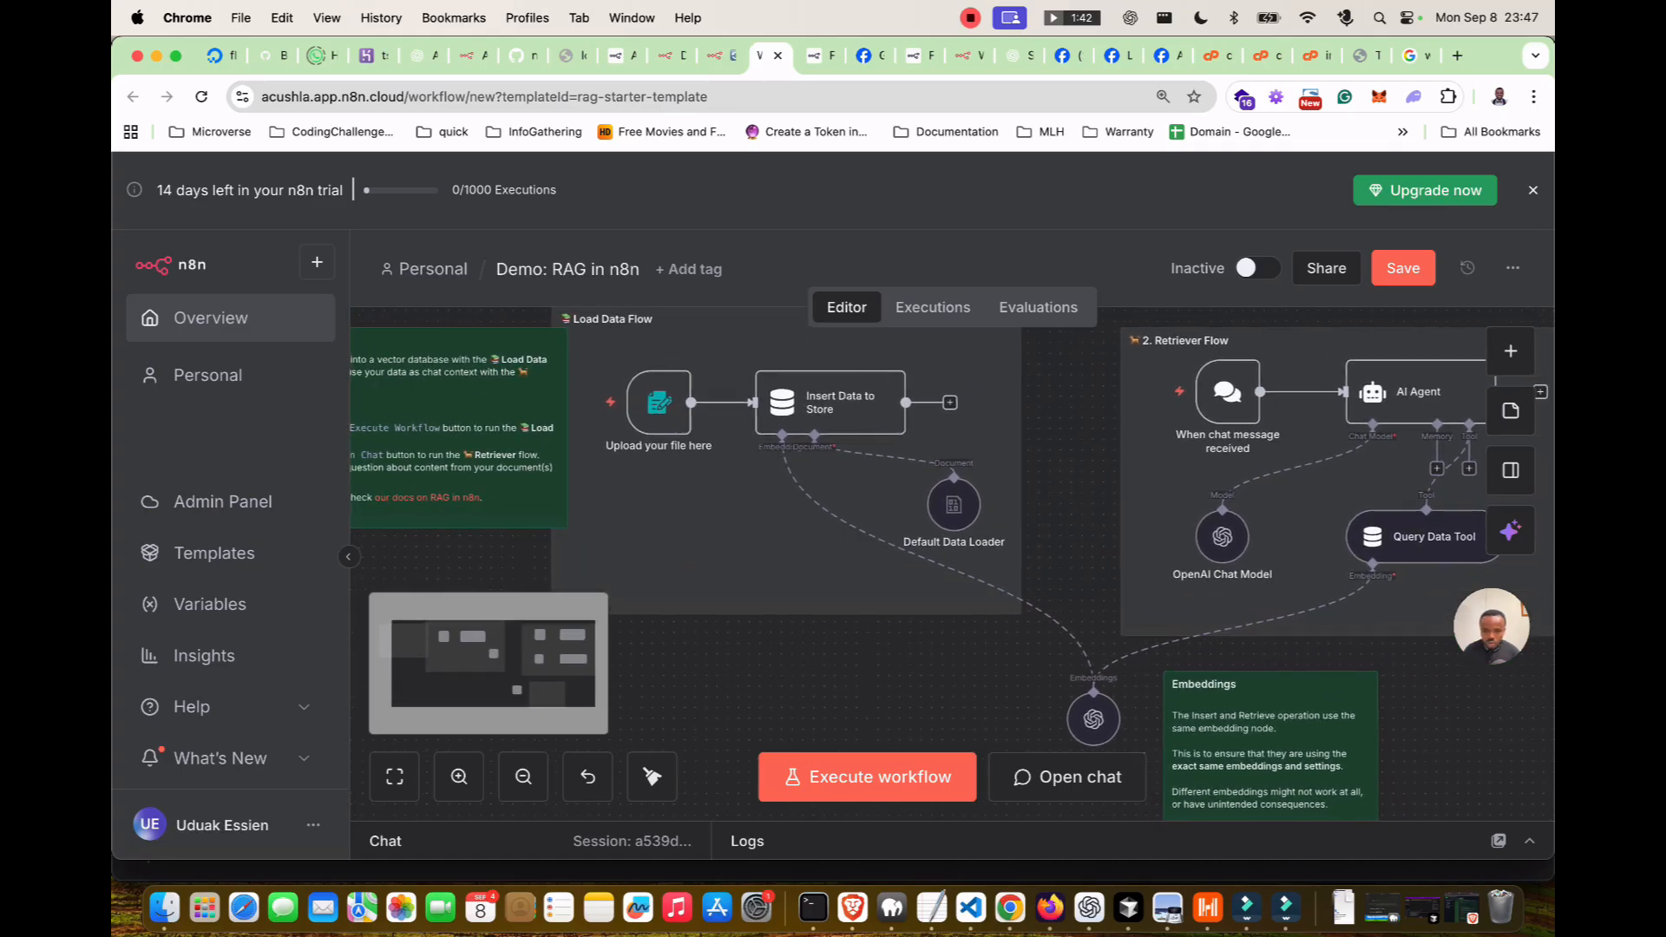
{"action": "scroll", "coordinate": [1097, 660], "scroll_direction": "down", "scroll_amount": 2}
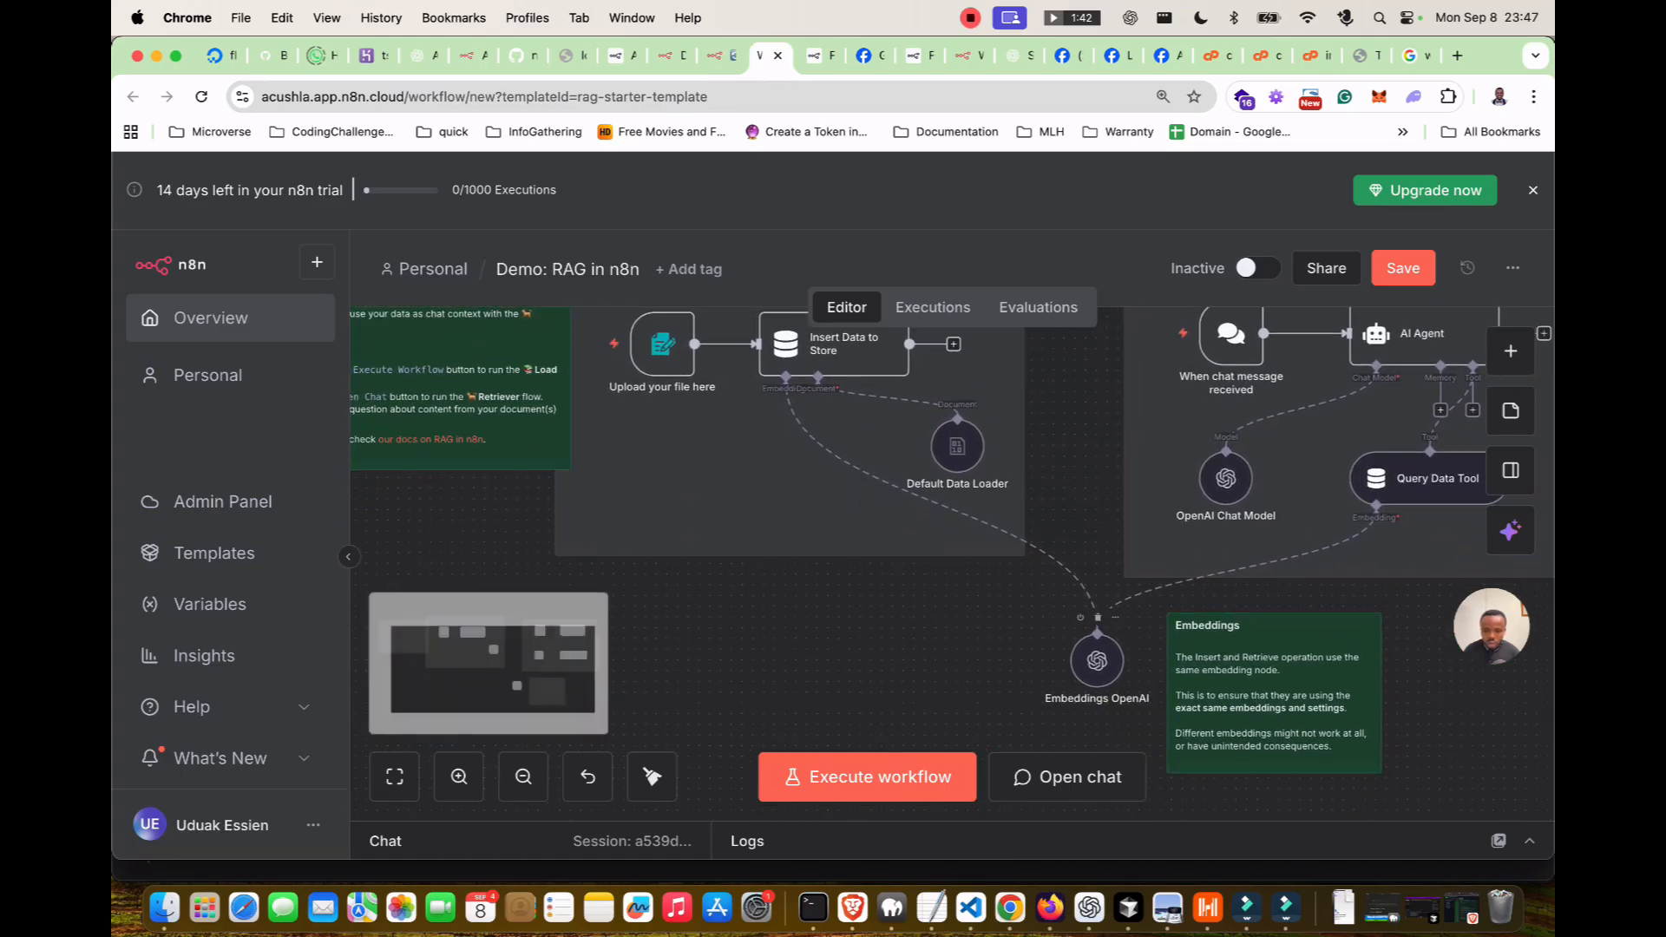
{"action": "double_click", "coordinate": [1096, 660]}
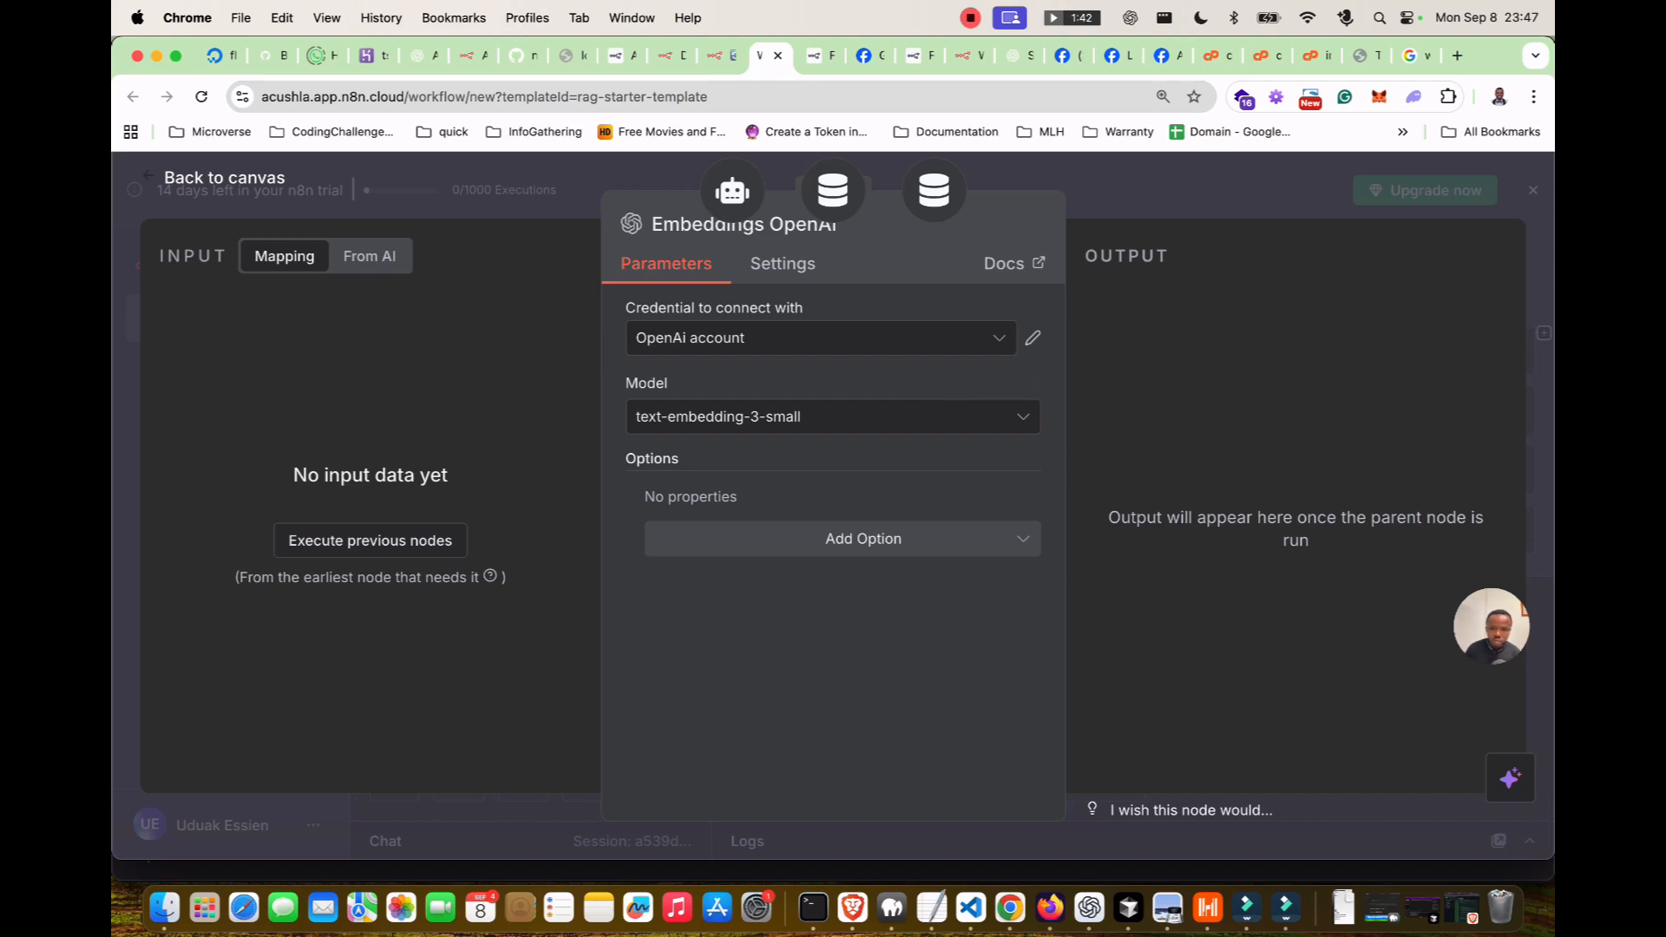
{"action": "key", "text": "Escape"}
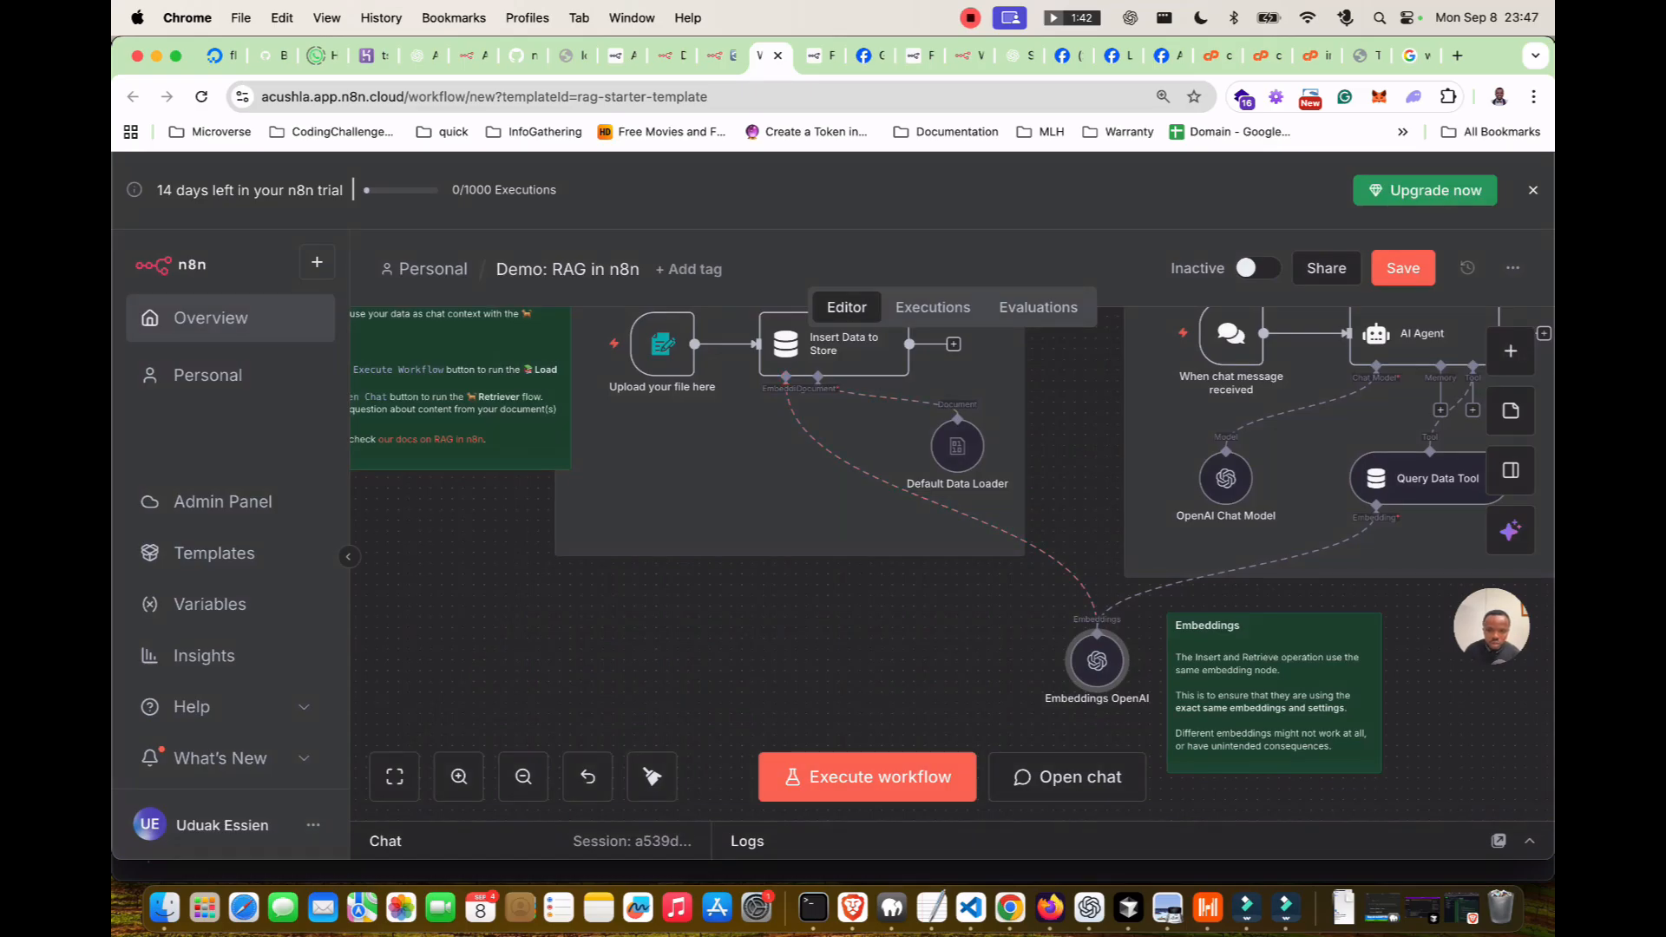
{"action": "double_click", "coordinate": [957, 447]}
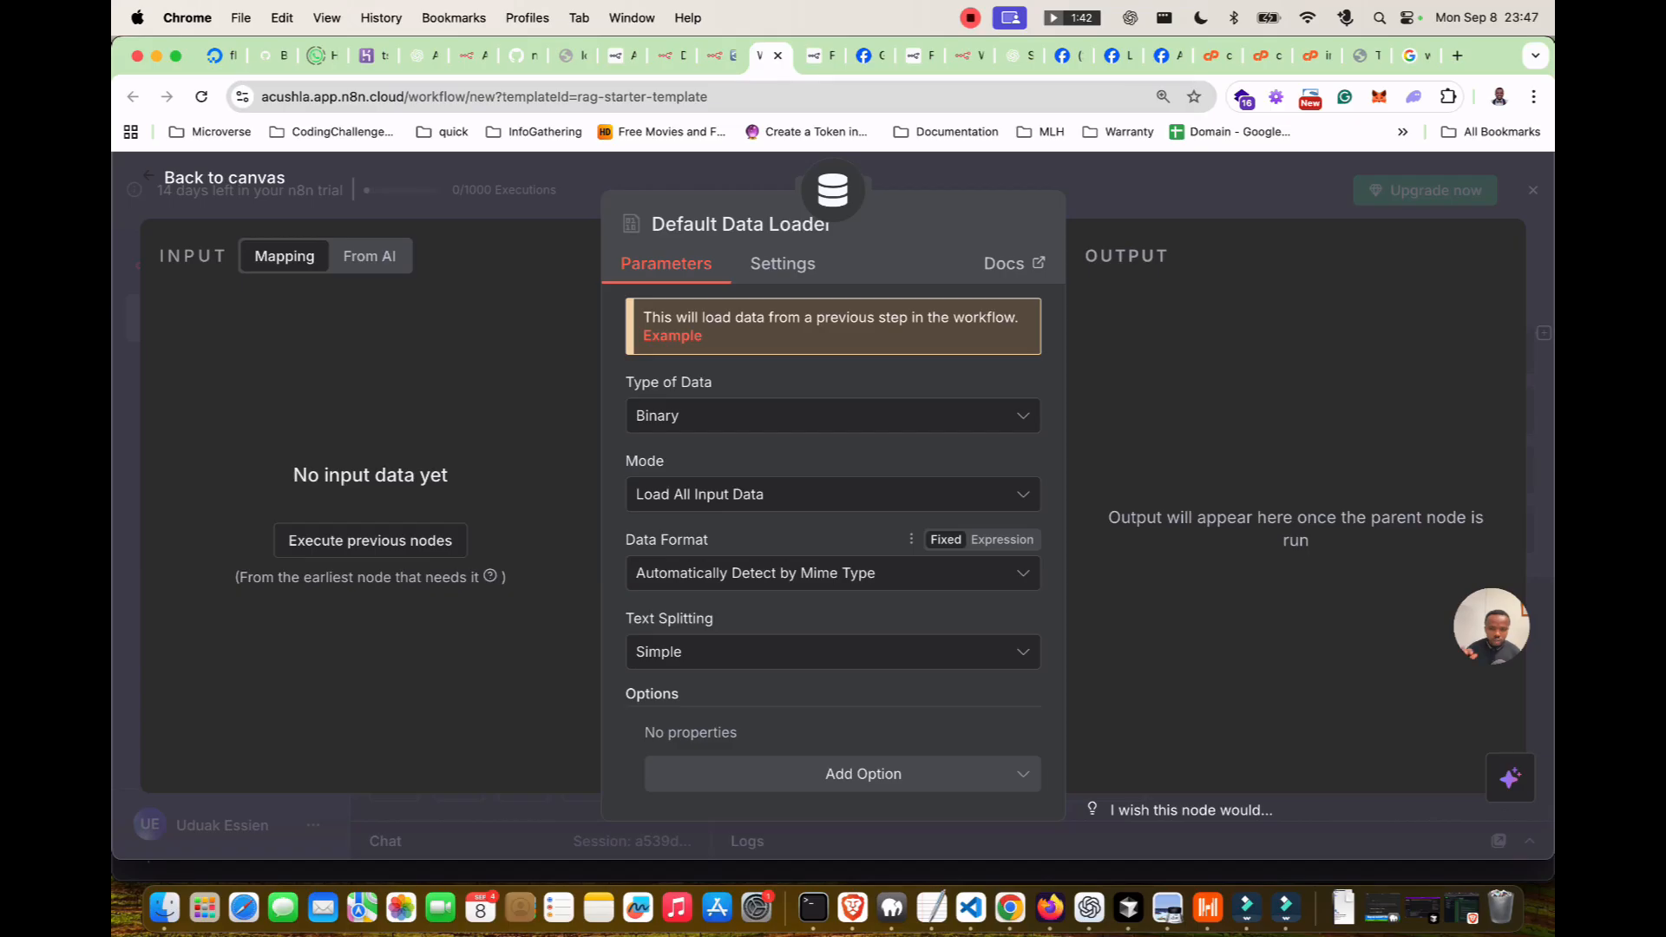
{"action": "scroll", "coordinate": [920, 568], "scroll_direction": "down", "scroll_amount": 1}
{"action": "scroll", "coordinate": [920, 568], "scroll_direction": "up", "scroll_amount": 1}
{"action": "key", "text": "Escape"}
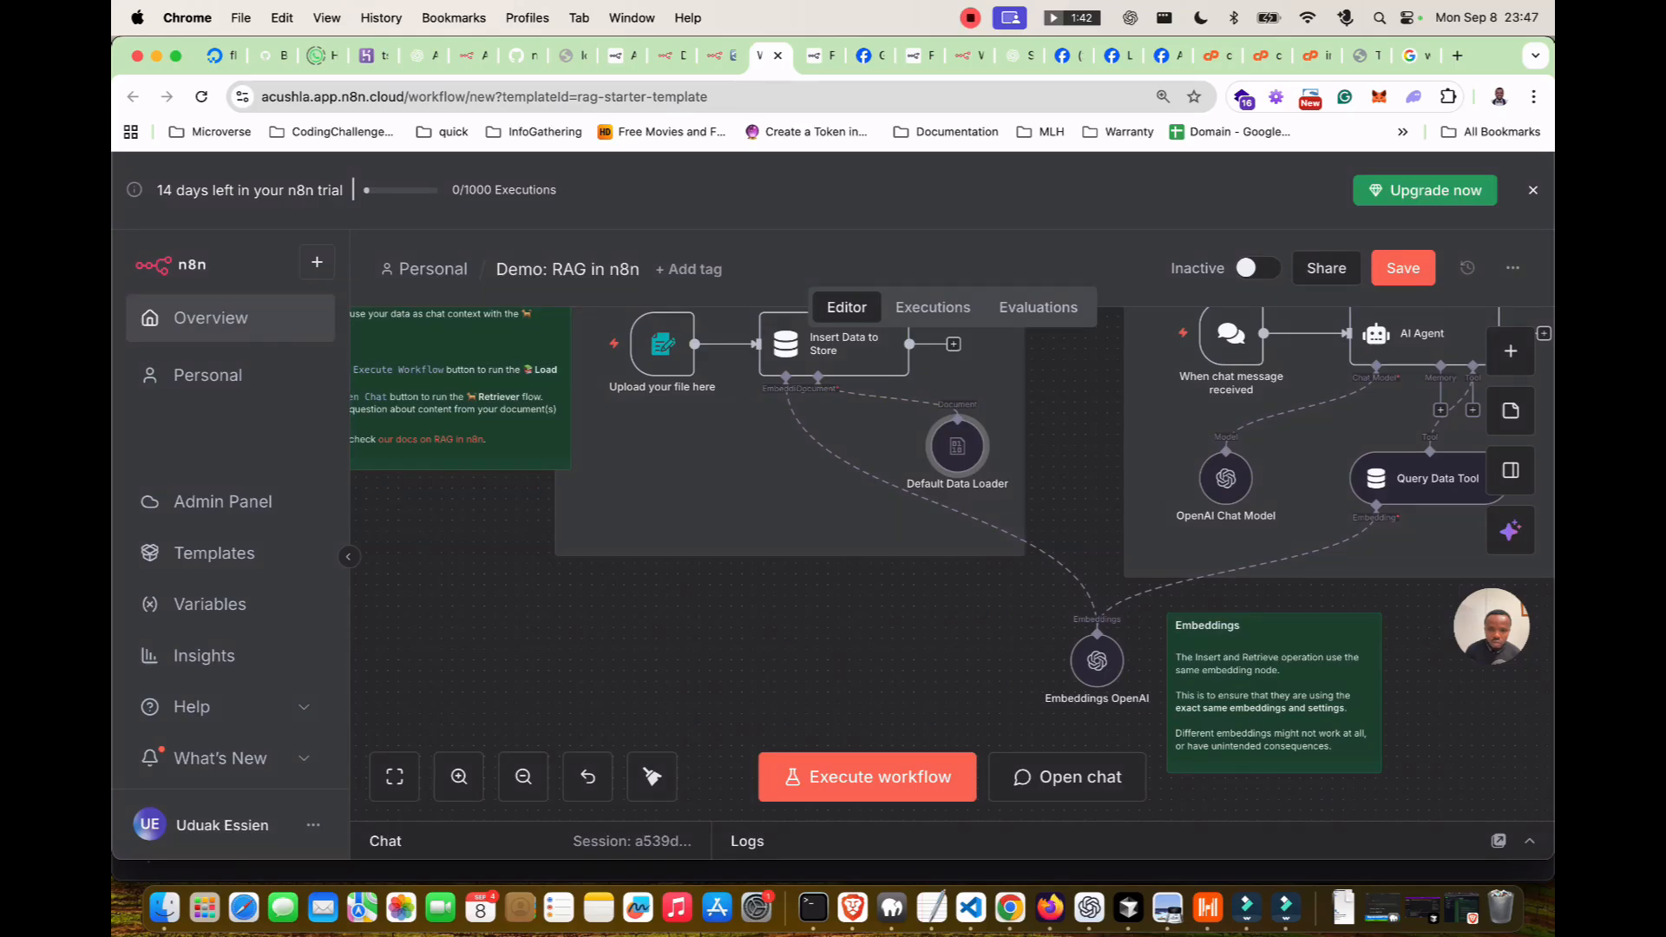
{"action": "left_click", "coordinate": [1073, 349]}
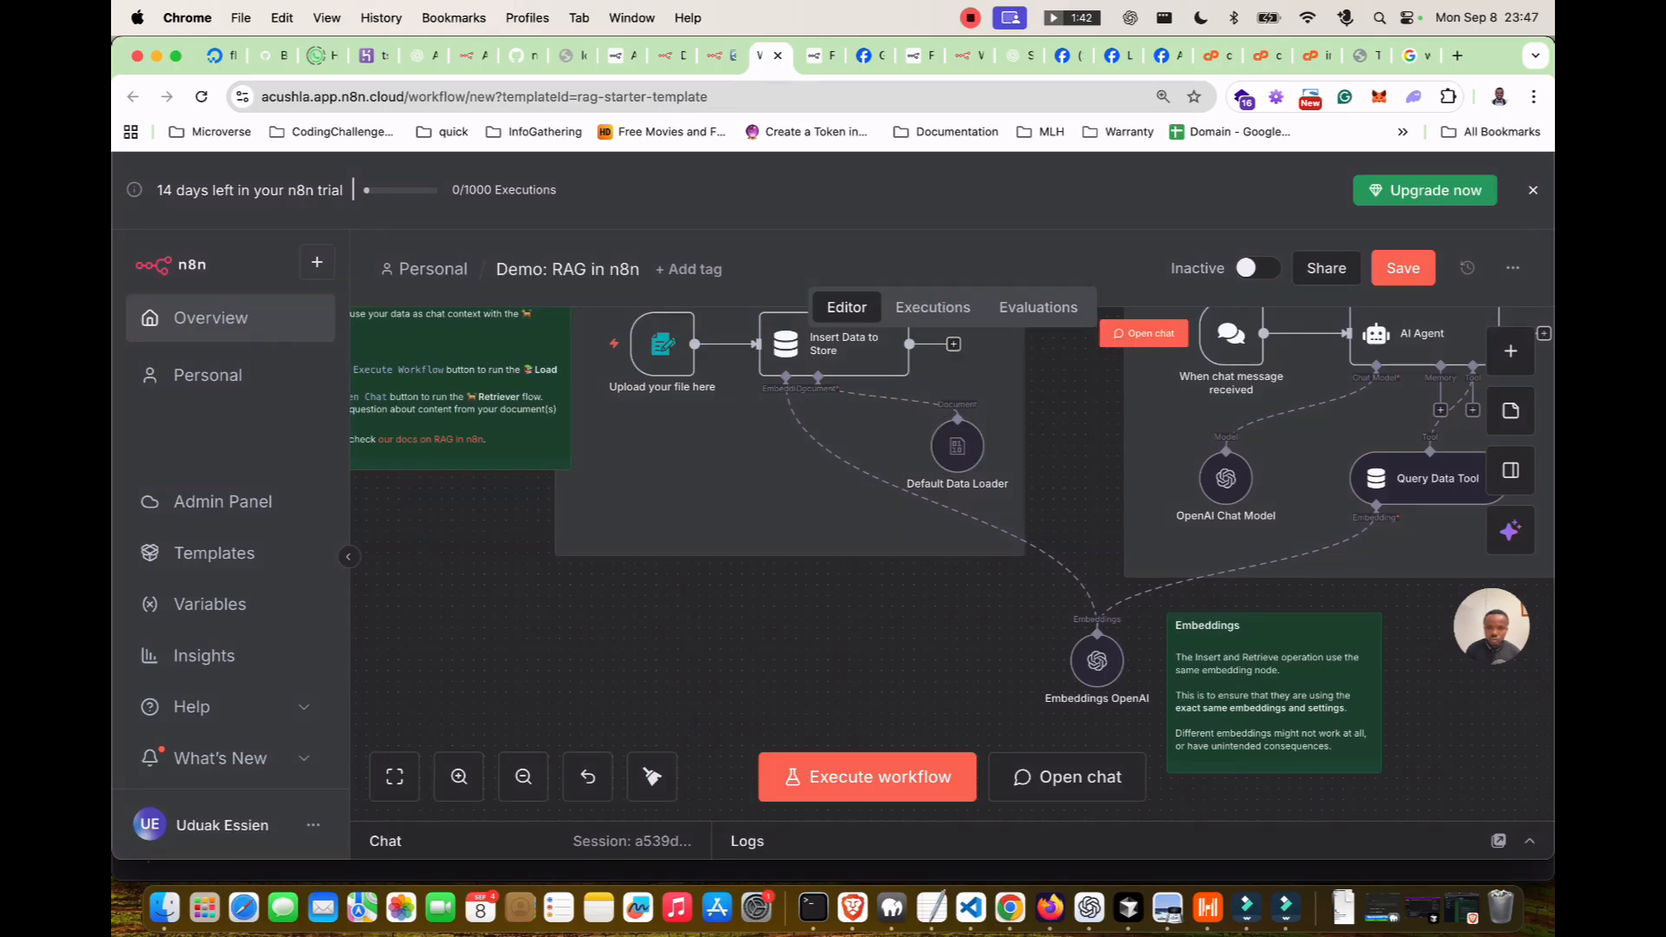
Review the Query Data Tool's parameters and general settings.
{"action": "scroll", "coordinate": [952, 564], "scroll_direction": "right", "scroll_amount": 5}
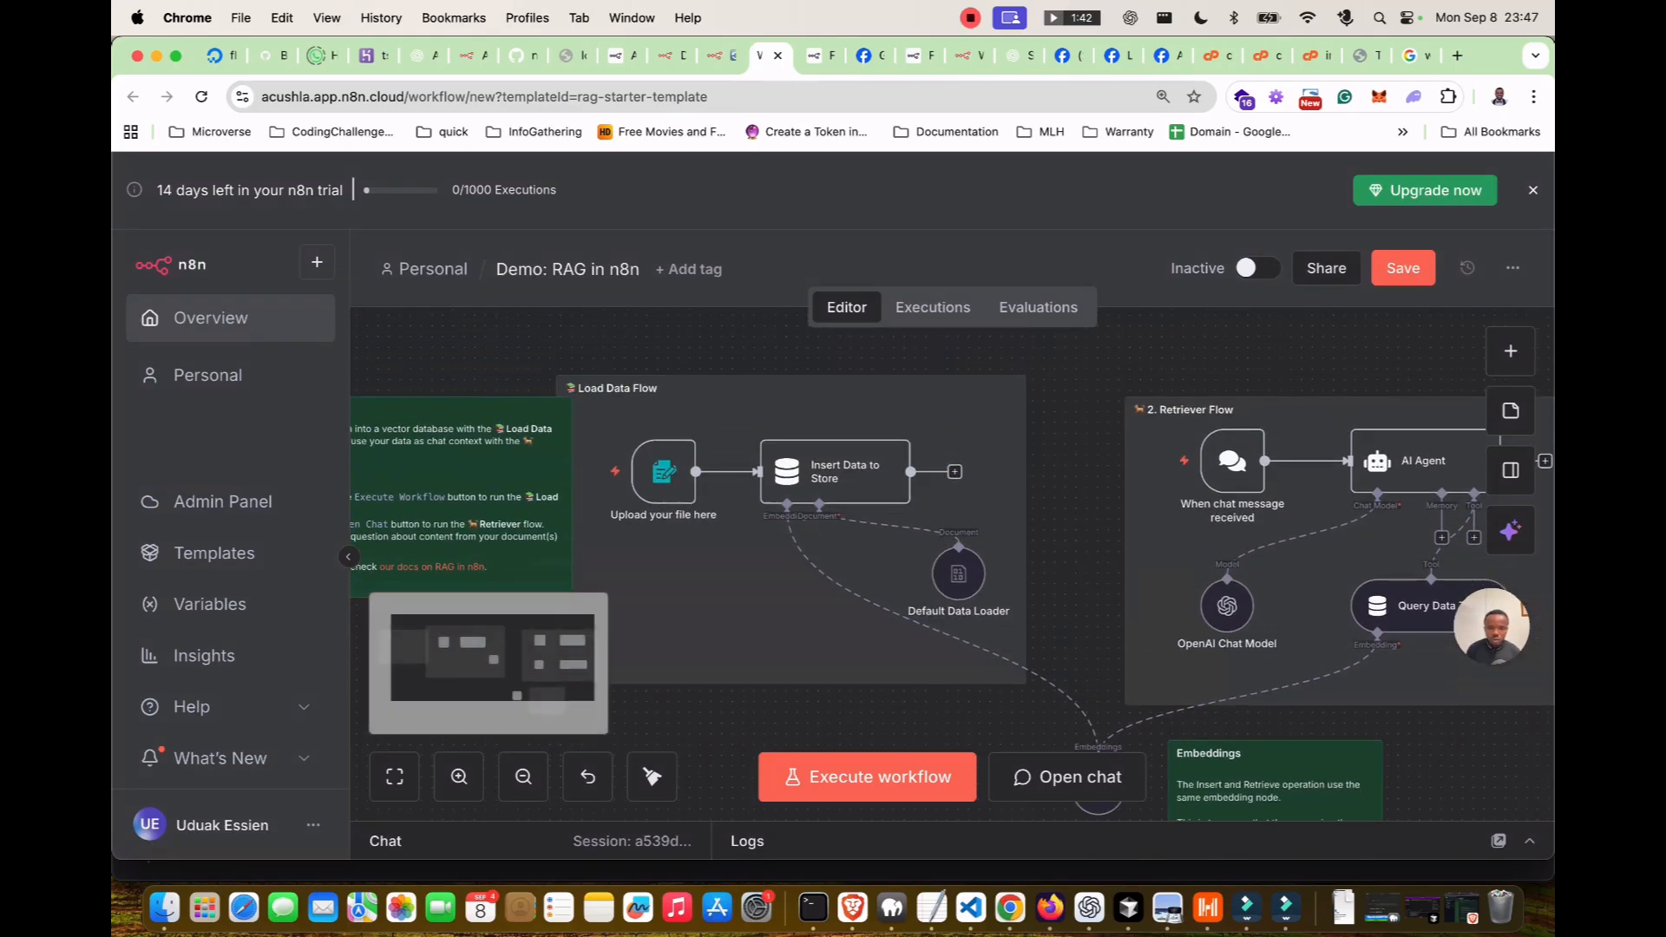
{"action": "scroll", "coordinate": [940, 455], "scroll_direction": "right", "scroll_amount": 3}
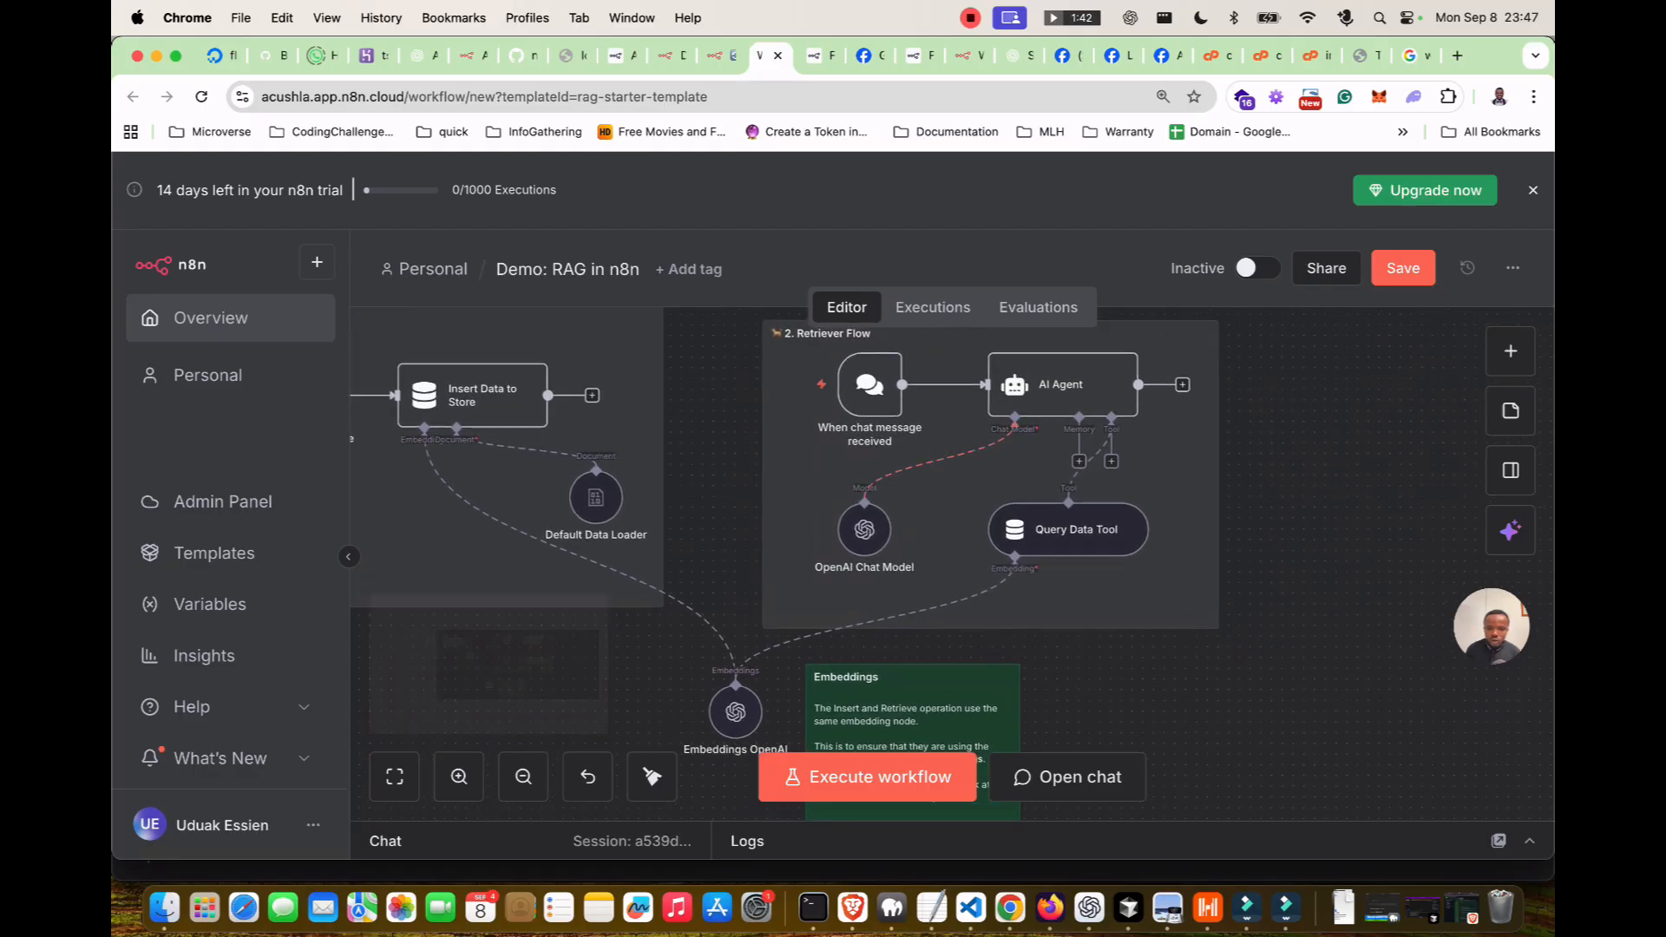
{"action": "double_click", "coordinate": [1069, 529]}
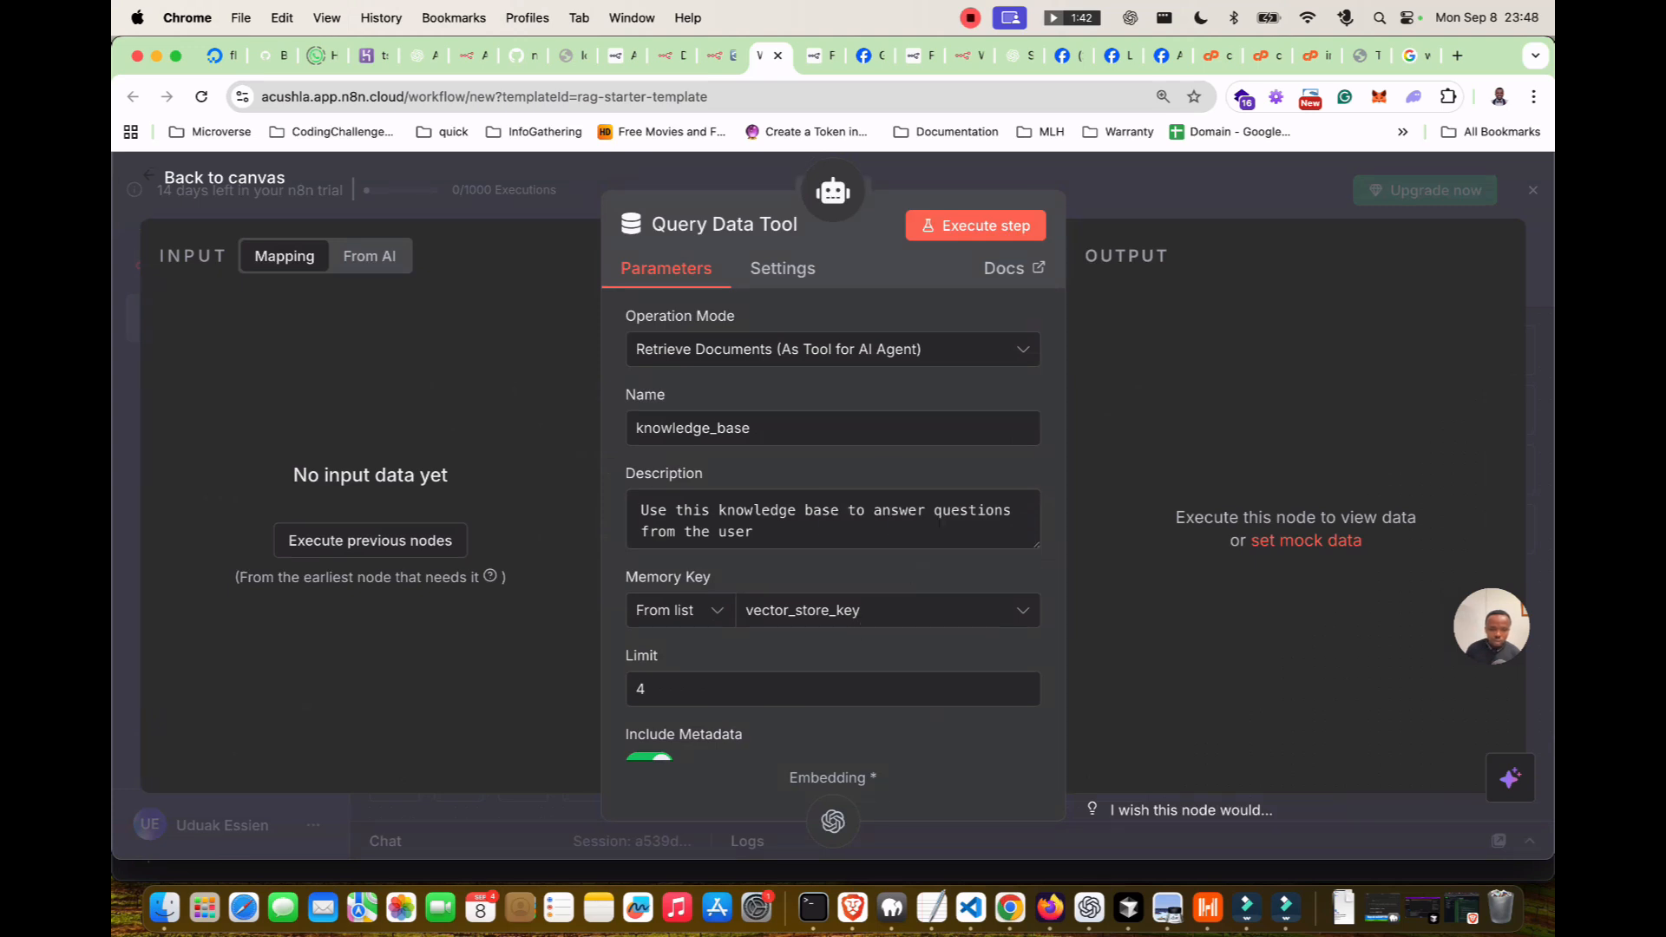
{"action": "scroll", "coordinate": [833, 521], "scroll_direction": "down", "scroll_amount": 5}
{"action": "scroll", "coordinate": [833, 521], "scroll_direction": "up", "scroll_amount": 5}
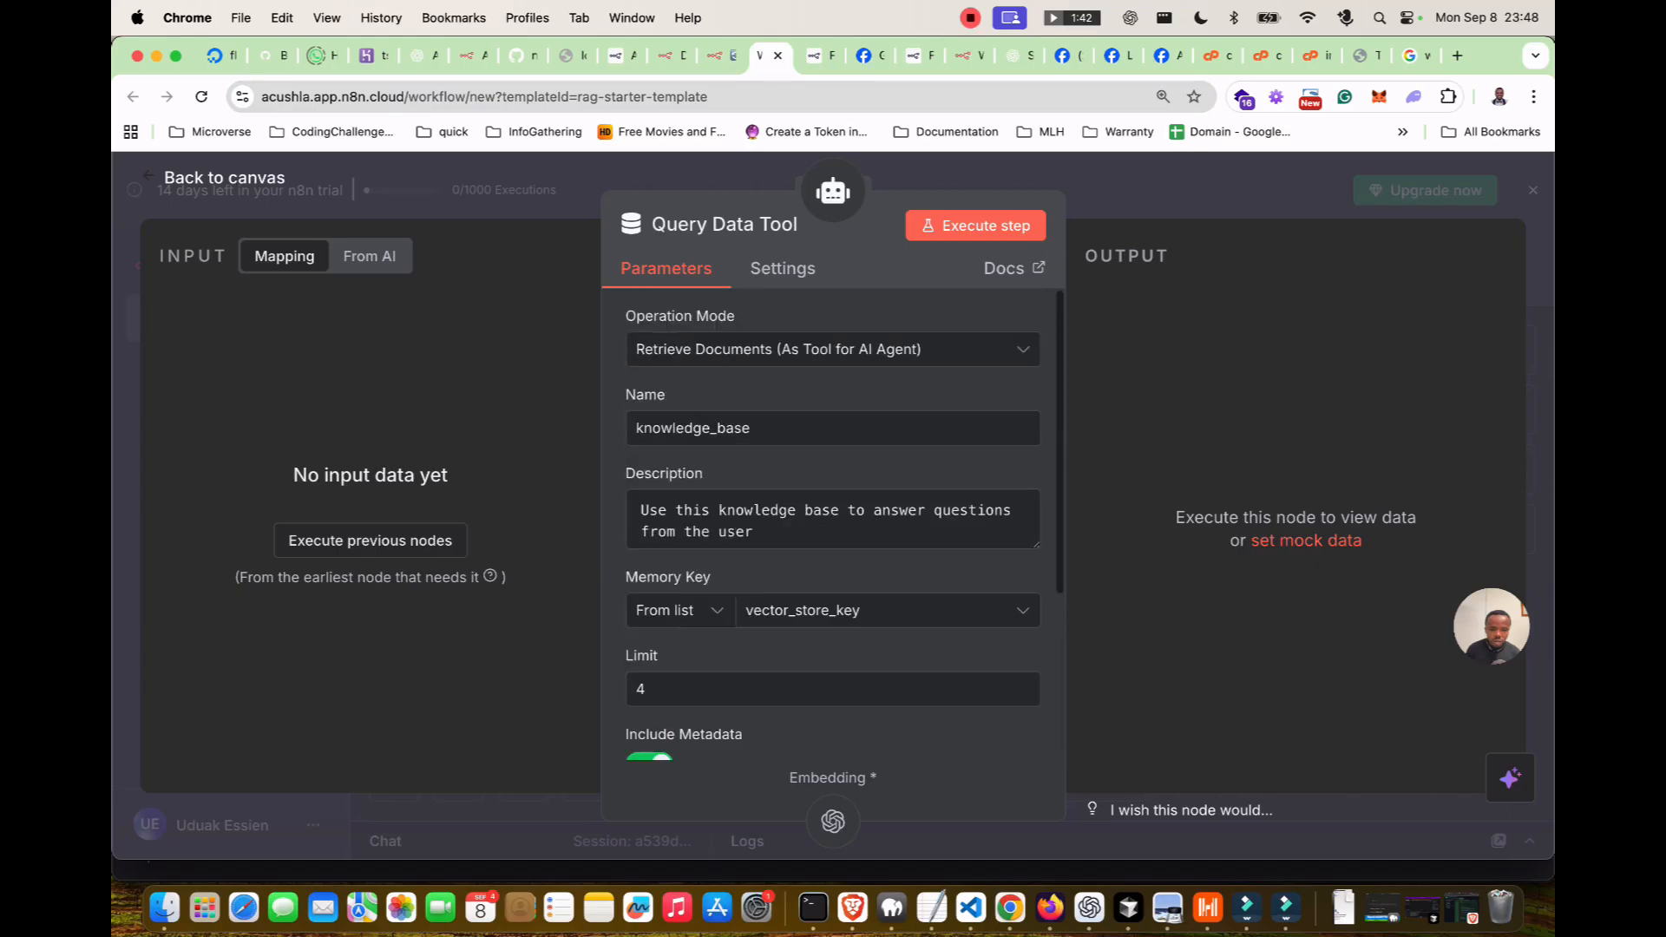
{"action": "left_click", "coordinate": [783, 269]}
{"action": "left_click", "coordinate": [667, 269]}
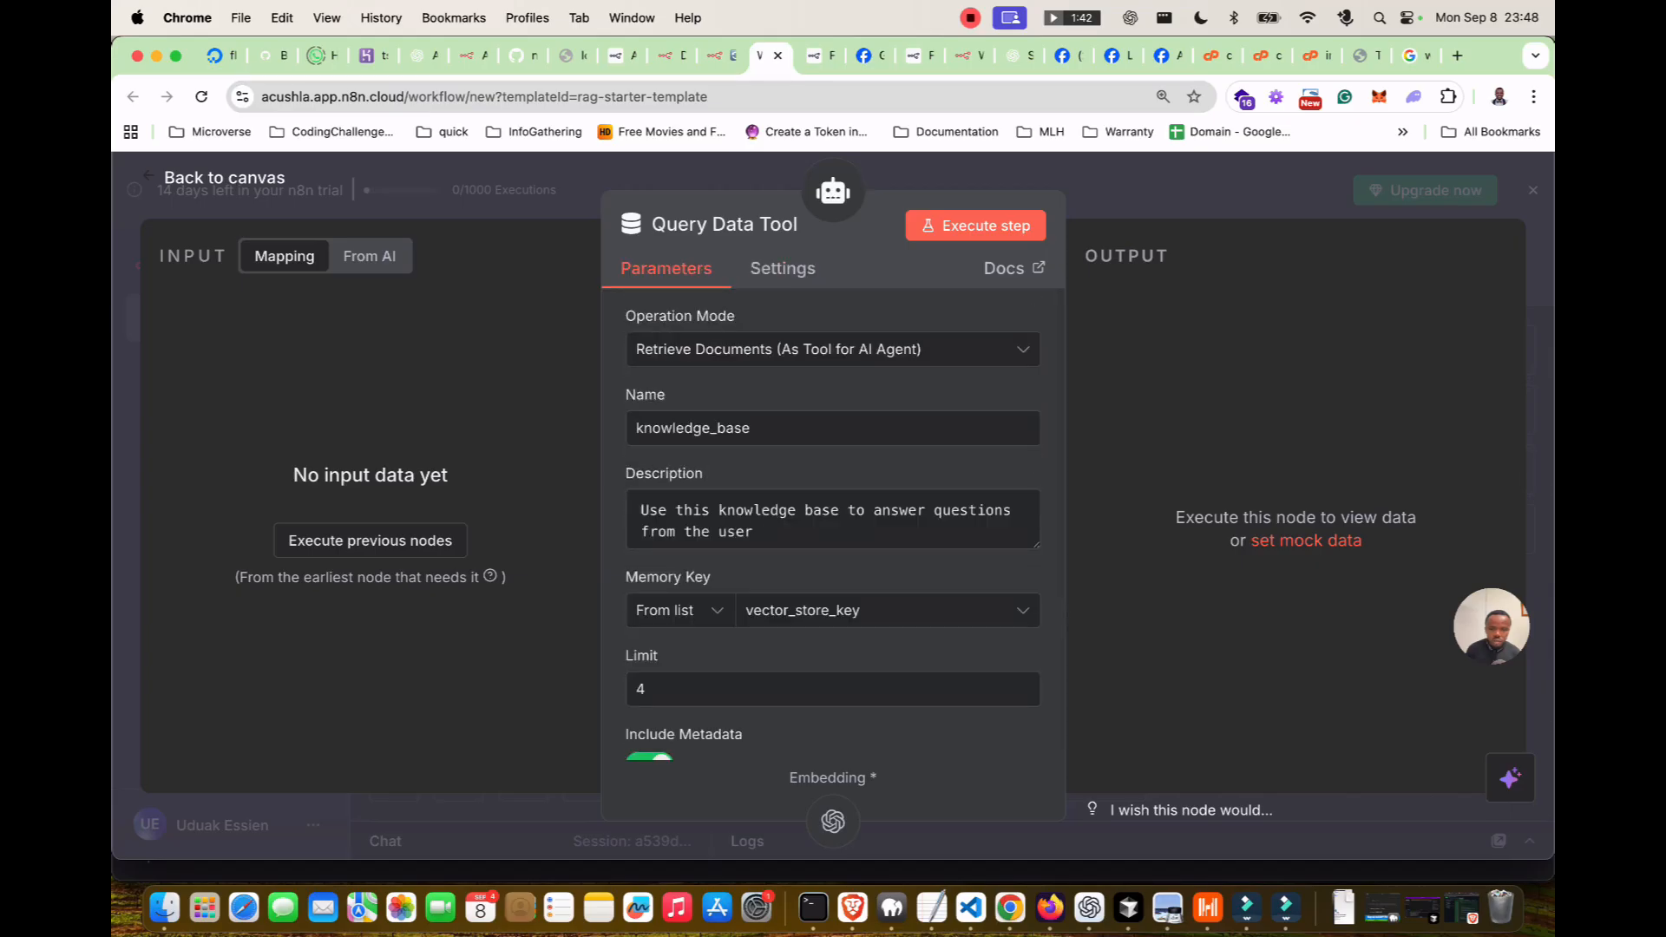
{"action": "key", "text": "Escape"}
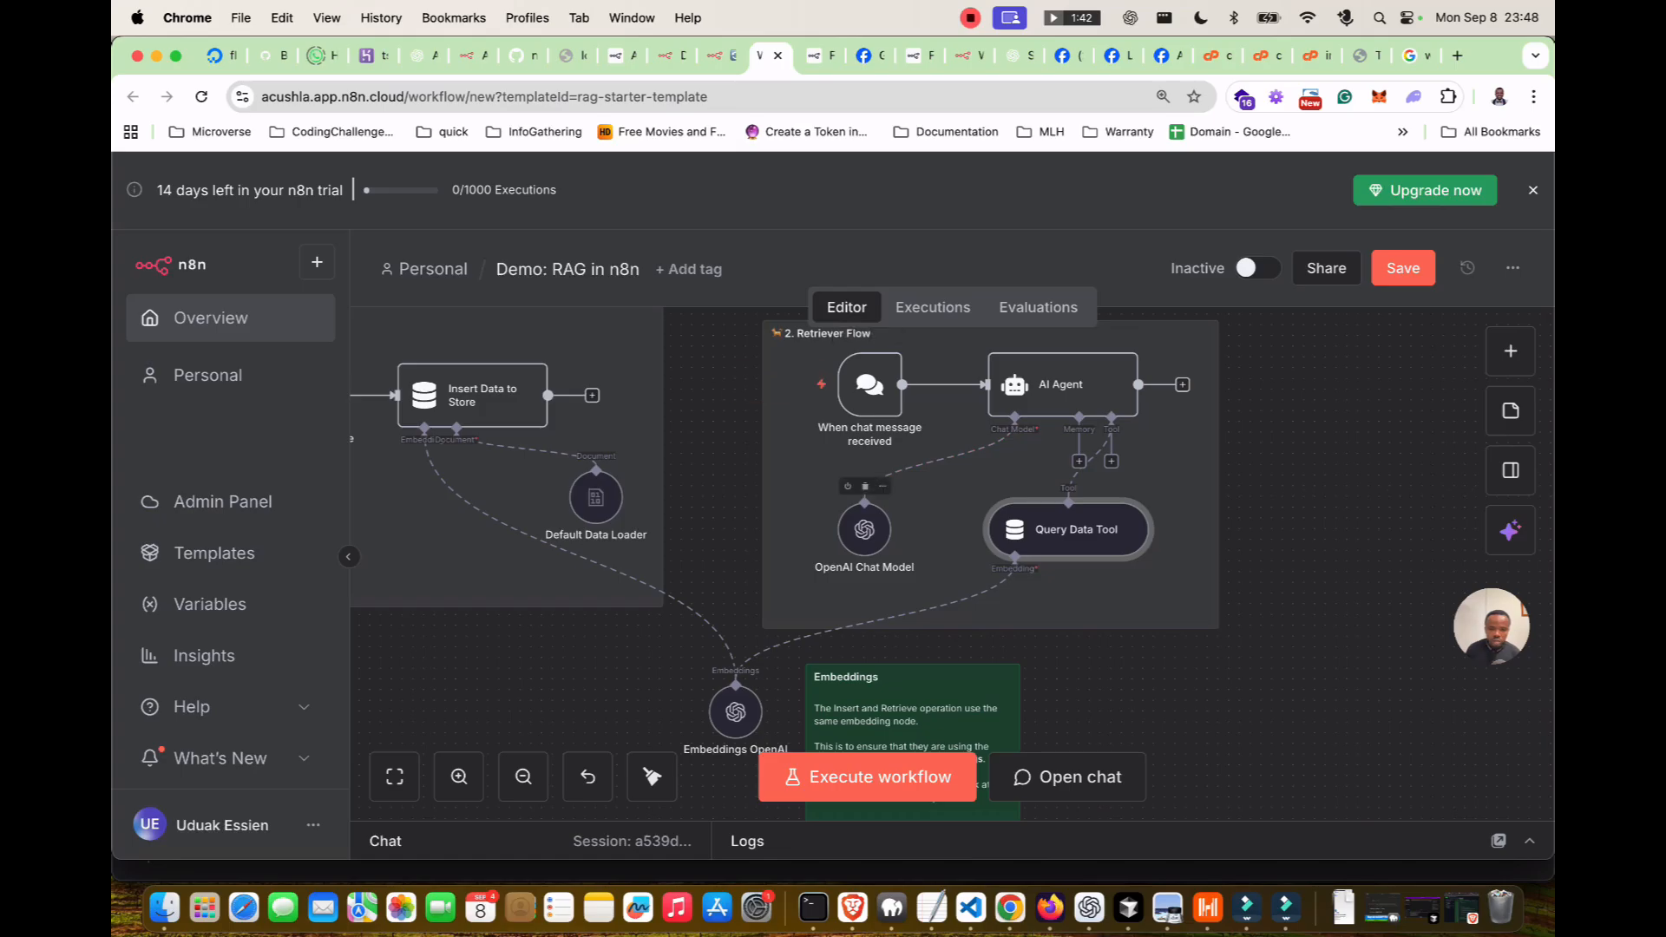
Inspect the OpenAI Chat Model, chat message trigger and AI Agent settings.
{"action": "double_click", "coordinate": [864, 529]}
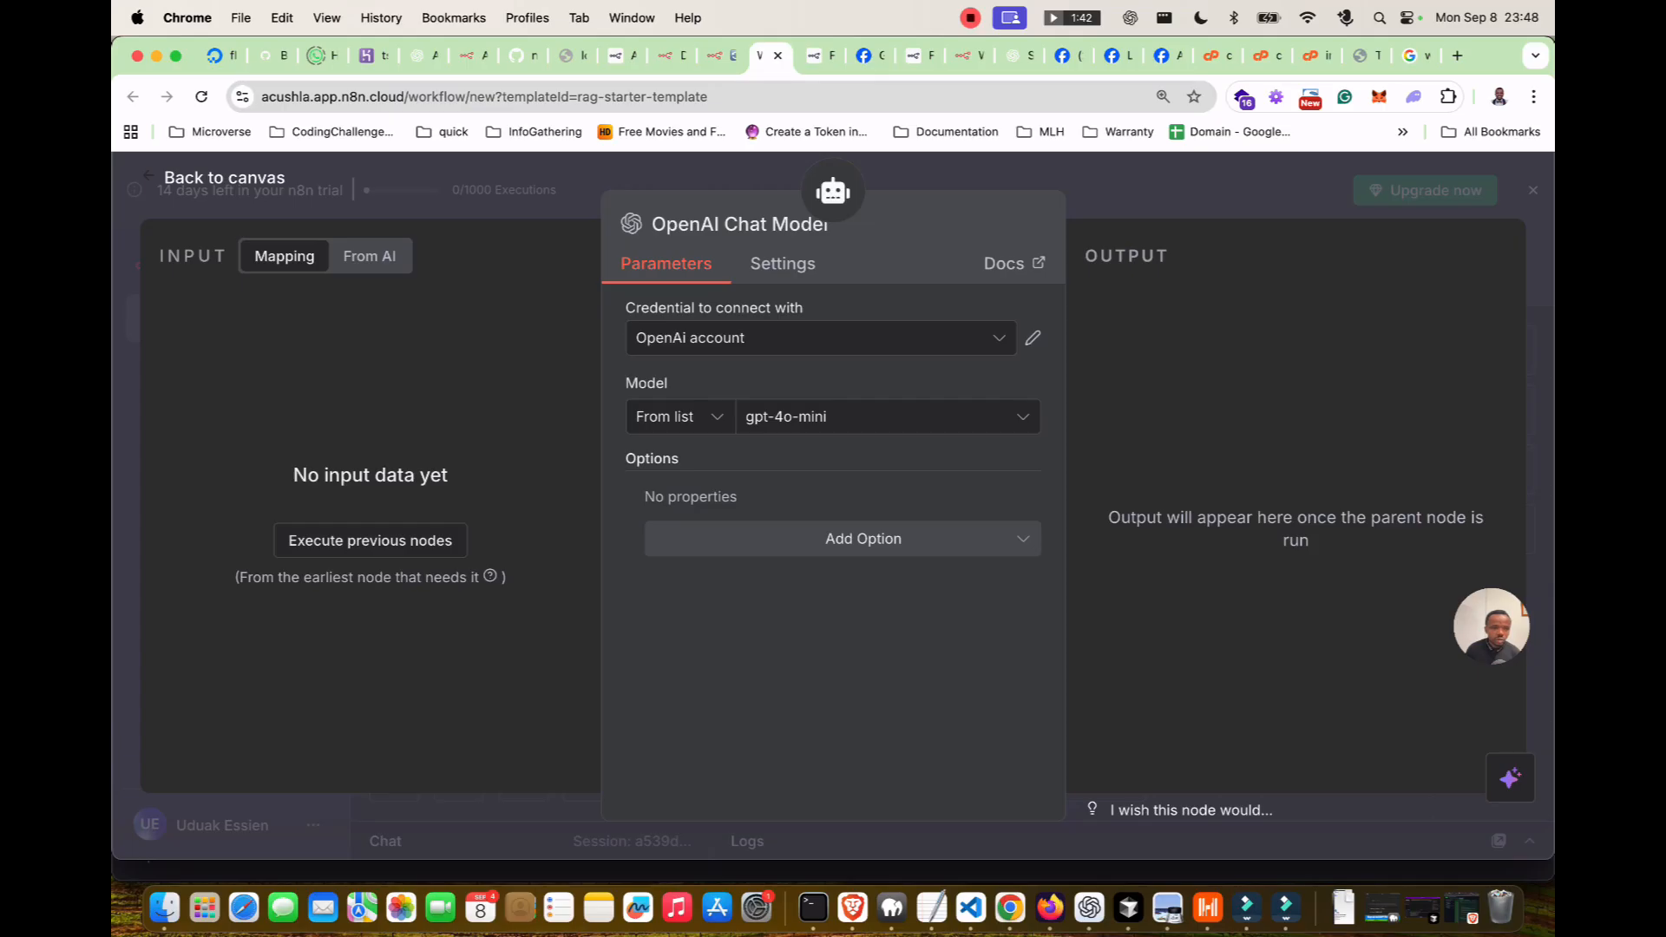
{"action": "key", "text": "Escape"}
{"action": "double_click", "coordinate": [866, 385]}
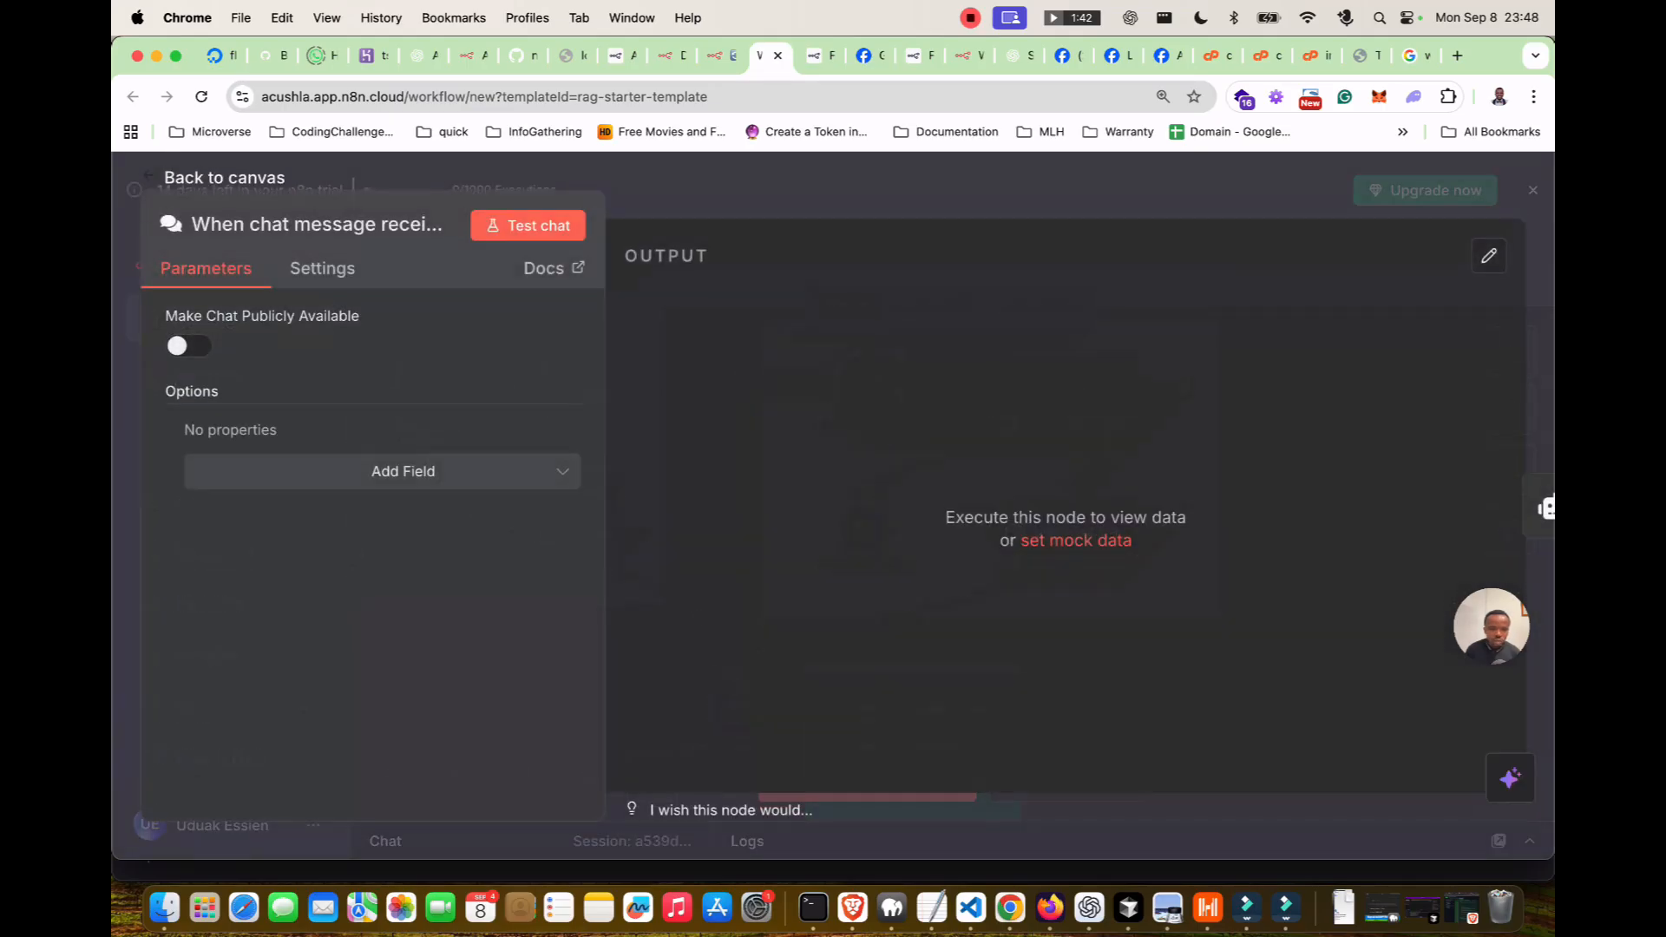
{"action": "key", "text": "Escape"}
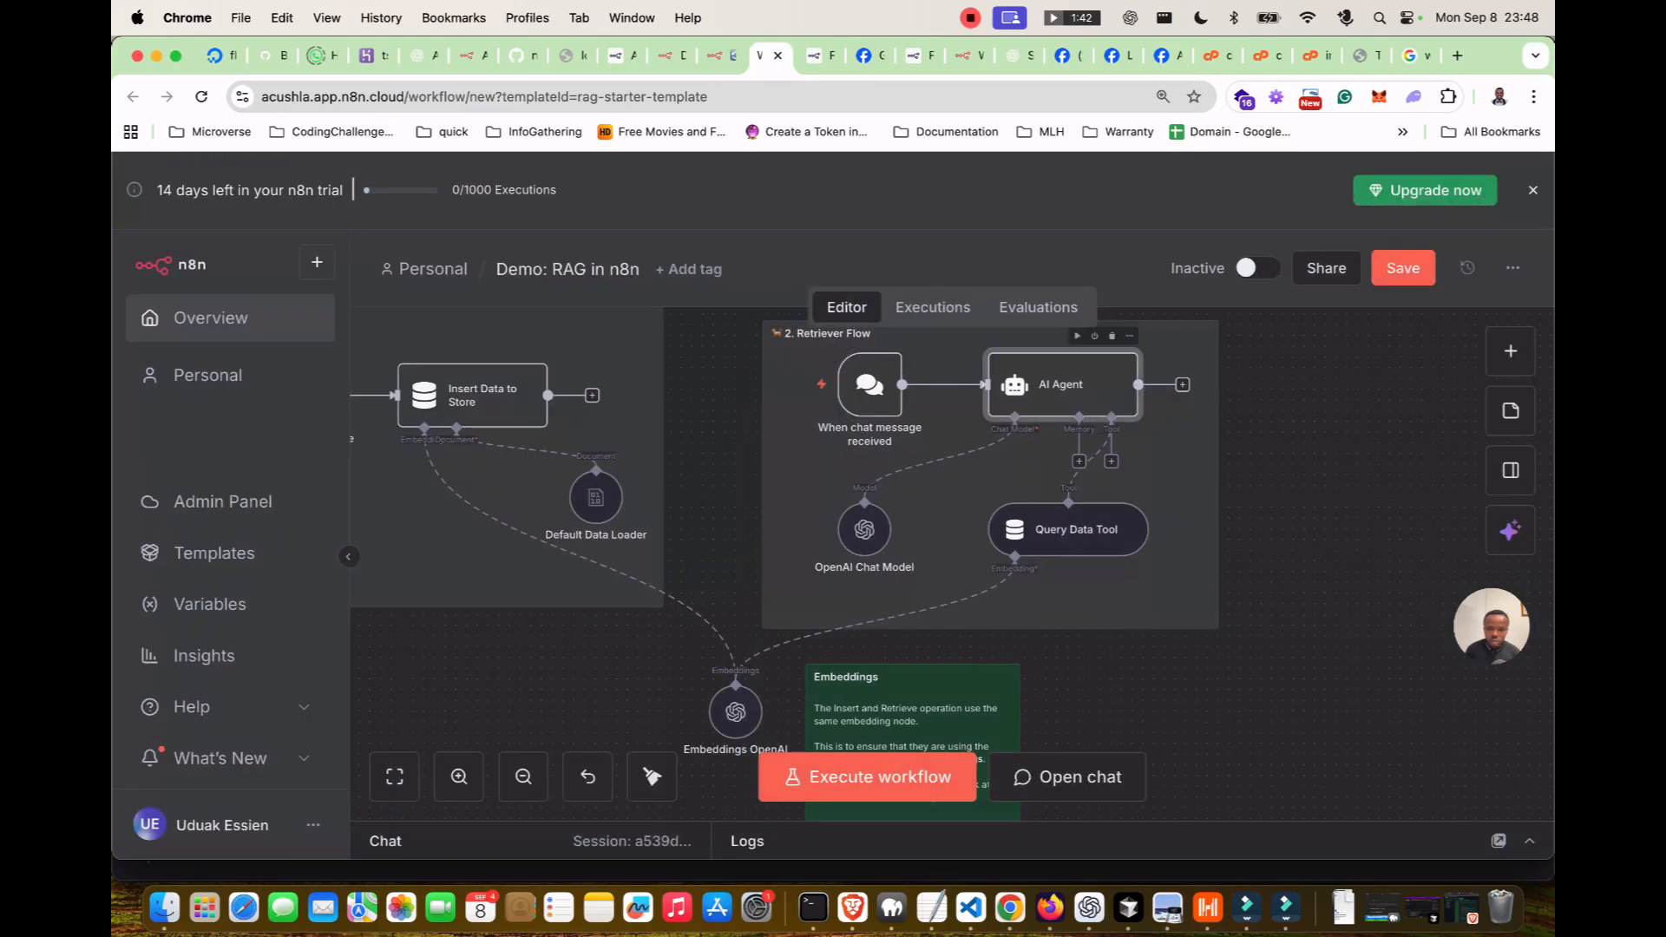
{"action": "double_click", "coordinate": [1062, 385]}
{"action": "scroll", "coordinate": [833, 521], "scroll_direction": "down", "scroll_amount": 1}
{"action": "scroll", "coordinate": [833, 521], "scroll_direction": "up", "scroll_amount": 1}
{"action": "scroll", "coordinate": [833, 521], "scroll_direction": "down", "scroll_amount": 1}
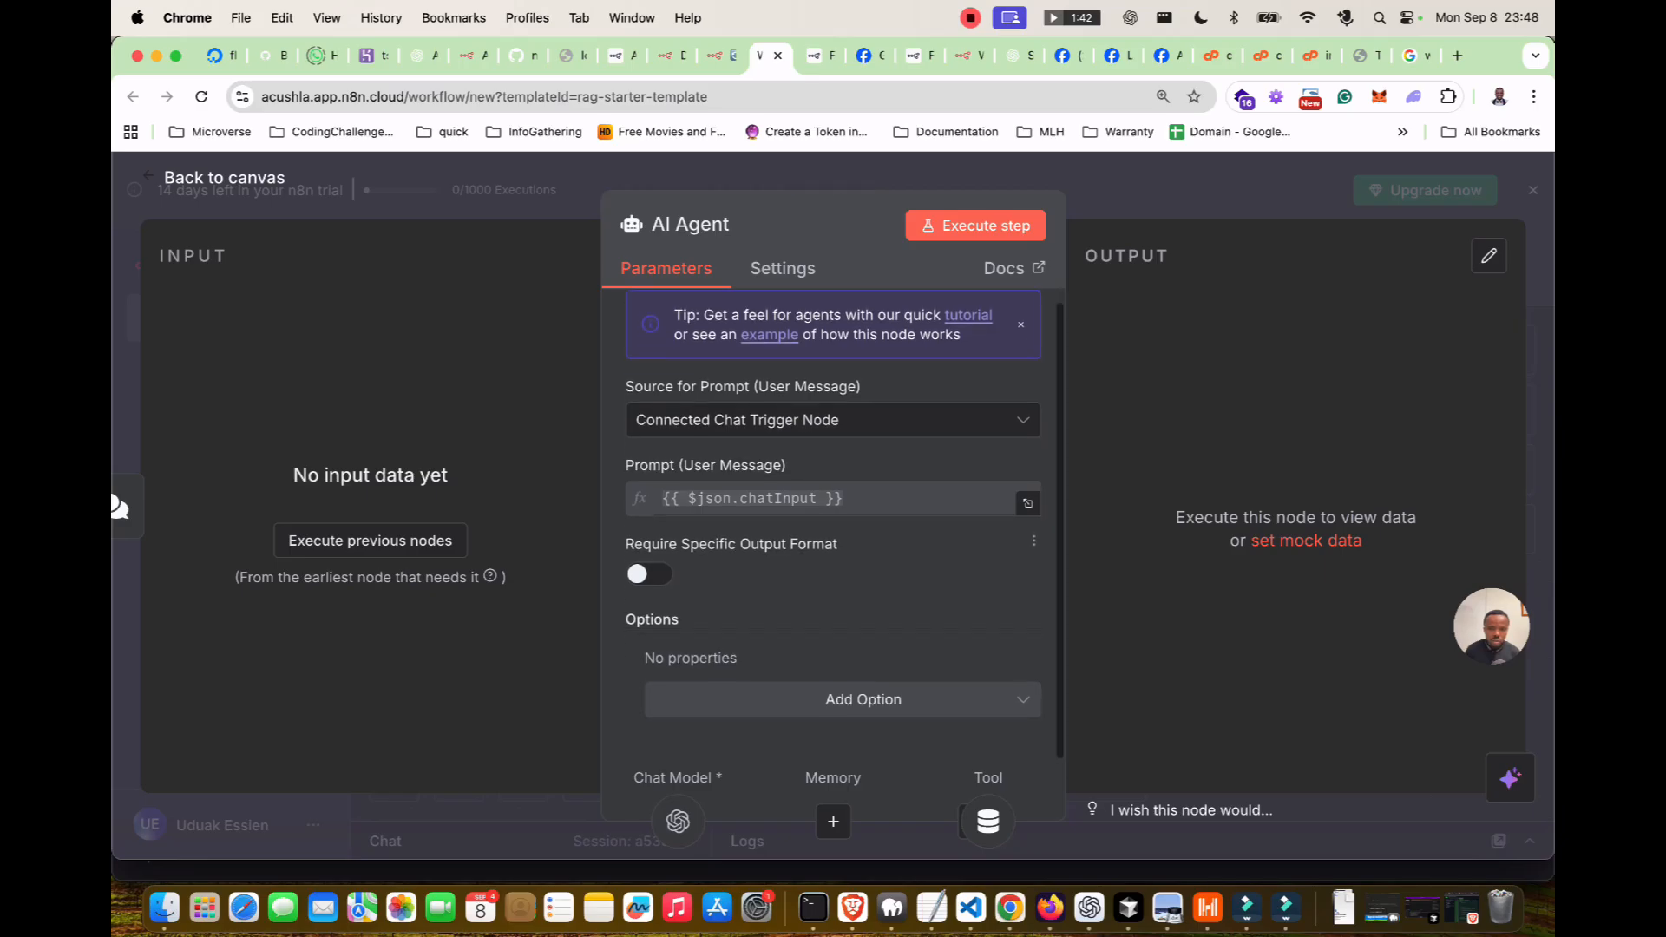
{"action": "left_click", "coordinate": [783, 269]}
{"action": "scroll", "coordinate": [833, 521], "scroll_direction": "down", "scroll_amount": 2}
{"action": "scroll", "coordinate": [833, 521], "scroll_direction": "up", "scroll_amount": 2}
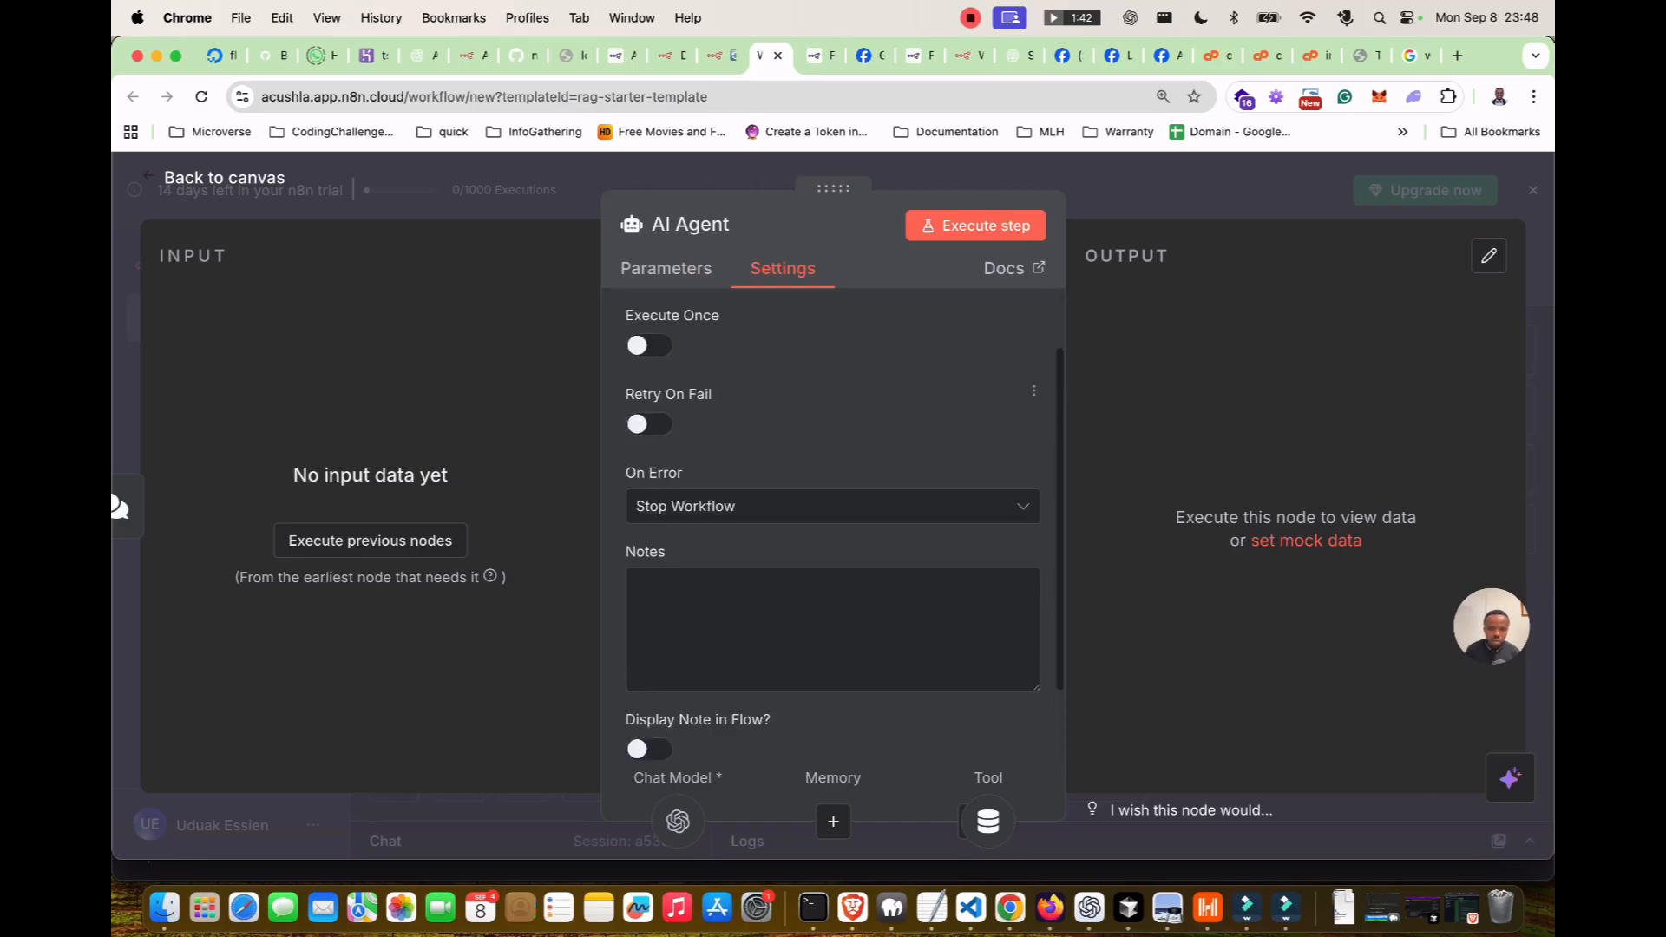
{"action": "left_click", "coordinate": [224, 177]}
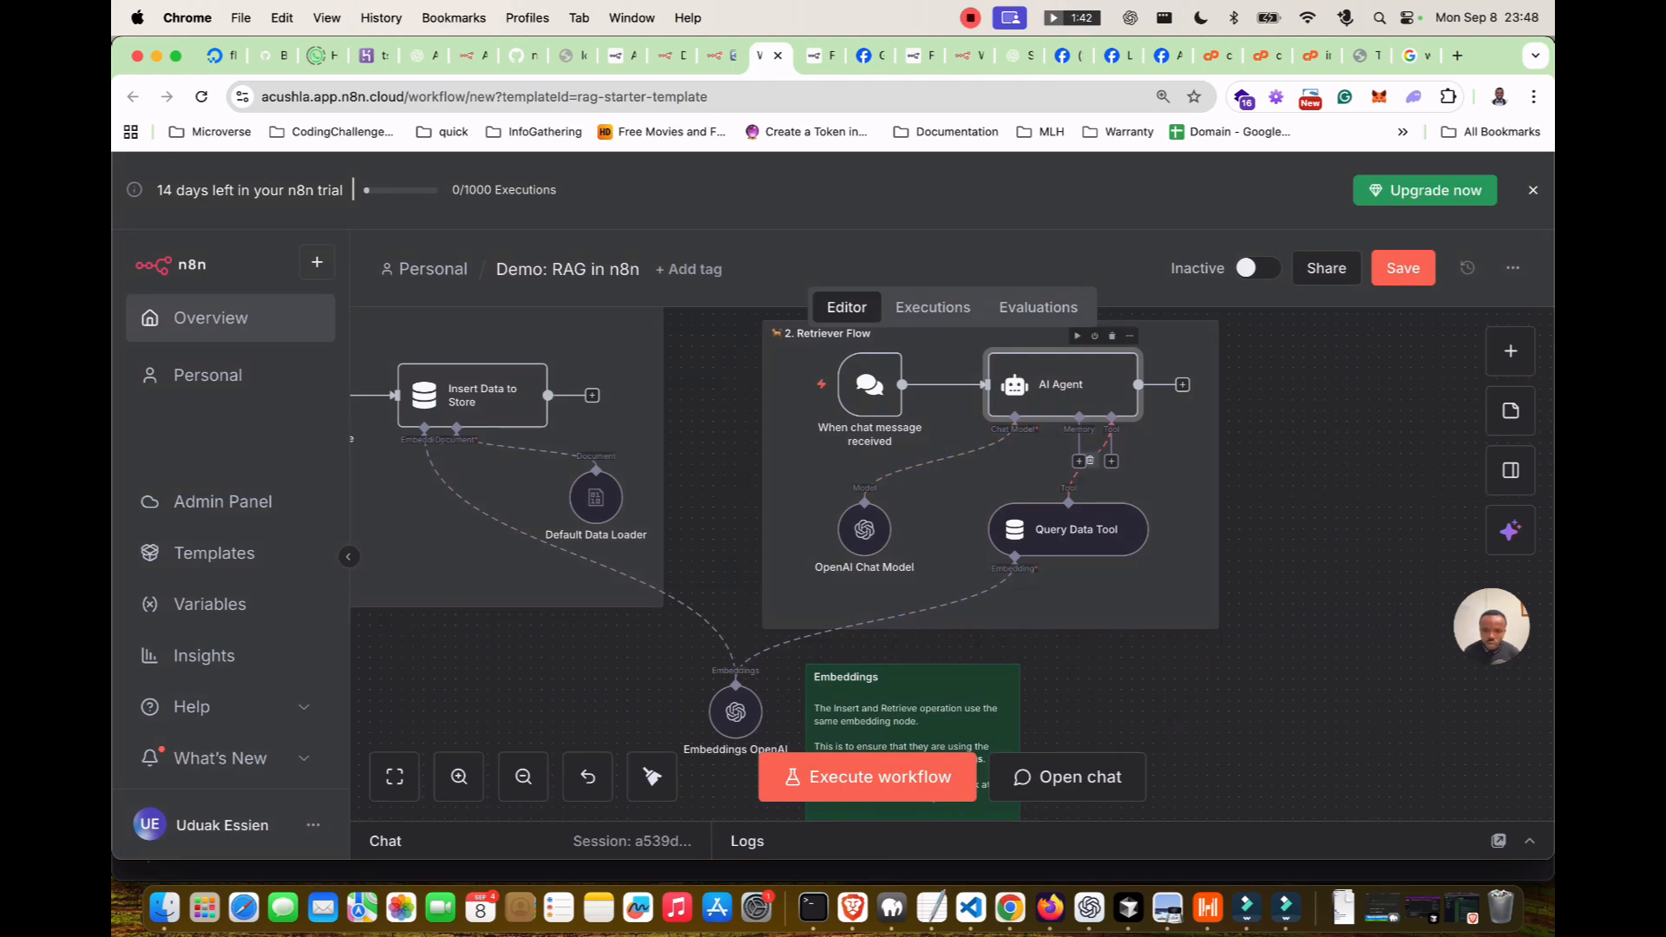
Send 'hello' to the RAG workflow through its test chat.
{"action": "scroll", "coordinate": [784, 564], "scroll_direction": "down", "scroll_amount": 1}
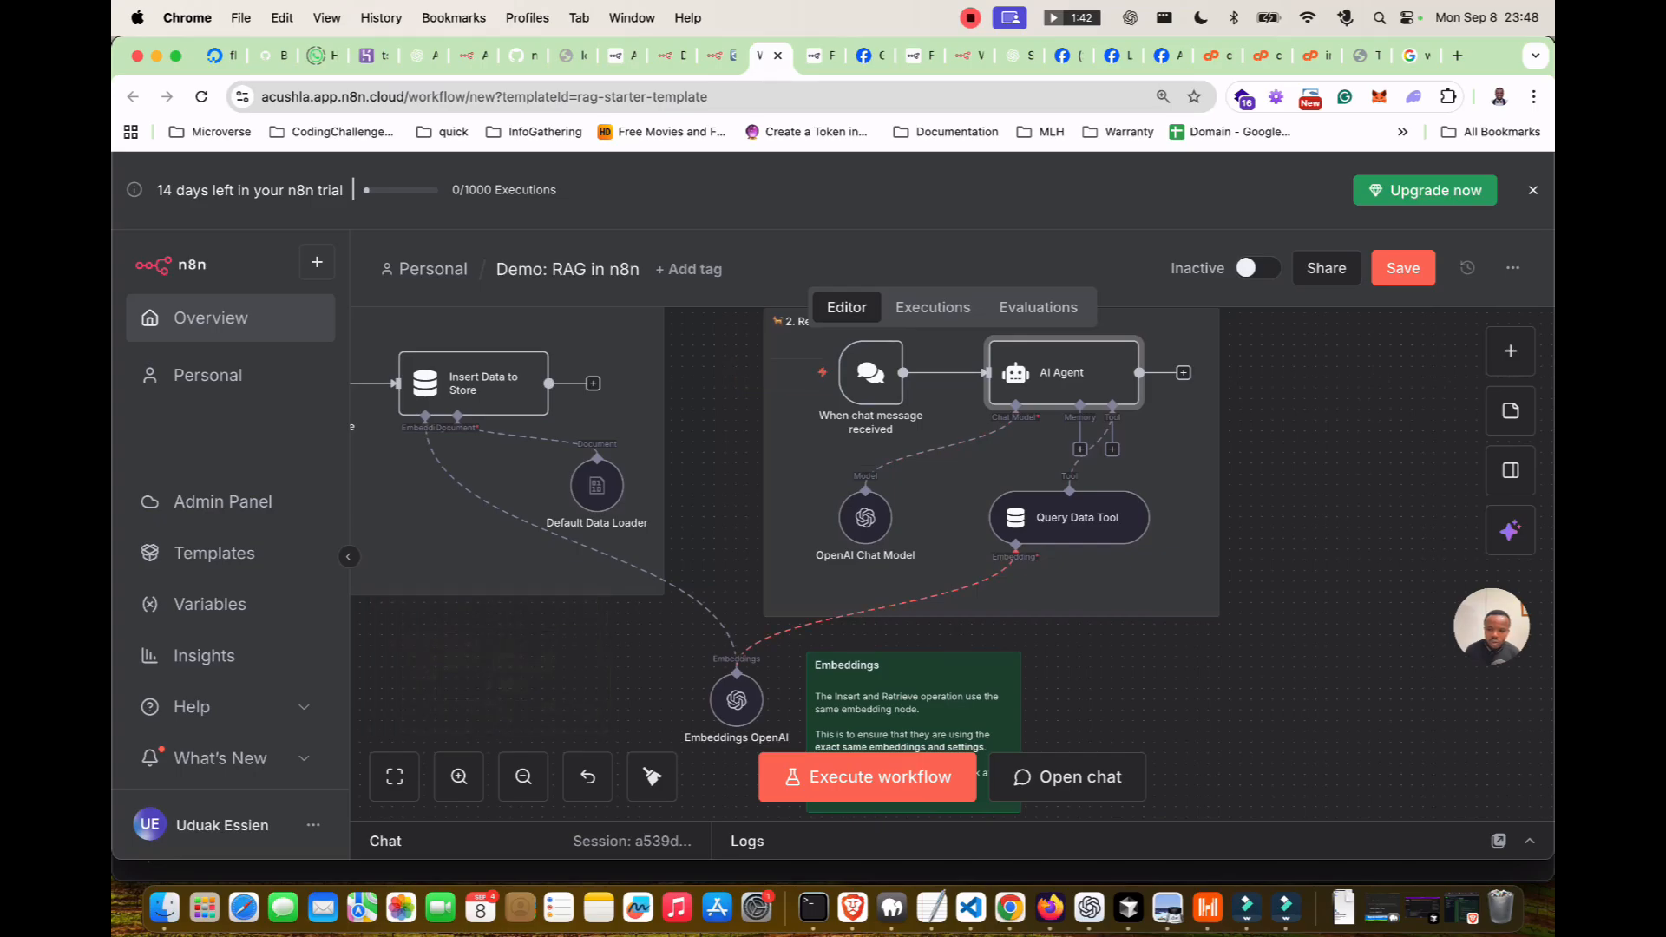
{"action": "scroll", "coordinate": [902, 564], "scroll_direction": "left", "scroll_amount": 10}
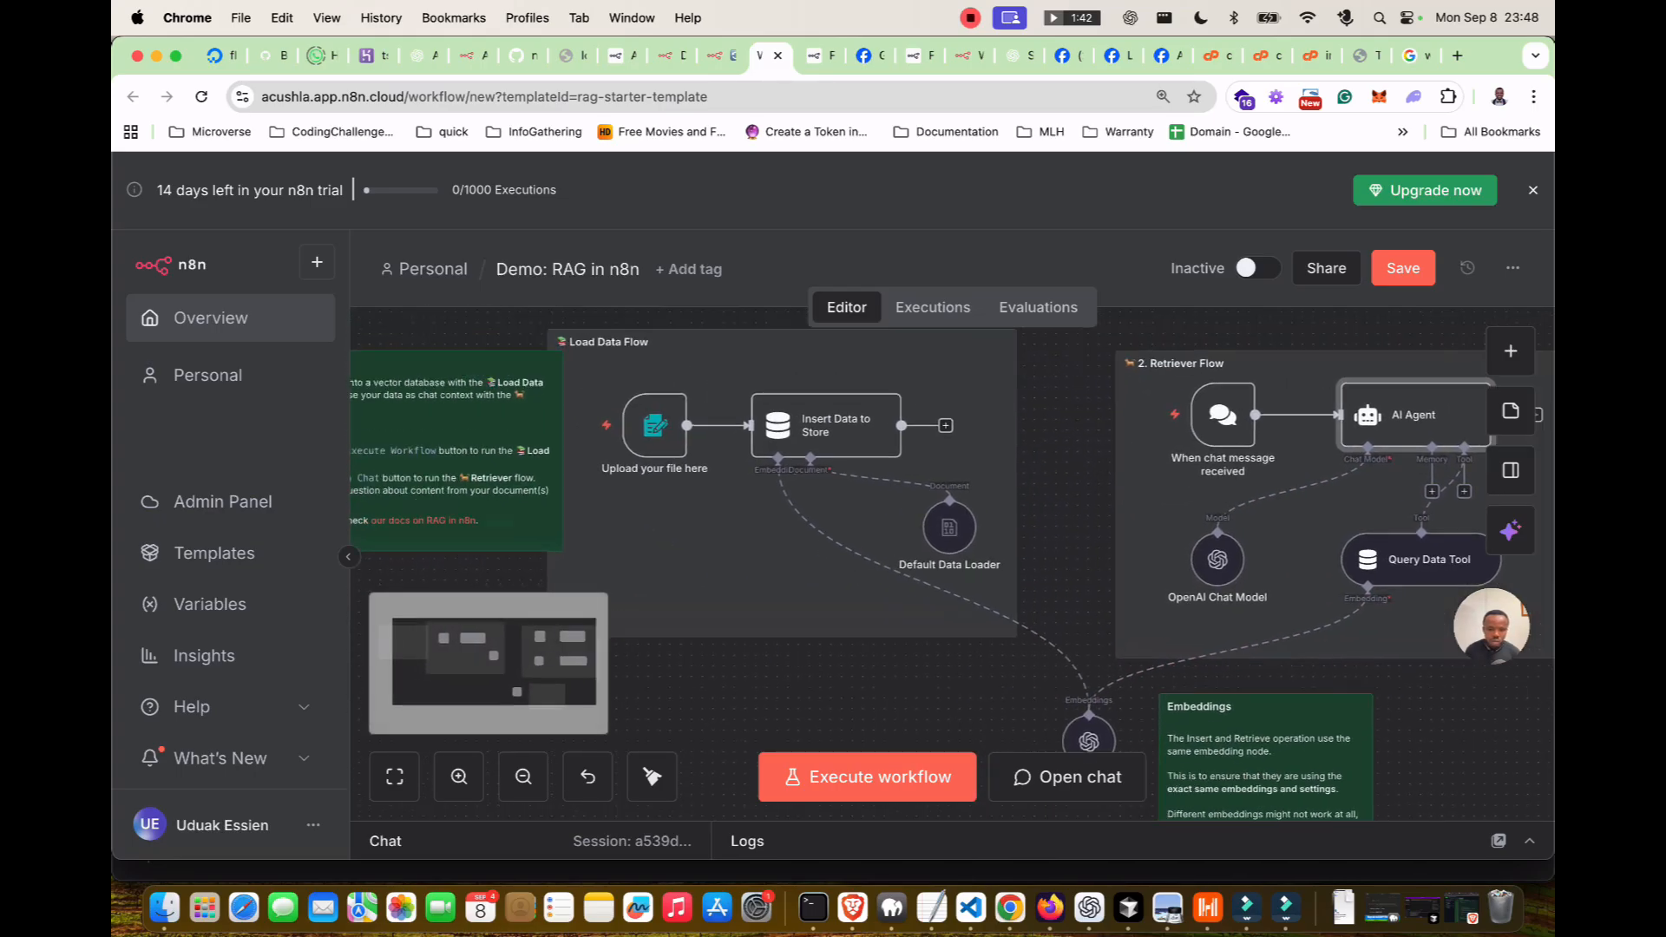
{"action": "scroll", "coordinate": [902, 564], "scroll_direction": "left", "scroll_amount": 2}
{"action": "scroll", "coordinate": [902, 564], "scroll_direction": "right", "scroll_amount": 4}
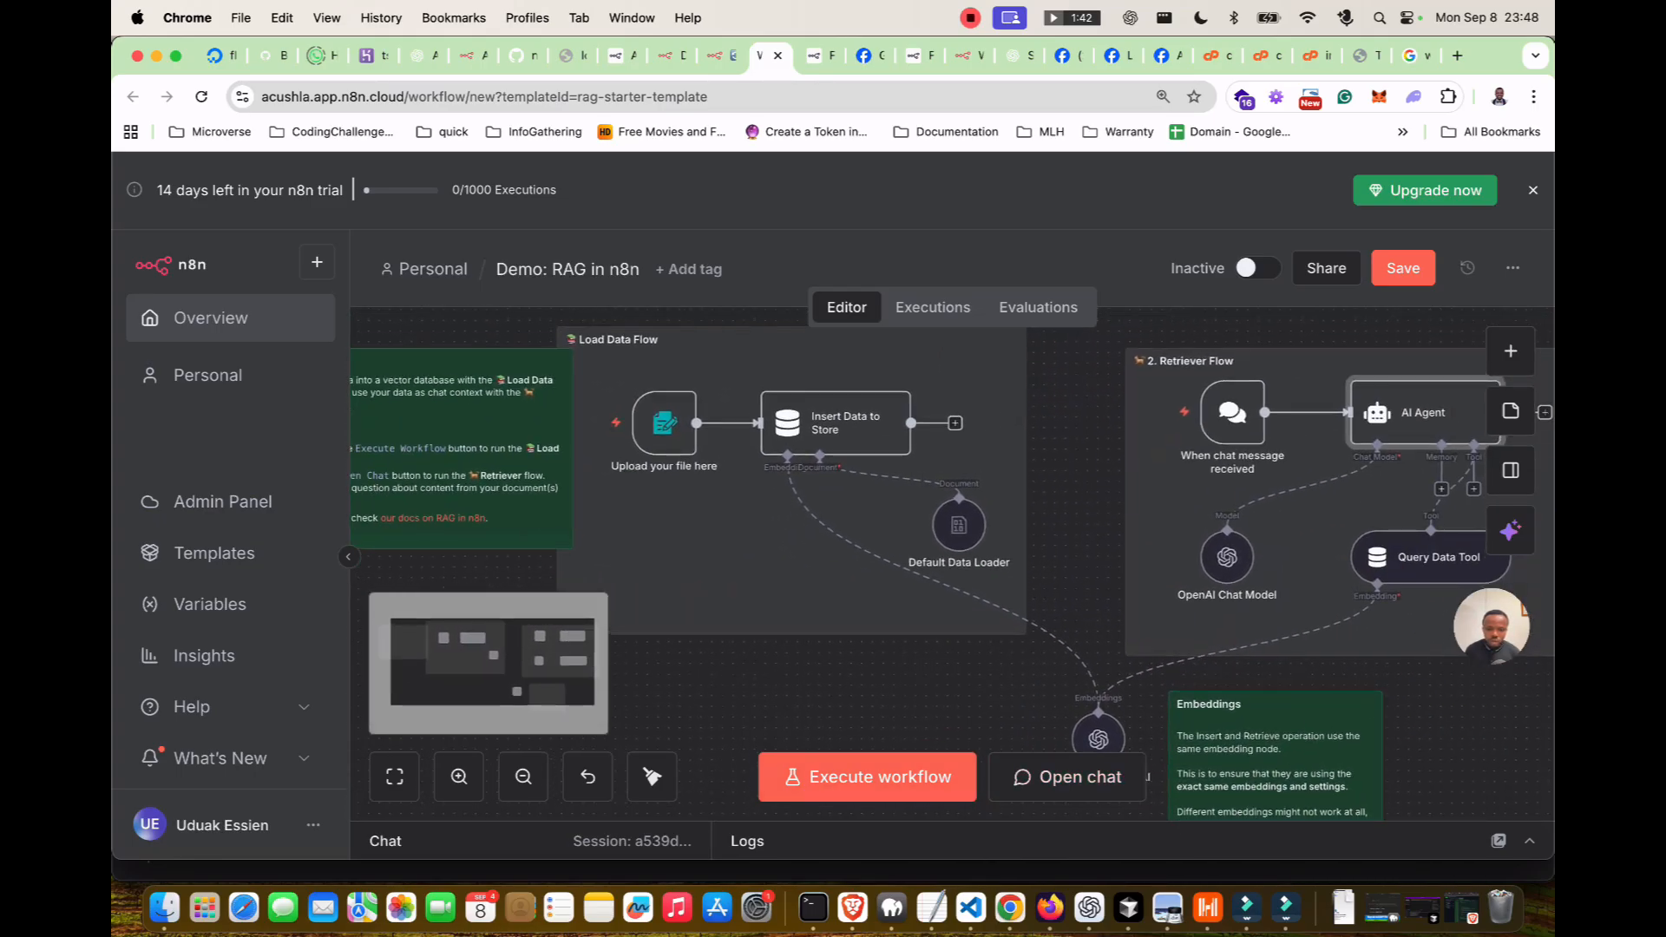
{"action": "scroll", "coordinate": [902, 564], "scroll_direction": "left", "scroll_amount": 2}
{"action": "scroll", "coordinate": [902, 564], "scroll_direction": "right", "scroll_amount": 4}
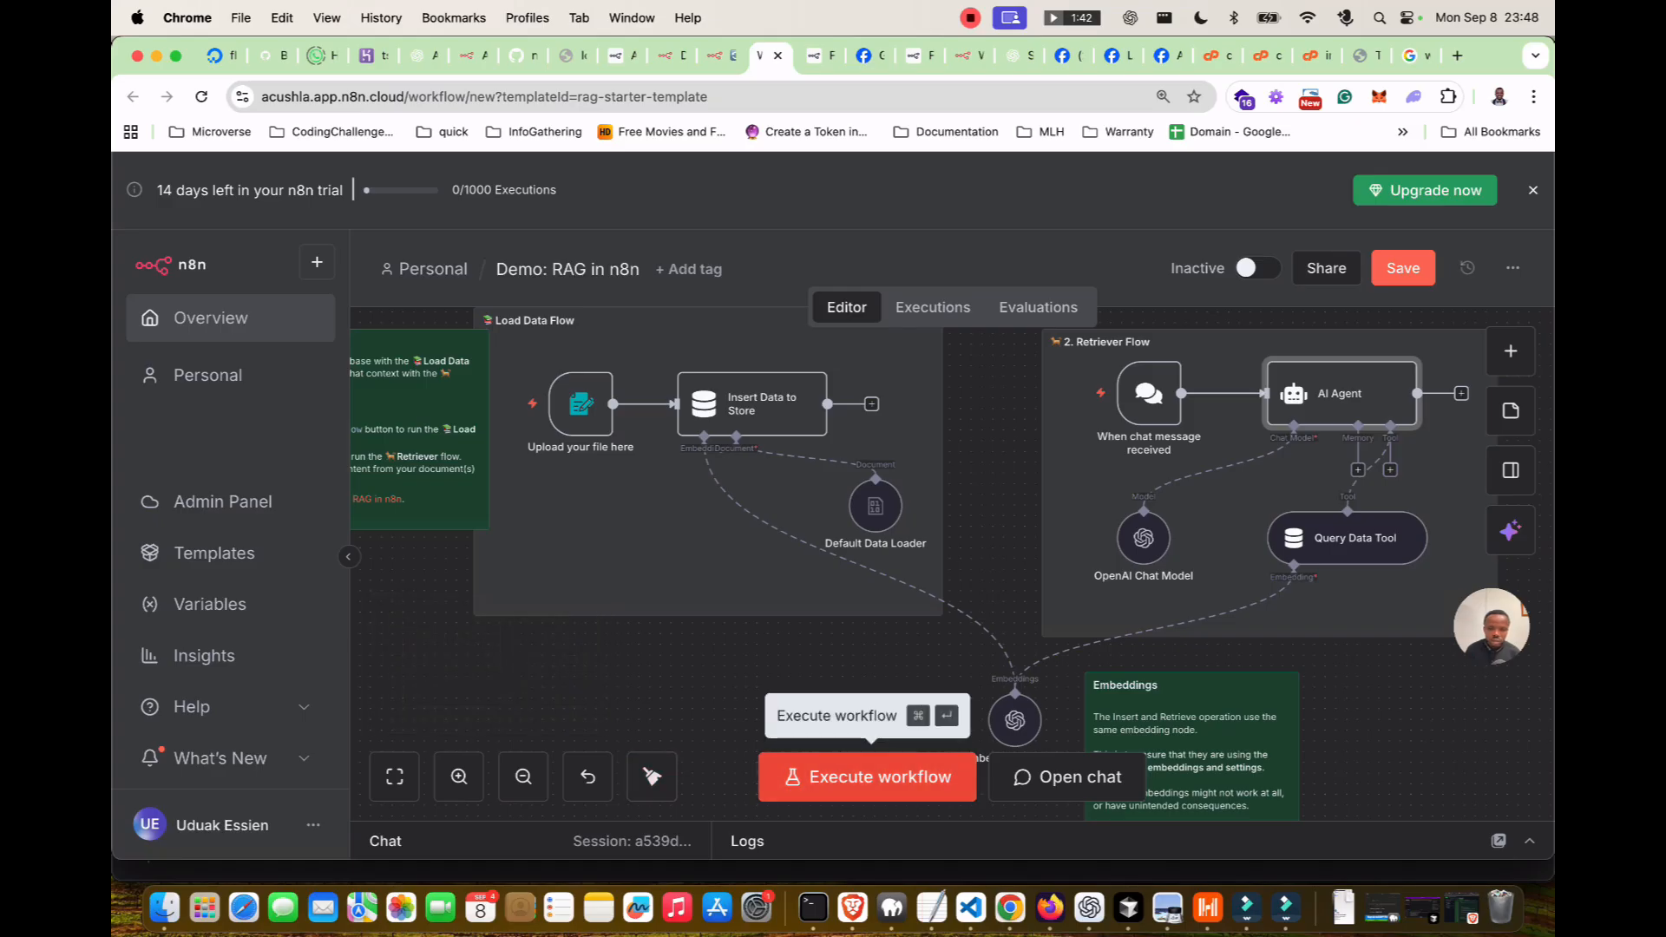
{"action": "left_click", "coordinate": [1062, 777]}
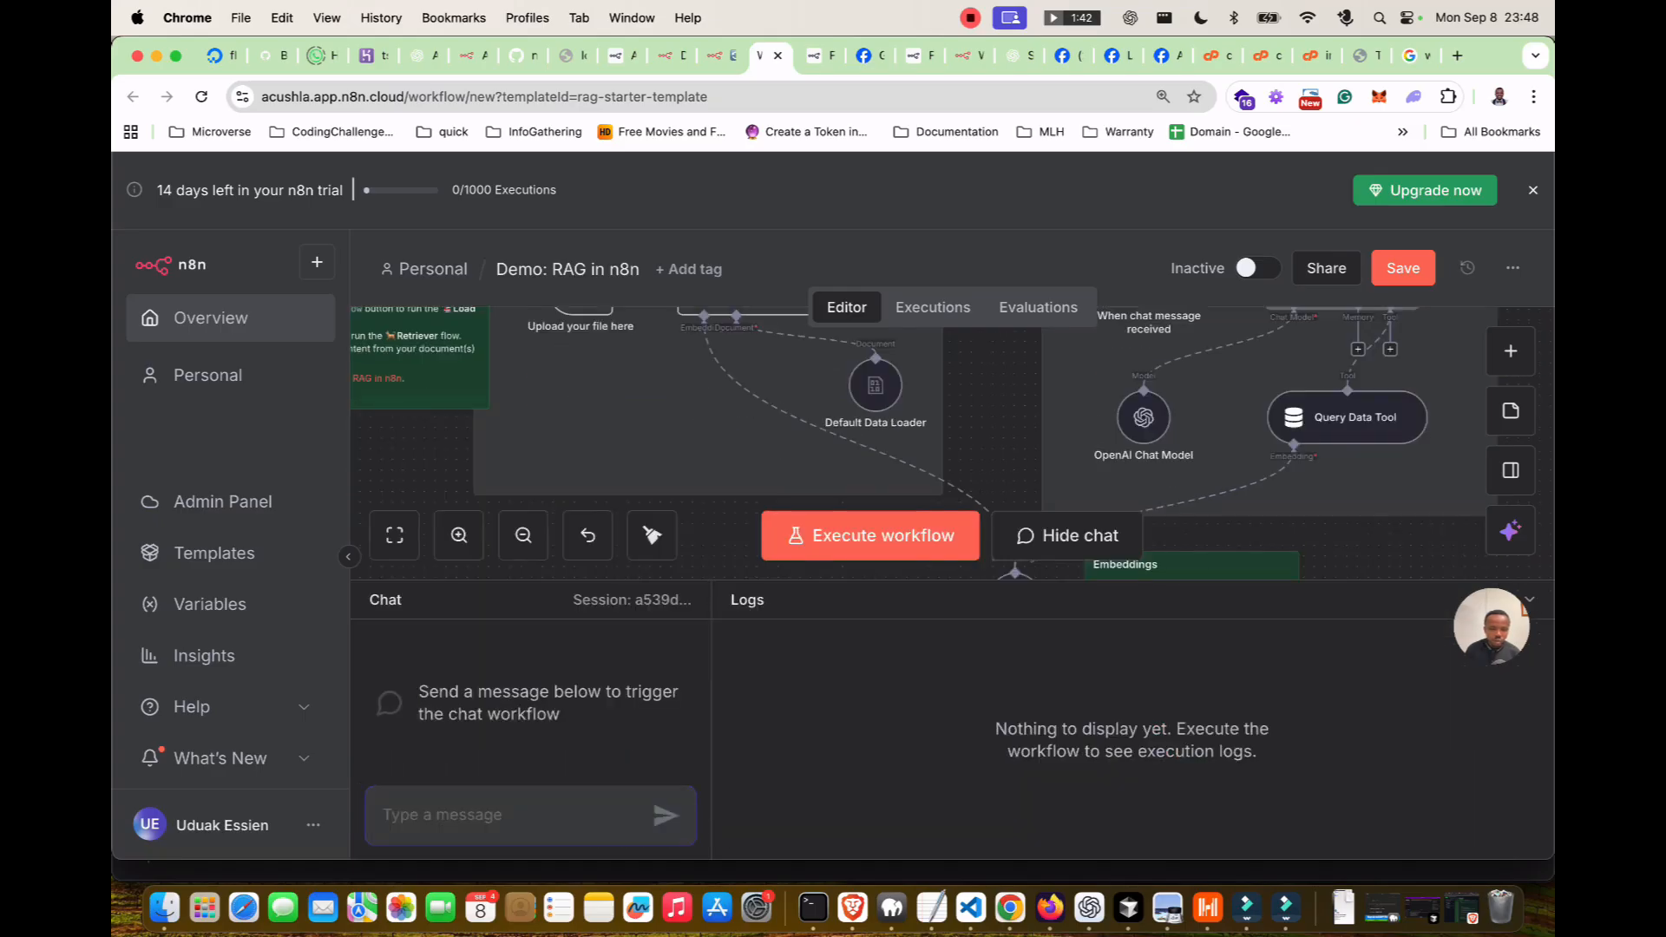
{"action": "type", "text": "hello"}
{"action": "key", "text": "Return"}
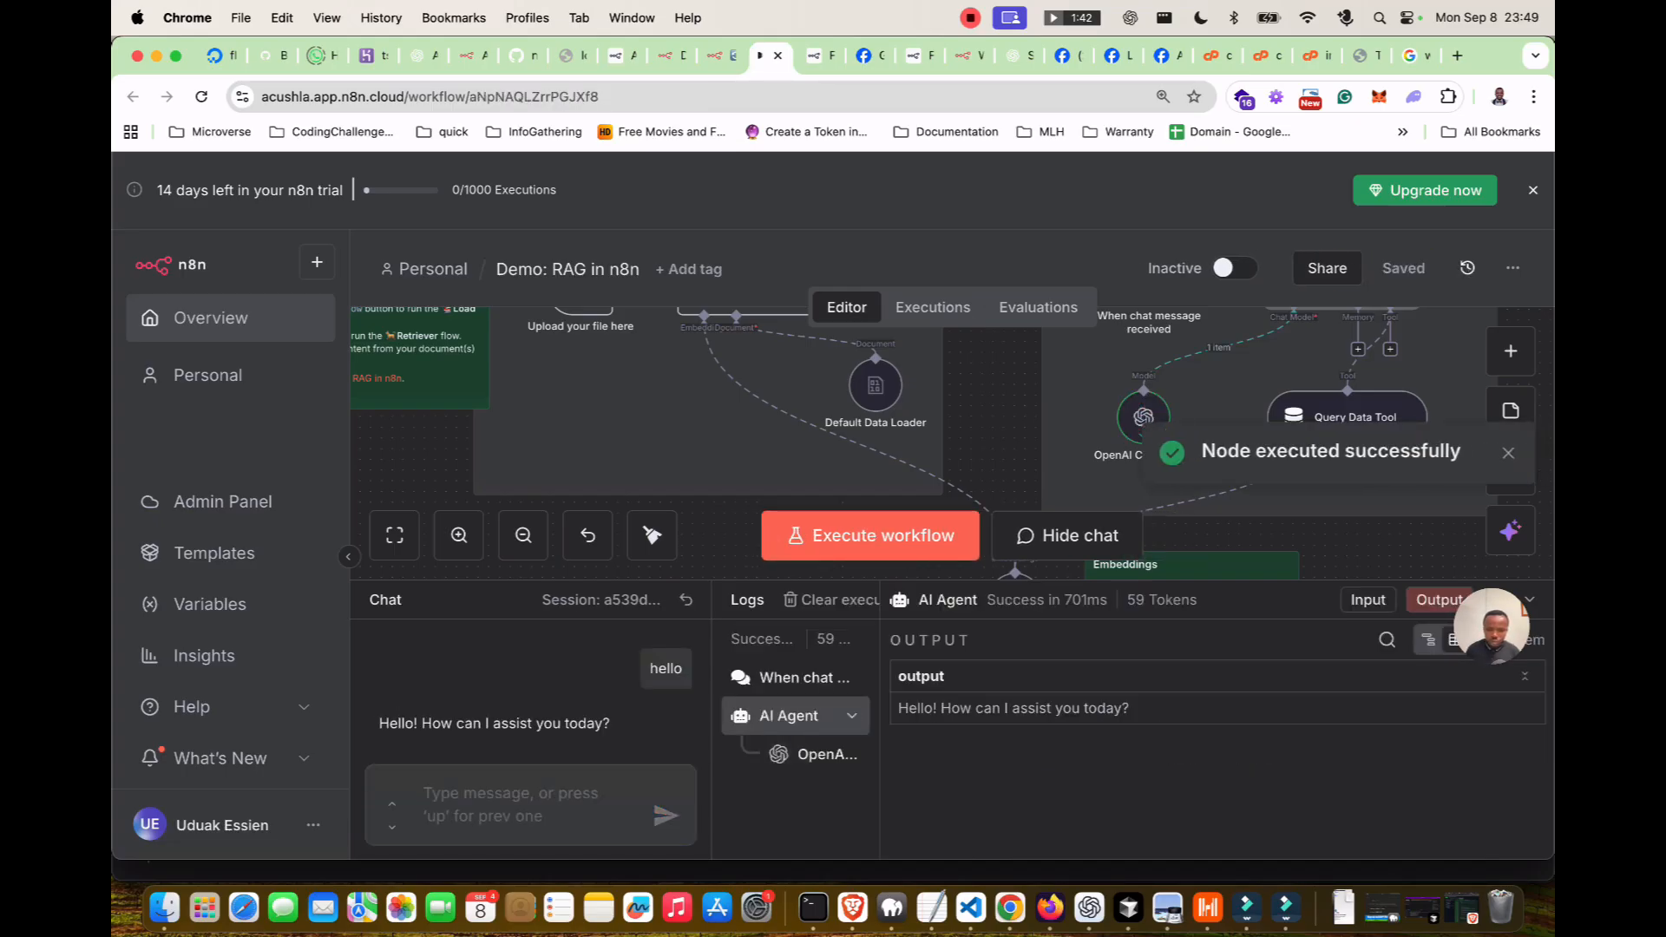
Collapse the AI Agent log entry, hide the chat, and go to Variables.
{"action": "scroll", "coordinate": [972, 460], "scroll_direction": "down", "scroll_amount": 2}
{"action": "scroll", "coordinate": [972, 460], "scroll_direction": "up", "scroll_amount": 1}
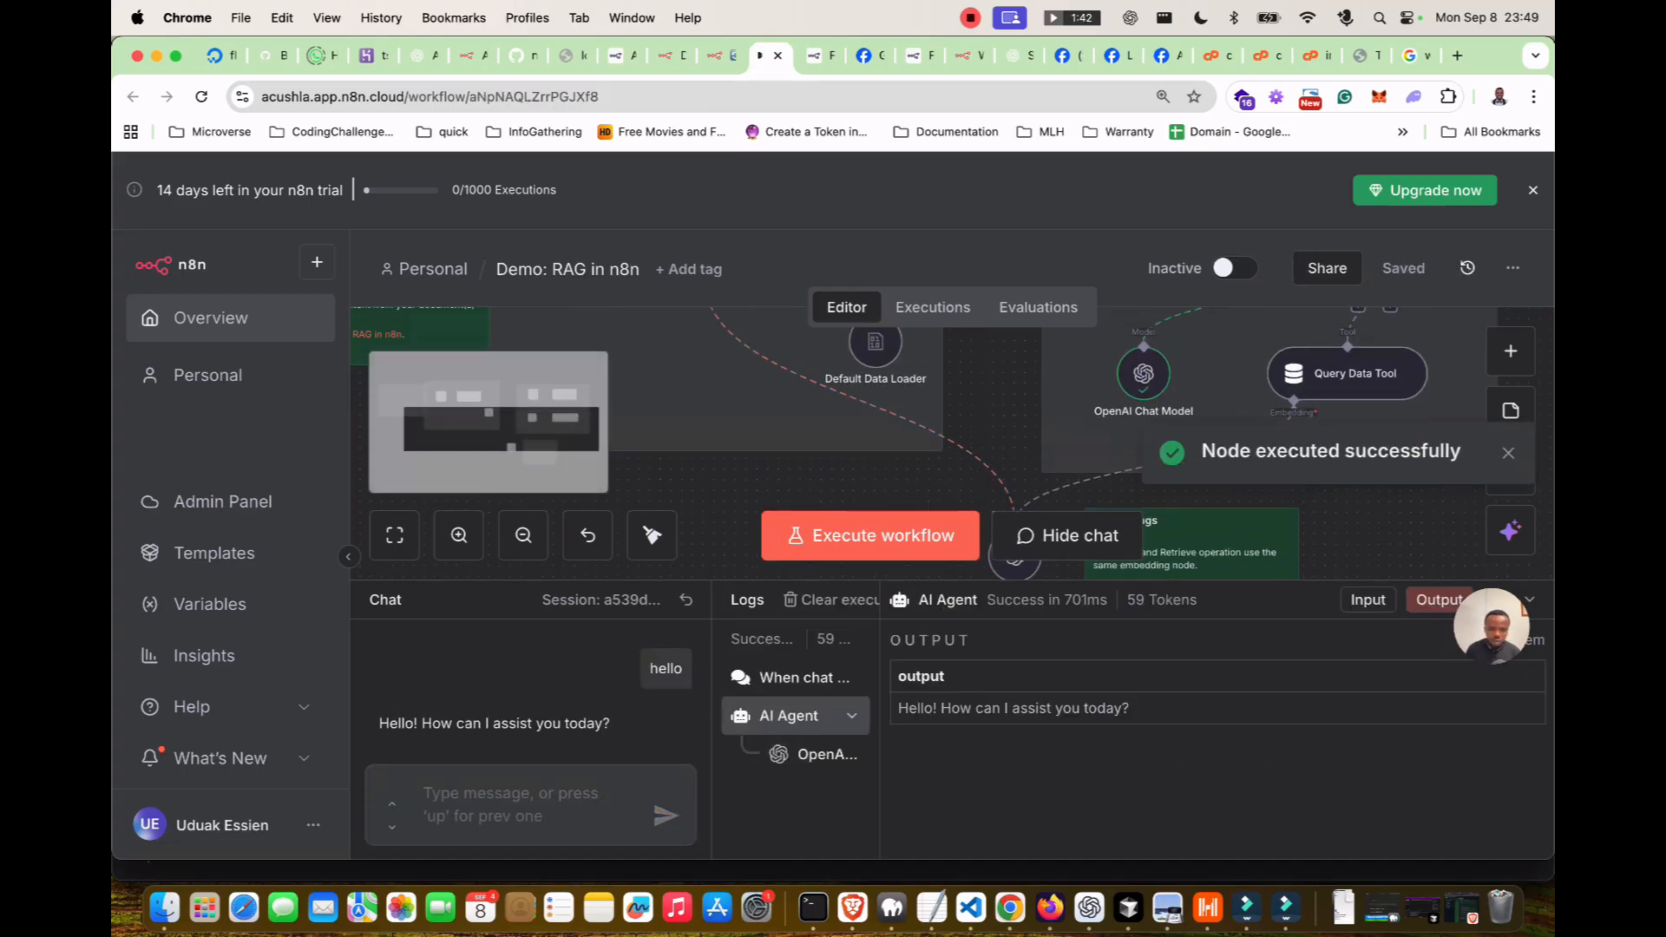
{"action": "left_click", "coordinate": [852, 716]}
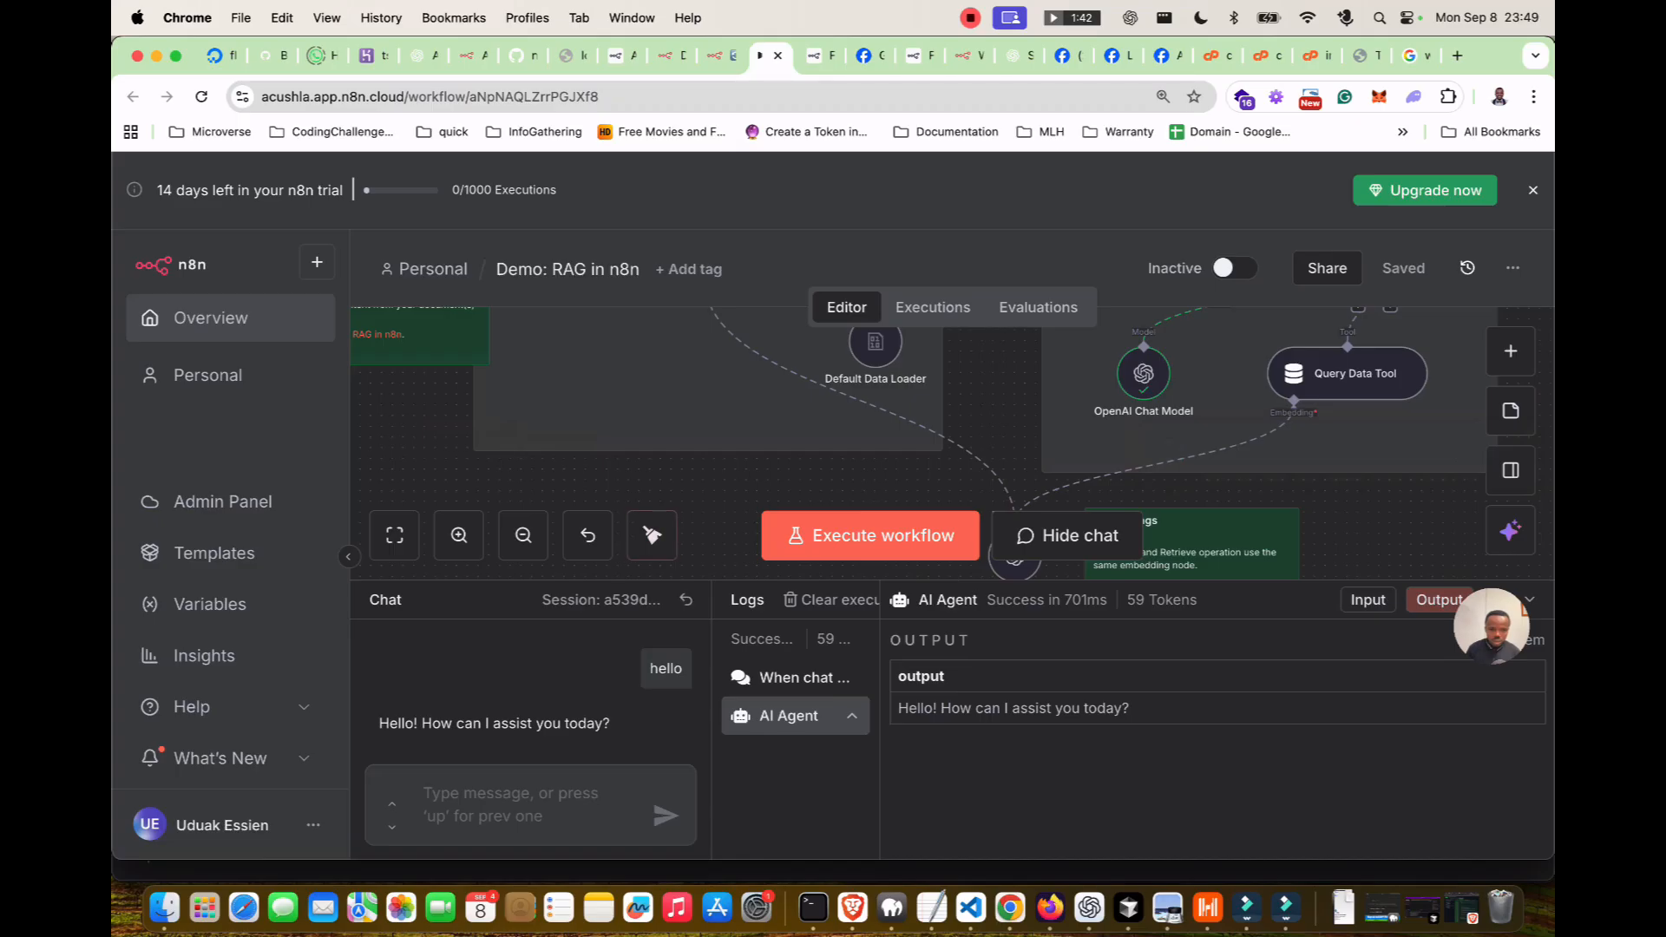
{"action": "left_click", "coordinate": [1076, 535]}
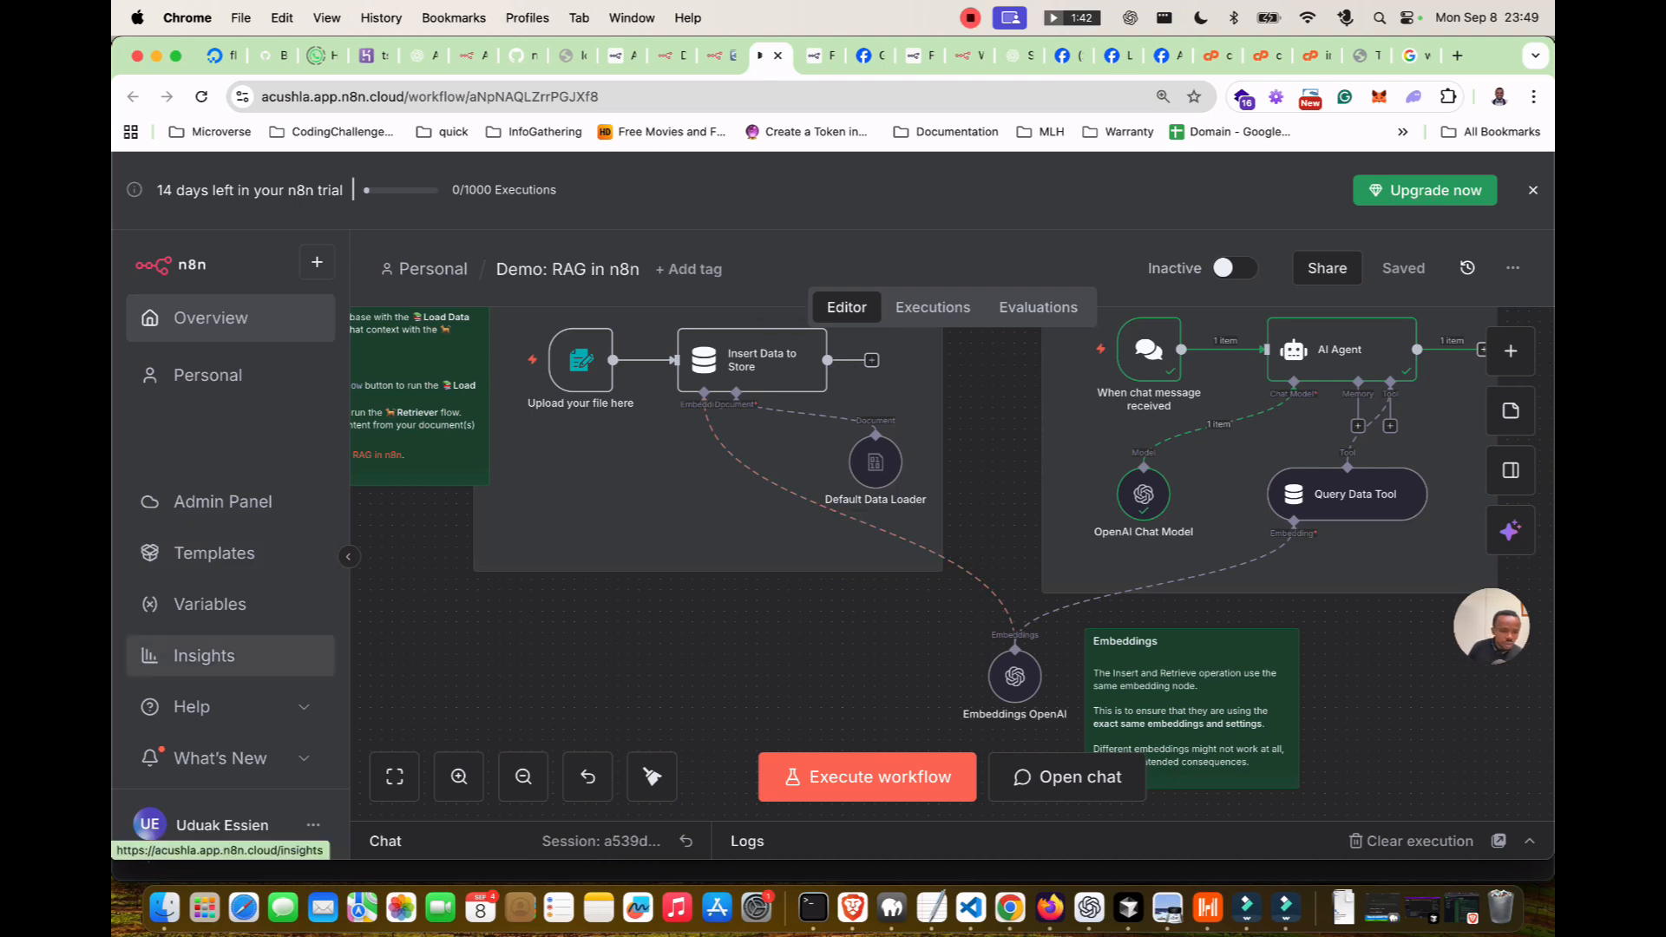
{"action": "left_click", "coordinate": [210, 604]}
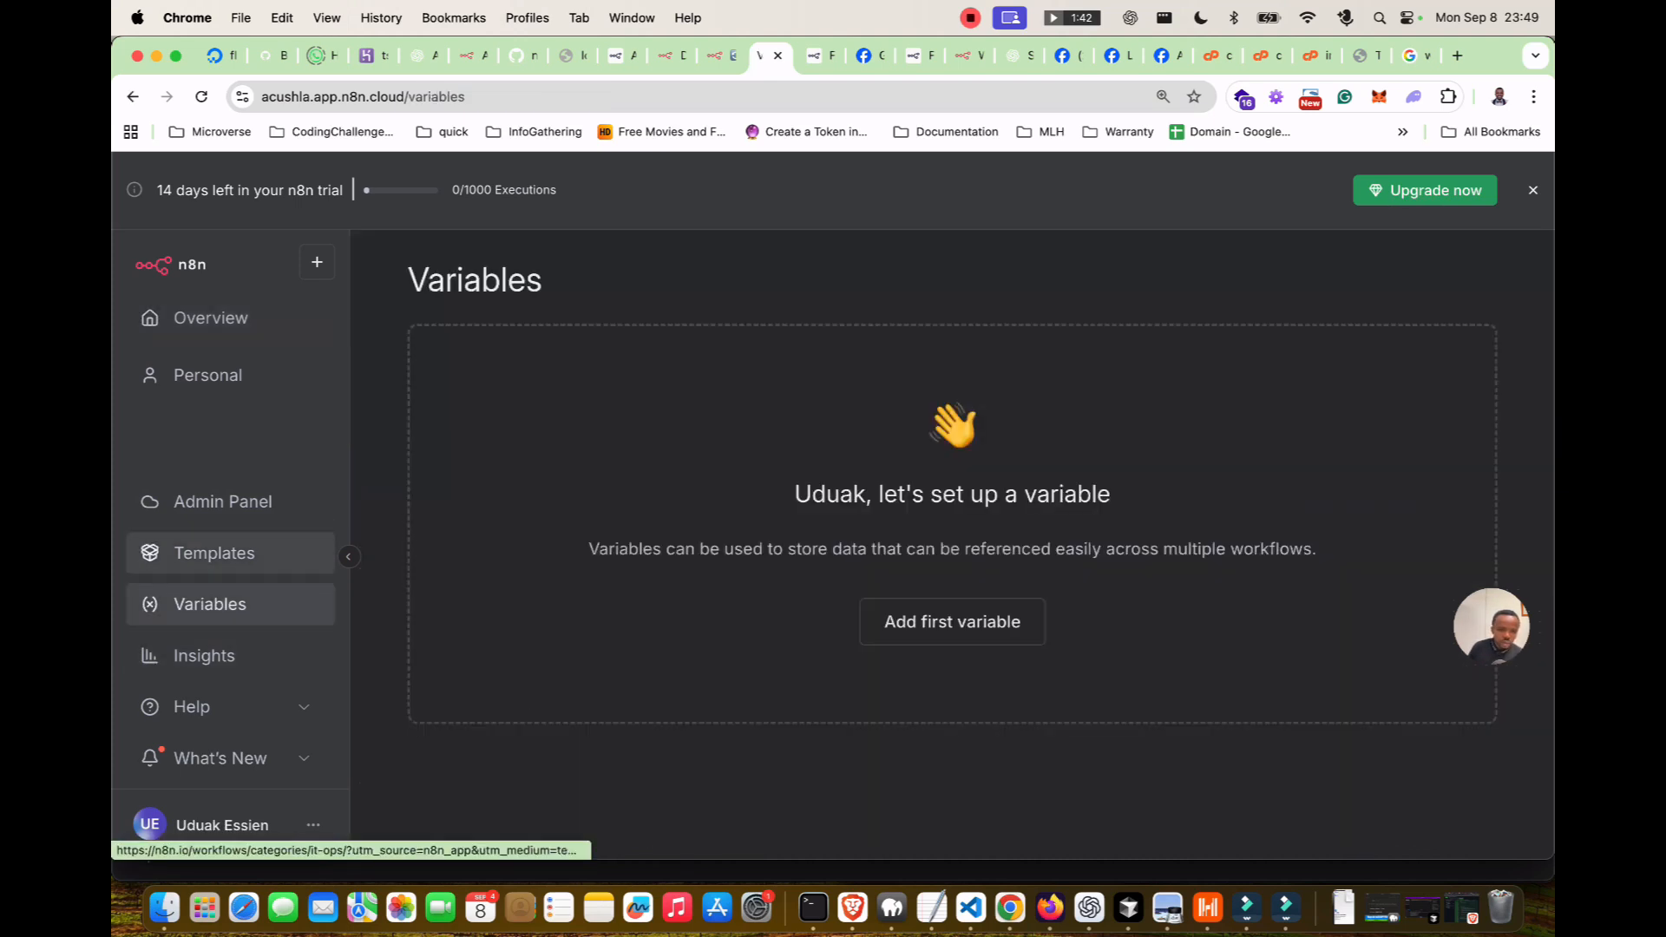
Open the template library and switch to its new n8n.io workflows tab.
{"action": "left_click", "coordinate": [215, 553]}
{"action": "left_click", "coordinate": [749, 56]}
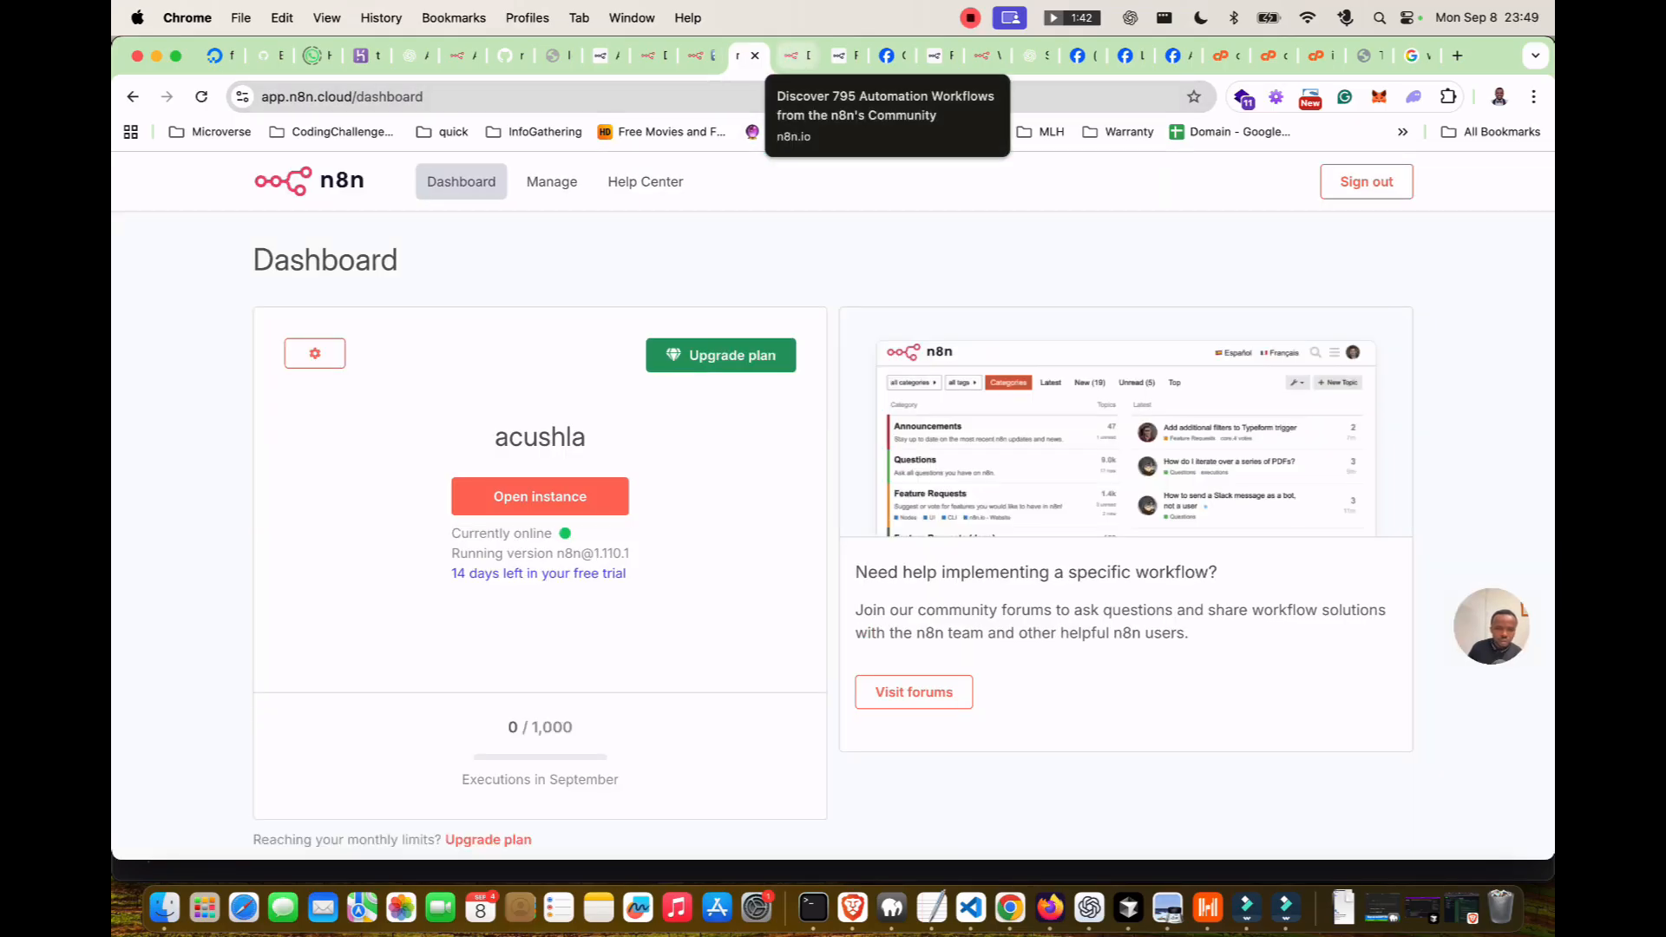
{"action": "left_click", "coordinate": [797, 56]}
Scroll to the Engineering section and open 'Build your own N8N Workflows MCP Server'.
{"action": "scroll", "coordinate": [468, 391], "scroll_direction": "down", "scroll_amount": 6}
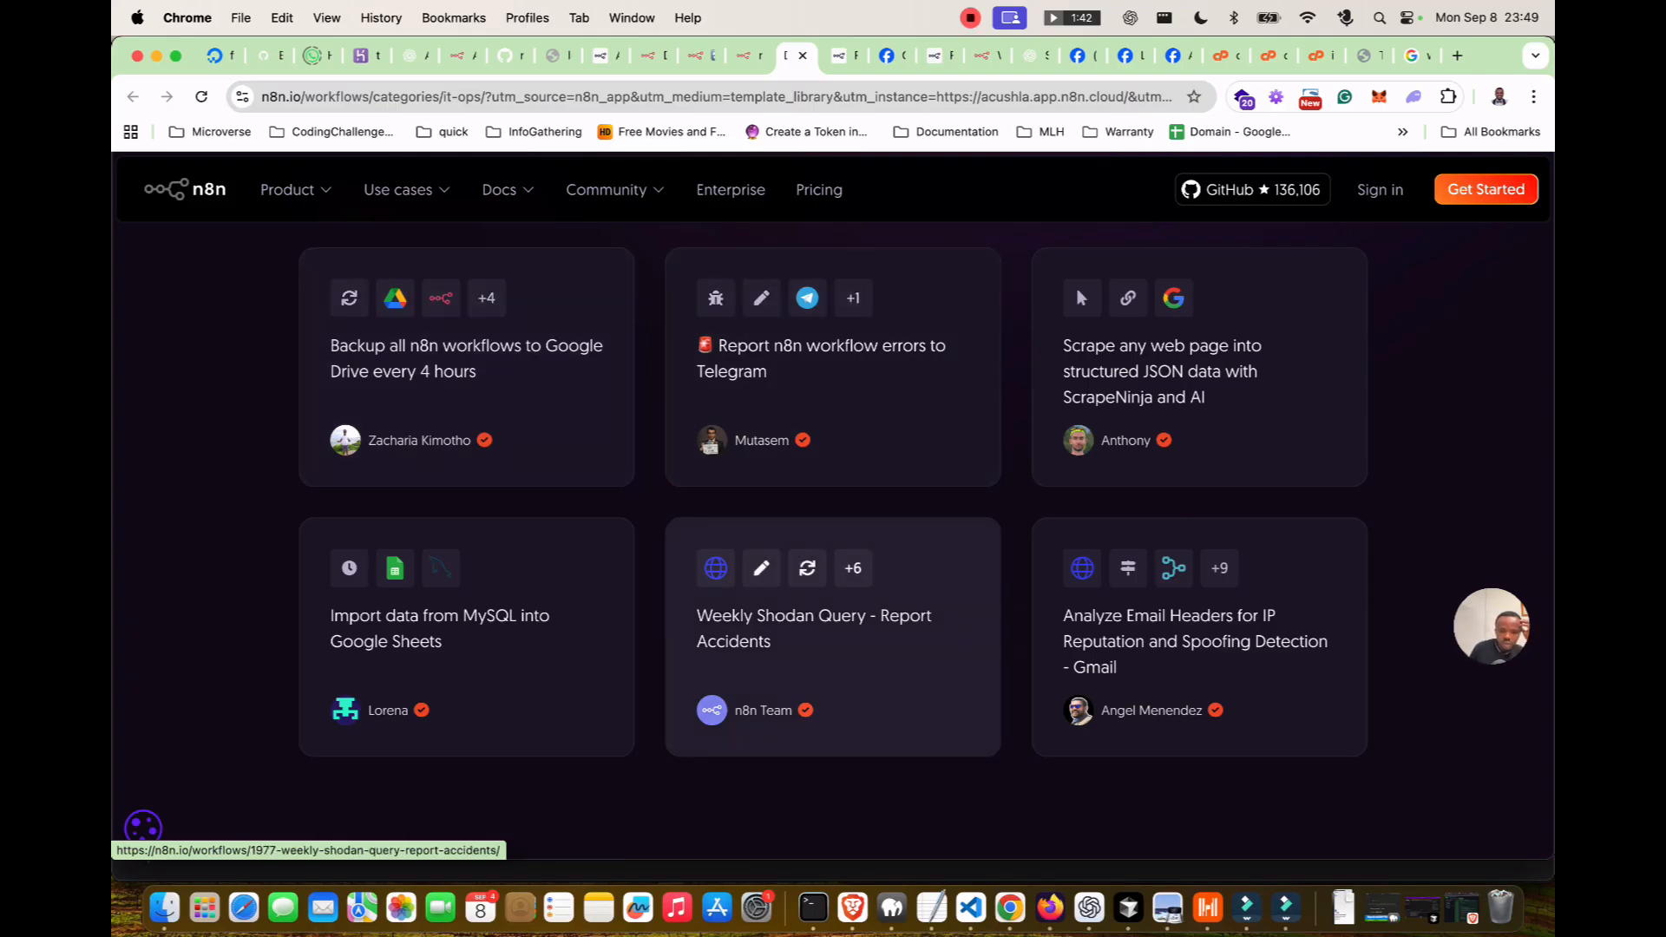
{"action": "scroll", "coordinate": [832, 633], "scroll_direction": "down", "scroll_amount": 1}
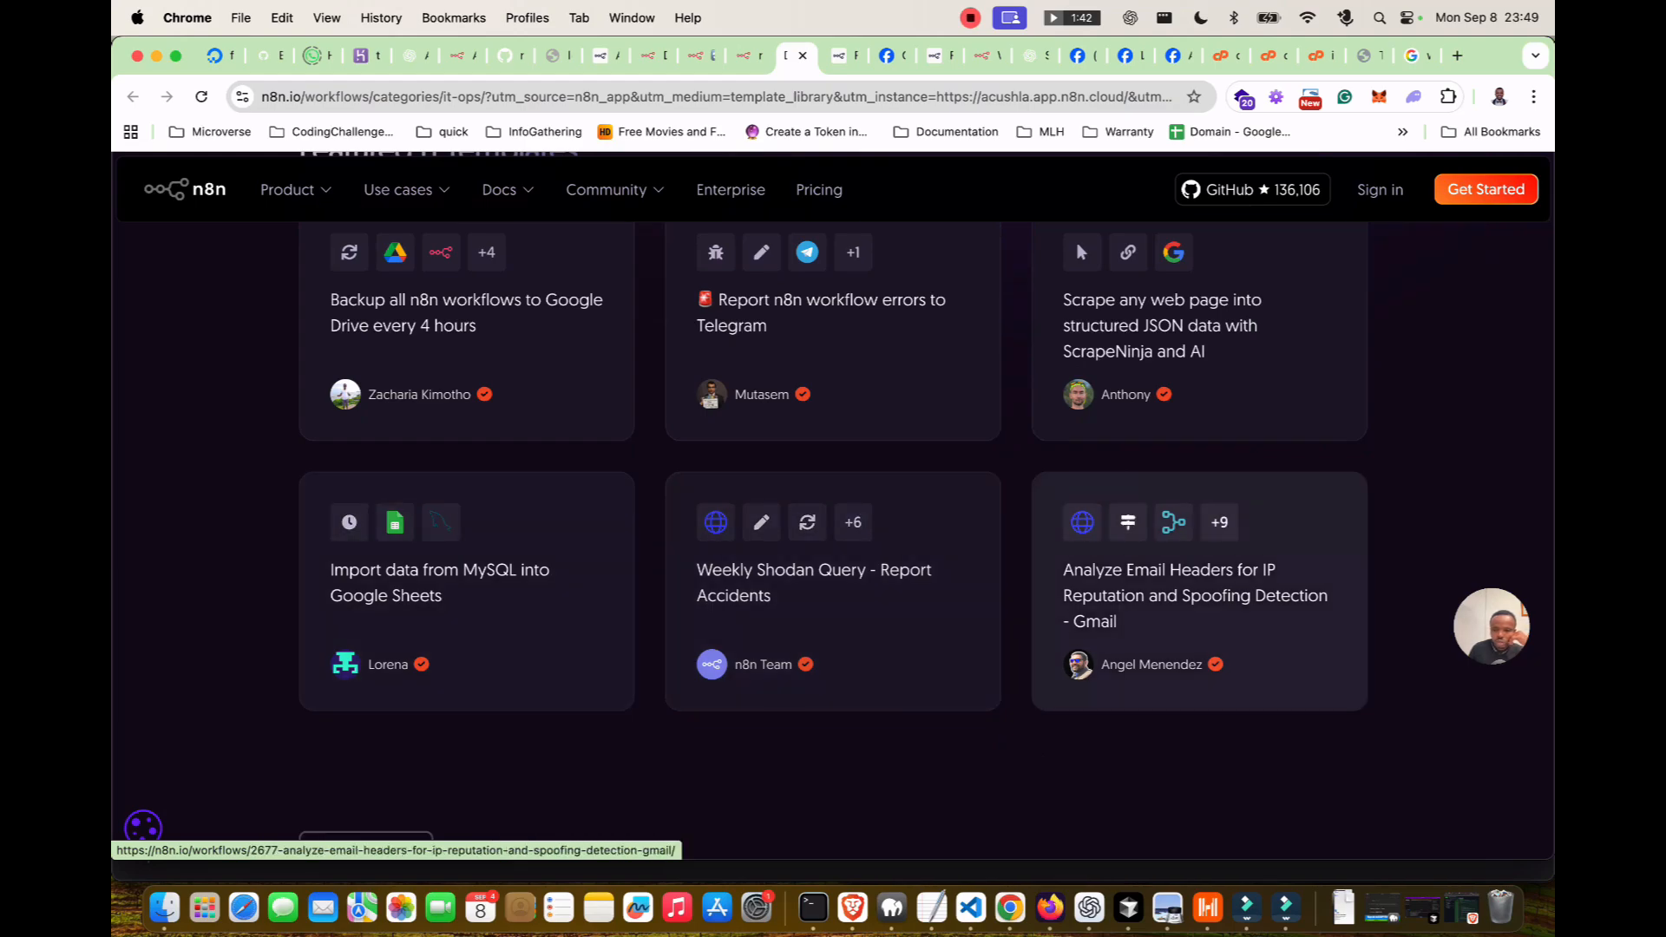
{"action": "scroll", "coordinate": [1197, 607], "scroll_direction": "up", "scroll_amount": 5}
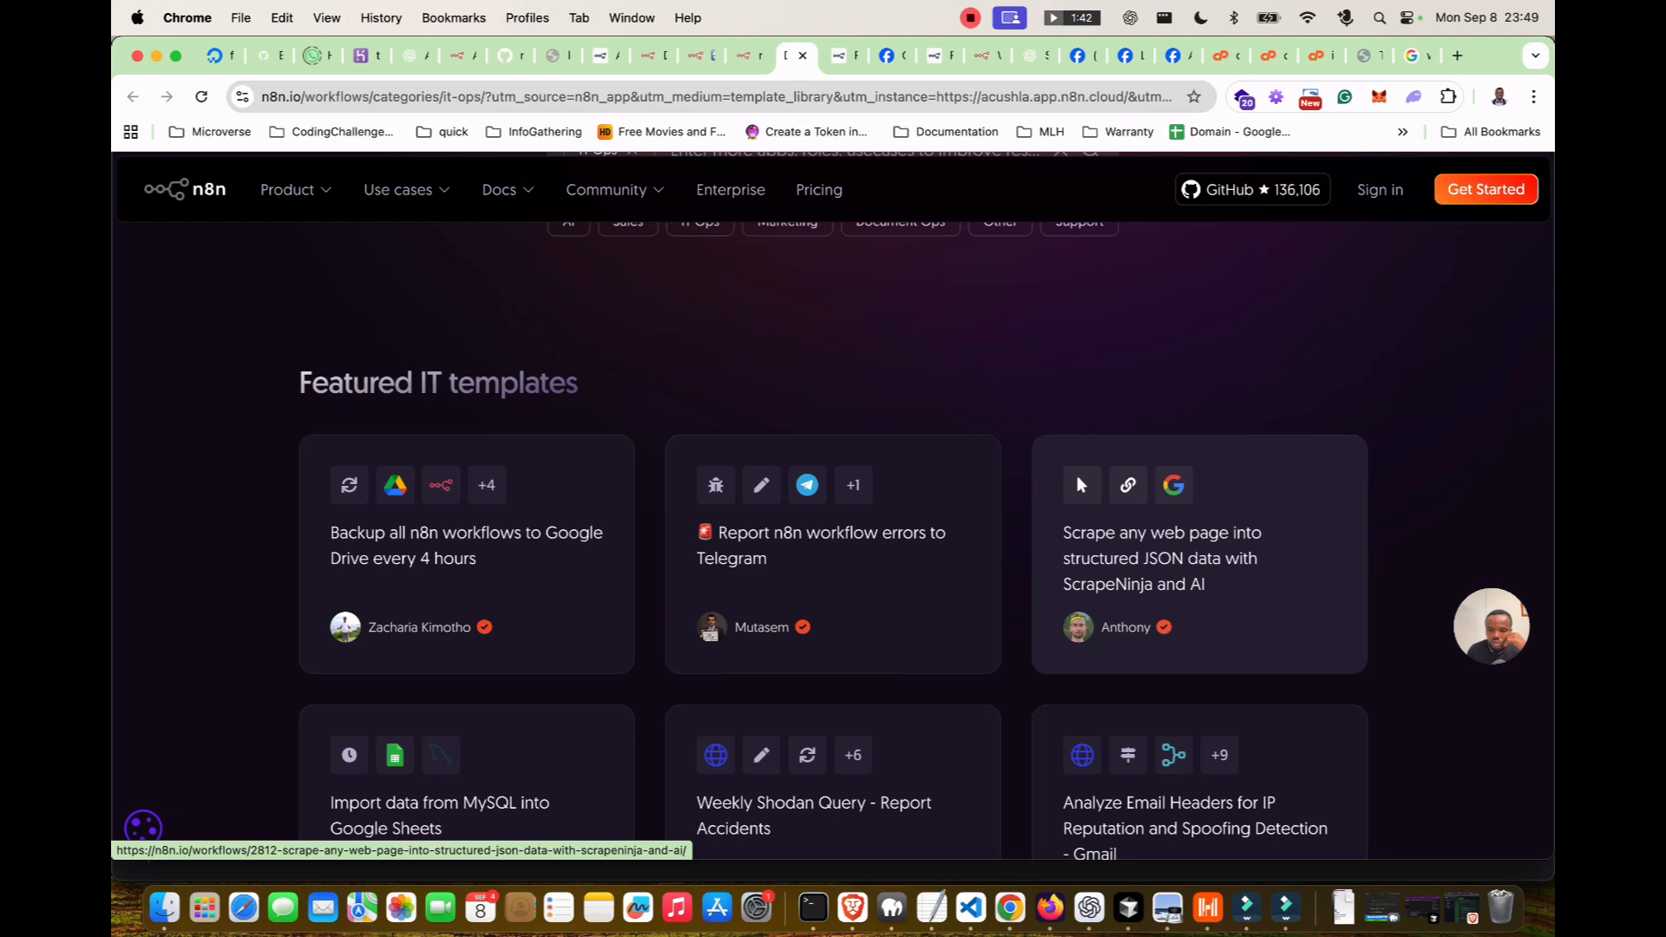
{"action": "scroll", "coordinate": [1197, 555], "scroll_direction": "up", "scroll_amount": 4}
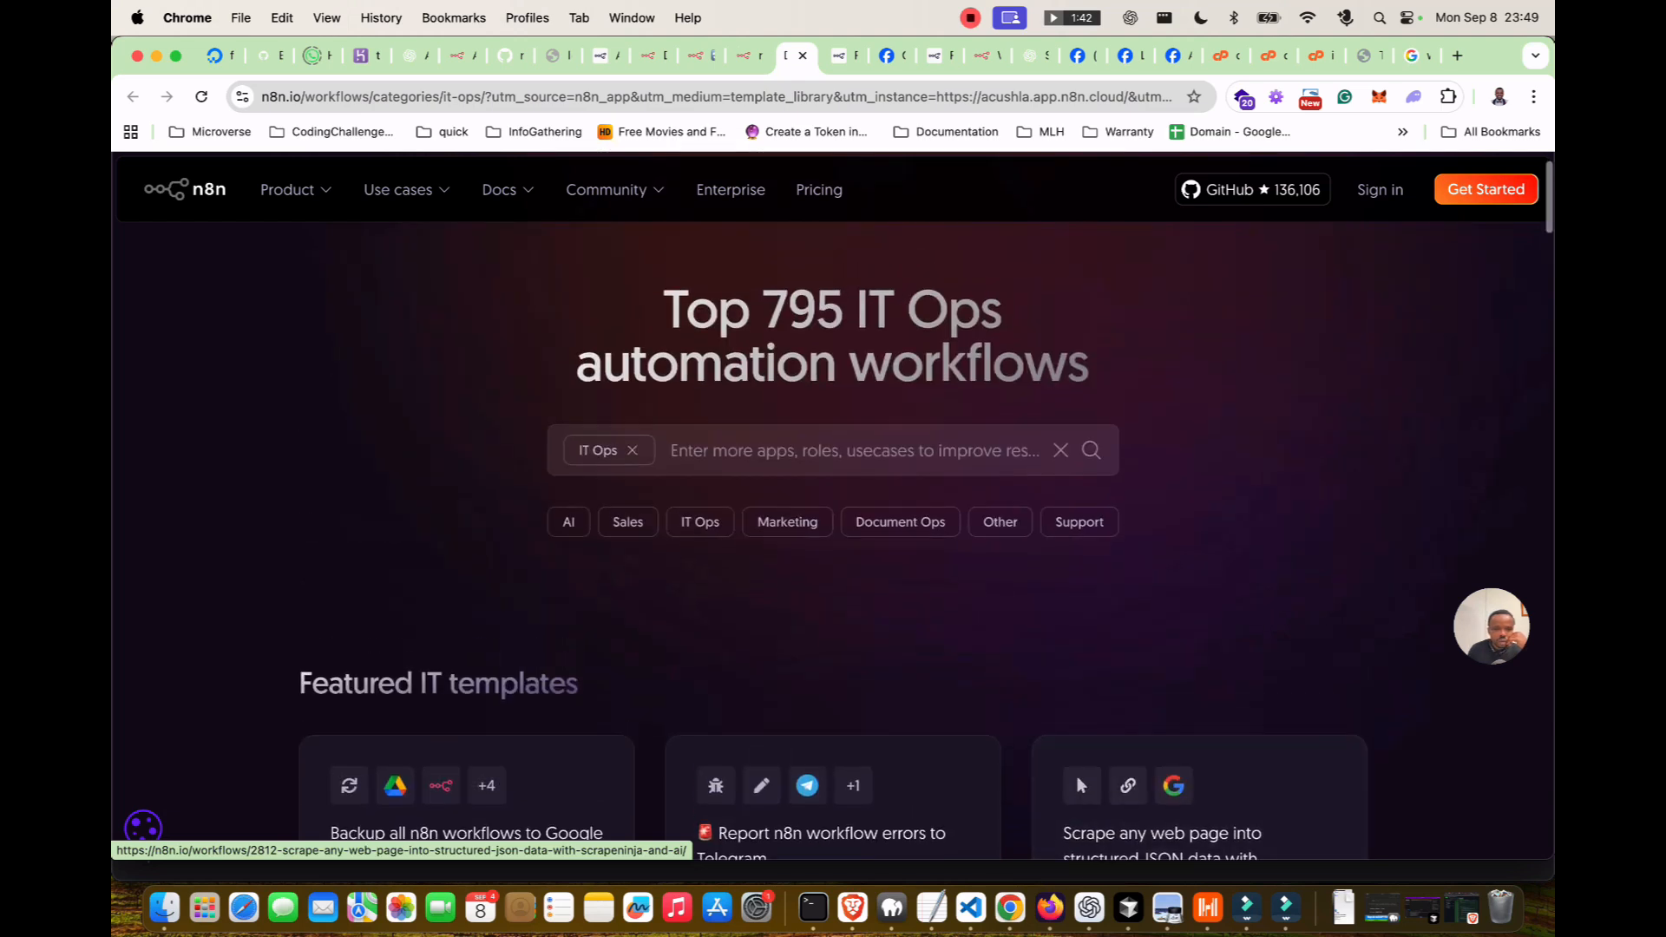
{"action": "scroll", "coordinate": [1198, 555], "scroll_direction": "down", "scroll_amount": 7}
{"action": "scroll", "coordinate": [1197, 555], "scroll_direction": "down", "scroll_amount": 8}
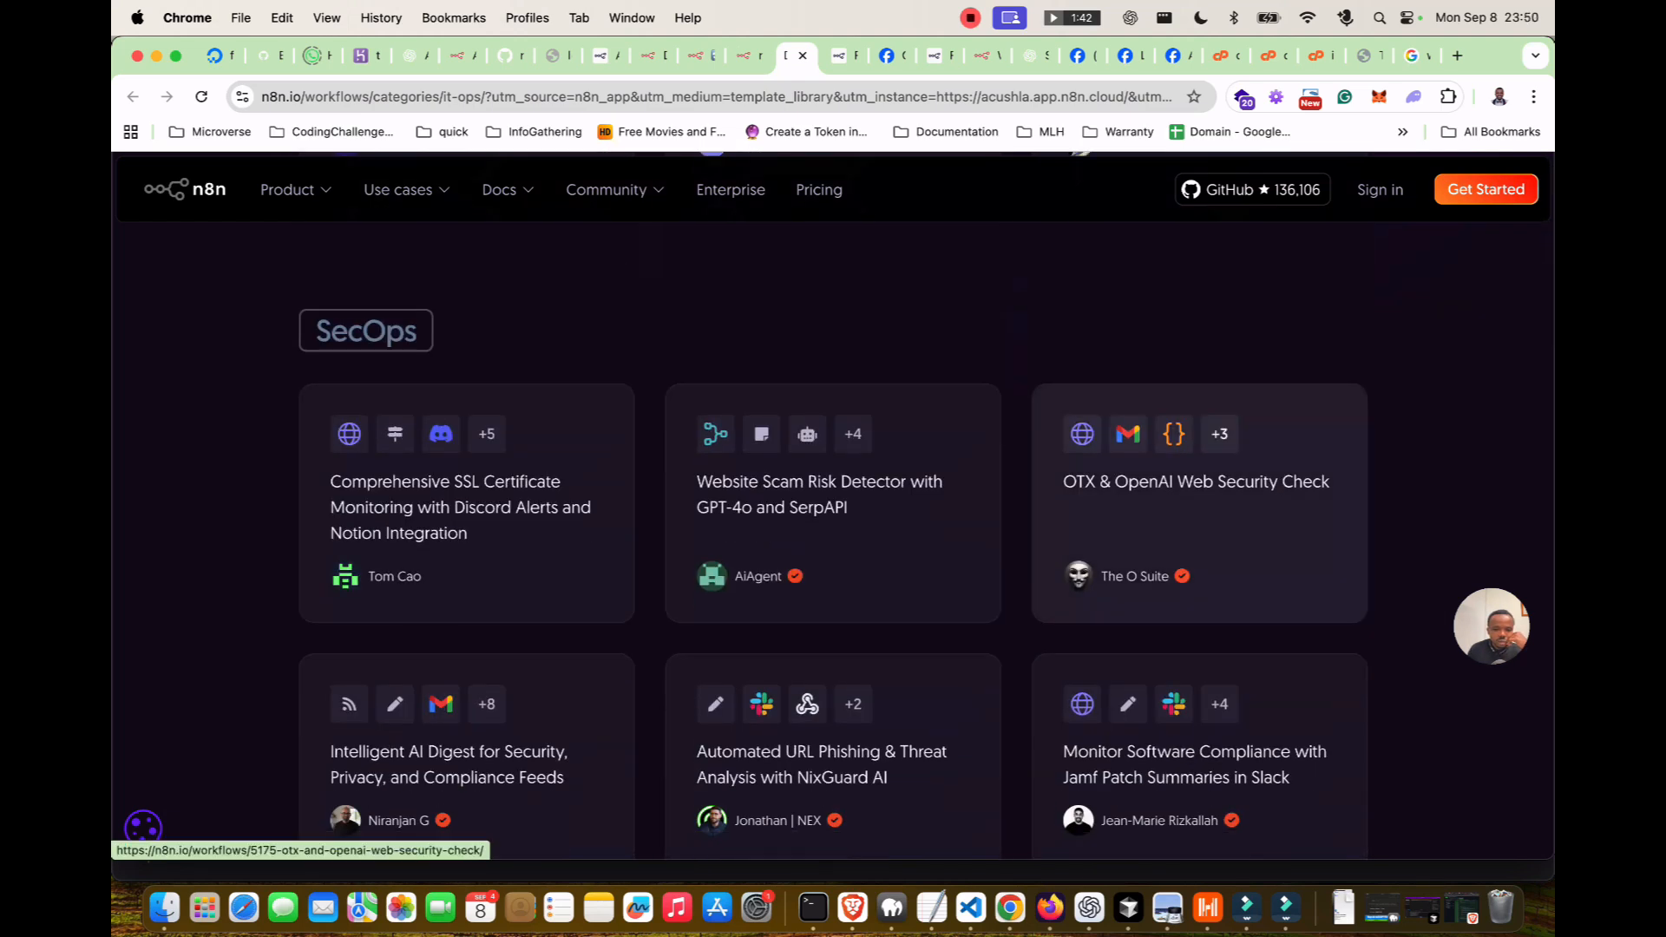
{"action": "scroll", "coordinate": [1197, 555], "scroll_direction": "down", "scroll_amount": 1}
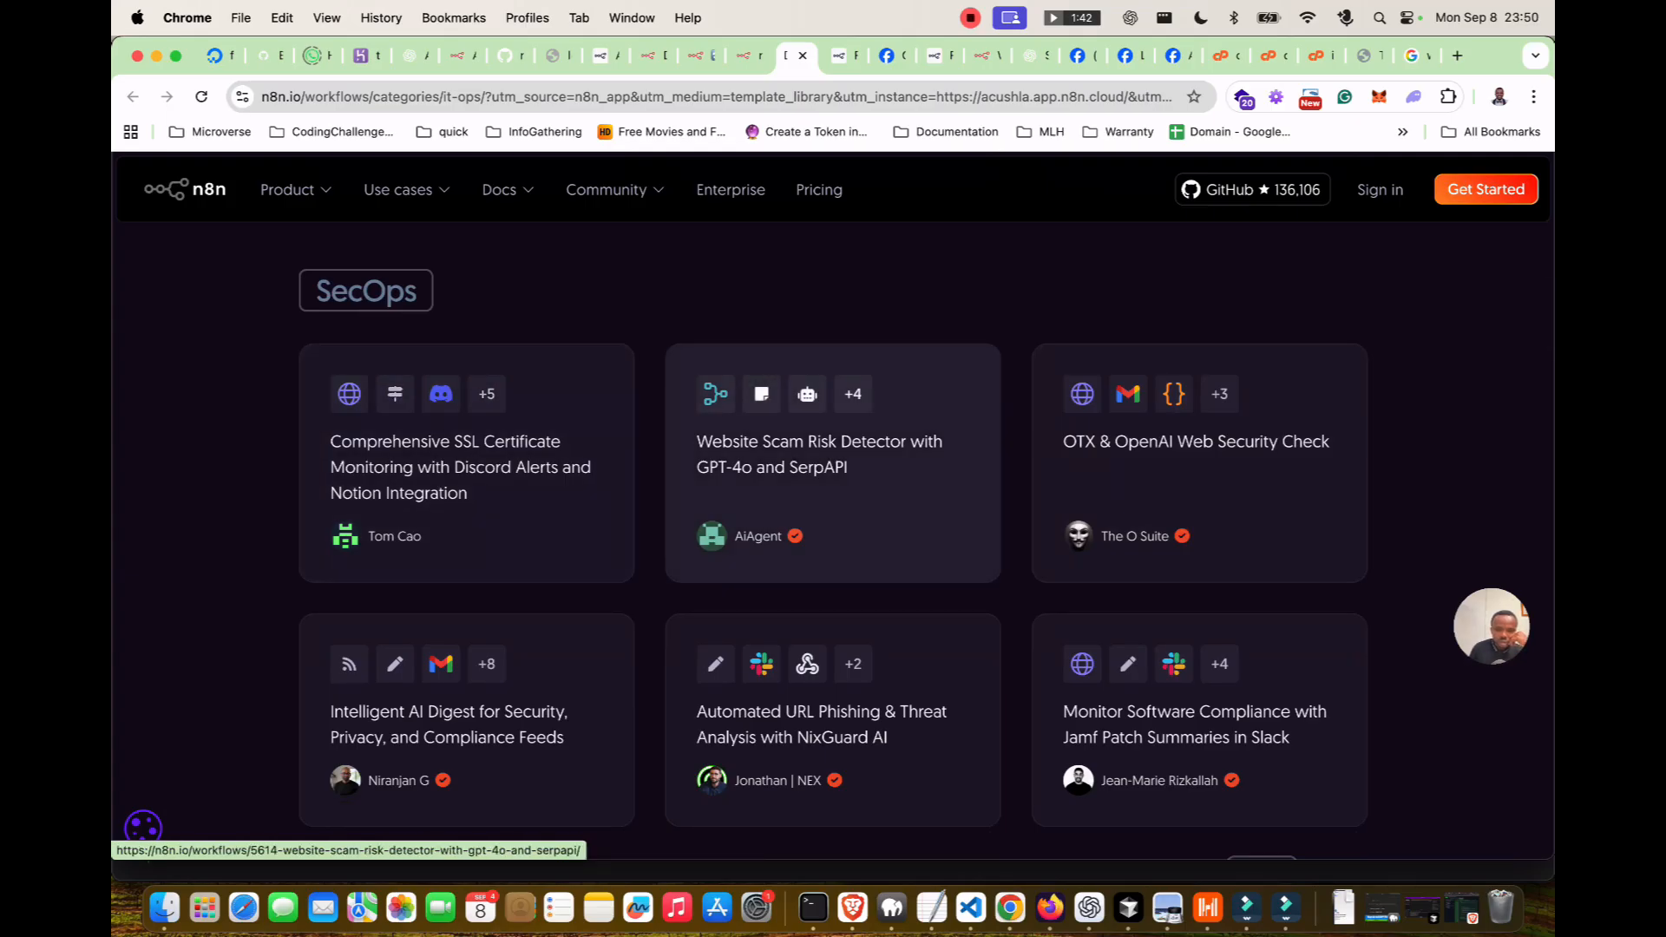
{"action": "scroll", "coordinate": [833, 486], "scroll_direction": "down", "scroll_amount": 1}
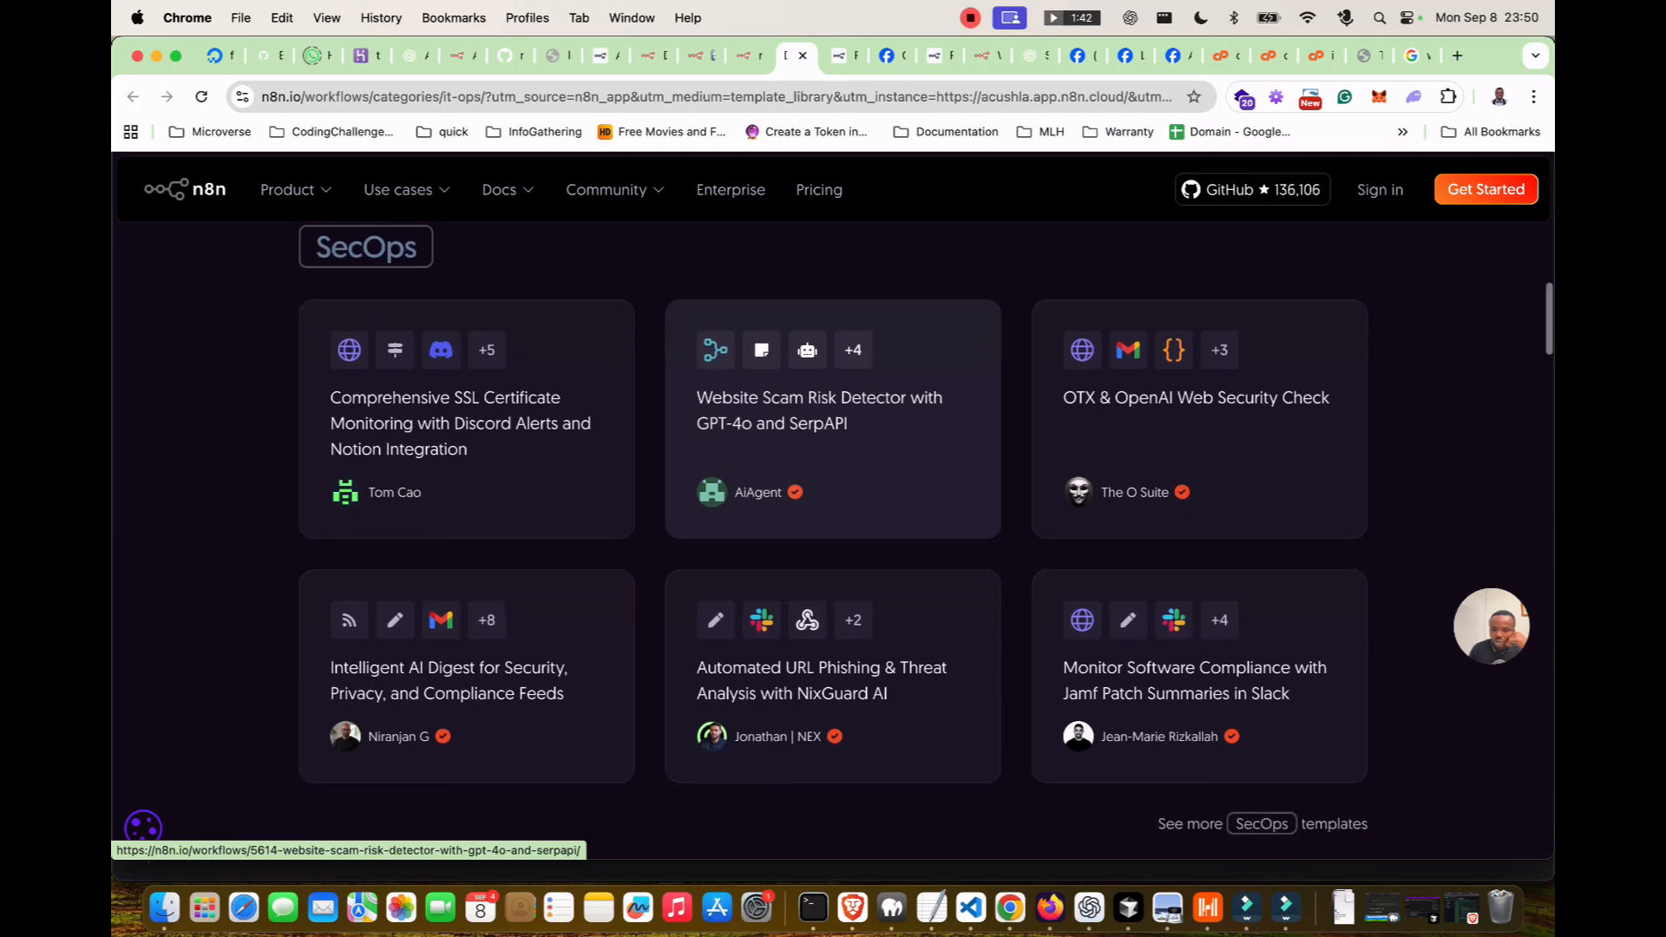
{"action": "scroll", "coordinate": [832, 486], "scroll_direction": "down", "scroll_amount": 3}
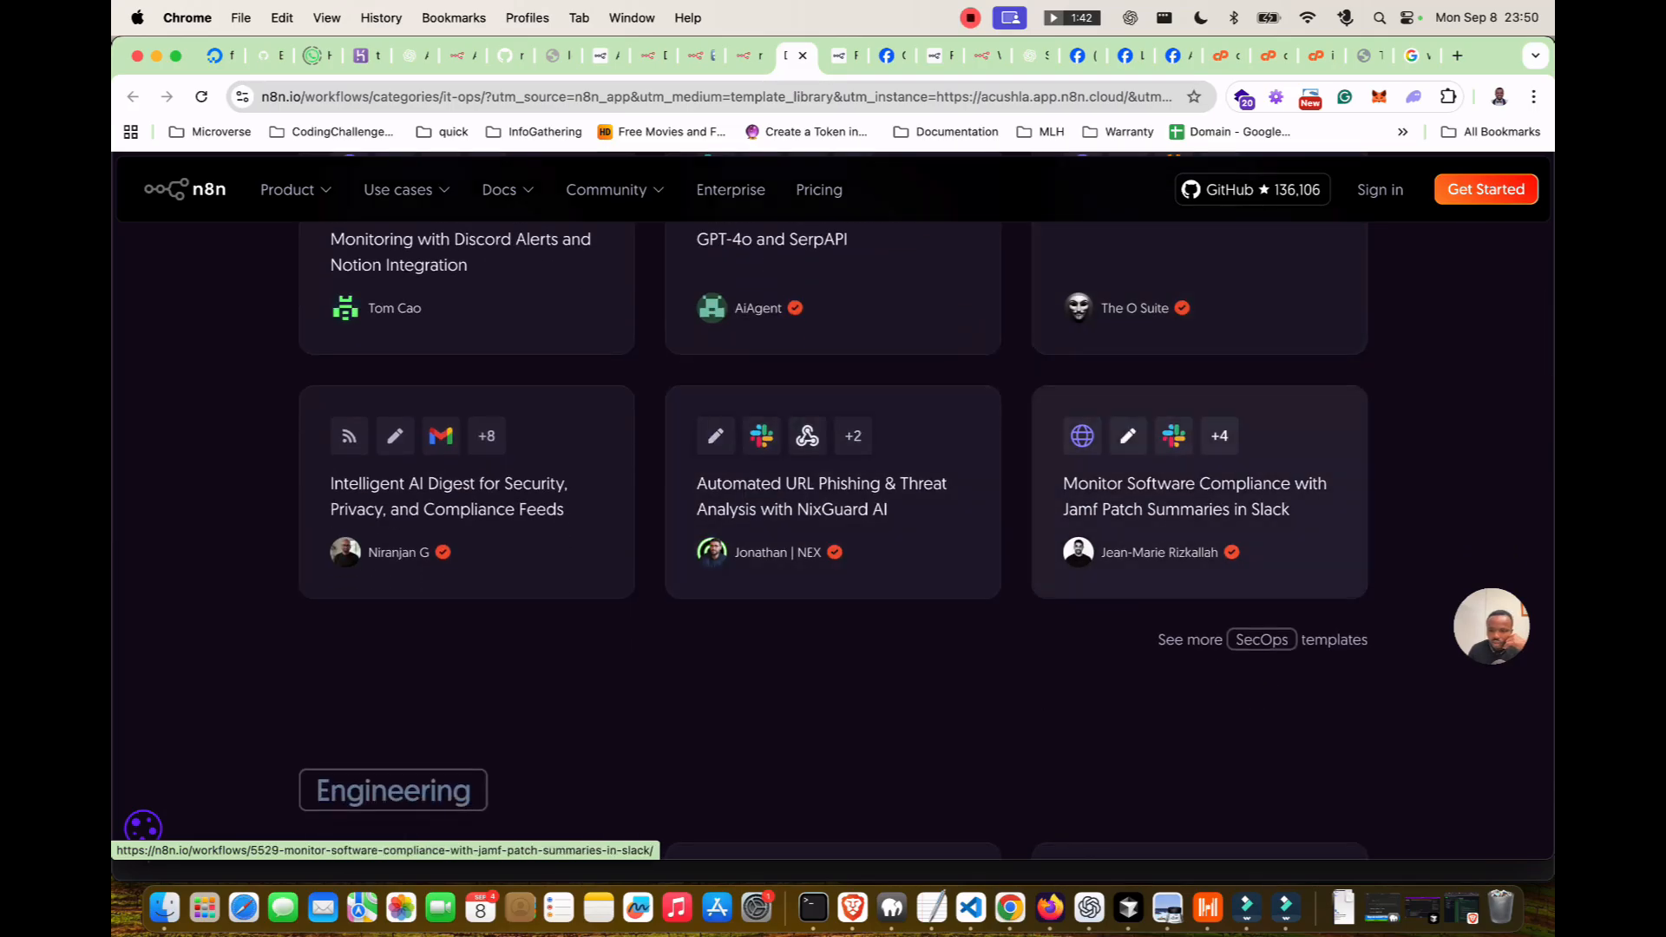
{"action": "scroll", "coordinate": [1197, 486], "scroll_direction": "down", "scroll_amount": 8}
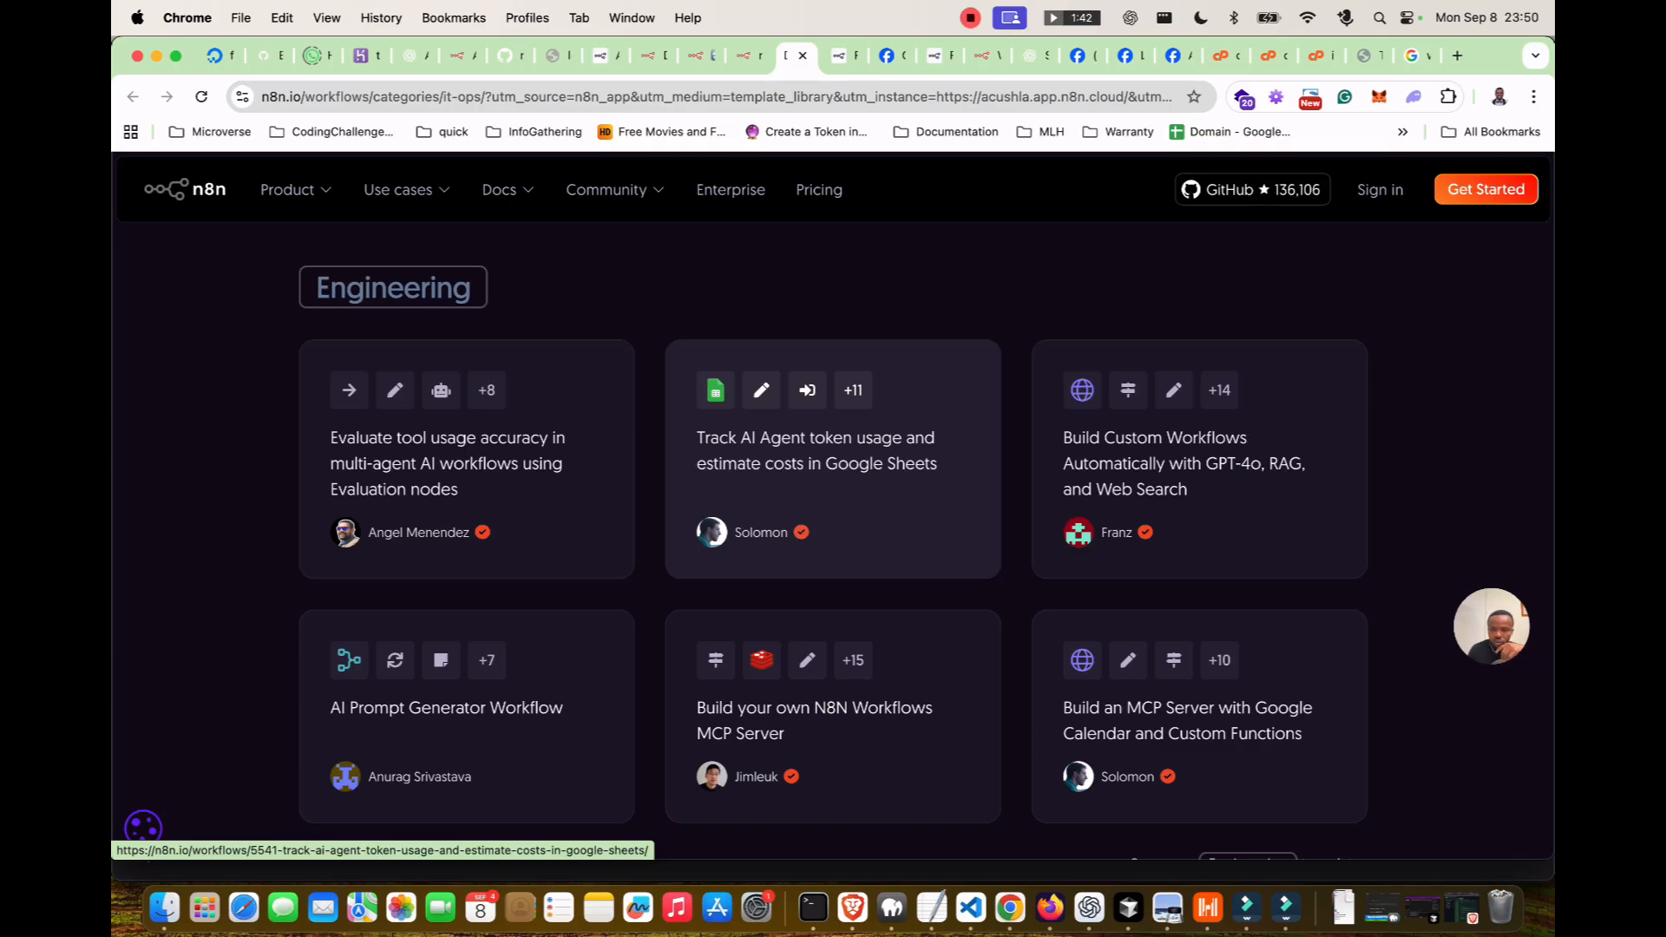
{"action": "scroll", "coordinate": [925, 543], "scroll_direction": "down", "scroll_amount": 2}
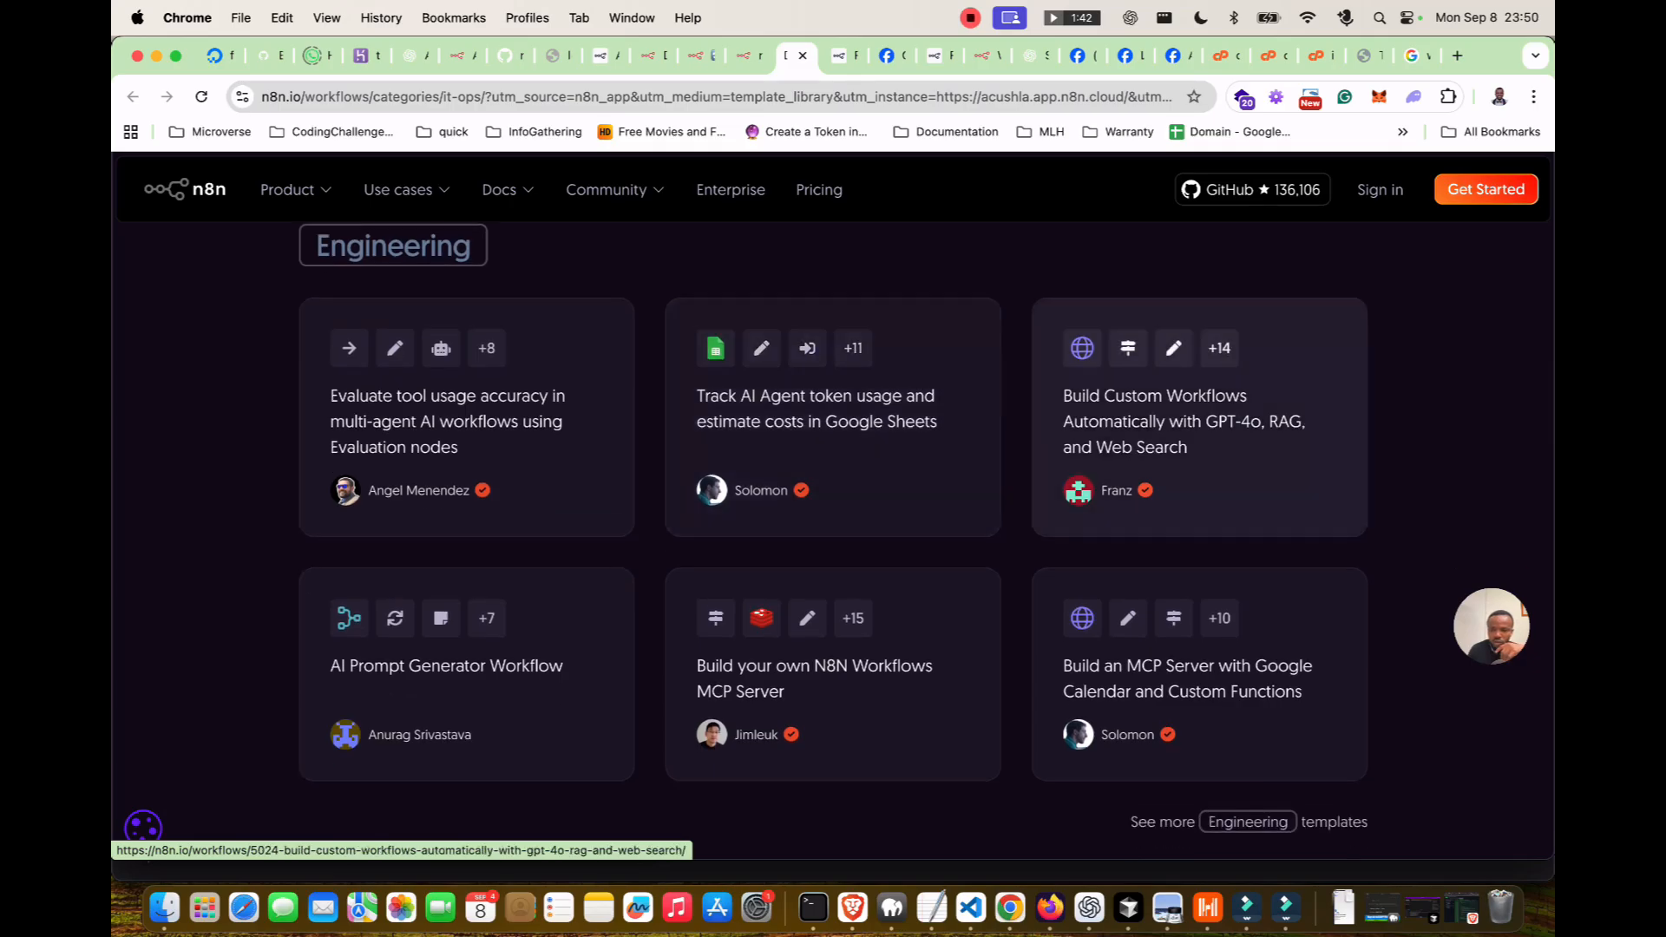
{"action": "scroll", "coordinate": [833, 531], "scroll_direction": "down", "scroll_amount": 1}
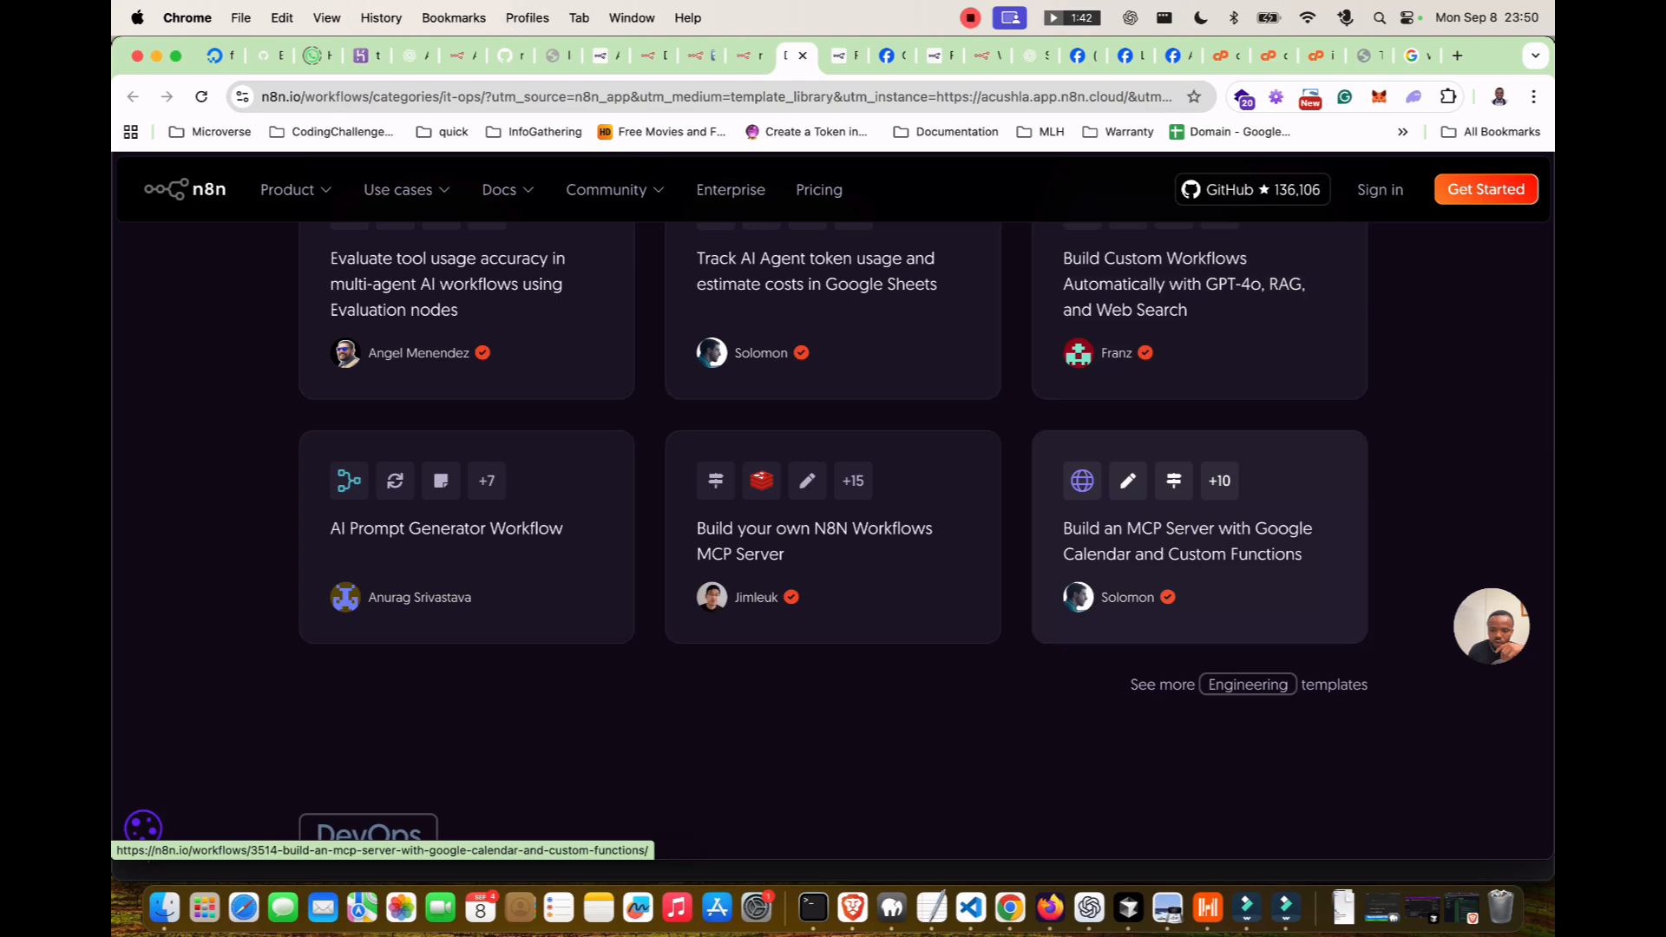
{"action": "scroll", "coordinate": [1199, 537], "scroll_direction": "down", "scroll_amount": 1}
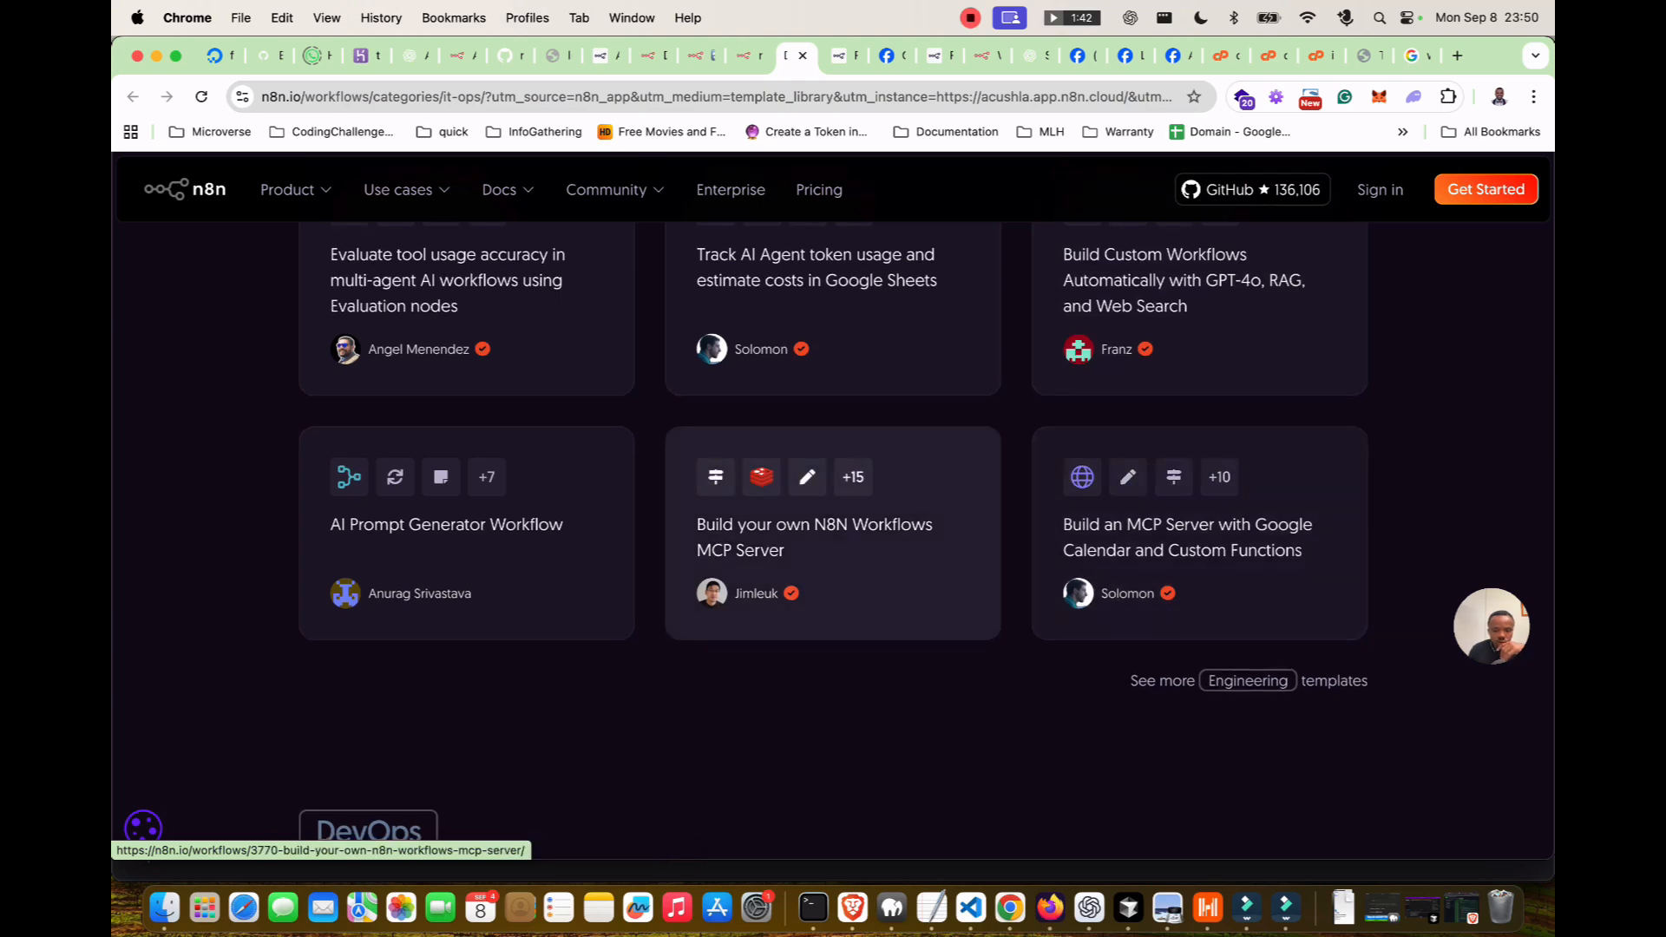
{"action": "left_click", "coordinate": [814, 536]}
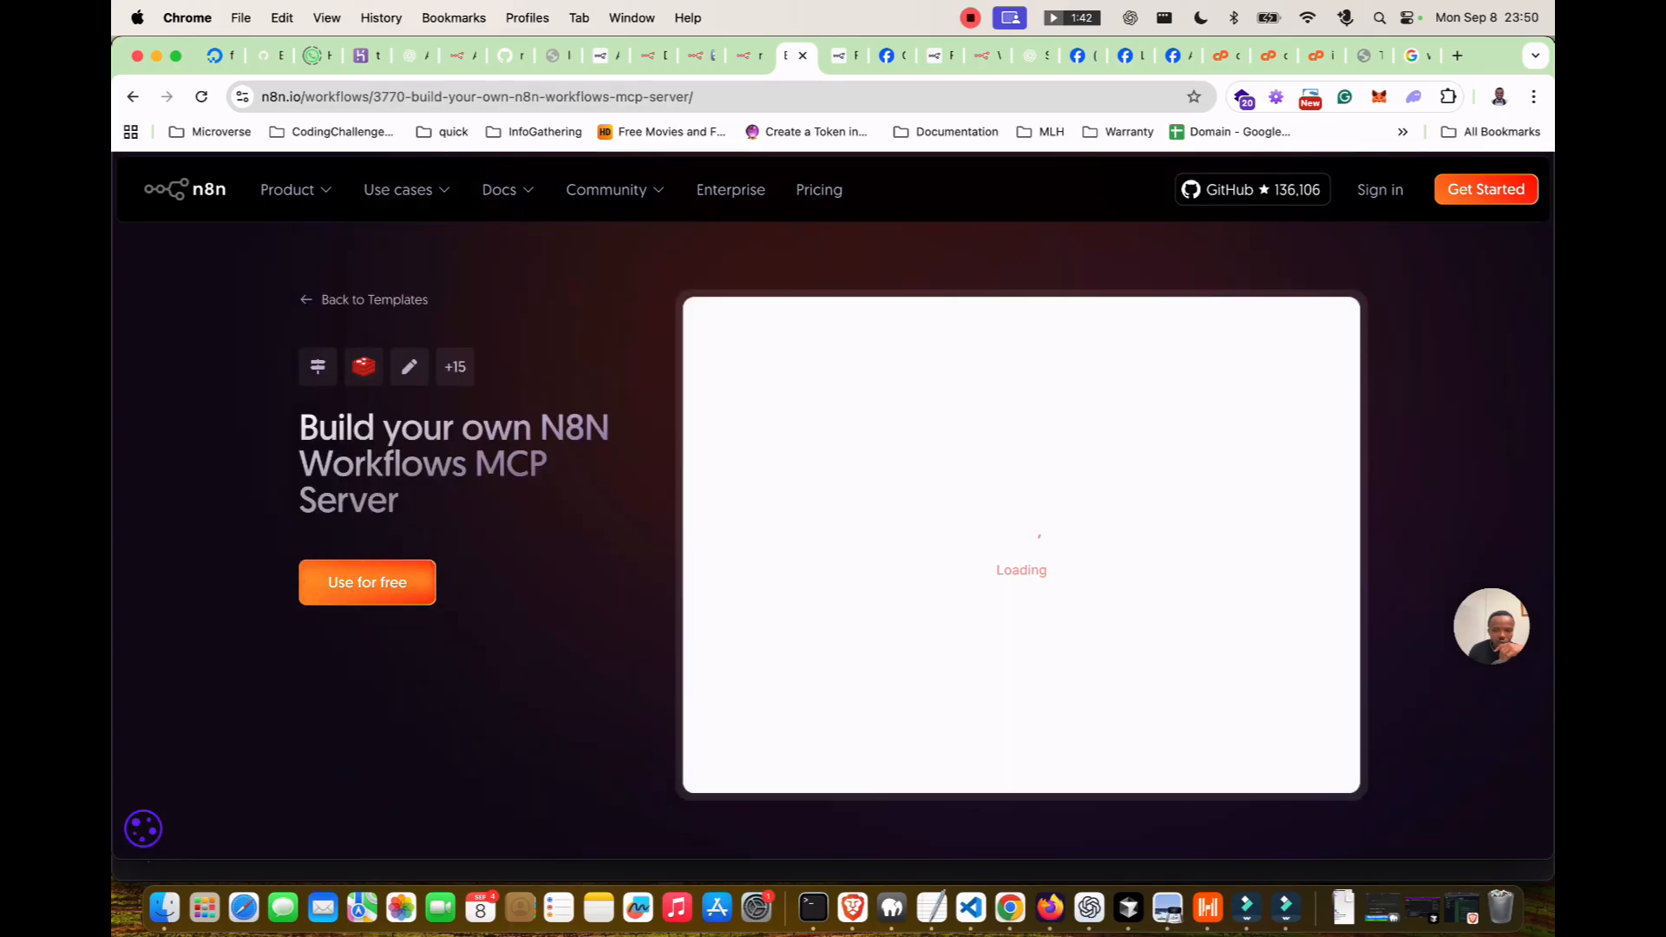
Import the MCP Server template to the cloud workspace, selecting the existing OpenAi account credential.
{"action": "left_click", "coordinate": [367, 582]}
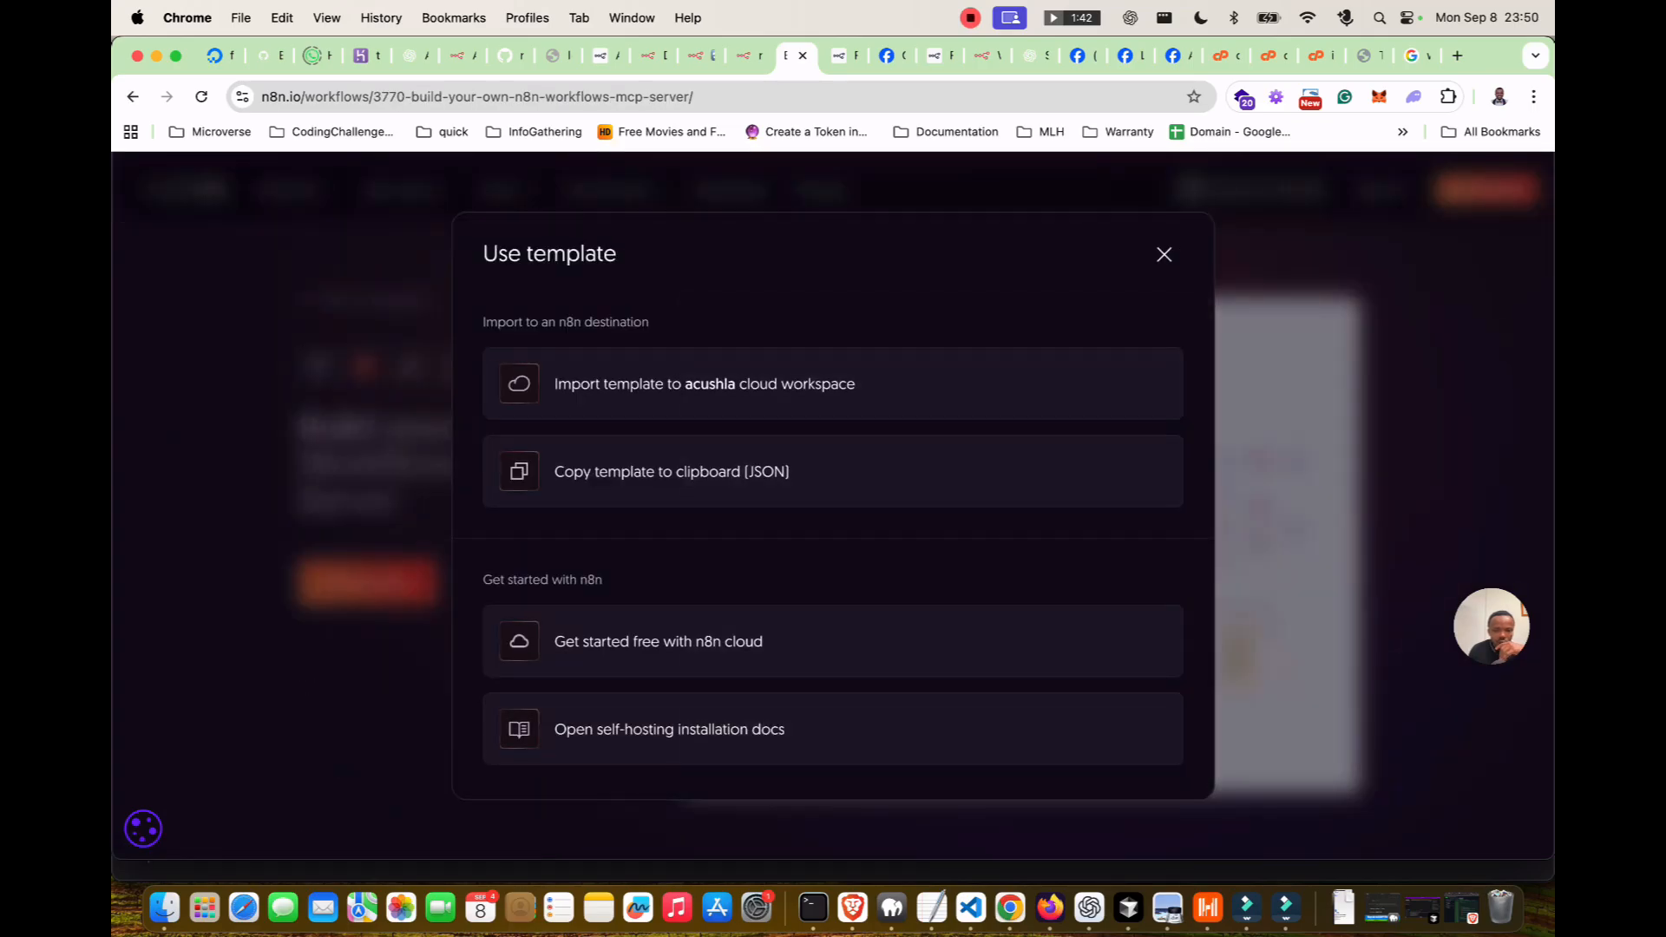
{"action": "left_click", "coordinate": [668, 383]}
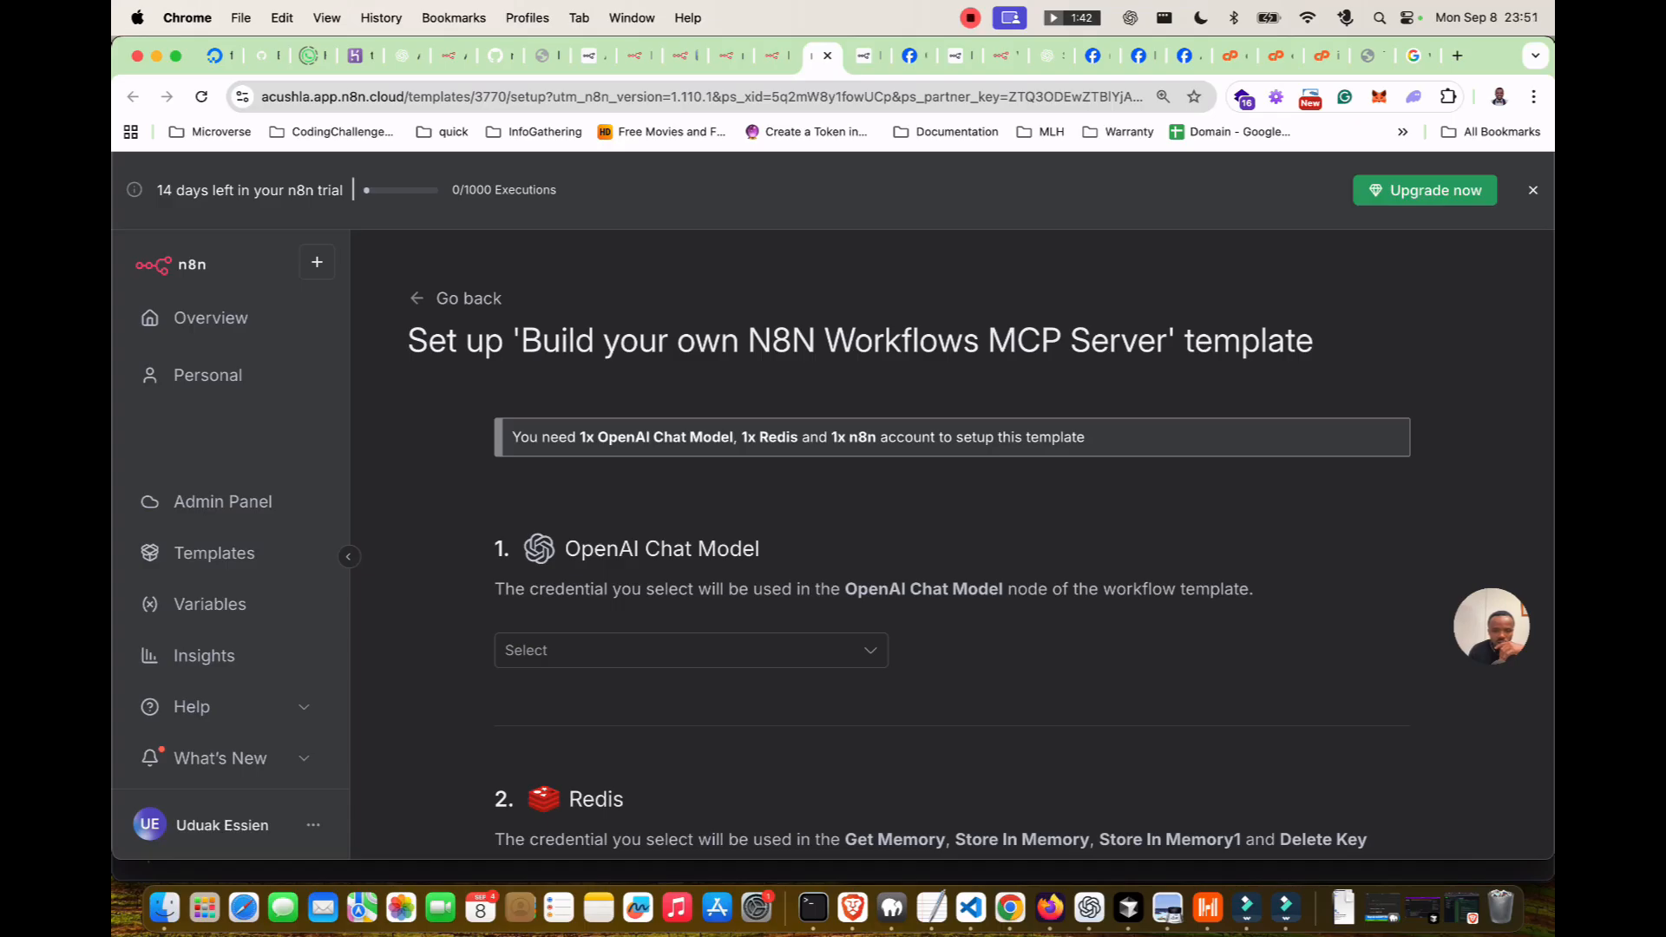
{"action": "scroll", "coordinate": [981, 545], "scroll_direction": "down", "scroll_amount": 3}
{"action": "left_click", "coordinate": [685, 518]}
{"action": "left_click", "coordinate": [607, 649]}
Start a new n8n API credential, close it unfilled, and switch to the n8n Cloud dashboard tab.
{"action": "scroll", "coordinate": [607, 648], "scroll_direction": "down", "scroll_amount": 5}
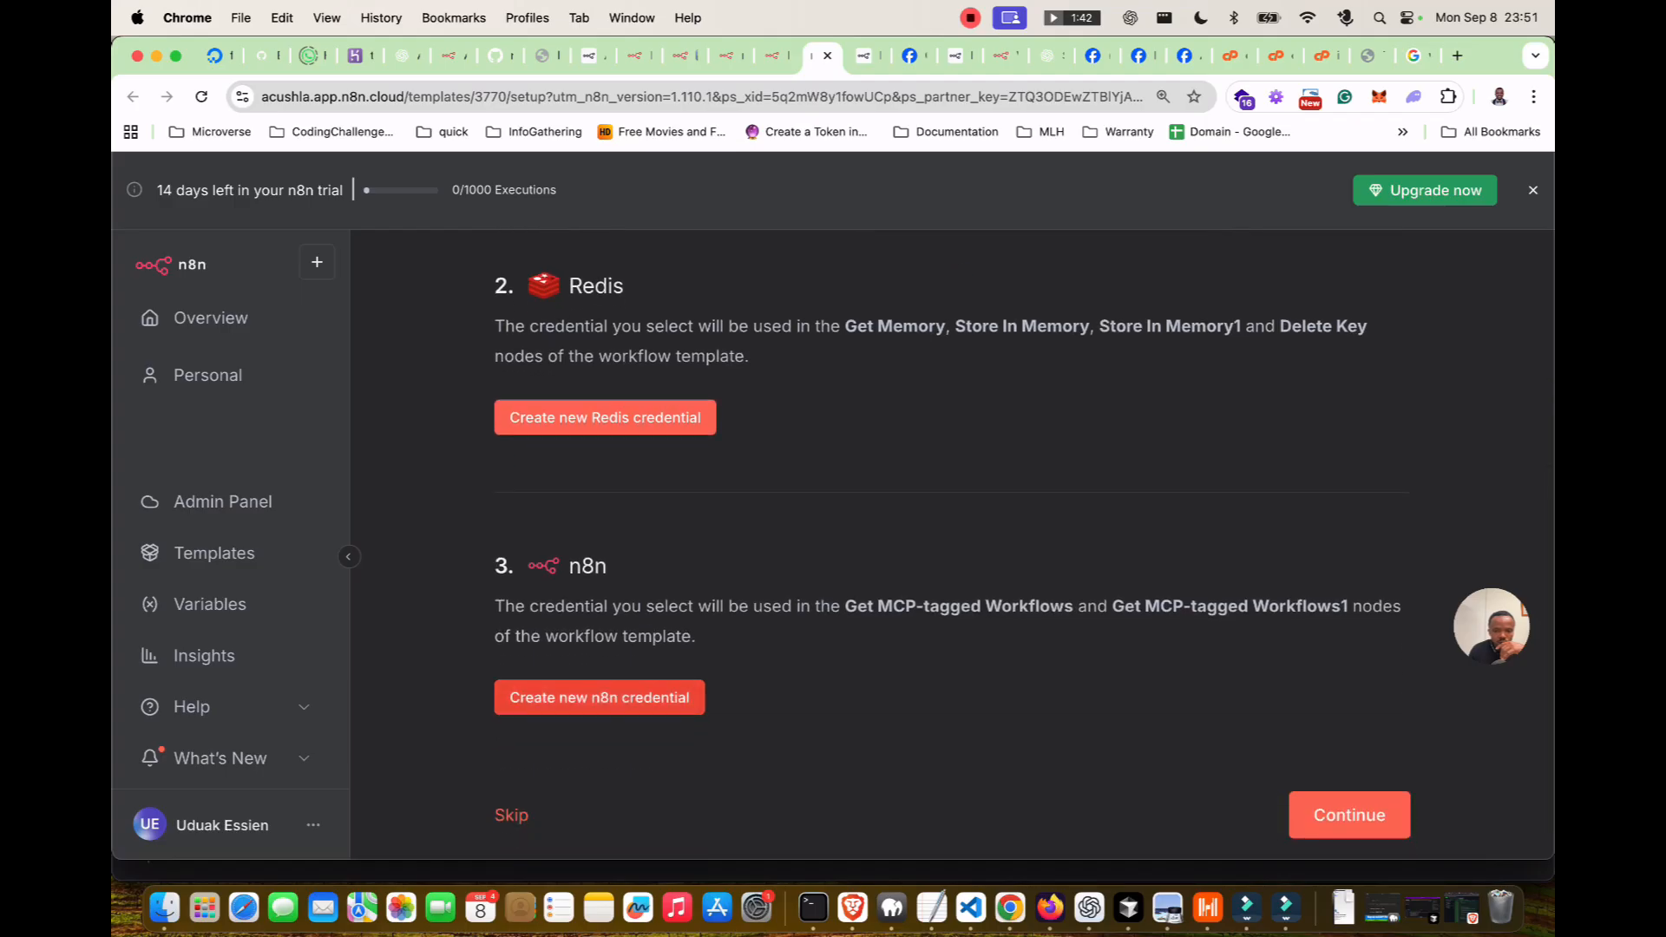
{"action": "left_click", "coordinate": [598, 697]}
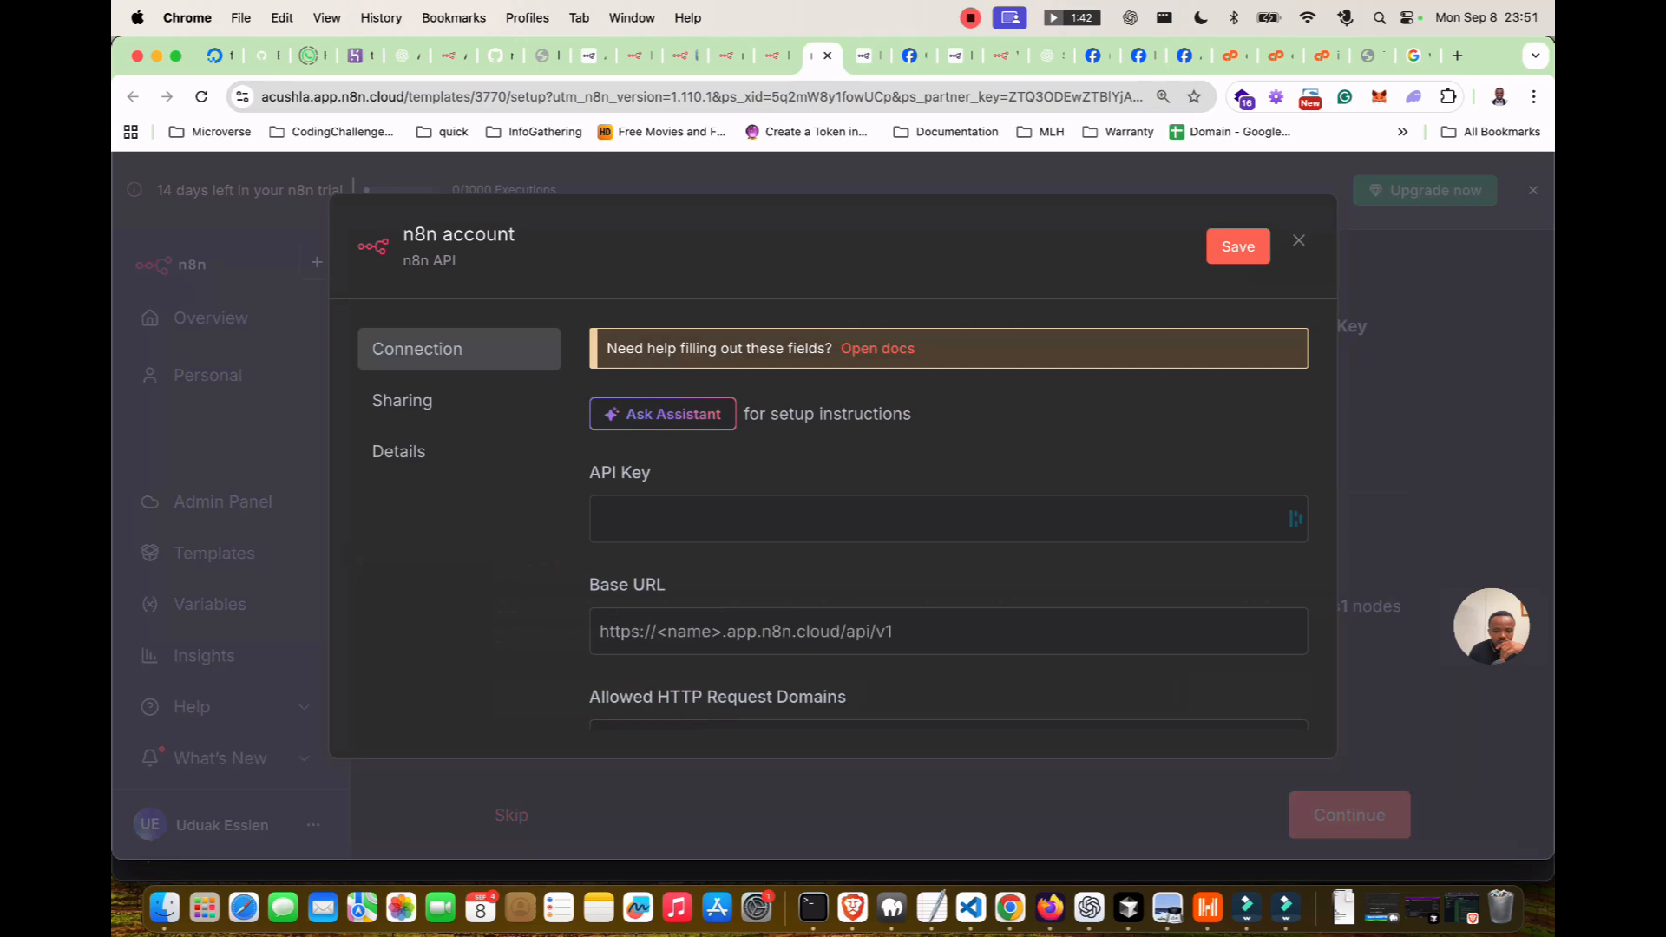
{"action": "left_click", "coordinate": [1041, 434]}
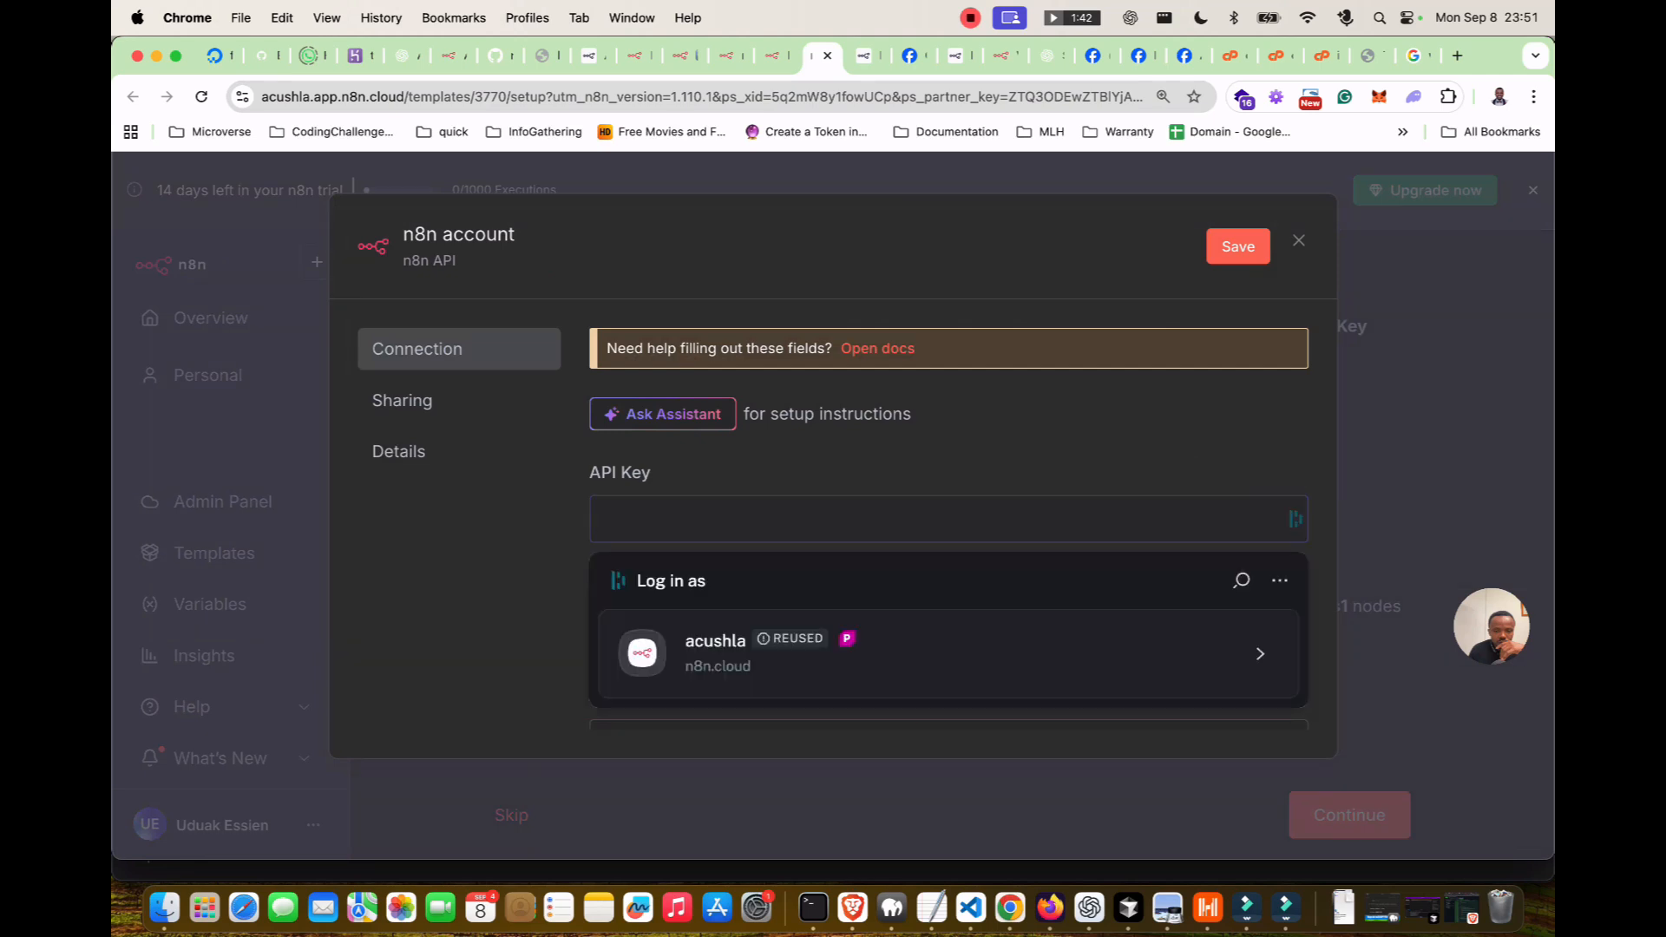
{"action": "scroll", "coordinate": [948, 528], "scroll_direction": "down", "scroll_amount": 5}
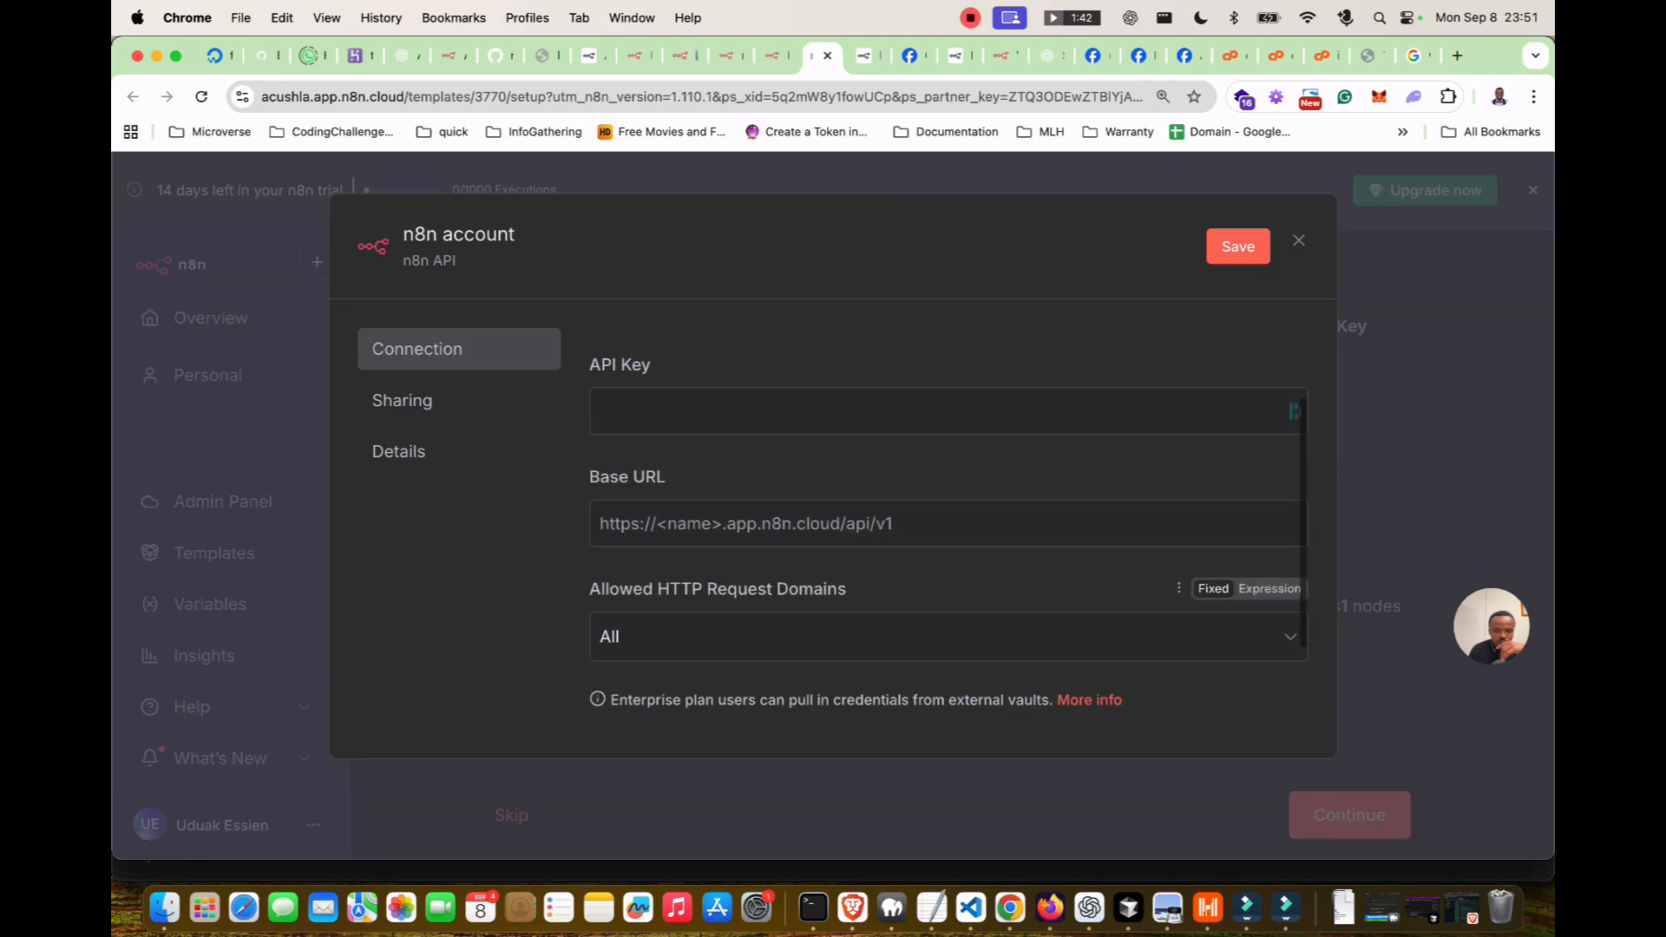
{"action": "scroll", "coordinate": [949, 695], "scroll_direction": "up", "scroll_amount": 5}
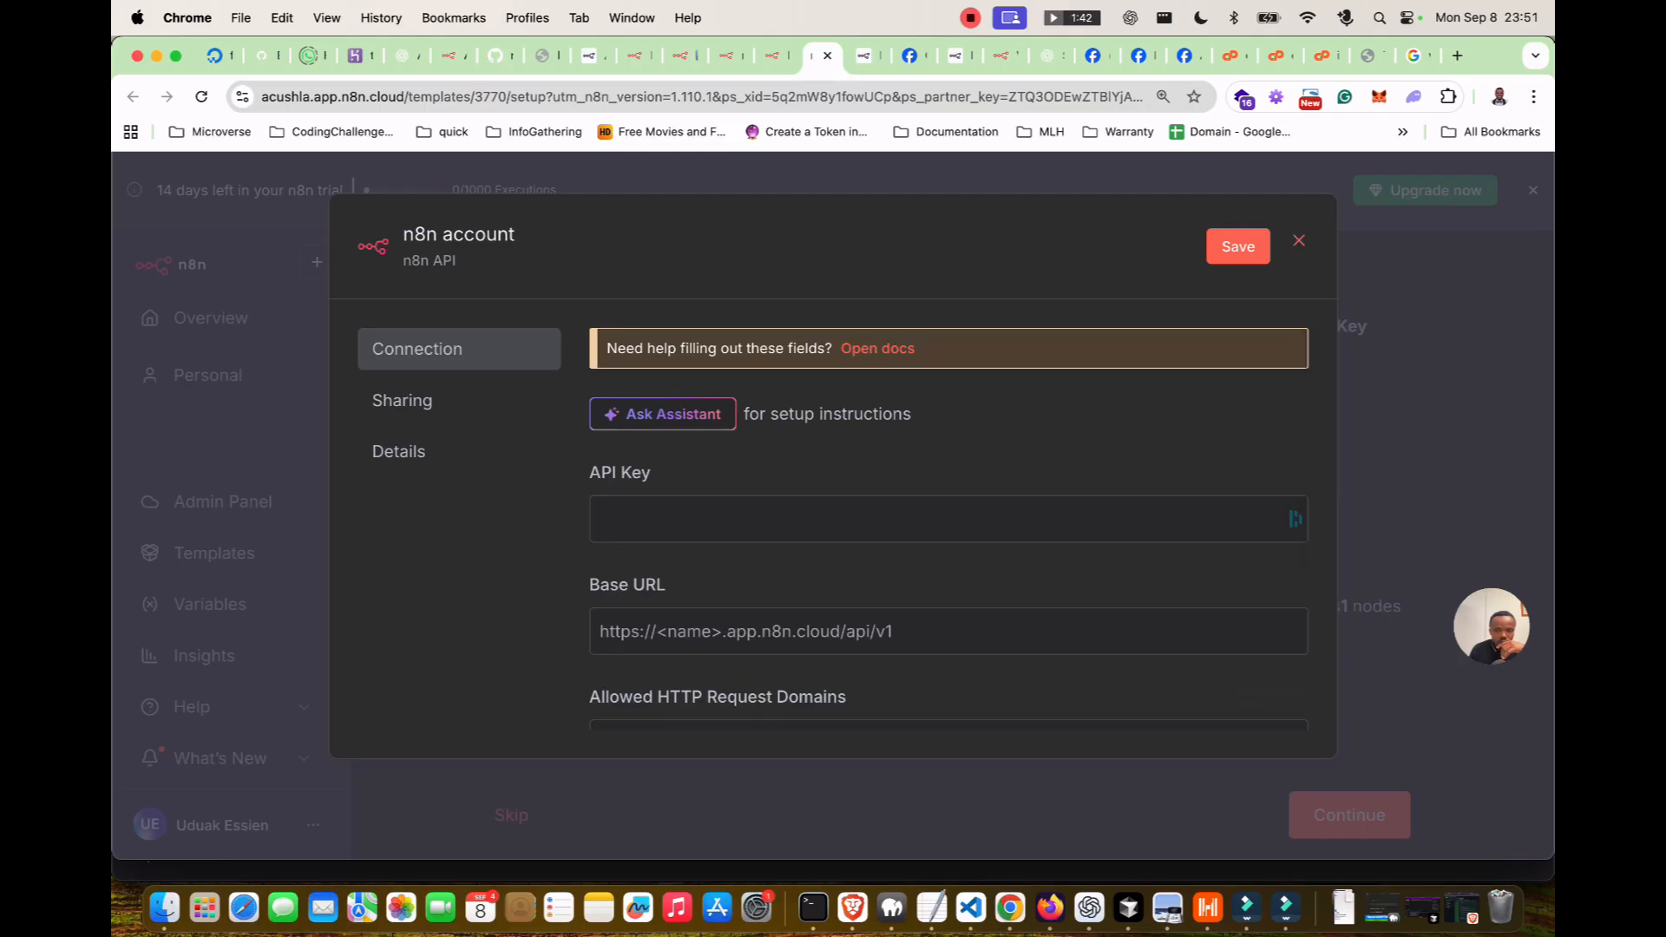
{"action": "left_click", "coordinate": [1299, 241]}
{"action": "left_click", "coordinate": [639, 55]}
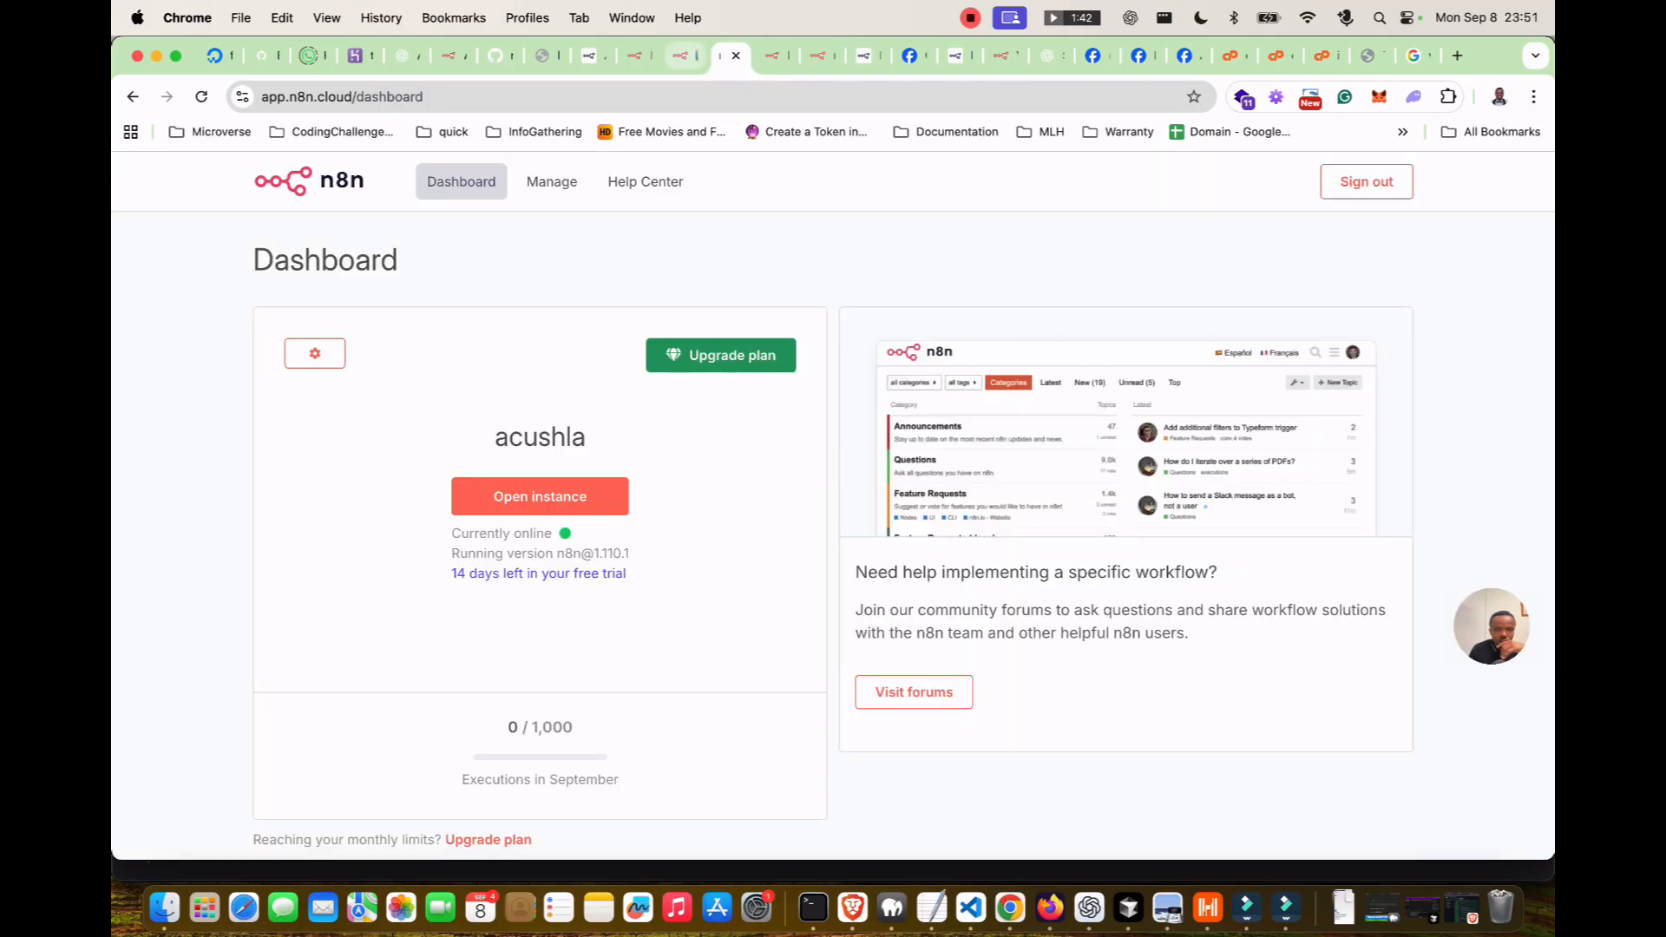
Open the template library, filter to Marketing, and scroll down to Content Creation.
{"action": "left_click", "coordinate": [685, 55]}
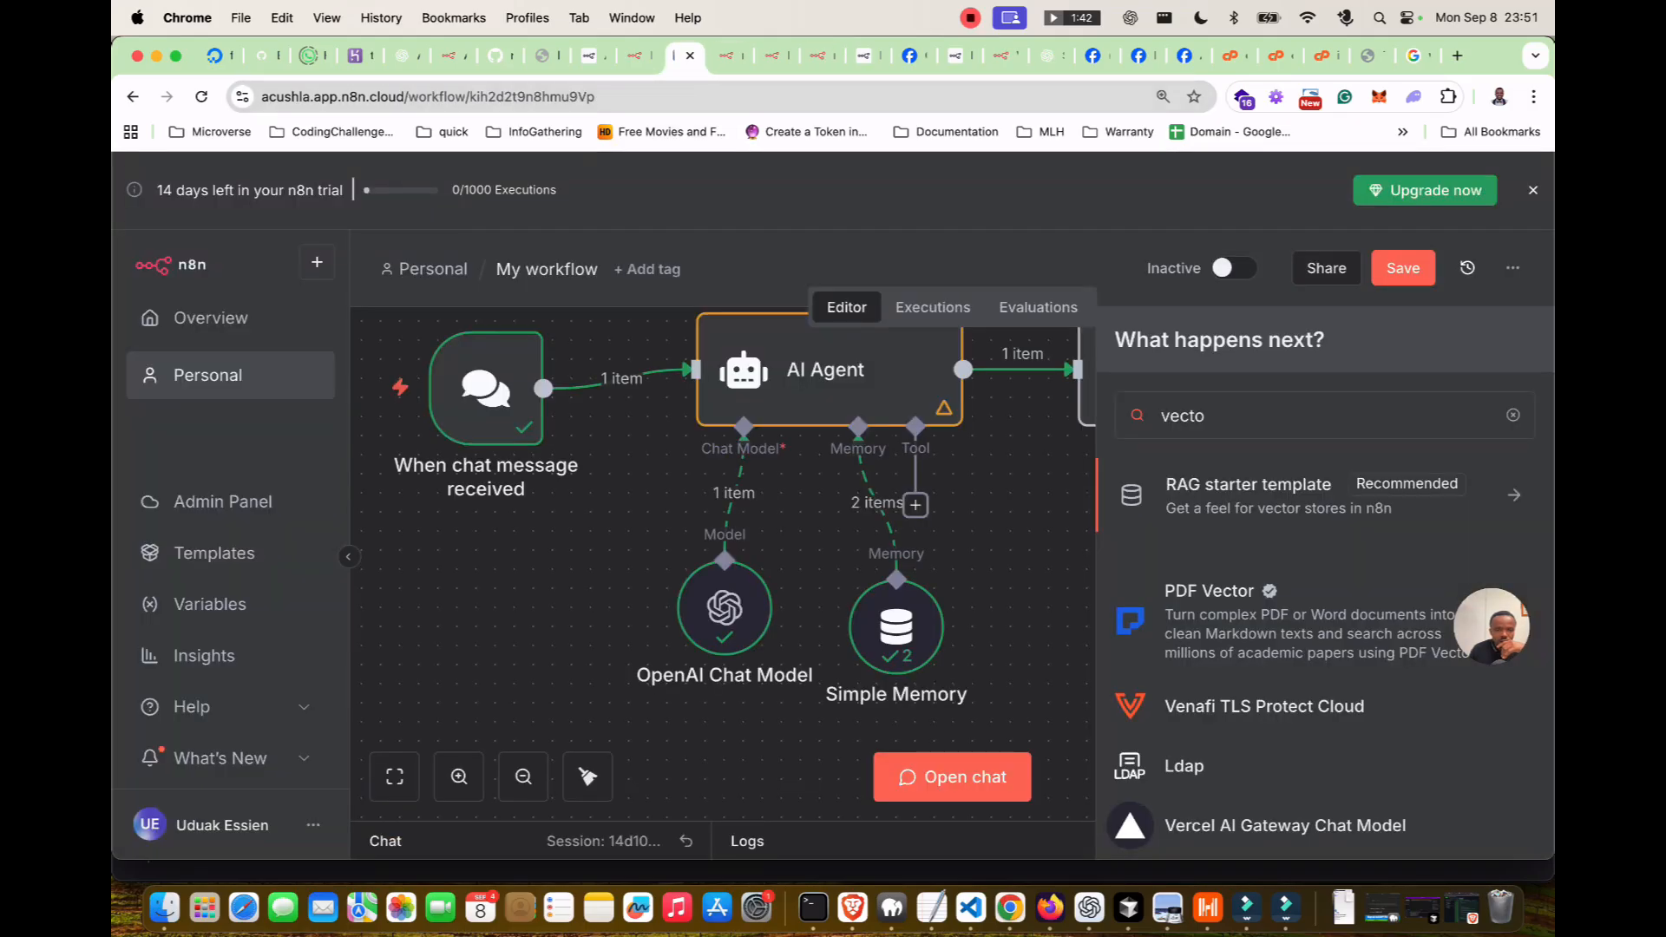
{"action": "left_click", "coordinate": [243, 560]}
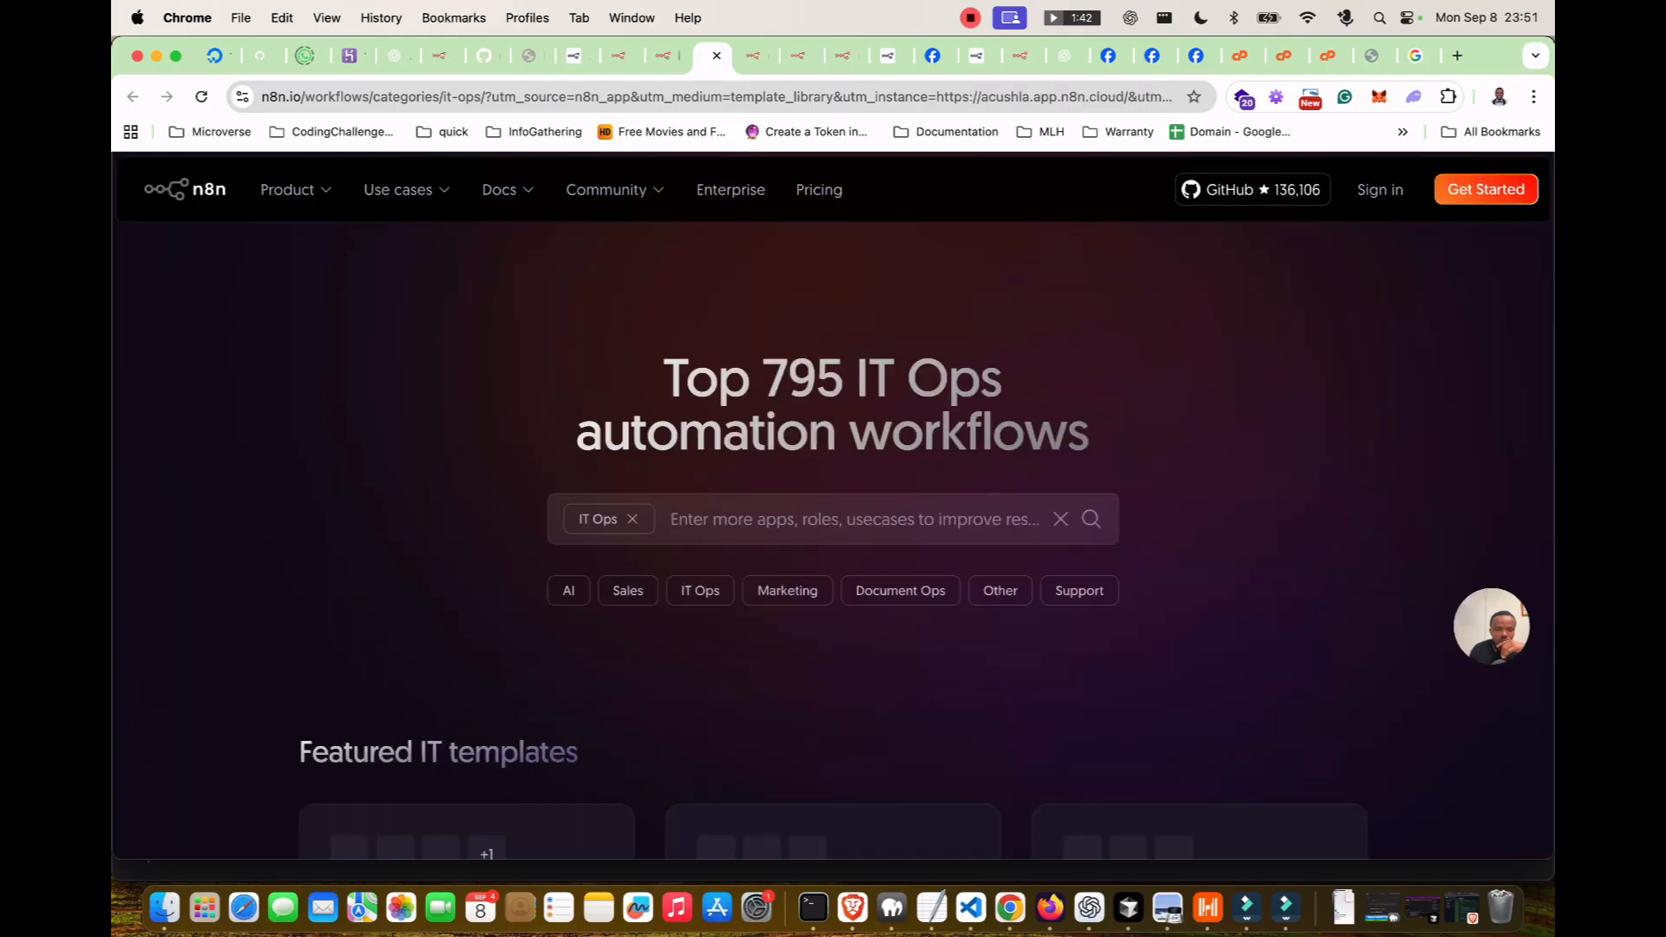
{"action": "scroll", "coordinate": [833, 538], "scroll_direction": "down", "scroll_amount": 2}
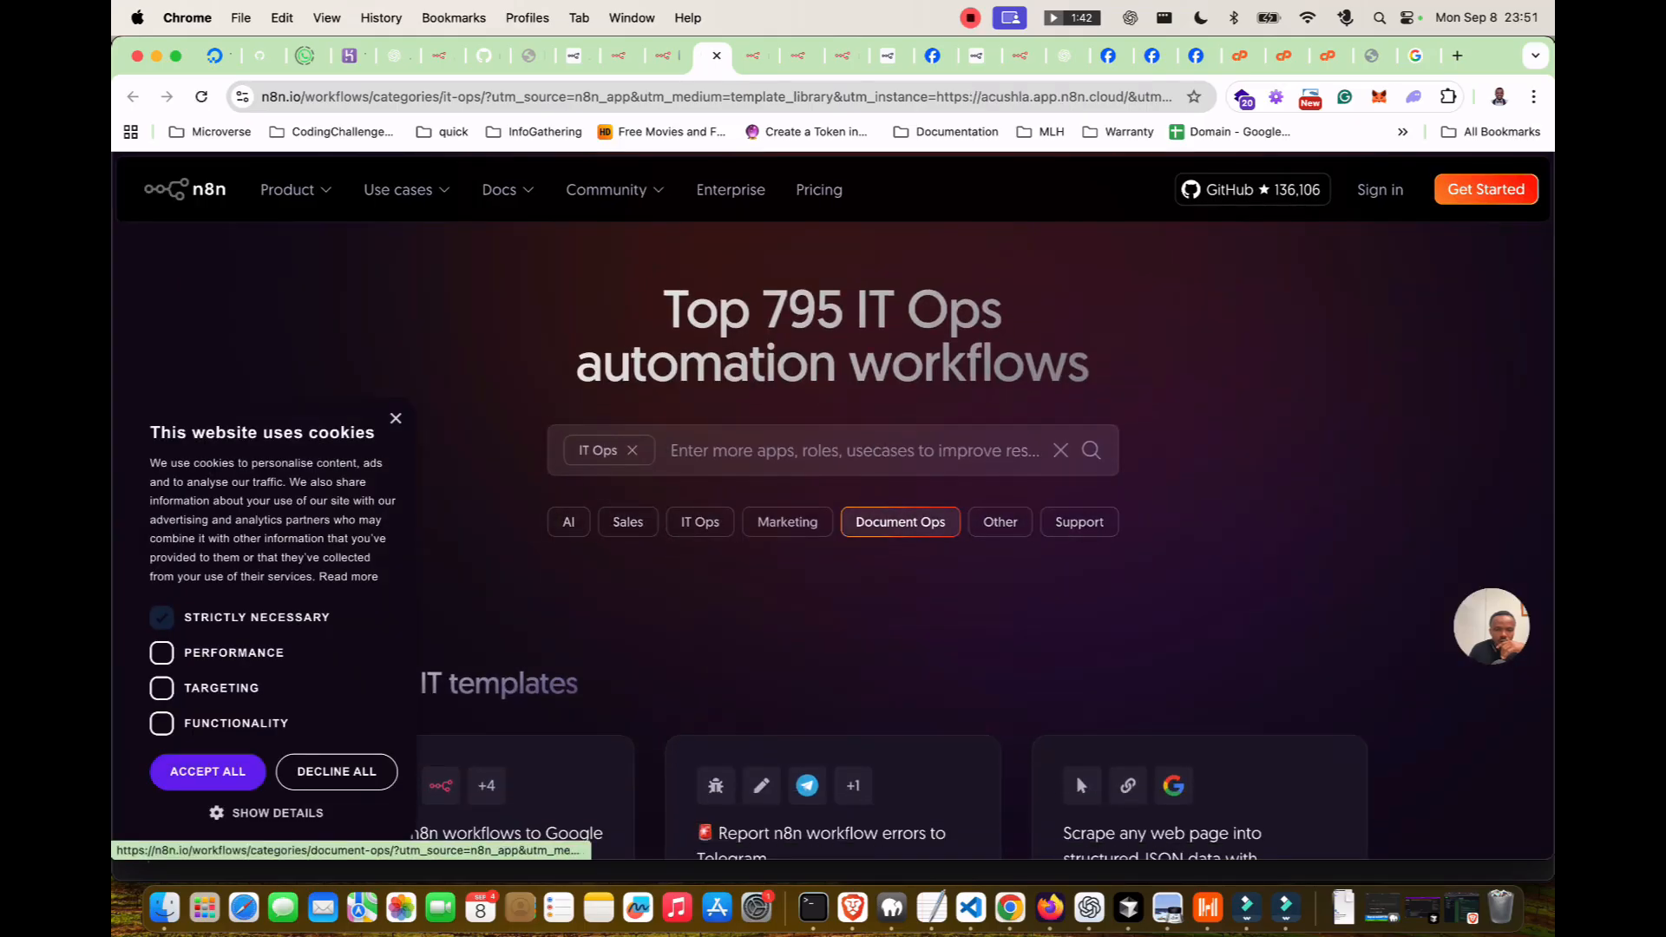
{"action": "left_click", "coordinate": [787, 522]}
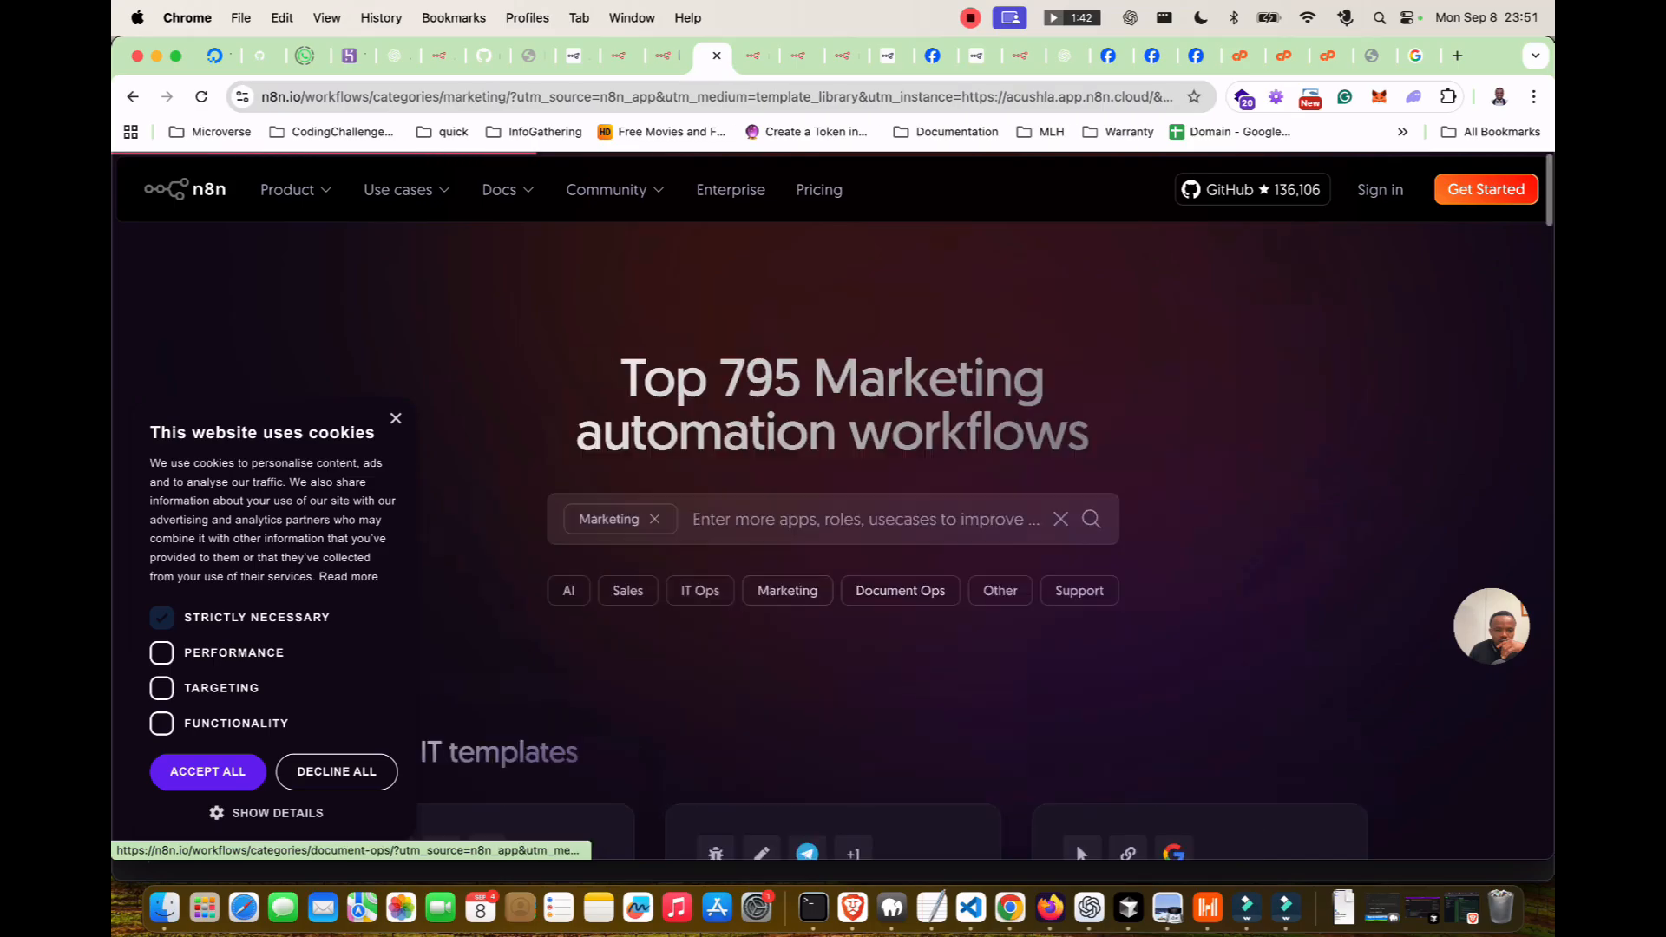
{"action": "scroll", "coordinate": [753, 585], "scroll_direction": "down", "scroll_amount": 6}
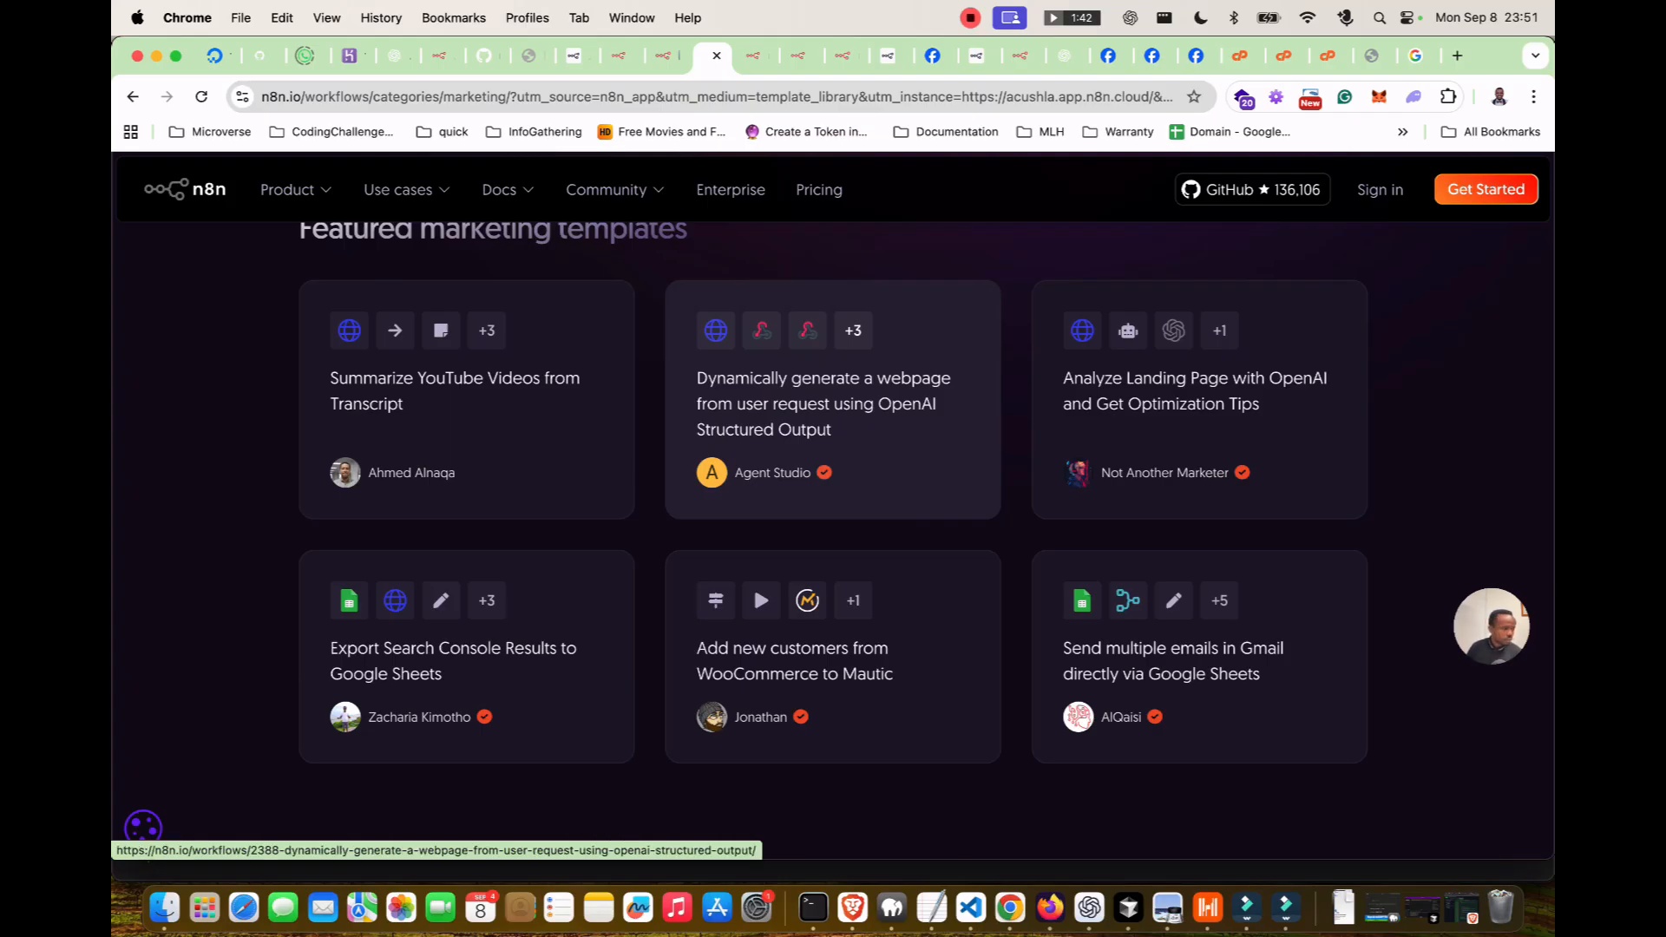
{"action": "scroll", "coordinate": [753, 585], "scroll_direction": "down", "scroll_amount": 1}
{"action": "scroll", "coordinate": [753, 520], "scroll_direction": "down", "scroll_amount": 3}
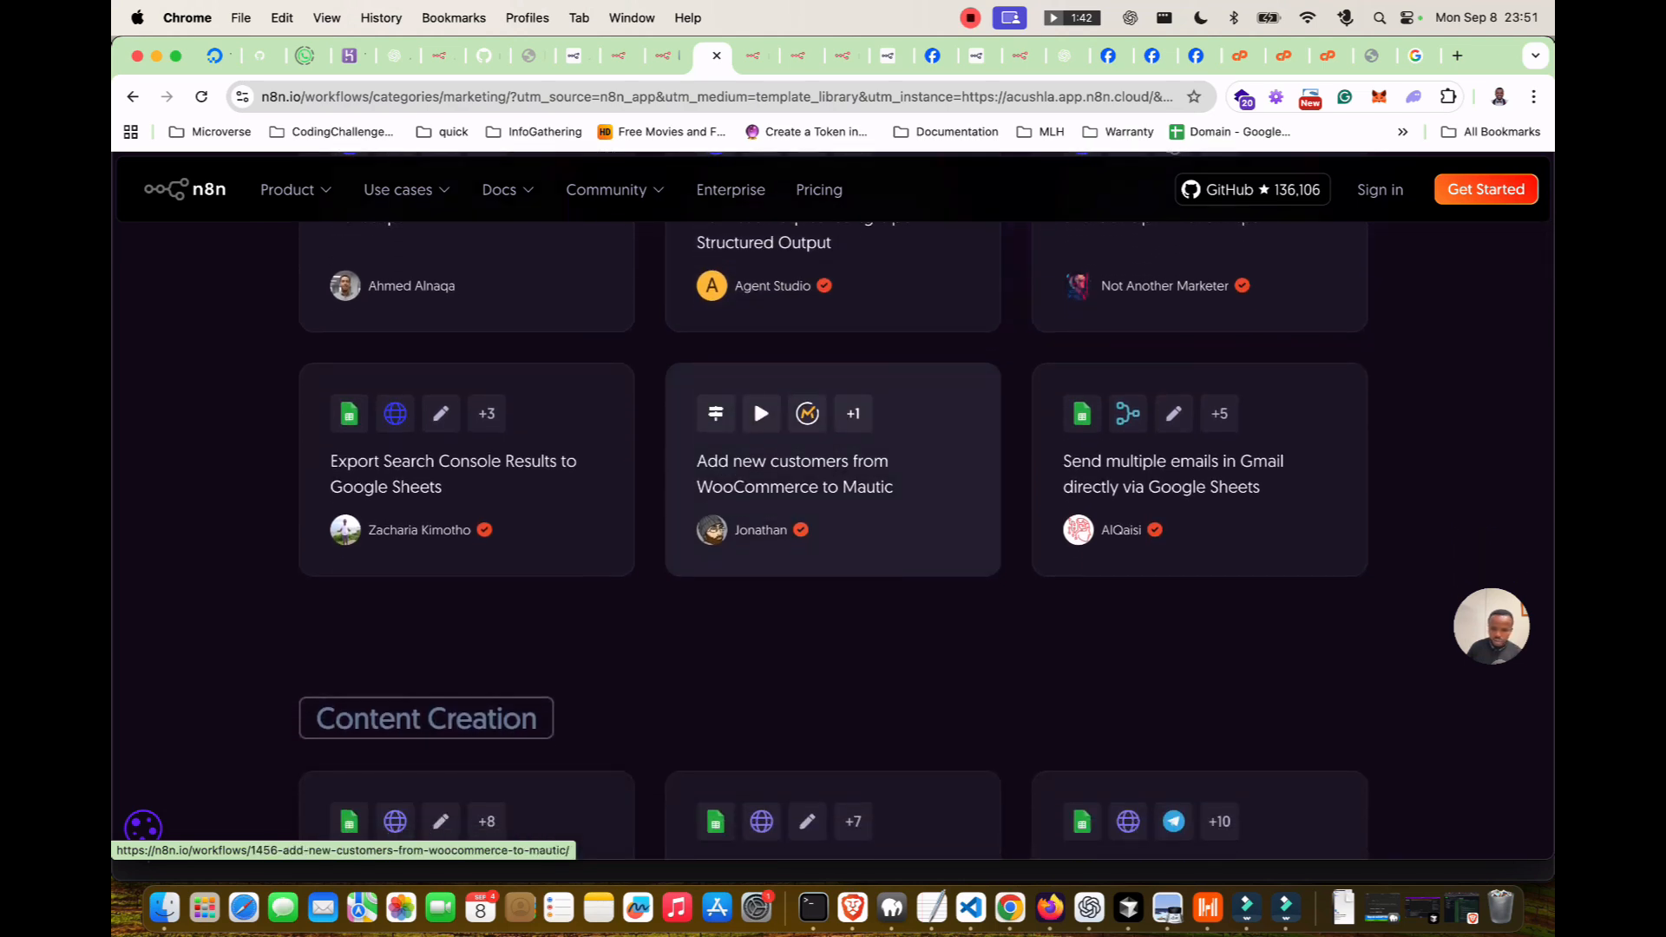
{"action": "scroll", "coordinate": [753, 398], "scroll_direction": "down", "scroll_amount": 1}
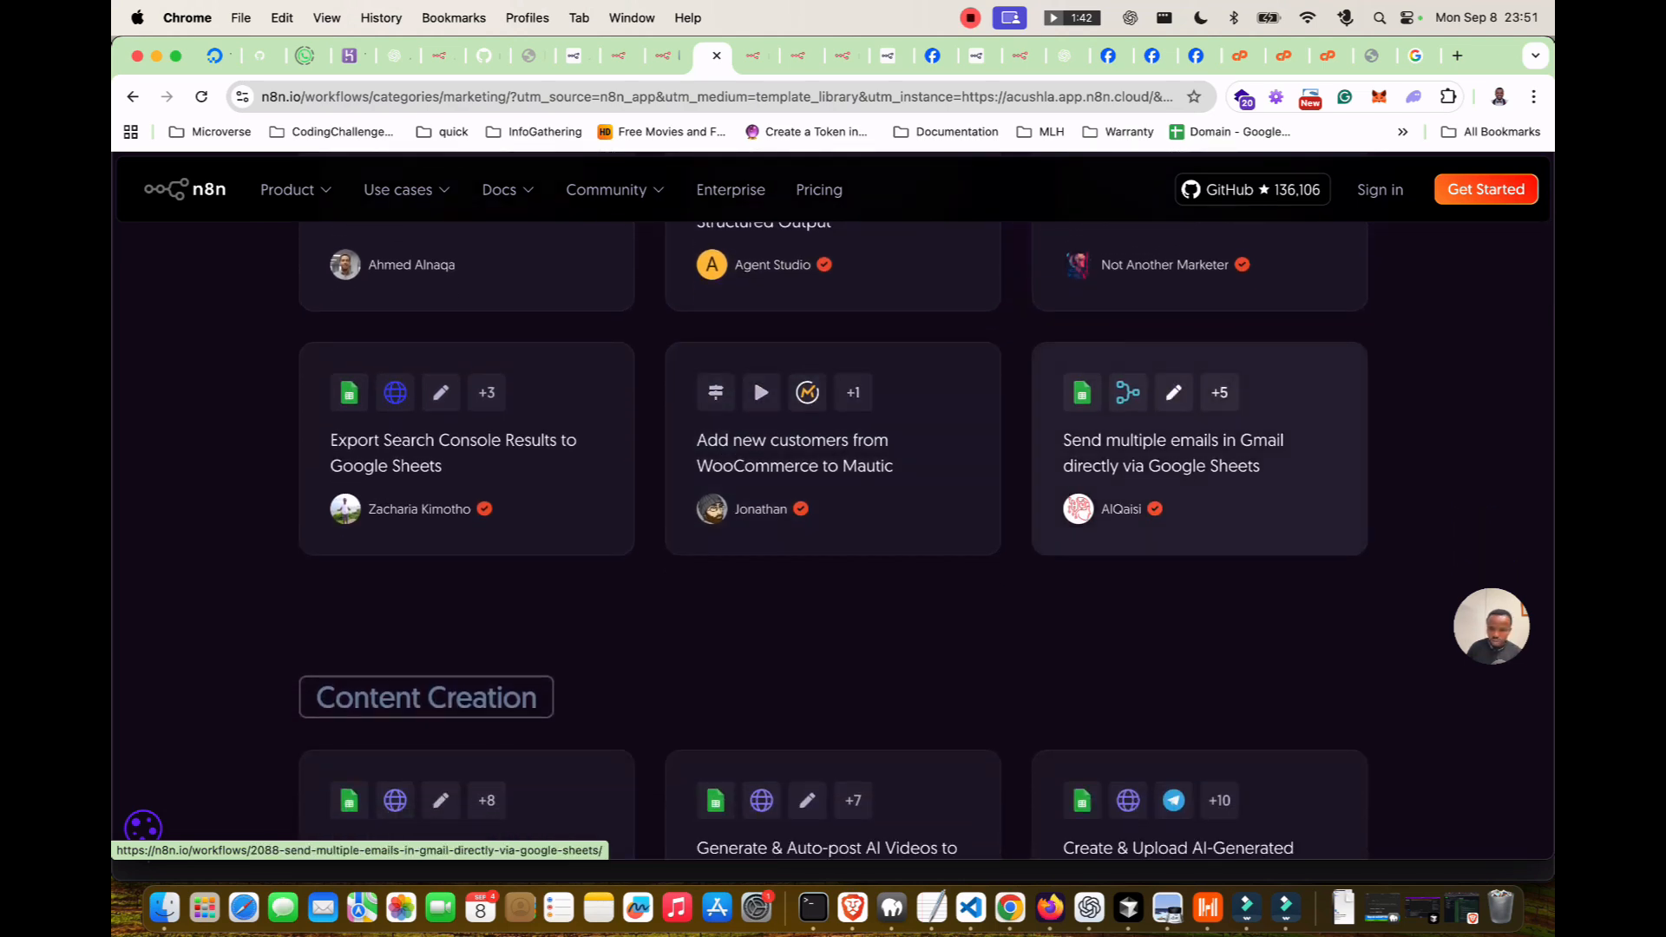
{"action": "scroll", "coordinate": [1197, 451], "scroll_direction": "down", "scroll_amount": 8}
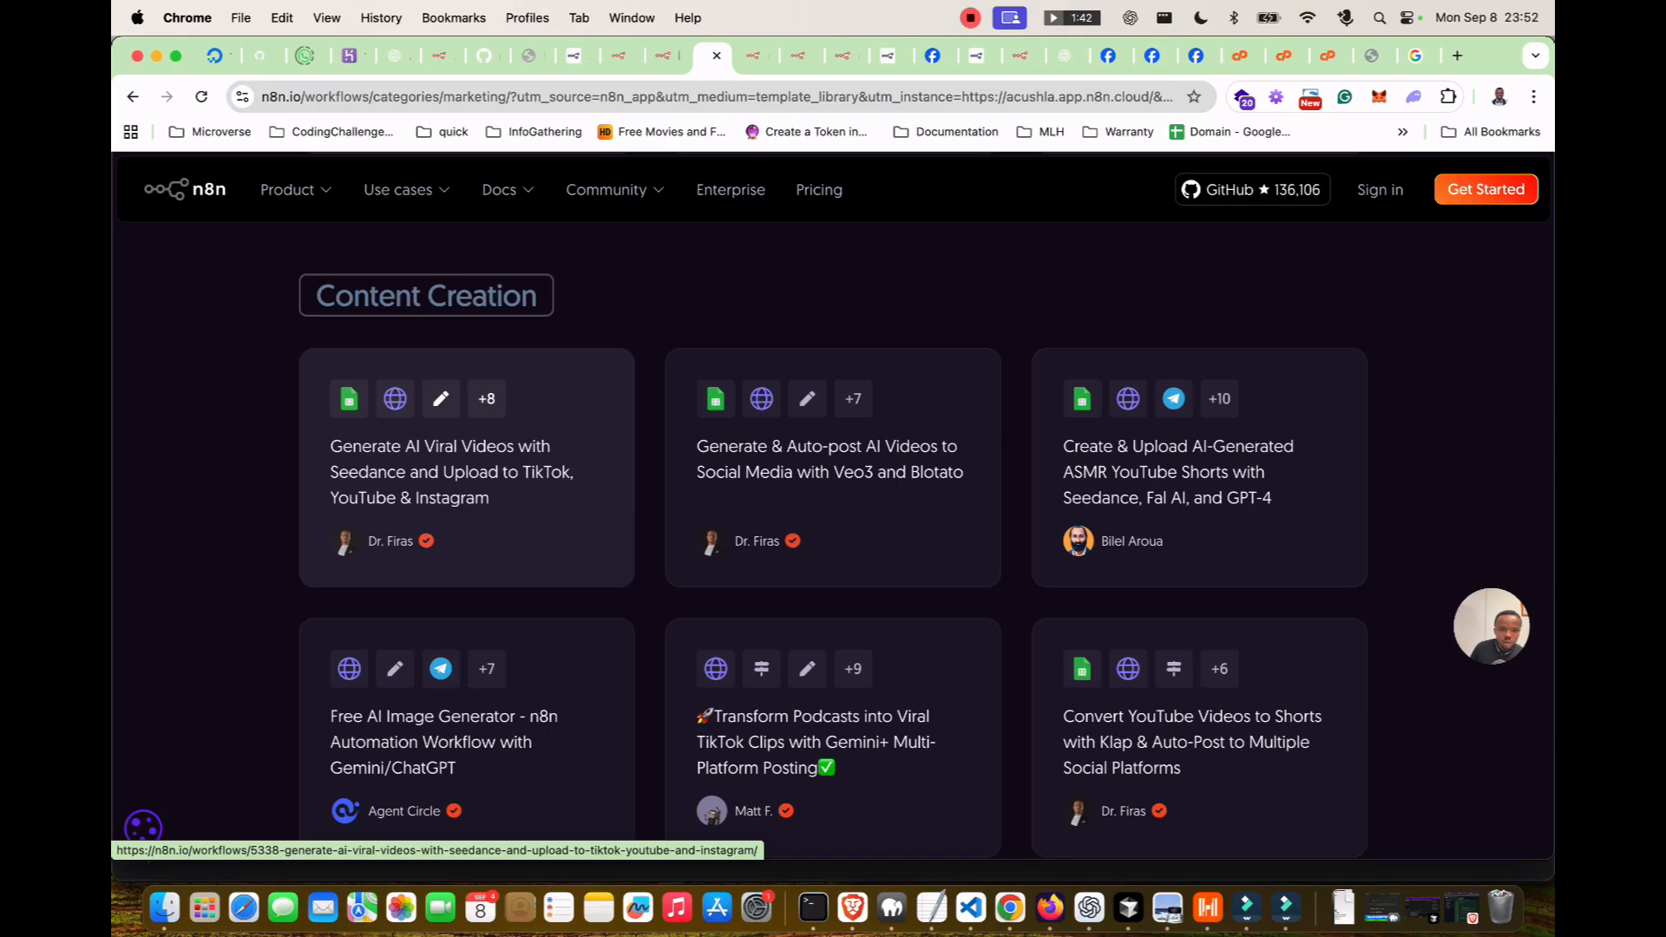
Preview the Generate AI Viral Videos template, then return to the Marketing templates list.
{"action": "left_click", "coordinate": [467, 472]}
{"action": "scroll", "coordinate": [467, 472], "scroll_direction": "down", "scroll_amount": 1}
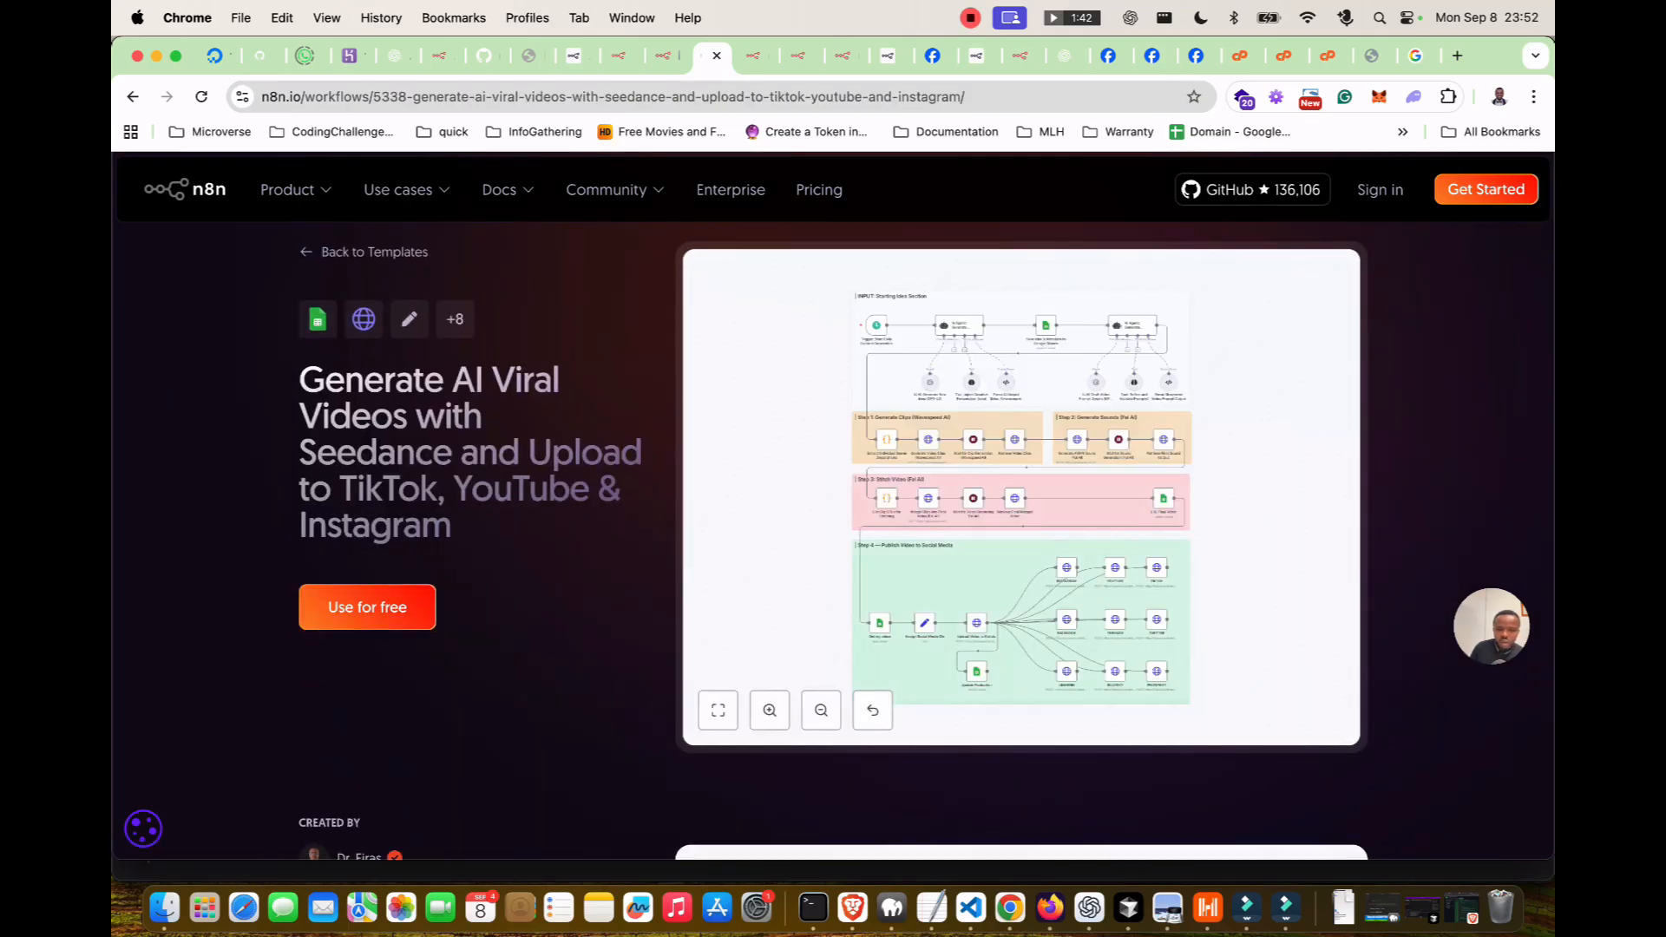
{"action": "scroll", "coordinate": [833, 503], "scroll_direction": "down", "scroll_amount": 5}
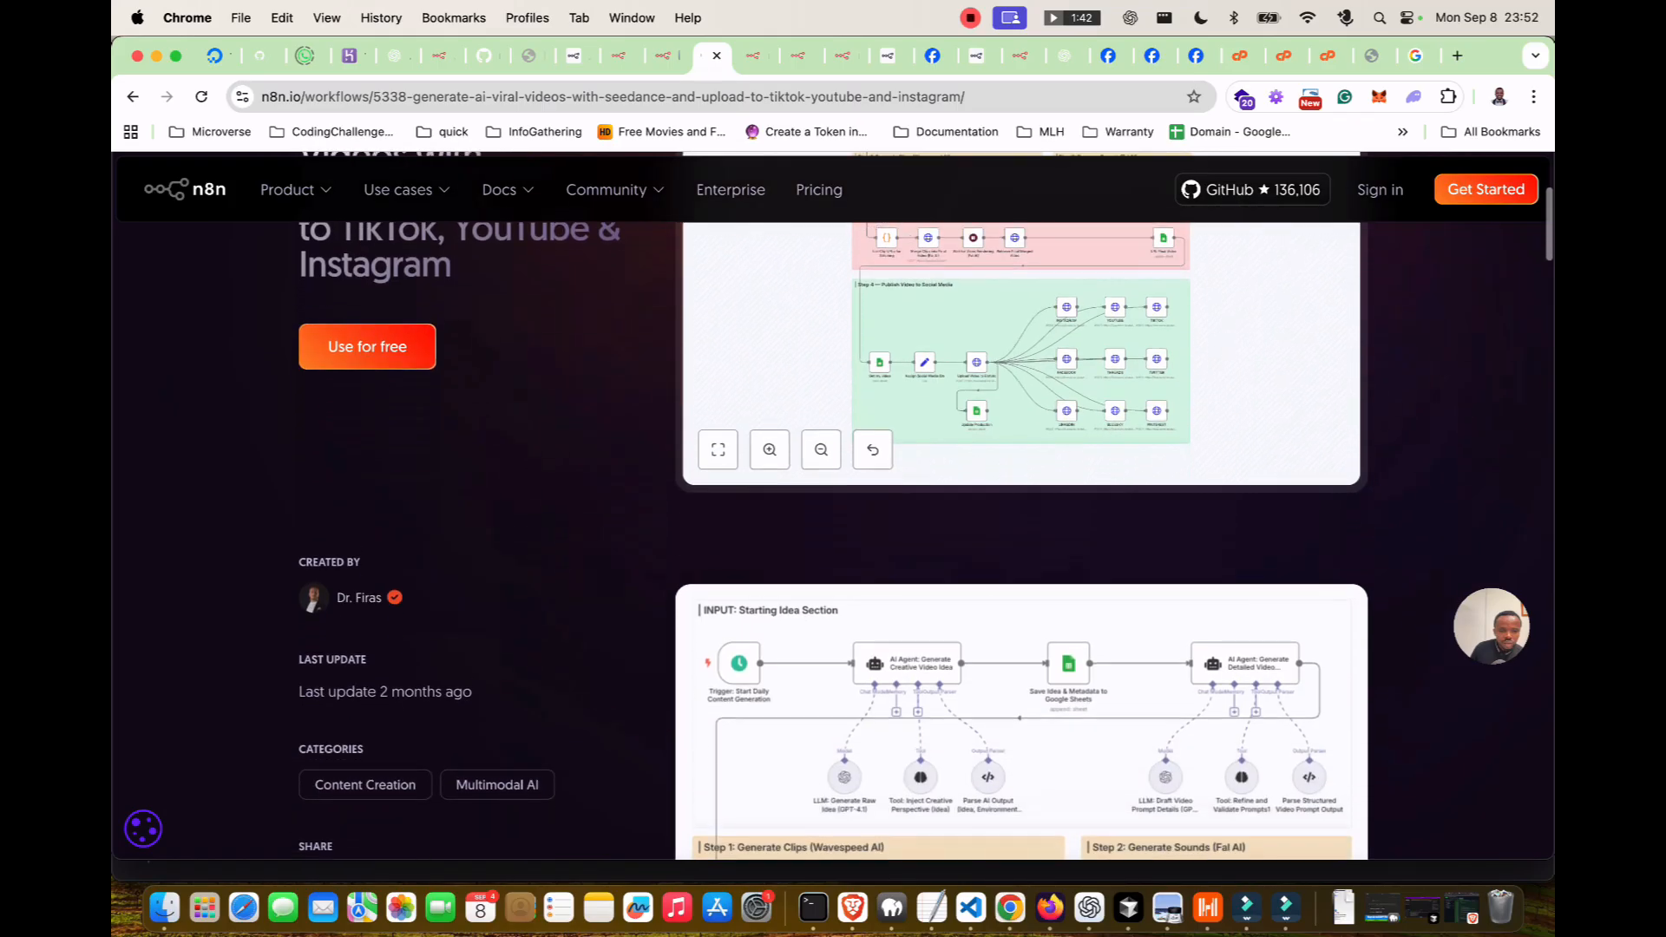
{"action": "scroll", "coordinate": [832, 503], "scroll_direction": "up", "scroll_amount": 4}
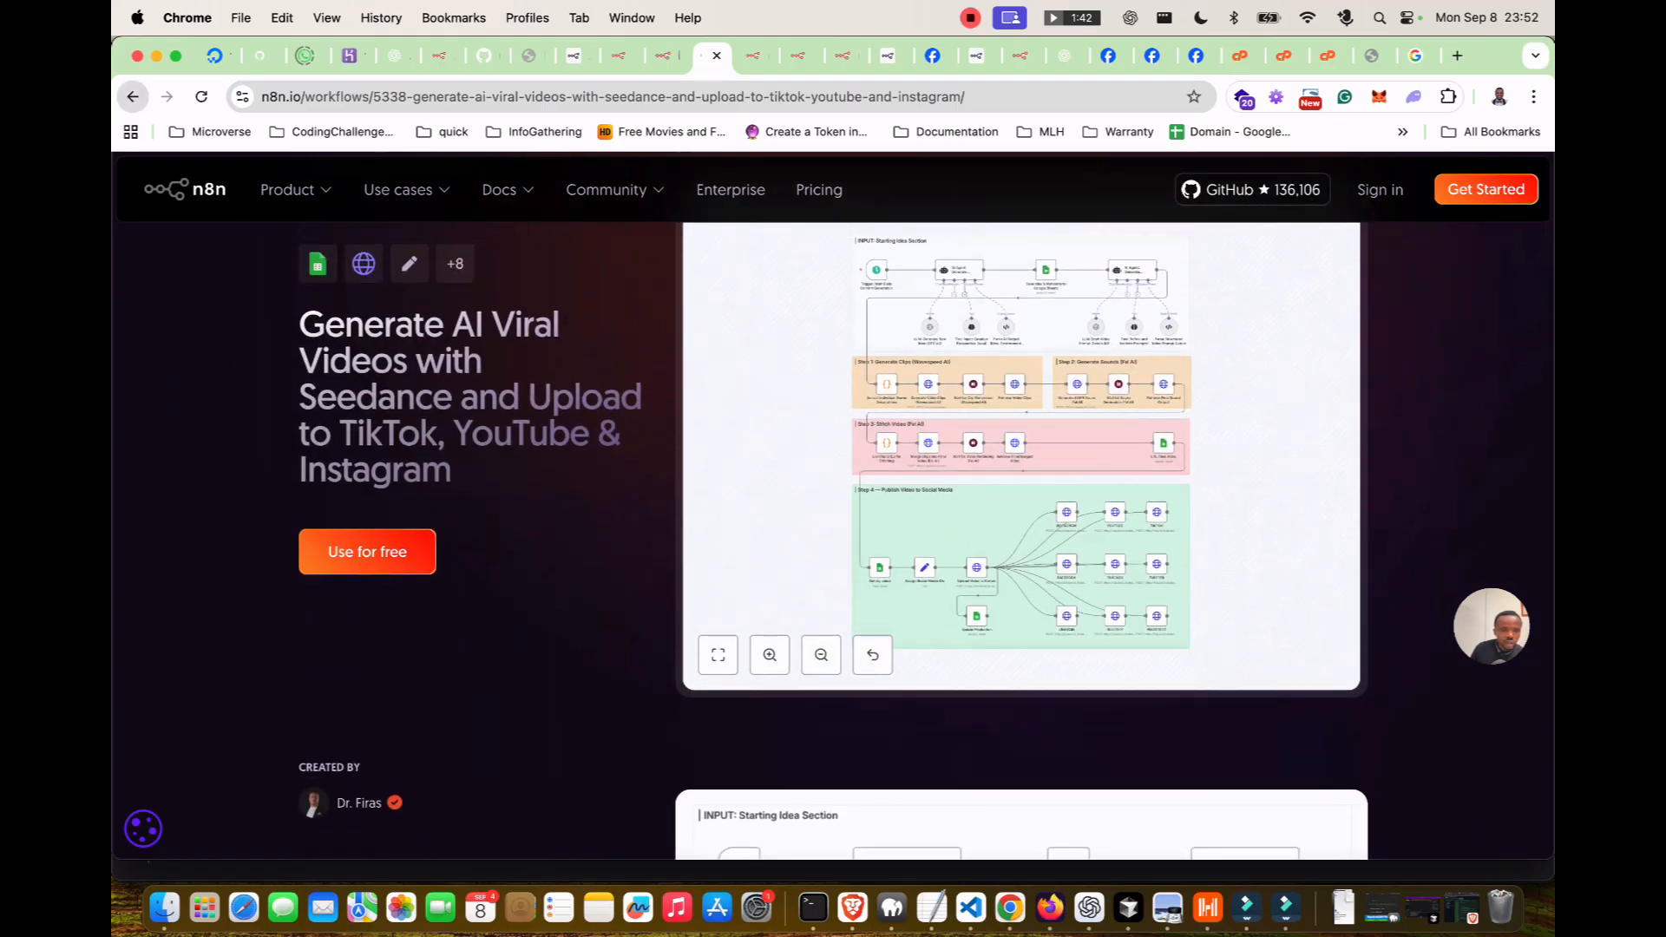
{"action": "left_click", "coordinate": [133, 96]}
{"action": "scroll", "coordinate": [833, 520], "scroll_direction": "down", "scroll_amount": 5}
{"action": "scroll", "coordinate": [833, 486], "scroll_direction": "up", "scroll_amount": 4}
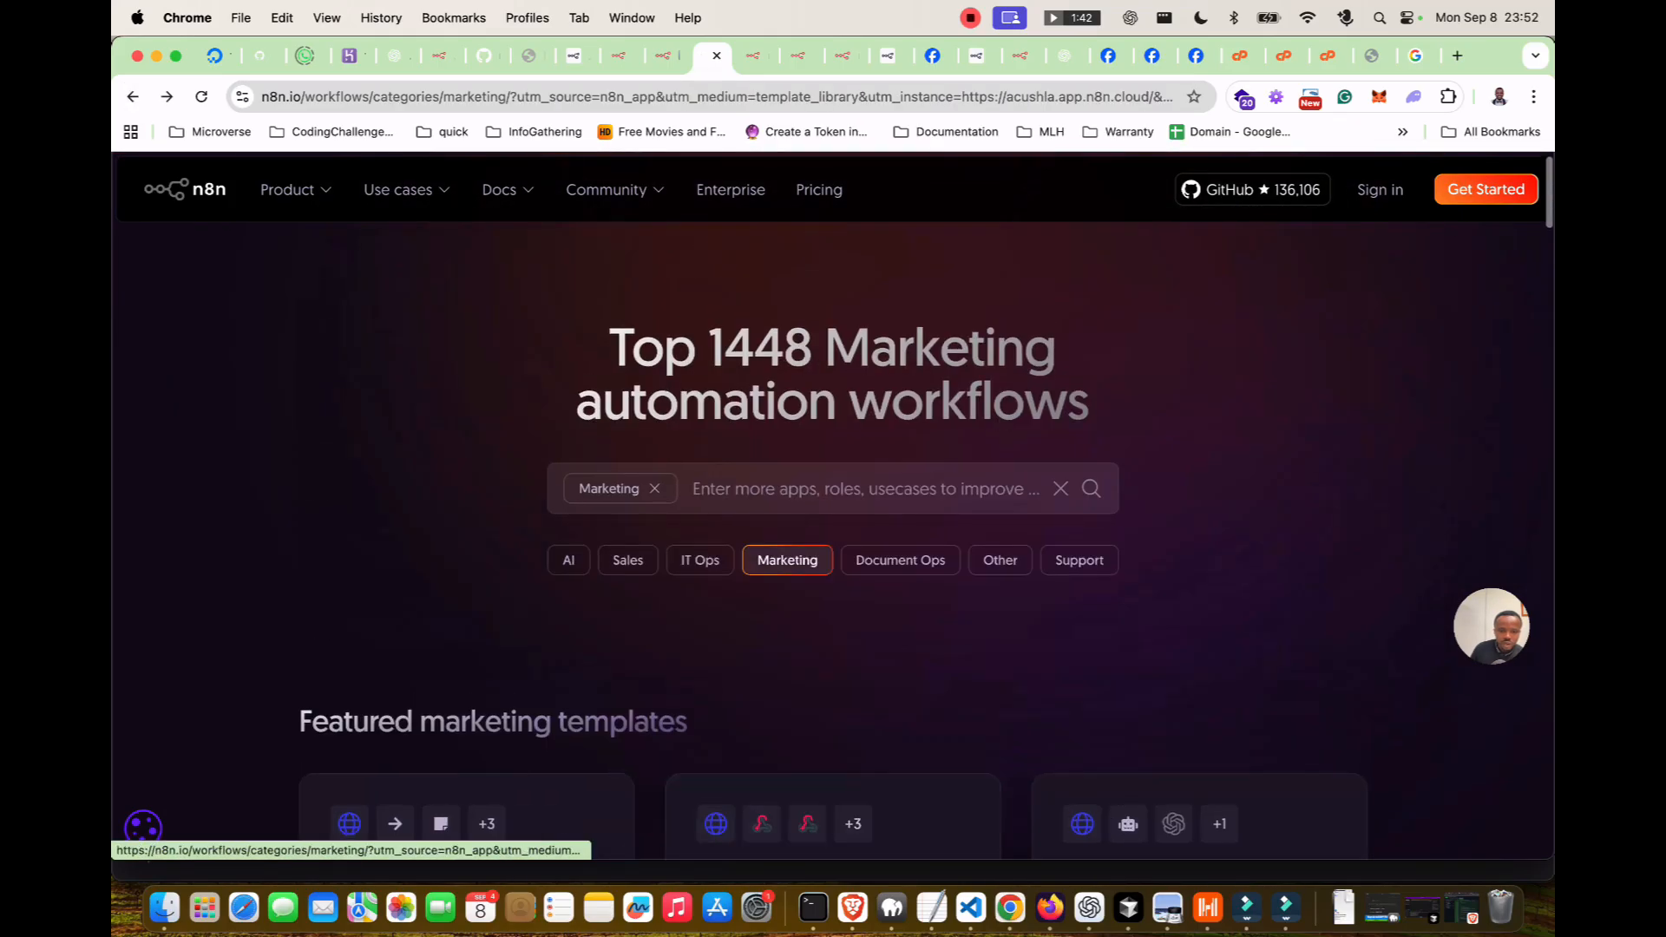
{"action": "scroll", "coordinate": [833, 486], "scroll_direction": "down", "scroll_amount": 10}
{"action": "scroll", "coordinate": [833, 485], "scroll_direction": "down", "scroll_amount": 9}
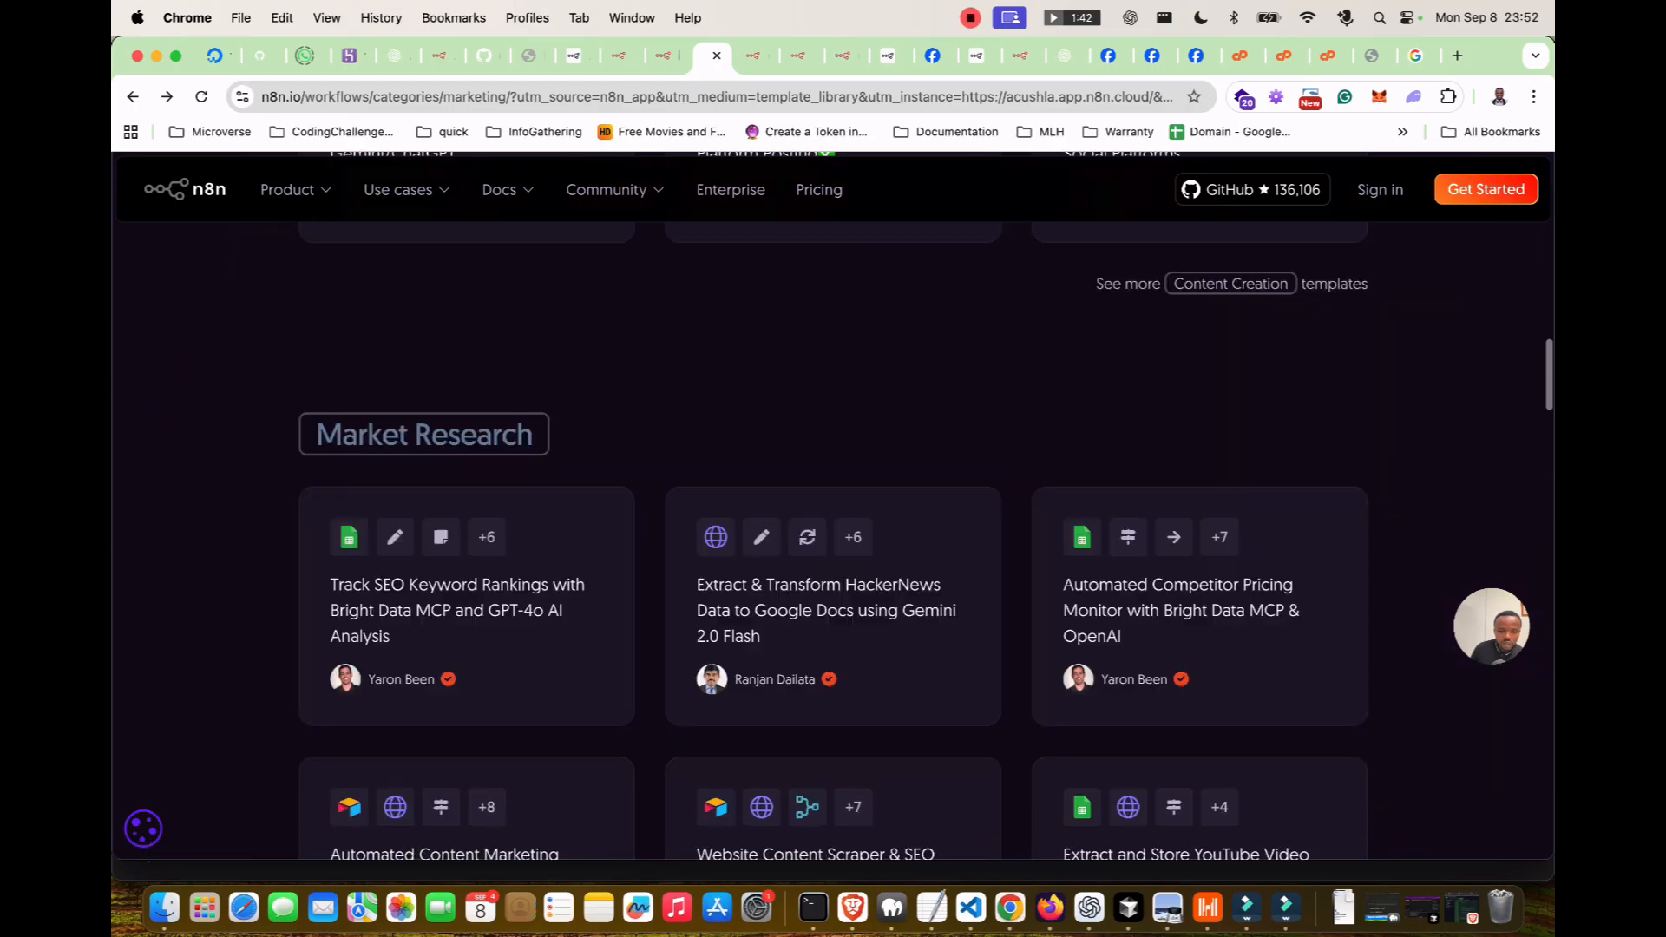
{"action": "scroll", "coordinate": [833, 486], "scroll_direction": "down", "scroll_amount": 6}
{"action": "scroll", "coordinate": [833, 486], "scroll_direction": "down", "scroll_amount": 7}
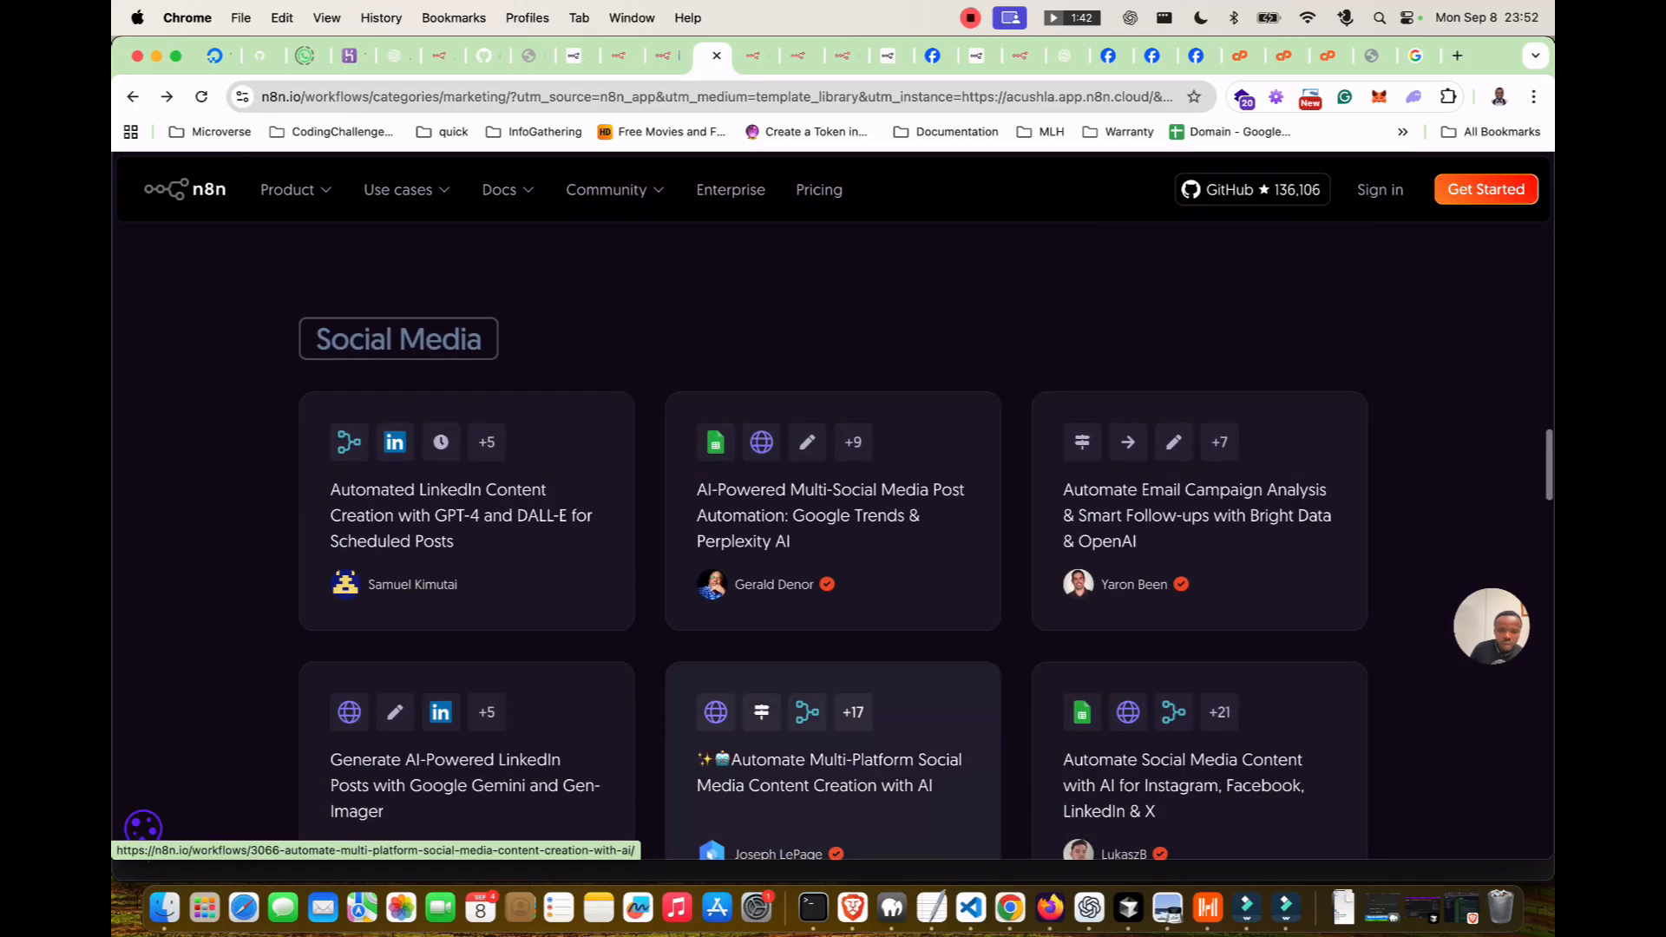
{"action": "scroll", "coordinate": [833, 486], "scroll_direction": "up", "scroll_amount": 3}
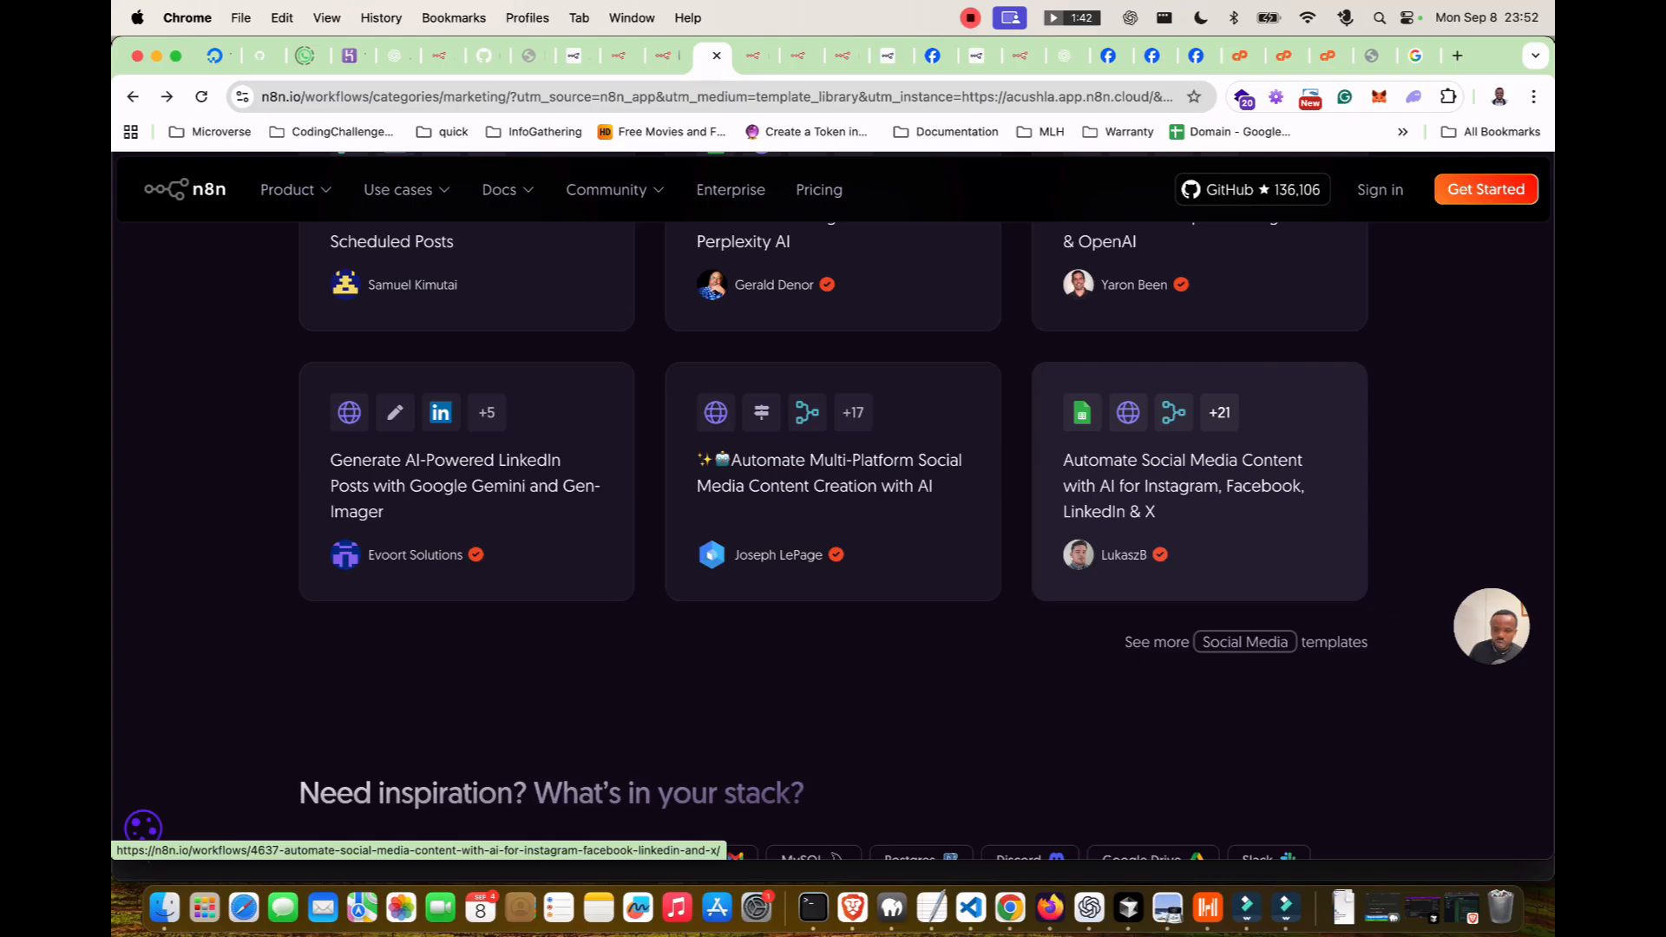
Open the $49 Automate Social Media Content with AI template and read its full description.
{"action": "left_click", "coordinate": [1199, 482]}
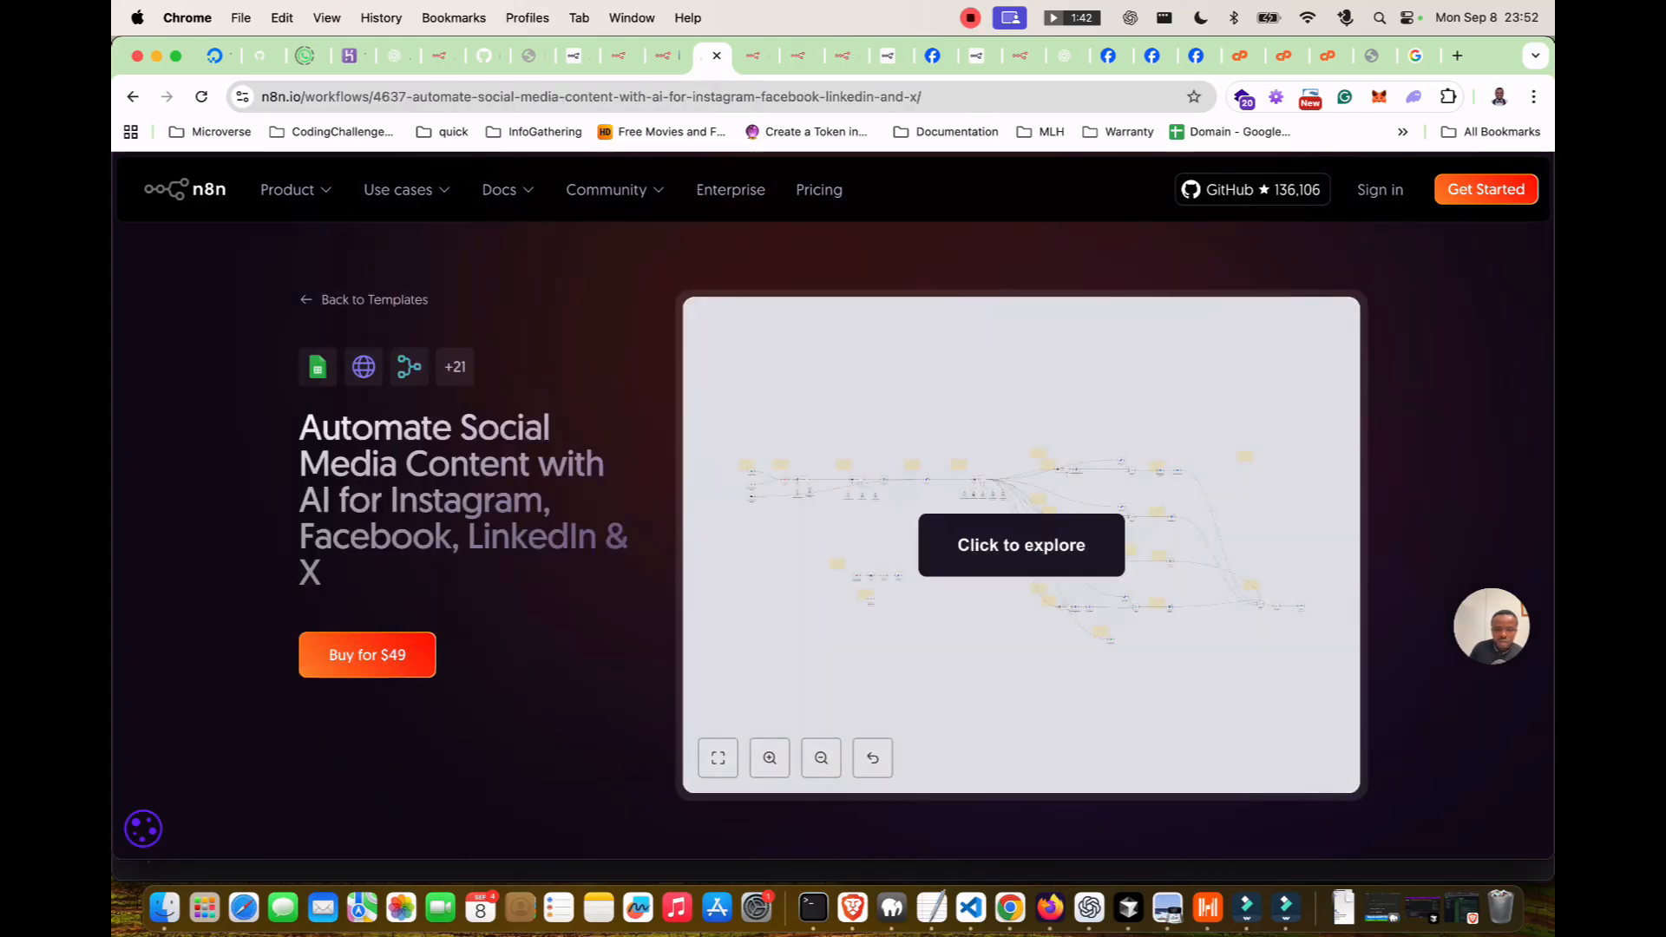
{"action": "scroll", "coordinate": [1021, 521], "scroll_direction": "down", "scroll_amount": 6}
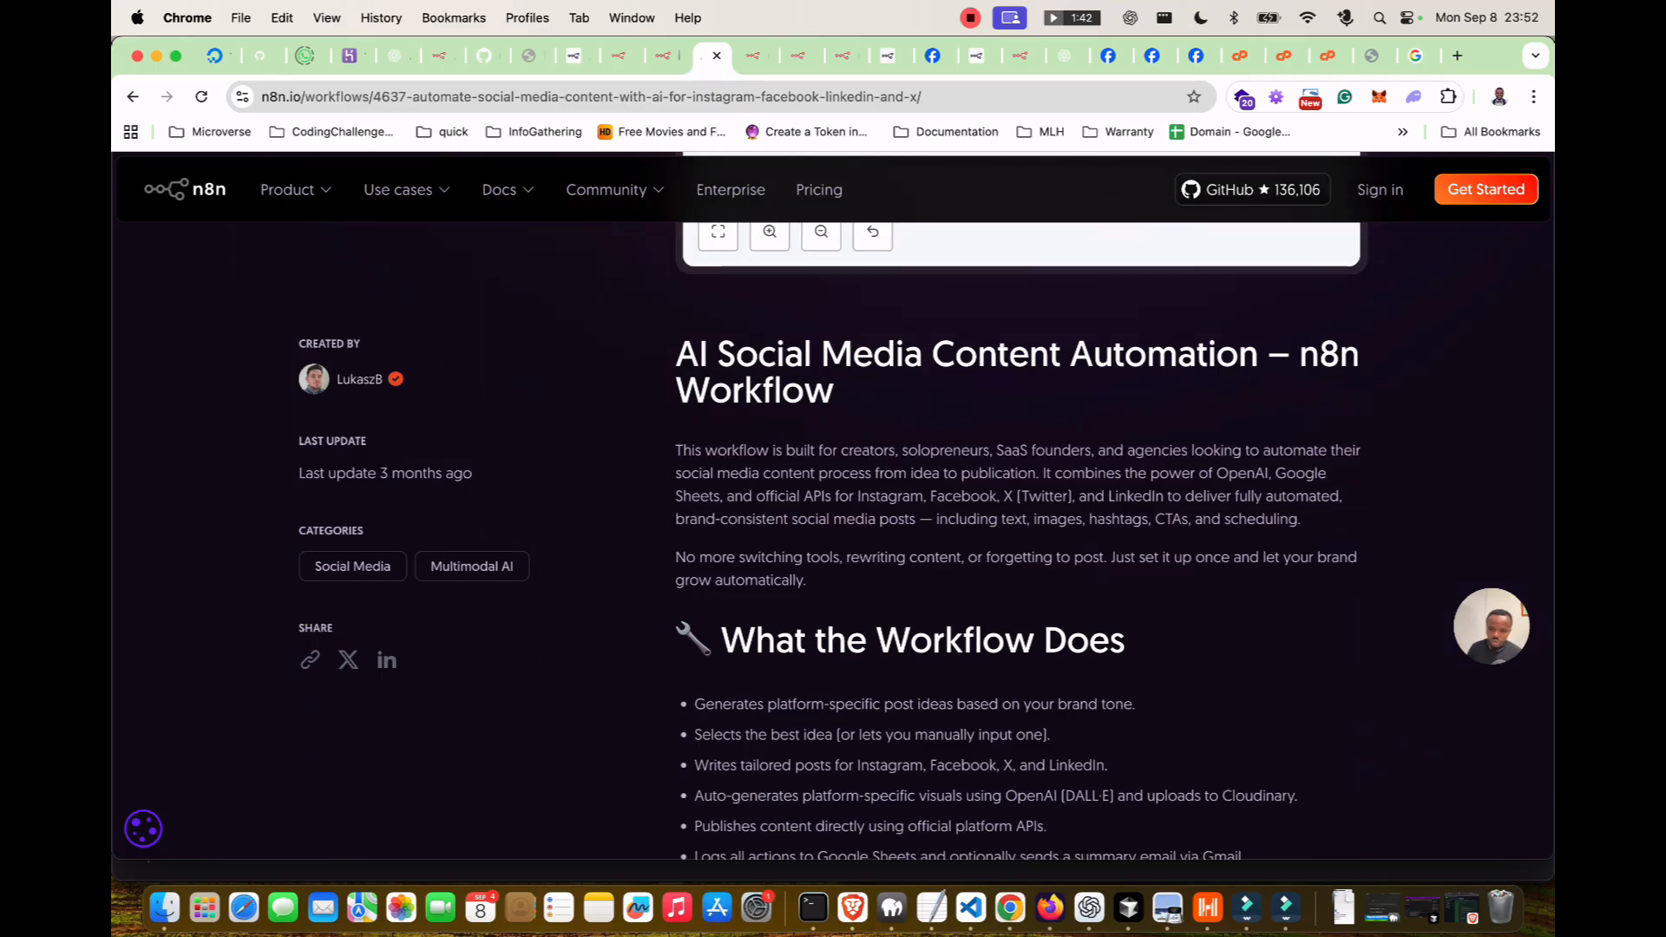
{"action": "scroll", "coordinate": [925, 542], "scroll_direction": "down", "scroll_amount": 1}
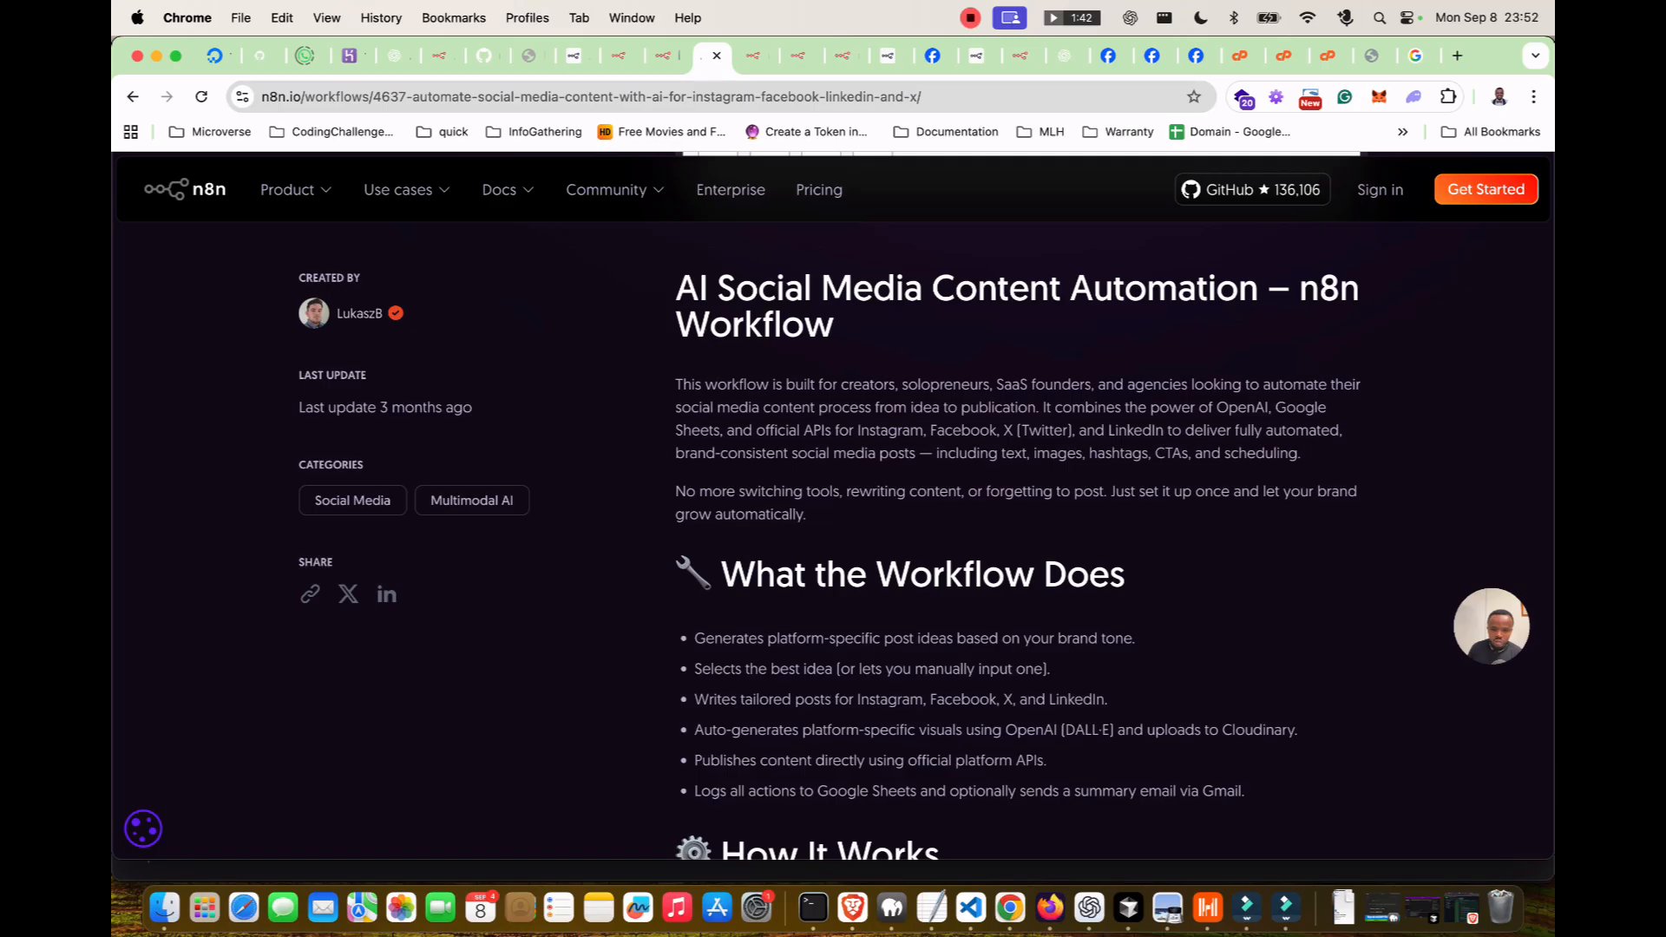
{"action": "scroll", "coordinate": [925, 541], "scroll_direction": "down", "scroll_amount": 1}
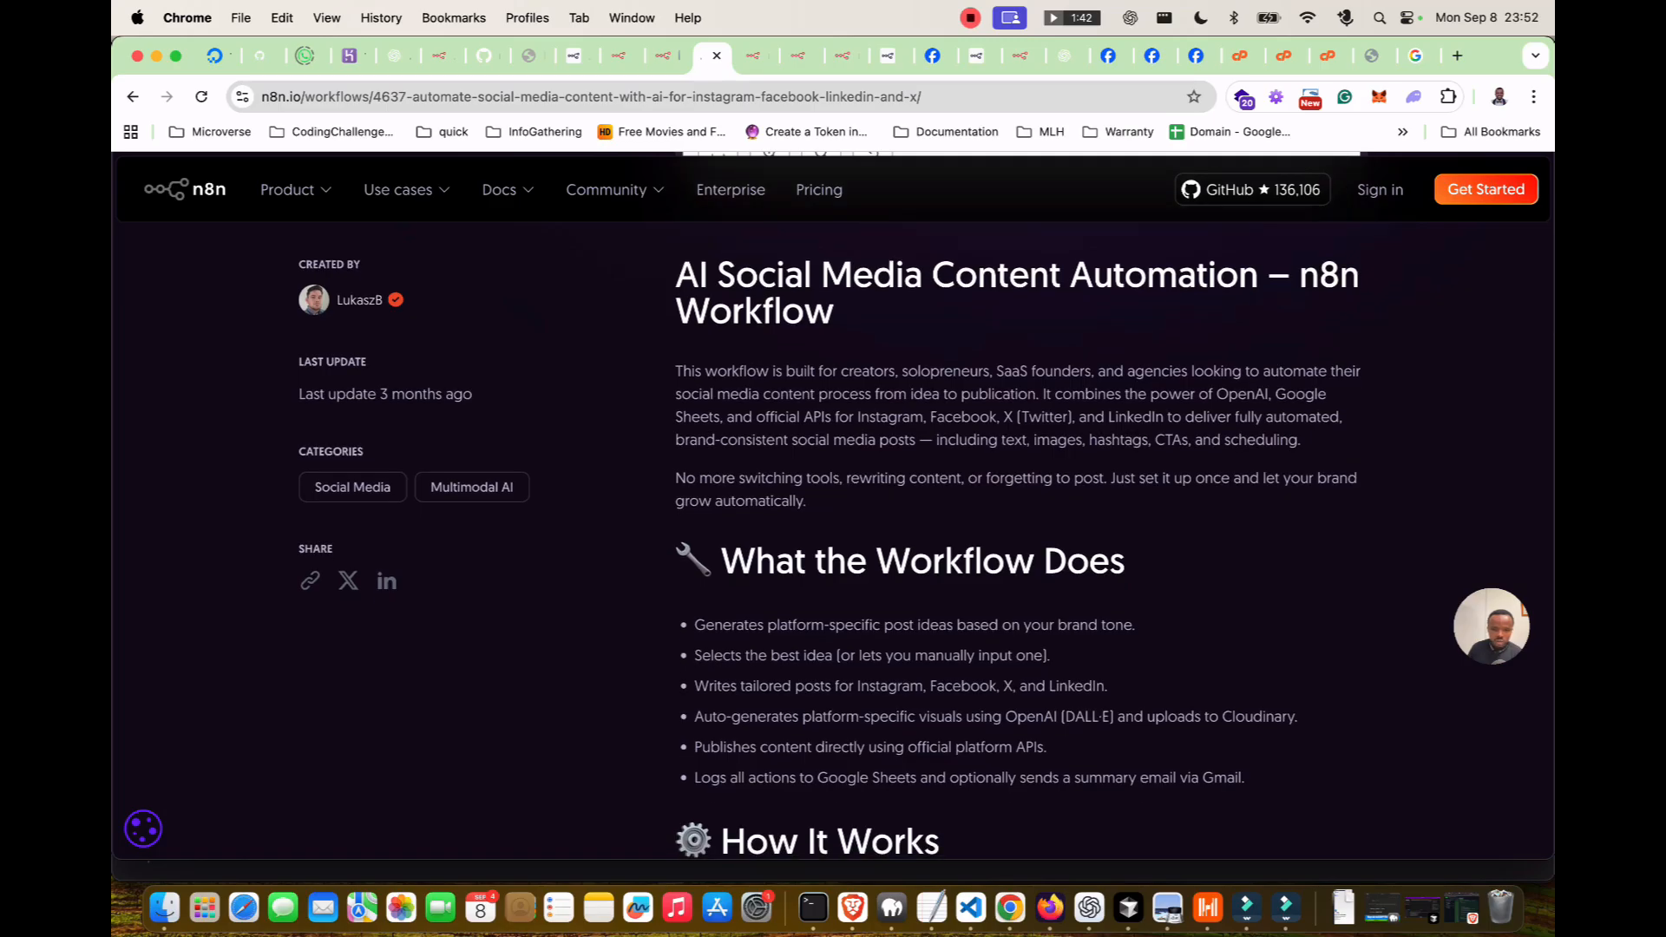
{"action": "scroll", "coordinate": [925, 541], "scroll_direction": "down", "scroll_amount": 3}
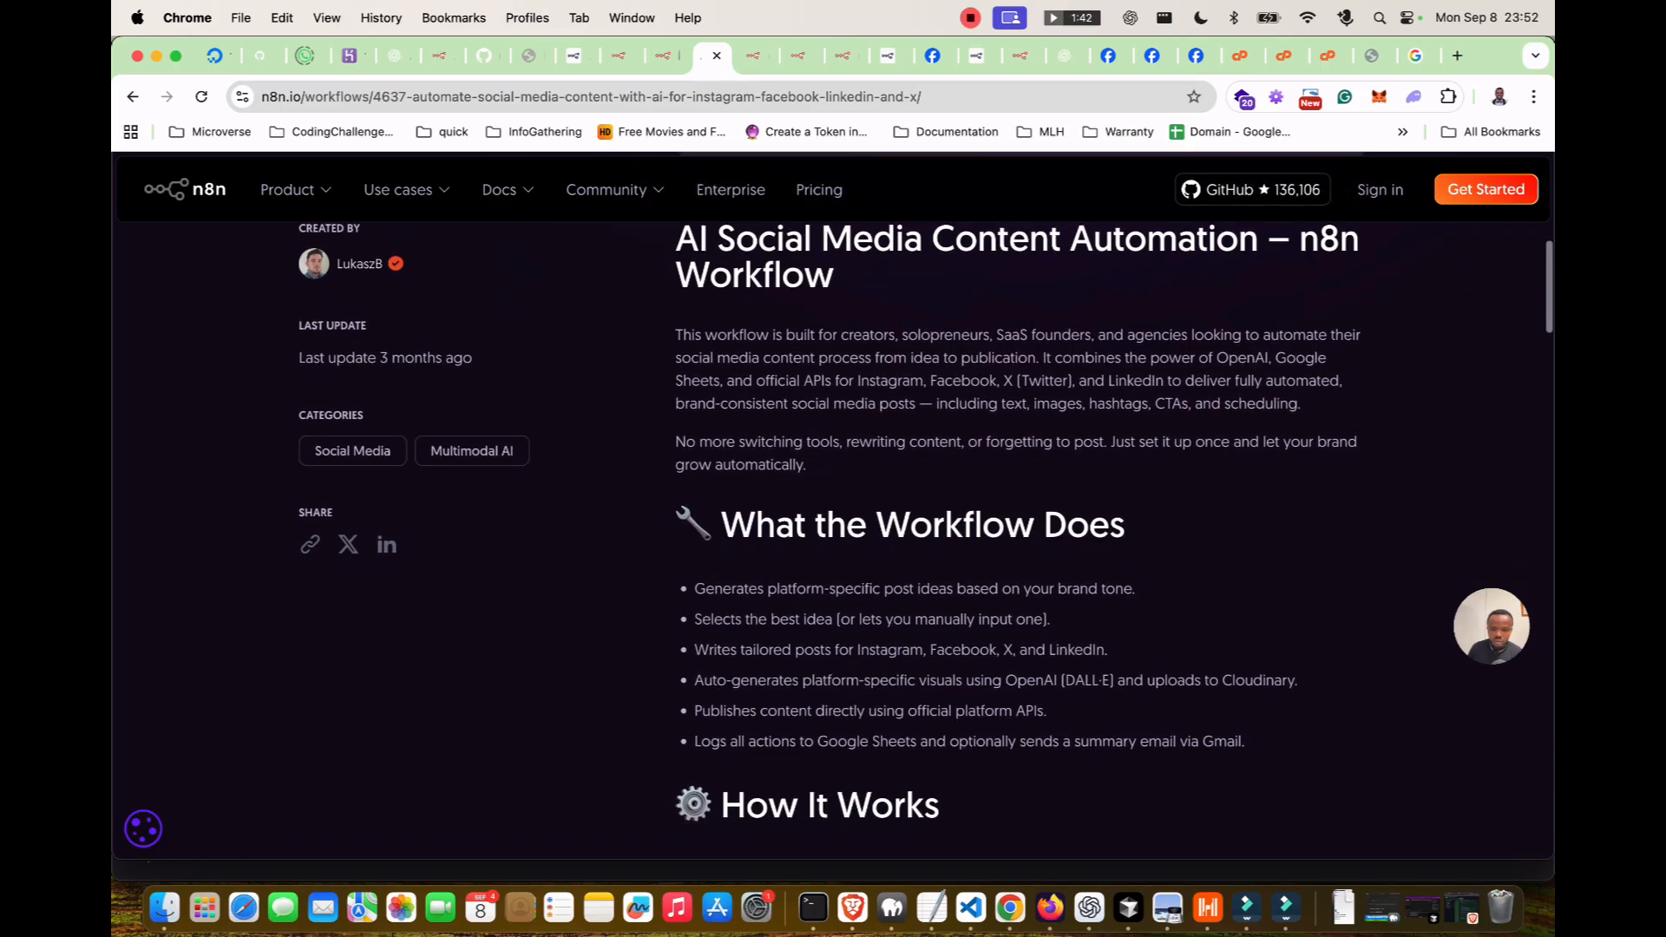
{"action": "scroll", "coordinate": [925, 541], "scroll_direction": "down", "scroll_amount": 5}
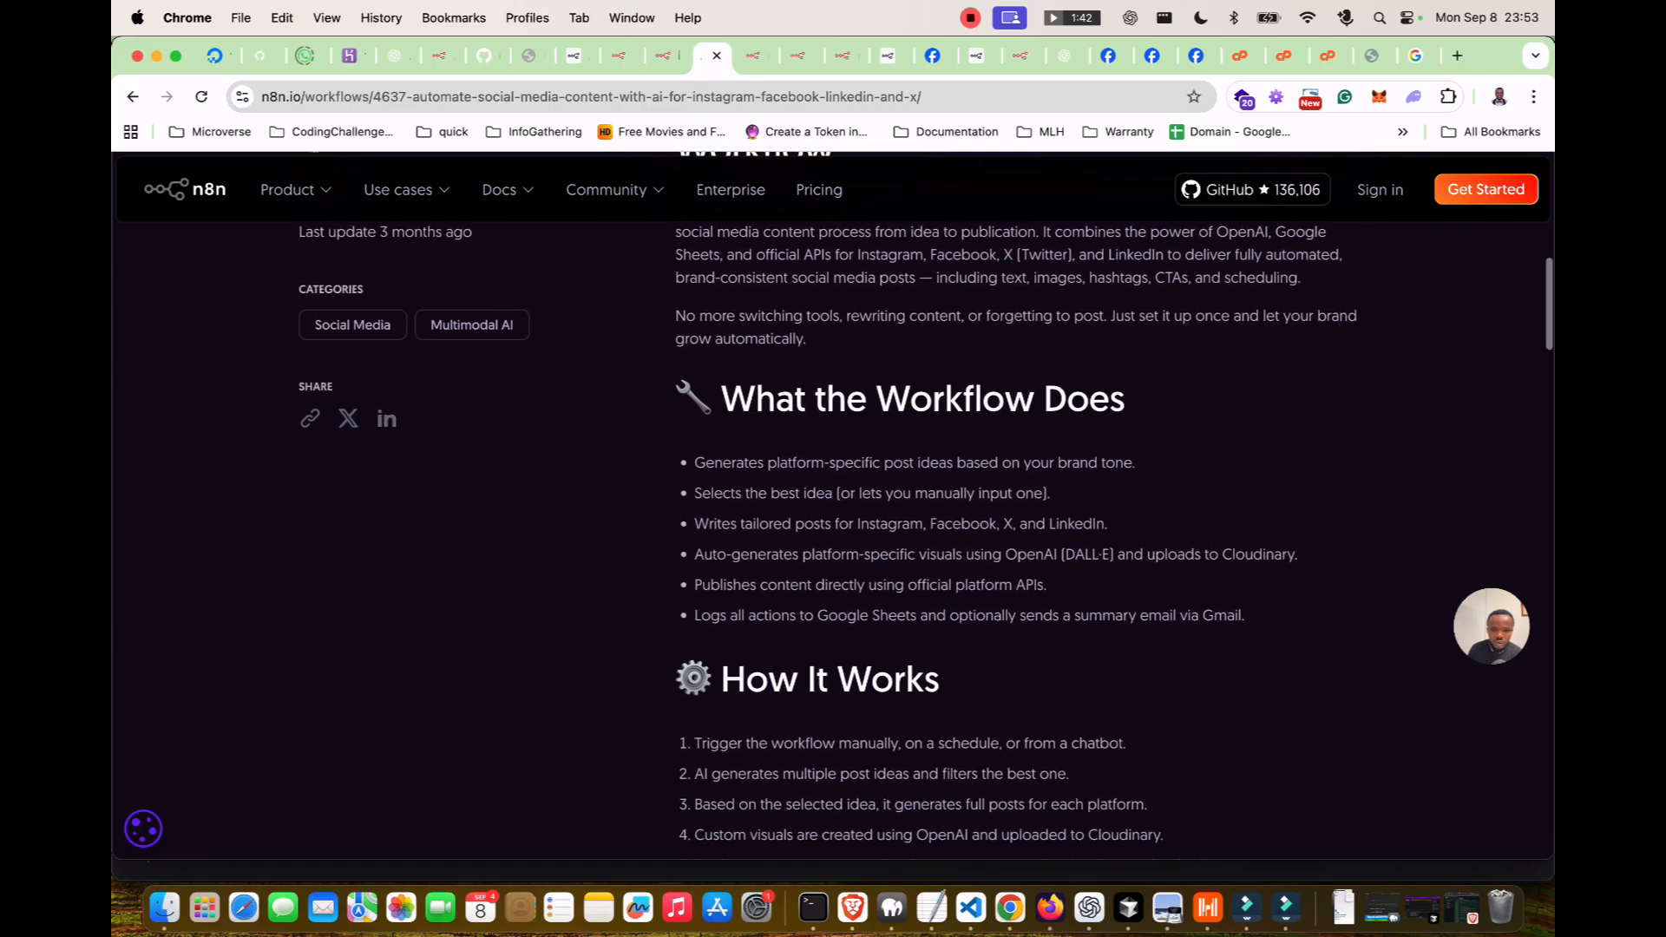
{"action": "scroll", "coordinate": [924, 542], "scroll_direction": "down", "scroll_amount": 2}
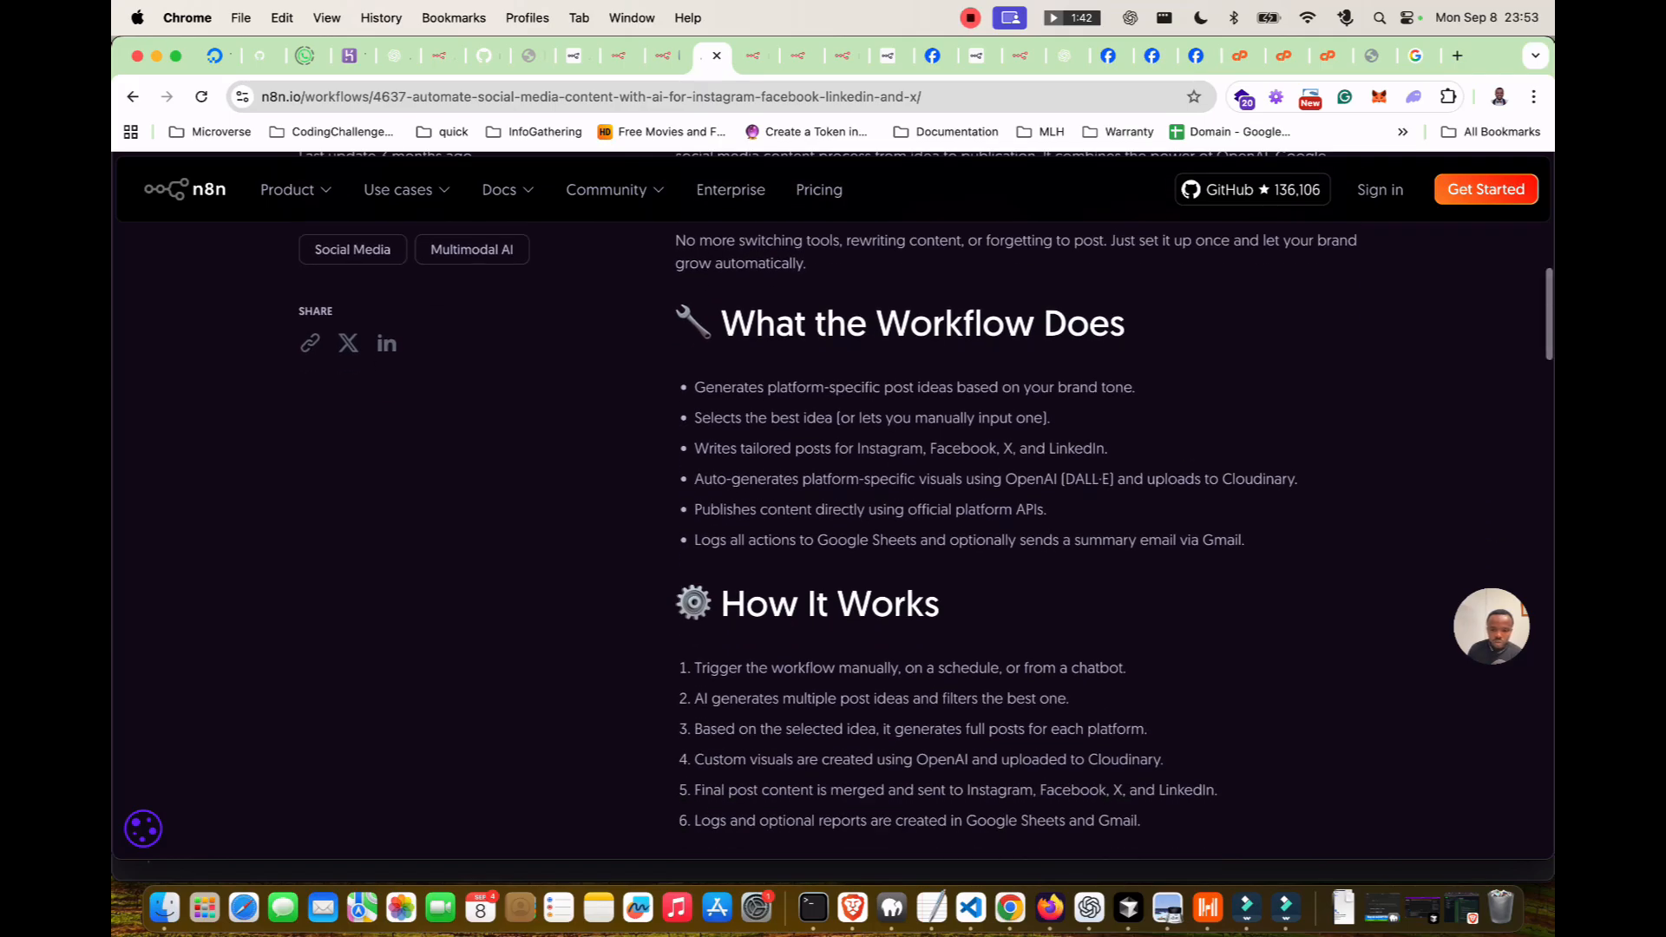
{"action": "scroll", "coordinate": [925, 541], "scroll_direction": "down", "scroll_amount": 1}
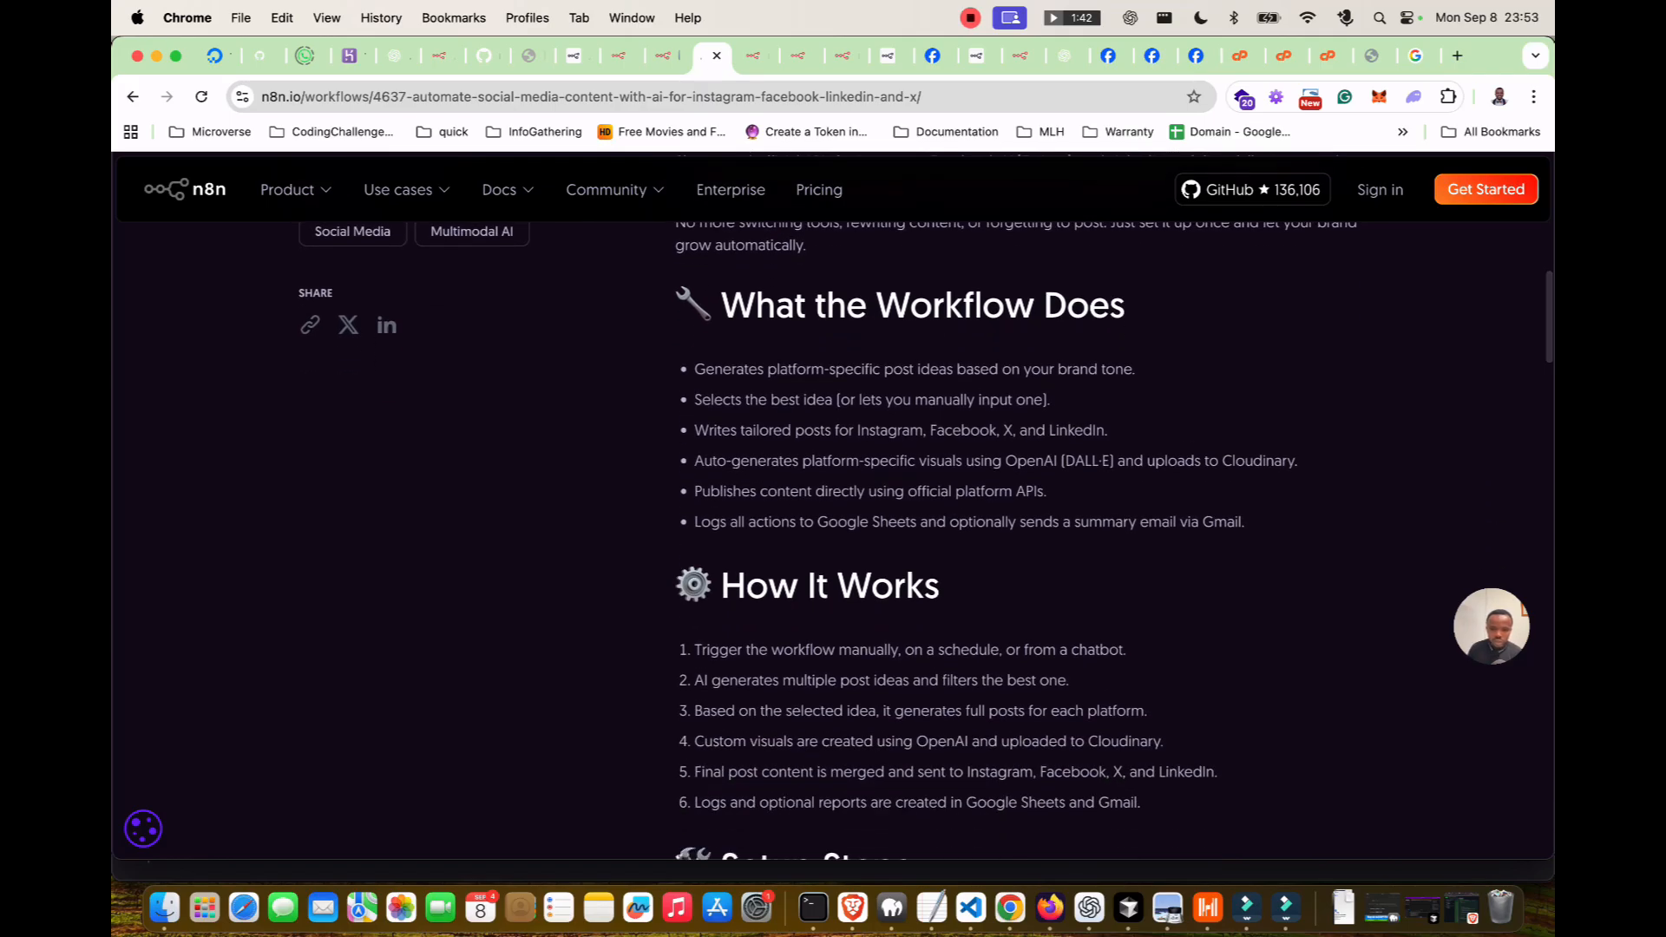
{"action": "scroll", "coordinate": [925, 541], "scroll_direction": "down", "scroll_amount": 3}
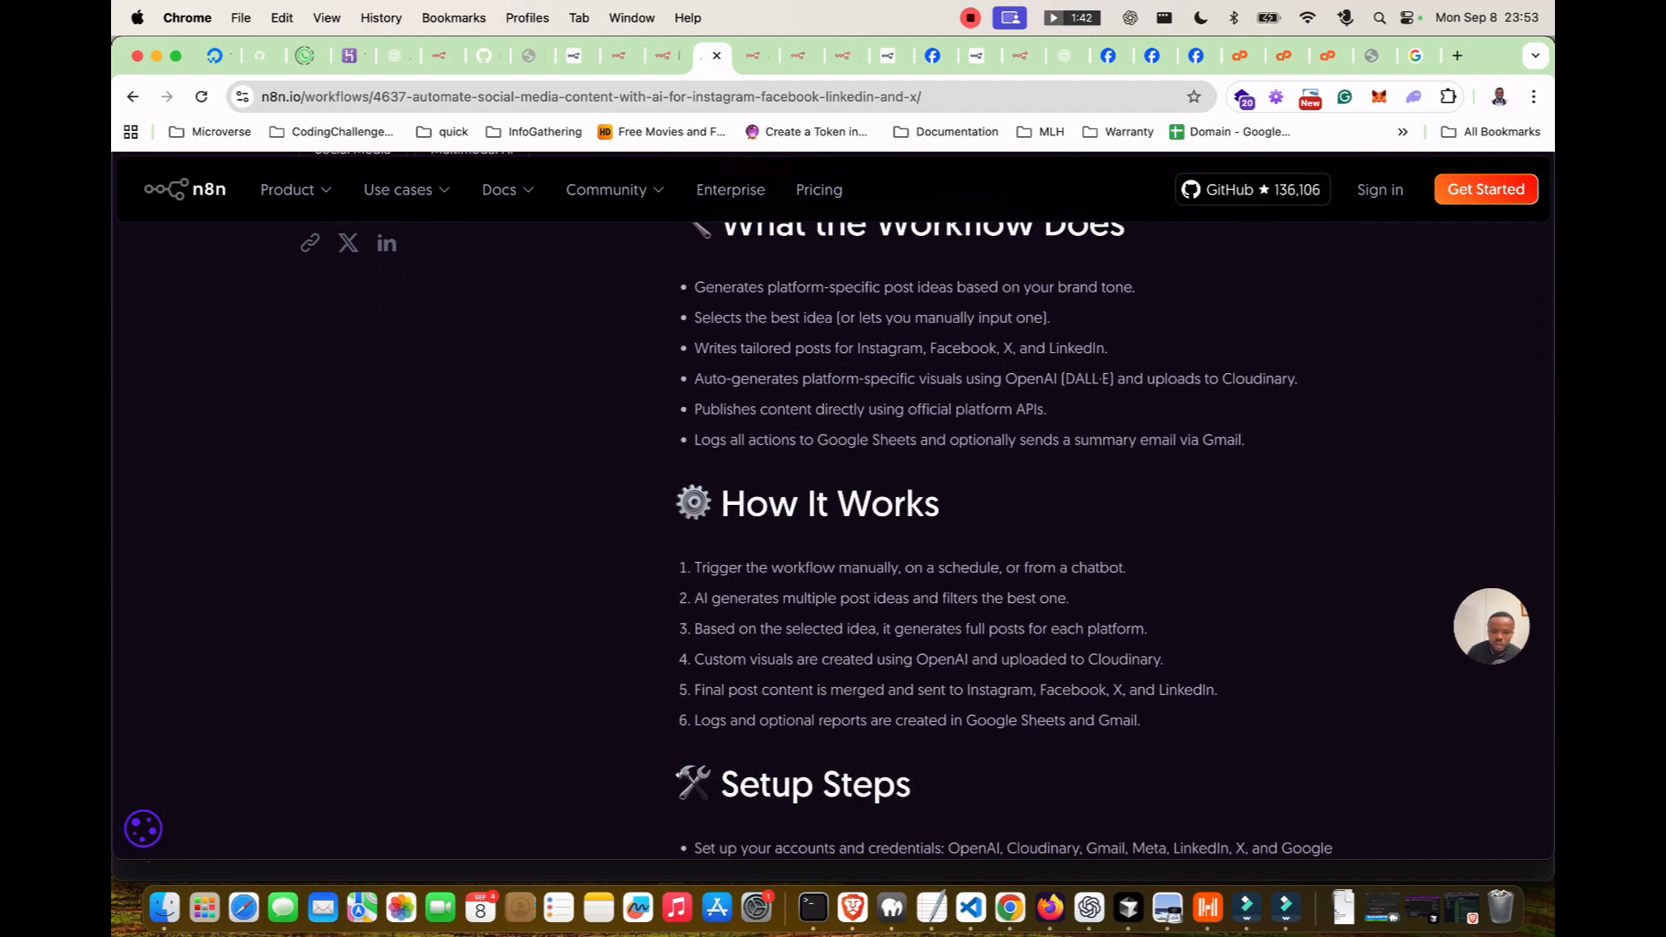
{"action": "scroll", "coordinate": [925, 542], "scroll_direction": "down", "scroll_amount": 4}
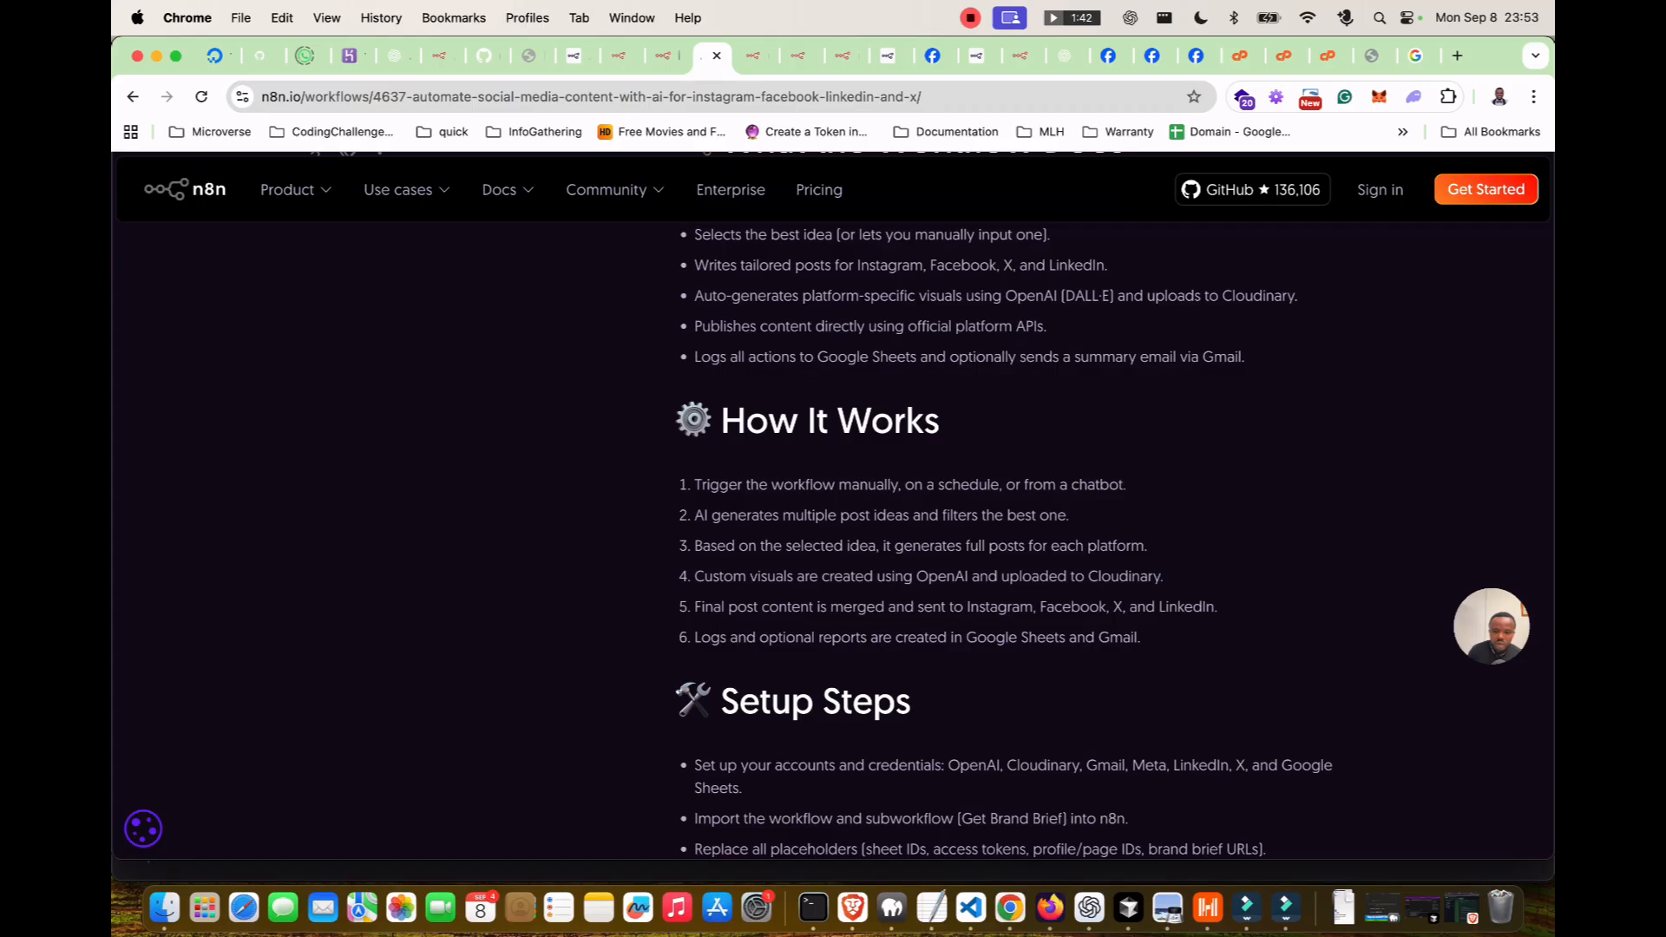
{"action": "scroll", "coordinate": [1114, 540], "scroll_direction": "down", "scroll_amount": 2}
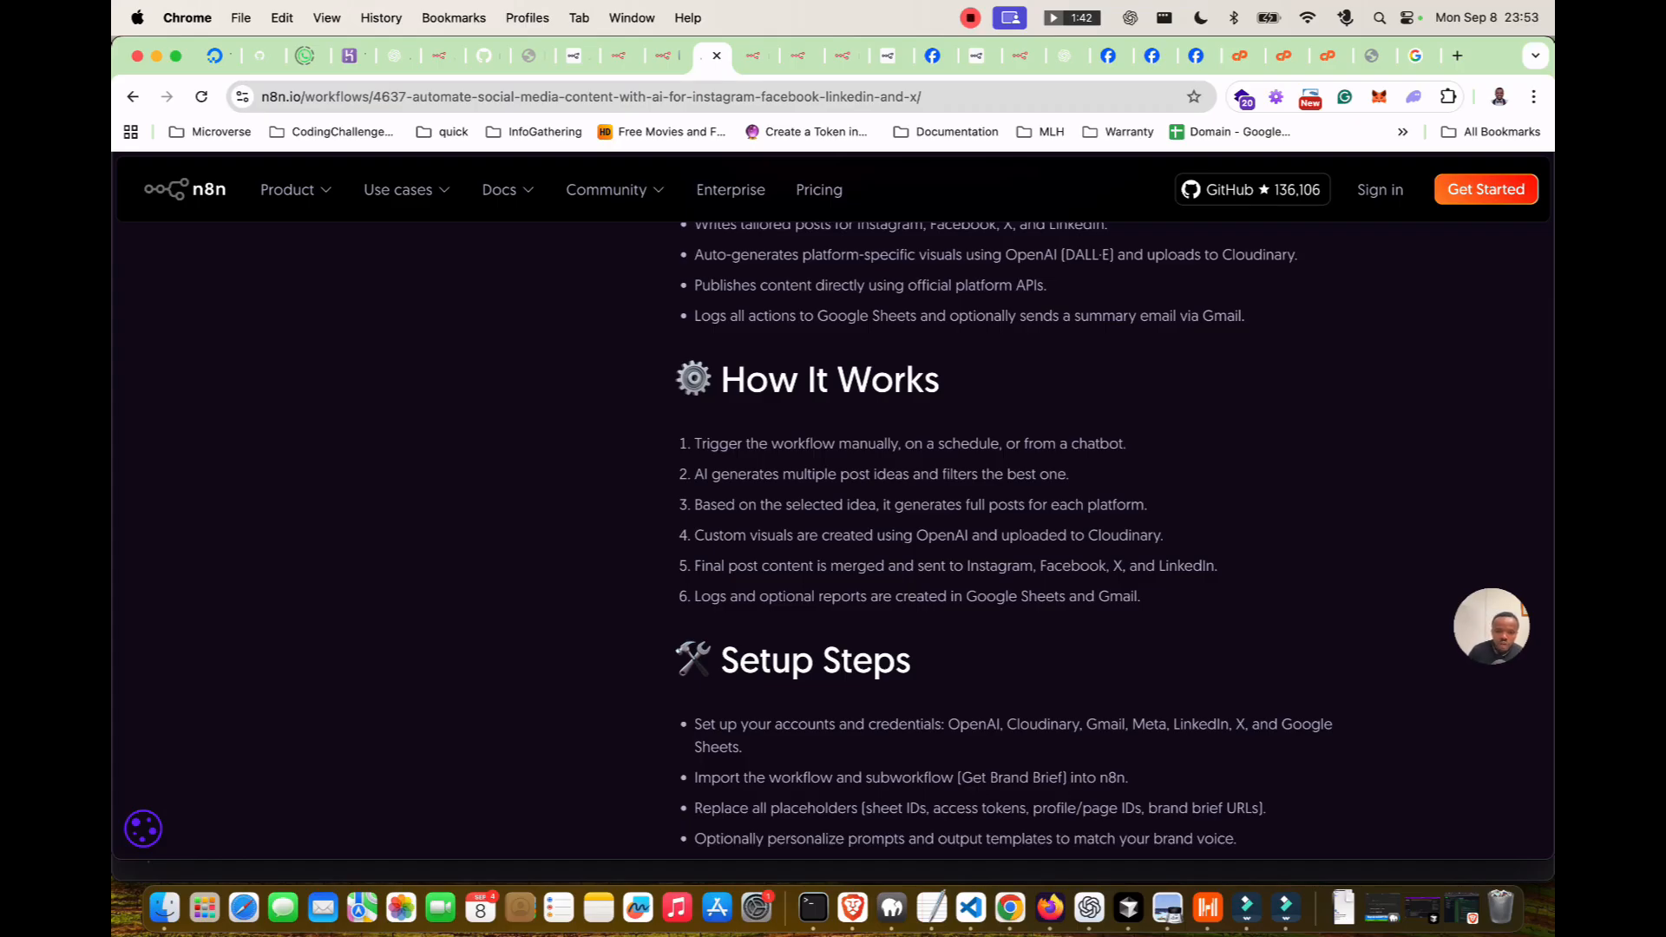
{"action": "scroll", "coordinate": [998, 538], "scroll_direction": "down", "scroll_amount": 1}
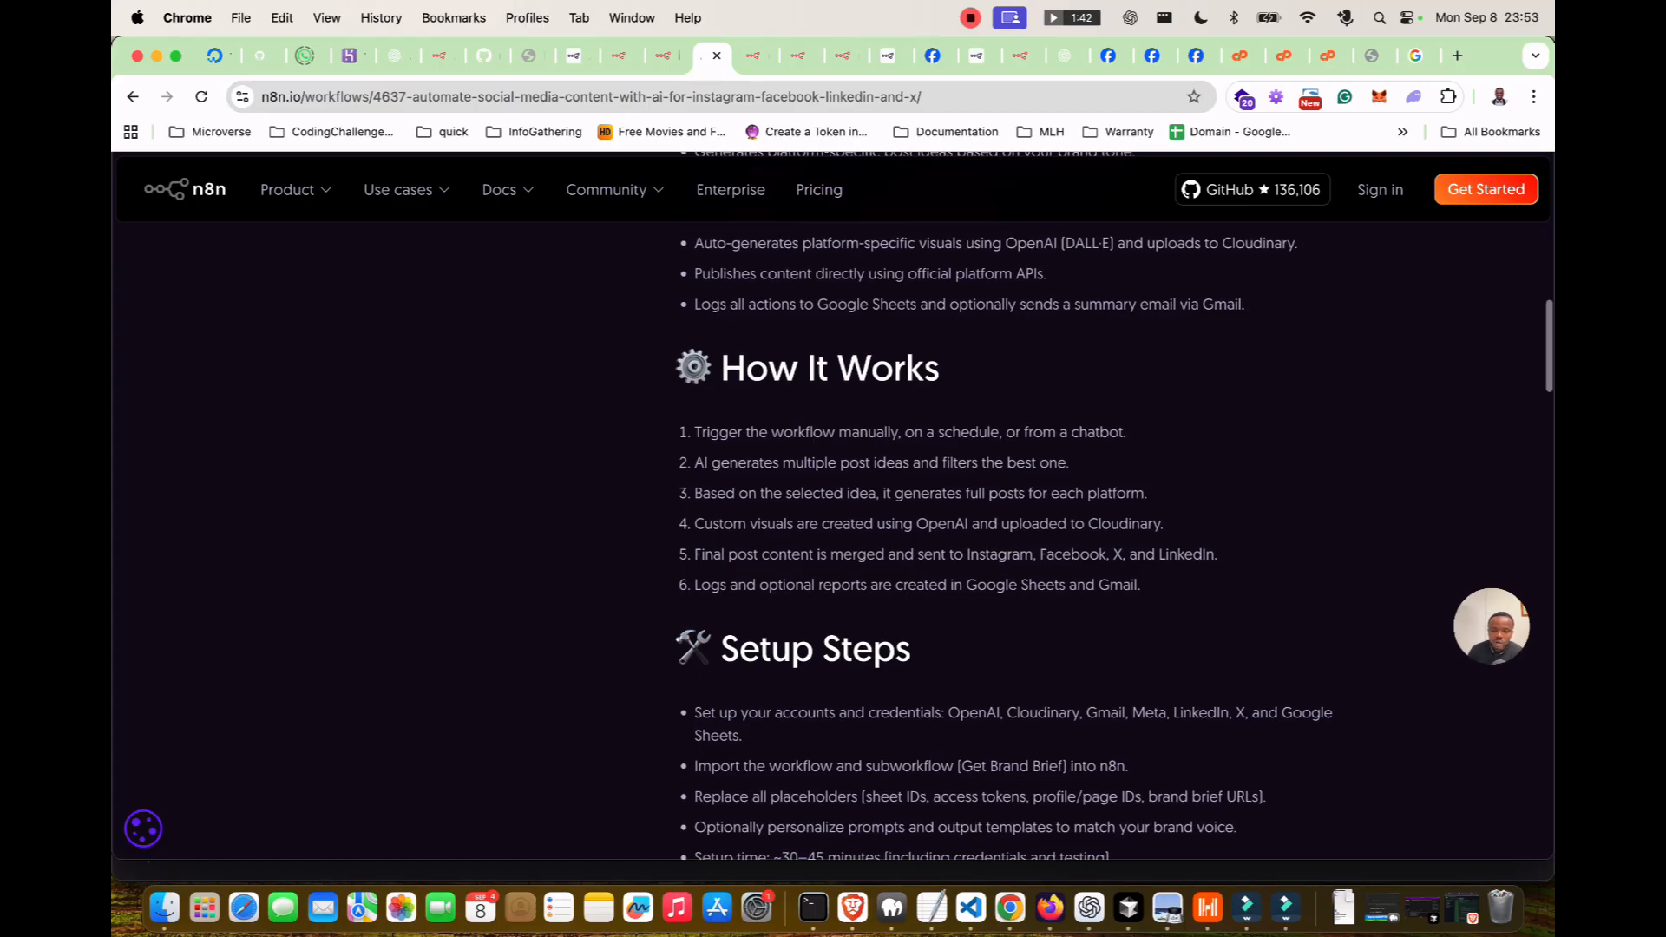
{"action": "scroll", "coordinate": [1093, 503], "scroll_direction": "down", "scroll_amount": 2}
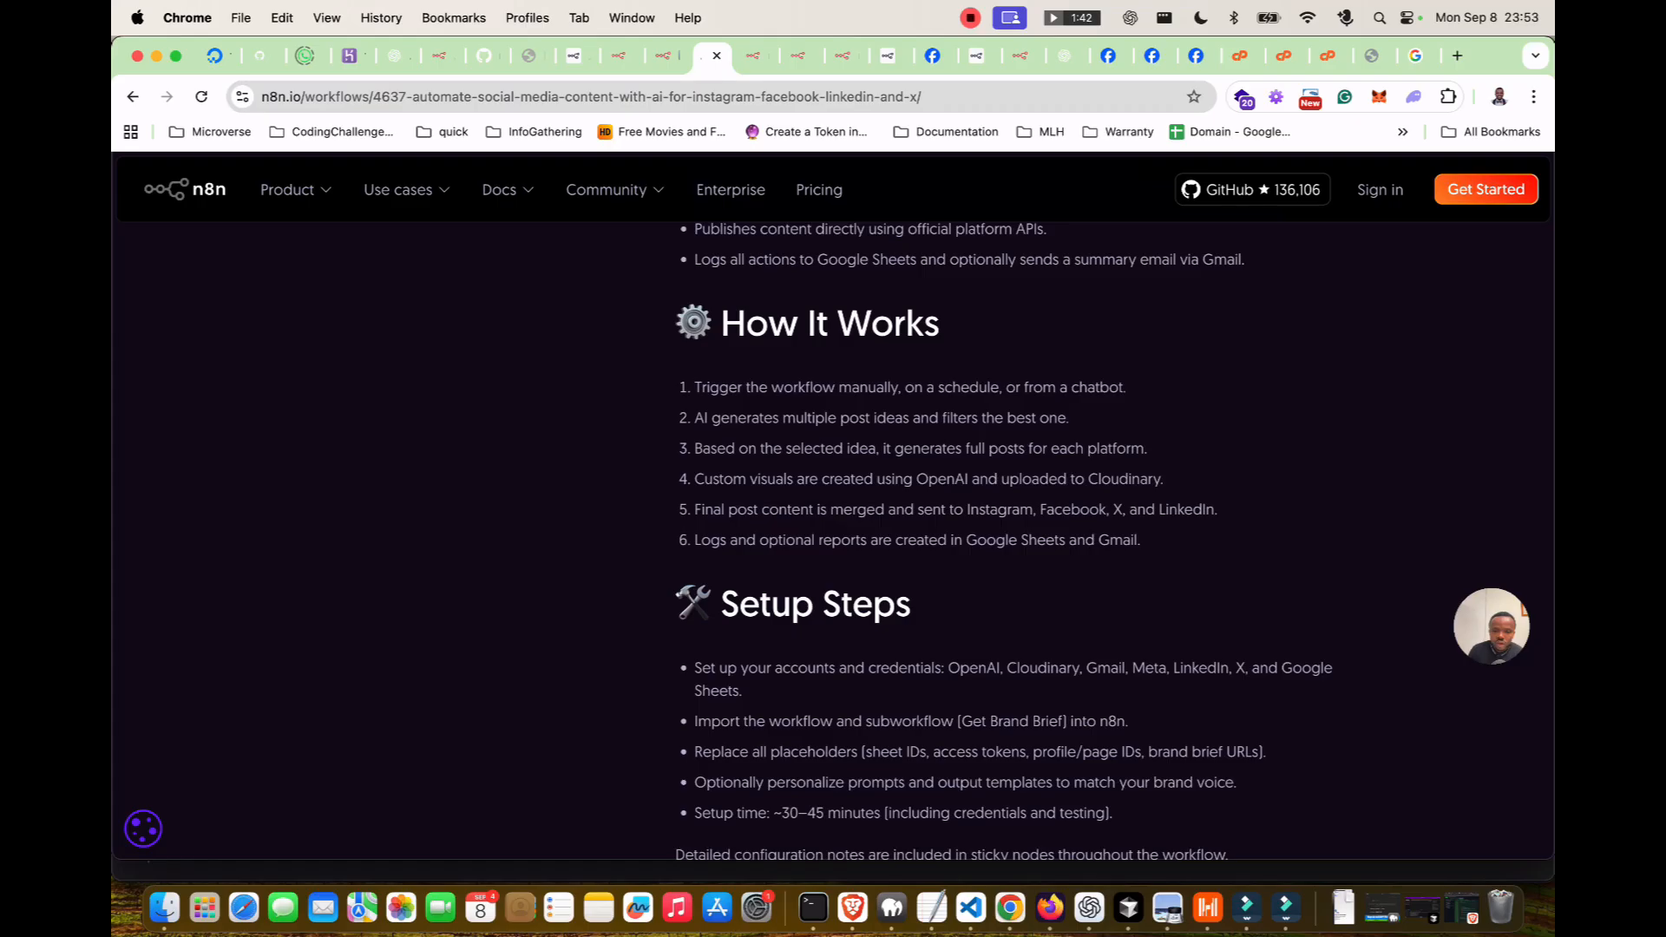
{"action": "scroll", "coordinate": [1093, 538], "scroll_direction": "down", "scroll_amount": 1}
{"action": "scroll", "coordinate": [998, 538], "scroll_direction": "down", "scroll_amount": 4}
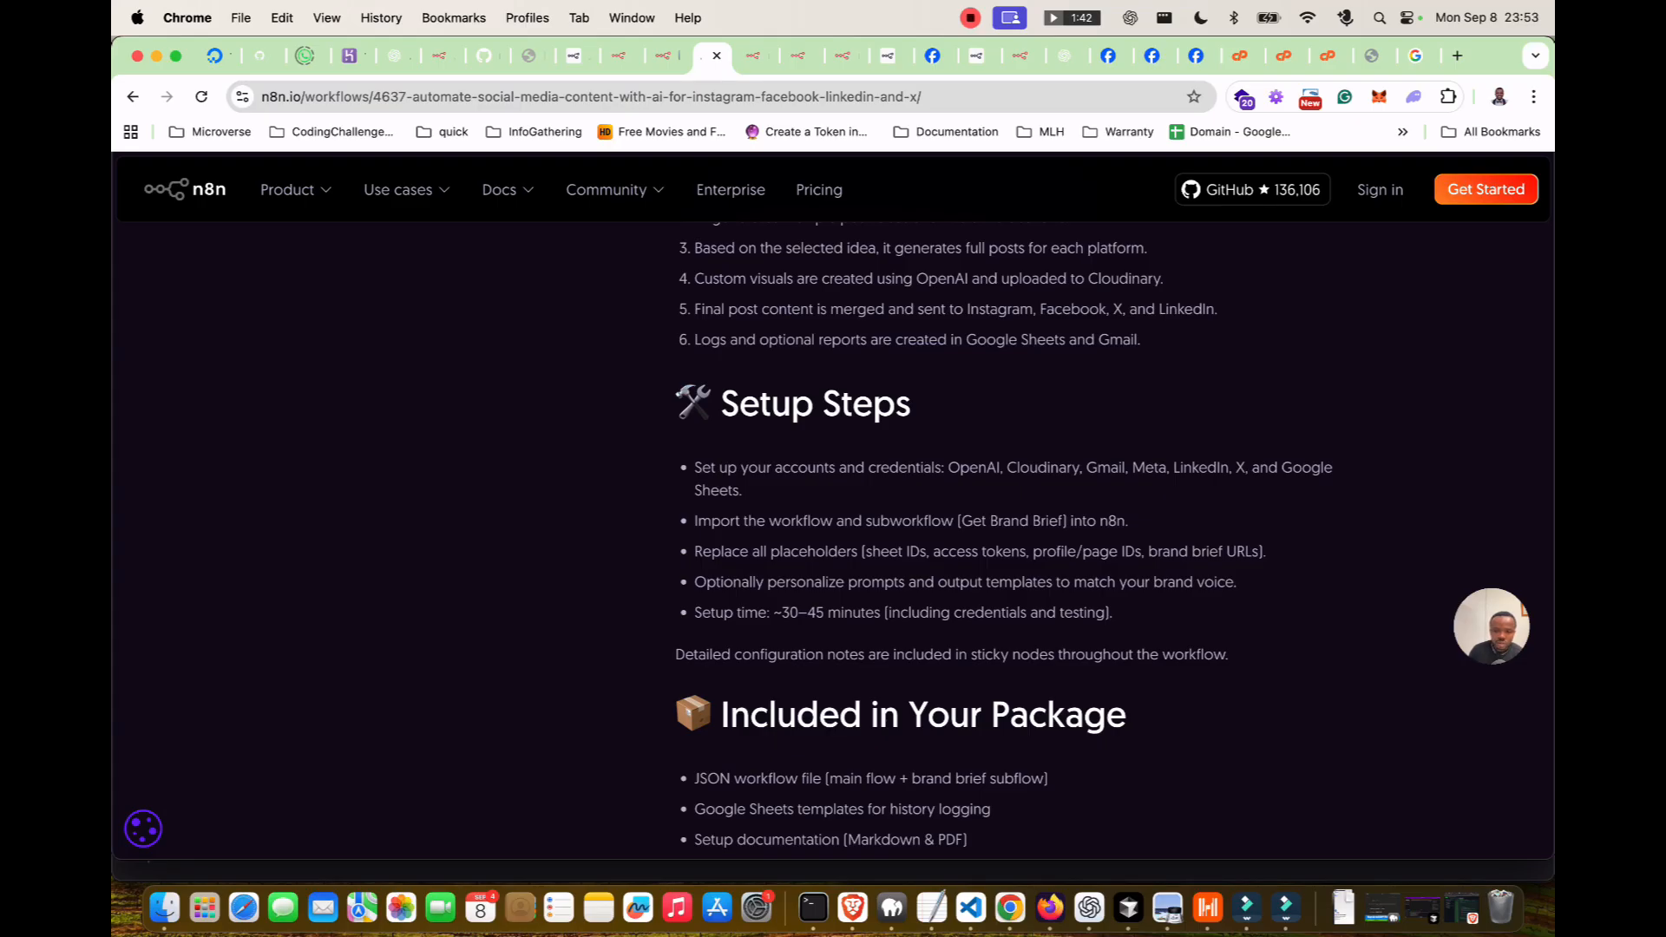
{"action": "scroll", "coordinate": [1114, 534], "scroll_direction": "down", "scroll_amount": 1}
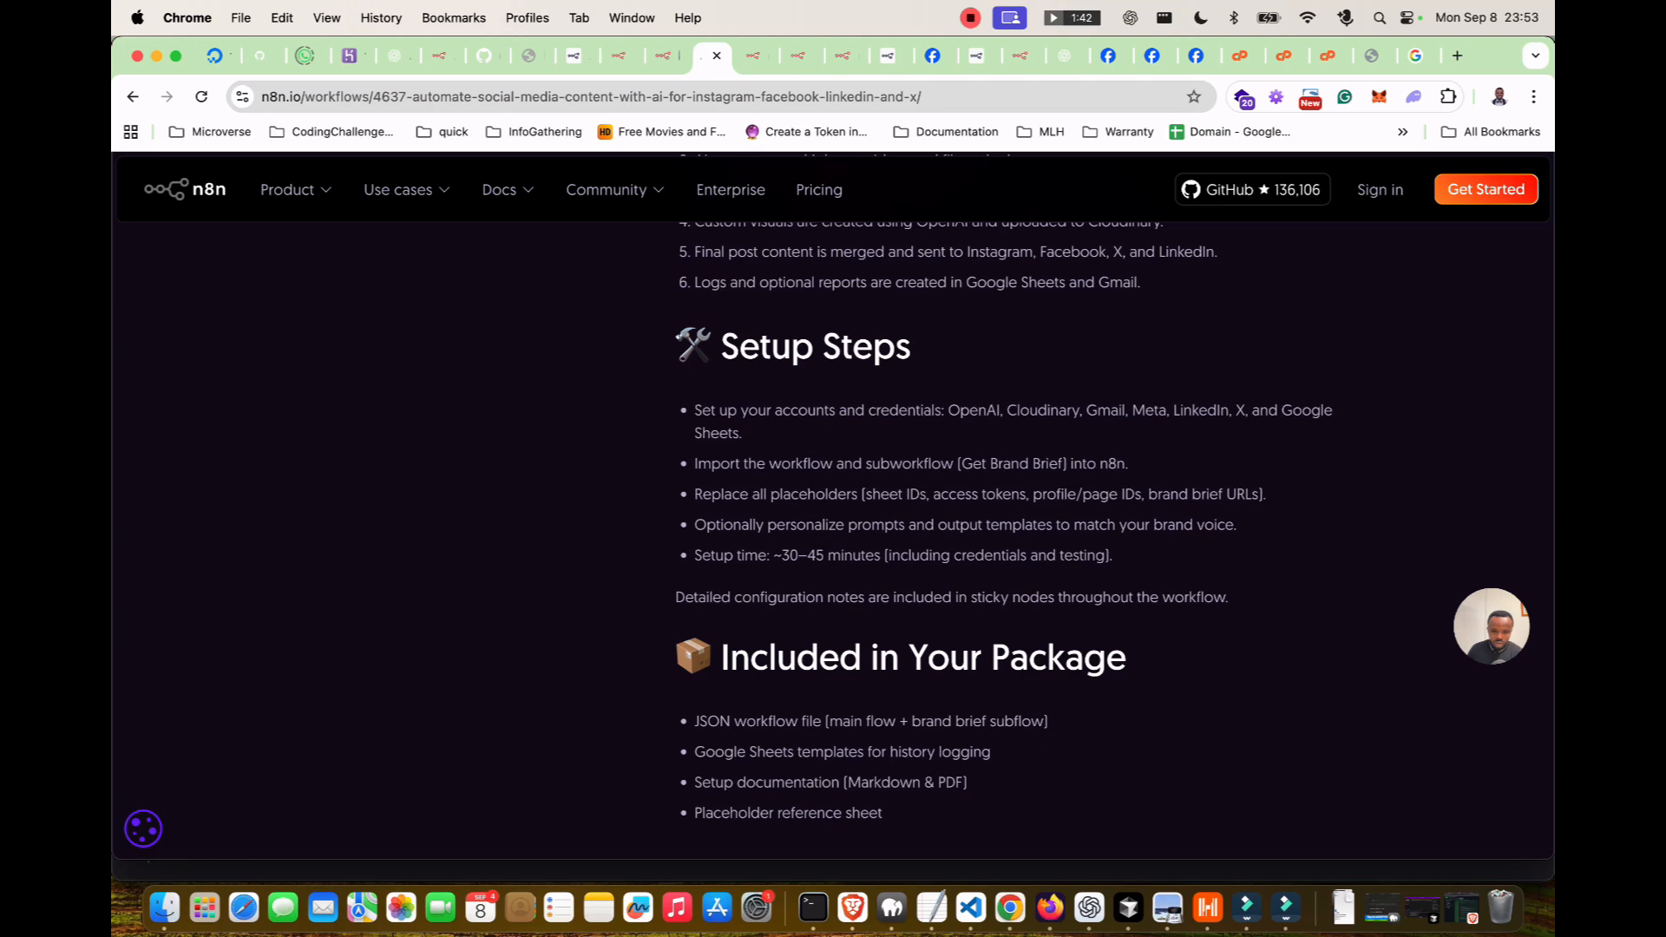
{"action": "scroll", "coordinate": [1114, 535], "scroll_direction": "down", "scroll_amount": 1}
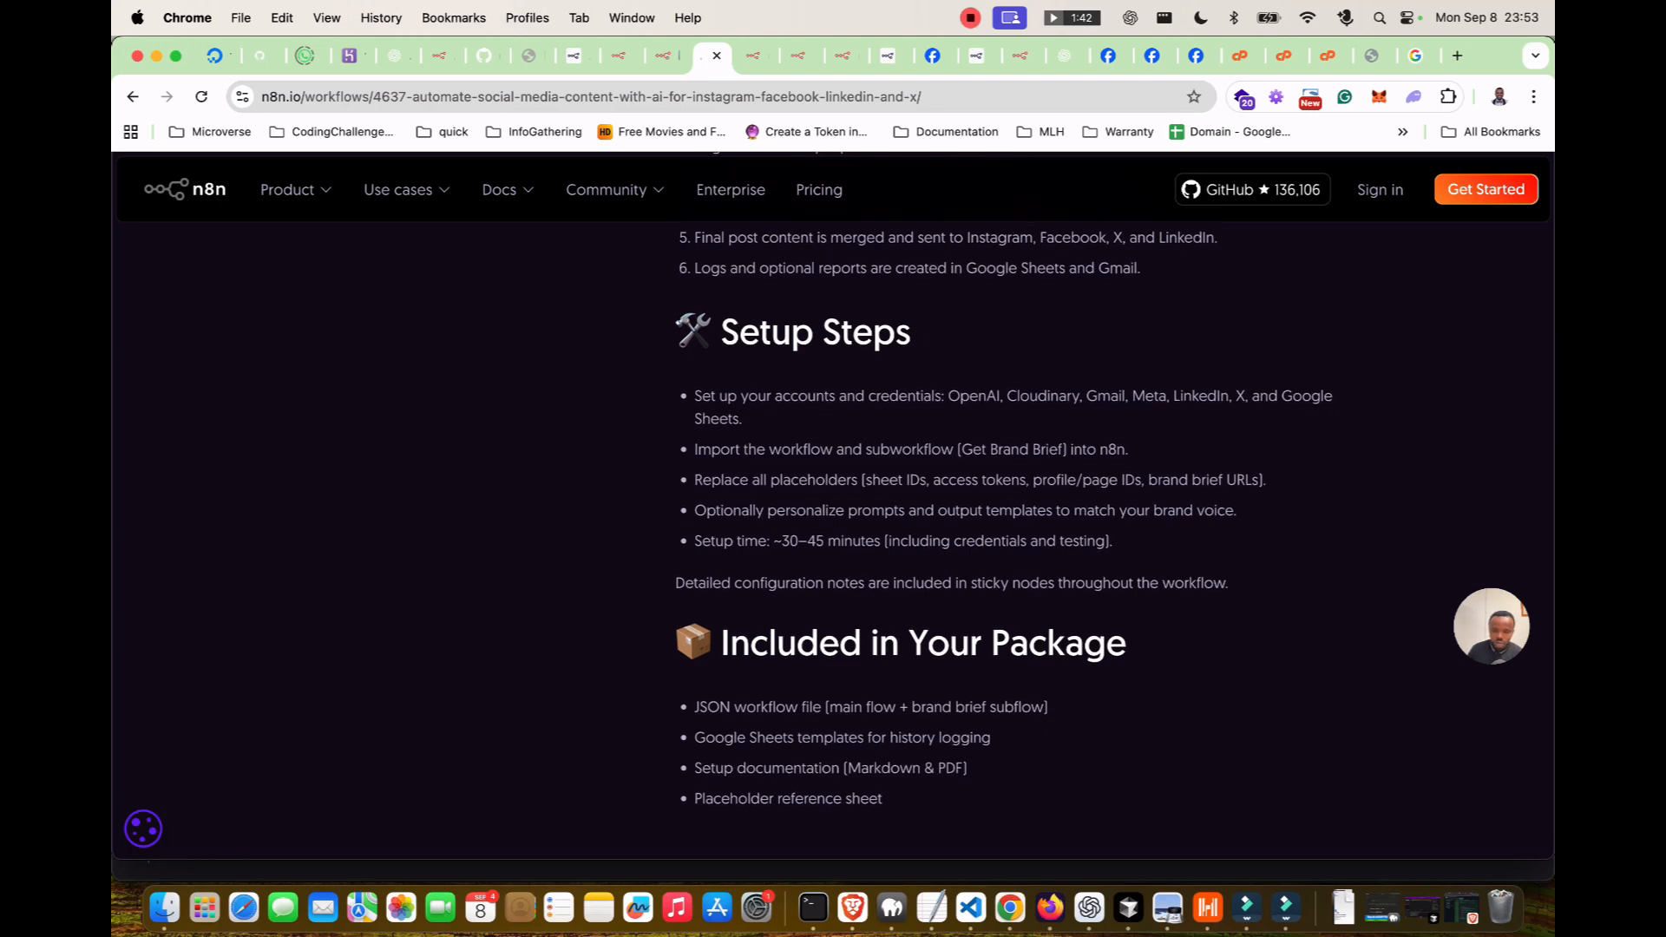
{"action": "scroll", "coordinate": [1114, 513], "scroll_direction": "down", "scroll_amount": 1}
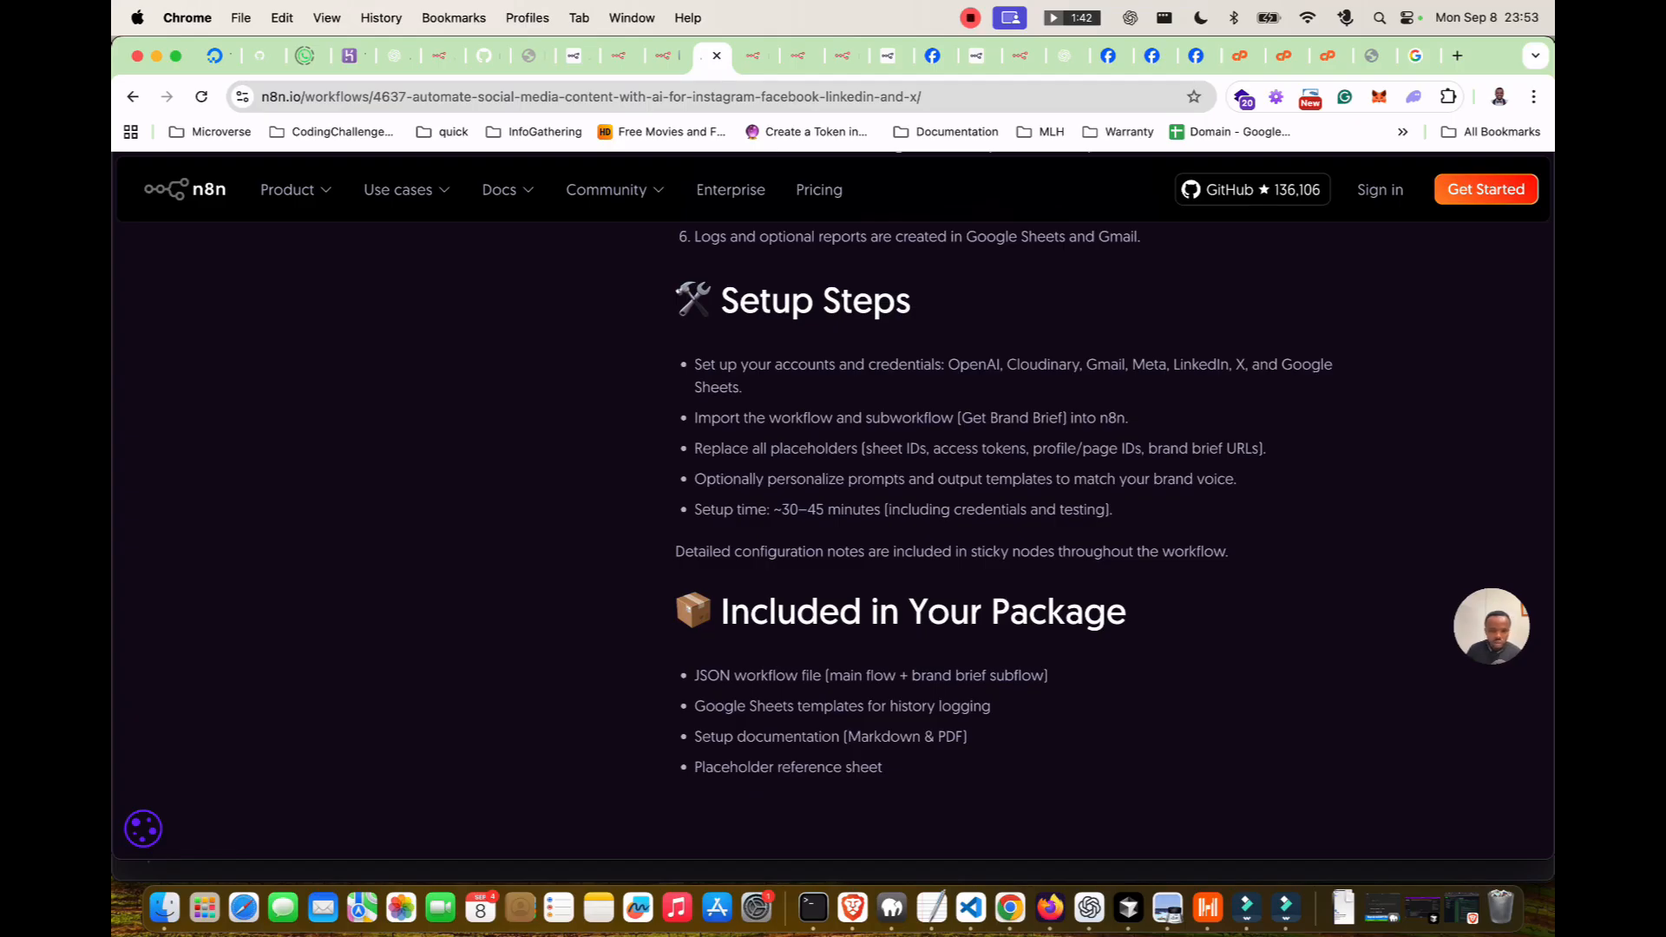
{"action": "scroll", "coordinate": [1114, 462], "scroll_direction": "down", "scroll_amount": 1}
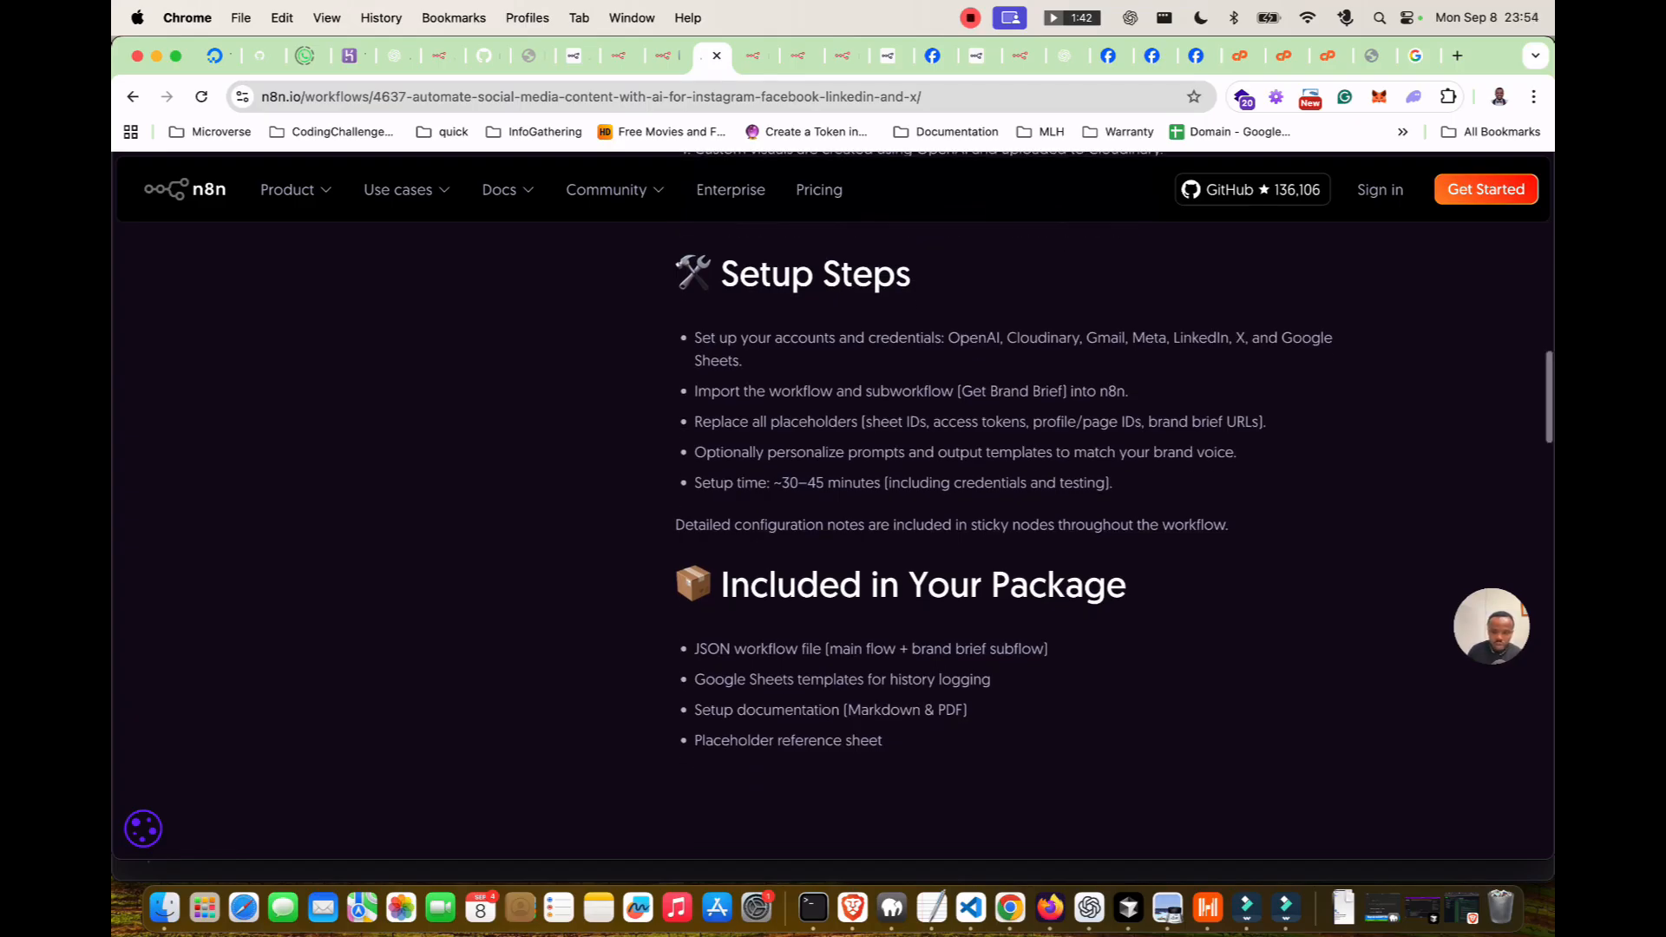
{"action": "scroll", "coordinate": [1114, 462], "scroll_direction": "down", "scroll_amount": 1}
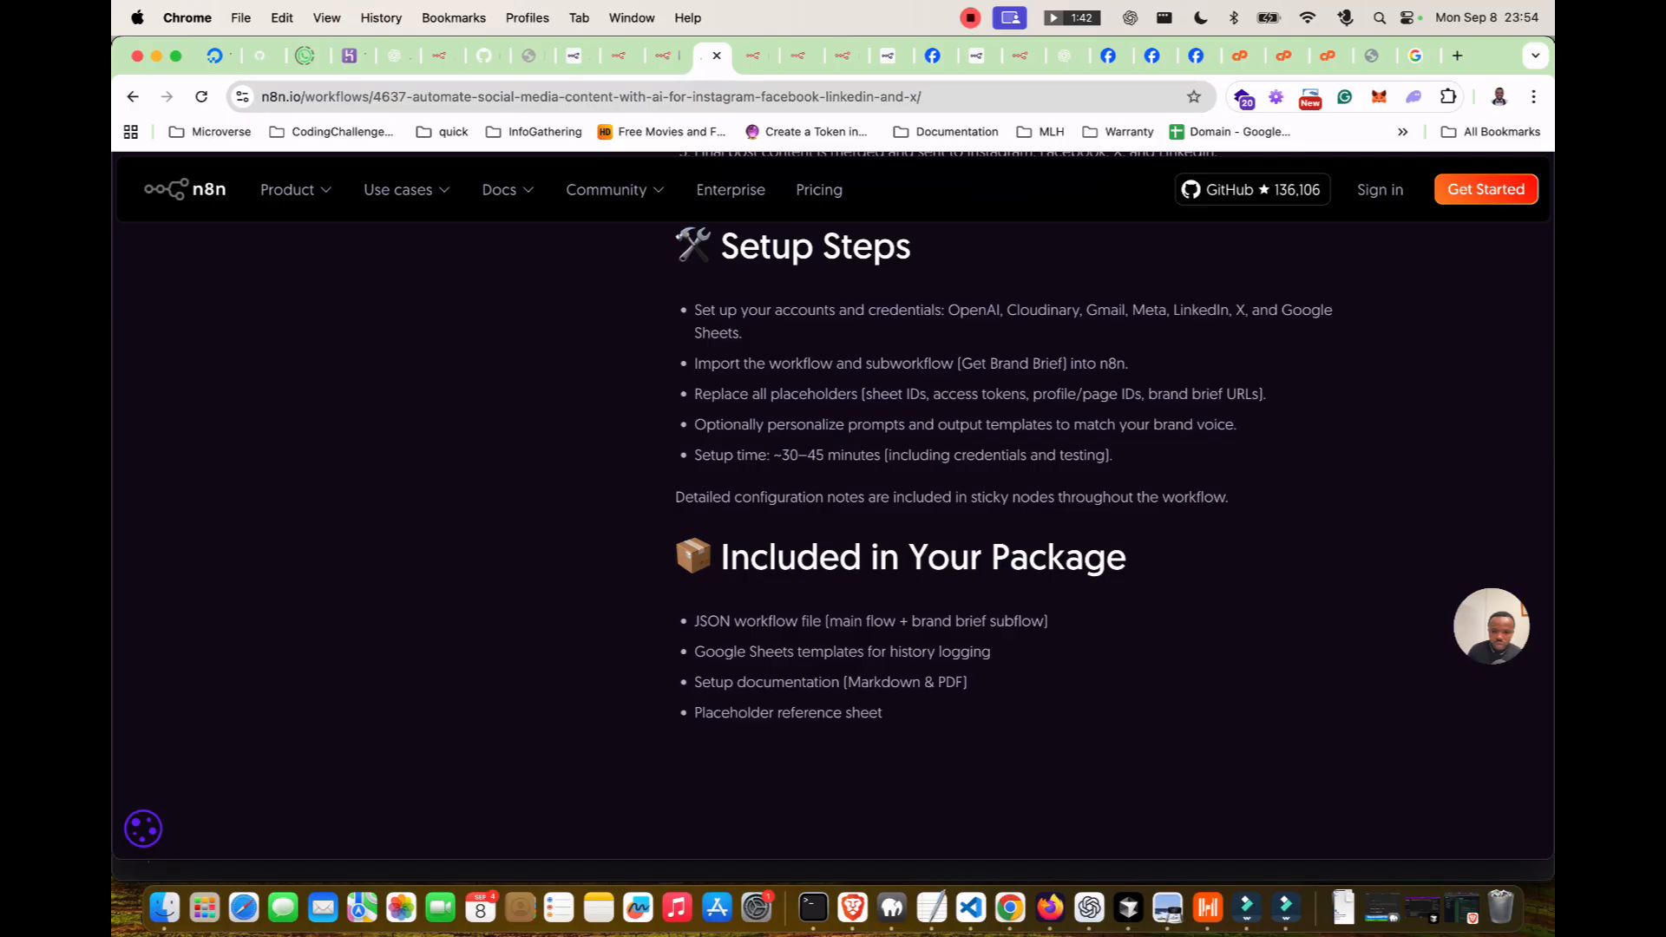
{"action": "scroll", "coordinate": [1114, 461], "scroll_direction": "down", "scroll_amount": 4}
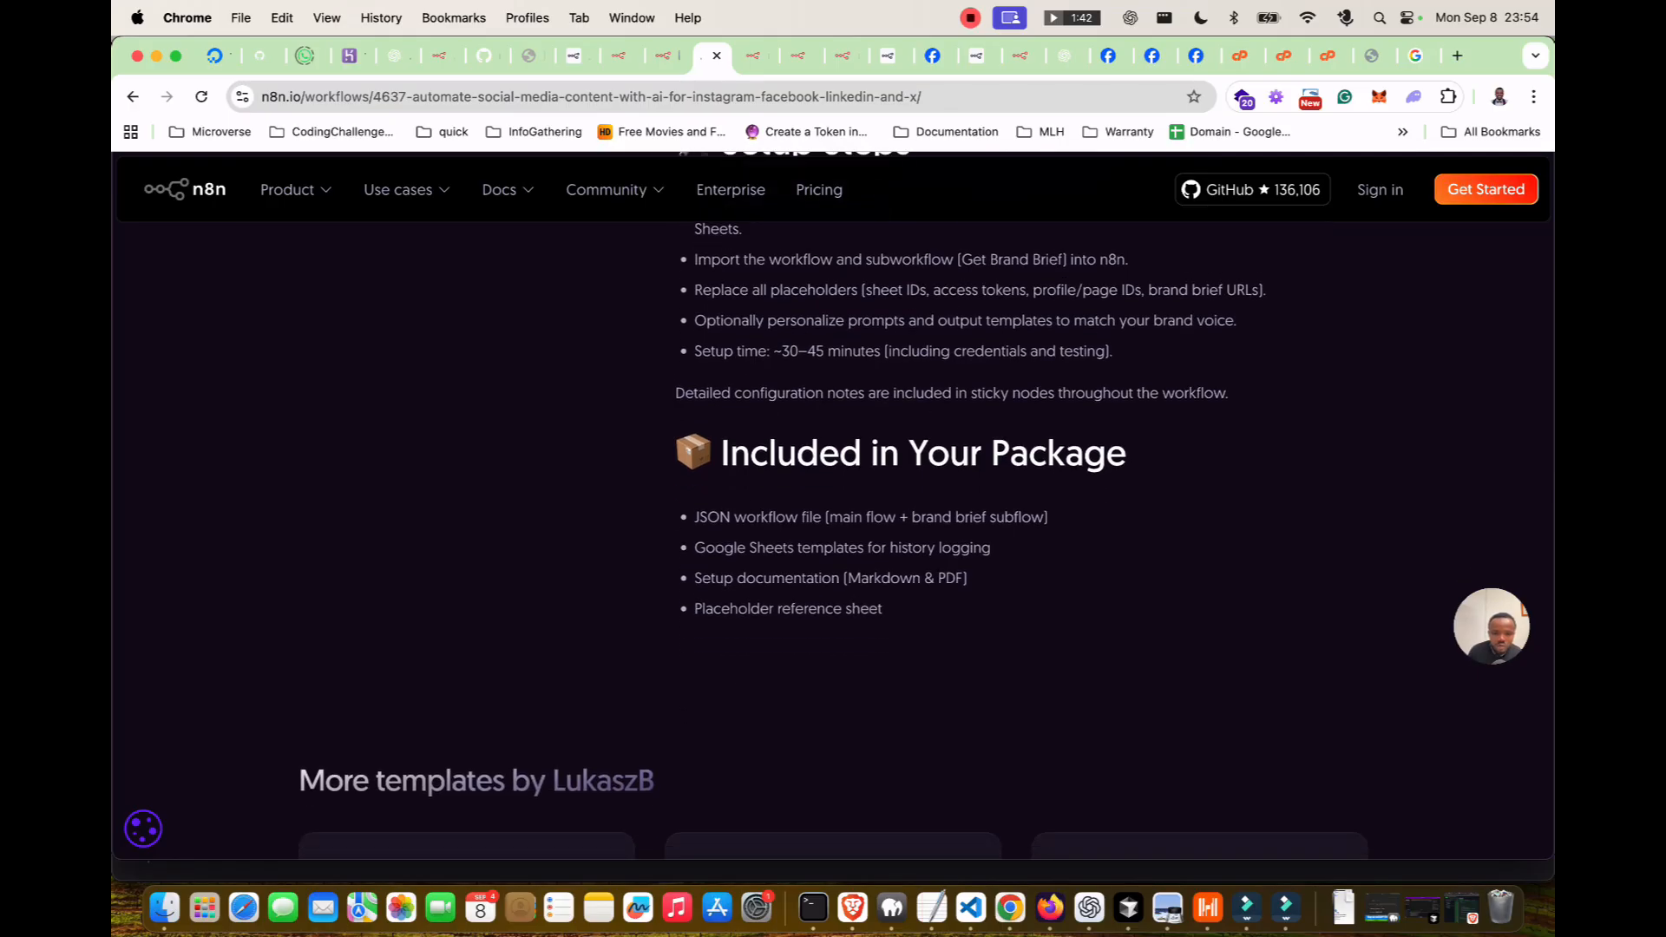
{"action": "scroll", "coordinate": [833, 538], "scroll_direction": "down", "scroll_amount": 5}
{"action": "scroll", "coordinate": [833, 538], "scroll_direction": "up", "scroll_amount": 20}
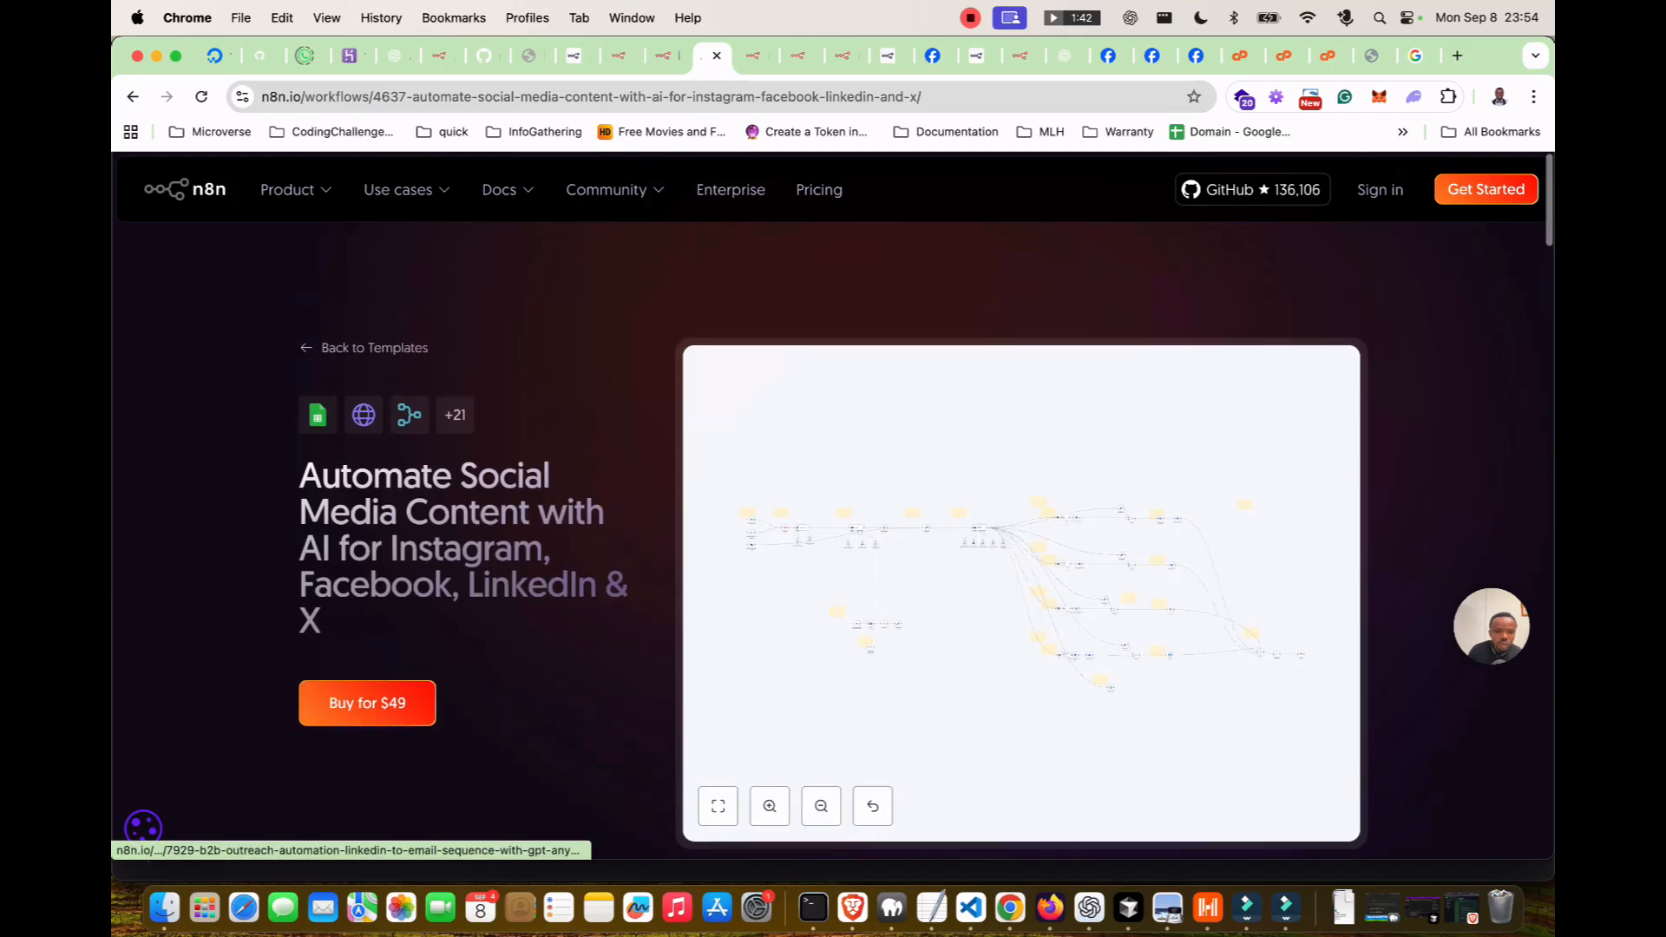
{"action": "scroll", "coordinate": [833, 538], "scroll_direction": "down", "scroll_amount": 4}
{"action": "scroll", "coordinate": [1020, 390], "scroll_direction": "down", "scroll_amount": 1}
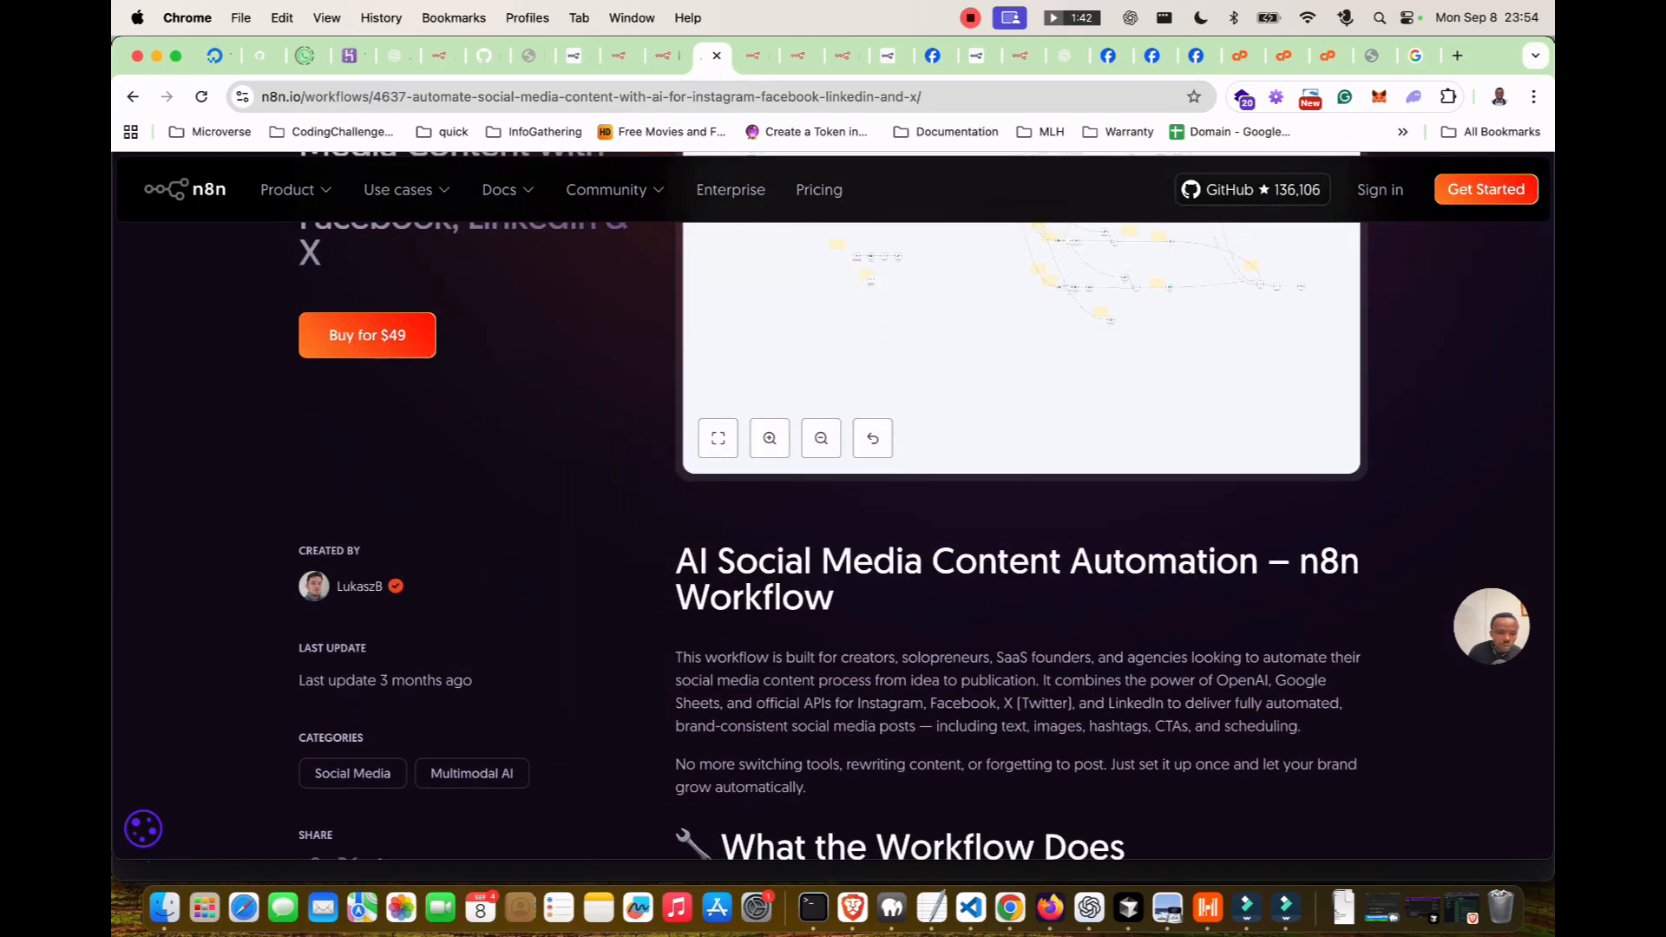
{"action": "scroll", "coordinate": [1021, 390], "scroll_direction": "down", "scroll_amount": 4}
{"action": "scroll", "coordinate": [1020, 506], "scroll_direction": "up", "scroll_amount": 10}
Return to the Marketing page and scroll down to its Social Media templates.
{"action": "left_click", "coordinate": [133, 97]}
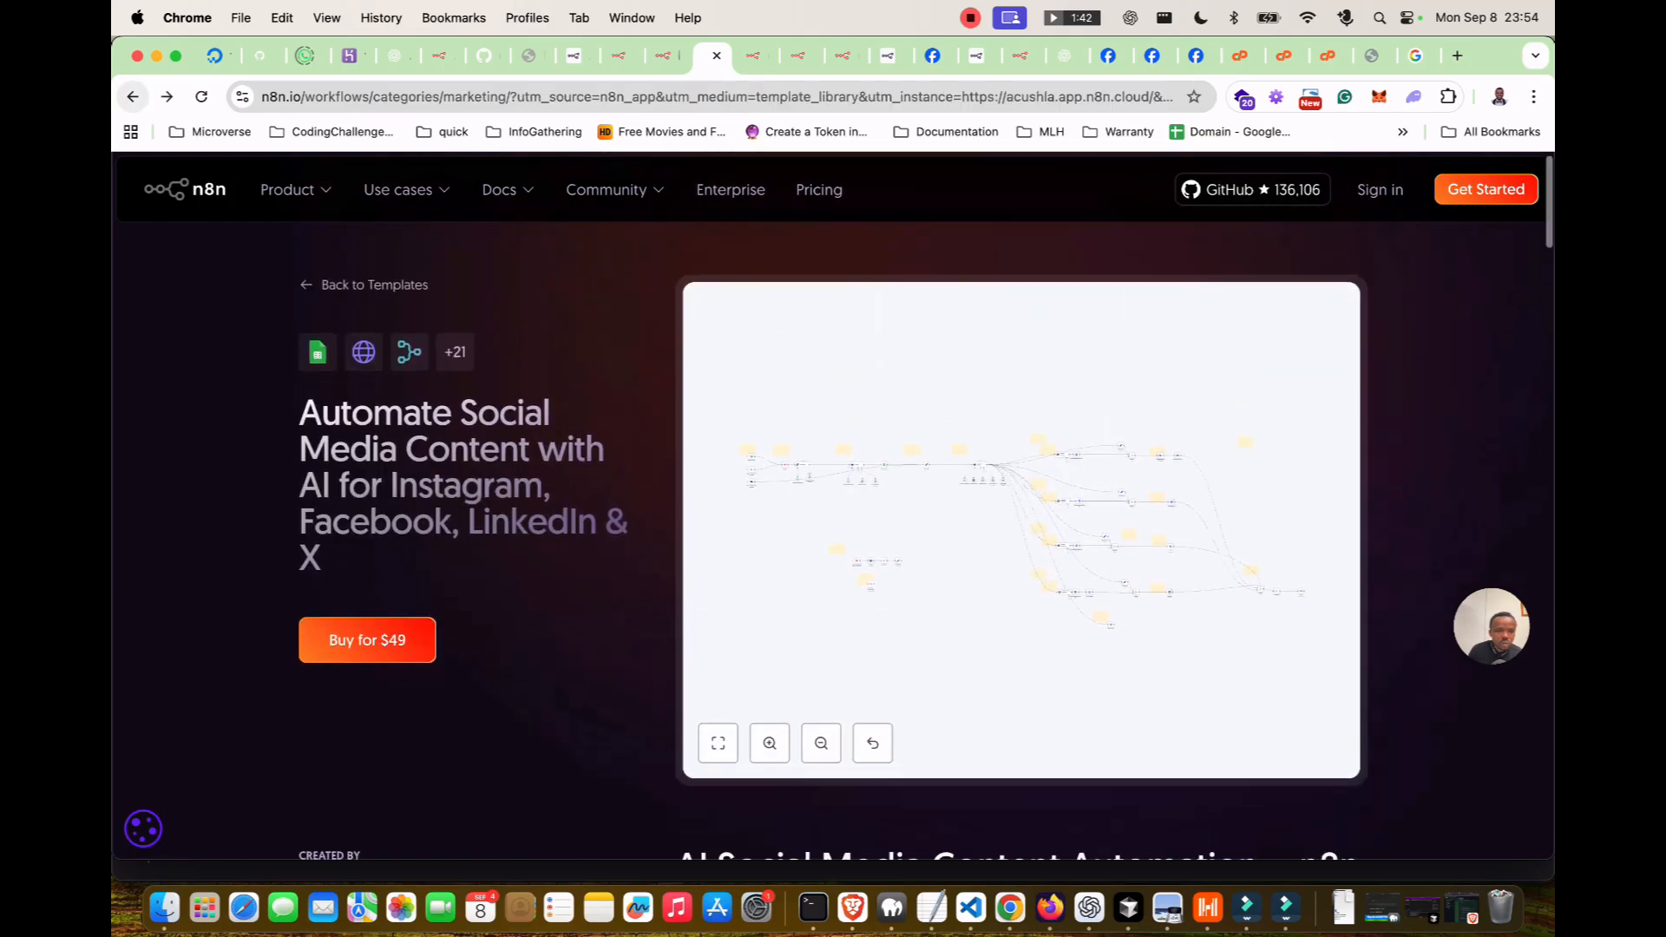
{"action": "scroll", "coordinate": [753, 752], "scroll_direction": "down", "scroll_amount": 12}
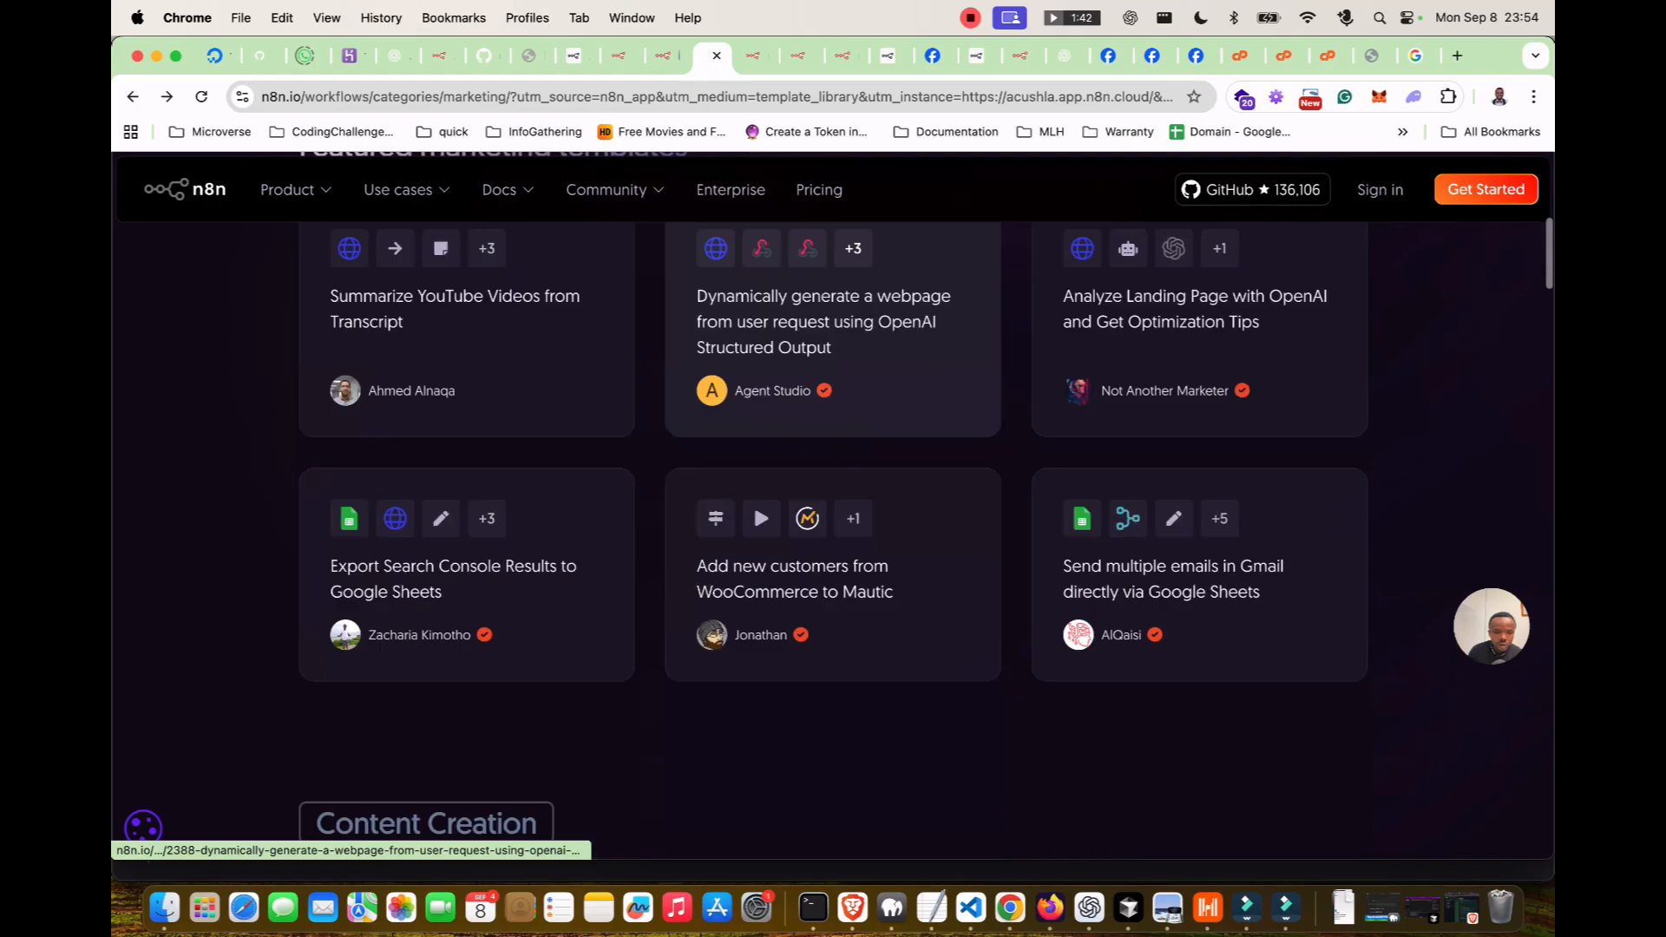
{"action": "scroll", "coordinate": [833, 521], "scroll_direction": "down", "scroll_amount": 10}
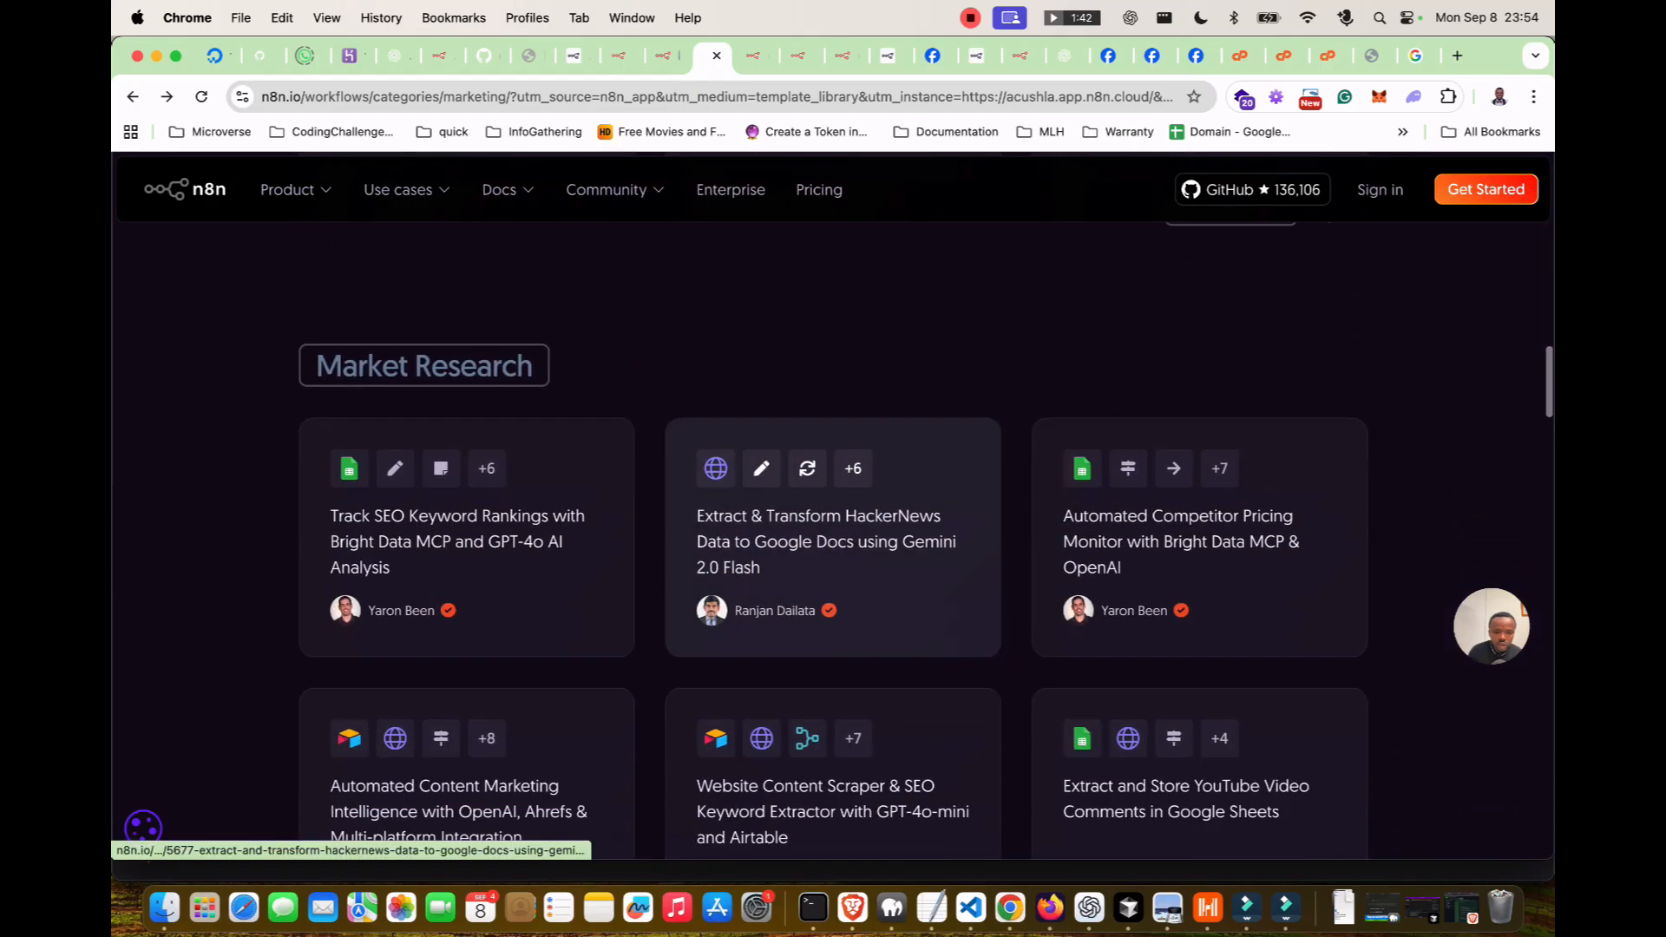
{"action": "scroll", "coordinate": [833, 521], "scroll_direction": "down", "scroll_amount": 3}
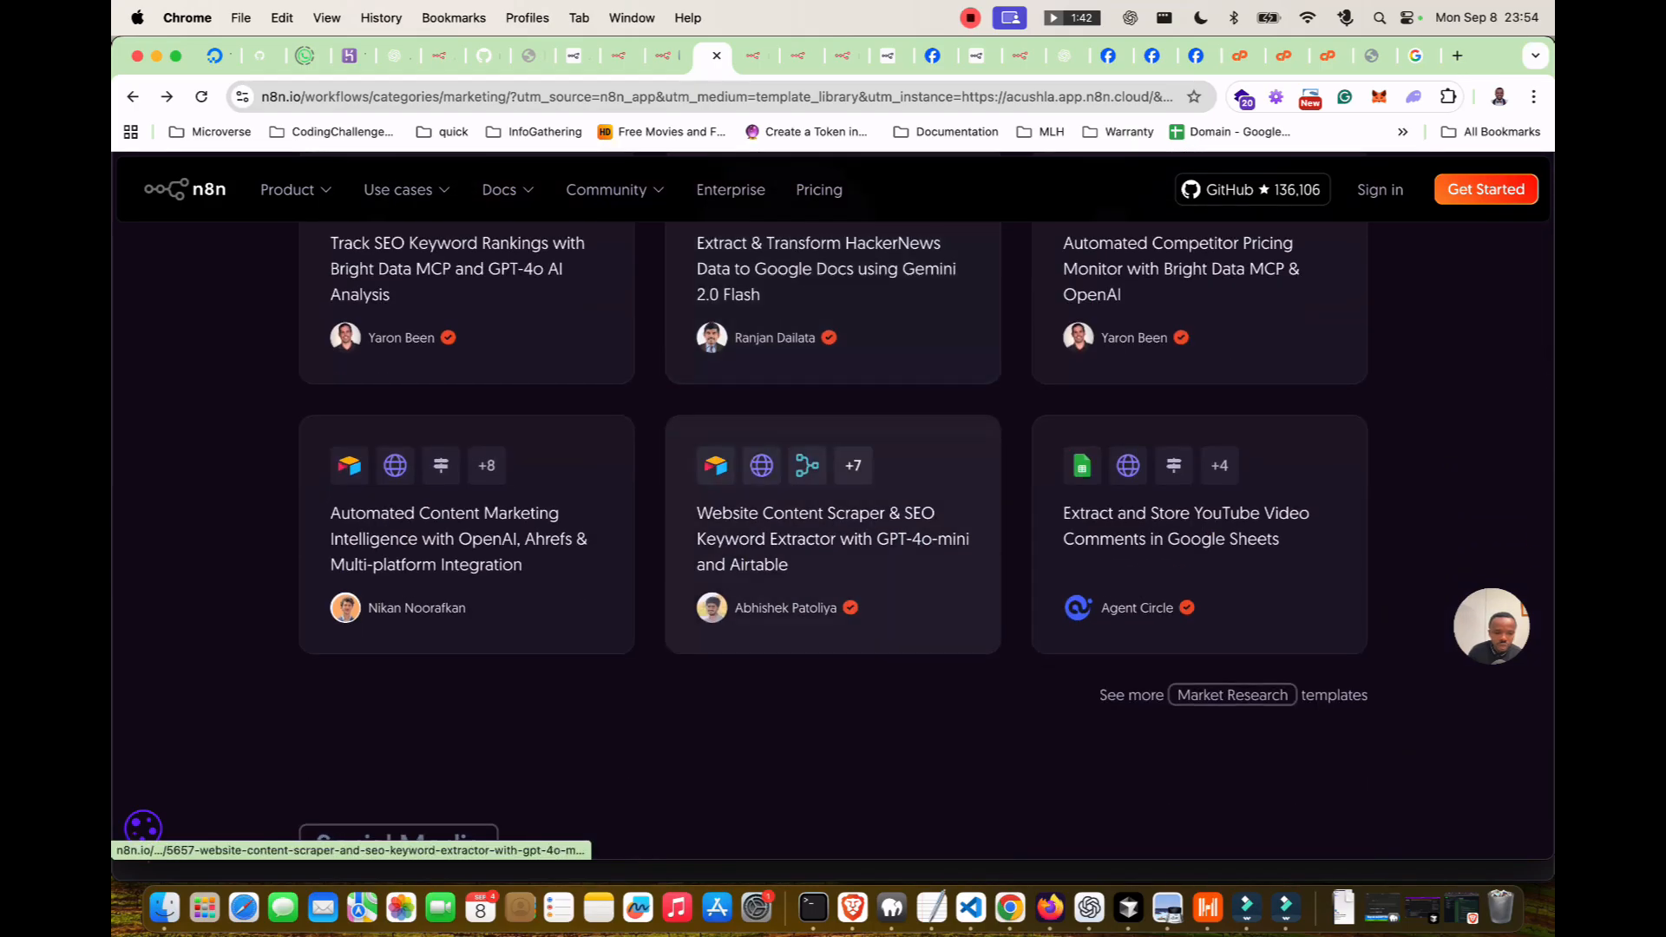
{"action": "scroll", "coordinate": [833, 521], "scroll_direction": "down", "scroll_amount": 6}
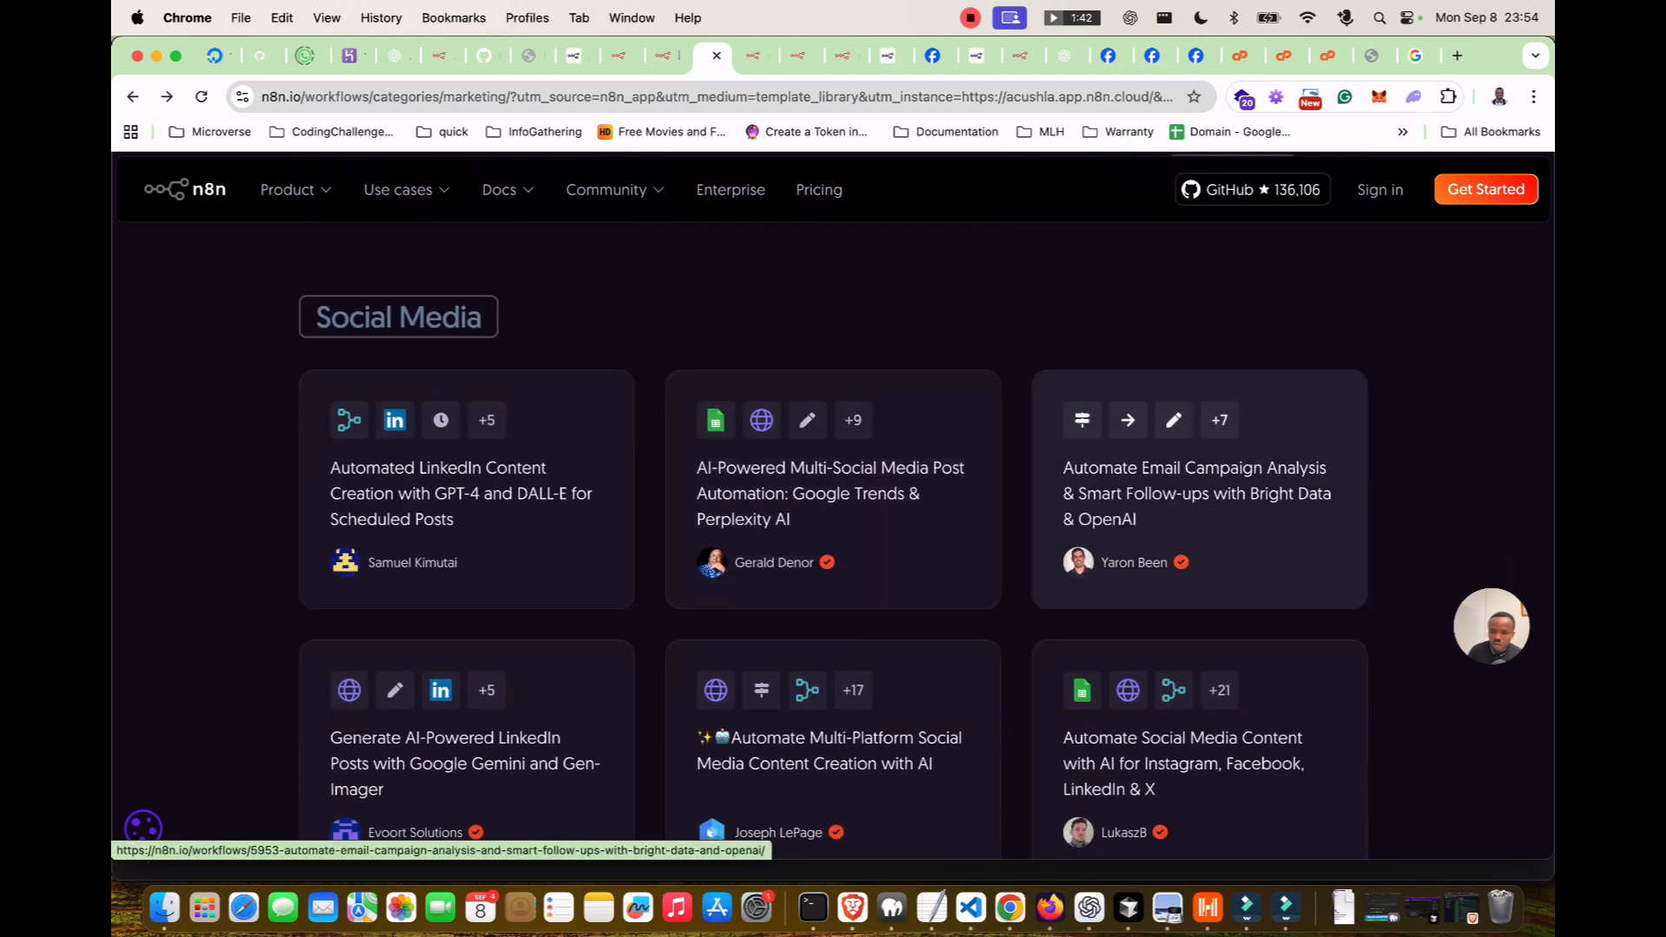
{"action": "scroll", "coordinate": [1198, 521], "scroll_direction": "down", "scroll_amount": 3}
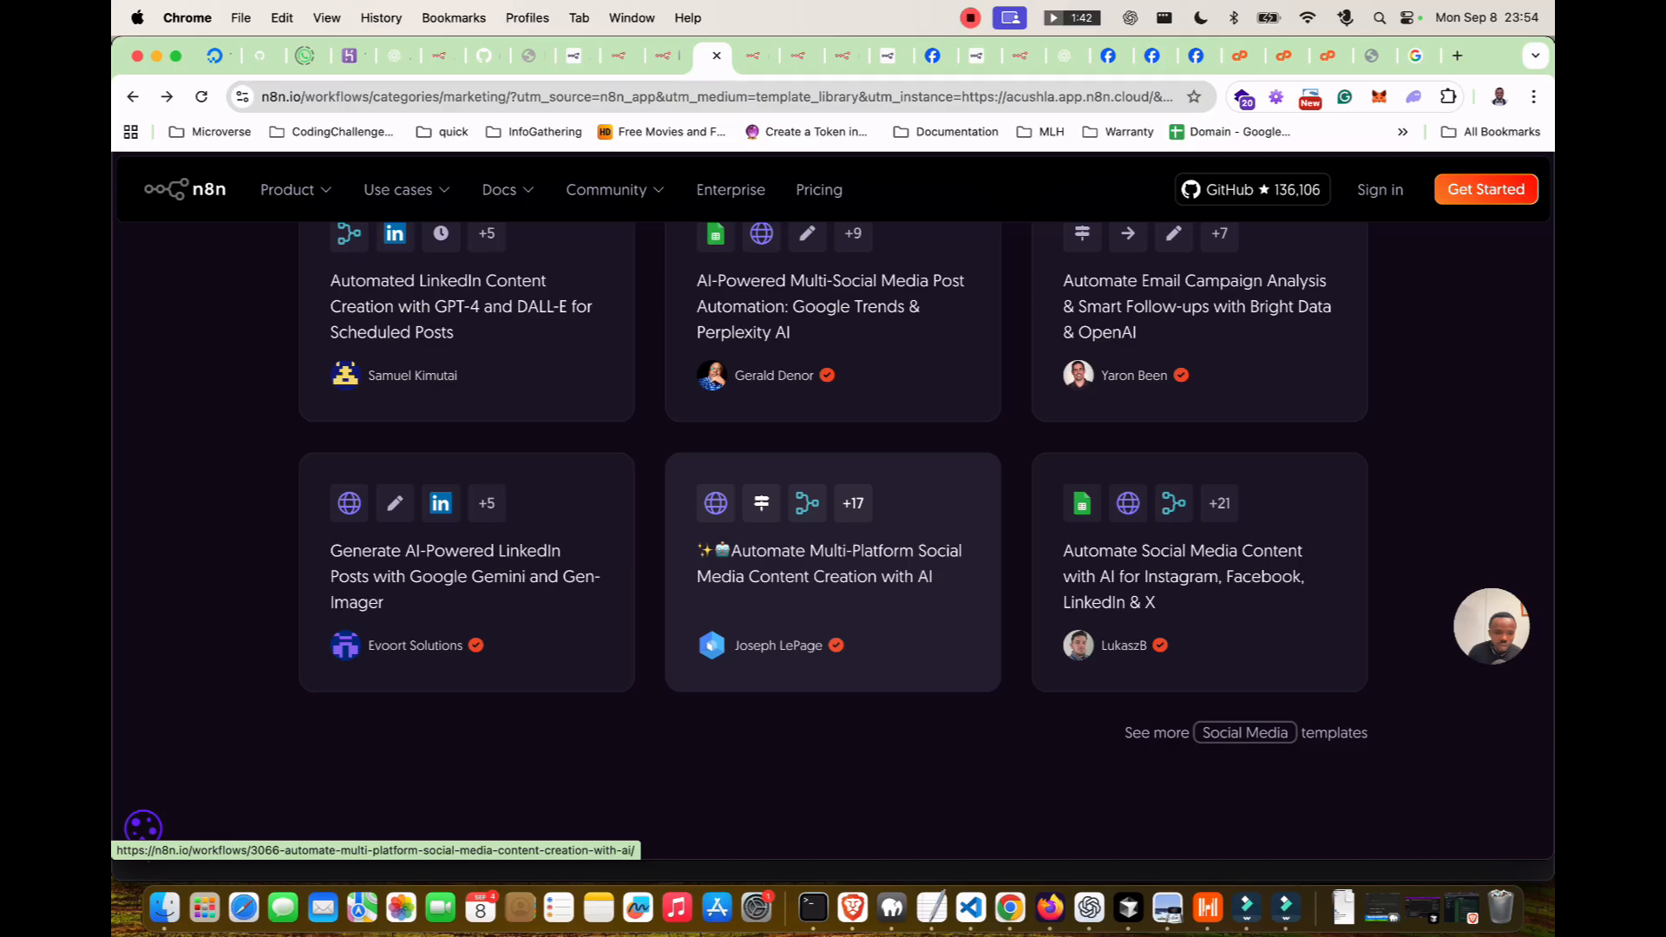
Open the 'Automate Multi-Platform Social Media Content Creation with AI' template and import it to the cloud workspace.
{"action": "left_click", "coordinate": [833, 573]}
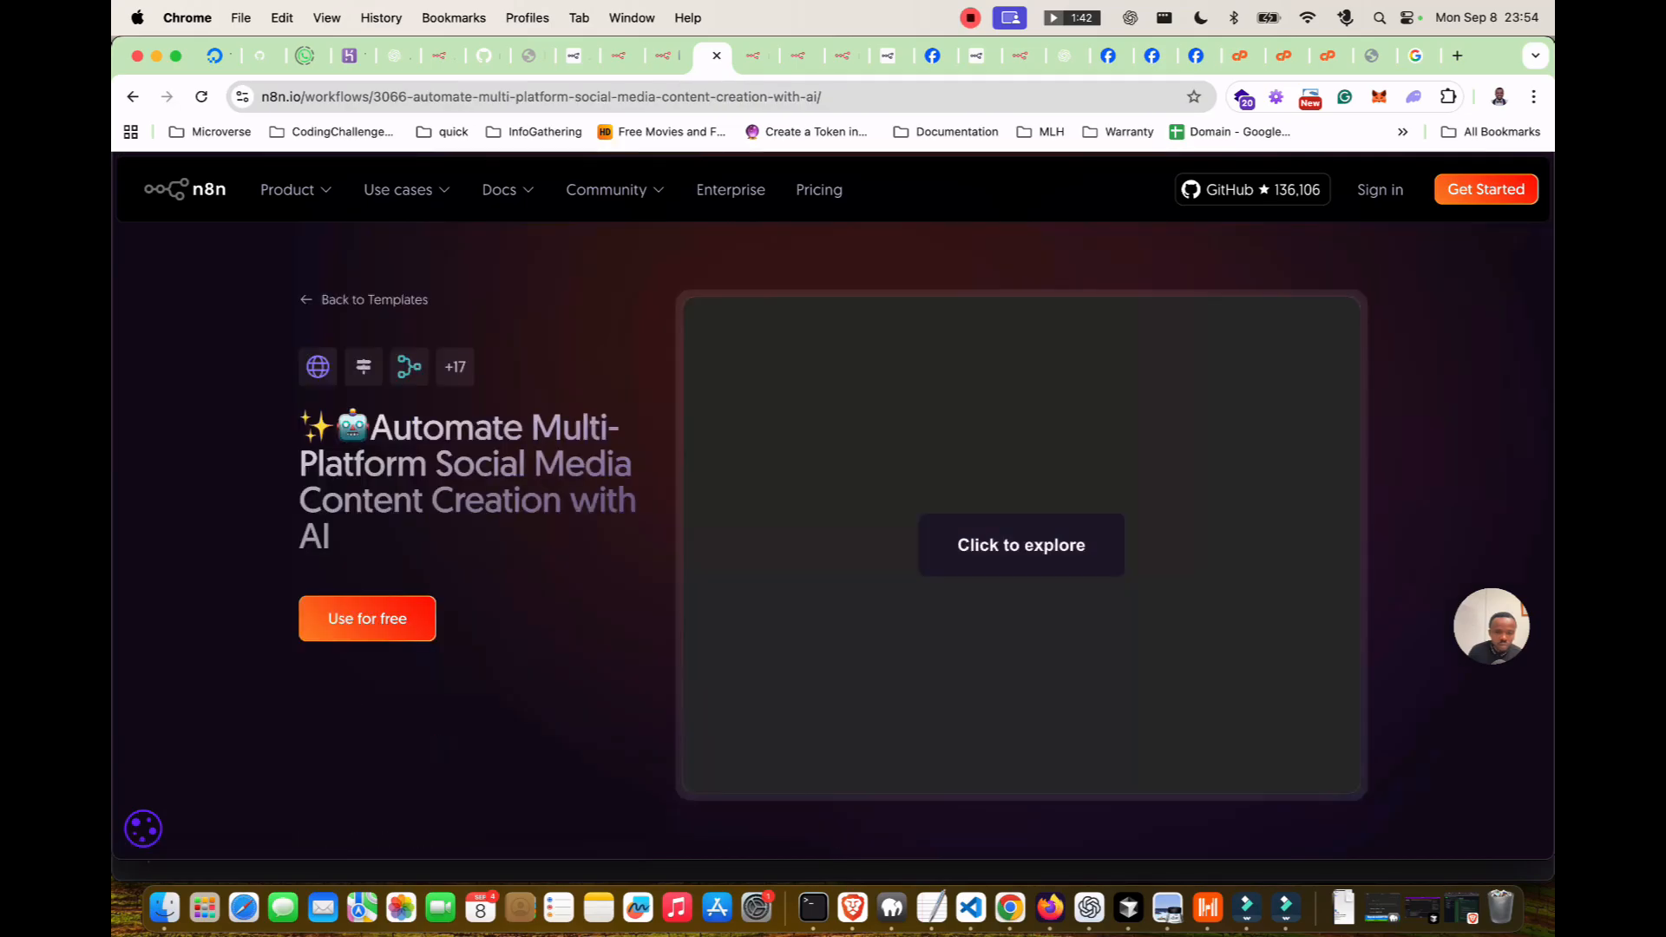
{"action": "scroll", "coordinate": [920, 521], "scroll_direction": "down", "scroll_amount": 2}
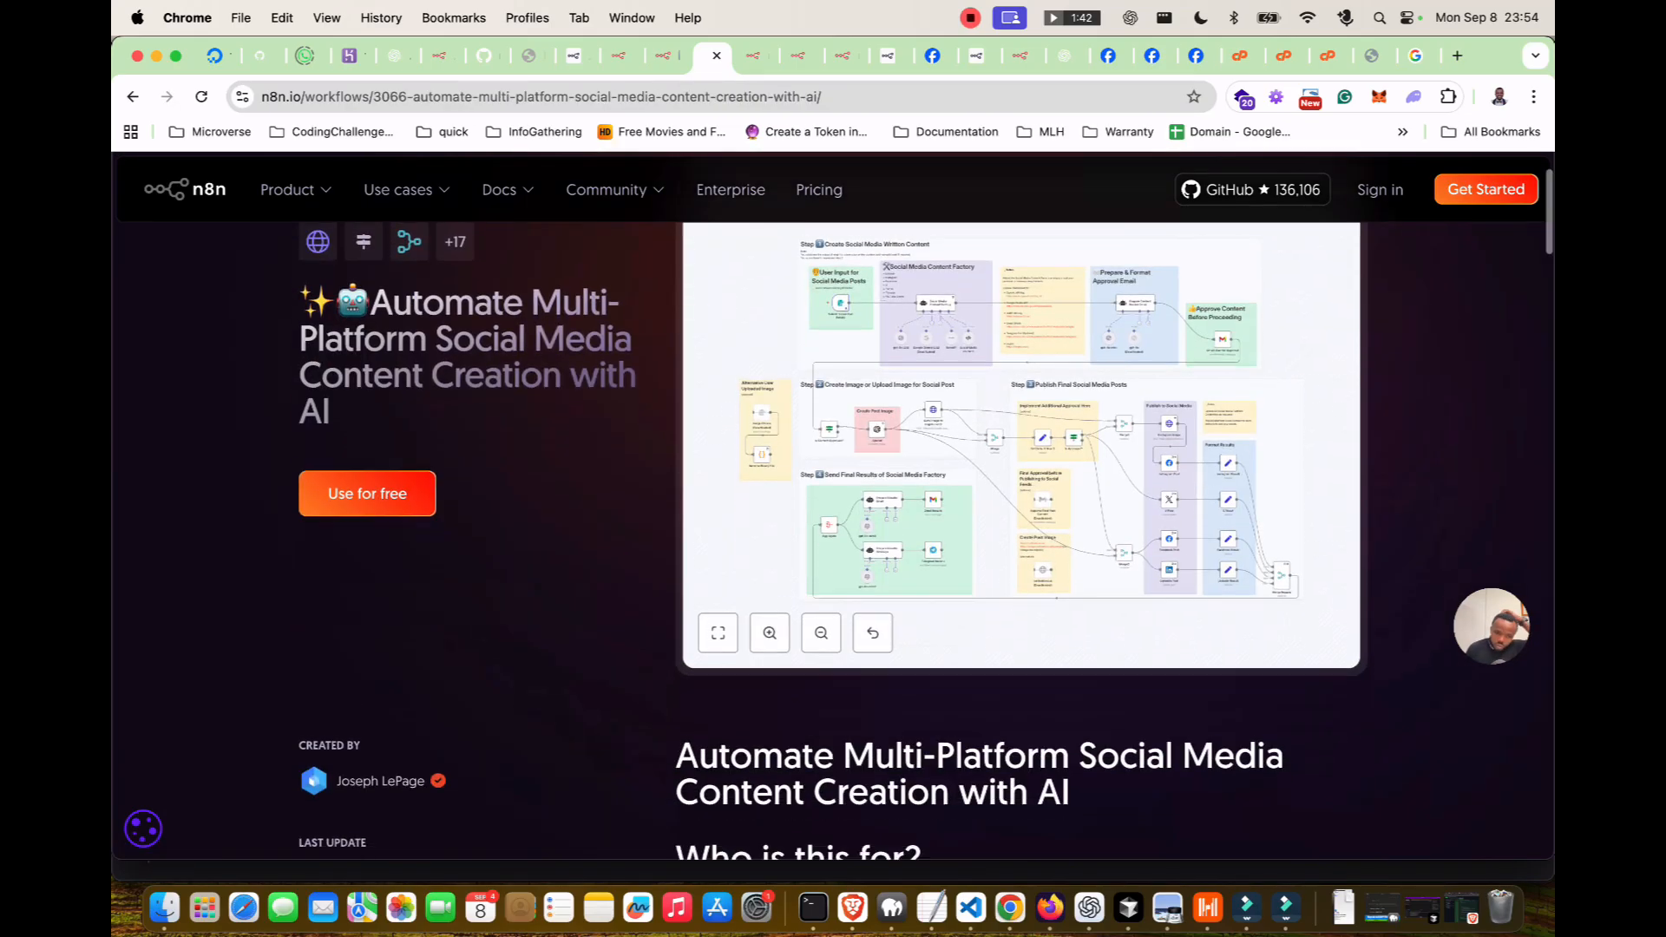
{"action": "scroll", "coordinate": [368, 469], "scroll_direction": "down", "scroll_amount": 1}
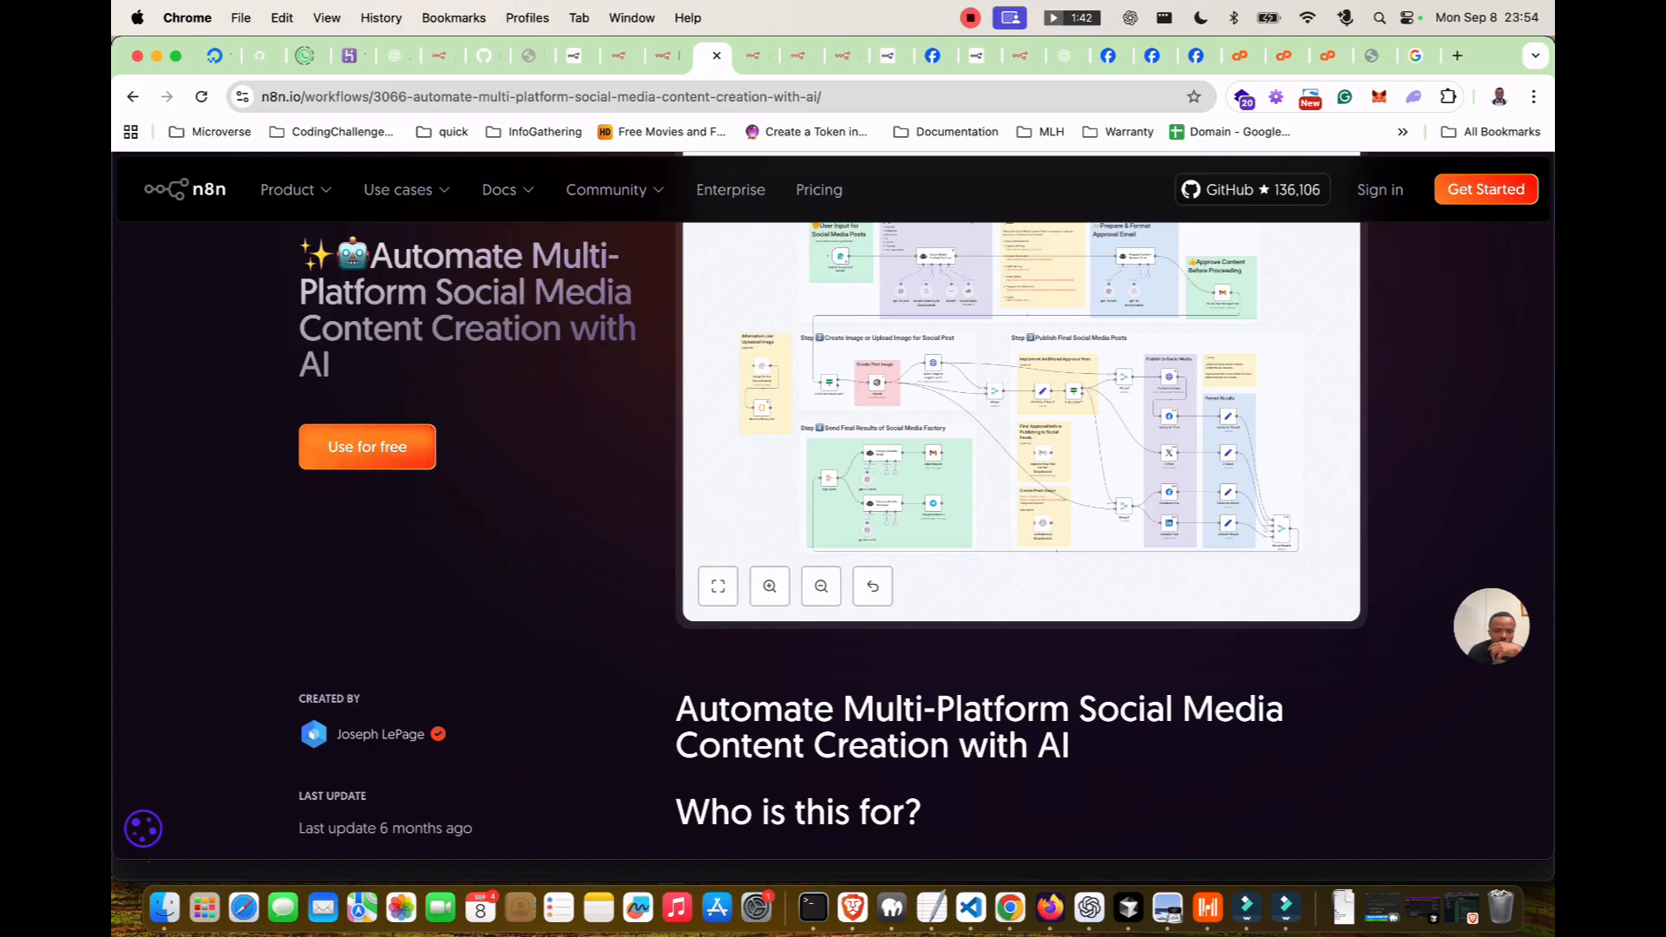
{"action": "left_click", "coordinate": [368, 446]}
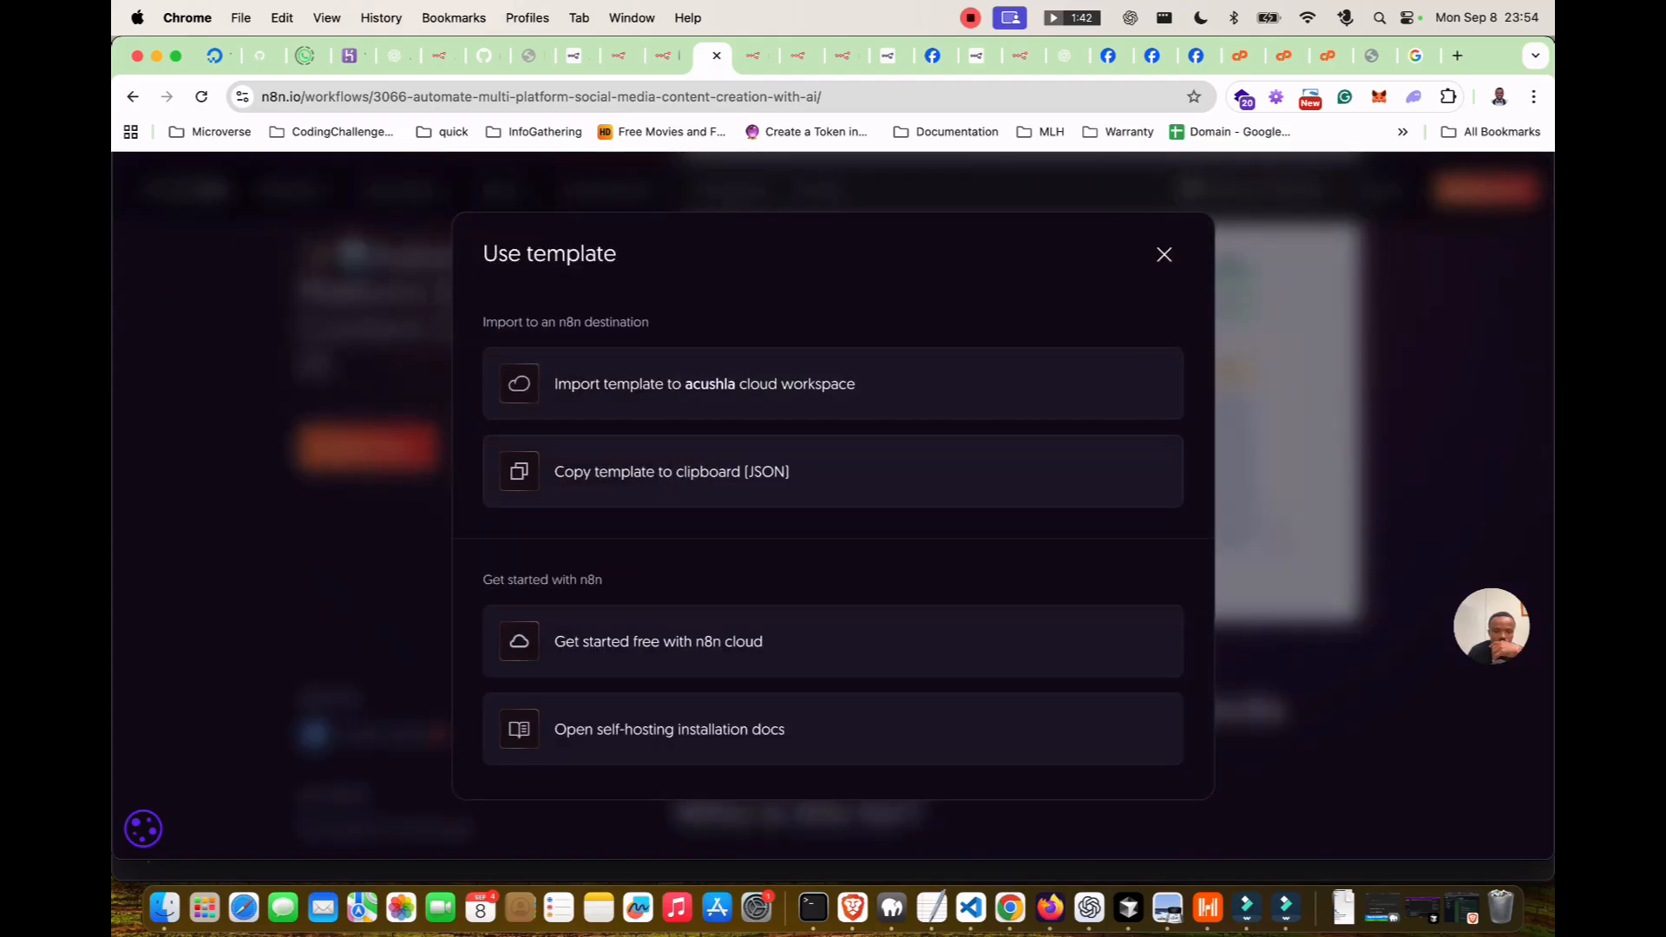
{"action": "left_click", "coordinate": [659, 384]}
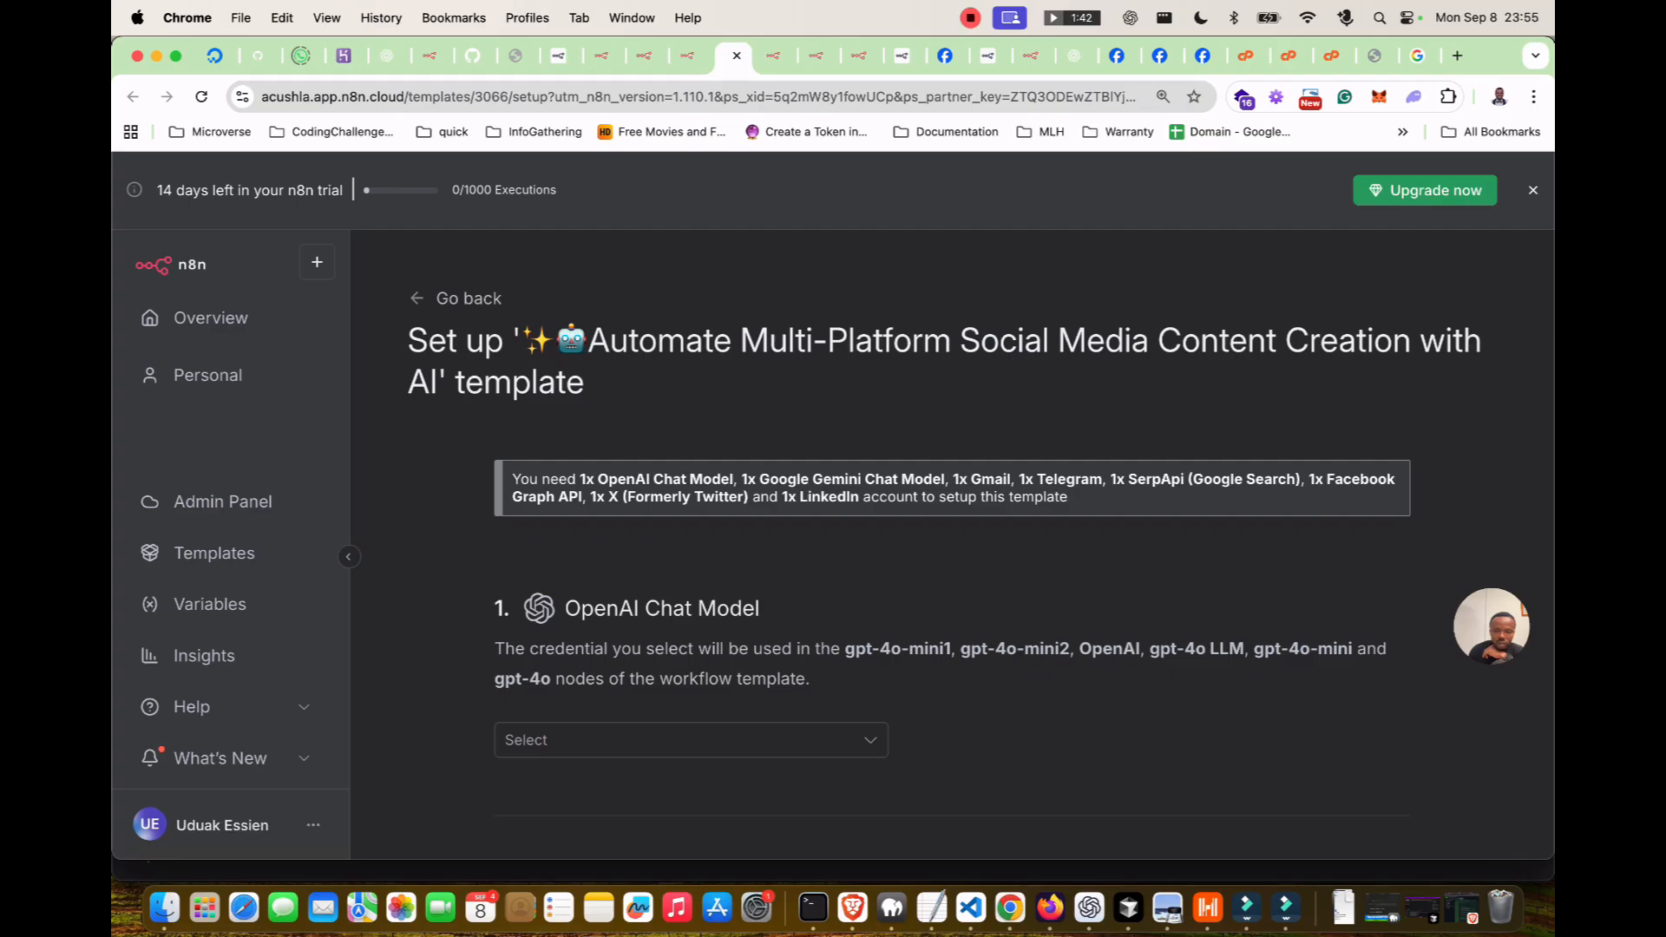
{"action": "scroll", "coordinate": [951, 546], "scroll_direction": "down", "scroll_amount": 3}
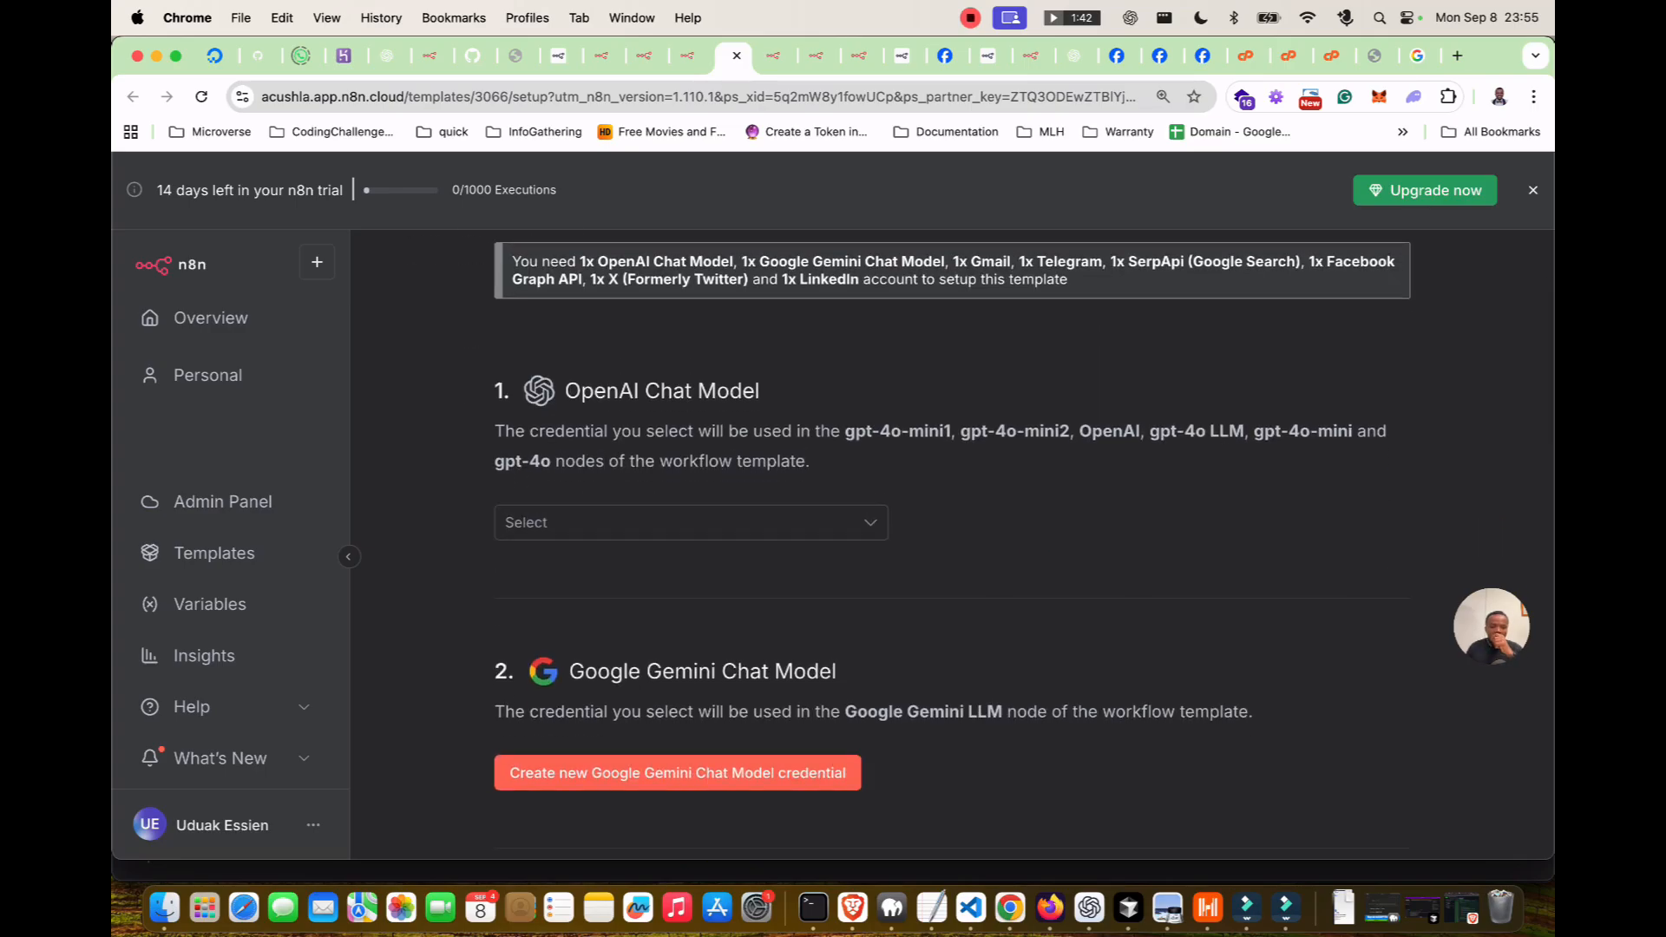
{"action": "scroll", "coordinate": [952, 547], "scroll_direction": "down", "scroll_amount": 6}
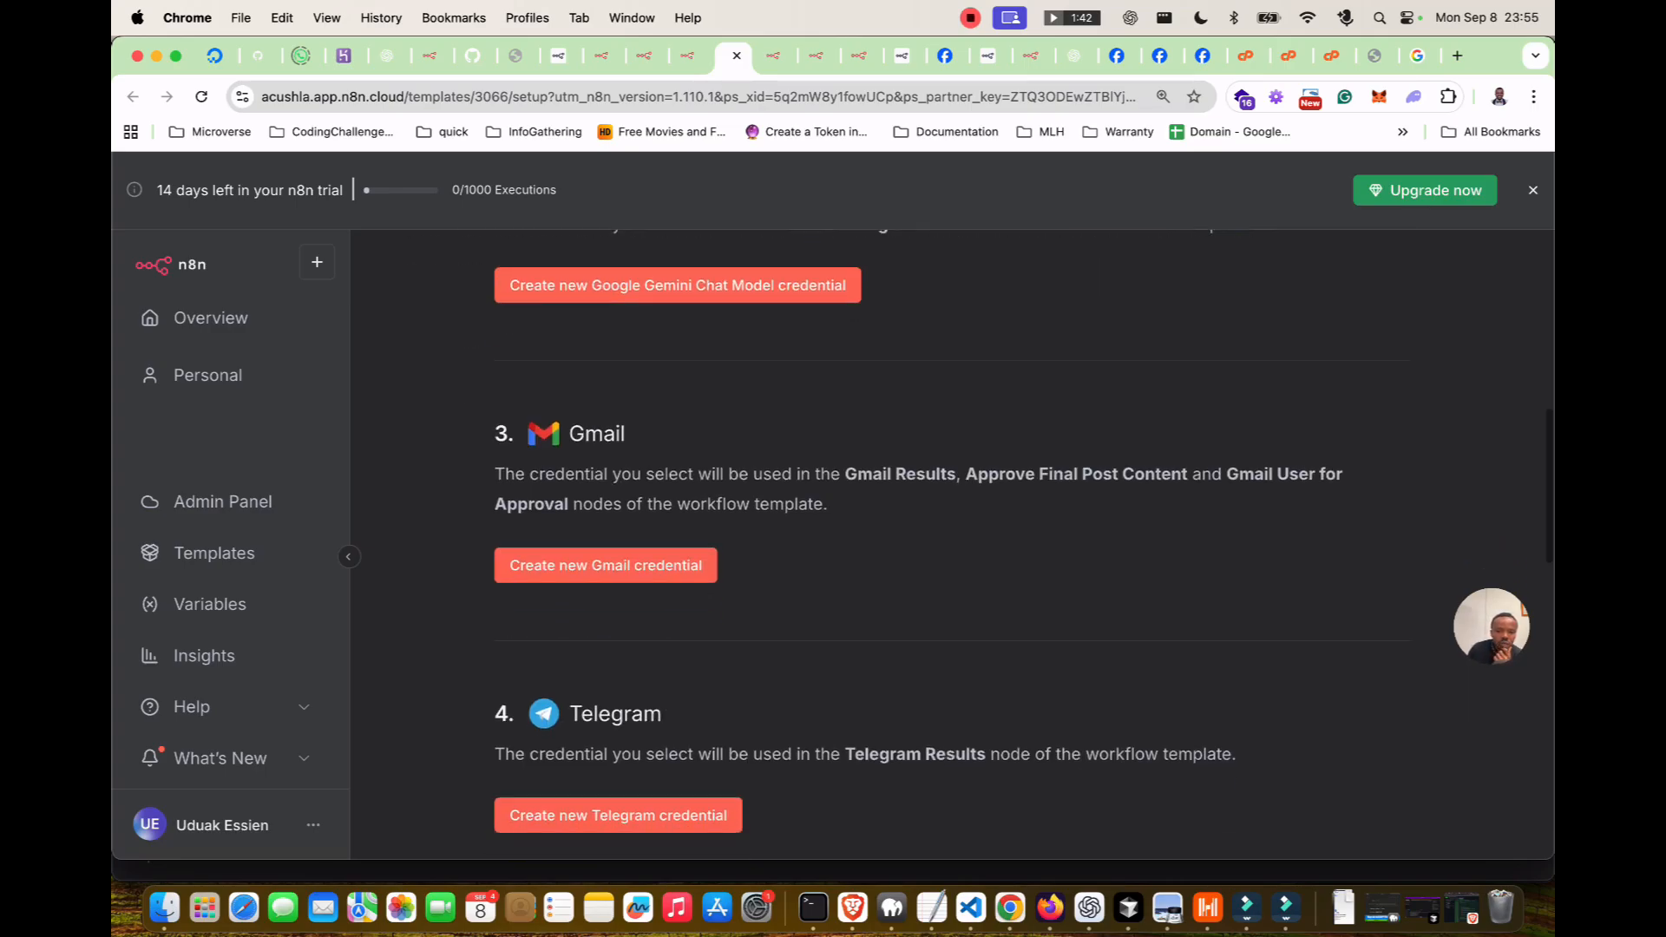
{"action": "scroll", "coordinate": [952, 547], "scroll_direction": "down", "scroll_amount": 7}
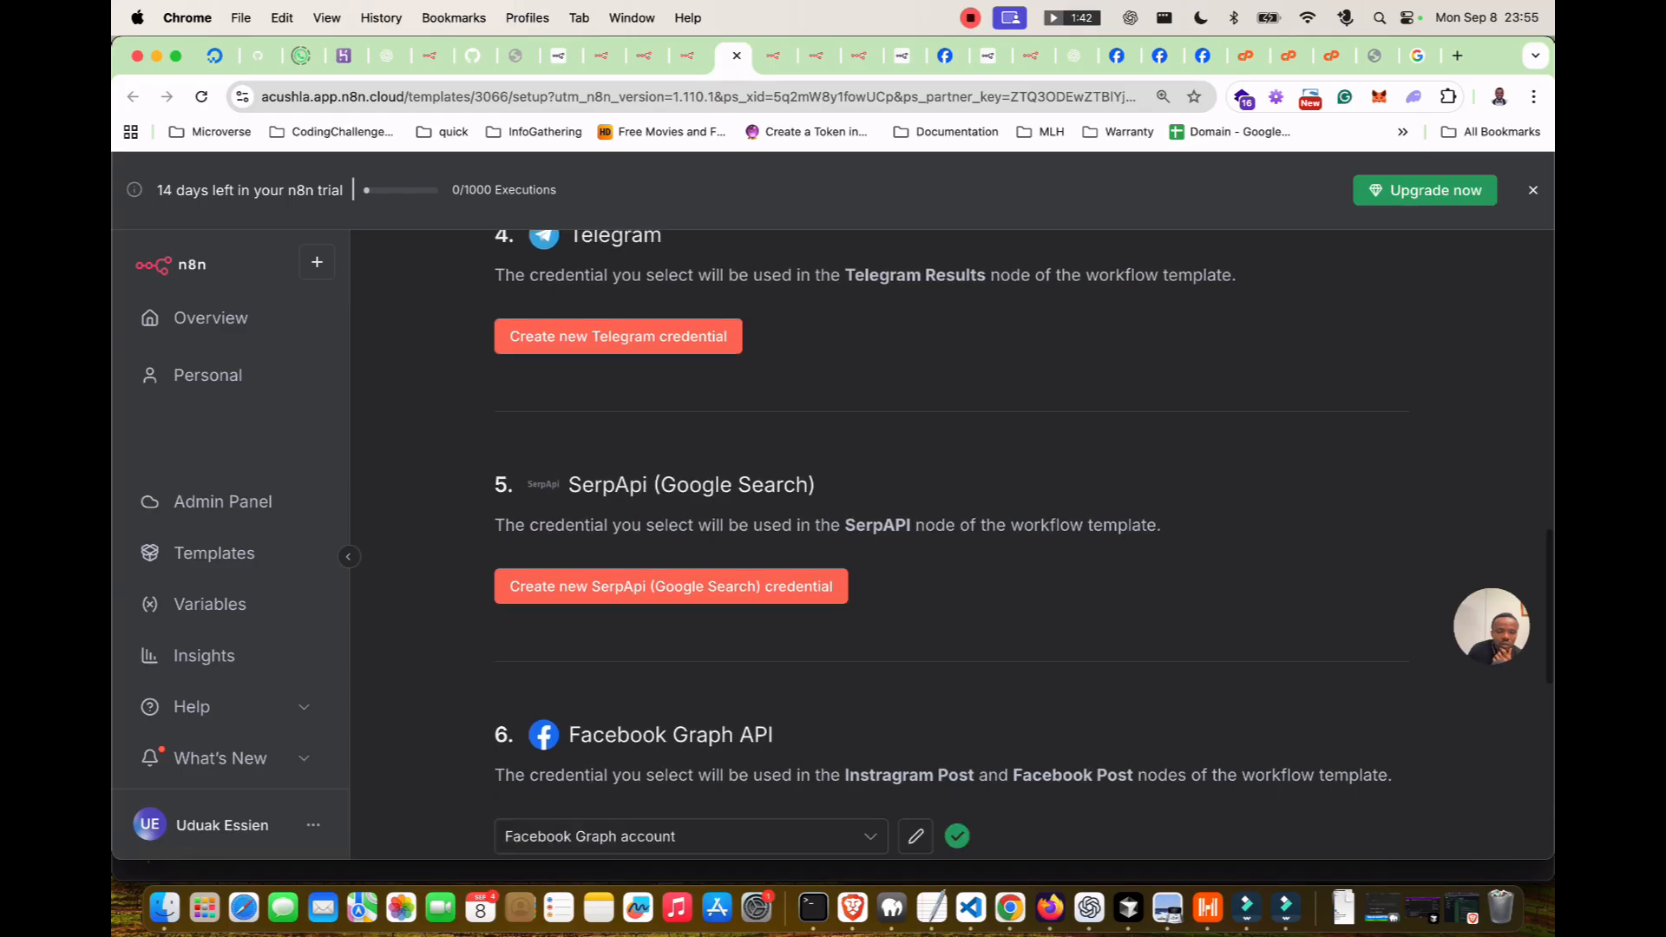
{"action": "scroll", "coordinate": [952, 547], "scroll_direction": "down", "scroll_amount": 6}
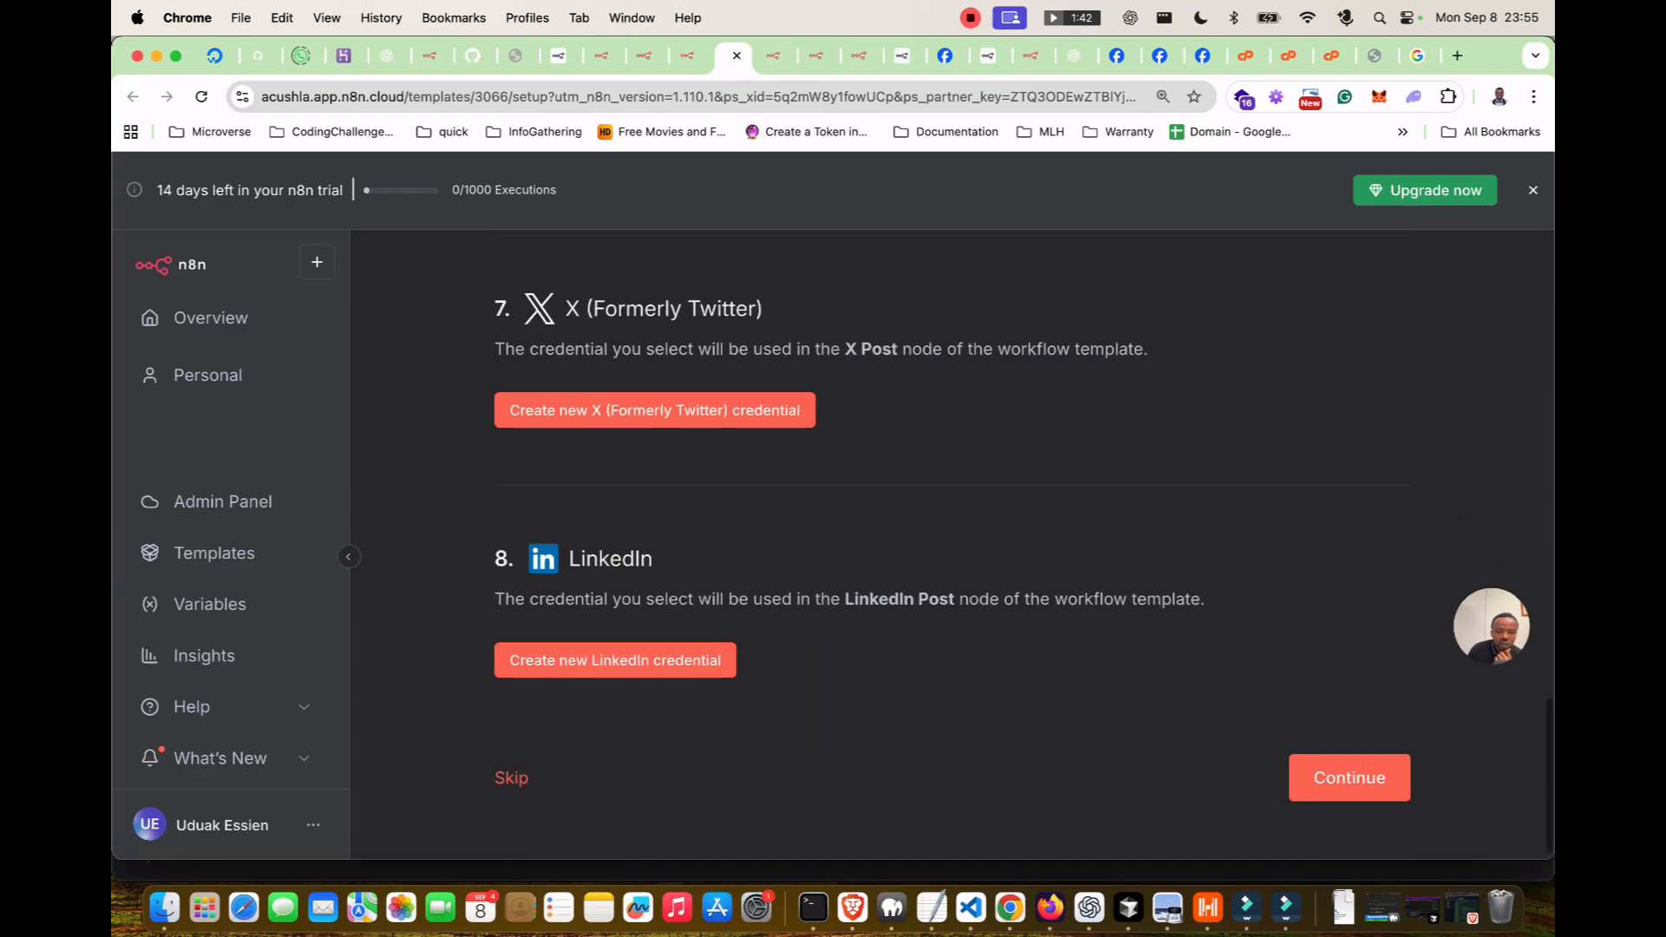
{"action": "scroll", "coordinate": [952, 547], "scroll_direction": "up", "scroll_amount": 20}
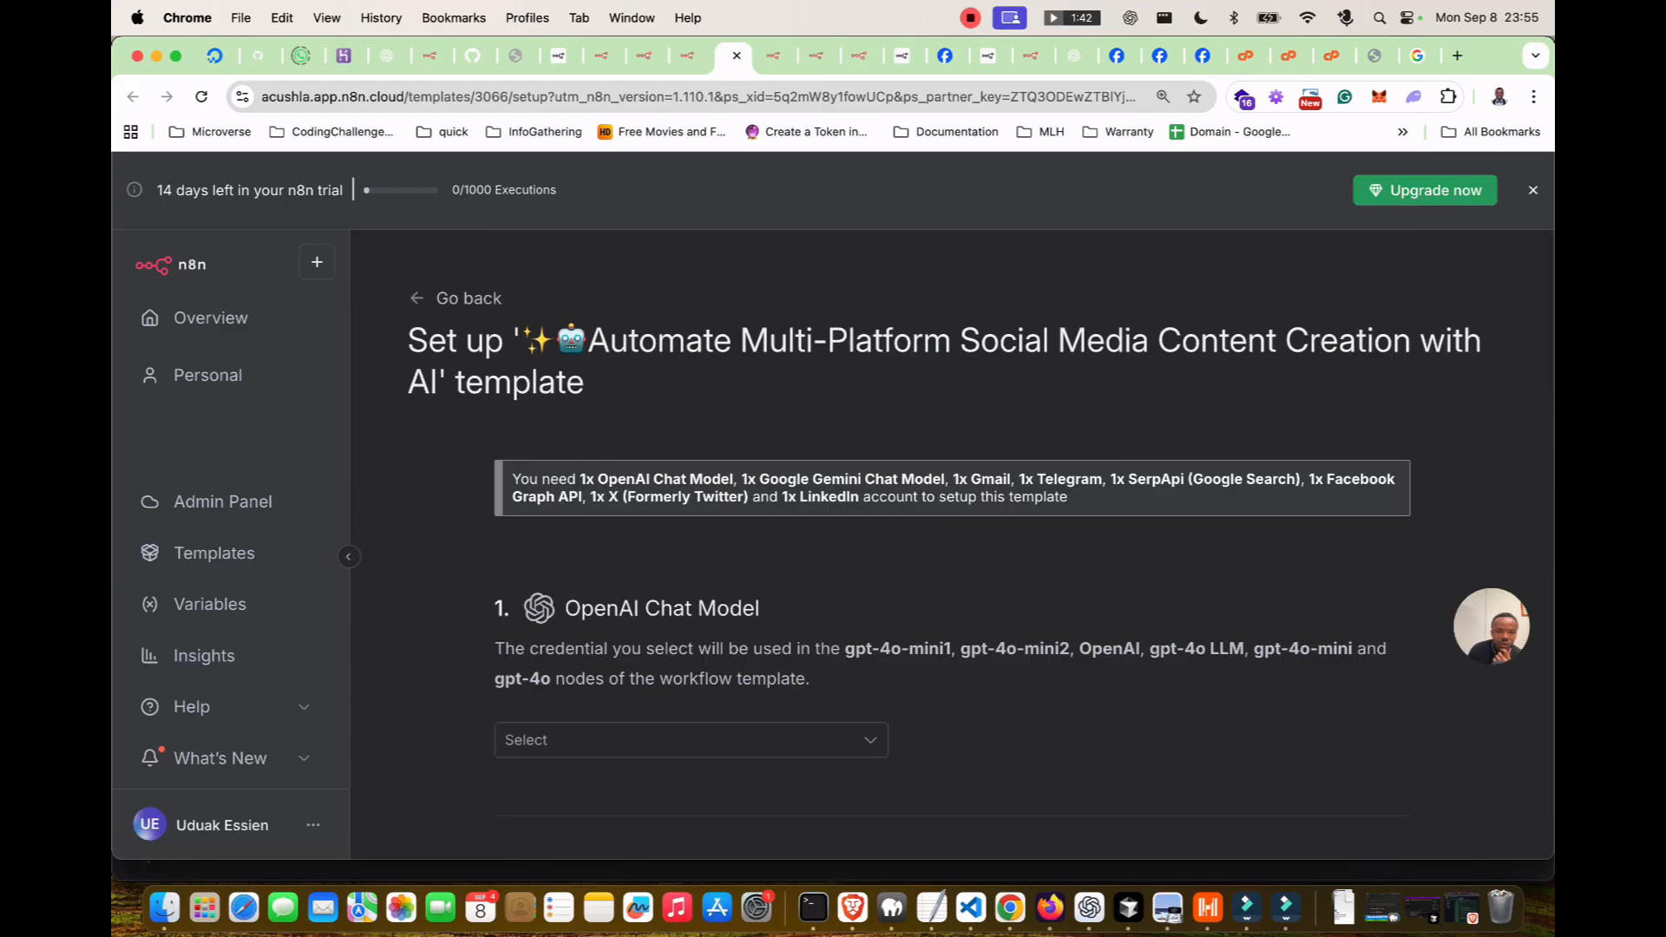